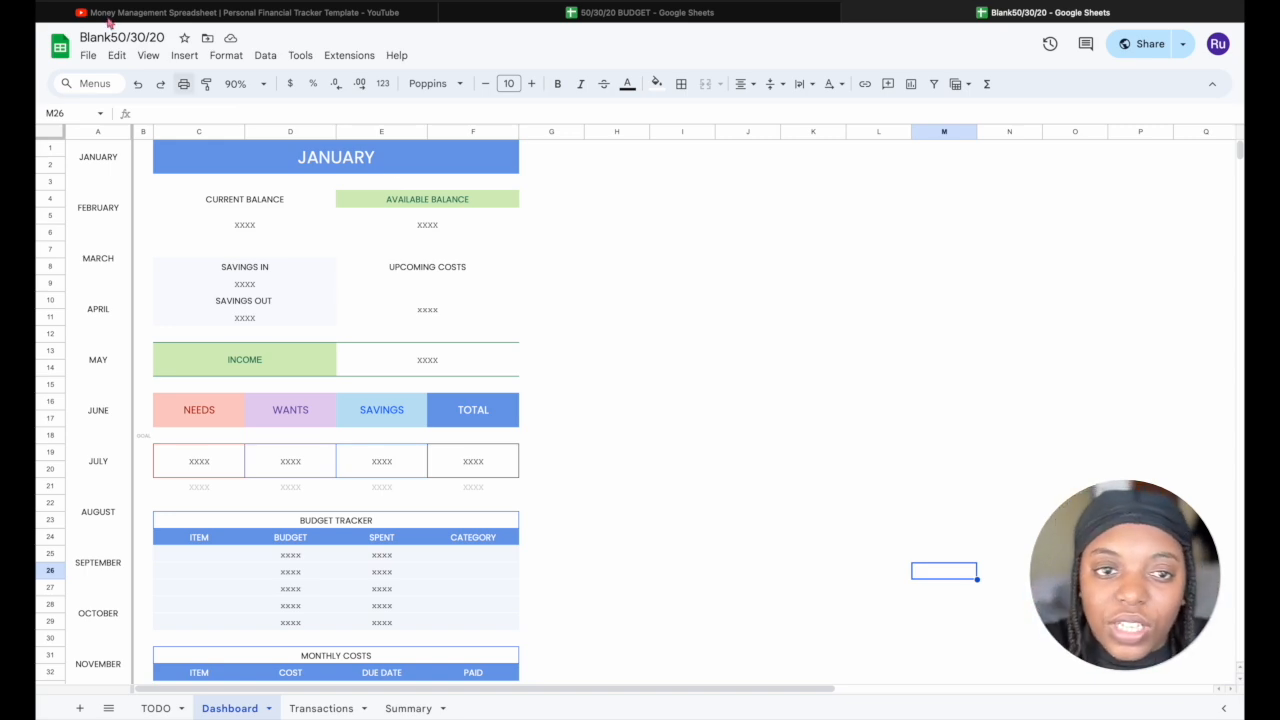
Open the blank 50/30/20 template from the YouTube video's description and make a copy named 50/30/20tutorial
{"action": "left_click", "coordinate": [185, 13]}
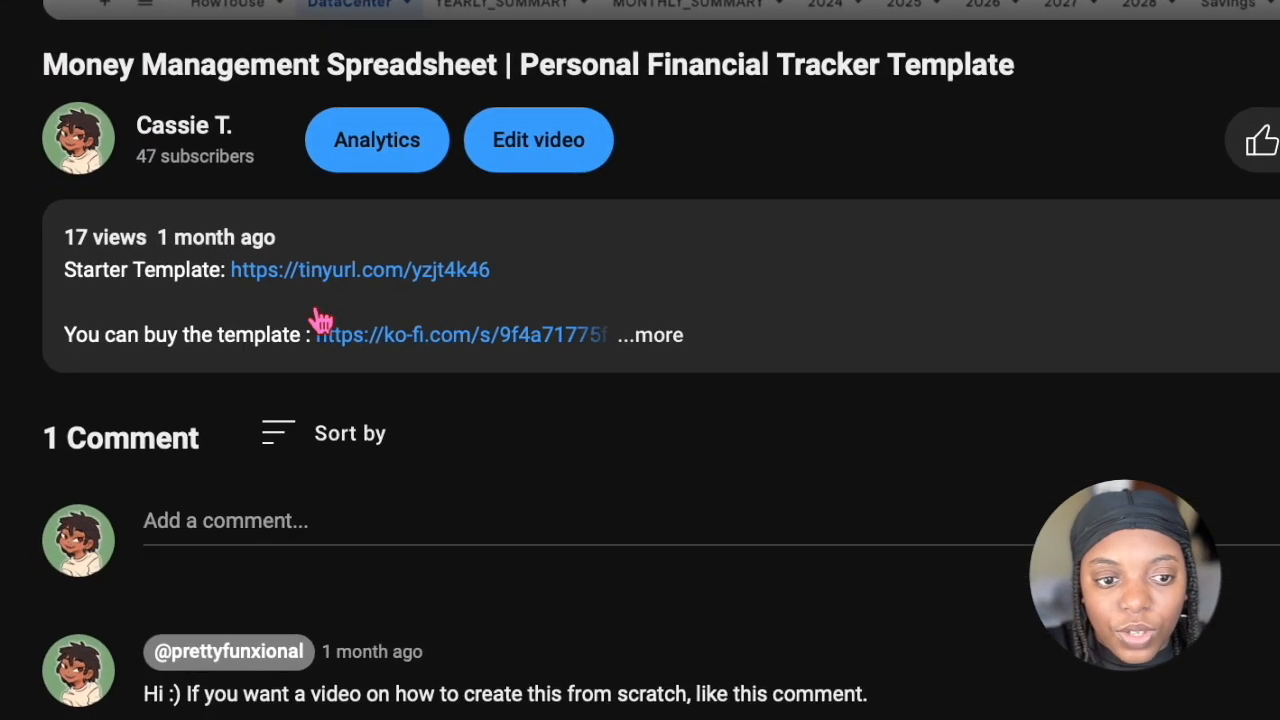
{"action": "left_click", "coordinate": [359, 336]}
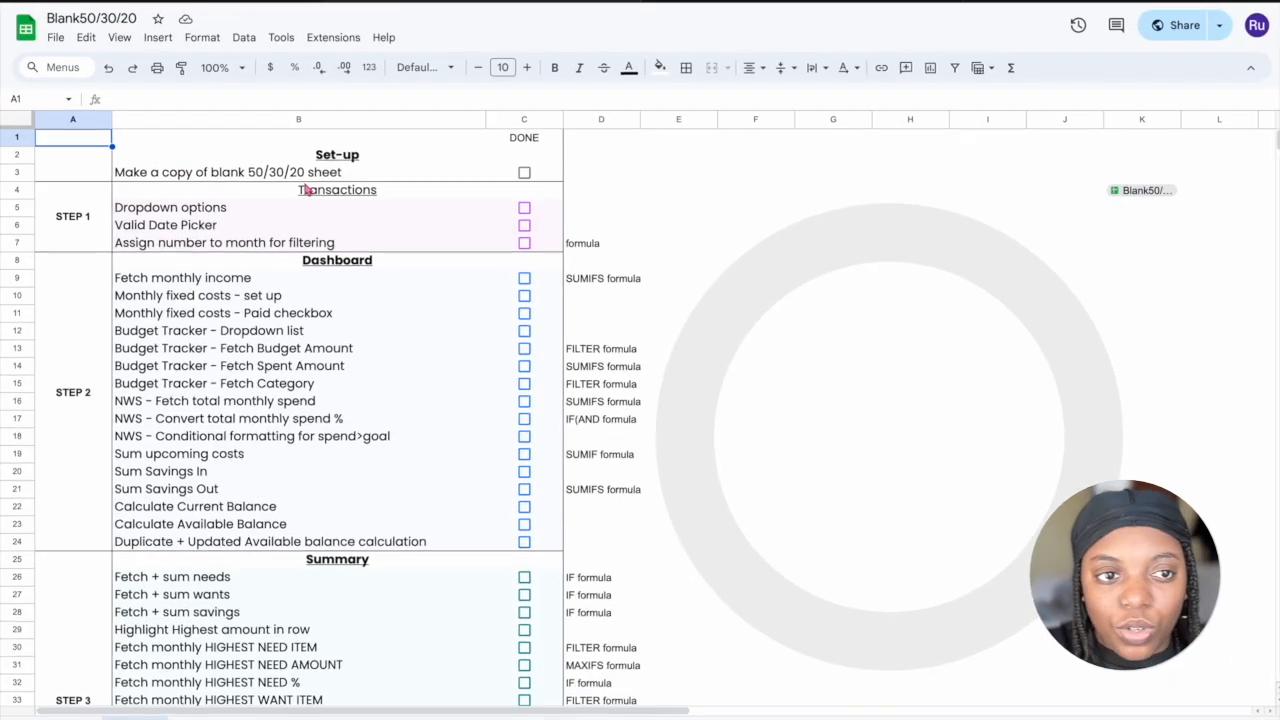
{"action": "left_click", "coordinate": [71, 49]}
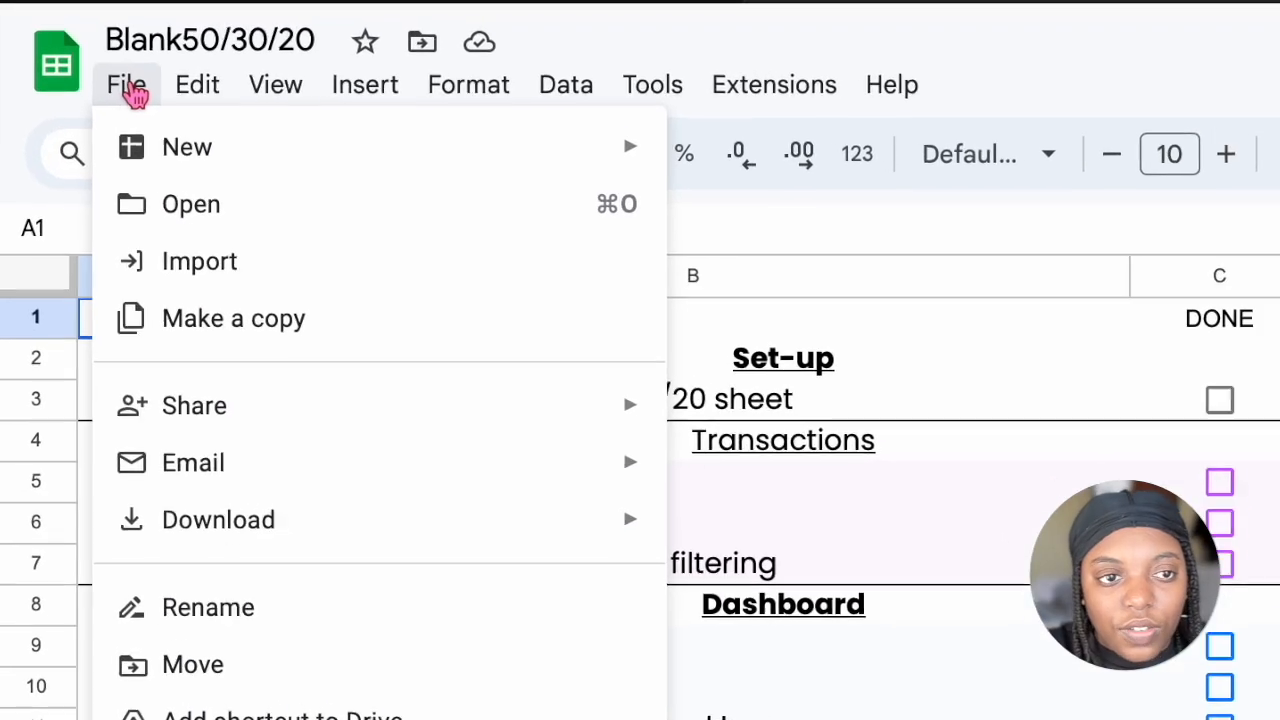
{"action": "left_click", "coordinate": [200, 273]}
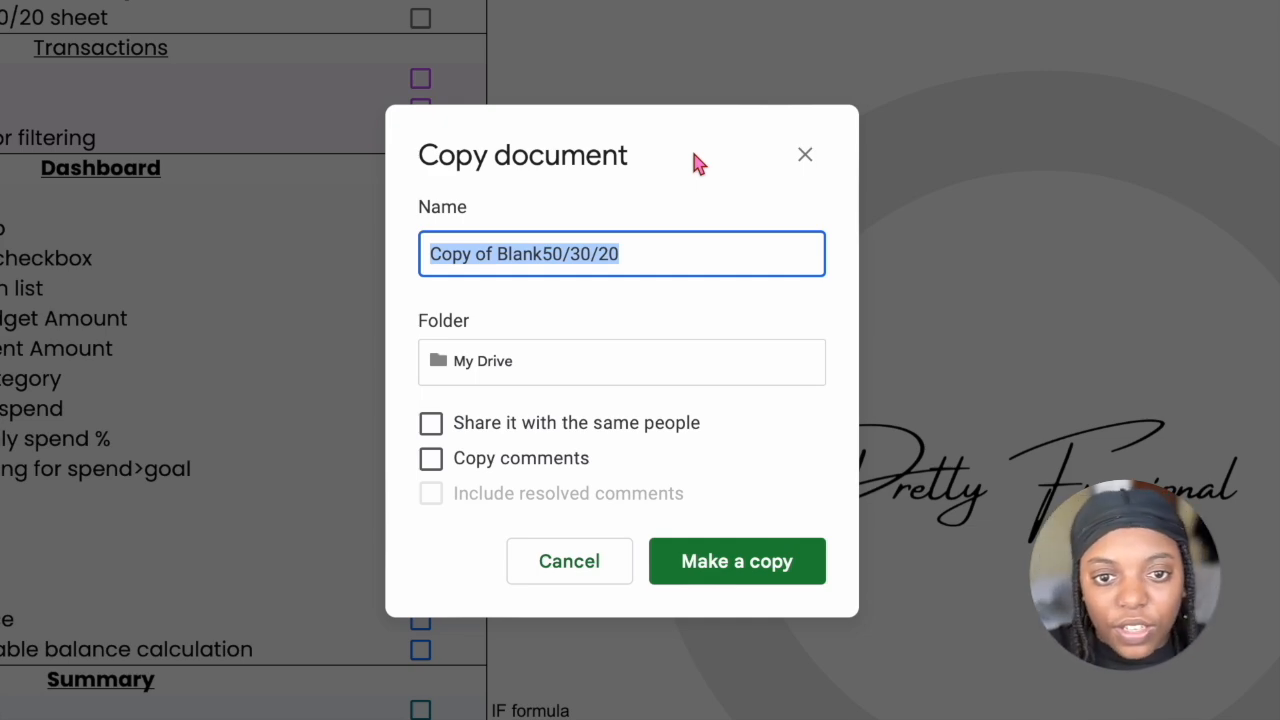
{"action": "type", "text": "50/"}
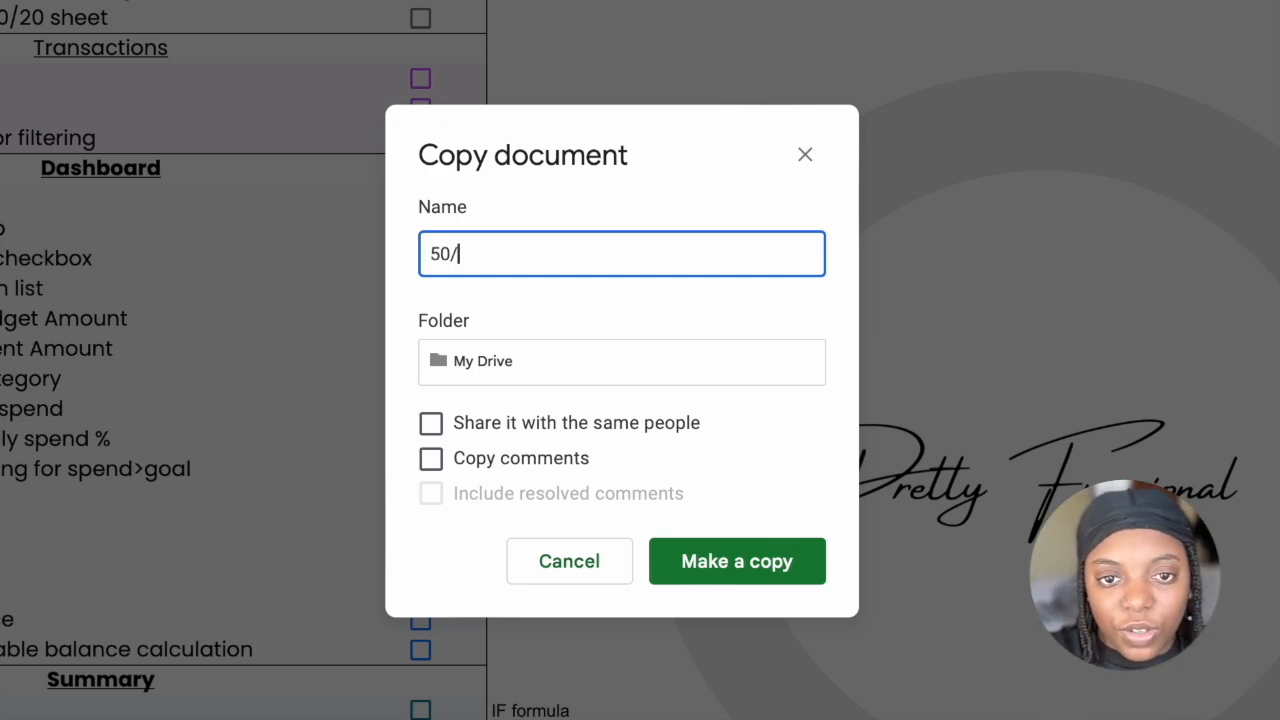
{"action": "type", "text": "30/20"}
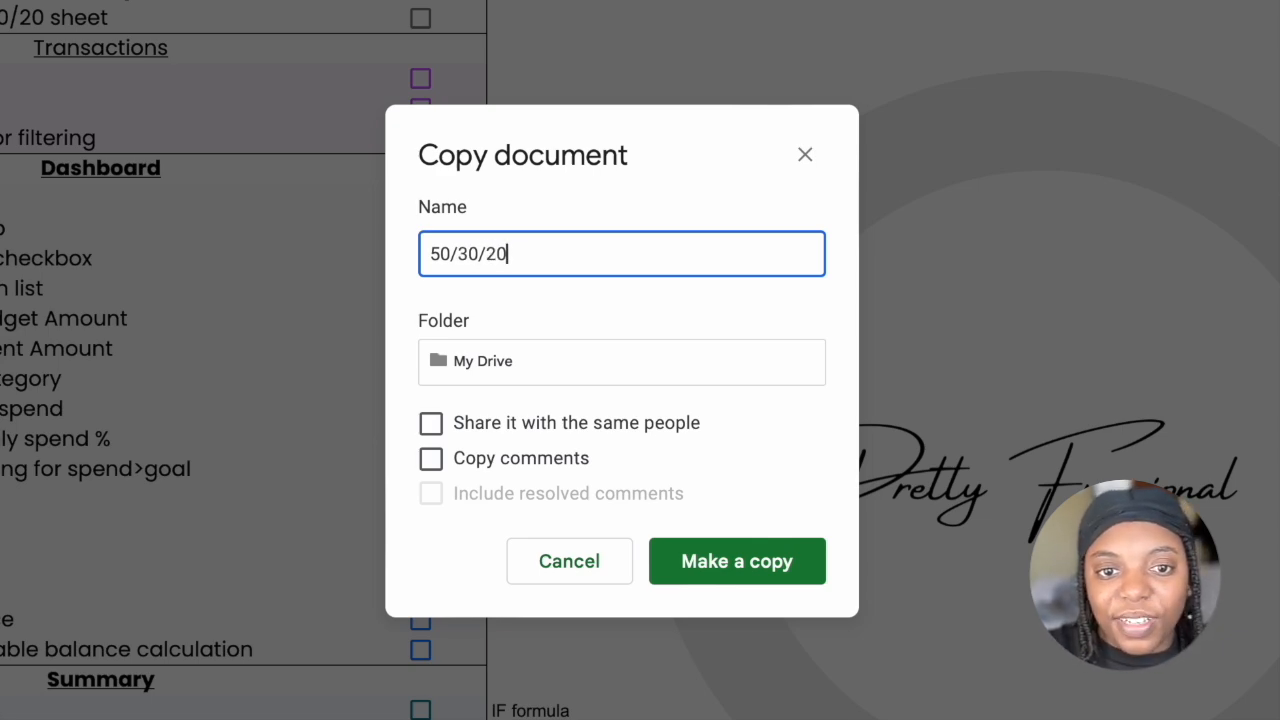
{"action": "type", "text": "tuto"}
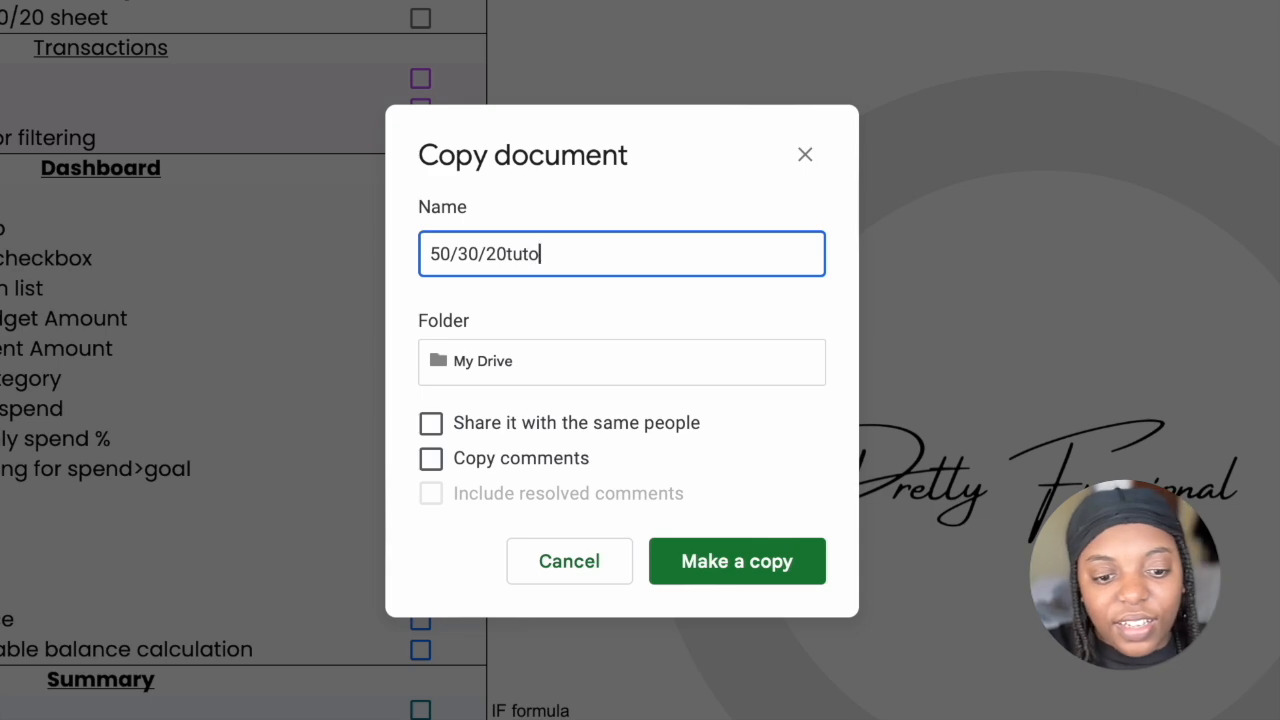
{"action": "type", "text": "rial"}
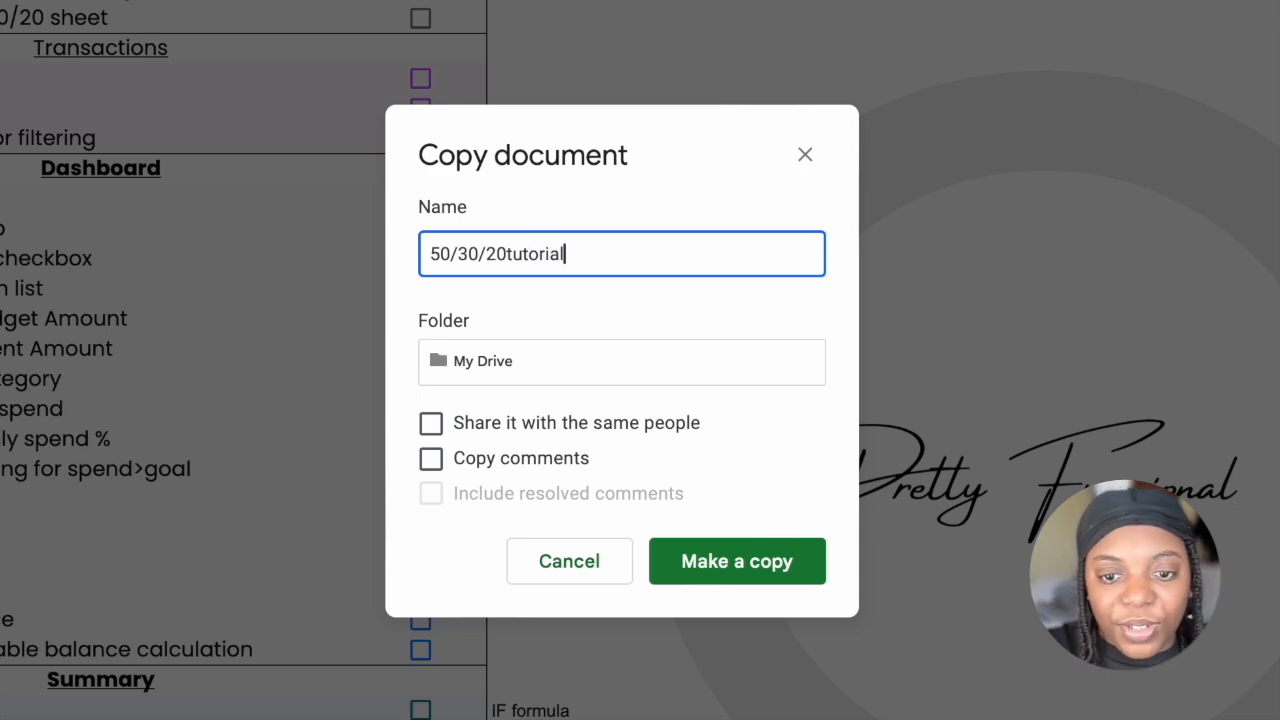
{"action": "left_click", "coordinate": [785, 577]}
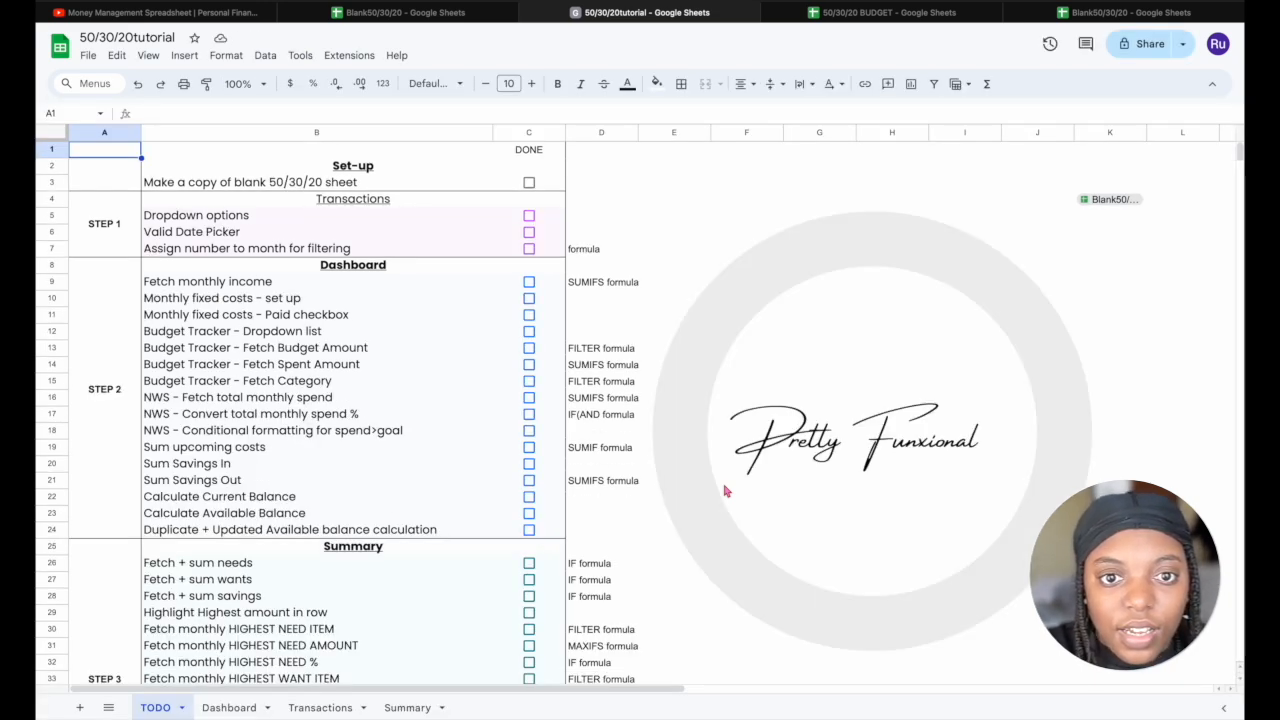
Mark "Make a copy of blank 50/30/20 sheet" as done in the TODO list and remove the Blank50/30/20 file chip beside the chart
{"action": "left_click", "coordinate": [529, 183]}
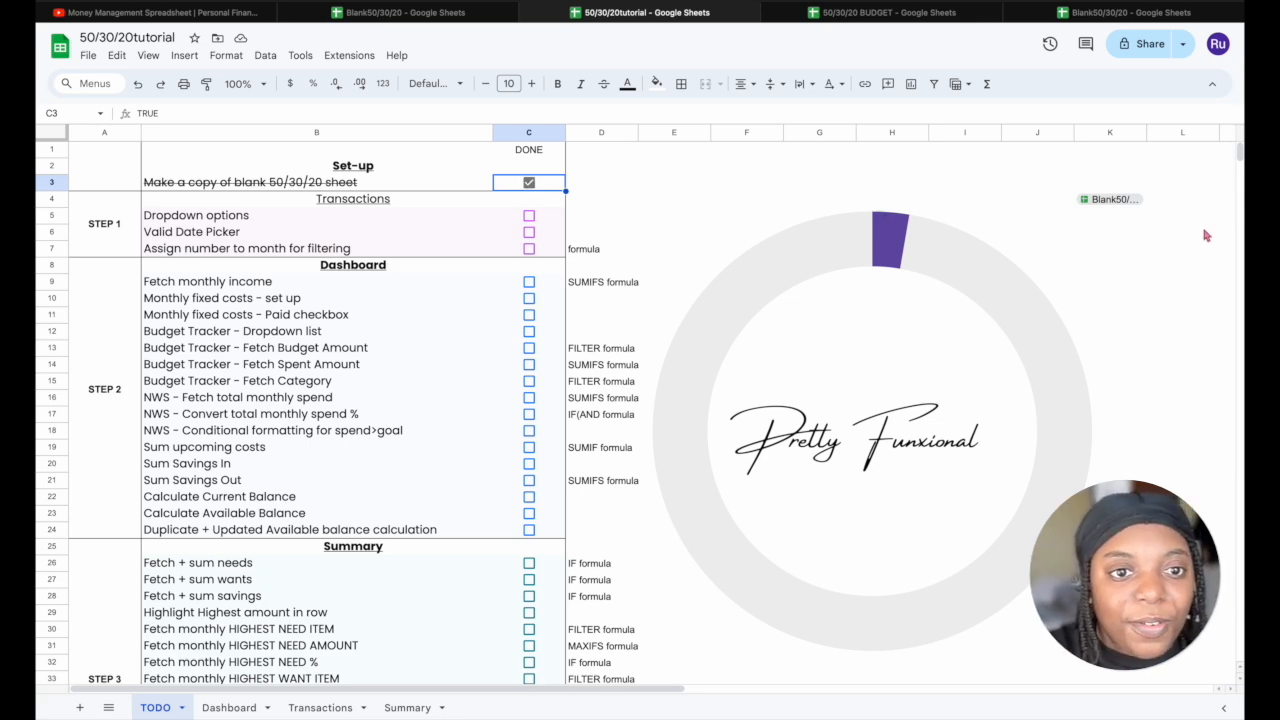
{"action": "left_click", "coordinate": [1145, 205]}
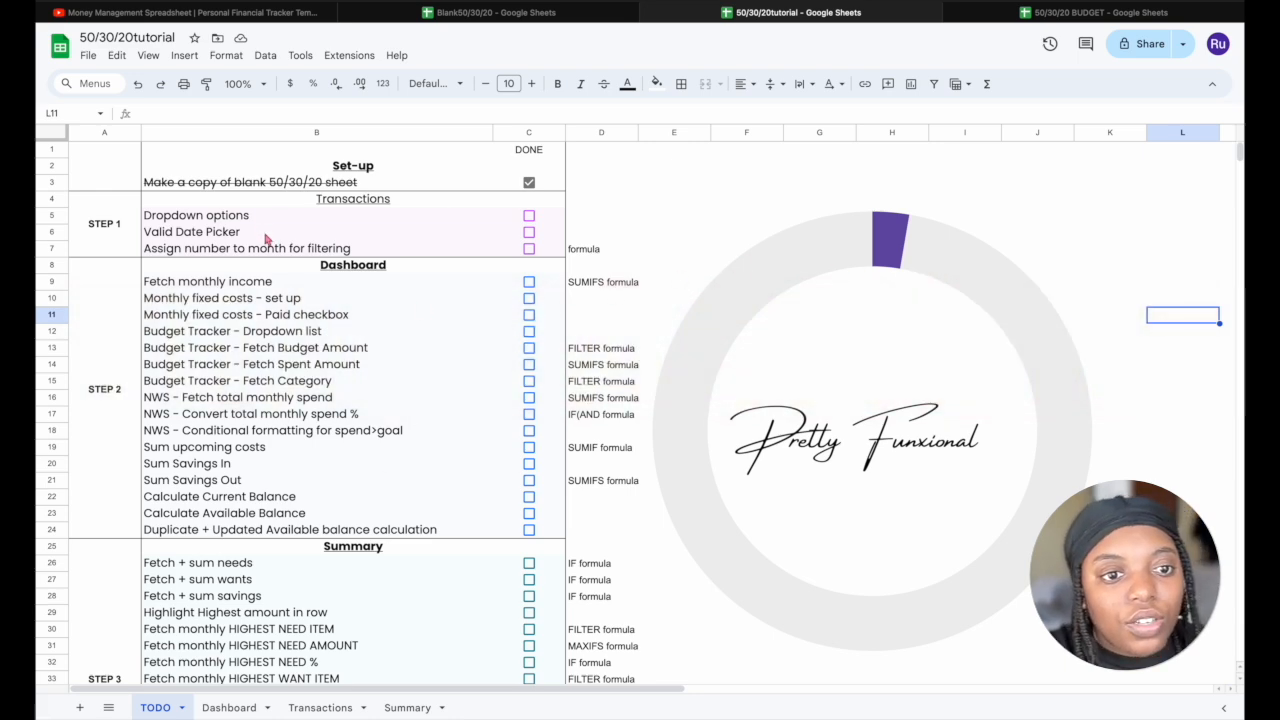
Enter budget amounts on the Transactions sheet: 1500 for house, 500 for emergency and 800 for eating out
{"action": "left_click", "coordinate": [321, 707]}
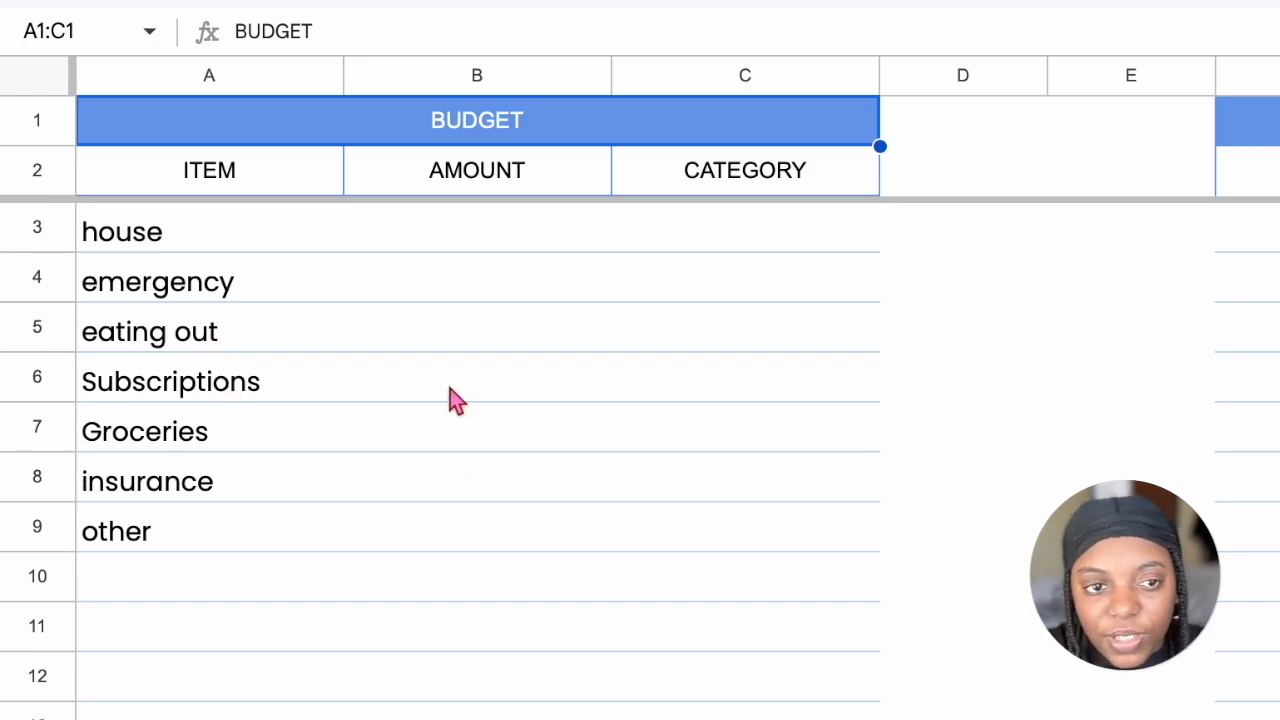
{"action": "left_click", "coordinate": [472, 252]}
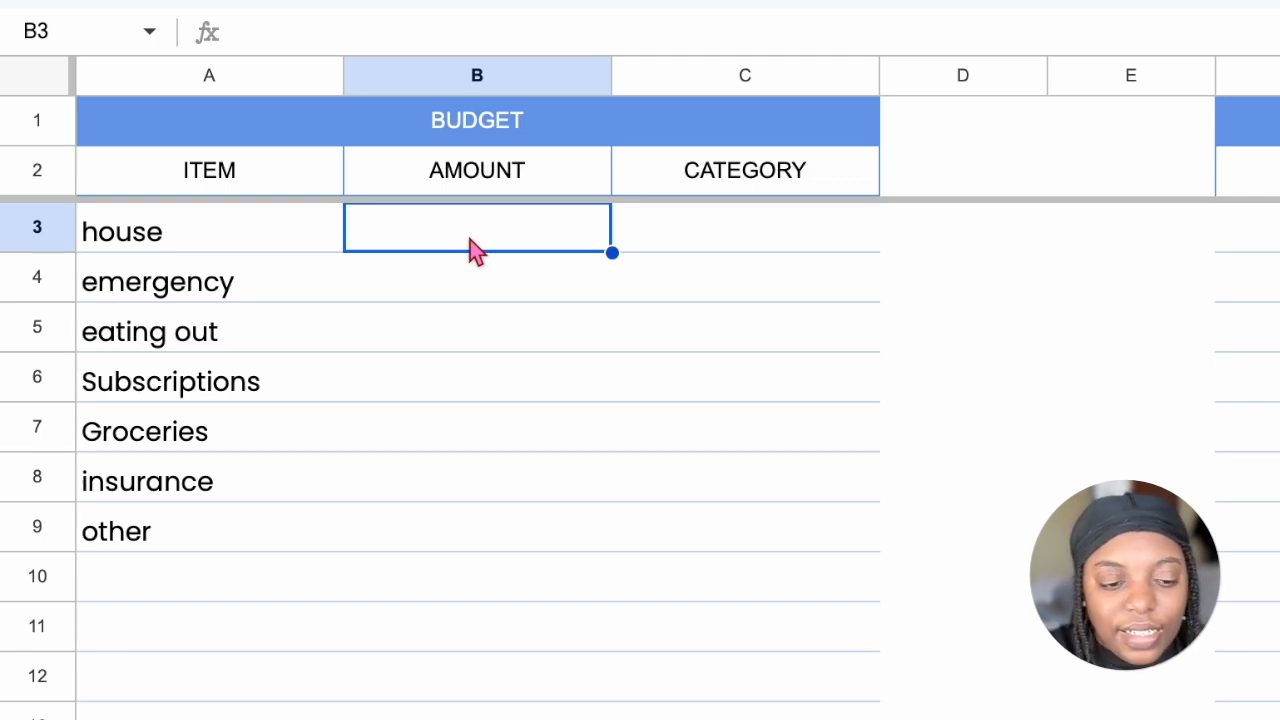
{"action": "type", "text": "15000"}
{"action": "key", "text": "BackSpace"}
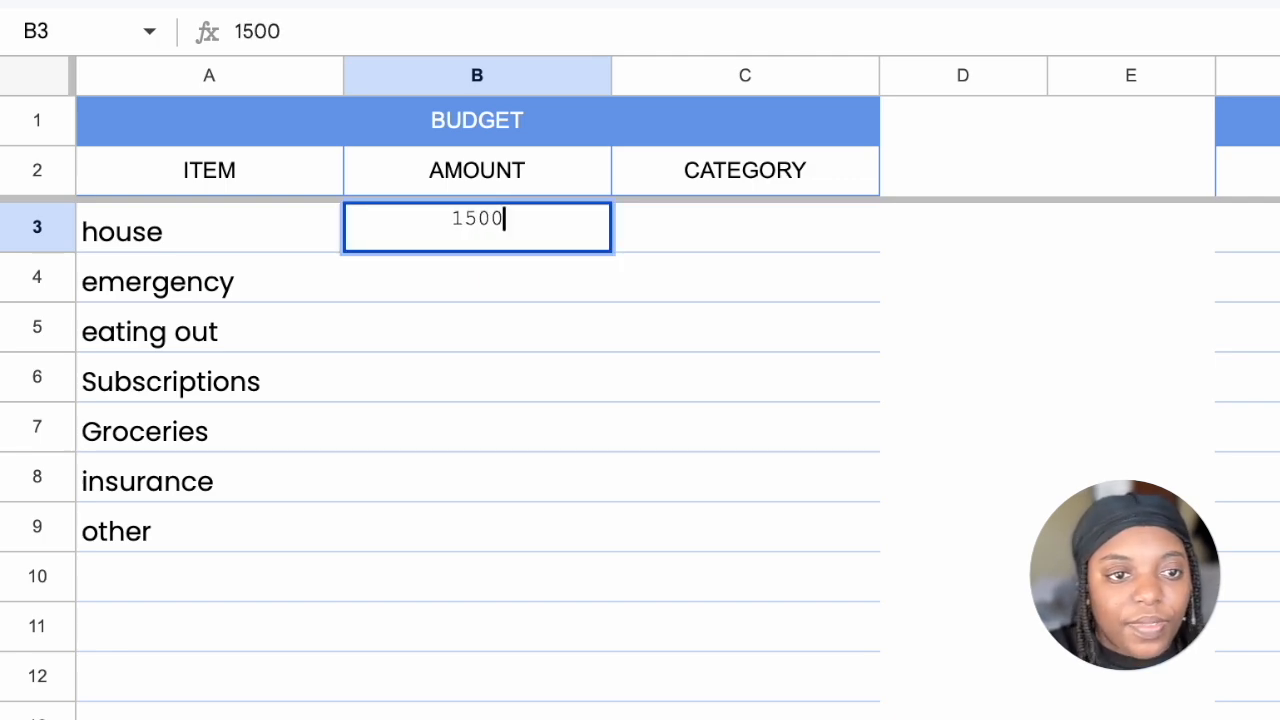
{"action": "key", "text": "Return"}
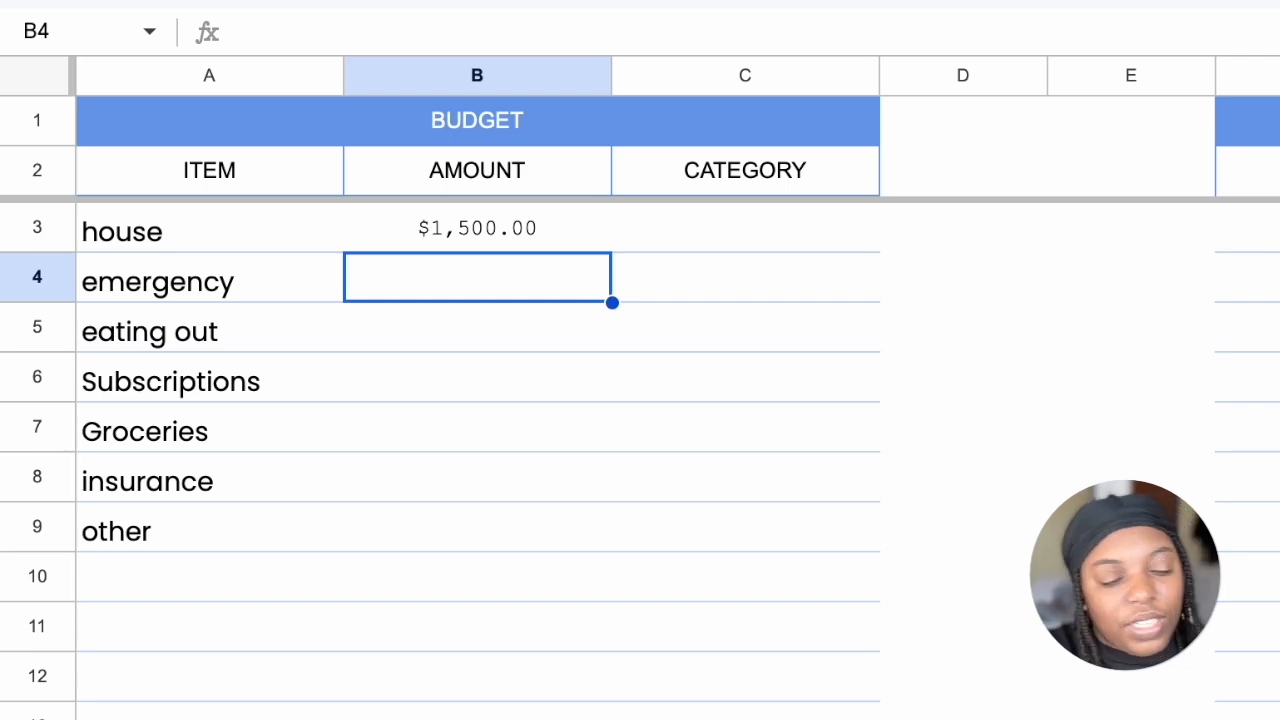
{"action": "type", "text": "500"}
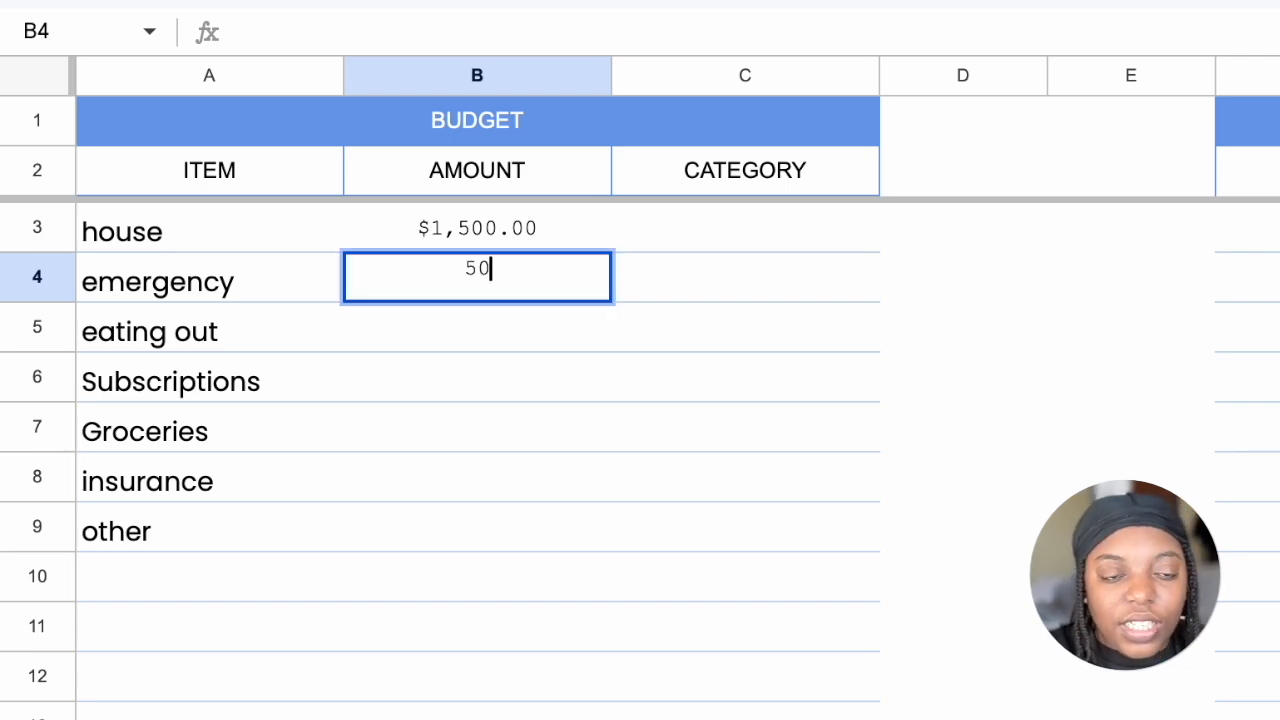
{"action": "key", "text": "Return"}
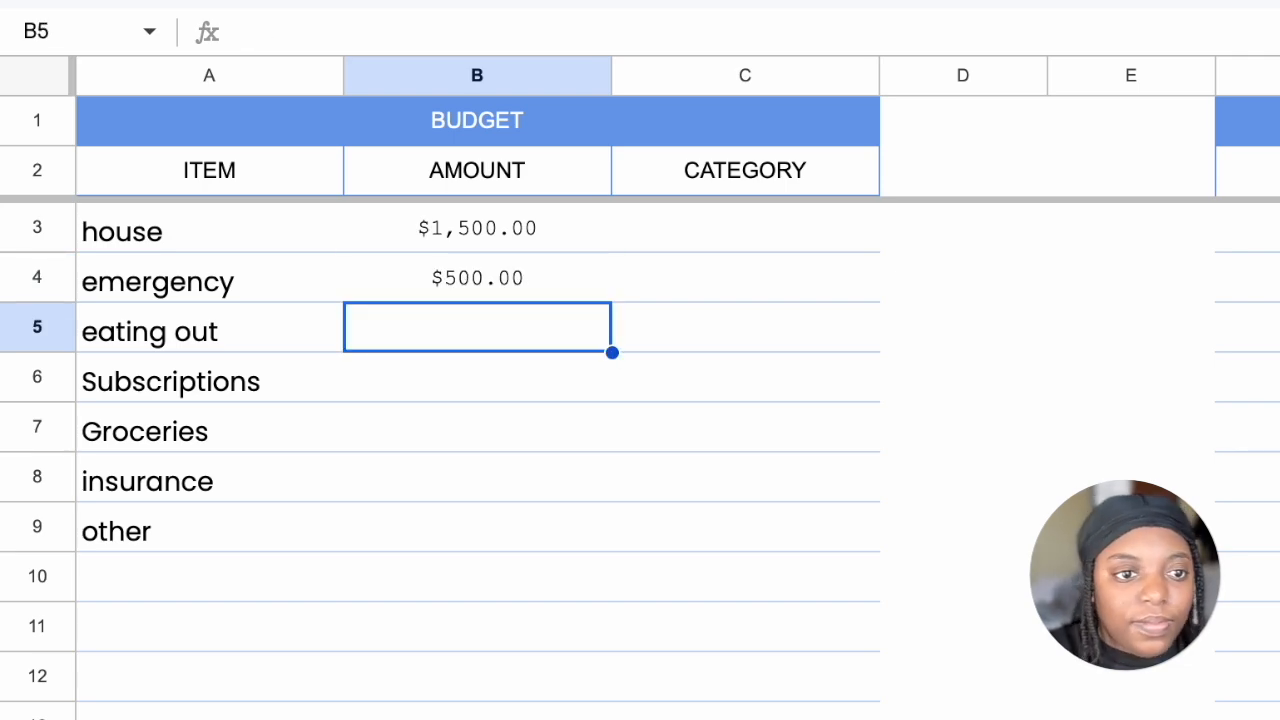
{"action": "type", "text": "800"}
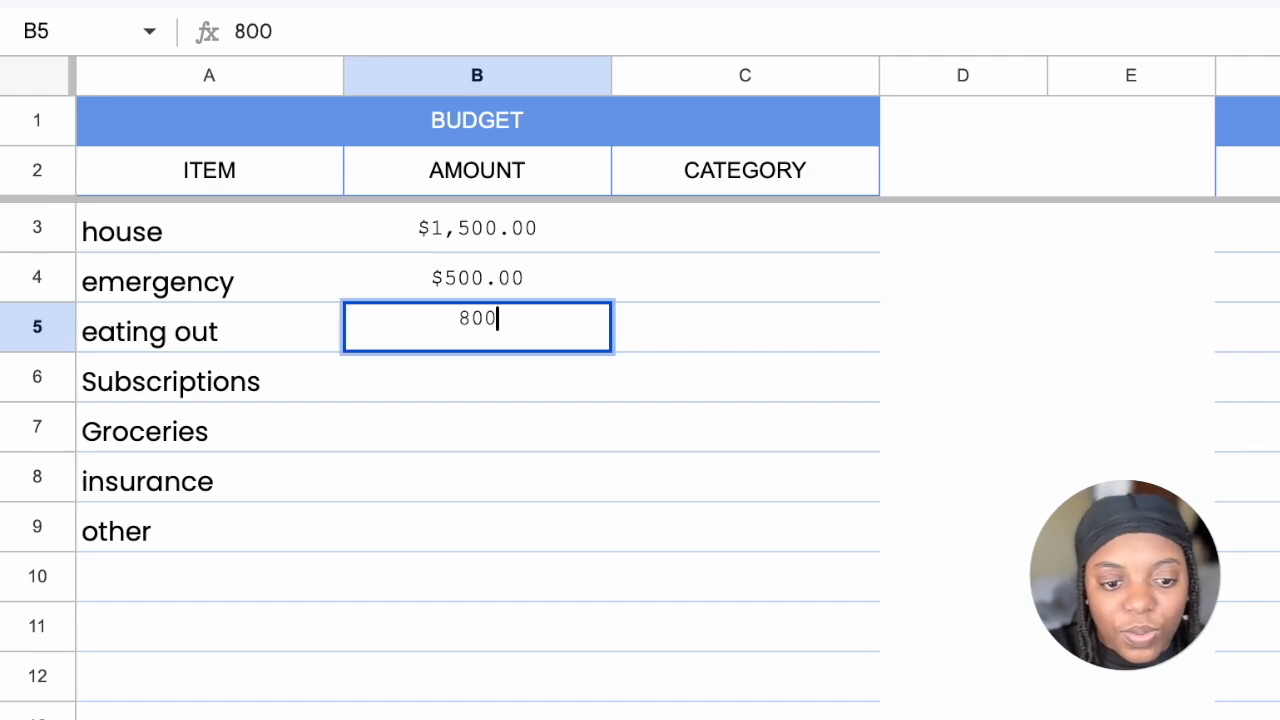
{"action": "key", "text": "Return"}
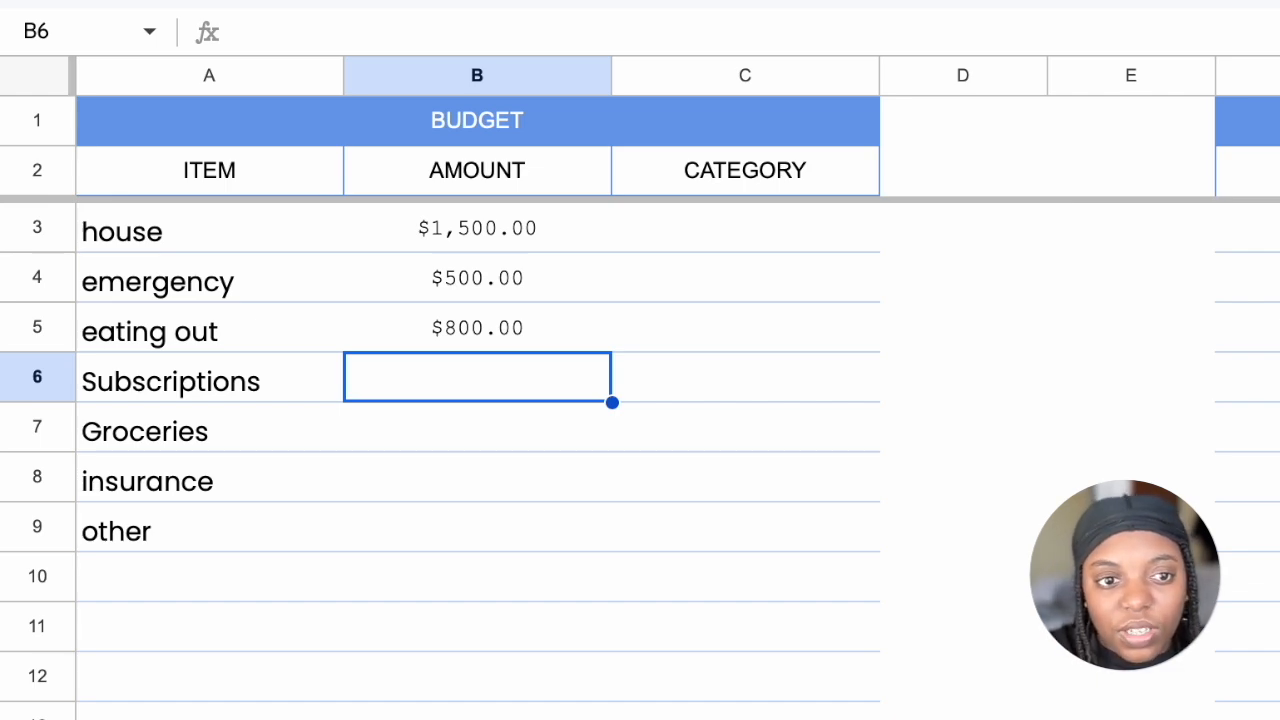
Add a dropdown data validation rule for the budget's CATEGORY column, applied to the range Transactions!C3:c100
{"action": "left_click", "coordinate": [789, 232]}
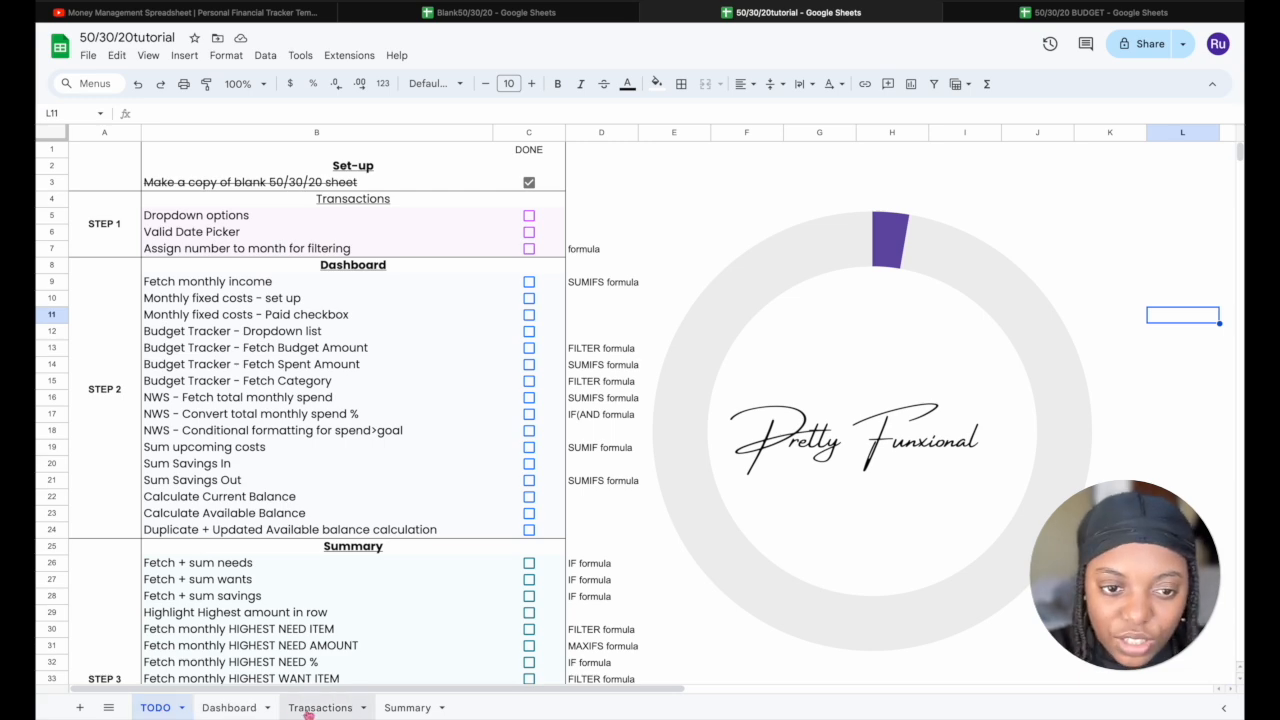
{"action": "left_click", "coordinate": [314, 706]}
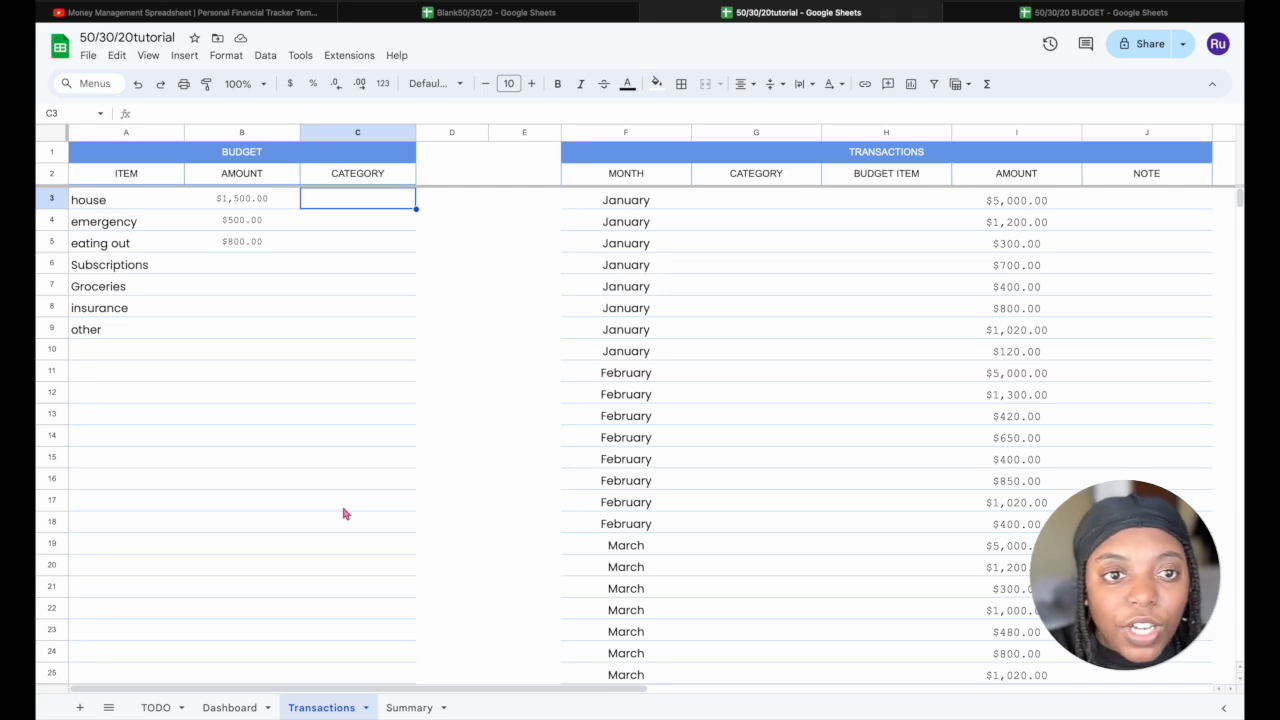
{"action": "left_click", "coordinate": [265, 56]}
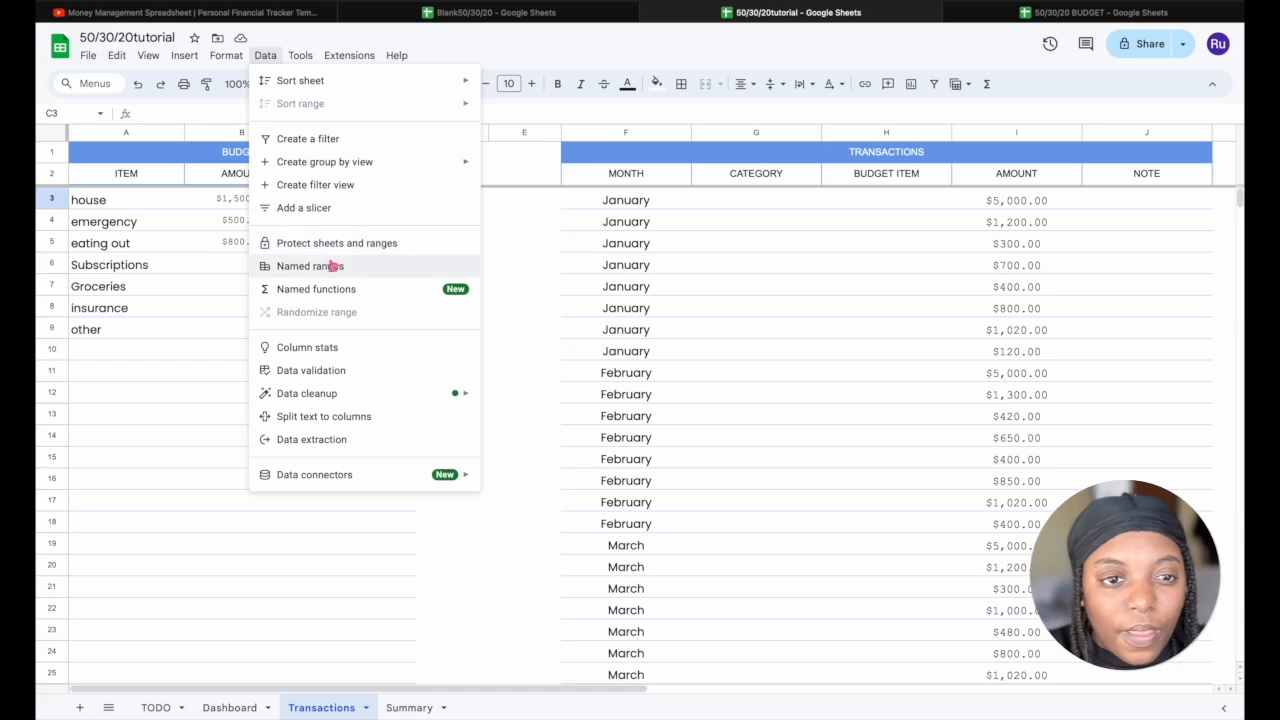
{"action": "left_click", "coordinate": [332, 372]}
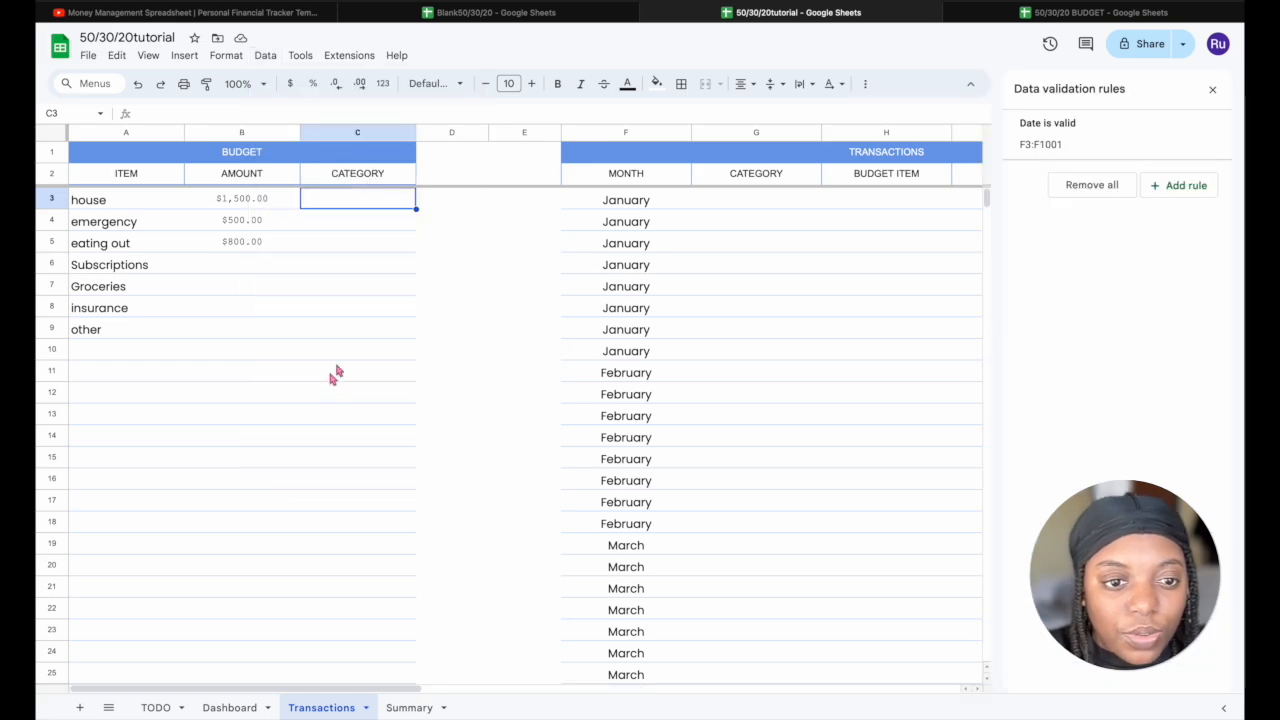
{"action": "left_click", "coordinate": [1203, 187]}
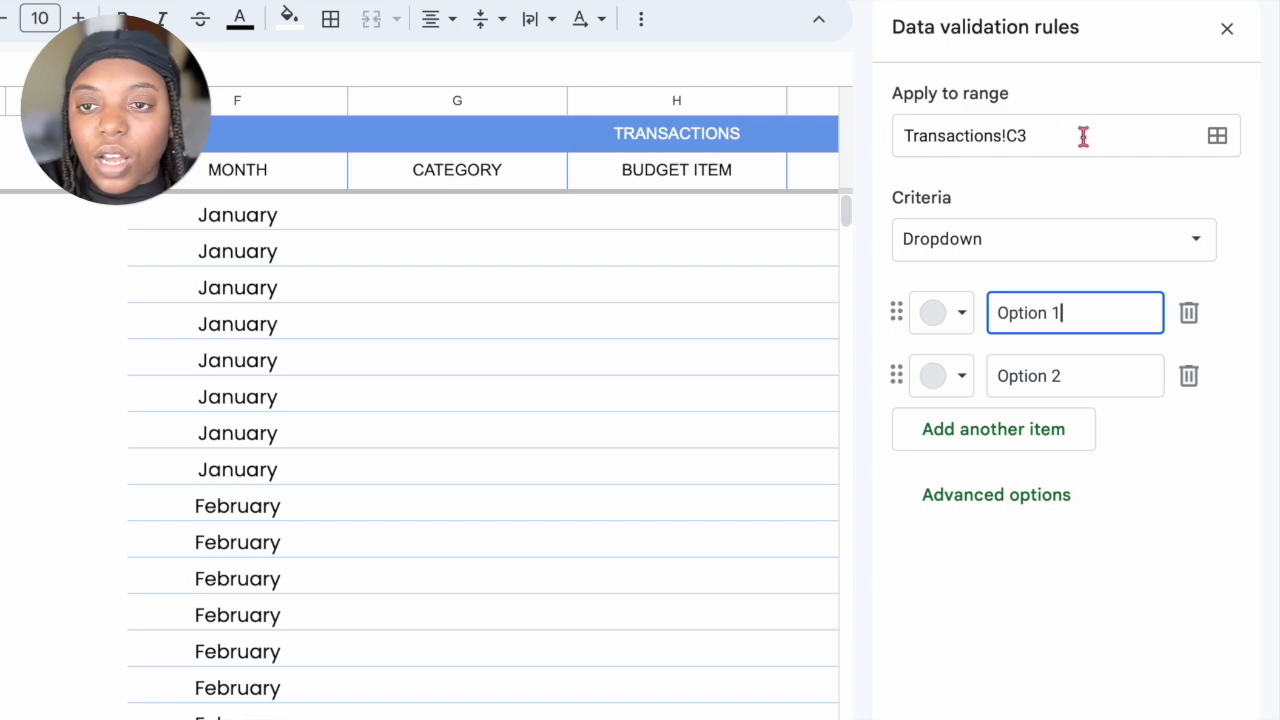
{"action": "left_click", "coordinate": [1127, 153]}
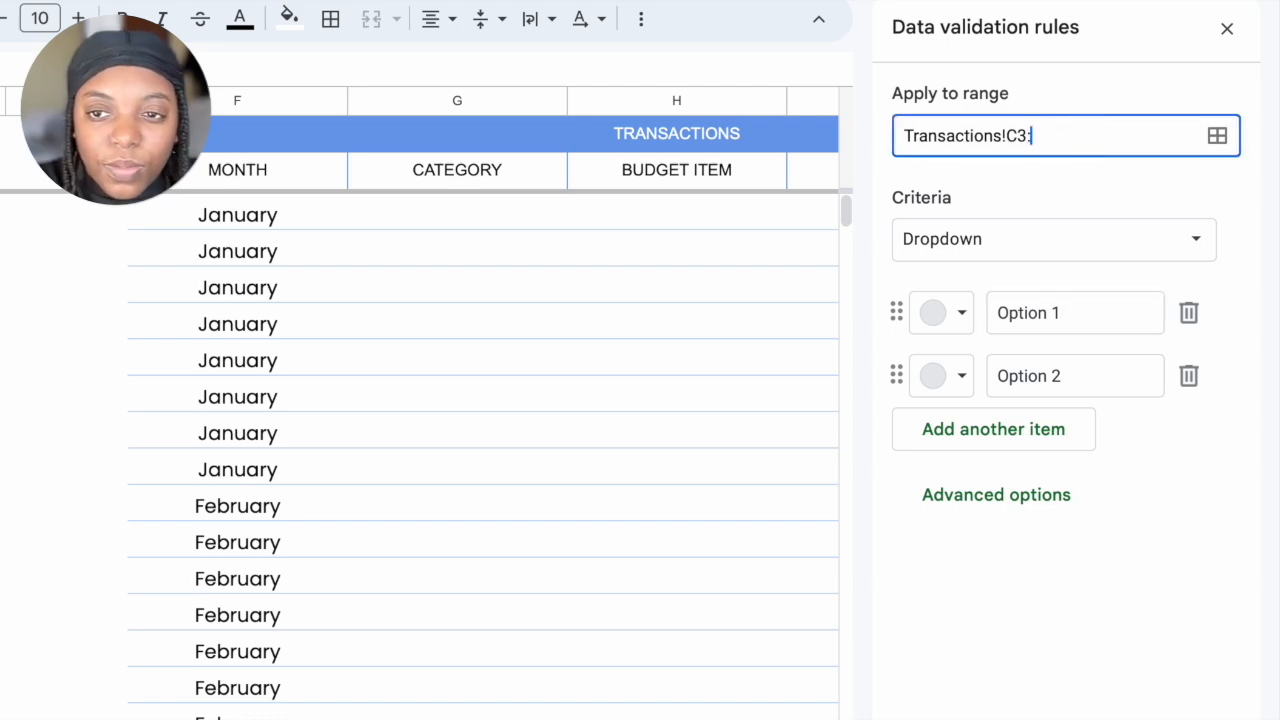
{"action": "type", "text": ":c0"}
{"action": "key", "text": "BackSpace"}
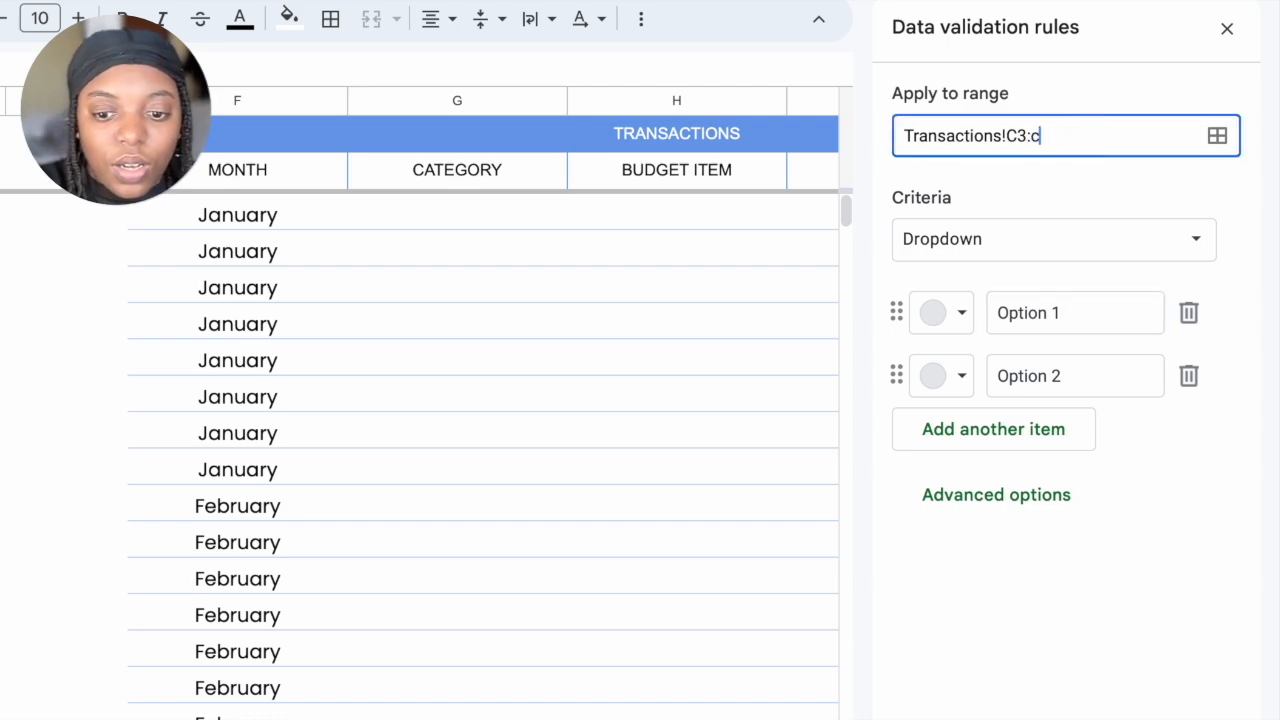
{"action": "type", "text": "100"}
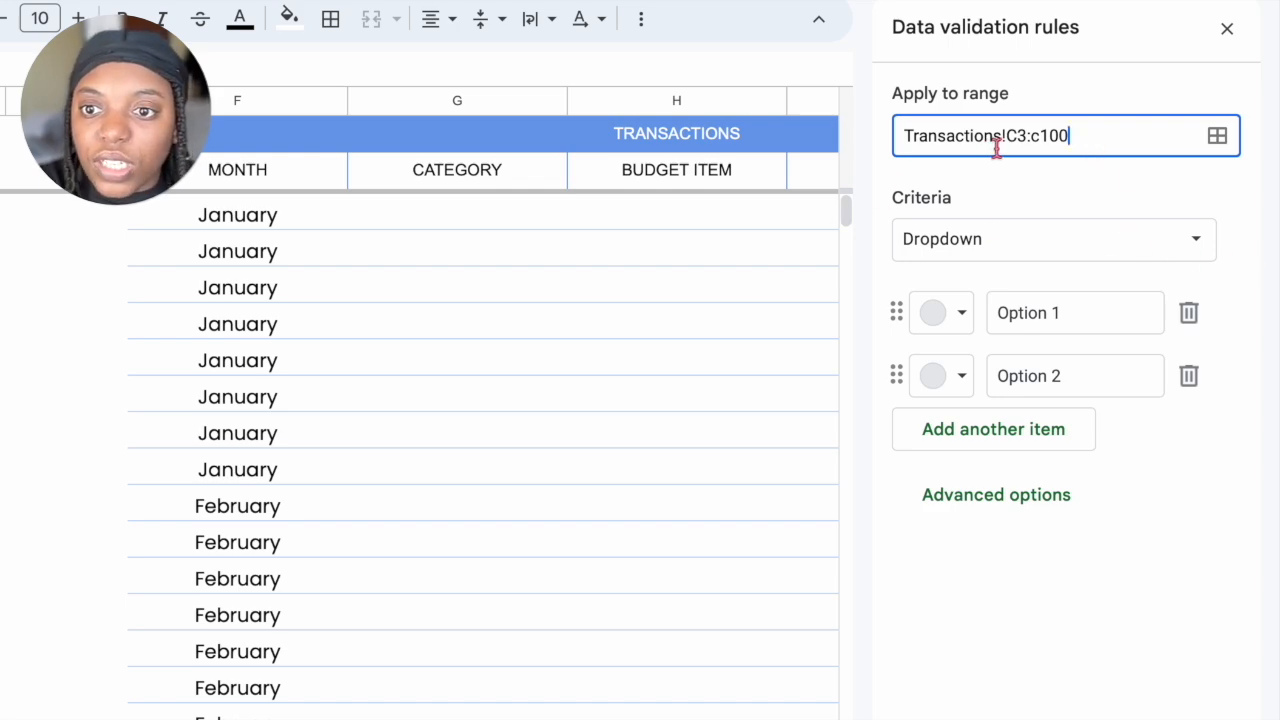
Define the category dropdown's four options as NEEDS, WANTS, SAVINGS and INCOME
{"action": "double_click", "coordinate": [1086, 313]}
{"action": "triple_click", "coordinate": [1086, 313]}
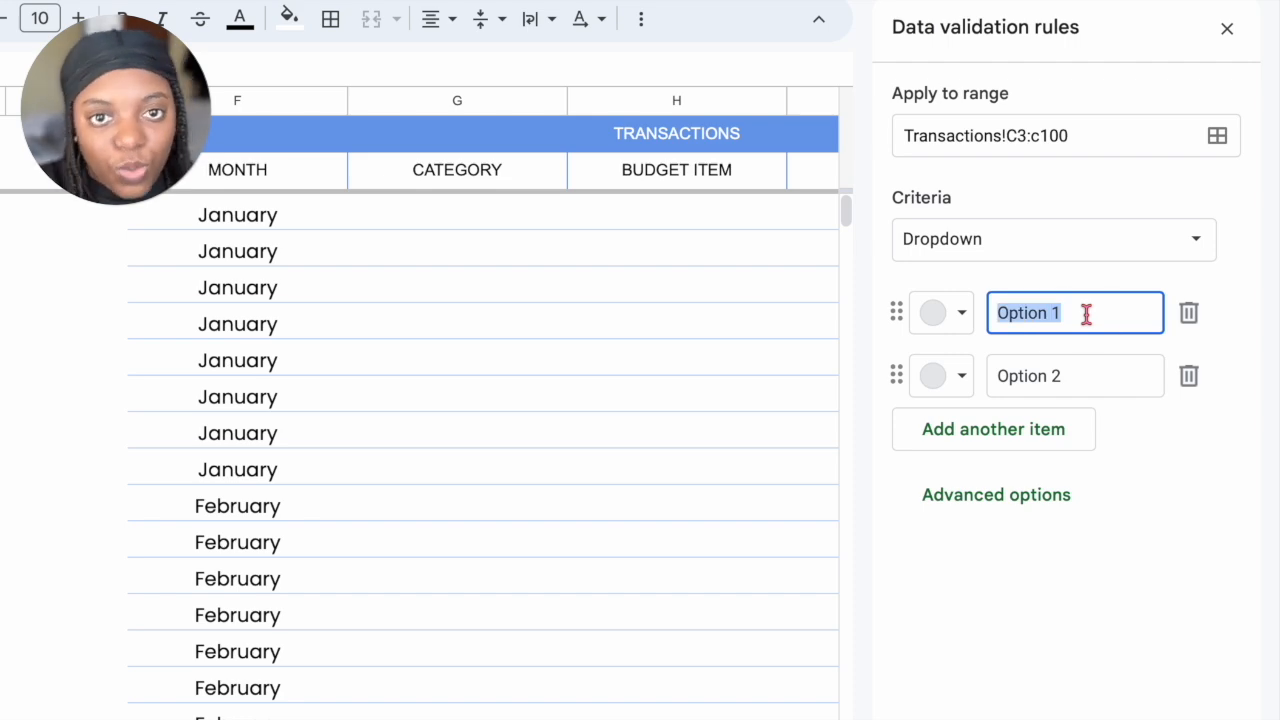
{"action": "type", "text": "N"}
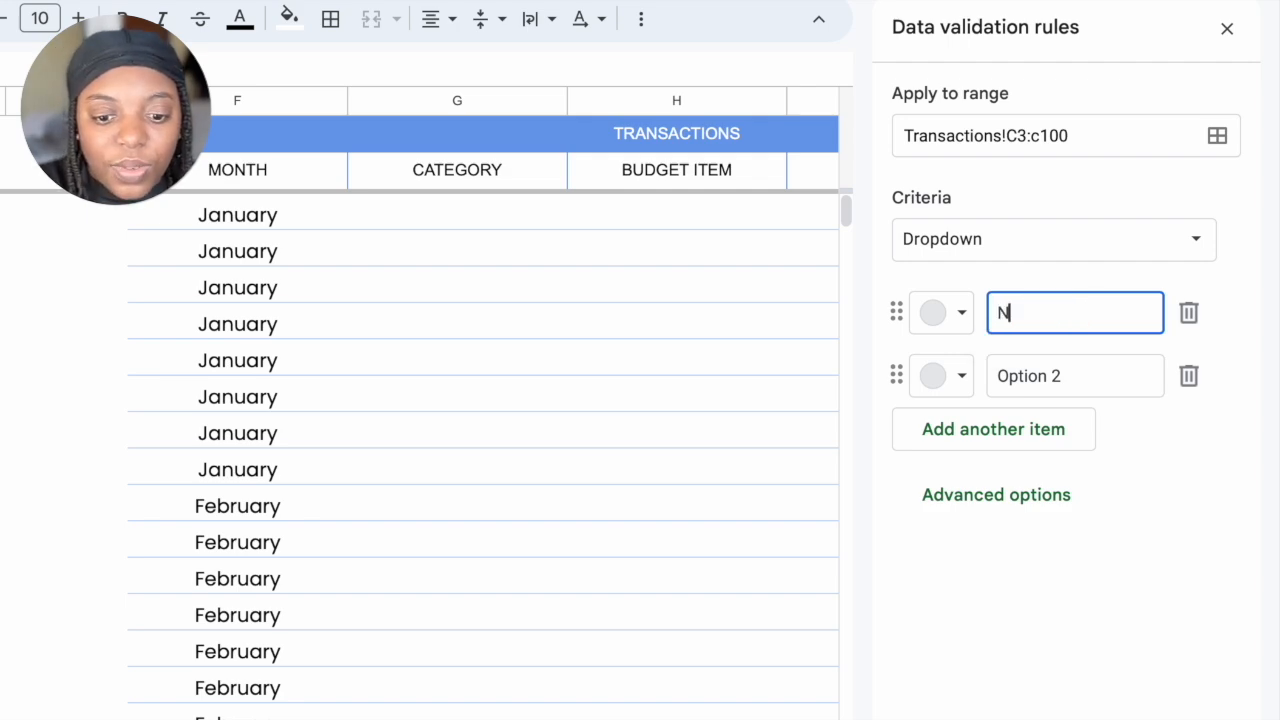
{"action": "type", "text": "EEDS"}
{"action": "left_click", "coordinate": [1106, 369]}
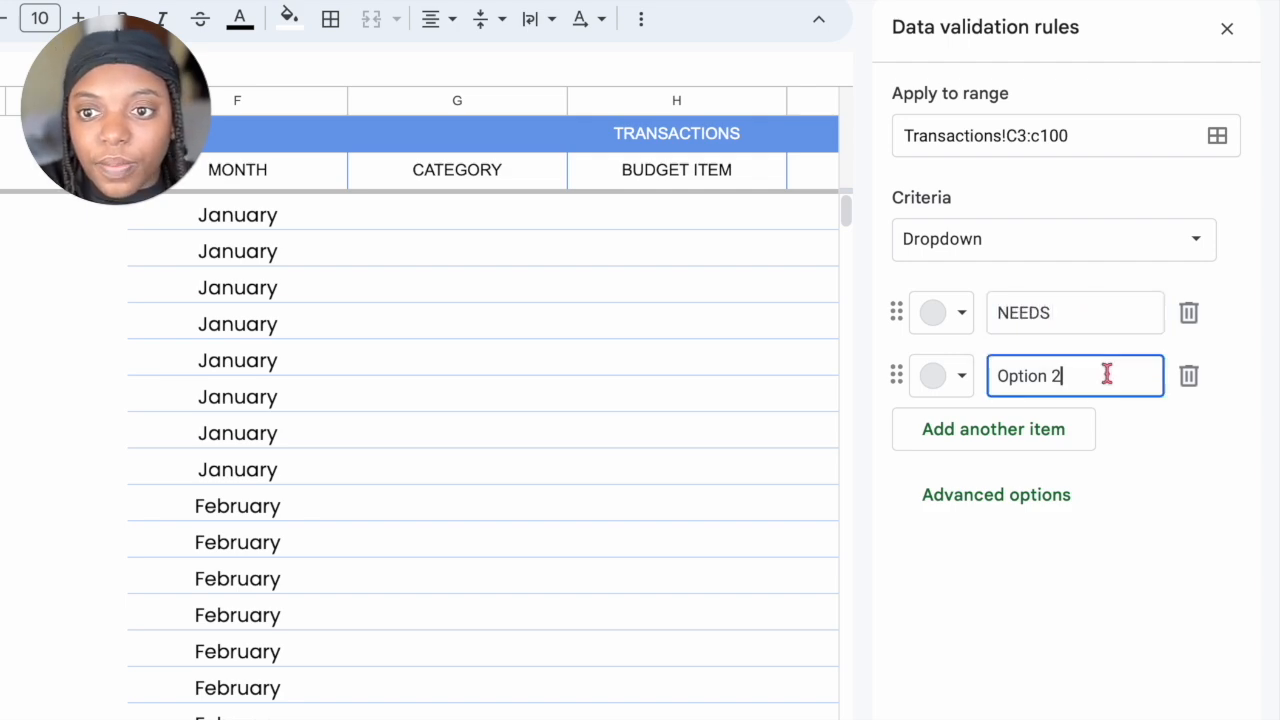
{"action": "triple_click", "coordinate": [1110, 382]}
{"action": "type", "text": "WANTS"}
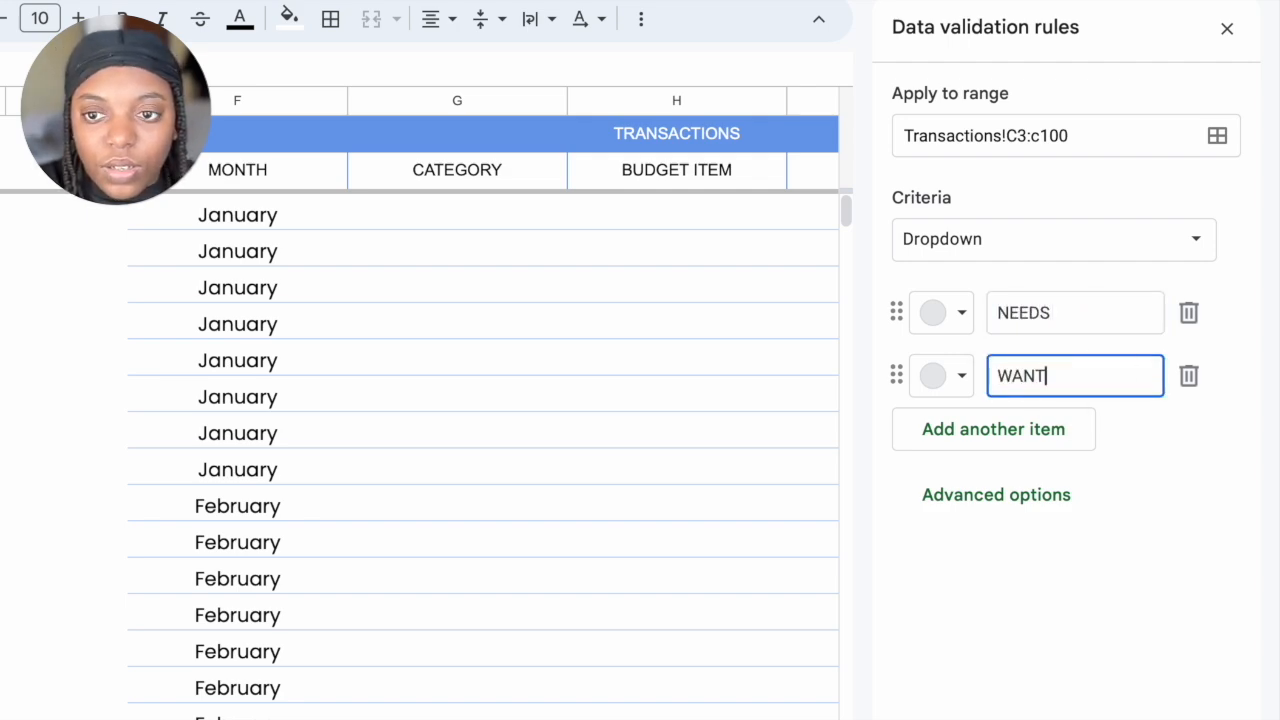
{"action": "left_click", "coordinate": [986, 431]}
{"action": "type", "text": "SA"}
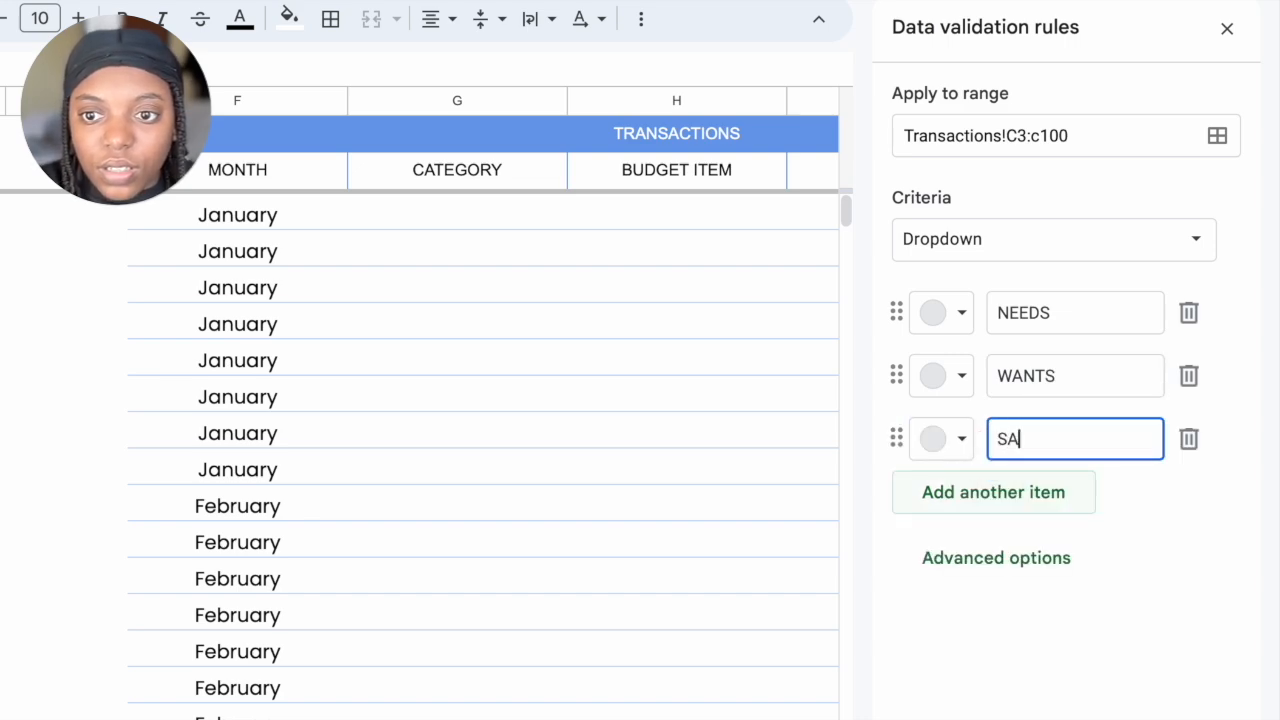
{"action": "type", "text": "VINGS"}
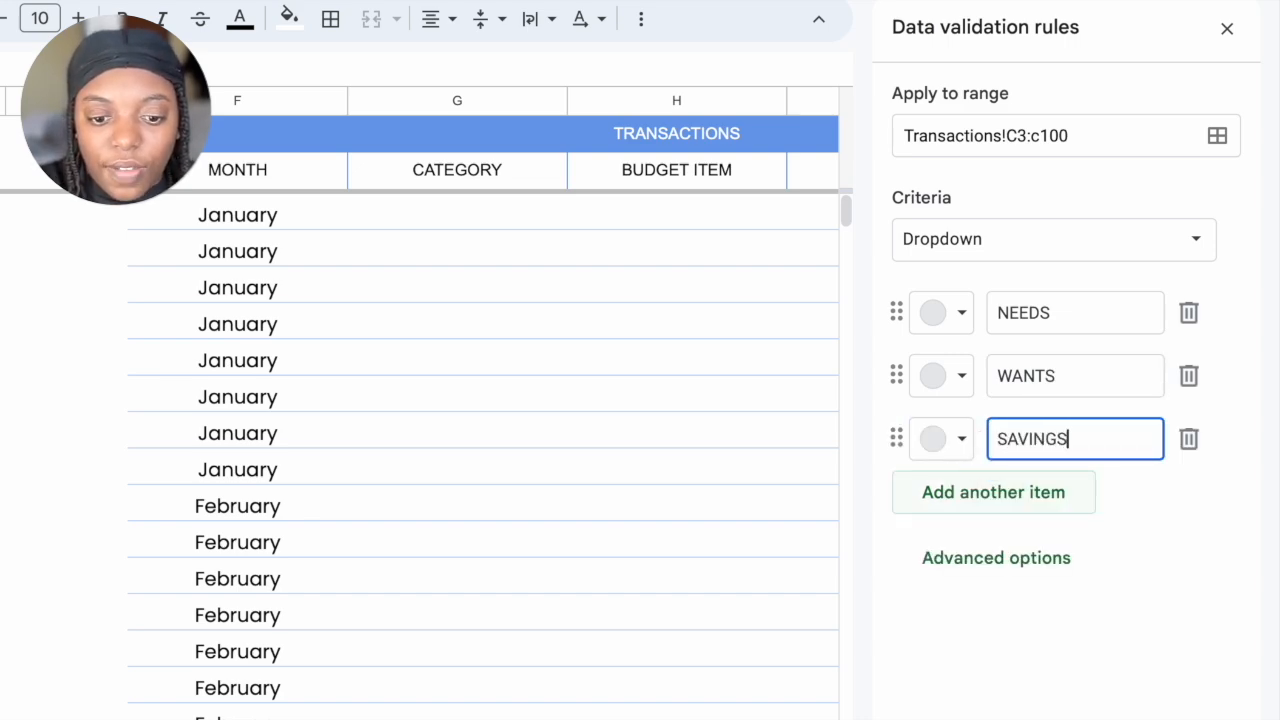
{"action": "left_click", "coordinate": [980, 491]}
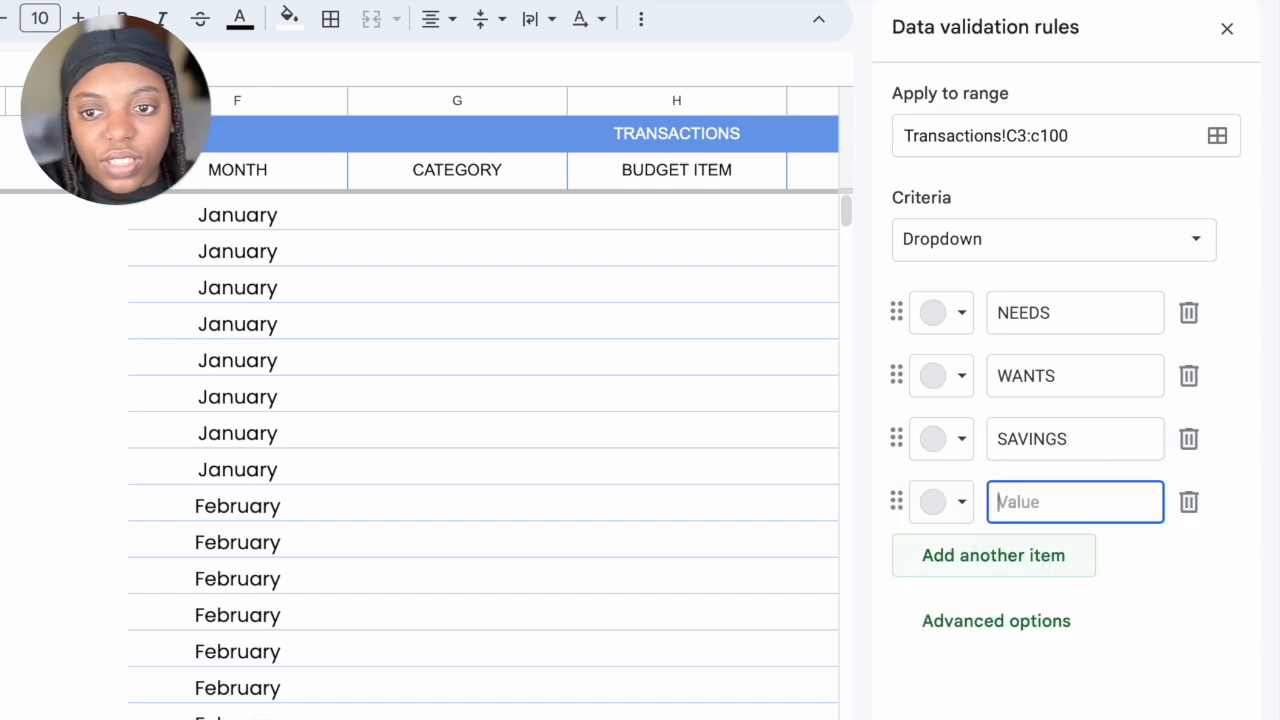
{"action": "type", "text": "INCOME"}
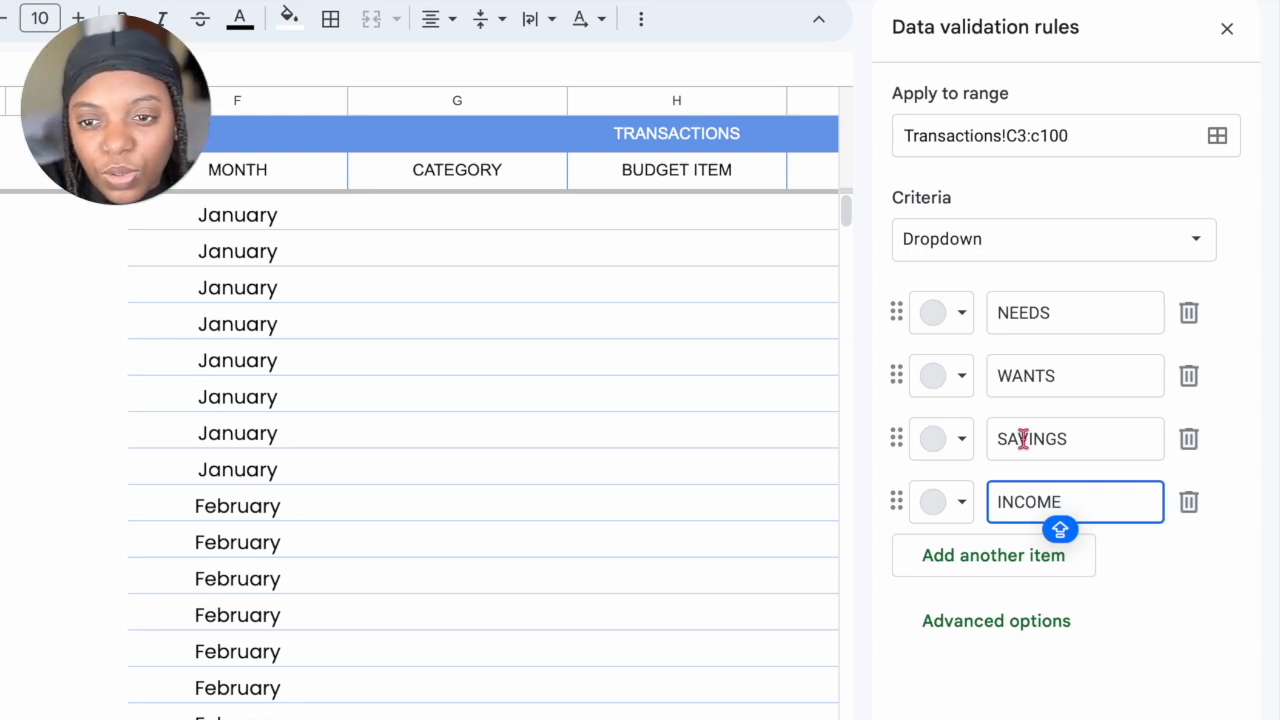
Rename the SAVINGS dropdown option to SAVINGS IN and add a fifth option named SAVINGS OUT
{"action": "left_click", "coordinate": [1120, 443]}
{"action": "type", "text": "IN"}
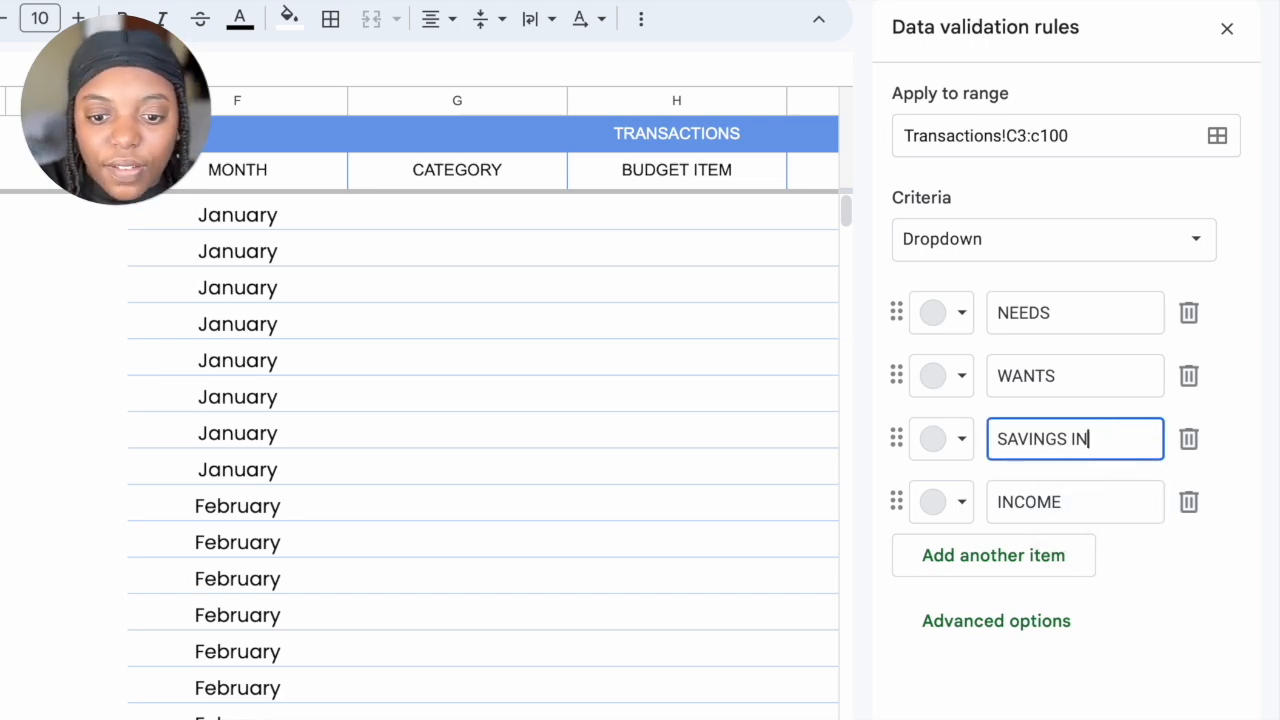
{"action": "left_click", "coordinate": [1057, 563]}
{"action": "type", "text": "S"}
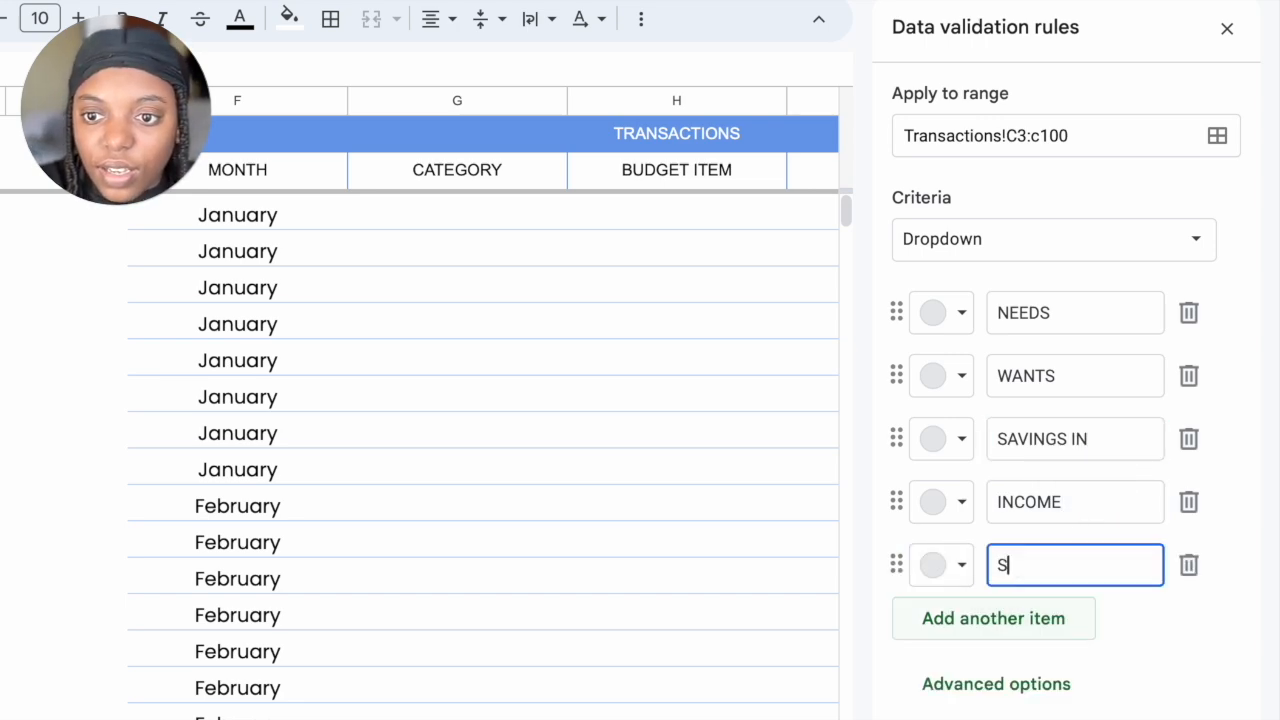
{"action": "type", "text": "AVINGS OUT"}
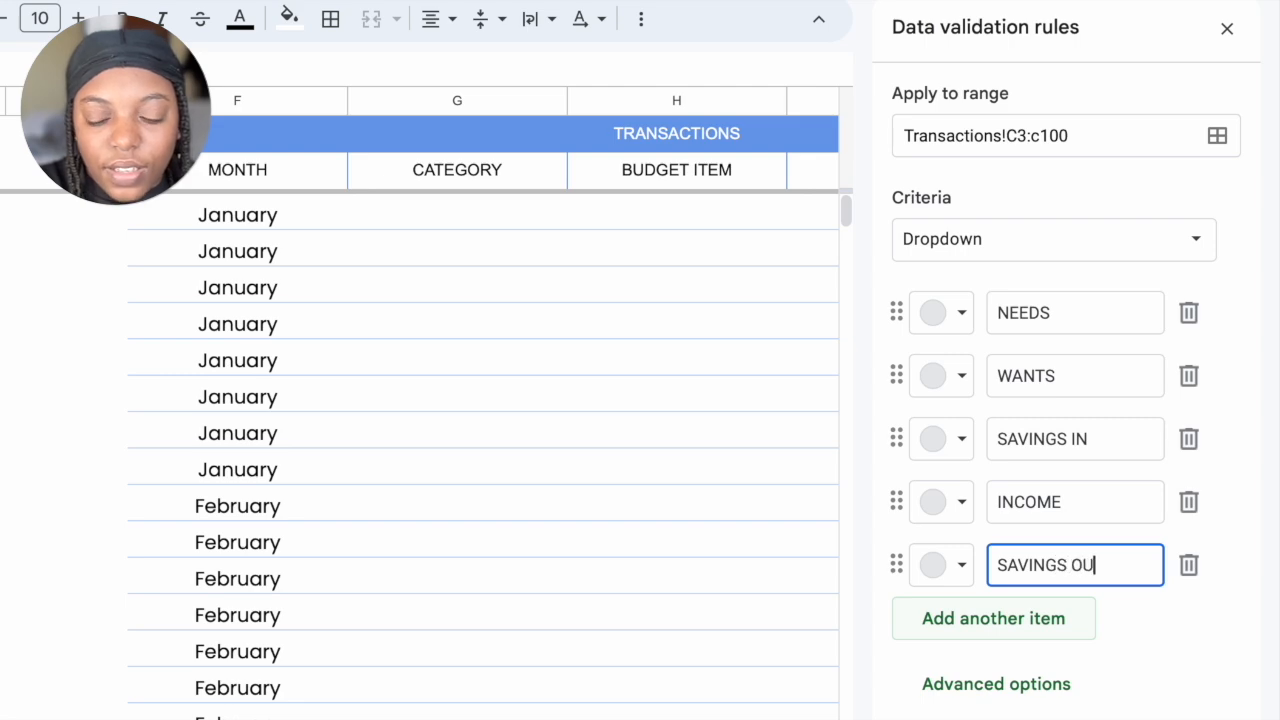
Reorder the dropdown options so that INCOME comes first, above NEEDS
{"action": "left_click", "coordinate": [1105, 448]}
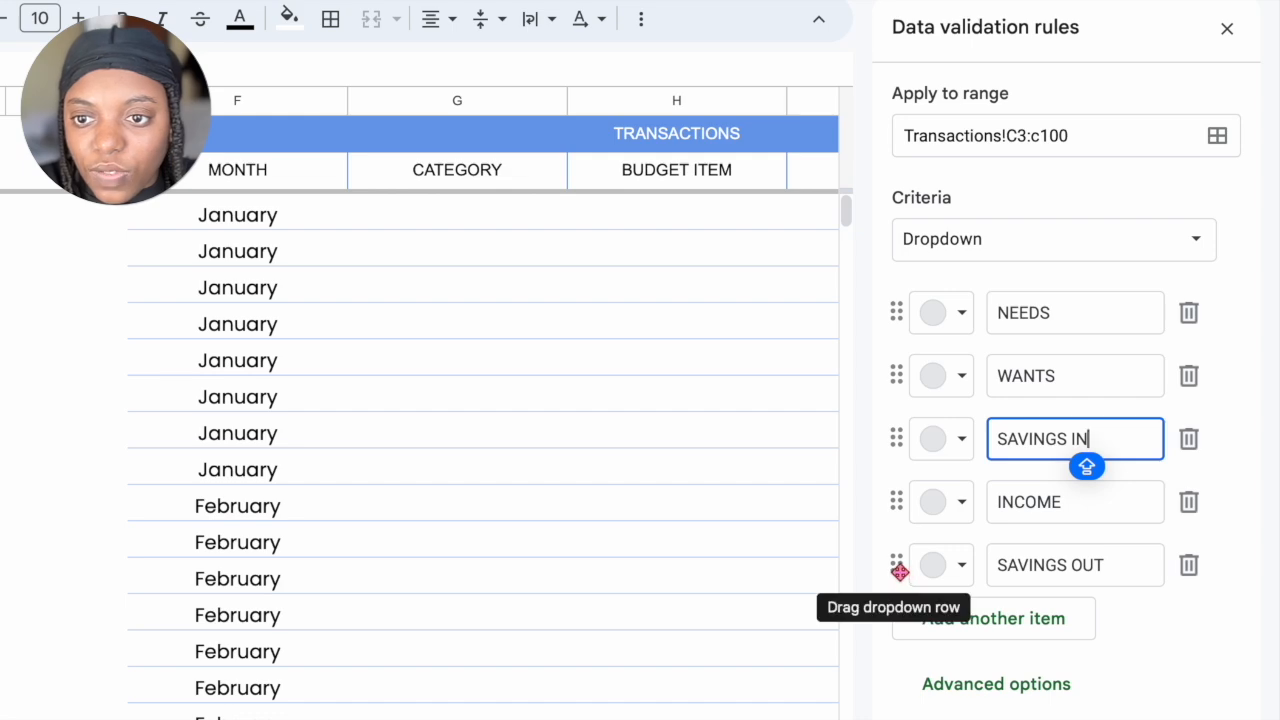
{"action": "left_click_drag", "start_coordinate": [900, 568], "coordinate": [899, 571]}
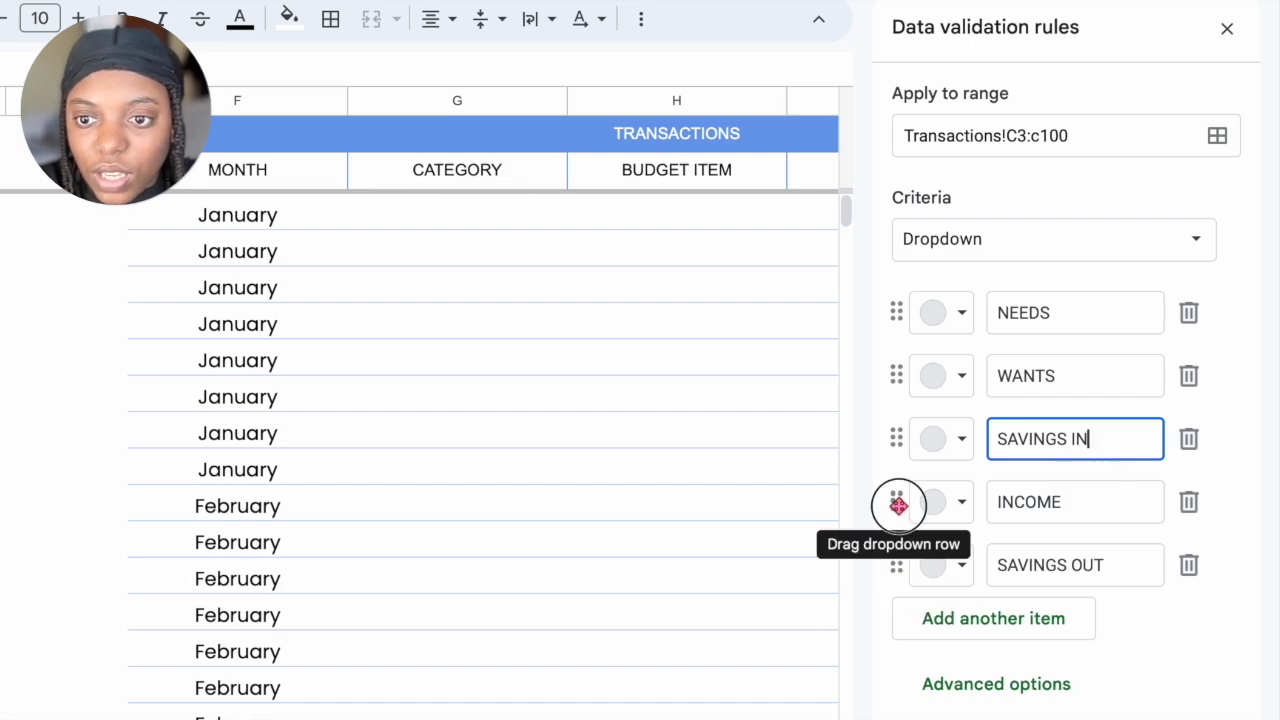
{"action": "left_click_drag", "start_coordinate": [900, 503], "coordinate": [897, 306]}
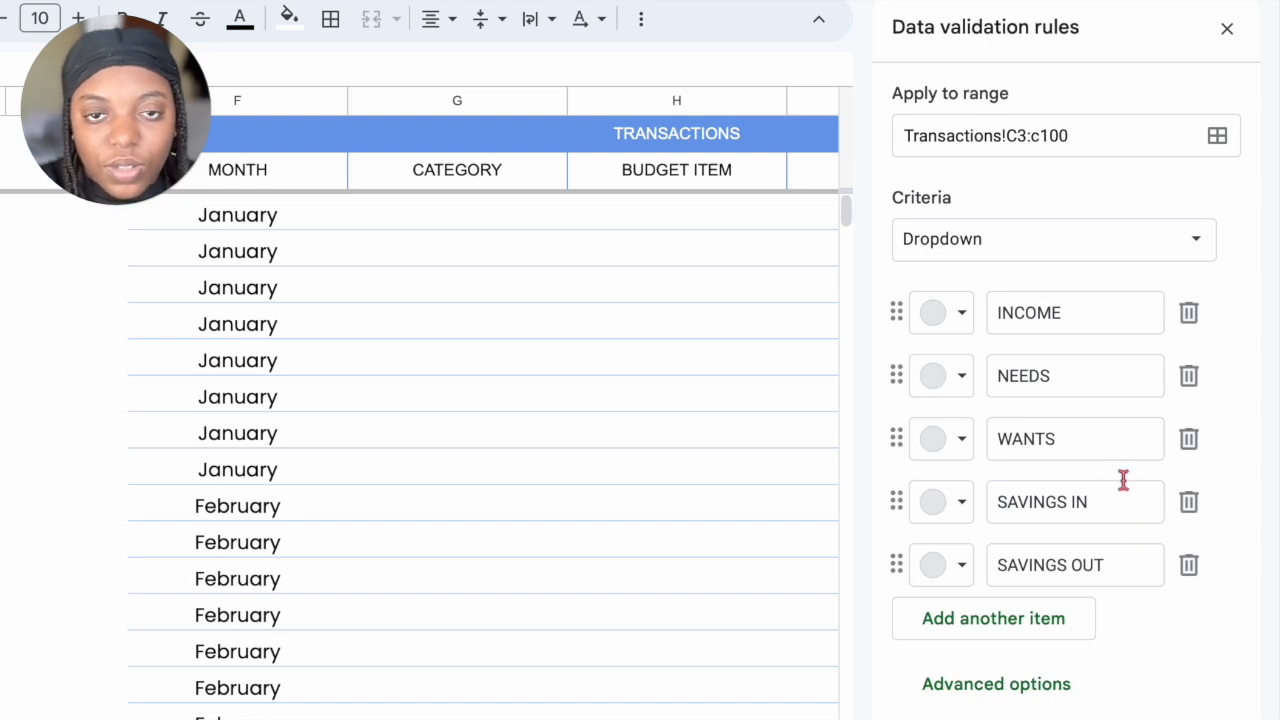
Colour the dropdown options: INCOME light green, NEEDS light red, WANTS light purple, SAVINGS IN light blue and SAVINGS OUT light green
{"action": "left_click", "coordinate": [964, 322]}
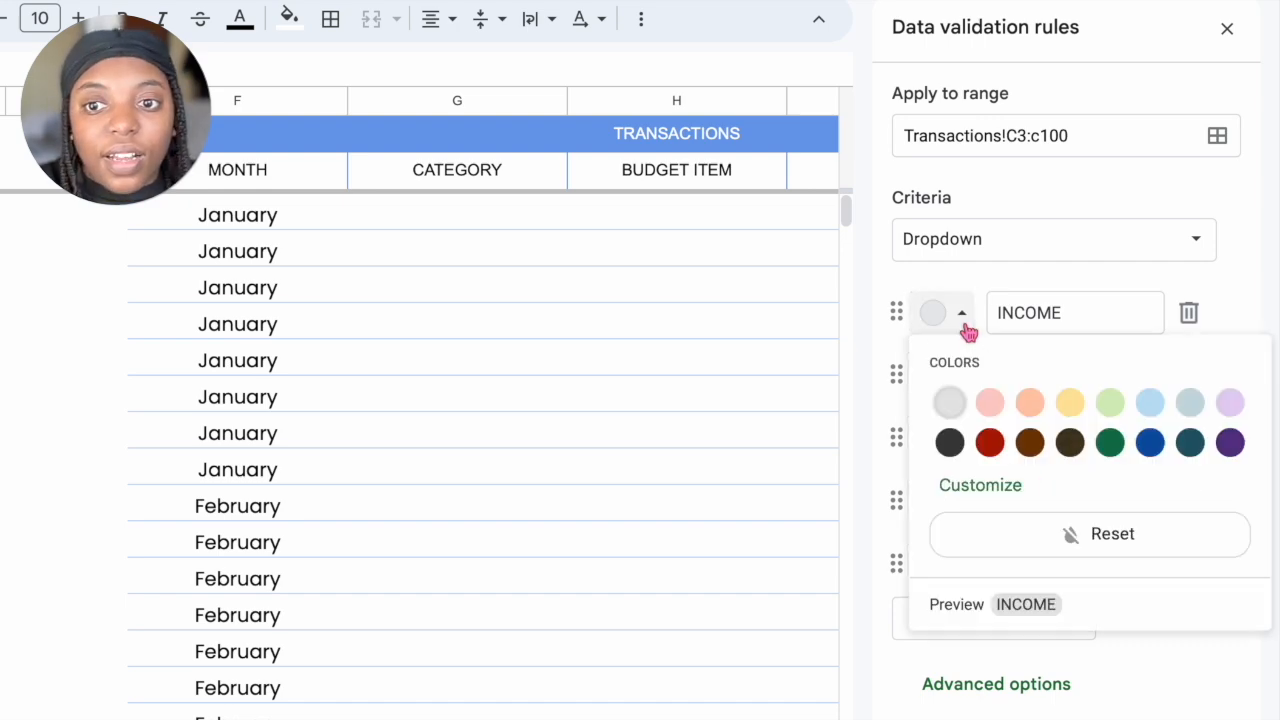
{"action": "left_click", "coordinate": [1112, 405]}
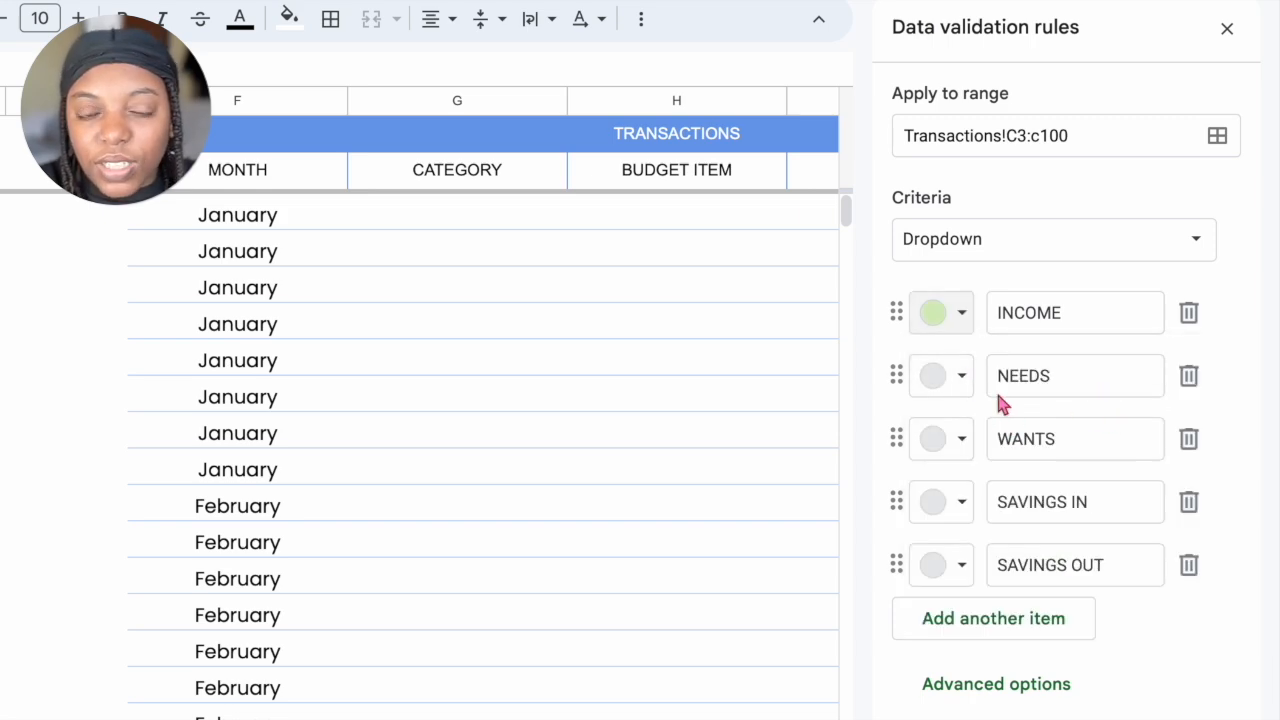
{"action": "left_click", "coordinate": [963, 383]}
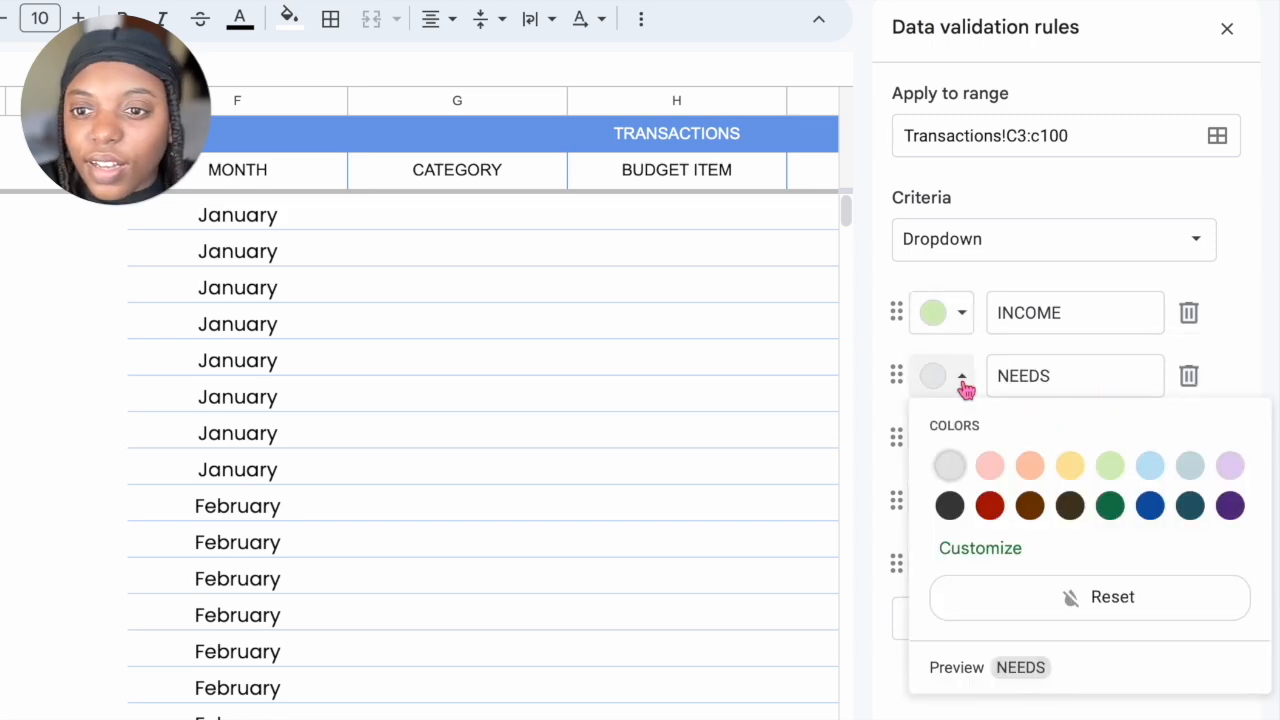
{"action": "left_click", "coordinate": [991, 463]}
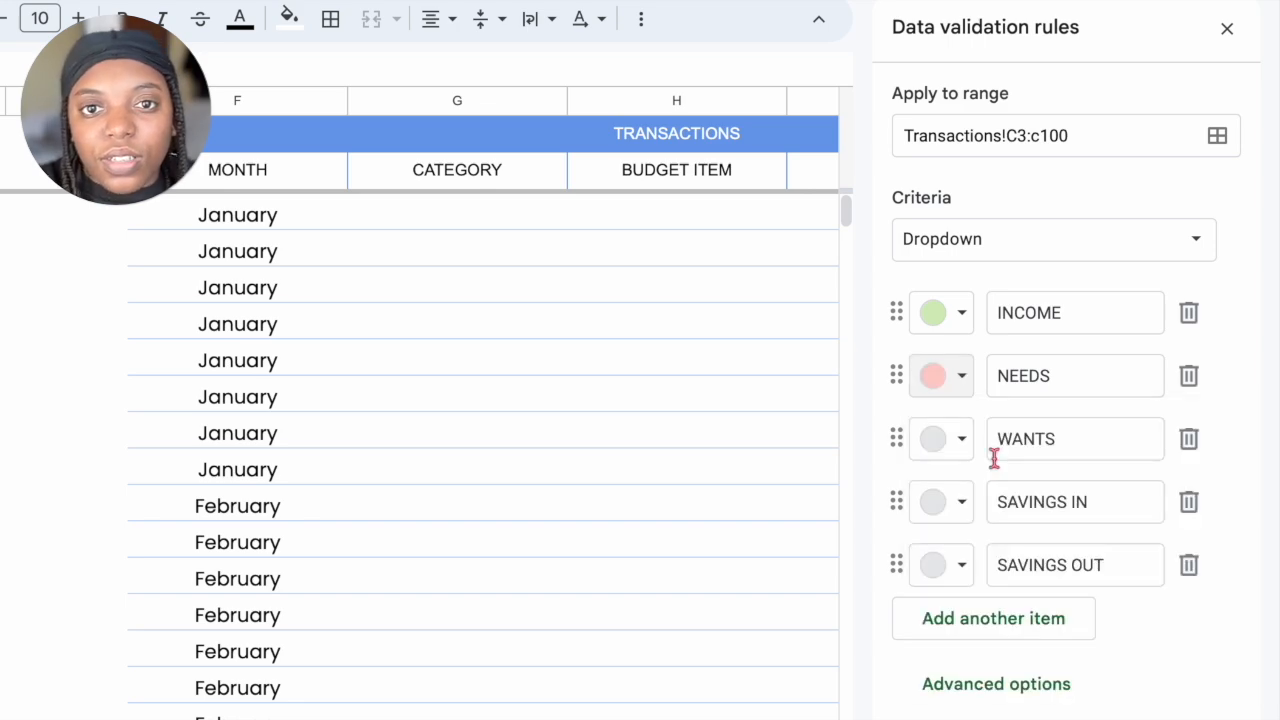
{"action": "left_click", "coordinate": [964, 447]}
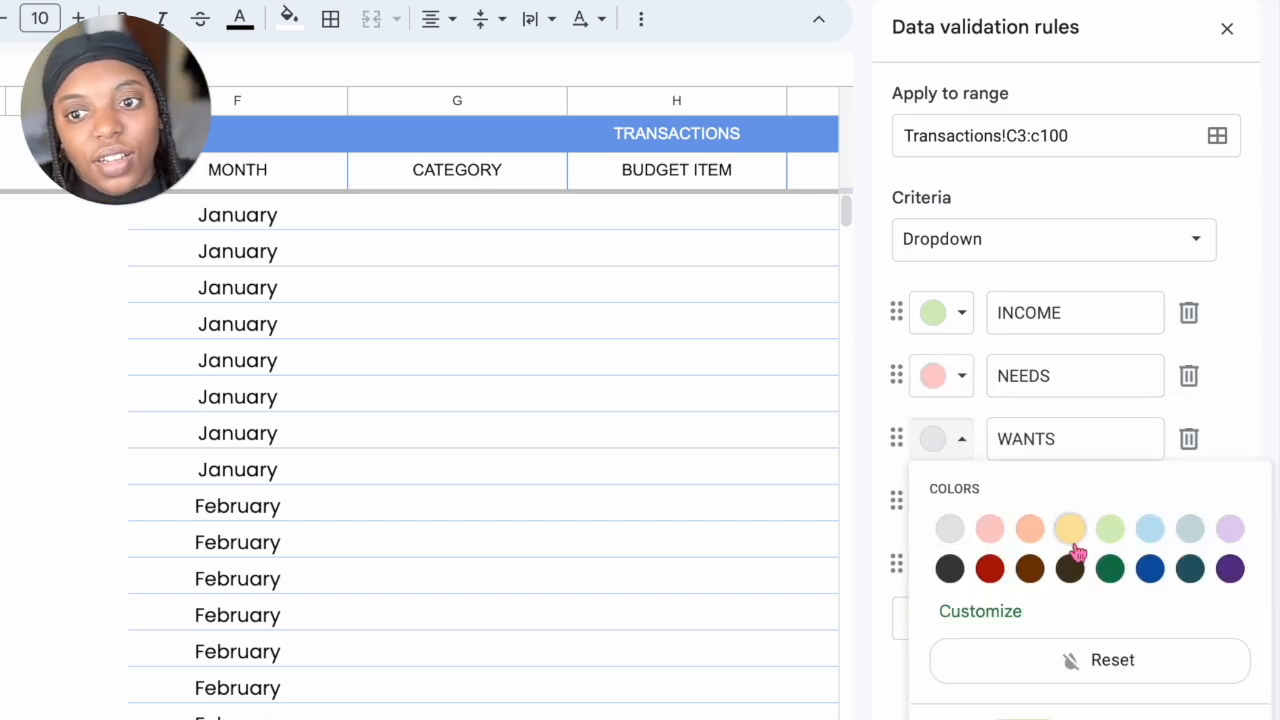
{"action": "left_click", "coordinate": [1231, 531]}
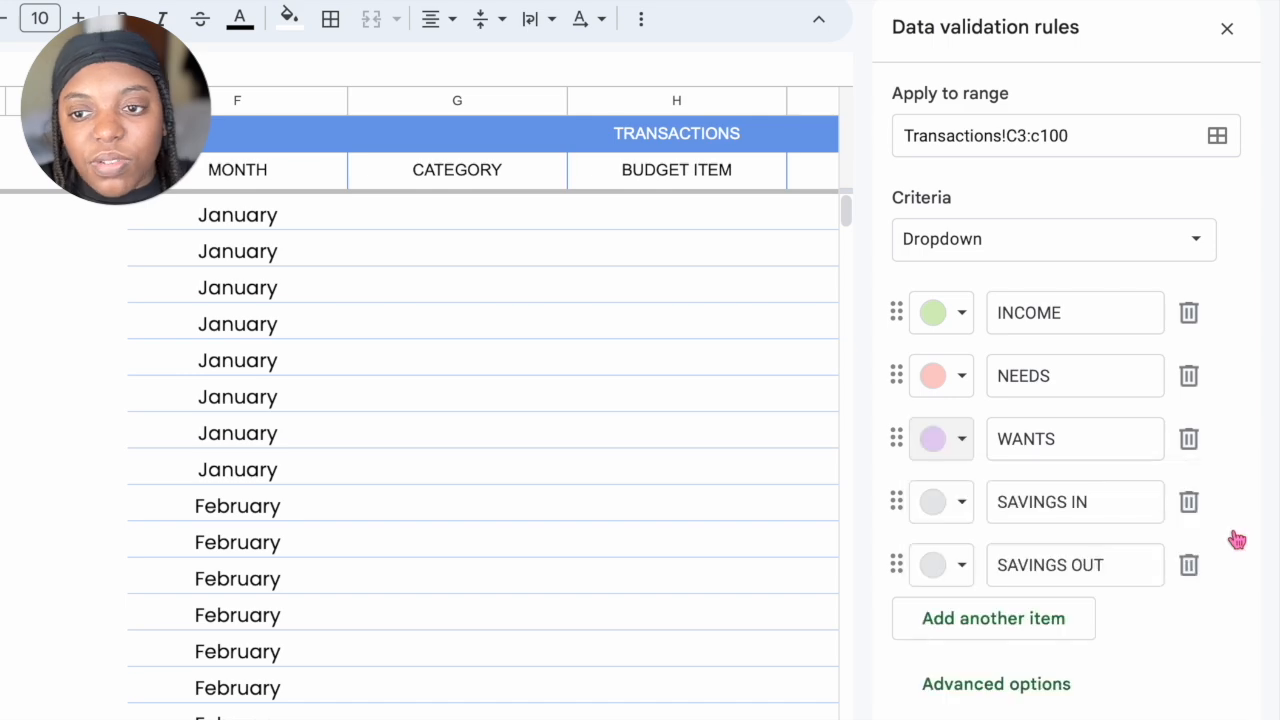
{"action": "left_click", "coordinate": [962, 502]}
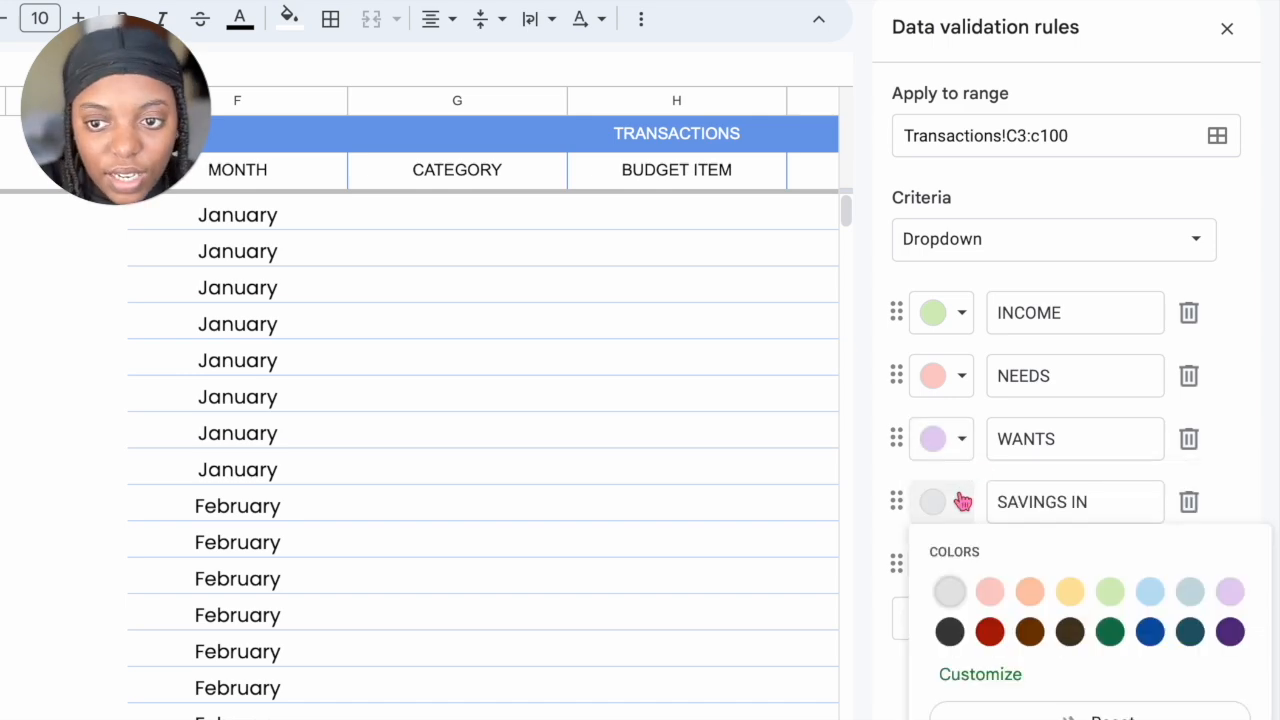
{"action": "left_click", "coordinate": [1150, 591]}
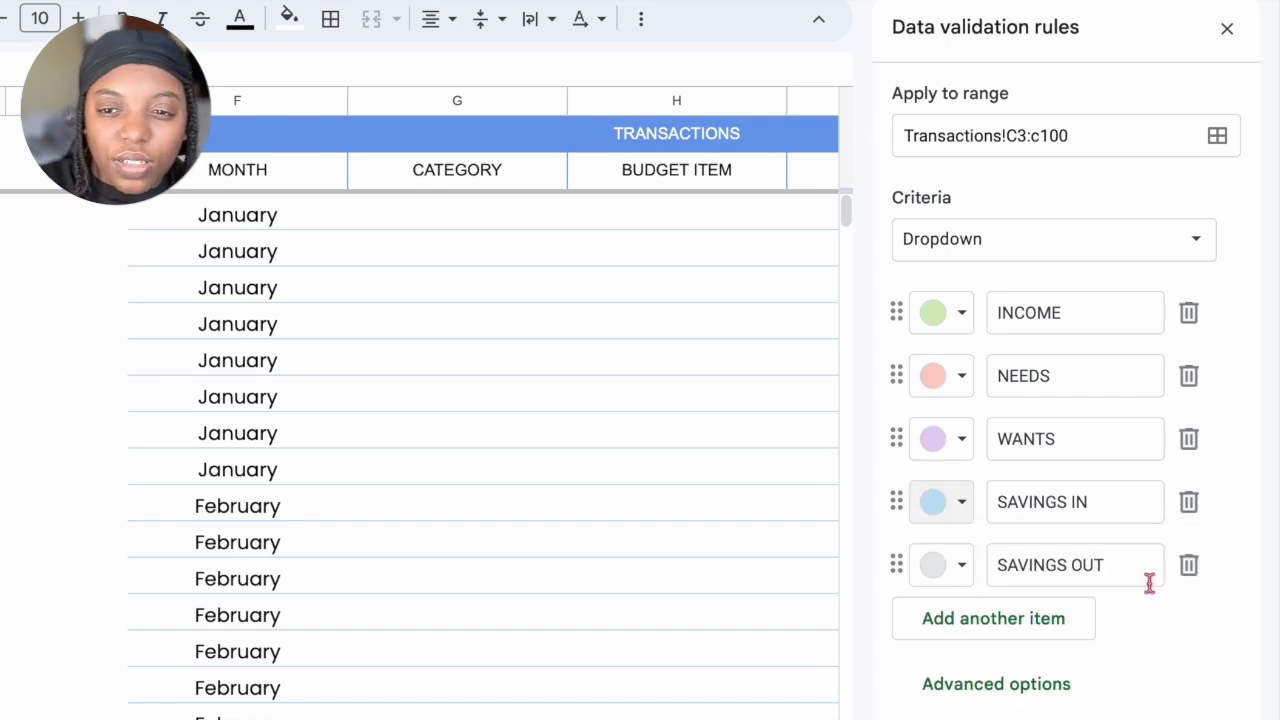
{"action": "left_click", "coordinate": [962, 570]}
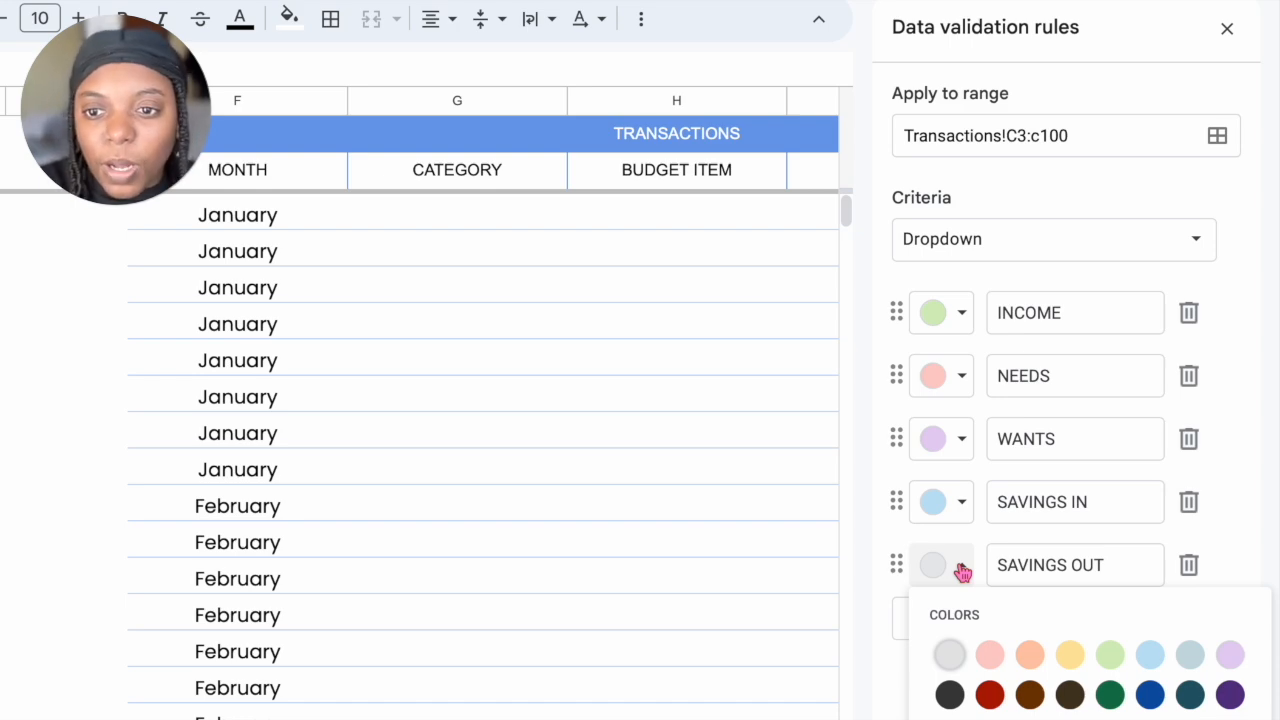
{"action": "left_click", "coordinate": [1111, 656]}
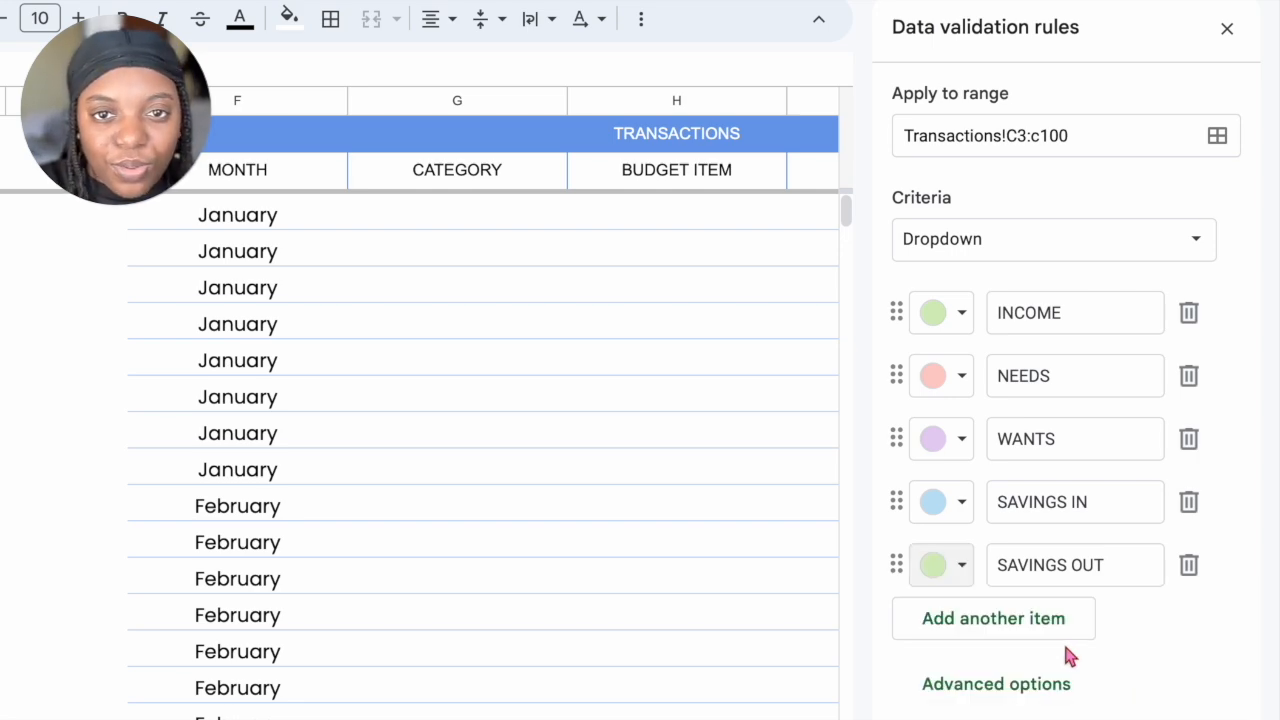
Set the category dropdown's display style to Arrow, trying out Plain text for comparison
{"action": "left_click", "coordinate": [991, 682]}
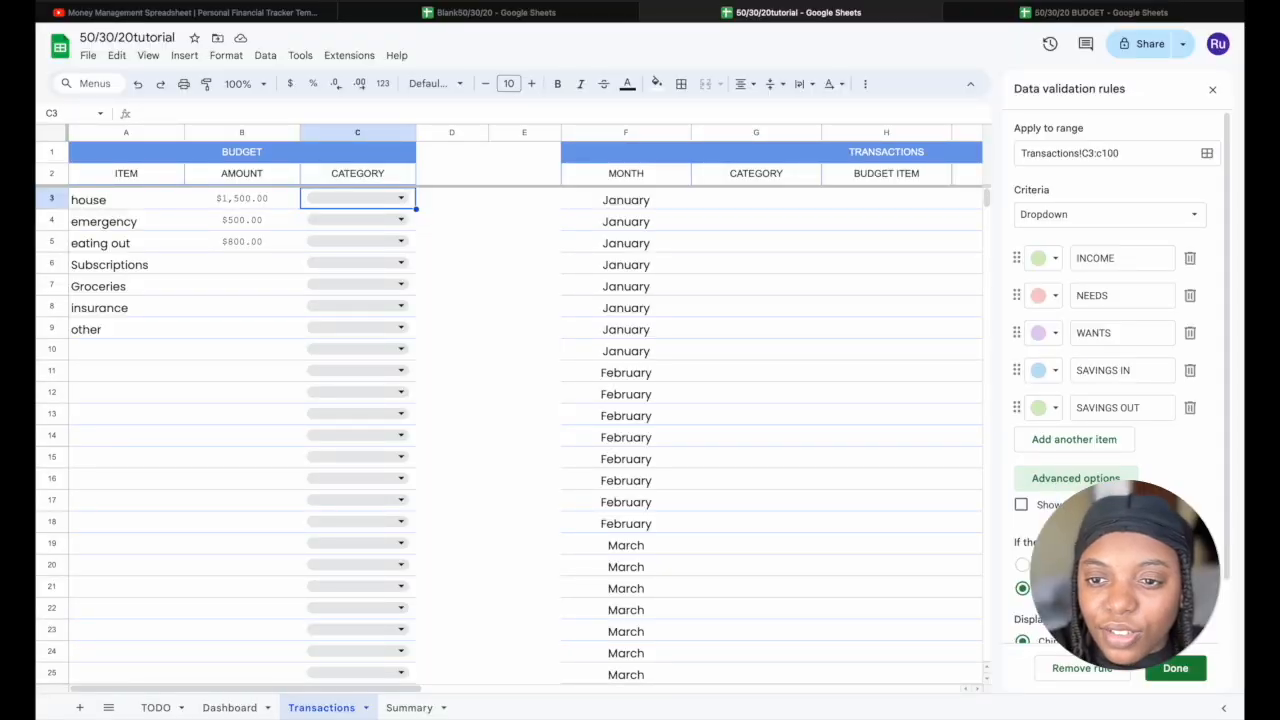
{"action": "scroll", "coordinate": [1114, 400], "scroll_direction": "down", "scroll_amount": 2}
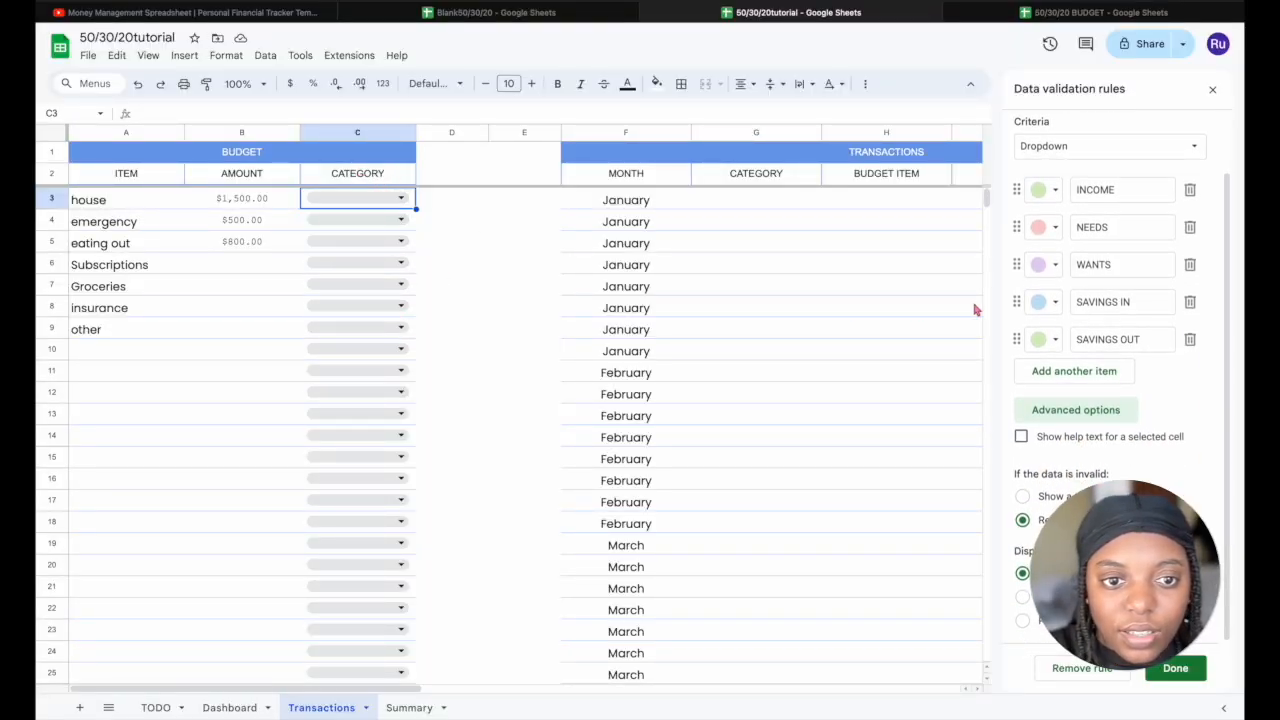
{"action": "scroll", "coordinate": [1083, 436], "scroll_direction": "up", "scroll_amount": 1}
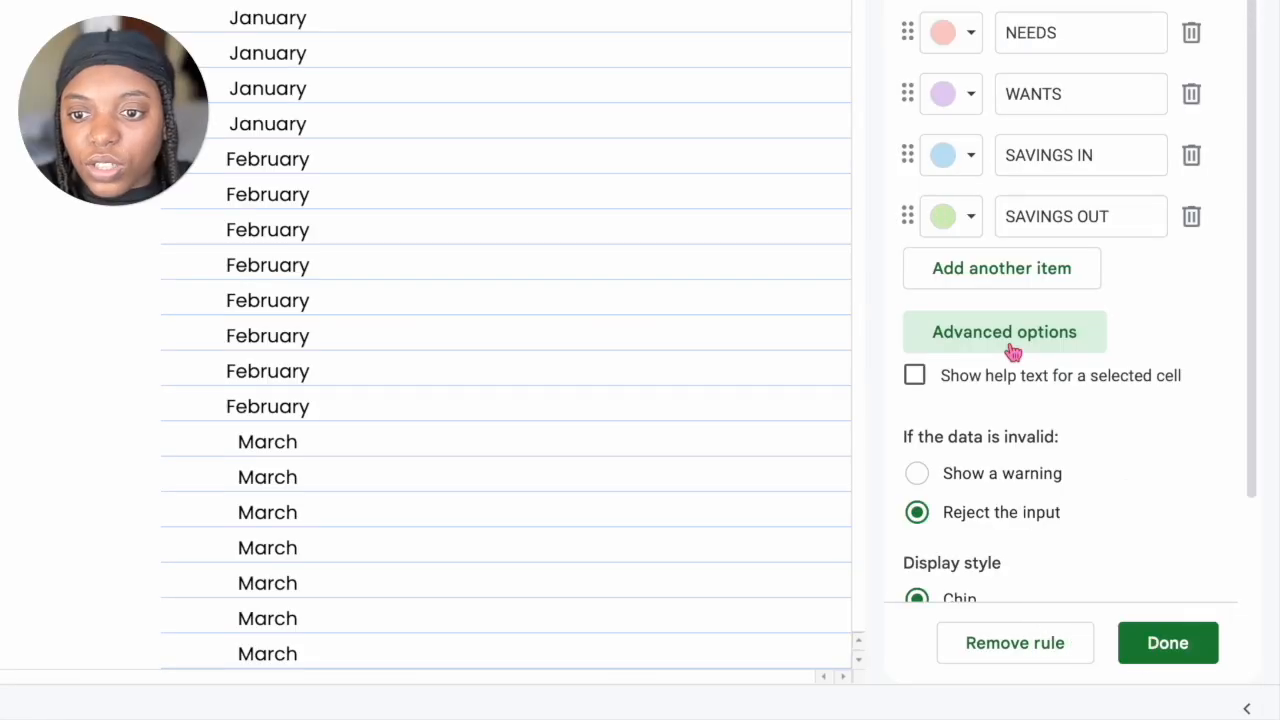
{"action": "scroll", "coordinate": [1011, 352], "scroll_direction": "down", "scroll_amount": 1}
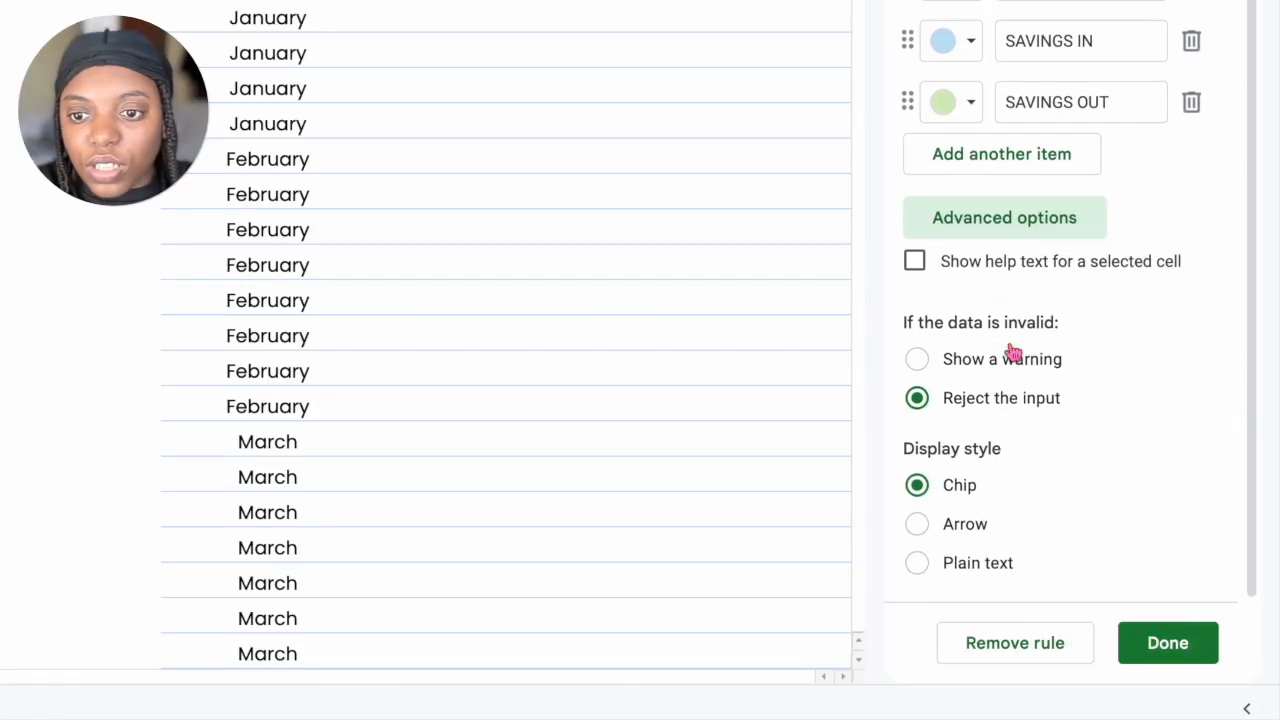
{"action": "left_click", "coordinate": [916, 527]}
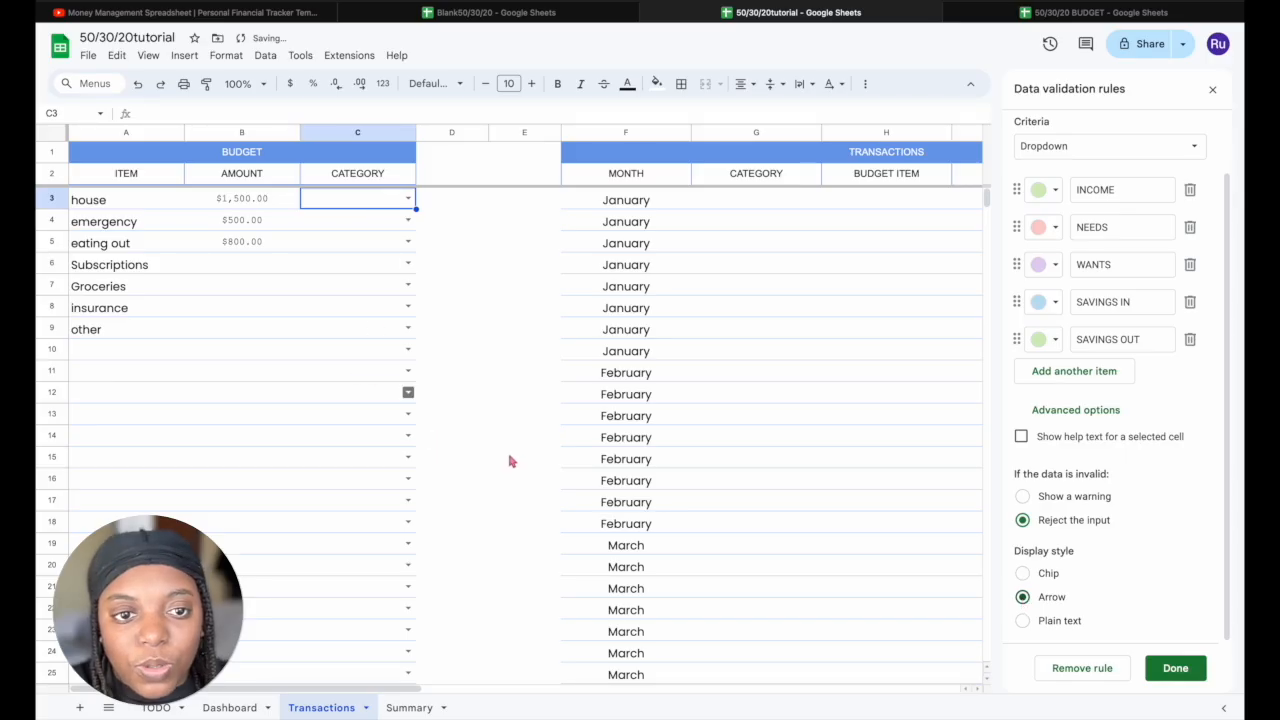
{"action": "left_click", "coordinate": [1022, 621]}
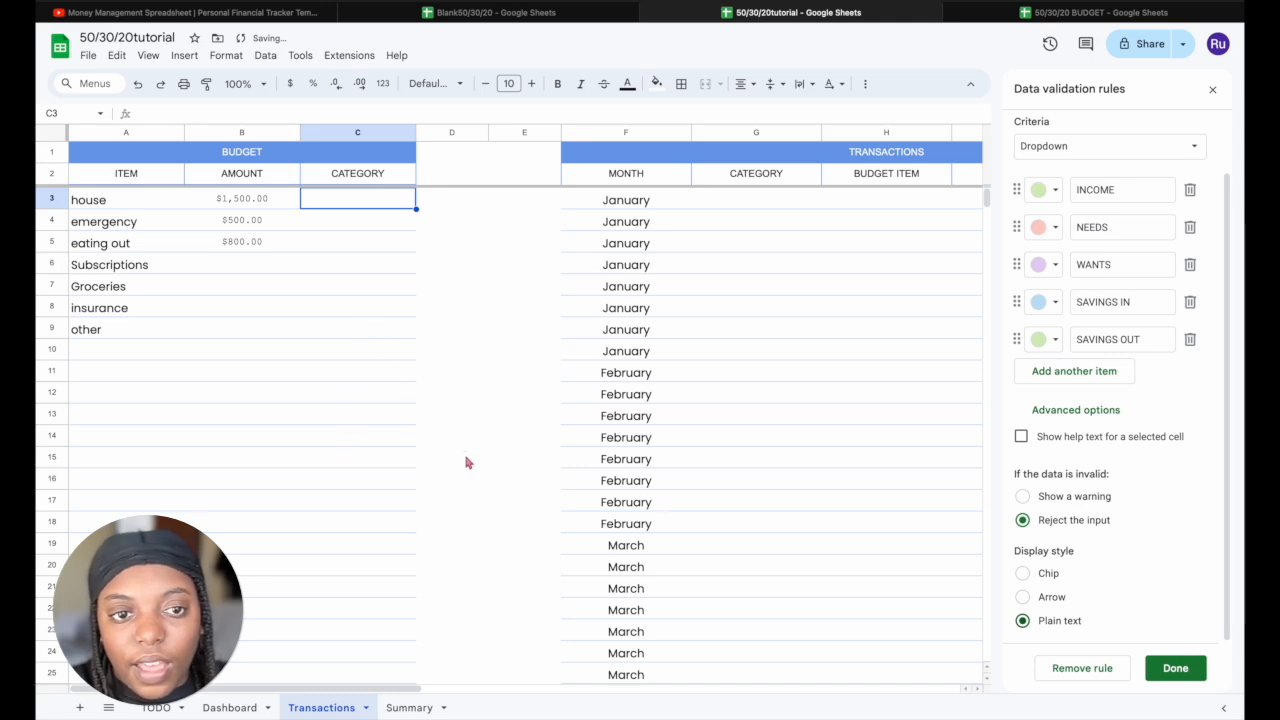
{"action": "left_click", "coordinate": [1022, 597]}
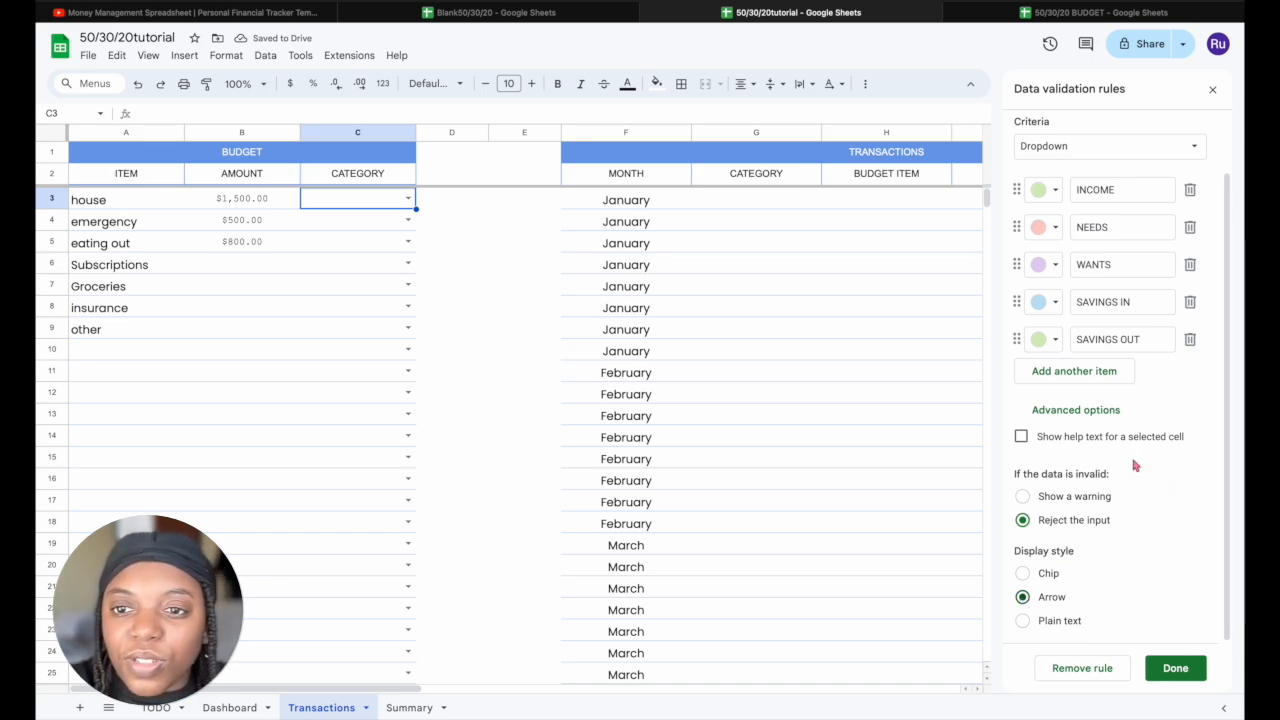
Extend the dropdown rule's range to Transactions!C3:C100,Transactions!G3:G and save the rule
{"action": "scroll", "coordinate": [1135, 465], "scroll_direction": "up", "scroll_amount": 2}
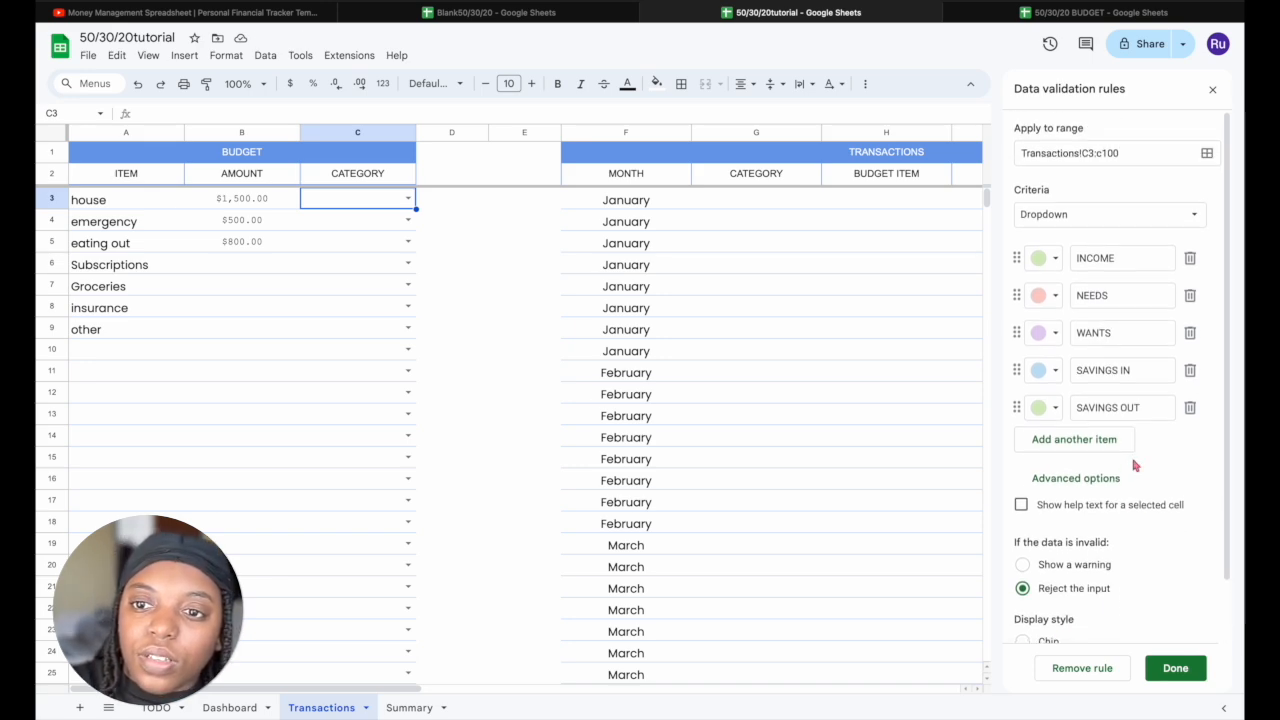
{"action": "left_click", "coordinate": [1110, 154]}
{"action": "left_click", "coordinate": [1103, 153]}
{"action": "key", "text": "BackSpace"}
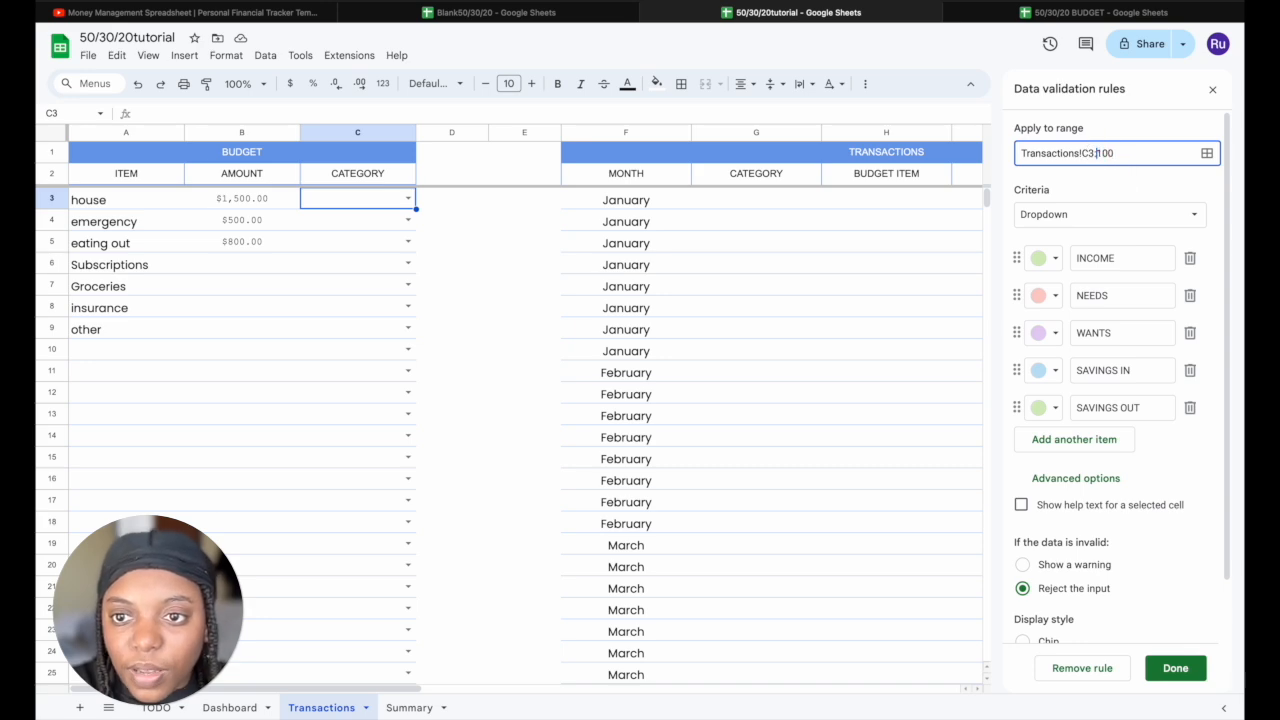
{"action": "type", "text": "C"}
{"action": "left_click", "coordinate": [1137, 153]}
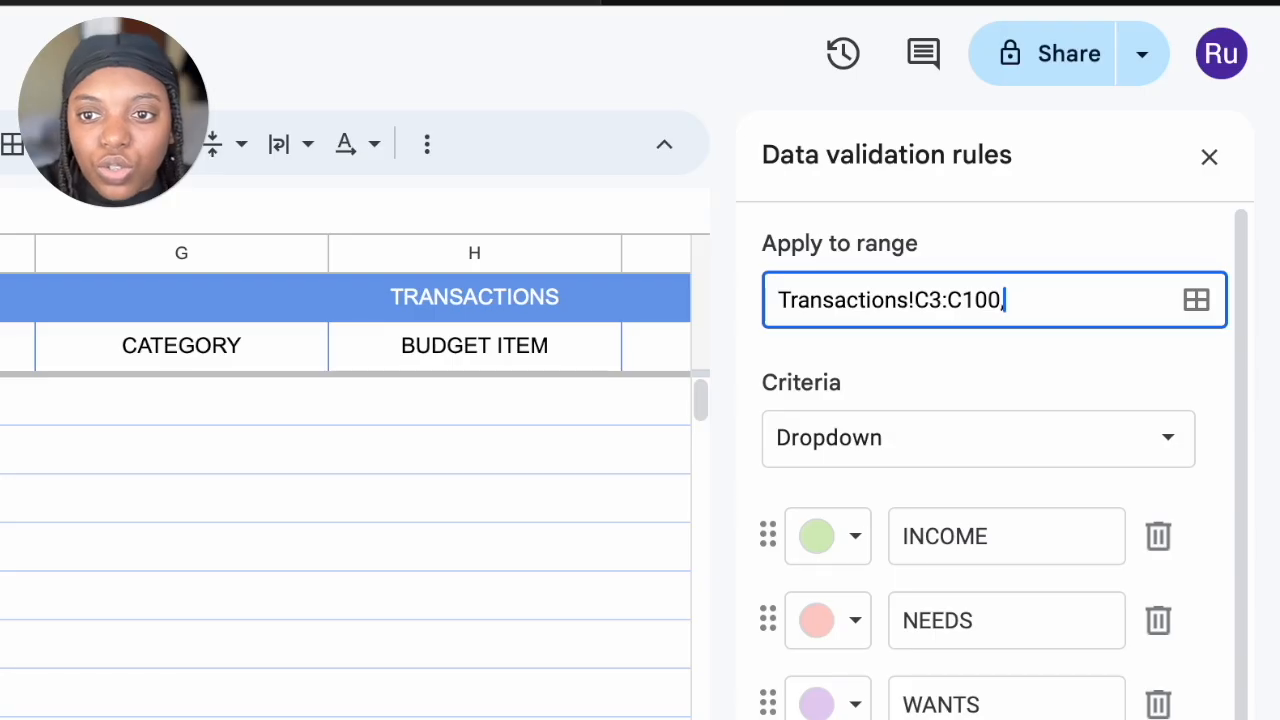
{"action": "type", "text": ","}
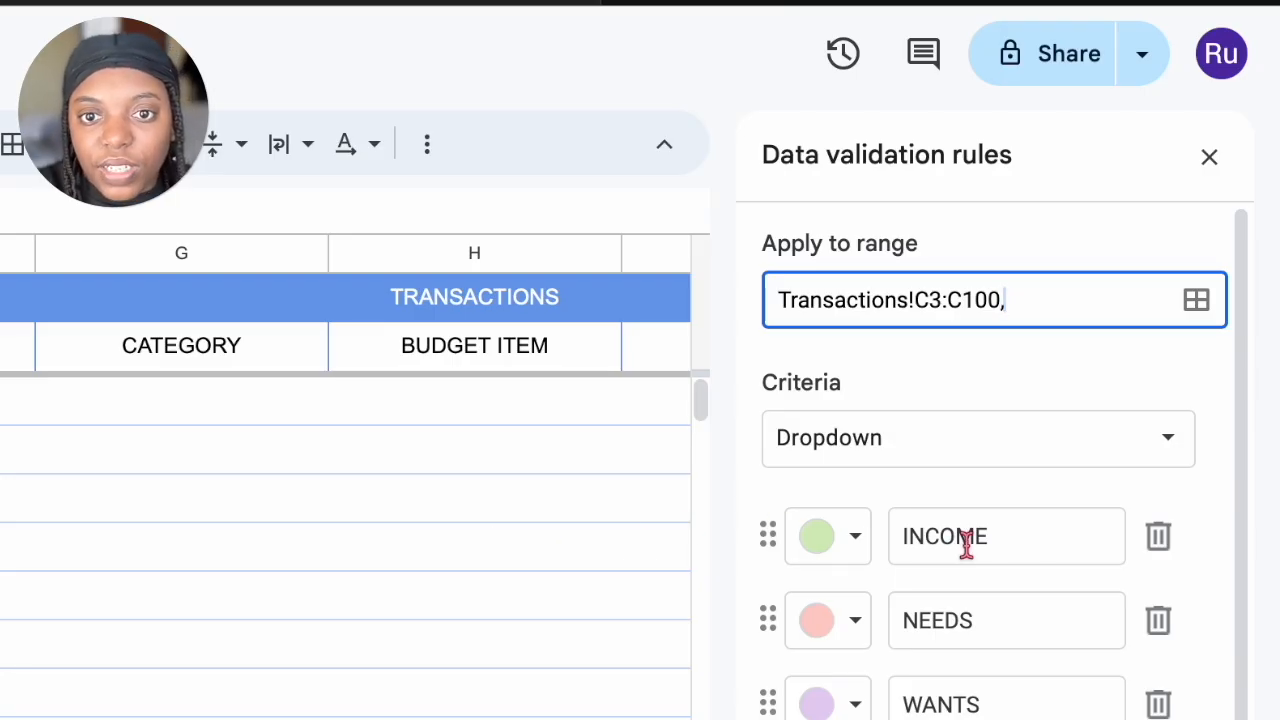
{"action": "type", "text": "Transactions"}
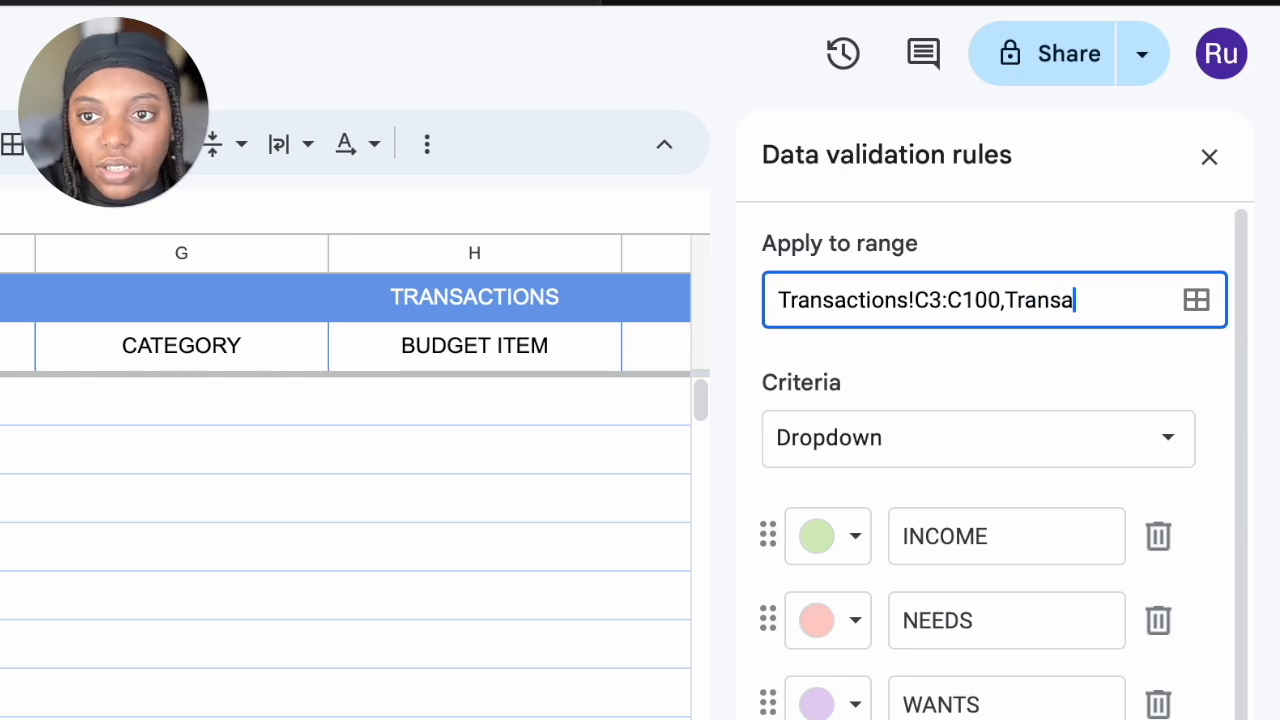
{"action": "type", "text": "!"}
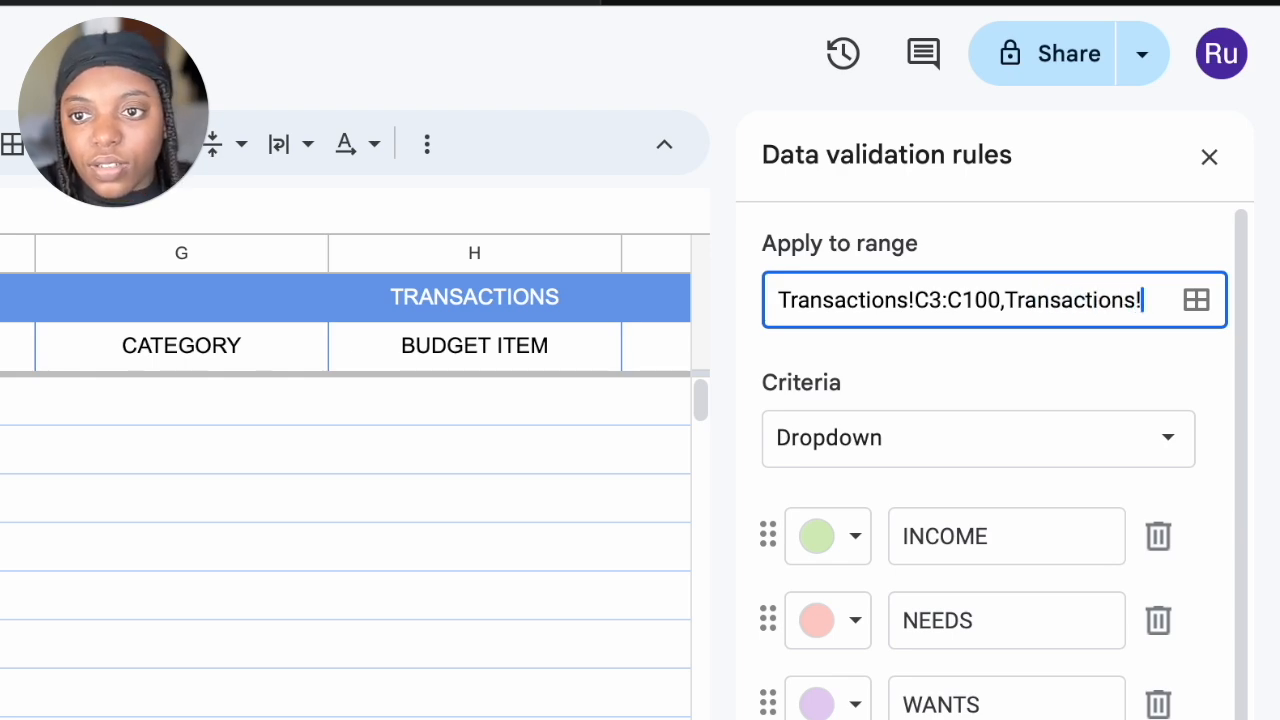
{"action": "key", "text": "Caps_Lock"}
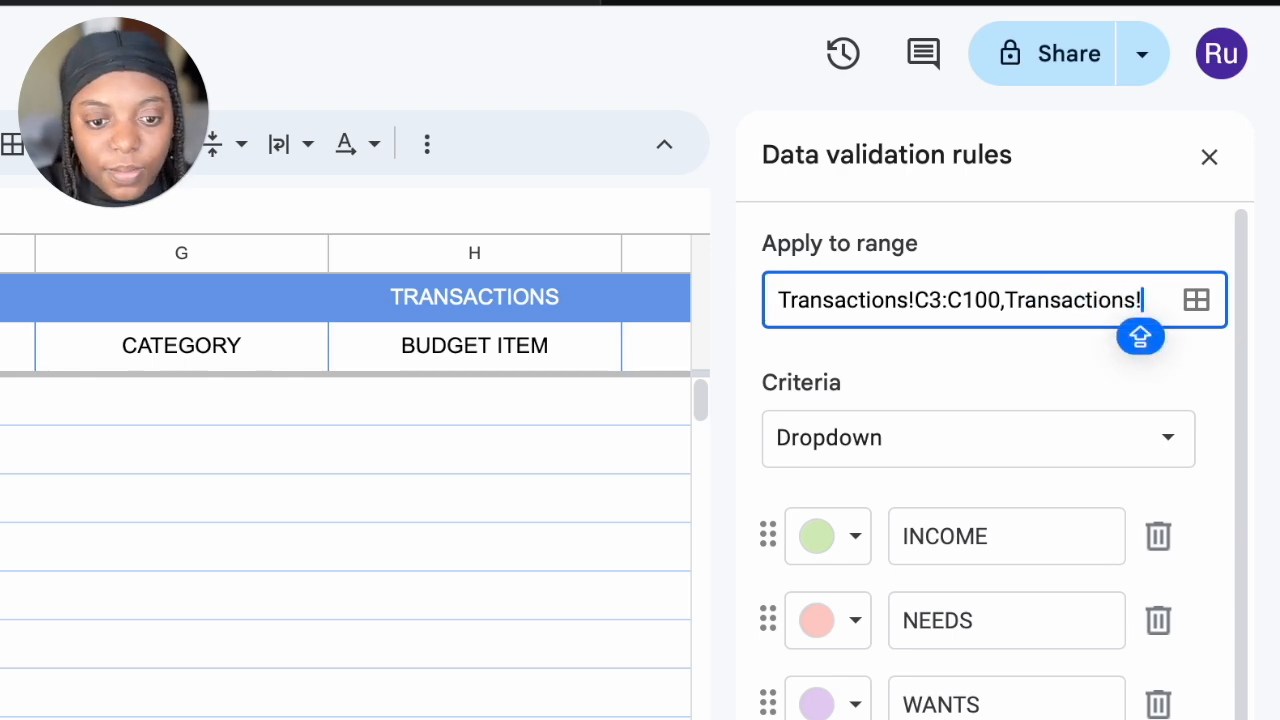
{"action": "type", "text": "G3"}
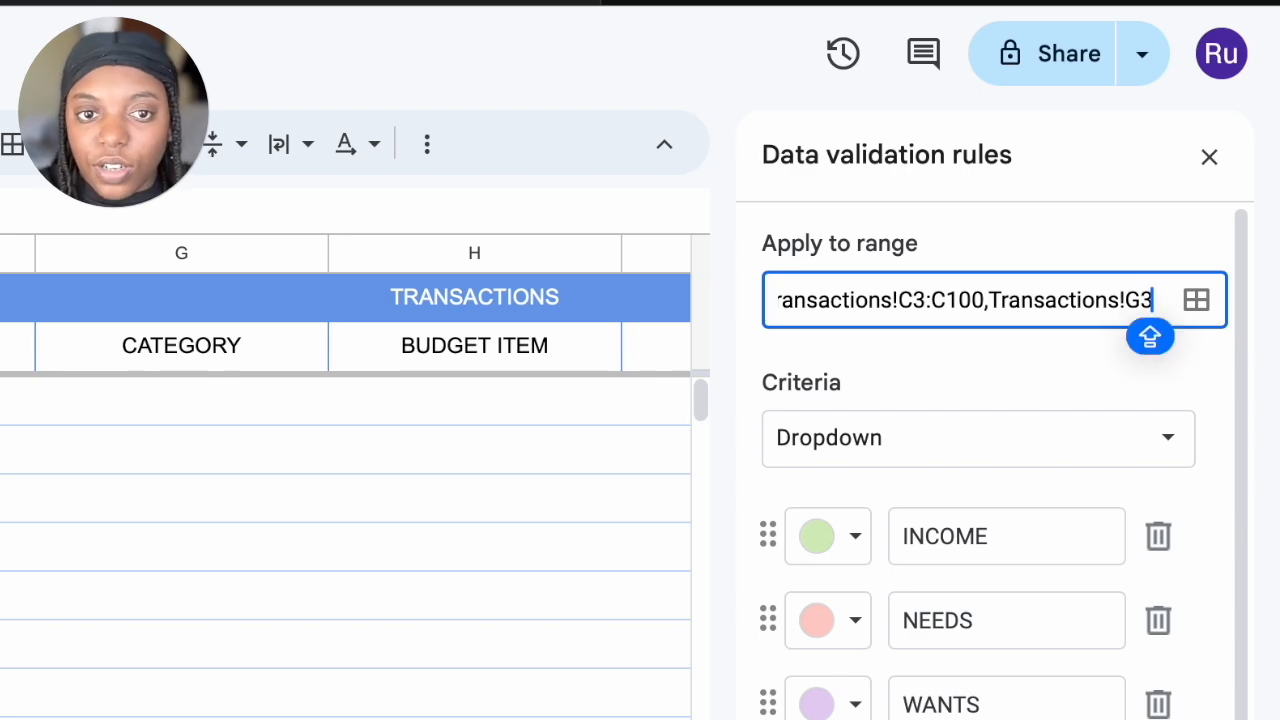
{"action": "type", "text": ":G"}
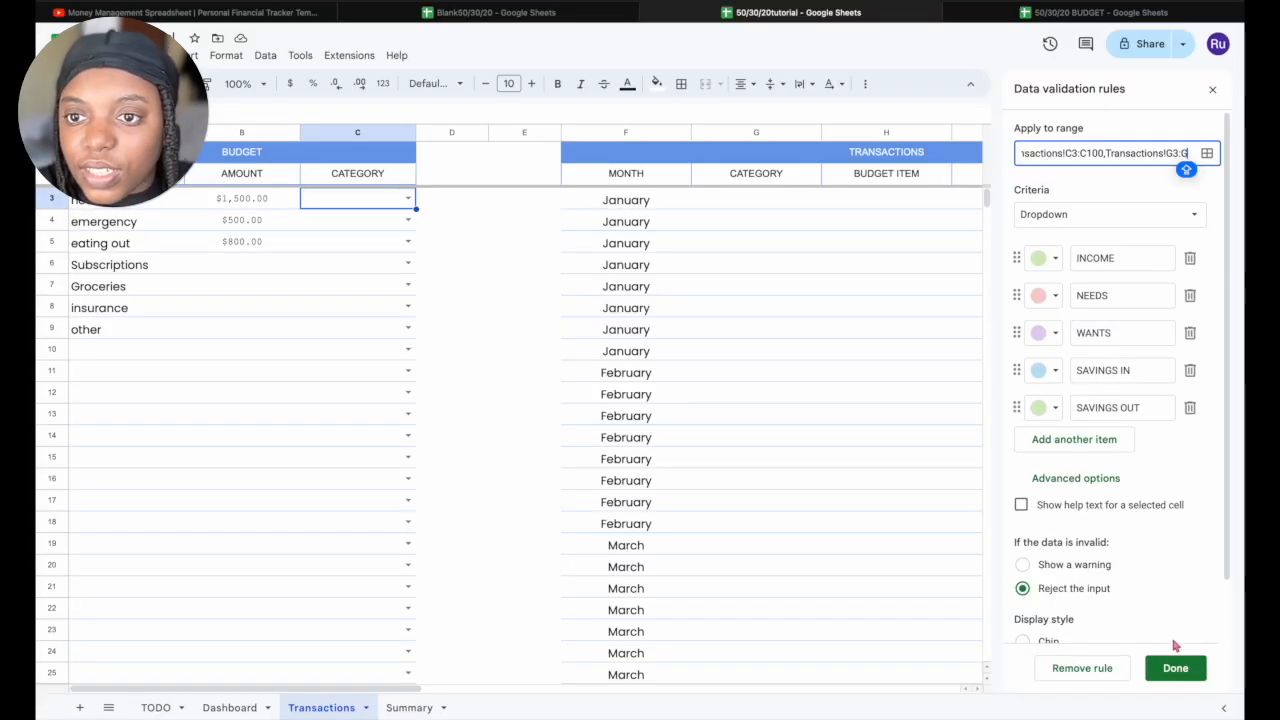
{"action": "left_click", "coordinate": [1172, 664]}
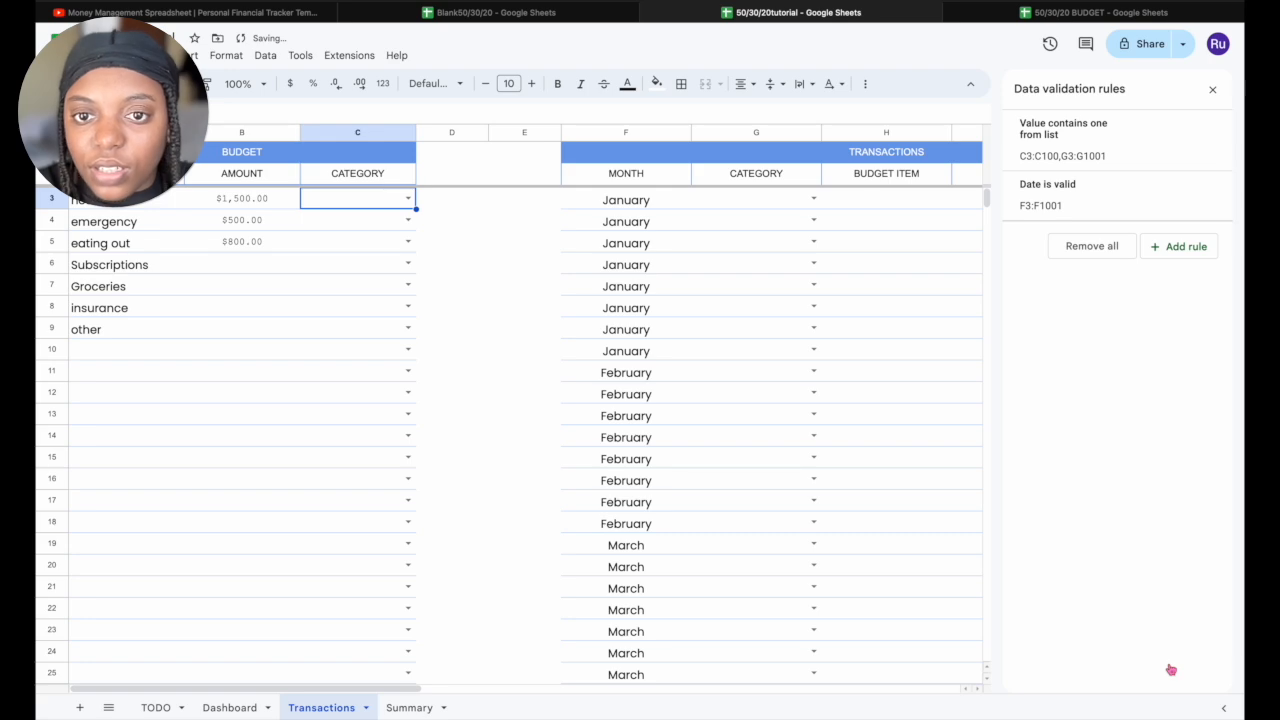
Set the budget category of the house item in cell C3 to INCOME
{"action": "left_click", "coordinate": [409, 201]}
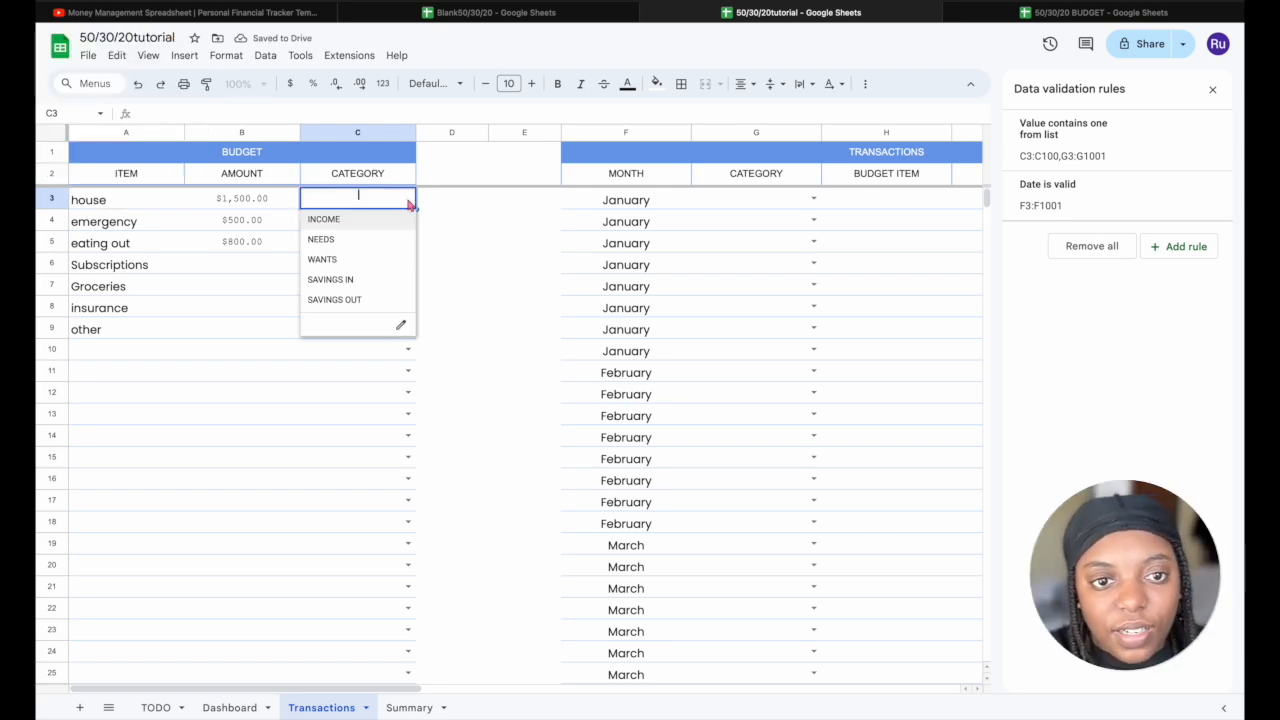
{"action": "left_click", "coordinate": [370, 221]}
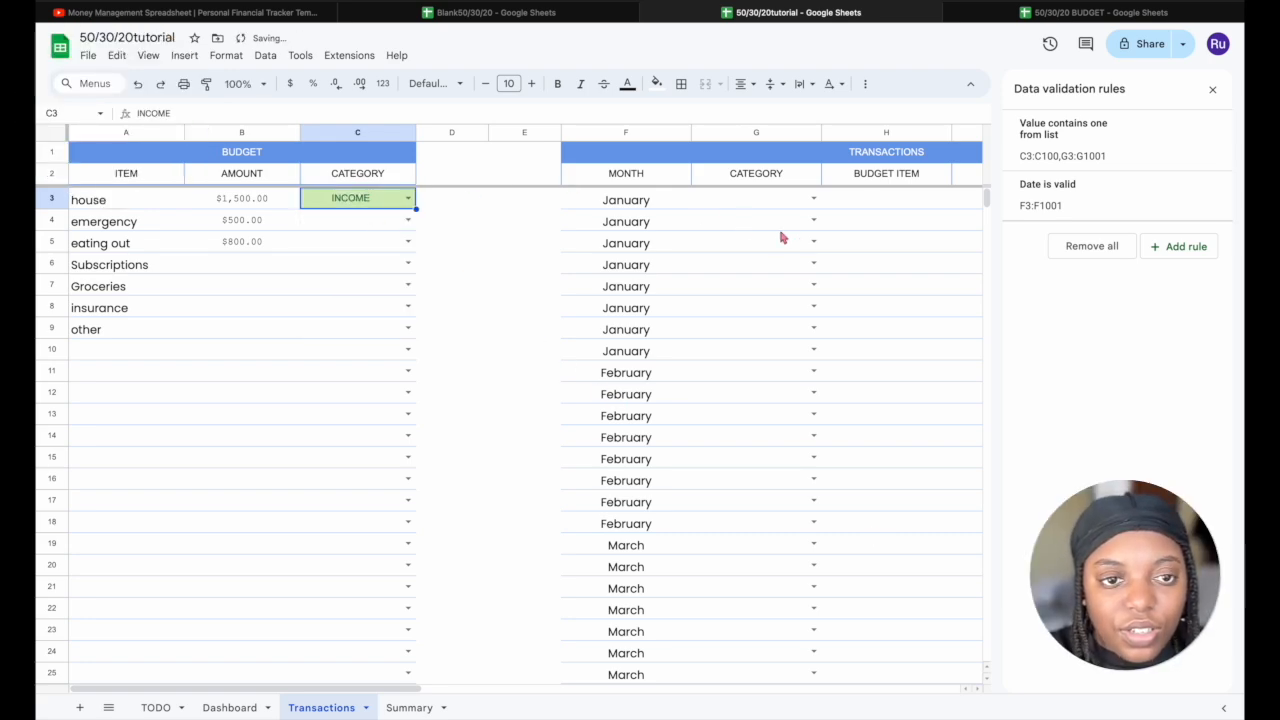
Try the NEEDS option in the first transaction's category cell G3 and clear the cell again
{"action": "left_click", "coordinate": [814, 199]}
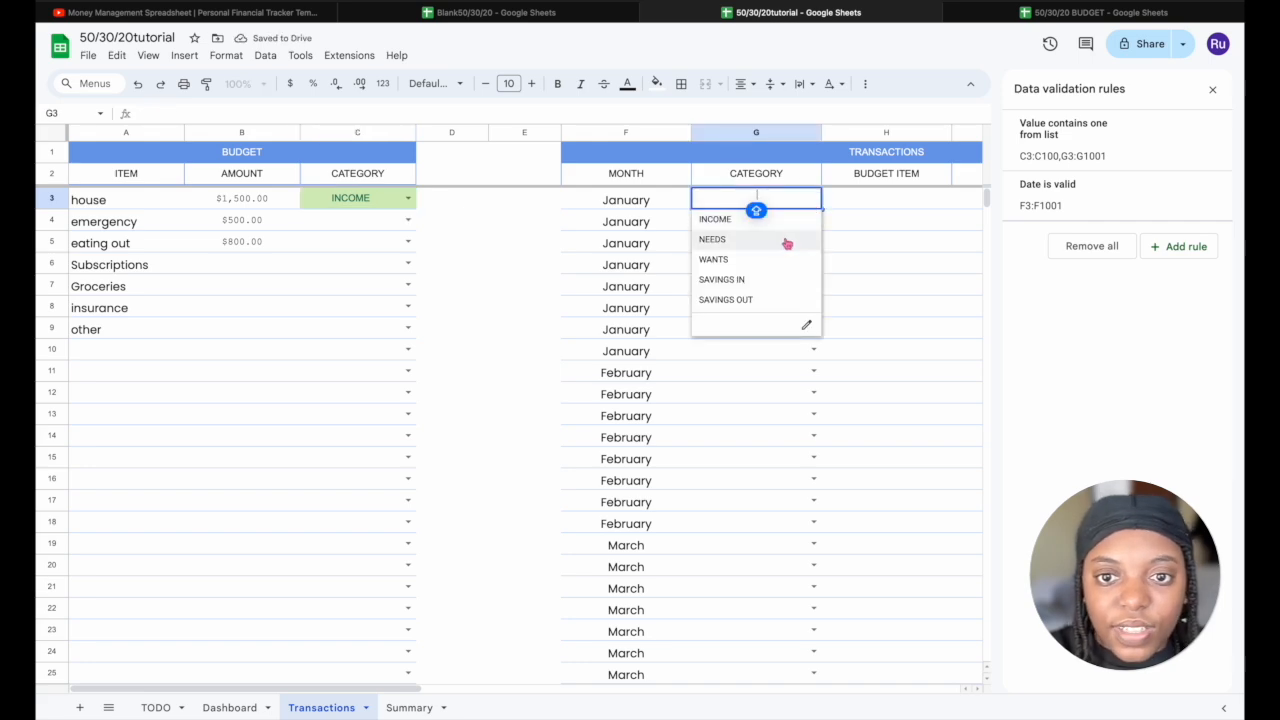
{"action": "left_click", "coordinate": [787, 242]}
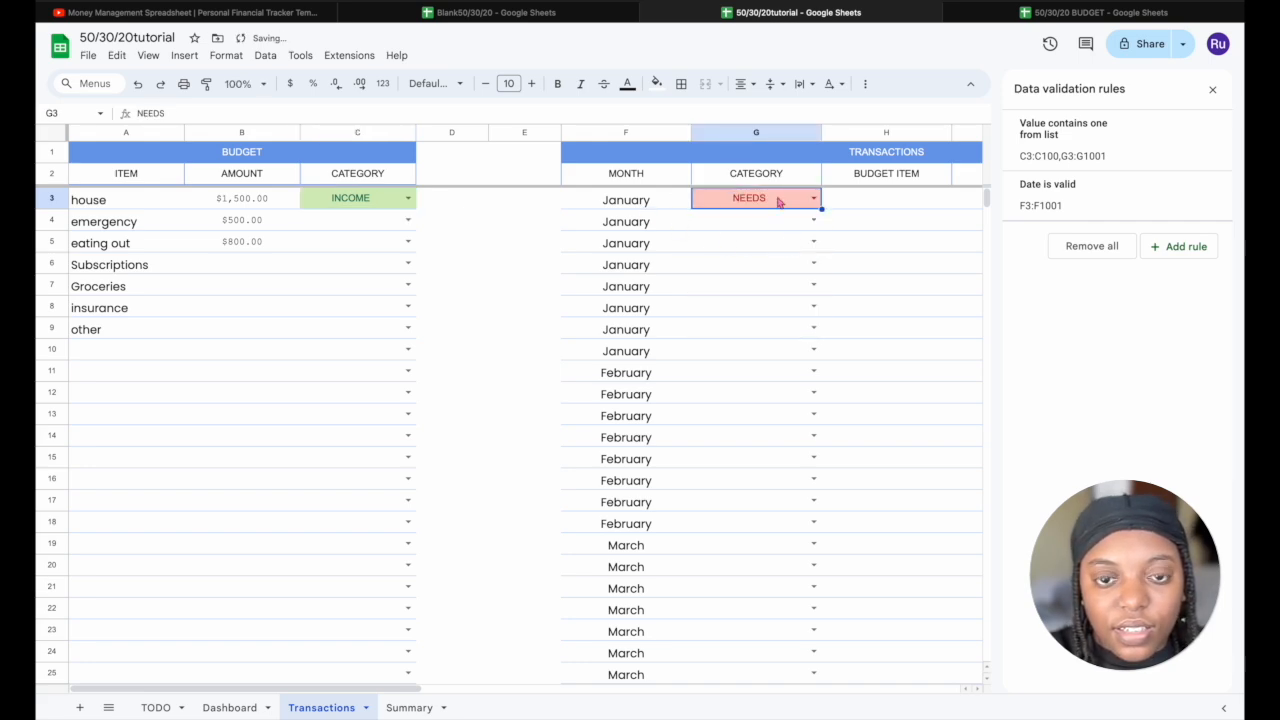
{"action": "key", "text": "Delete"}
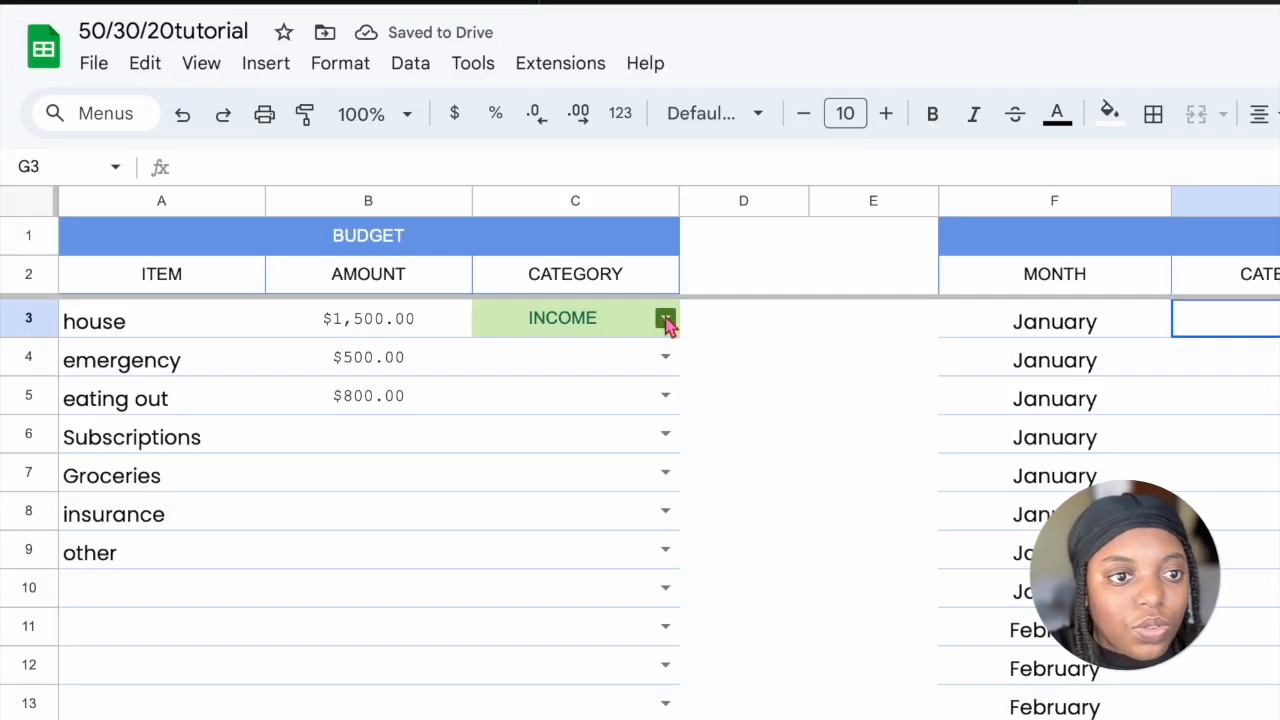
Categorise the first three budget items: house as NEEDS, emergency as SAVINGS IN and eating out as WANTS
{"action": "left_click", "coordinate": [408, 198]}
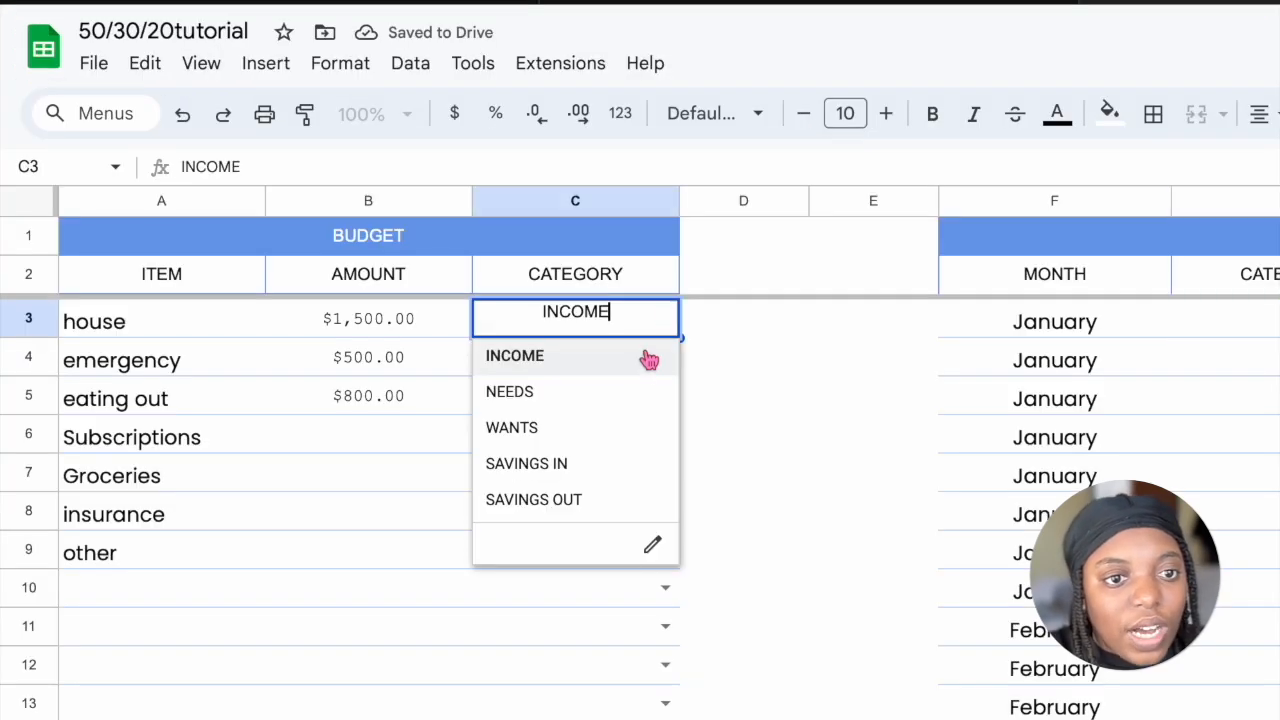
{"action": "left_click", "coordinate": [640, 391]}
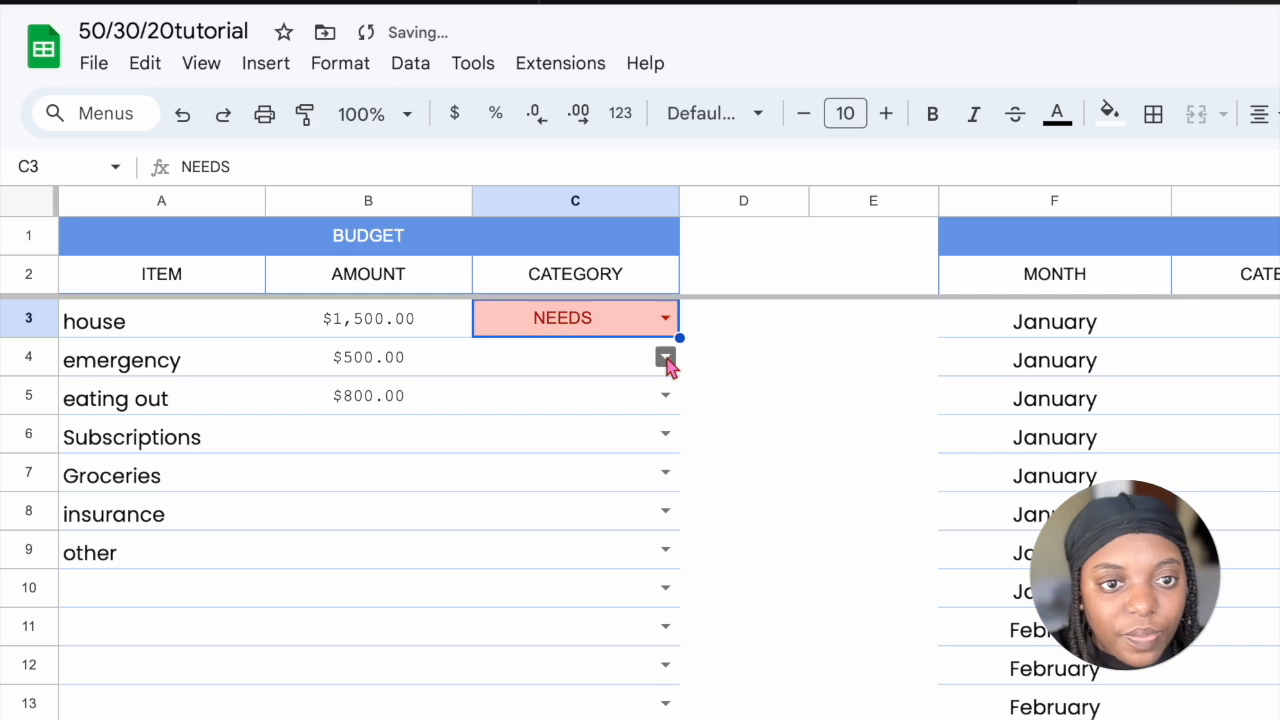
{"action": "left_click", "coordinate": [665, 358]}
{"action": "left_click", "coordinate": [621, 501]}
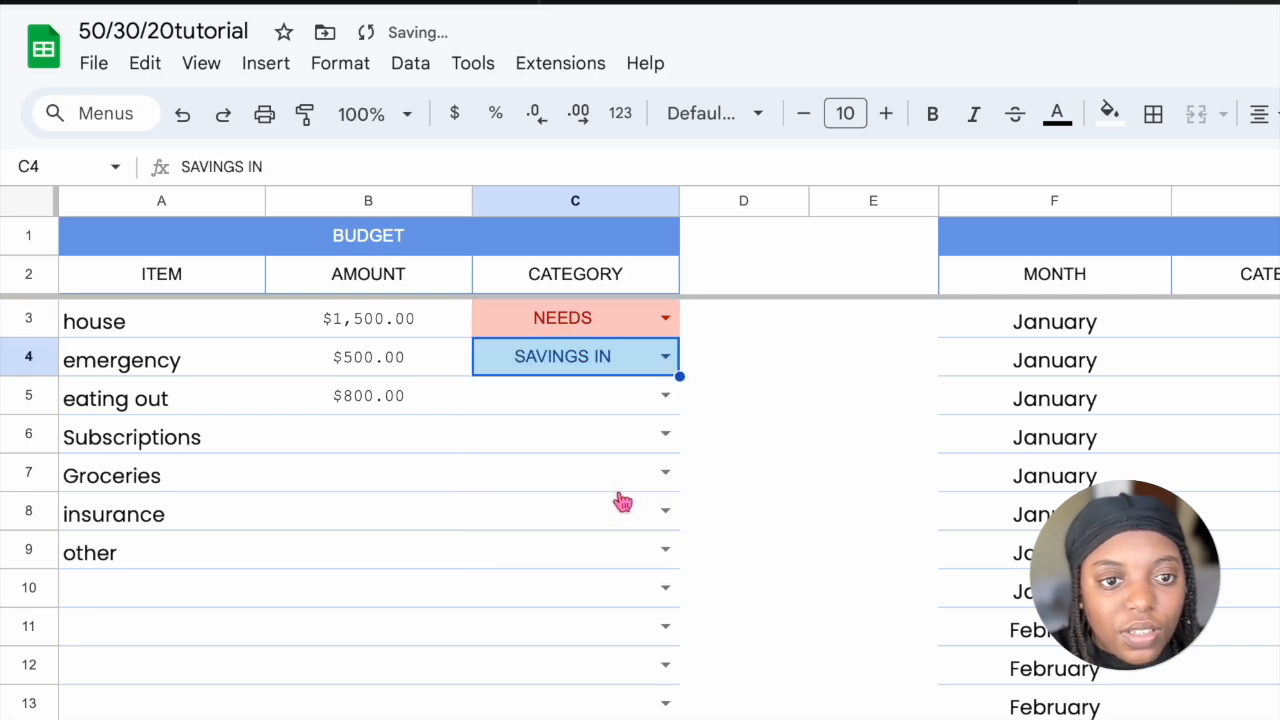
{"action": "left_click", "coordinate": [665, 397]}
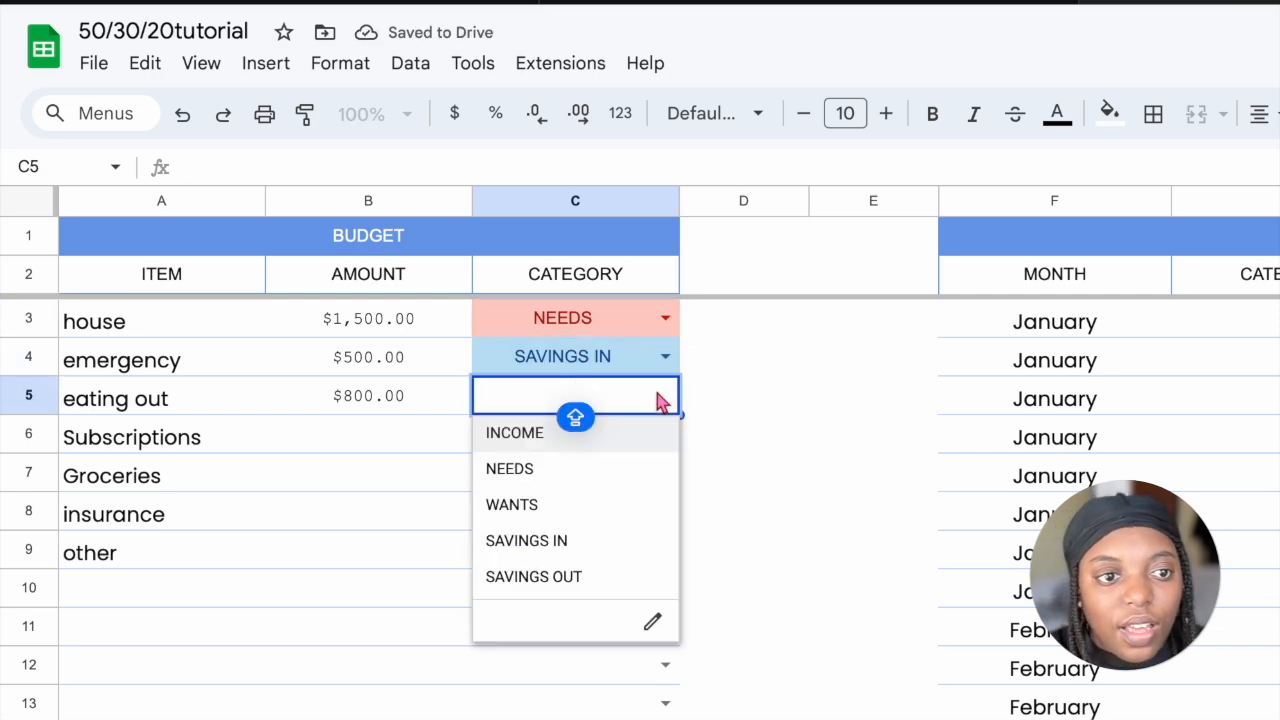
{"action": "left_click", "coordinate": [645, 507]}
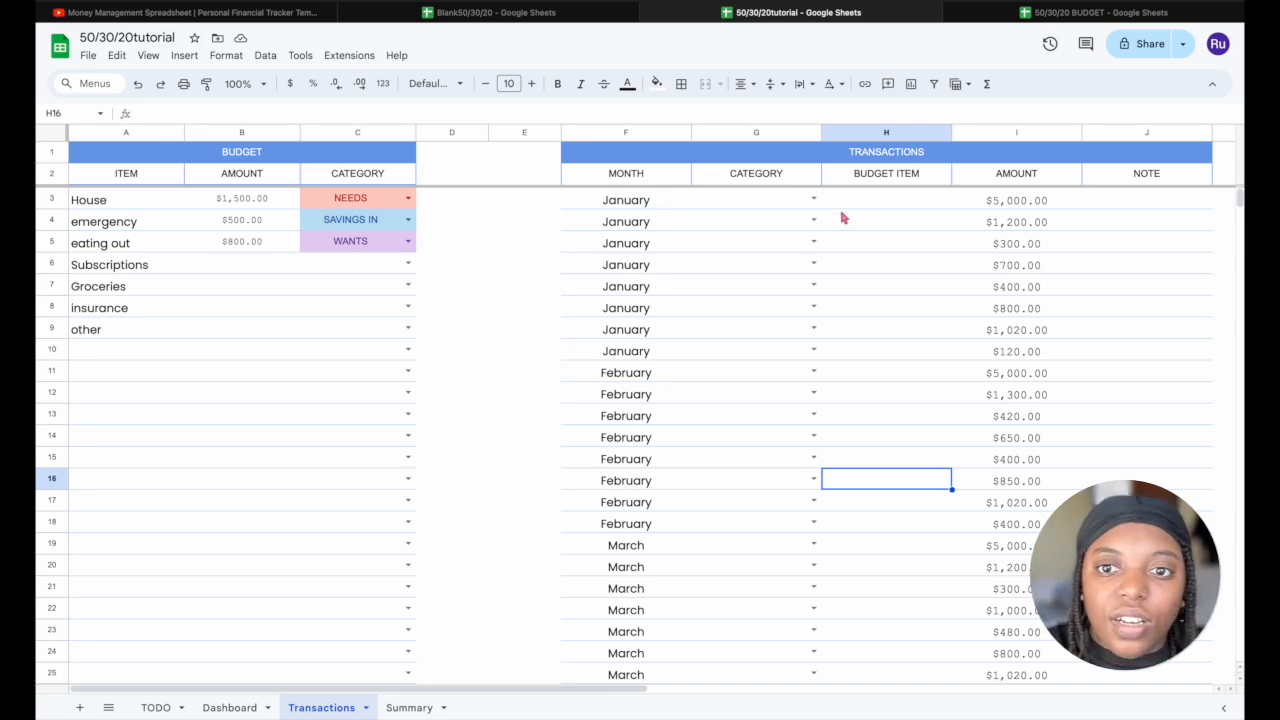
Add a data validation rule for the transactions table's BUDGET ITEM column, applied to Transactions!H3:H
{"action": "left_click", "coordinate": [906, 205]}
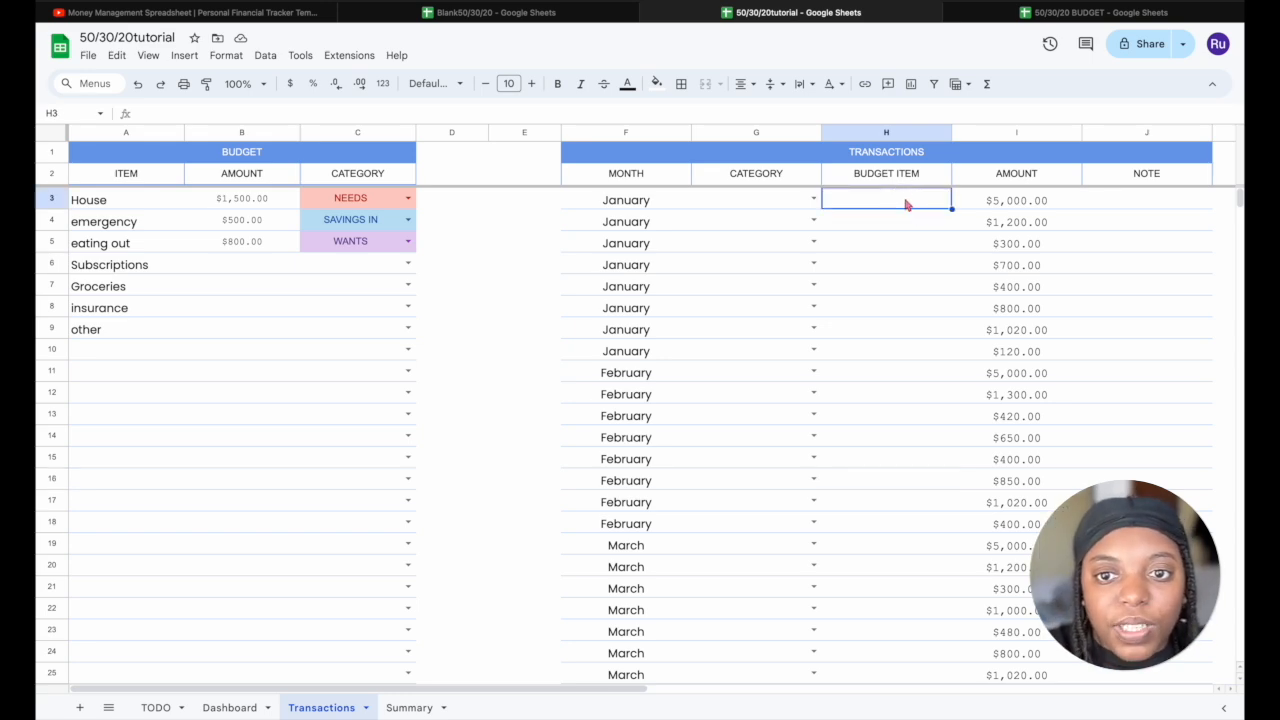
{"action": "left_click", "coordinate": [278, 57]}
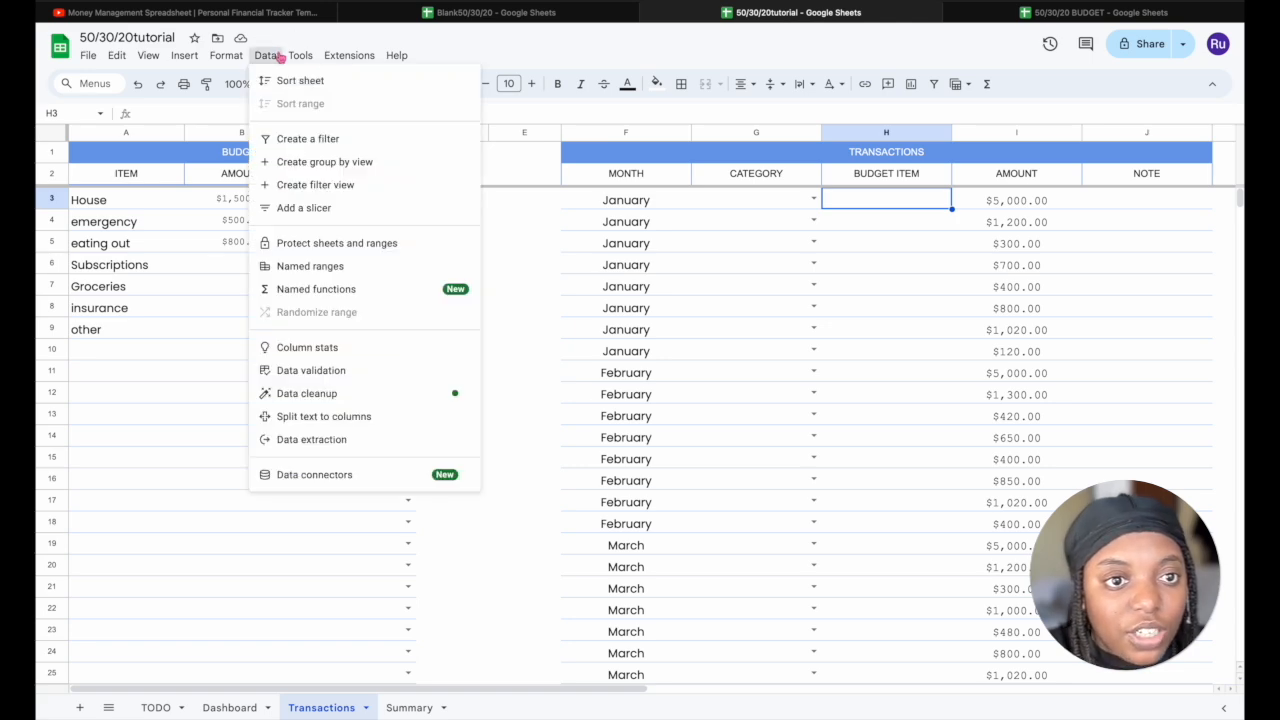
{"action": "left_click", "coordinate": [346, 371]}
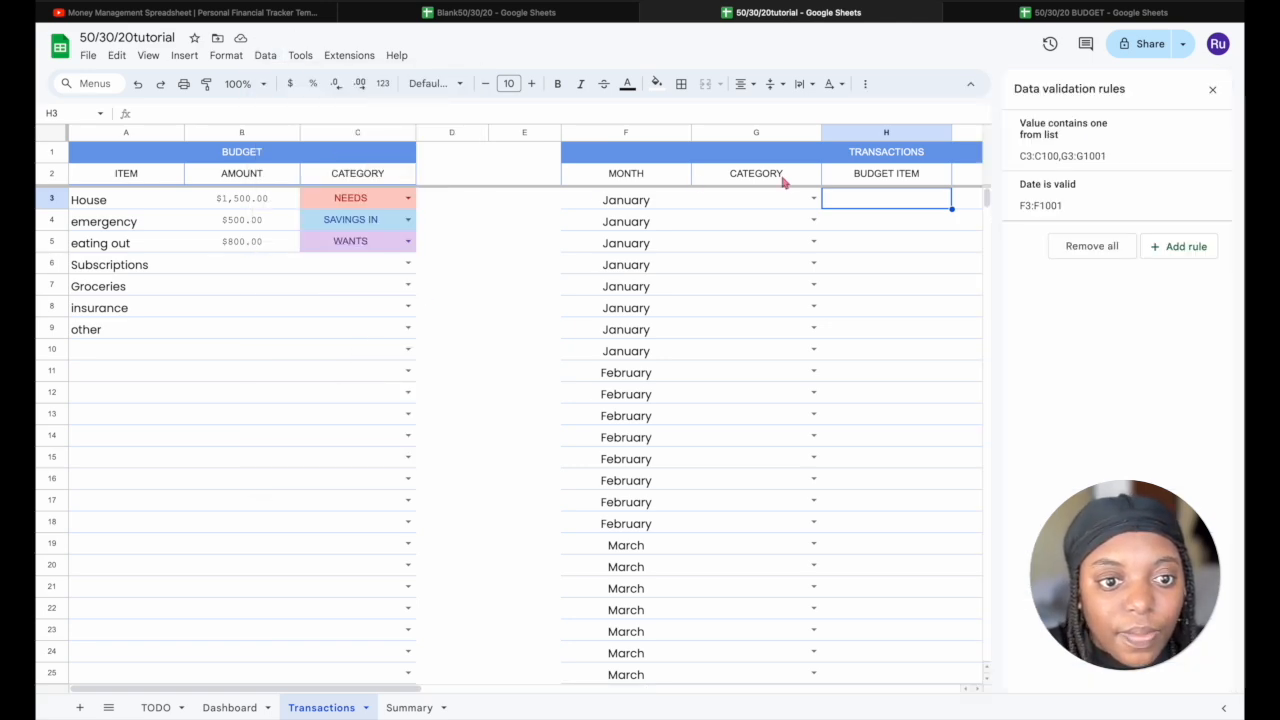
{"action": "left_click", "coordinate": [1170, 256]}
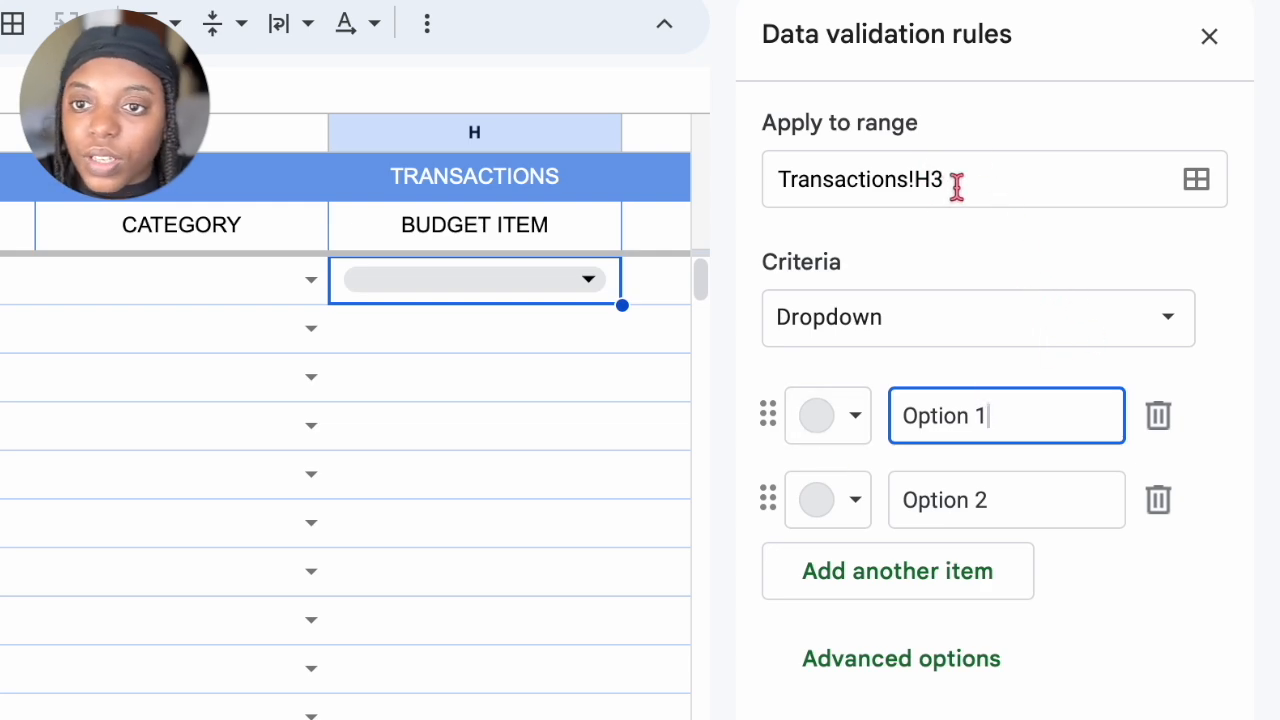
{"action": "left_click", "coordinate": [965, 180]}
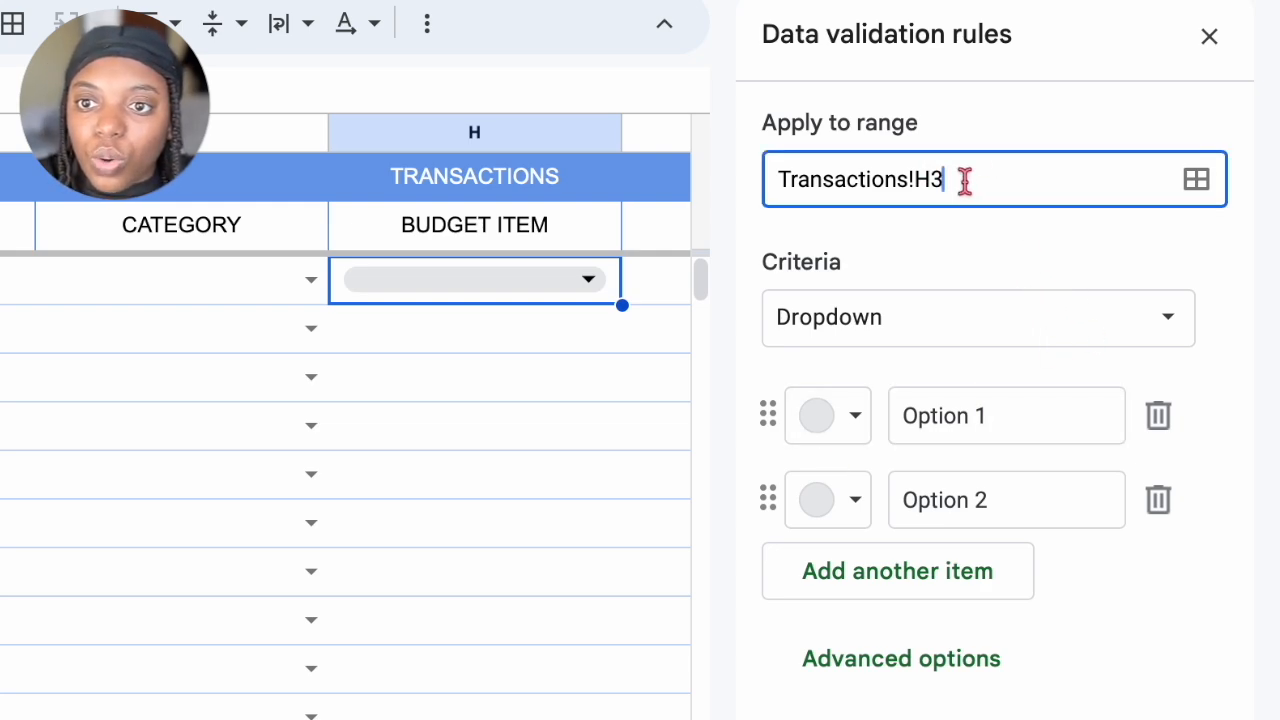
{"action": "type", "text": ":H"}
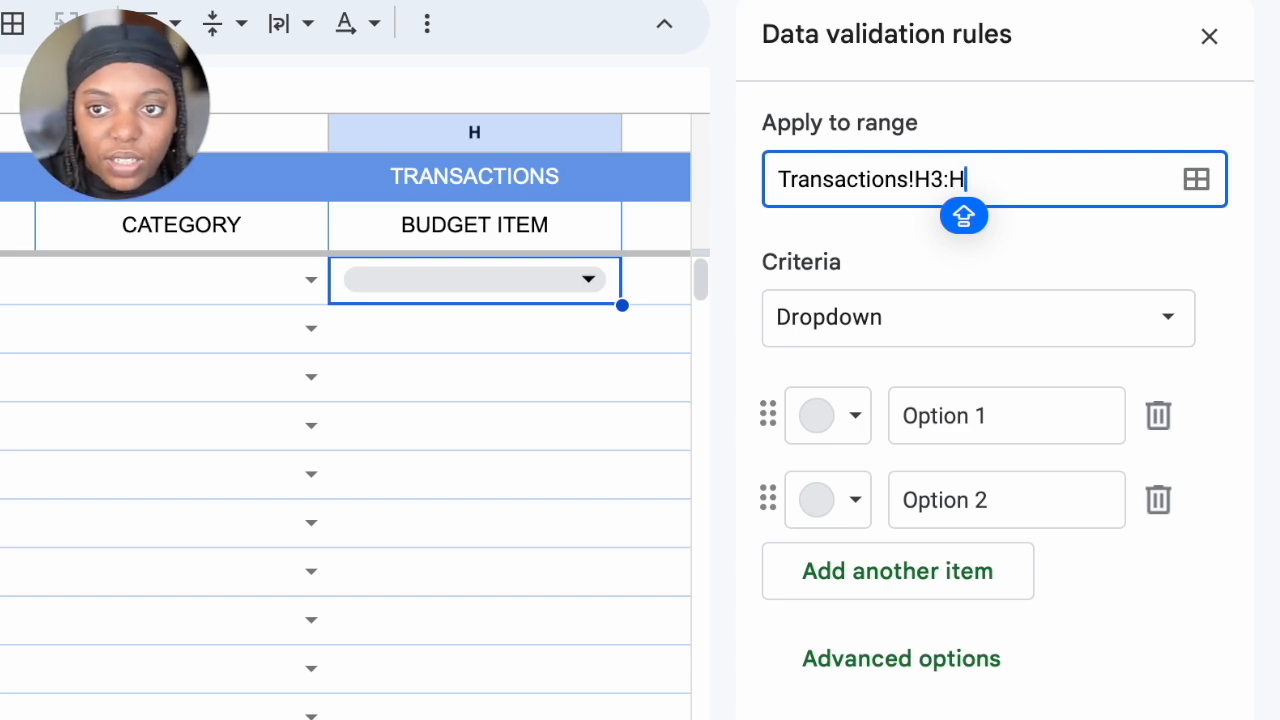
Set the rule's criteria to Dropdown (from a range) and use the budget items in Transactions!A3:A100 as its source
{"action": "left_click", "coordinate": [1006, 320]}
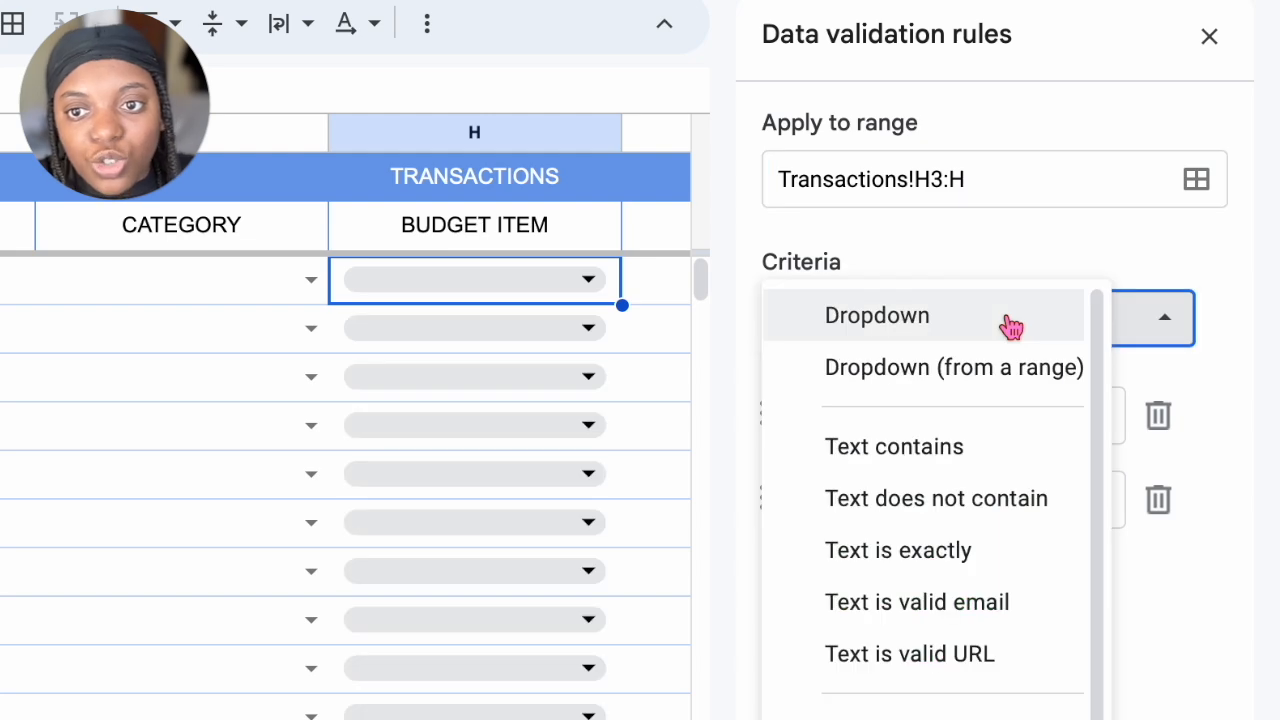
{"action": "left_click", "coordinate": [988, 384]}
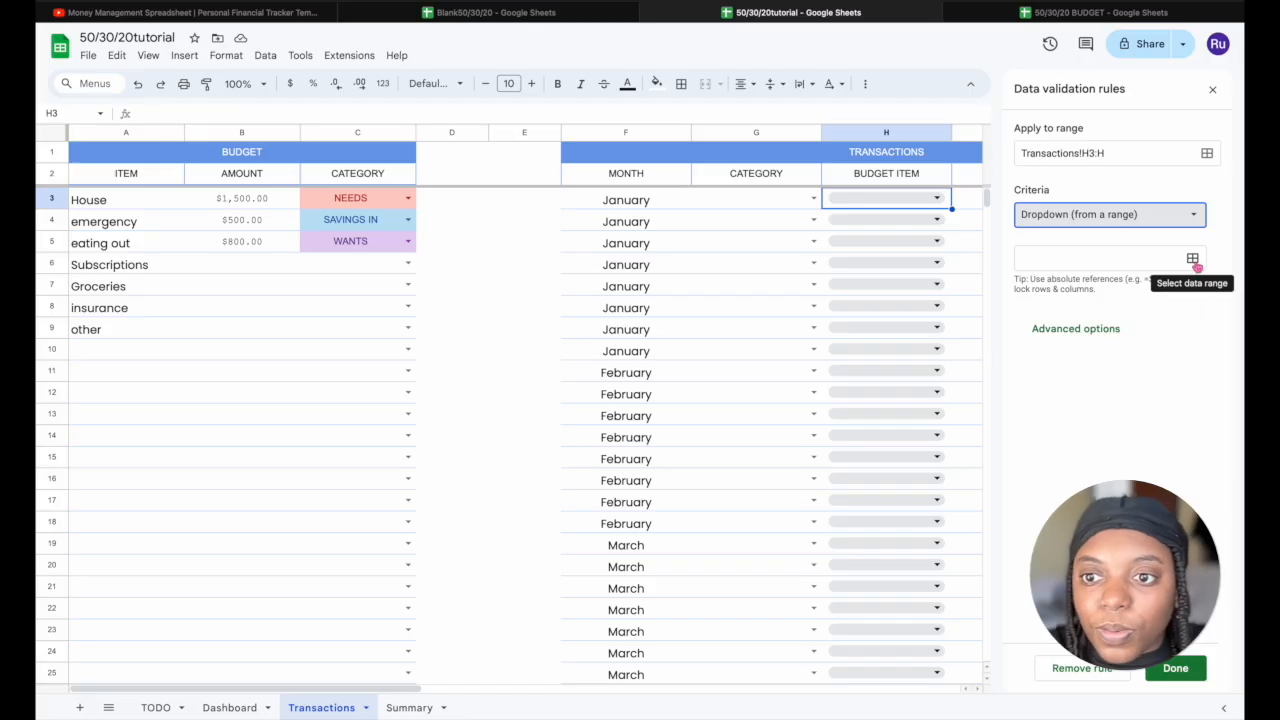
{"action": "left_click", "coordinate": [1168, 420]}
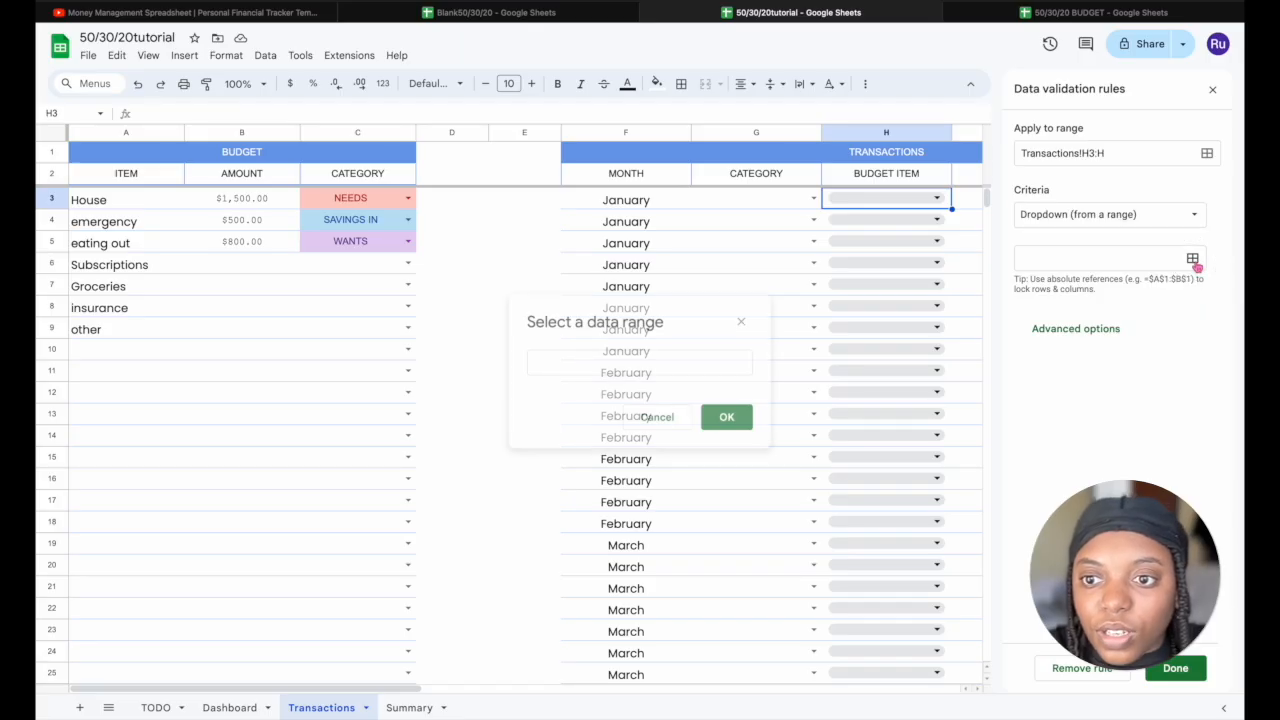
{"action": "left_click", "coordinate": [639, 362]}
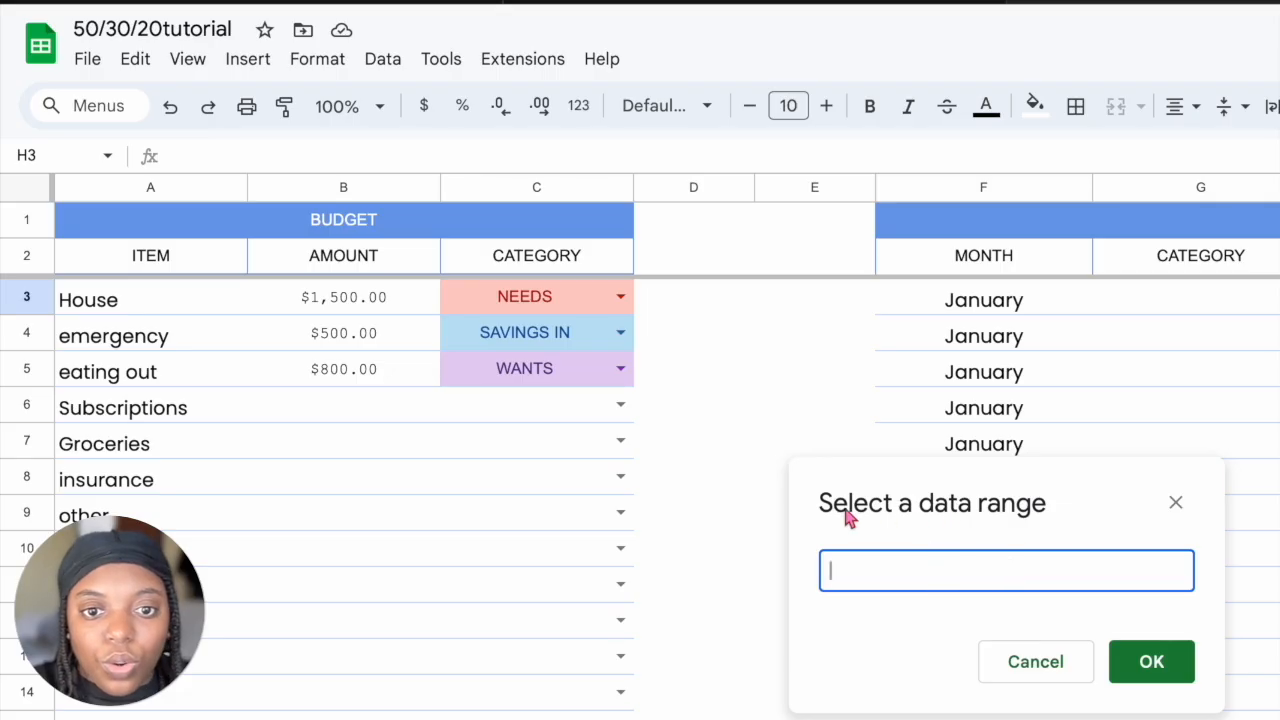
{"action": "left_click", "coordinate": [200, 300]}
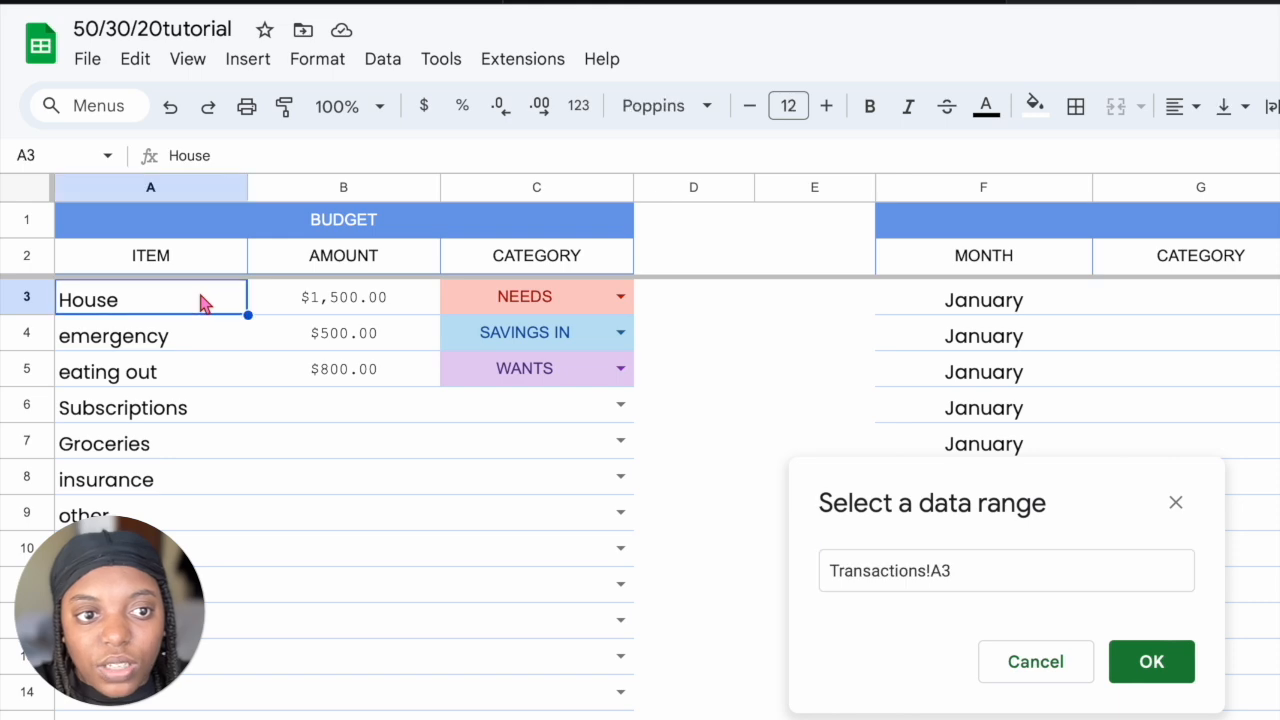
{"action": "left_click", "coordinate": [1040, 573]}
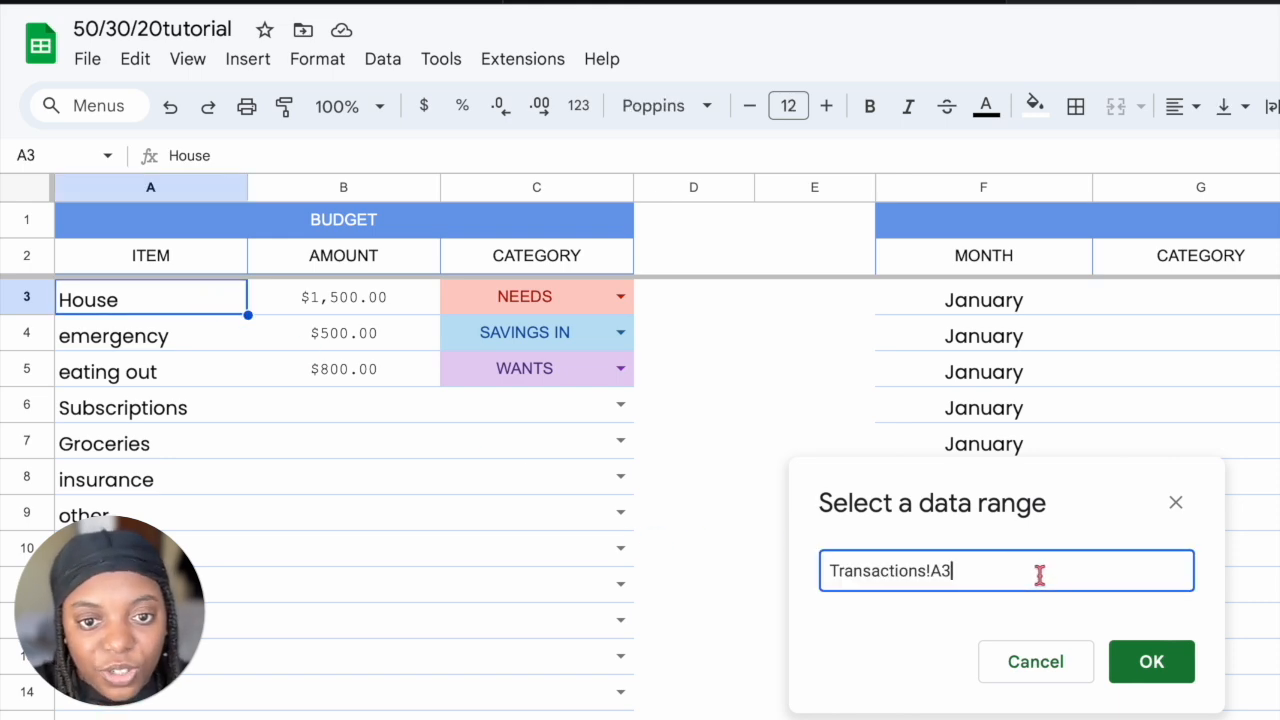
{"action": "type", "text": ":"}
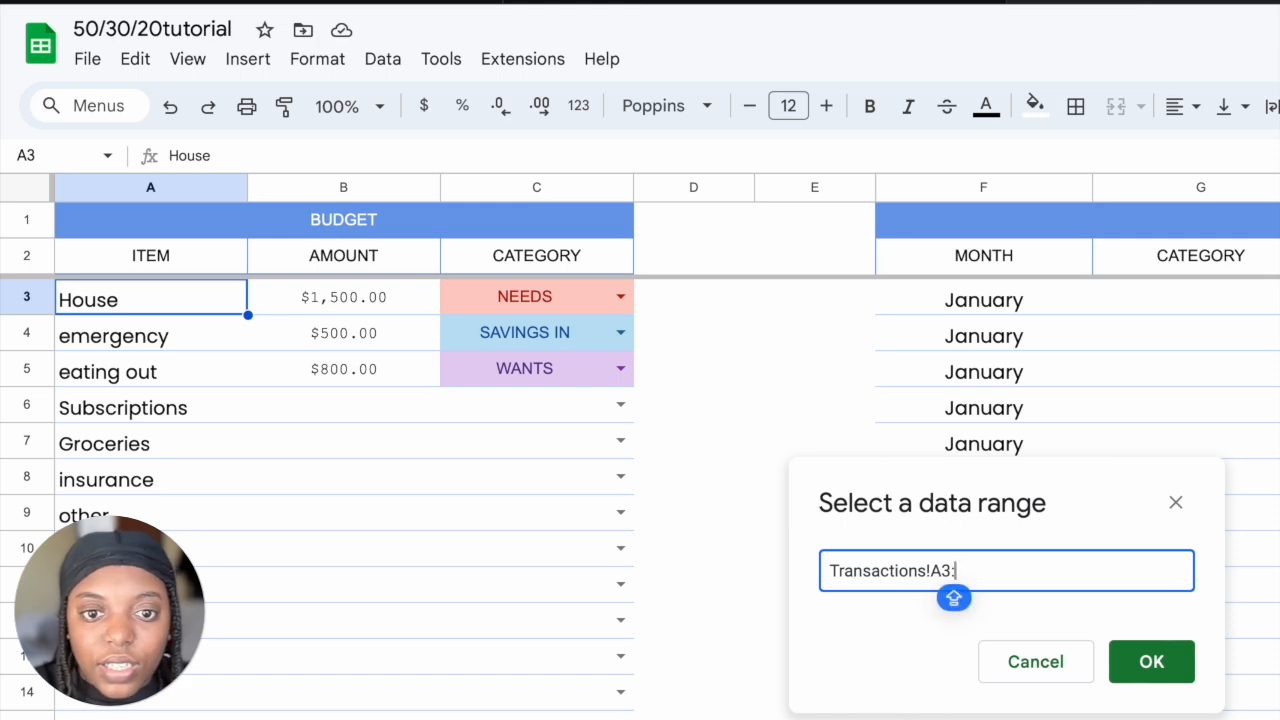
{"action": "type", "text": "A100"}
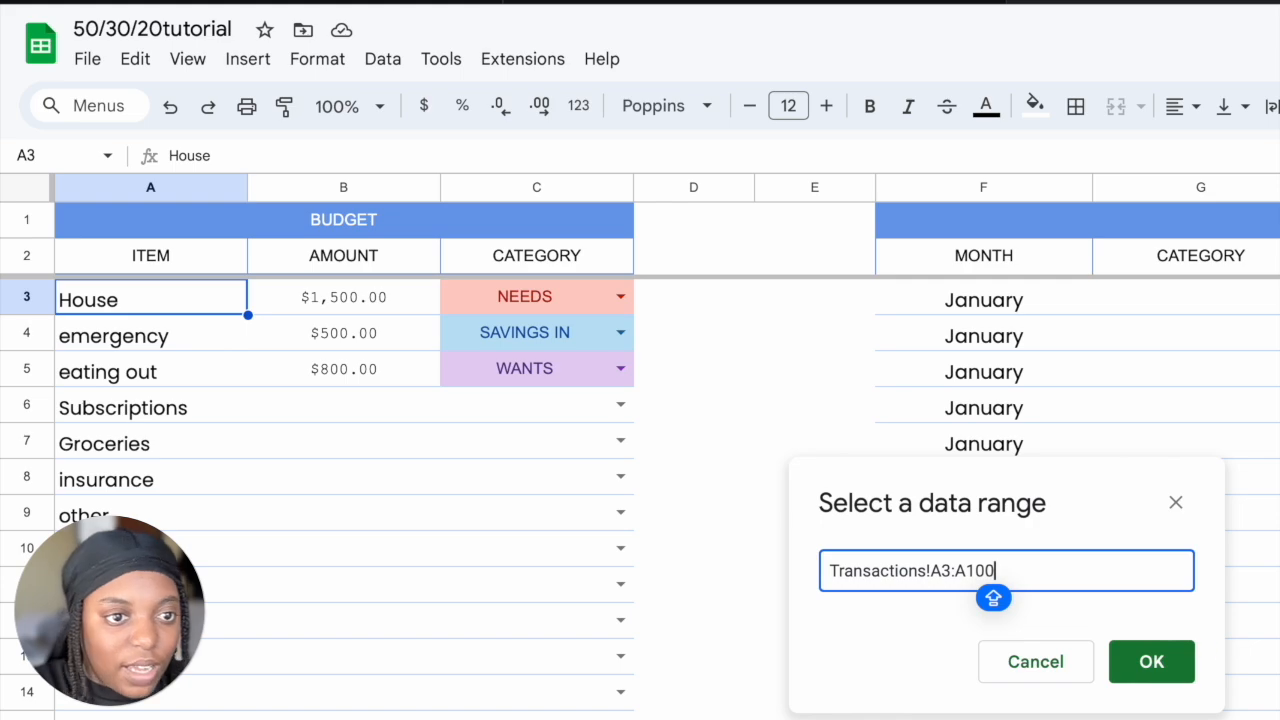
{"action": "left_click", "coordinate": [1154, 664]}
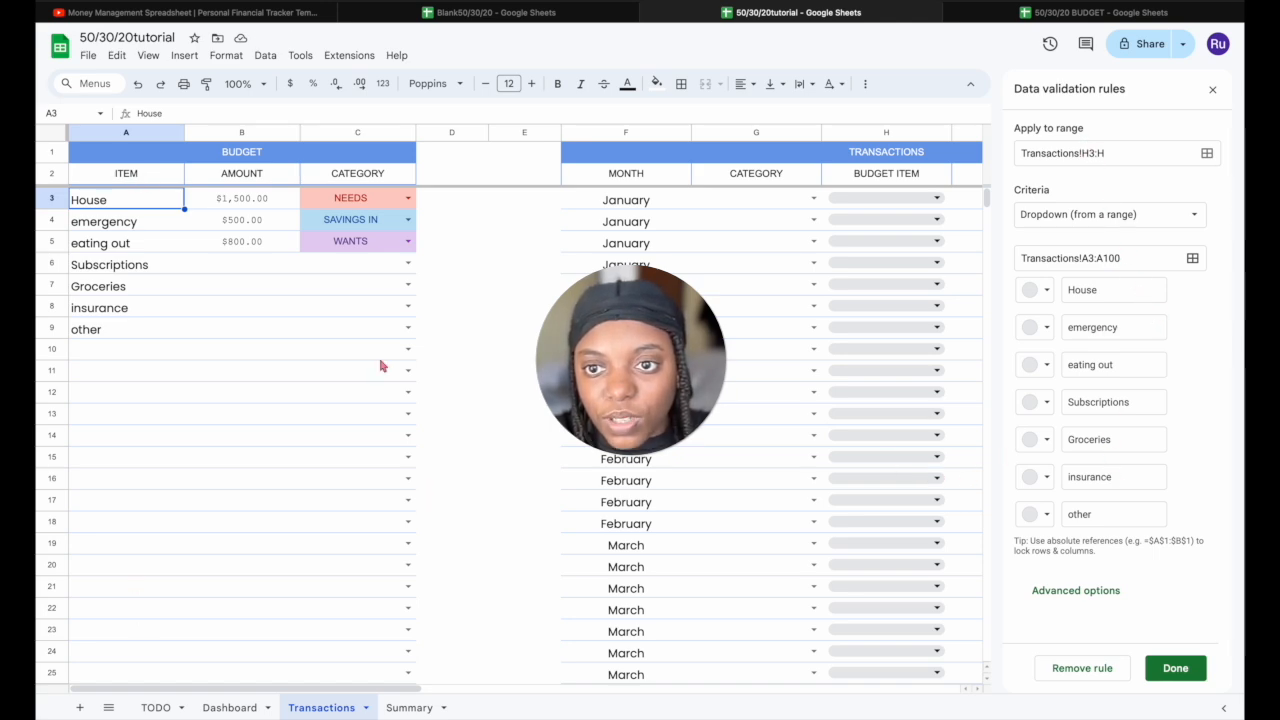
Add Work as a budget item in cell A10 and save the dropdown rule to check its option list in H3
{"action": "left_click", "coordinate": [122, 332]}
{"action": "left_click", "coordinate": [113, 350]}
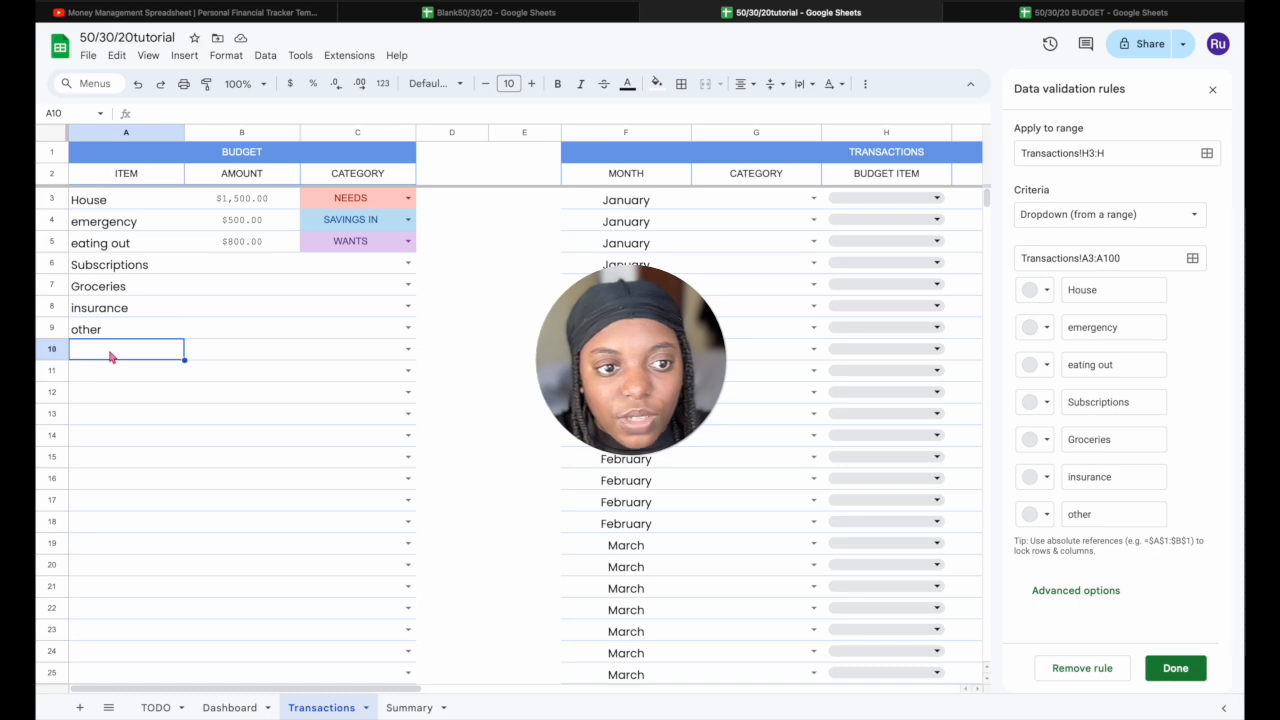
{"action": "double_click", "coordinate": [111, 357]}
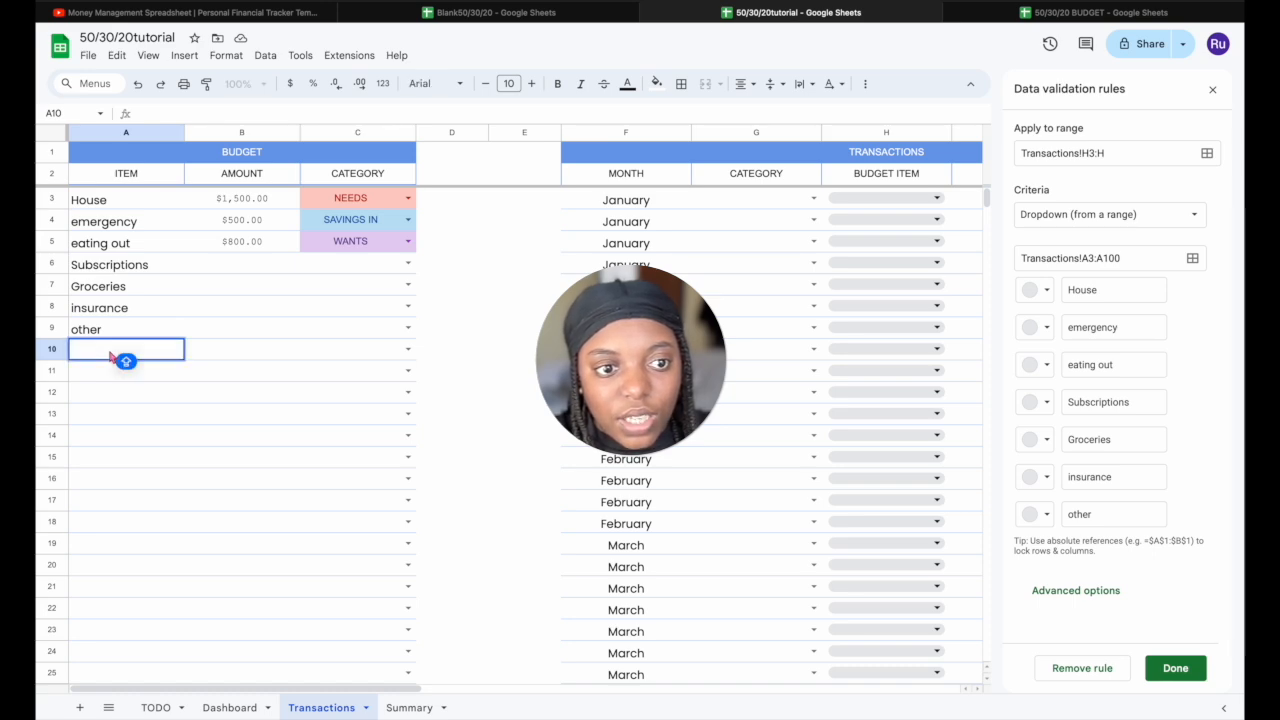
{"action": "type", "text": "Work"}
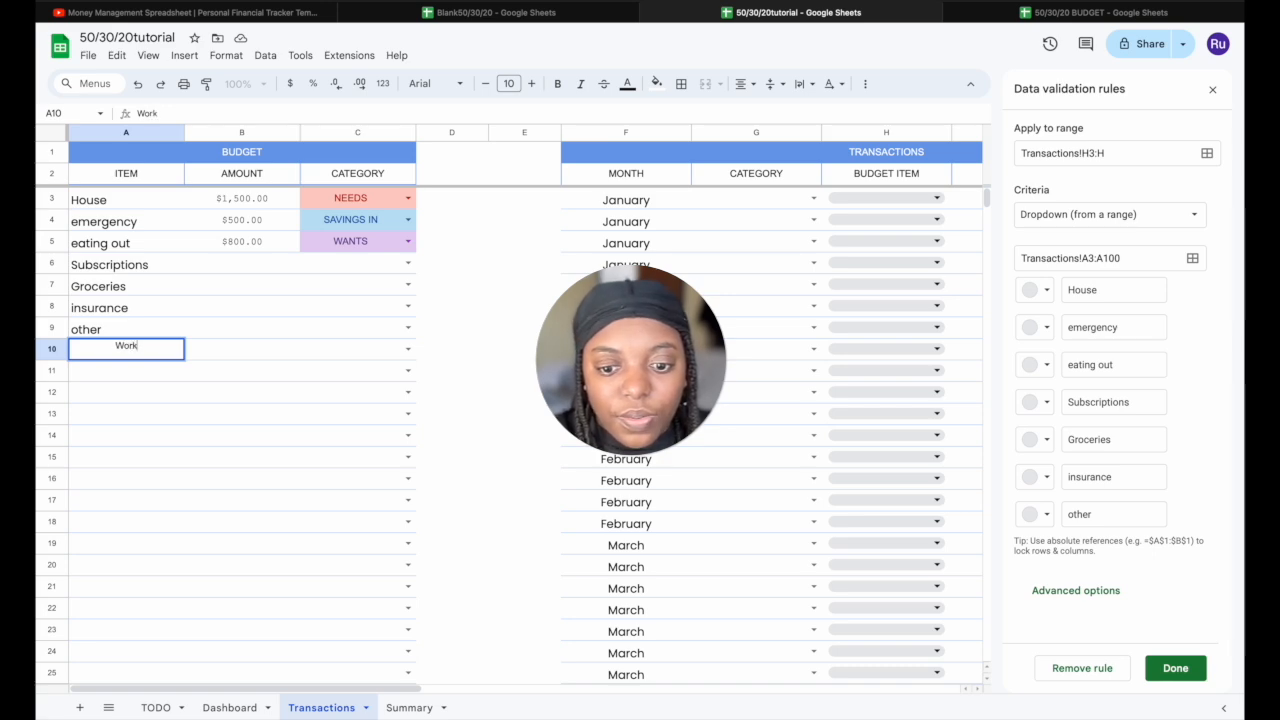
{"action": "key", "text": "Return"}
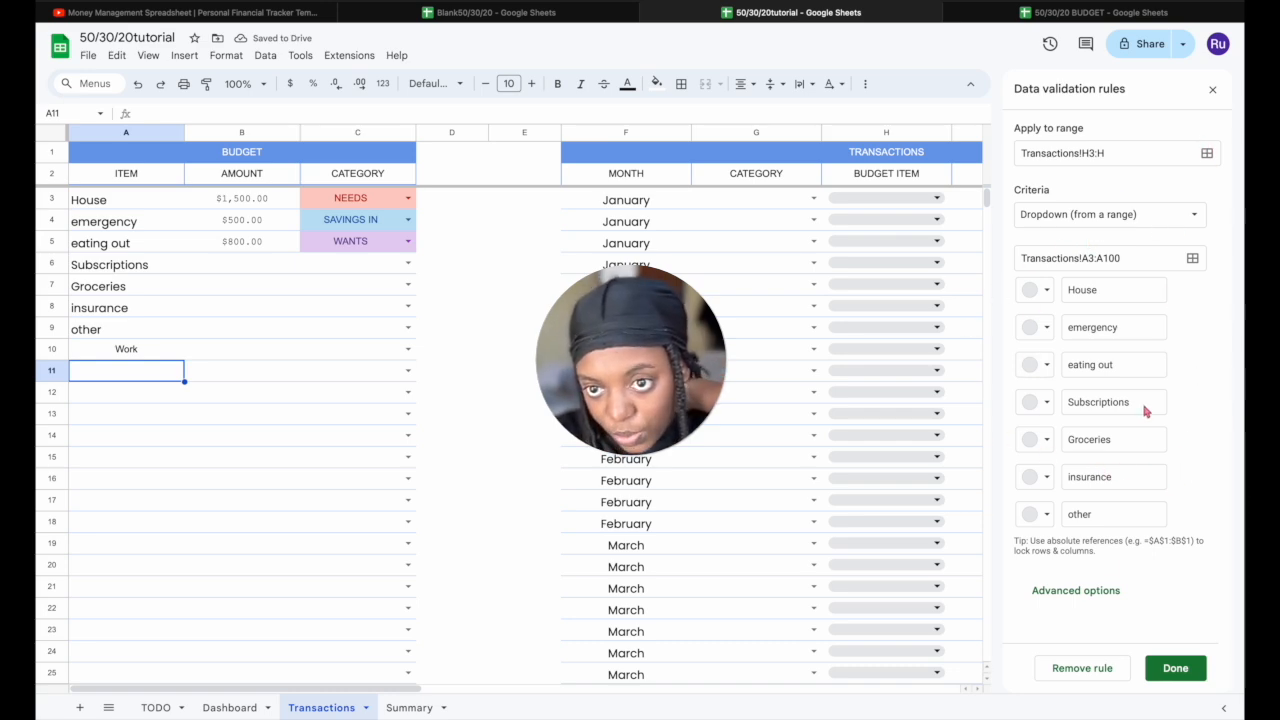
{"action": "left_click", "coordinate": [1175, 668]}
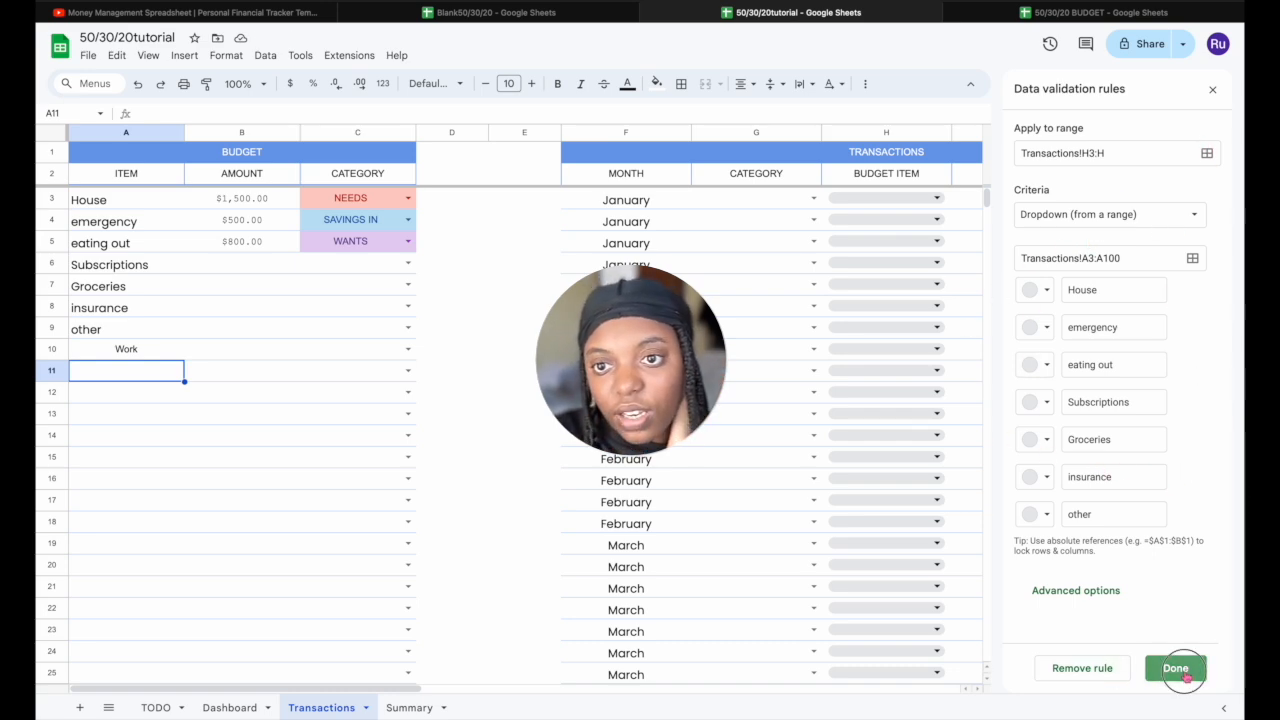
{"action": "left_click", "coordinate": [937, 198]}
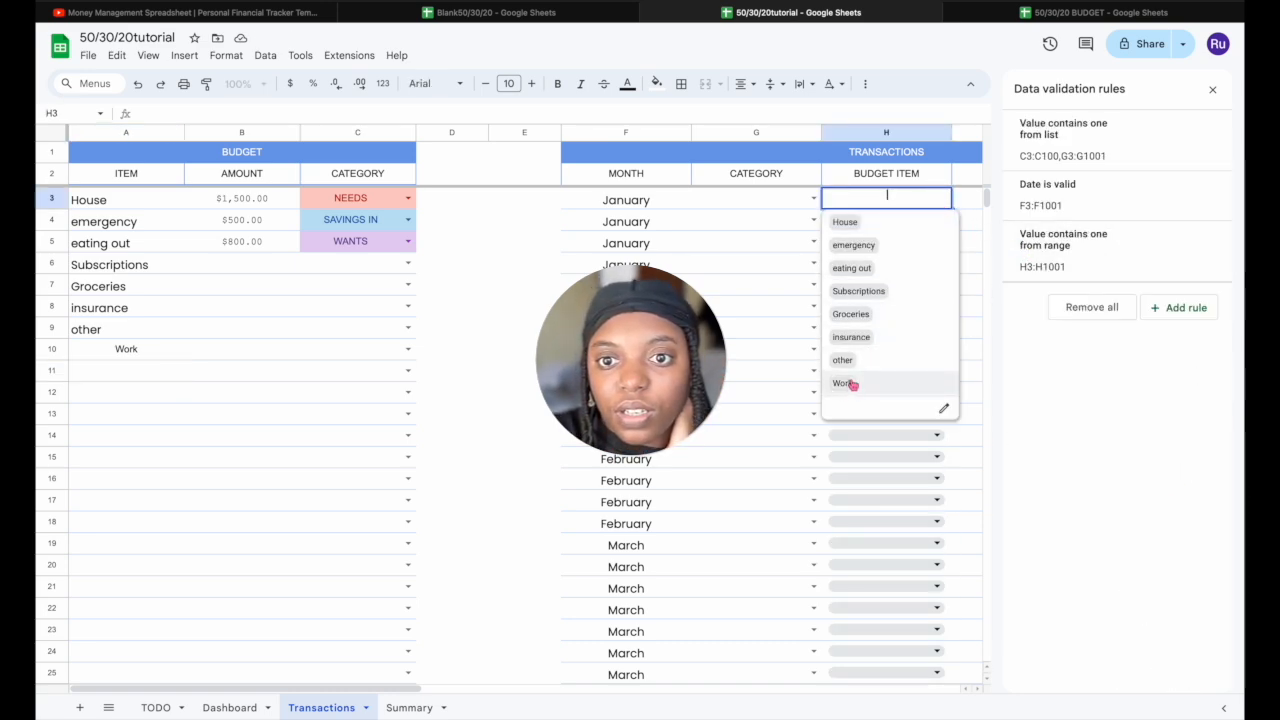
Reopen the BUDGET ITEM column's dropdown rule, change its display style to Arrow and save it
{"action": "left_click", "coordinate": [1169, 267]}
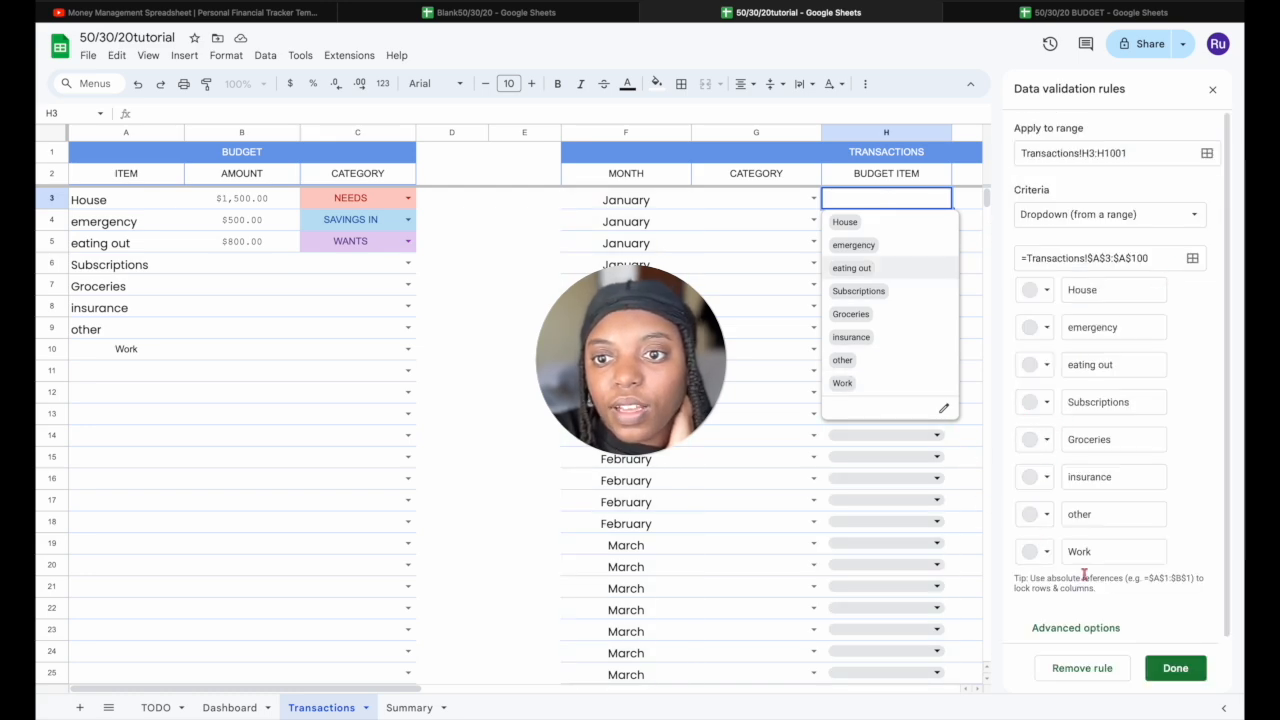
{"action": "scroll", "coordinate": [1084, 574], "scroll_direction": "down", "scroll_amount": 1}
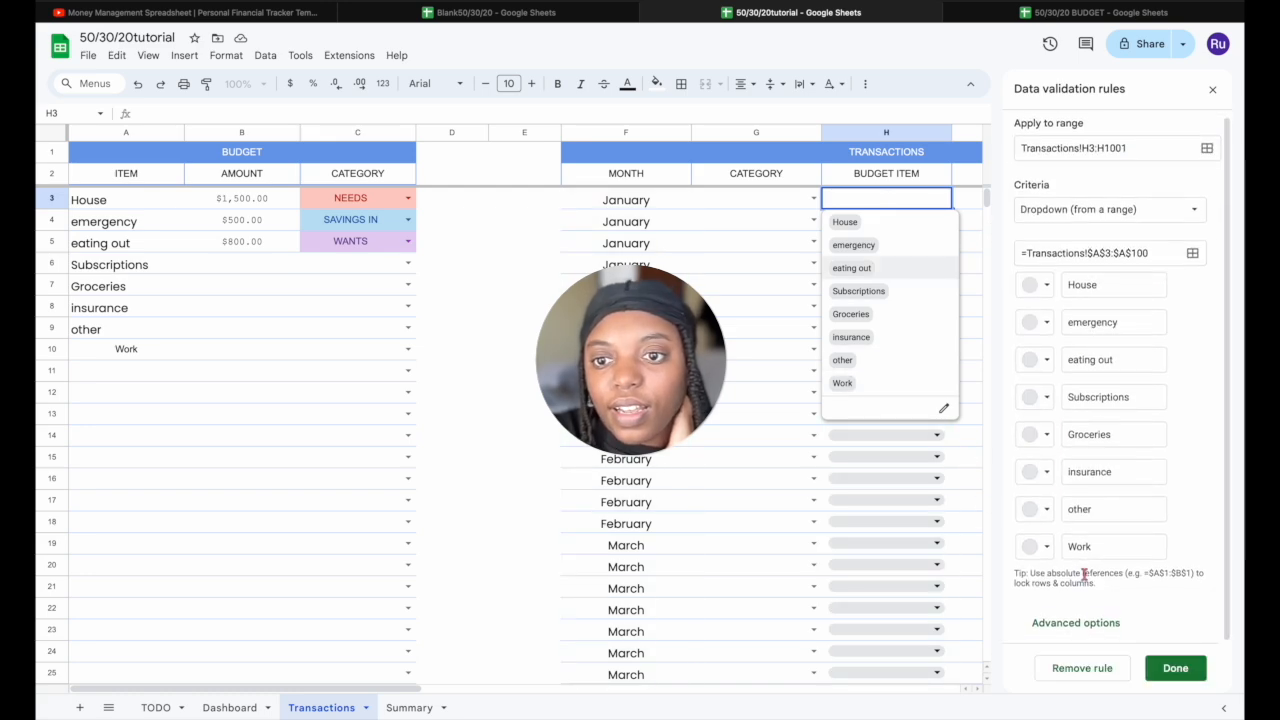
{"action": "left_click", "coordinate": [1104, 630]}
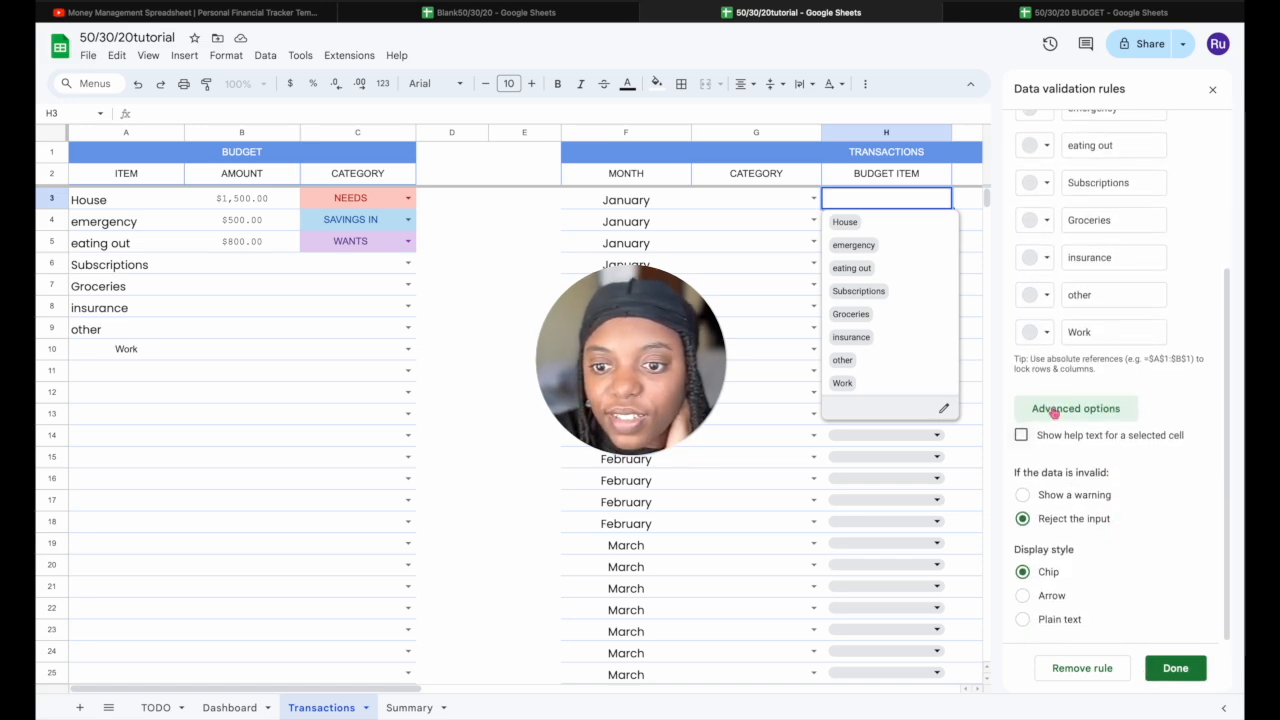
{"action": "left_click", "coordinate": [1022, 597]}
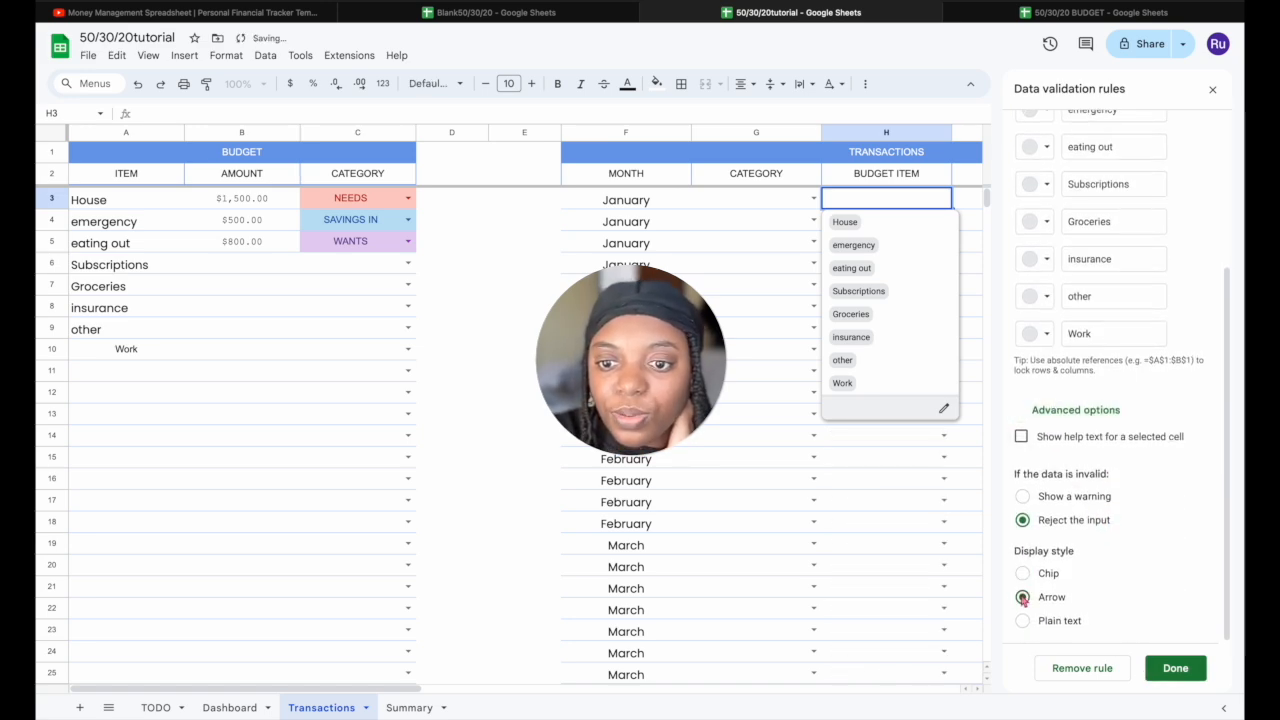
{"action": "scroll", "coordinate": [1069, 388], "scroll_direction": "up", "scroll_amount": 5}
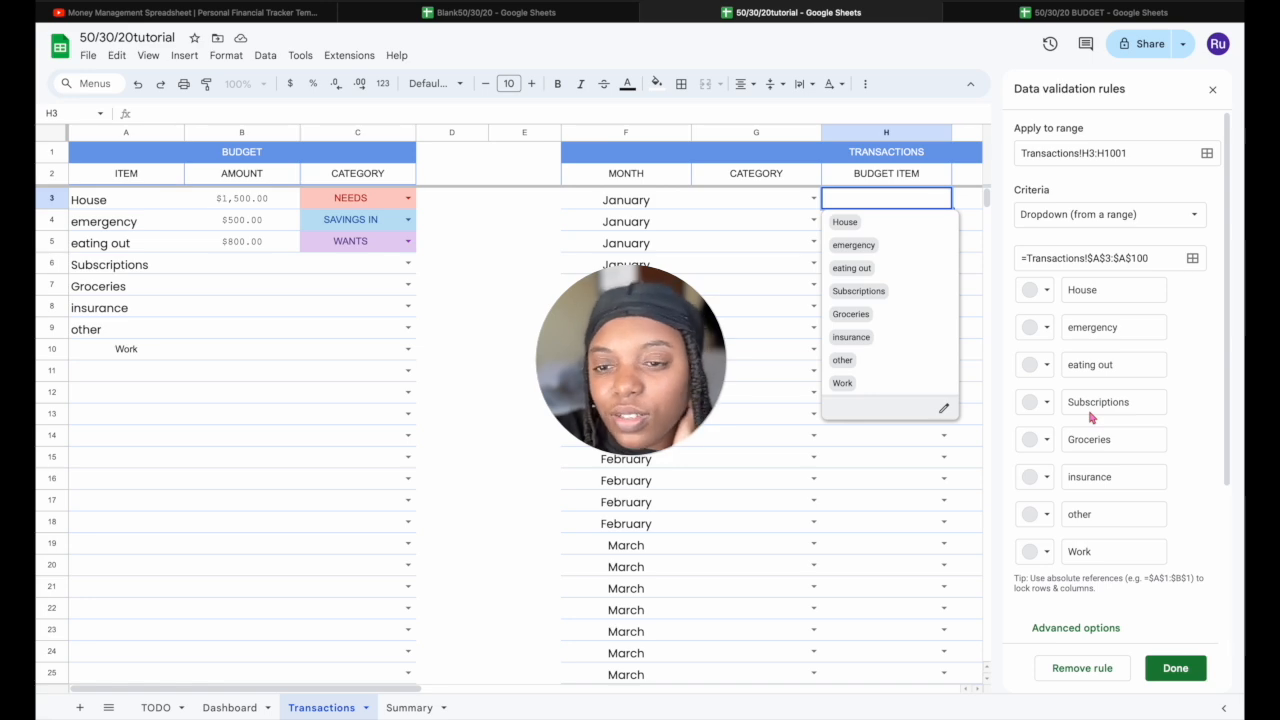
{"action": "scroll", "coordinate": [1091, 418], "scroll_direction": "down", "scroll_amount": 2}
{"action": "left_click", "coordinate": [1168, 672]}
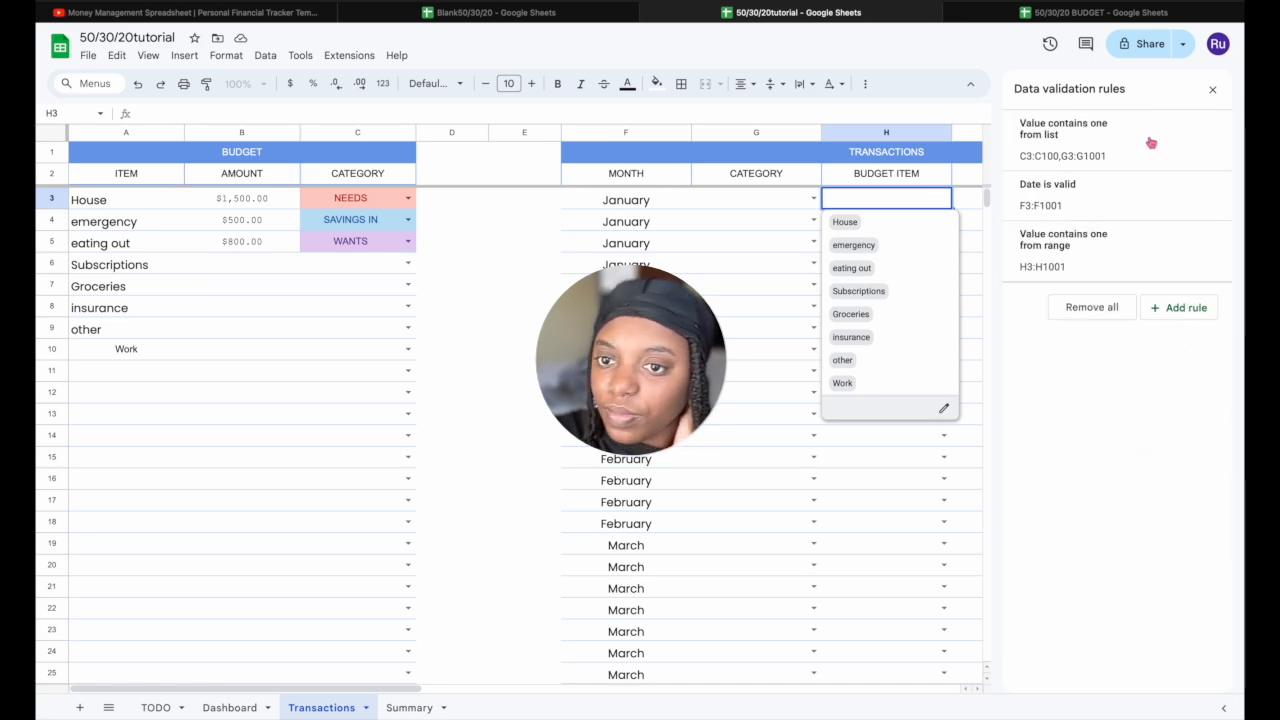
Close the validation rules and test the BUDGET ITEM dropdown in H3 by choosing Work, then emergency
{"action": "left_click", "coordinate": [1213, 91]}
{"action": "left_click", "coordinate": [1136, 398]}
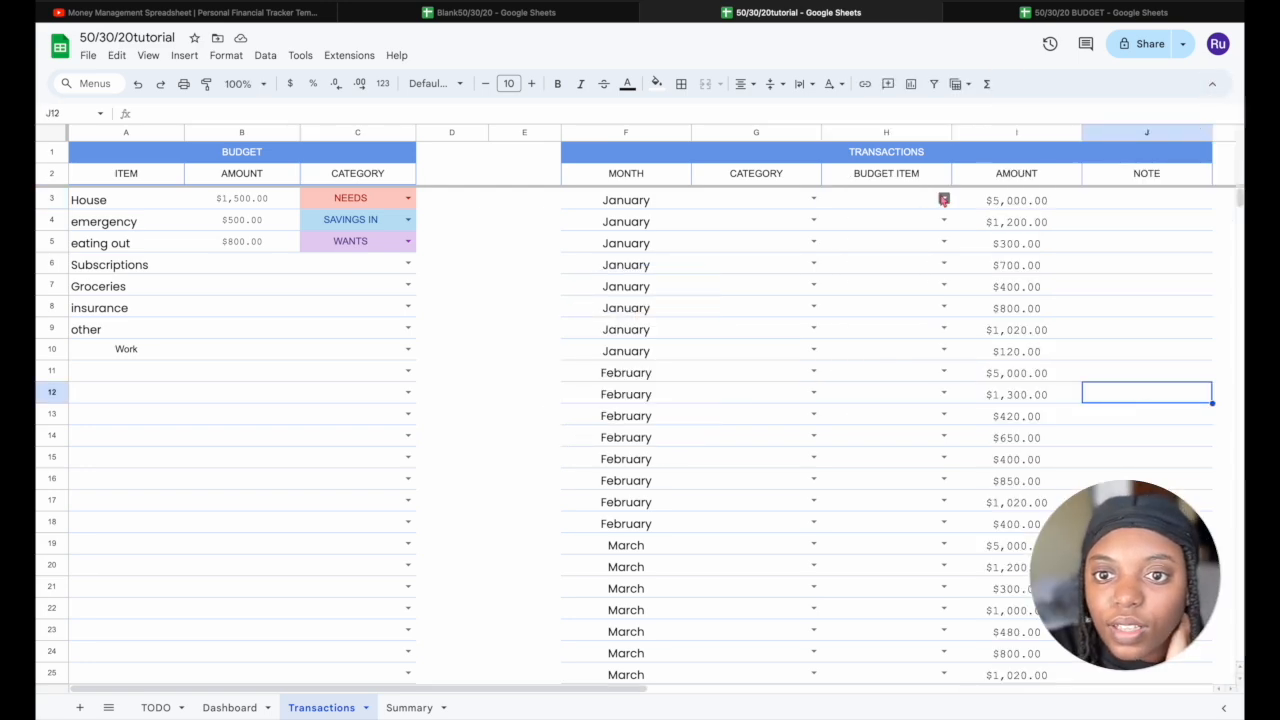
{"action": "left_click", "coordinate": [943, 199]}
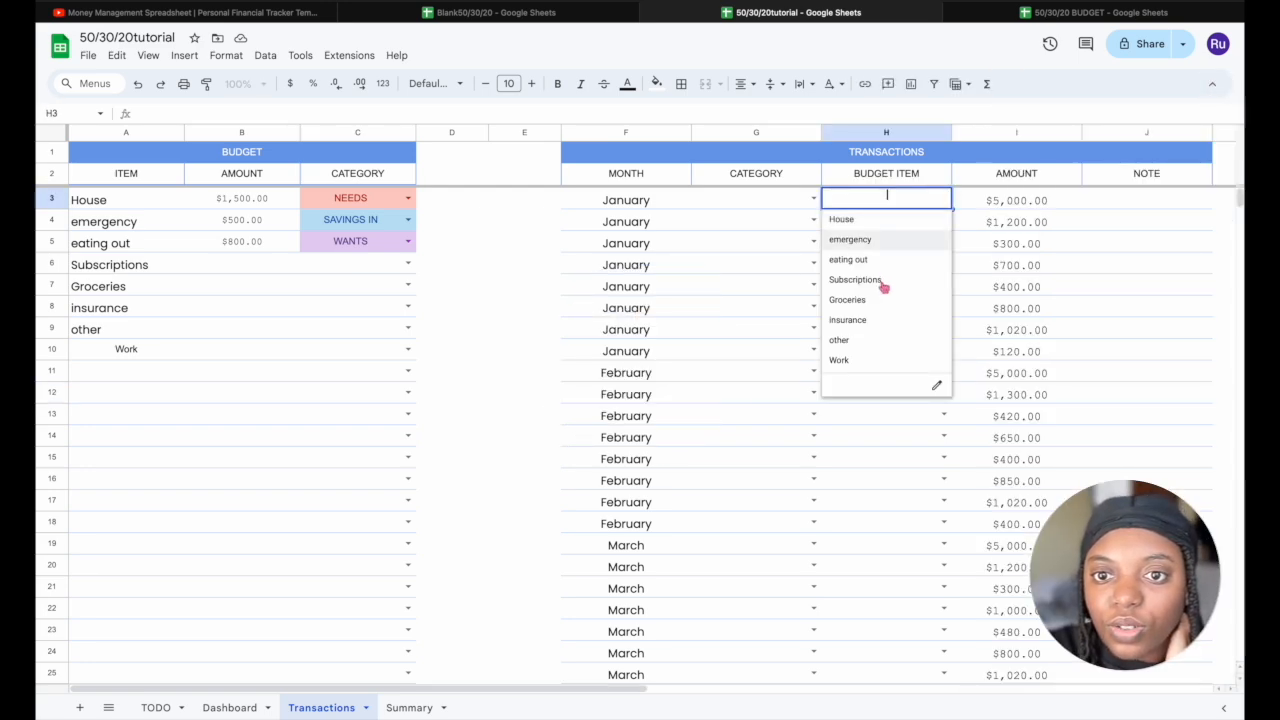
{"action": "left_click", "coordinate": [876, 362]}
{"action": "left_click", "coordinate": [943, 203]}
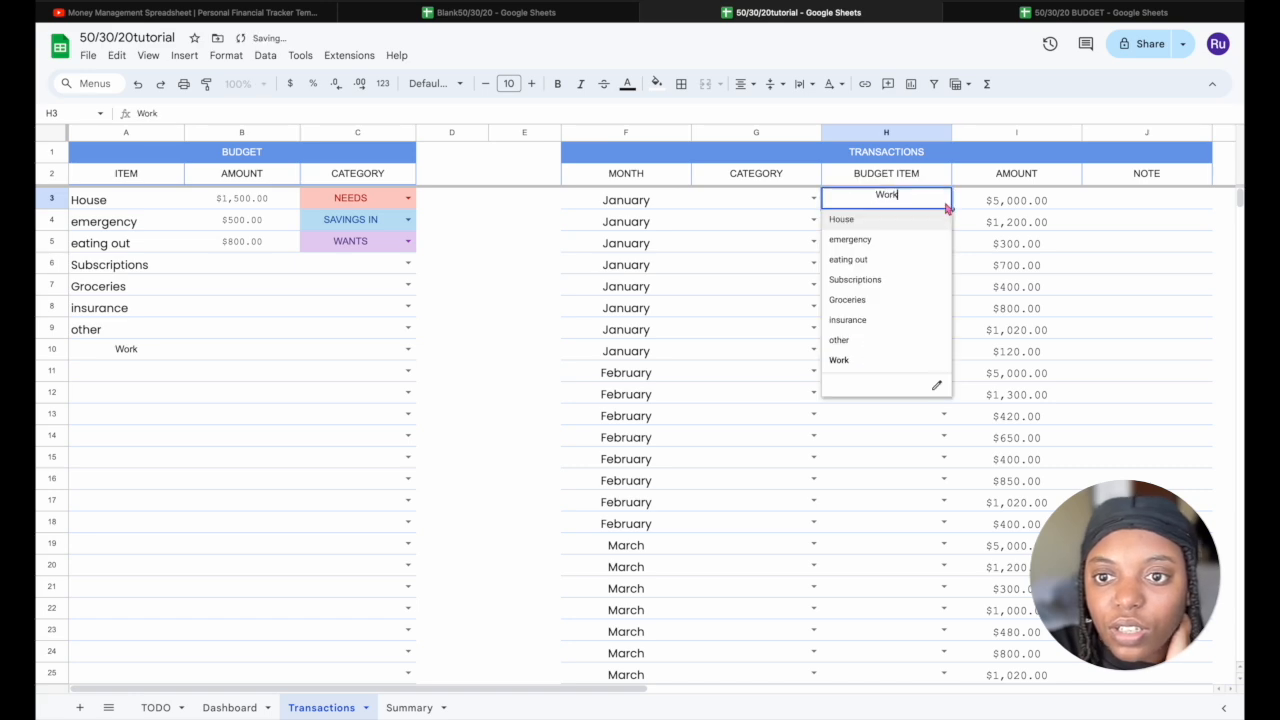
{"action": "left_click", "coordinate": [886, 240]}
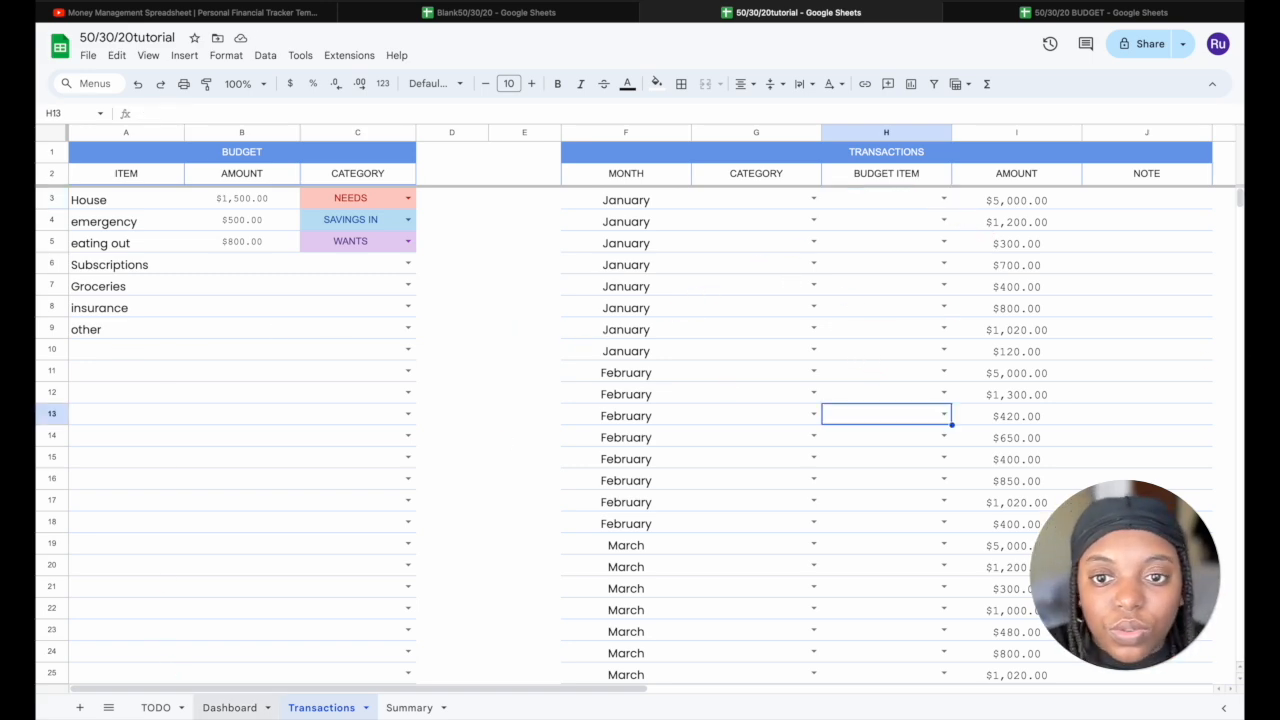
Mark the Dropdown options task as done on the TODO sheet and return to the checklist
{"action": "left_click", "coordinate": [157, 708]}
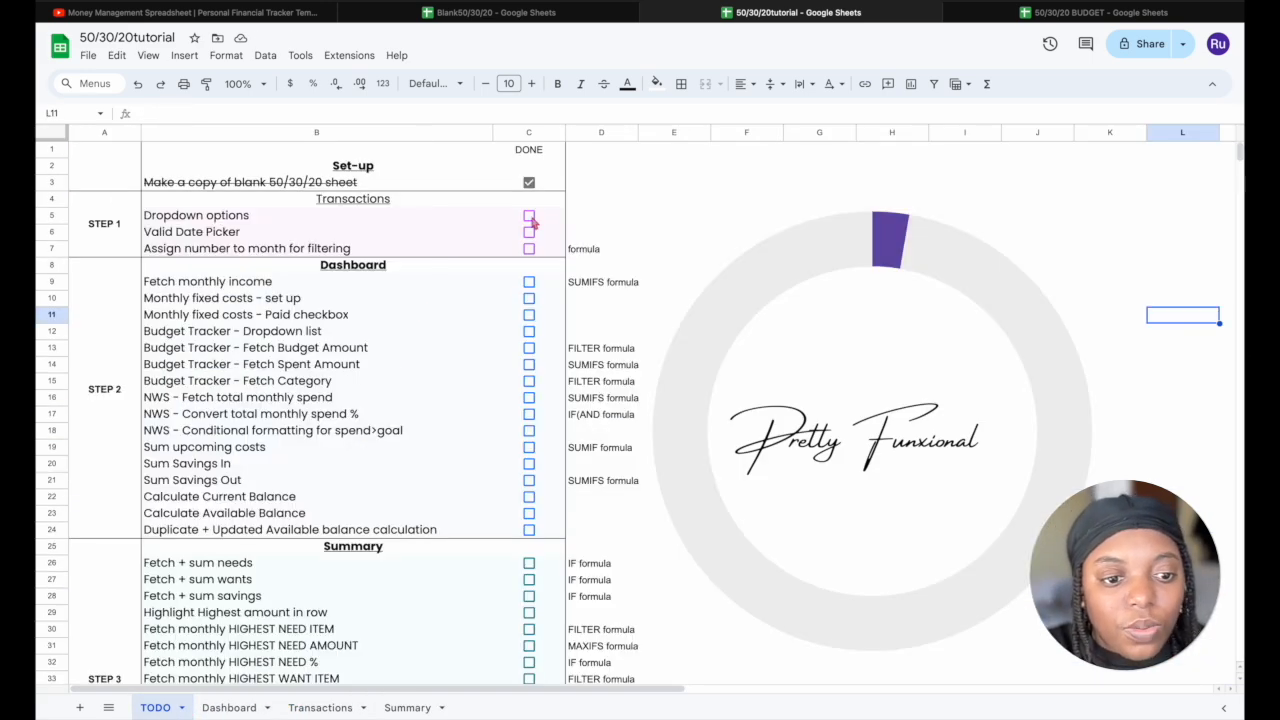
{"action": "left_click", "coordinate": [529, 216]}
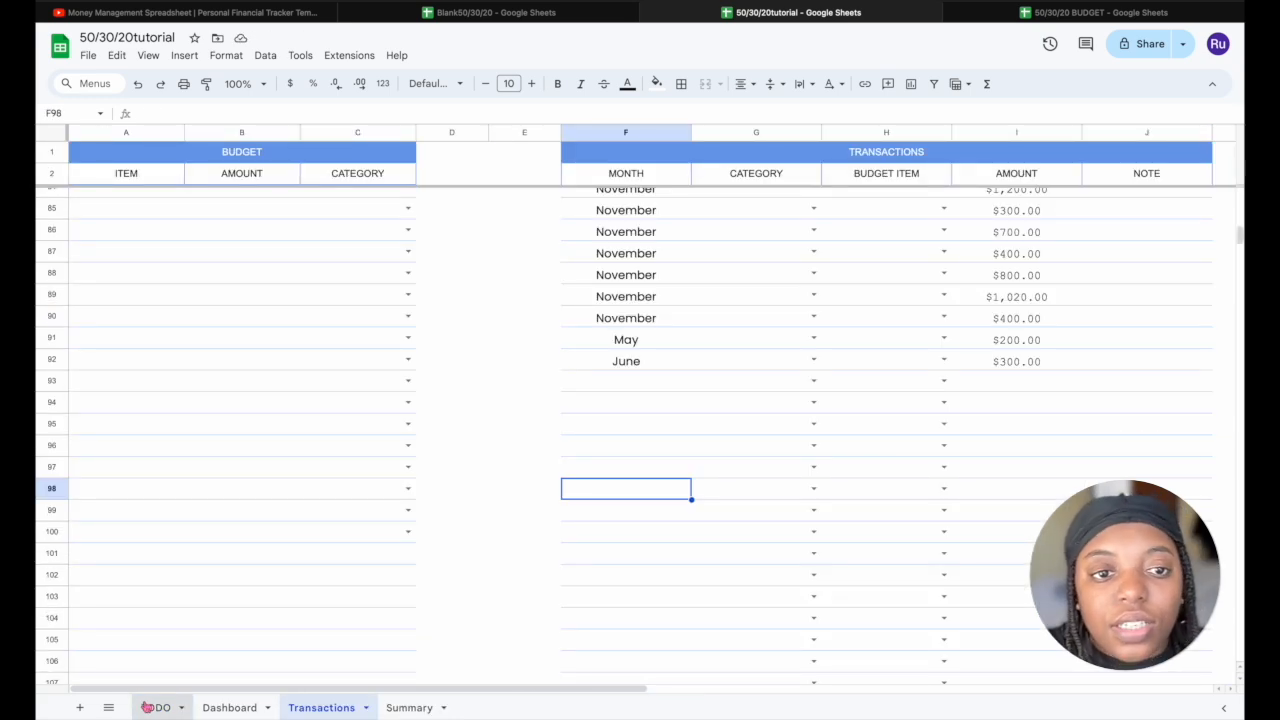
{"action": "left_click", "coordinate": [152, 707]}
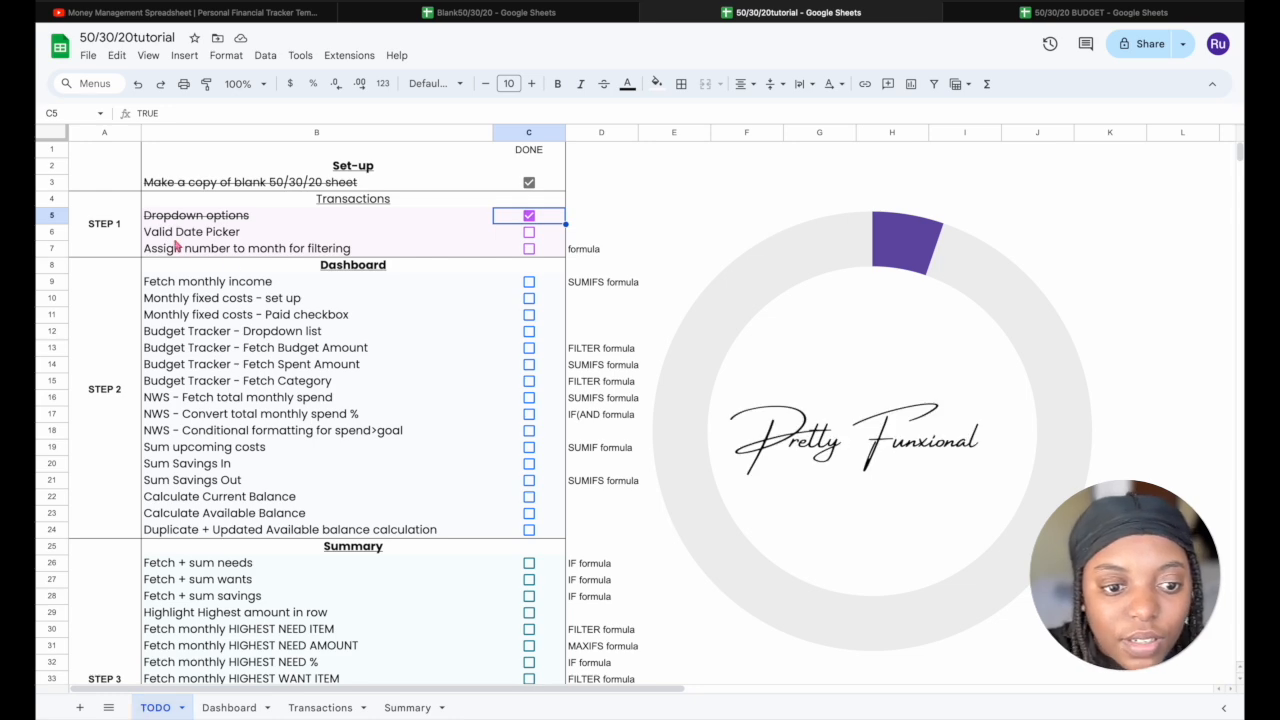
Zoom the Dashboard sheet out to 90%, and further to 75%, to fit more of it in view
{"action": "left_click", "coordinate": [240, 707]}
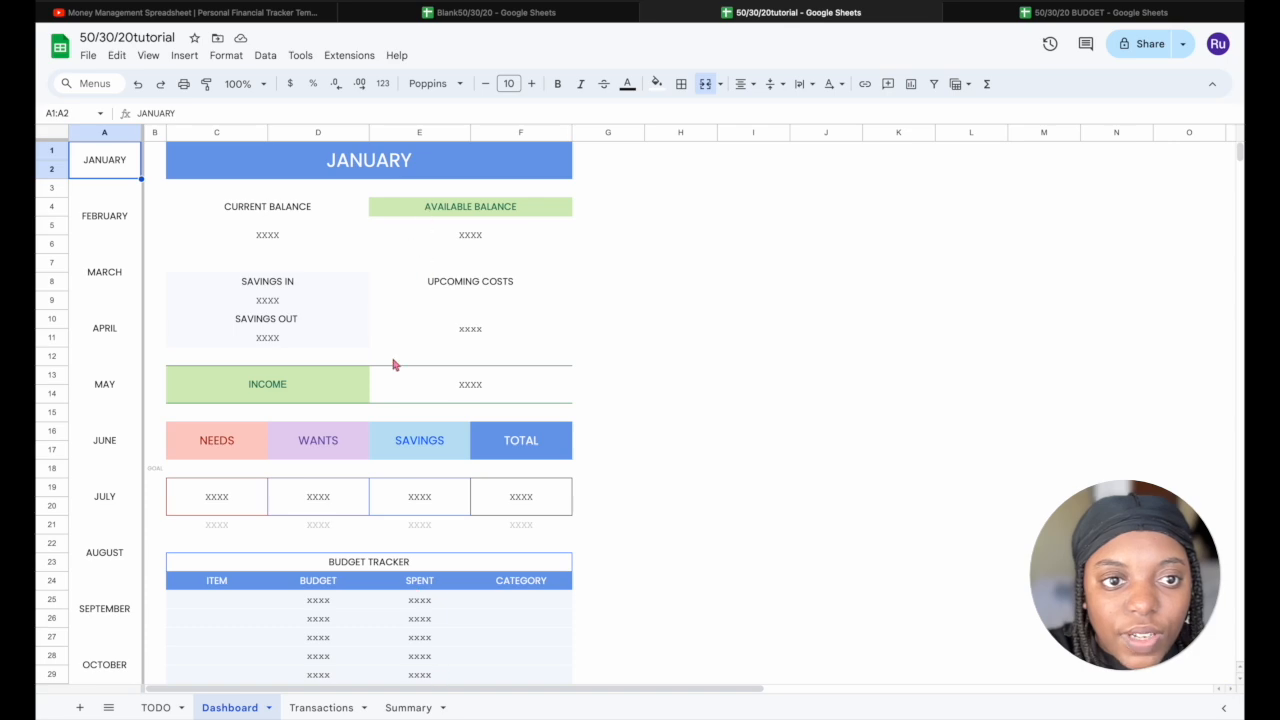
{"action": "left_click", "coordinate": [264, 84]}
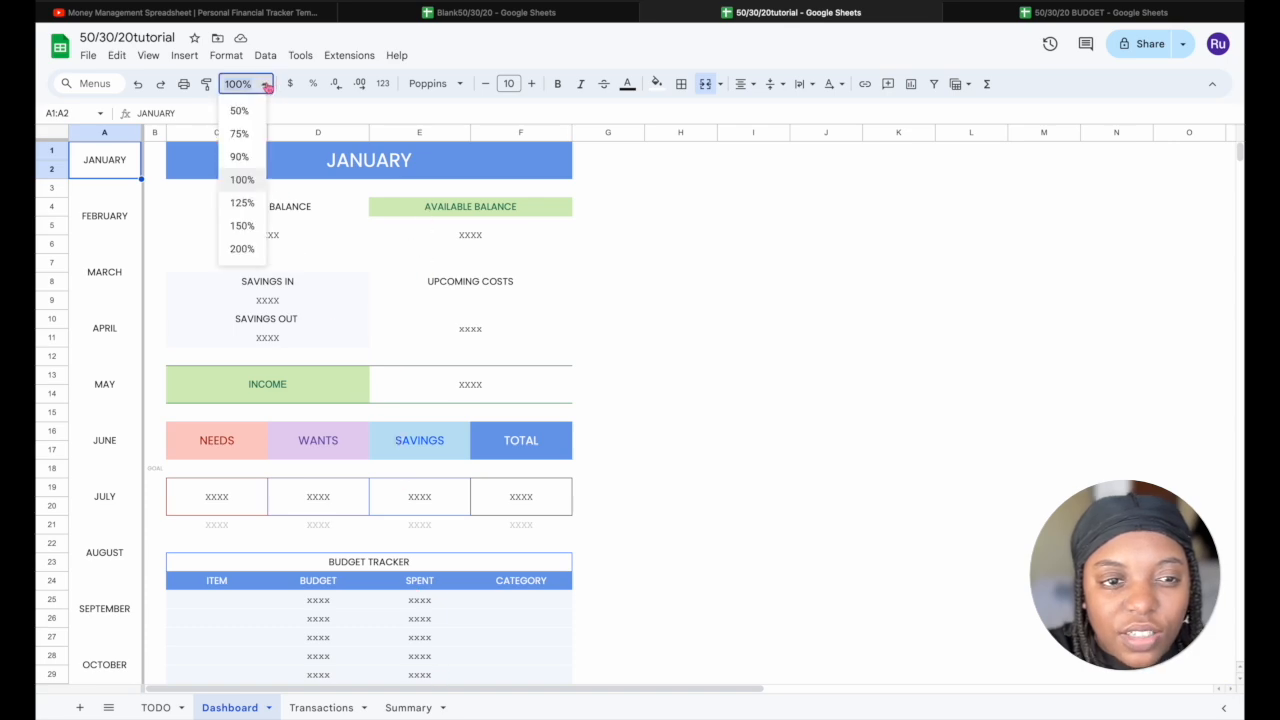
{"action": "left_click", "coordinate": [241, 157]}
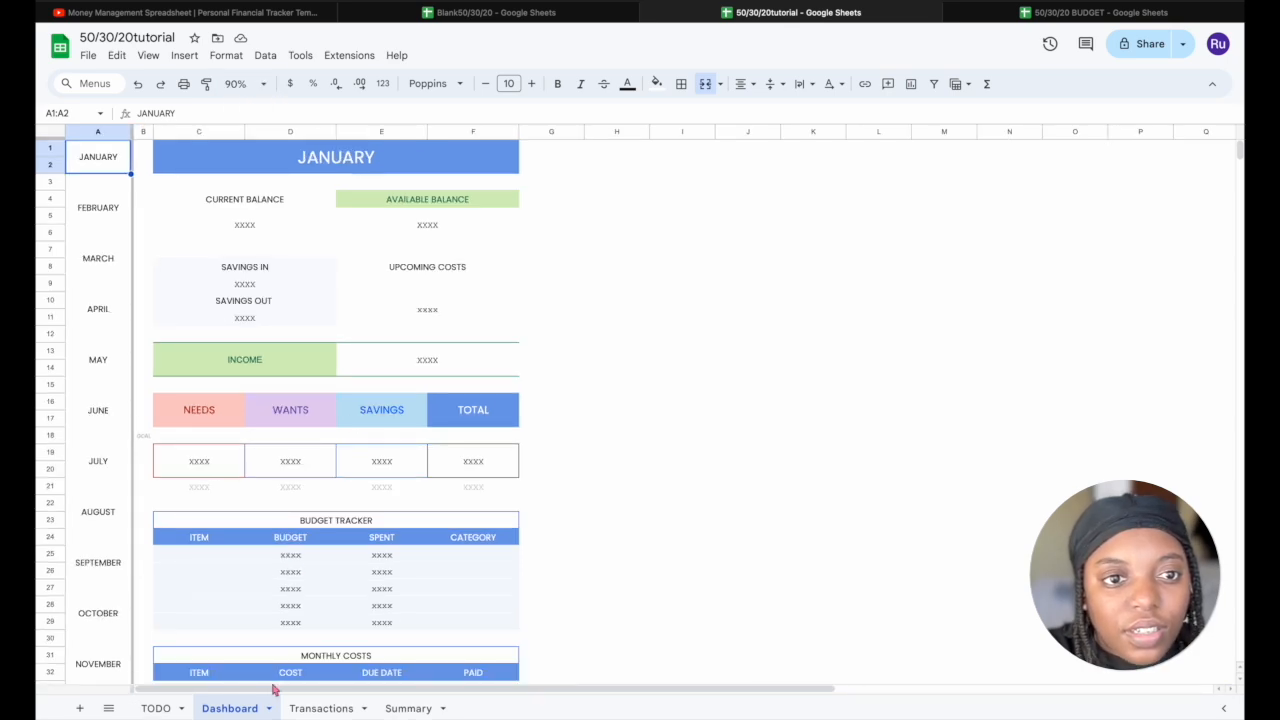
{"action": "left_click", "coordinate": [264, 84]}
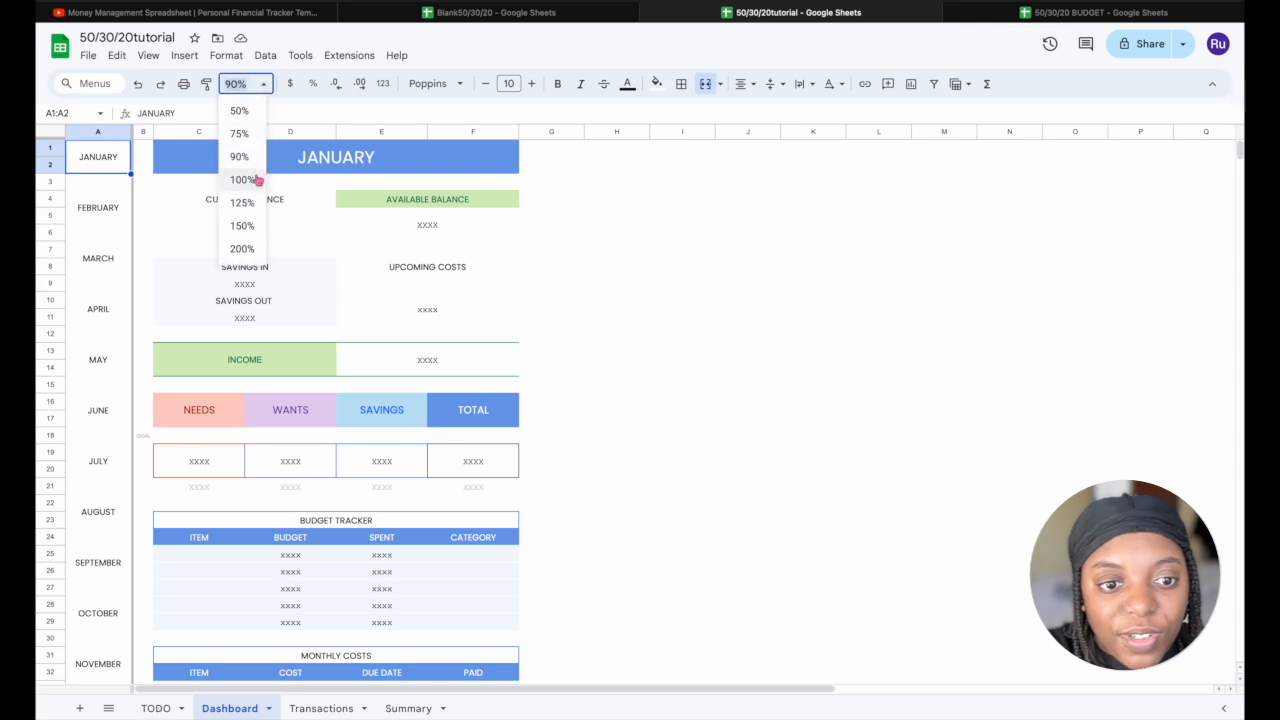
{"action": "left_click", "coordinate": [241, 135]}
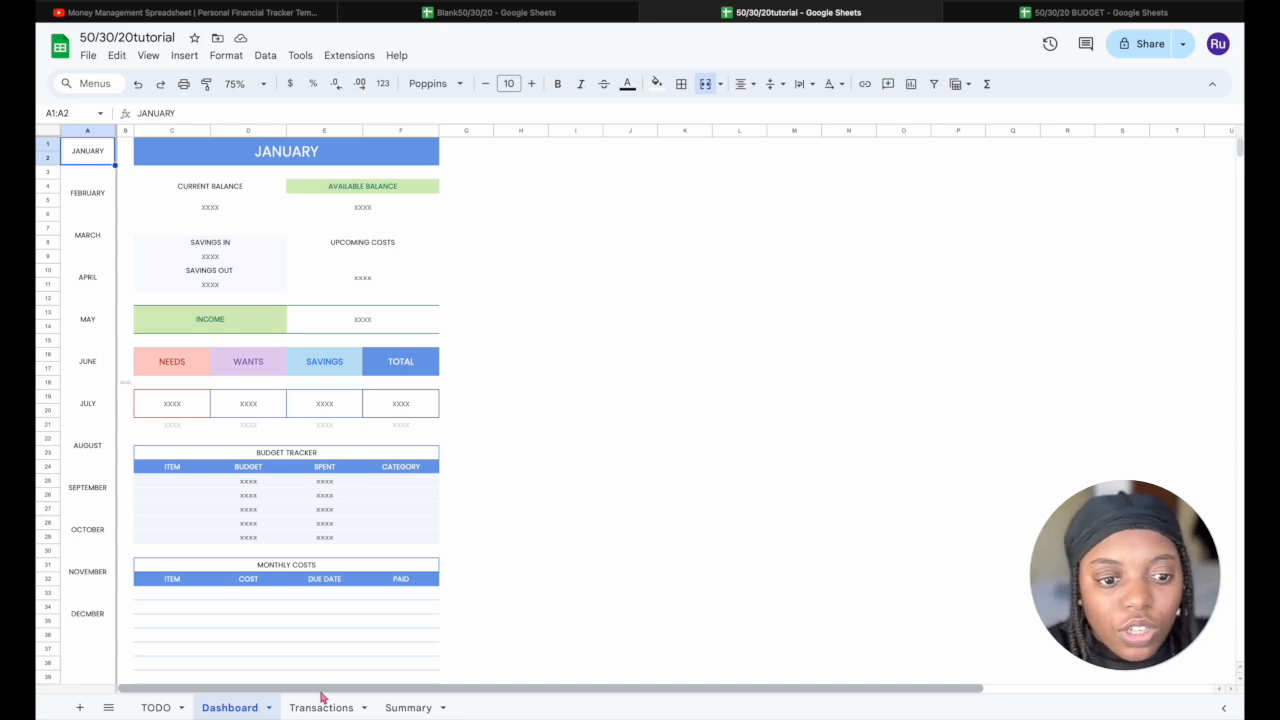
Go through the Summary sheet to Transactions and set the zoom there to 90%
{"action": "left_click", "coordinate": [408, 708]}
{"action": "left_click", "coordinate": [322, 707]}
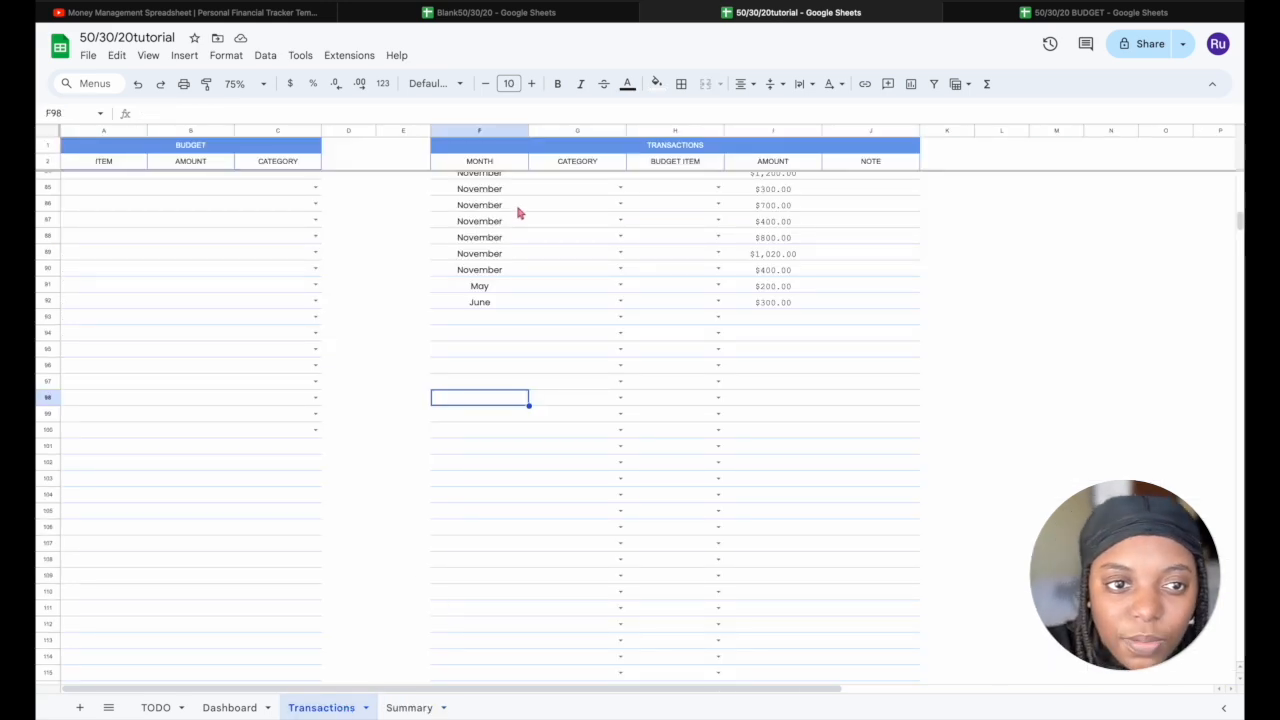
{"action": "left_click", "coordinate": [252, 84]}
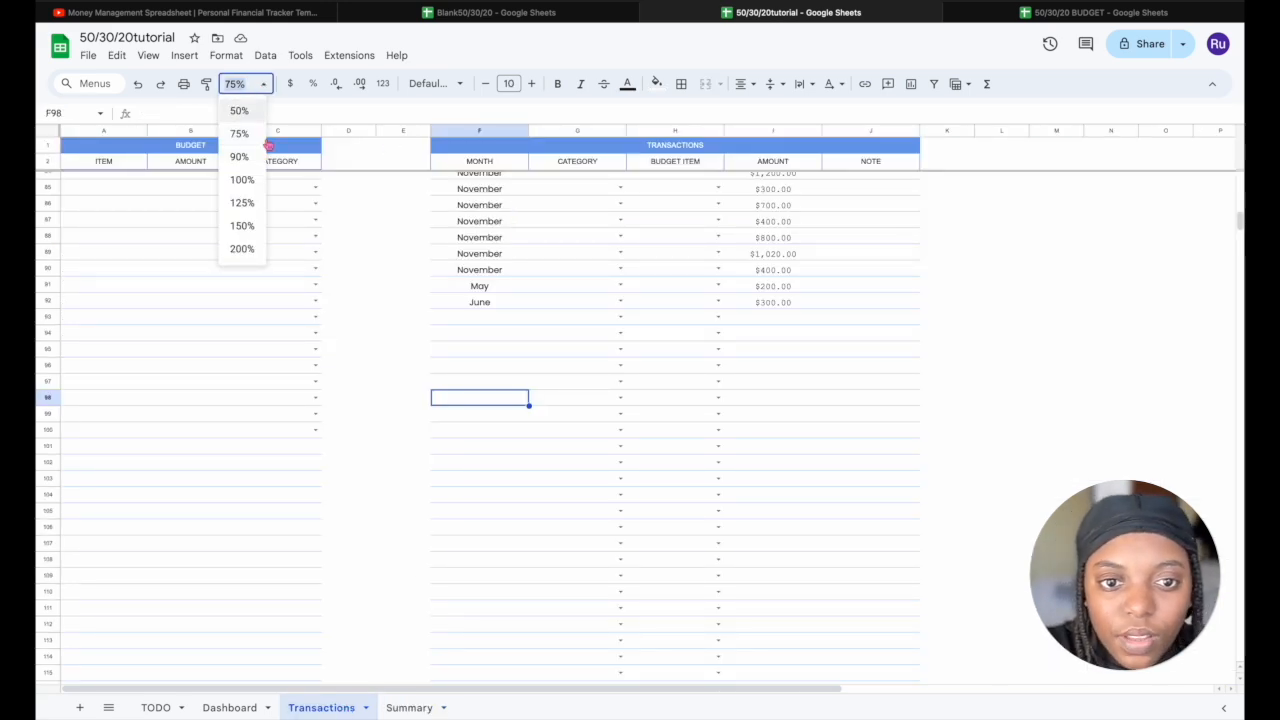
{"action": "left_click", "coordinate": [245, 159]}
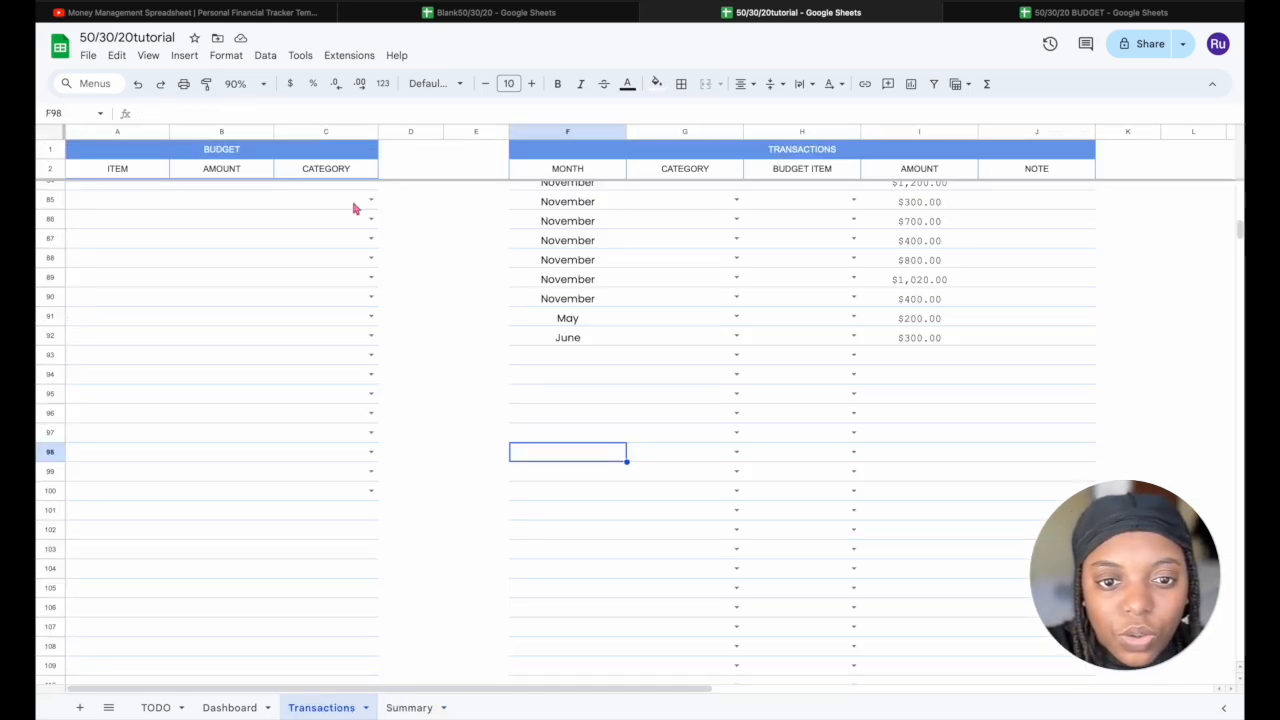
Enter 5/16/2024 in the transactions table's MONTH cell F93 using the date picker
{"action": "double_click", "coordinate": [573, 361]}
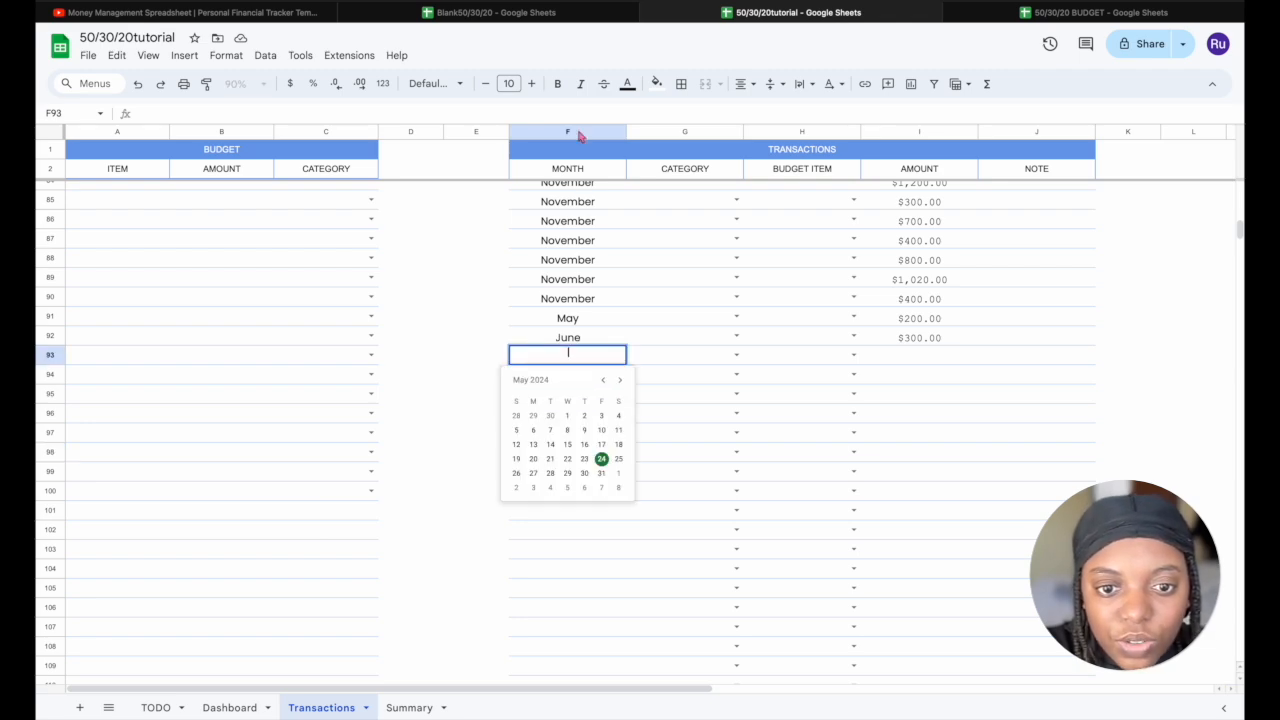
{"action": "left_click", "coordinate": [585, 446]}
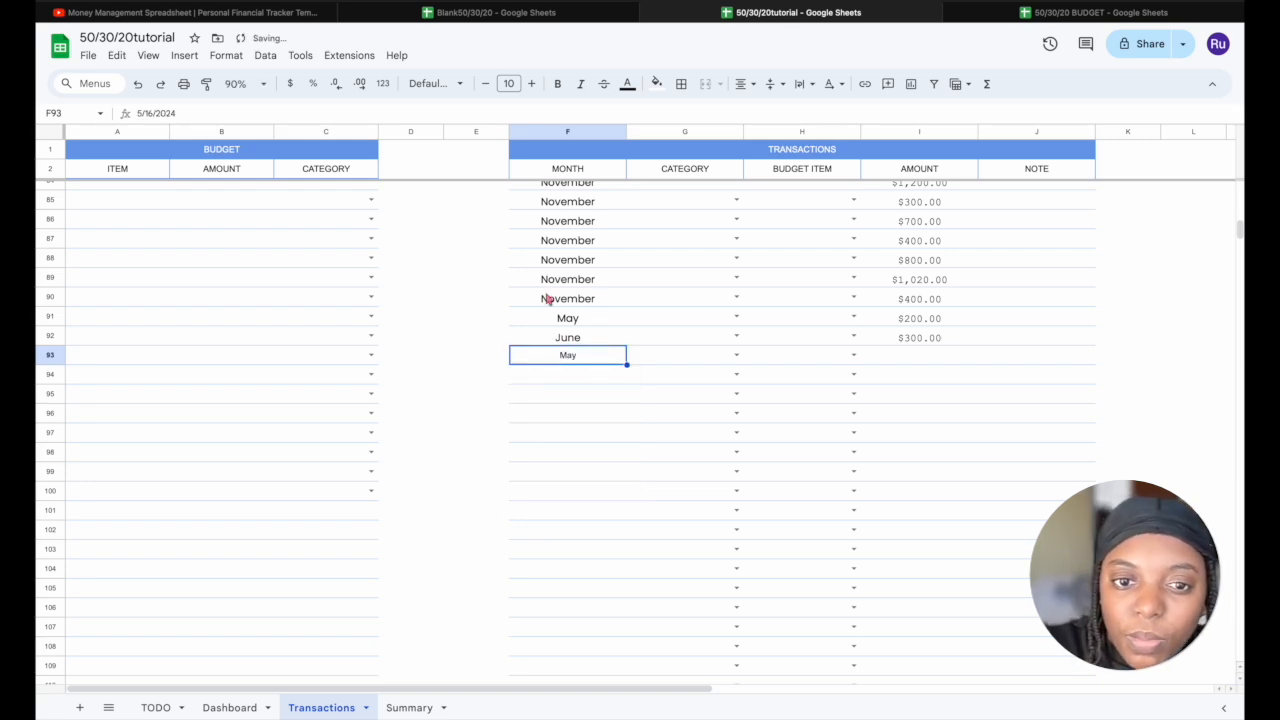
{"action": "left_click", "coordinate": [584, 382]}
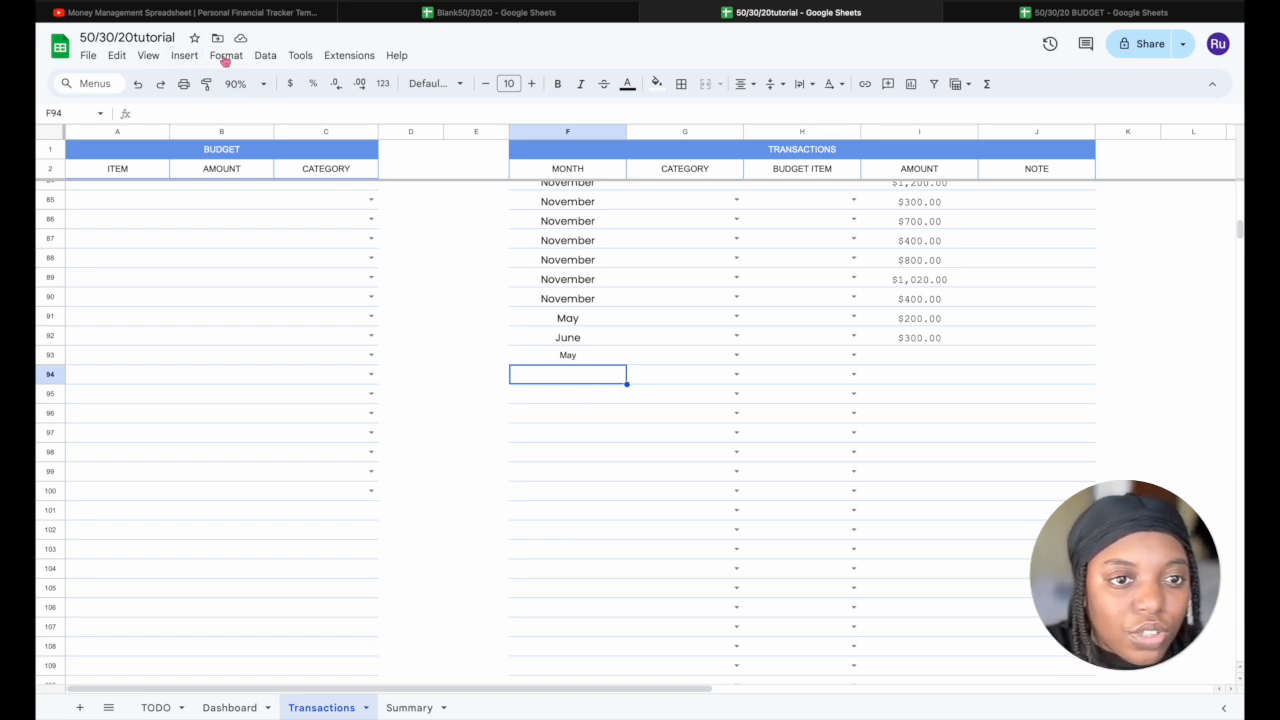
Add a data validation rule with the criteria Is valid date to F94, applying it to just this instance
{"action": "left_click", "coordinate": [264, 55]}
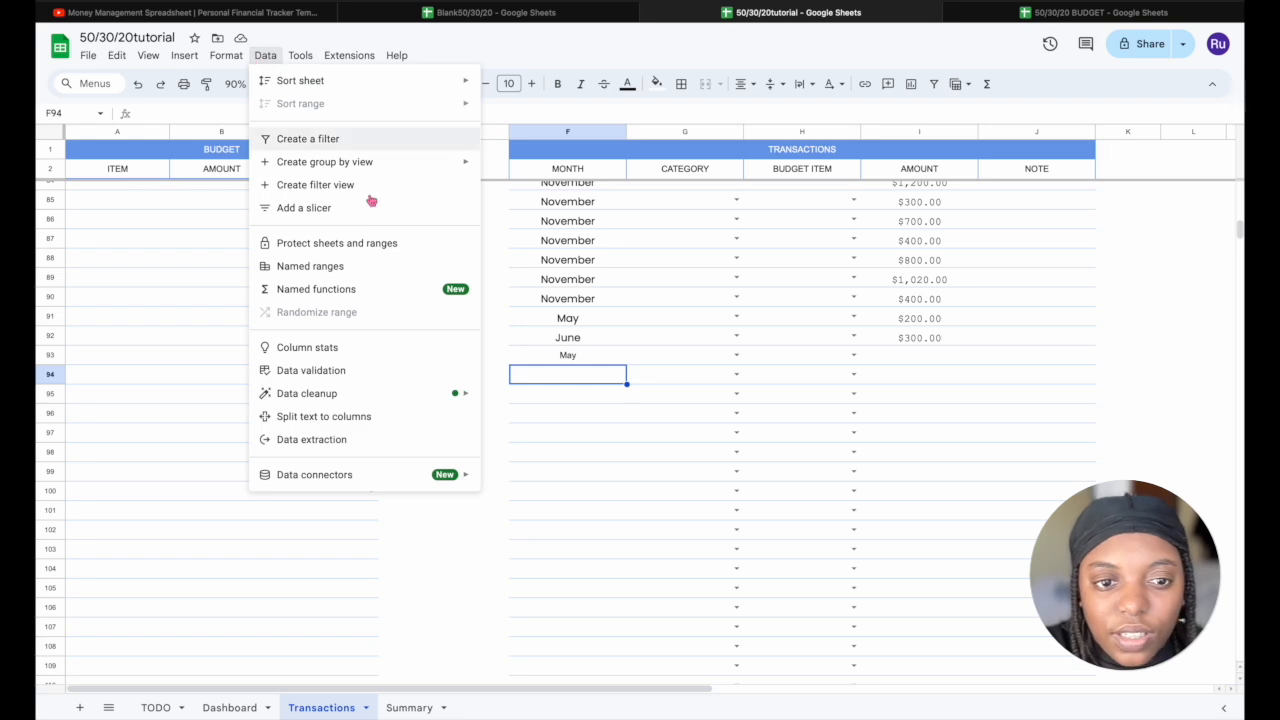
{"action": "left_click", "coordinate": [361, 371]}
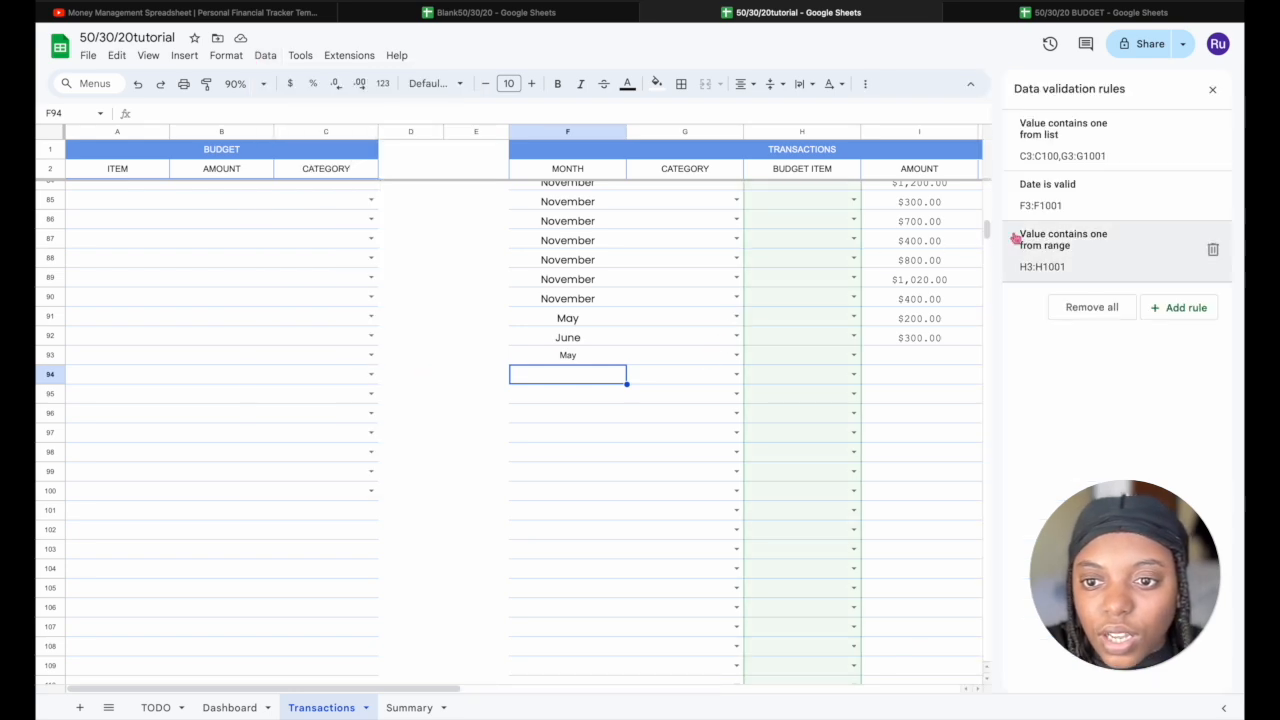
{"action": "left_click", "coordinate": [1181, 309]}
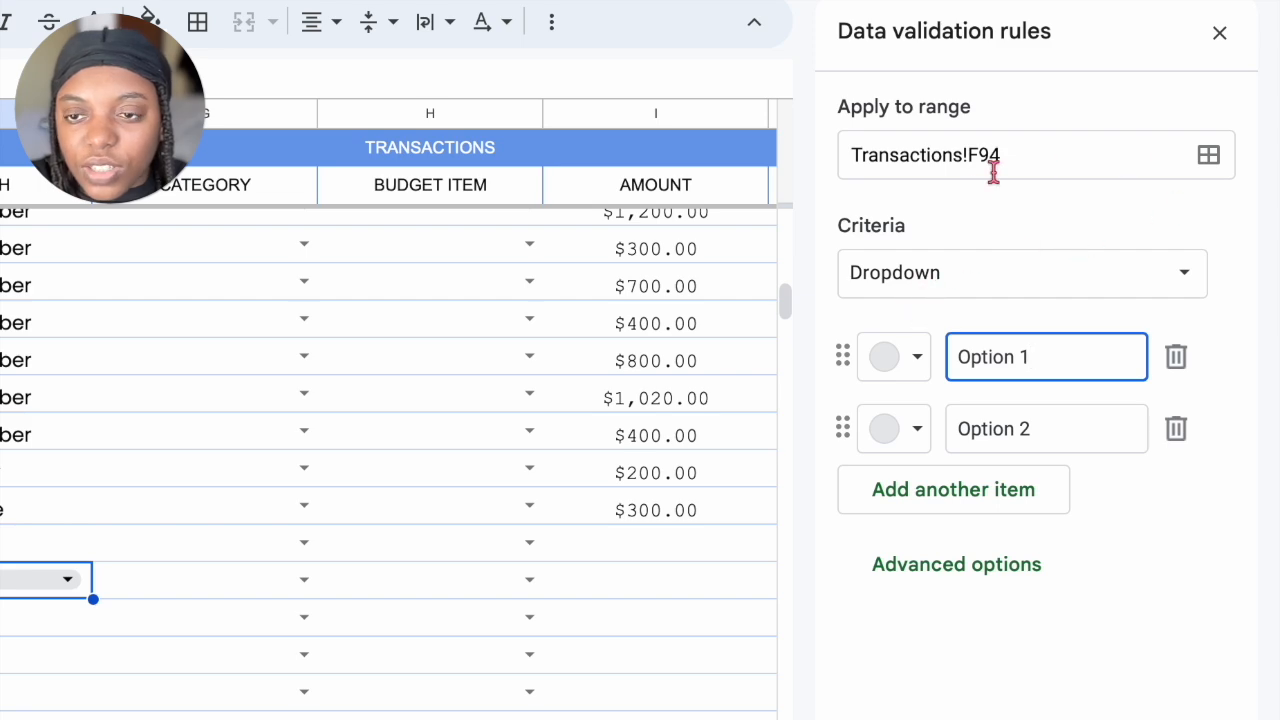
{"action": "left_click", "coordinate": [1108, 290]}
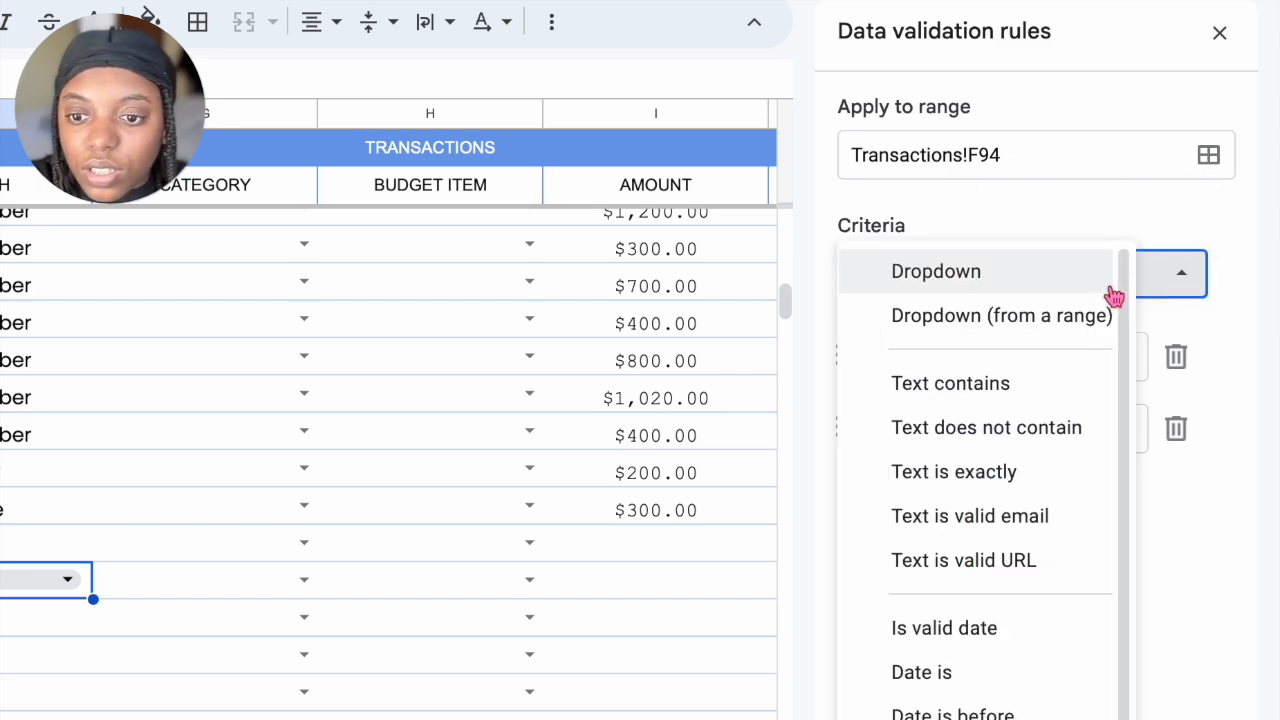
{"action": "left_click", "coordinate": [950, 630]}
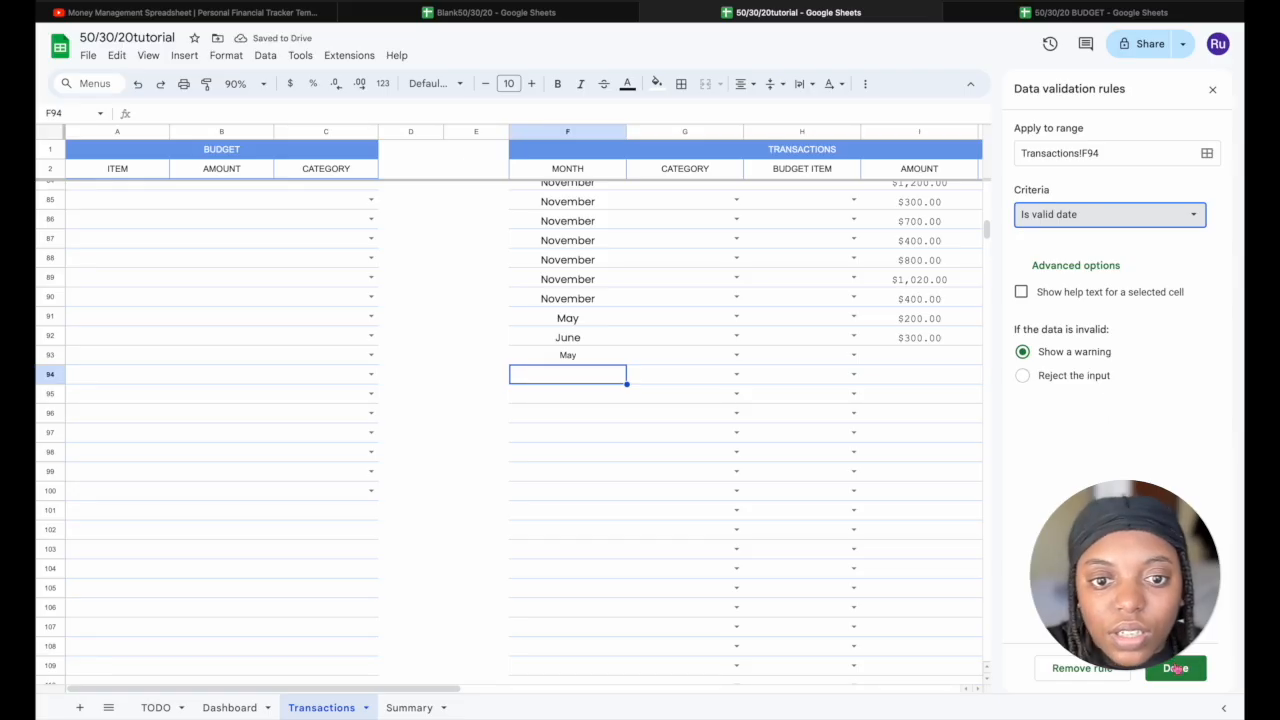
{"action": "left_click", "coordinate": [1175, 668]}
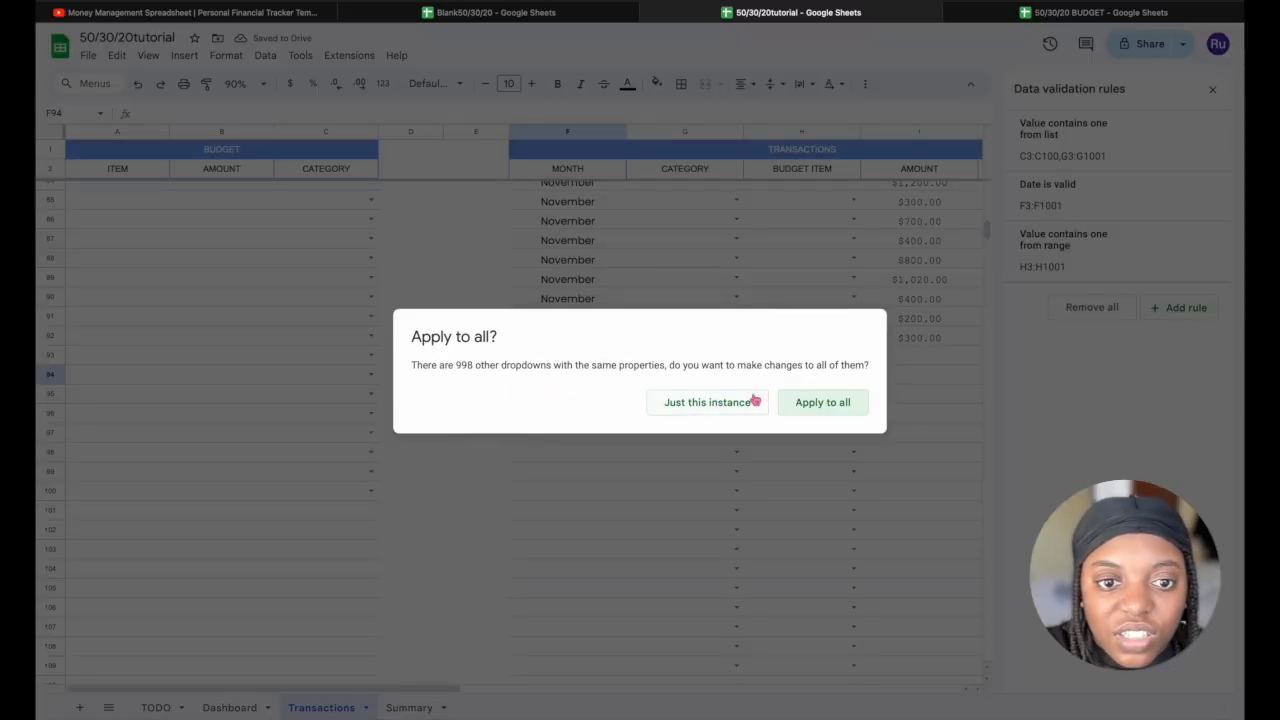
{"action": "left_click", "coordinate": [707, 402]}
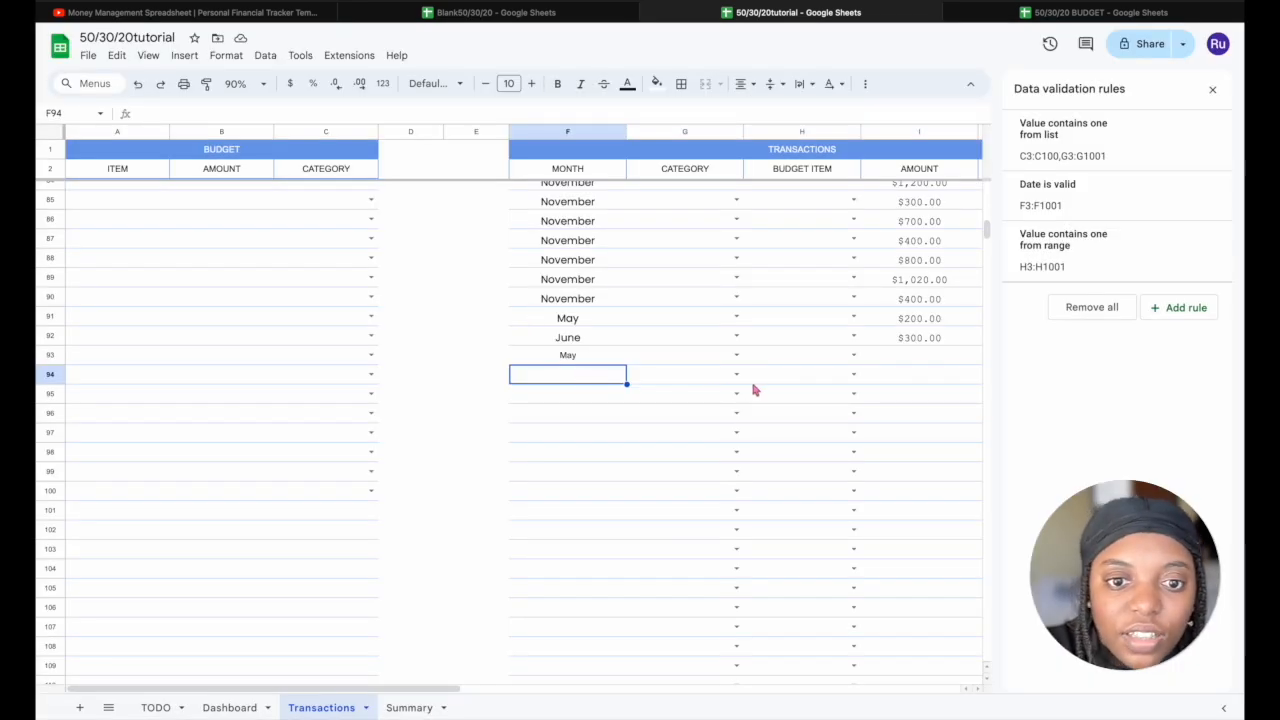
Check that the date picker opens in the MONTH column's empty cells F94 and F104
{"action": "double_click", "coordinate": [591, 375]}
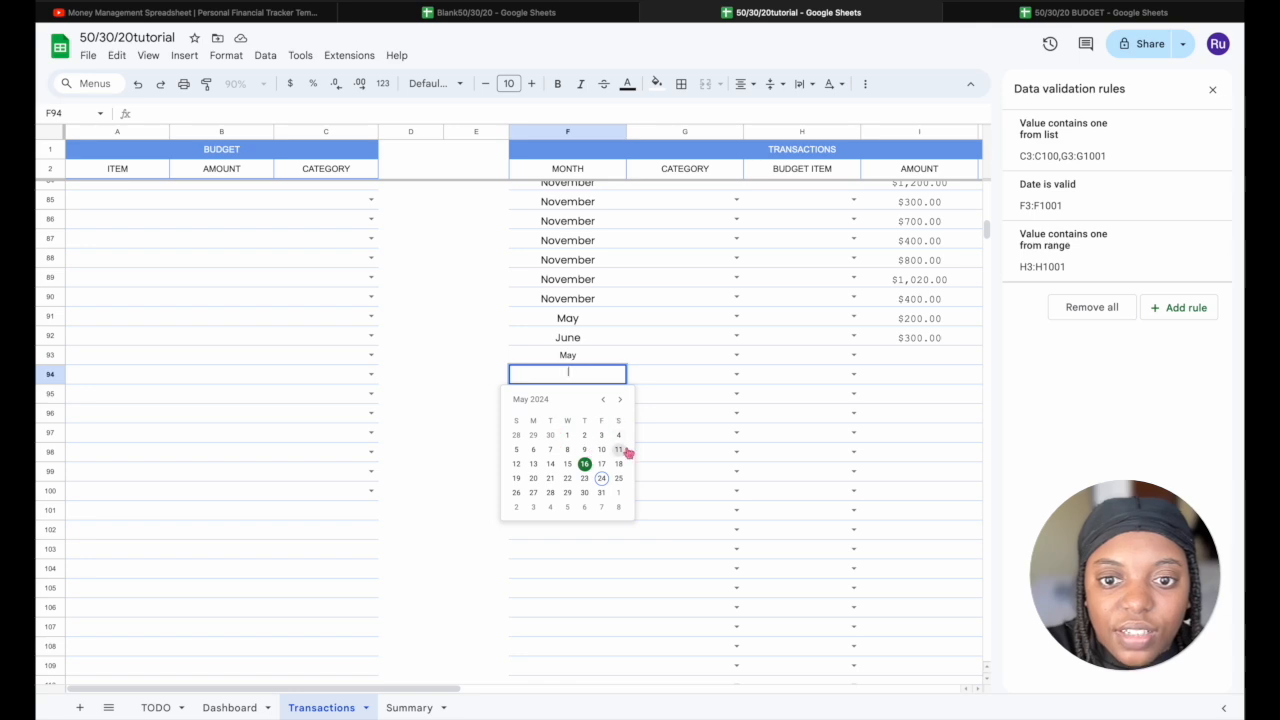
{"action": "left_click", "coordinate": [593, 553]}
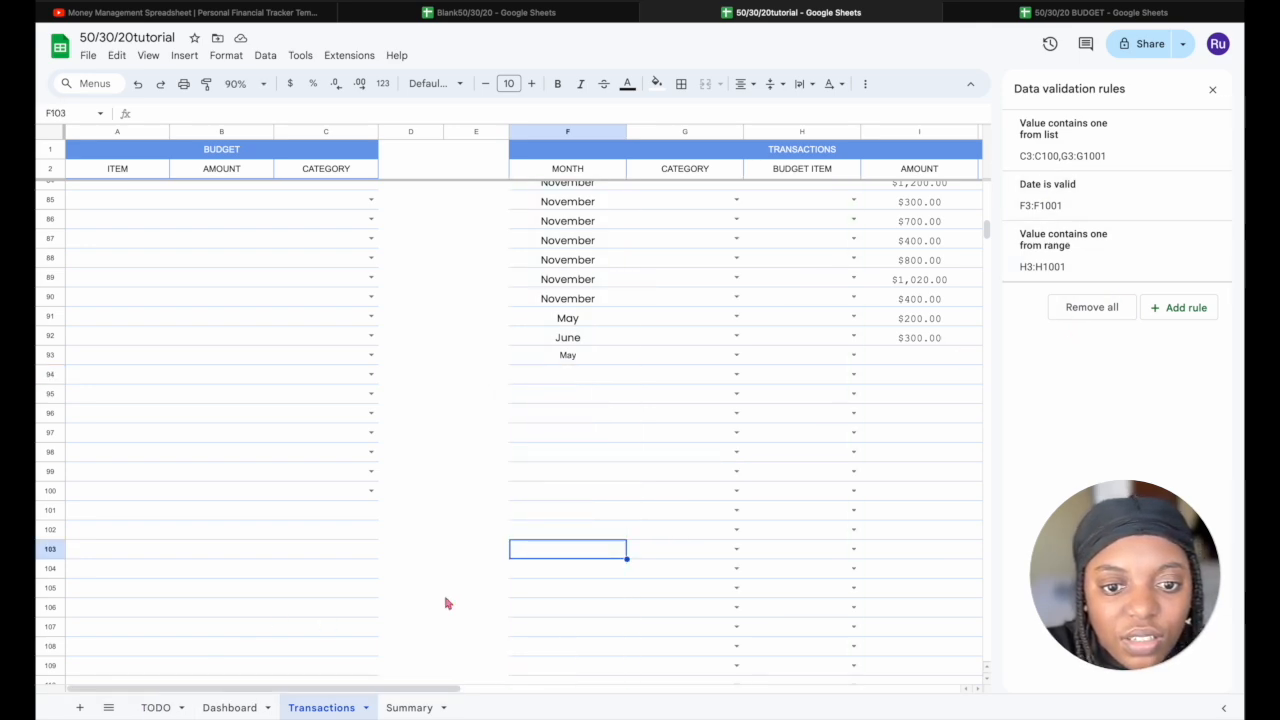
{"action": "double_click", "coordinate": [570, 568]}
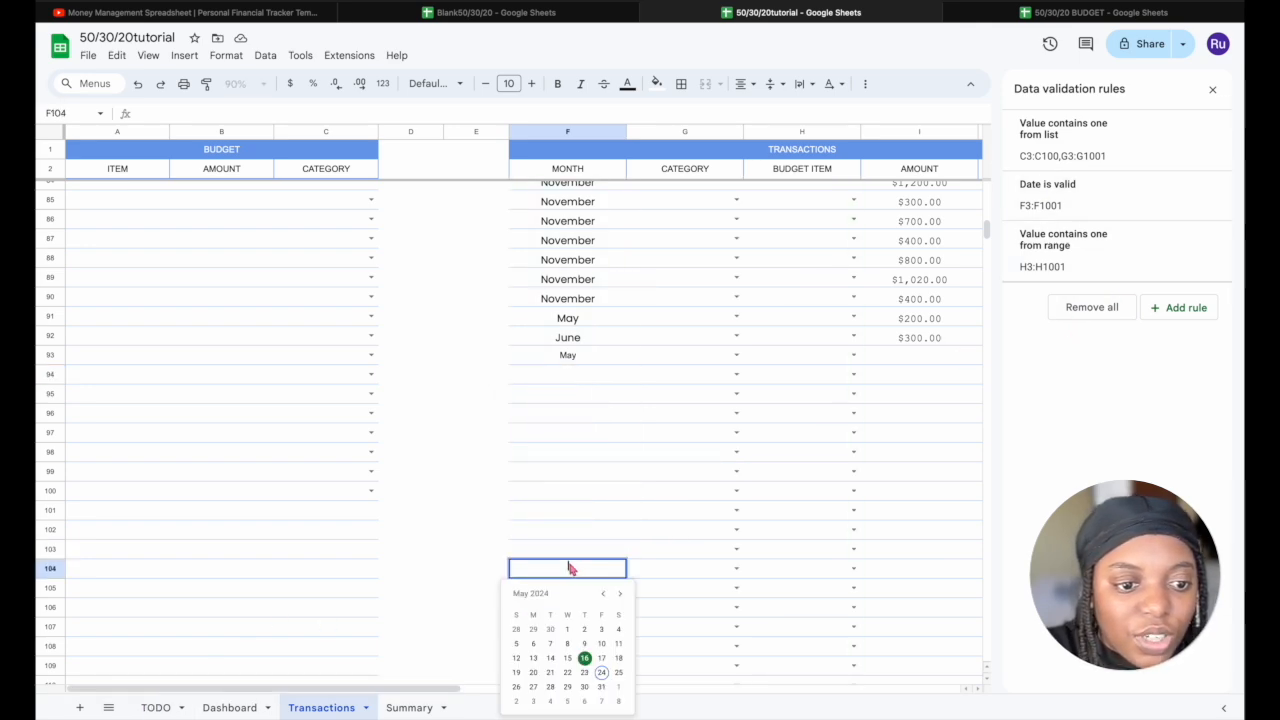
Mark the Valid Date Picker task as done on the TODO sheet, closing the validation rules
{"action": "left_click", "coordinate": [156, 707]}
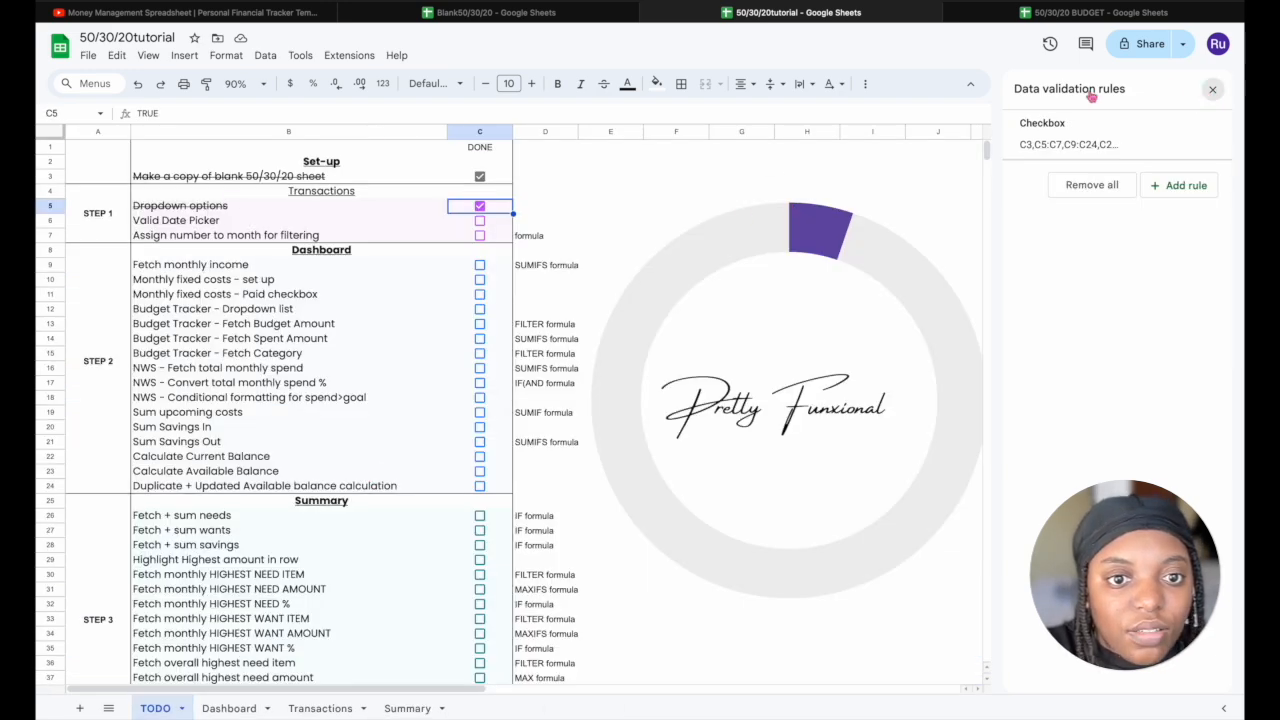
{"action": "left_click", "coordinate": [1212, 89]}
{"action": "left_click", "coordinate": [480, 222]}
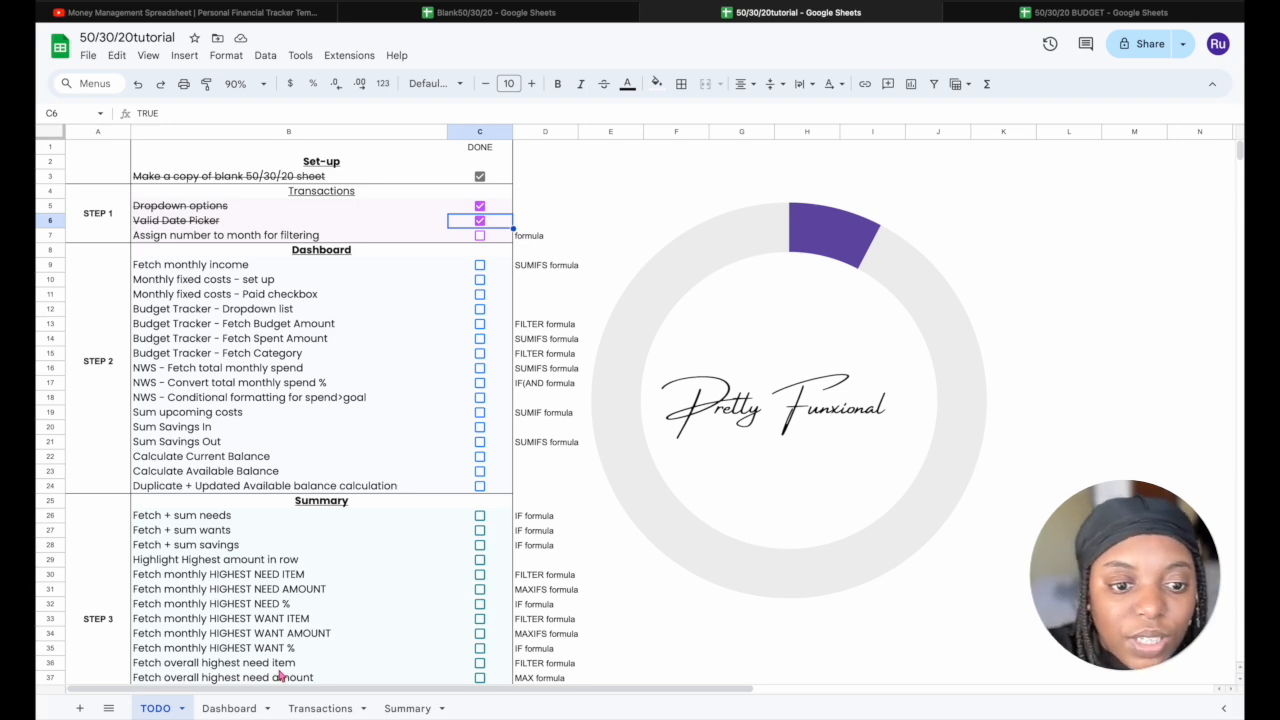
Enter the formula =MONTH(F3:F) in cell E3 of the Transactions sheet
{"action": "left_click", "coordinate": [346, 709]}
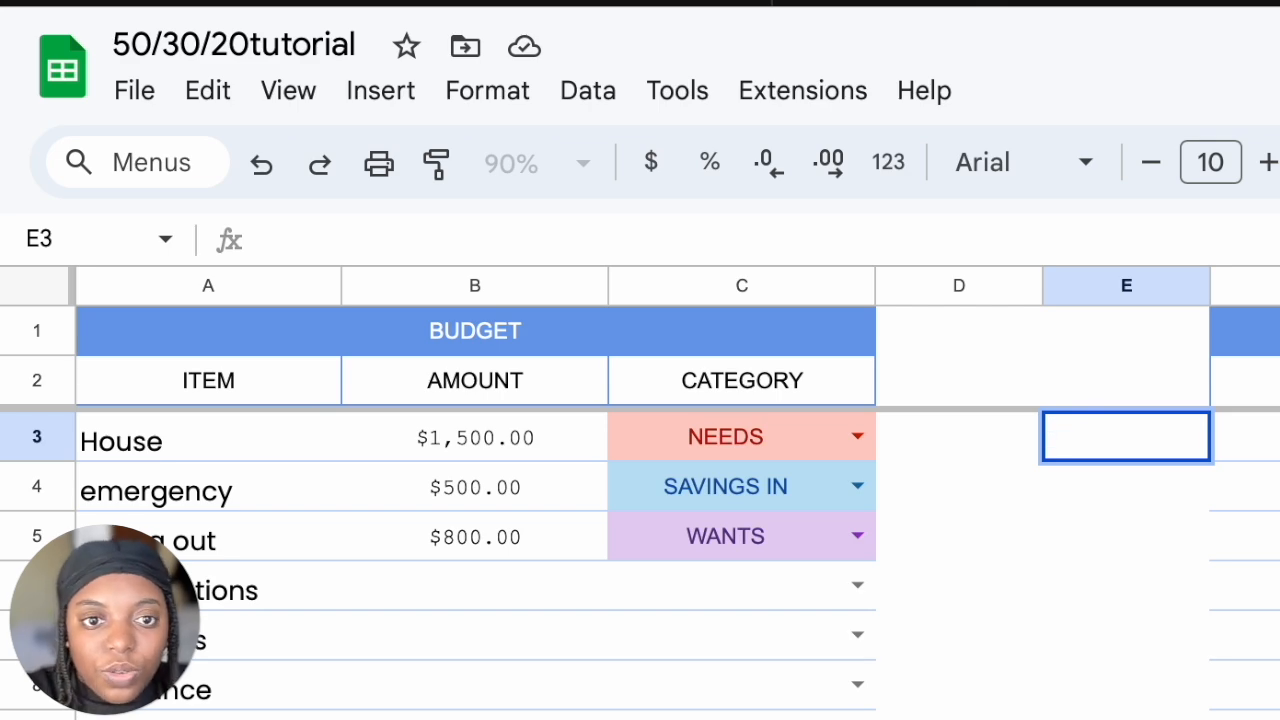
{"action": "type", "text": "="}
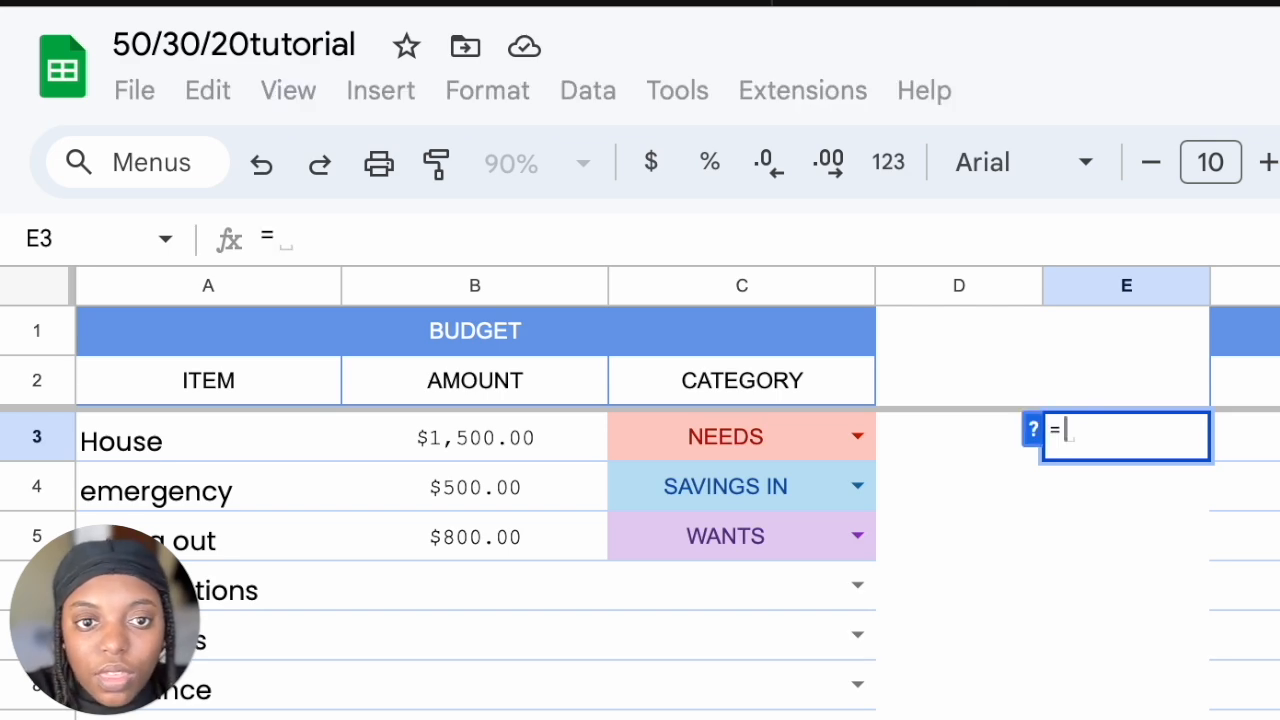
{"action": "type", "text": "MONTH("}
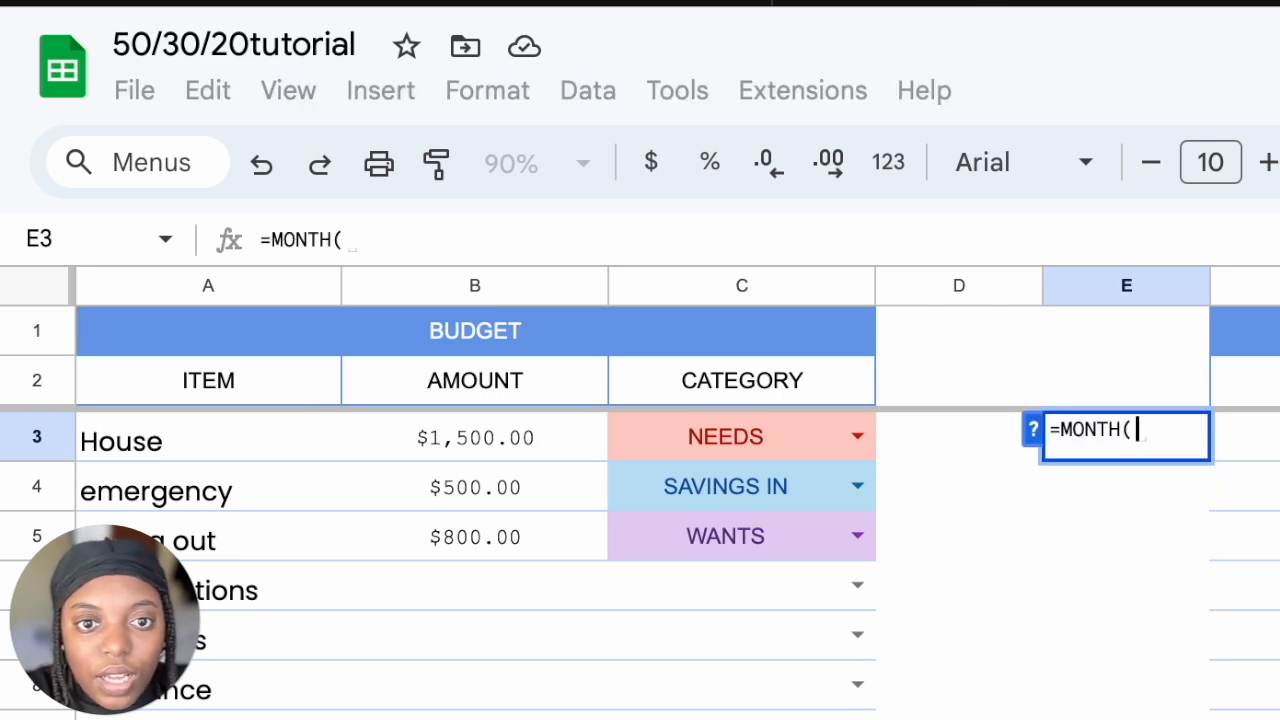
{"action": "left_click", "coordinate": [1245, 436]}
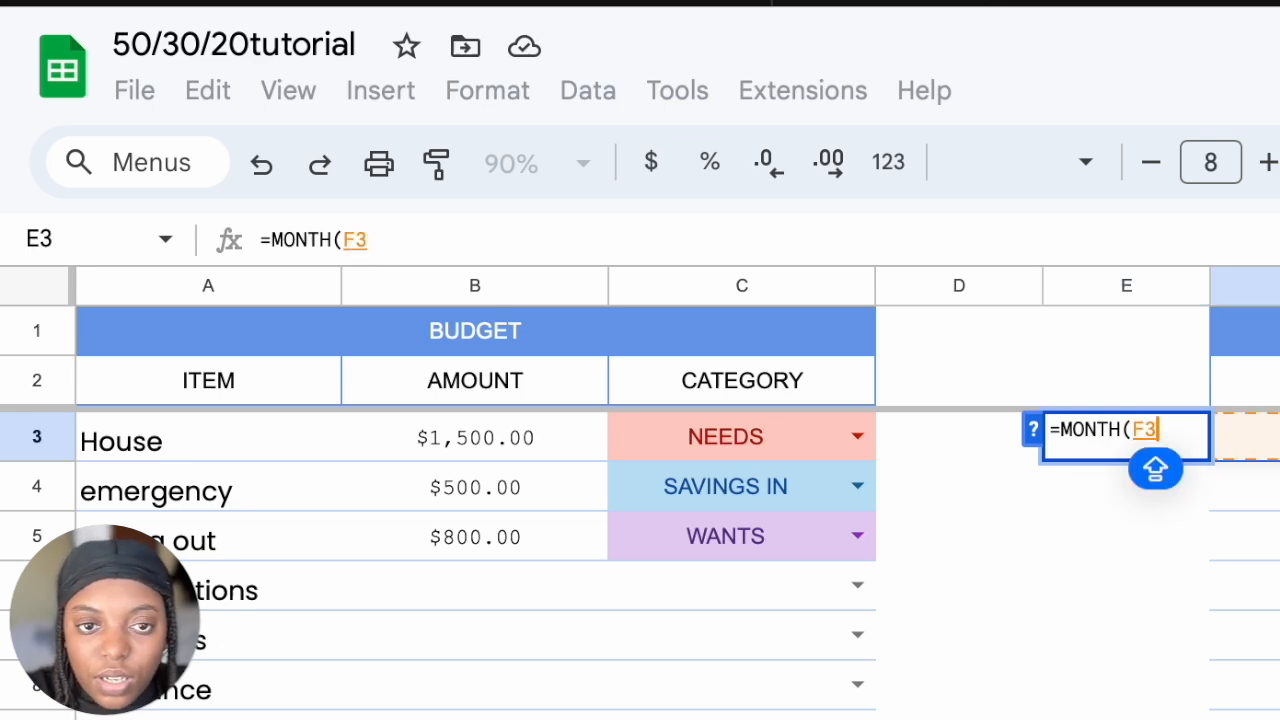
{"action": "type", "text": ":"}
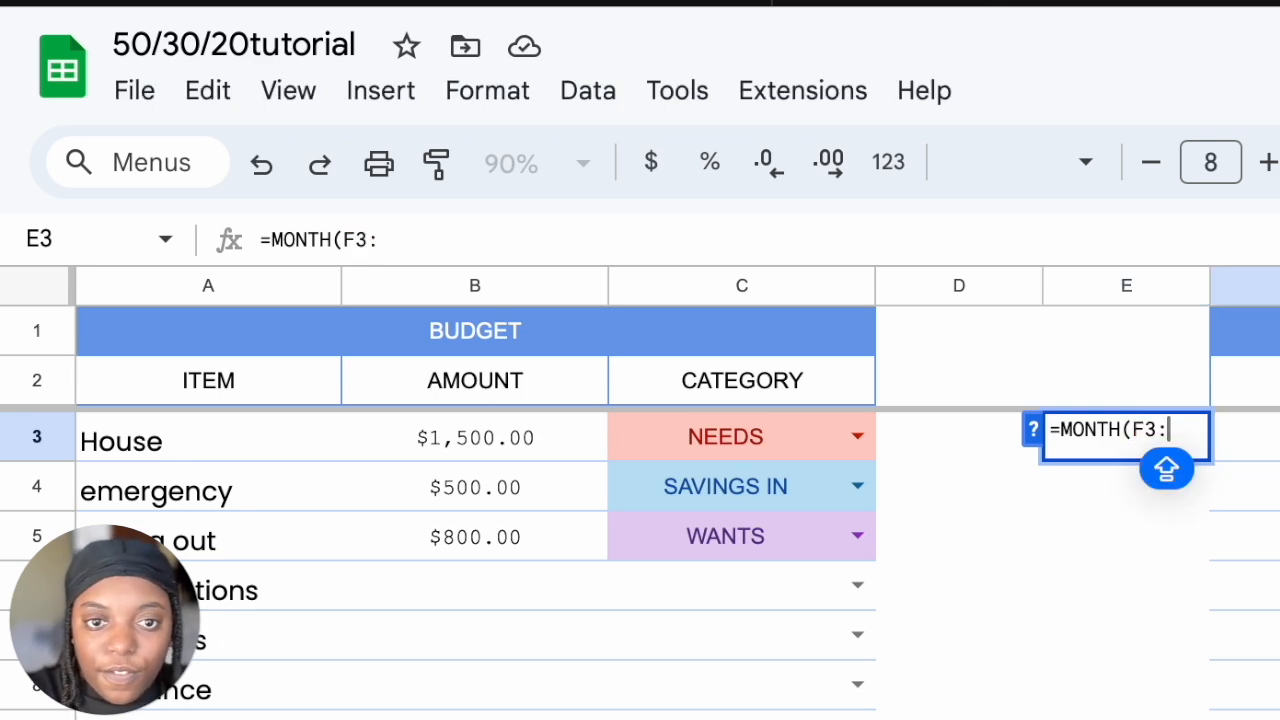
{"action": "type", "text": "F)"}
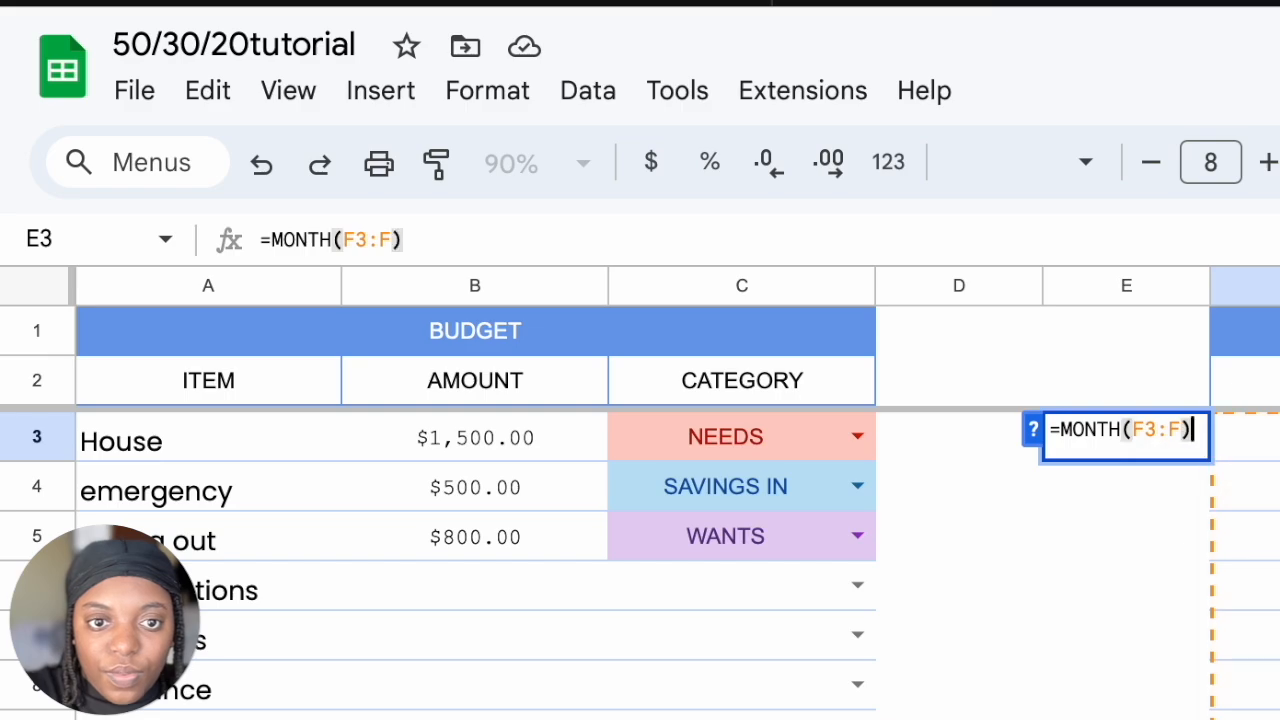
{"action": "key", "text": "Return"}
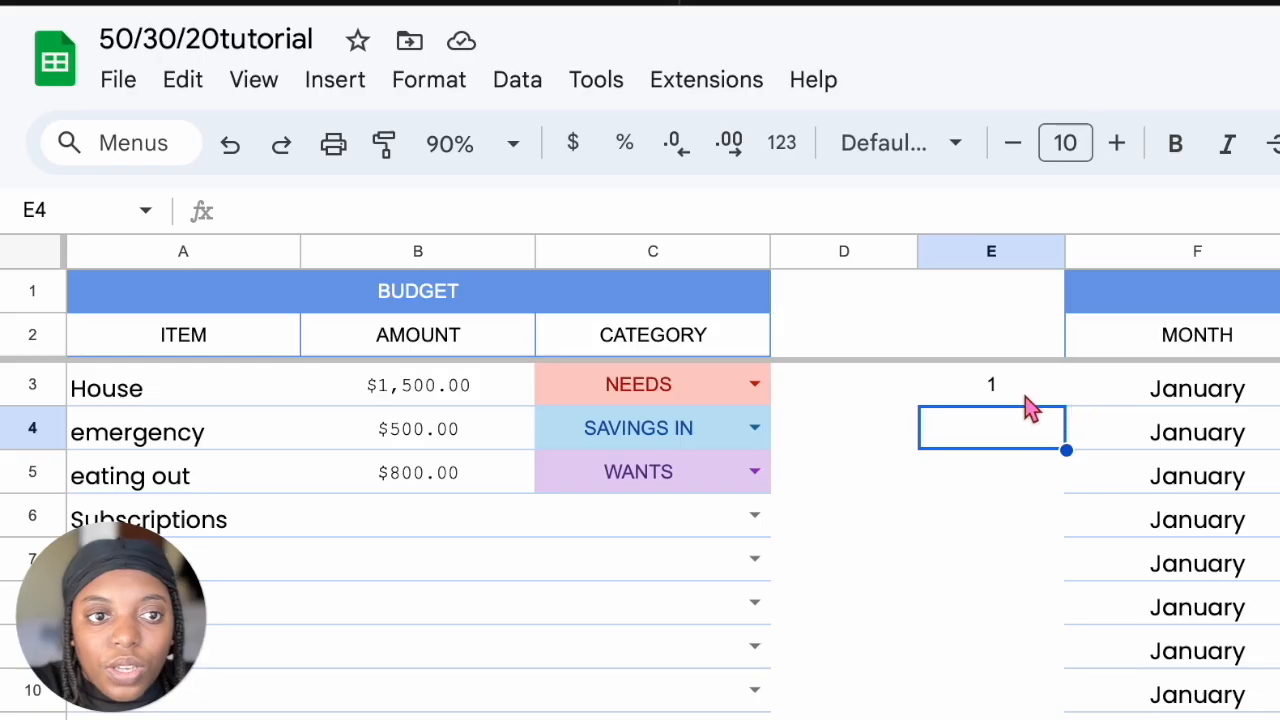
Wrap the MONTH formula in E3 in ARRAYFORMULA so it reads =ARRAYFORMULA(MONTH(F3:F))
{"action": "left_click", "coordinate": [1027, 400]}
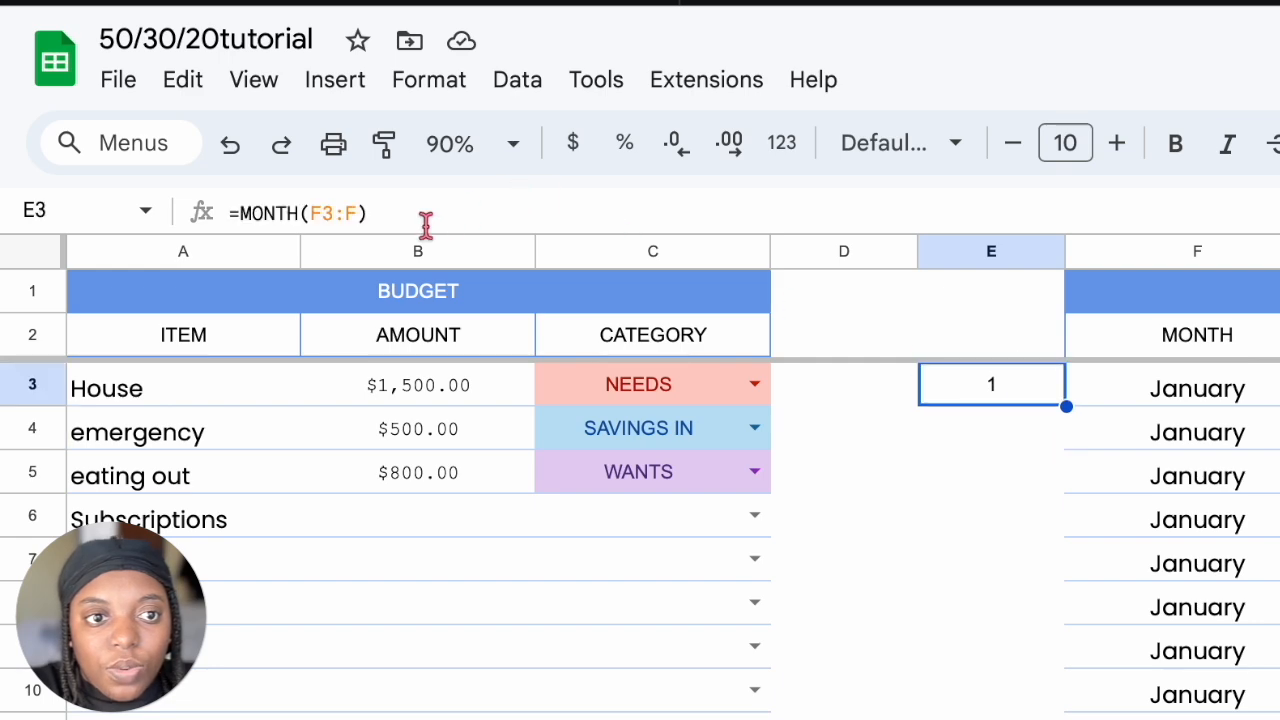
{"action": "left_click", "coordinate": [241, 216]}
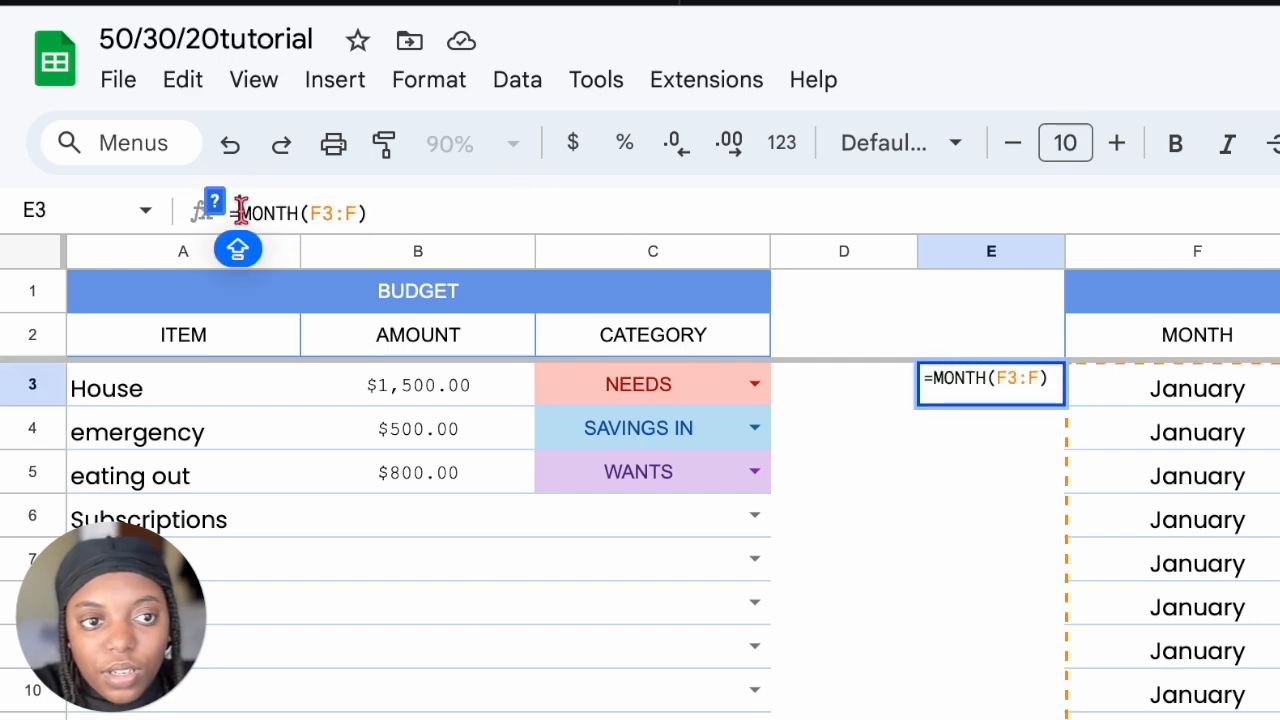
{"action": "type", "text": "ARRAY"}
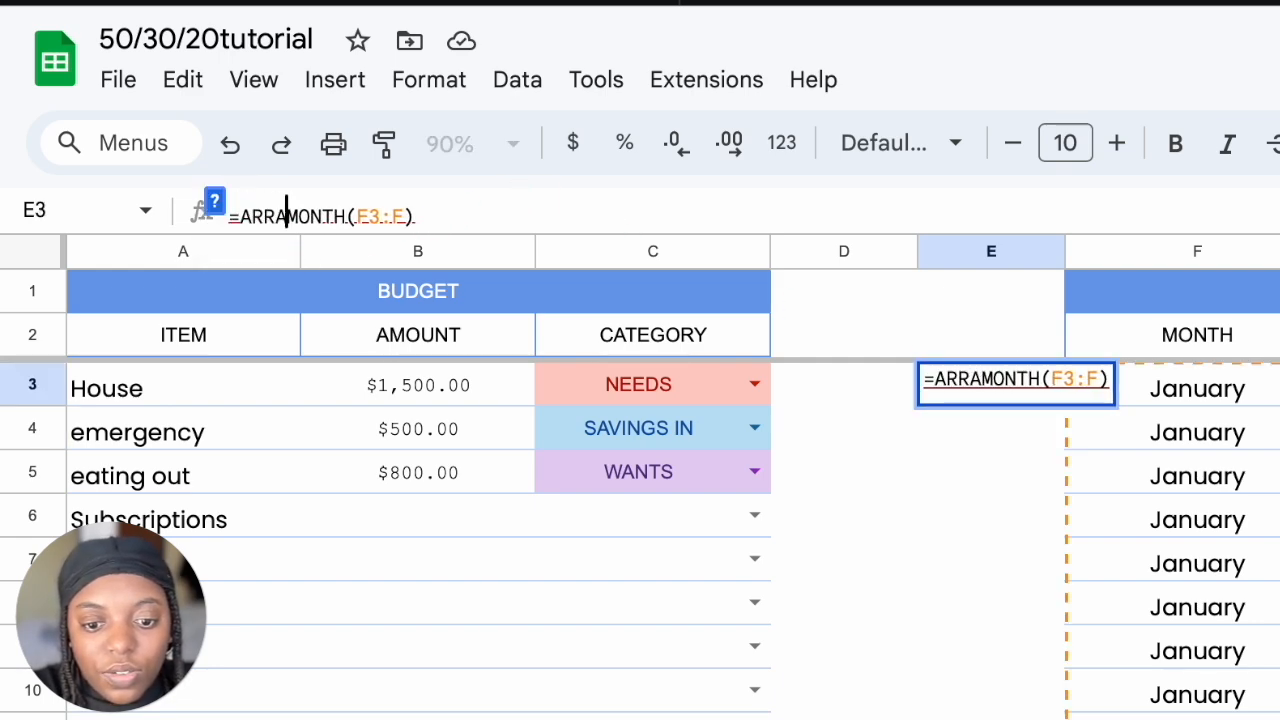
{"action": "type", "text": "FORM"}
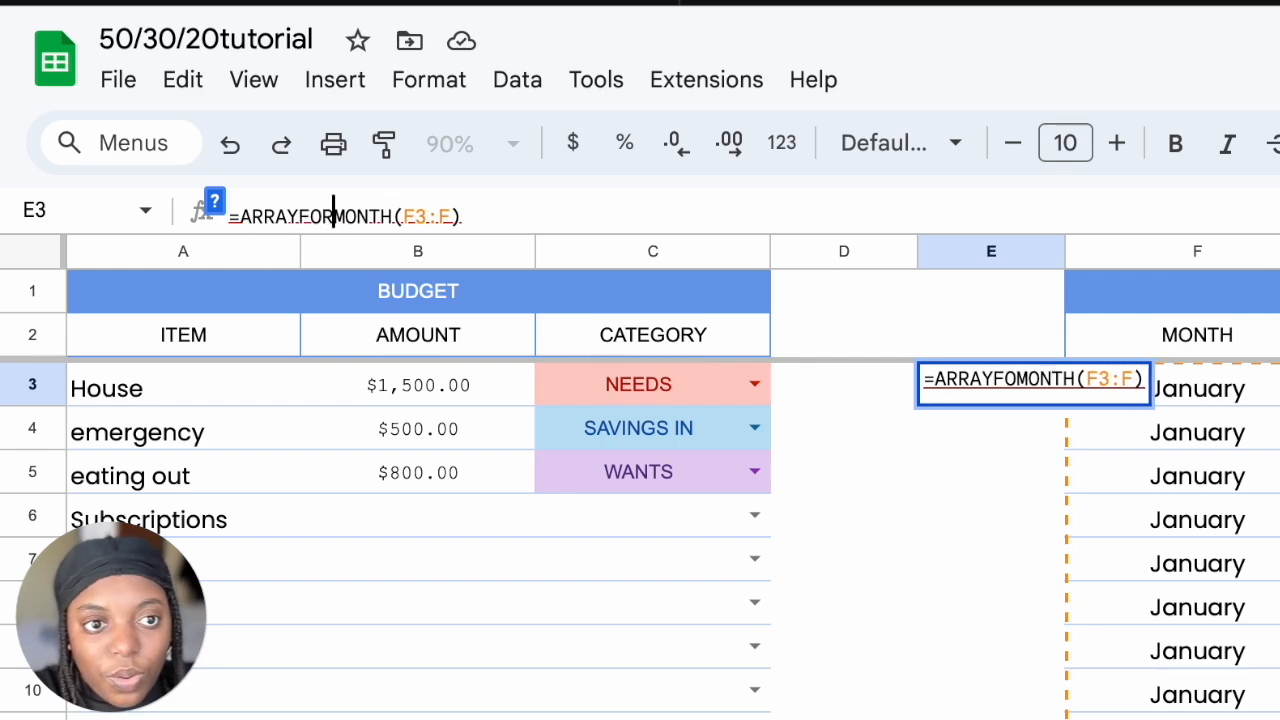
{"action": "type", "text": "ULA("}
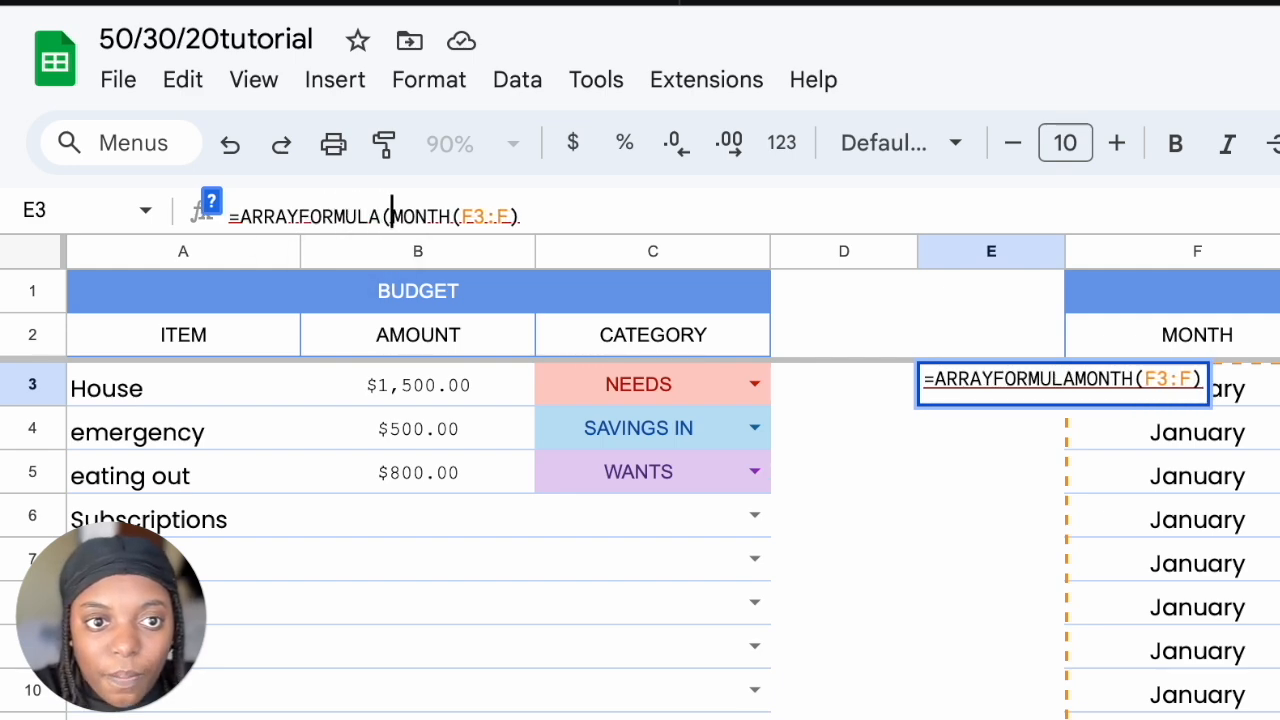
{"action": "left_click", "coordinate": [576, 208]}
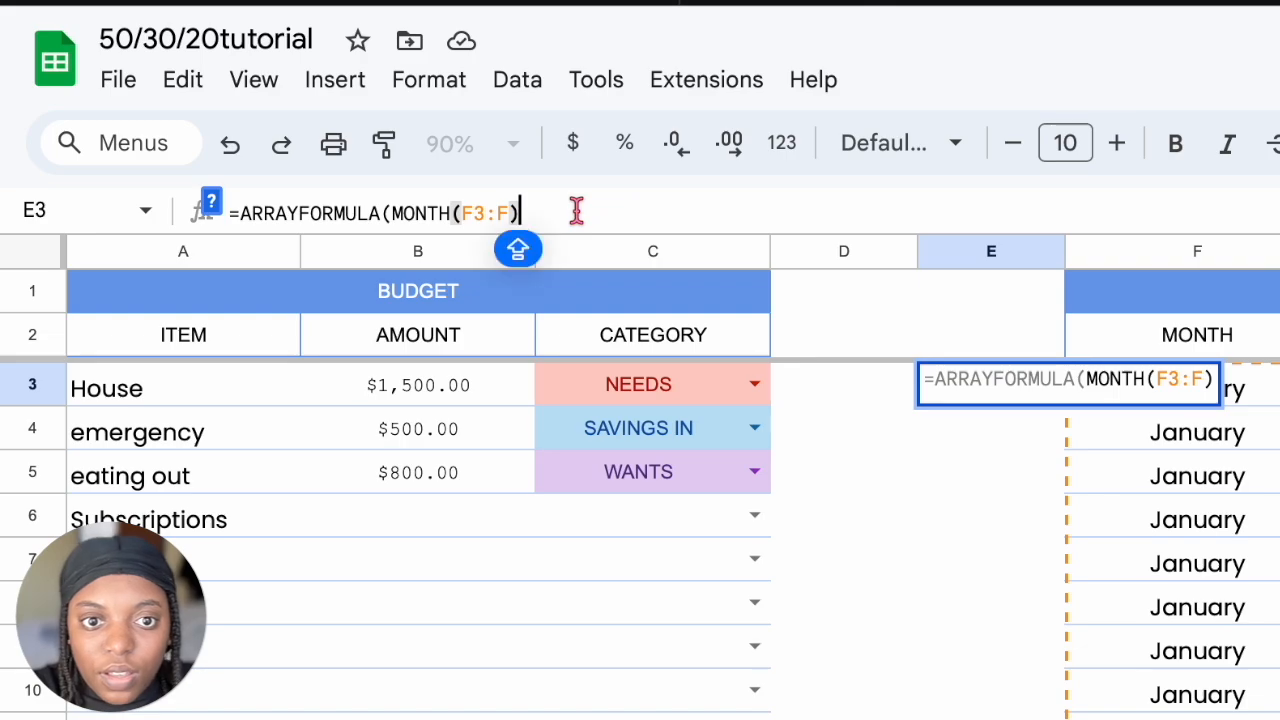
{"action": "key", "text": "Return"}
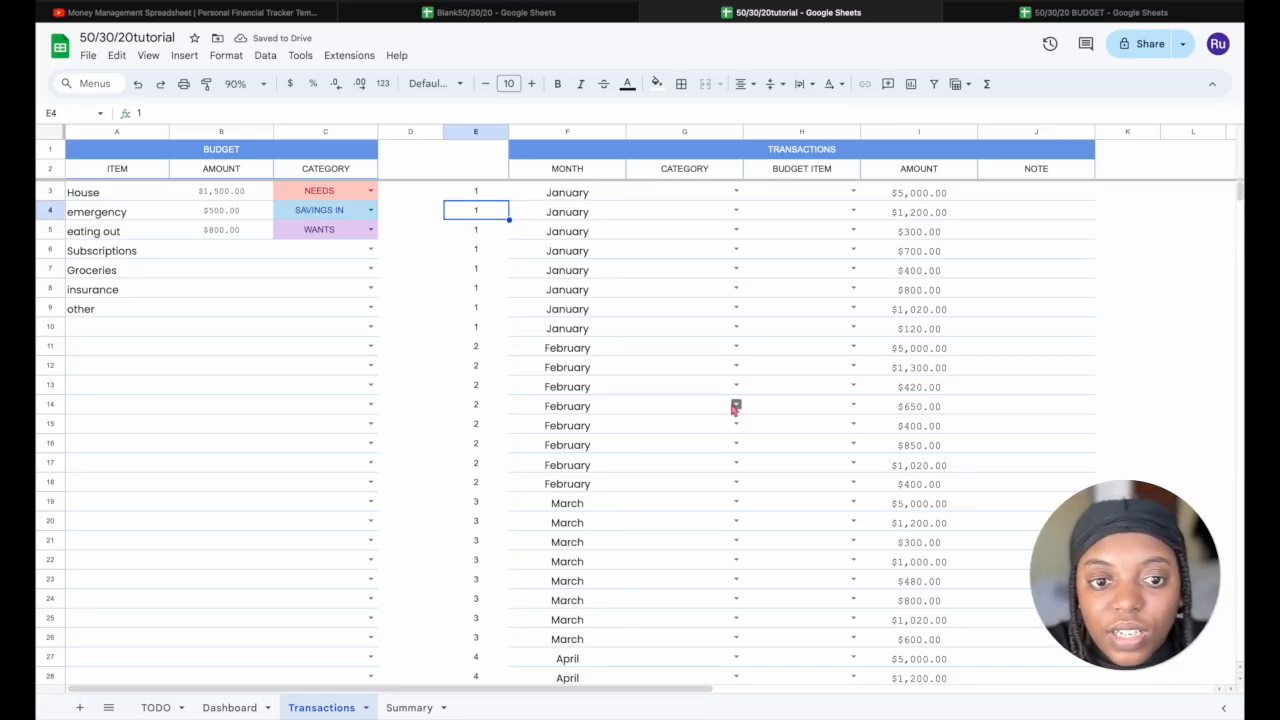
Check the month numbers down column E against the MONTH column, including the rows with no date
{"action": "scroll", "coordinate": [735, 407], "scroll_direction": "down", "scroll_amount": 20}
{"action": "scroll", "coordinate": [733, 410], "scroll_direction": "up", "scroll_amount": 20}
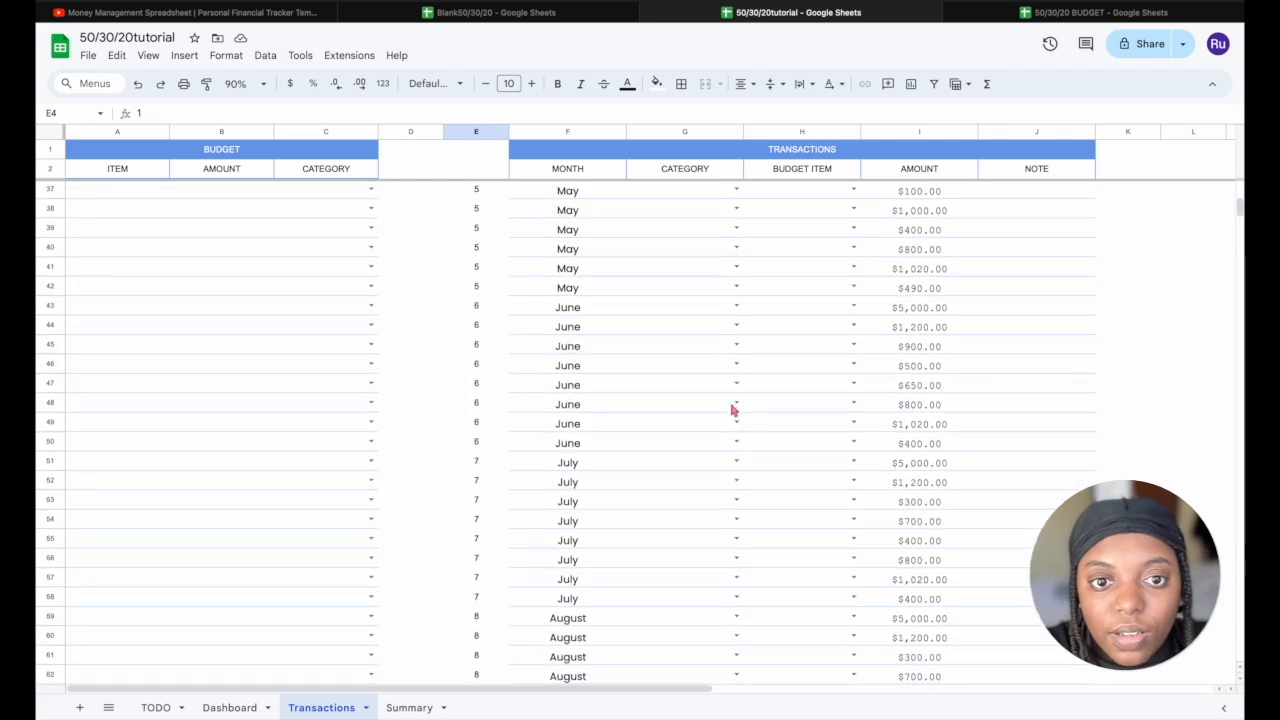
{"action": "scroll", "coordinate": [731, 408], "scroll_direction": "down", "scroll_amount": 15}
{"action": "scroll", "coordinate": [731, 408], "scroll_direction": "up", "scroll_amount": 8}
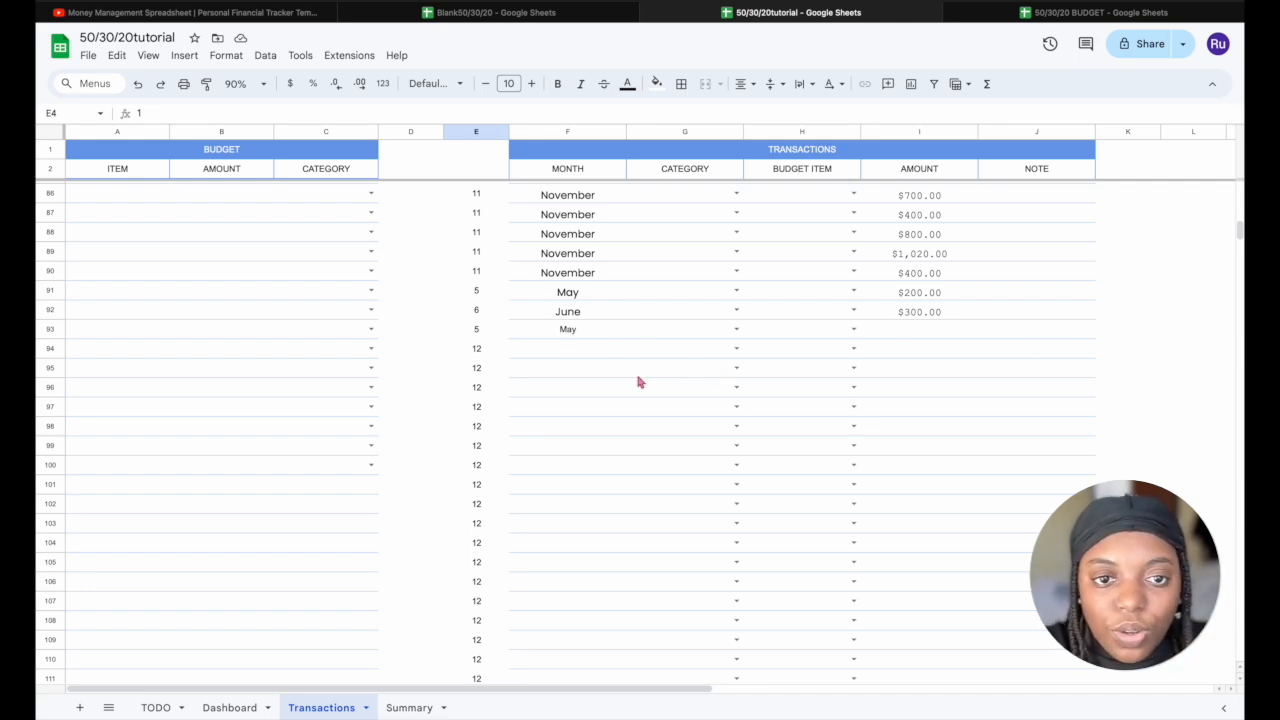
{"action": "scroll", "coordinate": [640, 382], "scroll_direction": "up", "scroll_amount": 20}
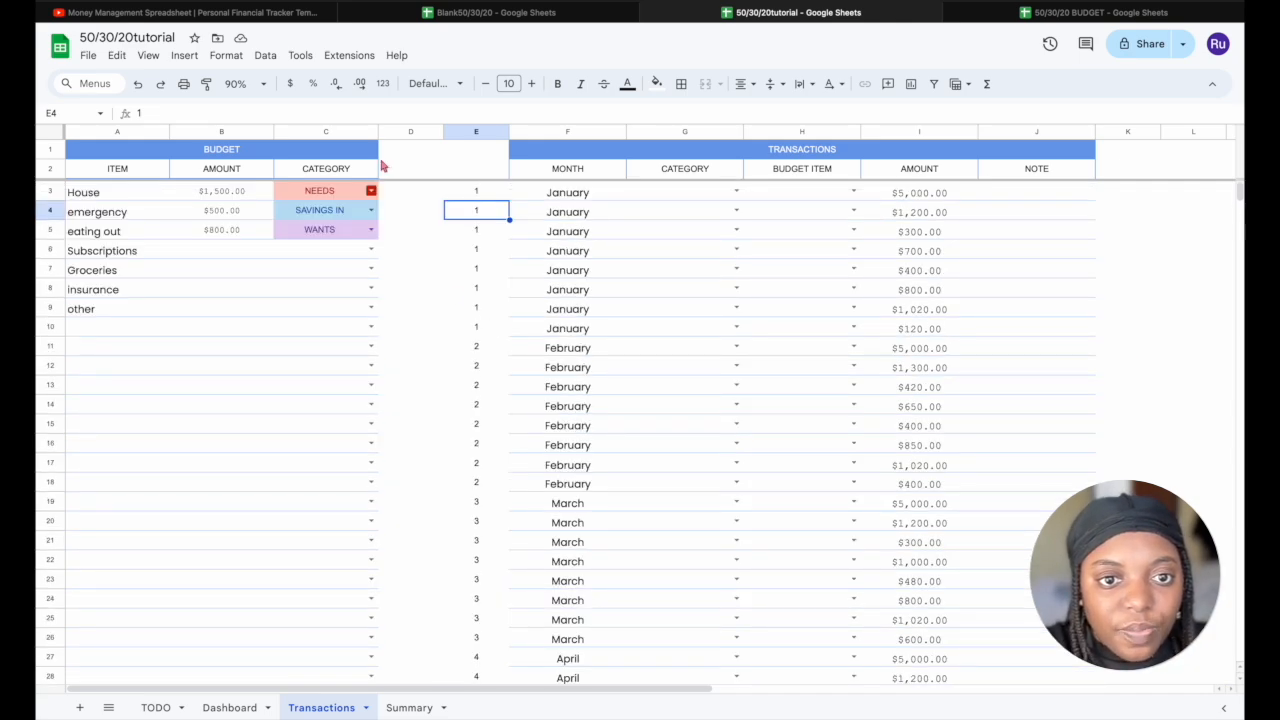
Insert an IF inside E3's ARRAYFORMULA with the condition F3:F<>"" and MONTH(F3:F) as its value if true
{"action": "left_click", "coordinate": [487, 200]}
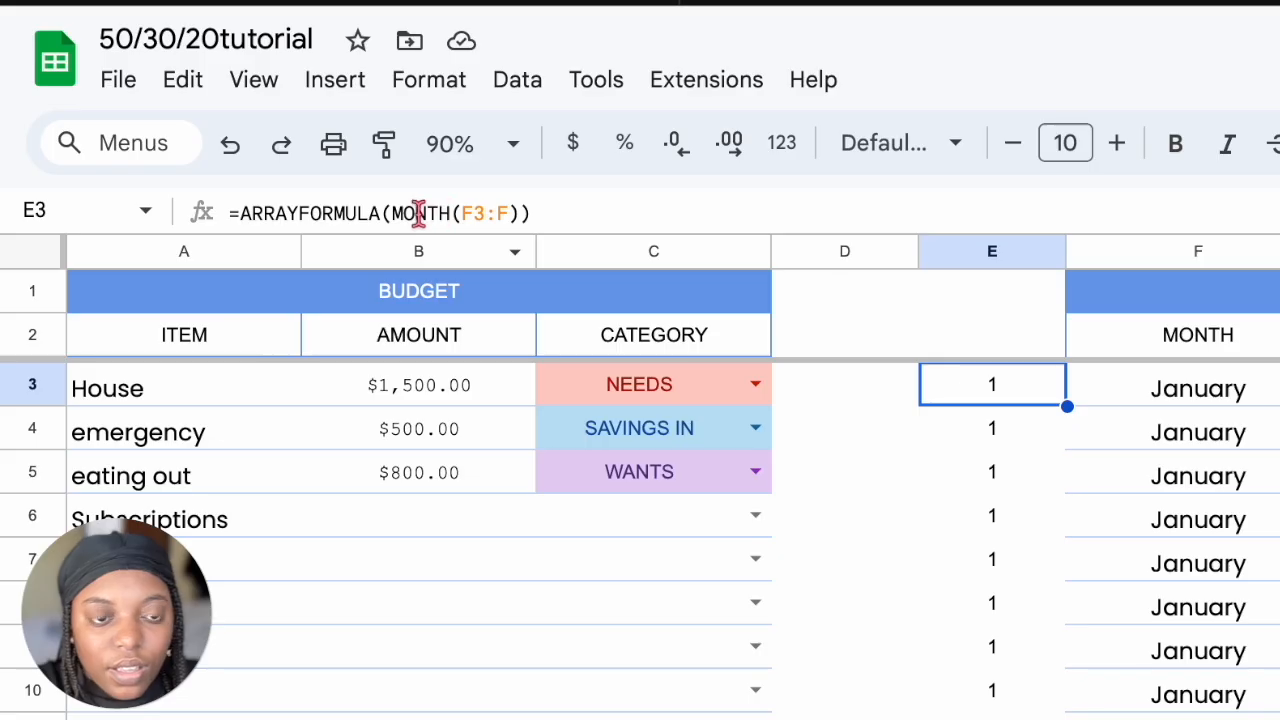
{"action": "left_click", "coordinate": [209, 114]}
{"action": "key", "text": "Caps_Lock"}
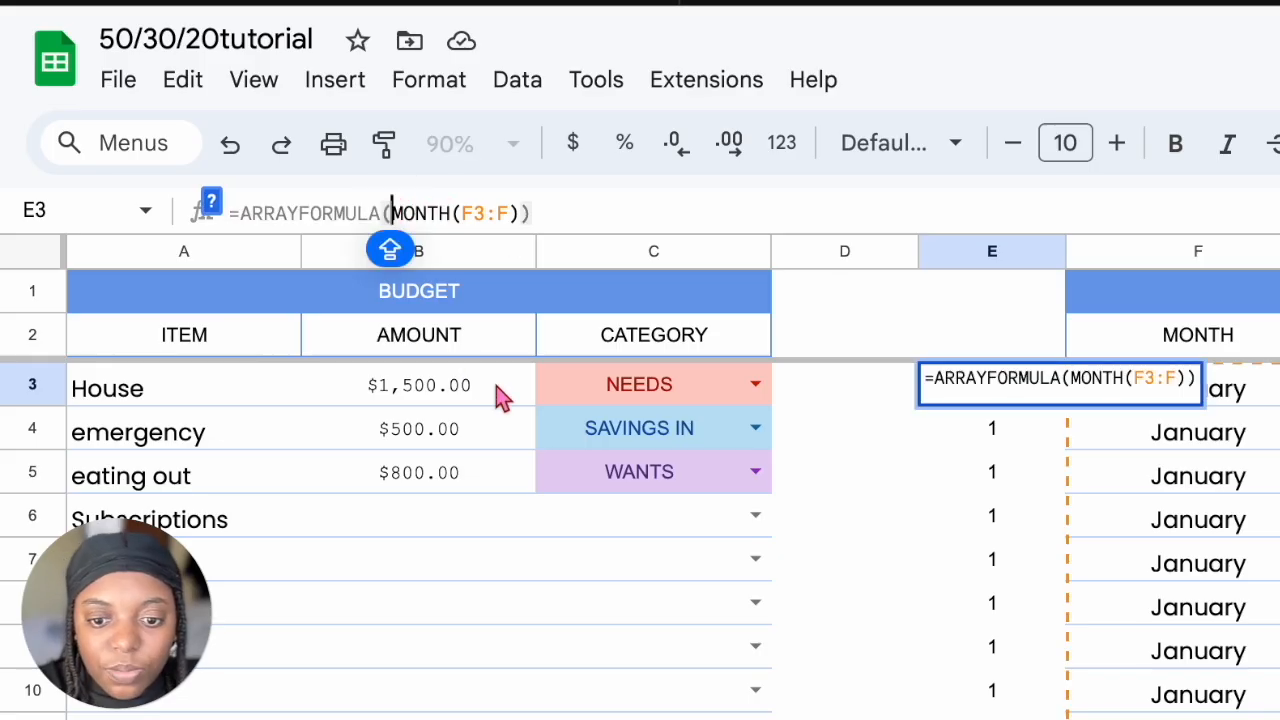
{"action": "type", "text": "IF"}
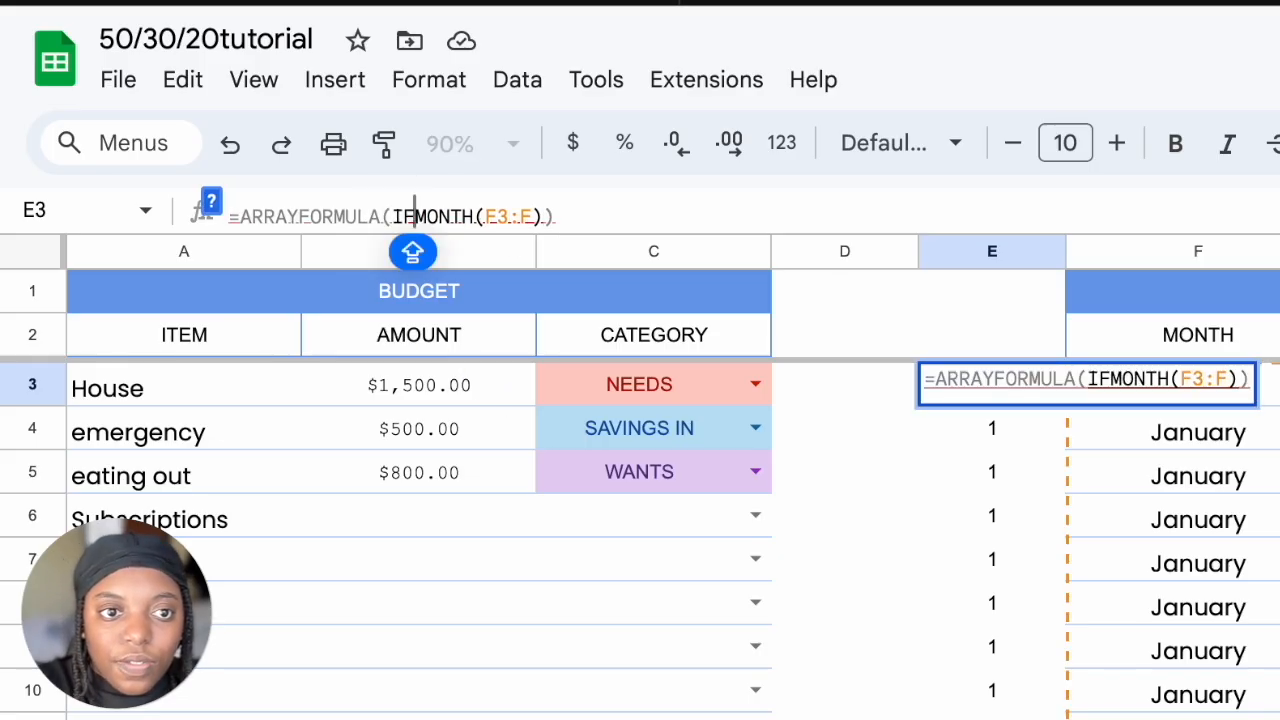
{"action": "type", "text": "("}
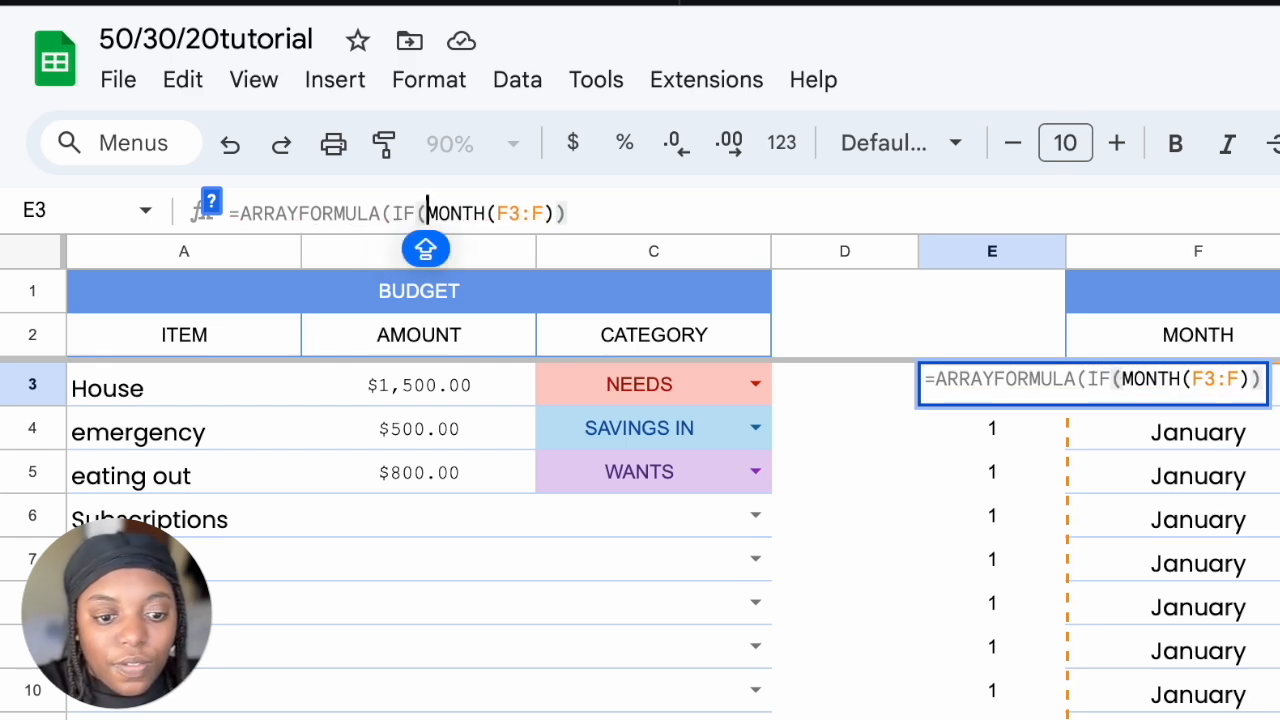
{"action": "type", "text": "F3:"}
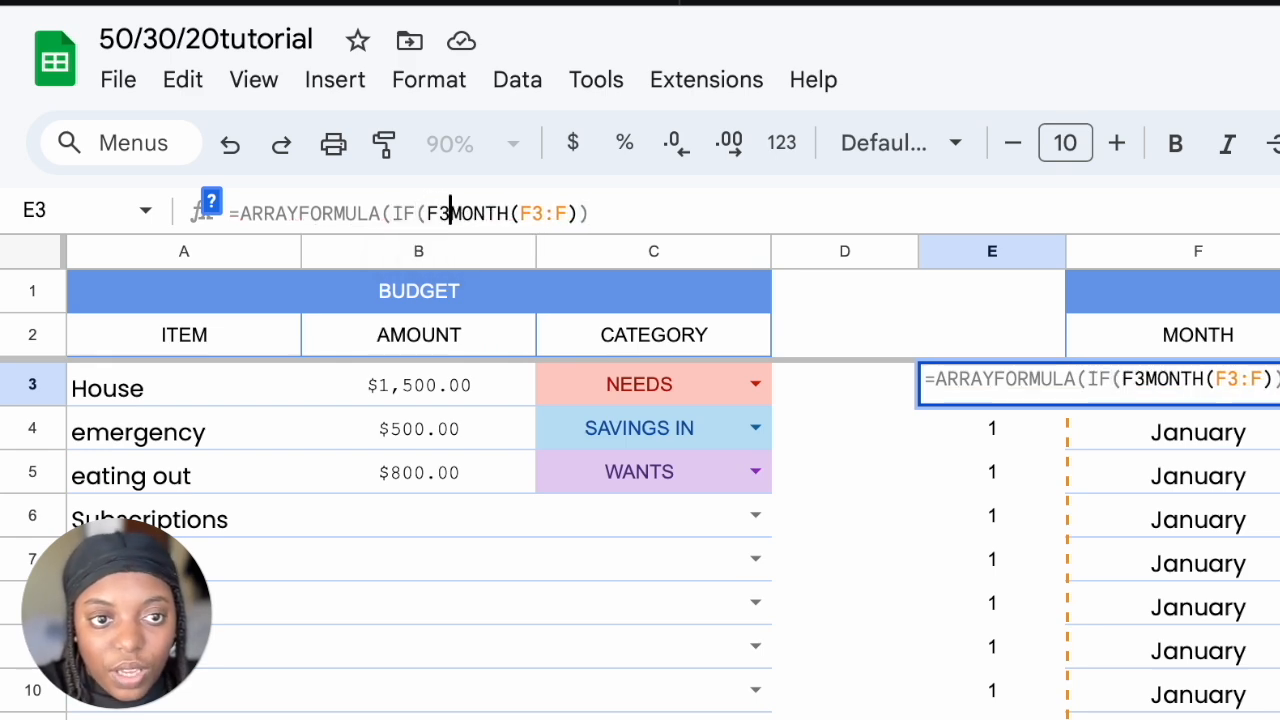
{"action": "type", "text": "F"}
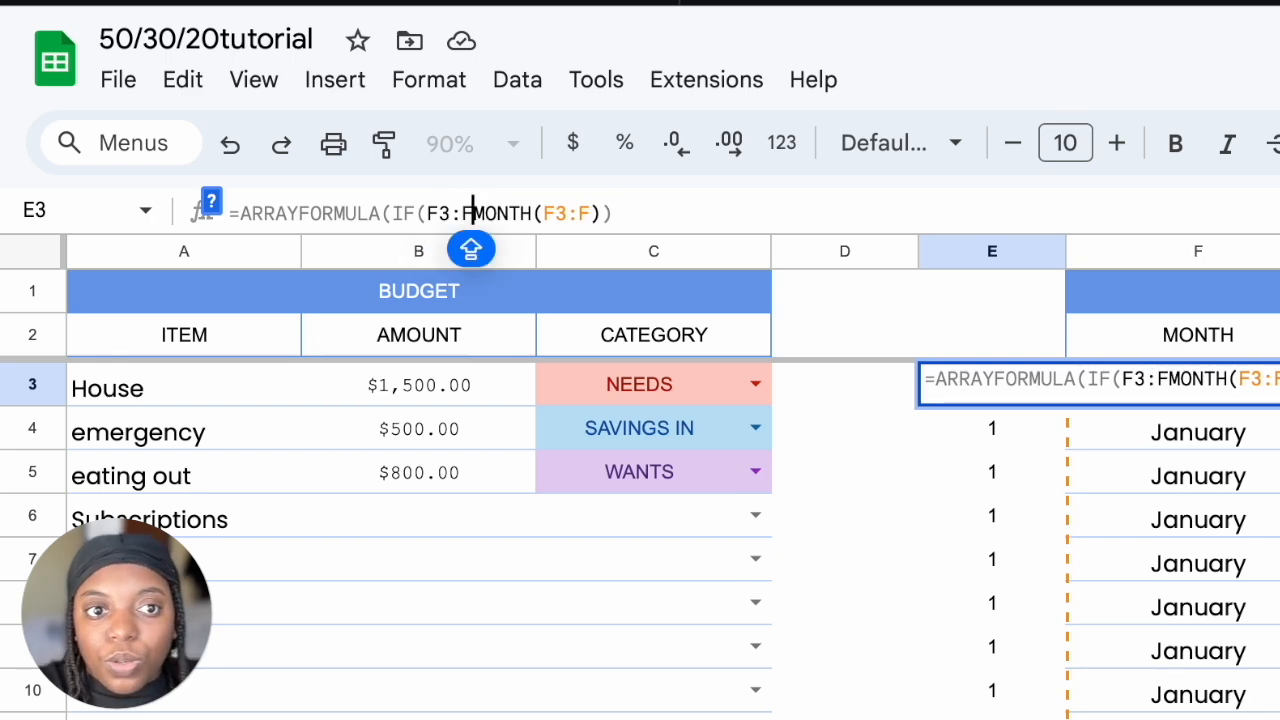
{"action": "type", "text": "<>"}
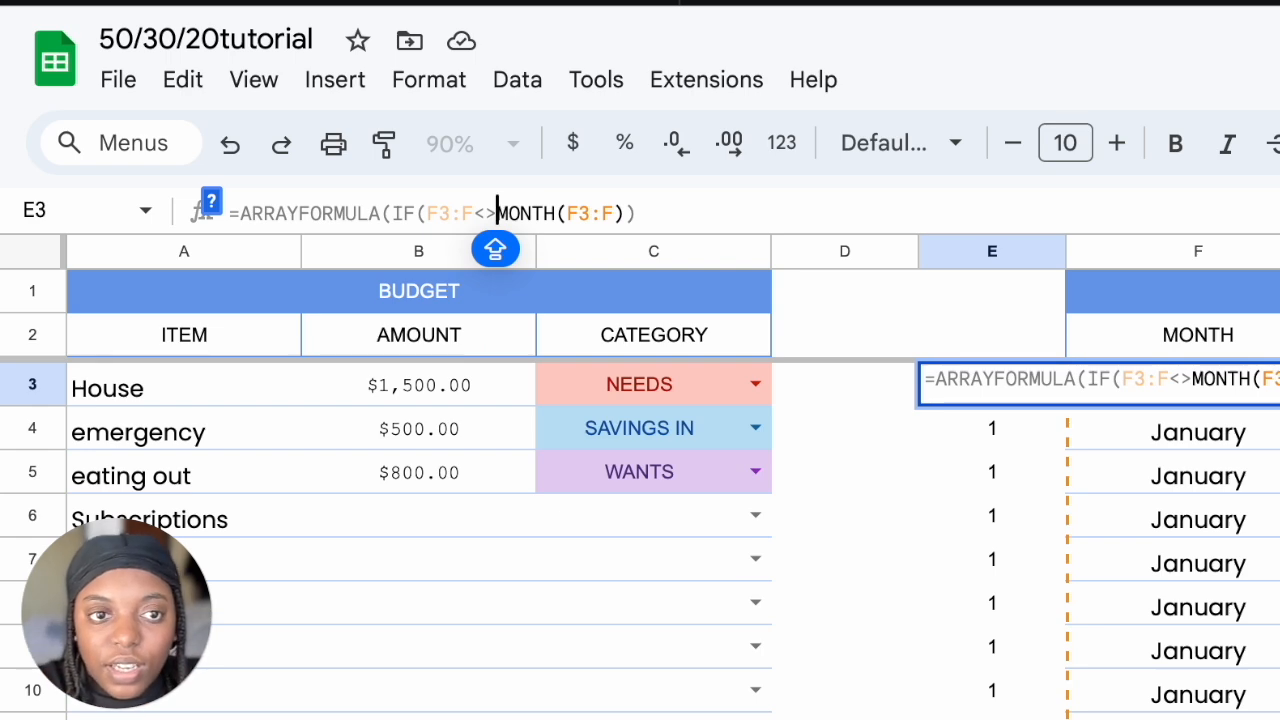
{"action": "type", "text": "\"\""}
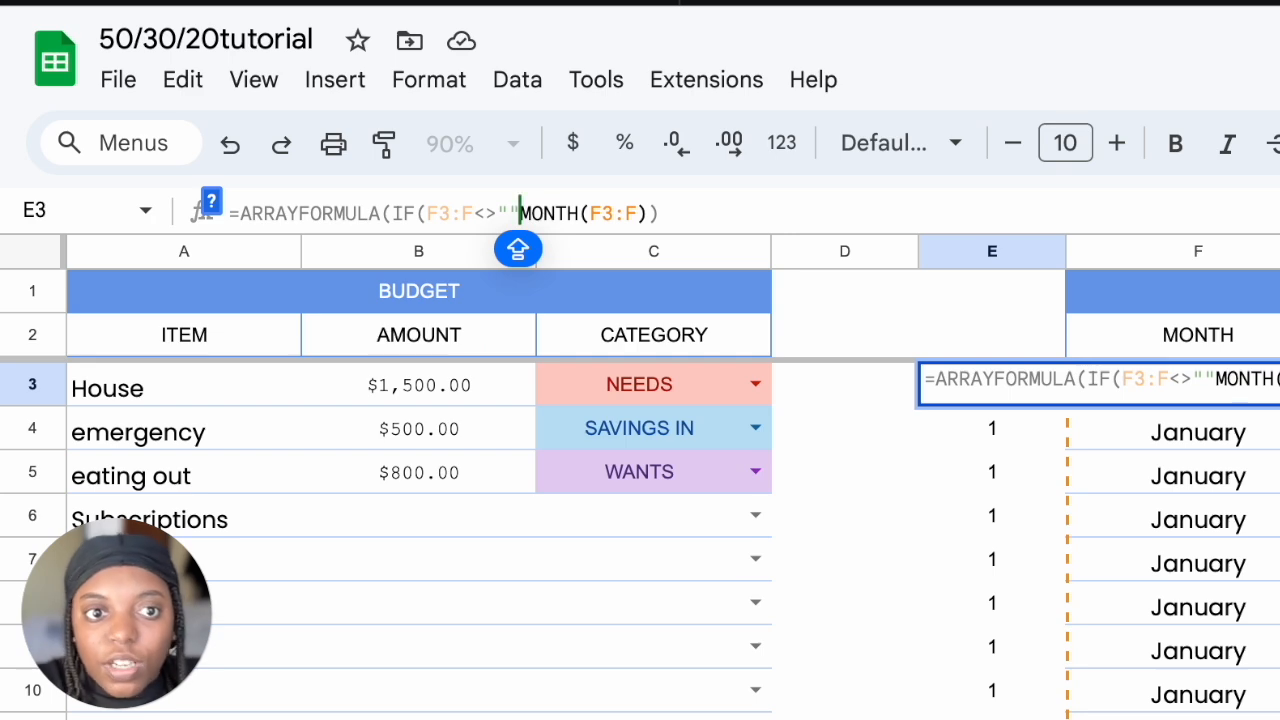
{"action": "type", "text": ","}
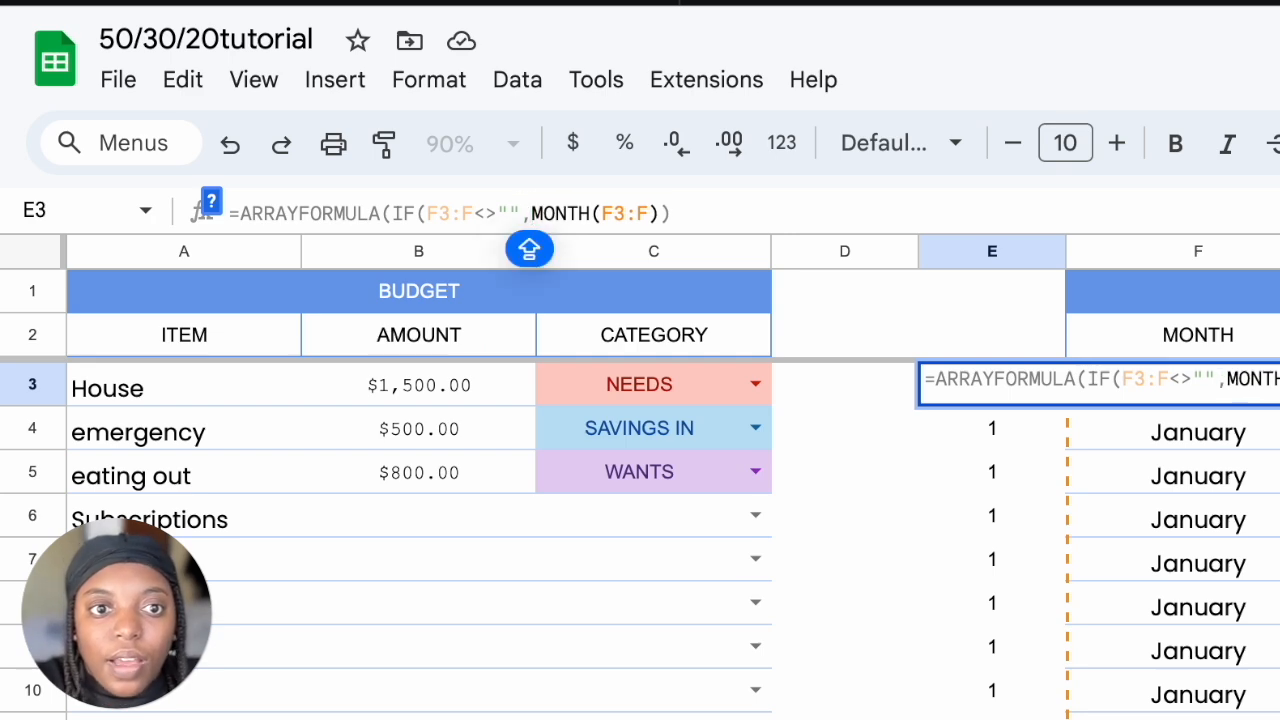
Complete E3's IF with "" as the value if false, giving =ARRAYFORMULA(IF(F3:F<>"",MONTH(F3:F),""))
{"action": "left_click", "coordinate": [663, 212]}
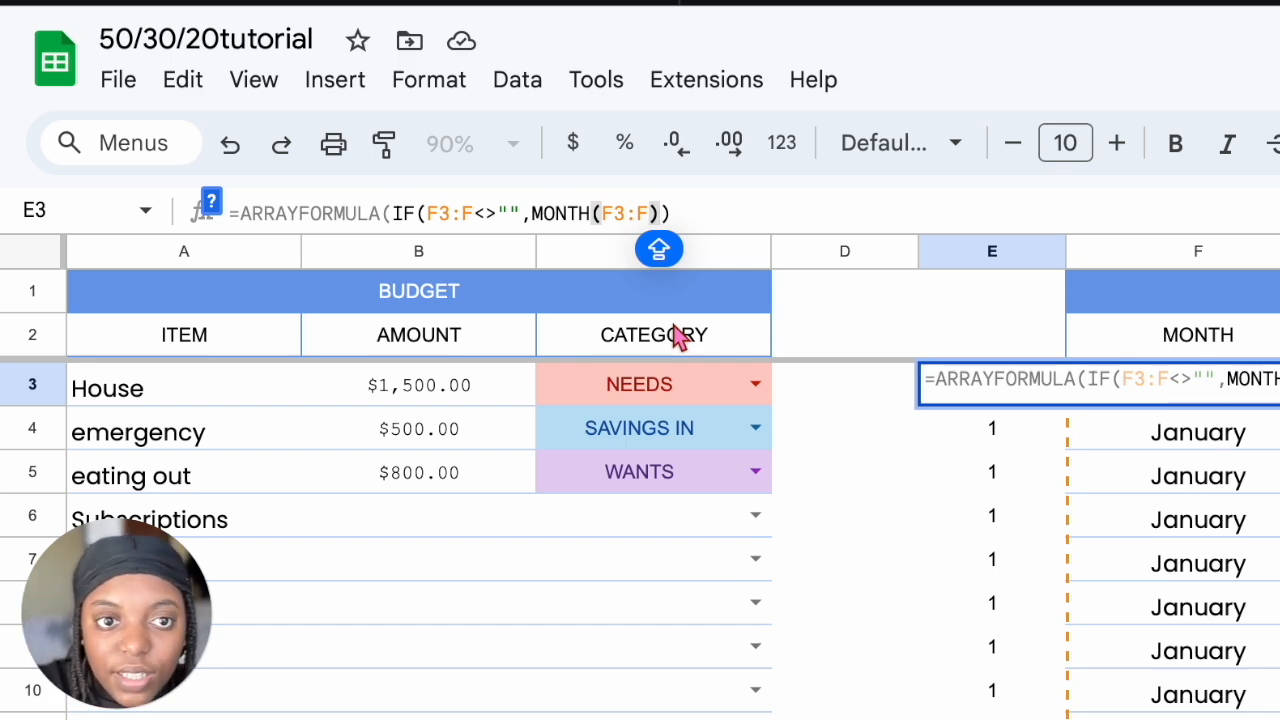
{"action": "type", "text": ", "}
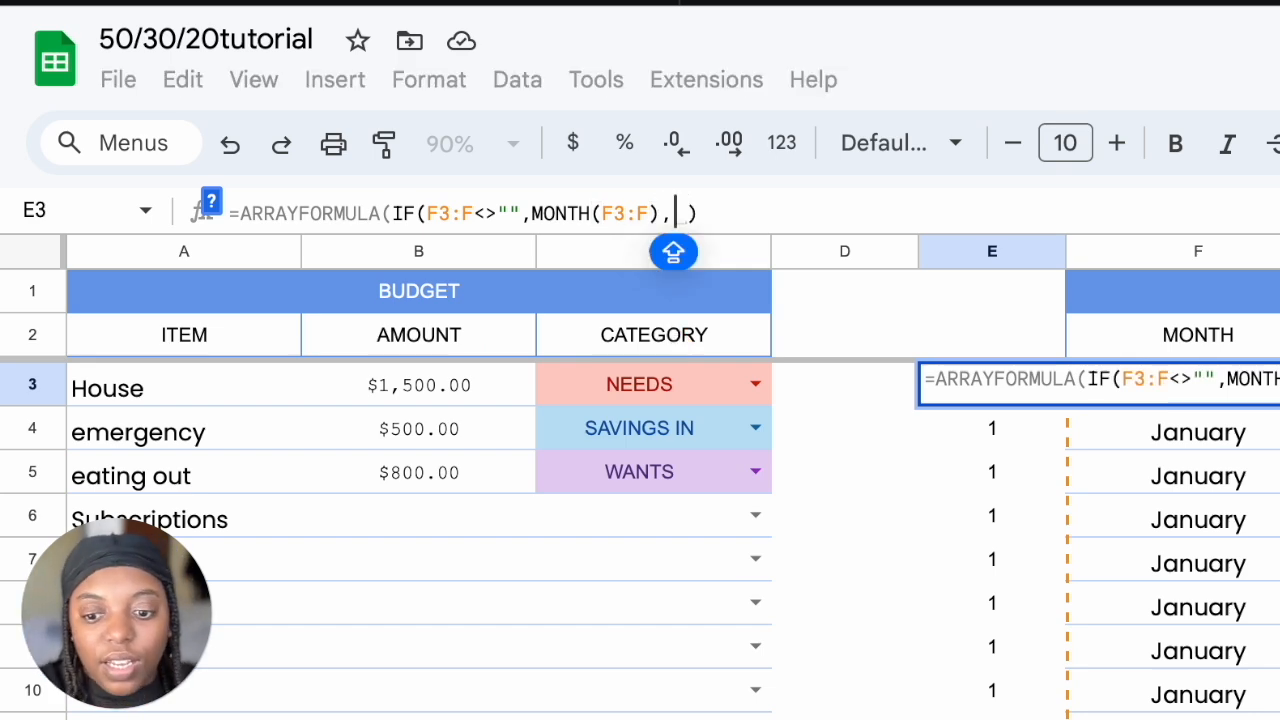
{"action": "type", "text": "\"\""}
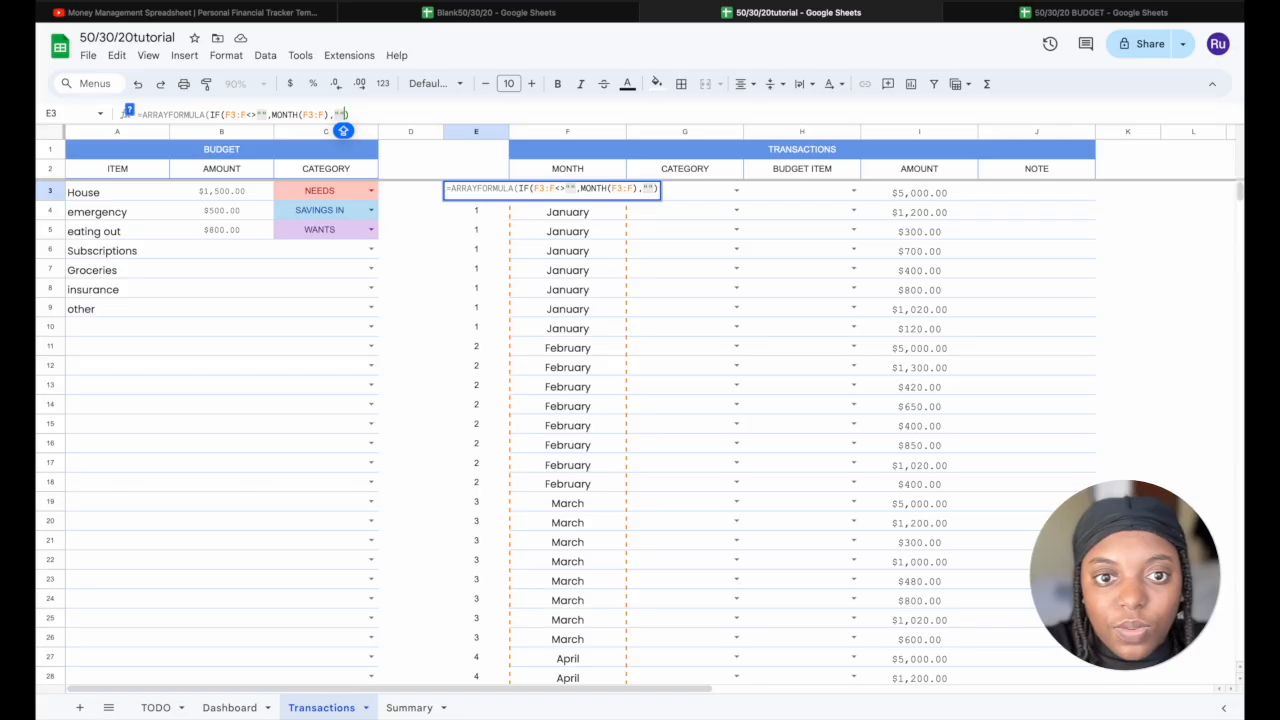
{"action": "key", "text": "Return"}
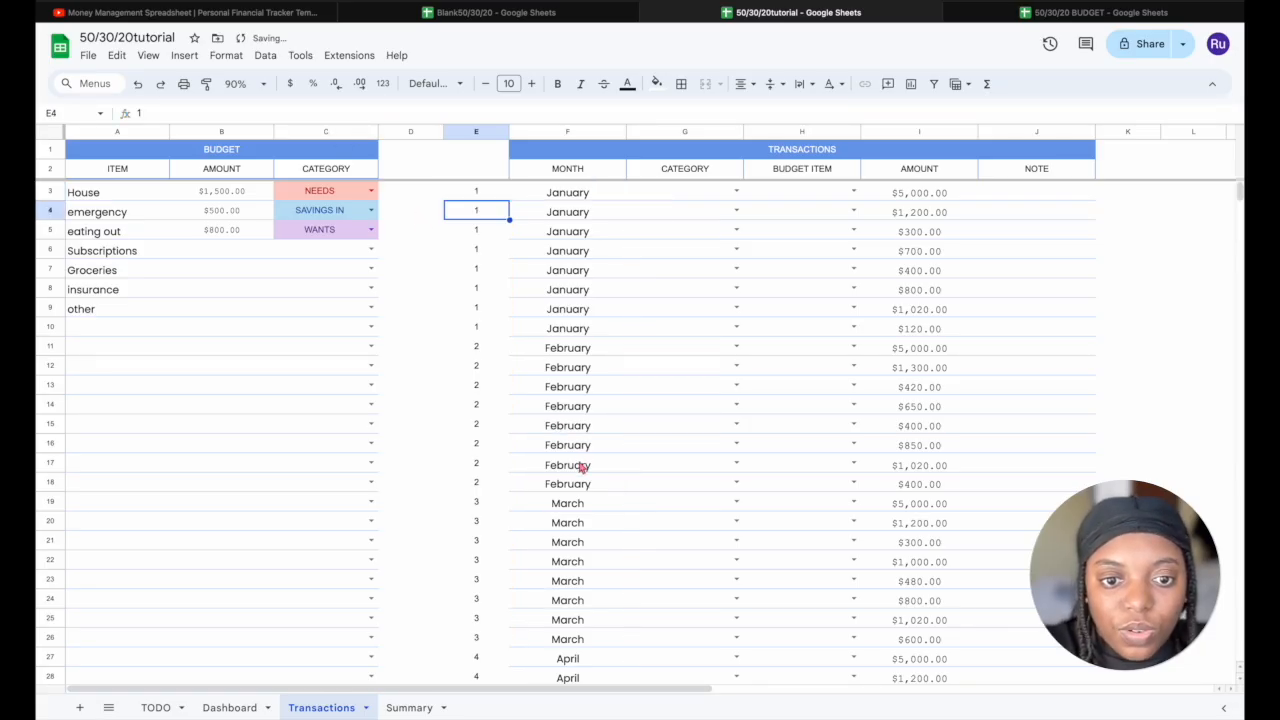
Enter 6/6/2024 in the transactions table's empty MONTH cell F94 using the date picker
{"action": "scroll", "coordinate": [580, 467], "scroll_direction": "down", "scroll_amount": 20}
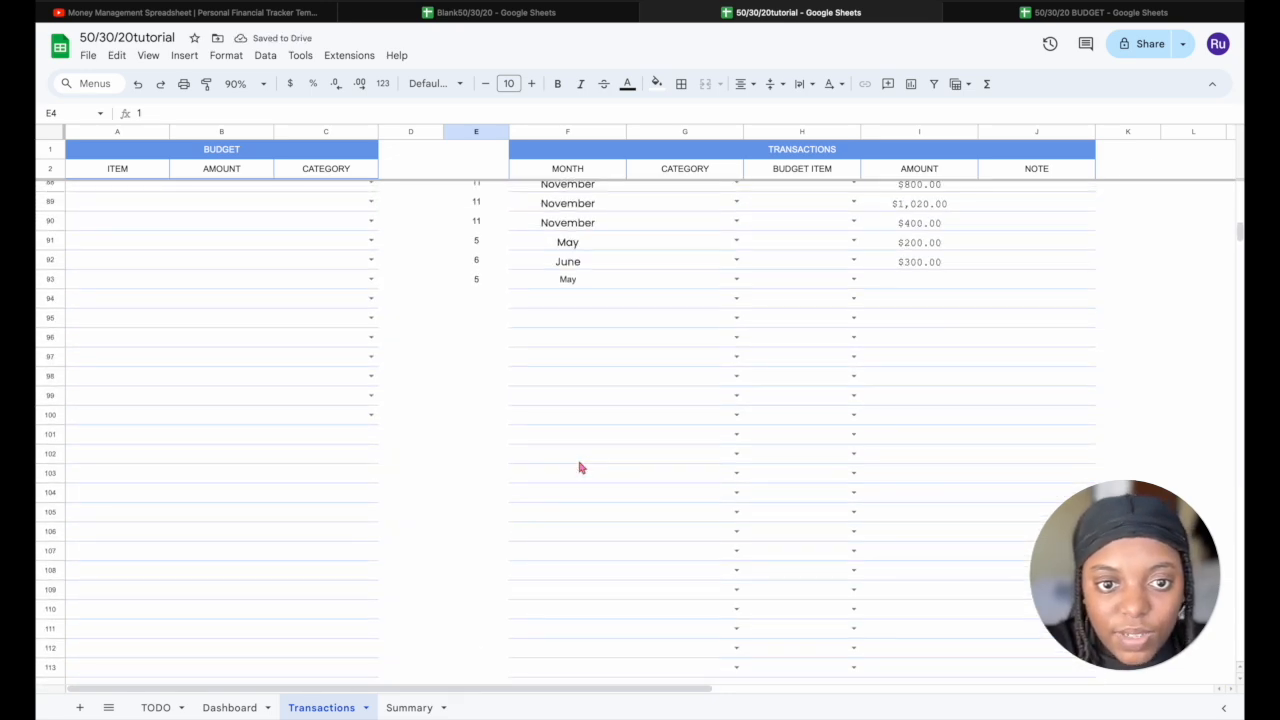
{"action": "double_click", "coordinate": [580, 300]}
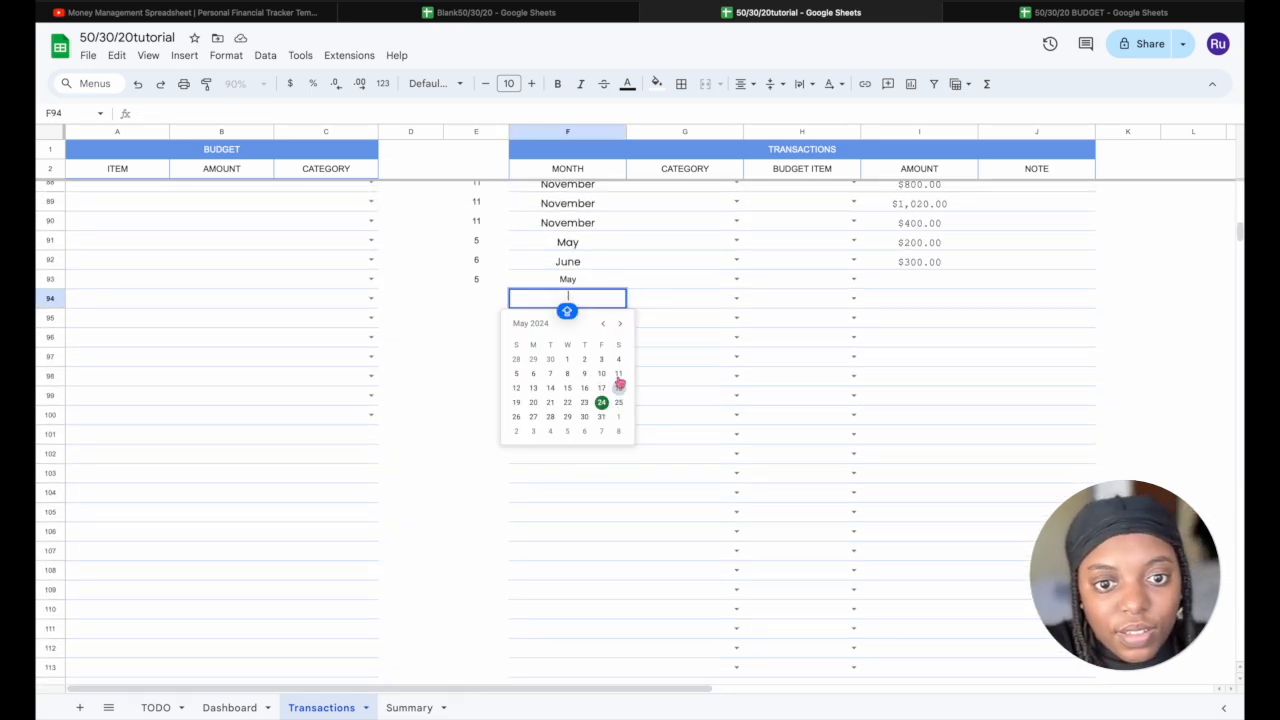
{"action": "left_click", "coordinate": [619, 323]}
{"action": "left_click", "coordinate": [584, 373]}
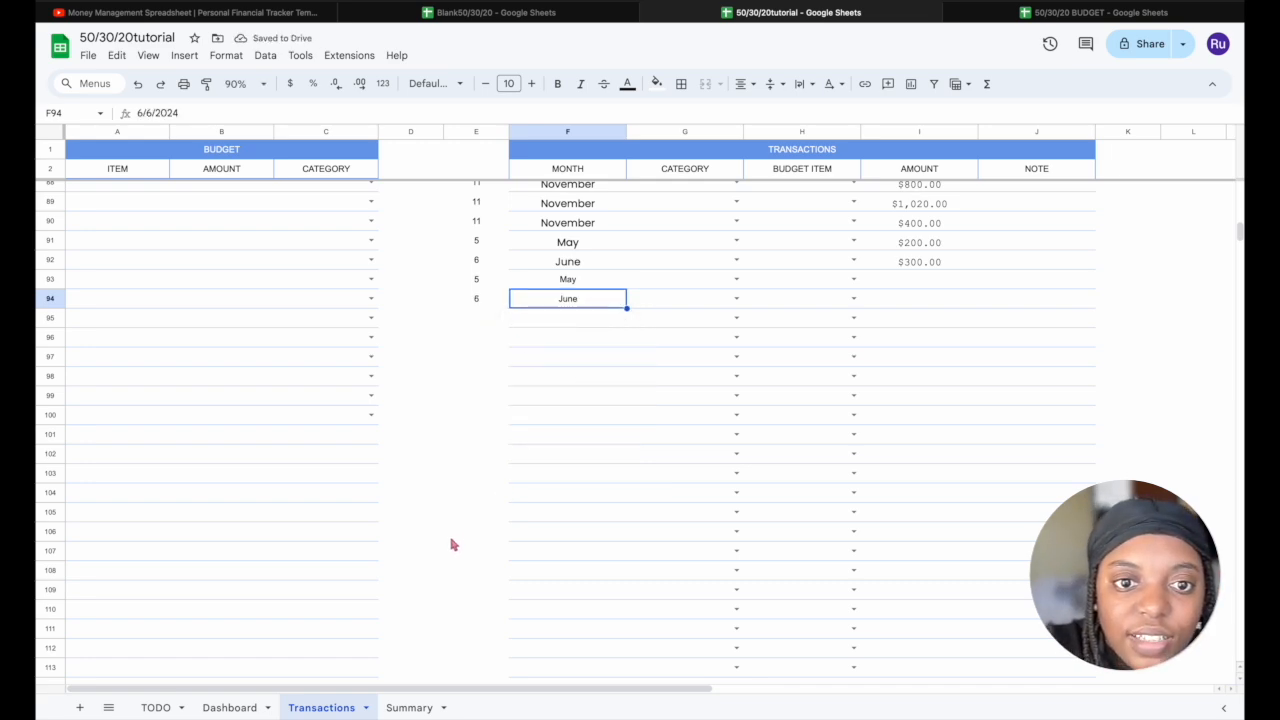
Hide column E with the month numbers and mark "Assign number to month for filtering" as done on the TODO sheet
{"action": "scroll", "coordinate": [578, 487], "scroll_direction": "up", "scroll_amount": 20}
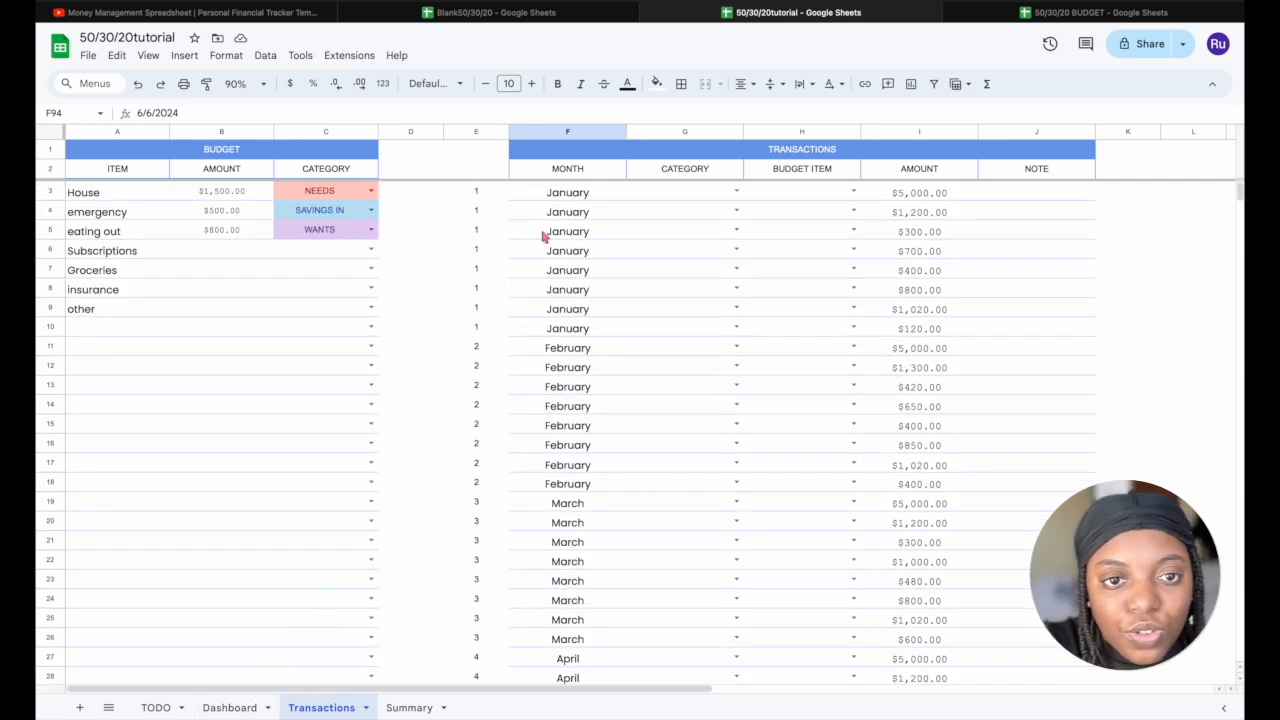
{"action": "left_click", "coordinate": [481, 132]}
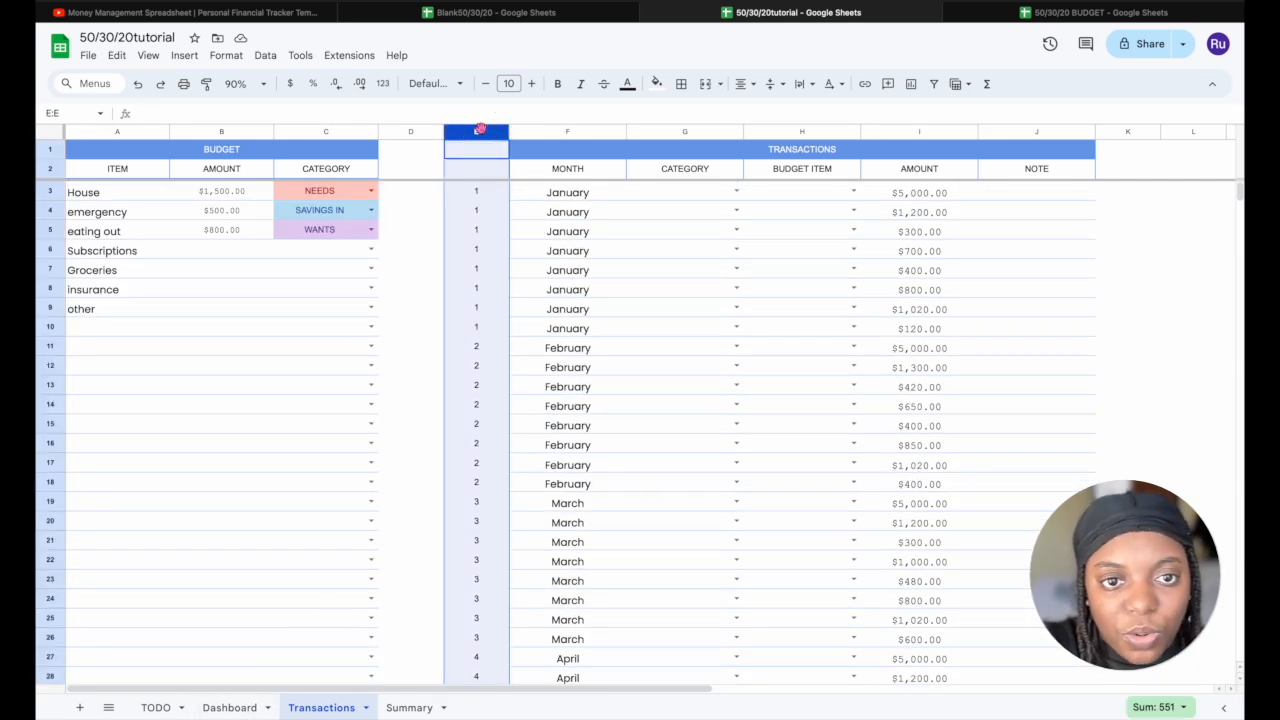
{"action": "right_click", "coordinate": [481, 132]}
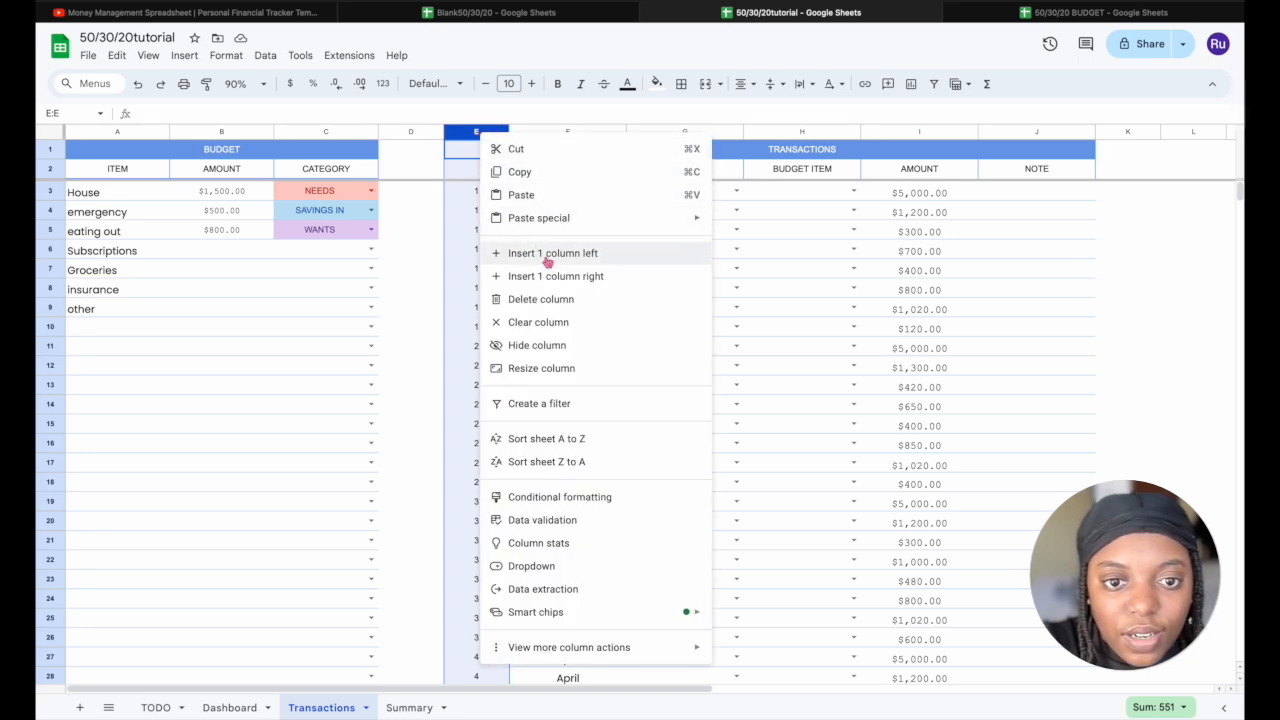
{"action": "left_click", "coordinate": [537, 345]}
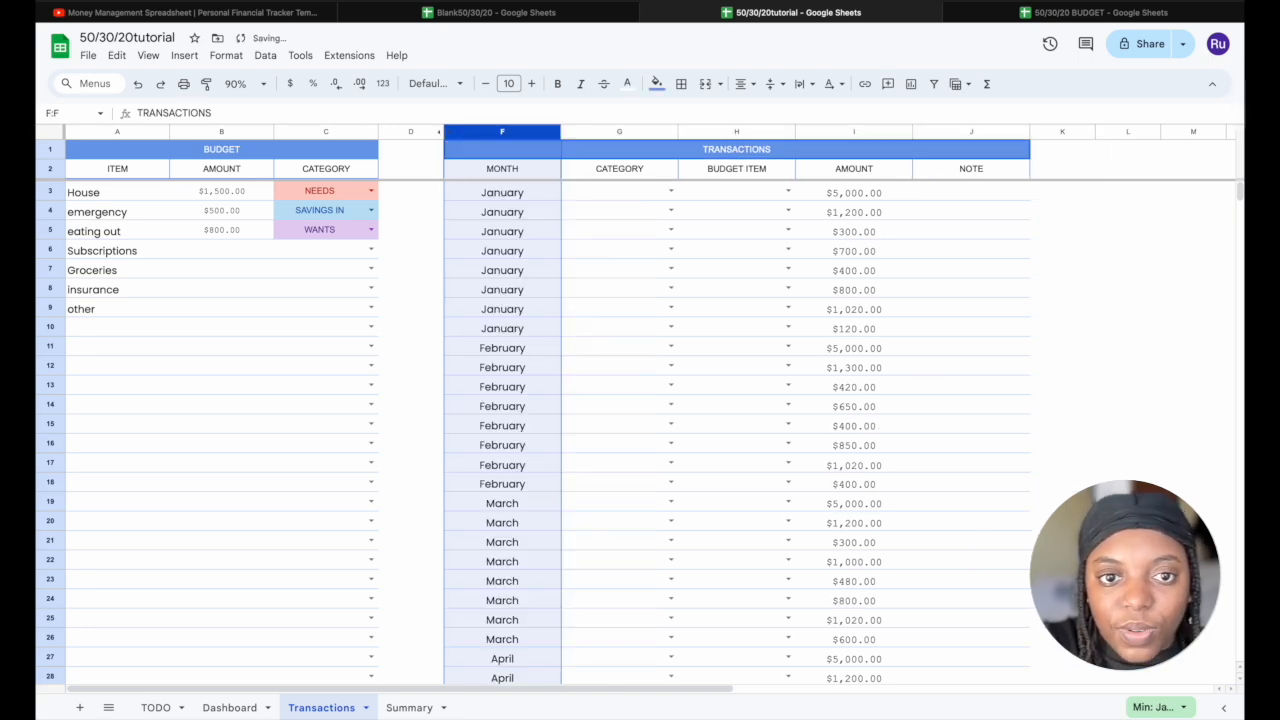
{"action": "left_click", "coordinate": [1100, 453]}
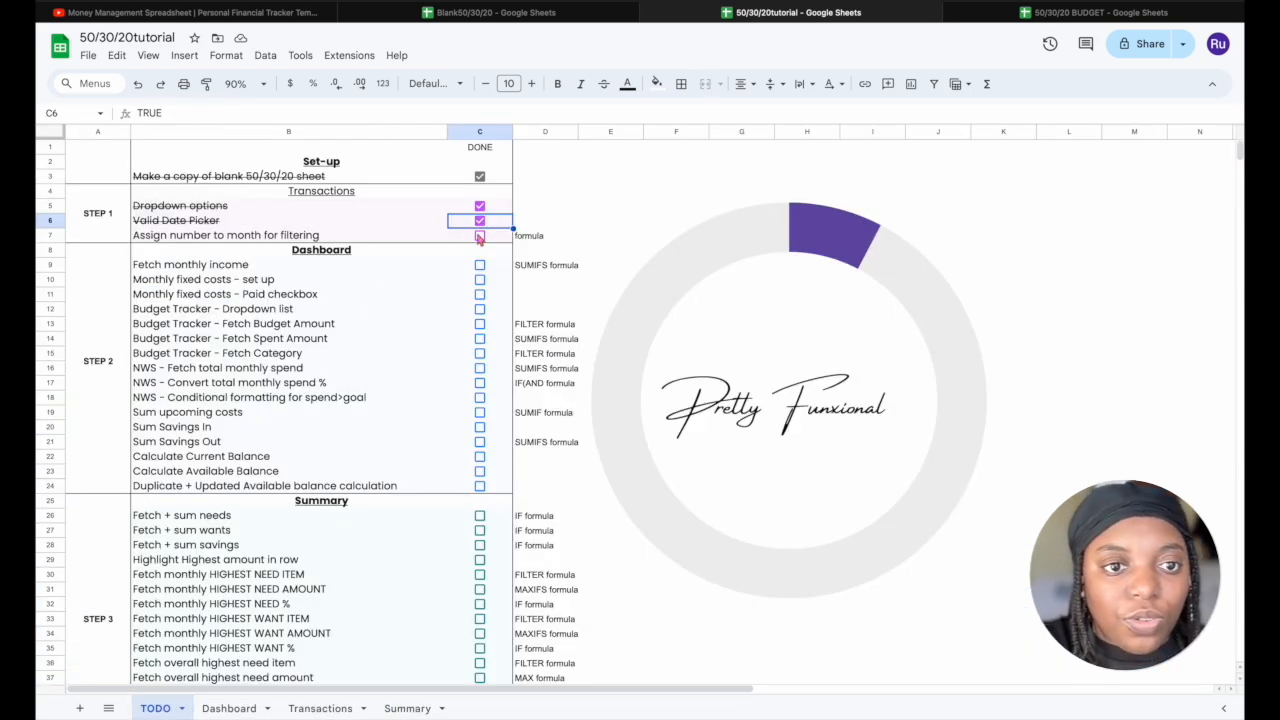
{"action": "left_click", "coordinate": [479, 236]}
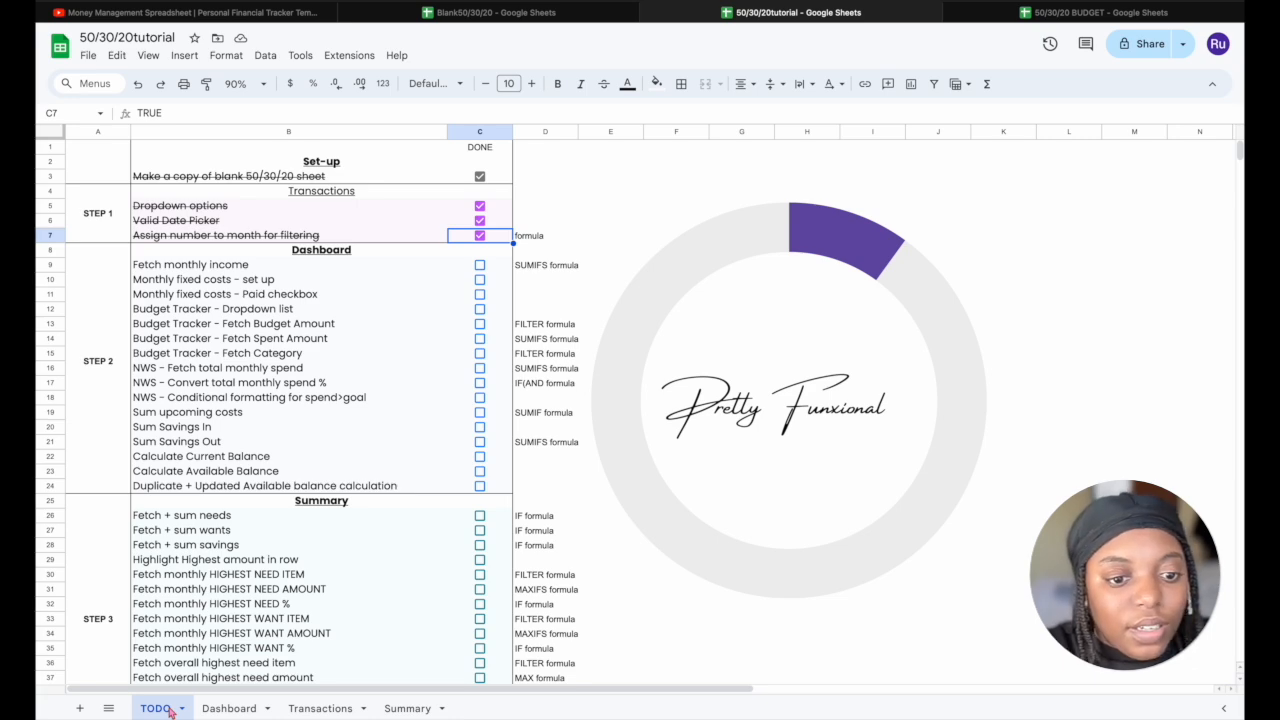
In the Transactions sheet, categorise the first January row as INCOME and the second as NEEDS with budget item House
{"action": "left_click", "coordinate": [320, 708]}
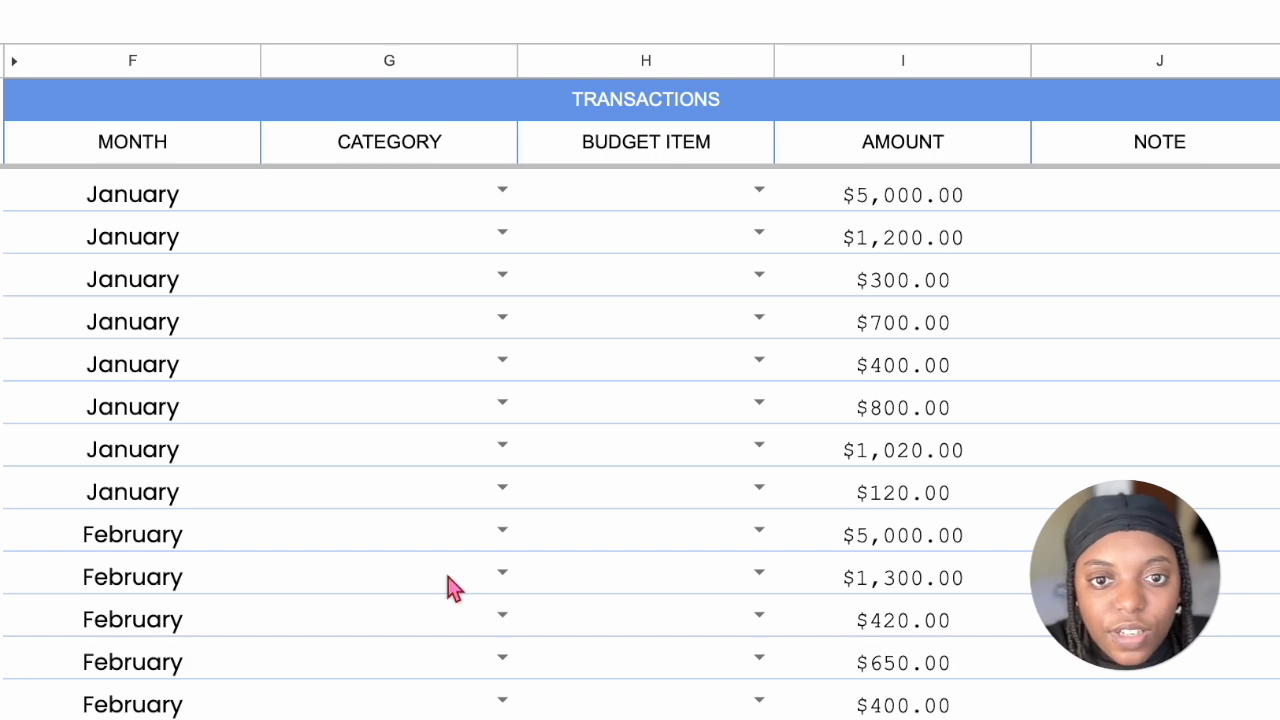
{"action": "left_click", "coordinate": [502, 192]}
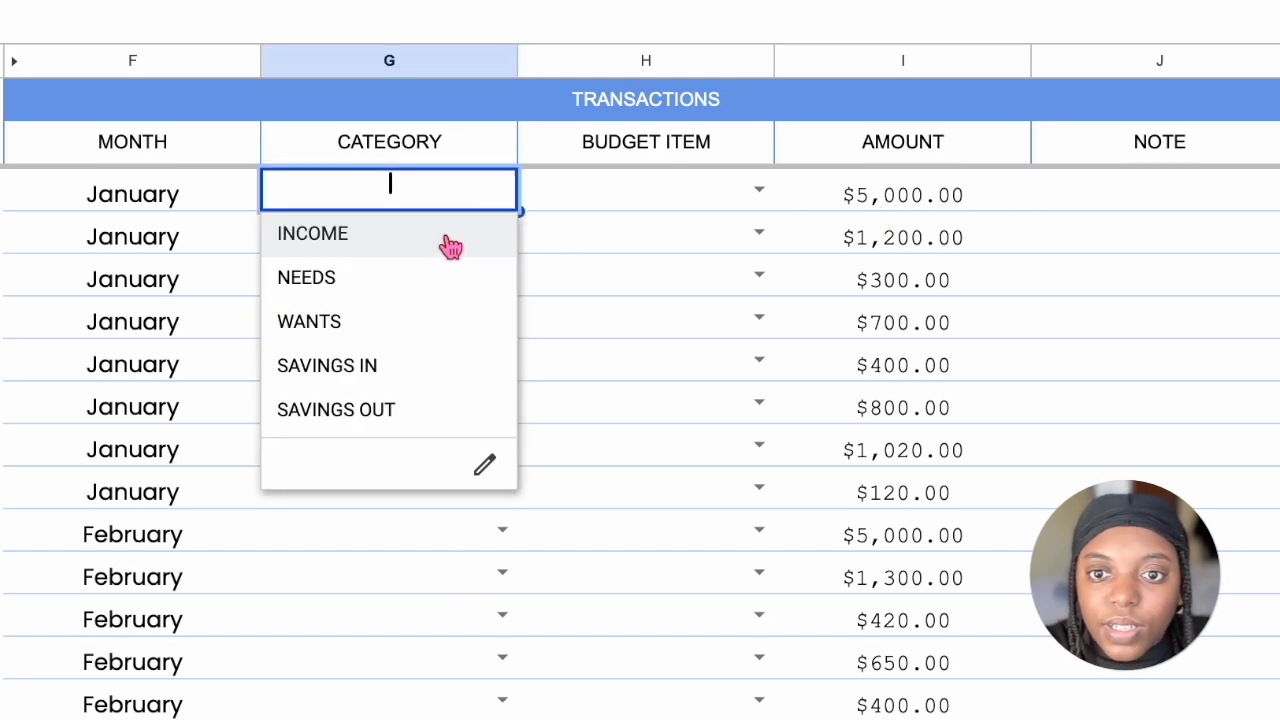
{"action": "left_click", "coordinate": [404, 232]}
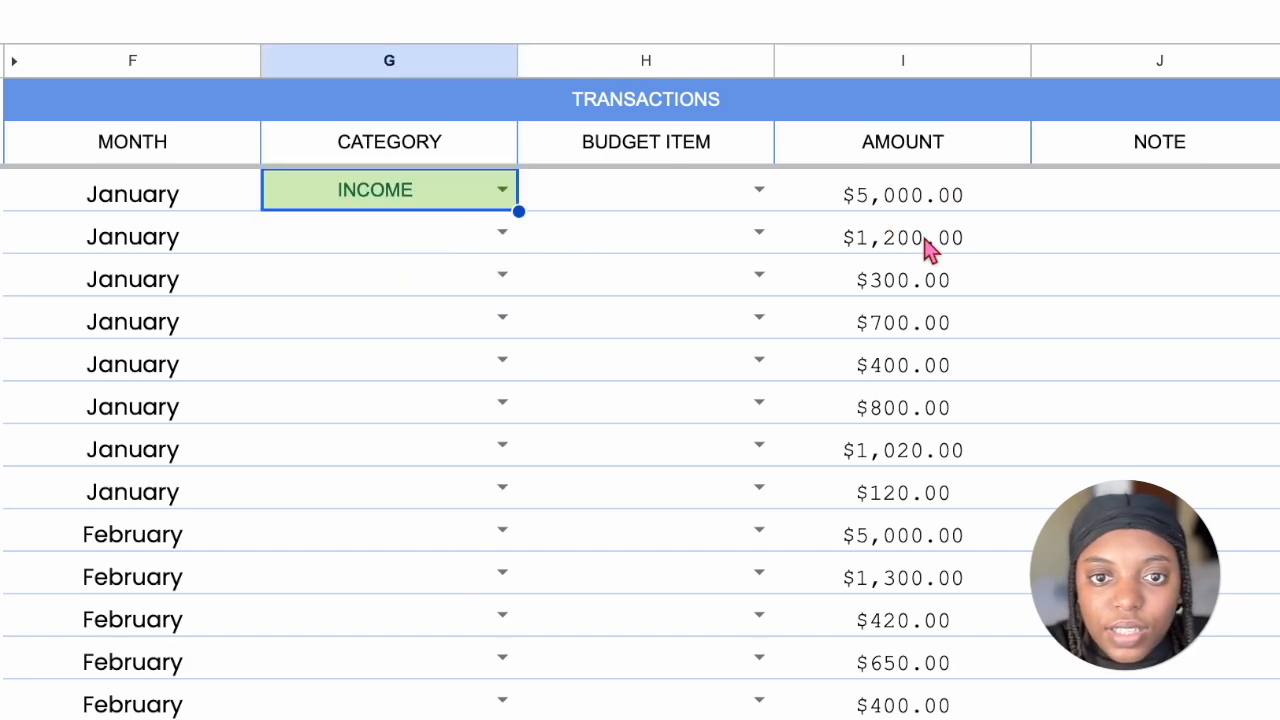
{"action": "left_click", "coordinate": [502, 233]}
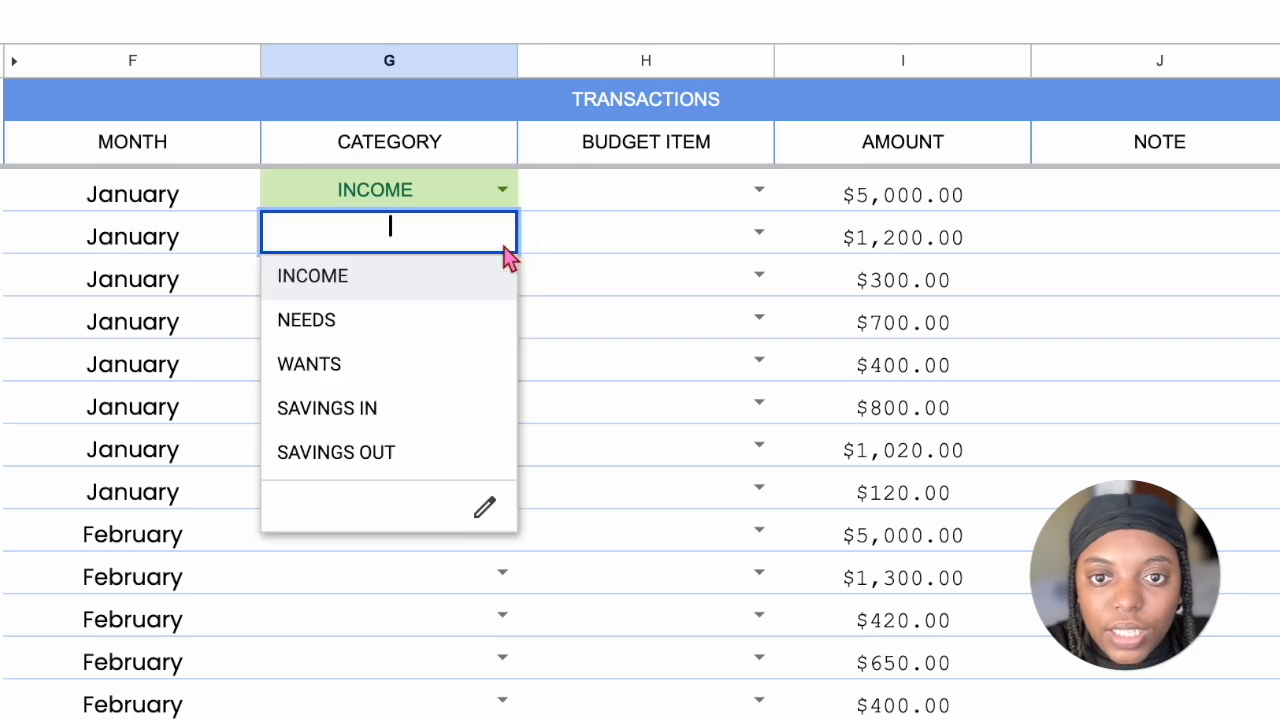
{"action": "left_click", "coordinate": [476, 322]}
{"action": "left_click", "coordinate": [759, 232]}
{"action": "left_click", "coordinate": [738, 290]}
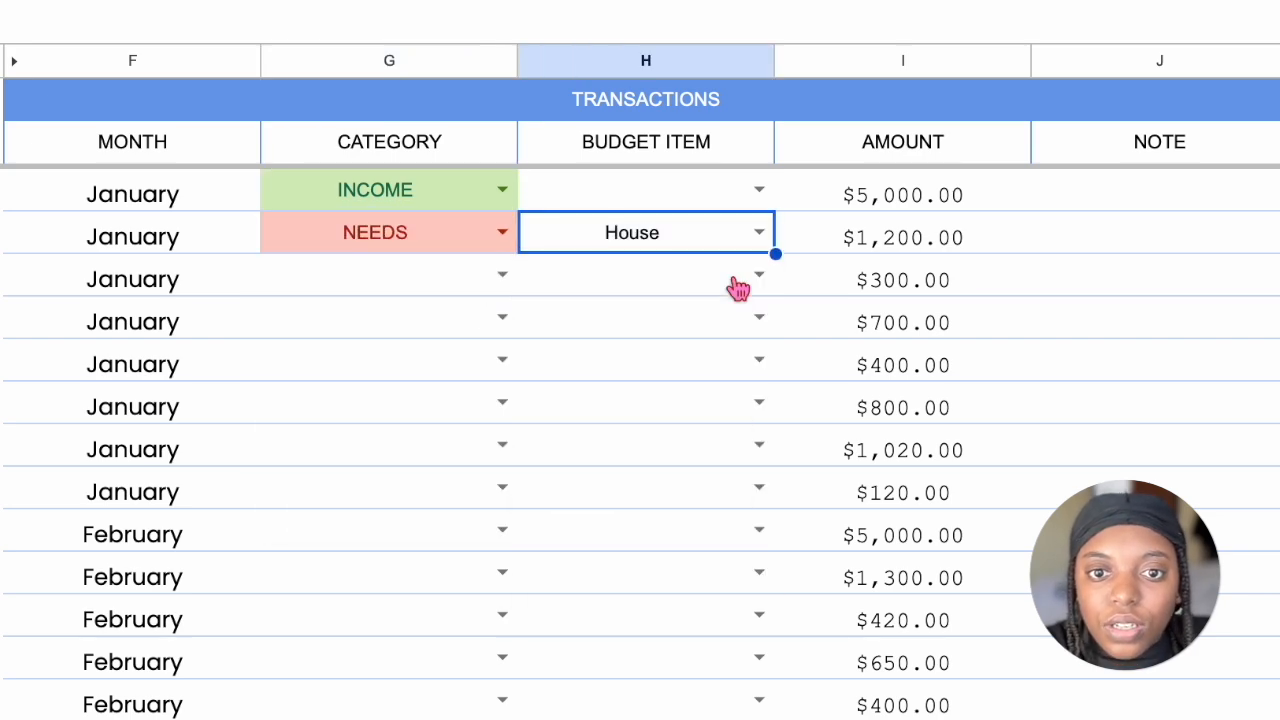
Categorise the January $300.00 transaction in row 5 as WANTS with the budget item eating out
{"action": "left_click", "coordinate": [504, 279]}
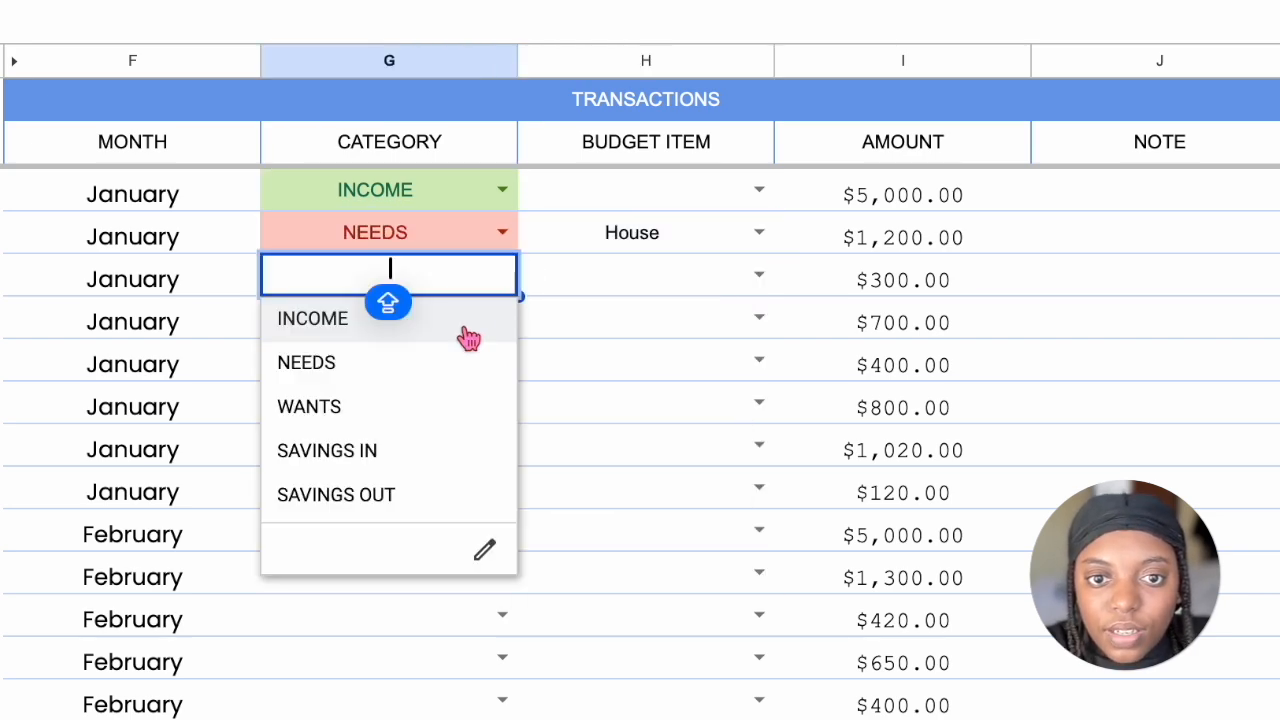
{"action": "left_click", "coordinate": [440, 405]}
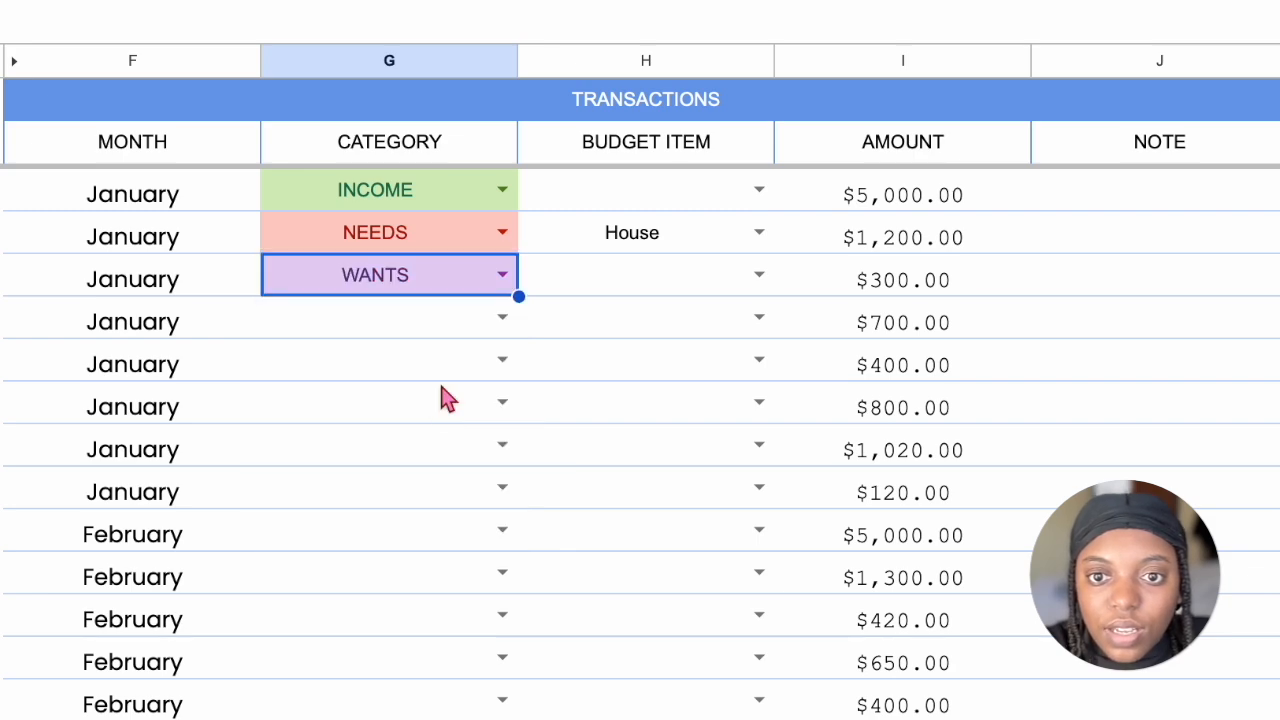
{"action": "left_click", "coordinate": [760, 286]}
{"action": "left_click", "coordinate": [703, 407]}
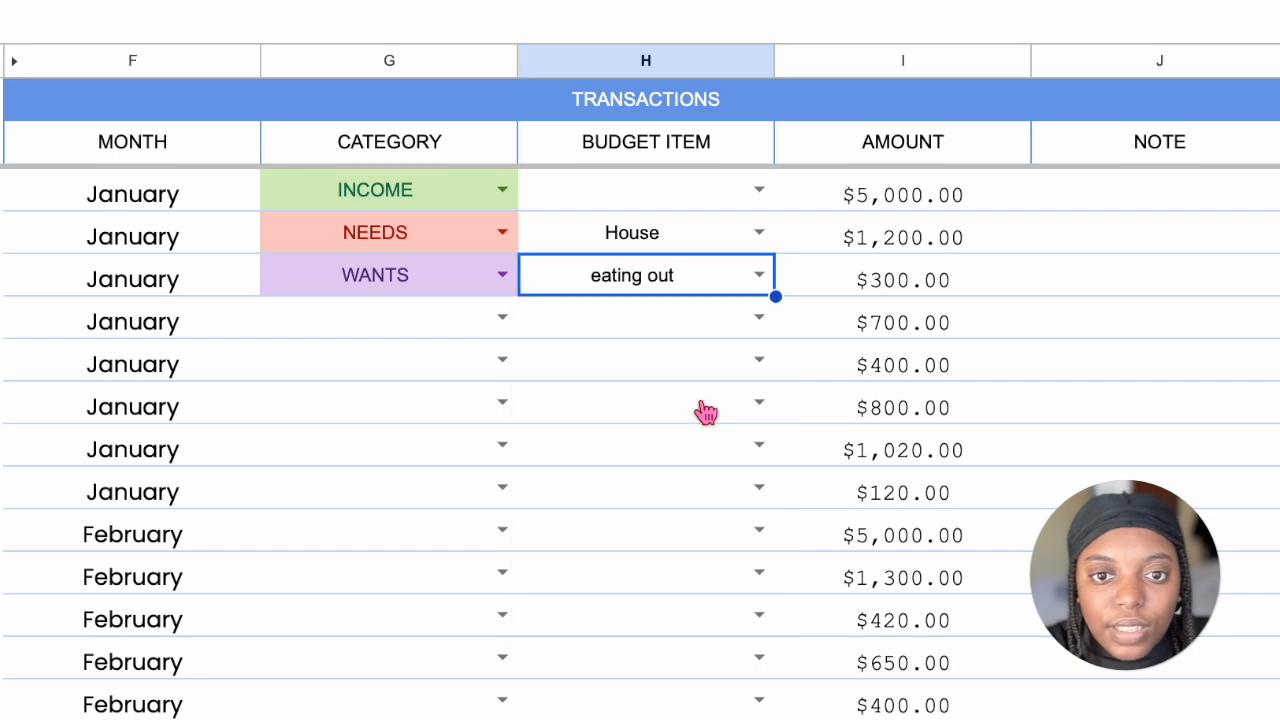
Categorise row 6 as SAVINGS IN with budget item emergency and row 7 as SAVINGS OUT with budget item other
{"action": "left_click", "coordinate": [502, 319]}
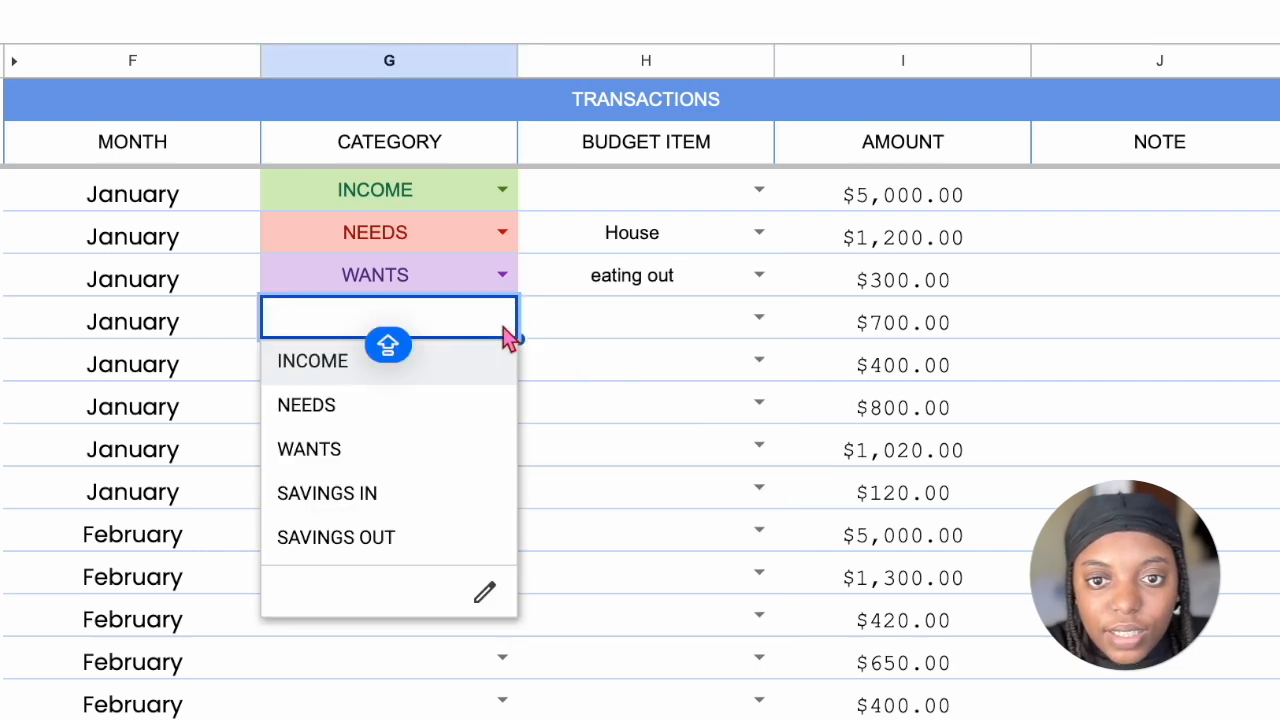
{"action": "left_click", "coordinate": [445, 496]}
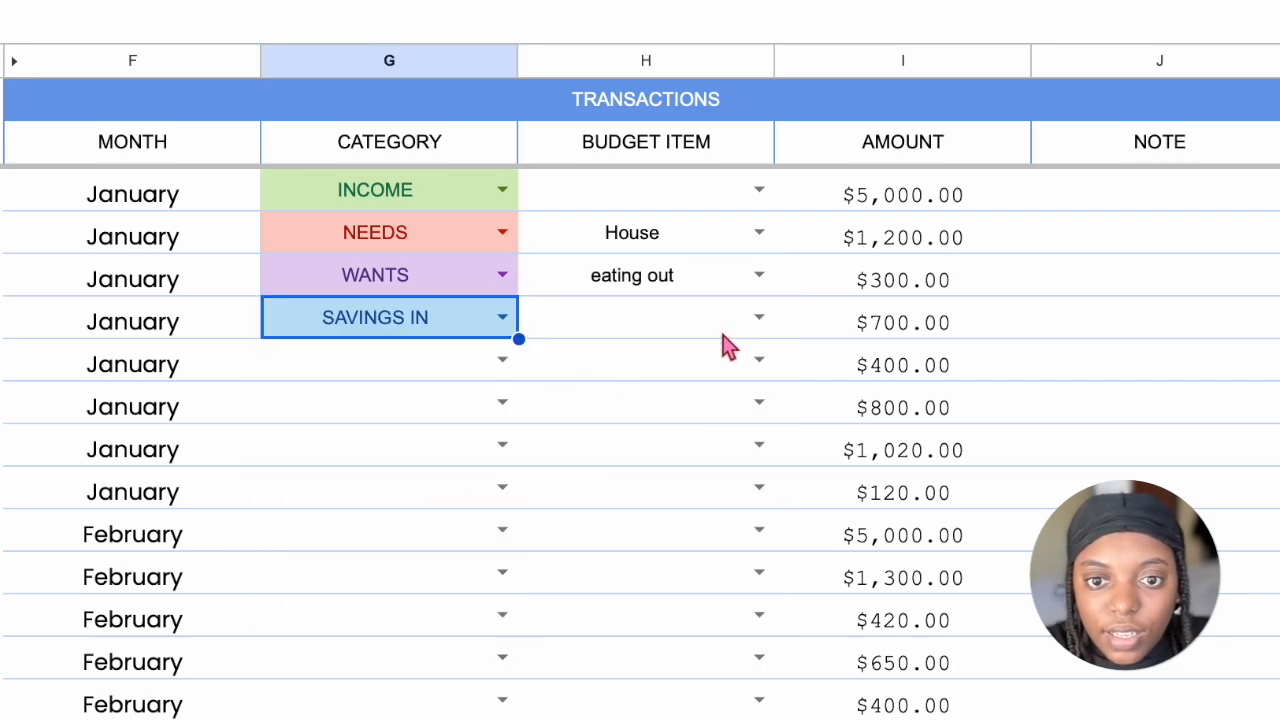
{"action": "left_click", "coordinate": [759, 317]}
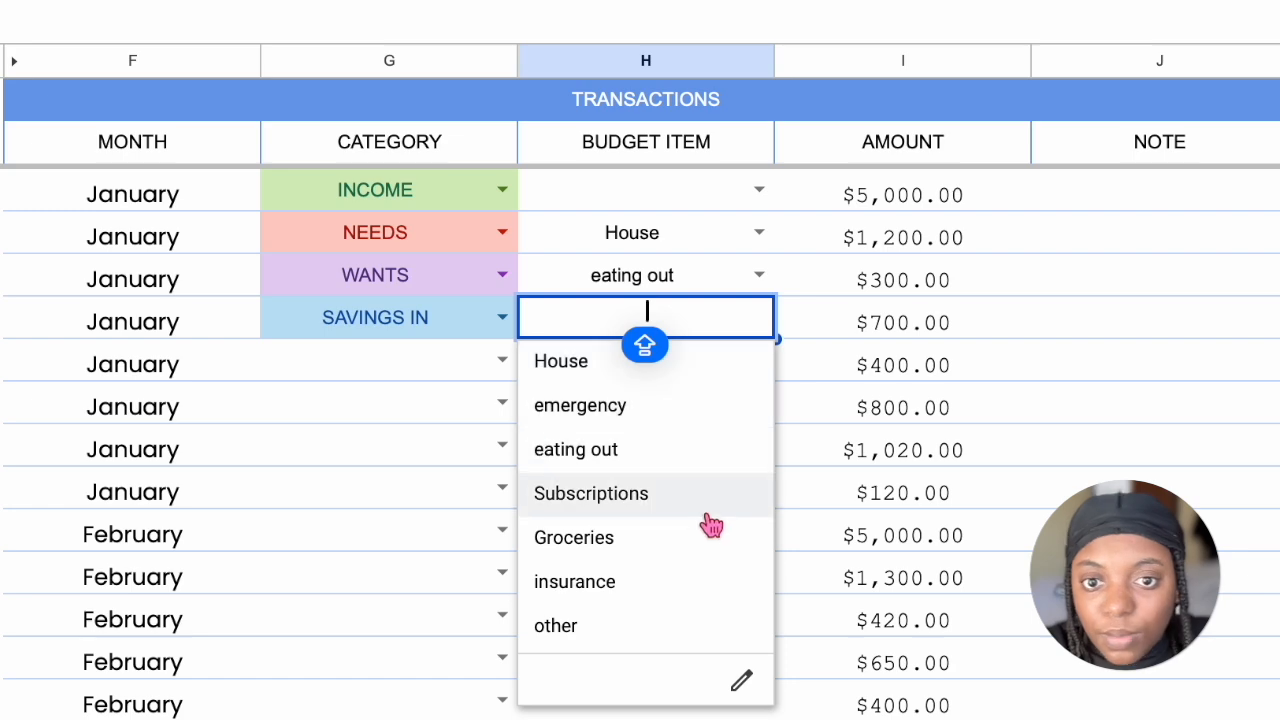
{"action": "left_click", "coordinate": [686, 412]}
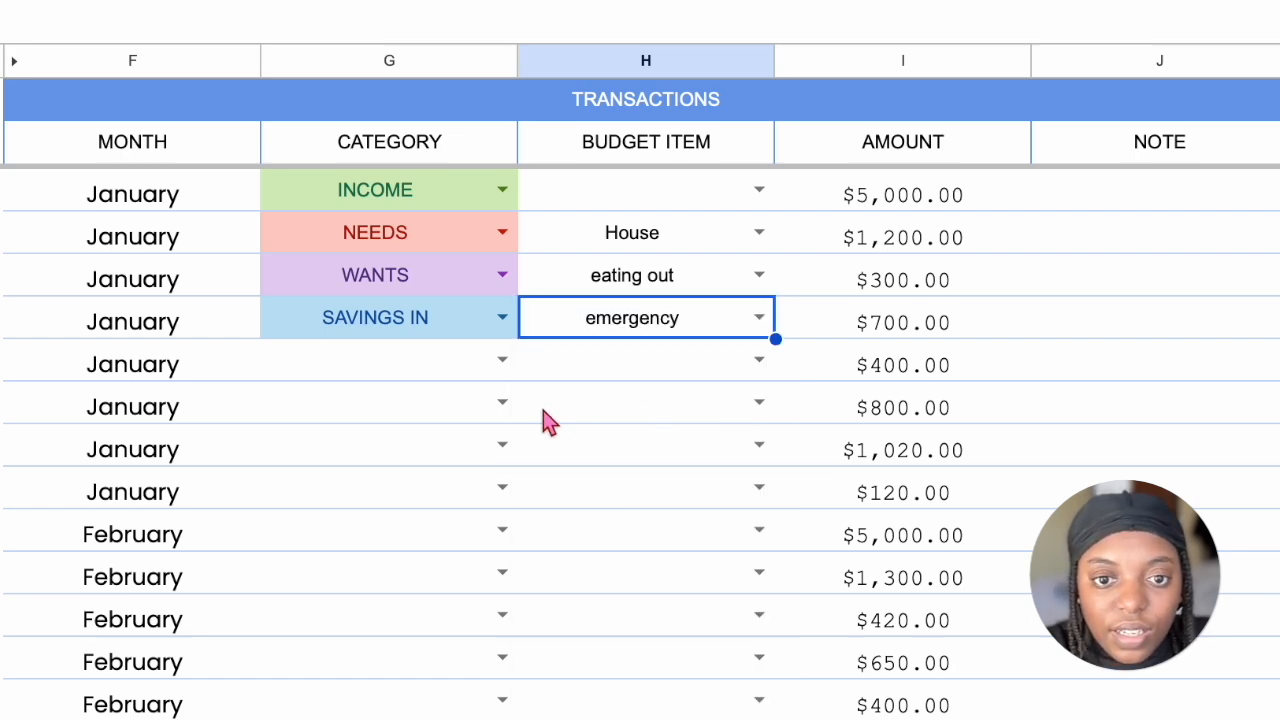
{"action": "left_click", "coordinate": [502, 362]}
{"action": "left_click", "coordinate": [474, 583]}
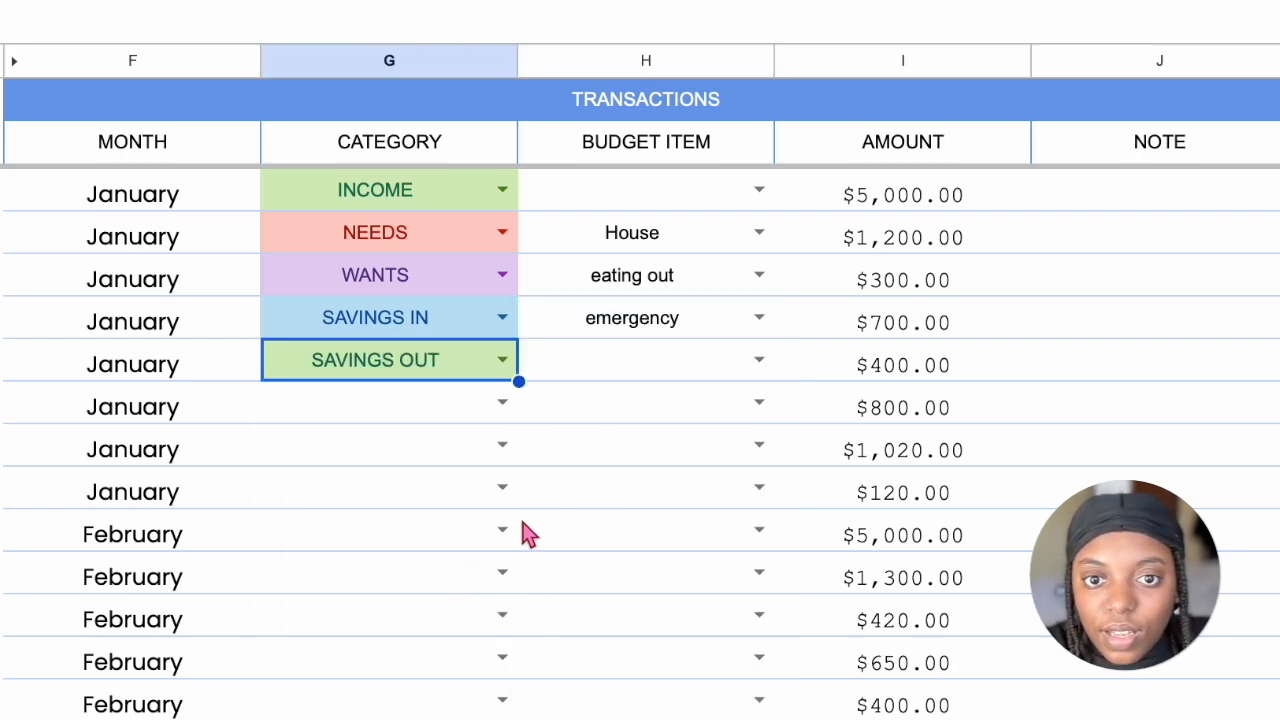
{"action": "left_click", "coordinate": [759, 359]}
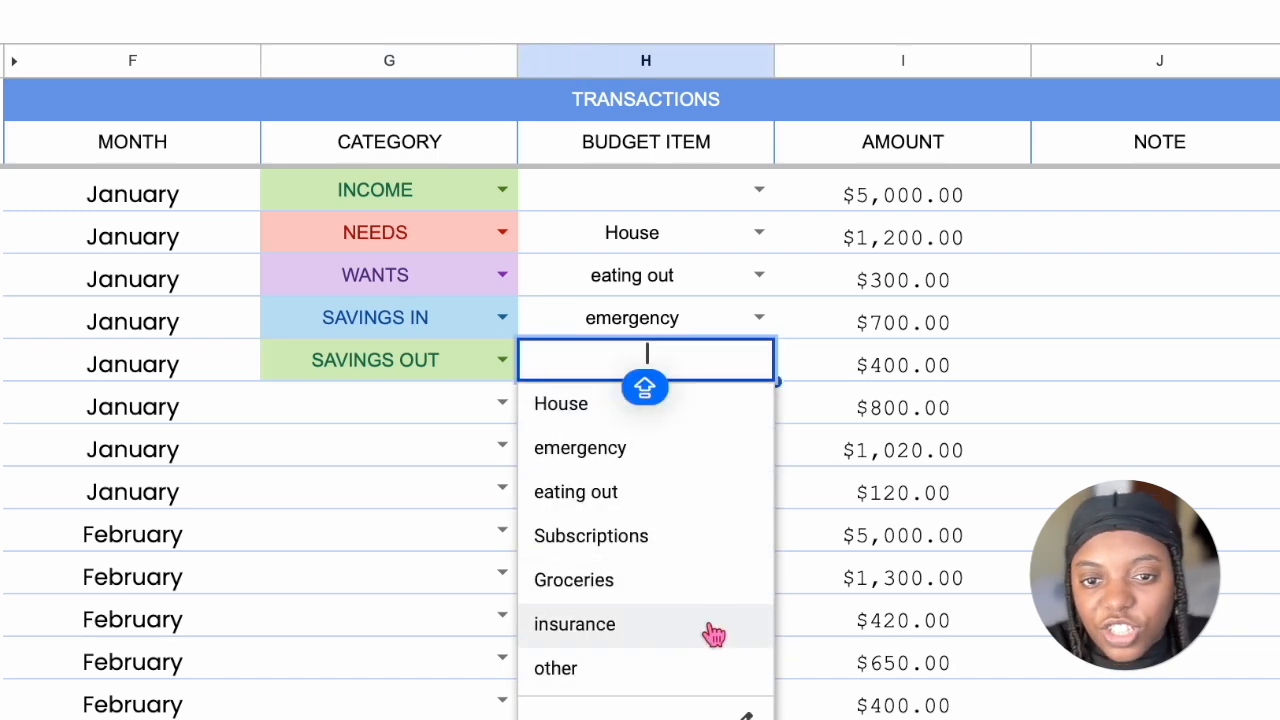
{"action": "left_click", "coordinate": [683, 682]}
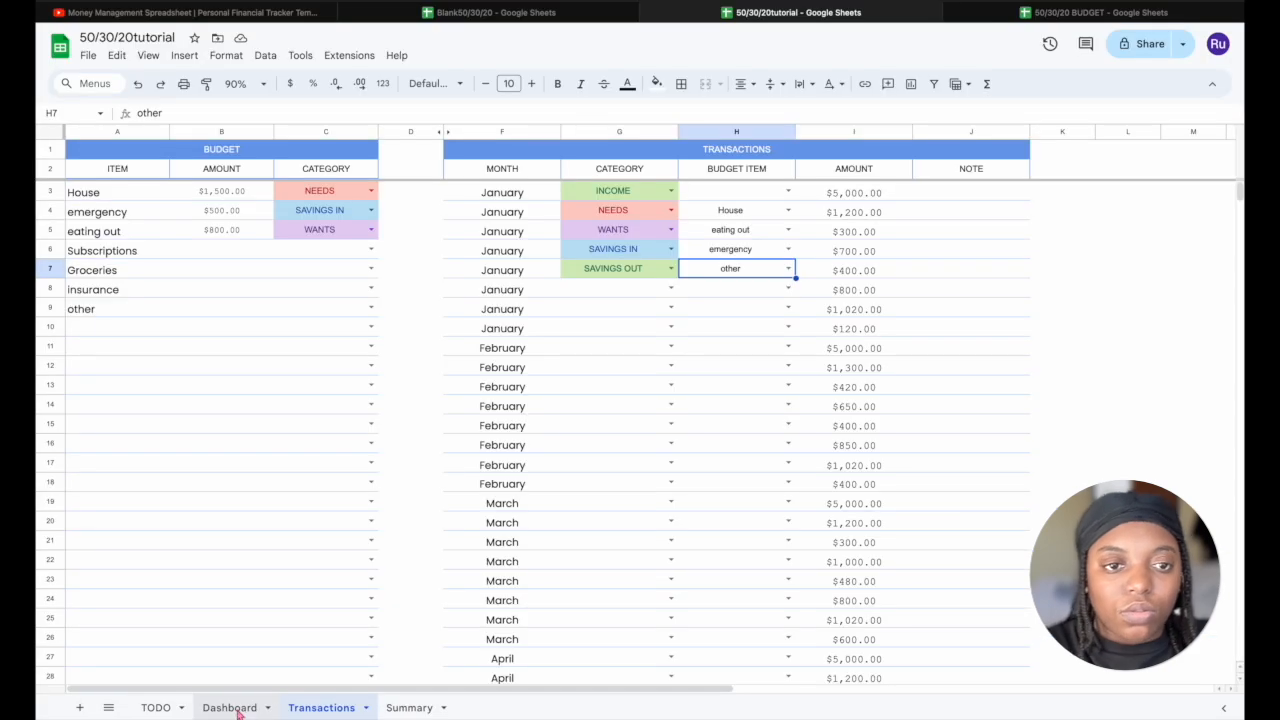
Replace the XXXX placeholder in the Dashboard's January INCOME amount cell E13 with the start of a formula, =SUMIFS(
{"action": "left_click", "coordinate": [234, 708]}
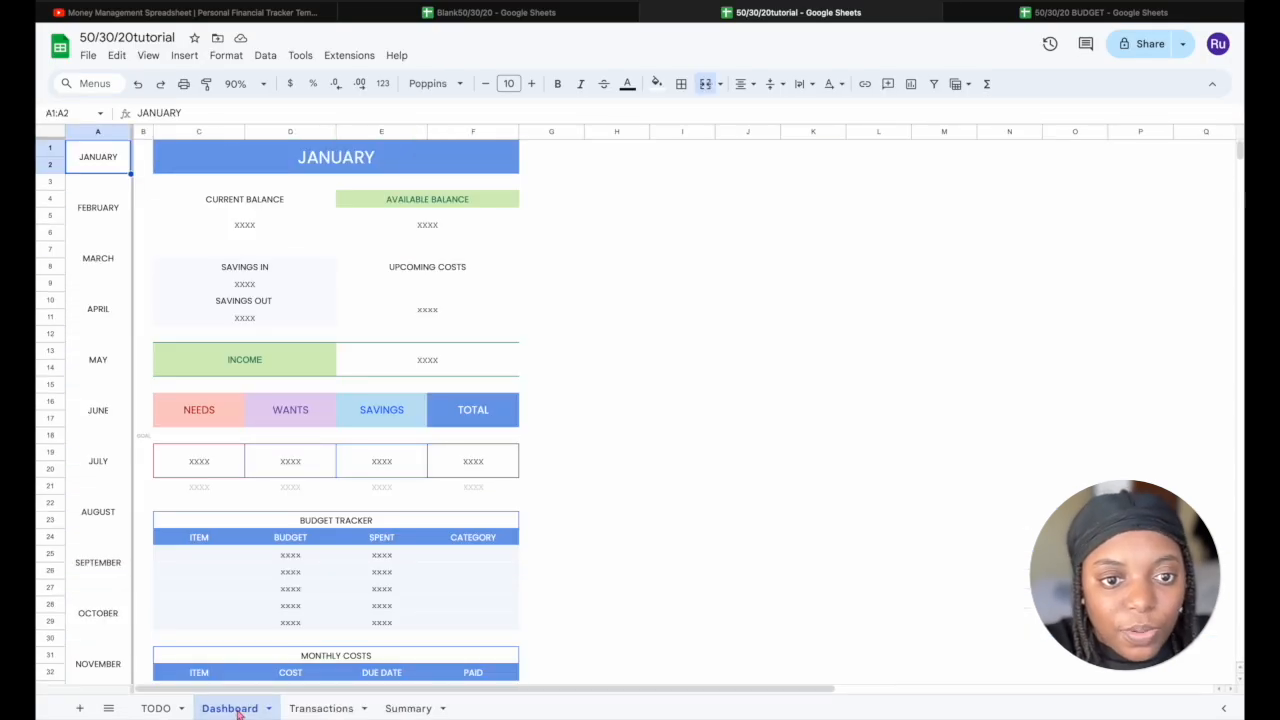
{"action": "left_click", "coordinate": [469, 363]}
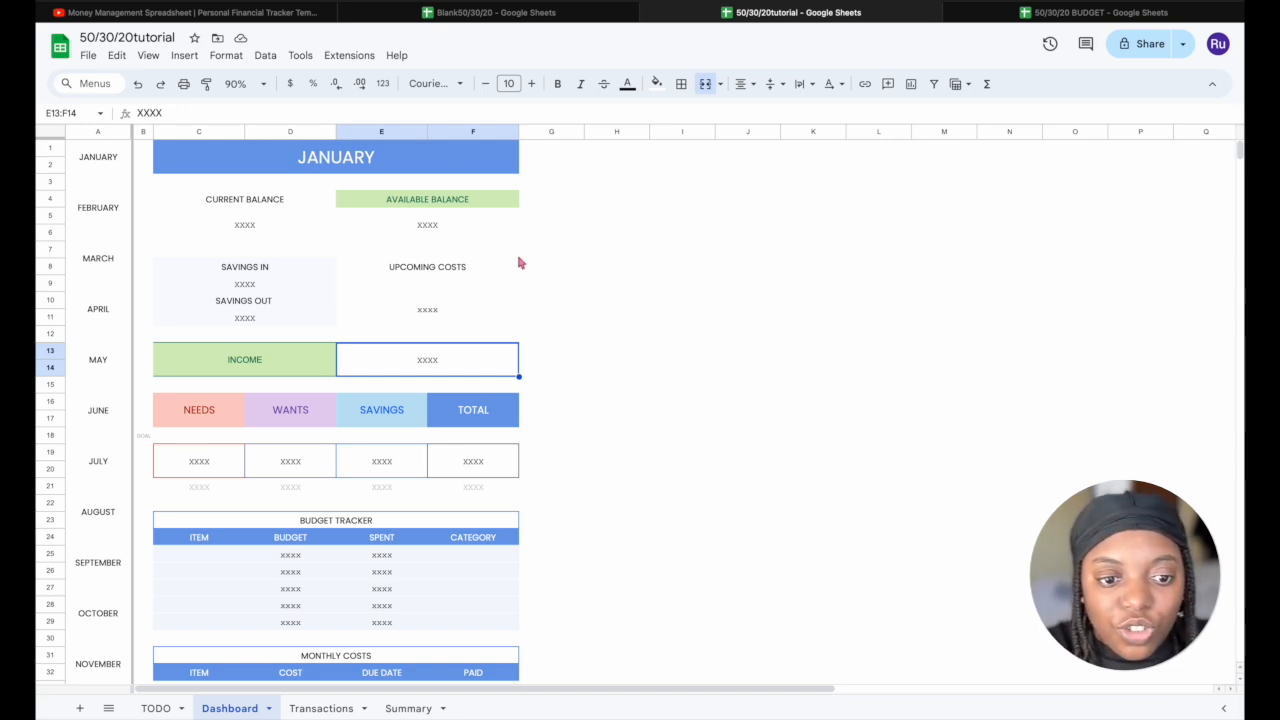
{"action": "left_click", "coordinate": [335, 708]}
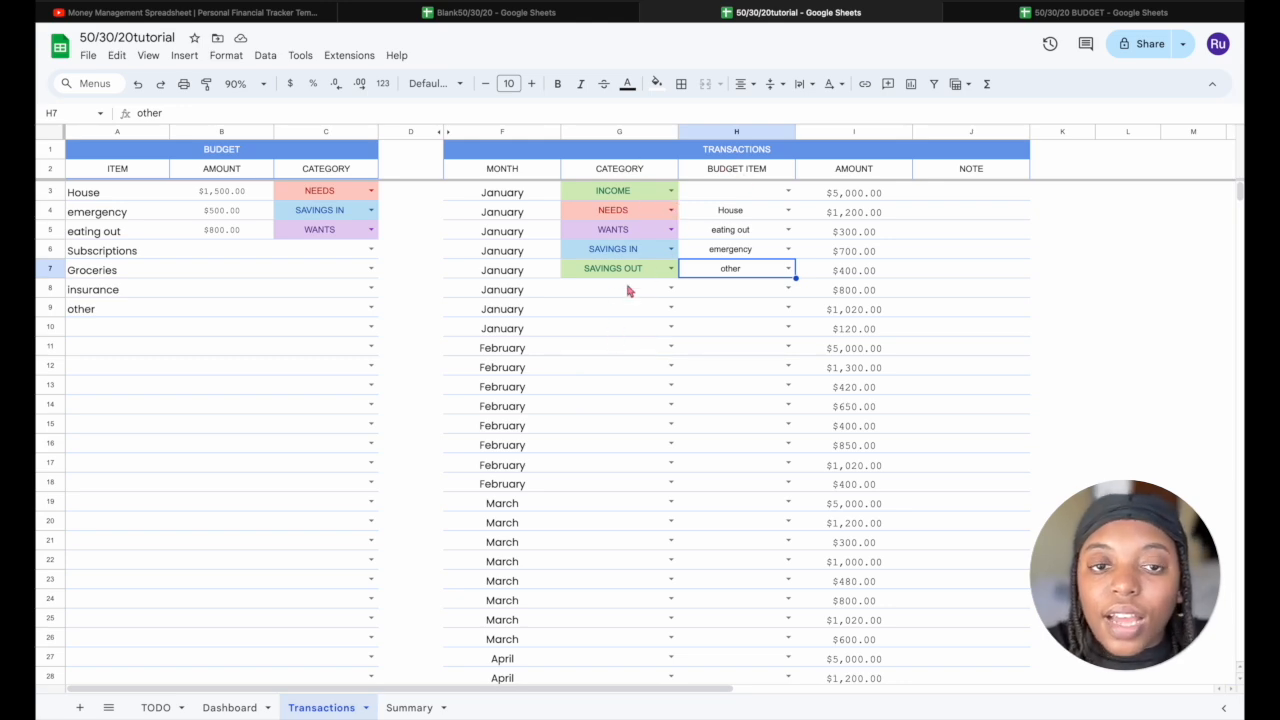
{"action": "left_click", "coordinate": [249, 707]}
{"action": "left_click", "coordinate": [350, 112]}
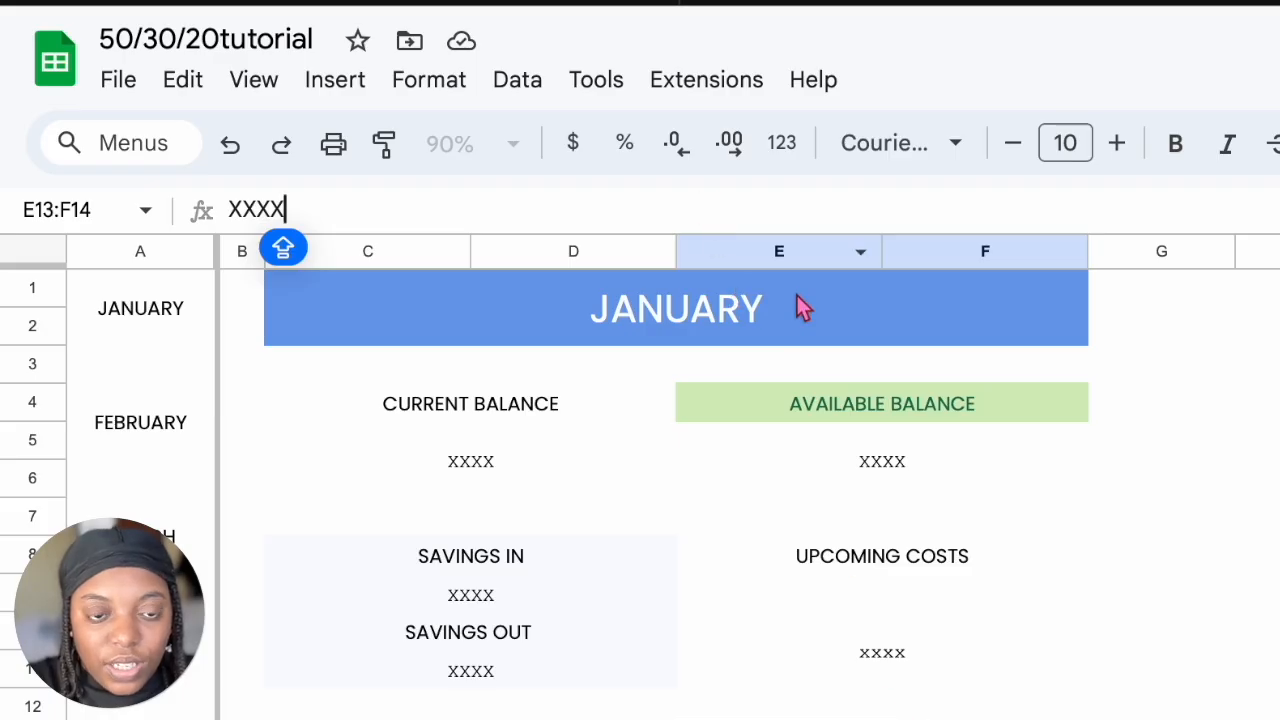
{"action": "key", "text": "BackSpace"}
{"action": "key", "text": "BackSpace"}
{"action": "key", "text": "BackSpace"}
{"action": "key", "text": "BackSpace"}
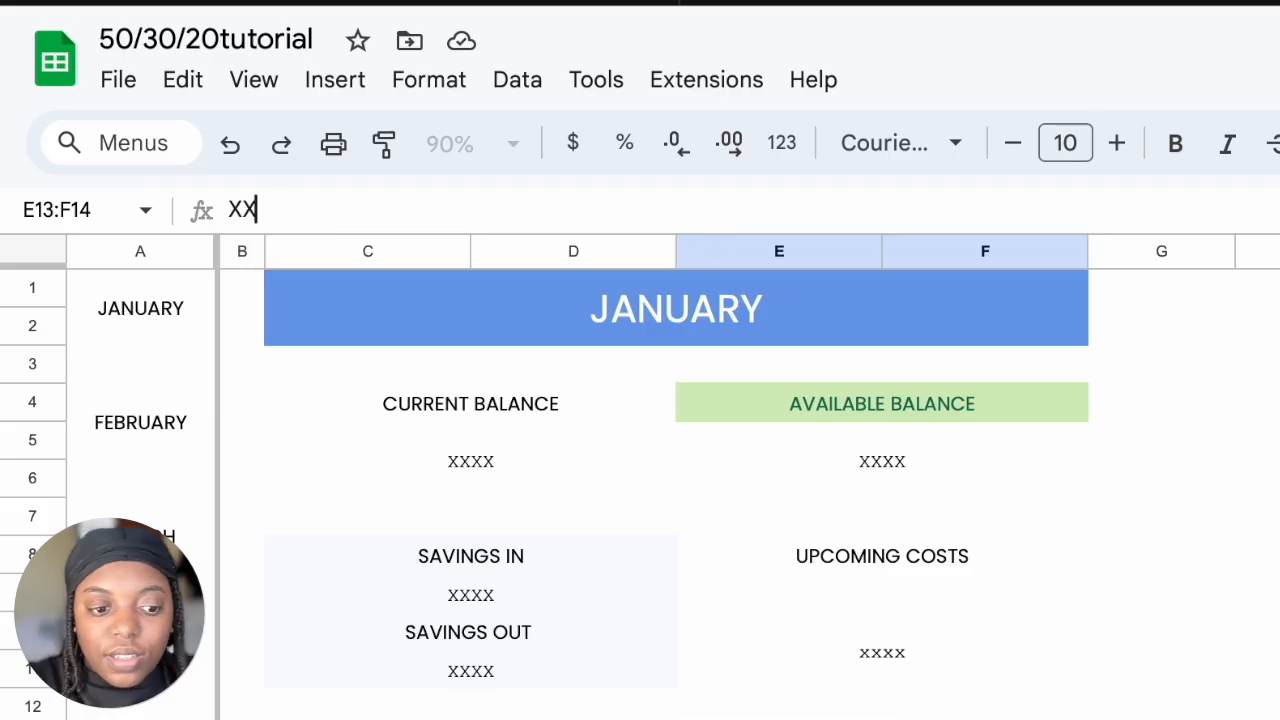
{"action": "type", "text": "="}
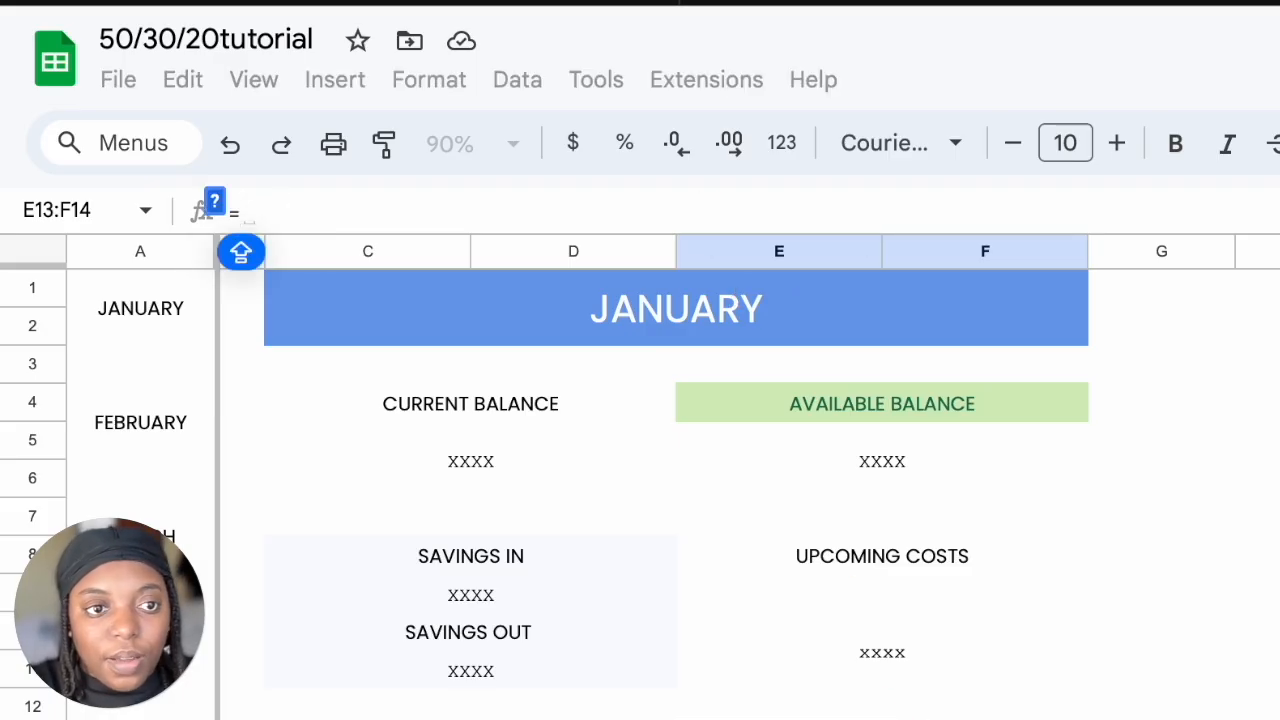
{"action": "type", "text": "SUMIFS("}
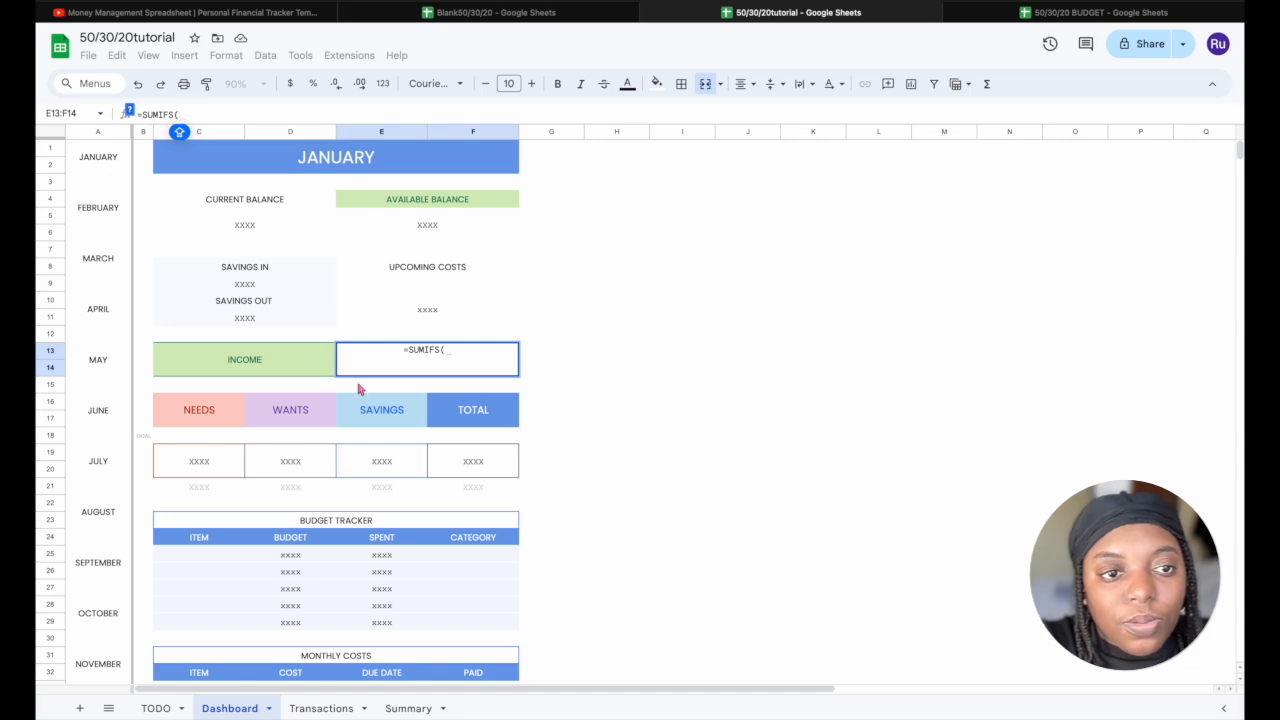
Set the SUMIFS sum range to the transaction amounts, Transactions!I3:I
{"action": "left_click", "coordinate": [314, 710]}
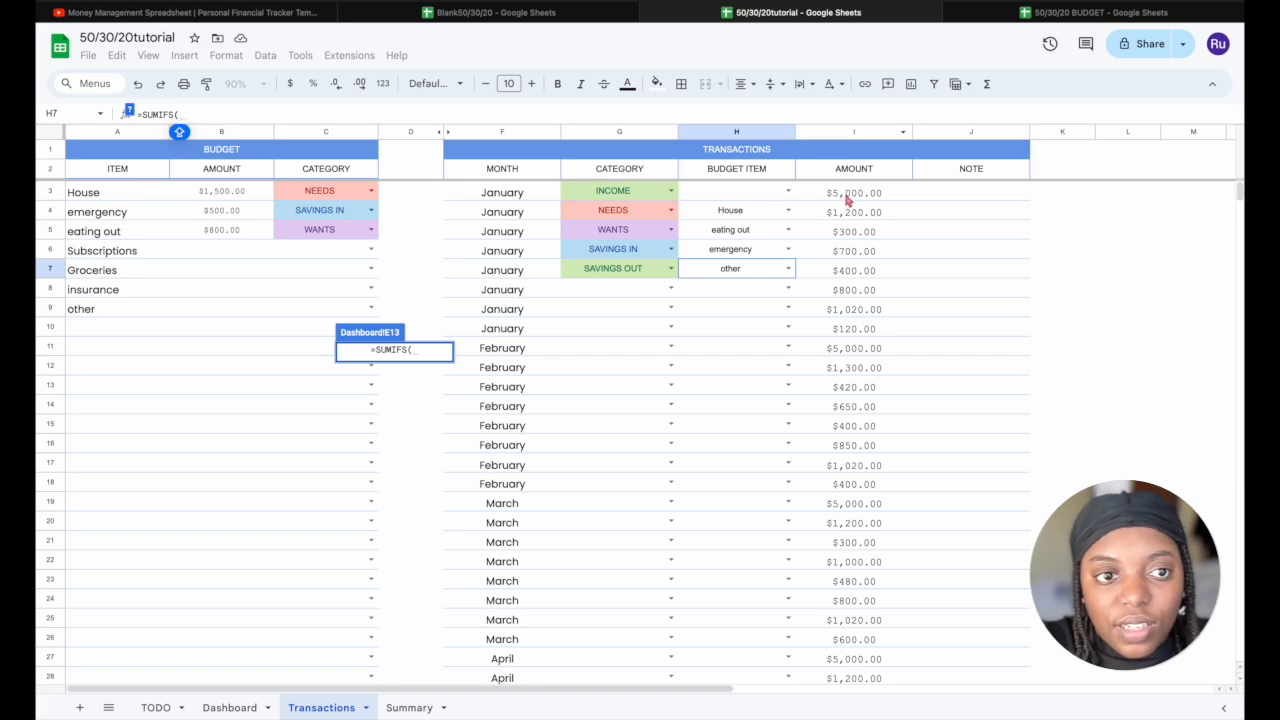
{"action": "left_click", "coordinate": [853, 194]}
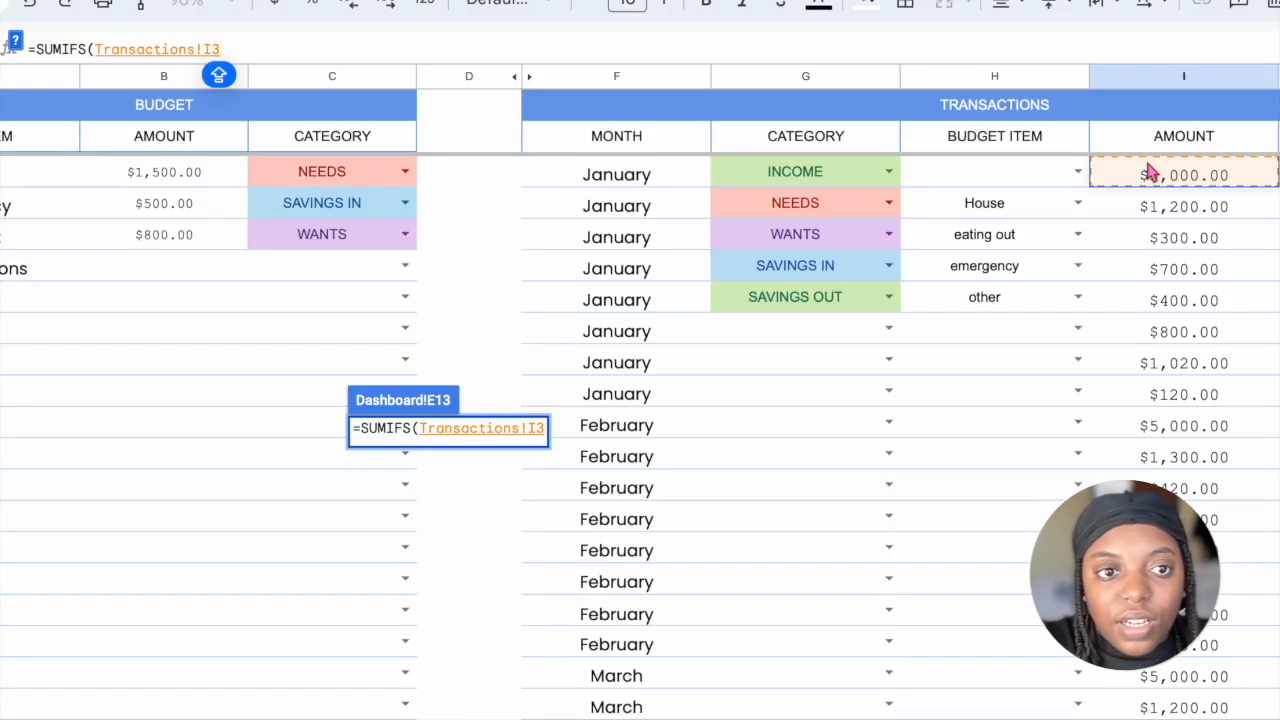
{"action": "type", "text": ":I"}
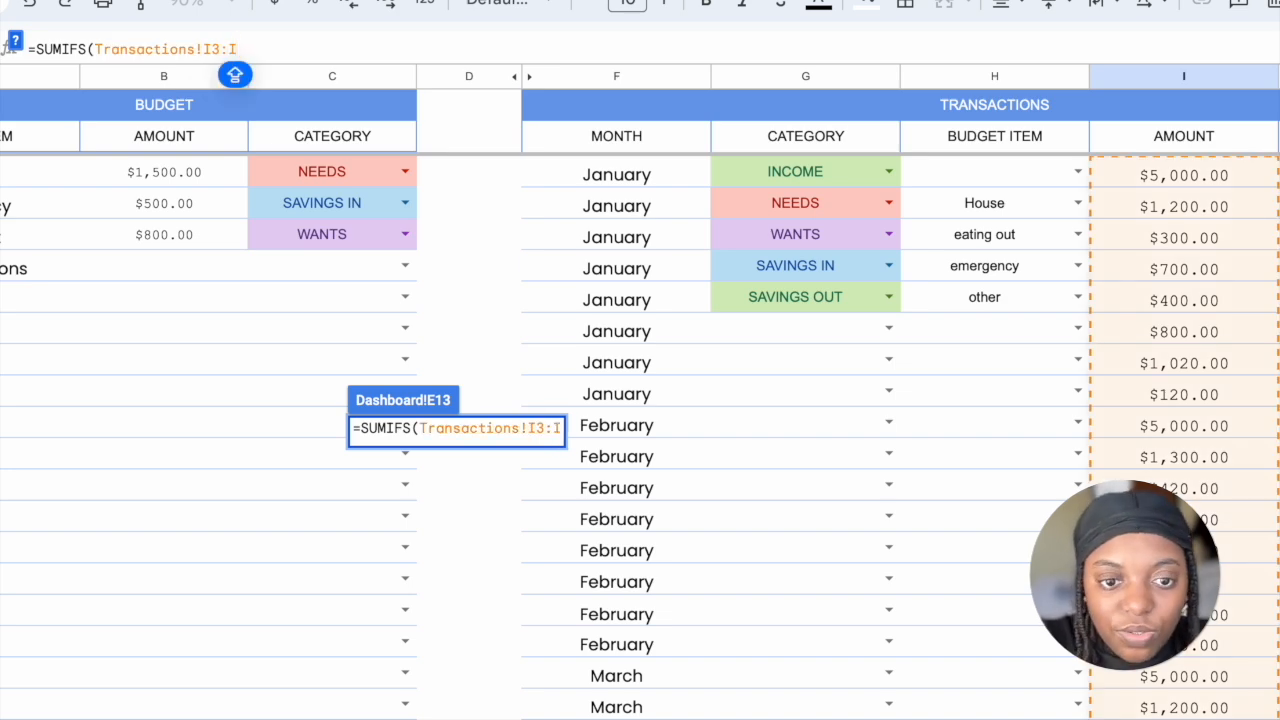
Unhide the month-number column and add Transactions!E3:E as the first criteria range of the SUMIFS formula
{"action": "type", "text": ","}
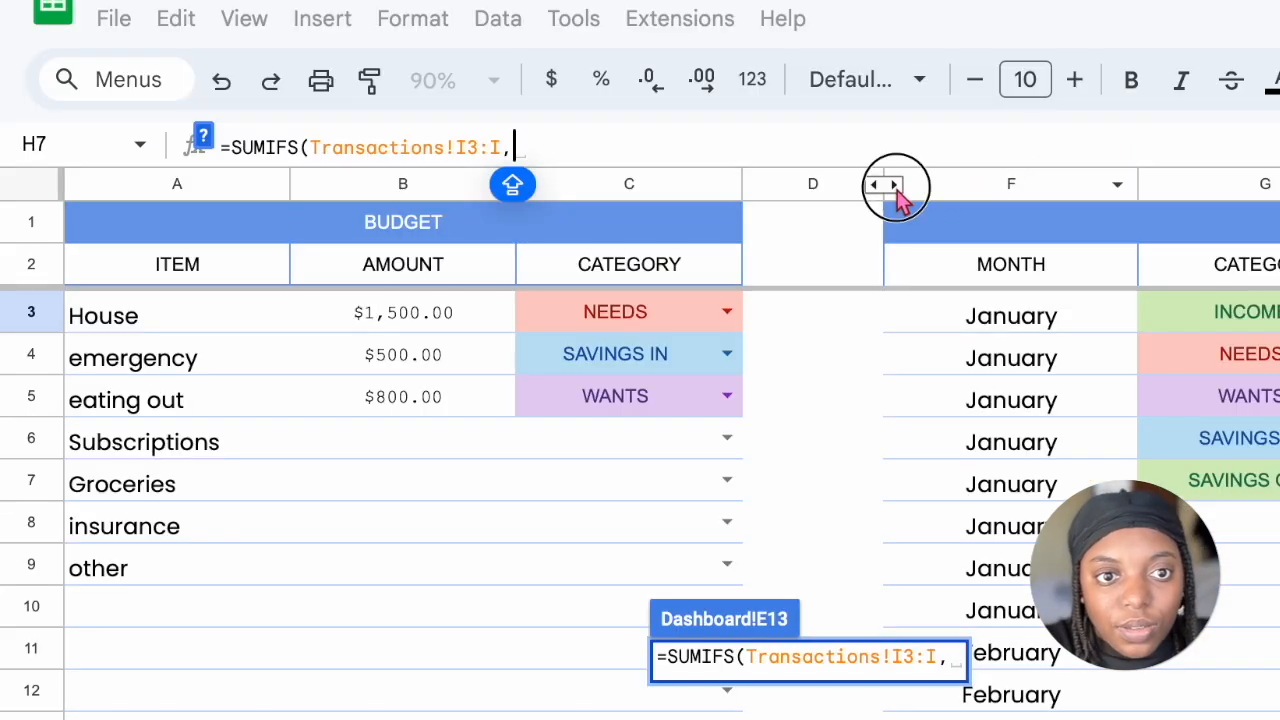
{"action": "left_click", "coordinate": [897, 192]}
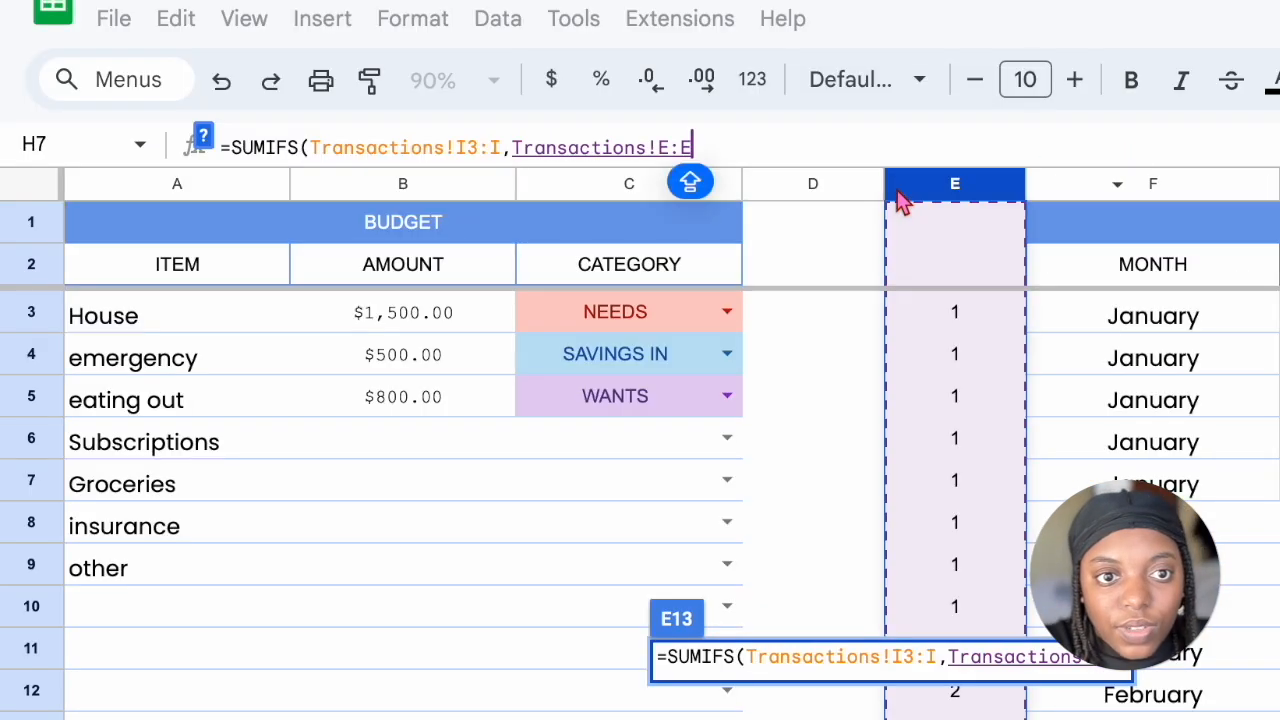
{"action": "left_click", "coordinate": [960, 320]}
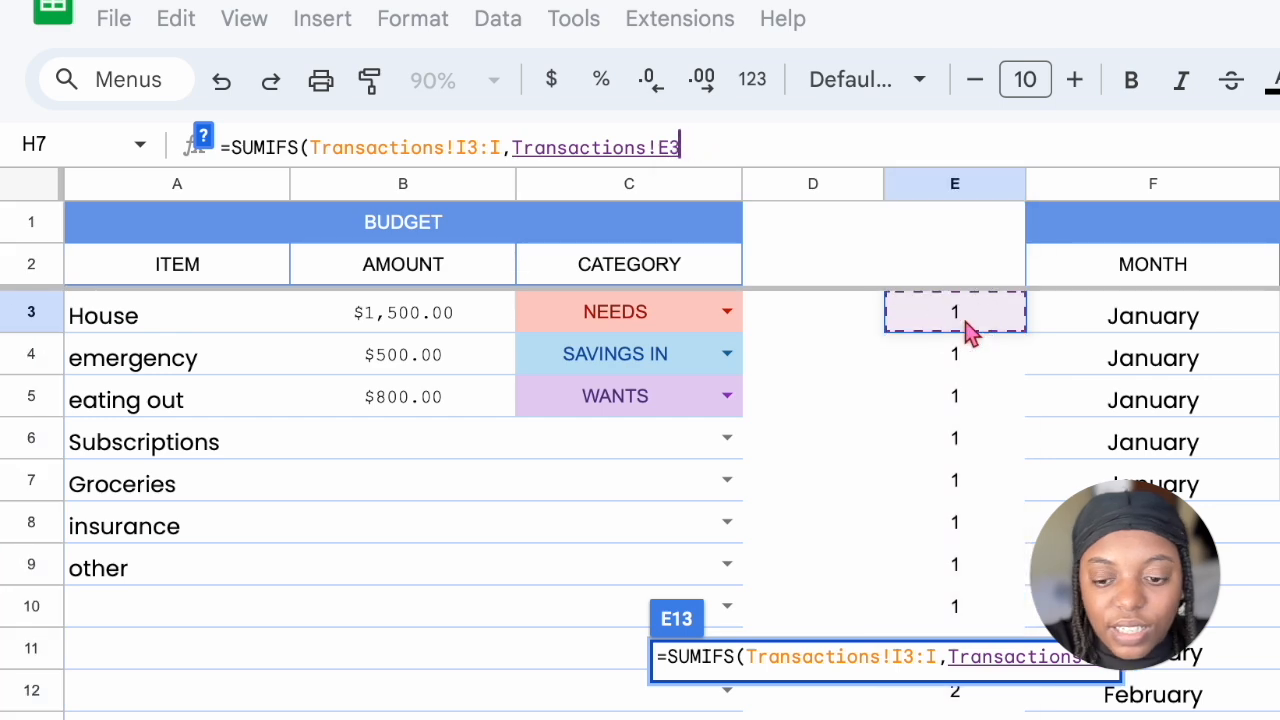
{"action": "type", "text": ":E"}
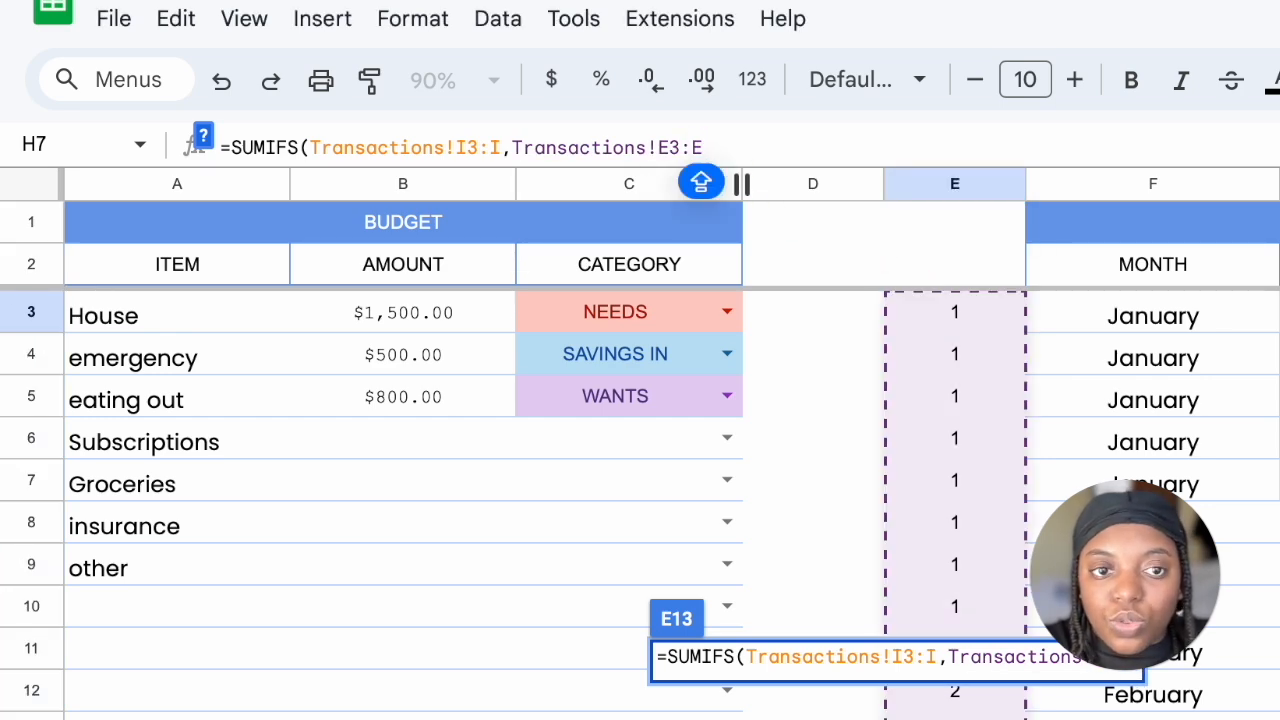
Set the SUMIFS month criterion to 1 and add Transactions!G3:G as the second criteria range
{"action": "type", "text": ",1"}
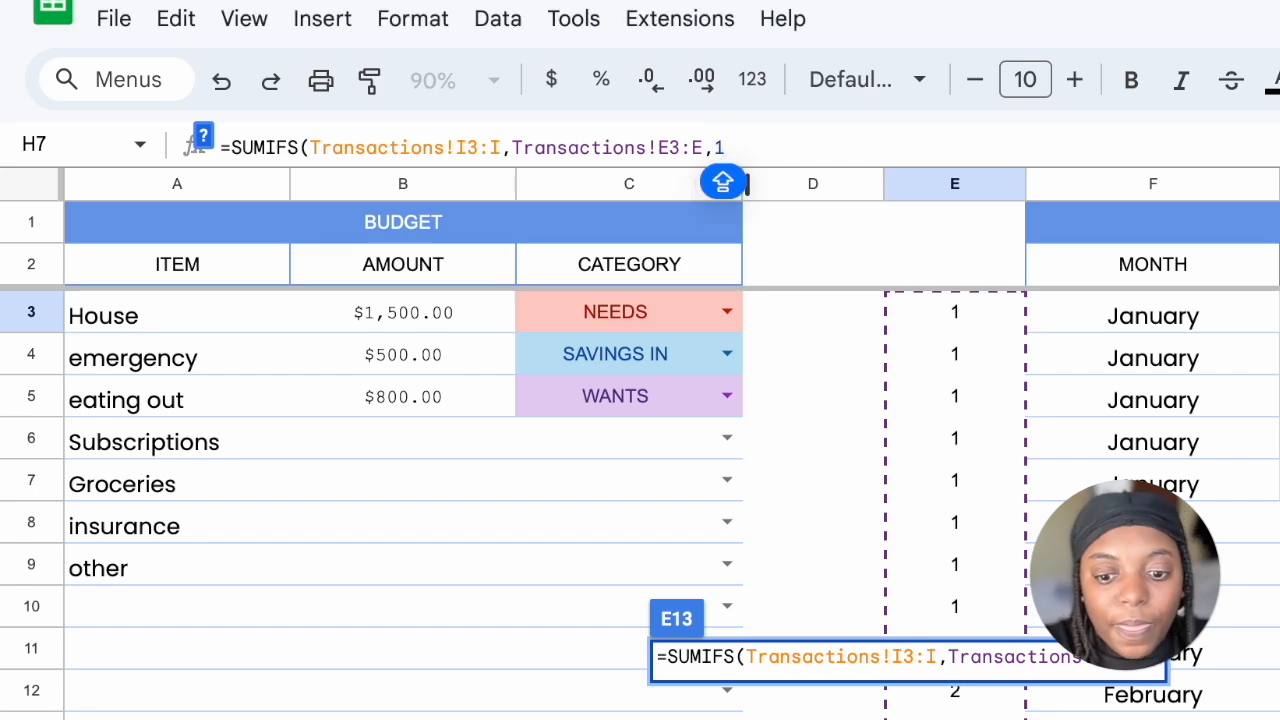
{"action": "type", "text": ","}
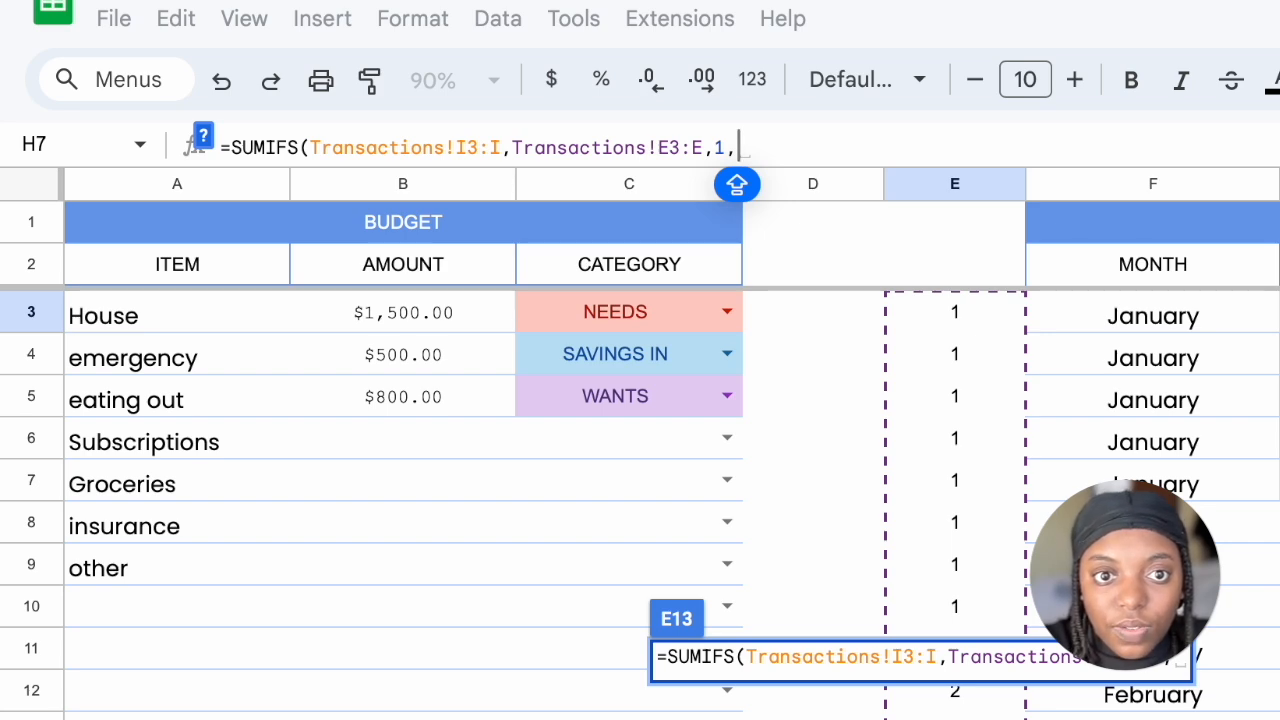
{"action": "left_click", "coordinate": [1279, 312]}
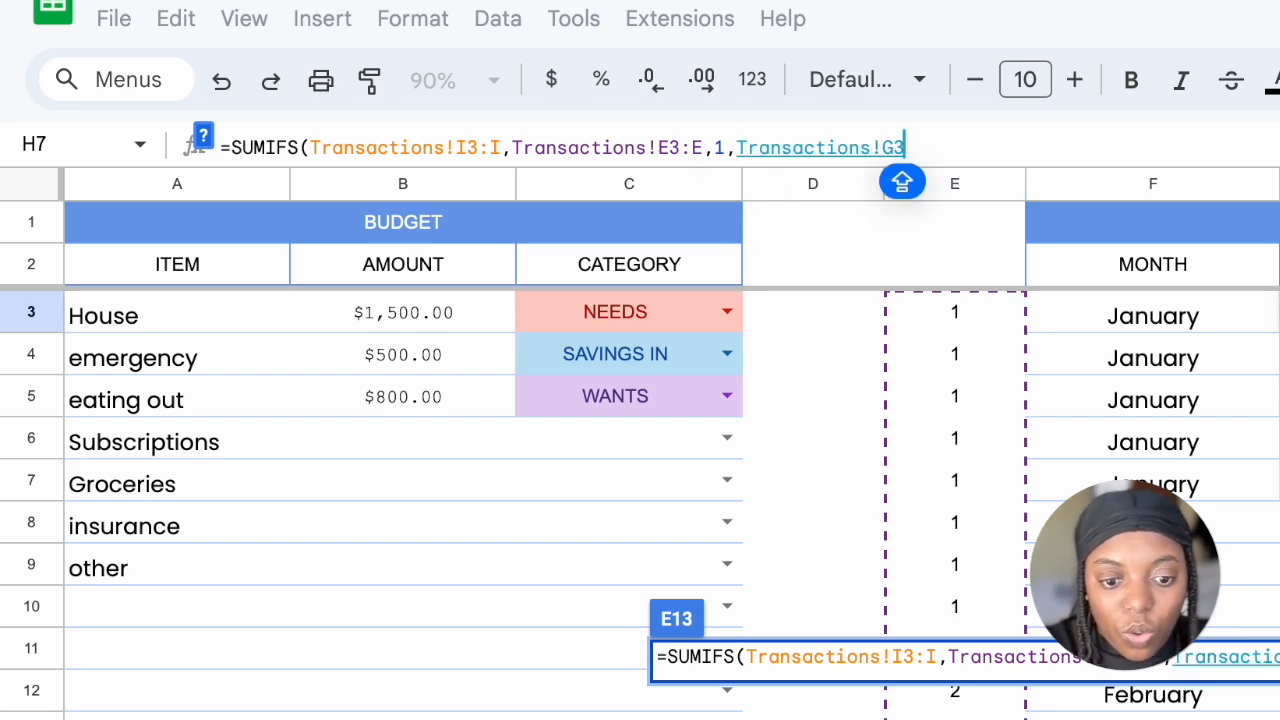
{"action": "type", "text": ":G"}
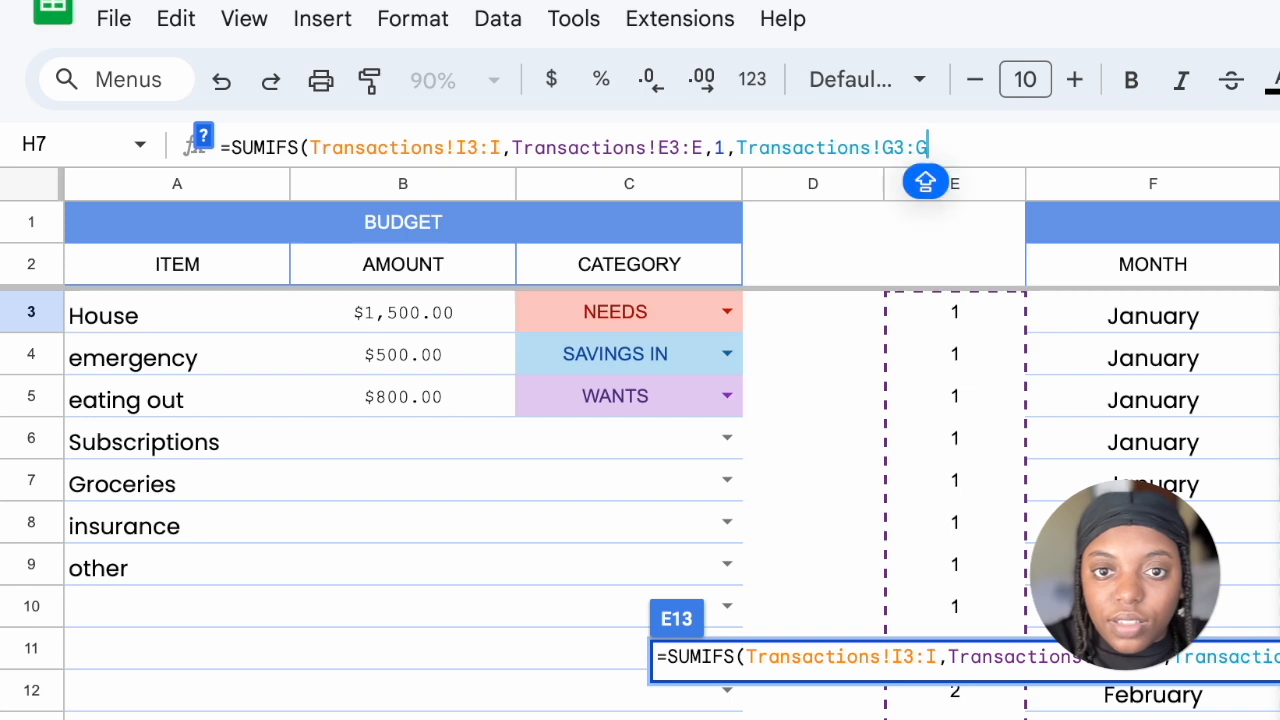
Set the second criterion to "INCOME", close and enter the formula in E13, and format the result as currency
{"action": "type", "text": ","}
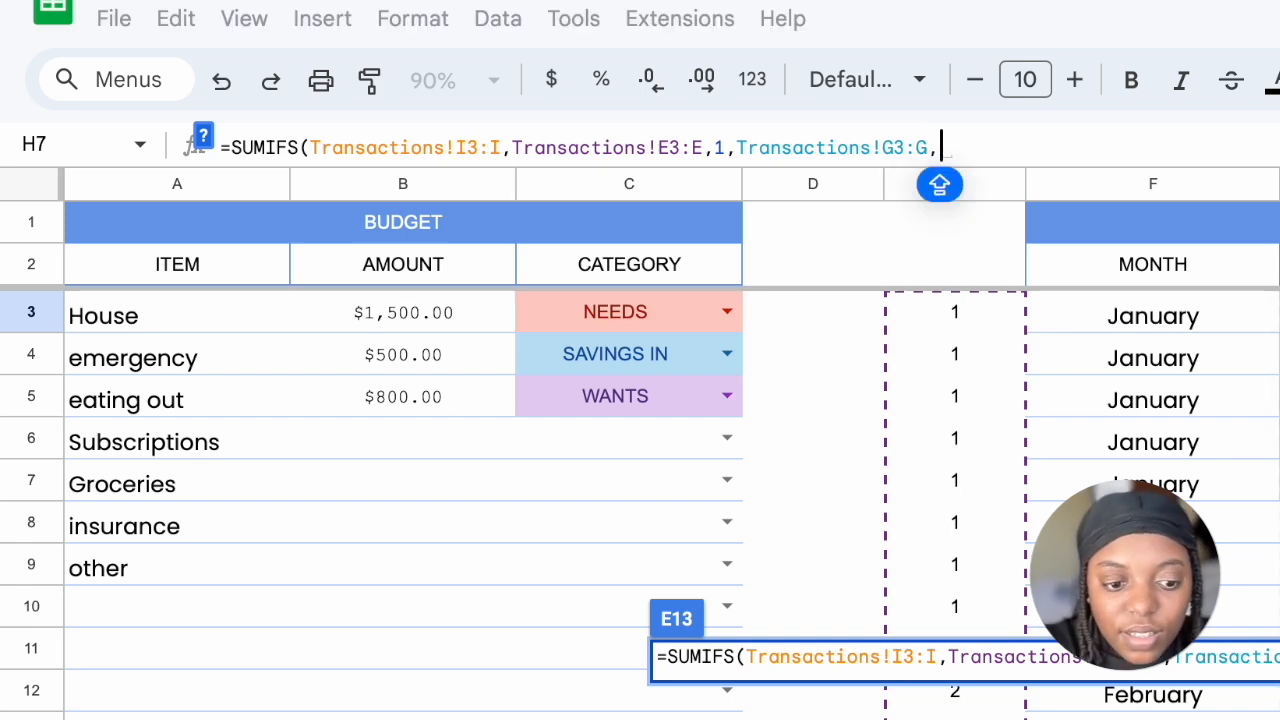
{"action": "type", "text": "\"IN"}
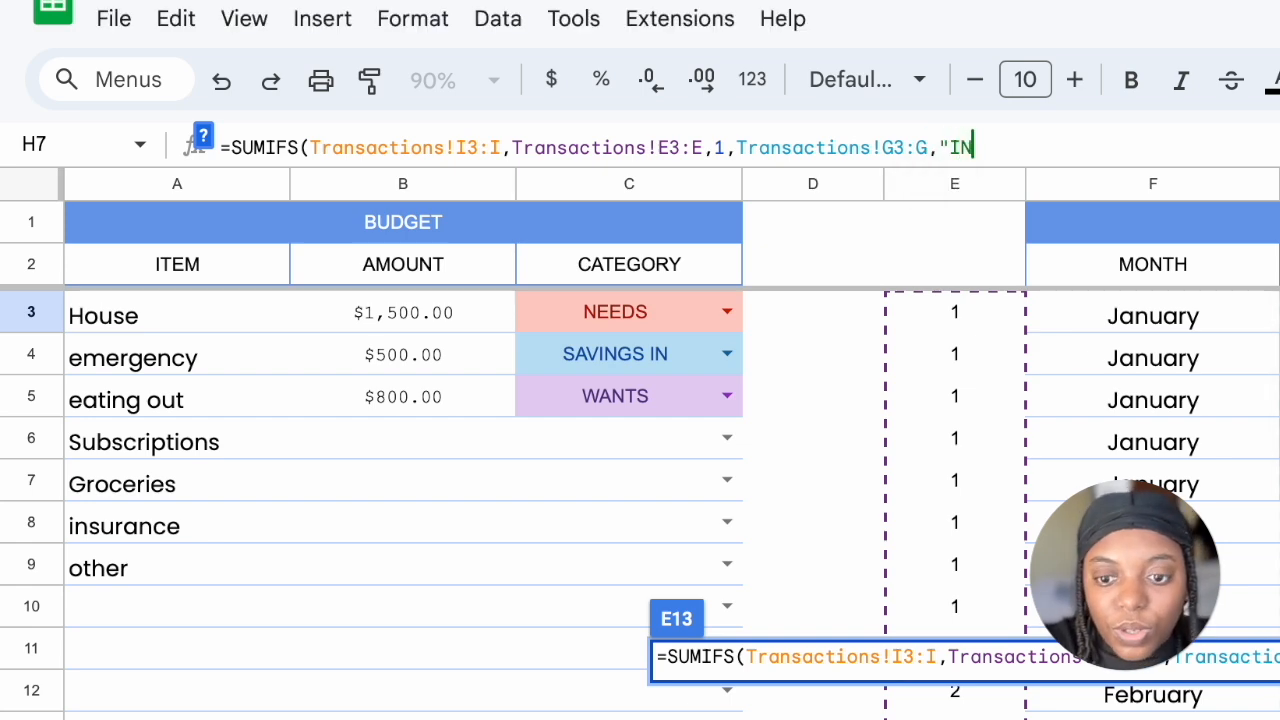
{"action": "type", "text": "COME\""}
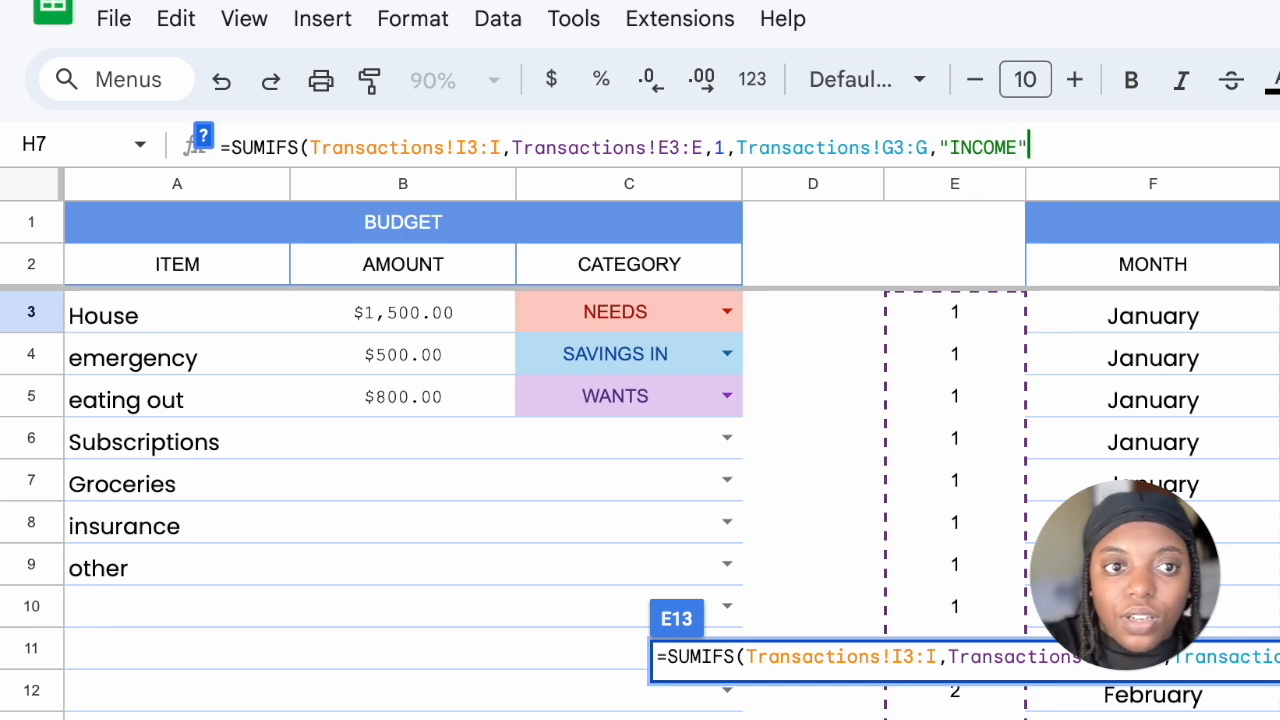
{"action": "type", "text": ")"}
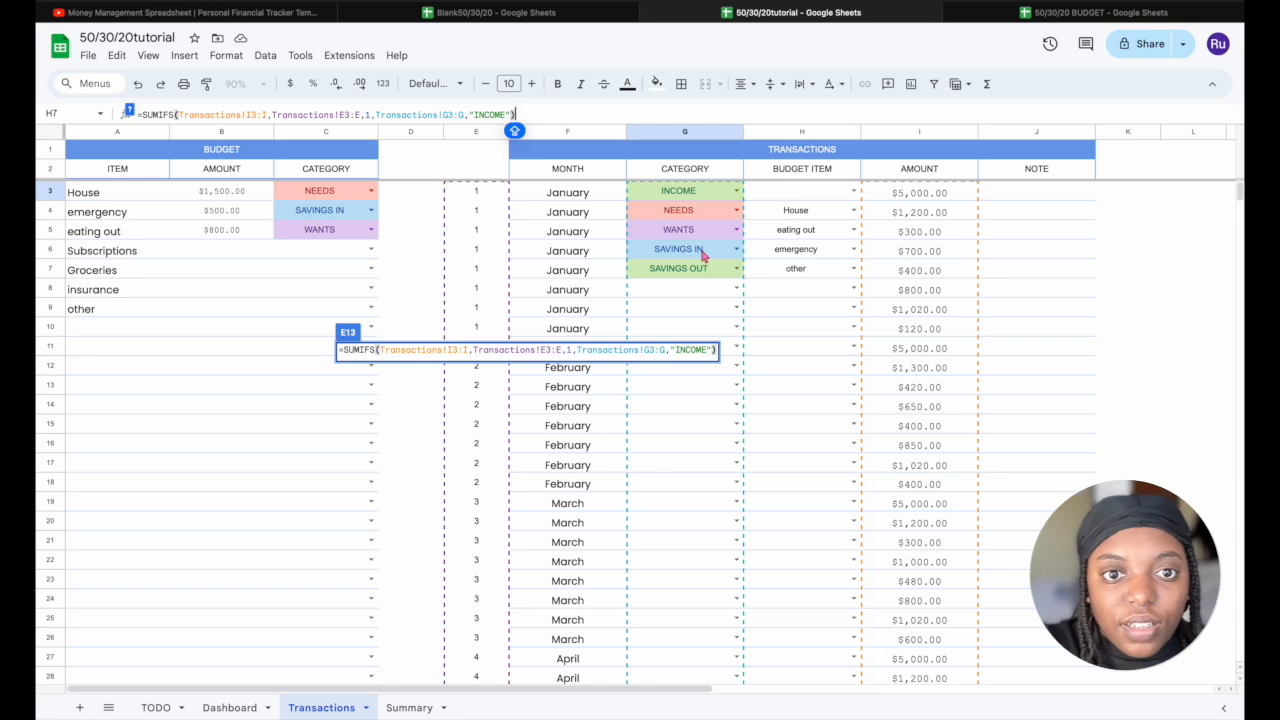
{"action": "key", "text": "Return"}
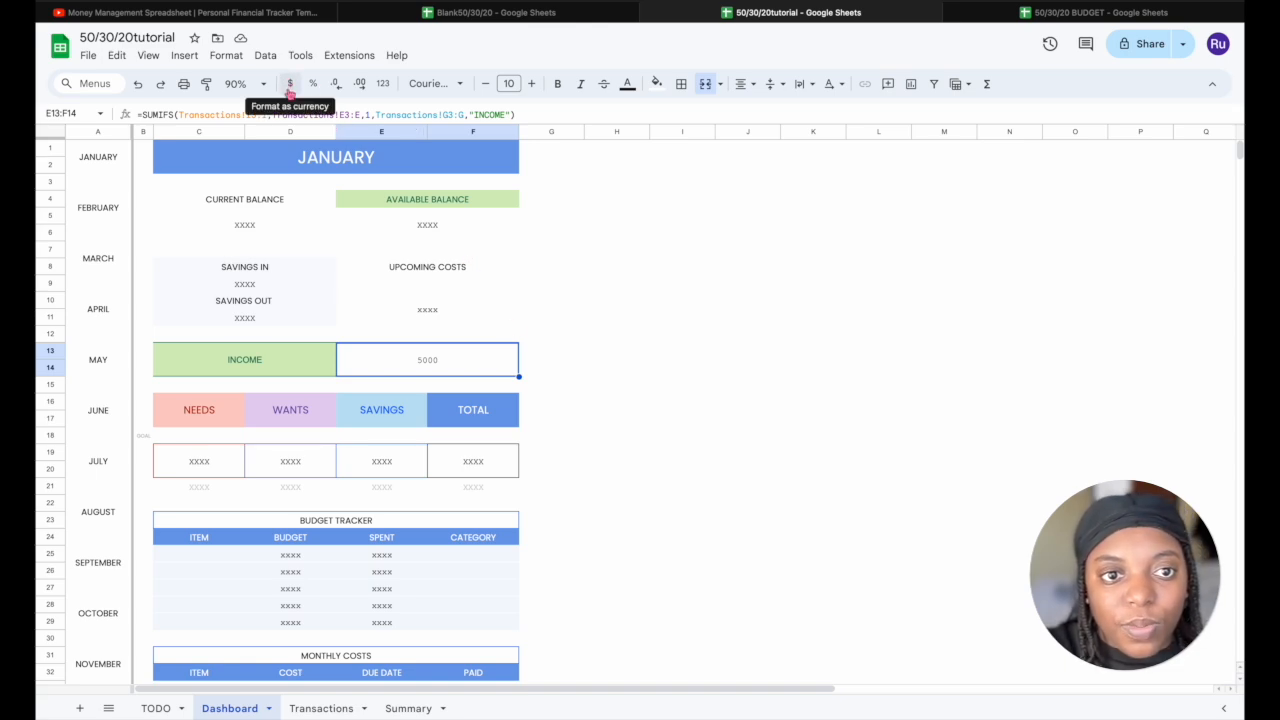
{"action": "left_click", "coordinate": [290, 84]}
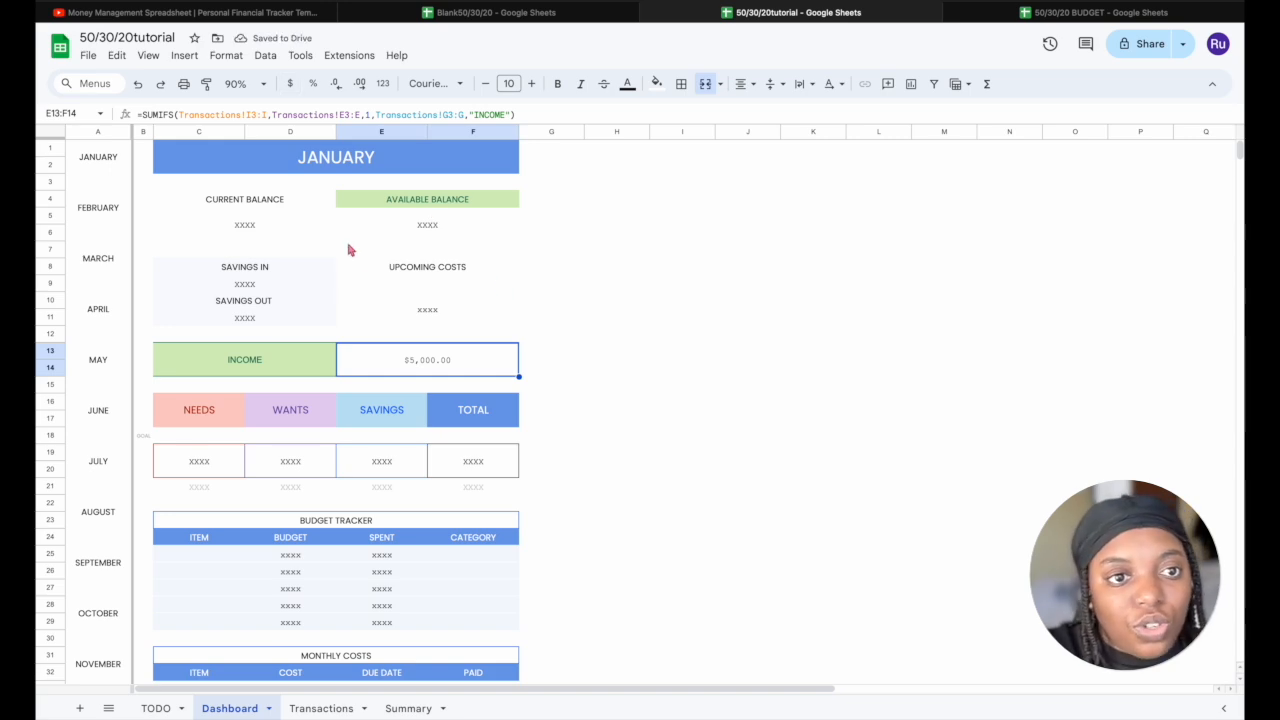
{"action": "left_click", "coordinate": [228, 56]}
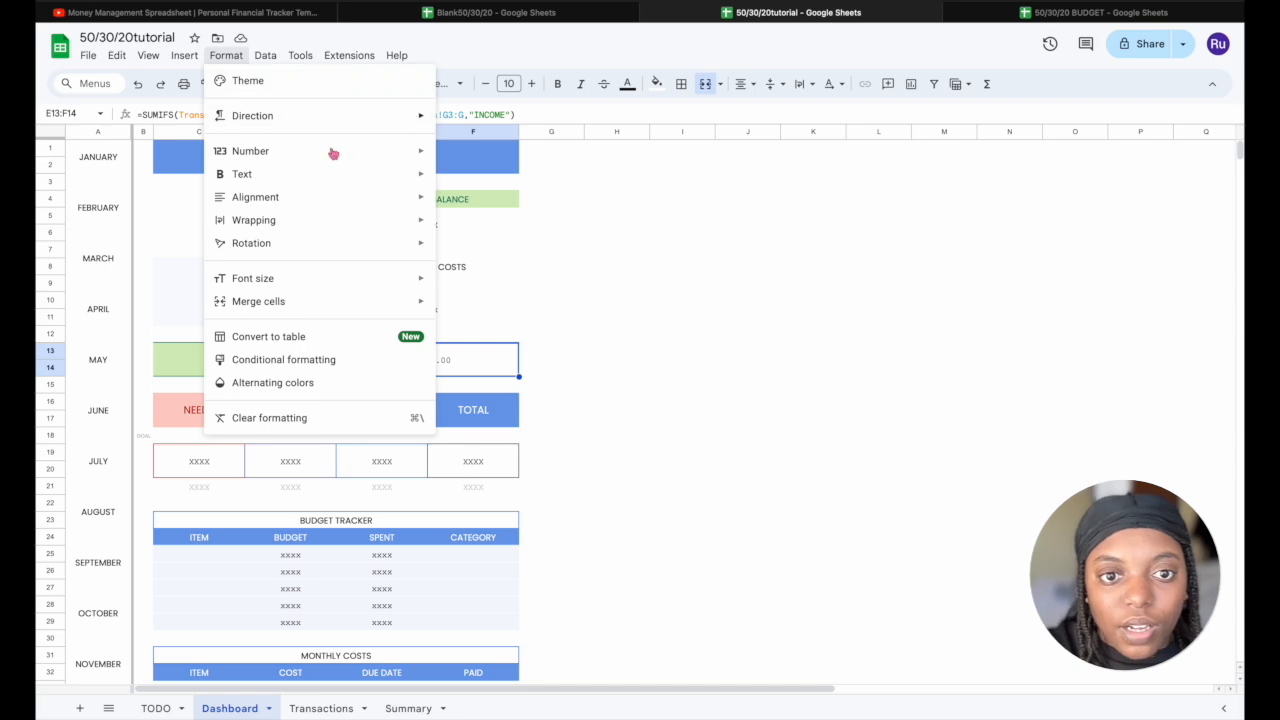
{"action": "mouse_move", "coordinate": [337, 156]}
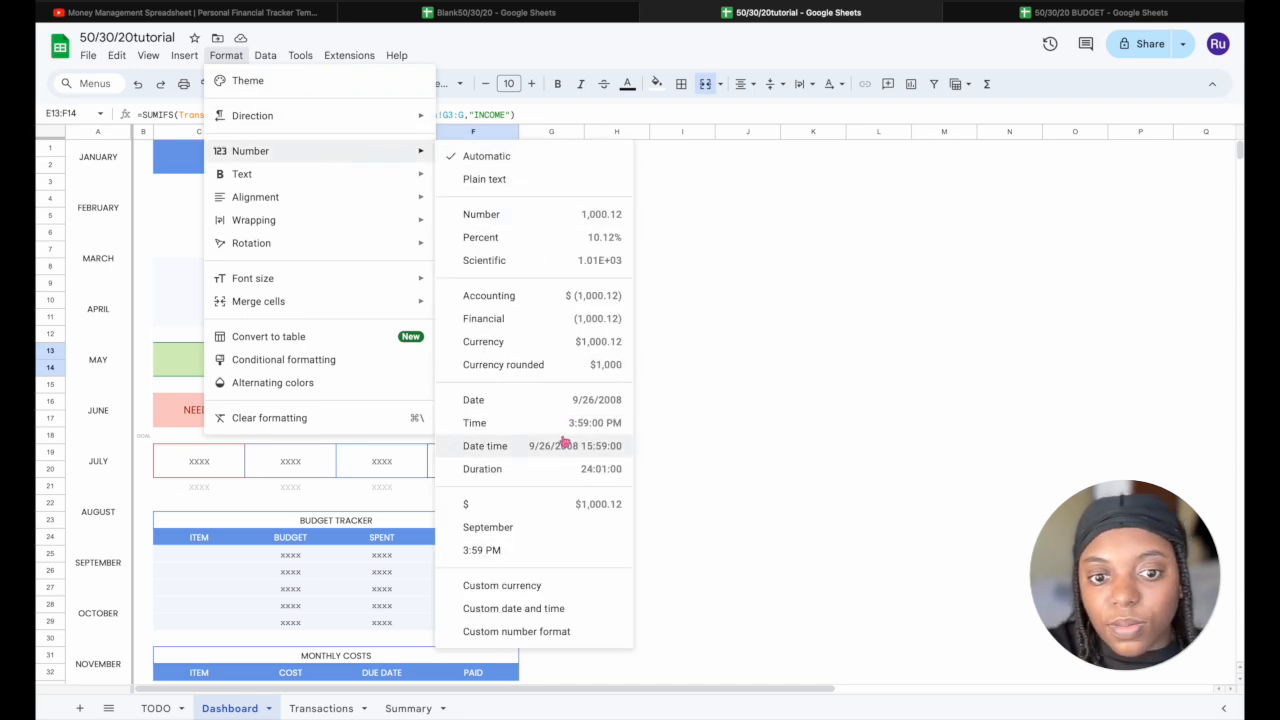
{"action": "left_click", "coordinate": [547, 588]}
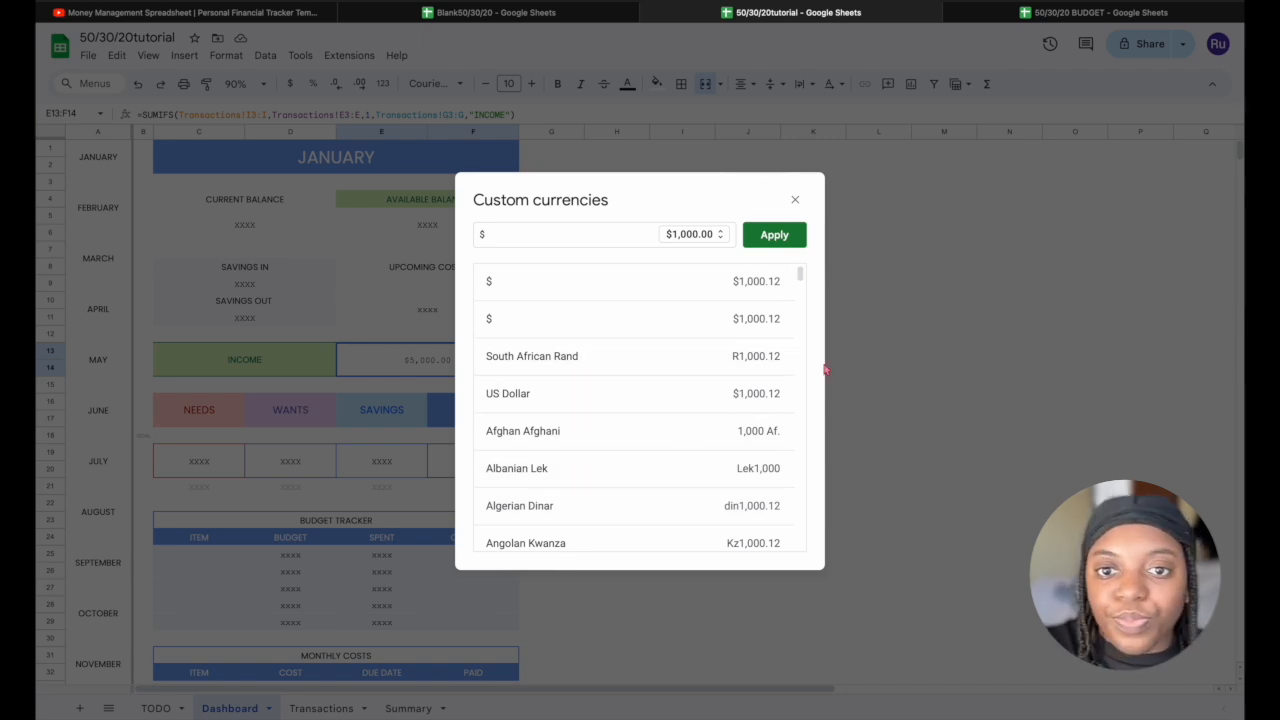
{"action": "left_click", "coordinate": [792, 199]}
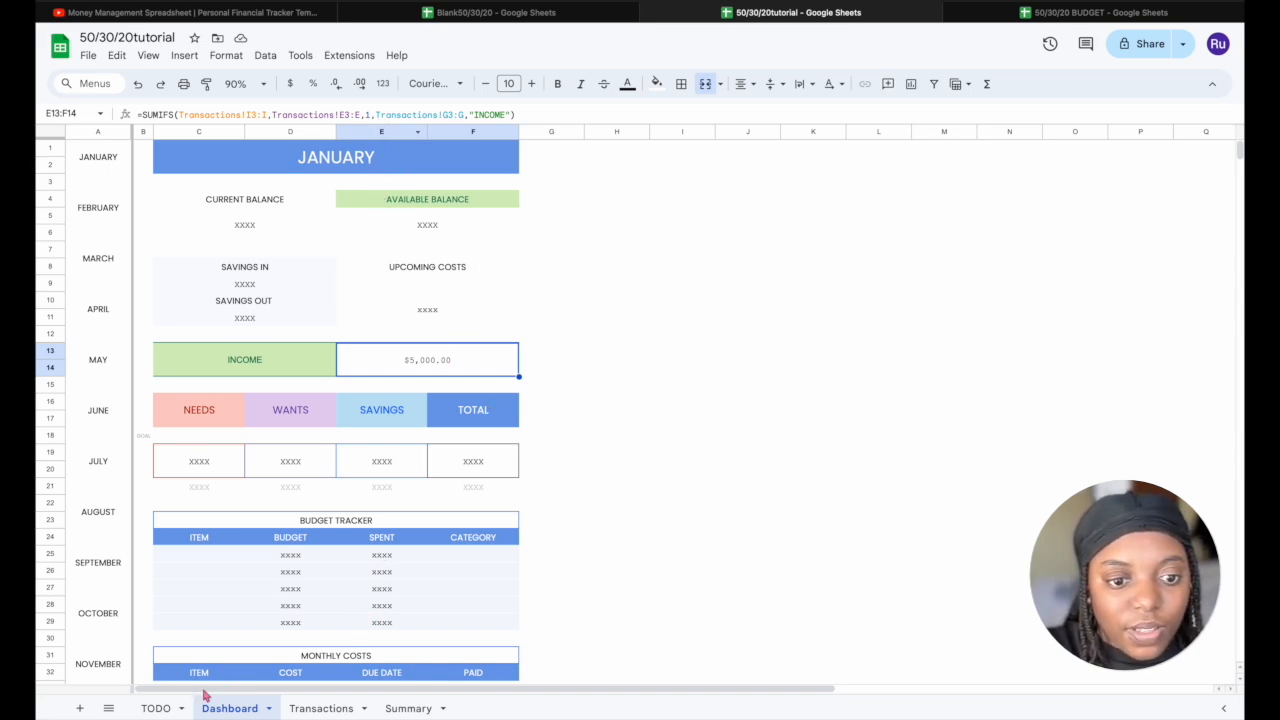
Test the formula by setting the category in row 4 of Transactions to INCOME and checking the Dashboard's income amount
{"action": "left_click", "coordinate": [347, 712]}
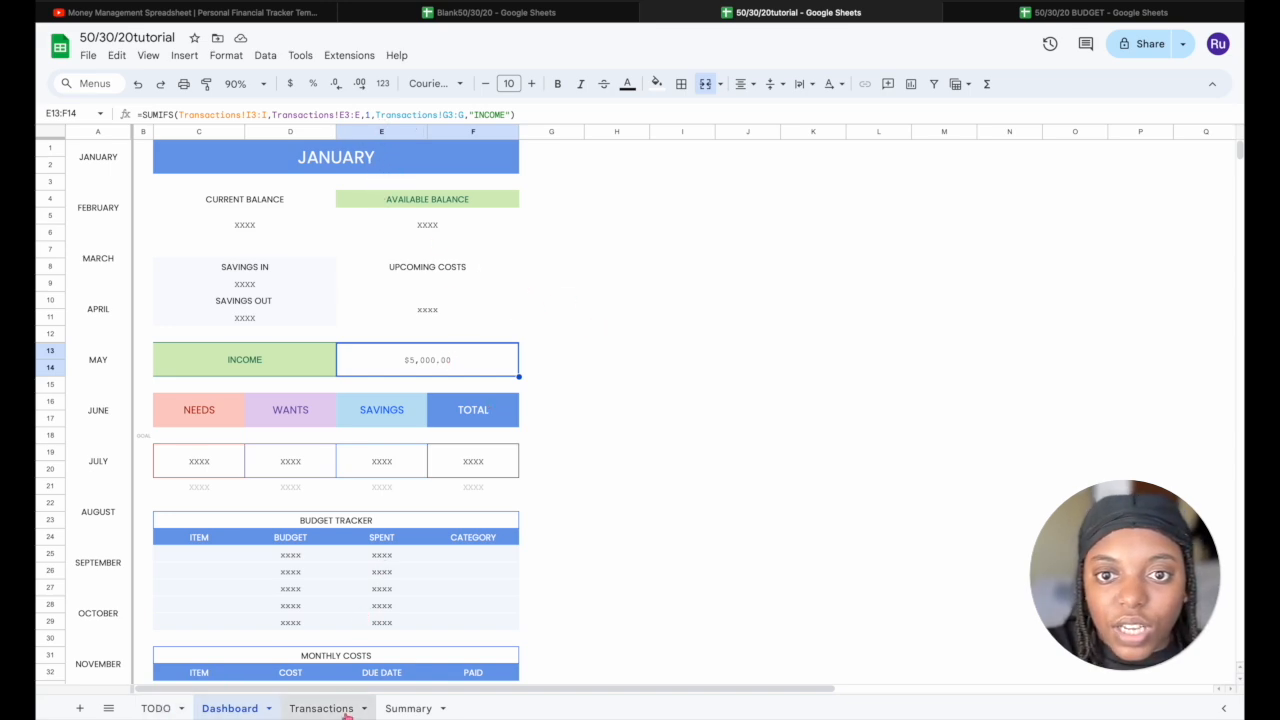
{"action": "left_click", "coordinate": [736, 211]}
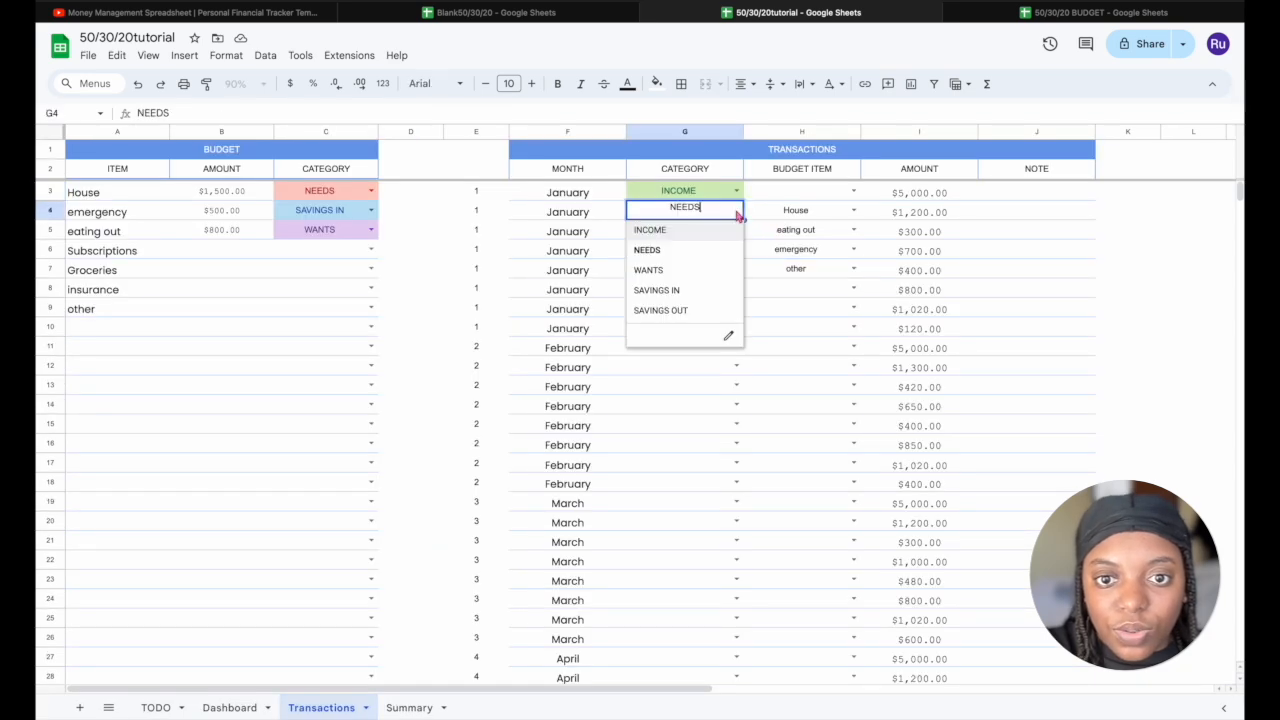
{"action": "left_click", "coordinate": [718, 233]}
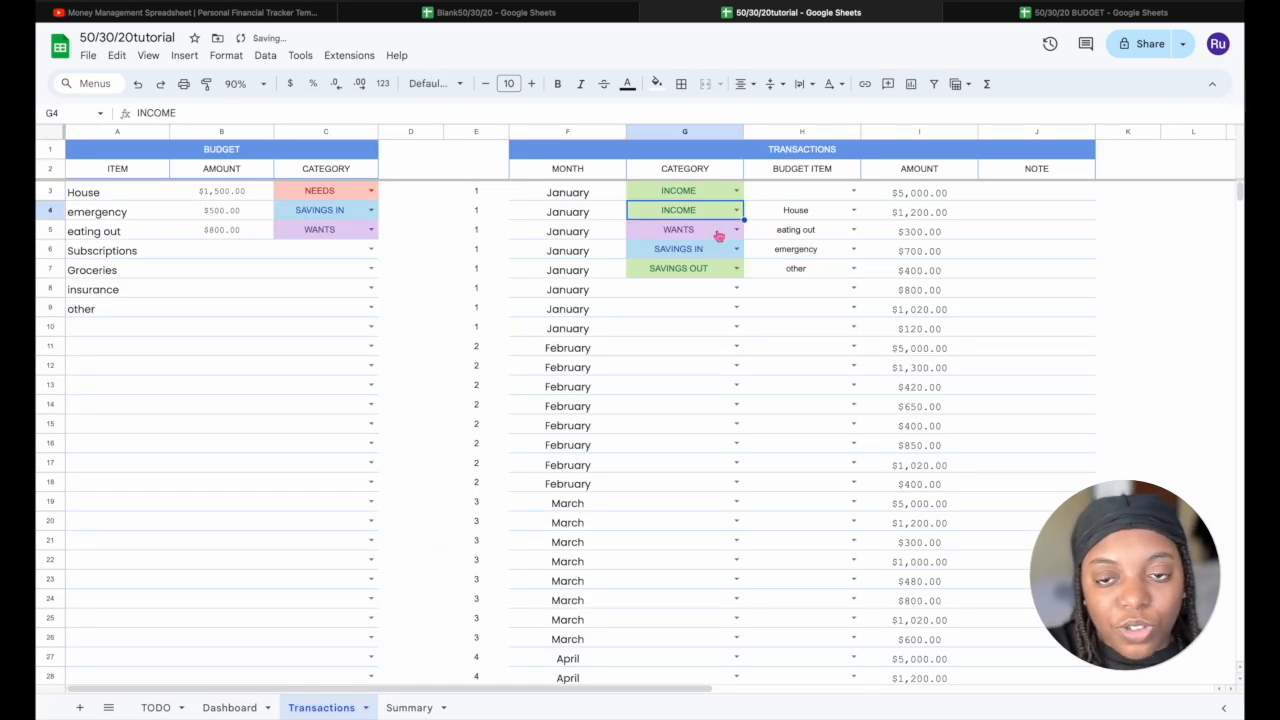
{"action": "left_click", "coordinate": [220, 707]}
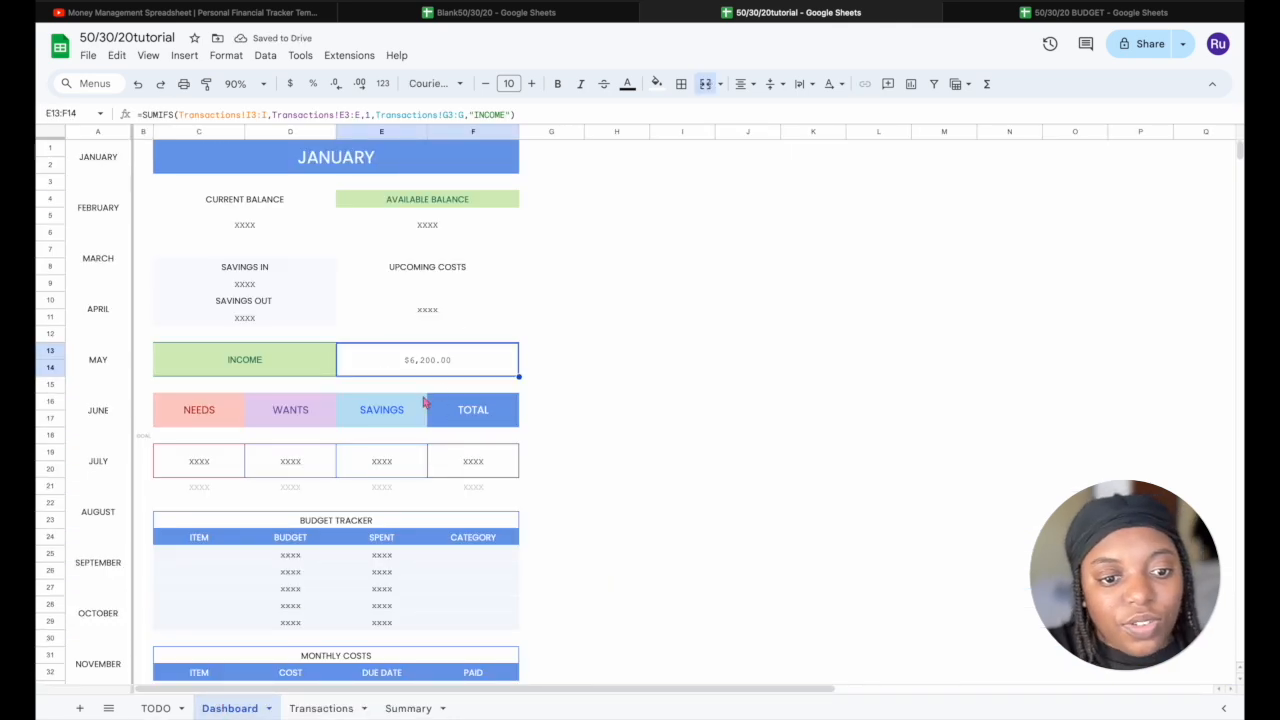
Restore the category in row 4 of Transactions to NEEDS and check the Dashboard's income amount again
{"action": "left_click", "coordinate": [322, 707]}
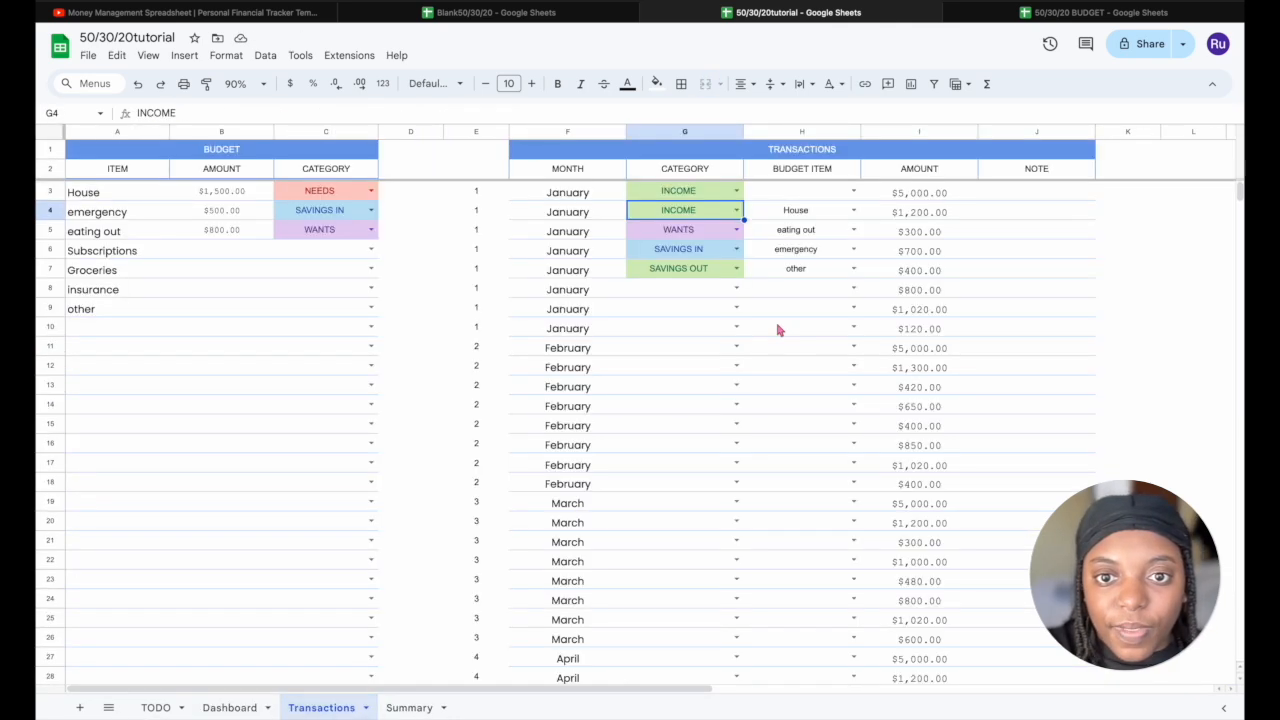
{"action": "left_click", "coordinate": [737, 212]}
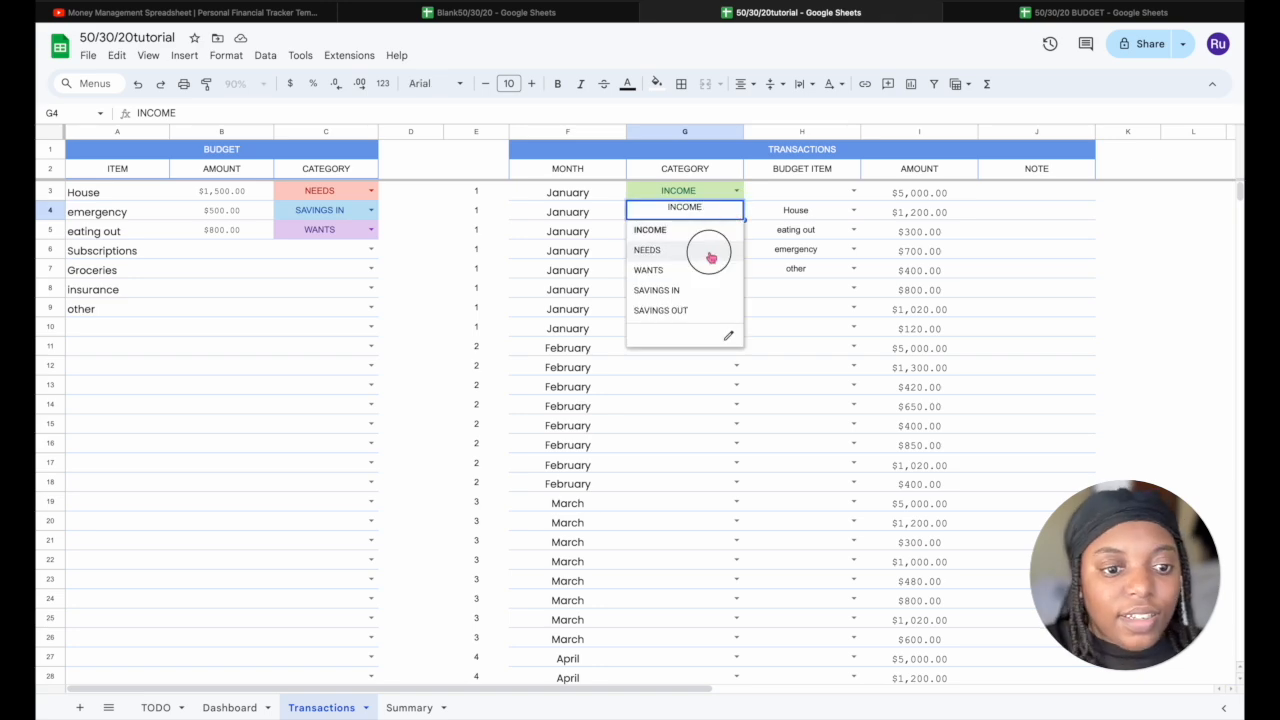
{"action": "left_click", "coordinate": [711, 250]}
{"action": "left_click", "coordinate": [229, 707]}
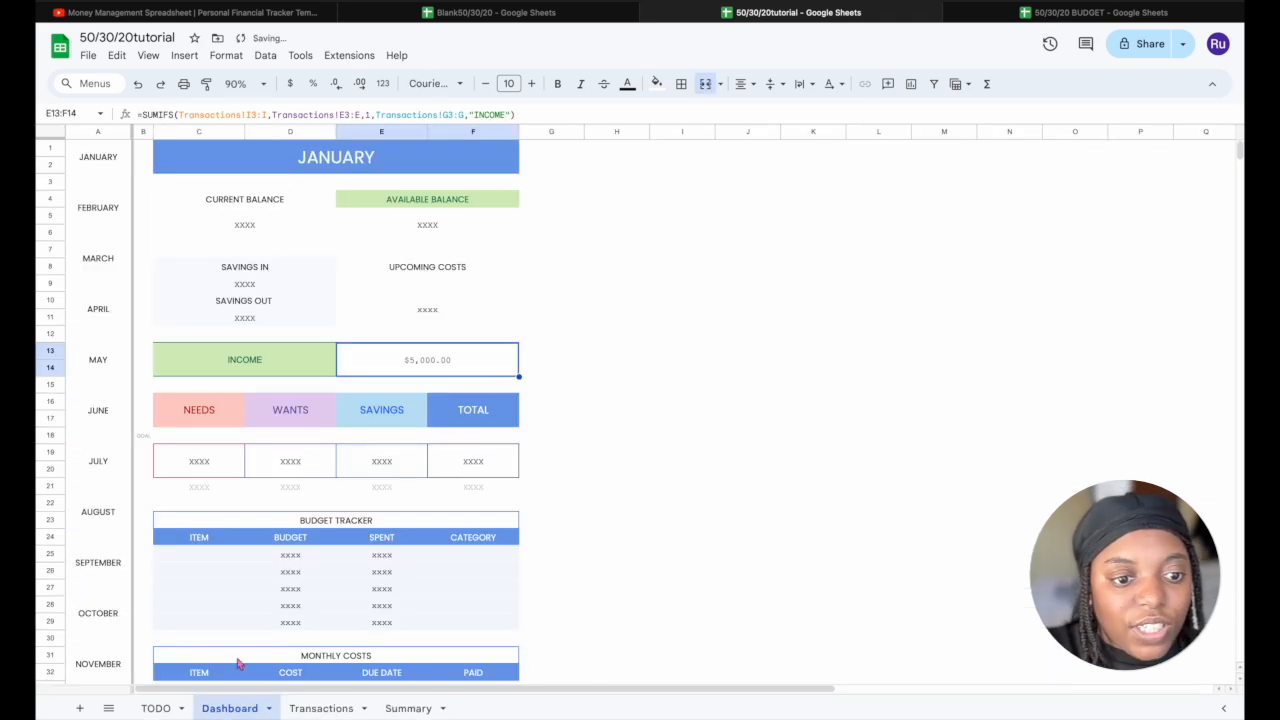
Mark Fetch monthly income as done in the TODO checklist and return to the Dashboard sheet
{"action": "left_click", "coordinate": [155, 707]}
{"action": "left_click", "coordinate": [480, 265]}
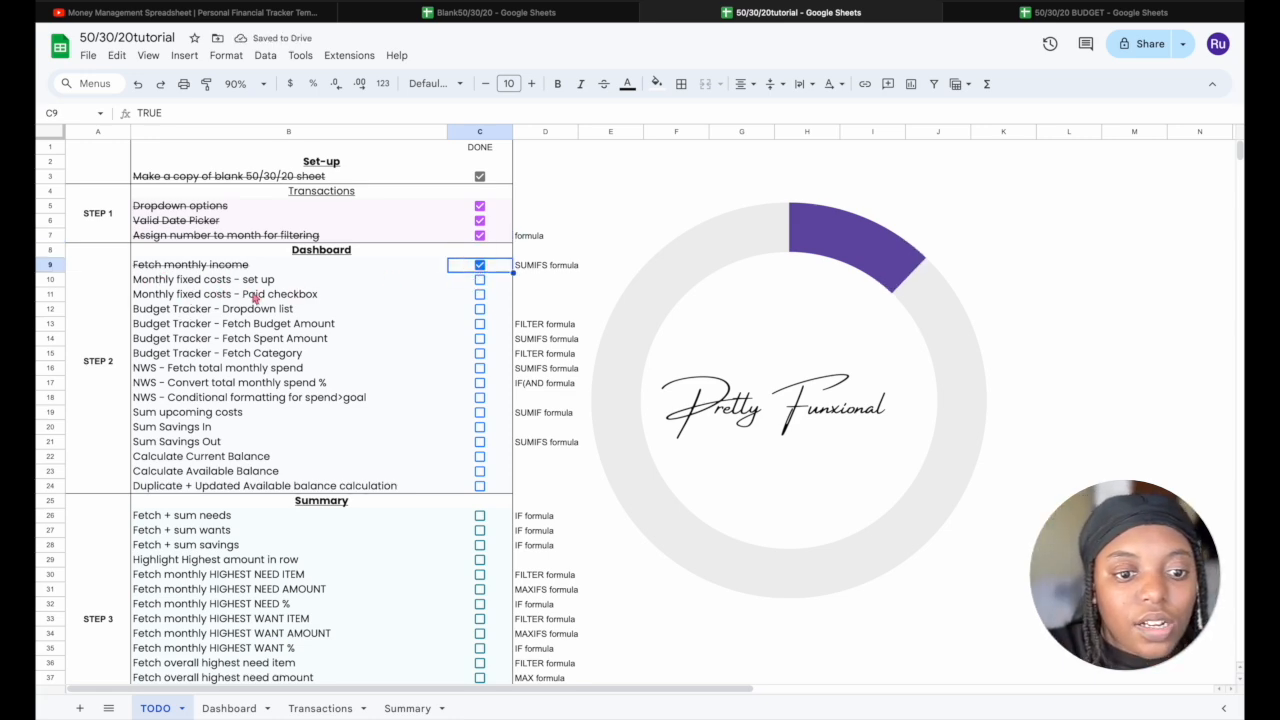
{"action": "left_click", "coordinate": [250, 708]}
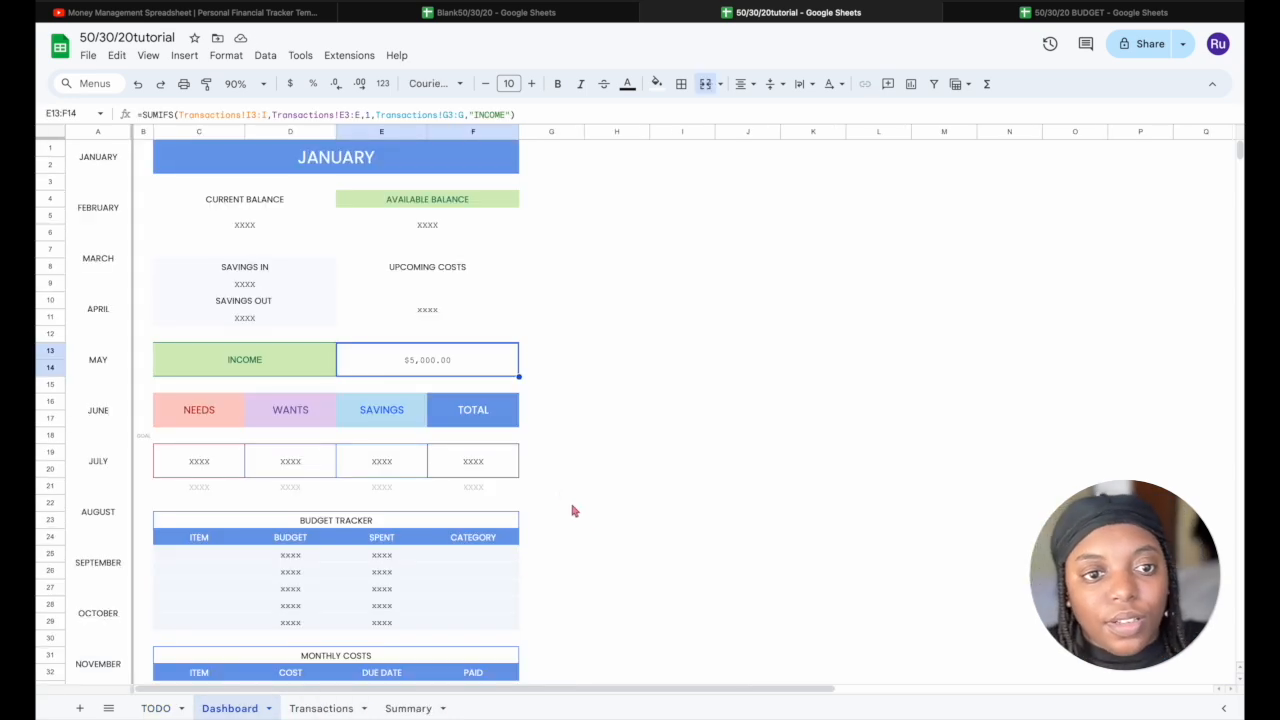
Enter NETFLIX and RENT as the first two items of the Dashboard's MONTHLY COSTS table, in C33 and C34
{"action": "scroll", "coordinate": [566, 500], "scroll_direction": "down", "scroll_amount": 5}
{"action": "scroll", "coordinate": [562, 494], "scroll_direction": "up", "scroll_amount": 3}
{"action": "scroll", "coordinate": [562, 494], "scroll_direction": "down", "scroll_amount": 1}
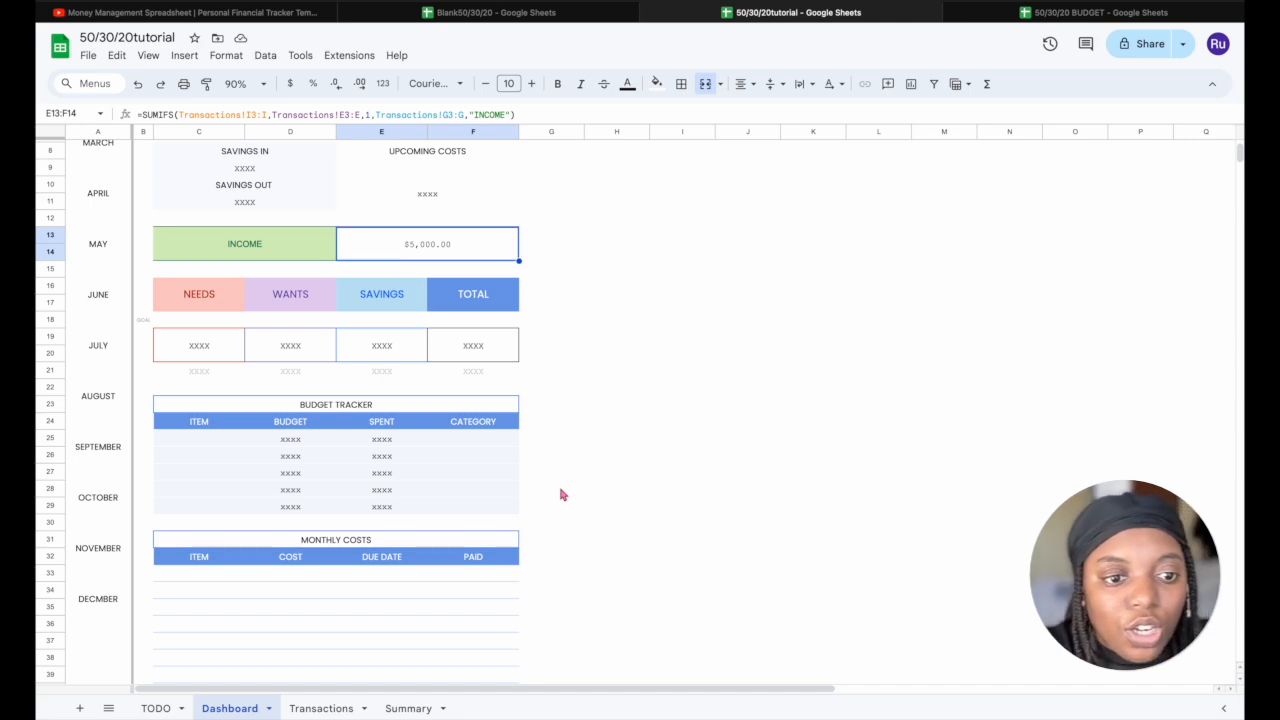
{"action": "left_click", "coordinate": [201, 586]}
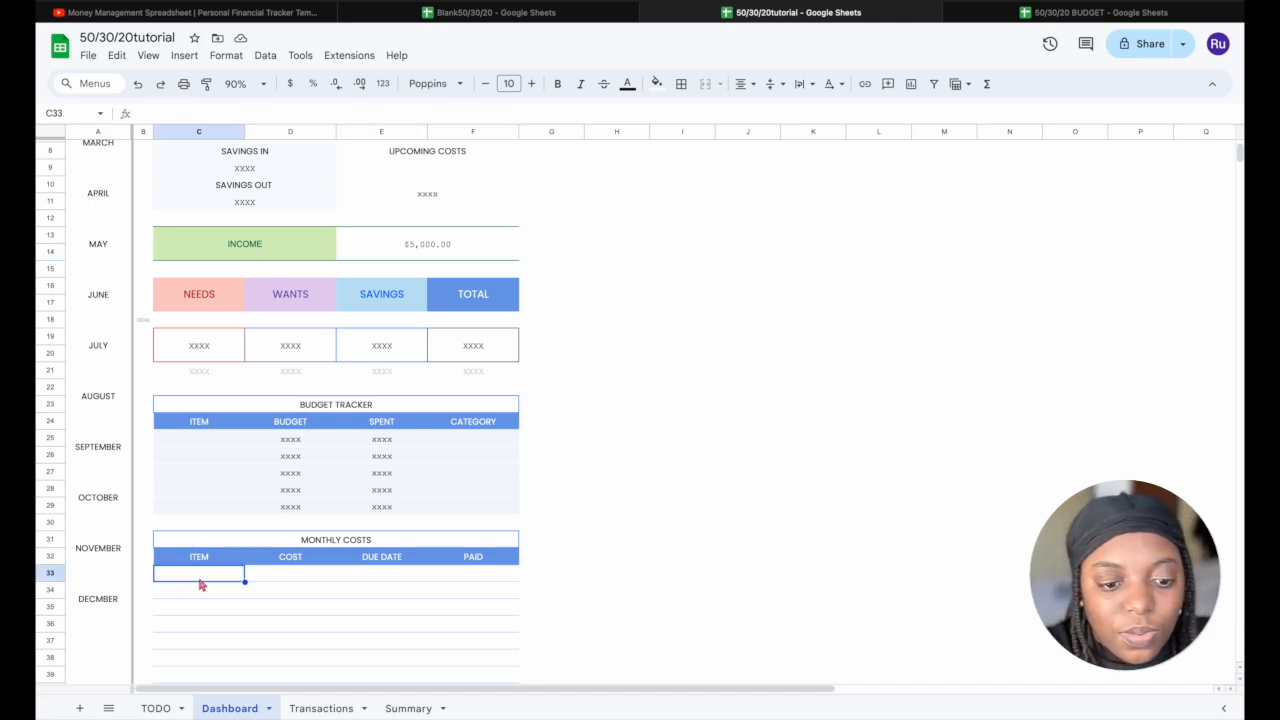
{"action": "type", "text": "NETF"}
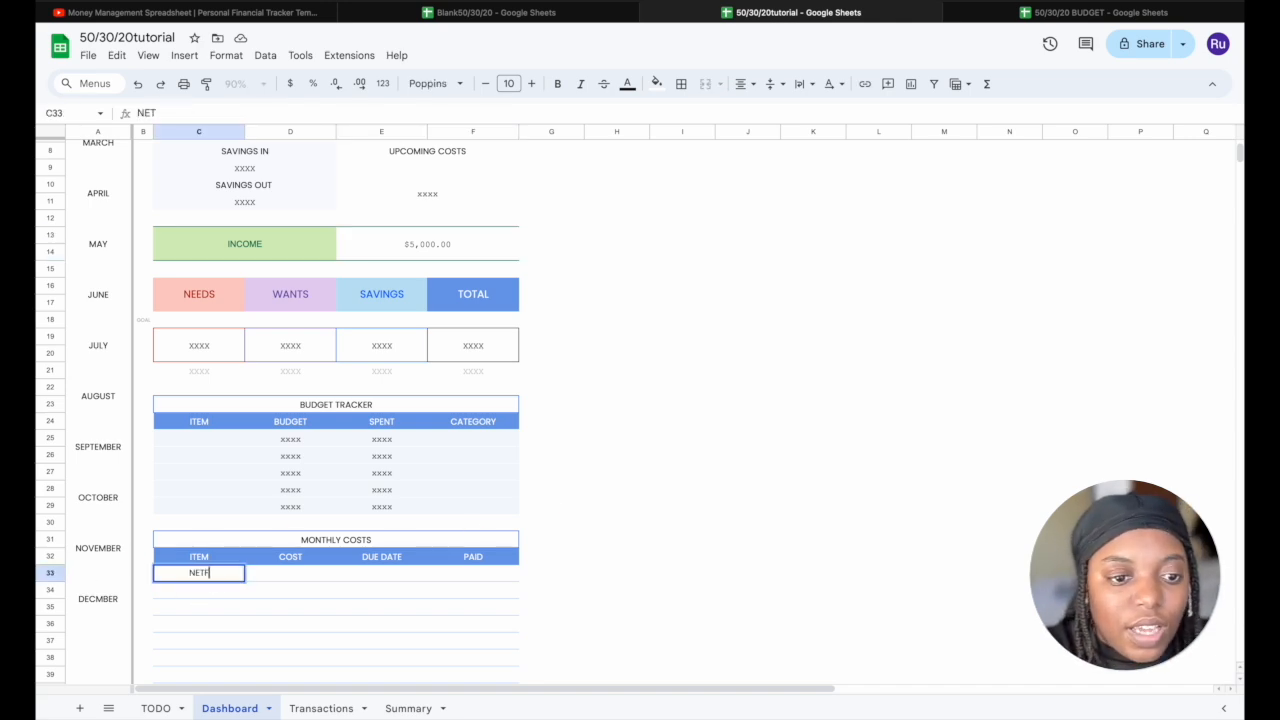
{"action": "type", "text": "LIX"}
{"action": "key", "text": "Return"}
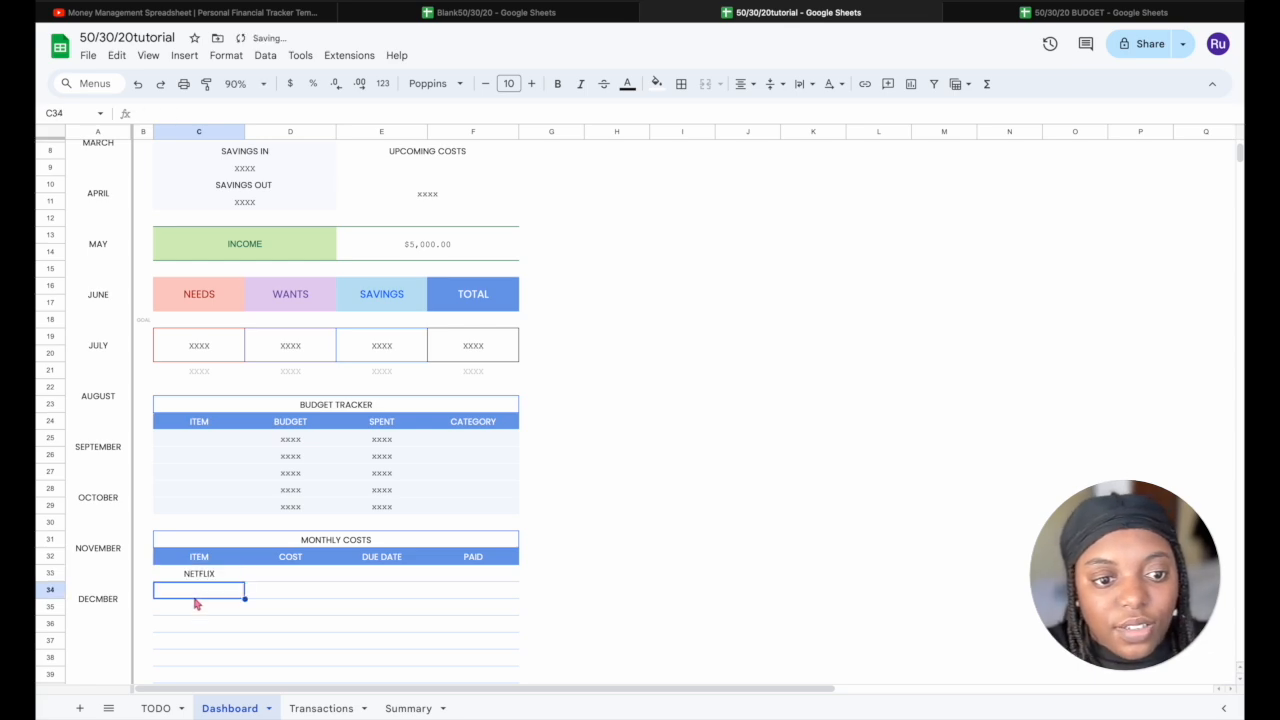
{"action": "type", "text": "RENT"}
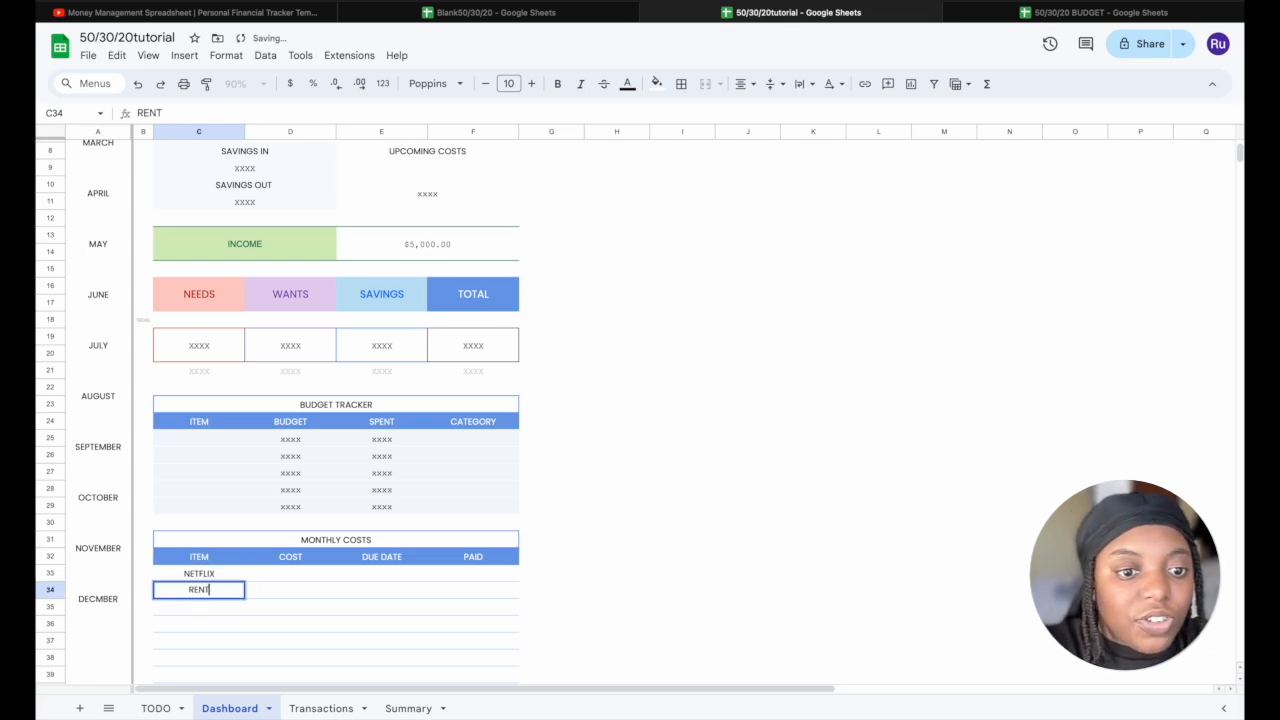
Give the NETFLIX monthly cost an amount of 9 and a due date of 6
{"action": "left_click", "coordinate": [295, 574]}
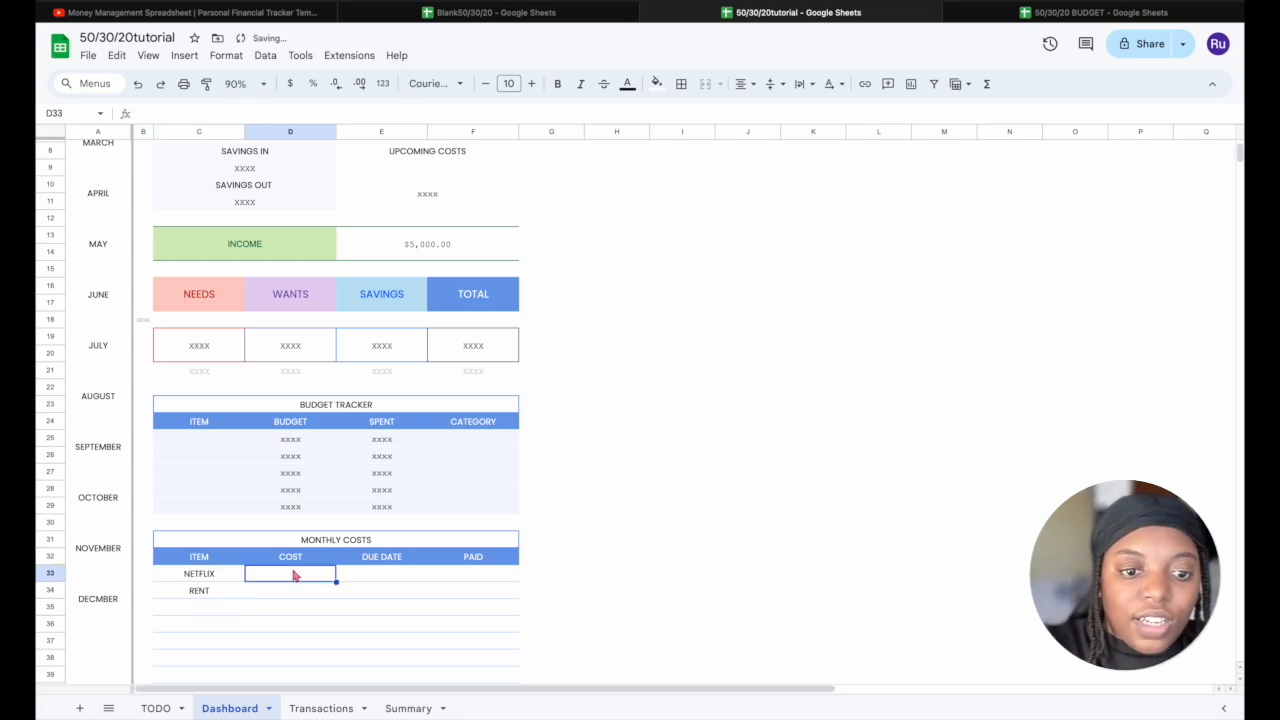
{"action": "type", "text": "9"}
{"action": "key", "text": "Tab"}
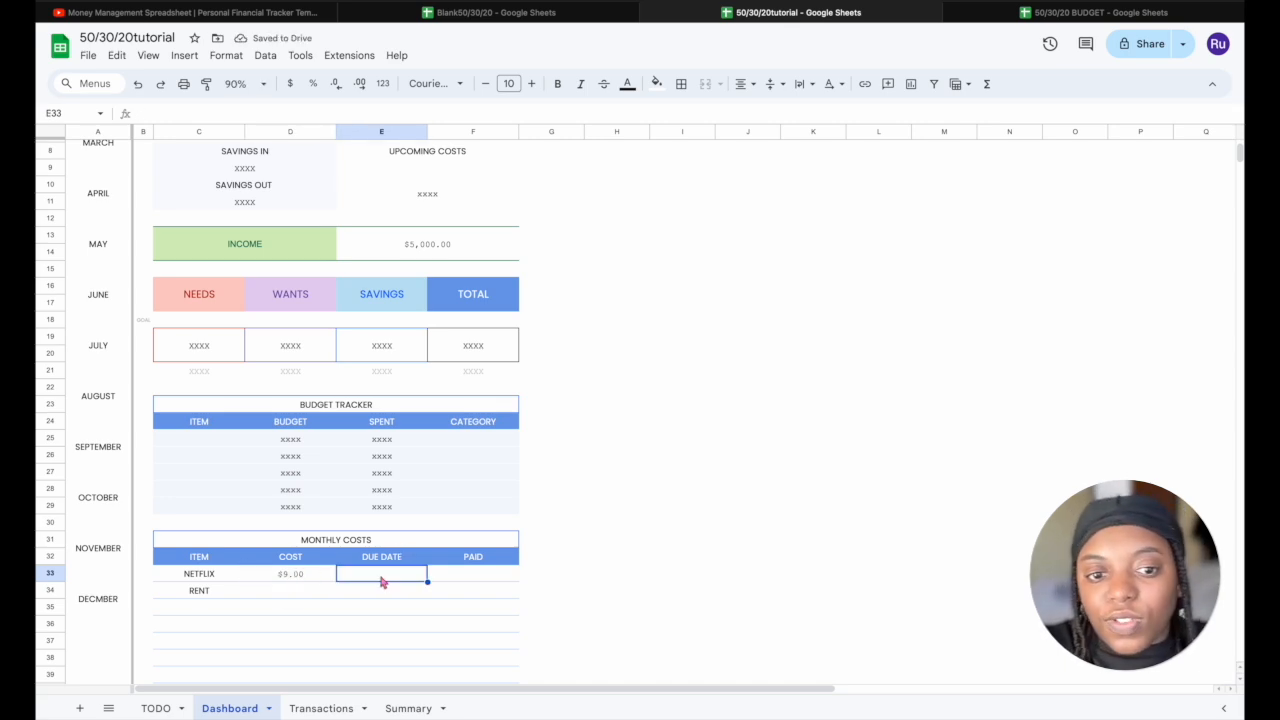
{"action": "type", "text": "6"}
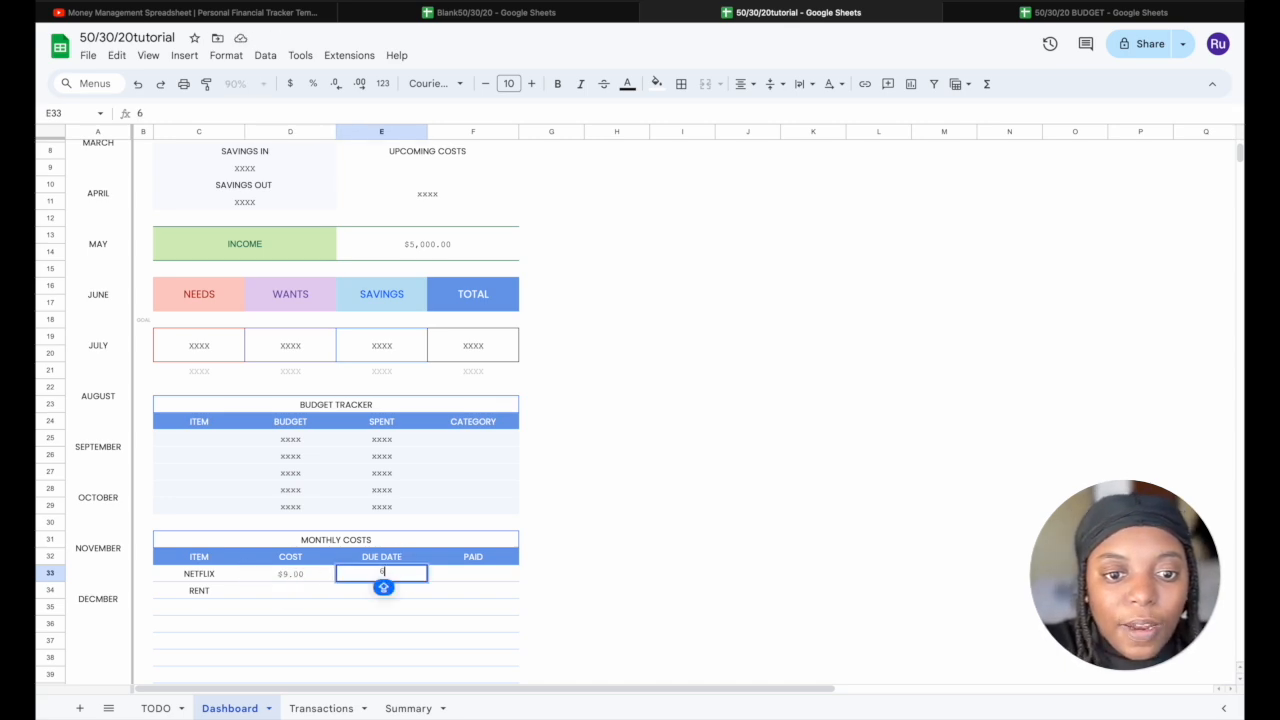
Add a data validation rule for the MONTHLY COSTS table's PAID column that applies to F33:F100
{"action": "left_click", "coordinate": [494, 577]}
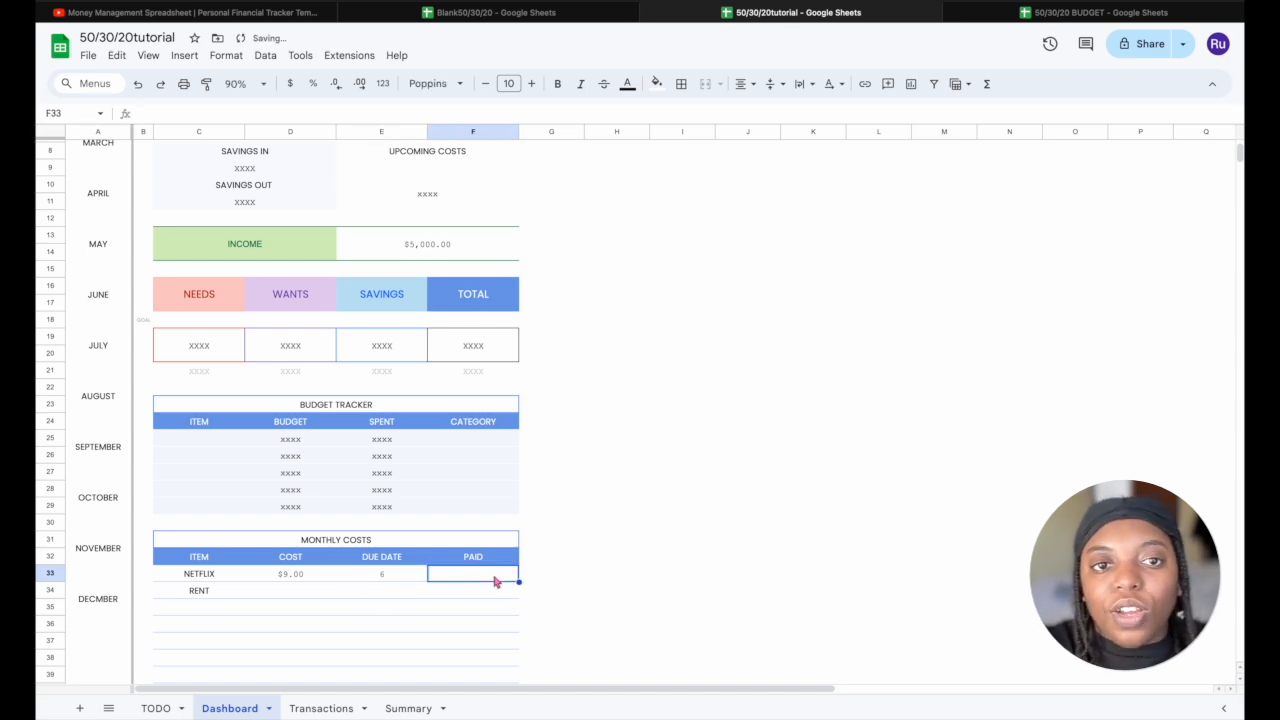
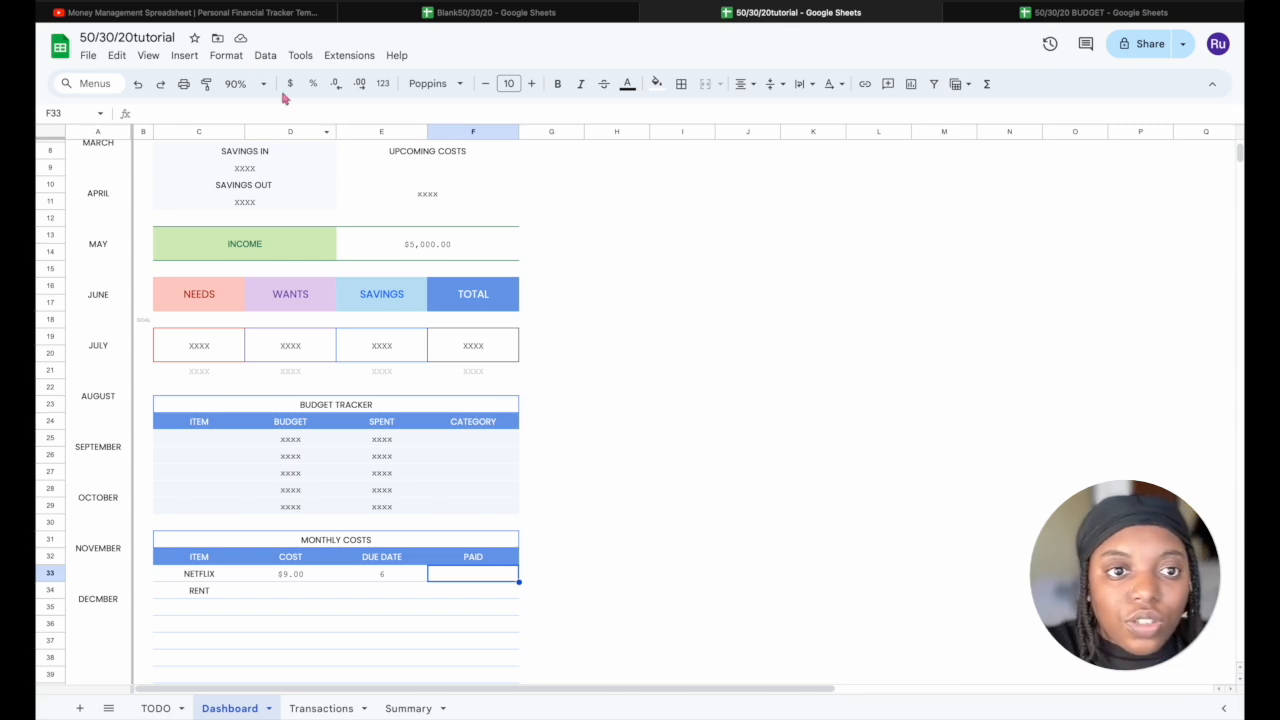
{"action": "left_click", "coordinate": [266, 56]}
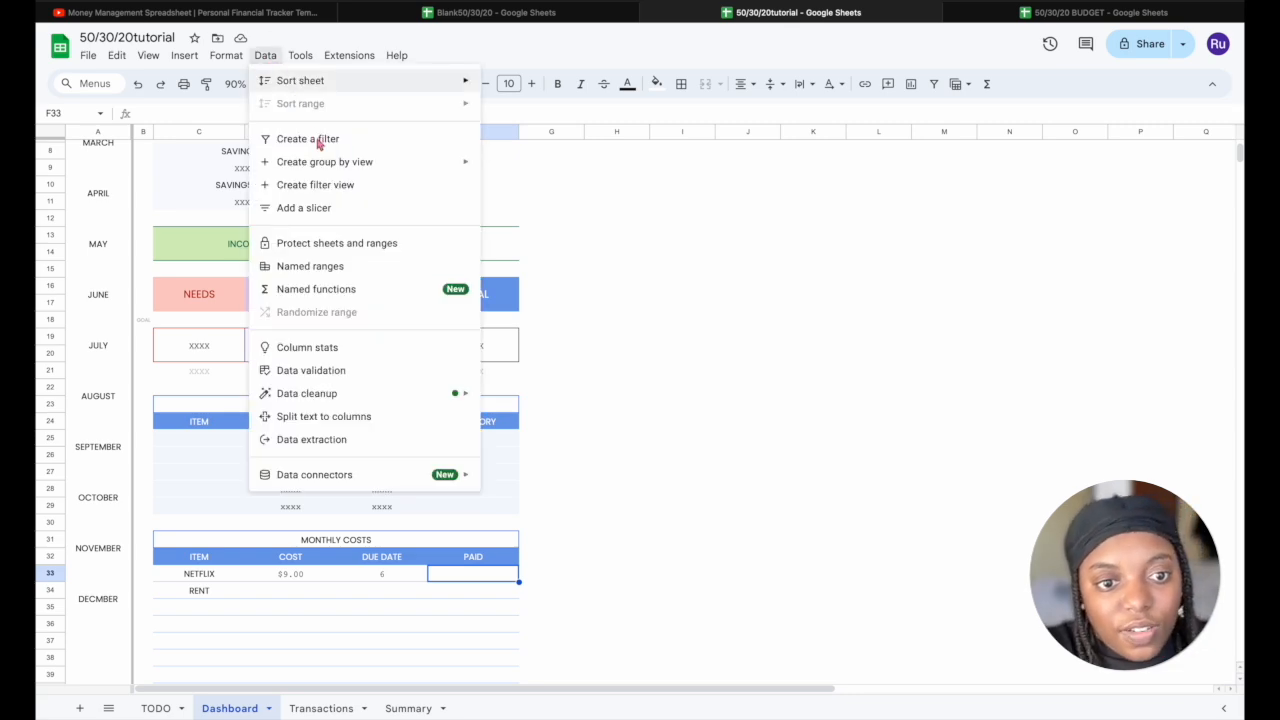
{"action": "left_click", "coordinate": [373, 372]}
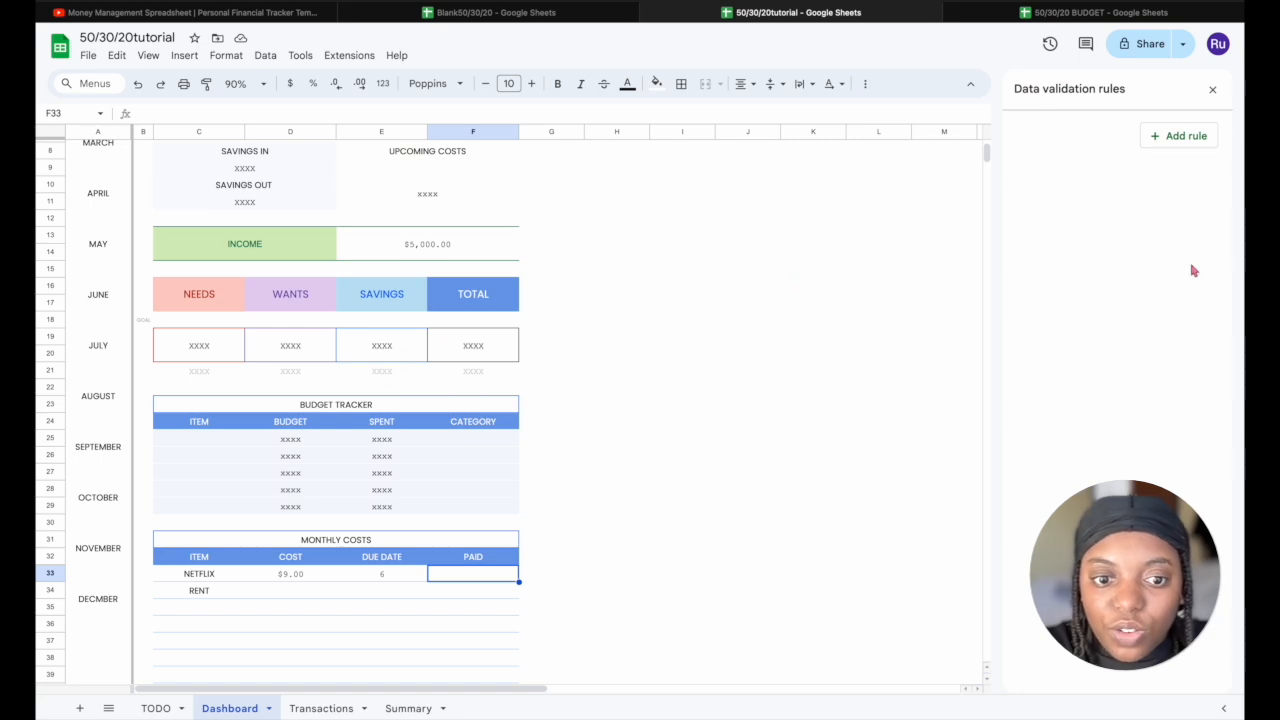
{"action": "left_click", "coordinate": [1160, 138]}
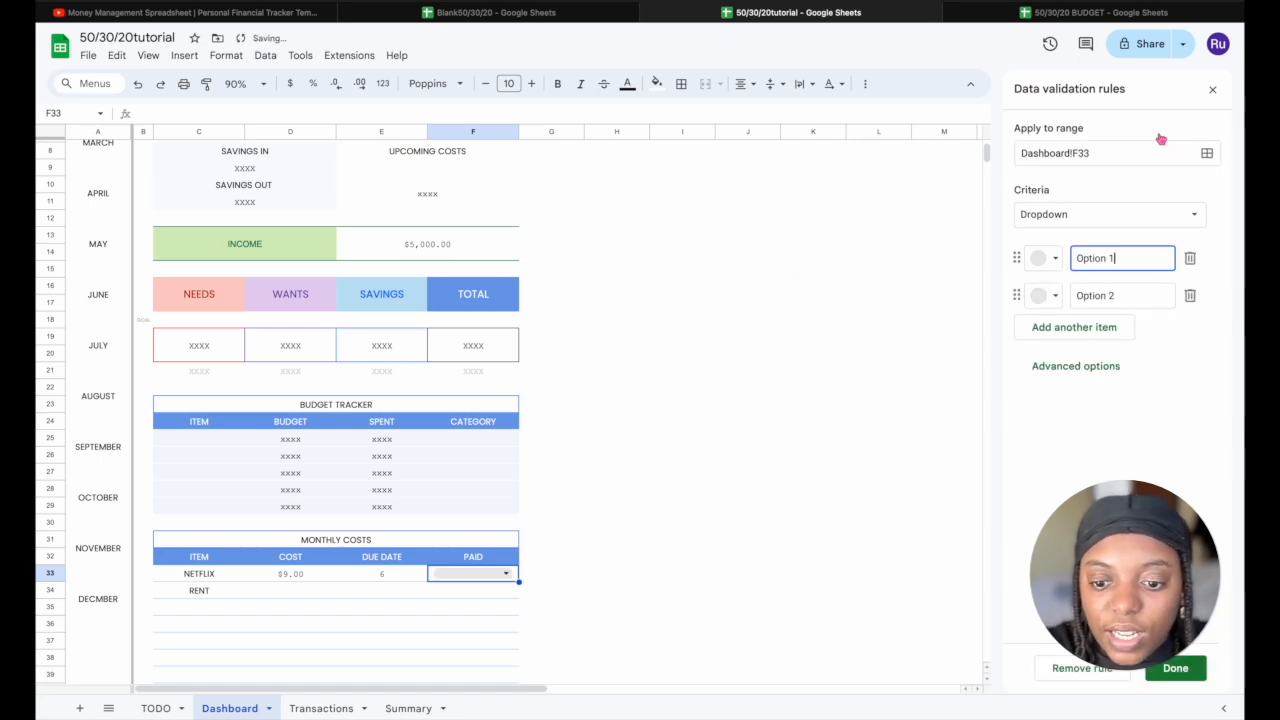
{"action": "left_click", "coordinate": [1126, 155]}
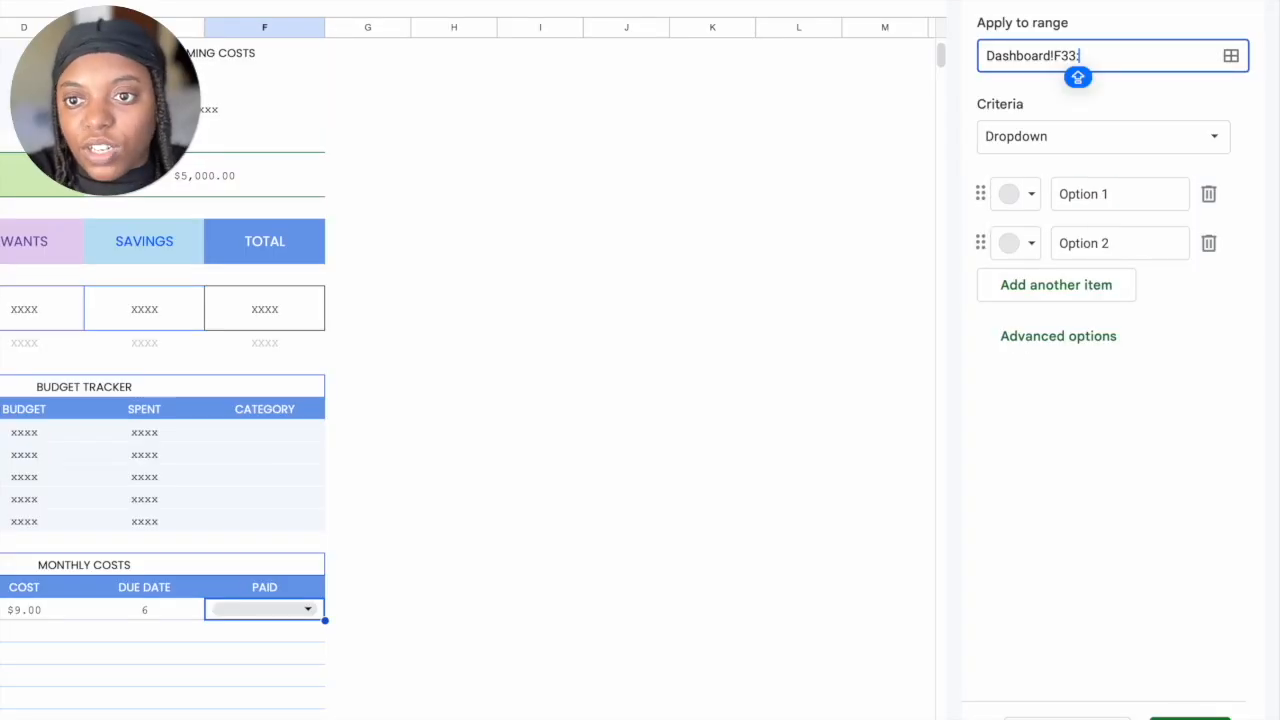
{"action": "type", "text": ":F100"}
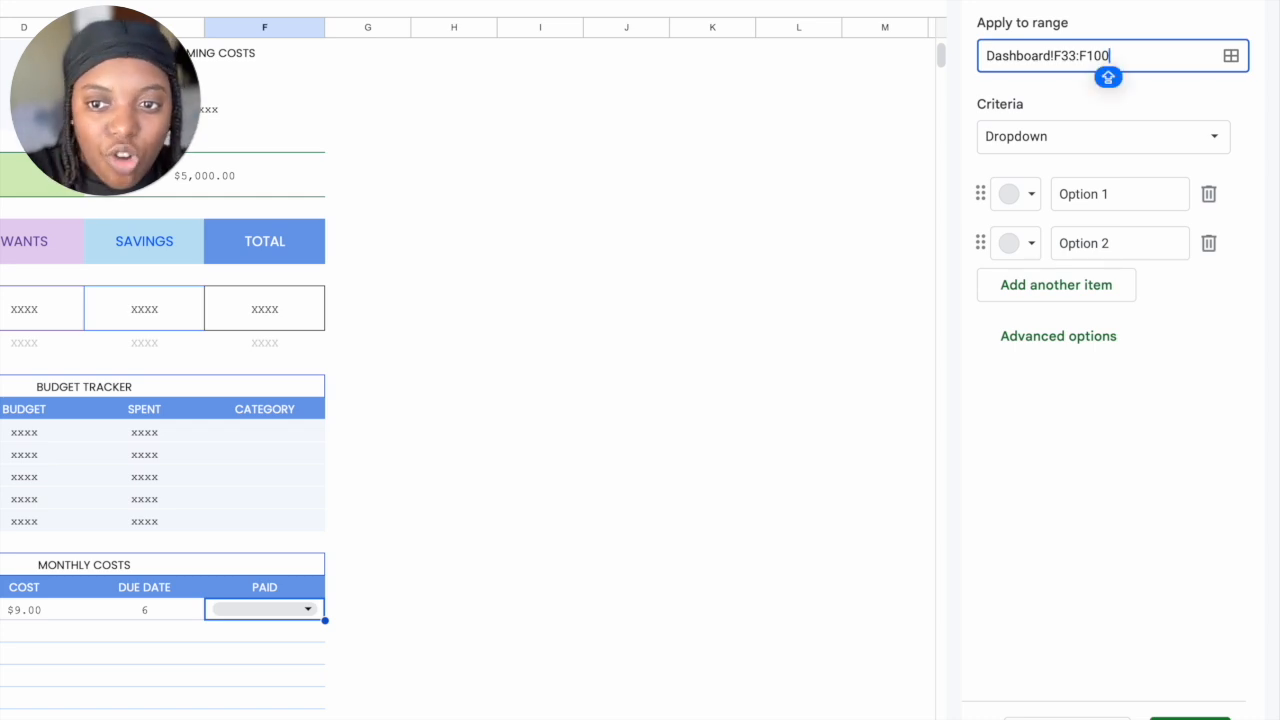
Set the PAID column rule's criteria to Checkbox and save the rule
{"action": "left_click", "coordinate": [1170, 147]}
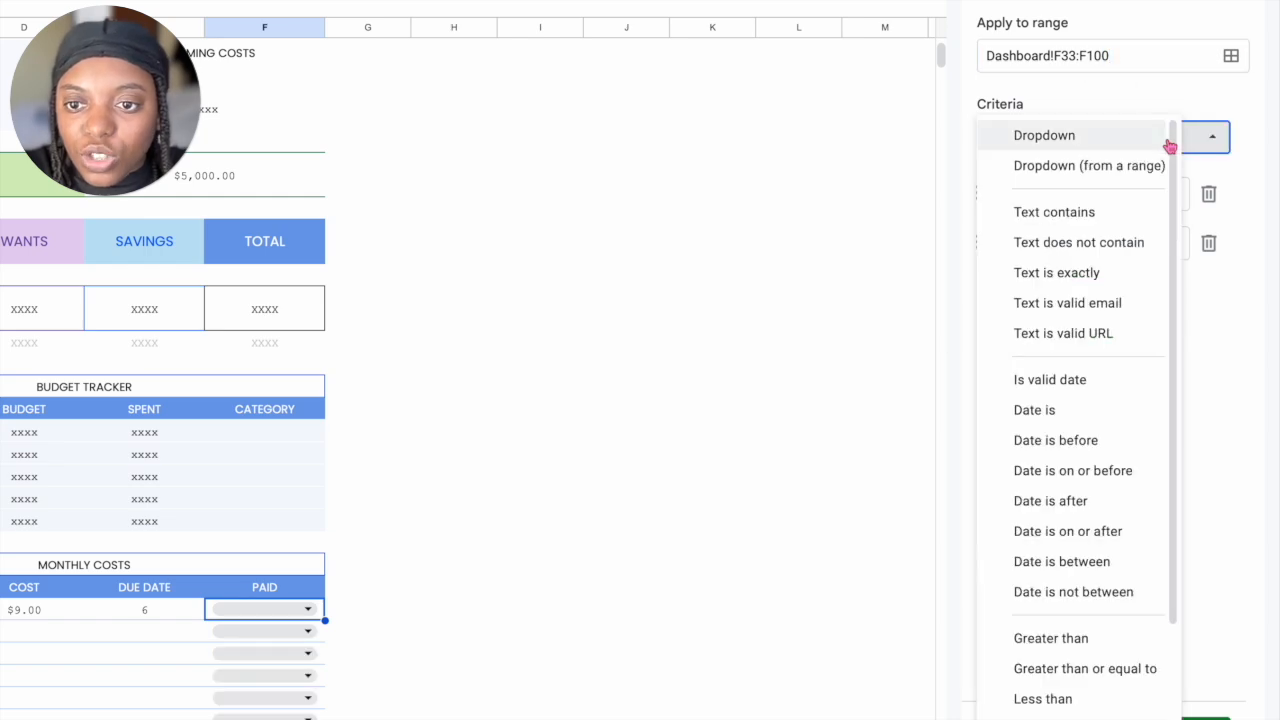
{"action": "scroll", "coordinate": [1066, 640], "scroll_direction": "down", "scroll_amount": 3}
{"action": "scroll", "coordinate": [1068, 622], "scroll_direction": "up", "scroll_amount": 1}
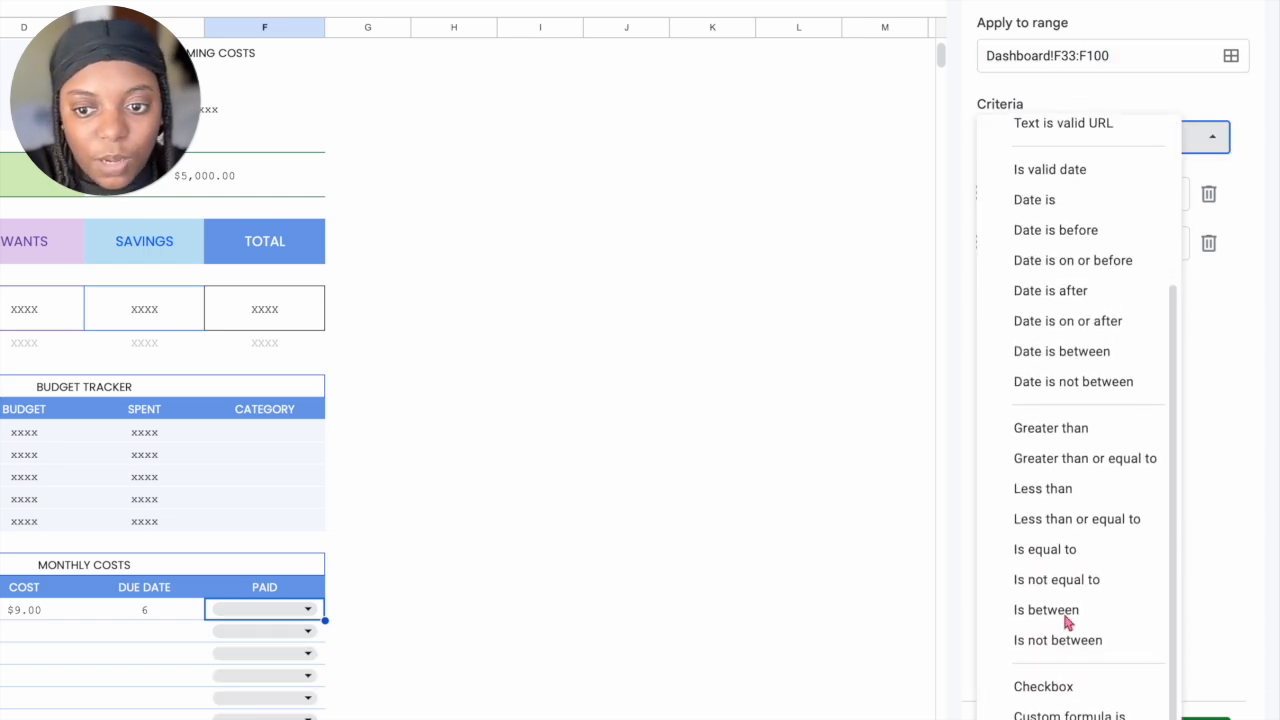
{"action": "left_click", "coordinate": [1043, 689]}
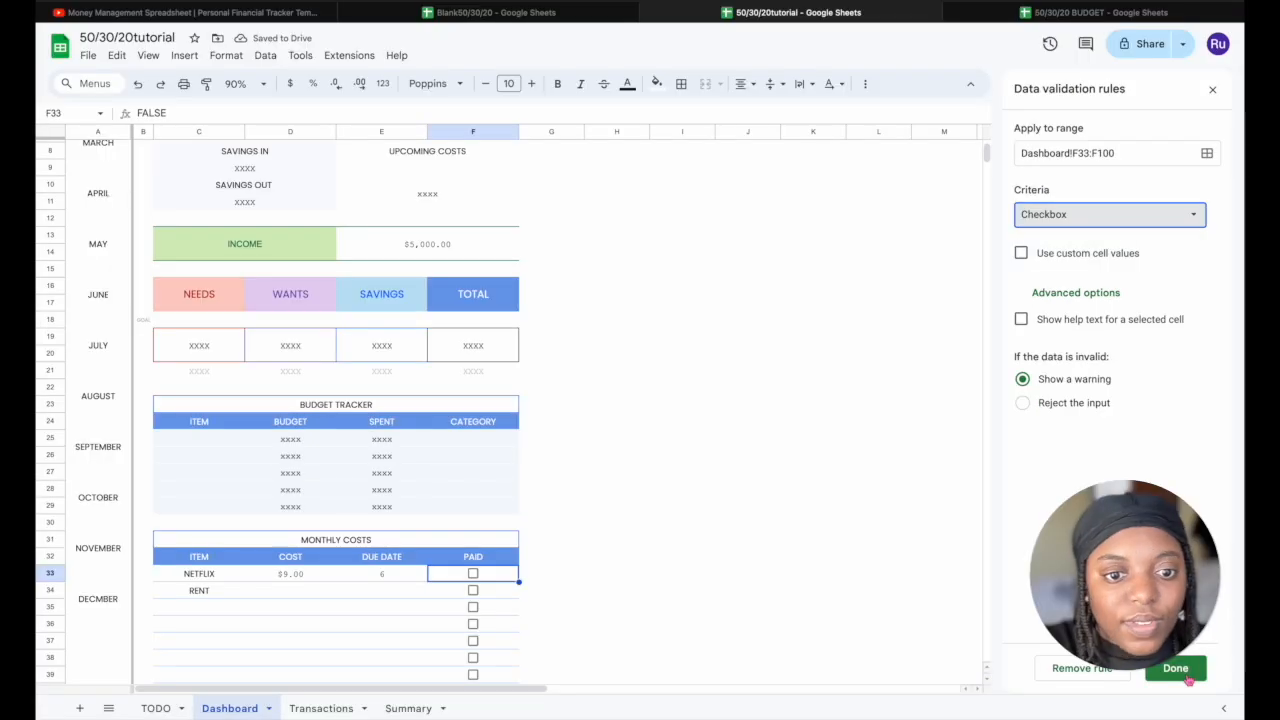
{"action": "left_click", "coordinate": [1190, 716]}
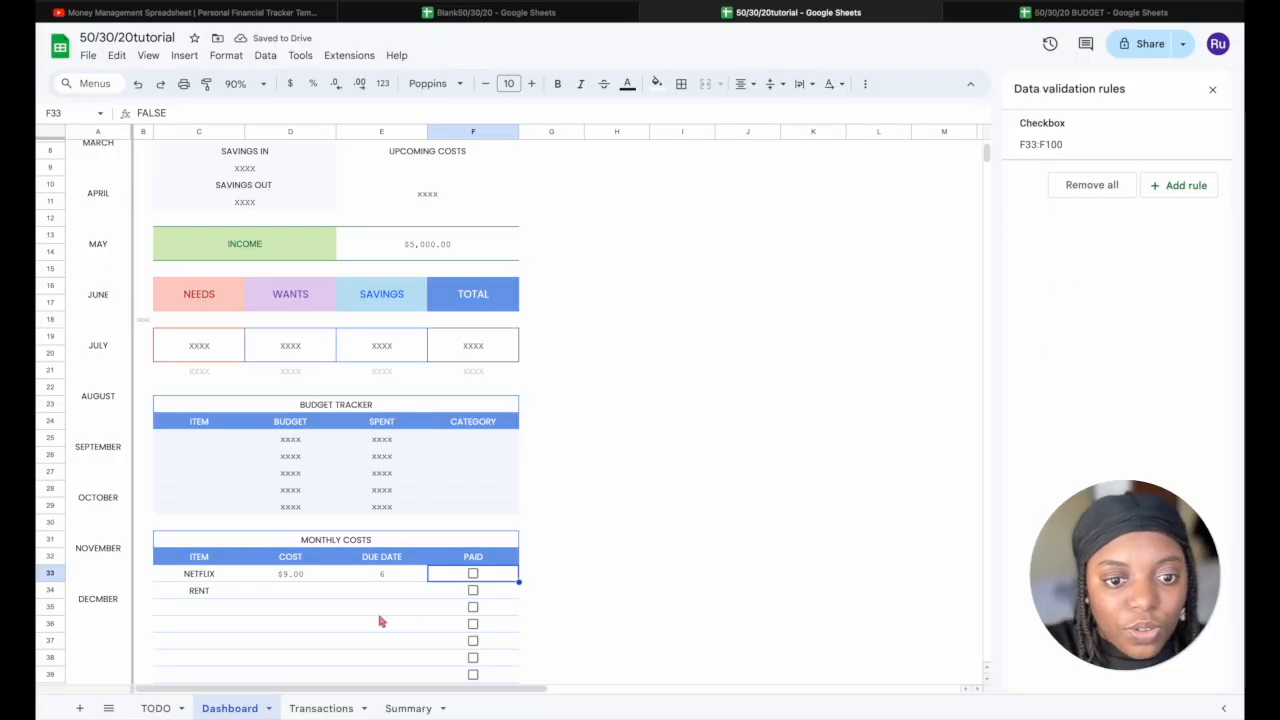
Try out the PAID checkboxes of NETFLIX and RENT by ticking both and clearing them again
{"action": "left_click", "coordinate": [473, 573]}
{"action": "left_click", "coordinate": [473, 590]}
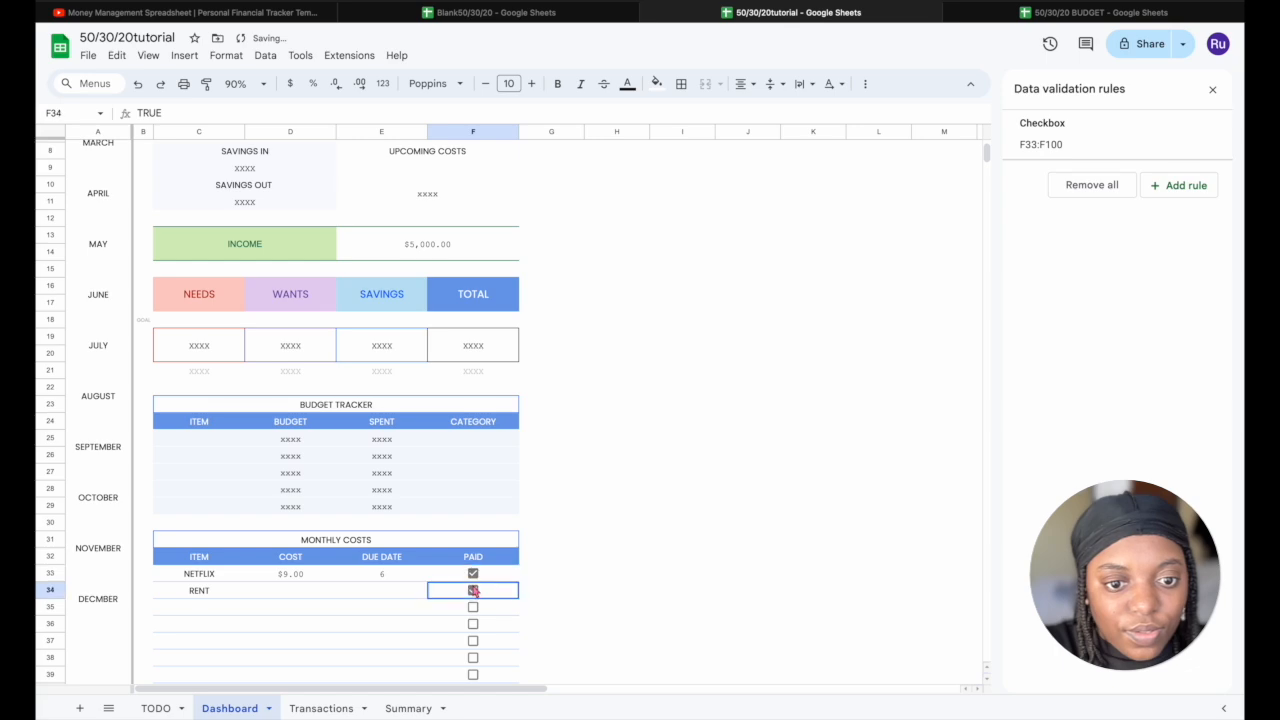
{"action": "left_click", "coordinate": [473, 590]}
{"action": "left_click", "coordinate": [473, 573]}
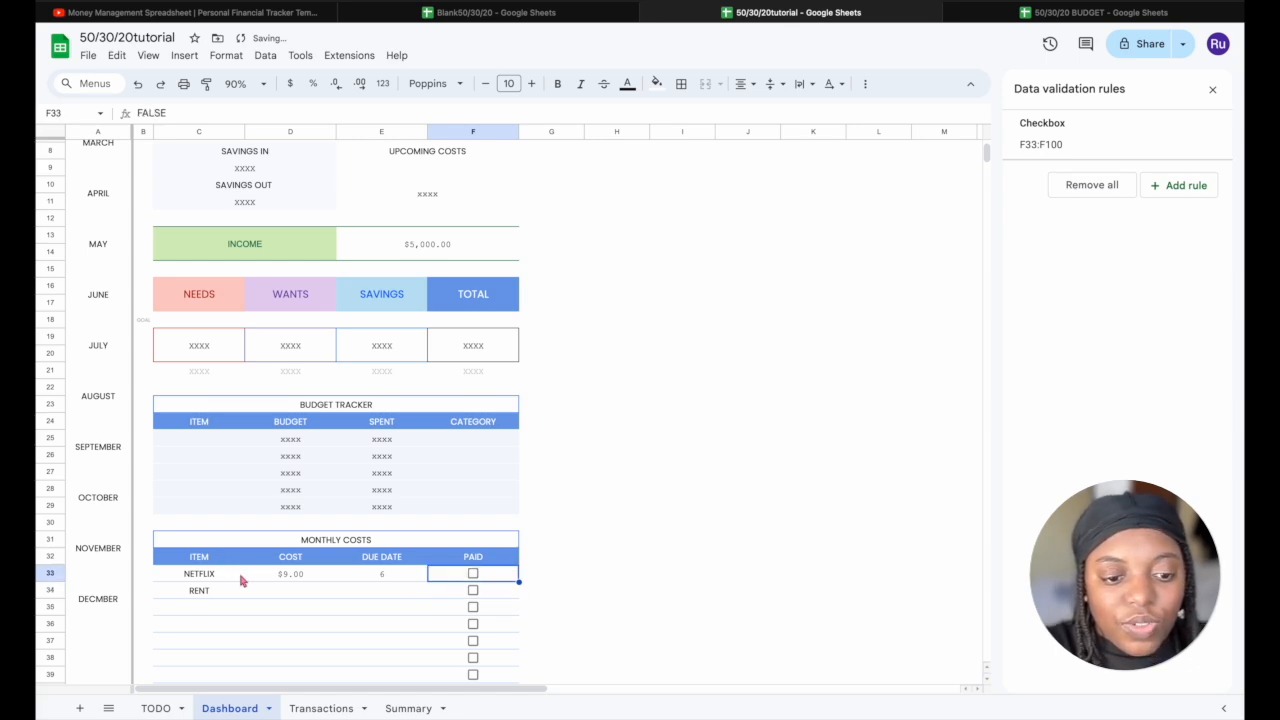
Give the RENT monthly cost an amount of 1200 and a due date of 30
{"action": "left_click", "coordinate": [274, 592]}
{"action": "type", "text": "1,2"}
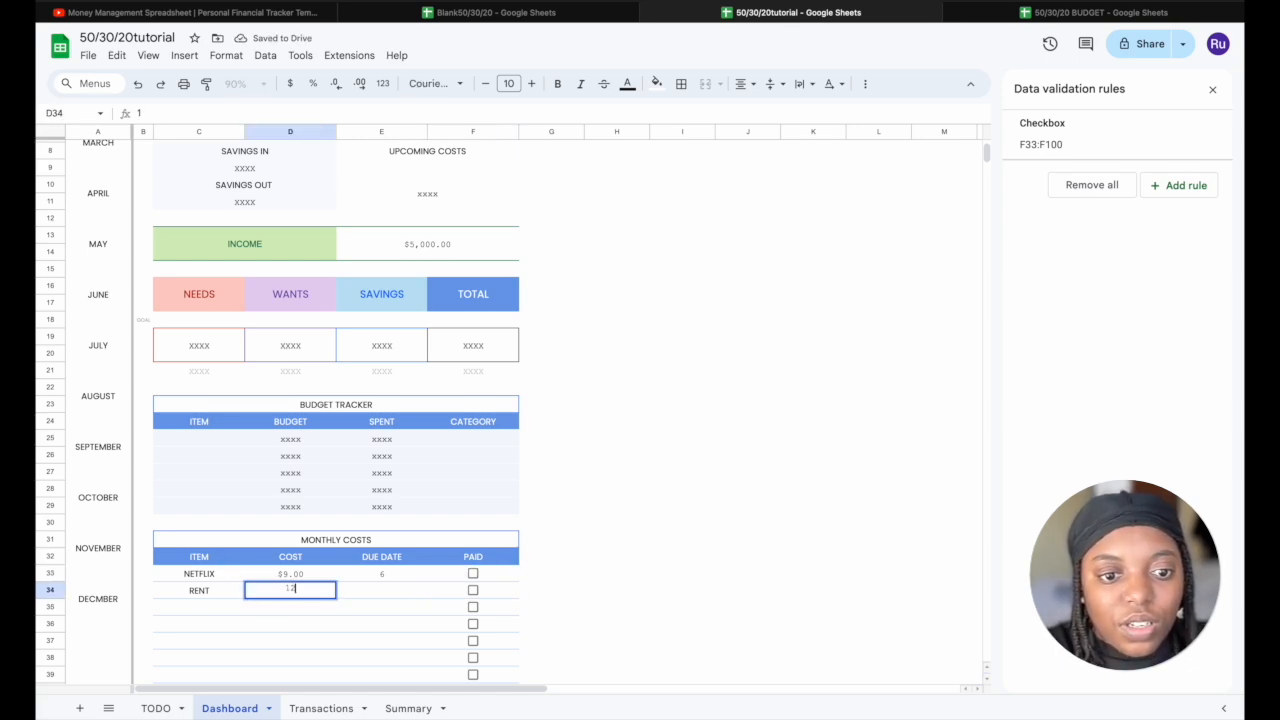
{"action": "type", "text": "00"}
{"action": "key", "text": "Return"}
{"action": "left_click", "coordinate": [381, 592]}
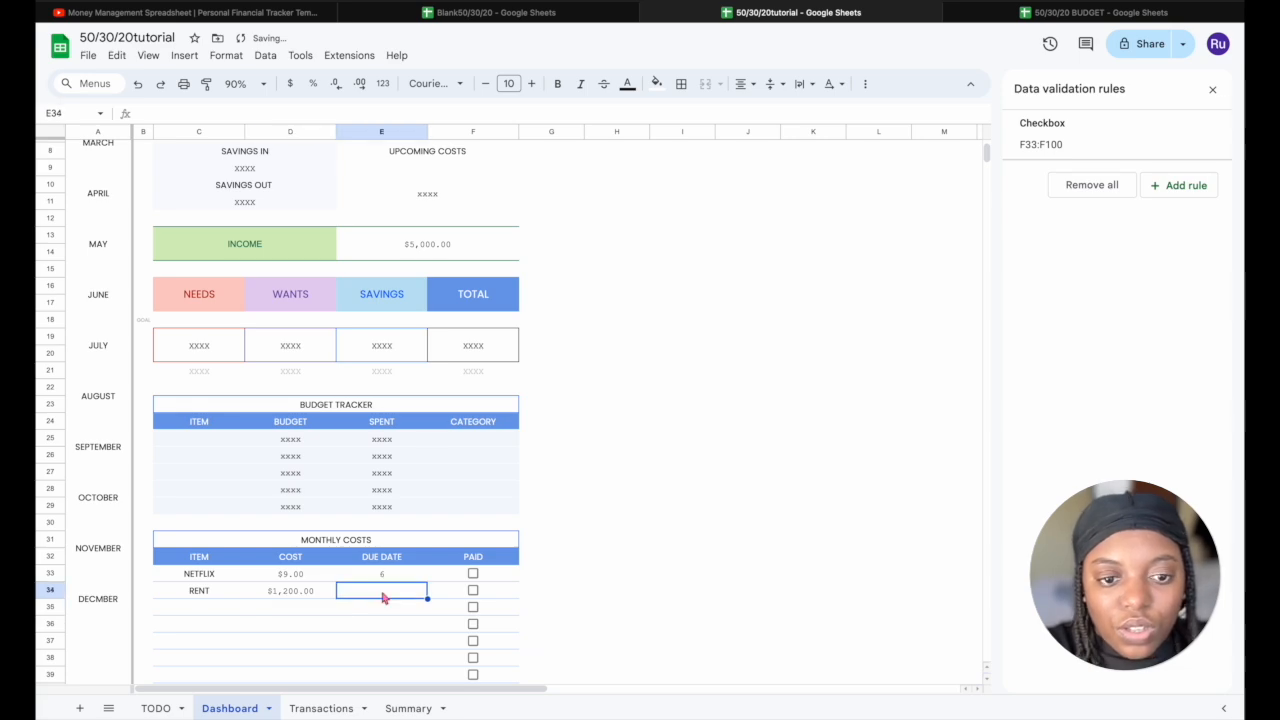
{"action": "type", "text": "30"}
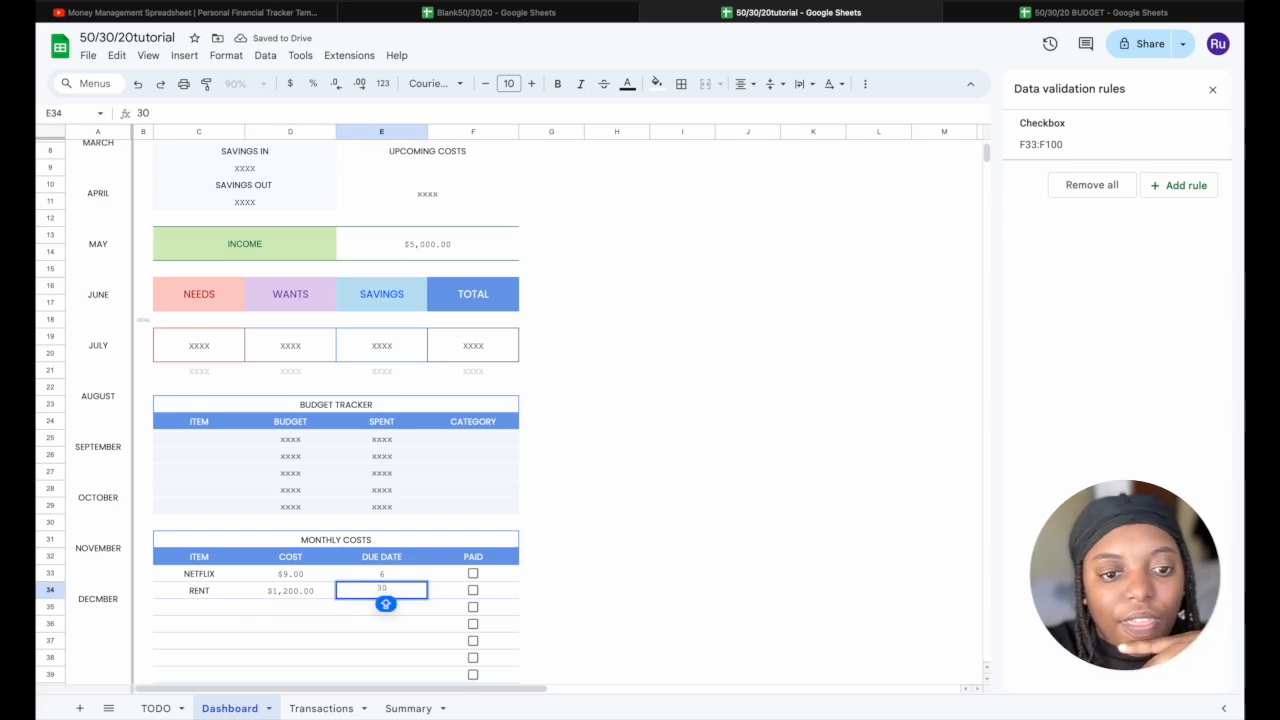
{"action": "left_click", "coordinate": [493, 612]}
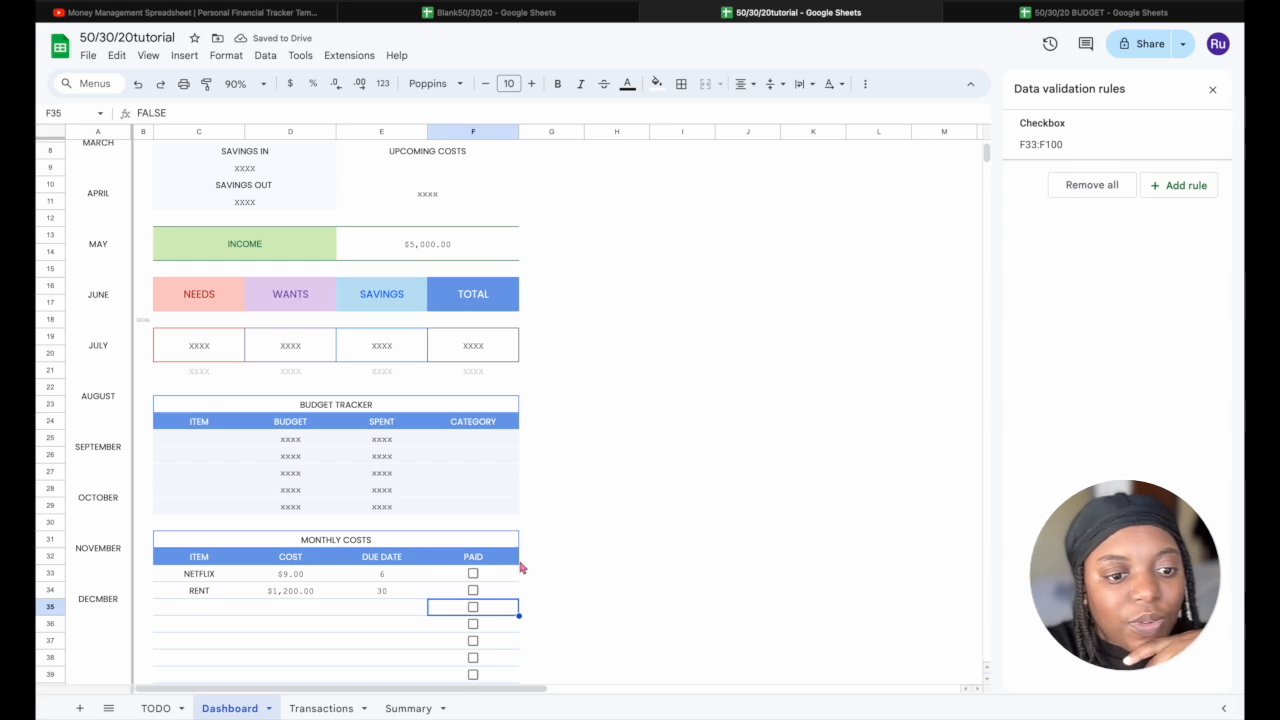
Mark both Monthly fixed costs tasks, set up and Paid checkbox, as done in TODO, and select the Dashboard's first Budget Tracker item cell, C25
{"action": "left_click", "coordinate": [155, 708]}
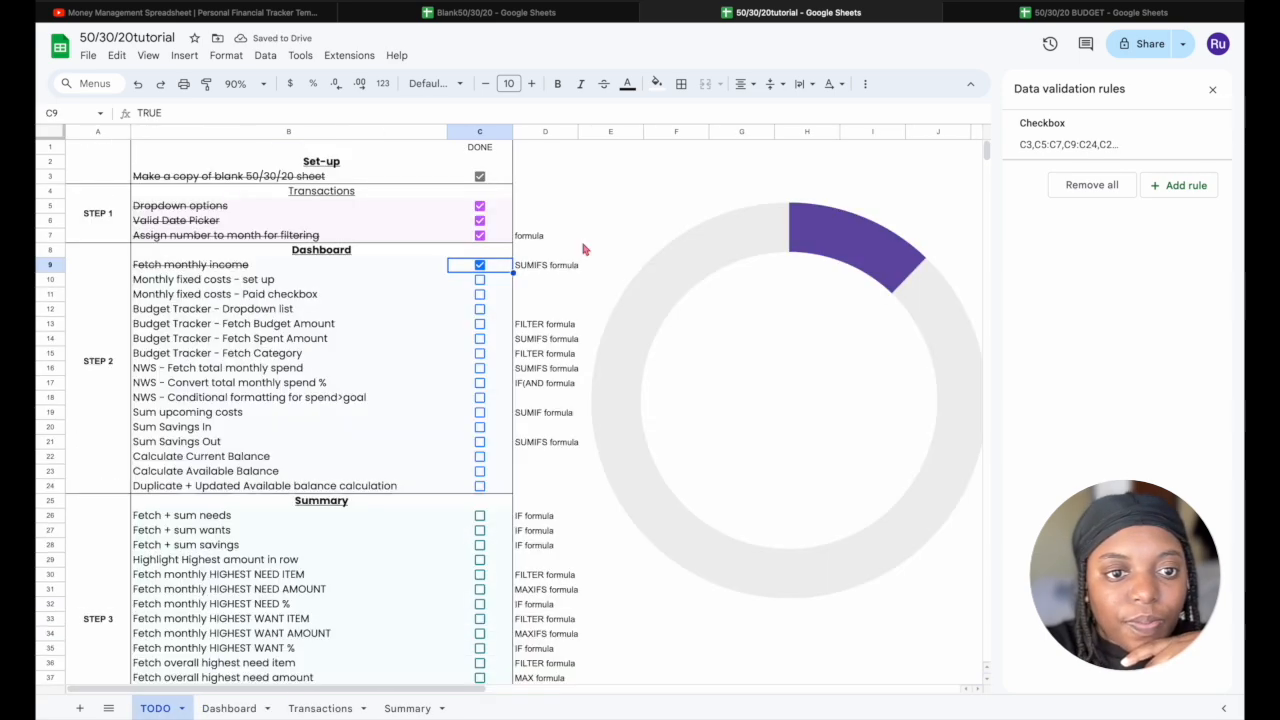
{"action": "left_click", "coordinate": [481, 280]}
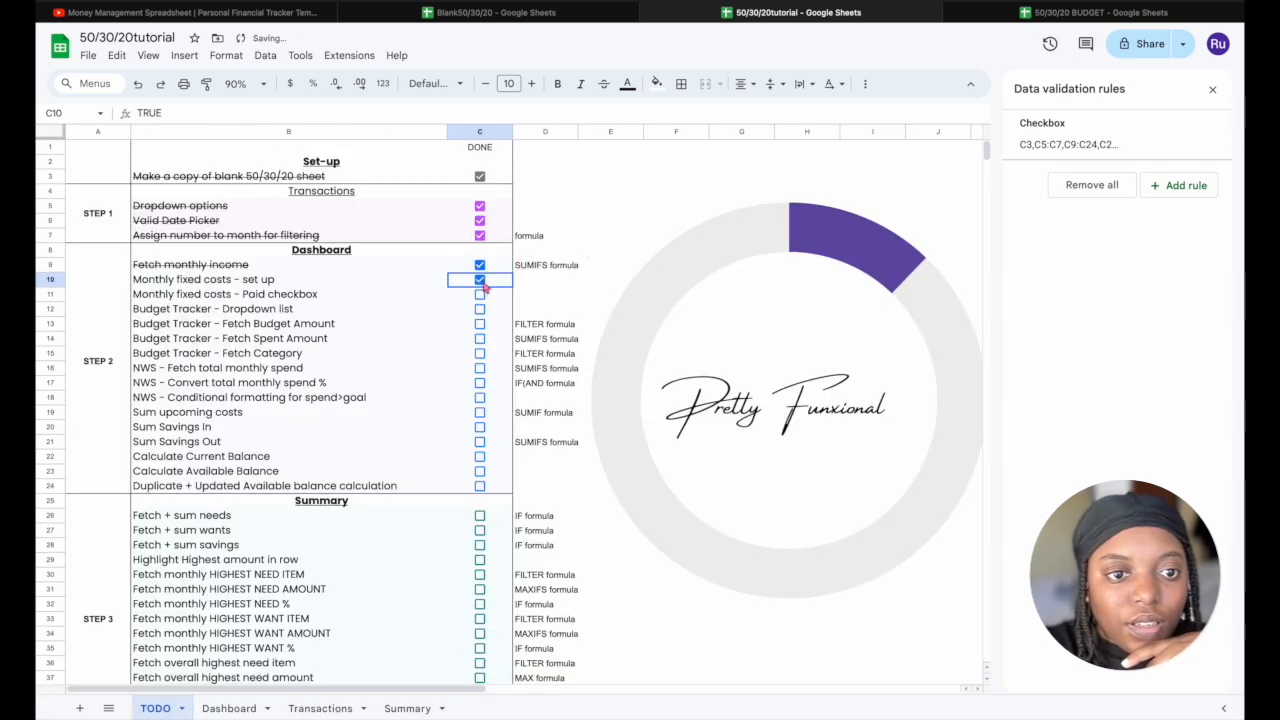
{"action": "left_click", "coordinate": [481, 295]}
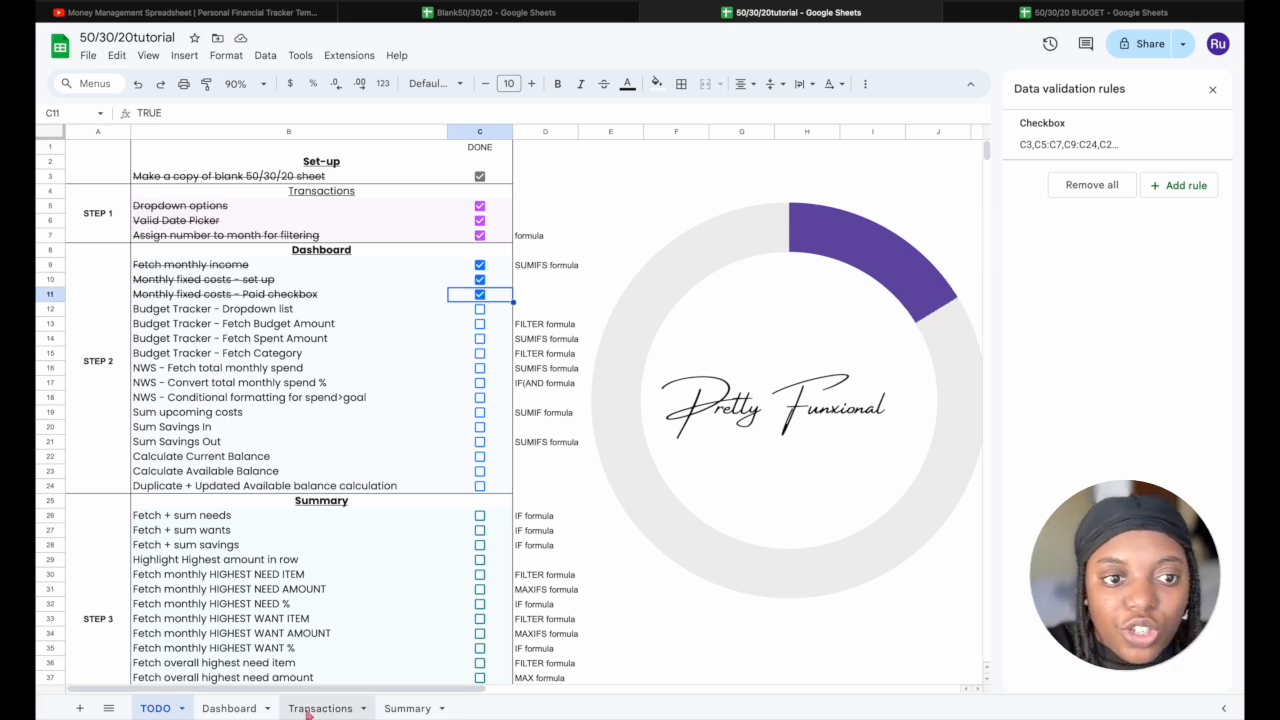
{"action": "left_click", "coordinate": [227, 708]}
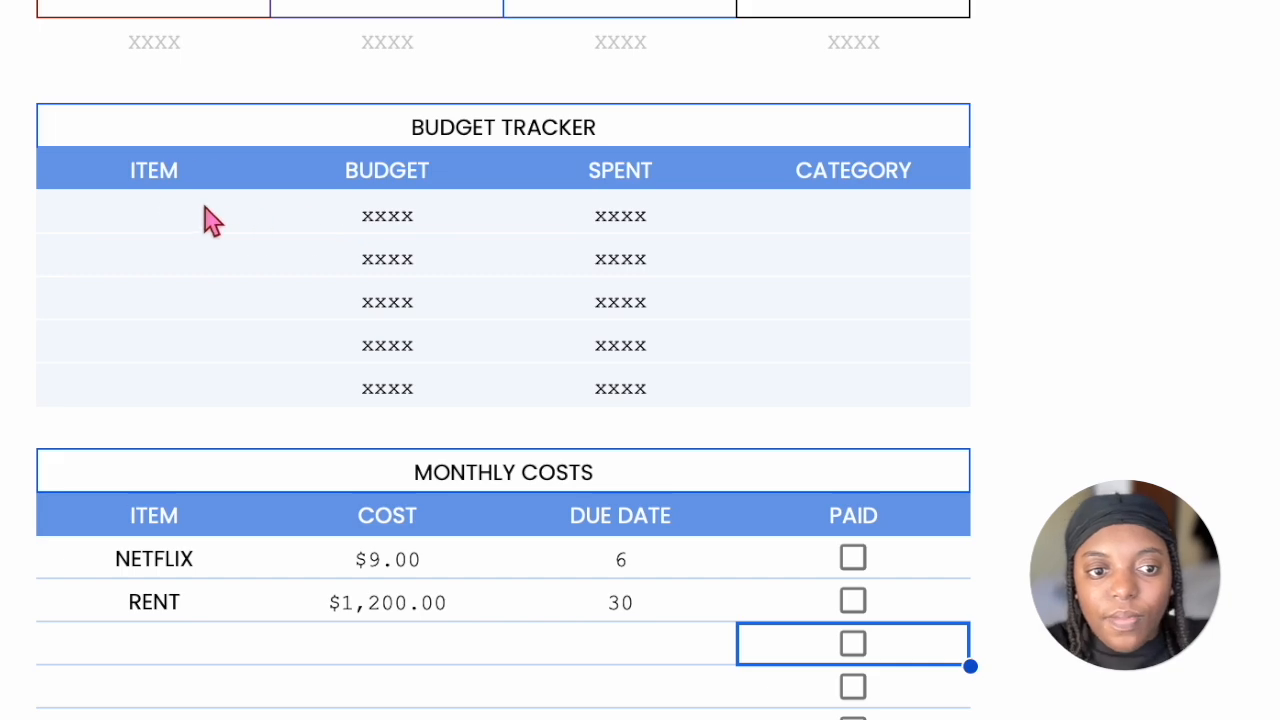
{"action": "left_click", "coordinate": [210, 220]}
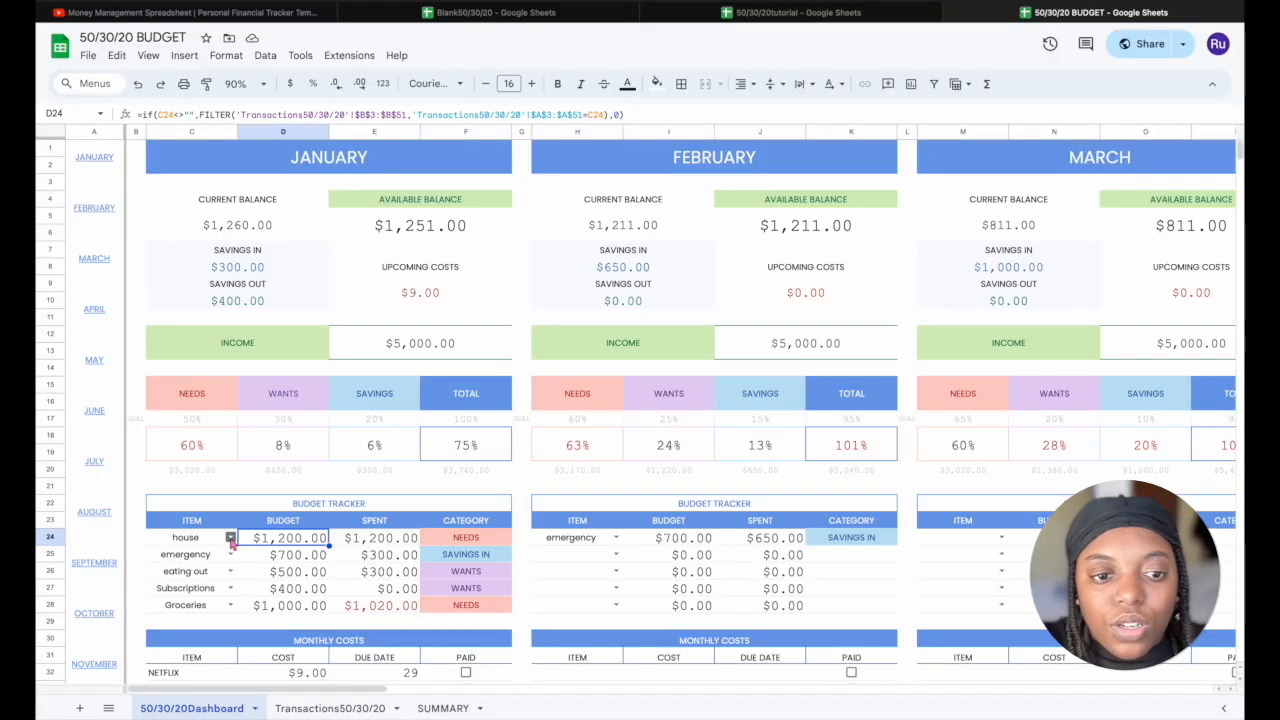
Examine the item dropdown choices in C24 of January's Budget Tracker in the finished 50/30/20 BUDGET spreadsheet
{"action": "left_click", "coordinate": [230, 537]}
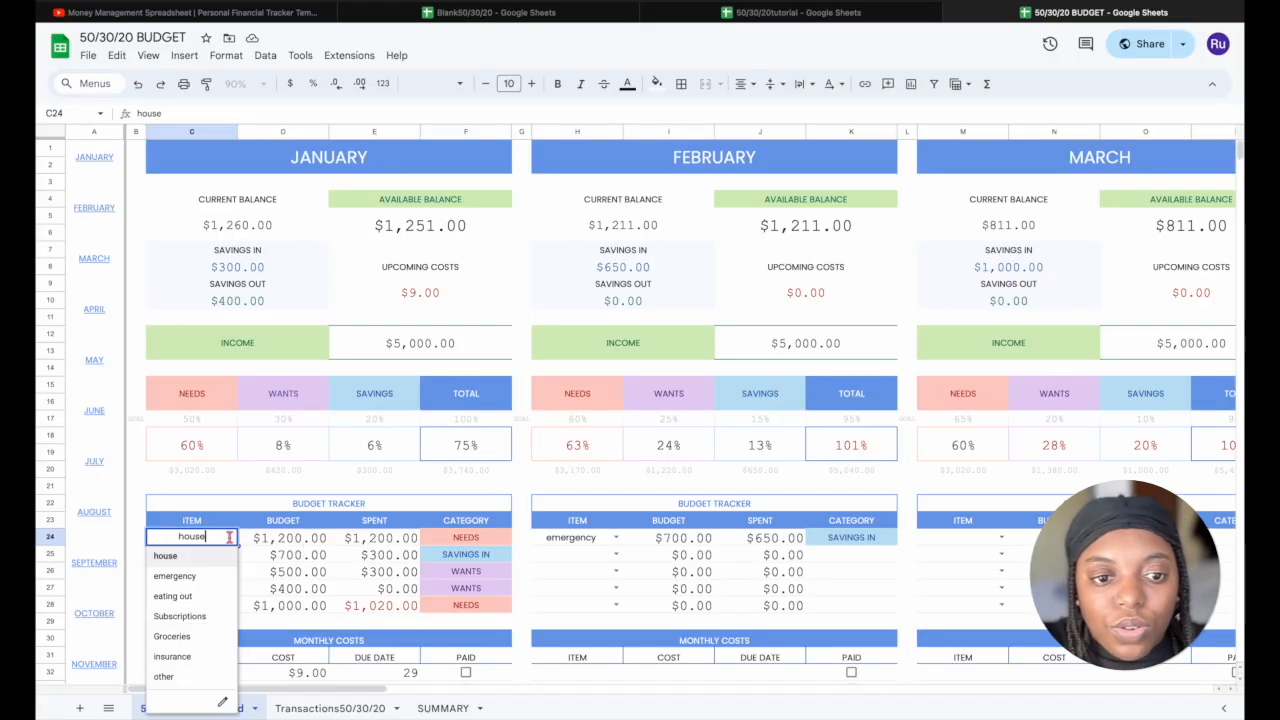
{"action": "left_click", "coordinate": [313, 573]}
{"action": "left_click", "coordinate": [521, 571]}
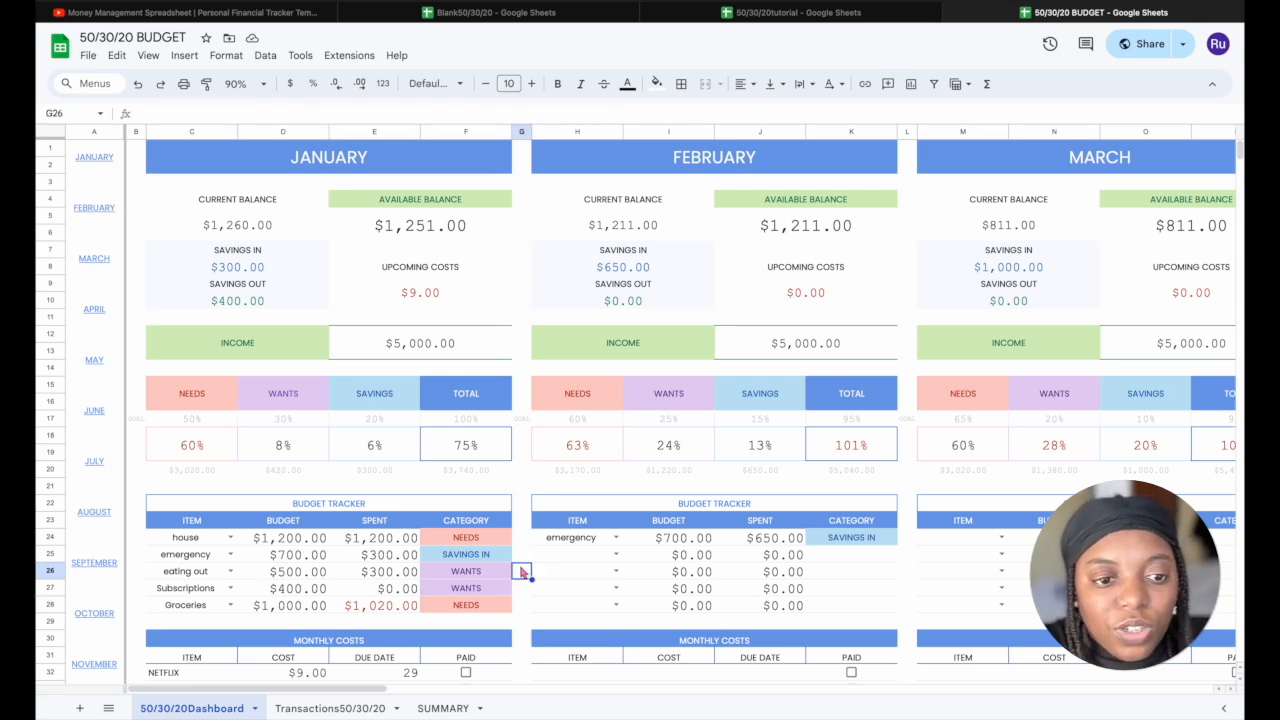
Try the items other and Groceries in C24 of January's Budget Tracker, and set it back to house
{"action": "left_click", "coordinate": [230, 537]}
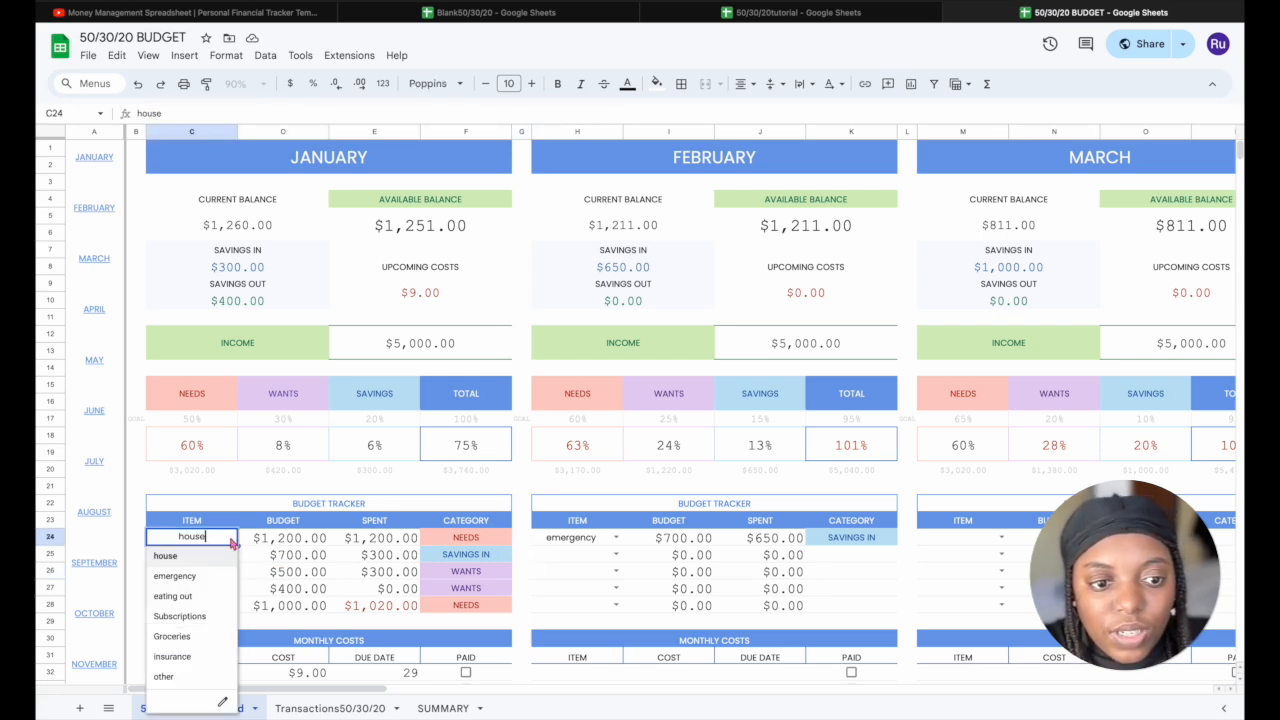
{"action": "left_click", "coordinate": [190, 677]}
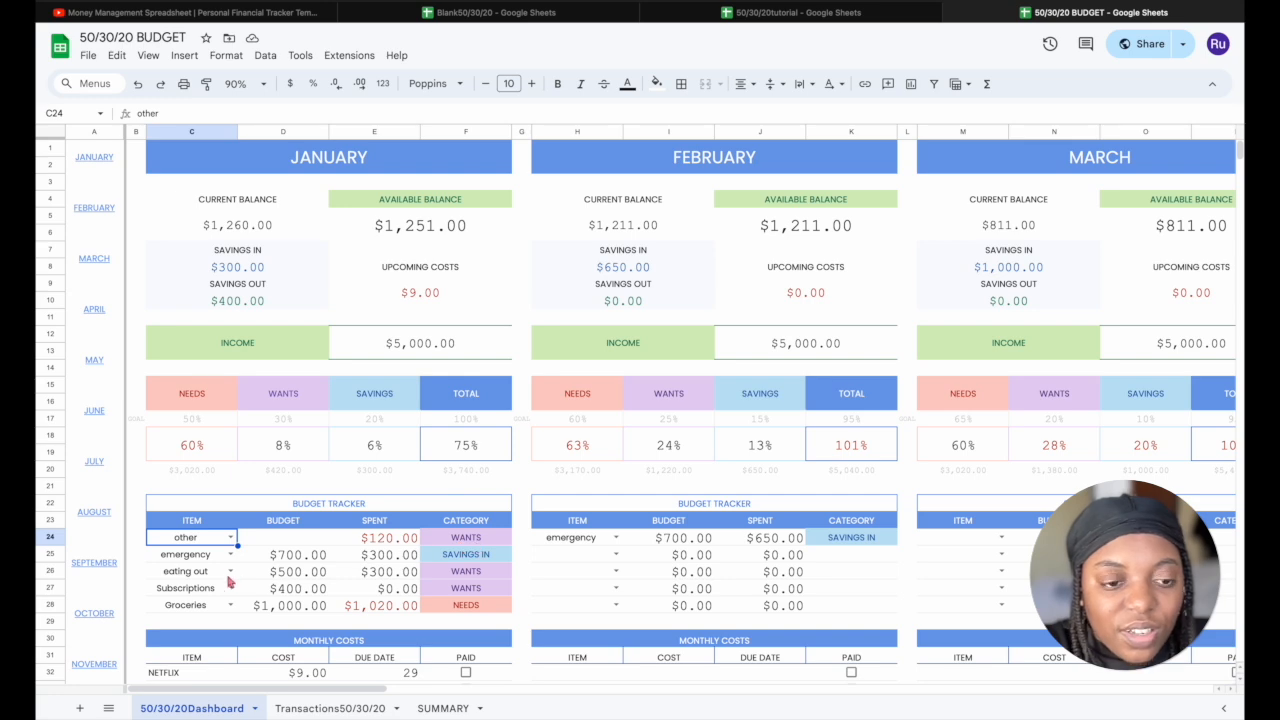
{"action": "left_click", "coordinate": [231, 538]}
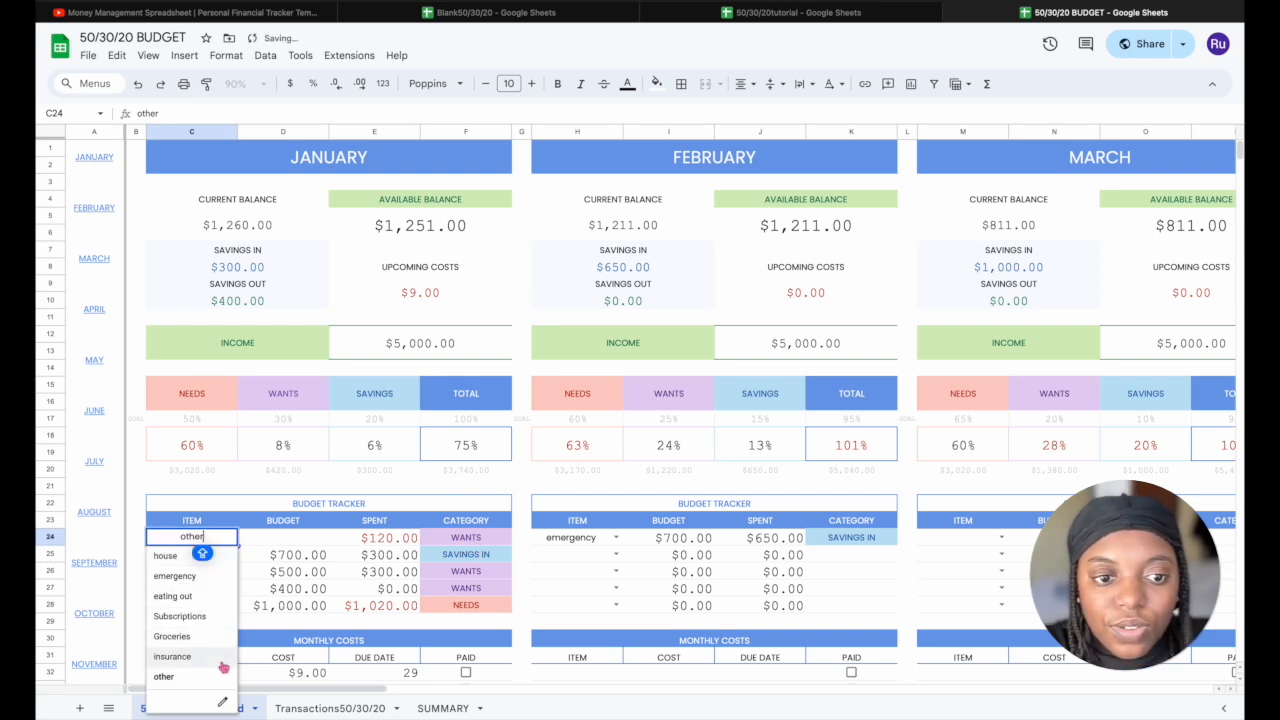
{"action": "left_click", "coordinate": [212, 641]}
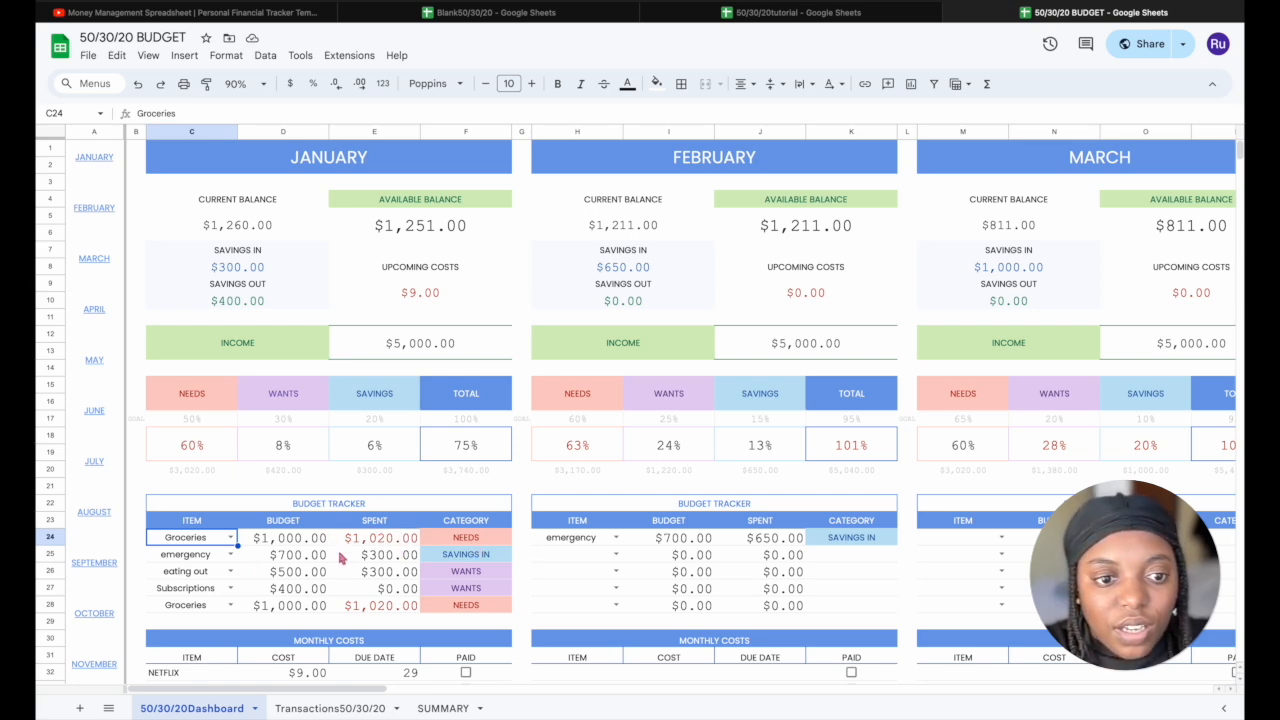
{"action": "left_click", "coordinate": [230, 537]}
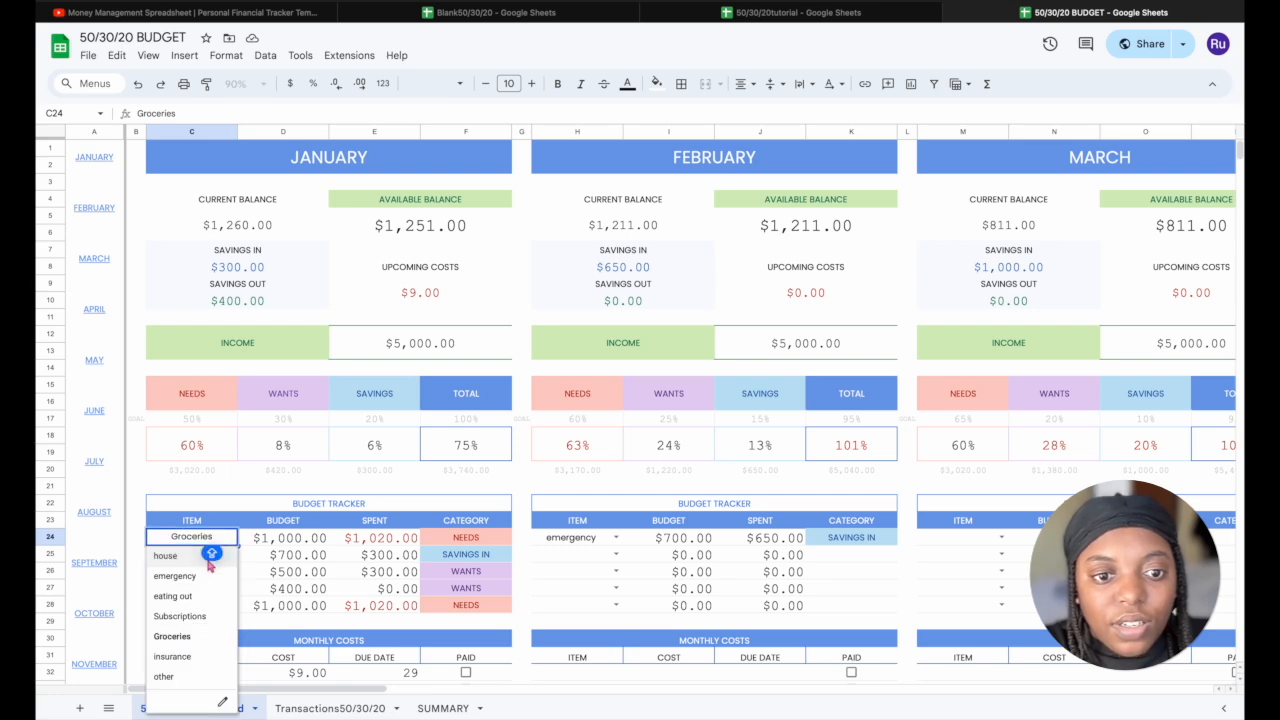
{"action": "left_click", "coordinate": [205, 556]}
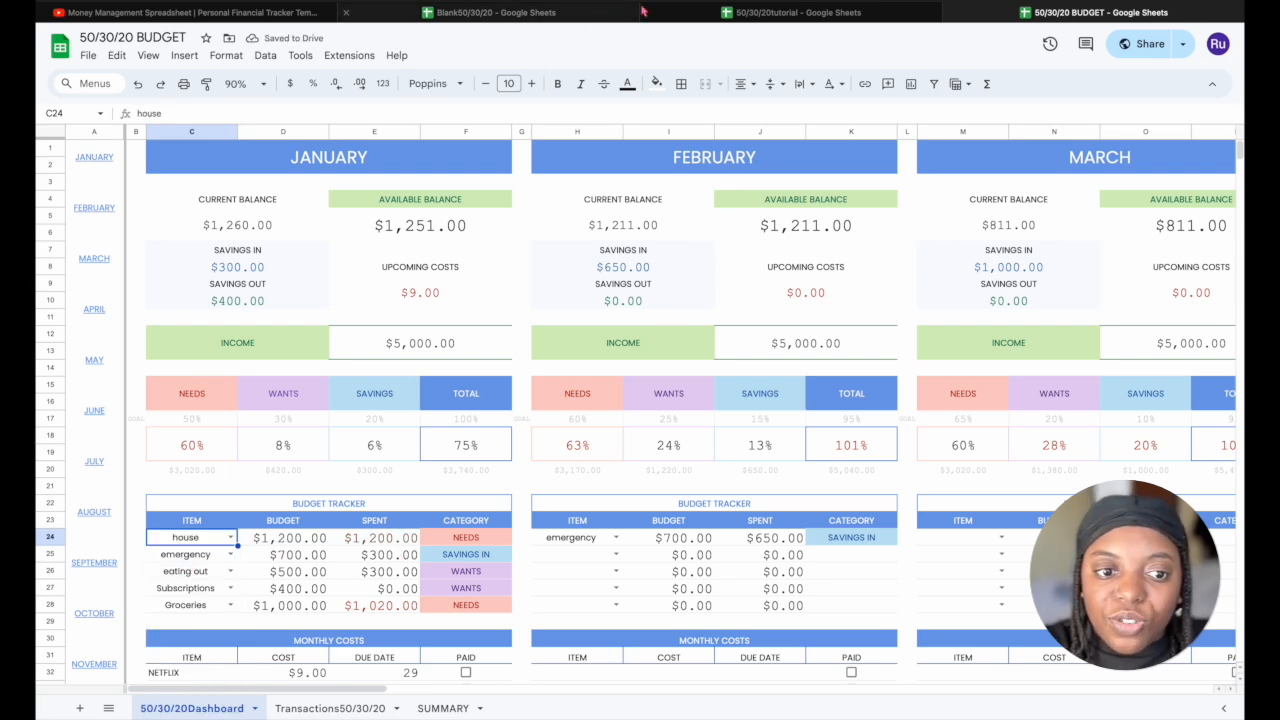
Switch to the 50/30/20tutorial spreadsheet and add a data validation rule covering Dashboard cells C25:C29
{"action": "left_click", "coordinate": [725, 13]}
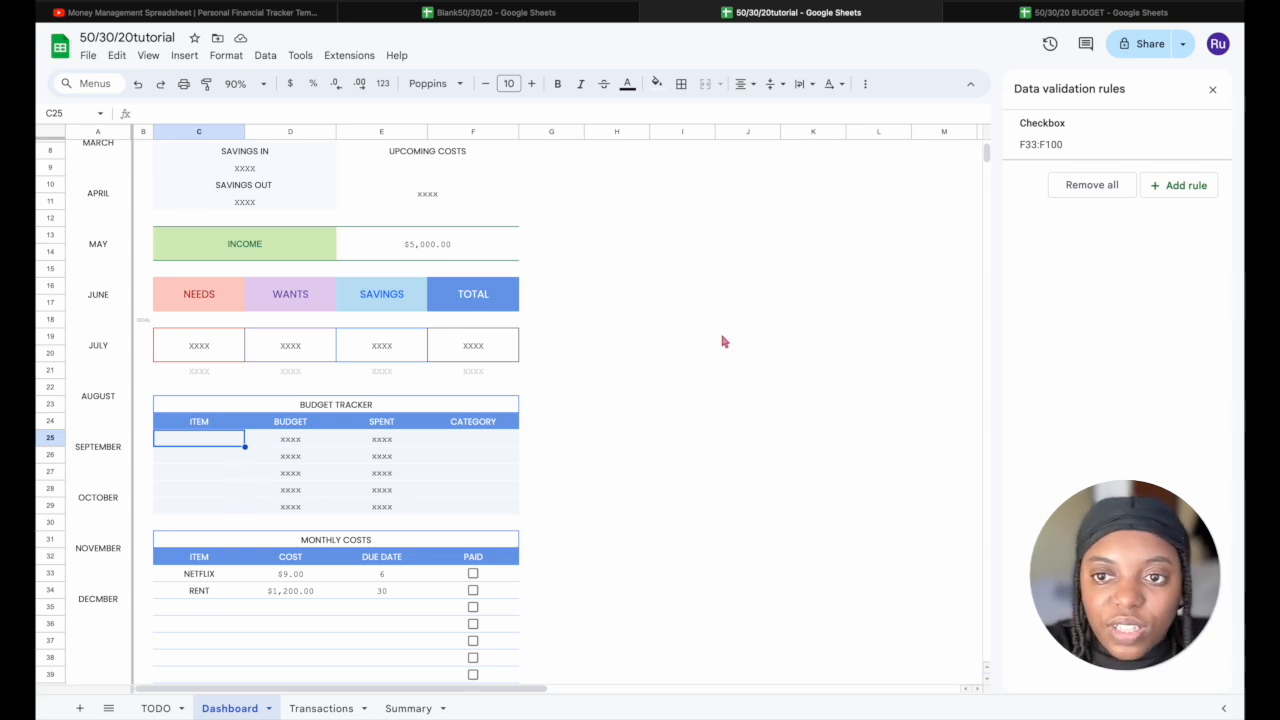
{"action": "left_click", "coordinate": [1177, 188]}
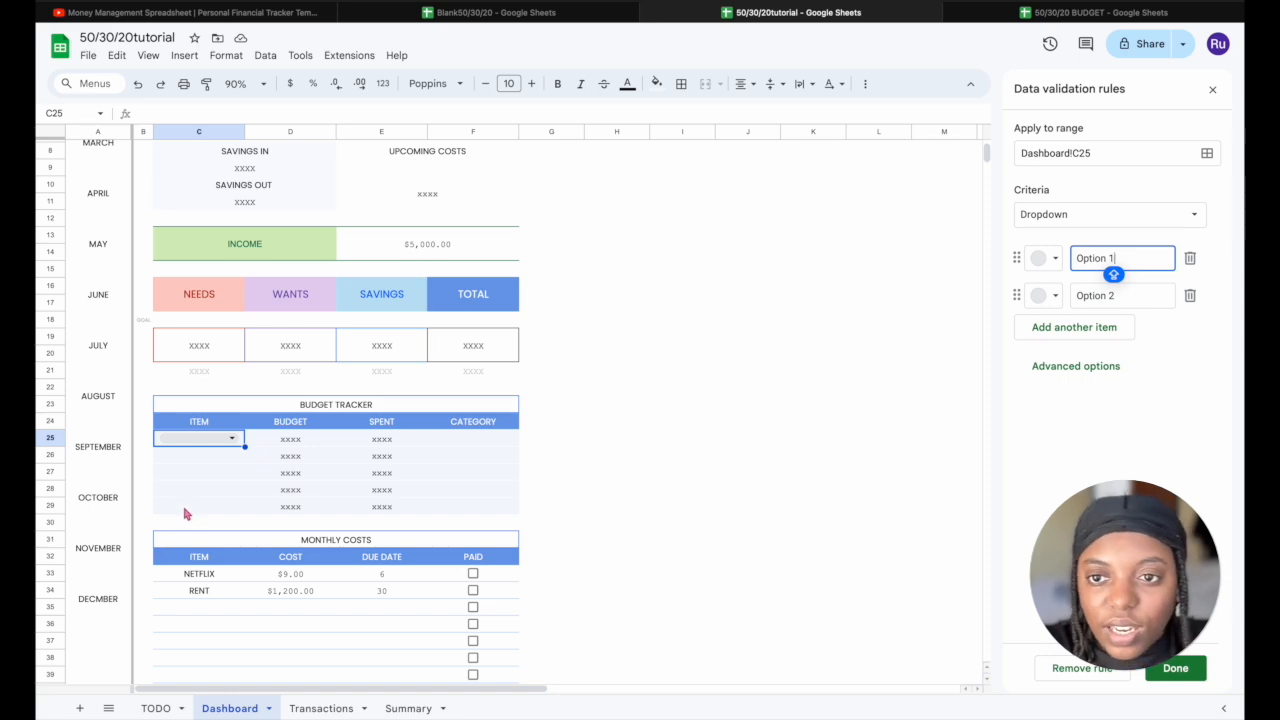
{"action": "left_click", "coordinate": [1121, 153]}
{"action": "type", "text": ":"}
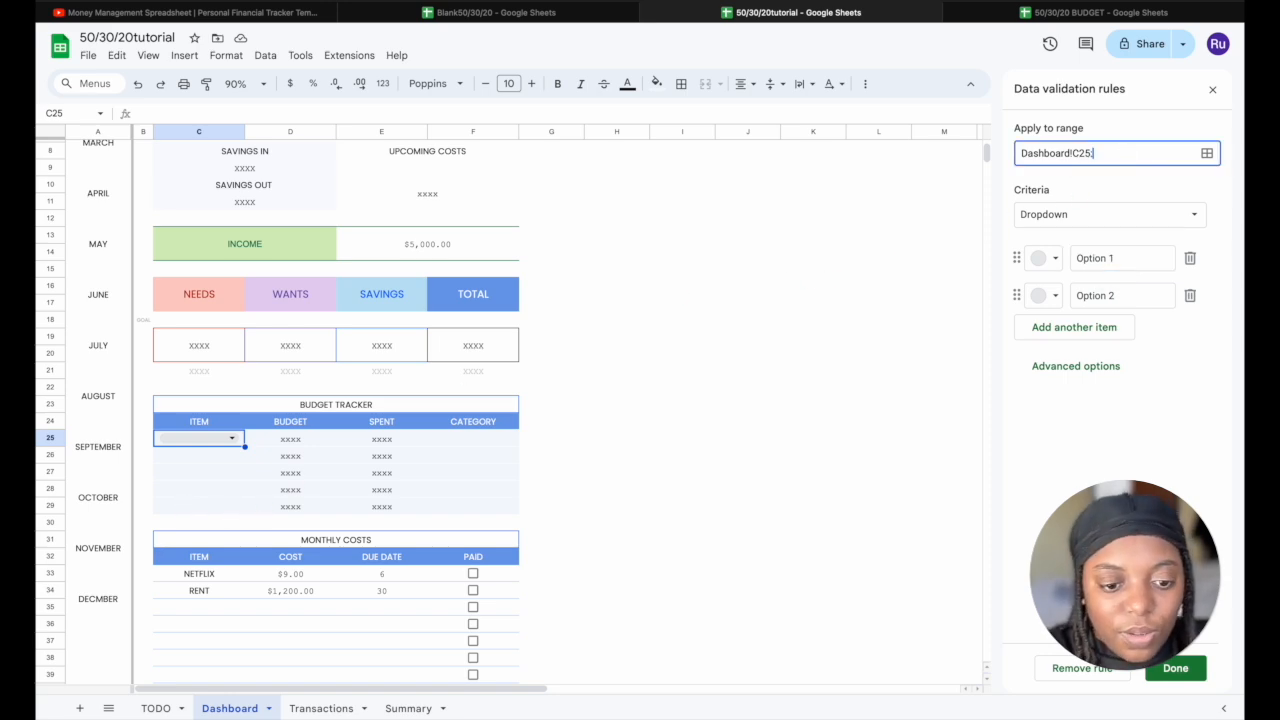
{"action": "type", "text": "C29"}
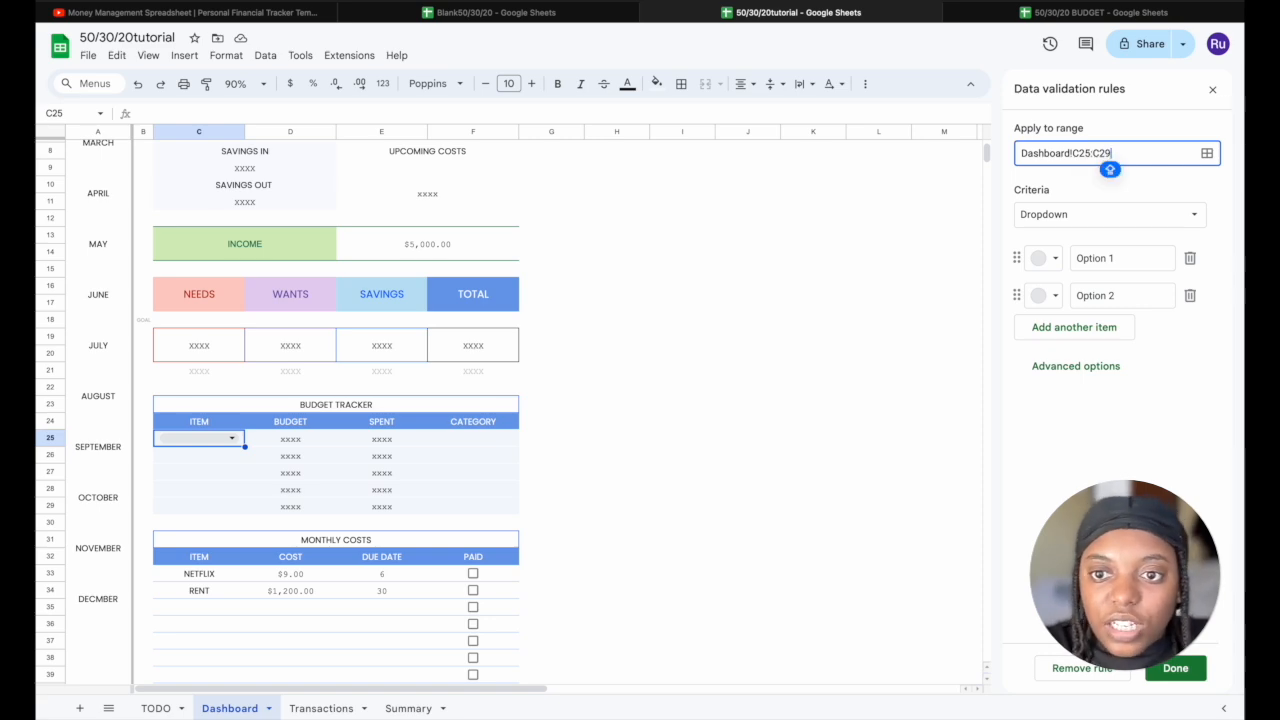
Make the rule a dropdown from a range, sourced from the budget items in Transactions!A3:A100, and save it
{"action": "left_click", "coordinate": [1154, 220]}
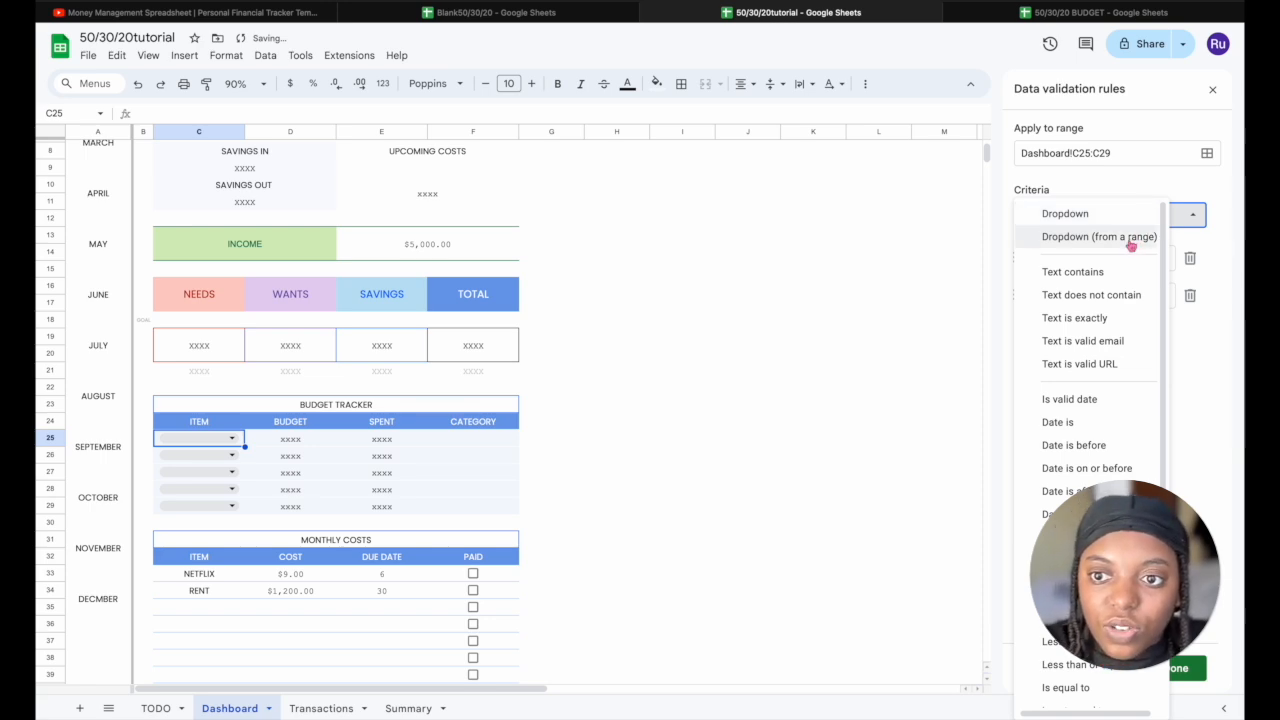
{"action": "left_click", "coordinate": [1131, 240]}
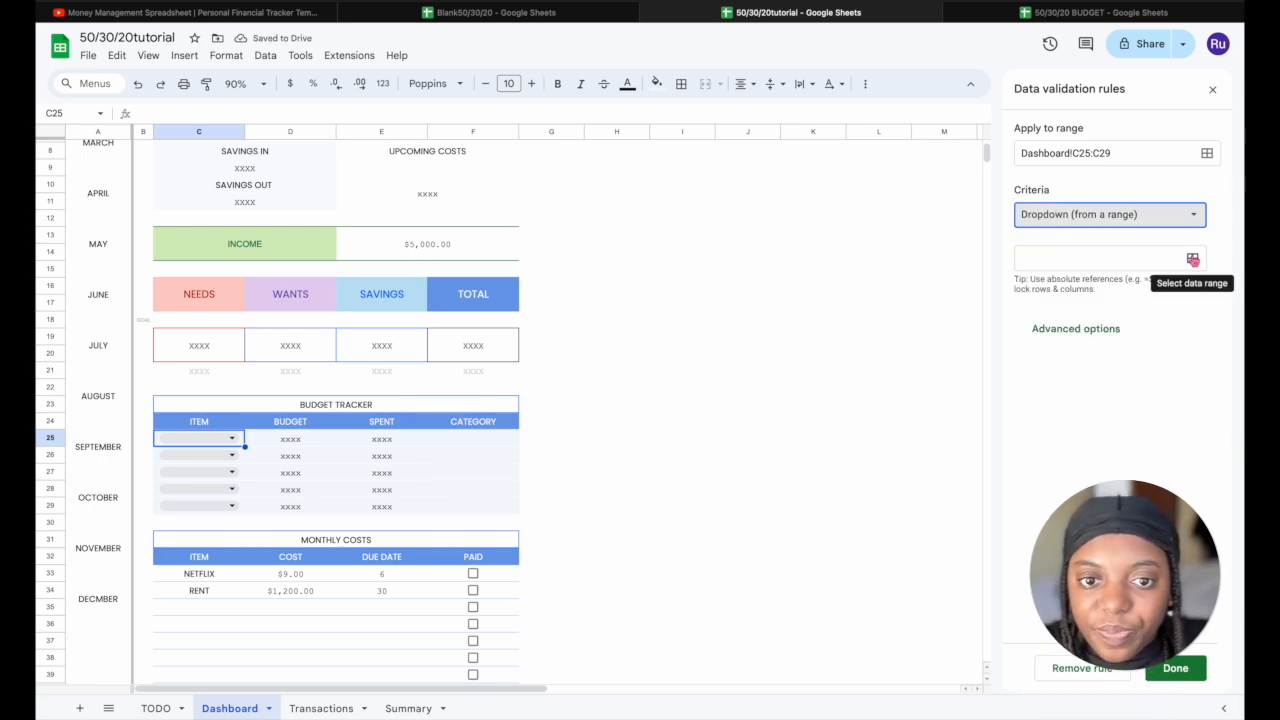
{"action": "left_click", "coordinate": [1193, 259]}
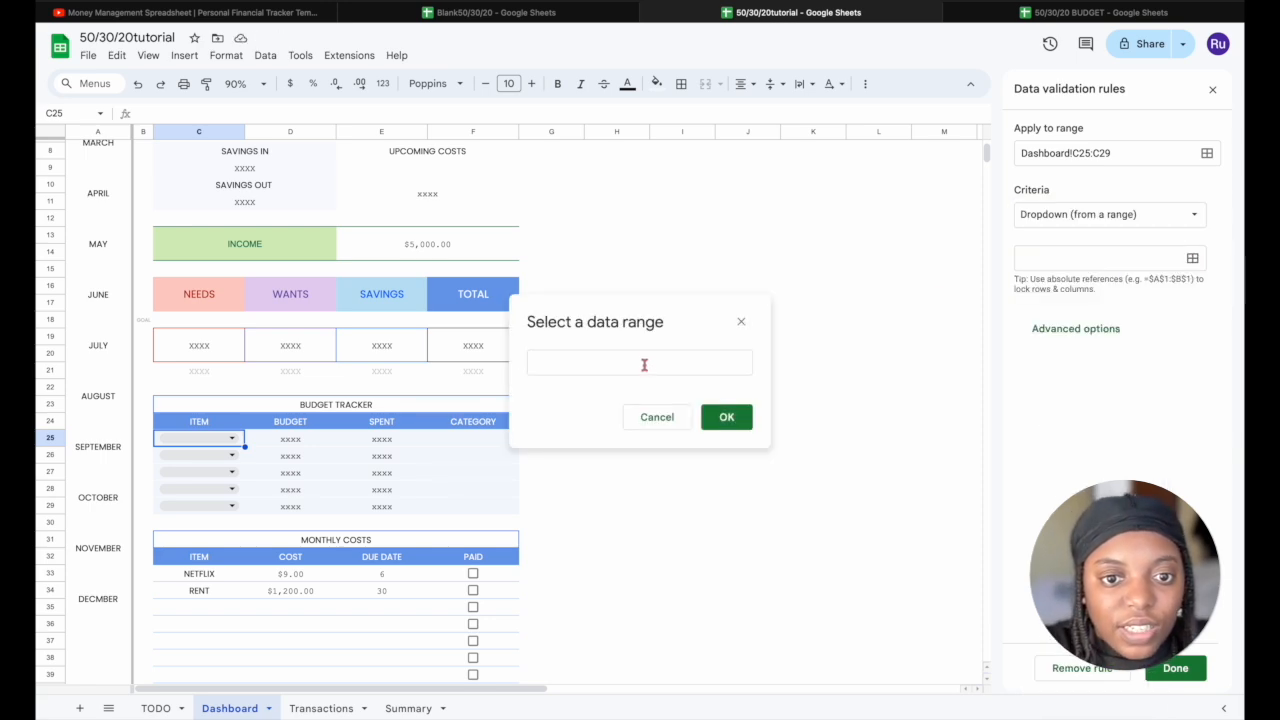
{"action": "left_click", "coordinate": [644, 364]}
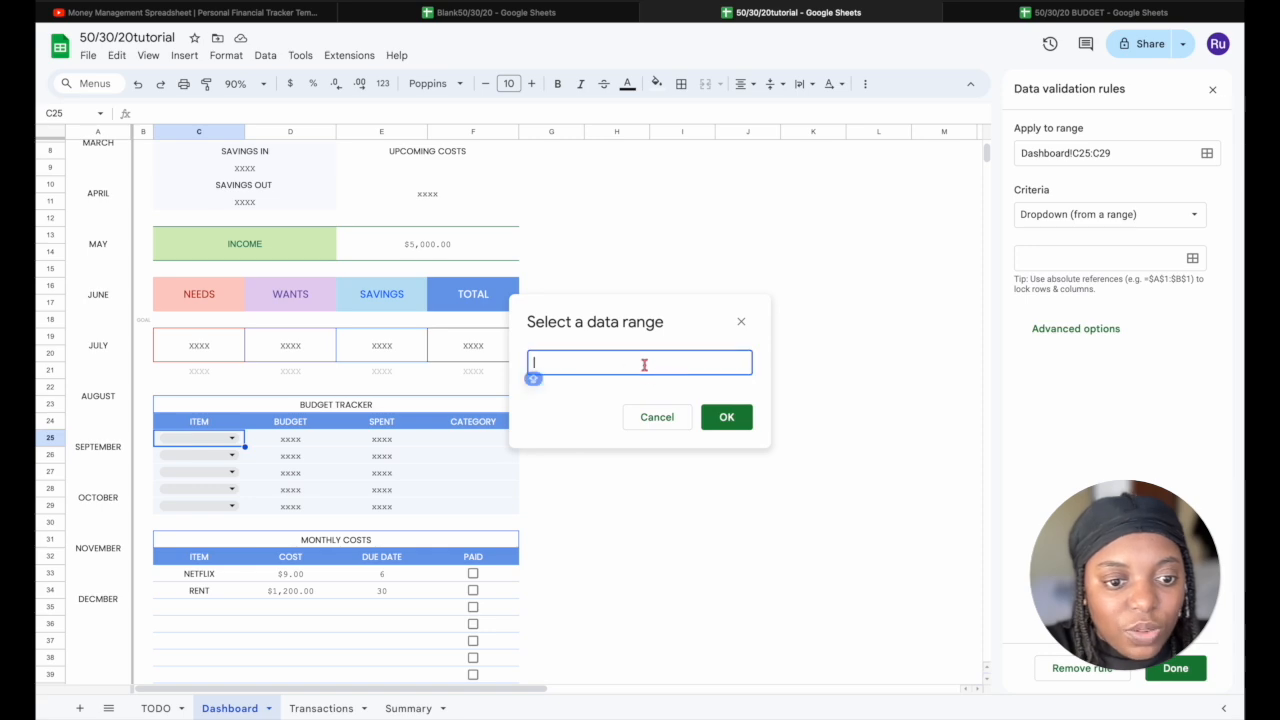
{"action": "left_click", "coordinate": [314, 707]}
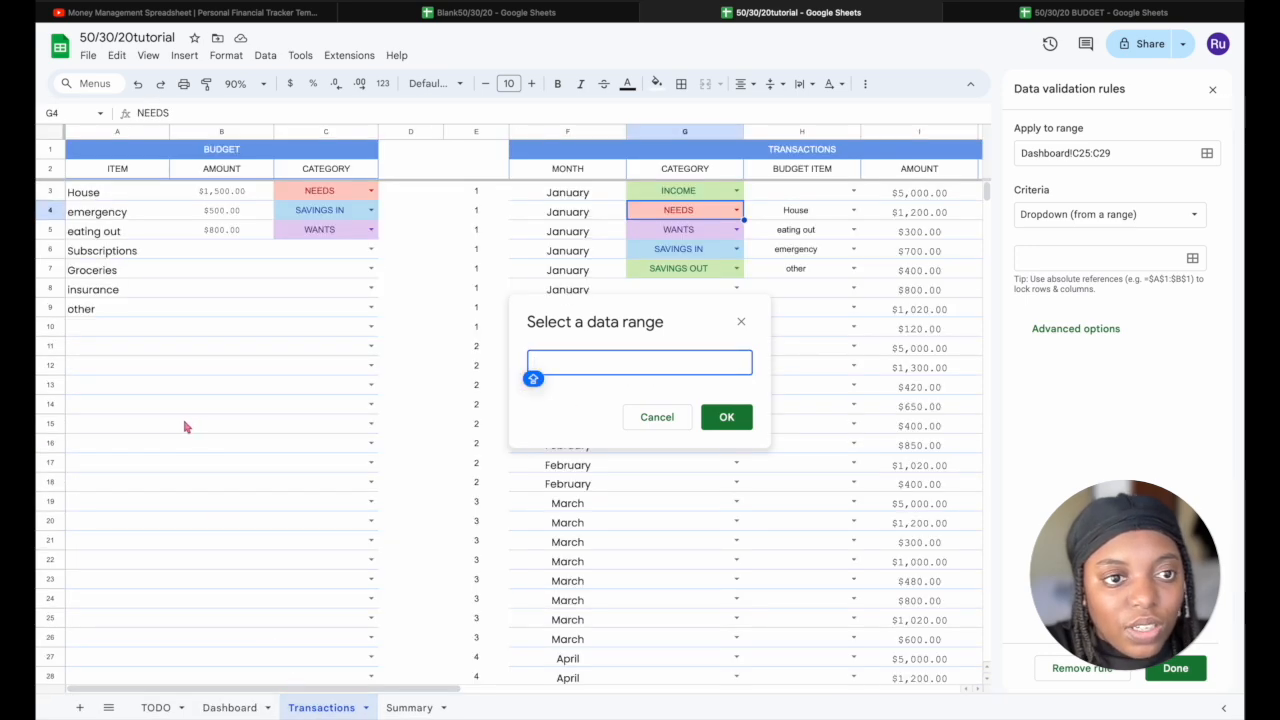
{"action": "left_click", "coordinate": [133, 196]}
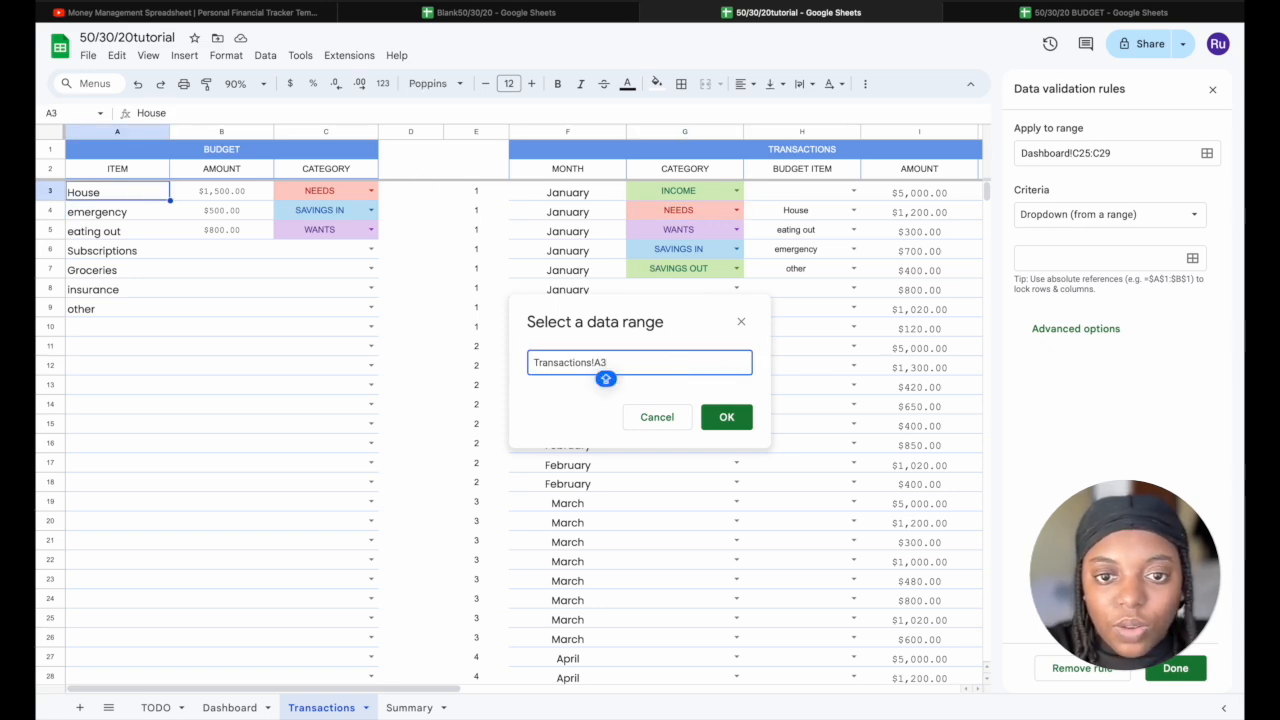
{"action": "type", "text": ":A100"}
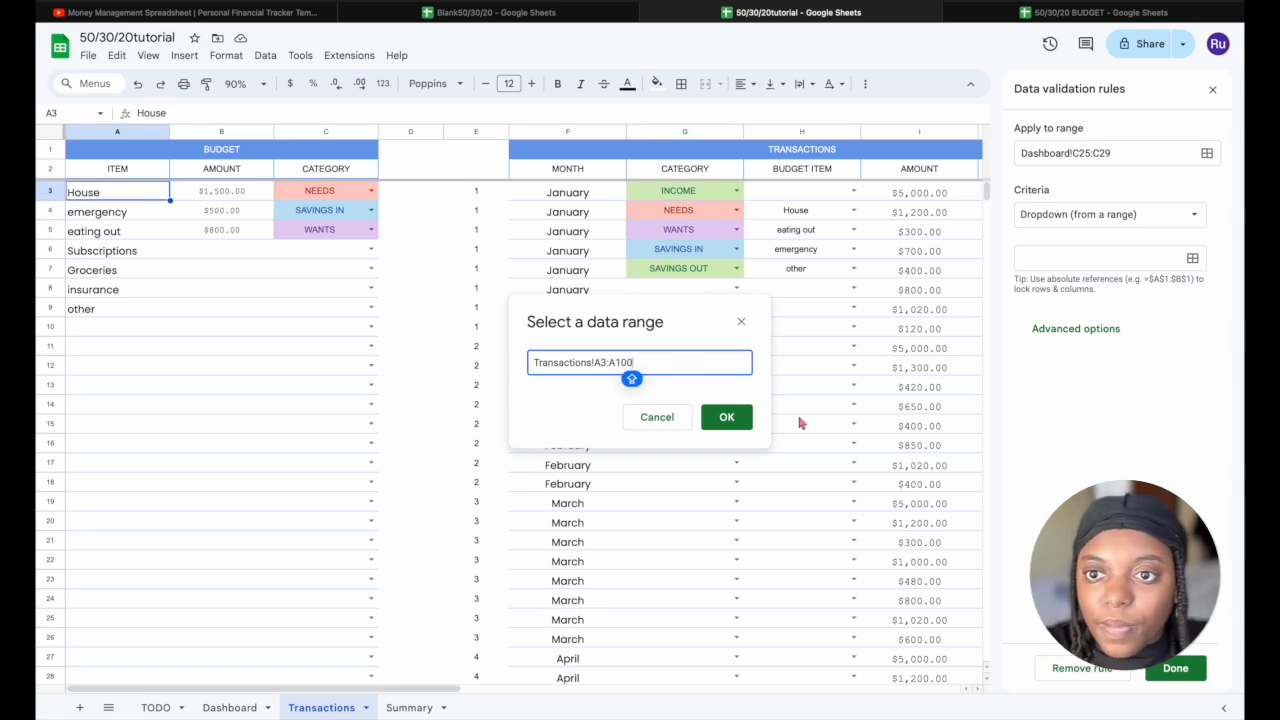
{"action": "left_click", "coordinate": [726, 417]}
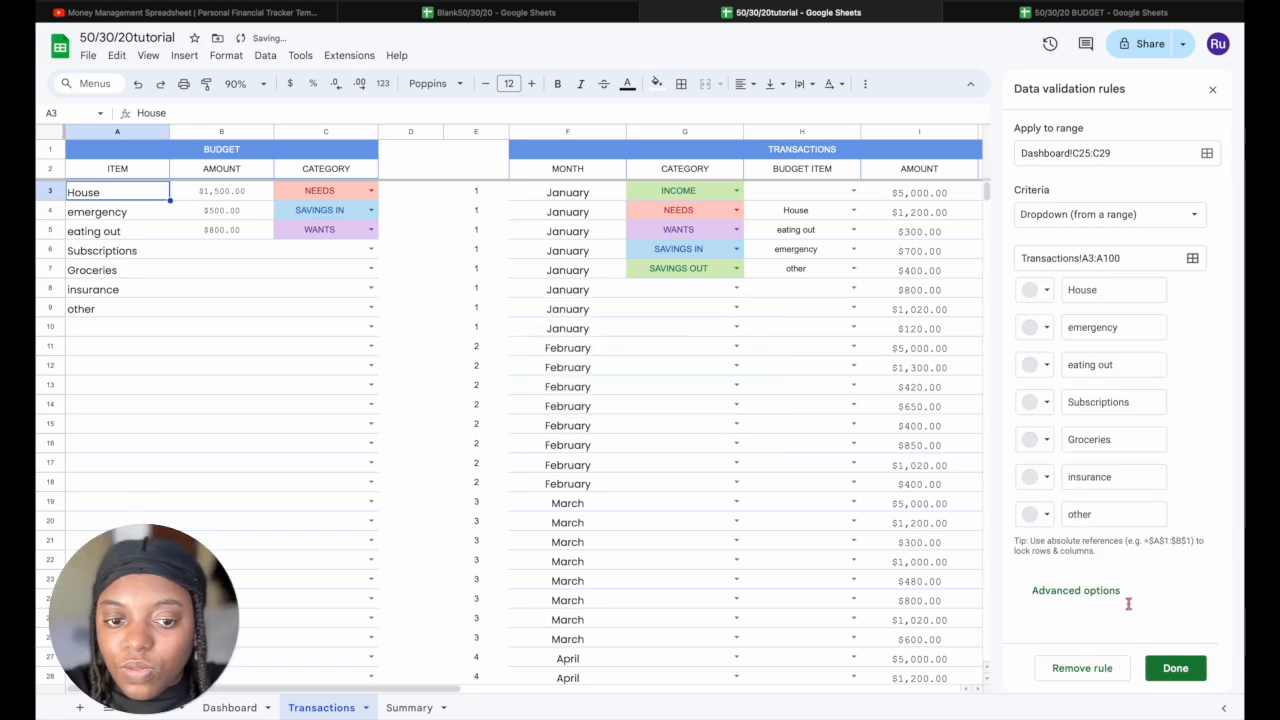
{"action": "left_click", "coordinate": [1189, 678]}
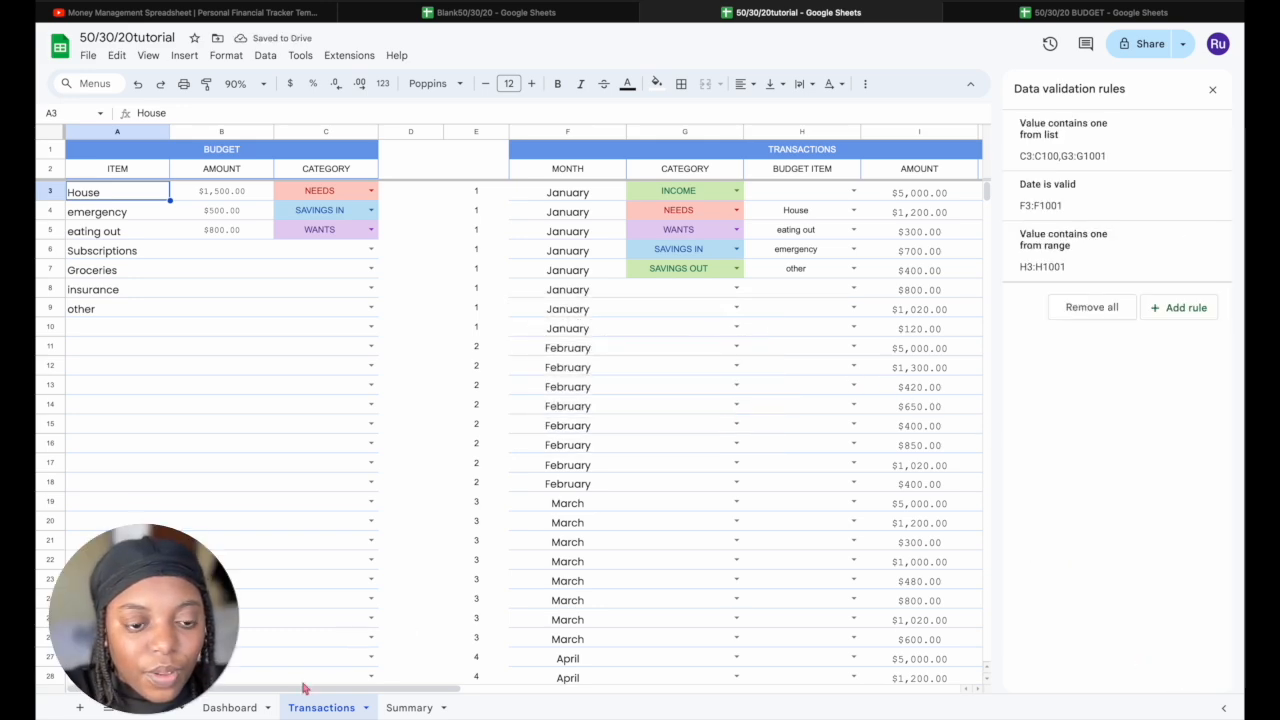
Change the display style of the Dashboard's C25:C29 dropdown rule to Arrow
{"action": "left_click", "coordinate": [222, 708]}
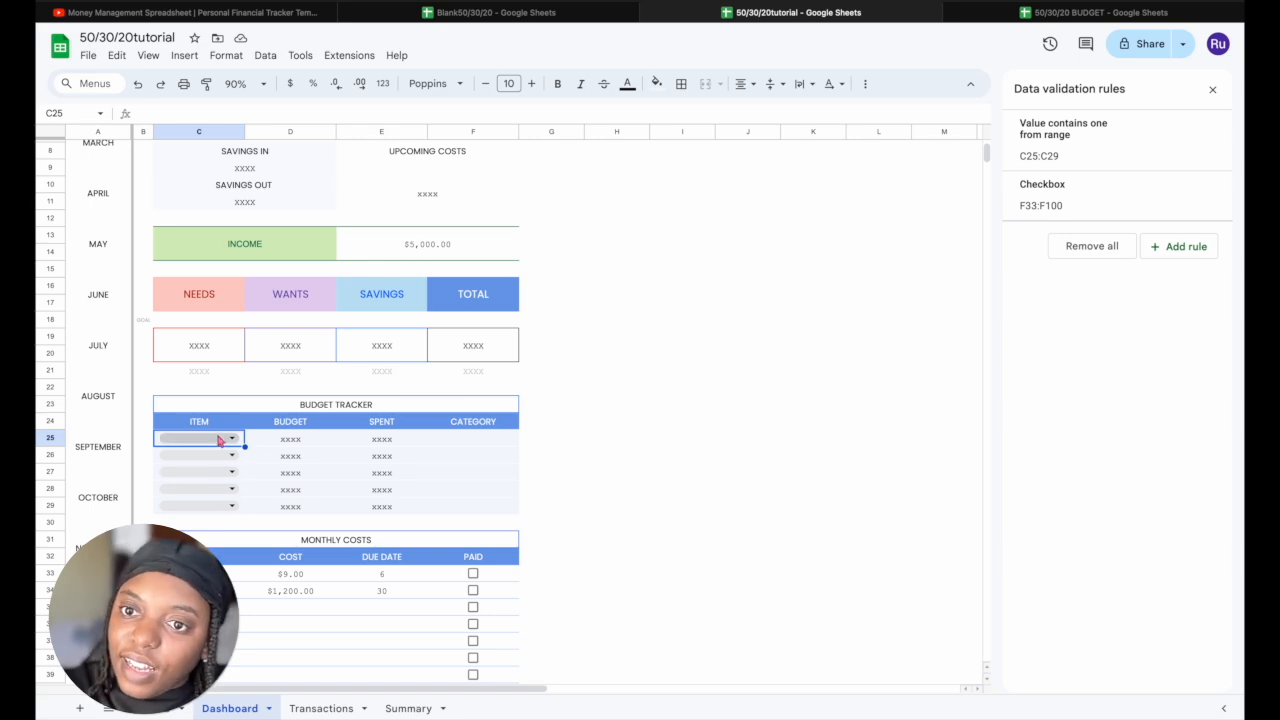
{"action": "left_click", "coordinate": [1120, 133]}
{"action": "left_click", "coordinate": [1078, 594]}
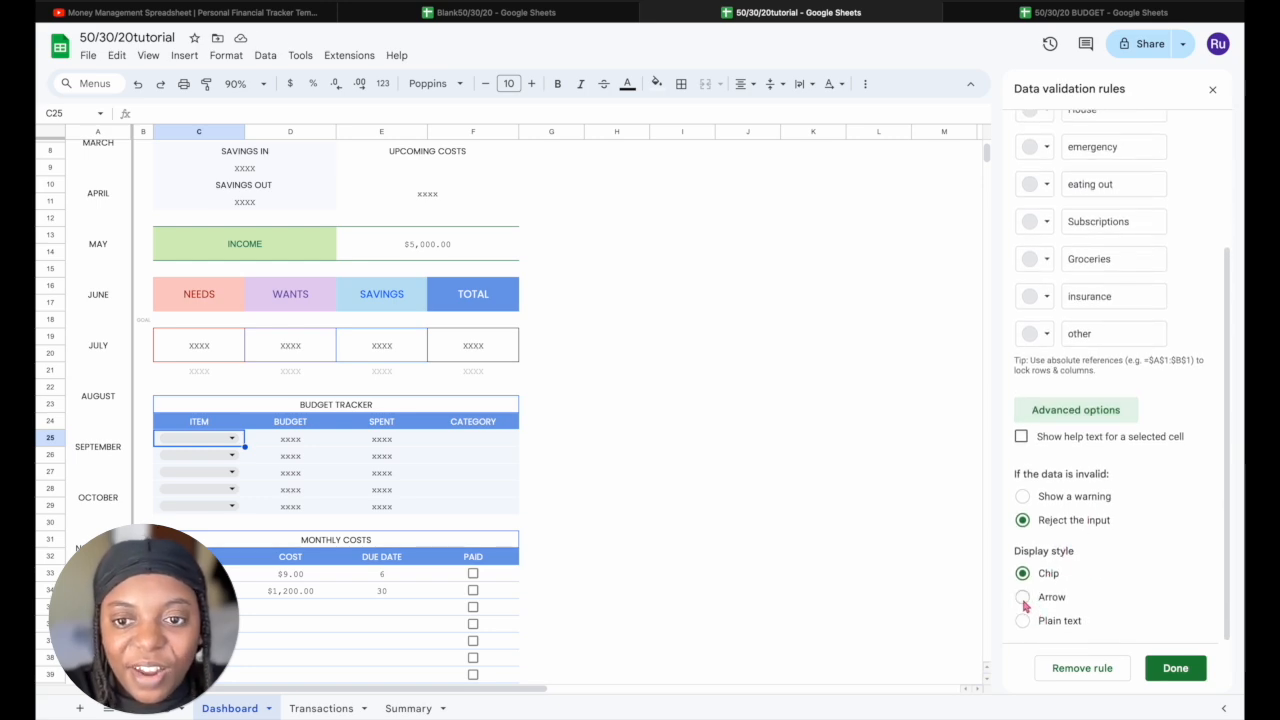
{"action": "left_click", "coordinate": [1022, 597]}
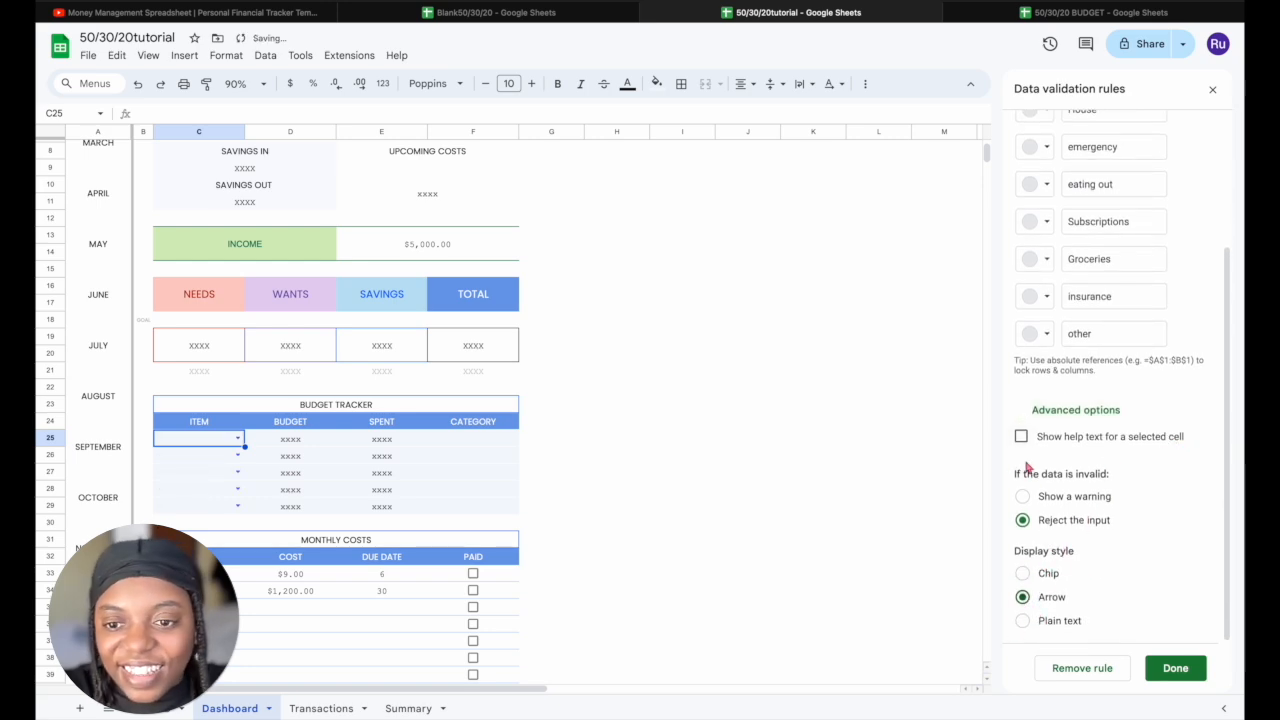
{"action": "left_click", "coordinate": [1174, 668]}
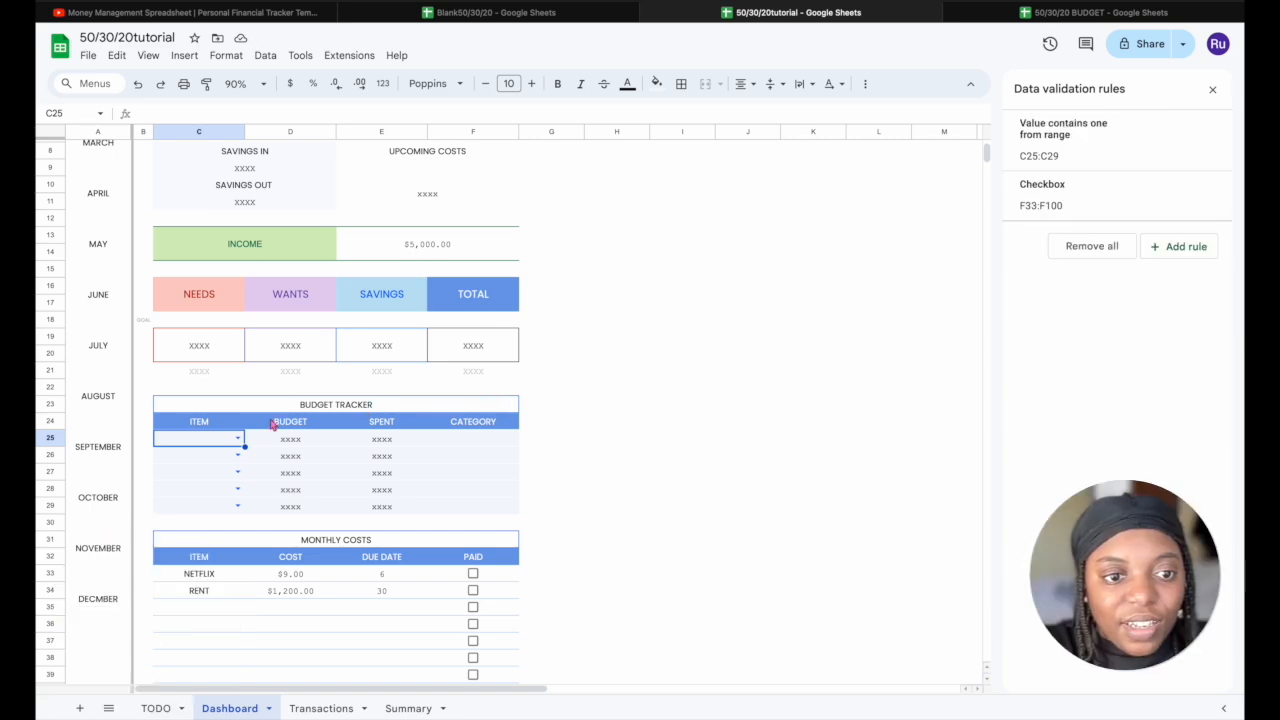
Choose House as the item in C25 of the Budget Tracker and select its budget cell, D25
{"action": "left_click", "coordinate": [239, 442]}
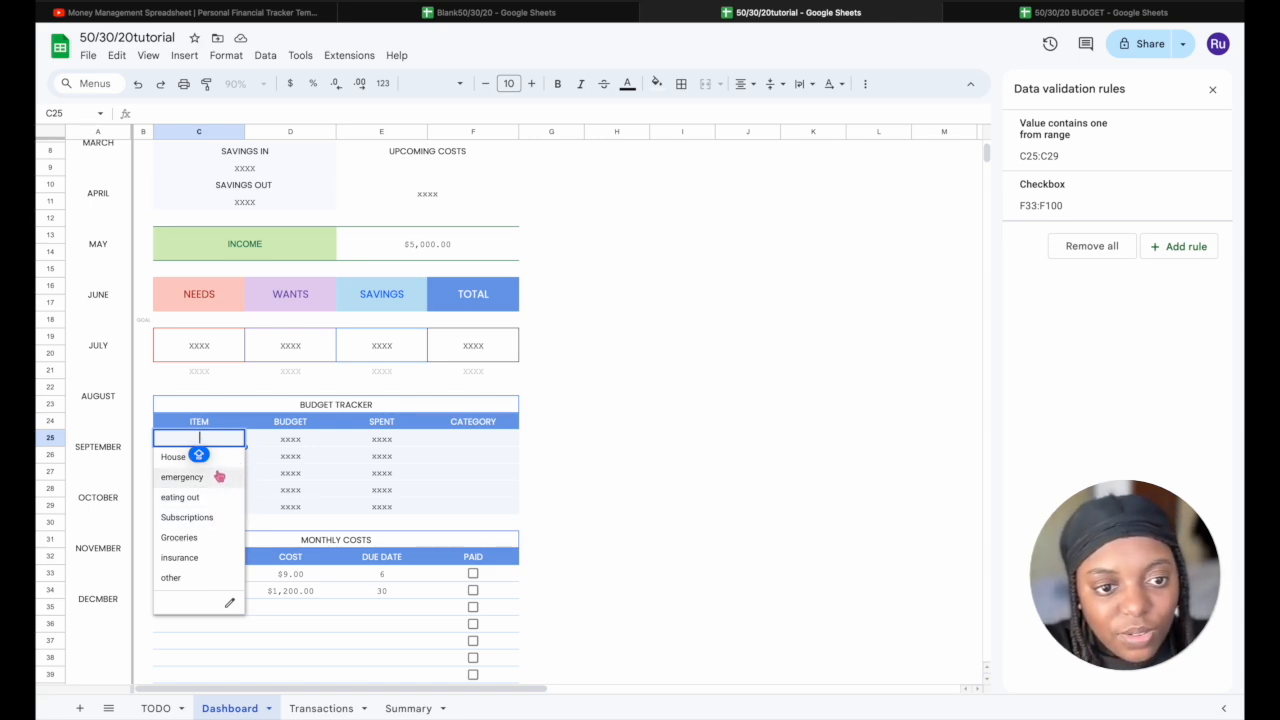
{"action": "left_click", "coordinate": [228, 457]}
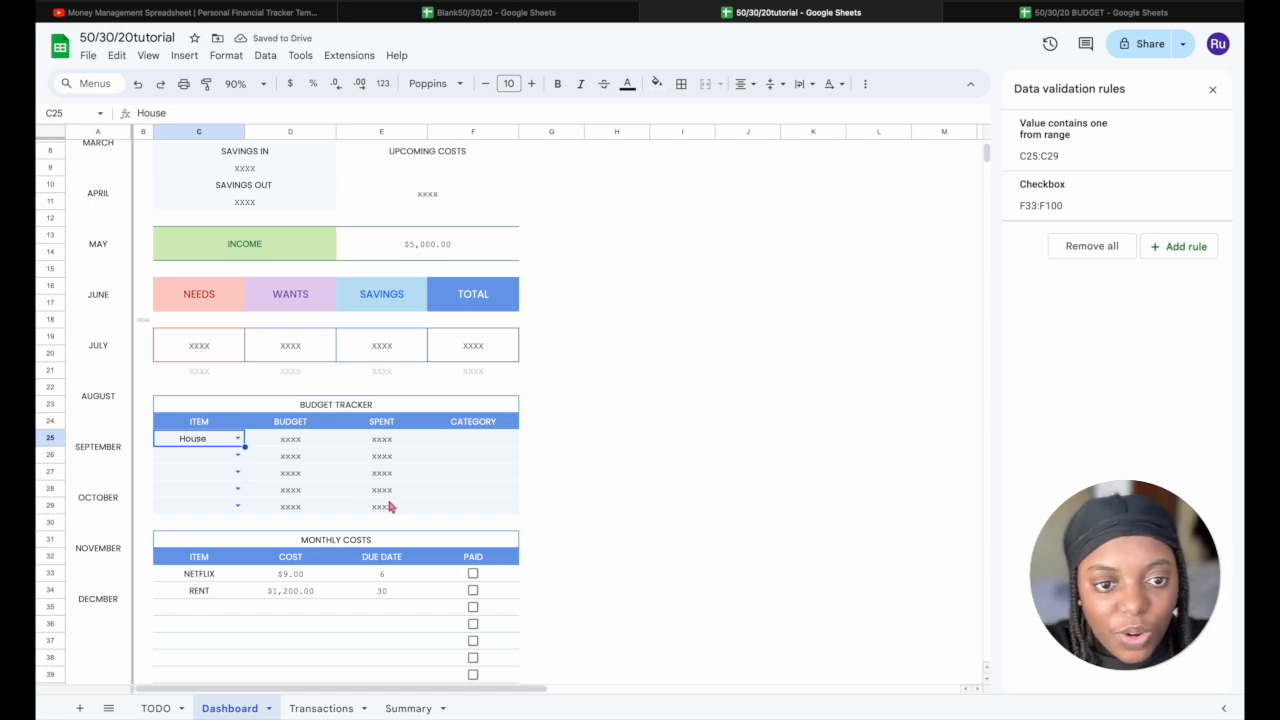
{"action": "left_click", "coordinate": [310, 447]}
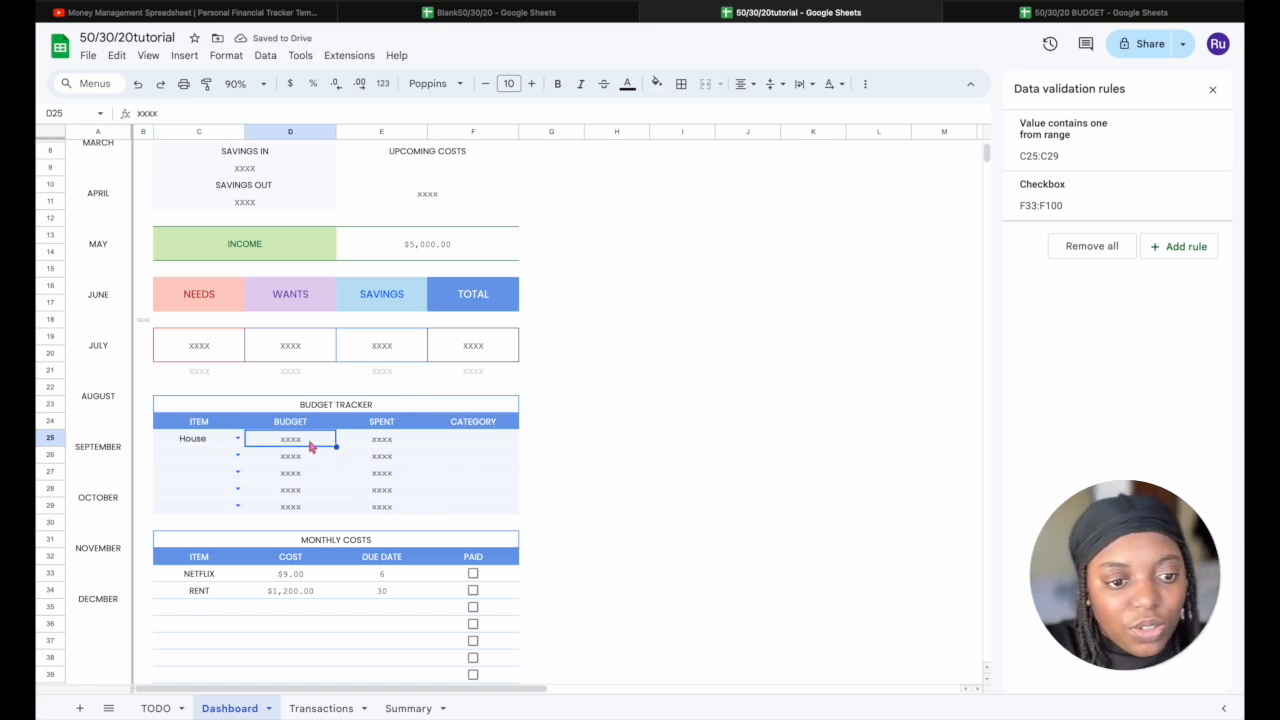
Mark the "Budget Tracker - Dropdown list" task as done in the TODO sheet, and return to the Dashboard sheet
{"action": "left_click", "coordinate": [157, 708]}
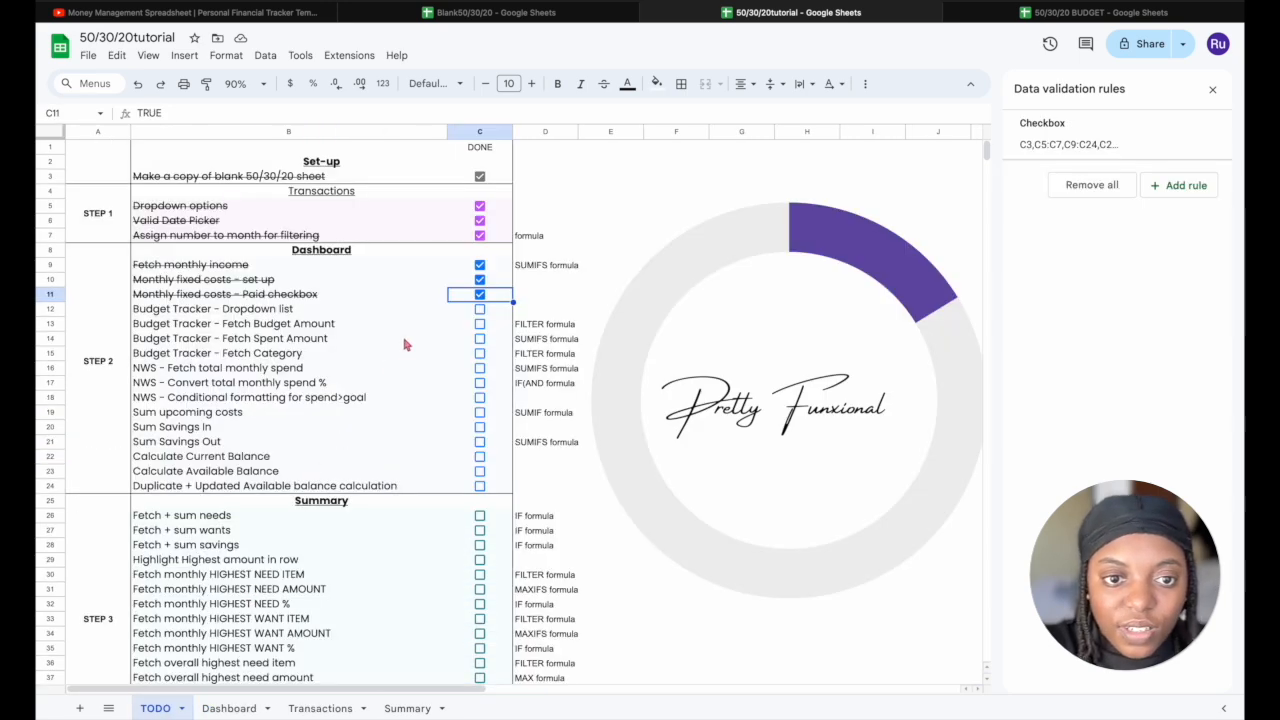
{"action": "left_click", "coordinate": [480, 310]}
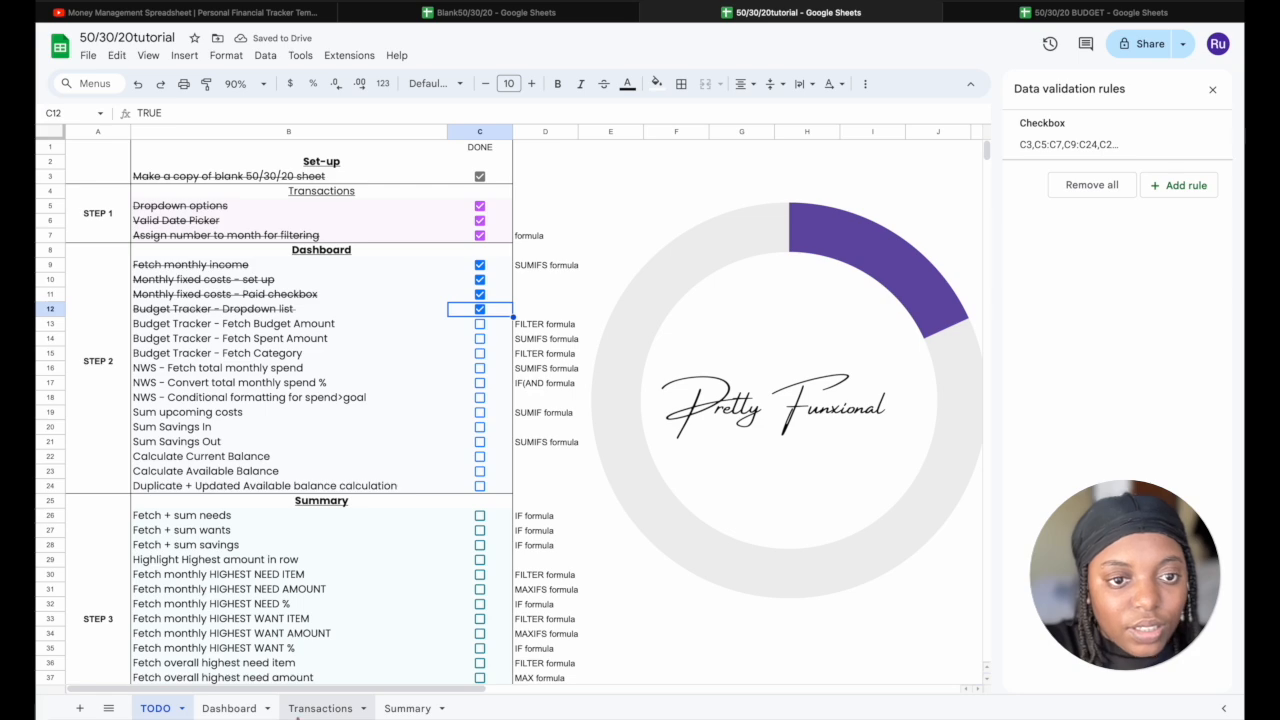
{"action": "left_click", "coordinate": [249, 708]}
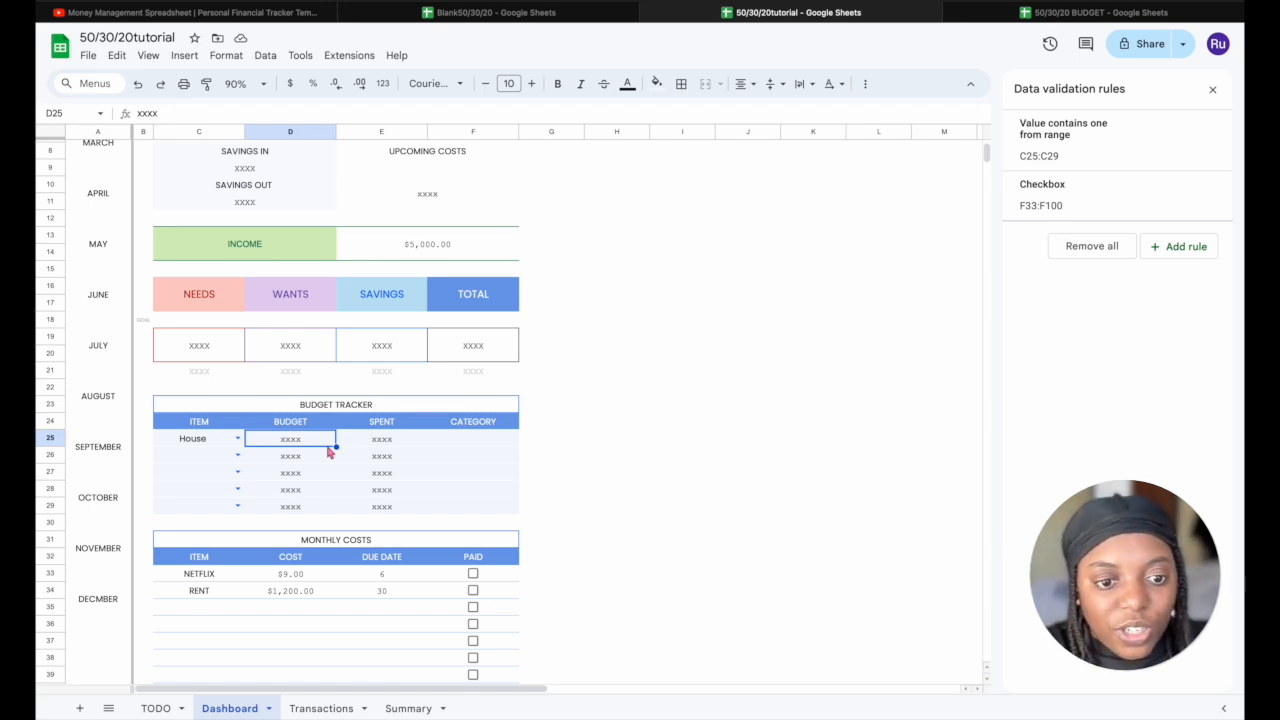
Start a FILTER formula in Dashboard cell D25 that returns the budget amounts from Transactions!B3:B100
{"action": "left_click", "coordinate": [321, 708]}
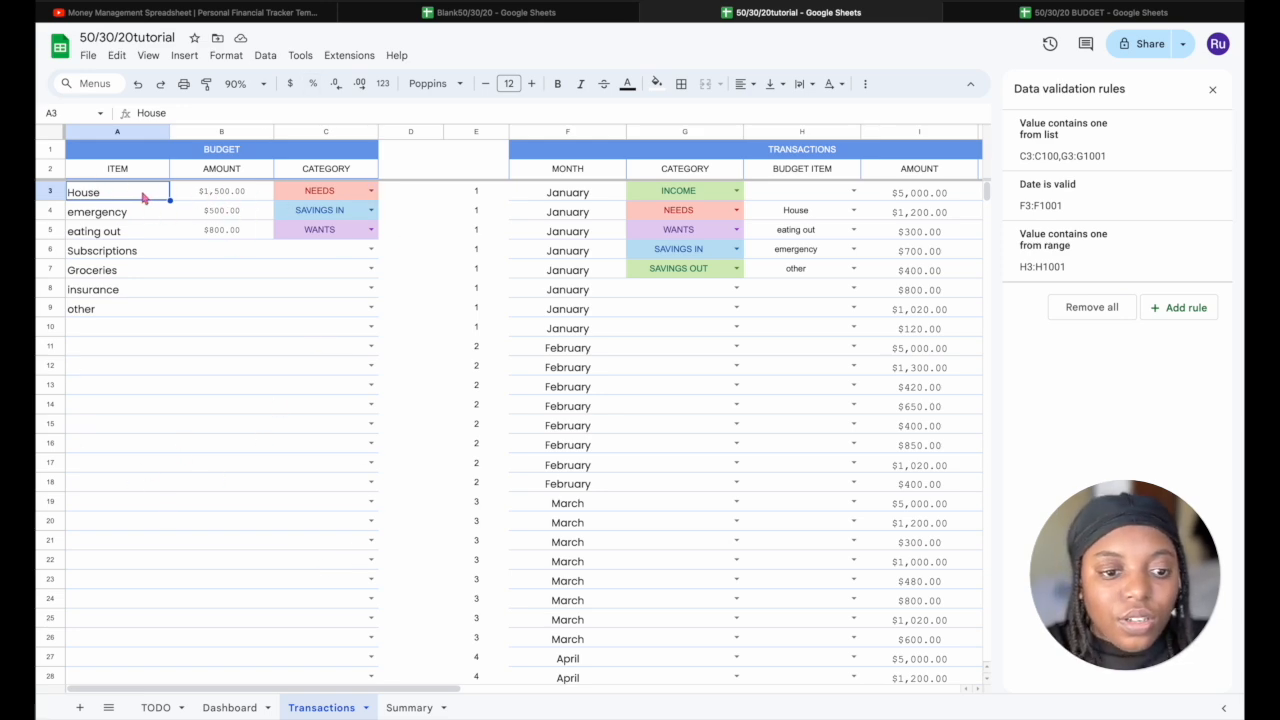
{"action": "left_click", "coordinate": [232, 708]}
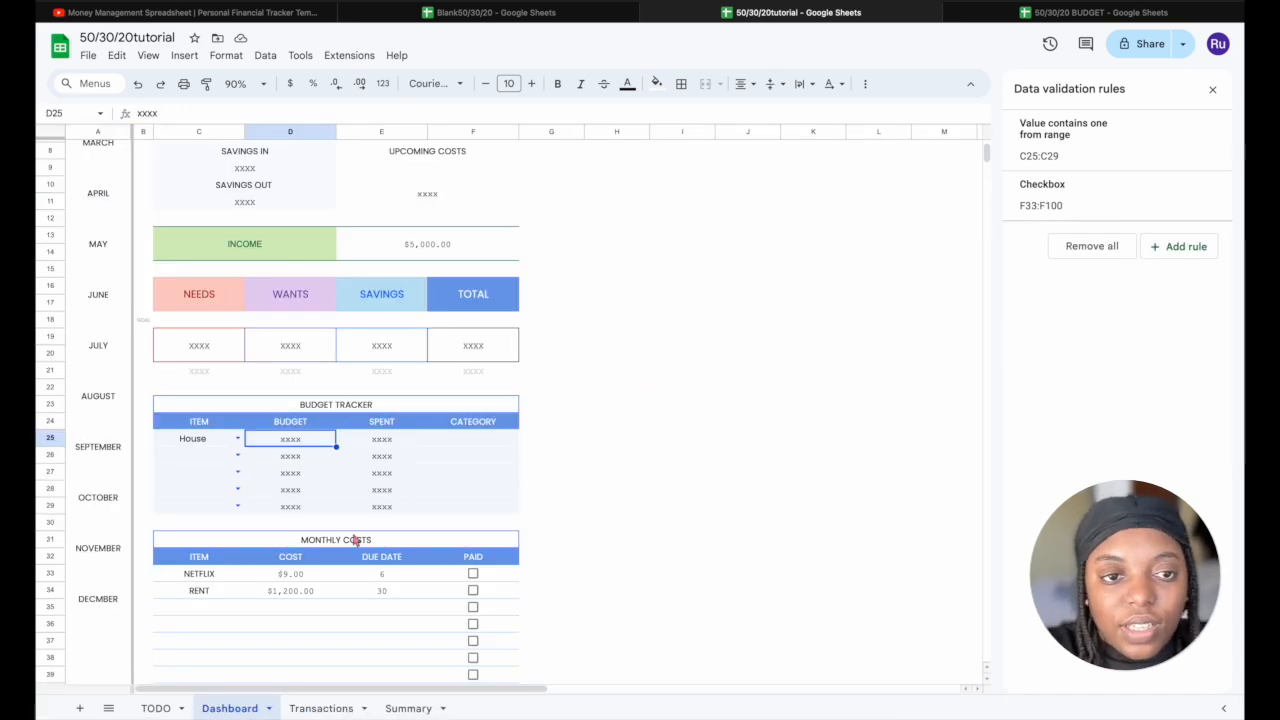
{"action": "type", "text": "="}
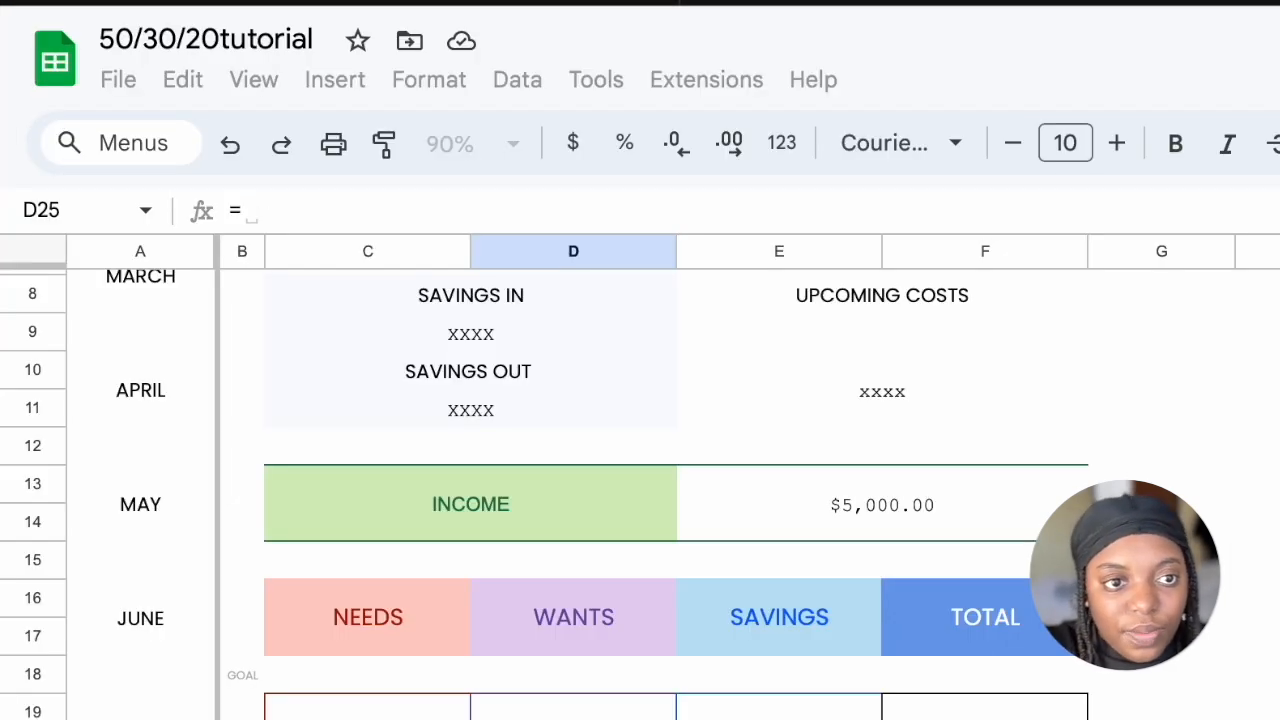
{"action": "type", "text": "FILTER"}
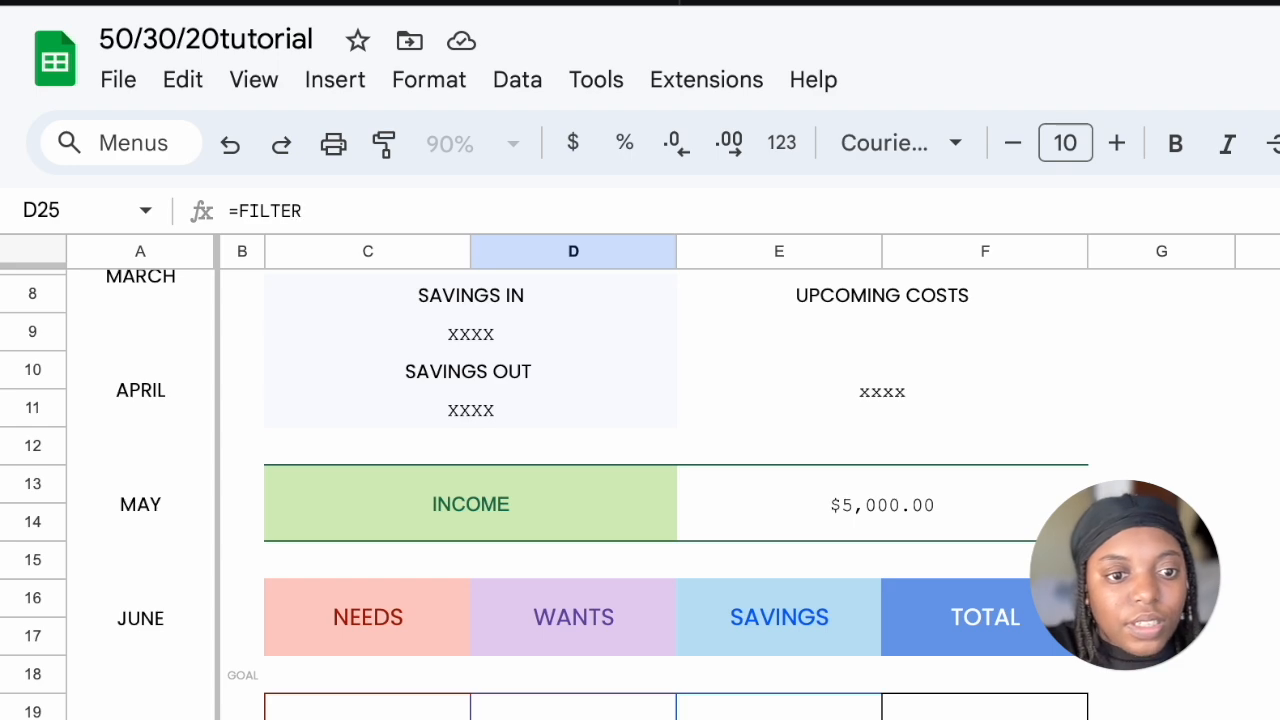
{"action": "type", "text": "("}
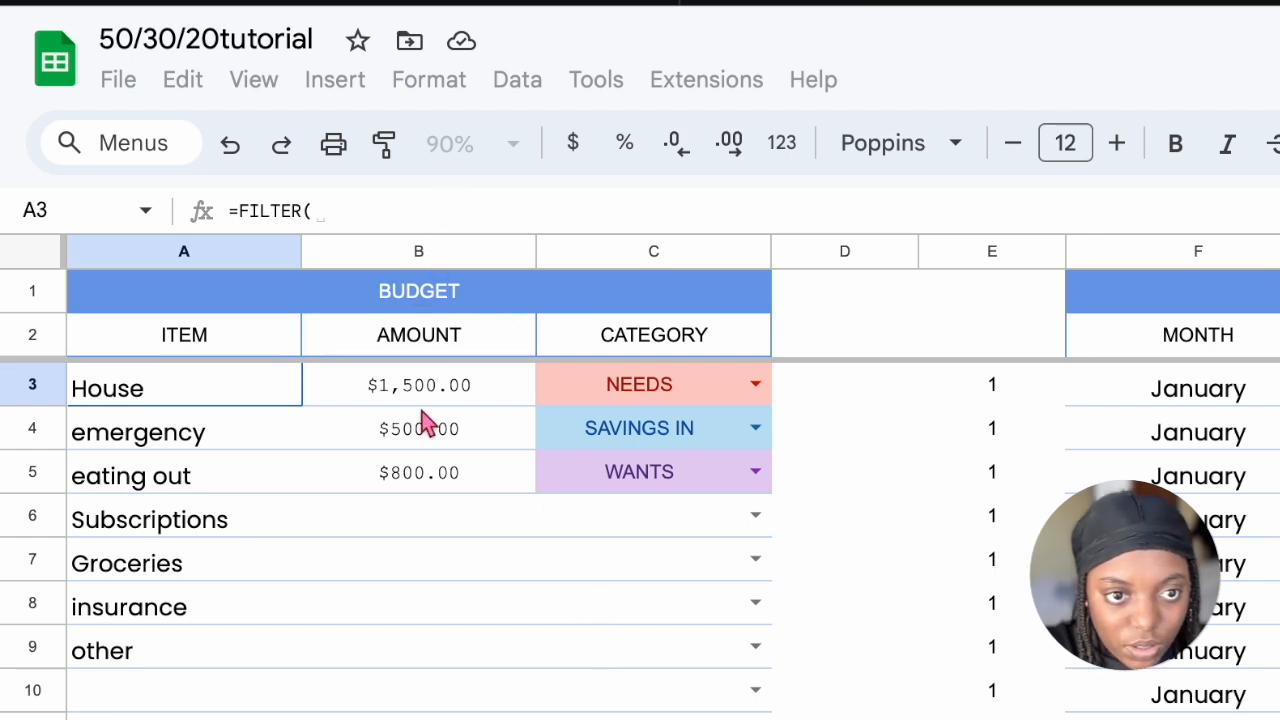
{"action": "left_click", "coordinate": [455, 392]}
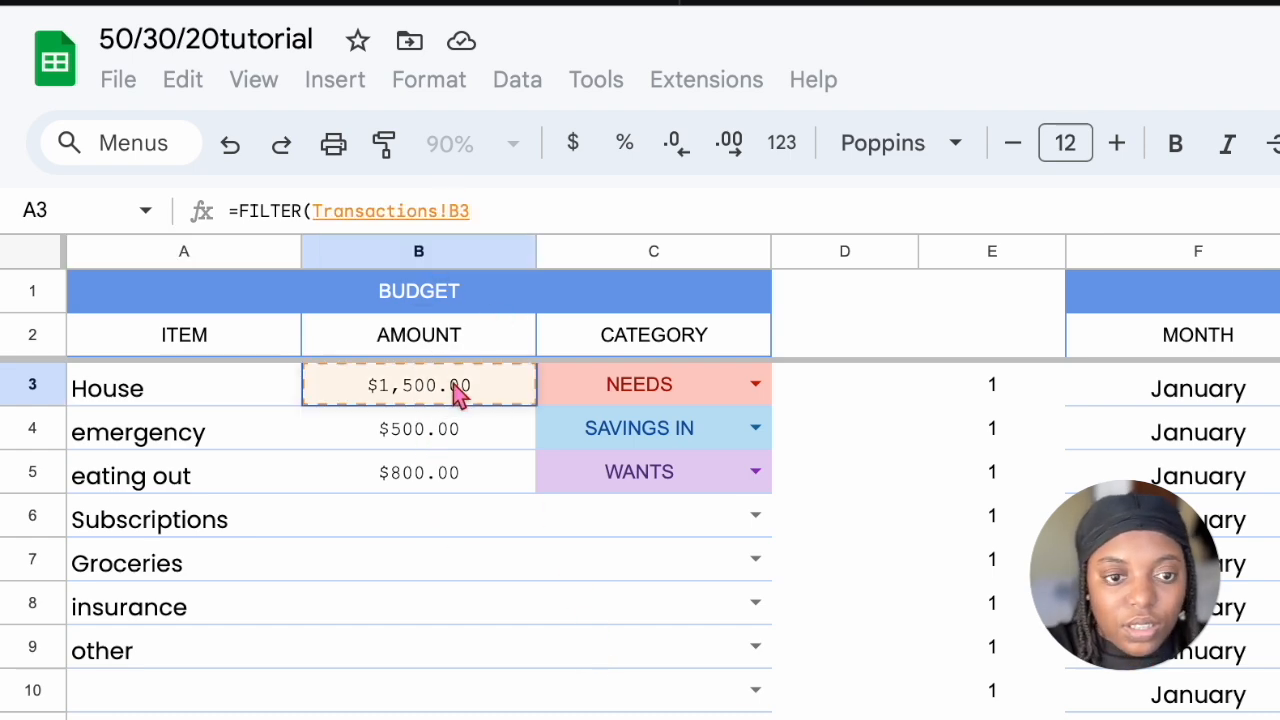
{"action": "type", "text": ":B"}
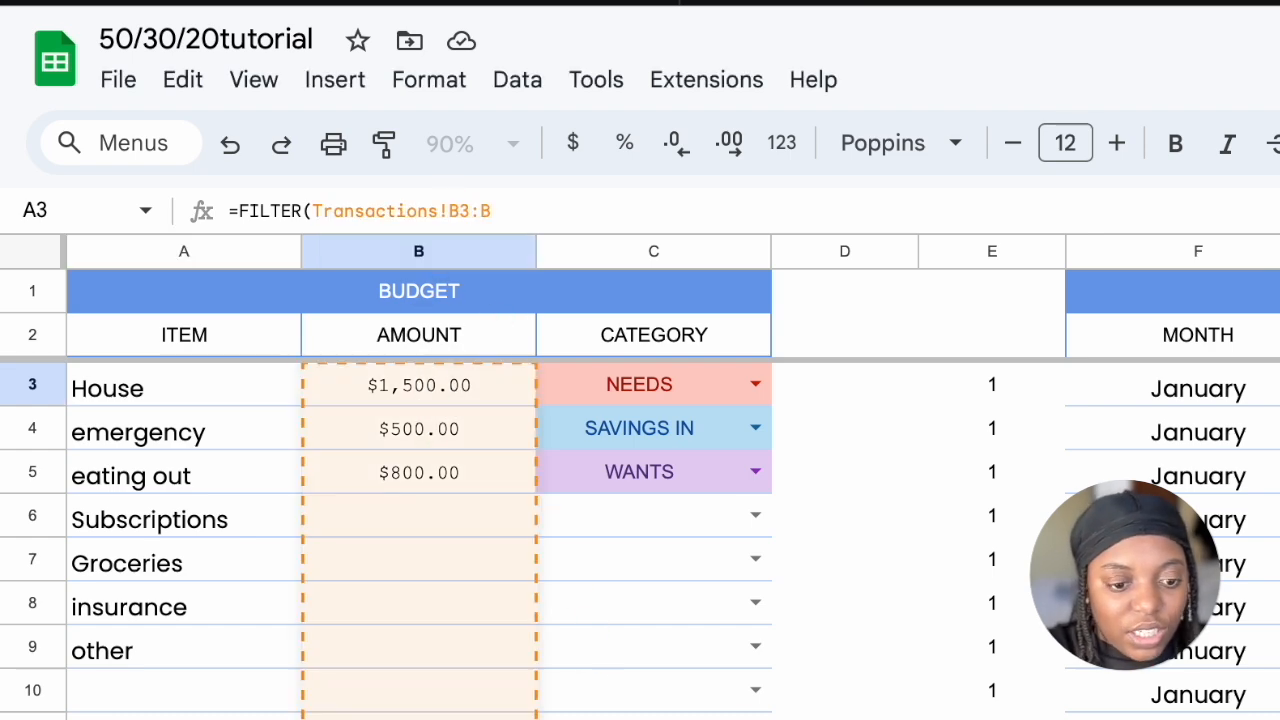
{"action": "type", "text": "100"}
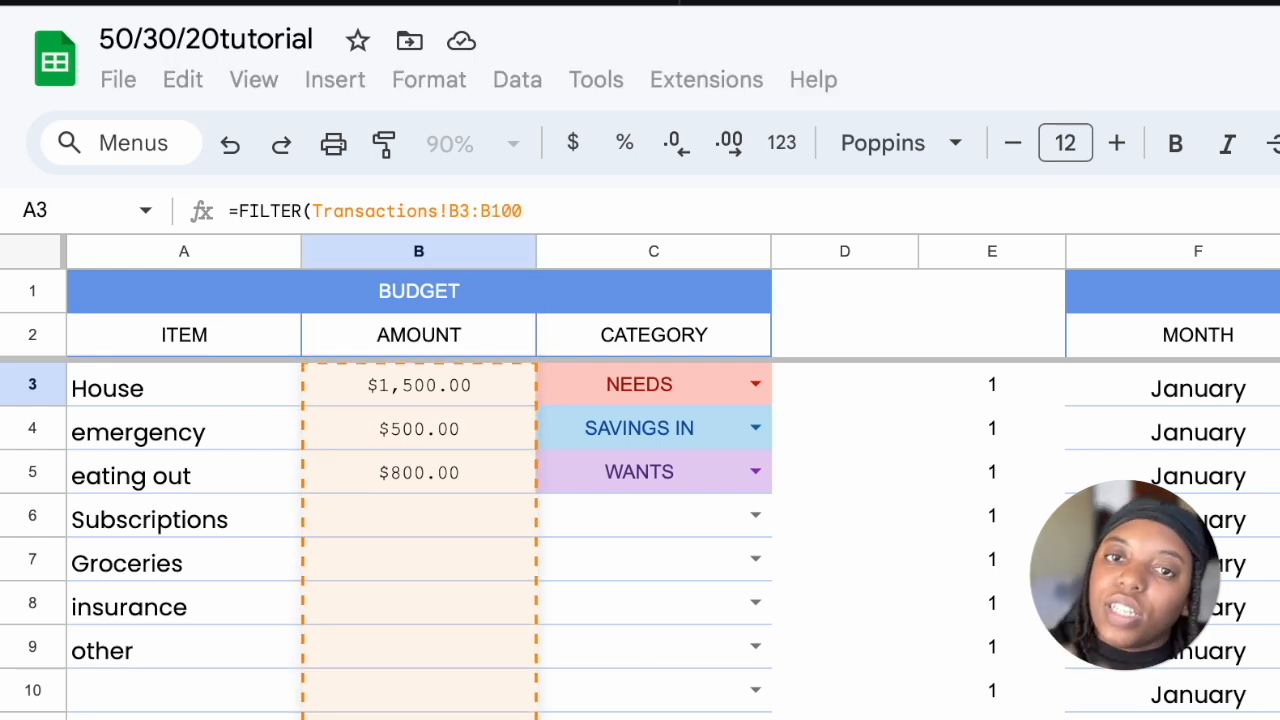
Complete the D25 FILTER formula with the condition Transactions!A3:A100=C25
{"action": "type", "text": ","}
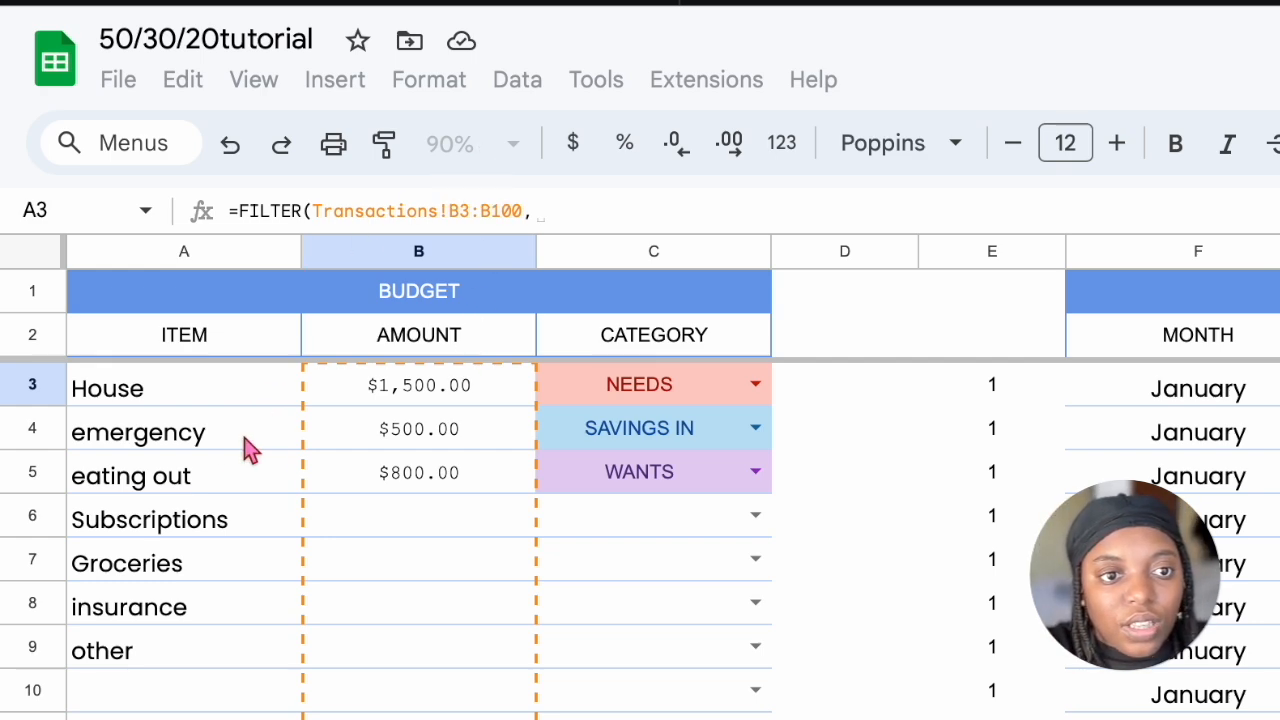
{"action": "left_click", "coordinate": [207, 389]}
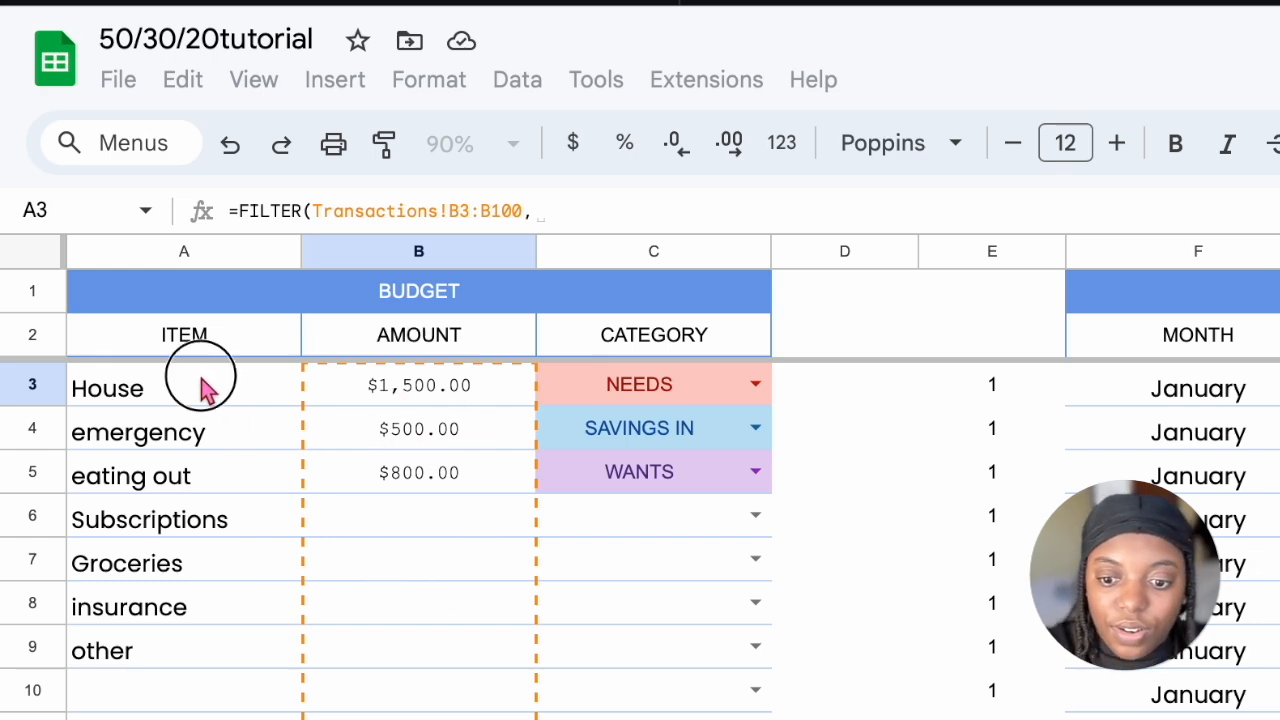
{"action": "type", "text": ":A100"}
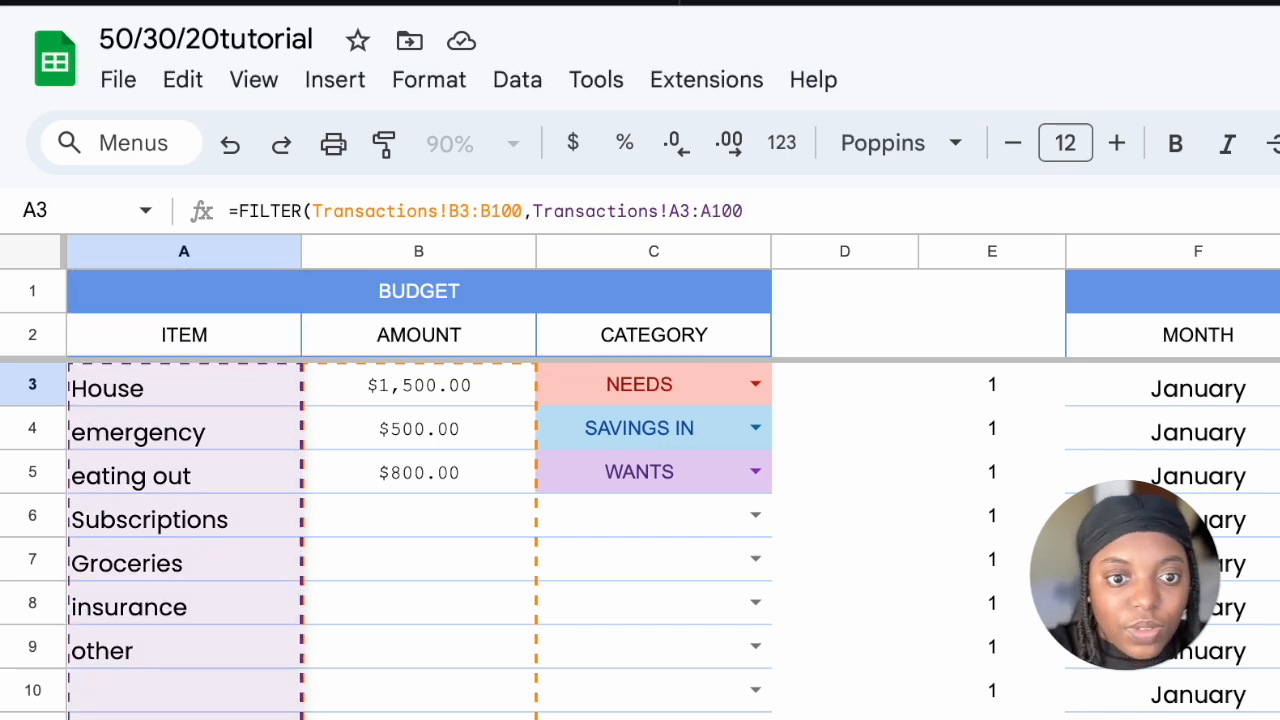
{"action": "type", "text": "="}
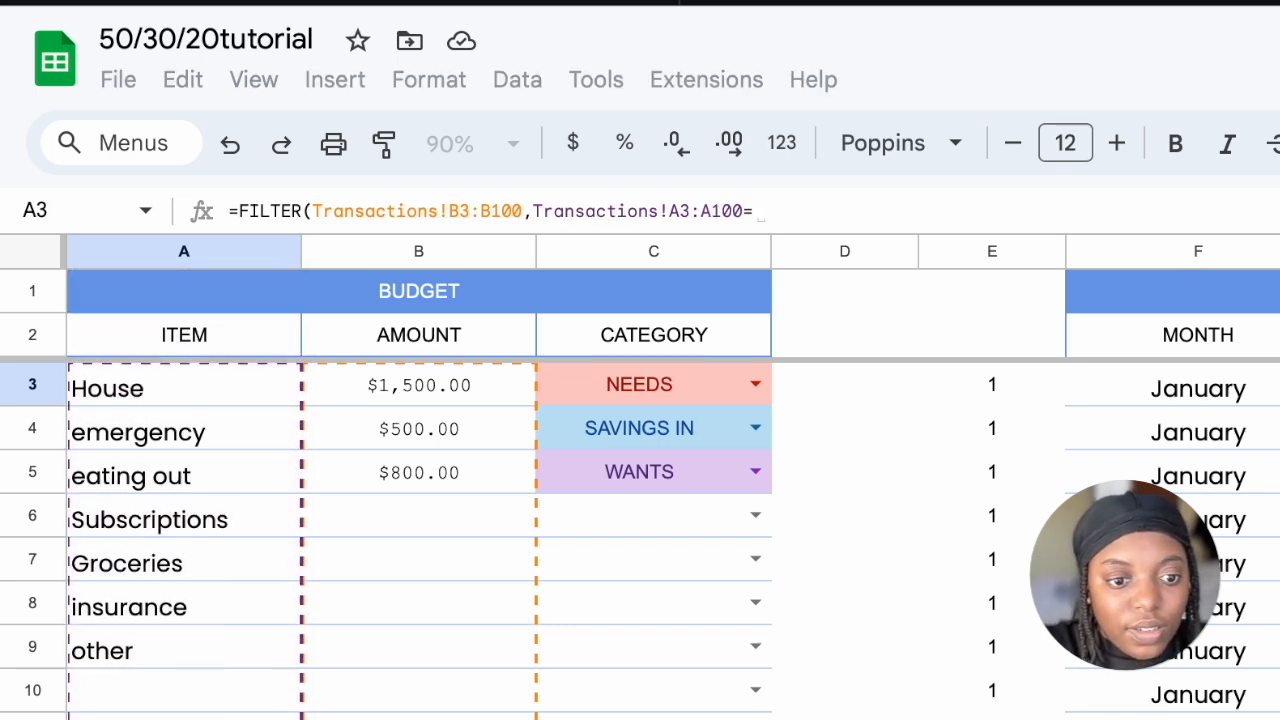
{"action": "key", "text": "ctrl+shift+Page_Up"}
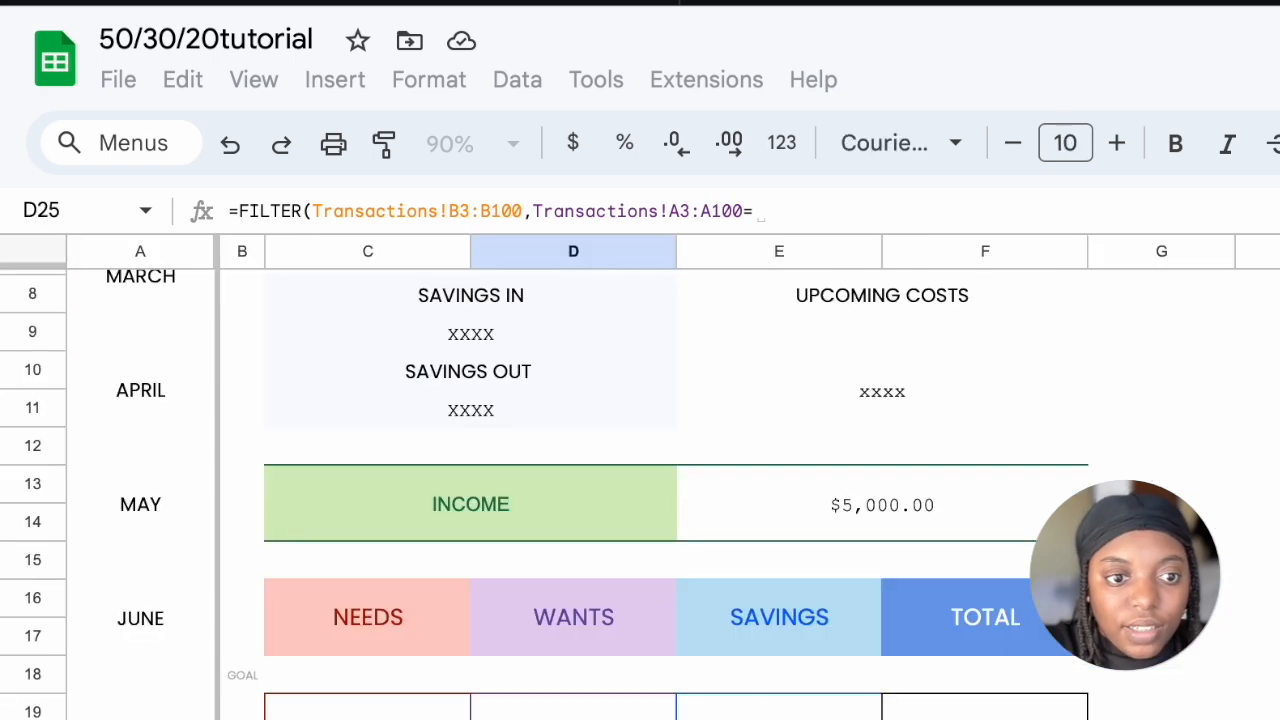
{"action": "key", "text": "Left"}
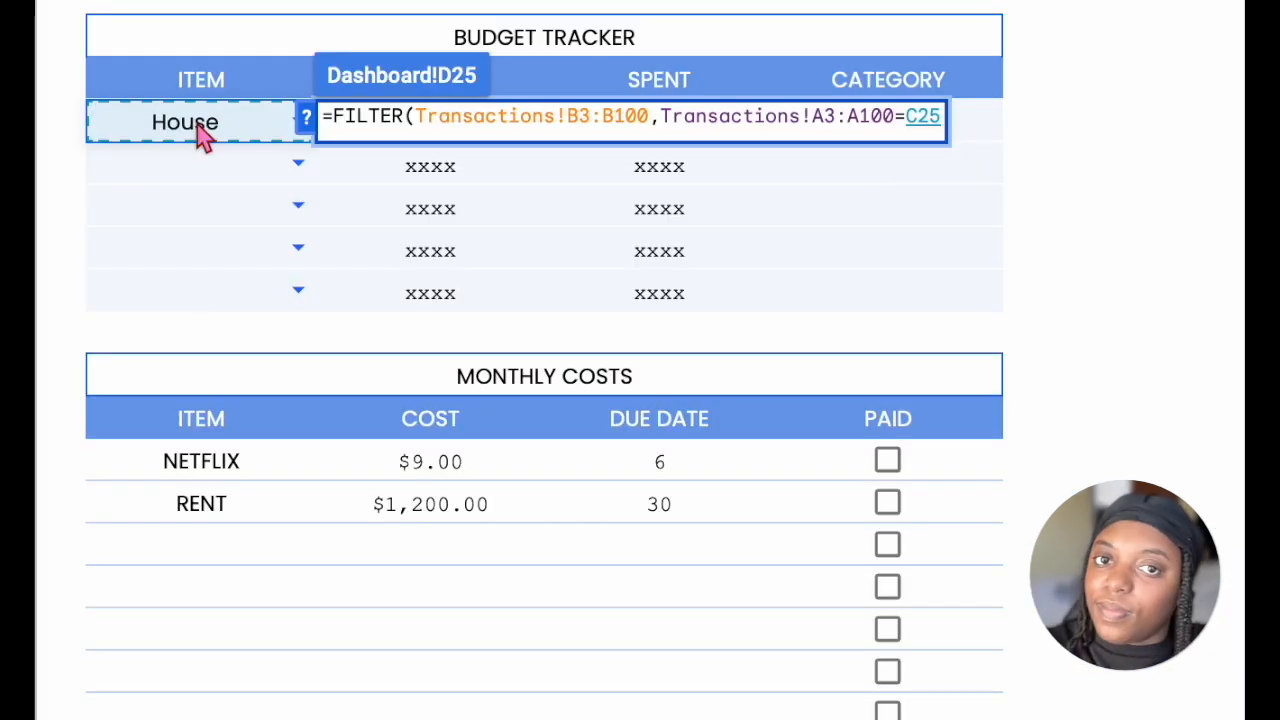
{"action": "key", "text": "Return"}
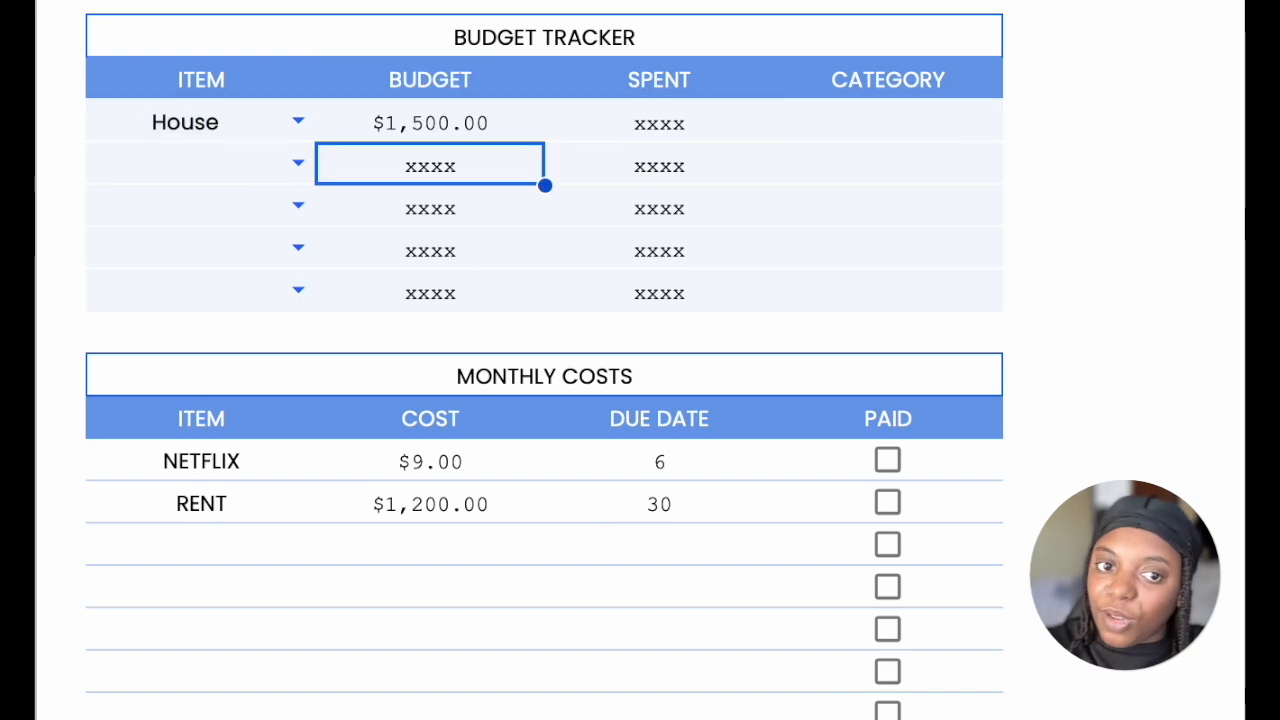
Insert (IF(C25<>"", before FILTER in the D25 formula so that it only runs when an item is chosen
{"action": "left_click", "coordinate": [478, 125]}
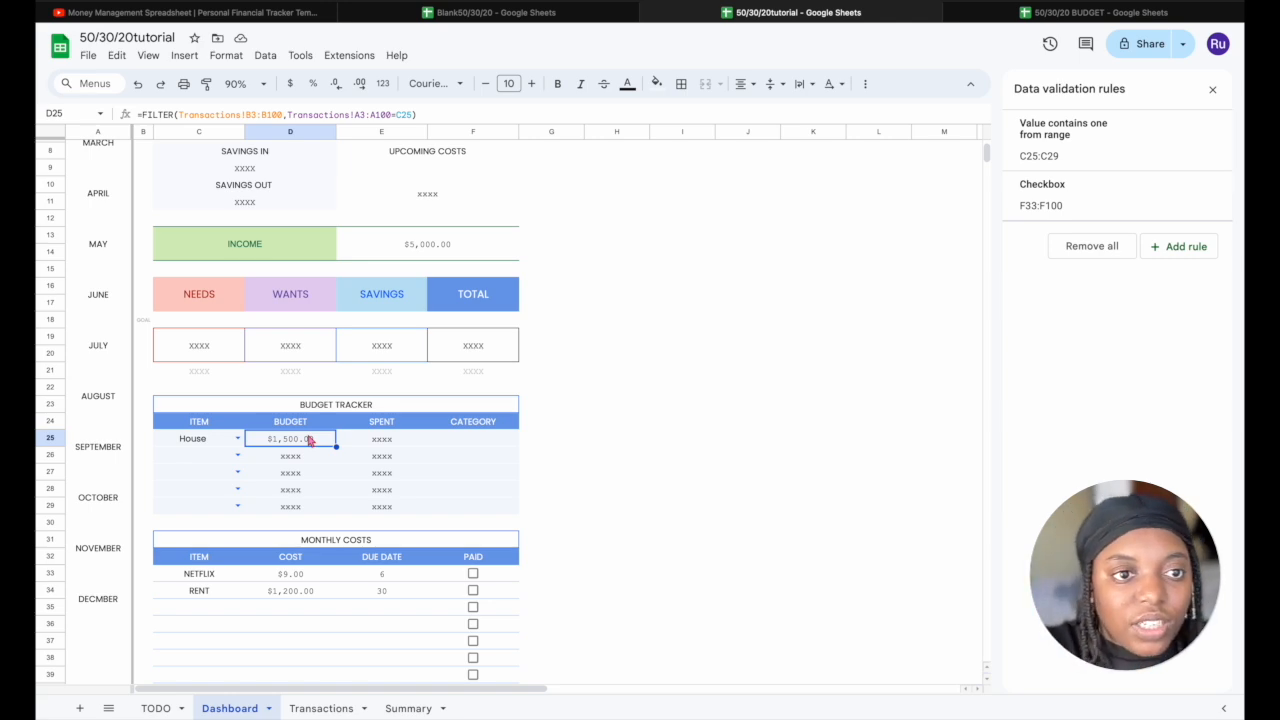
{"action": "left_click", "coordinate": [141, 114]}
{"action": "key", "text": "Caps_Lock"}
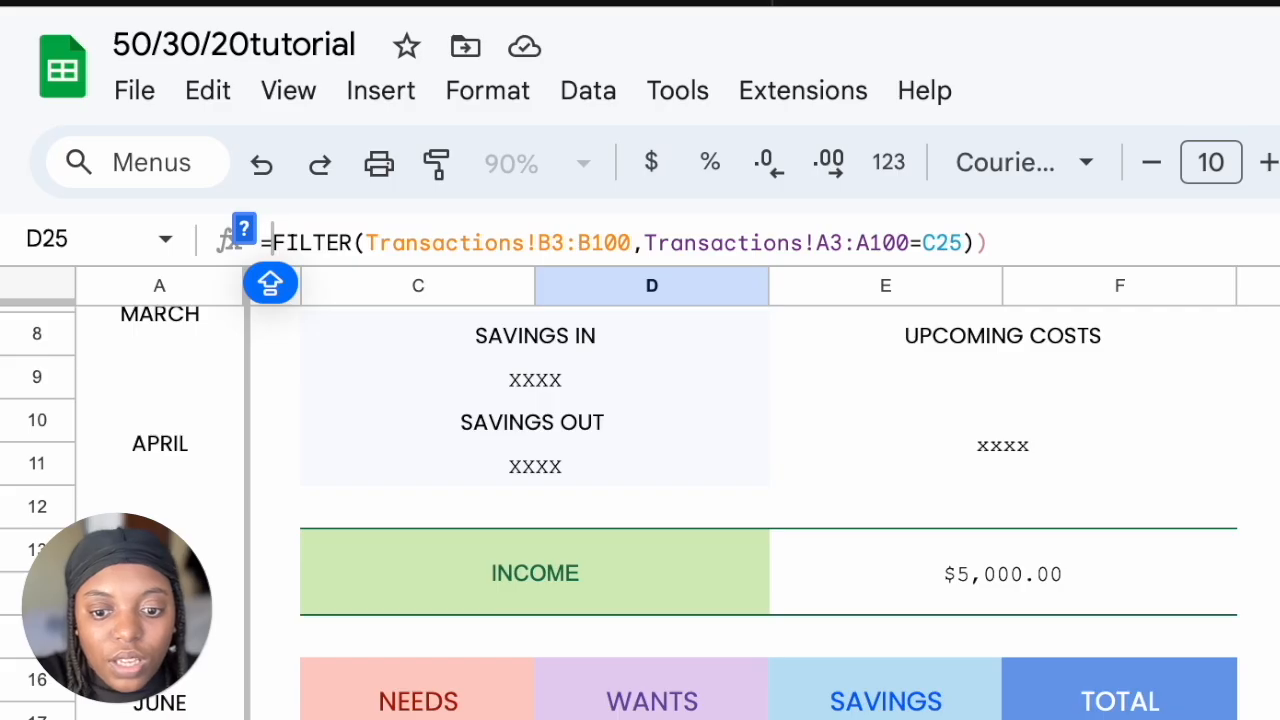
{"action": "type", "text": "(I"}
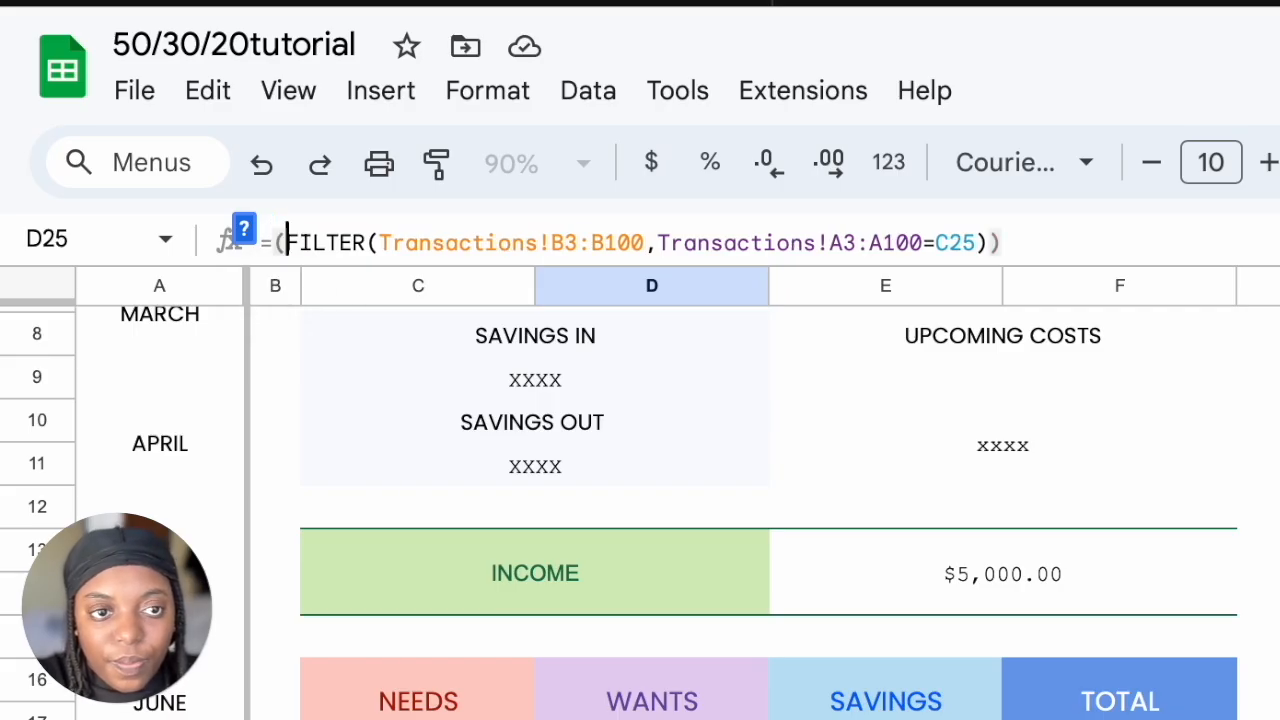
{"action": "type", "text": "F"}
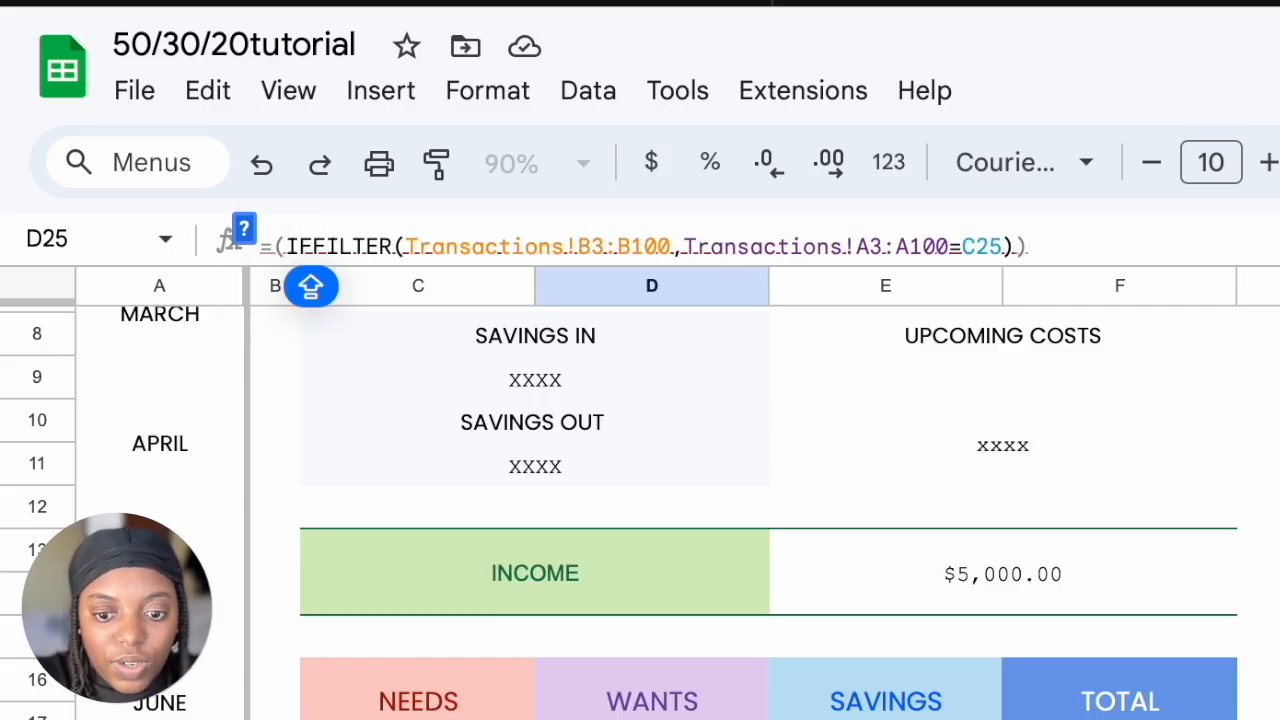
{"action": "type", "text": "("}
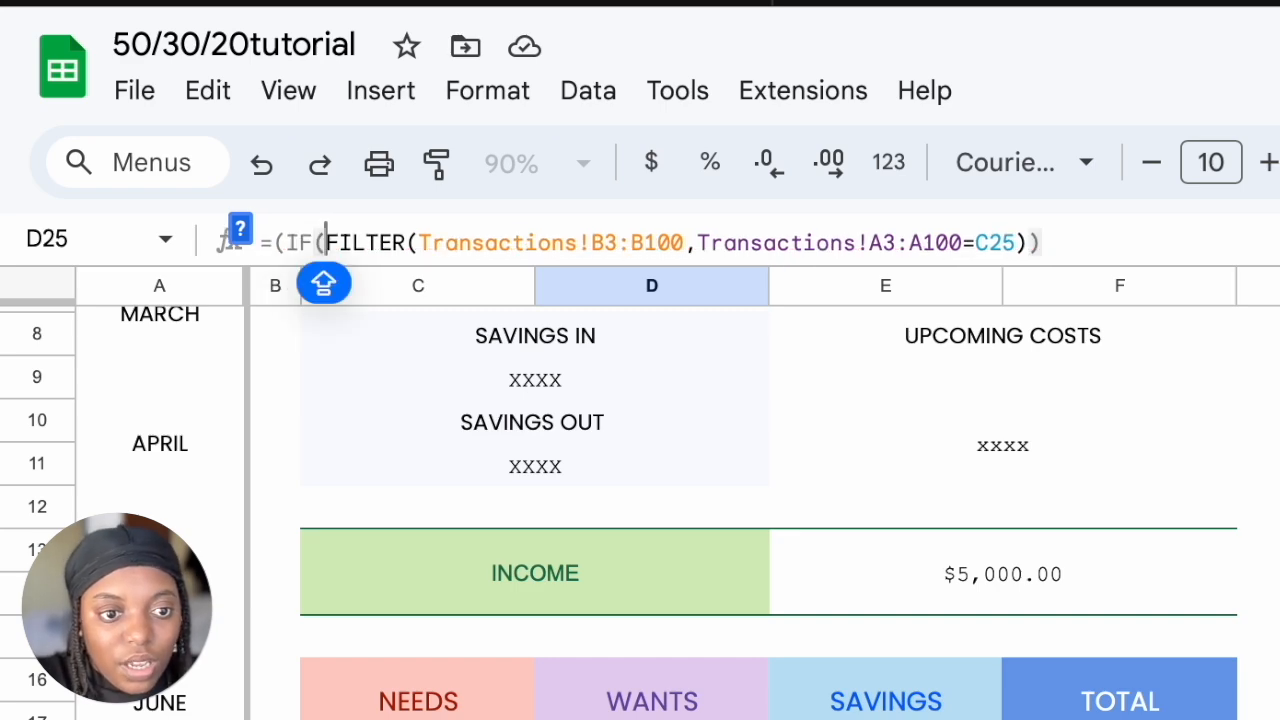
{"action": "type", "text": "C25"}
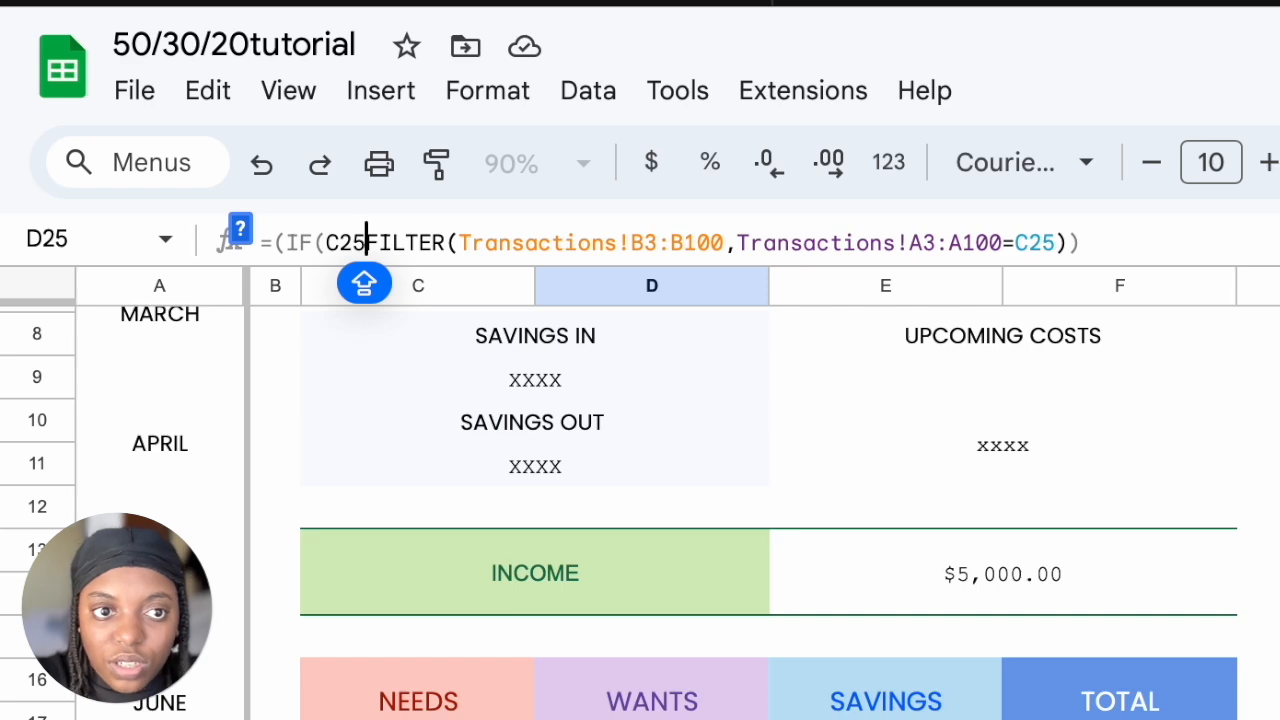
{"action": "type", "text": "<>"}
{"action": "type", "text": "\"\","}
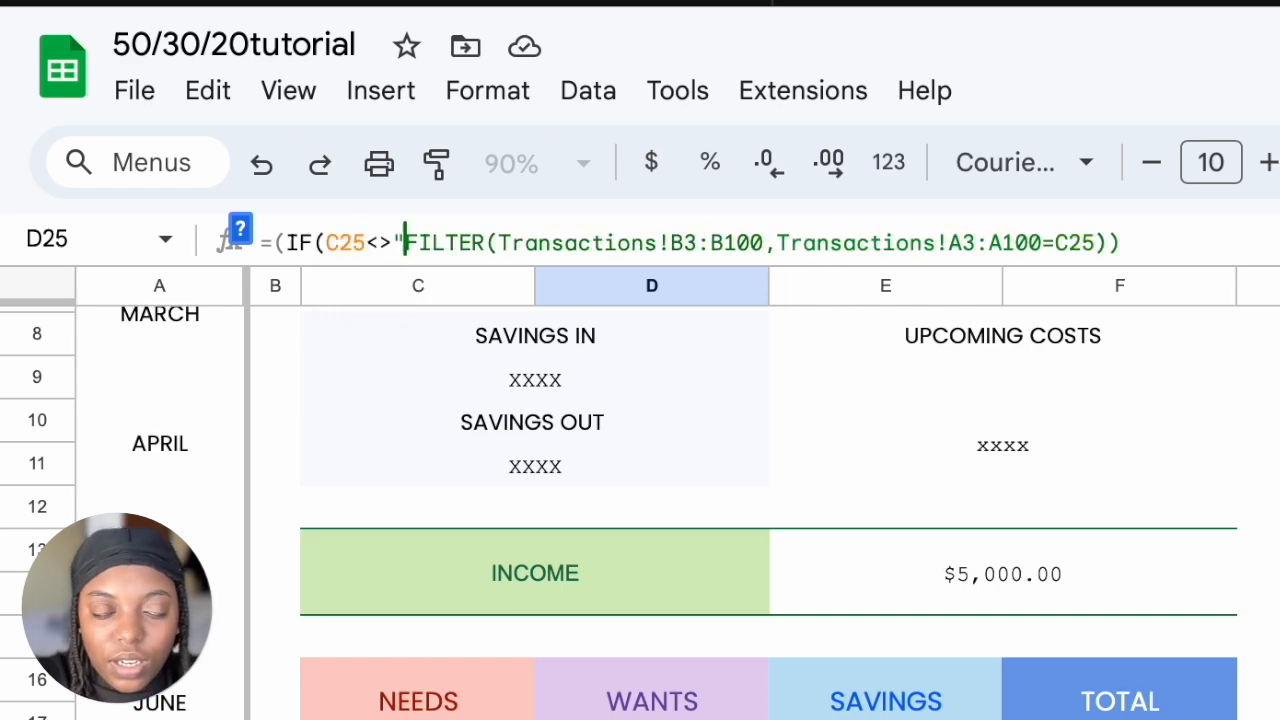
{"action": "key", "text": "Caps_Lock"}
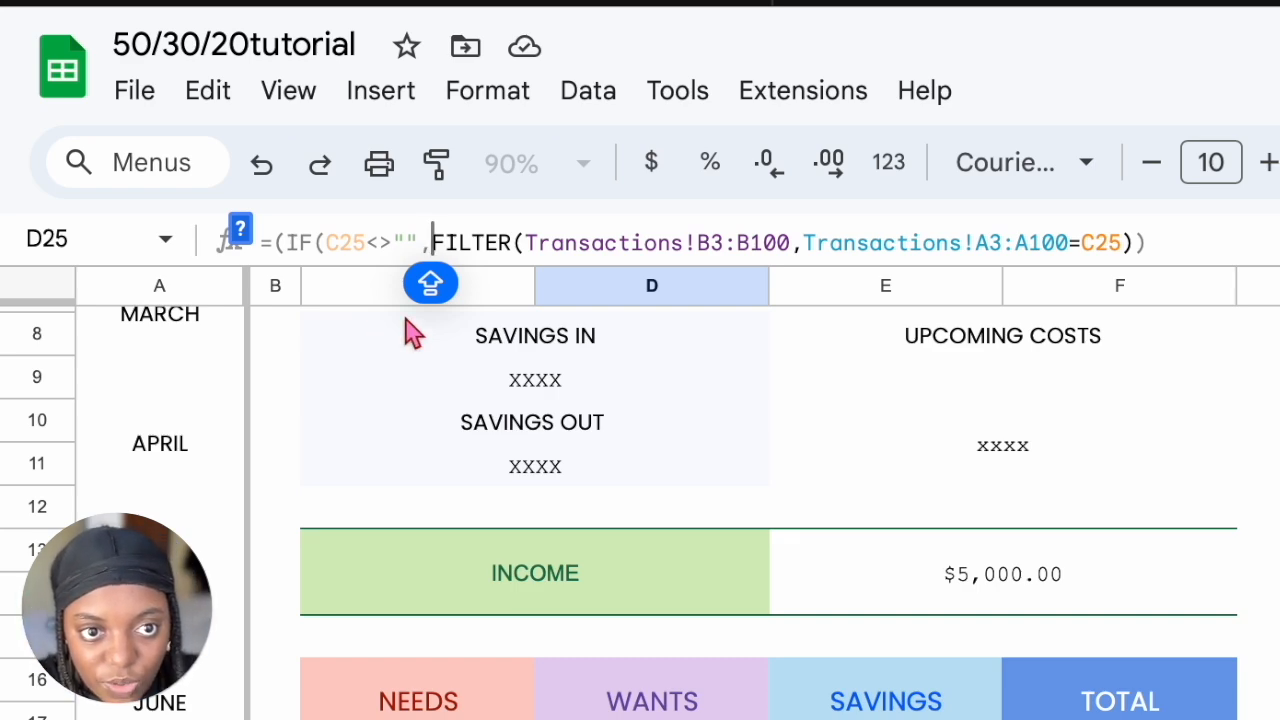
Finish the IF formula in D25 with 0 as its false result, and fill it down through D29
{"action": "left_click", "coordinate": [1133, 242]}
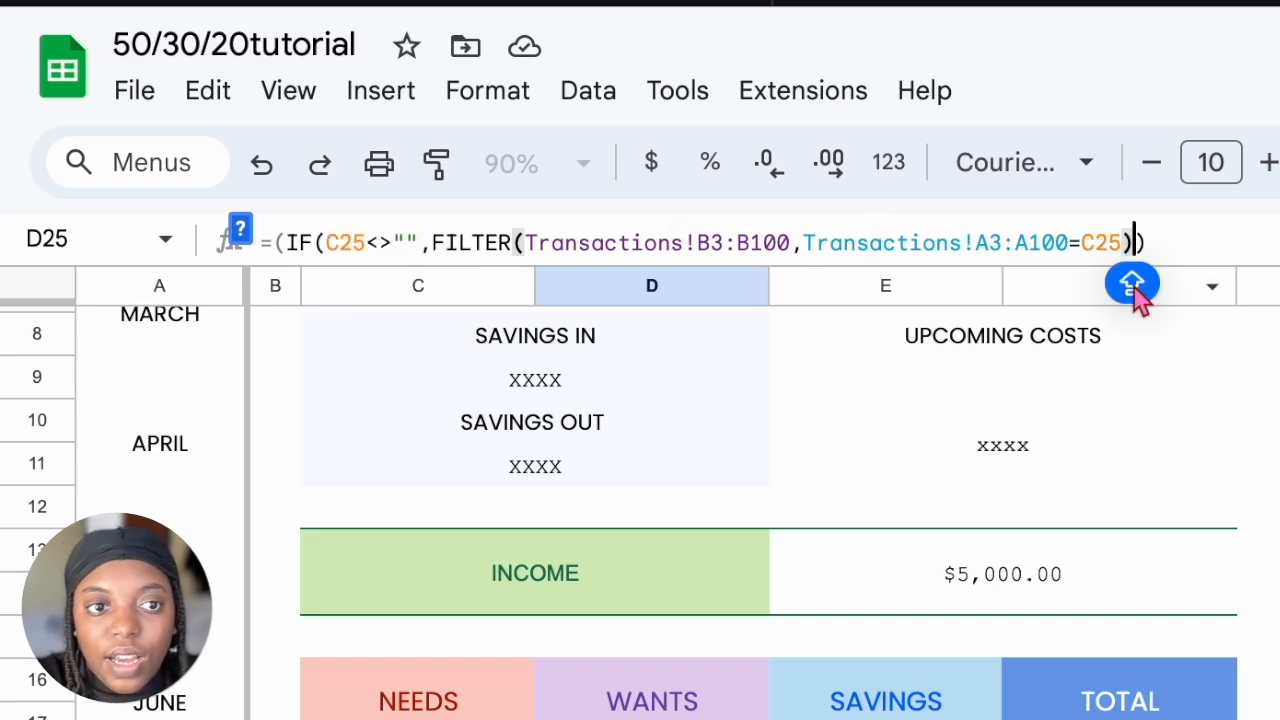
{"action": "type", "text": "),"}
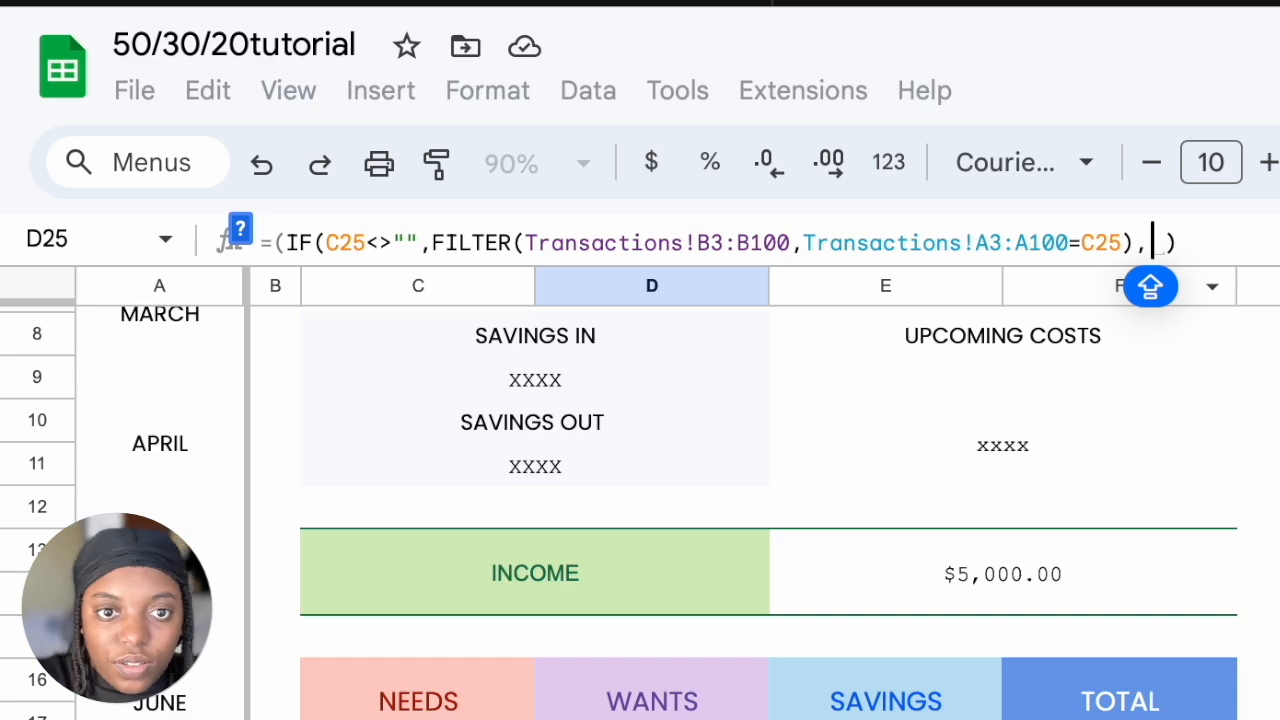
{"action": "key", "text": "BackSpace"}
{"action": "type", "text": "0"}
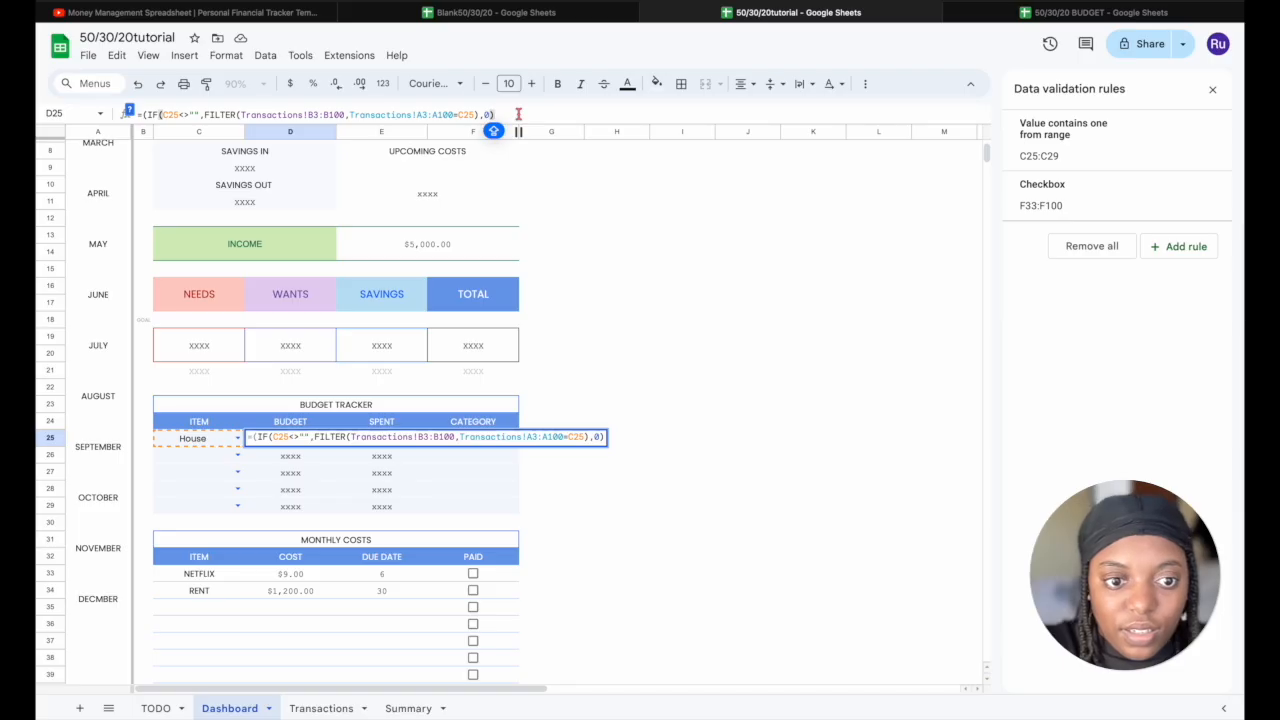
{"action": "key", "text": "Return"}
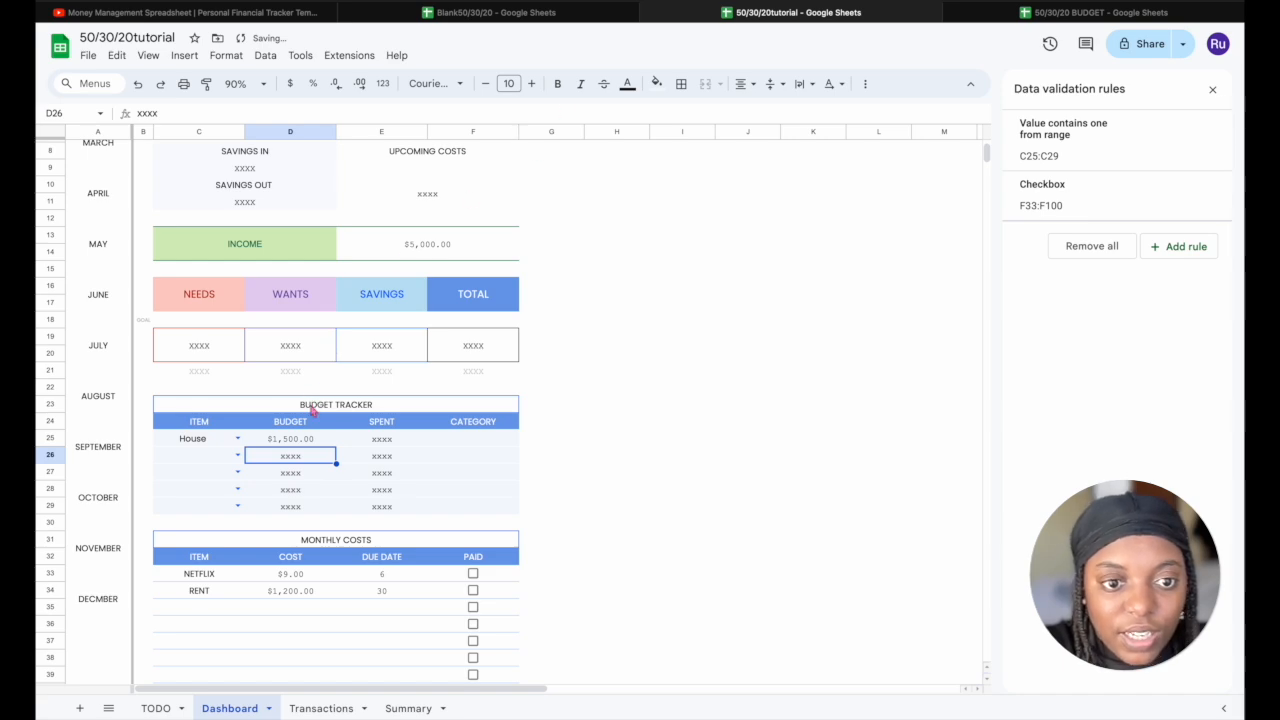
{"action": "left_click", "coordinate": [308, 440]}
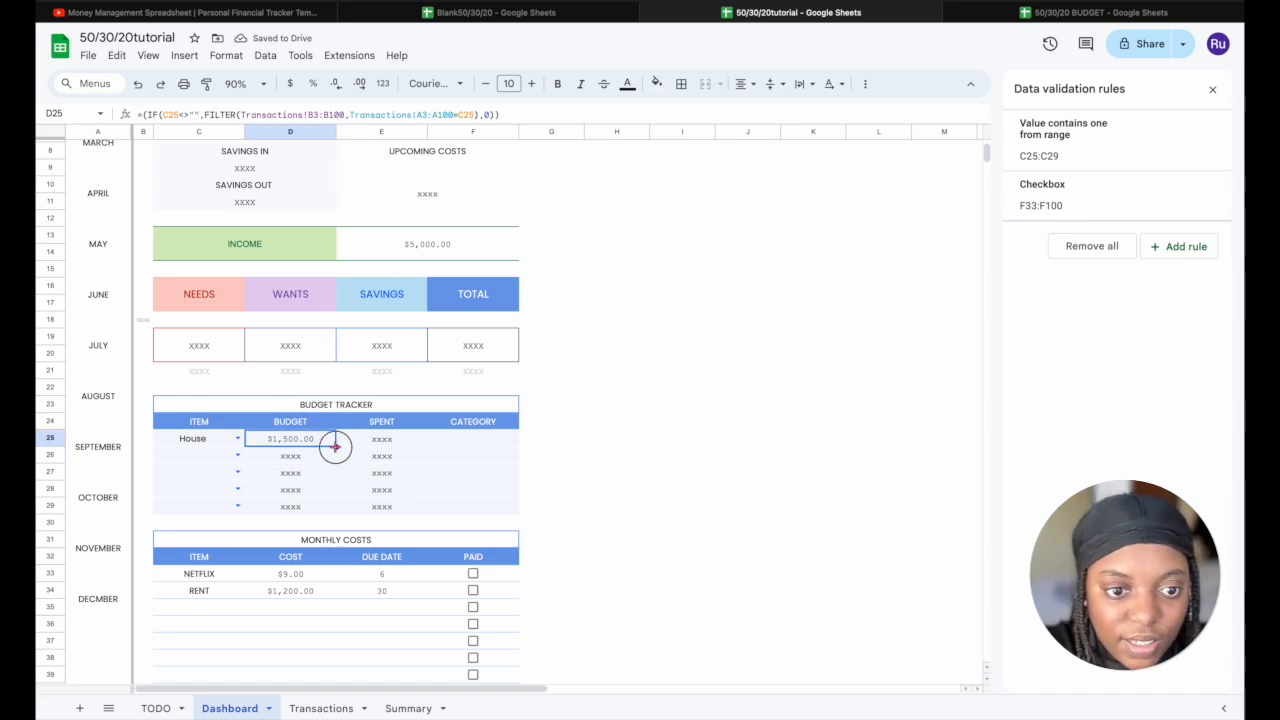
{"action": "left_click_drag", "start_coordinate": [335, 447], "coordinate": [330, 507]}
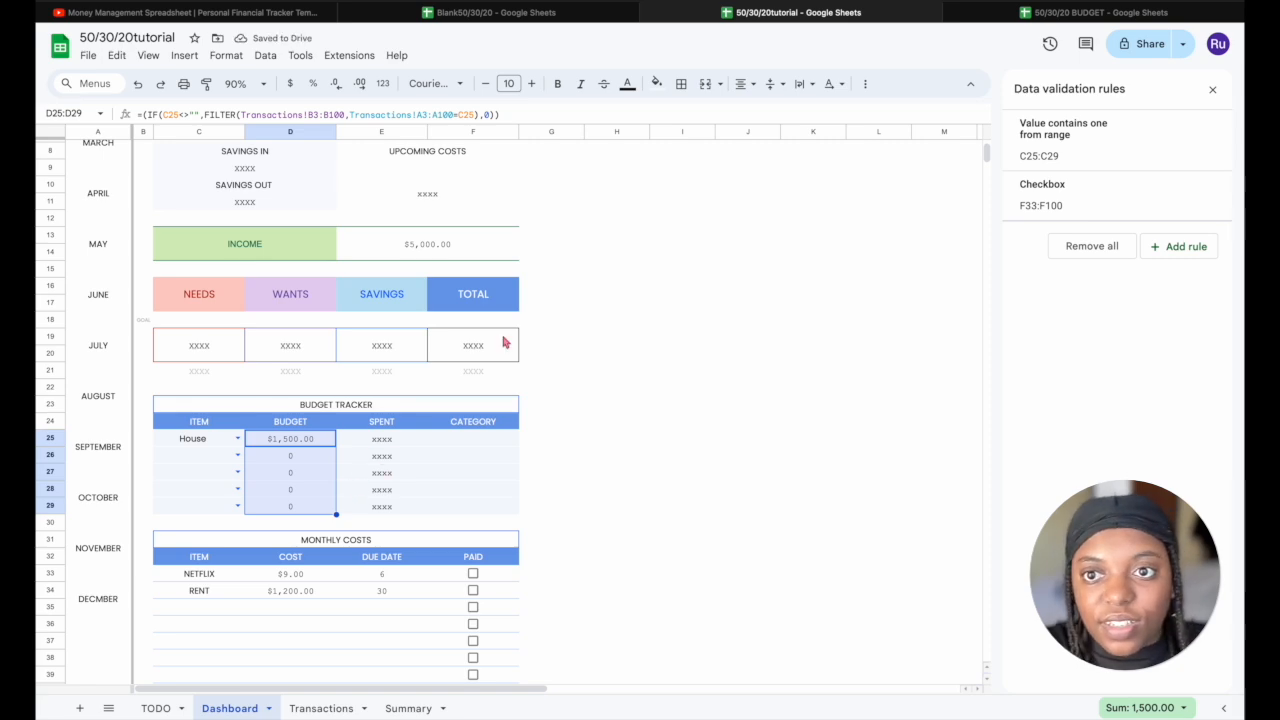
Change the false result of the IF formula in D25 to "-" and fill the formula down through D29
{"action": "left_click", "coordinate": [316, 442]}
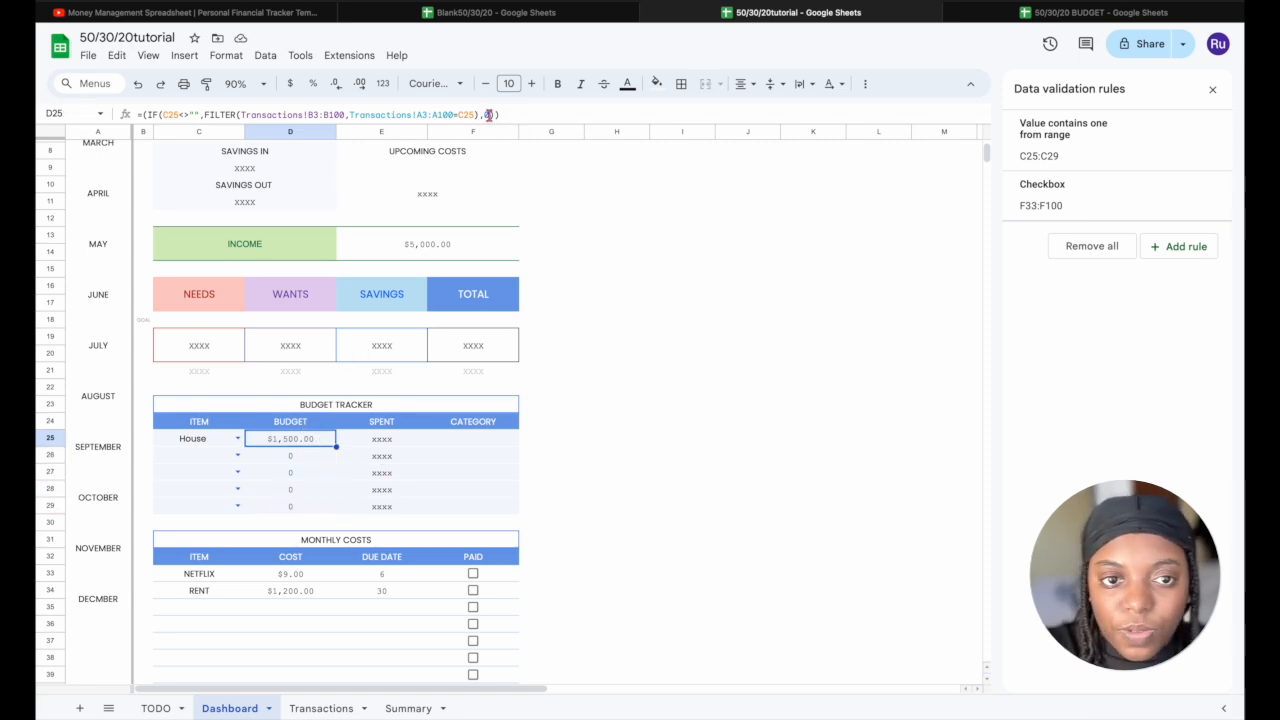
{"action": "left_click", "coordinate": [489, 115]}
{"action": "key", "text": "BackSpace"}
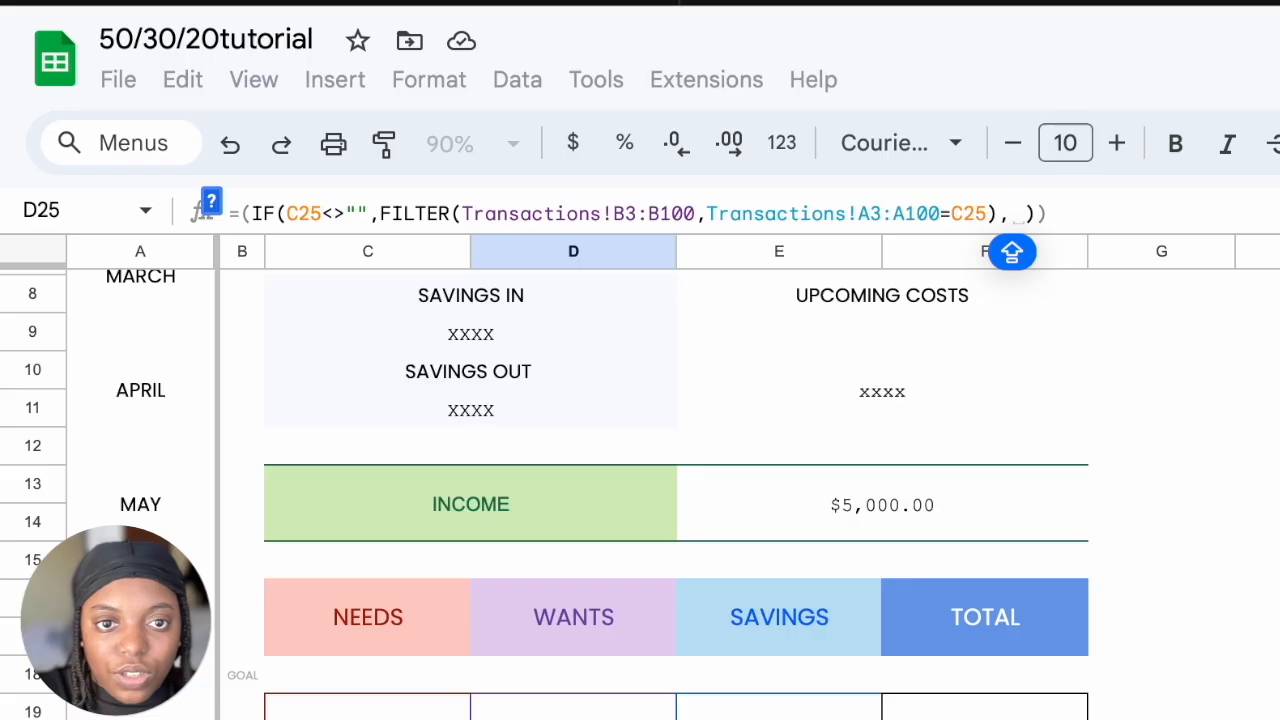
{"action": "type", "text": "\"\""}
{"action": "key", "text": "Left"}
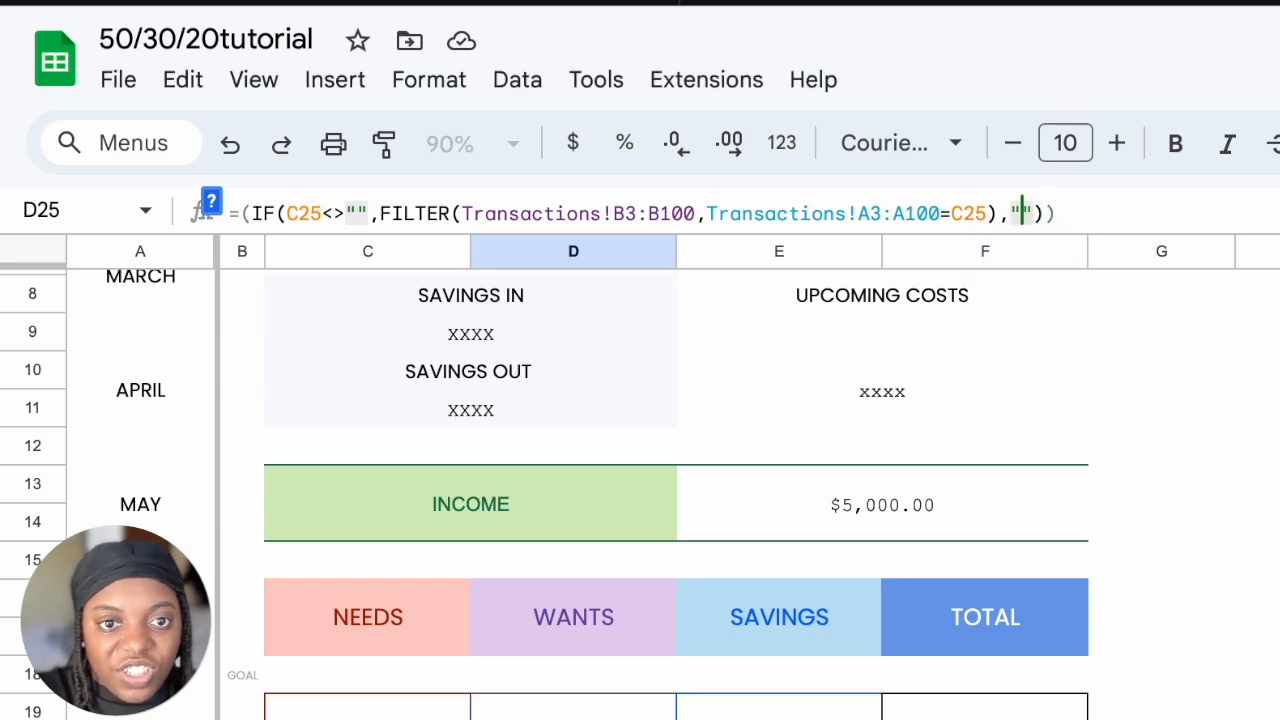
{"action": "type", "text": "-"}
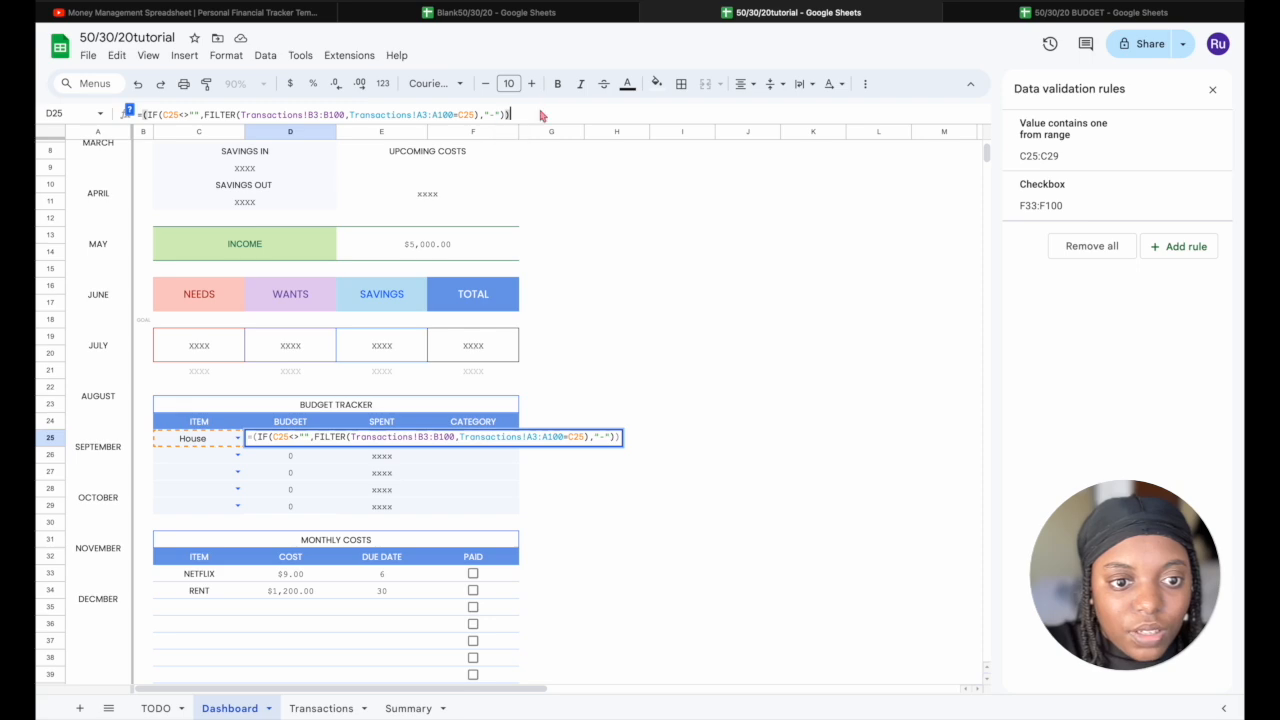
{"action": "key", "text": "Return"}
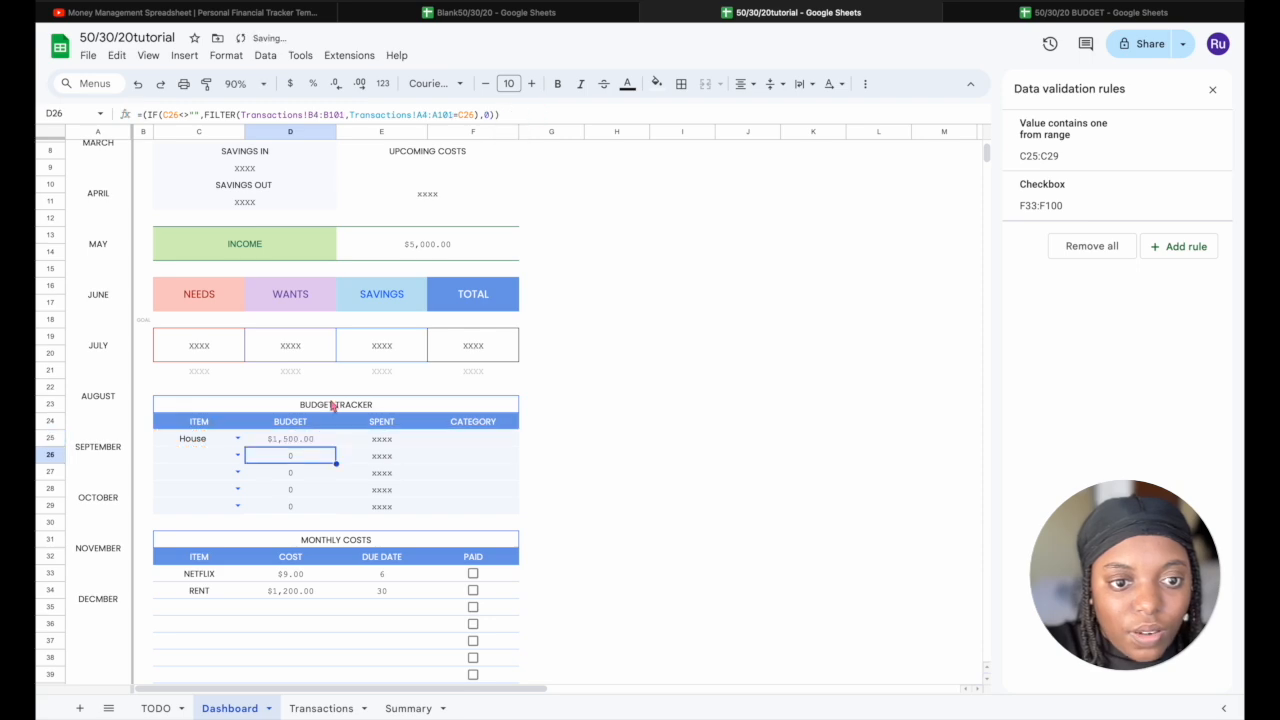
{"action": "left_click", "coordinate": [305, 443]}
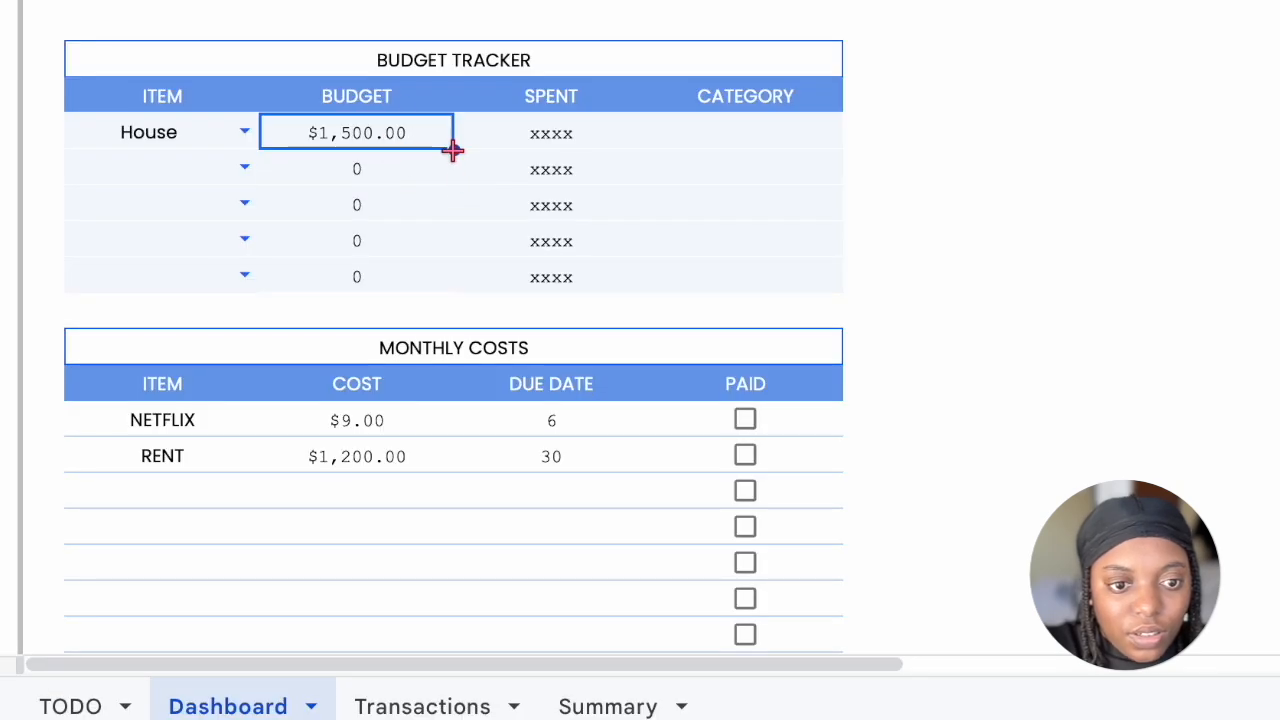
{"action": "left_click_drag", "start_coordinate": [453, 149], "coordinate": [424, 278]}
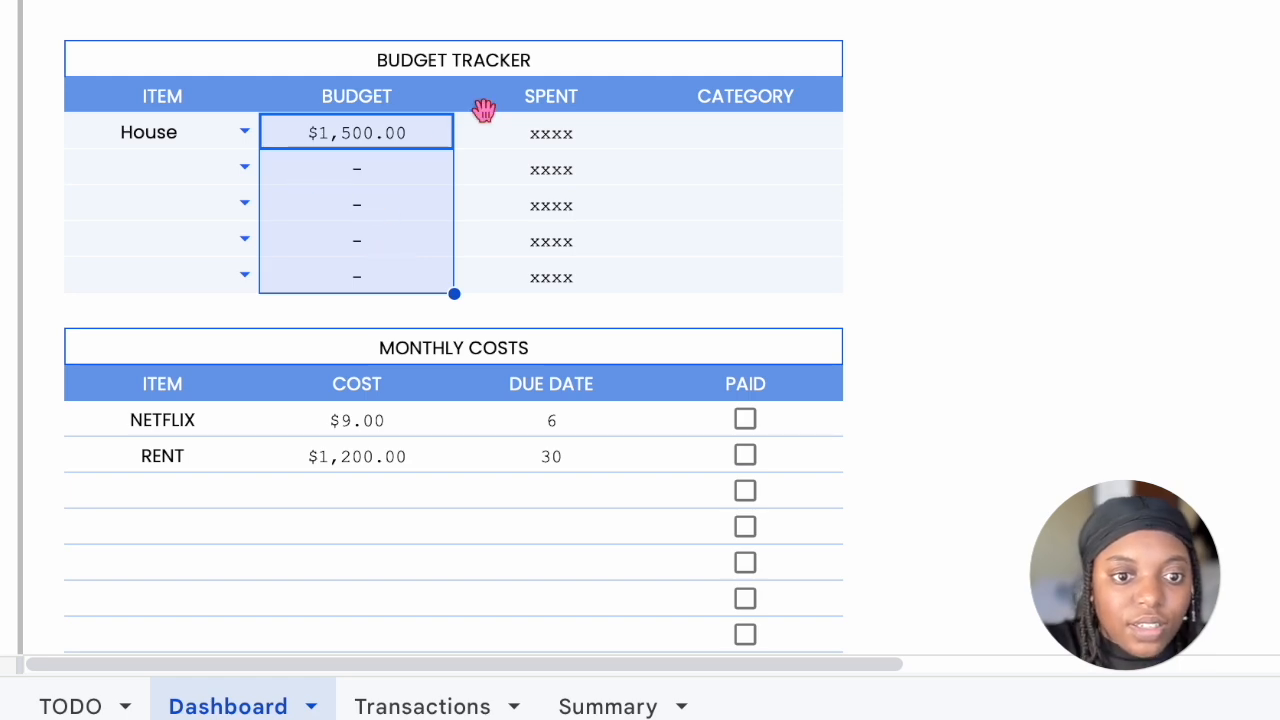
Start a SUMIFS formula in Dashboard cell E25 with Transactions!I3:I as the sum range
{"action": "left_click", "coordinate": [547, 150]}
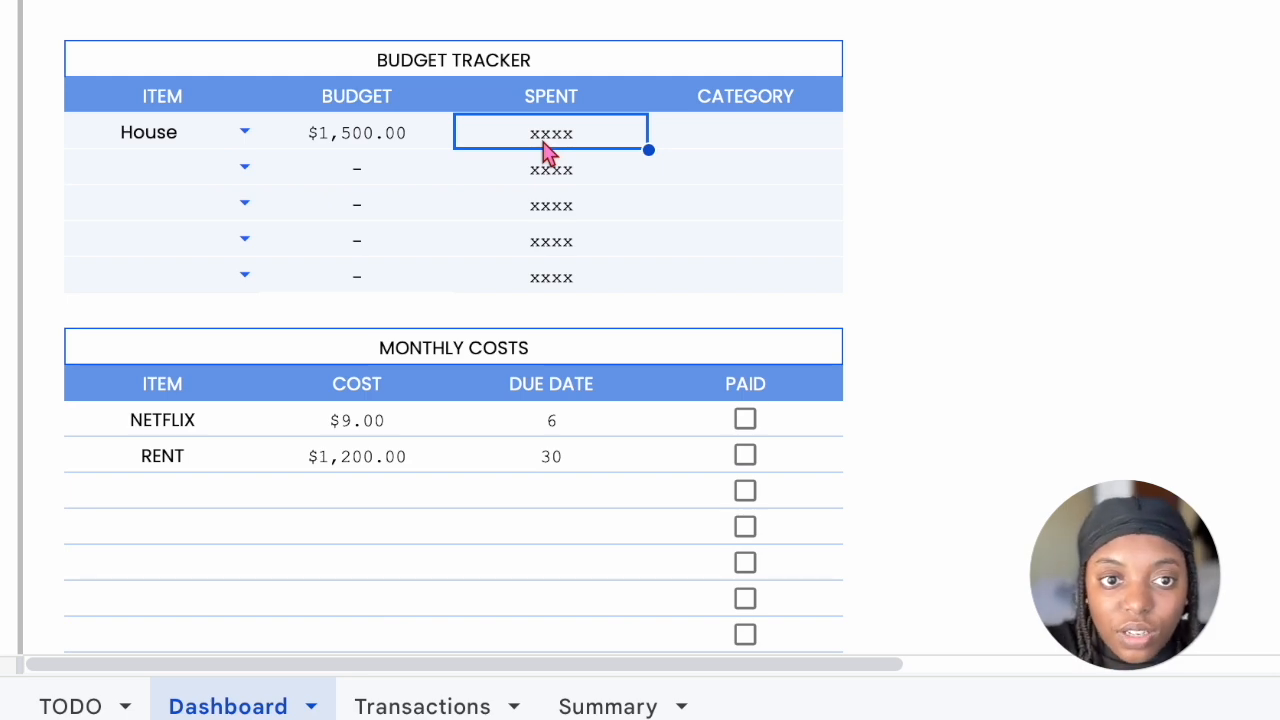
{"action": "scroll", "coordinate": [545, 150], "scroll_direction": "up", "scroll_amount": 3}
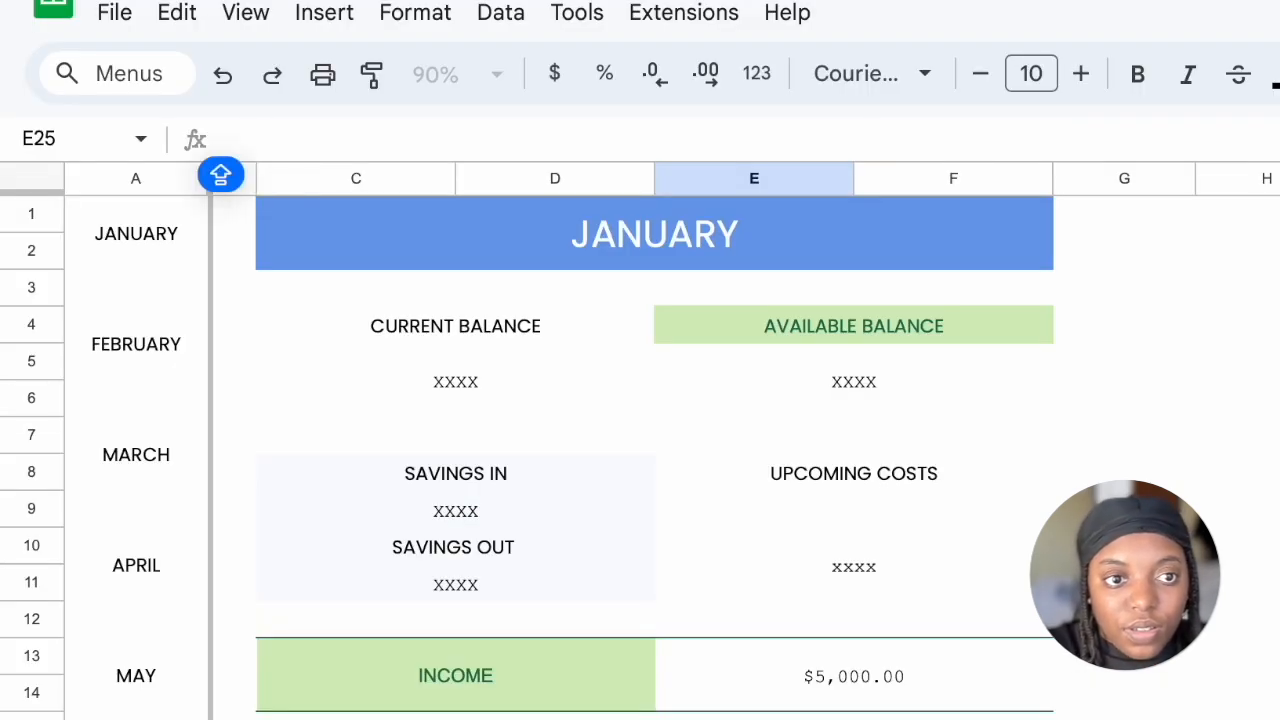
{"action": "type", "text": "=SUMIF"}
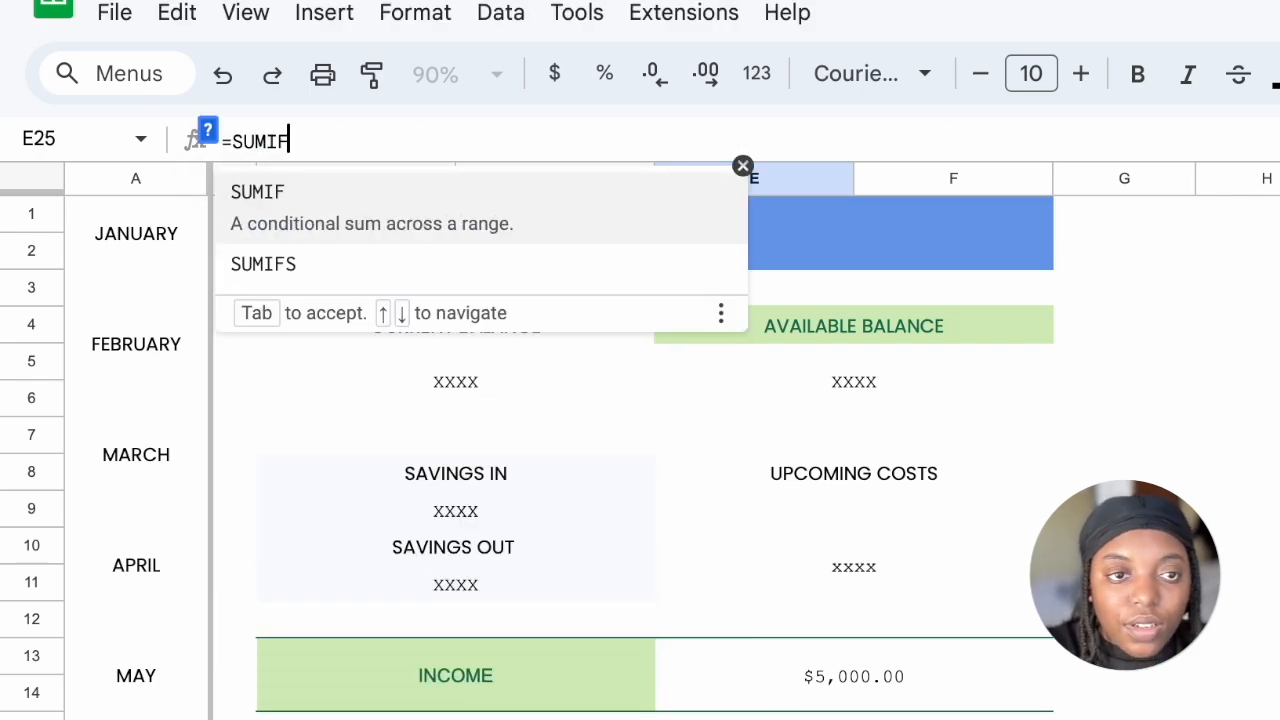
{"action": "type", "text": "S("}
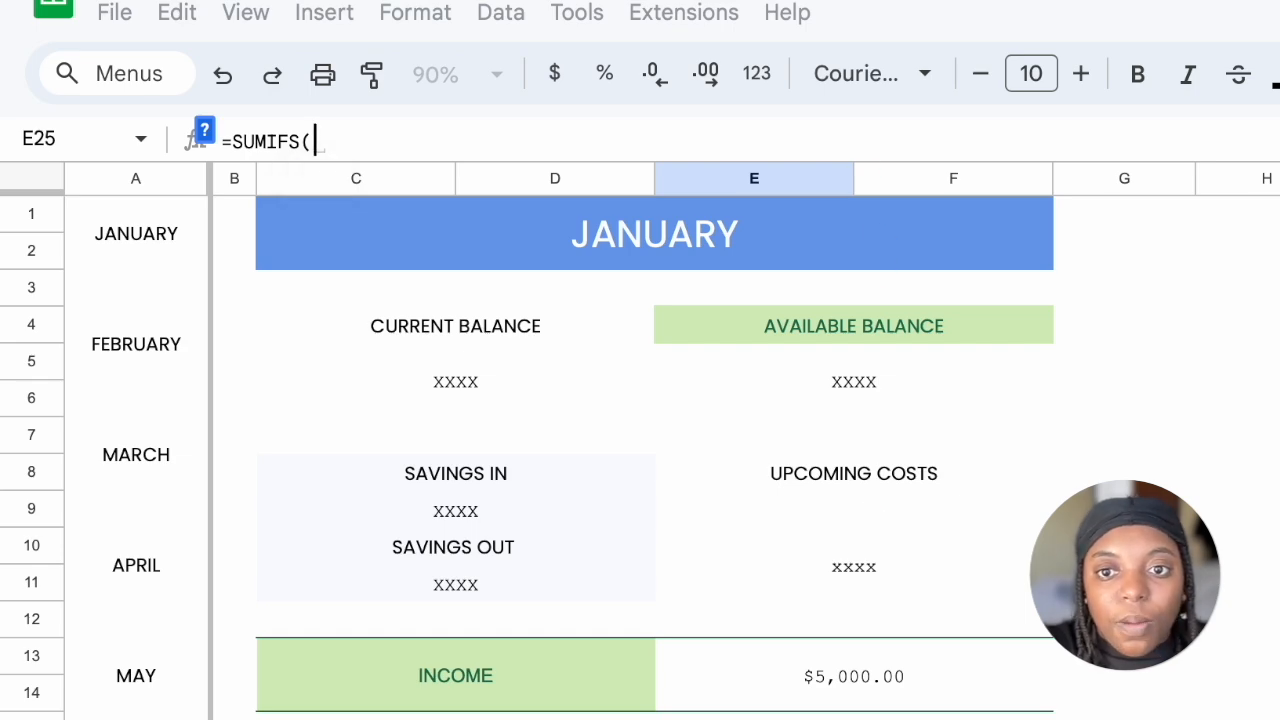
{"action": "key", "text": "ctrl+shift+Page_Down"}
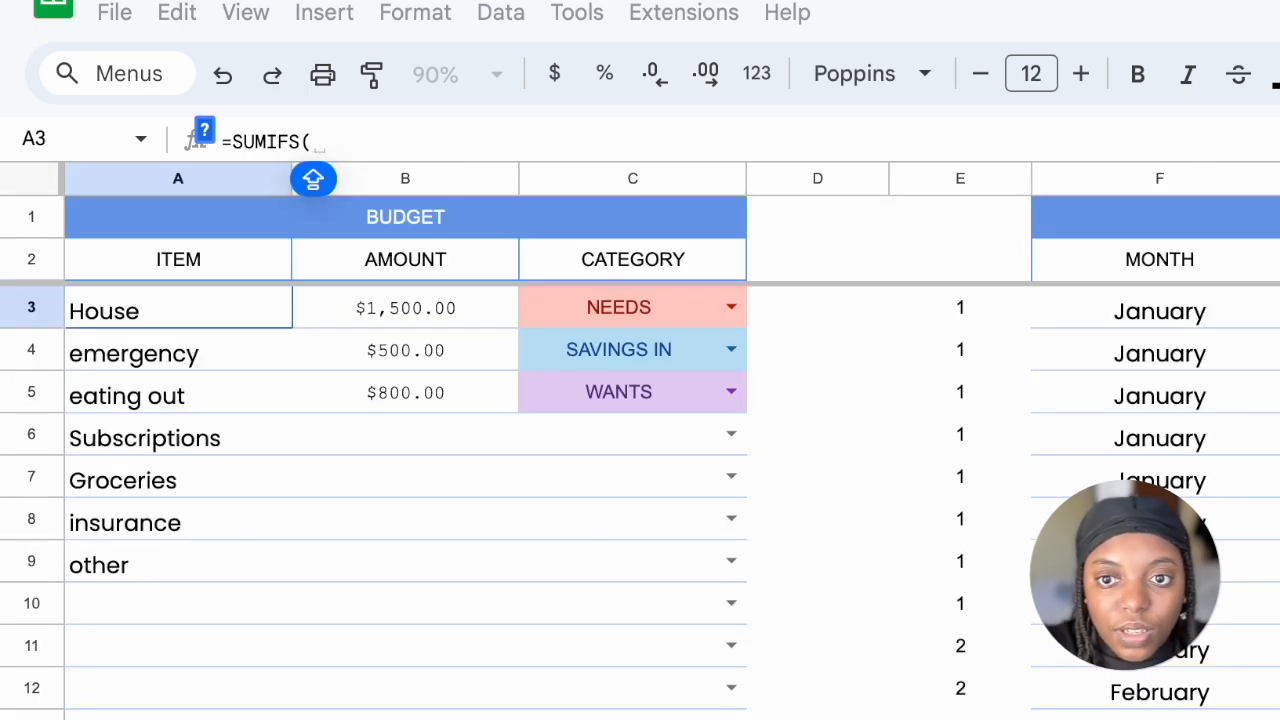
{"action": "left_click", "coordinate": [1275, 307]}
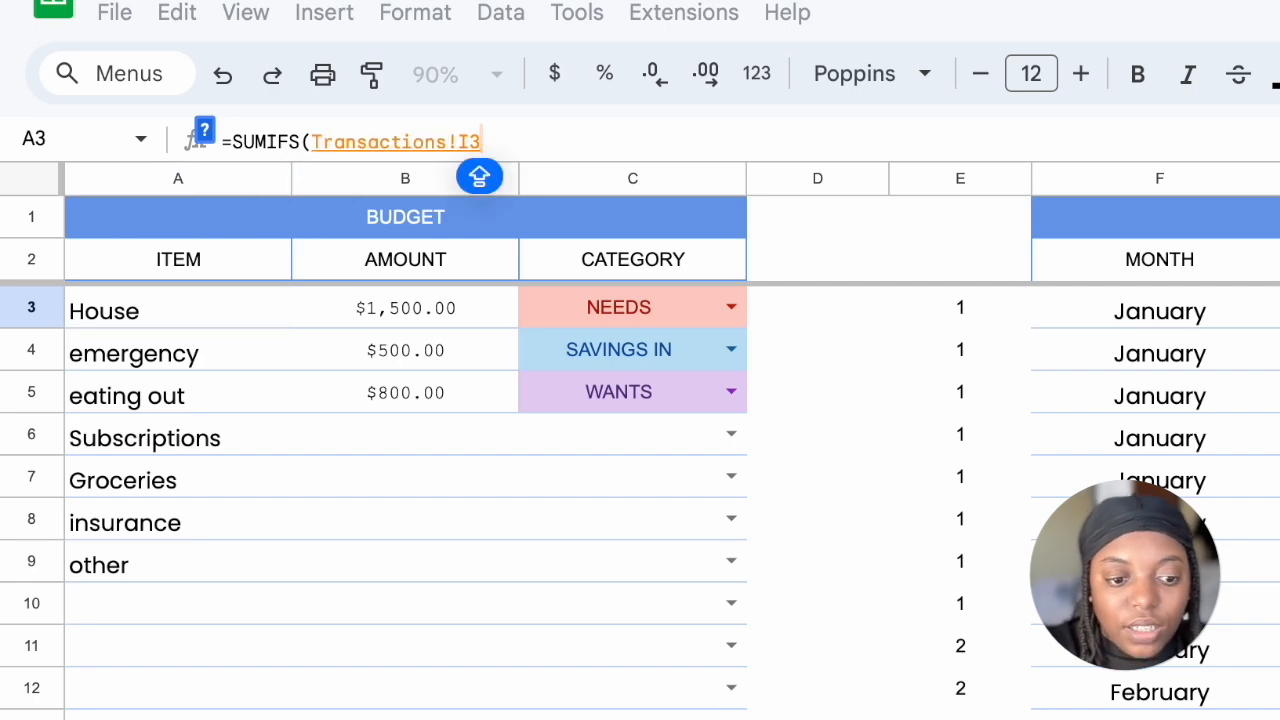
{"action": "type", "text": ":I"}
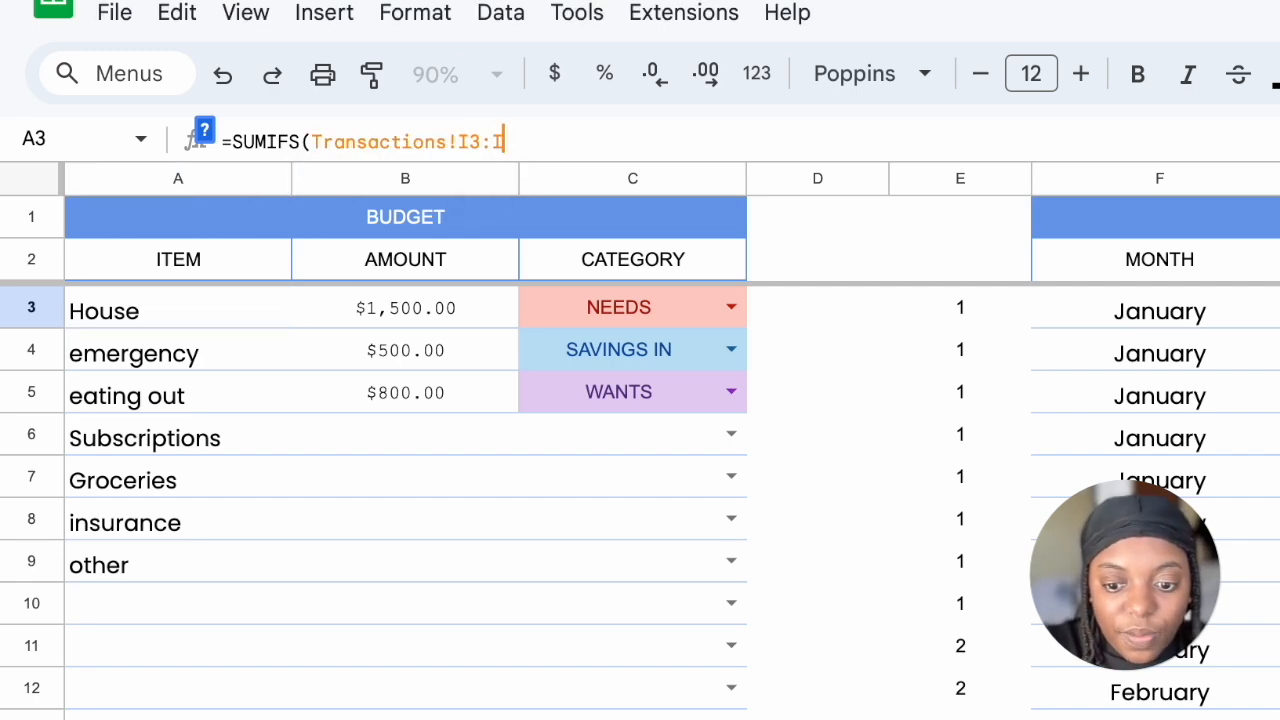
{"action": "type", "text": ","}
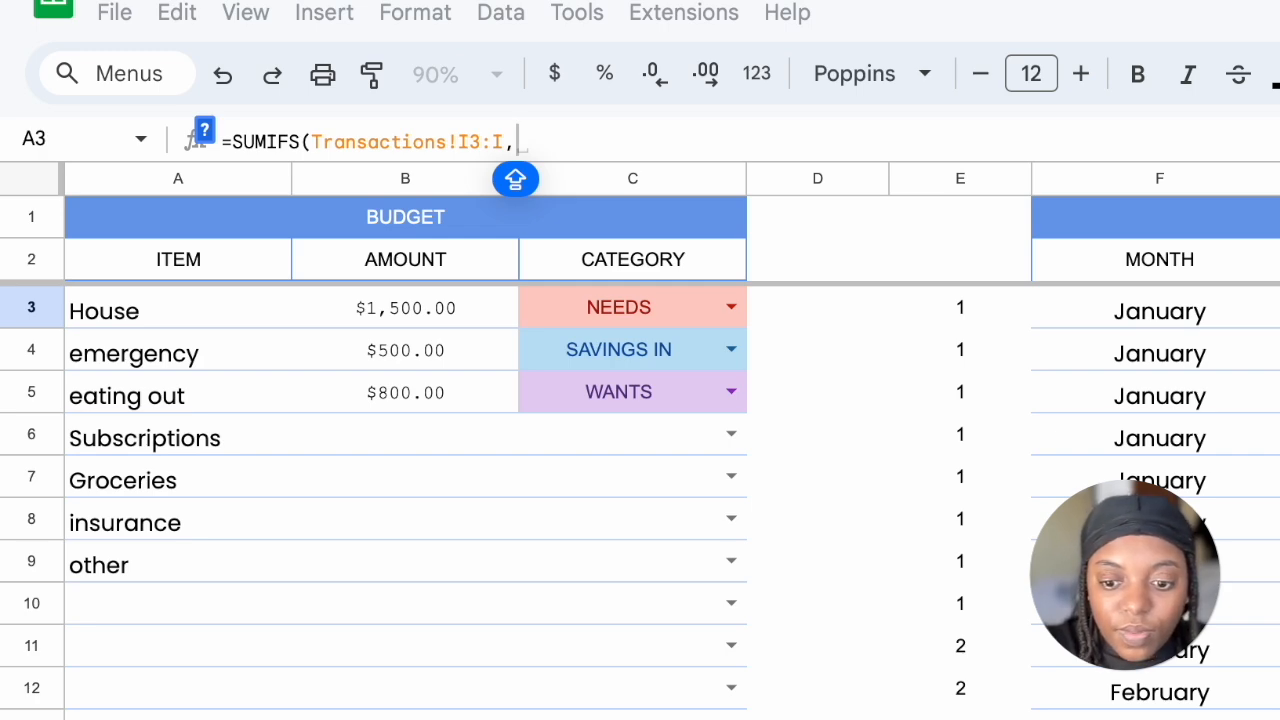
Add the first SUMIFS condition, matching the budget items in Transactions!H3:H to C25
{"action": "type", "text": "Transactions!H3:H"}
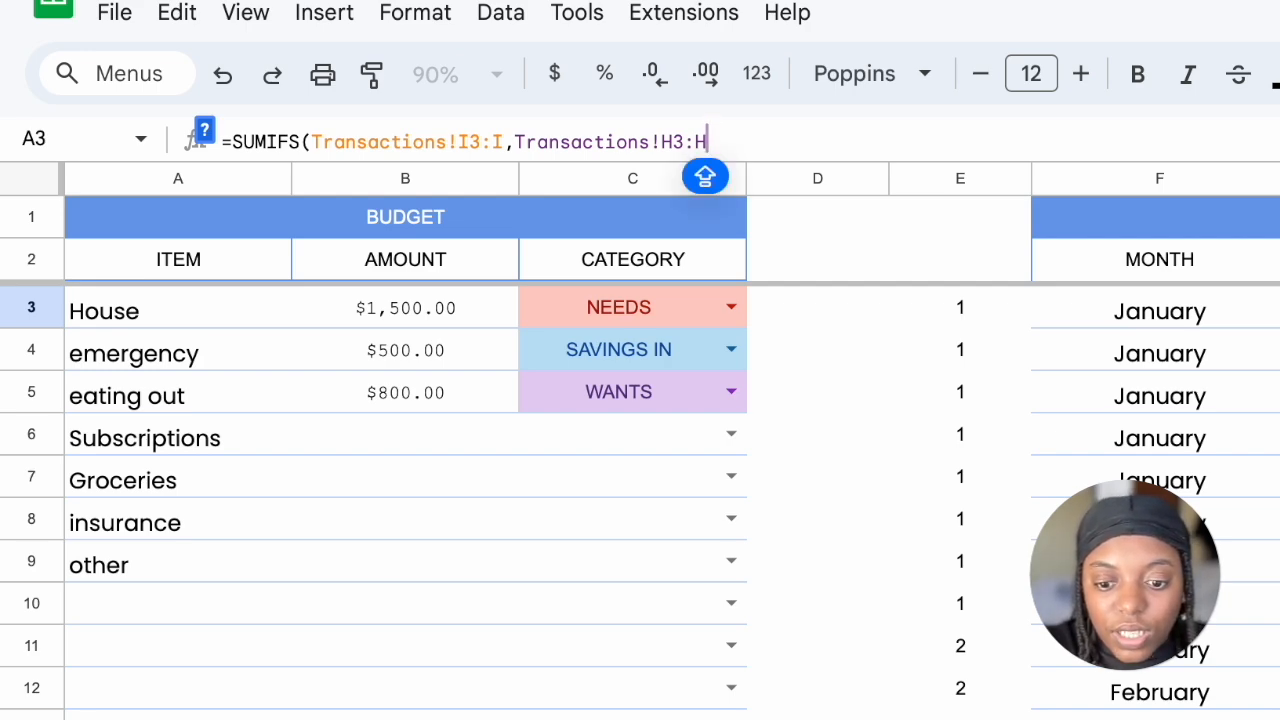
{"action": "type", "text": ","}
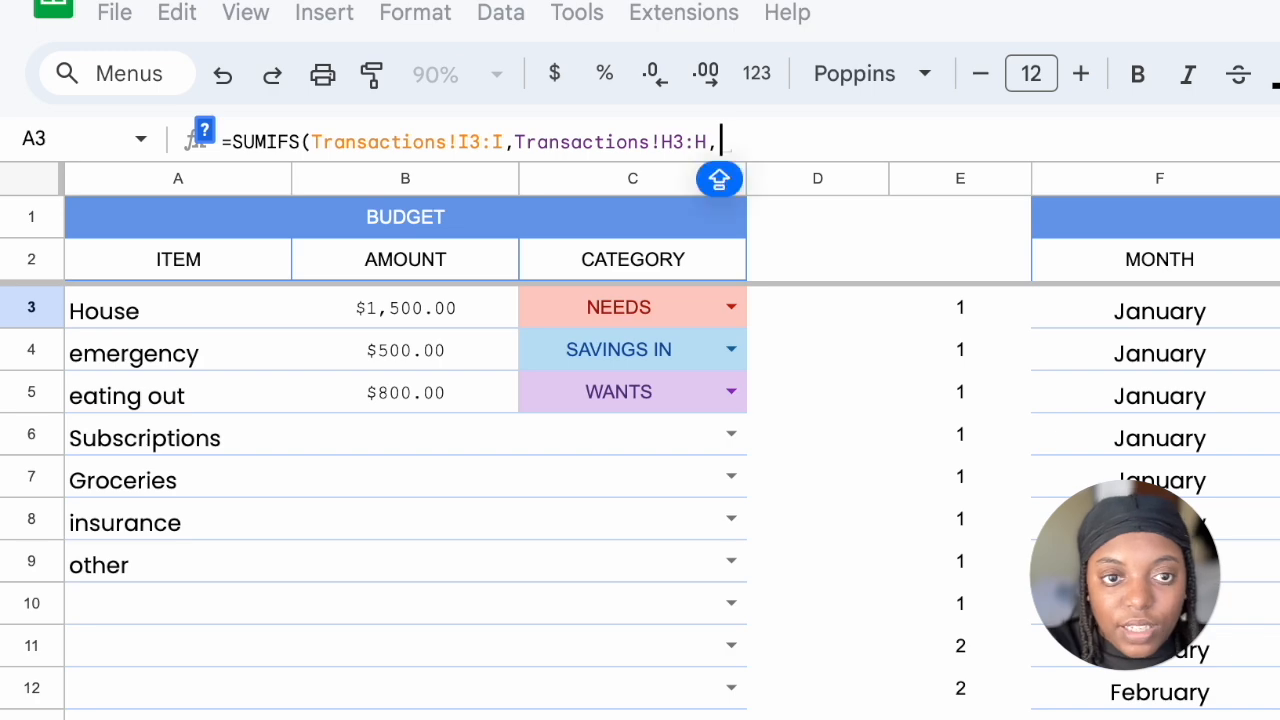
{"action": "type", "text": "C25"}
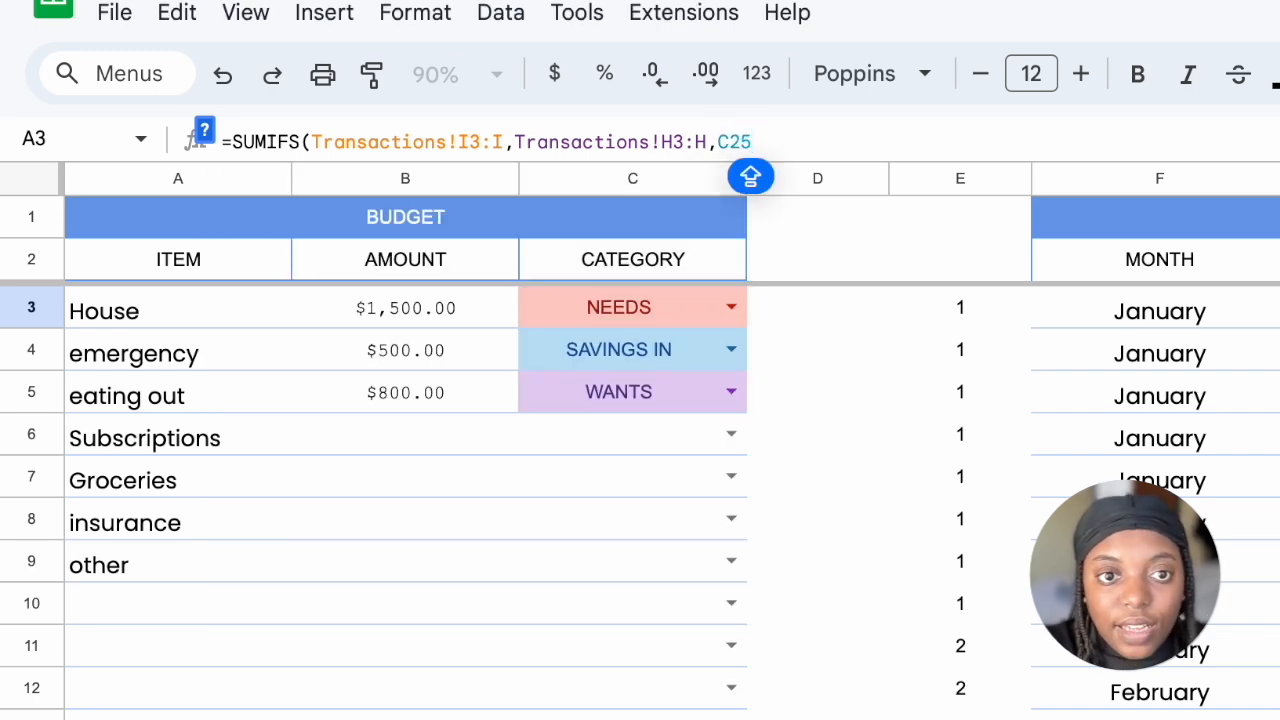
{"action": "type", "text": ","}
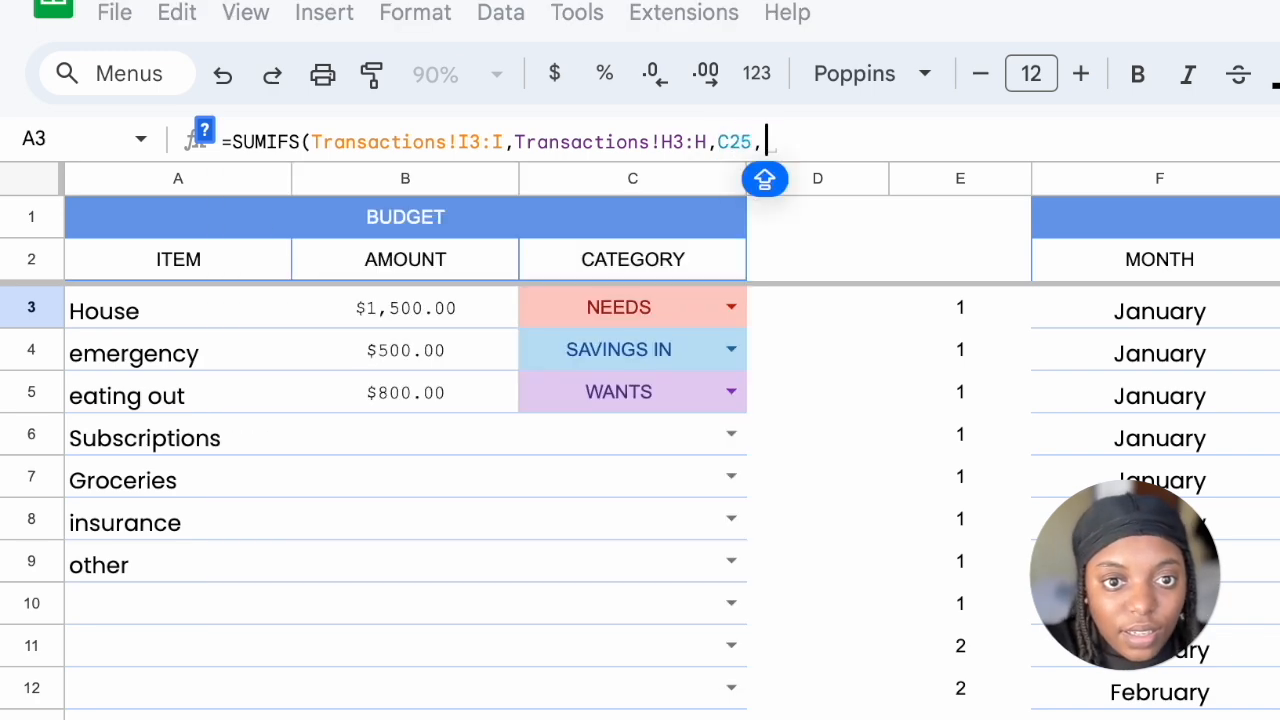
Add a second SUMIFS condition requiring Transactions!E3:E to equal 1, and complete the E25 formula
{"action": "left_click", "coordinate": [988, 308]}
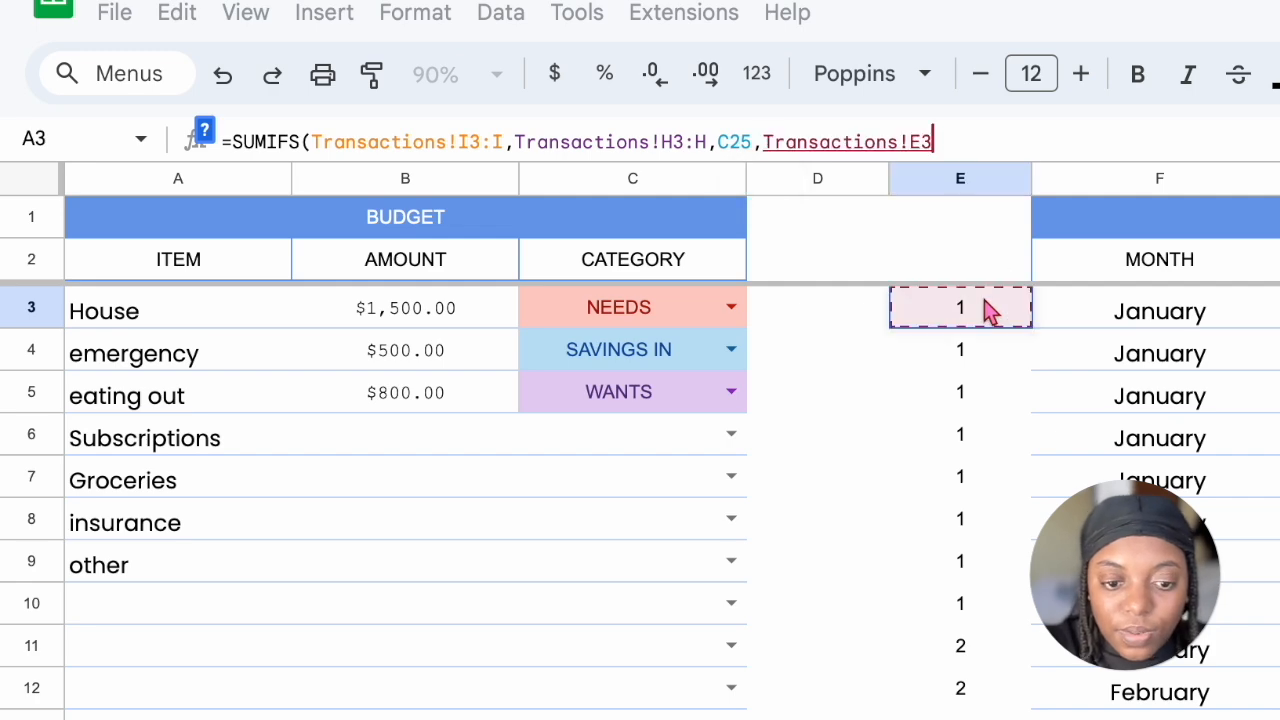
{"action": "type", "text": ",E"}
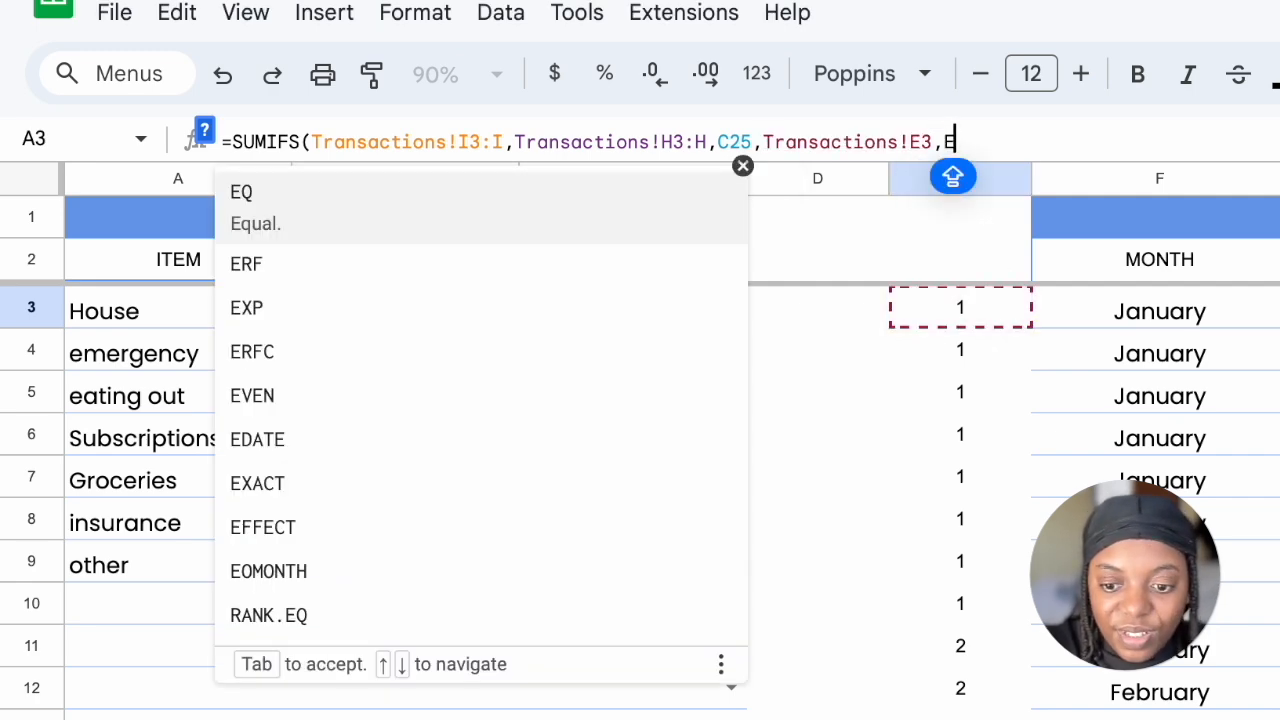
{"action": "key", "text": "BackSpace"}
{"action": "key", "text": "BackSpace"}
{"action": "type", "text": ":"}
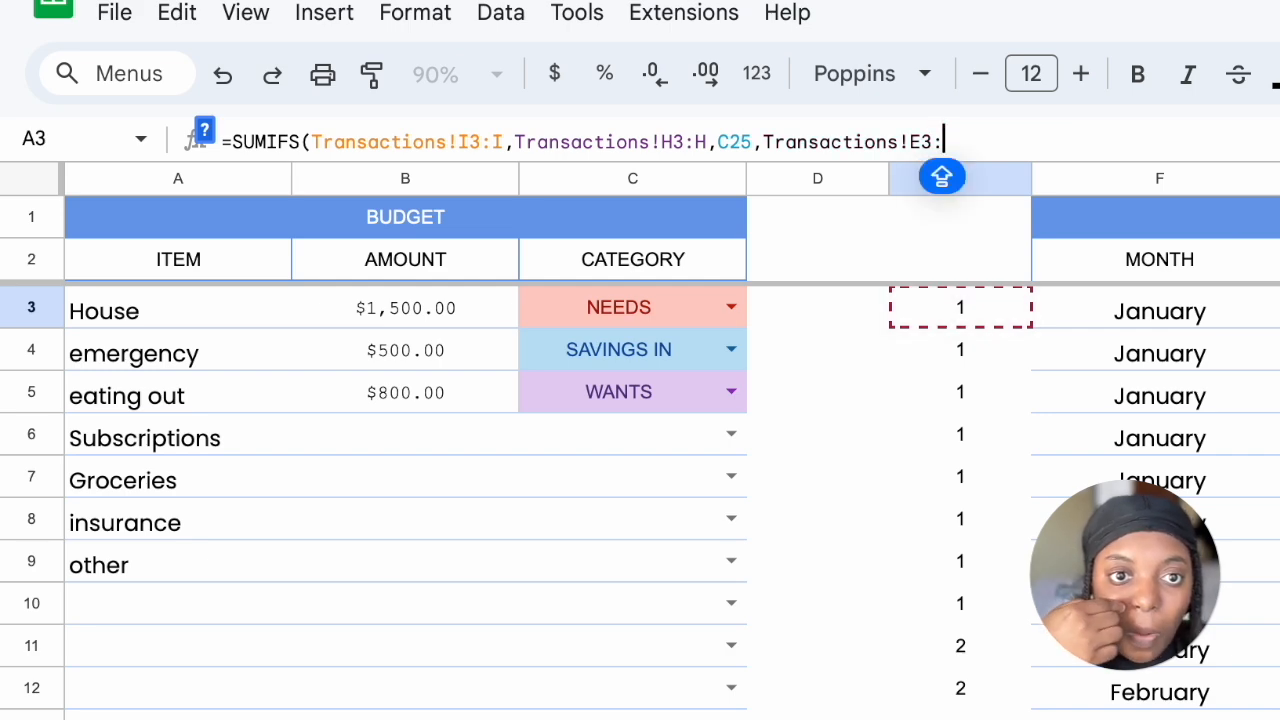
{"action": "type", "text": "E"}
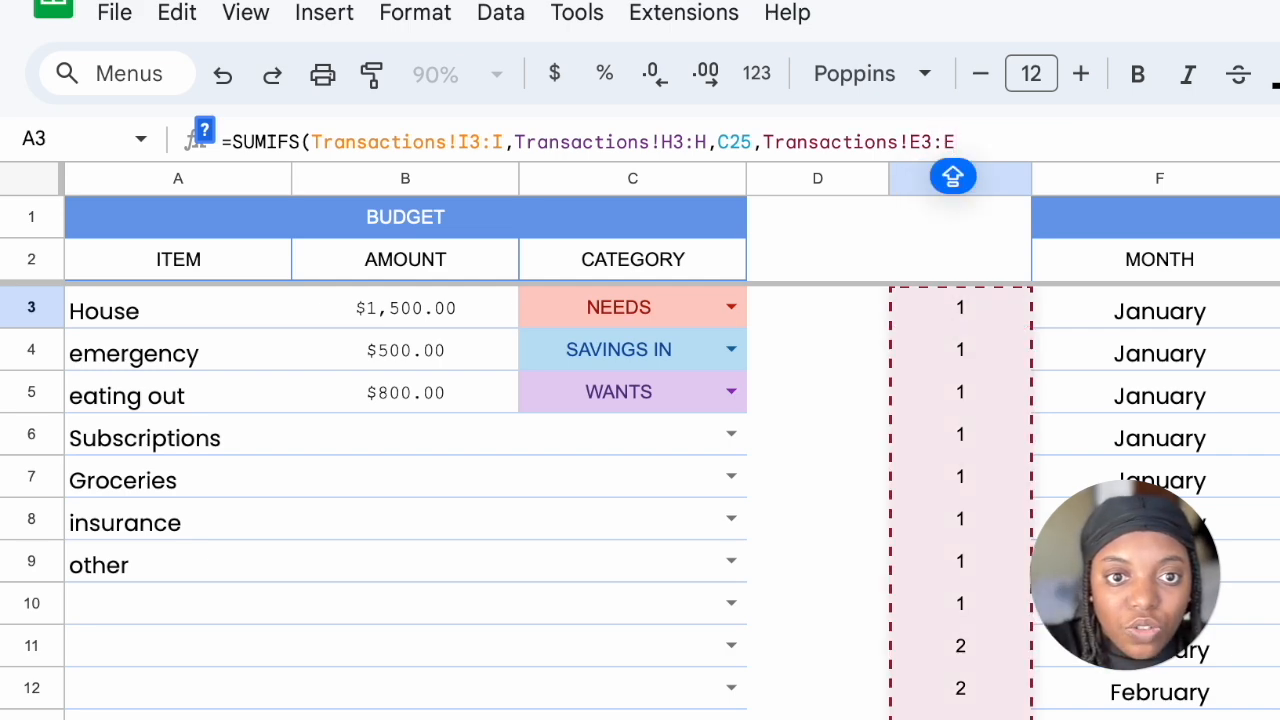
{"action": "type", "text": ","}
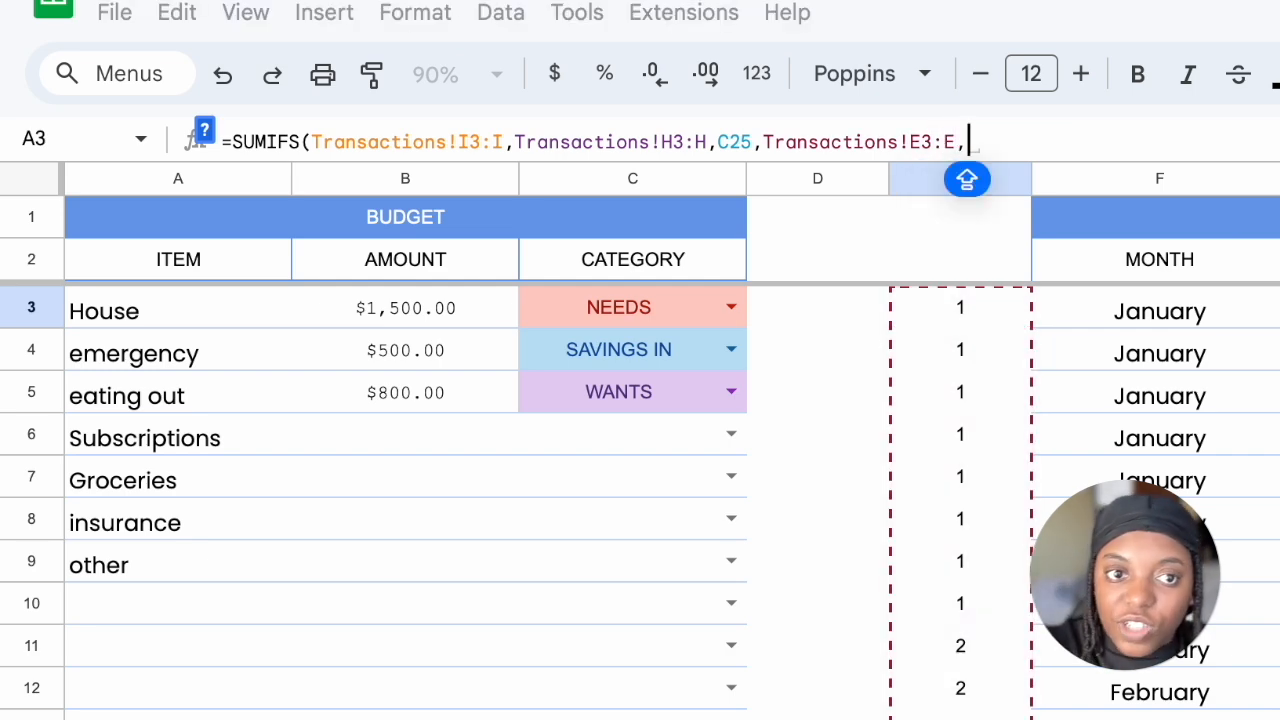
{"action": "type", "text": "1)"}
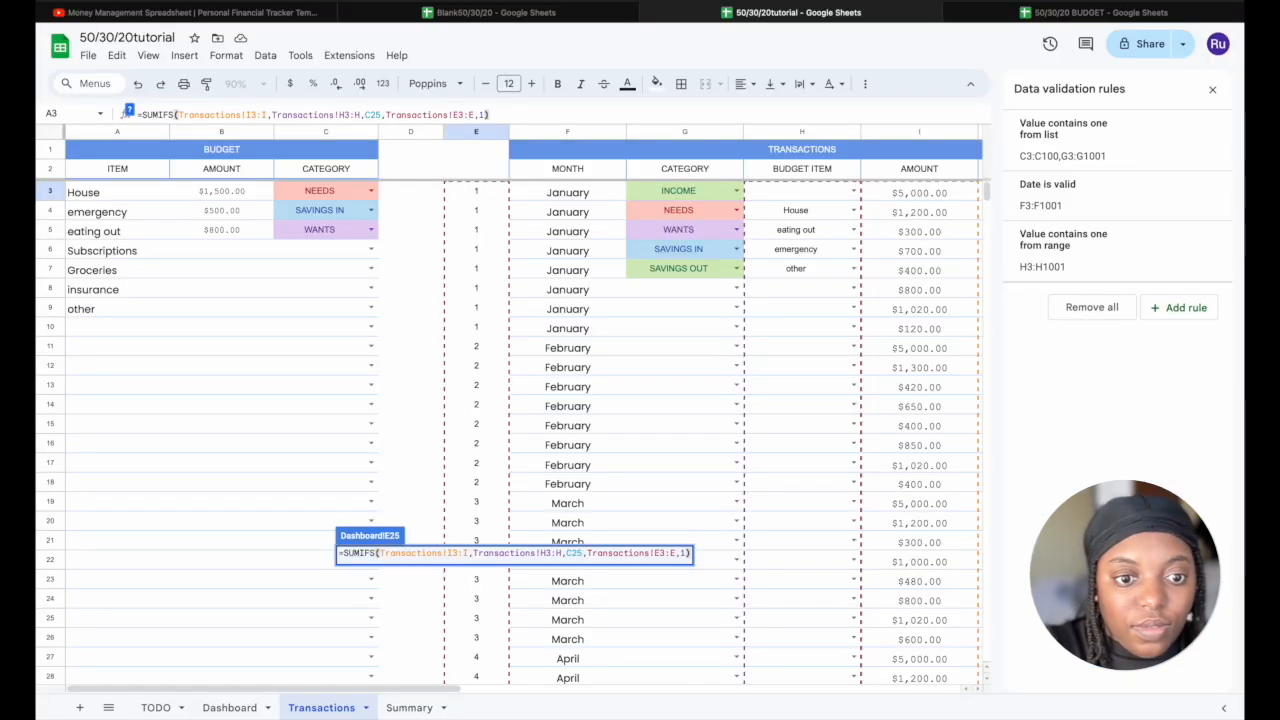
{"action": "key", "text": "Return"}
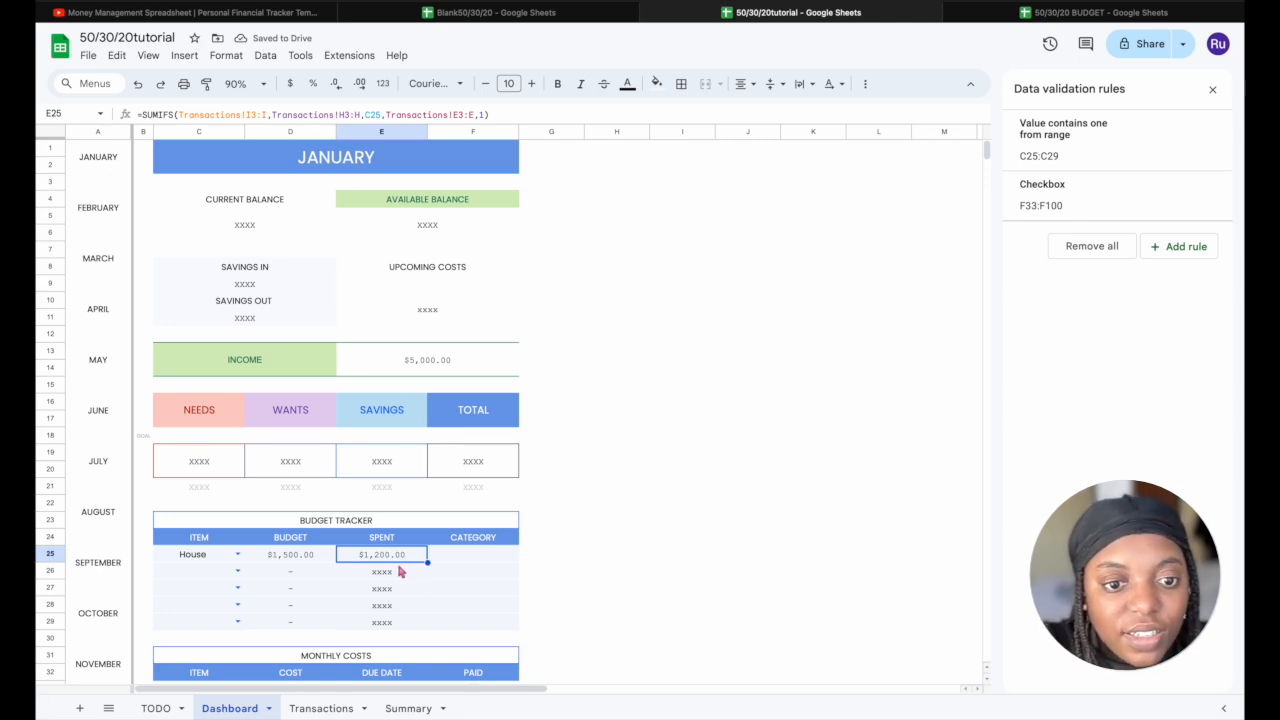
Insert IF(C25<>"", before SUMIFS in the E25 formula so that it only sums when an item is chosen
{"action": "left_click", "coordinate": [140, 114]}
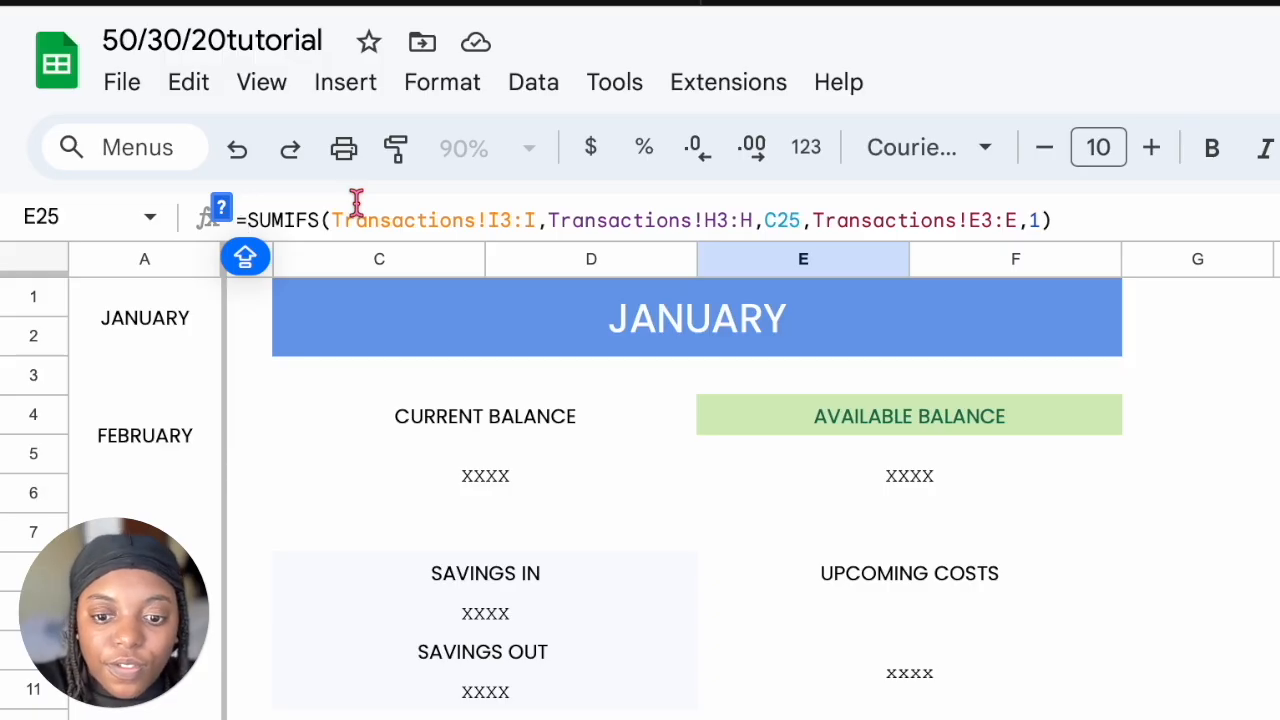
{"action": "type", "text": "IF("}
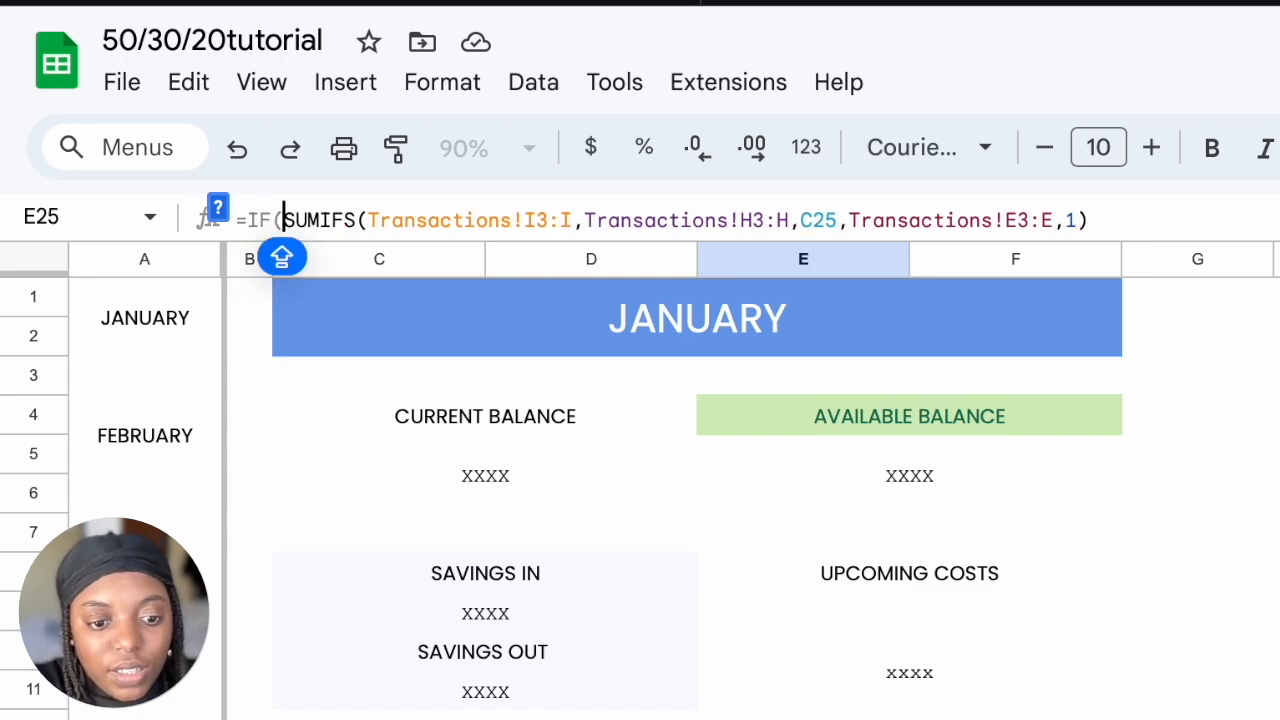
{"action": "type", "text": "C25<>"}
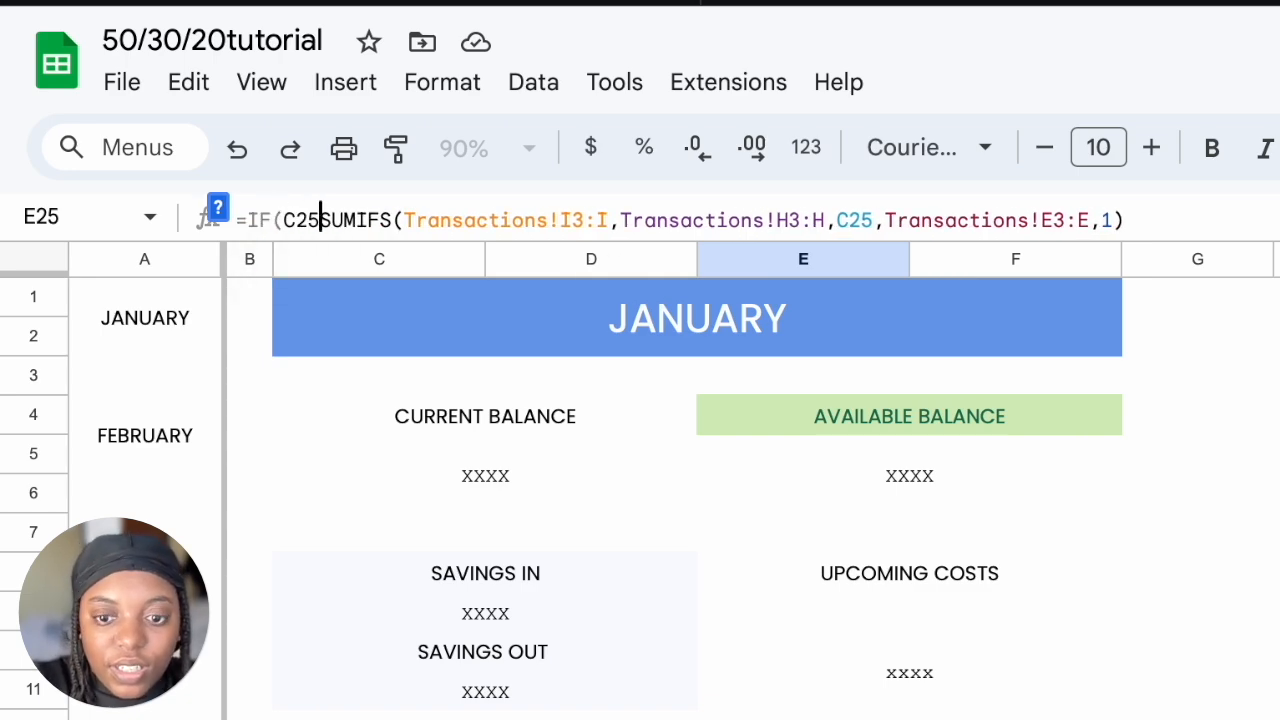
{"action": "type", "text": "\"\","}
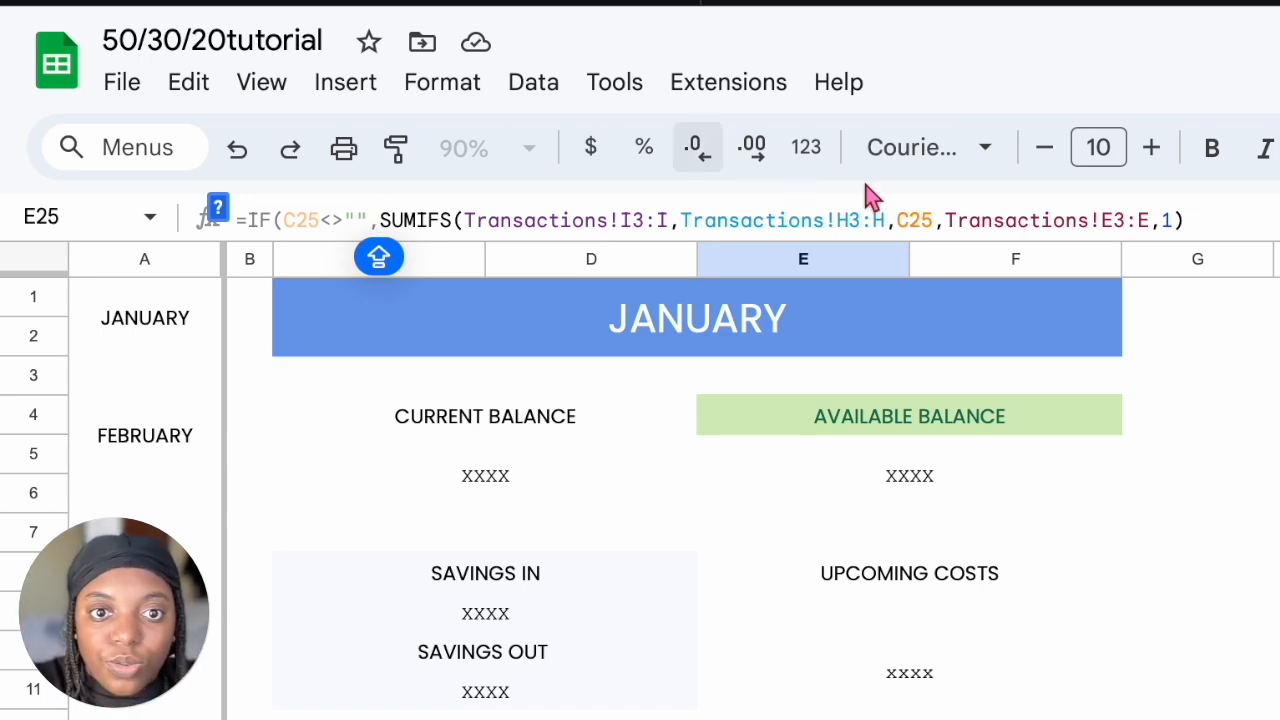
Finish the E25 formula with "-" as the result when no item is chosen, and fill it down to E29
{"action": "left_click", "coordinate": [1223, 210]}
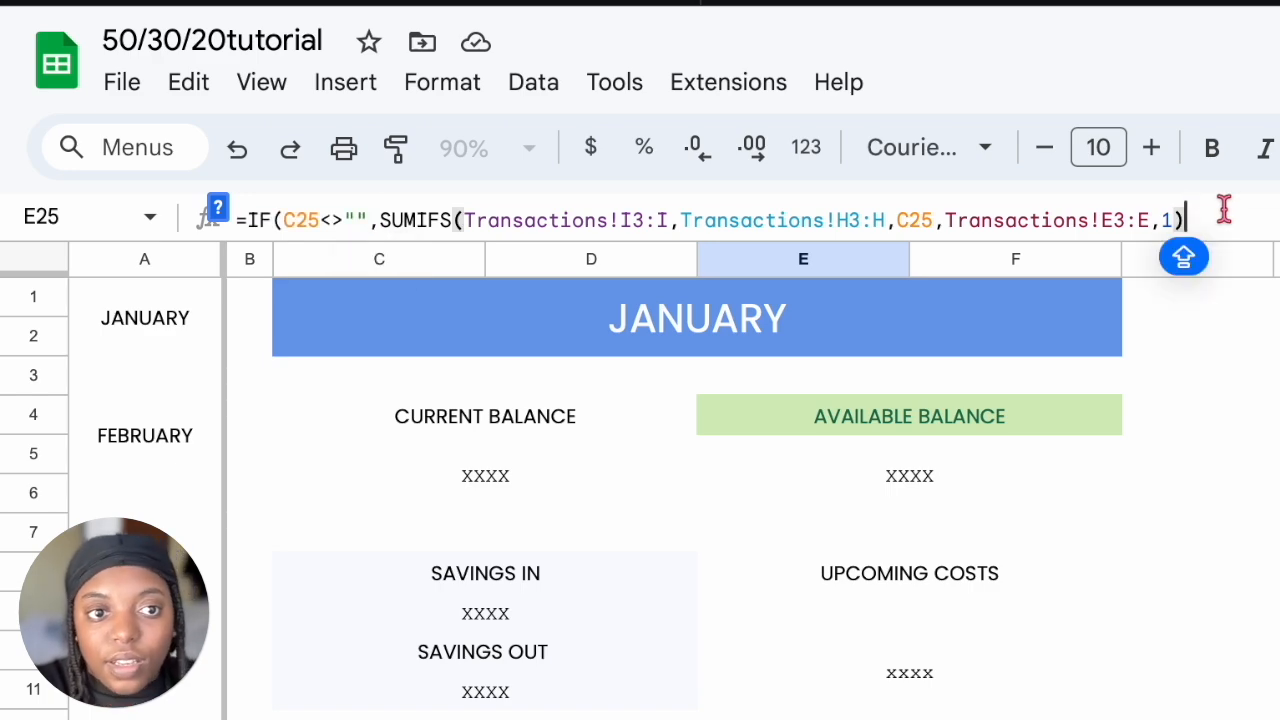
{"action": "type", "text": ","}
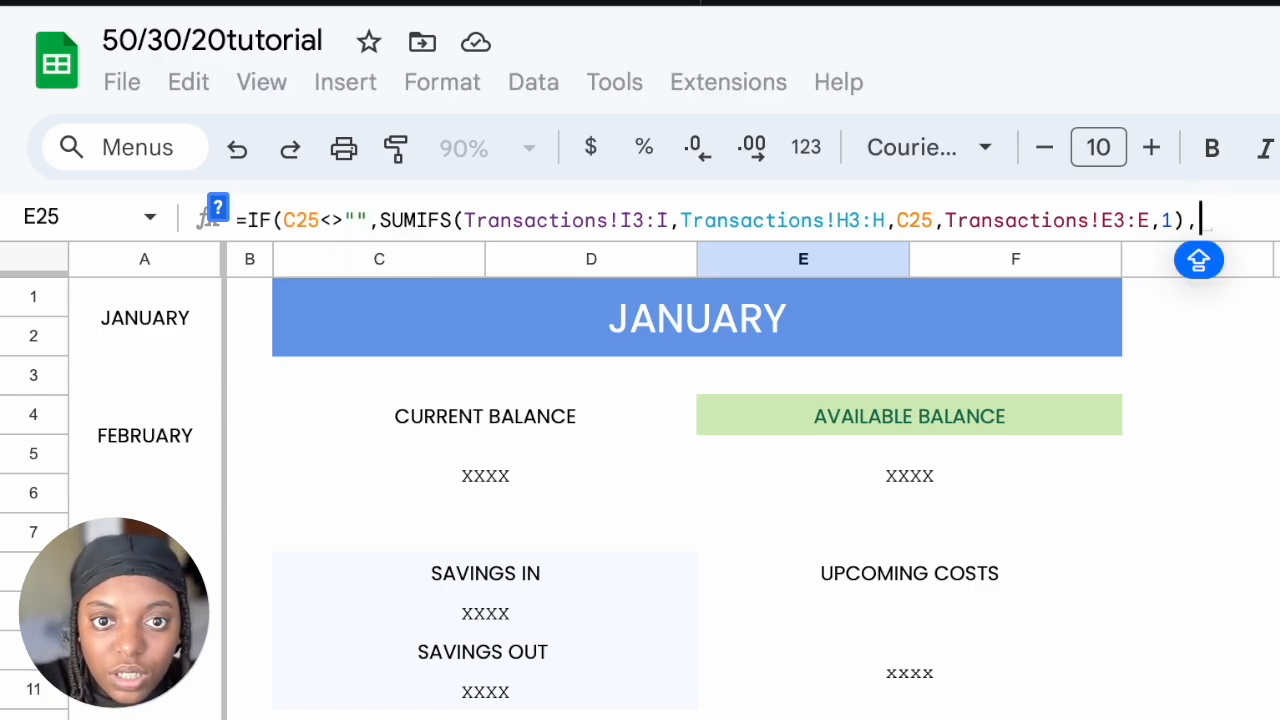
{"action": "type", "text": "\"\""}
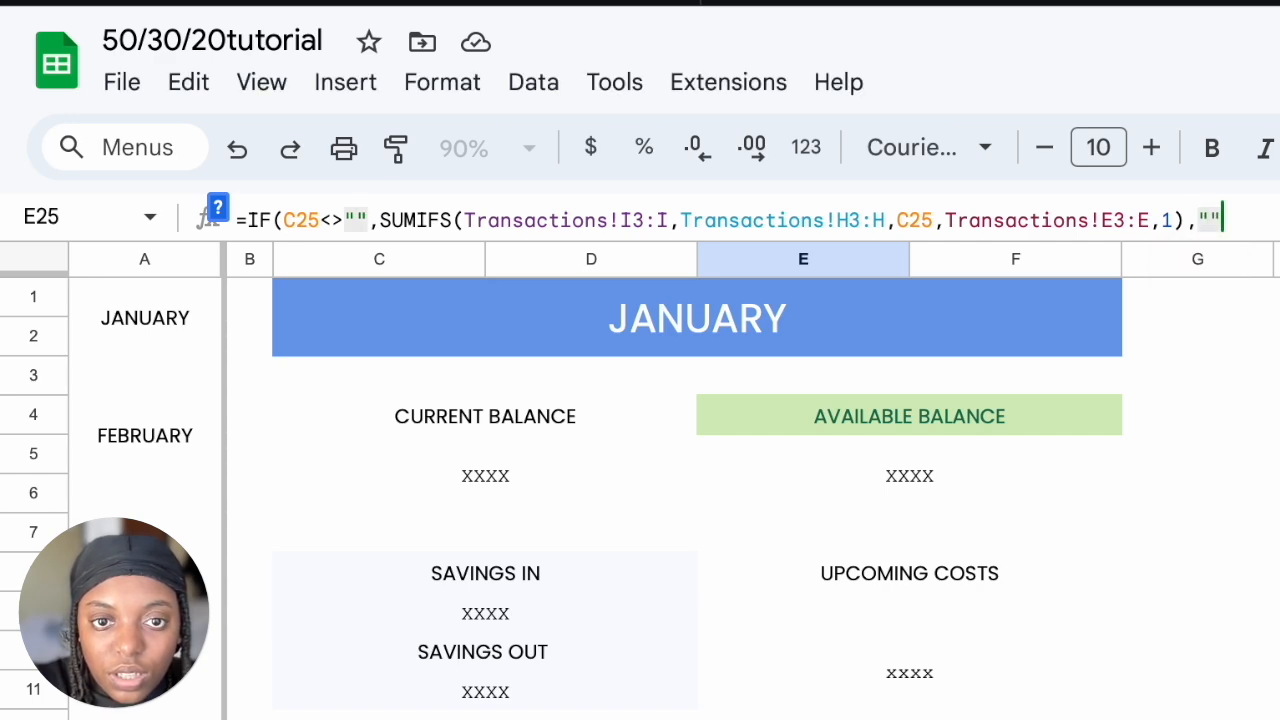
{"action": "key", "text": "Left"}
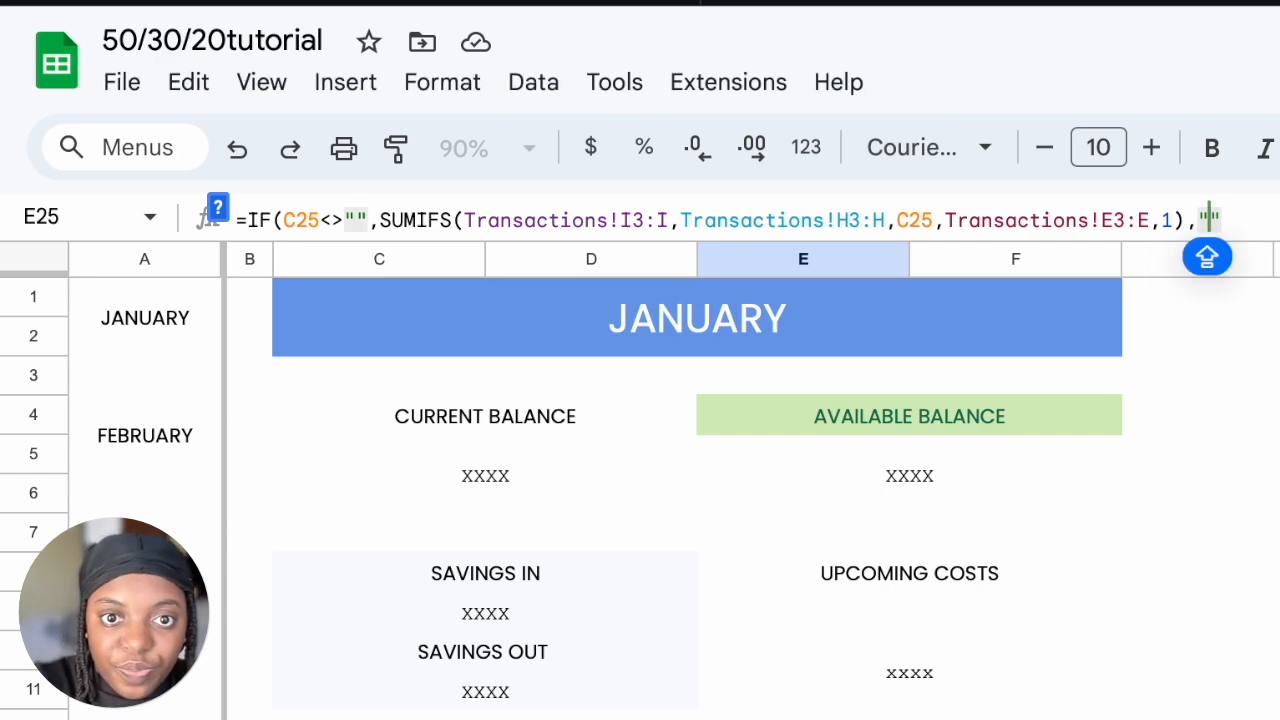
{"action": "type", "text": "-\""}
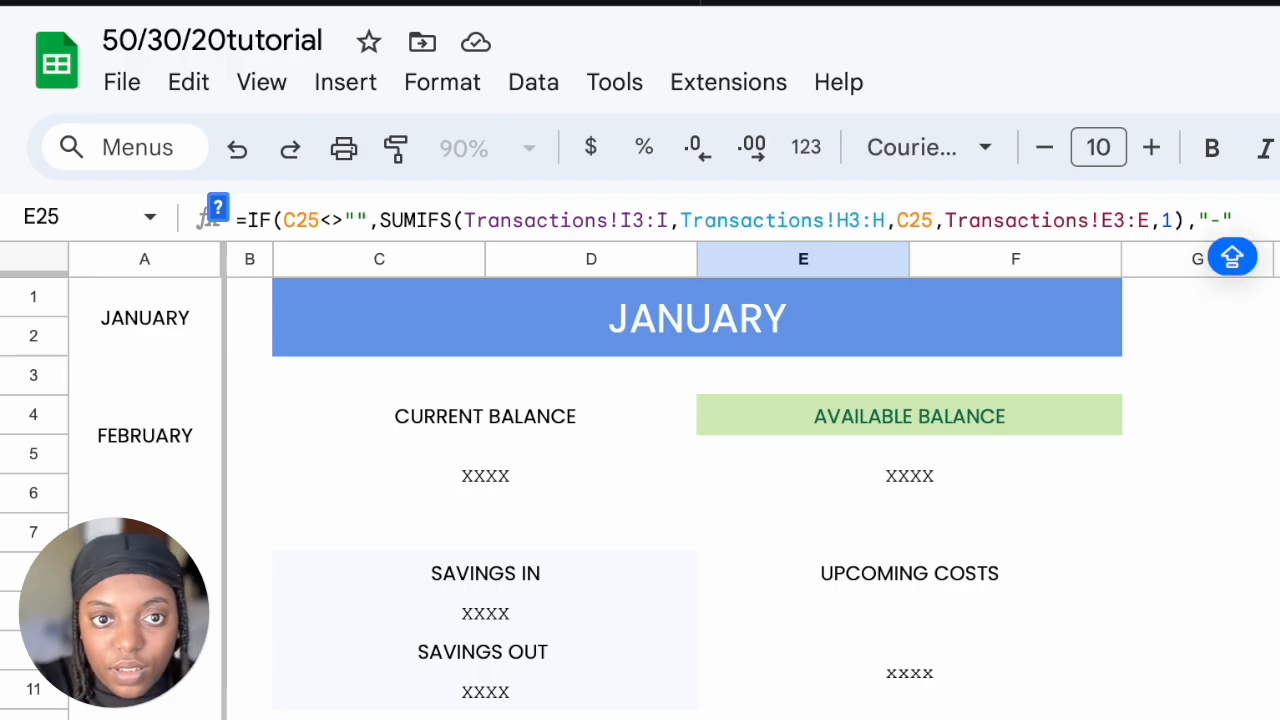
{"action": "type", "text": ")"}
{"action": "key", "text": "Return"}
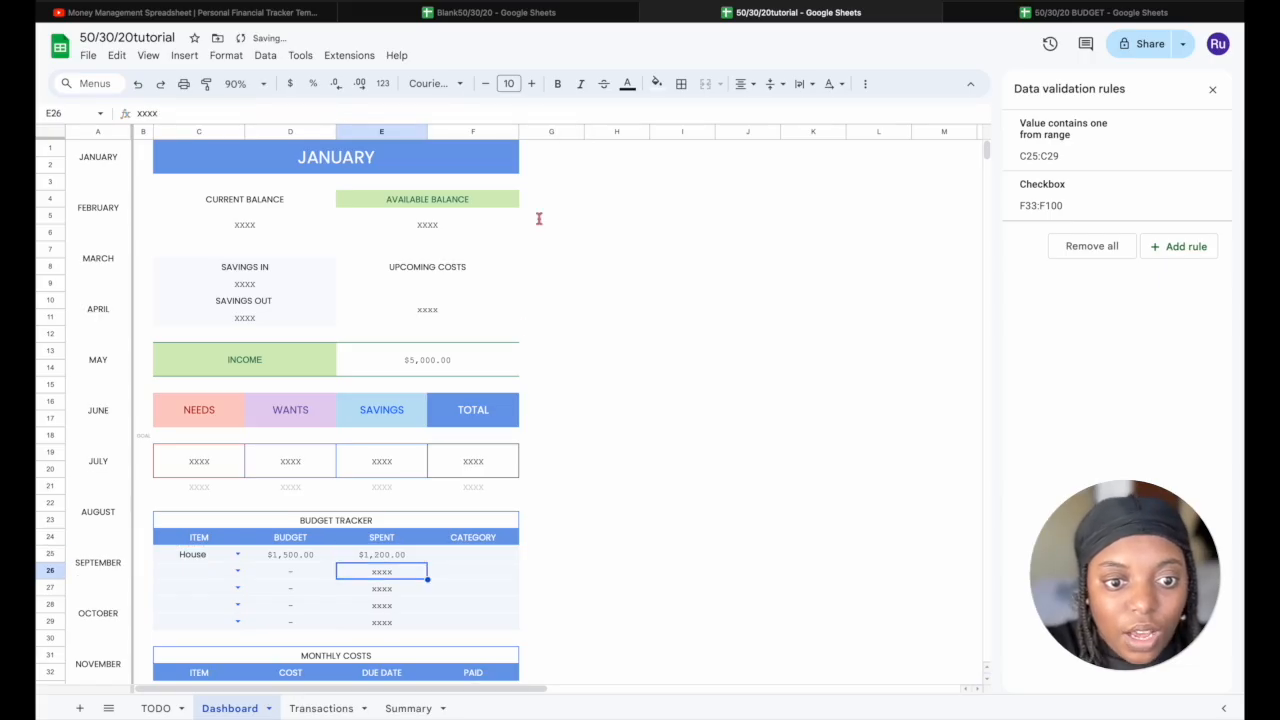
{"action": "left_click", "coordinate": [413, 556]}
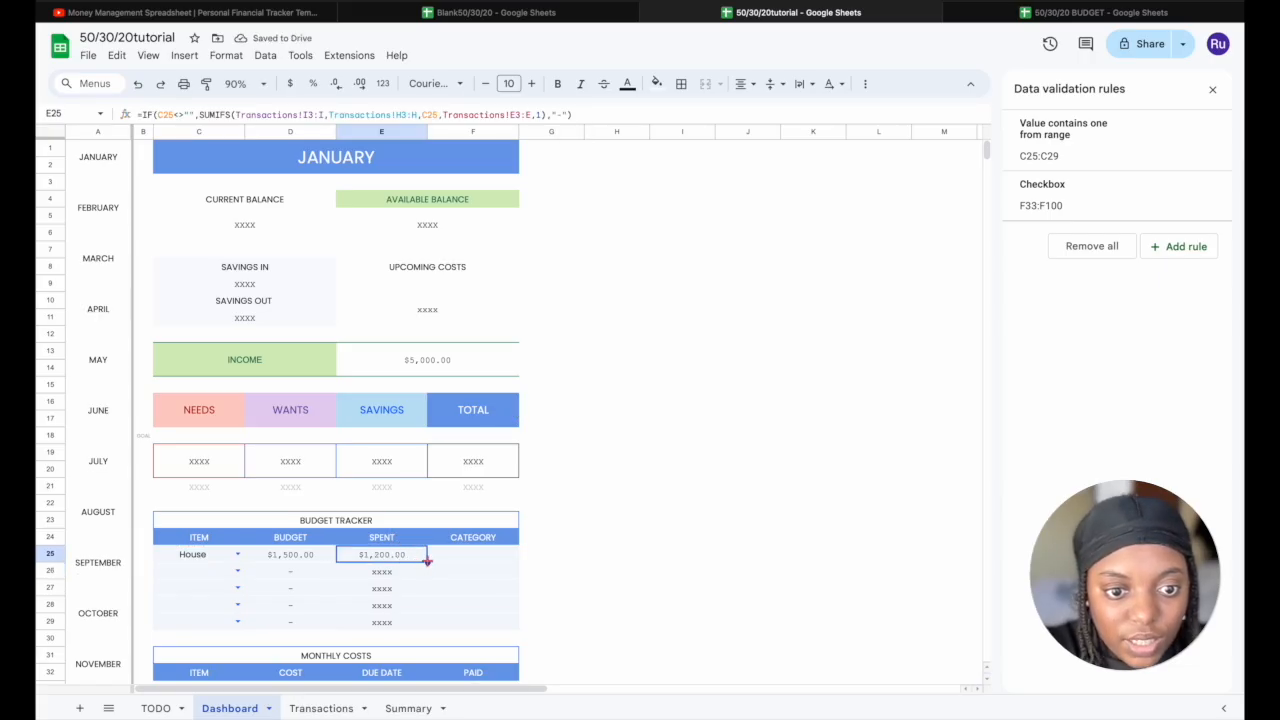
{"action": "left_click_drag", "start_coordinate": [427, 560], "coordinate": [414, 622]}
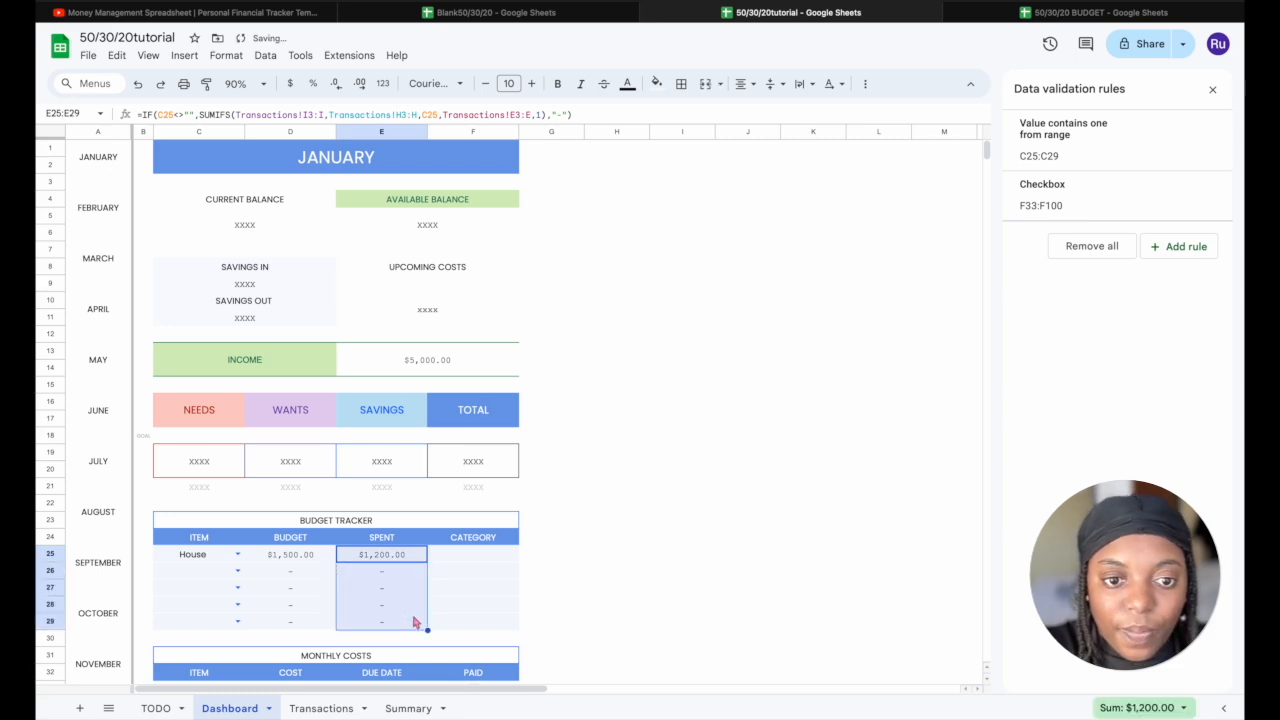
Start a FILTER formula in the Category cell F25 with Transactions!C3:C100 as the range to return
{"action": "left_click", "coordinate": [486, 556]}
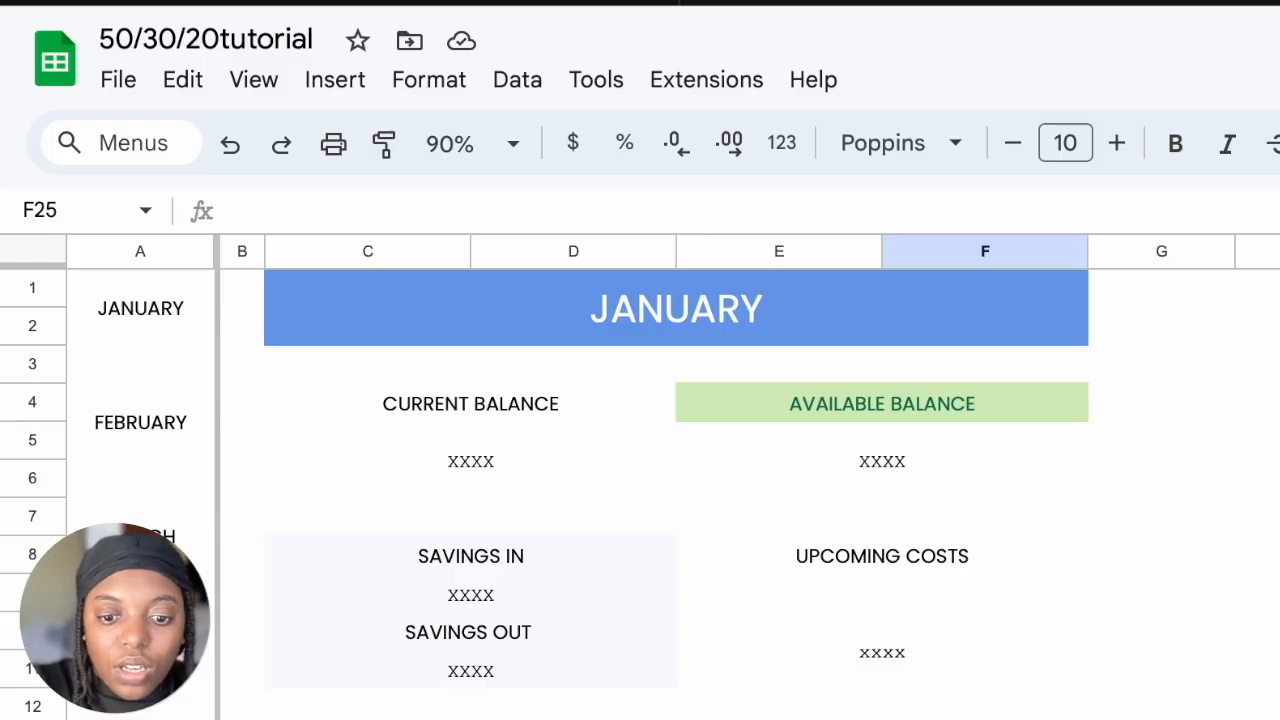
{"action": "type", "text": "=FILT"}
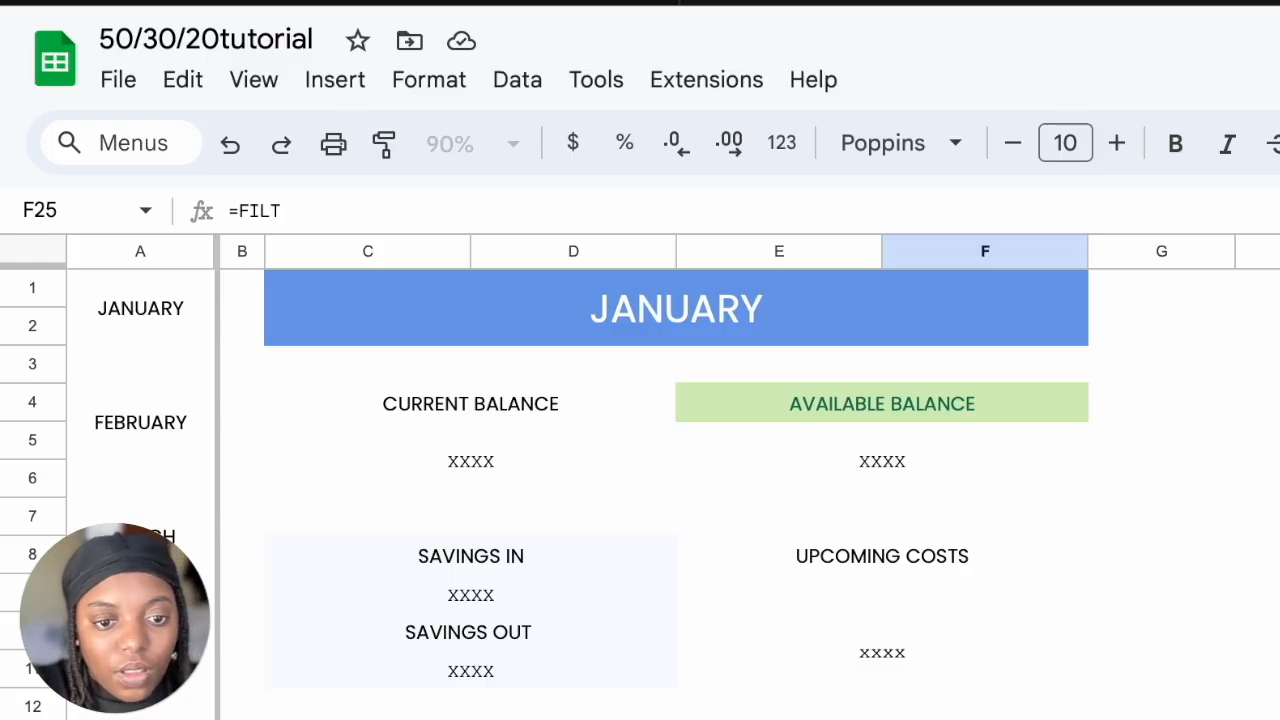
{"action": "type", "text": "ER("}
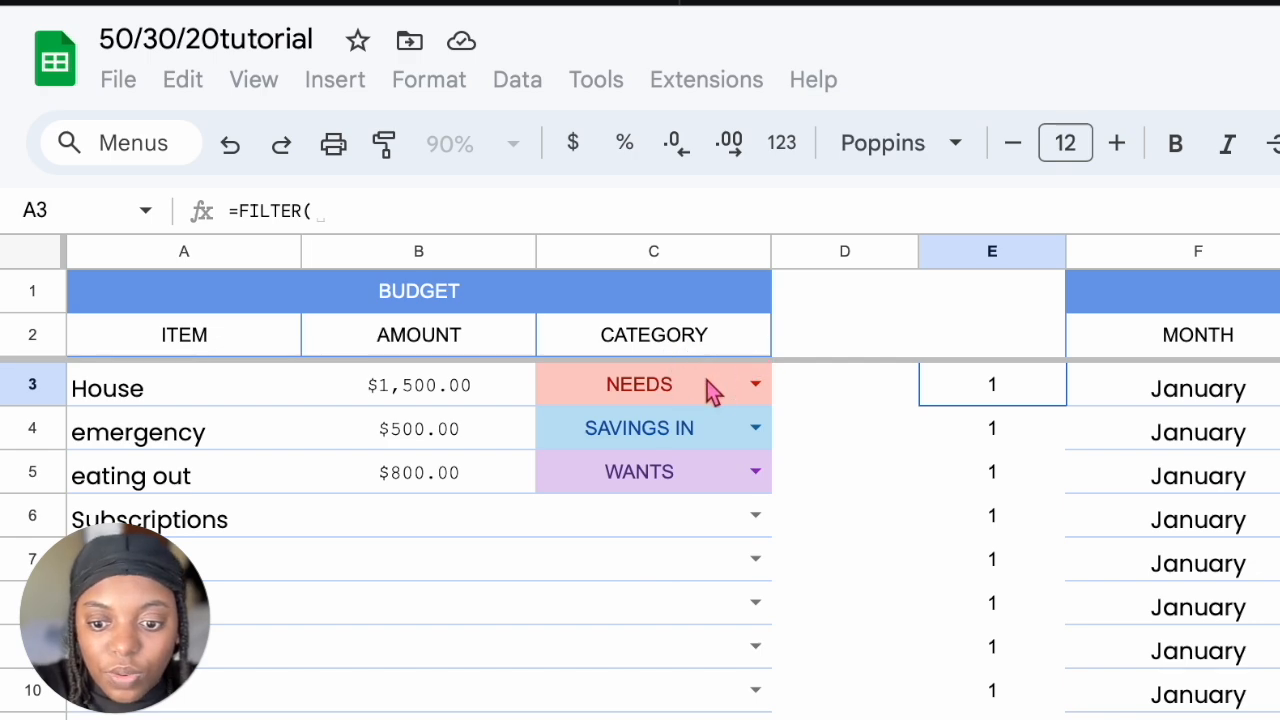
{"action": "left_click", "coordinate": [707, 386]}
{"action": "type", "text": ":C100"}
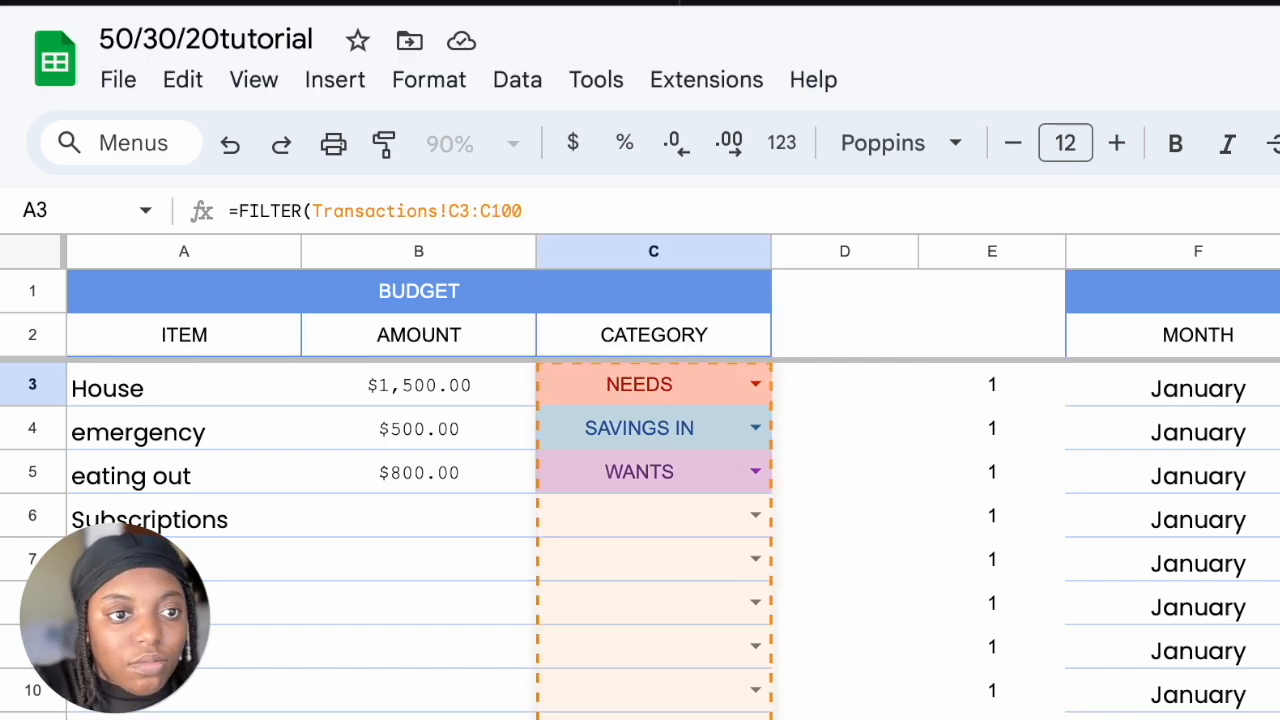
Add the FILTER condition Transactions!A3:A100=C25 and complete the F25 formula
{"action": "type", "text": ","}
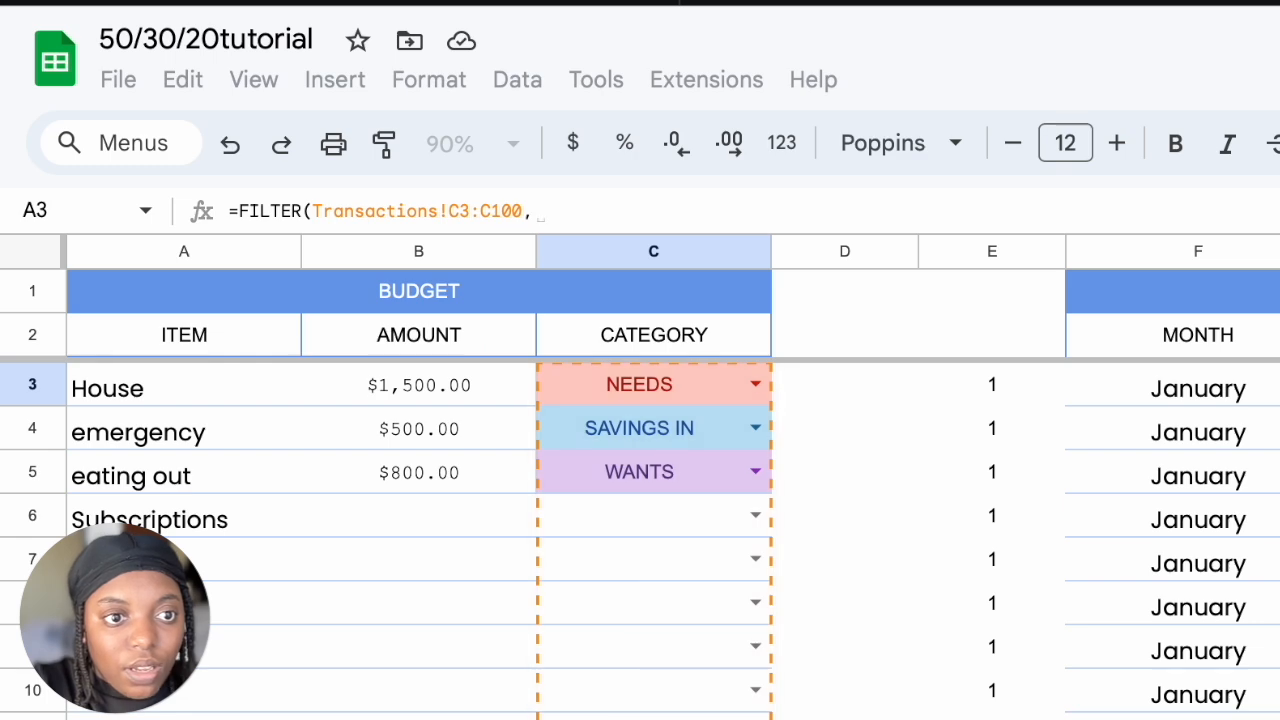
{"action": "left_click", "coordinate": [198, 393]}
{"action": "type", "text": ":A100"}
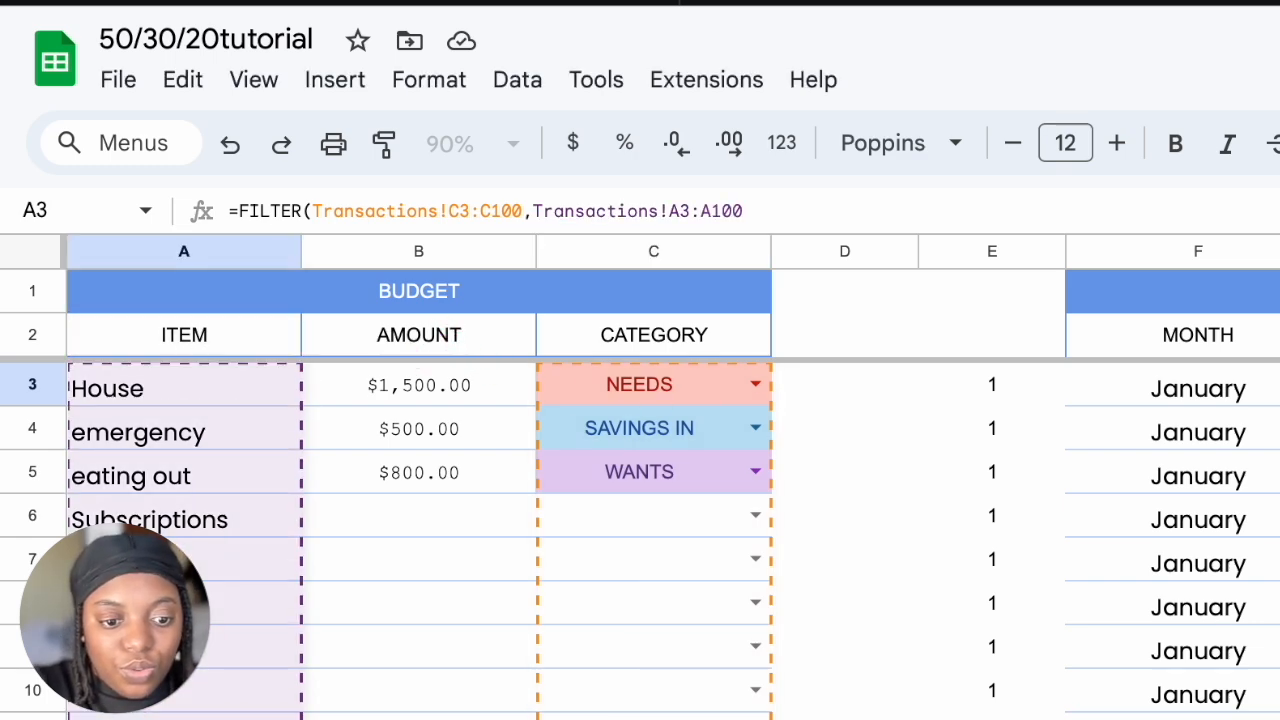
{"action": "type", "text": "=C25"}
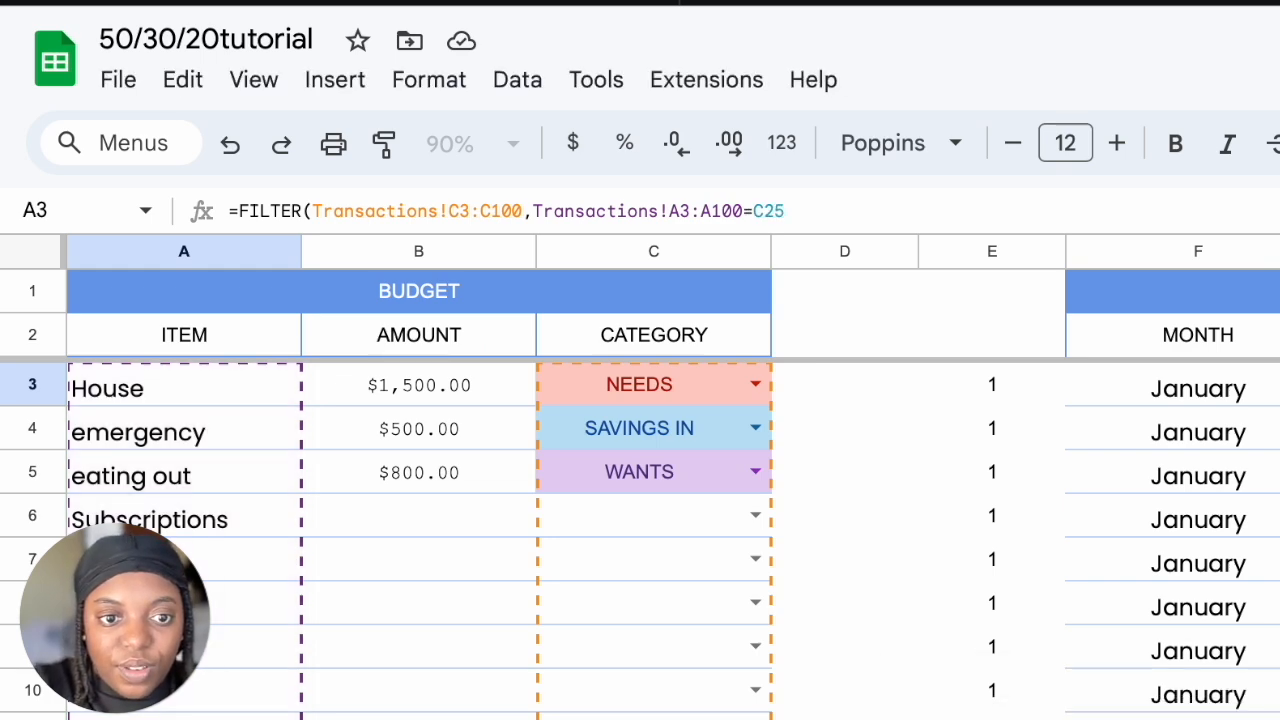
{"action": "key", "text": "Return"}
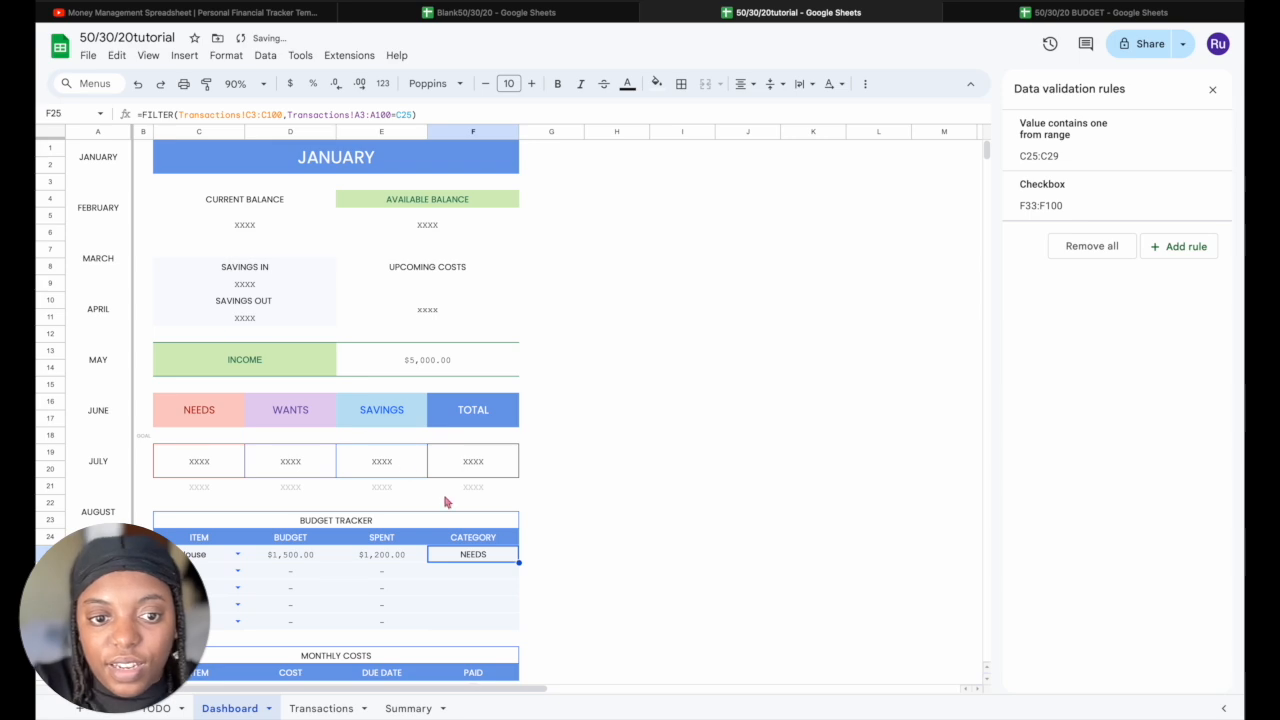
Examine the Budget Tracker formulas in D25:D29 and E25, comparing how the Transactions ranges shift from row to row
{"action": "left_click", "coordinate": [292, 556]}
{"action": "left_click", "coordinate": [289, 574]}
{"action": "left_click", "coordinate": [290, 593]}
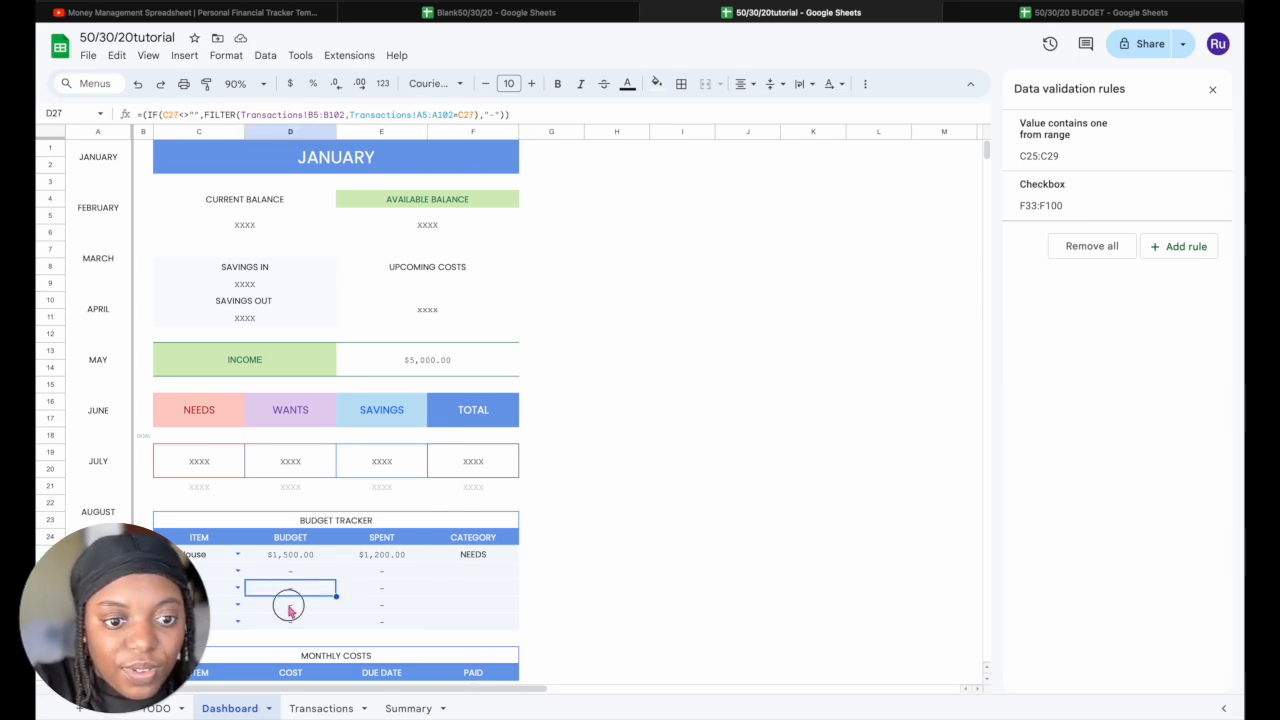
{"action": "left_click", "coordinate": [290, 604]}
{"action": "left_click", "coordinate": [291, 620]}
{"action": "left_click", "coordinate": [388, 557]}
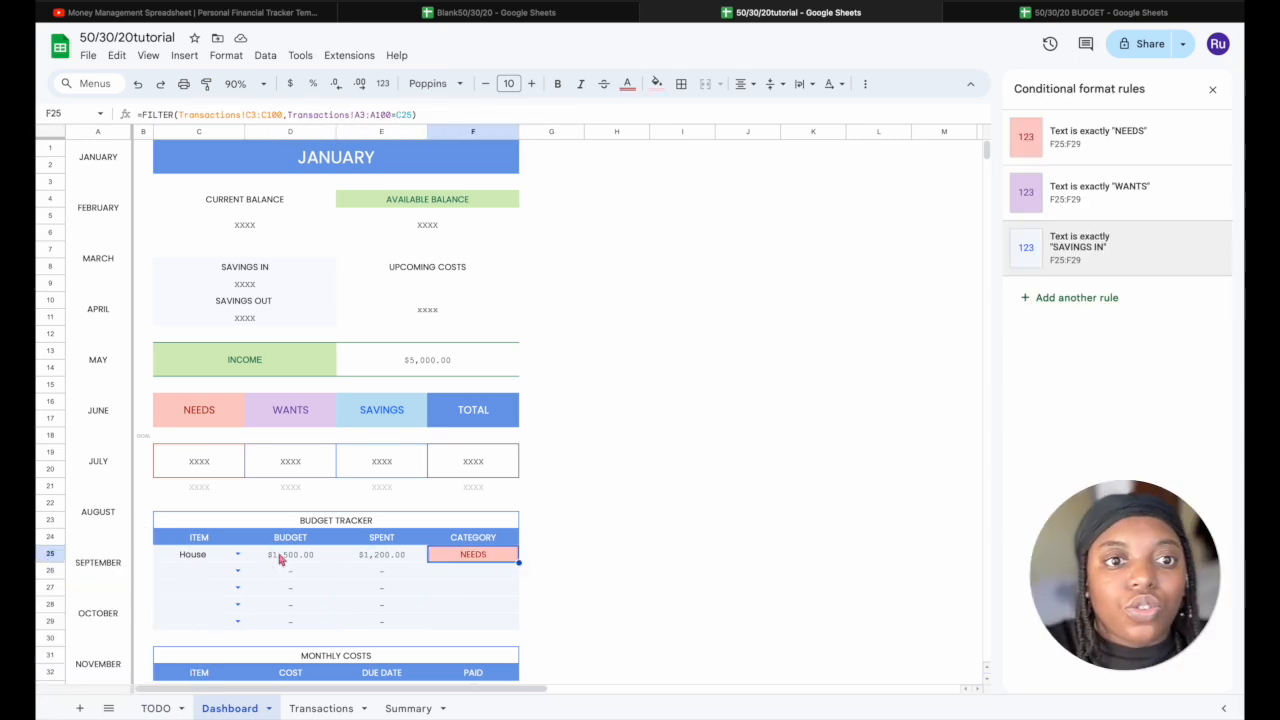
{"action": "left_click", "coordinate": [281, 557]}
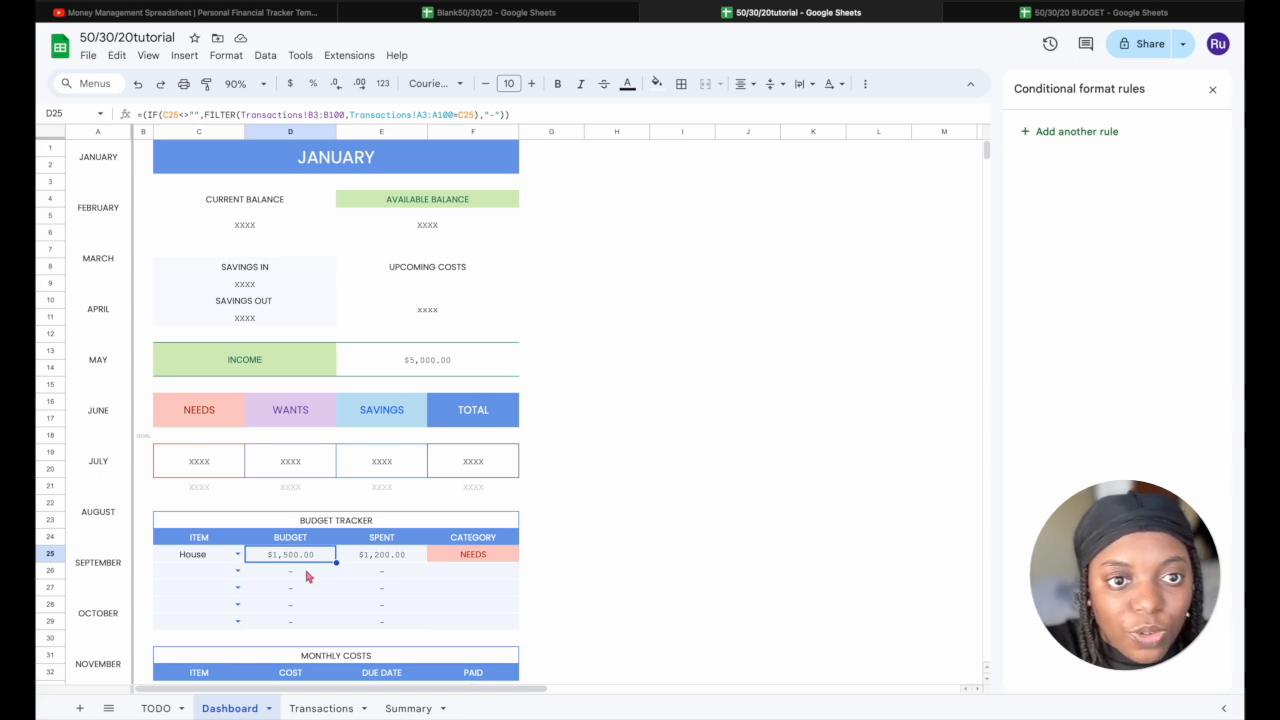
{"action": "left_click", "coordinate": [308, 574]}
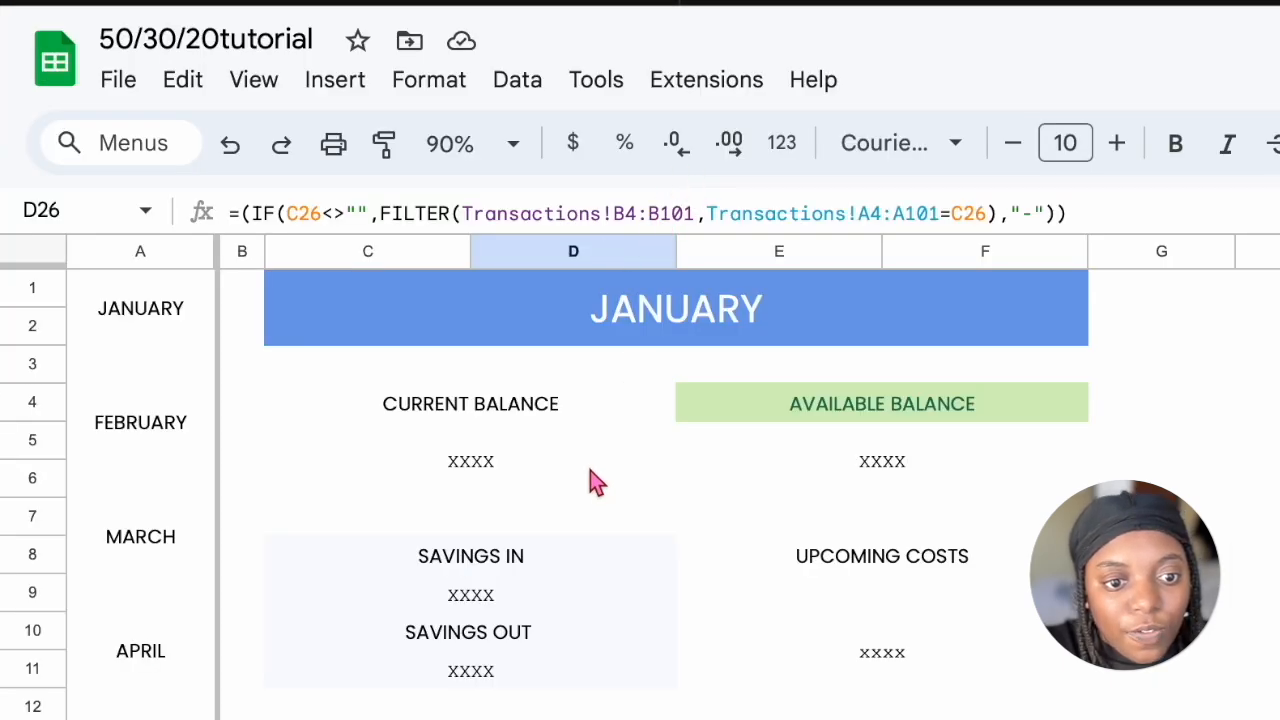
{"action": "key", "text": "Up"}
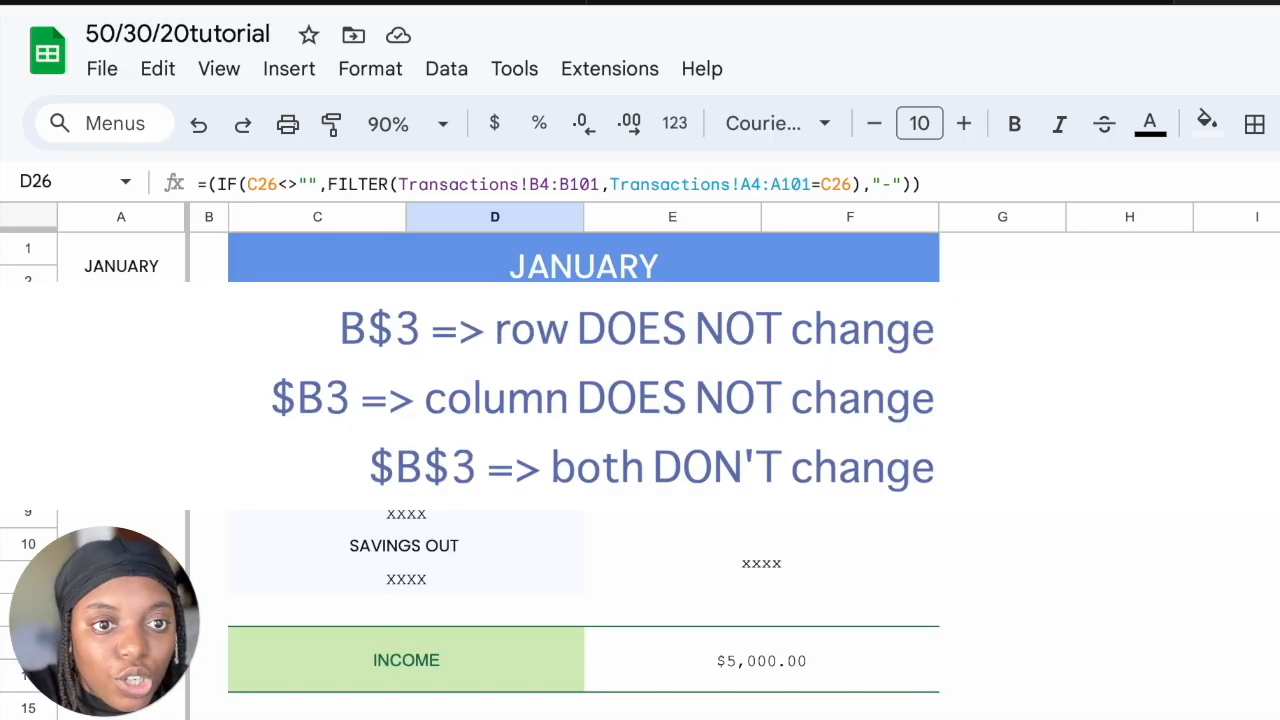
Make the FILTER return range in the D25 formula absolute as Transactions!$B$3:$B$100
{"action": "key", "text": "Up"}
{"action": "left_click", "coordinate": [528, 184]}
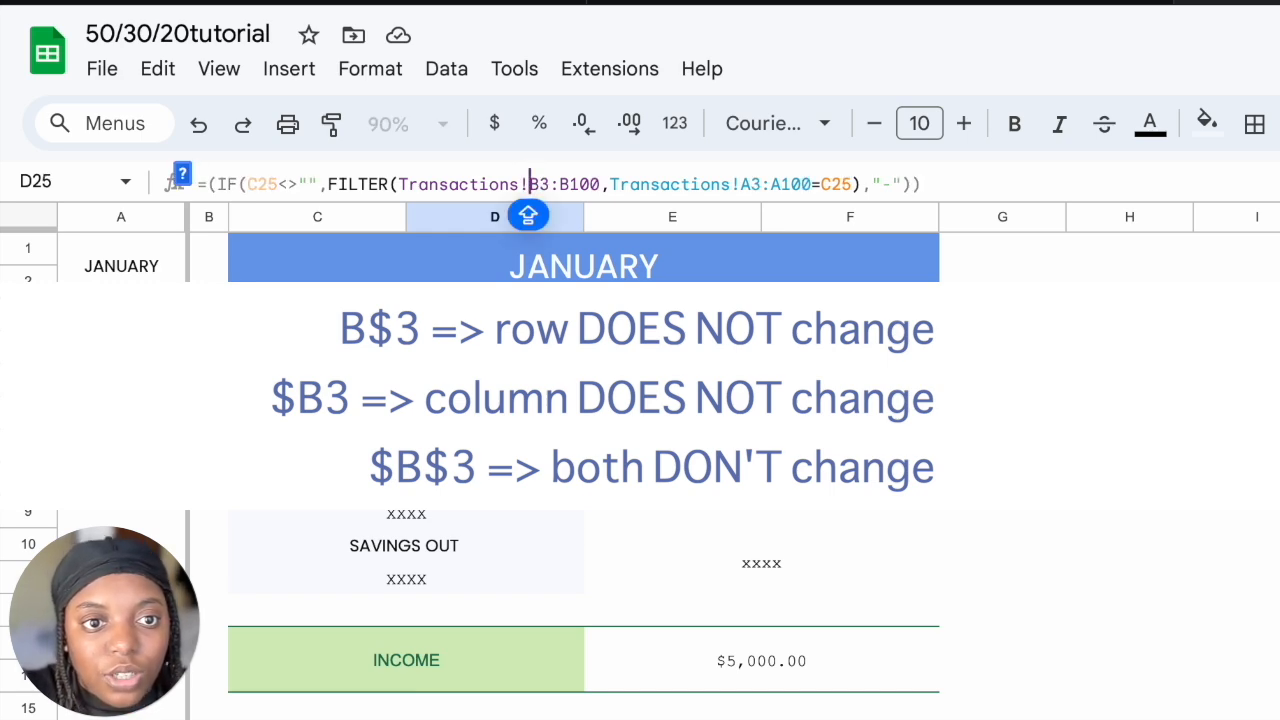
{"action": "type", "text": "$"}
{"action": "key", "text": "Right"}
{"action": "type", "text": "$"}
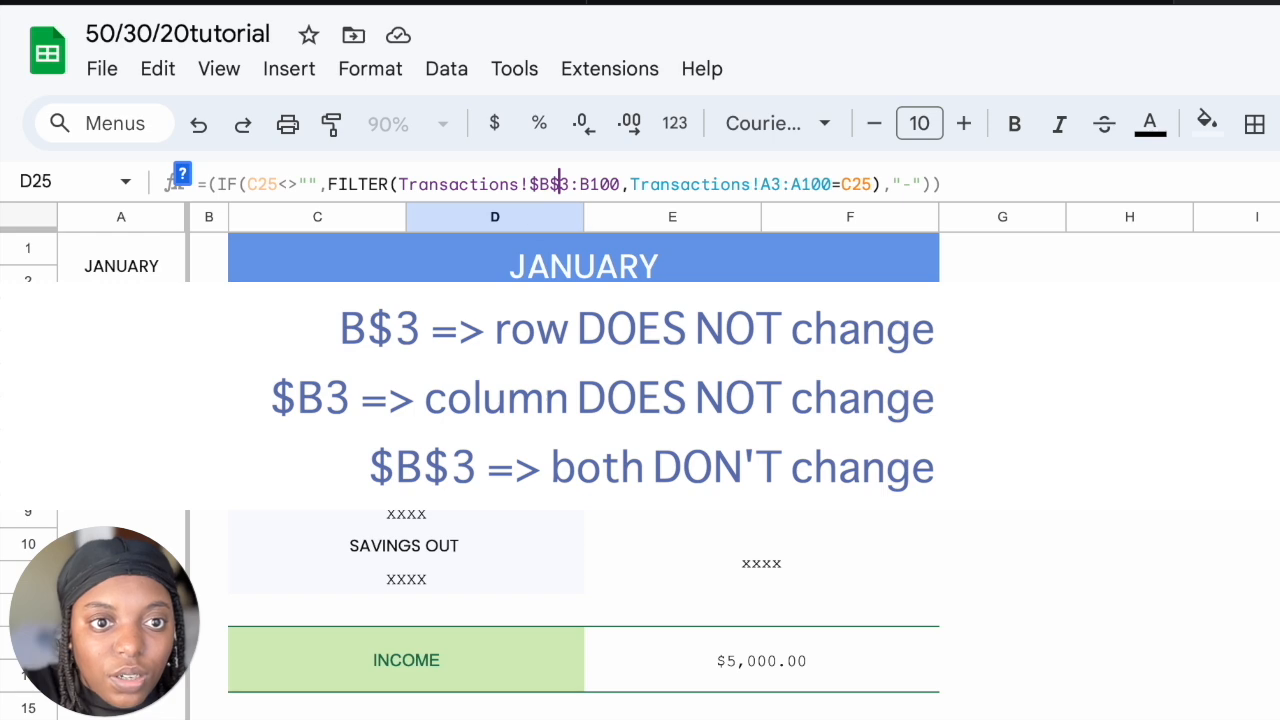
{"action": "left_click", "coordinate": [581, 189]}
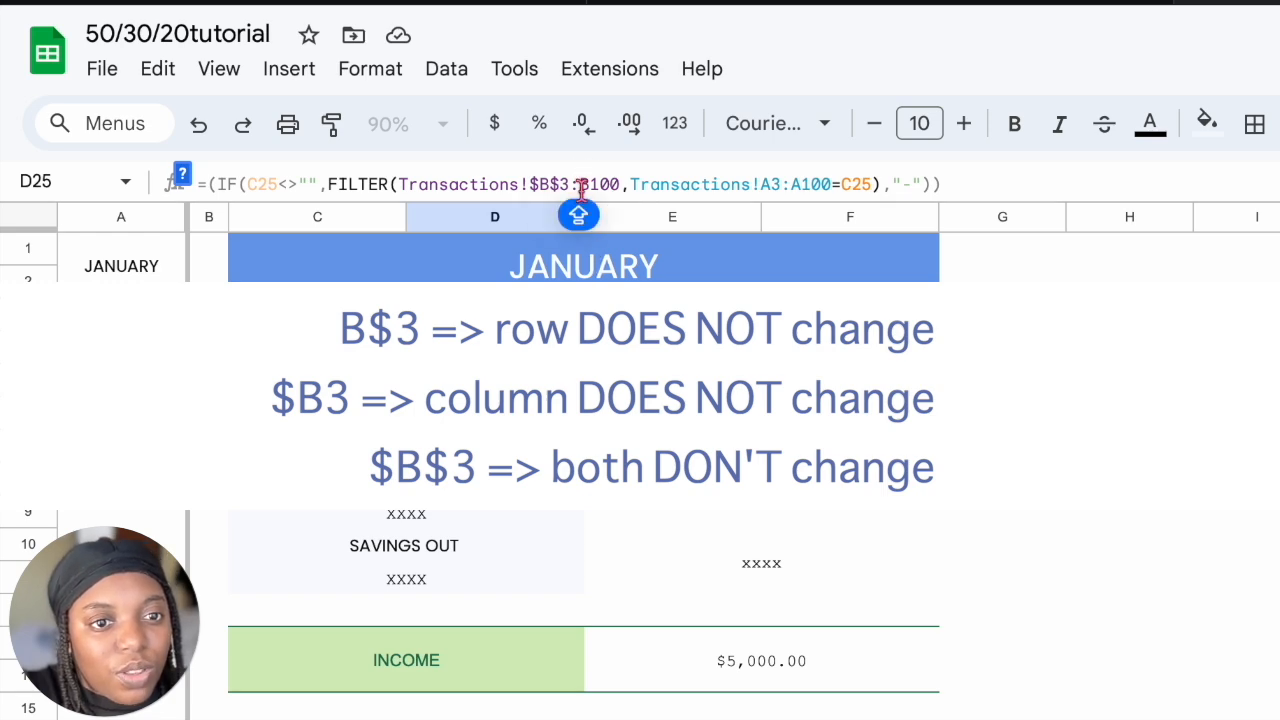
{"action": "type", "text": "$"}
{"action": "key", "text": "Right"}
{"action": "type", "text": "$"}
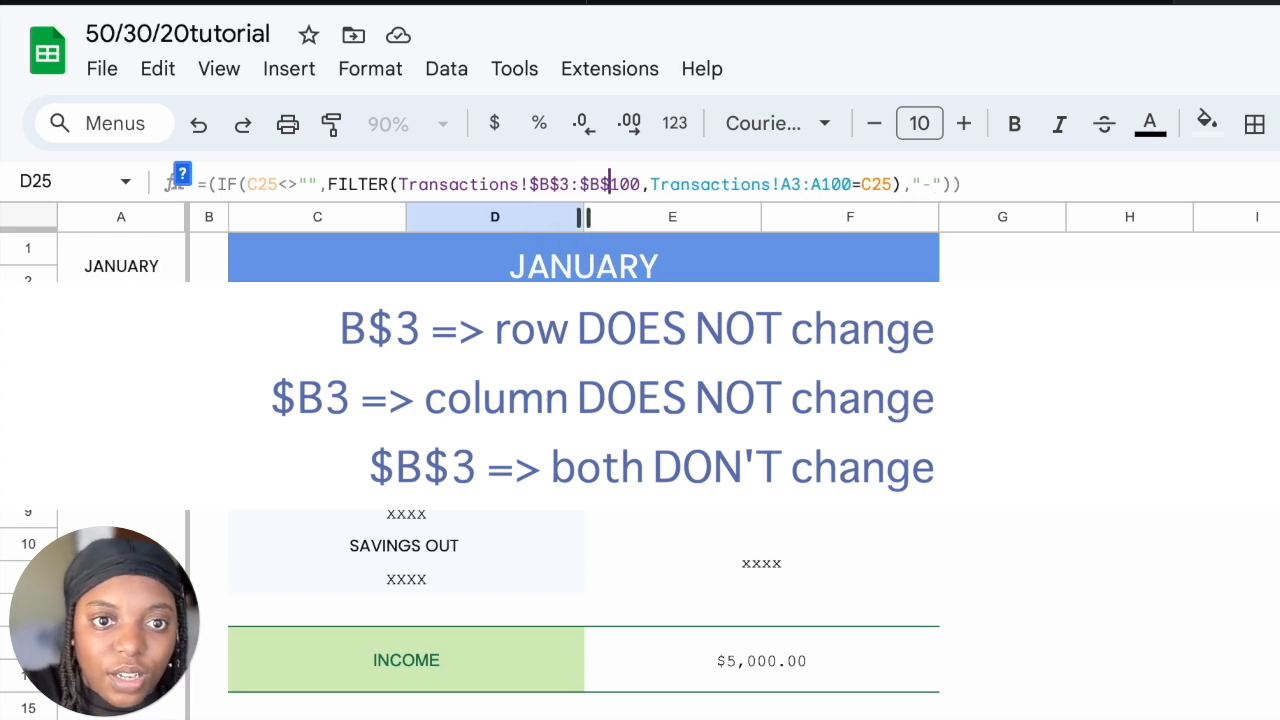
Make the FILTER condition range in the D25 formula absolute as Transactions!$A$3:$A$100
{"action": "left_click", "coordinate": [781, 184]}
{"action": "type", "text": "$"}
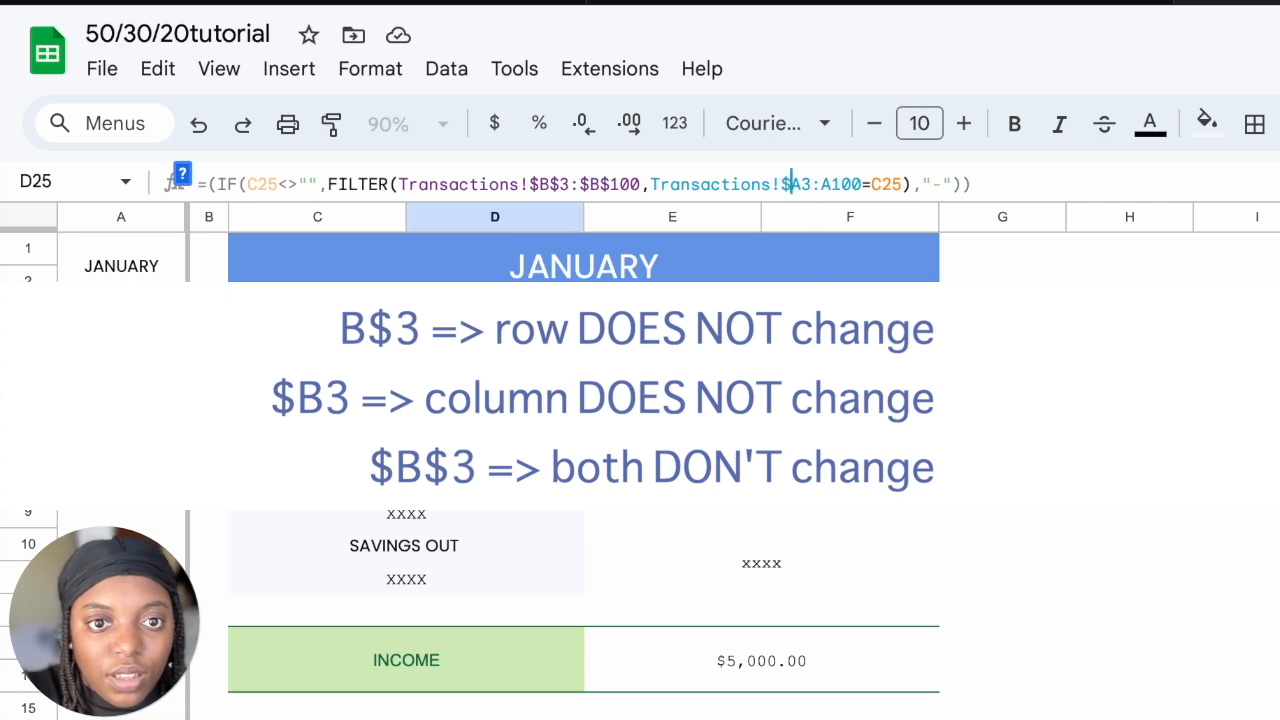
{"action": "key", "text": "Right"}
{"action": "type", "text": "$"}
{"action": "left_click", "coordinate": [838, 186]}
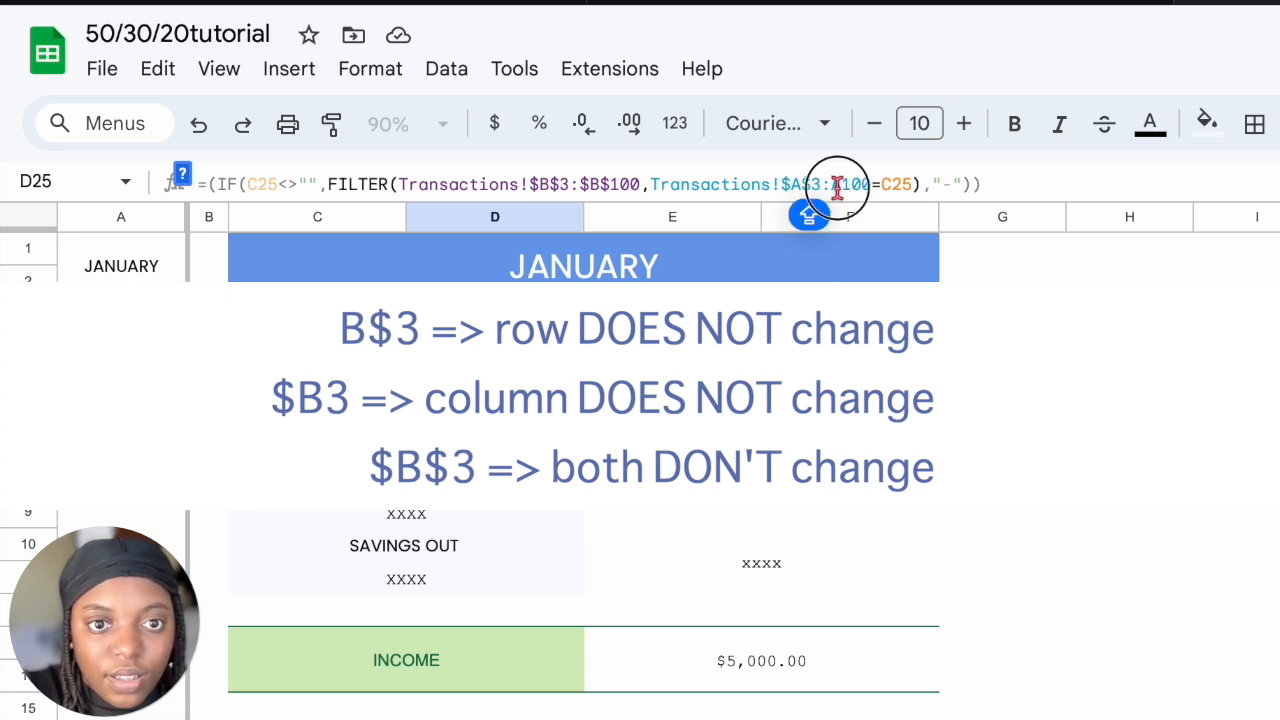
{"action": "type", "text": "$"}
{"action": "key", "text": "Right"}
{"action": "type", "text": "$"}
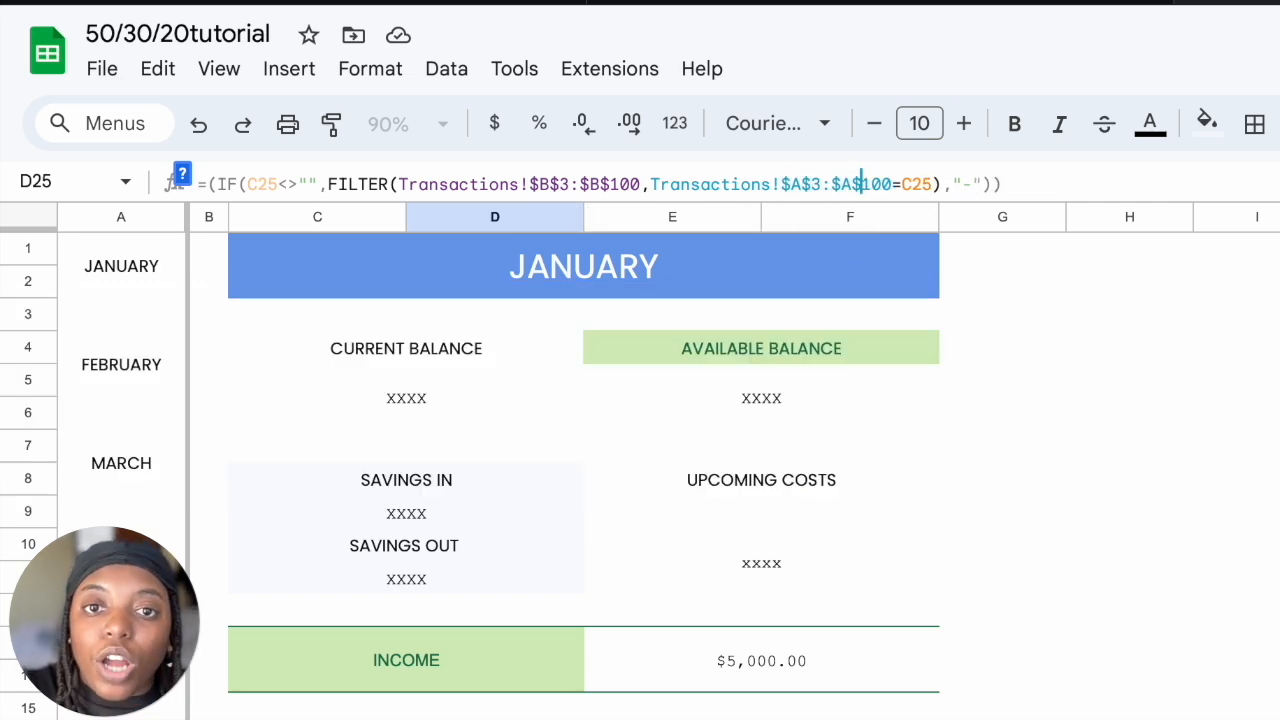
Complete the D25 formula, keeping C25 as a relative reference, and fill it down through D29
{"action": "left_click", "coordinate": [911, 184]}
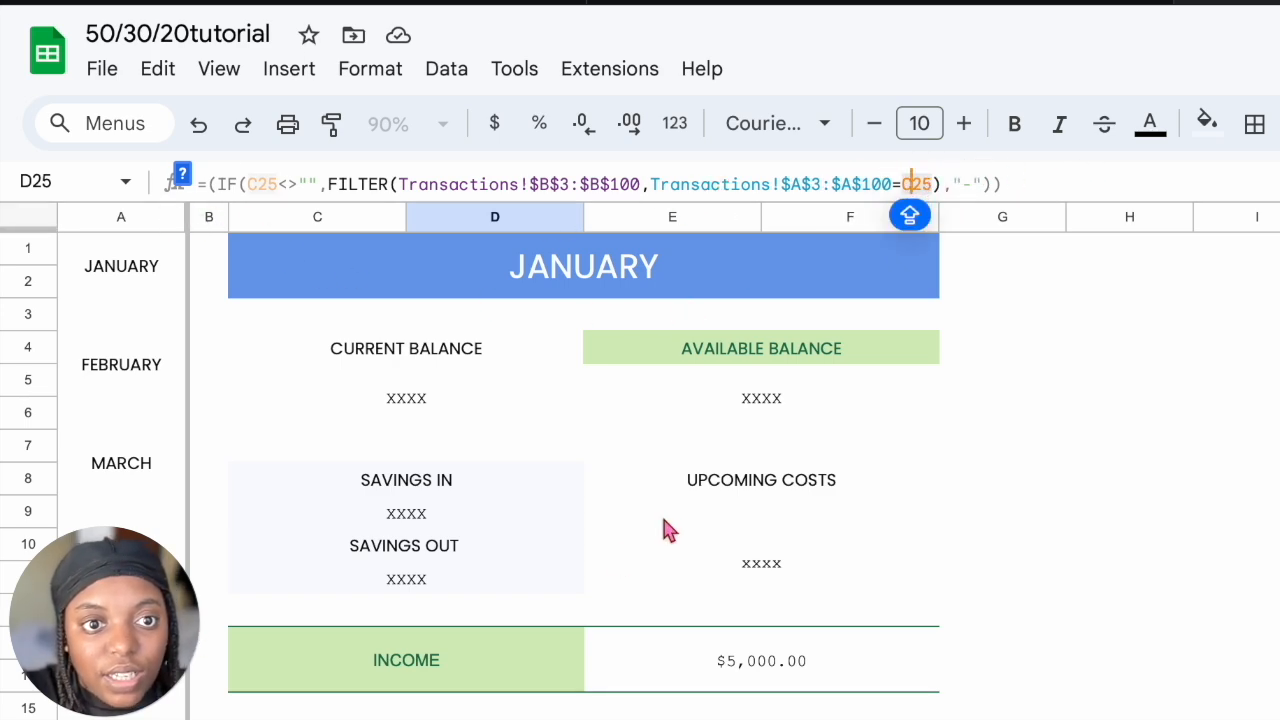
{"action": "left_click", "coordinate": [1029, 190]}
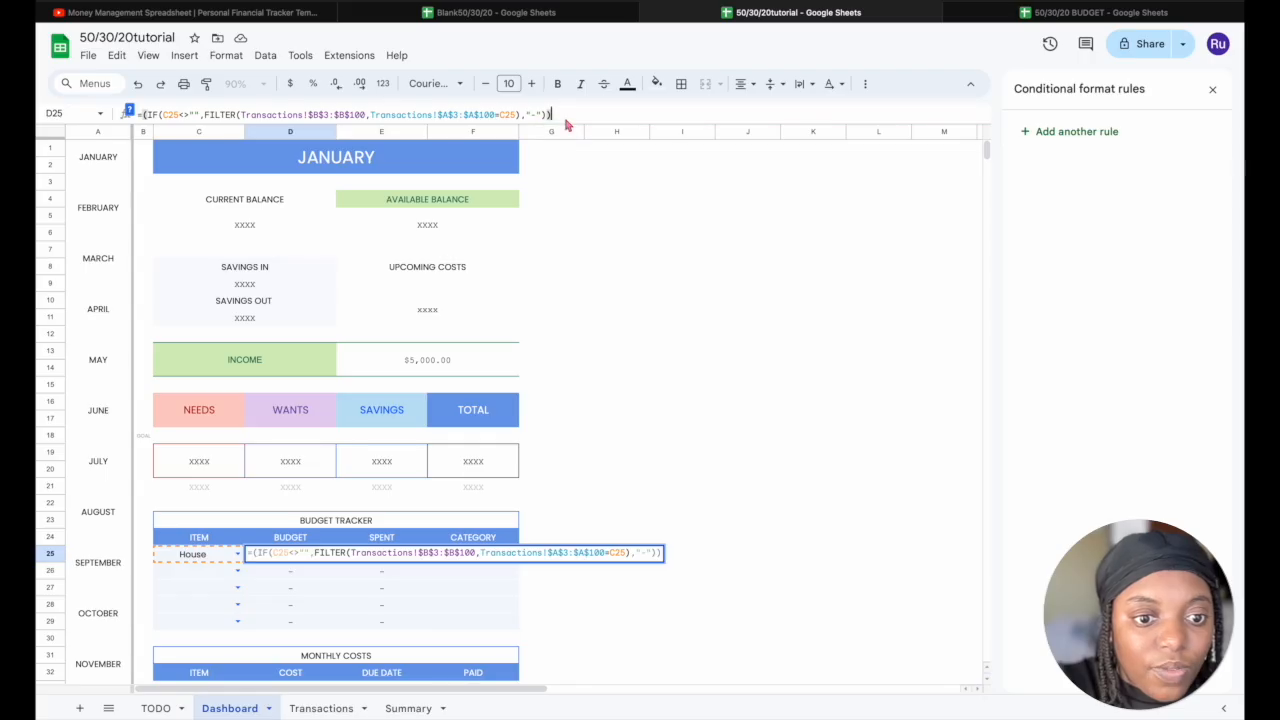
{"action": "key", "text": "Return"}
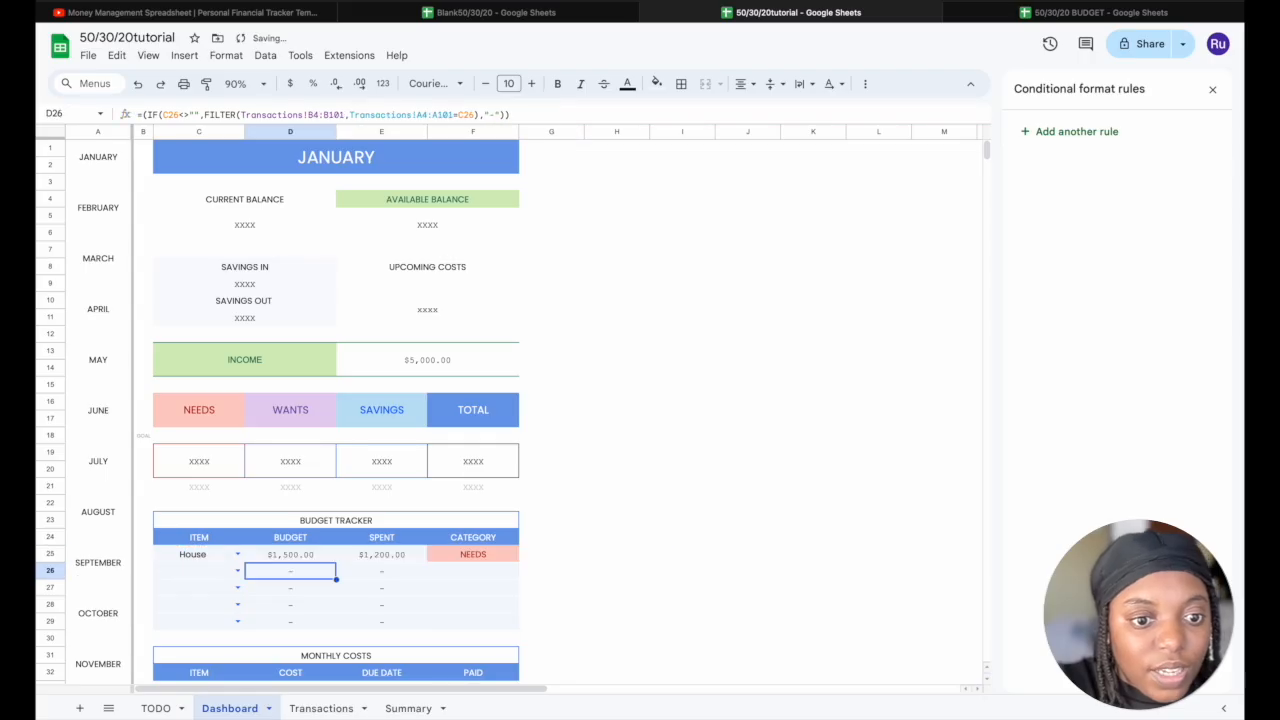
{"action": "left_click", "coordinate": [296, 556]}
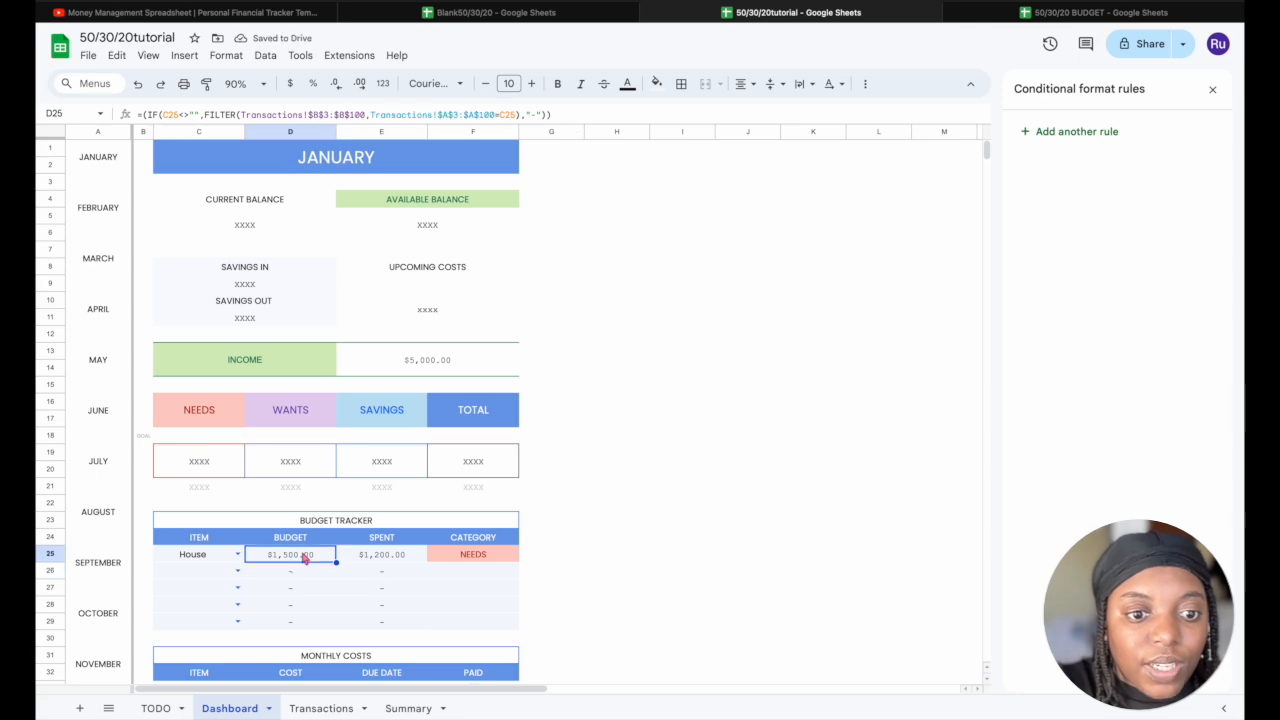
{"action": "left_click_drag", "start_coordinate": [336, 562], "coordinate": [320, 626]}
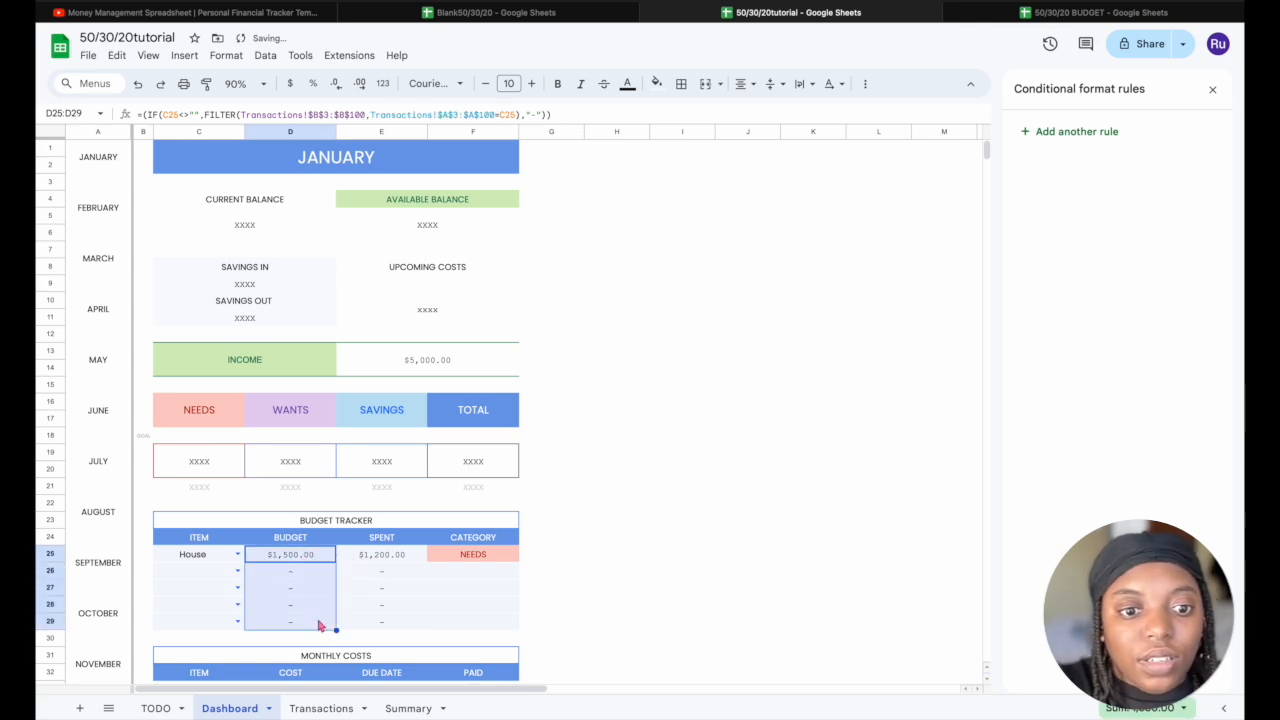
Make the SUMIFS sum range in the E25 formula absolute as Transactions!$I$3:$I
{"action": "left_click", "coordinate": [388, 558]}
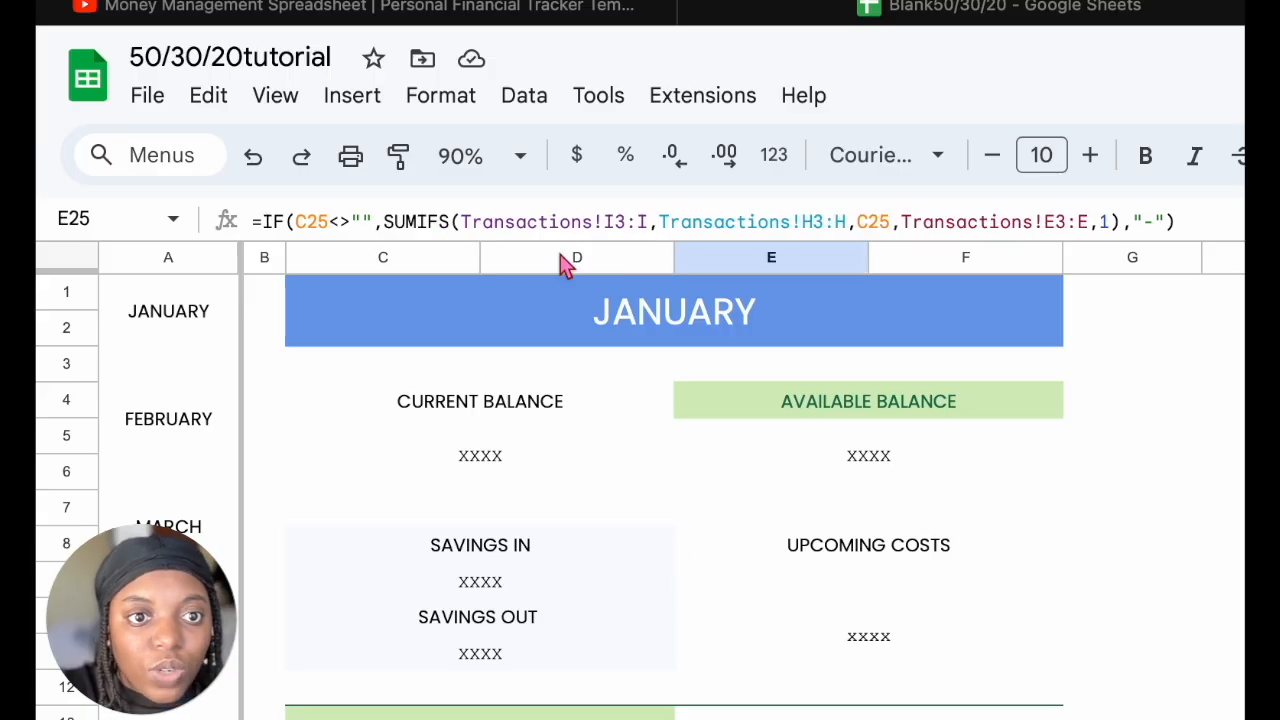
{"action": "left_click", "coordinate": [604, 219]}
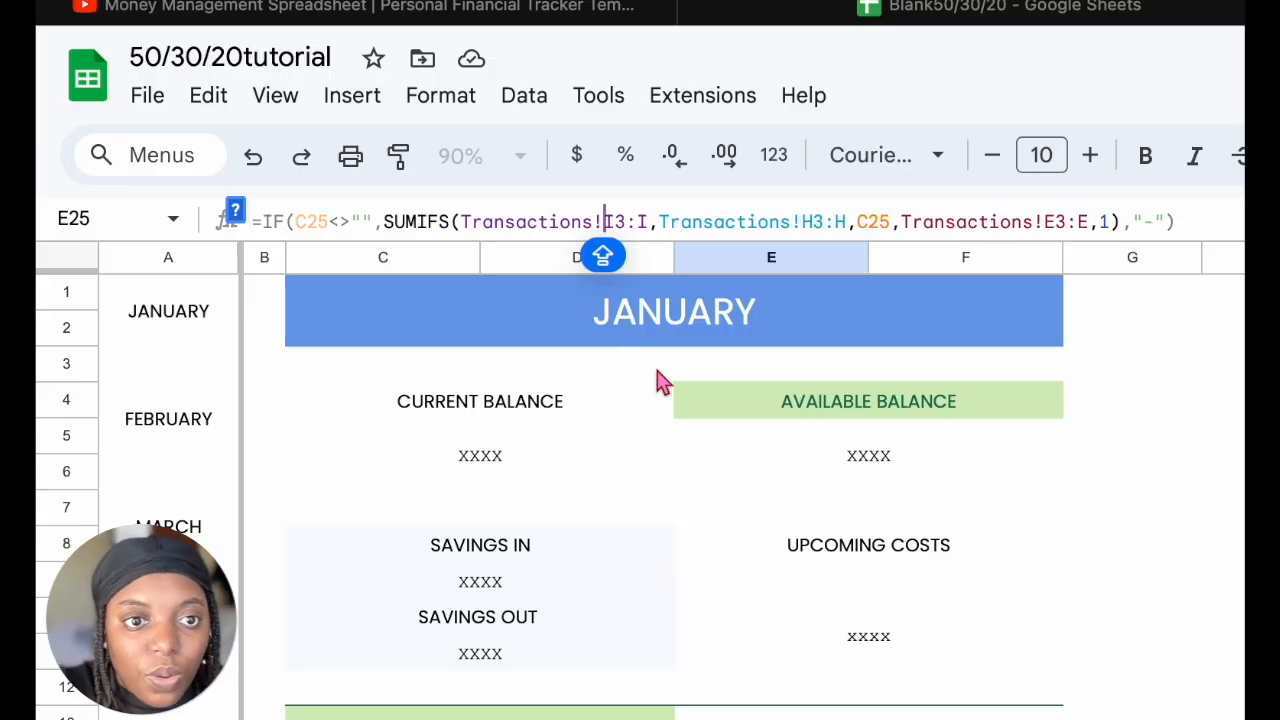
{"action": "type", "text": "$"}
{"action": "key", "text": "Right"}
{"action": "type", "text": "$"}
{"action": "key", "text": "Right"}
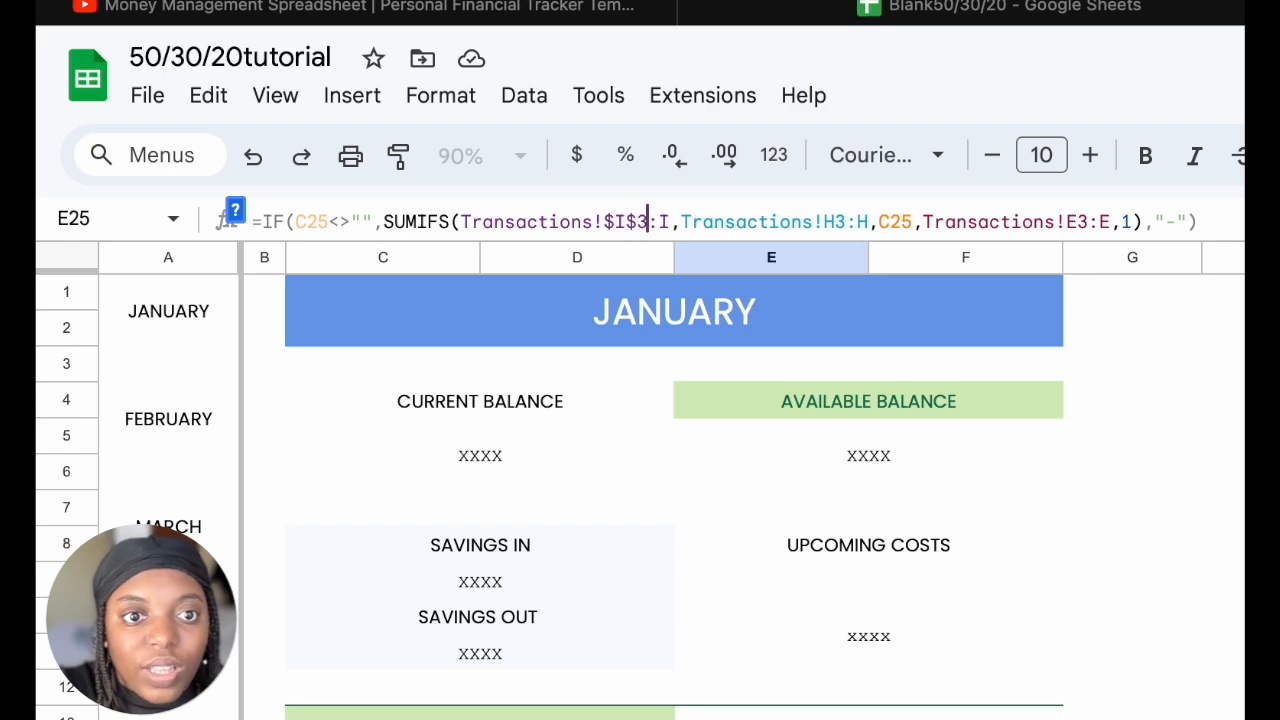
{"action": "key", "text": "Right"}
{"action": "type", "text": "$"}
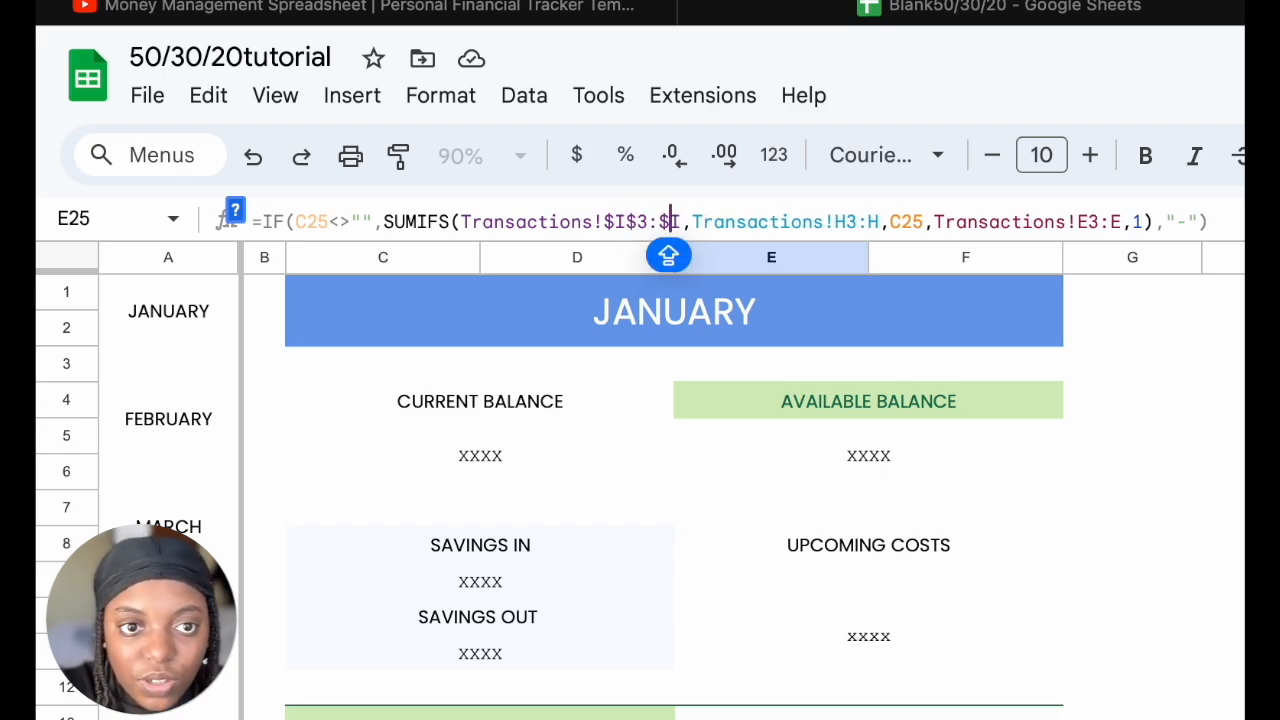
Make the item criteria range in the E25 SUMIFS formula absolute as Transactions!$H$3:$H
{"action": "left_click", "coordinate": [834, 221]}
{"action": "type", "text": "$"}
{"action": "key", "text": "Right"}
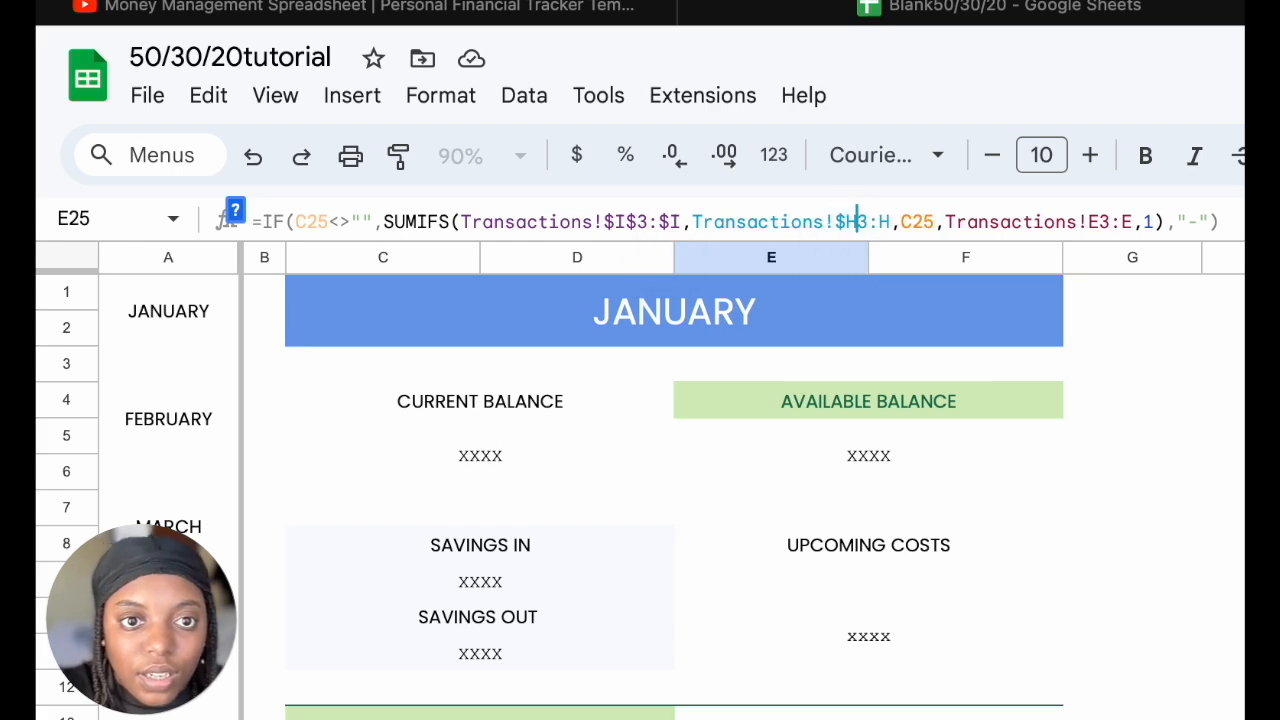
{"action": "type", "text": "$"}
{"action": "key", "text": "Right"}
{"action": "key", "text": "Right"}
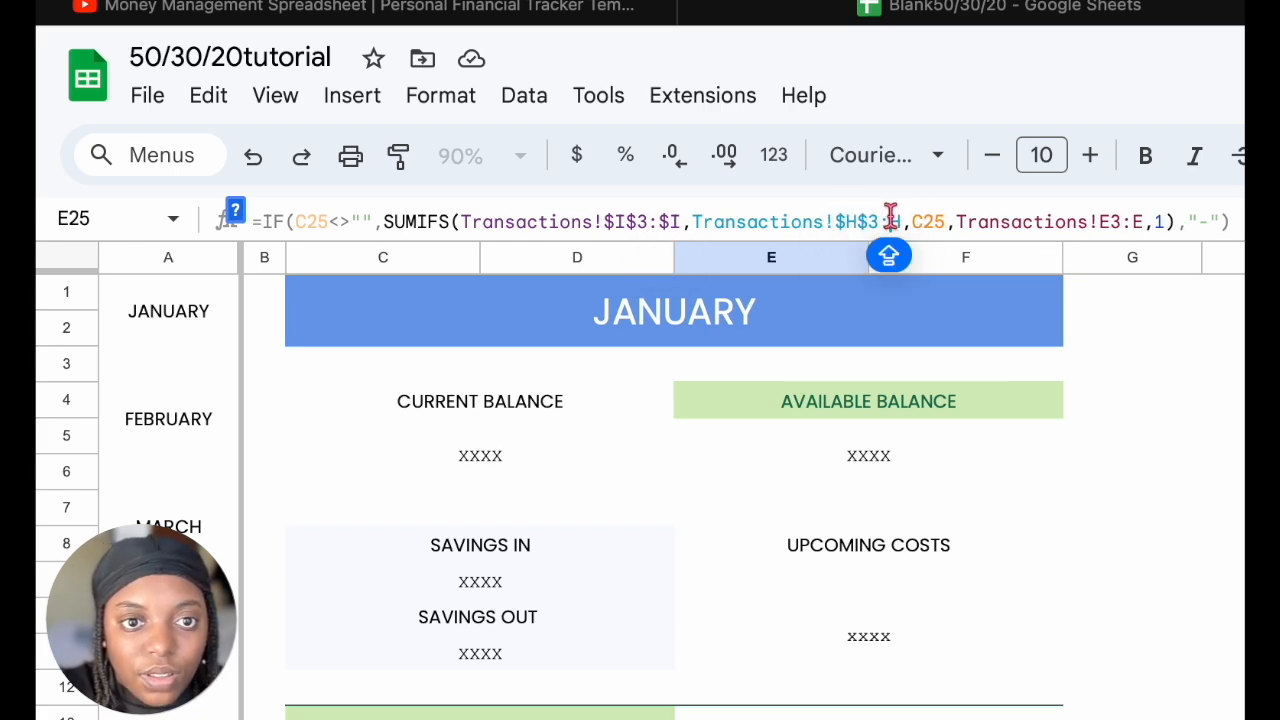
{"action": "type", "text": "$I"}
{"action": "type", "text": "$H$"}
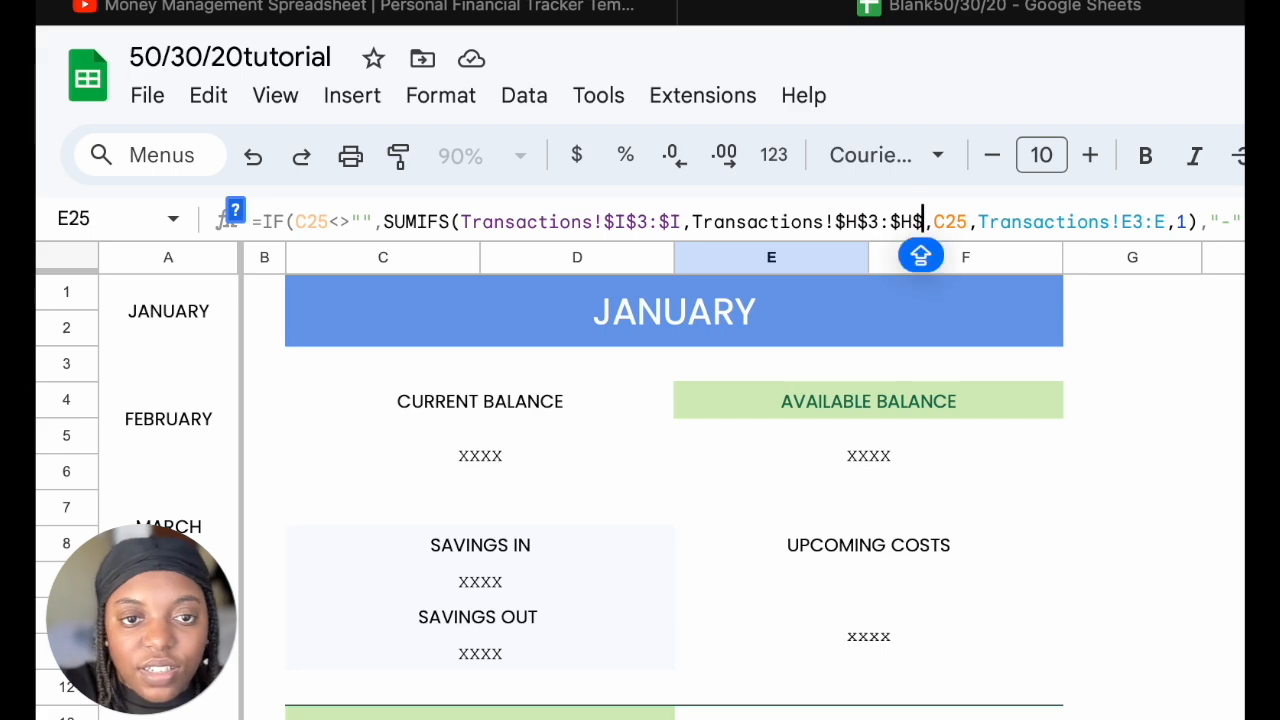
{"action": "key", "text": "BackSpace"}
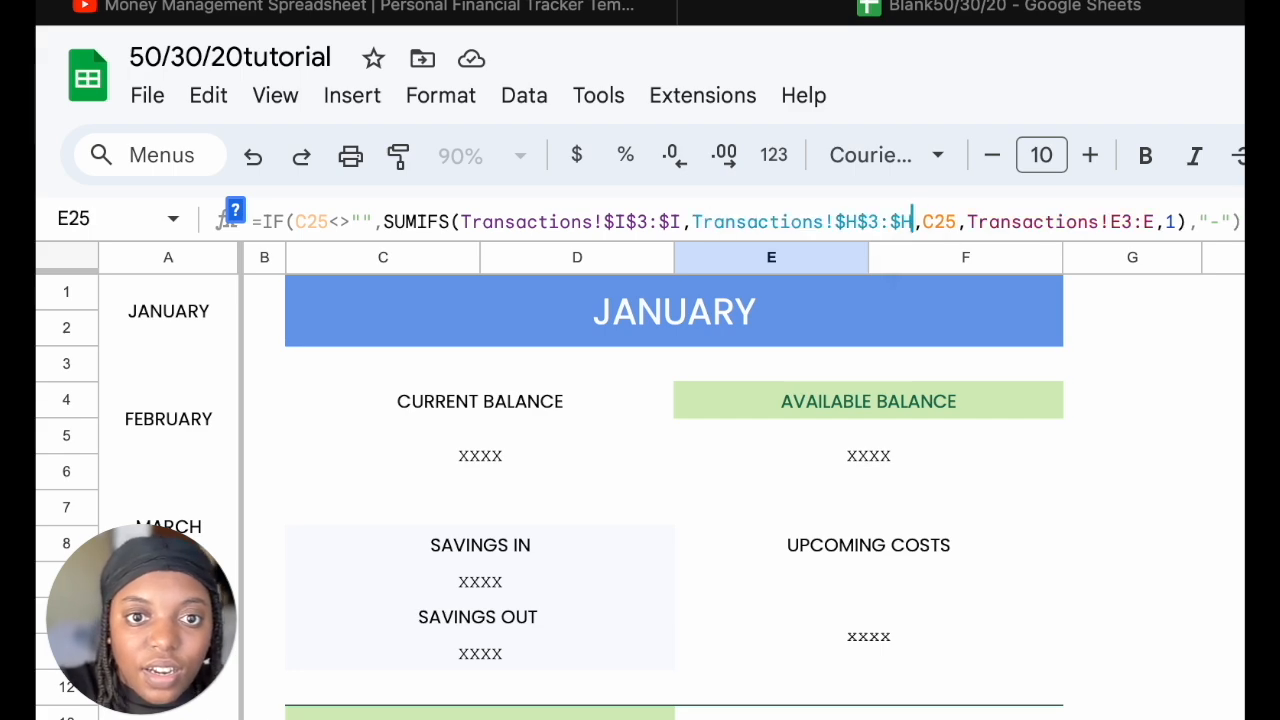
Make the month criteria range in the E25 formula absolute as Transactions!$E$3:$E and fill the formula down through E29
{"action": "left_click", "coordinate": [1110, 217]}
{"action": "type", "text": "$"}
{"action": "key", "text": "Right"}
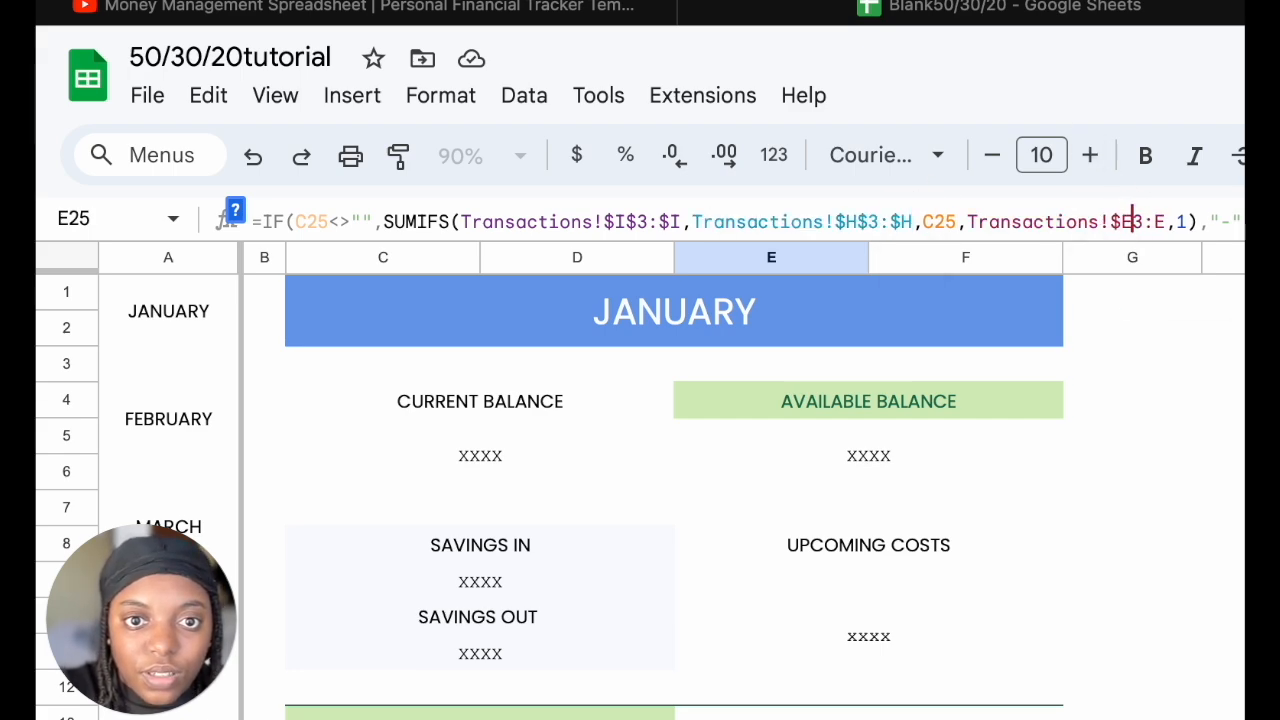
{"action": "type", "text": "$"}
{"action": "left_click", "coordinate": [1164, 222]}
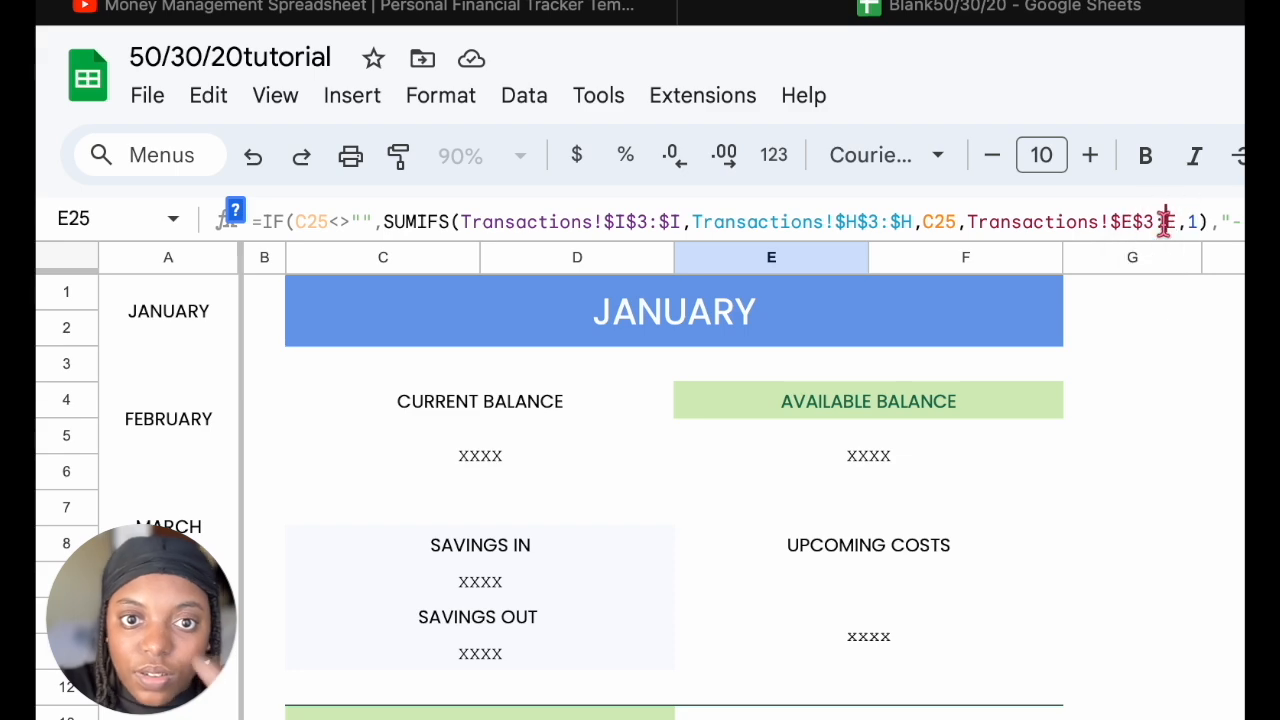
{"action": "type", "text": "$"}
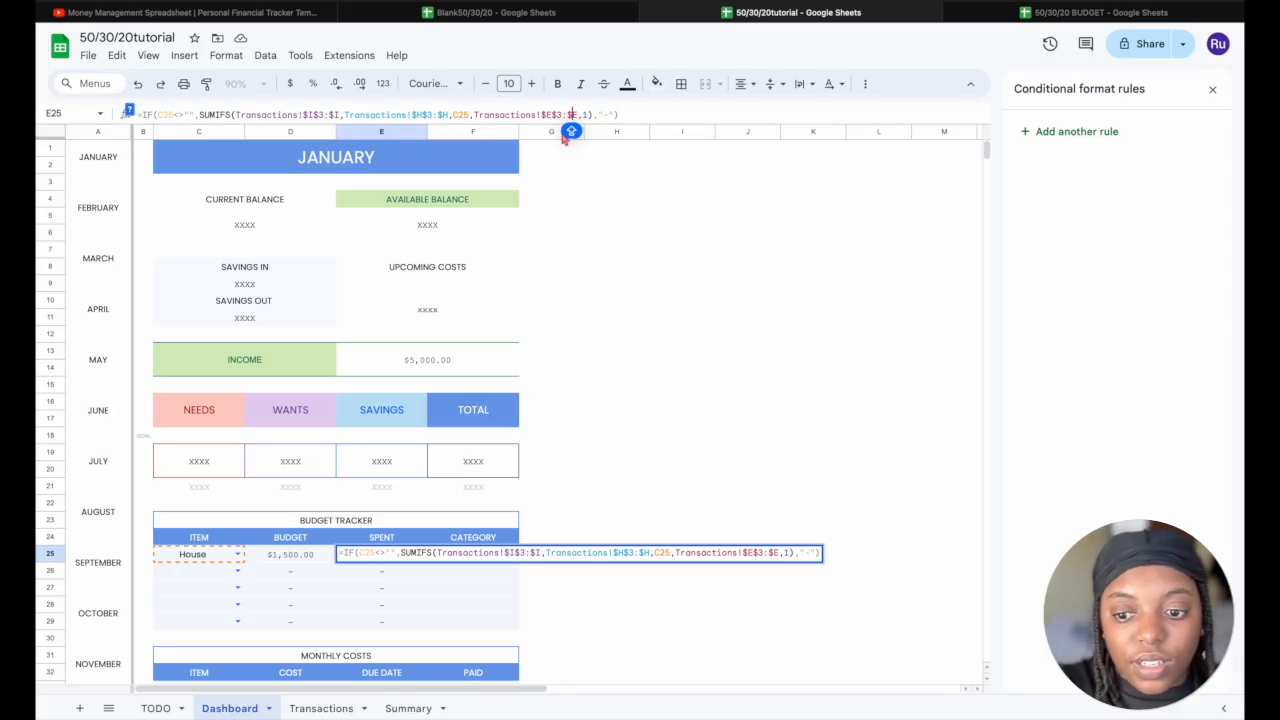
{"action": "key", "text": "Return"}
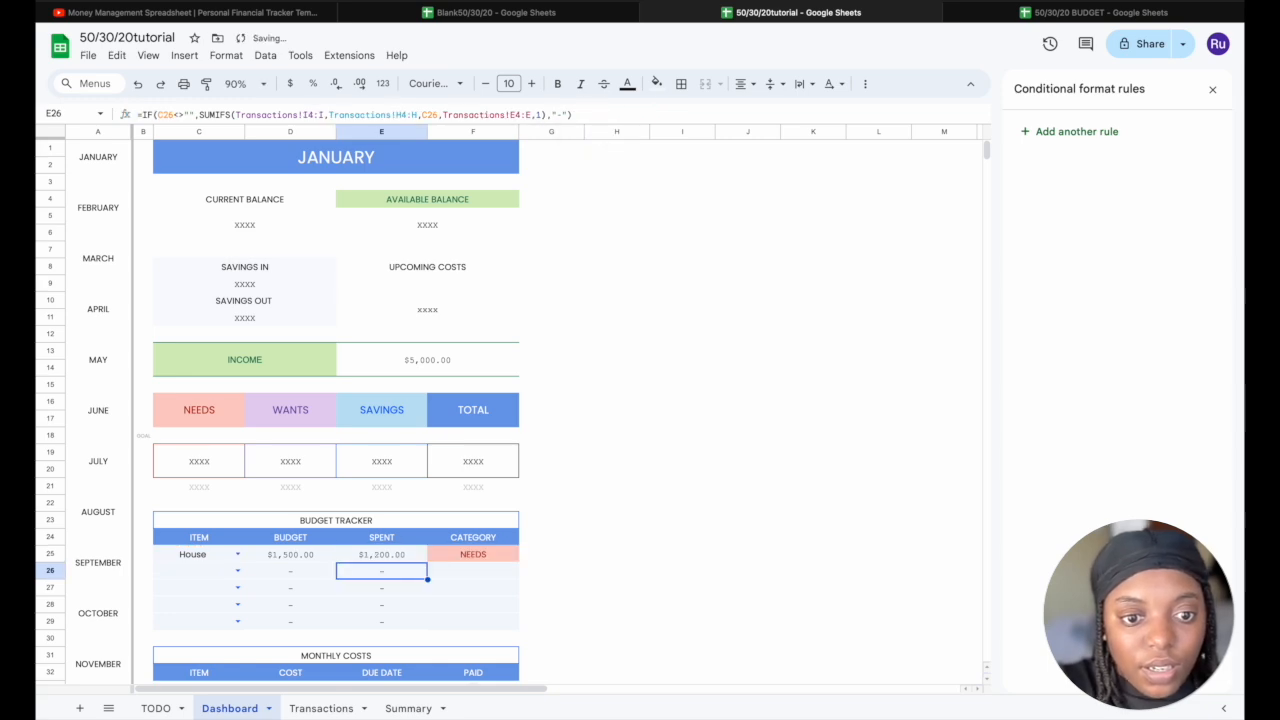
{"action": "left_click", "coordinate": [405, 558]}
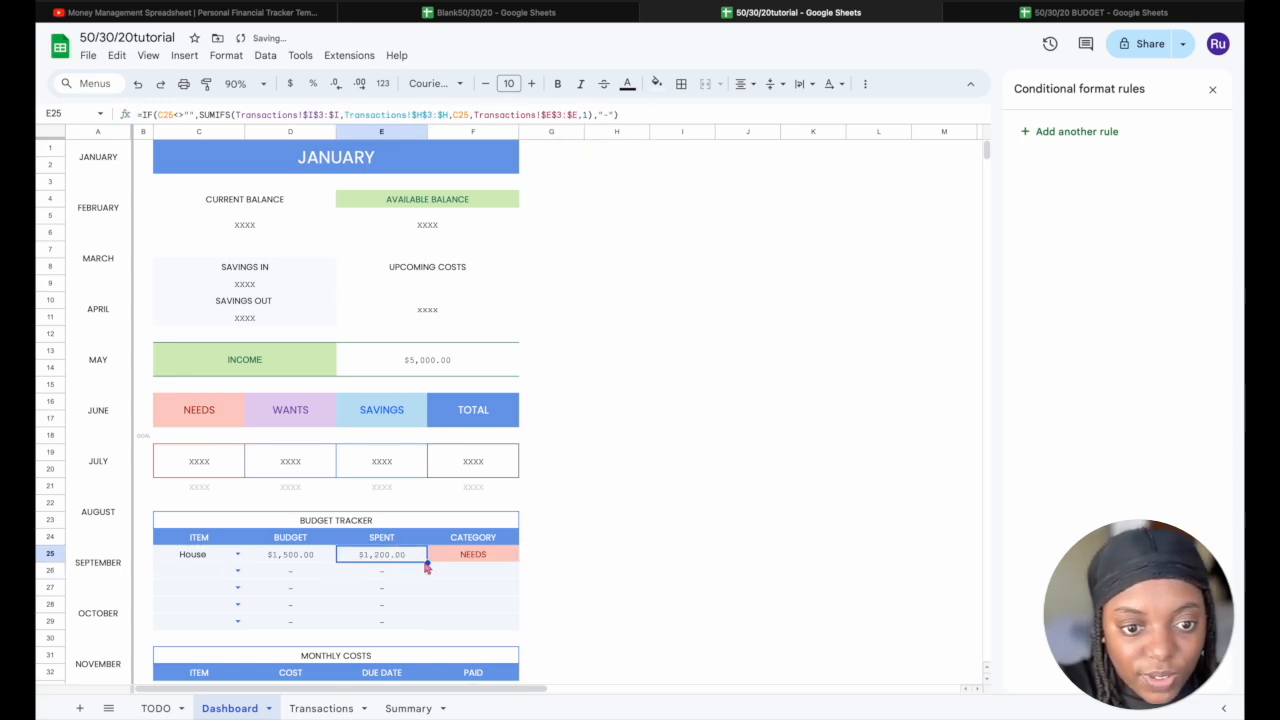
{"action": "left_click_drag", "start_coordinate": [427, 566], "coordinate": [420, 621]}
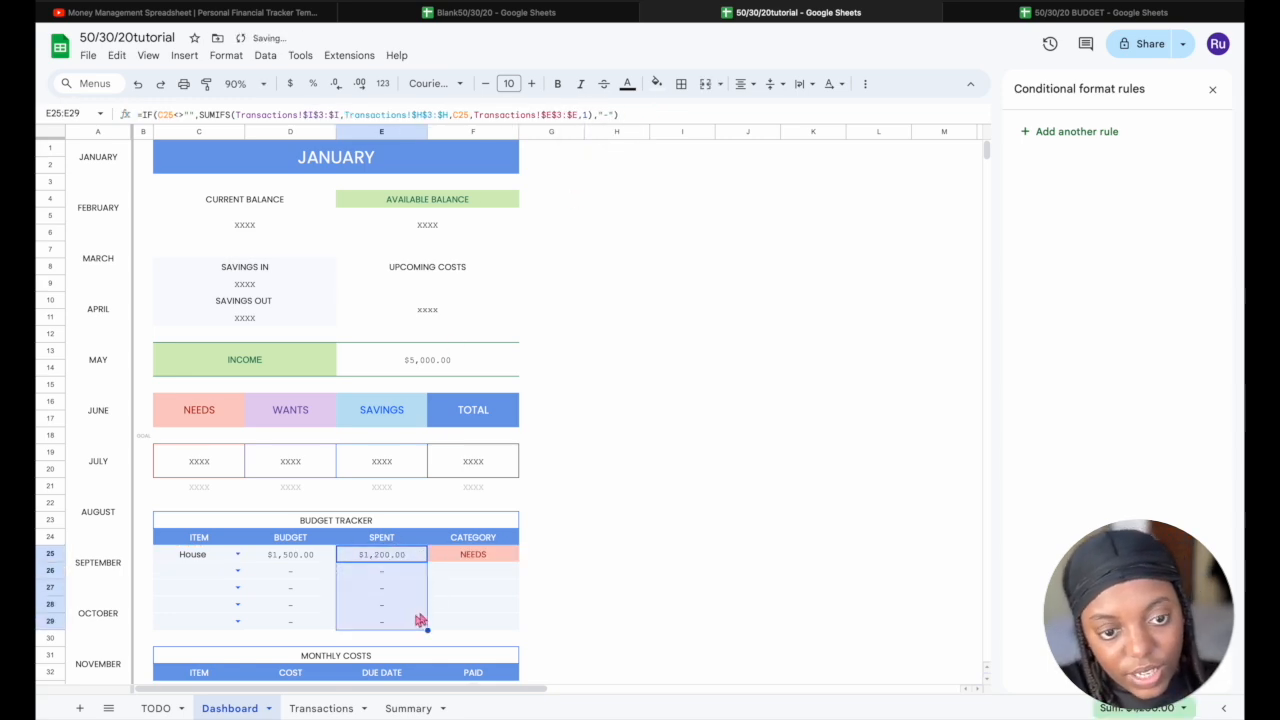
Start a conditional formatting rule on category cell F25 with the condition Text is exactly NEEDS
{"action": "left_click", "coordinate": [462, 558]}
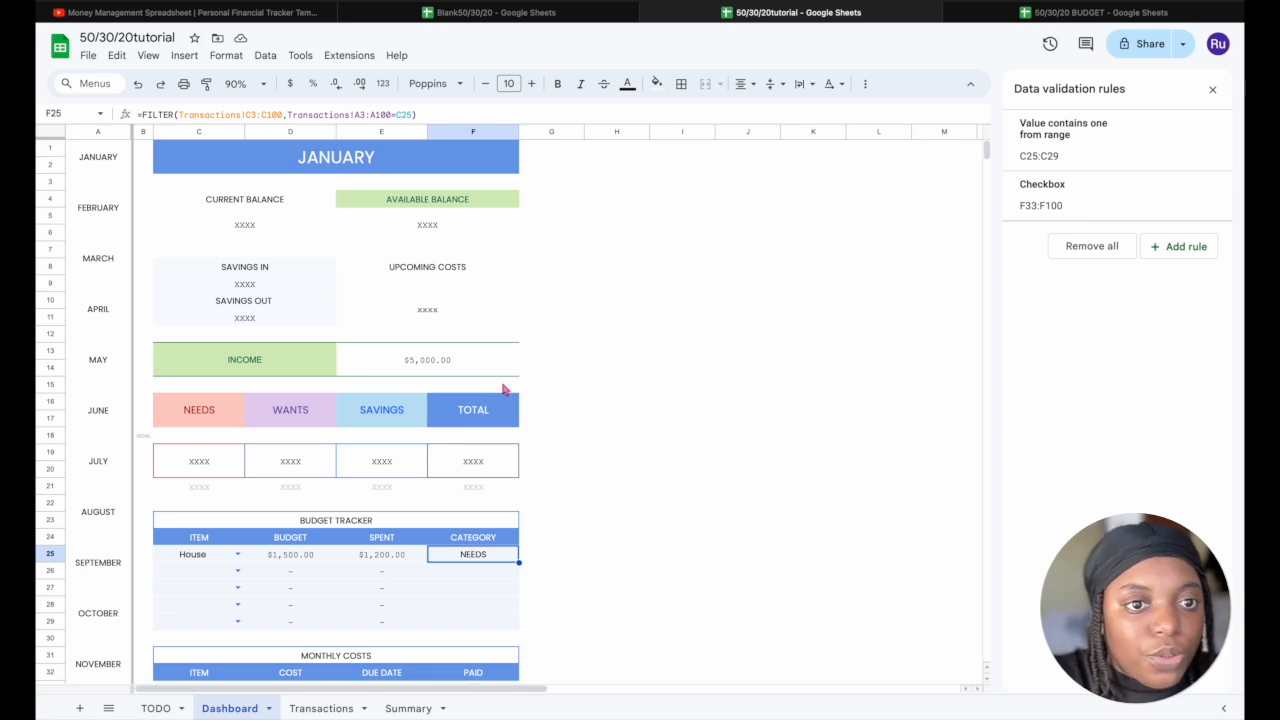
{"action": "left_click", "coordinate": [228, 56]}
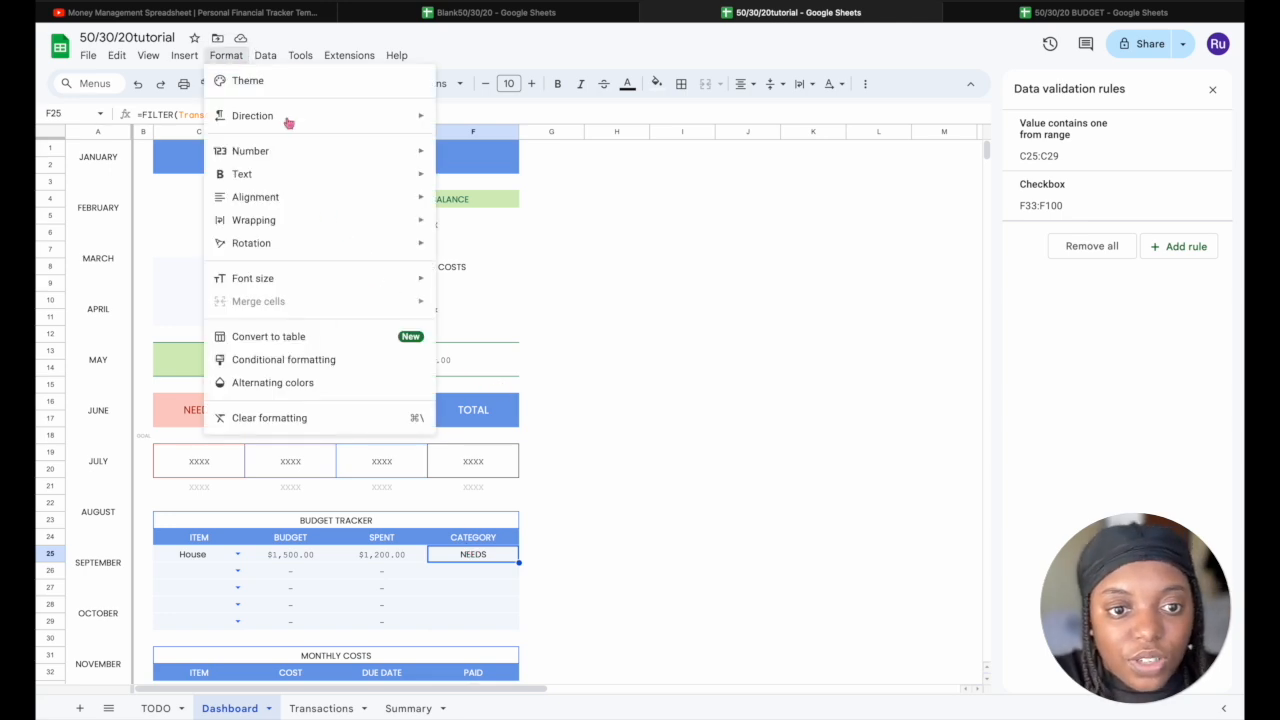
{"action": "left_click", "coordinate": [323, 362]}
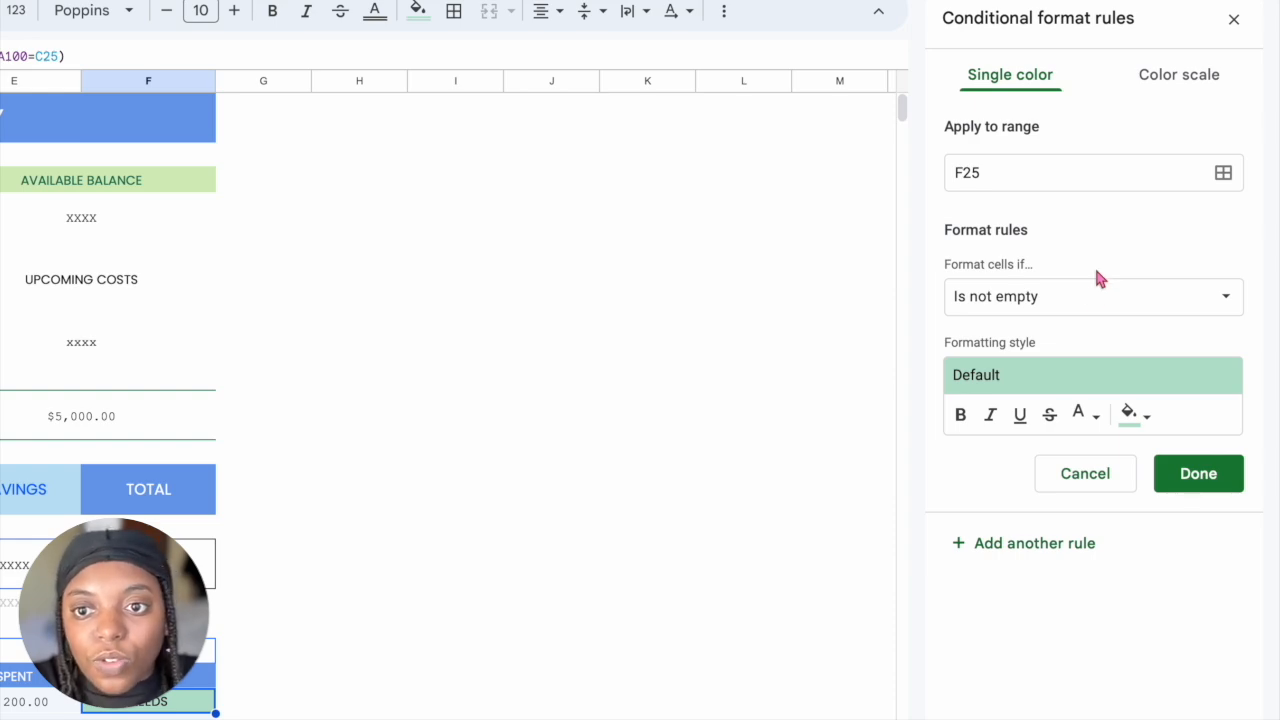
{"action": "left_click", "coordinate": [1092, 311]}
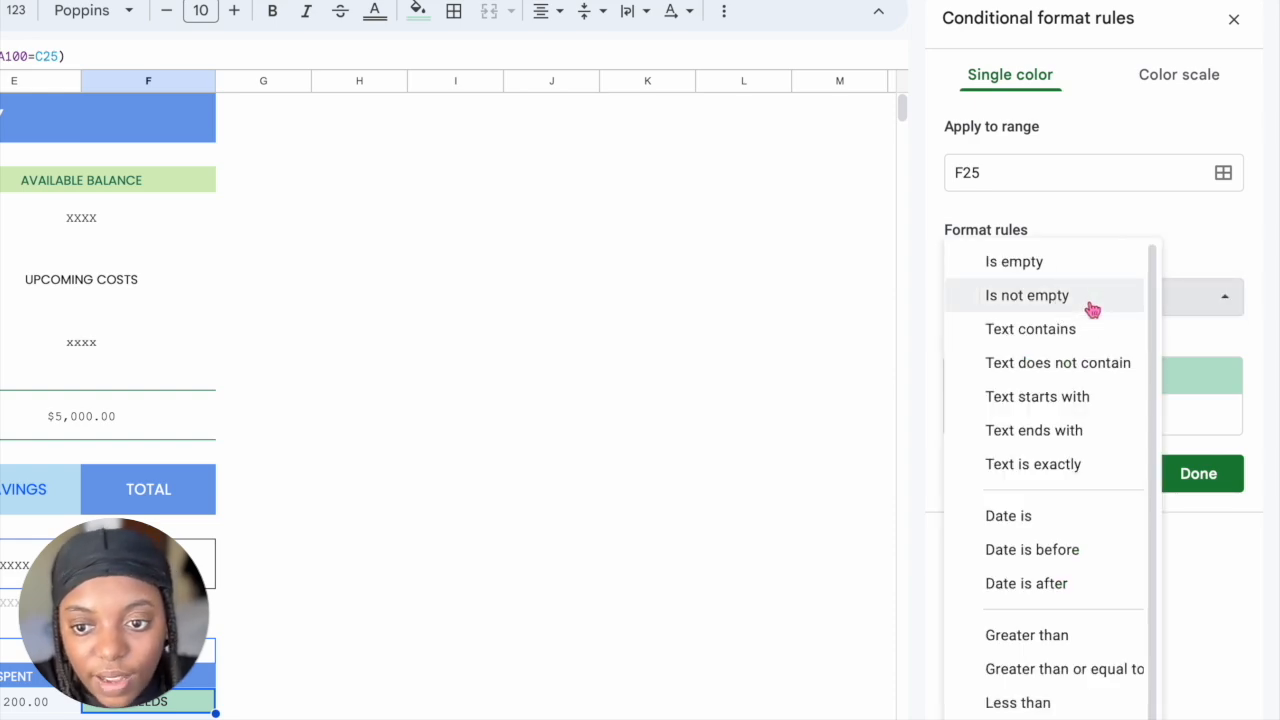
{"action": "scroll", "coordinate": [1042, 572], "scroll_direction": "down", "scroll_amount": 1}
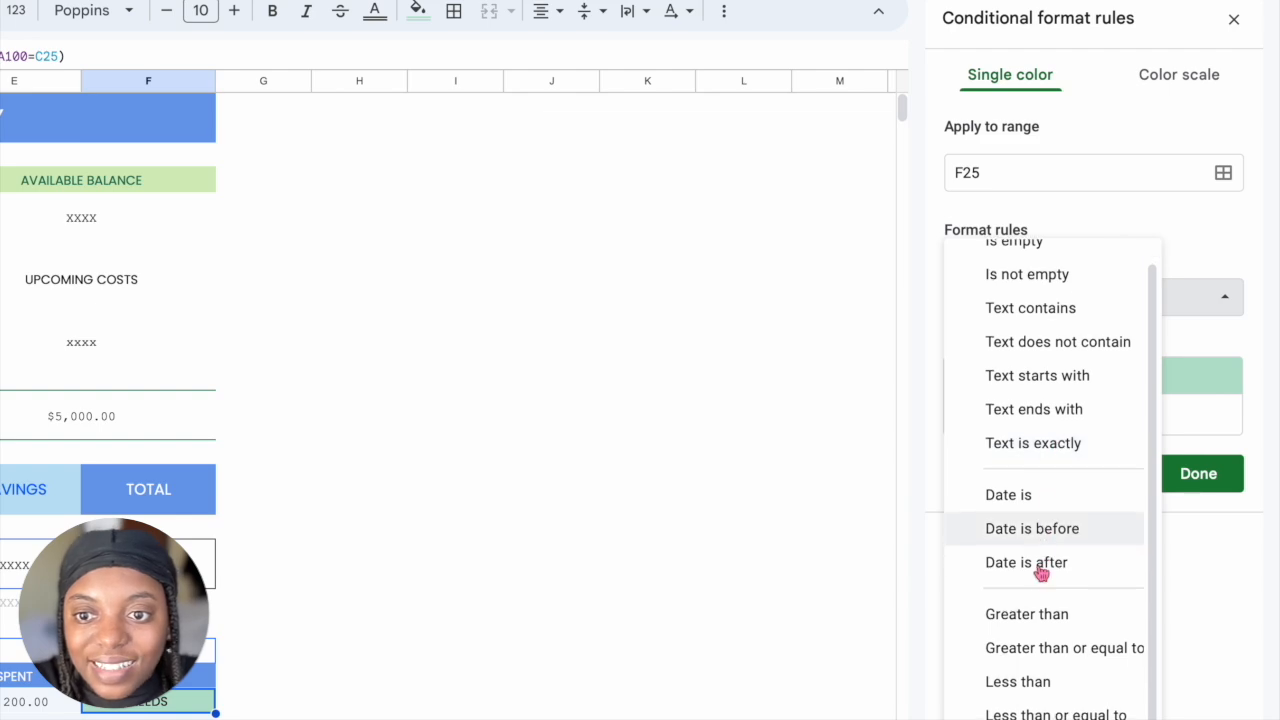
{"action": "left_click", "coordinate": [1027, 451]}
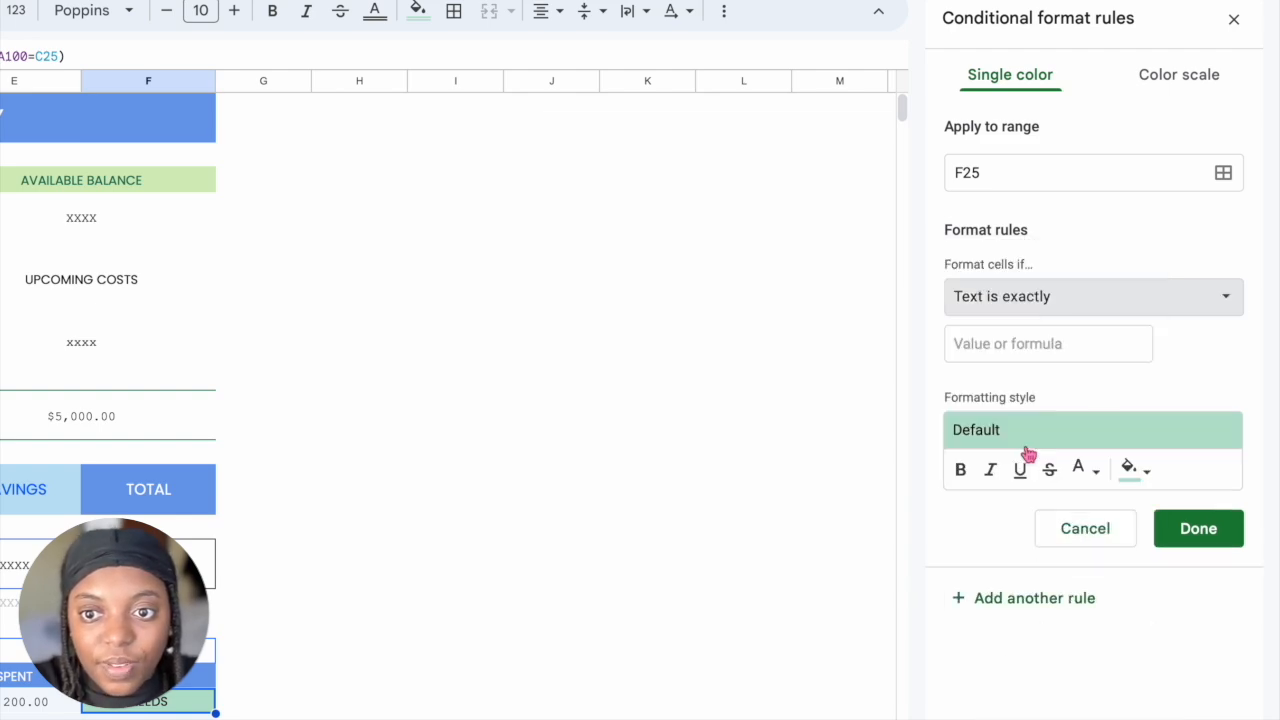
{"action": "left_click", "coordinate": [1046, 346]}
{"action": "type", "text": "NEEDS"}
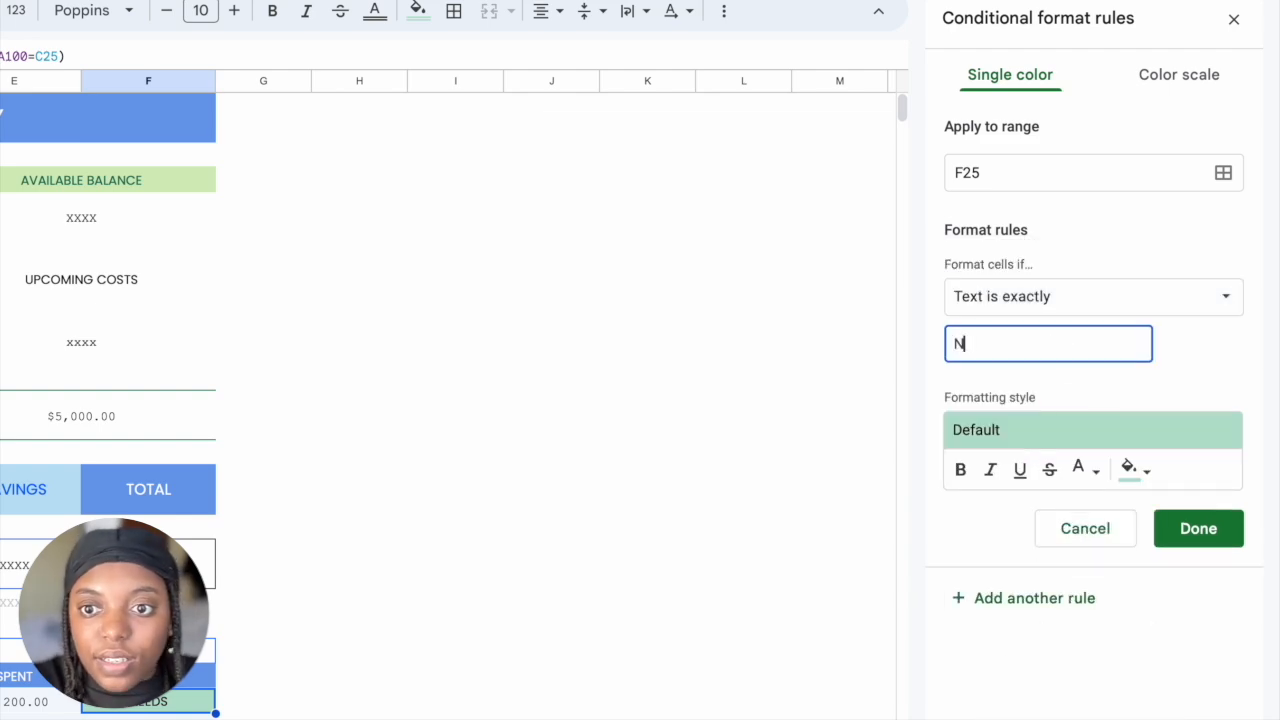
Give the NEEDS rule a light red fill and dark red text
{"action": "left_click", "coordinate": [1132, 480]}
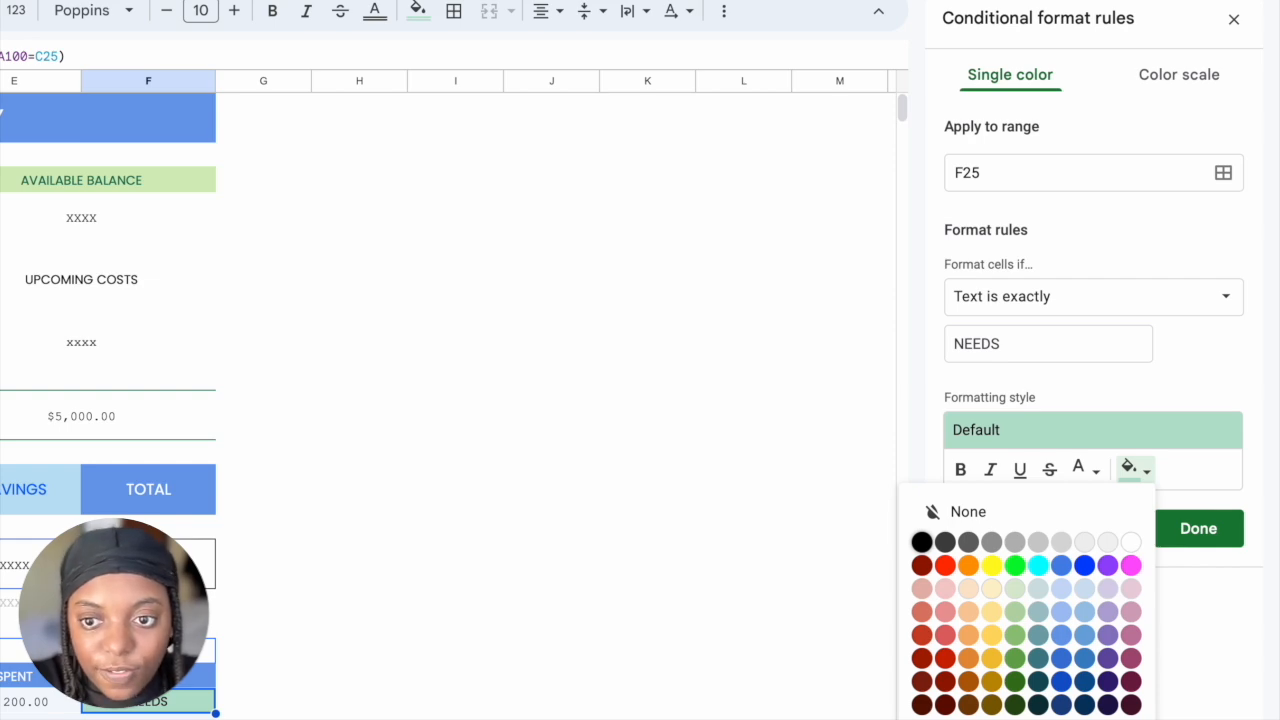
{"action": "left_click", "coordinate": [944, 588]}
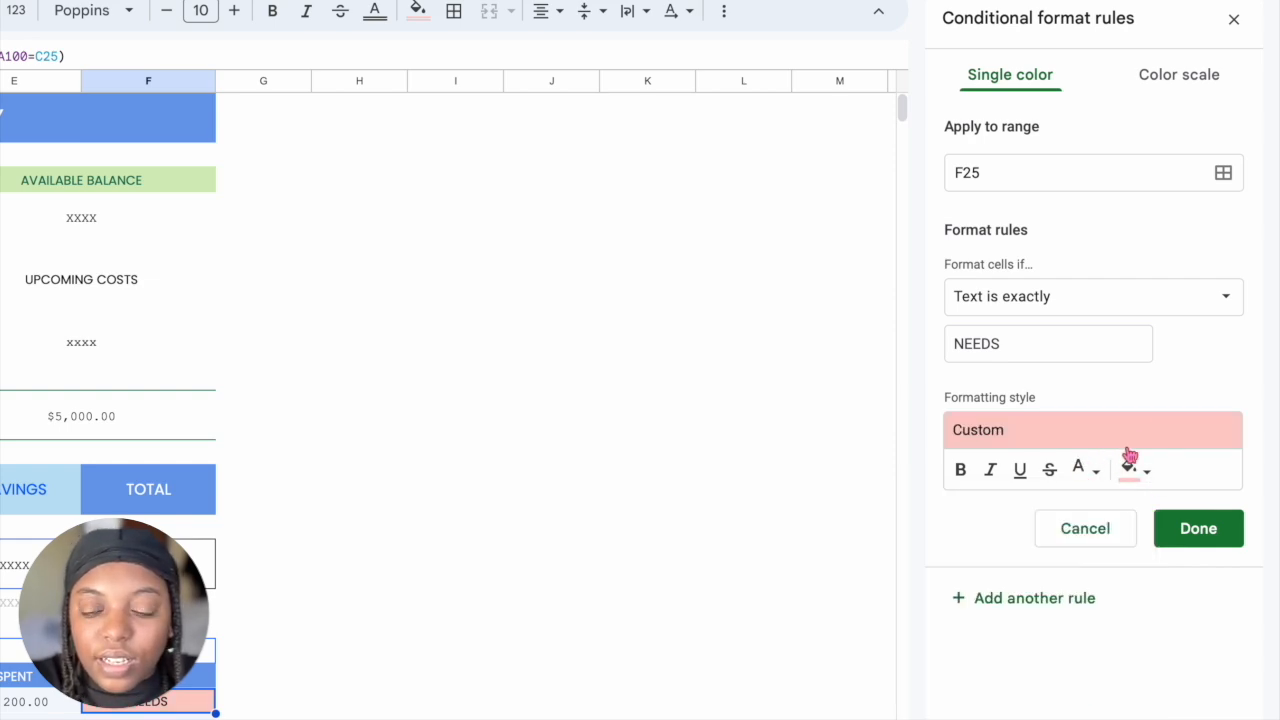
{"action": "left_click", "coordinate": [1096, 472]}
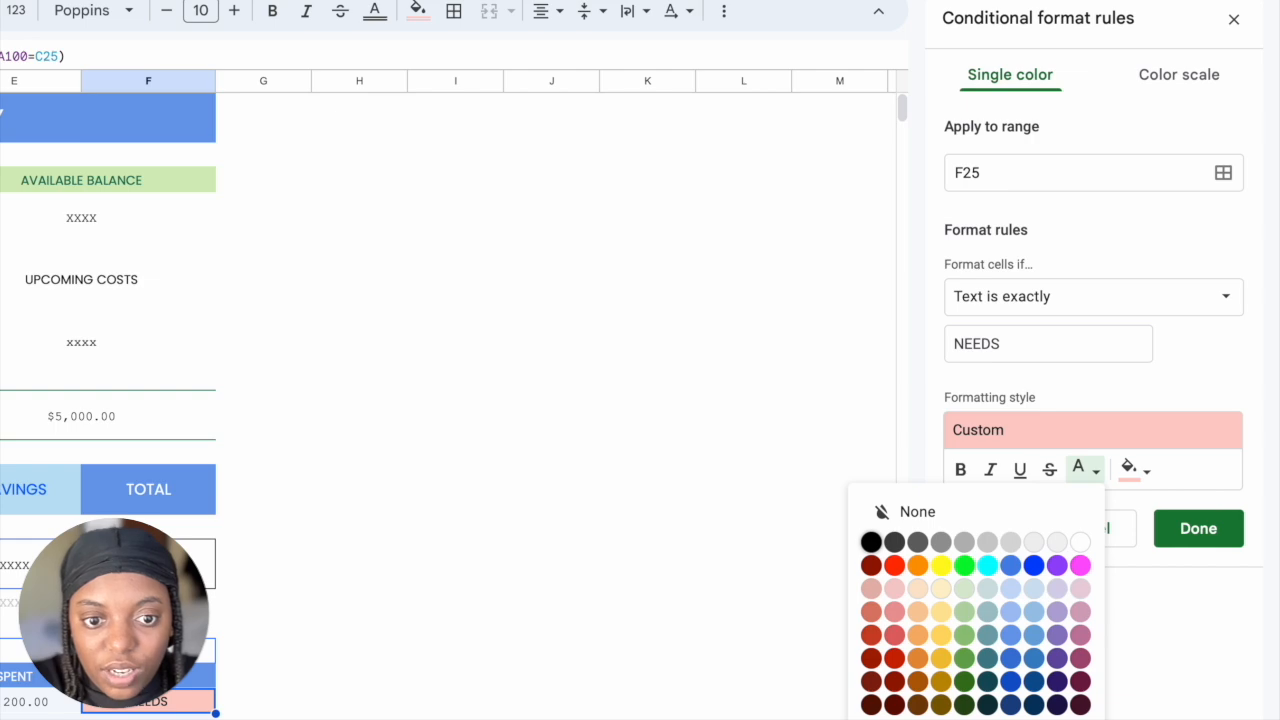
{"action": "left_click", "coordinate": [871, 565]}
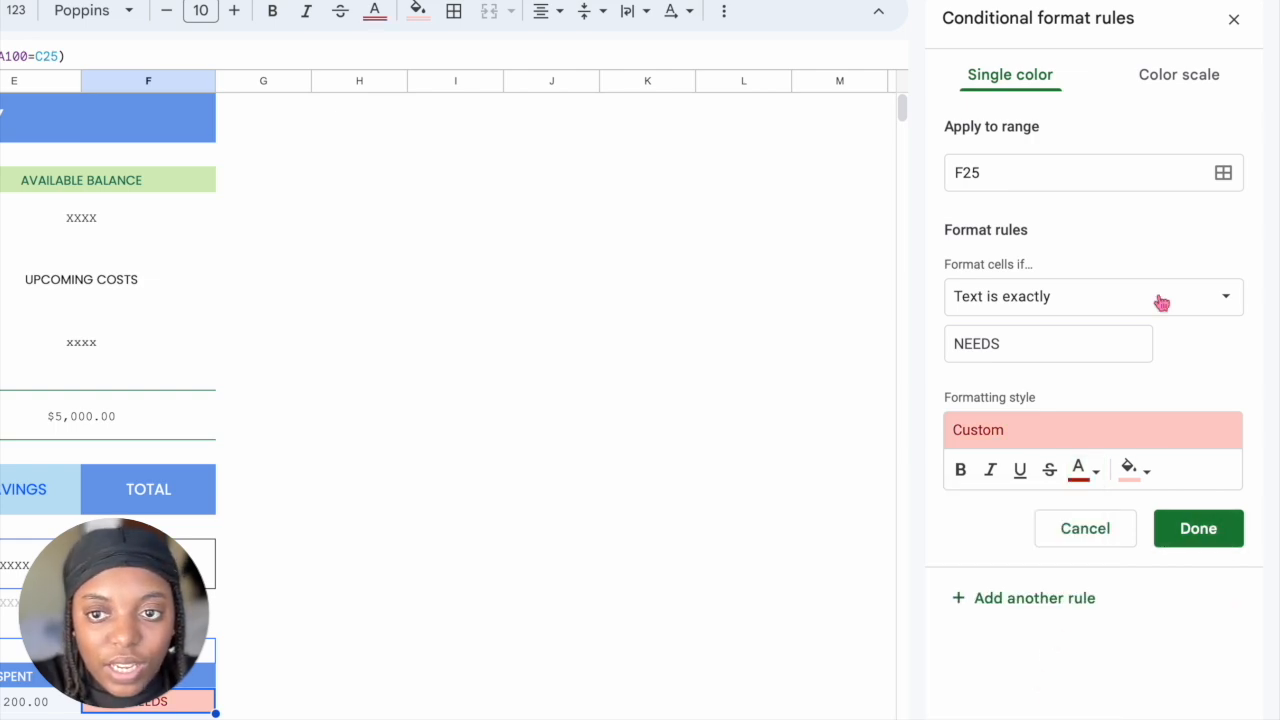
Extend the NEEDS rule to the range F25:F29 and save it
{"action": "left_click", "coordinate": [1019, 175]}
{"action": "type", "text": ":F29"}
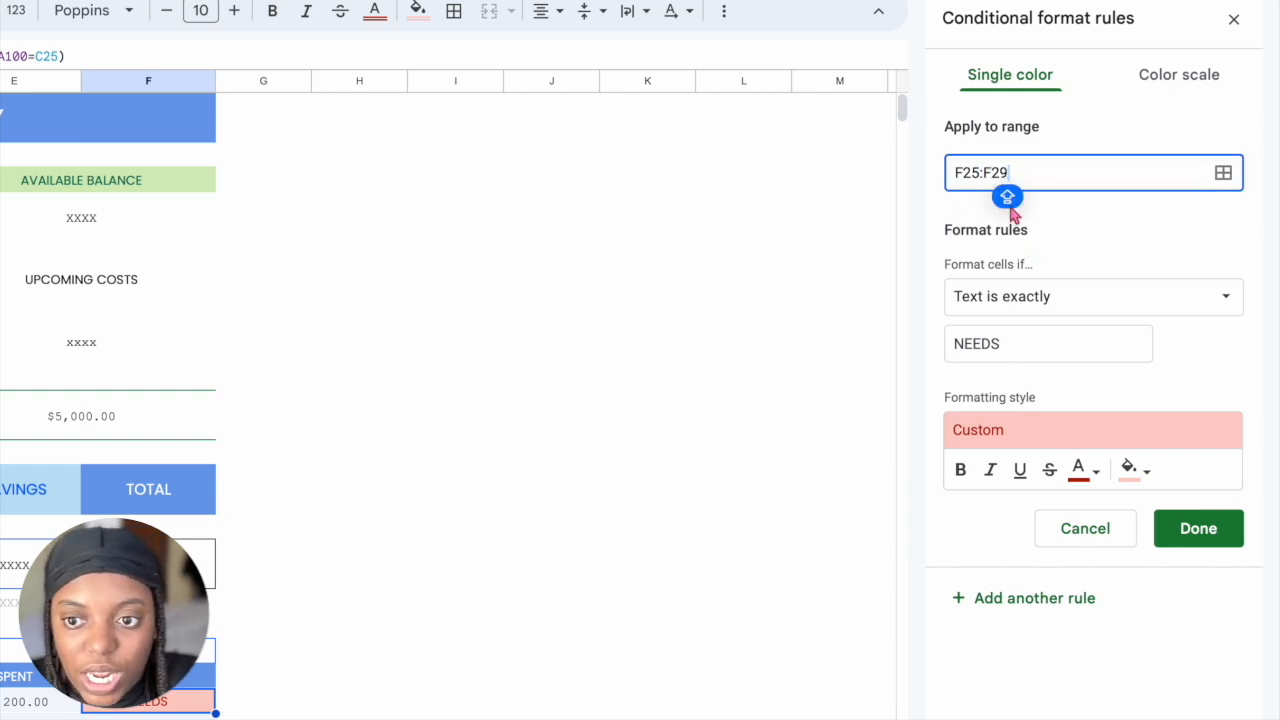
{"action": "left_click", "coordinate": [1218, 540]}
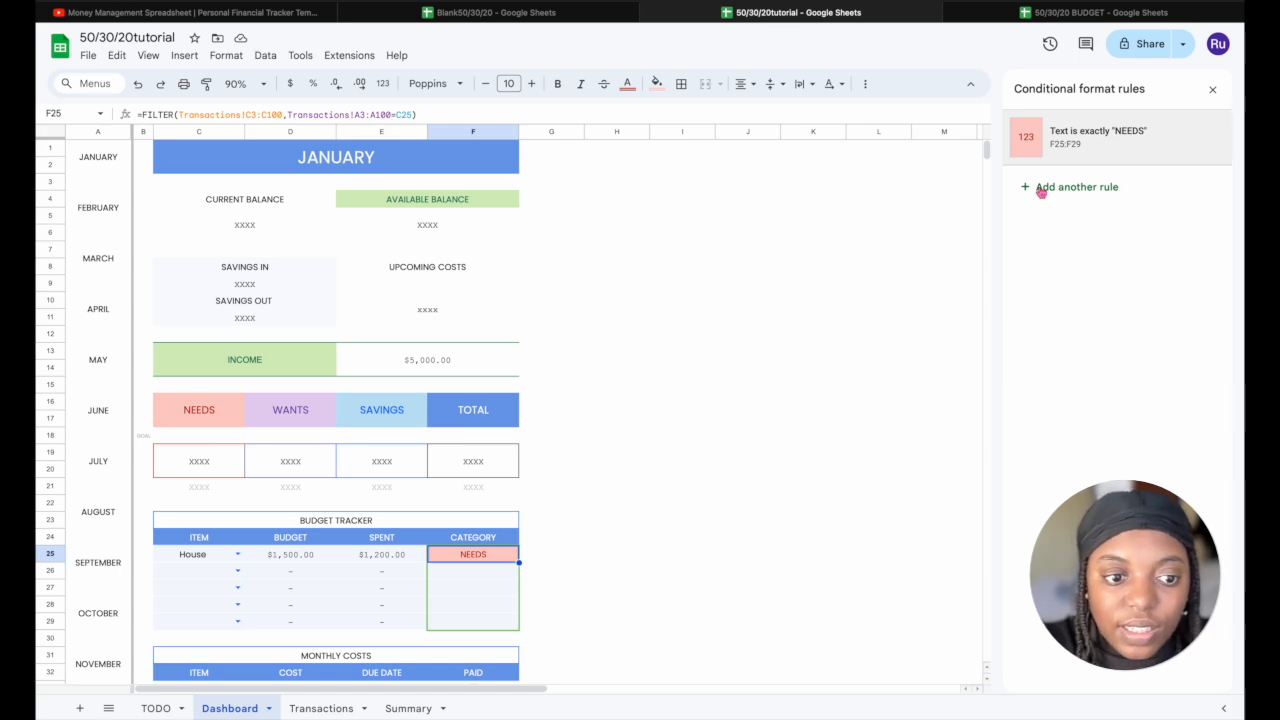
Add a second conditional formatting rule for F25:F29 with the condition Text is exactly WANTS
{"action": "left_click", "coordinate": [1040, 190]}
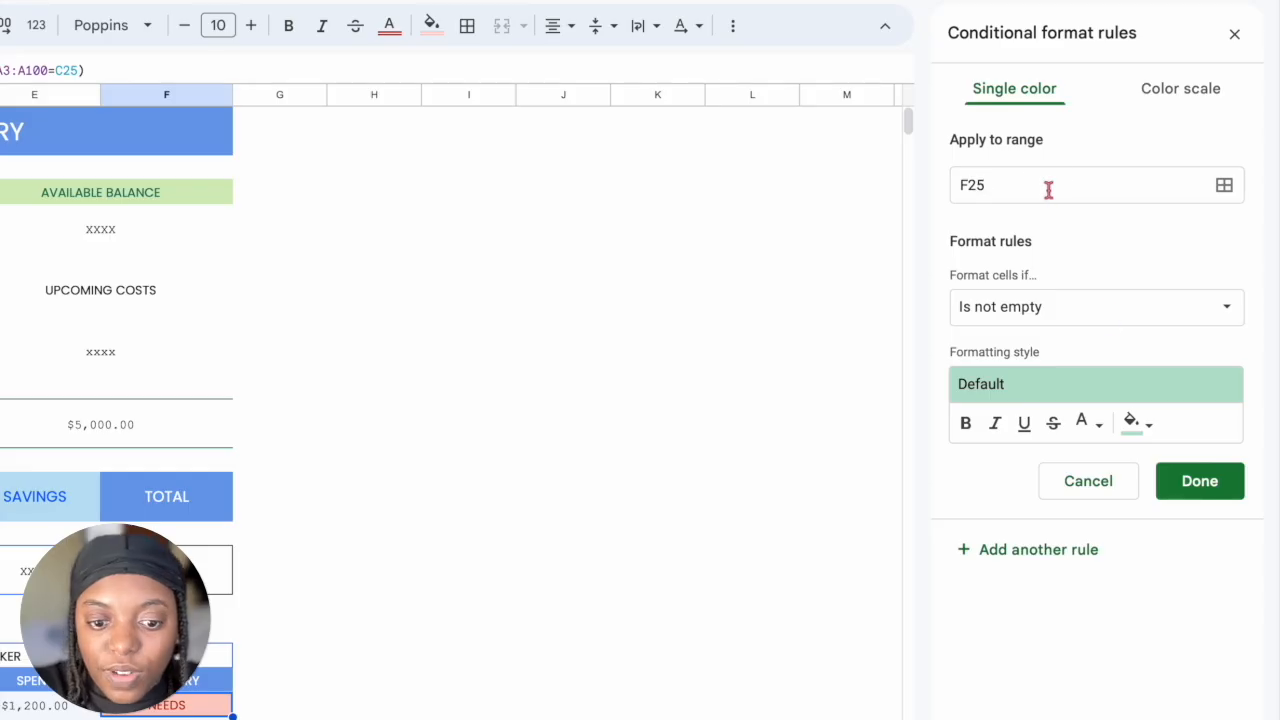
{"action": "left_click", "coordinate": [1082, 196]}
{"action": "type", "text": ":F29"}
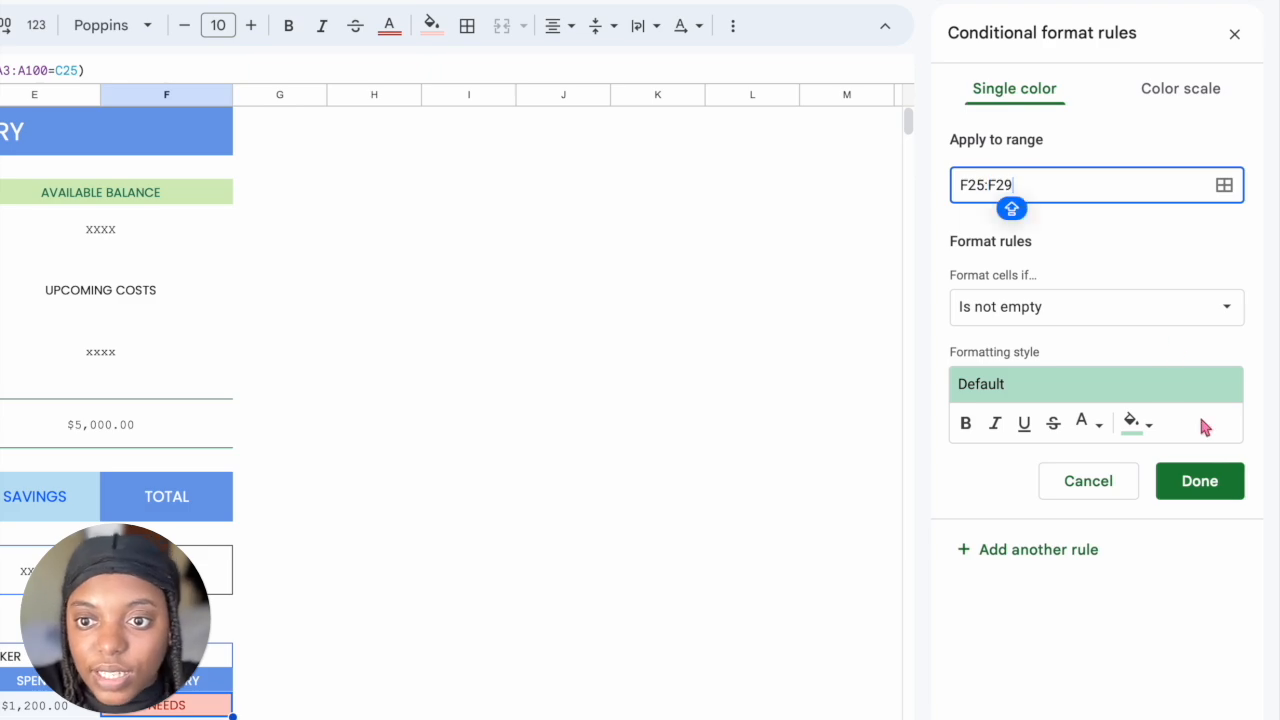
{"action": "left_click", "coordinate": [1172, 312]}
{"action": "left_click", "coordinate": [1066, 478]}
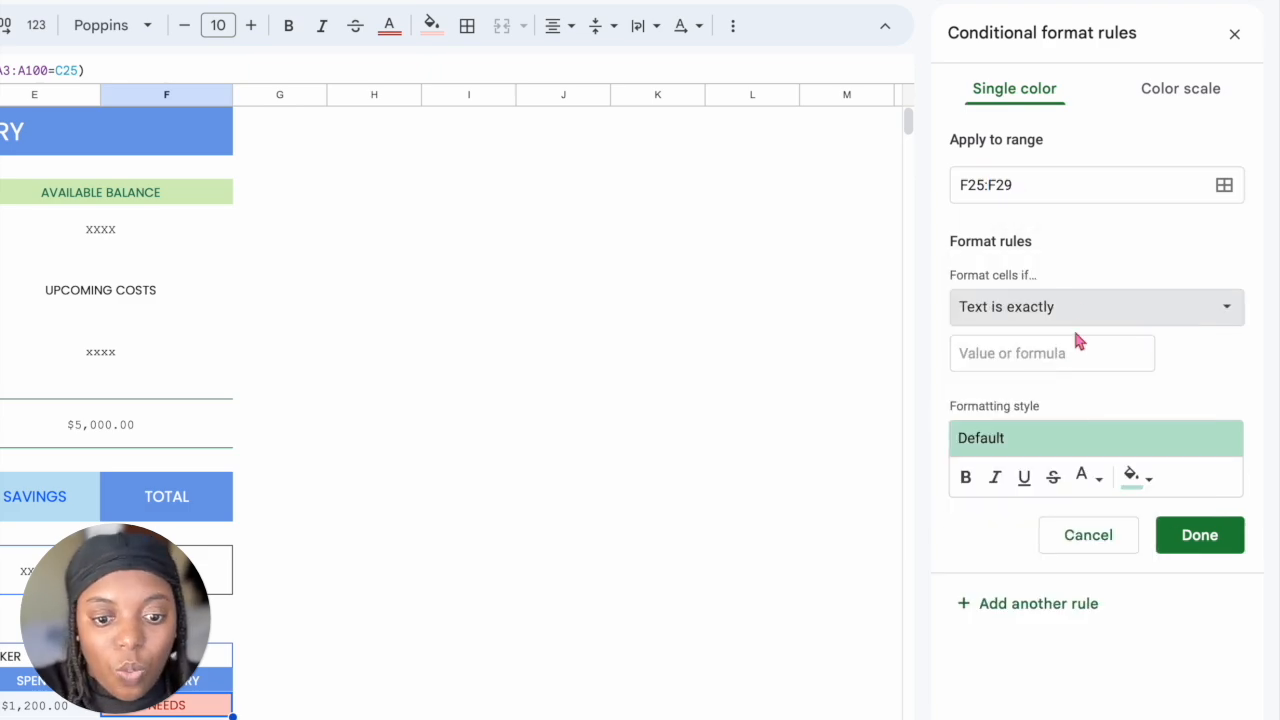
{"action": "left_click", "coordinate": [1072, 353]}
{"action": "type", "text": "WANTS"}
Give the WANTS rule a light purple fill and dark purple text, and save it
{"action": "left_click", "coordinate": [1140, 478]}
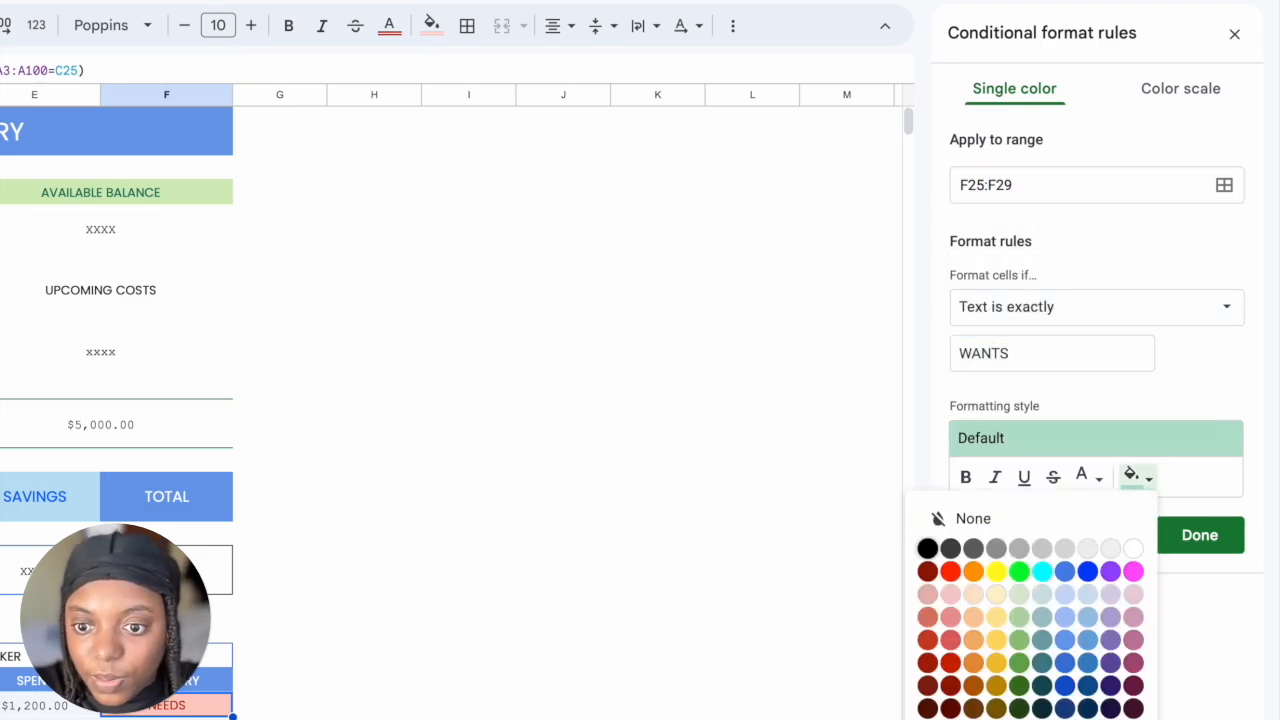
{"action": "left_click", "coordinate": [1110, 594]}
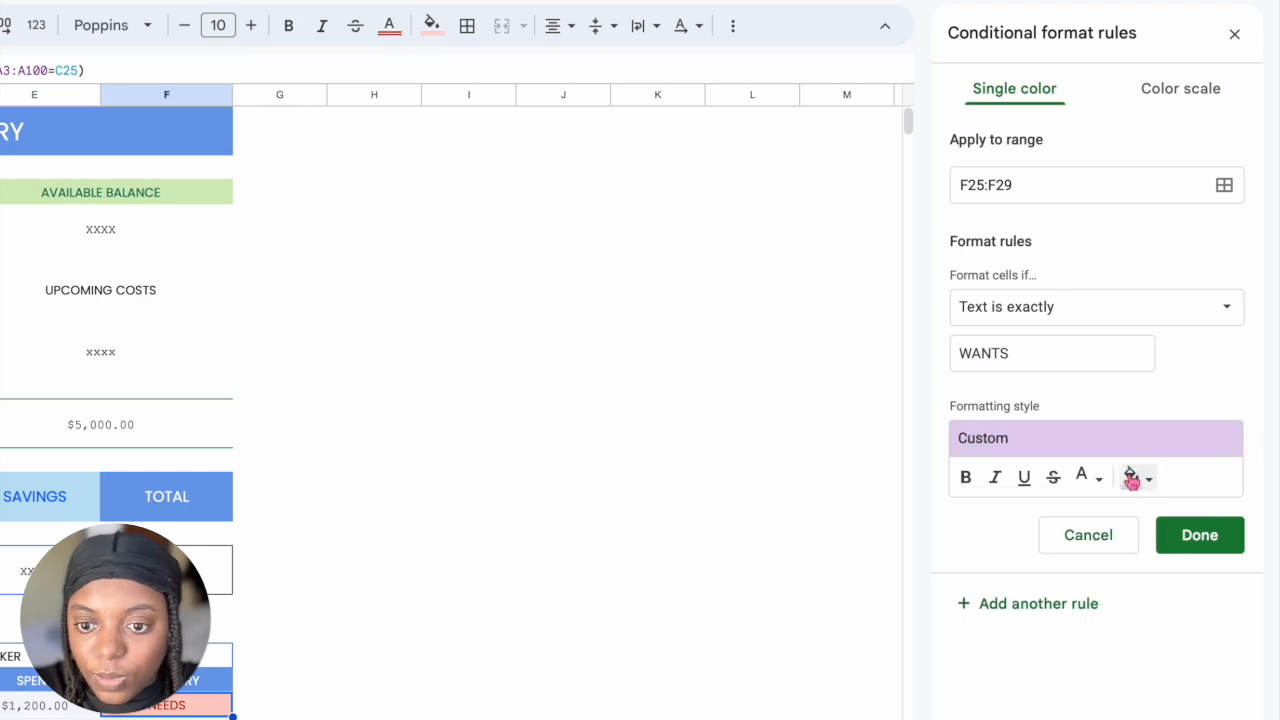
{"action": "left_click", "coordinate": [1088, 477]}
{"action": "left_click", "coordinate": [1060, 662]}
{"action": "left_click", "coordinate": [1203, 538]}
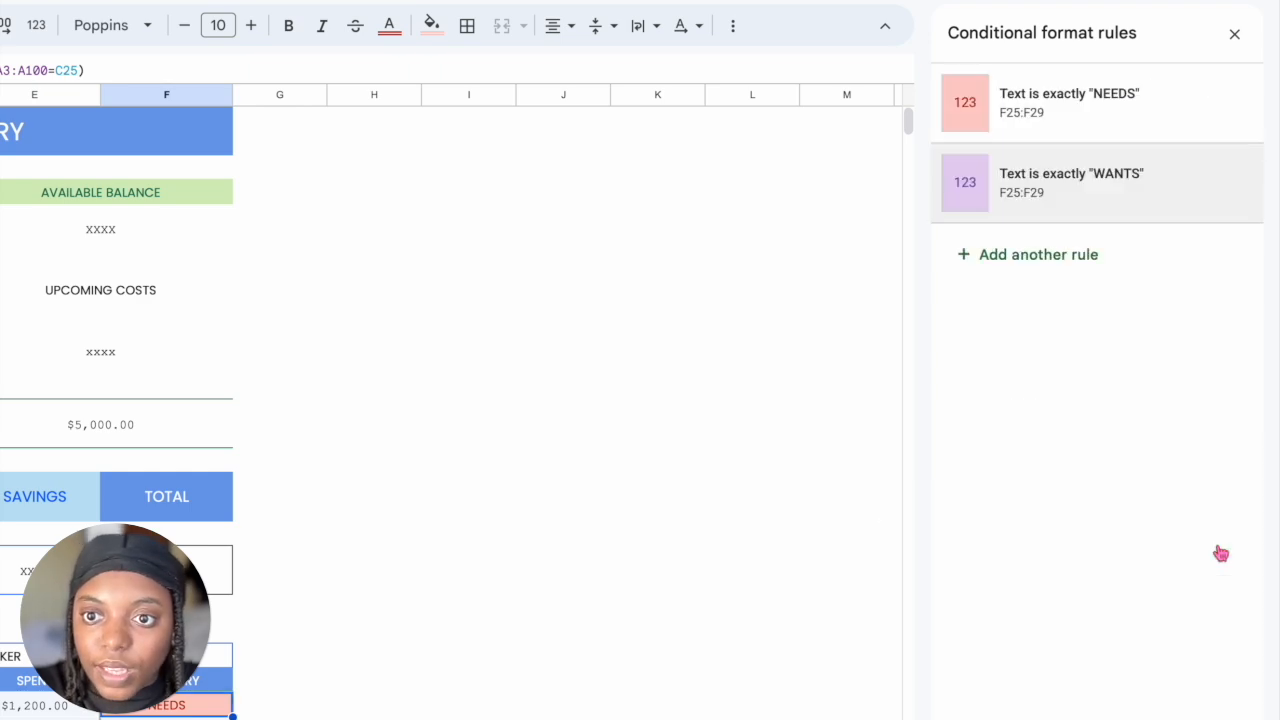
Add a third conditional formatting rule for F25:F29 with the condition Text is exactly SAVINGS IN
{"action": "left_click", "coordinate": [1050, 256]}
{"action": "left_click", "coordinate": [1021, 191]}
{"action": "type", "text": ":F29"}
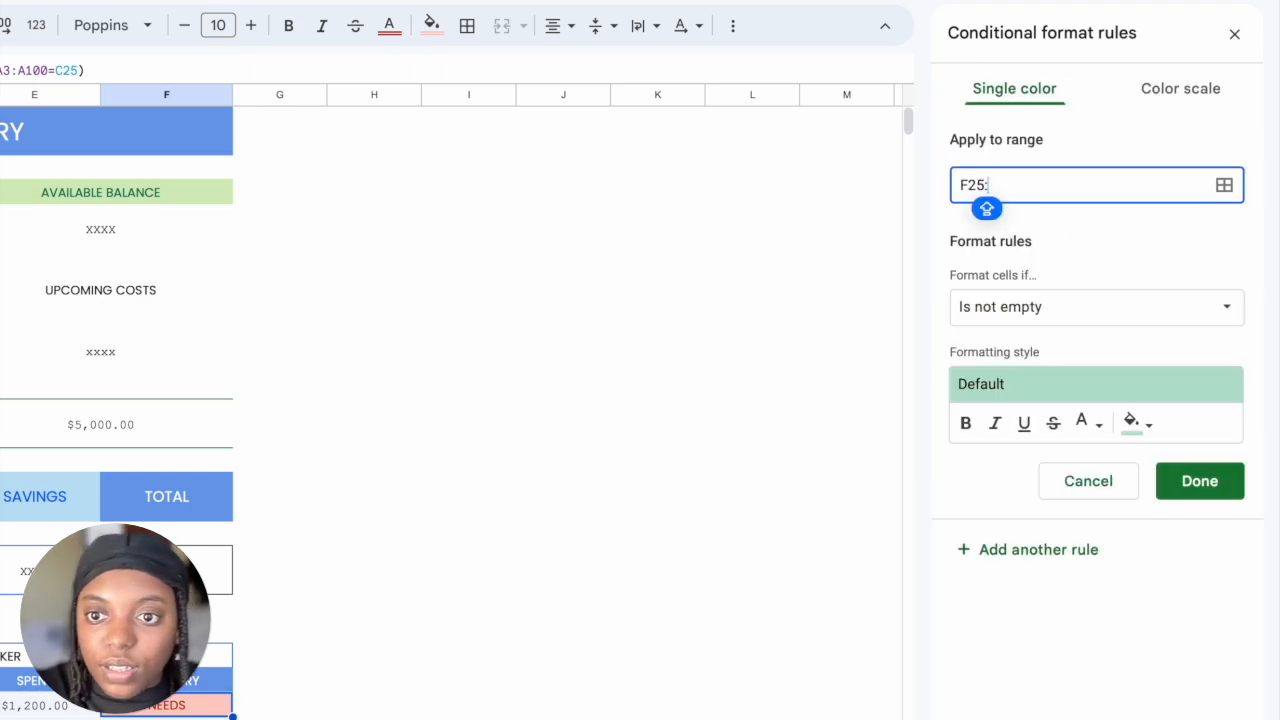
{"action": "left_click", "coordinate": [1100, 310]}
{"action": "left_click", "coordinate": [1072, 487]}
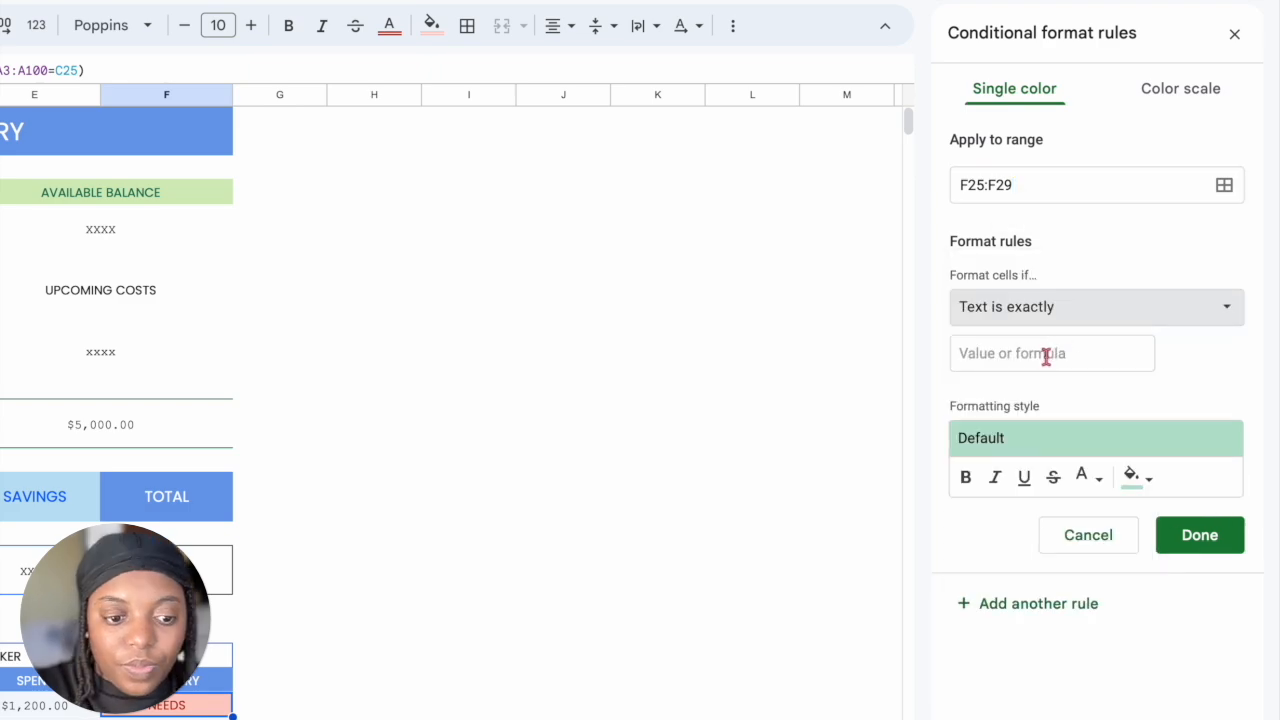
{"action": "left_click", "coordinate": [1047, 362]}
{"action": "type", "text": "SAVINGS IN"}
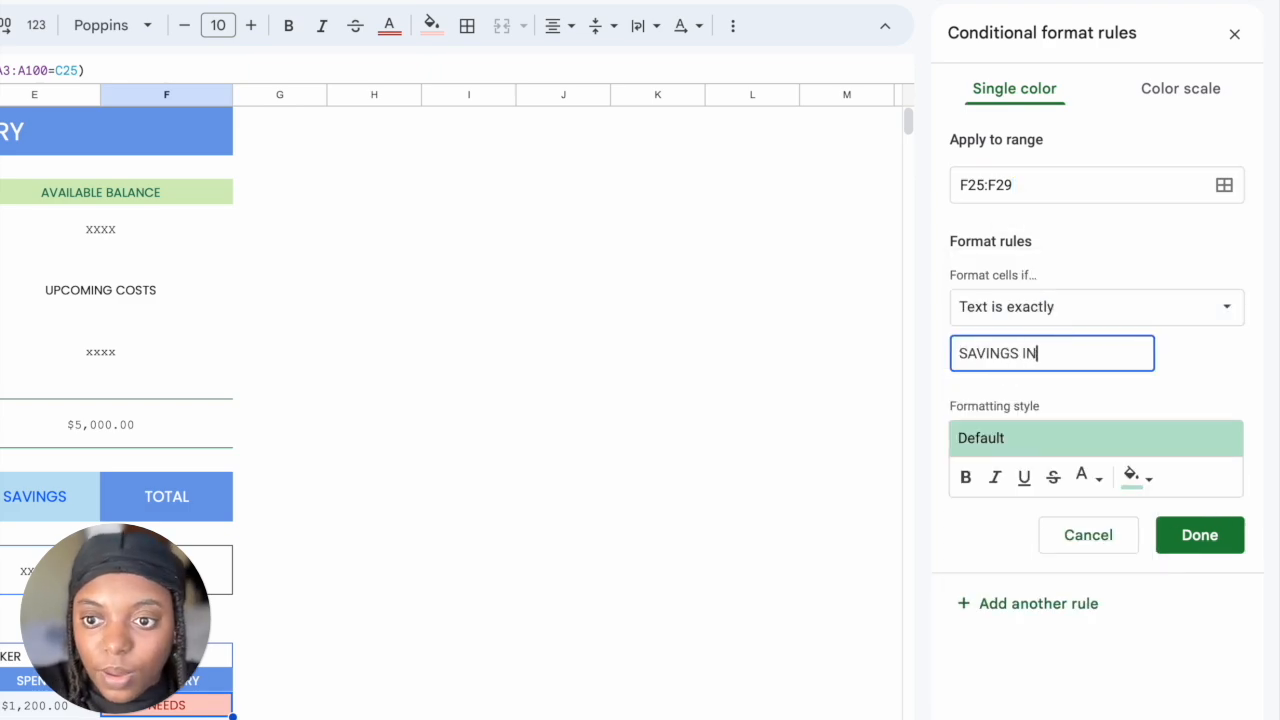
Give the SAVINGS IN rule a very light blue fill and blue text, and save it
{"action": "left_click", "coordinate": [1148, 480]}
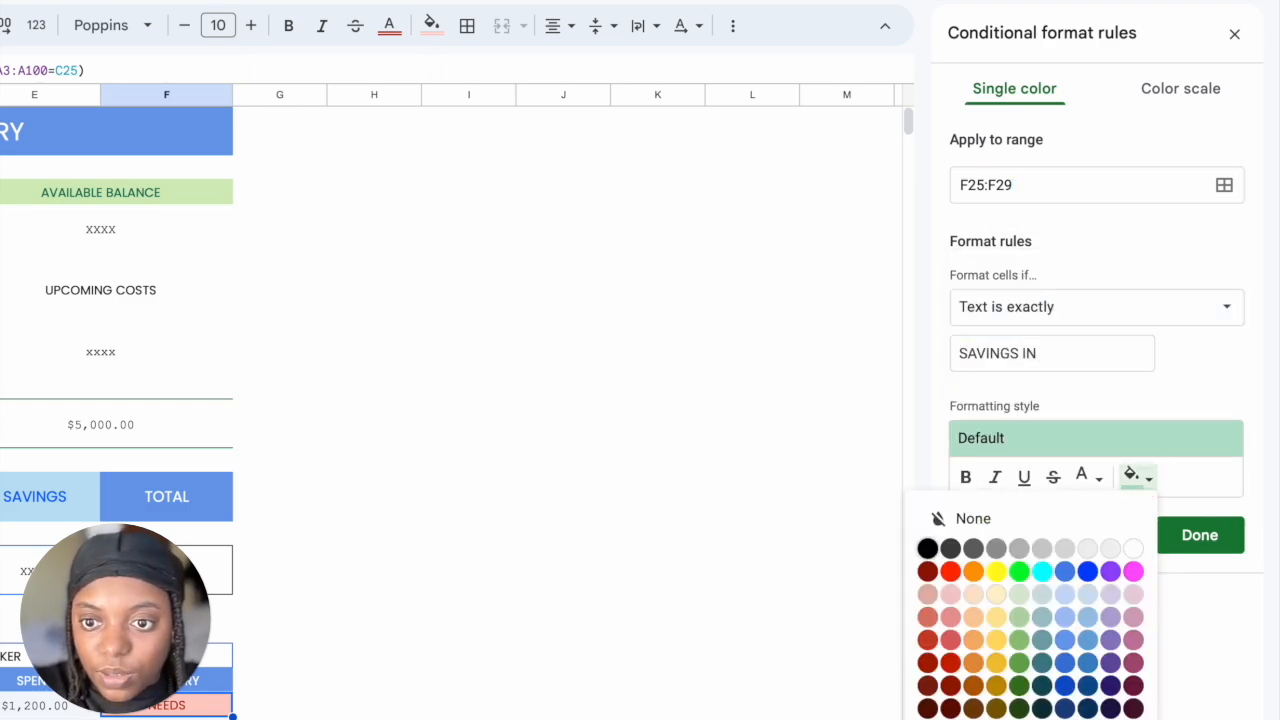
{"action": "left_click", "coordinate": [1128, 608]}
{"action": "left_click", "coordinate": [1098, 478]}
{"action": "left_click", "coordinate": [1014, 685]}
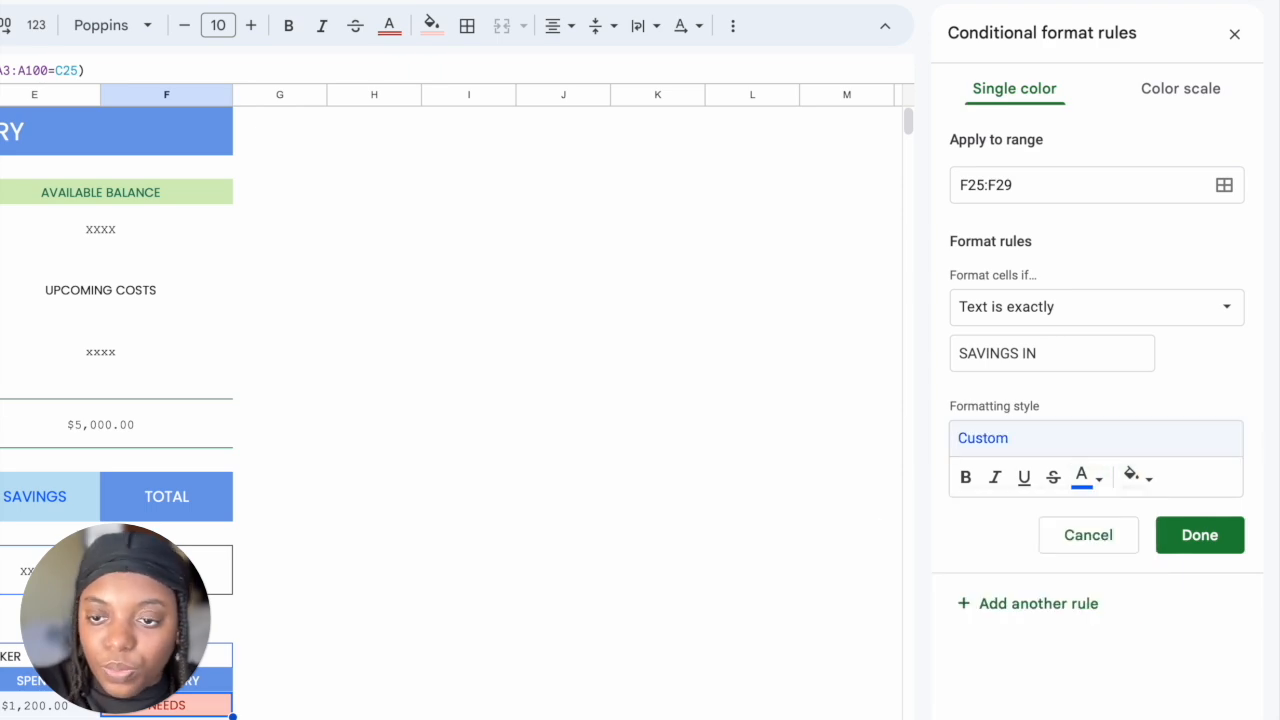
{"action": "left_click", "coordinate": [1204, 540]}
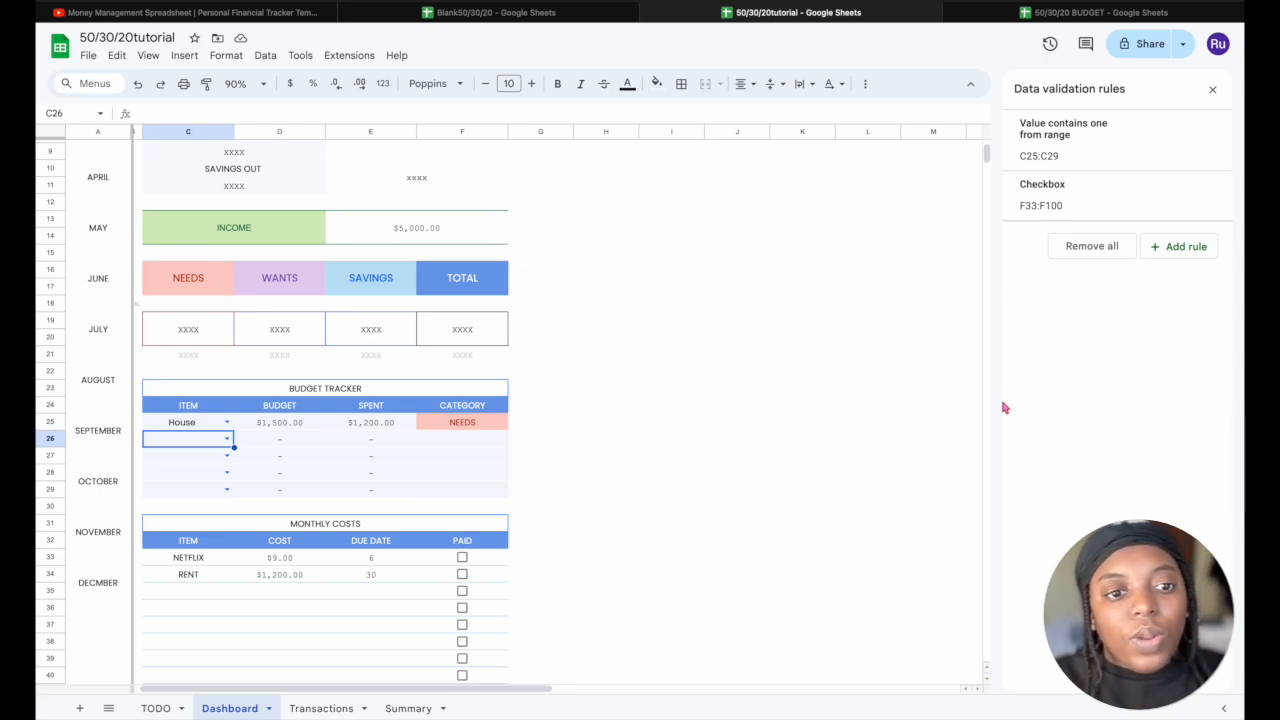
Choose emergency as the second Budget Tracker item in C26
{"action": "left_click", "coordinate": [227, 438]}
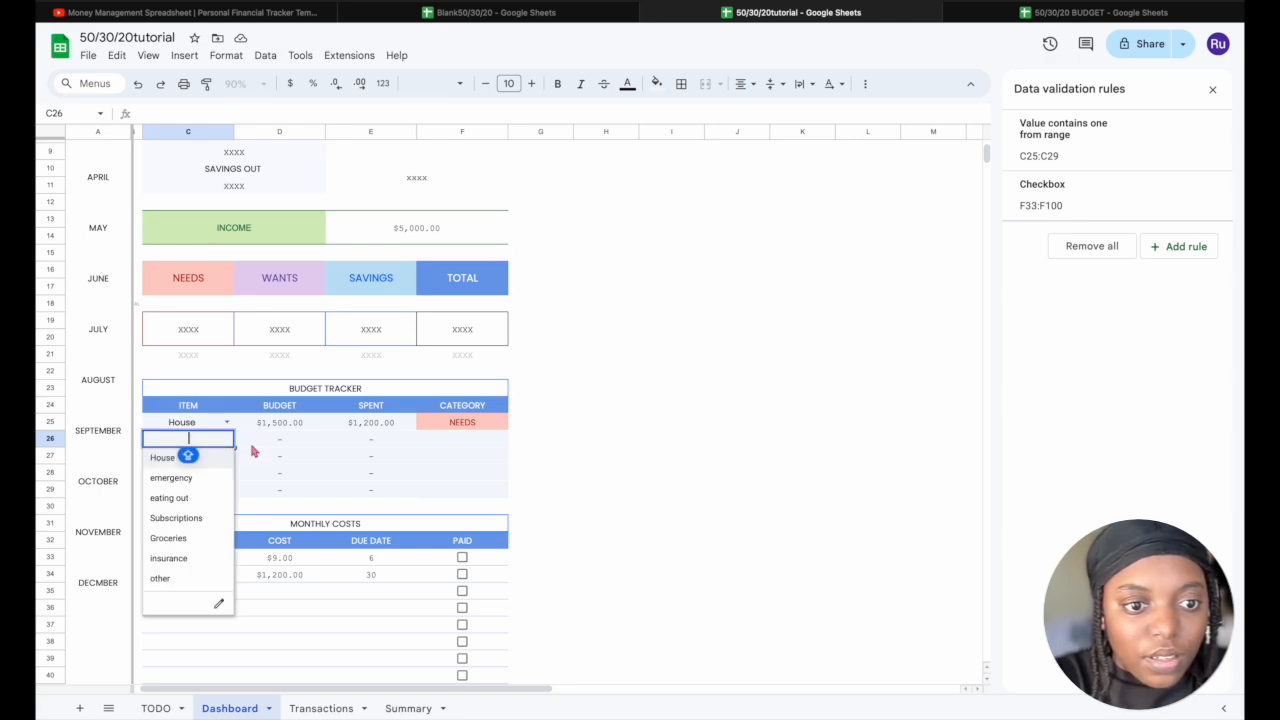
{"action": "left_click", "coordinate": [281, 455]}
{"action": "left_click", "coordinate": [306, 441]}
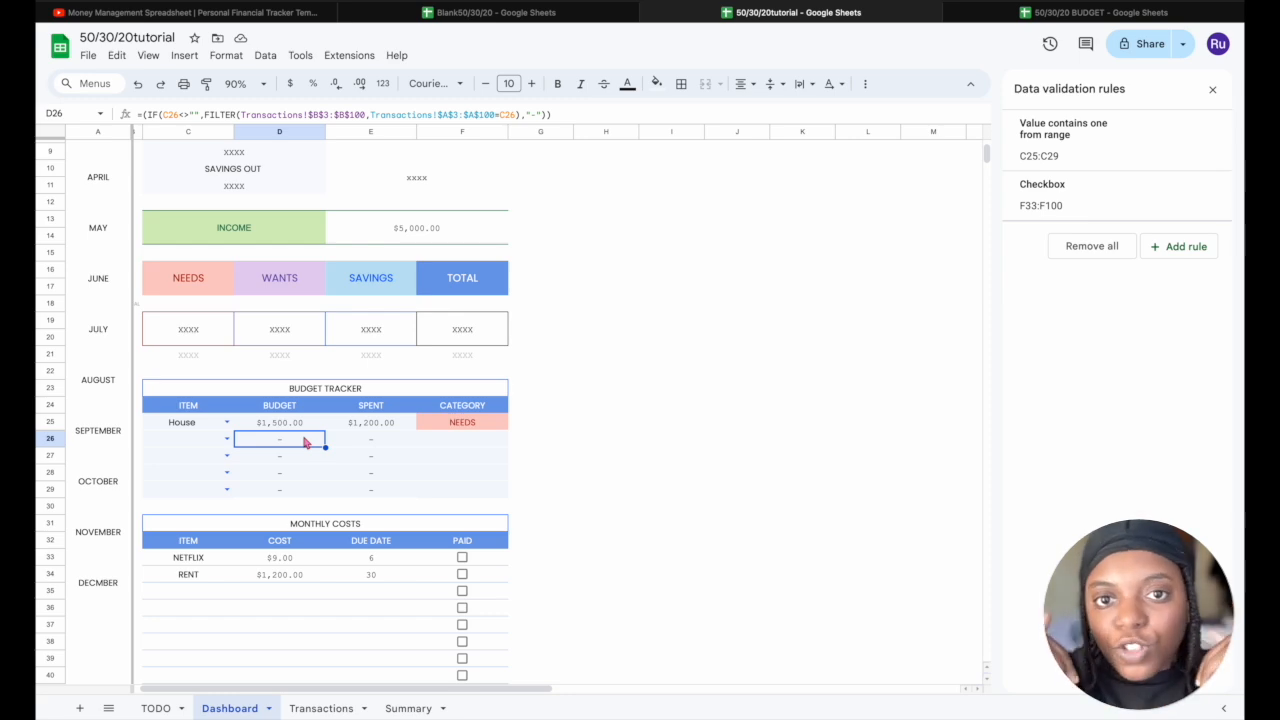
{"action": "left_click", "coordinate": [227, 439]}
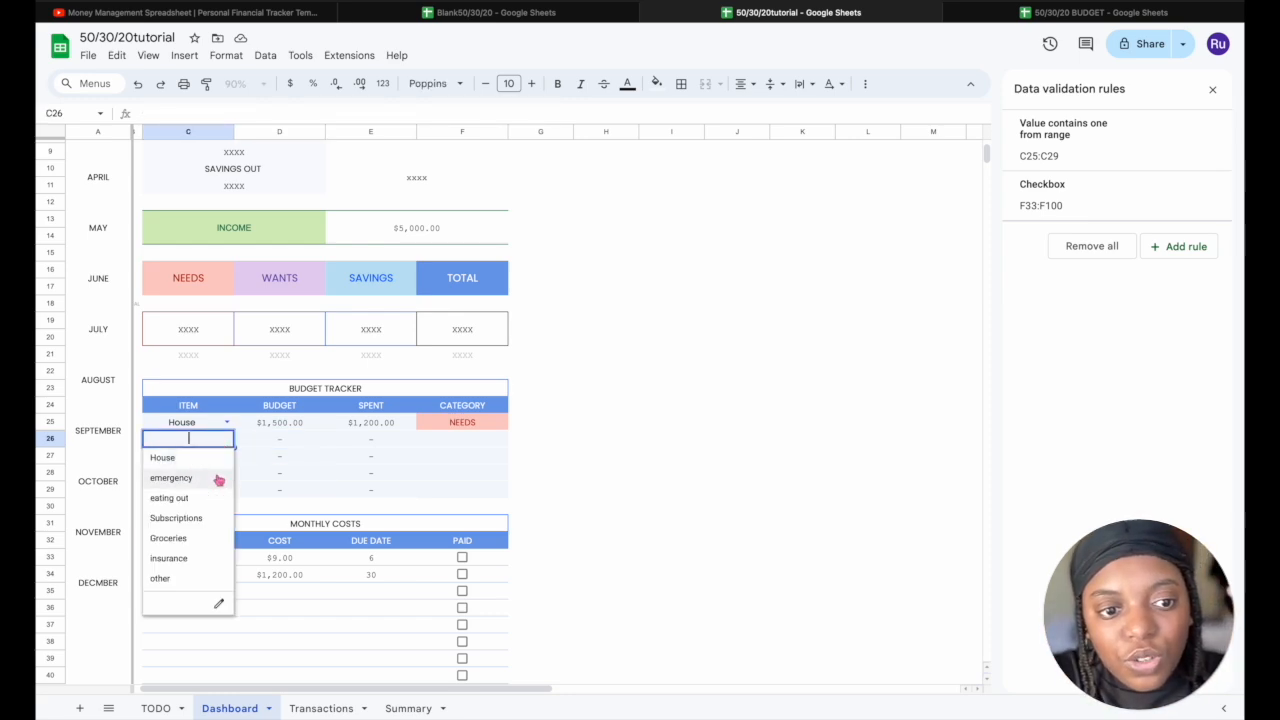
{"action": "left_click", "coordinate": [218, 480]}
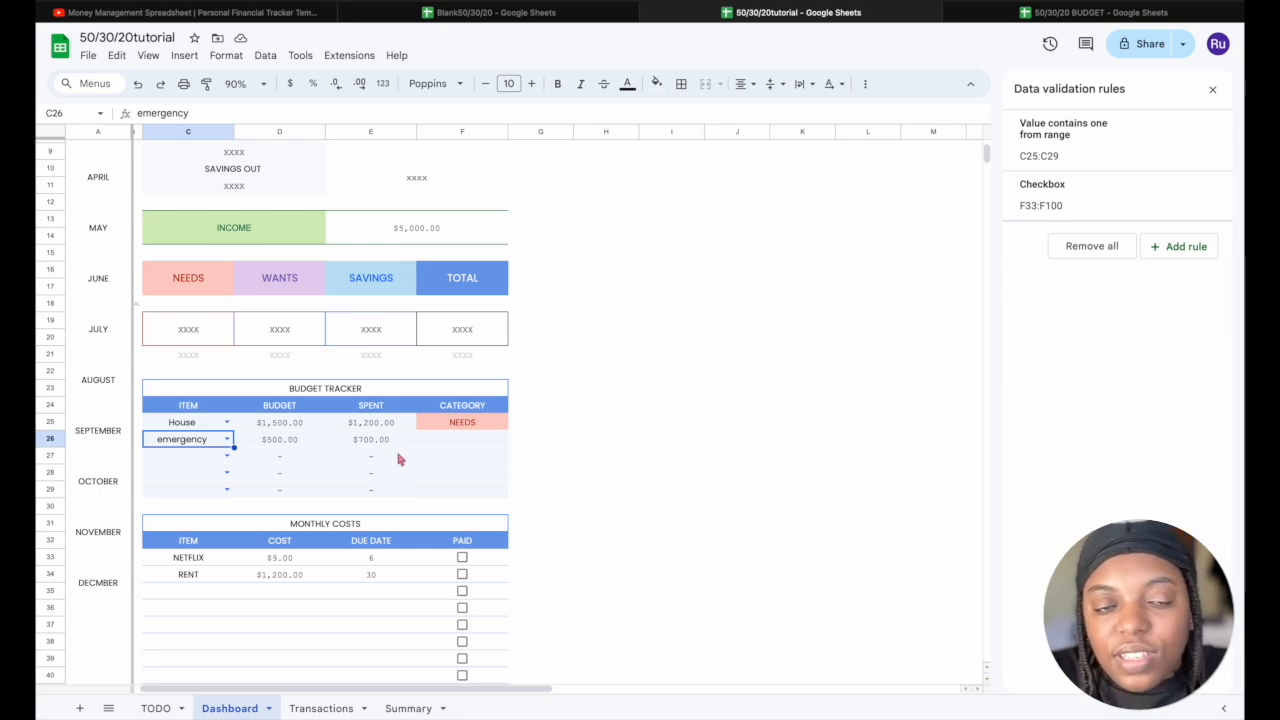
Set the budget item of the January SAVINGS OUT row in Transactions to emergency
{"action": "left_click", "coordinate": [337, 707]}
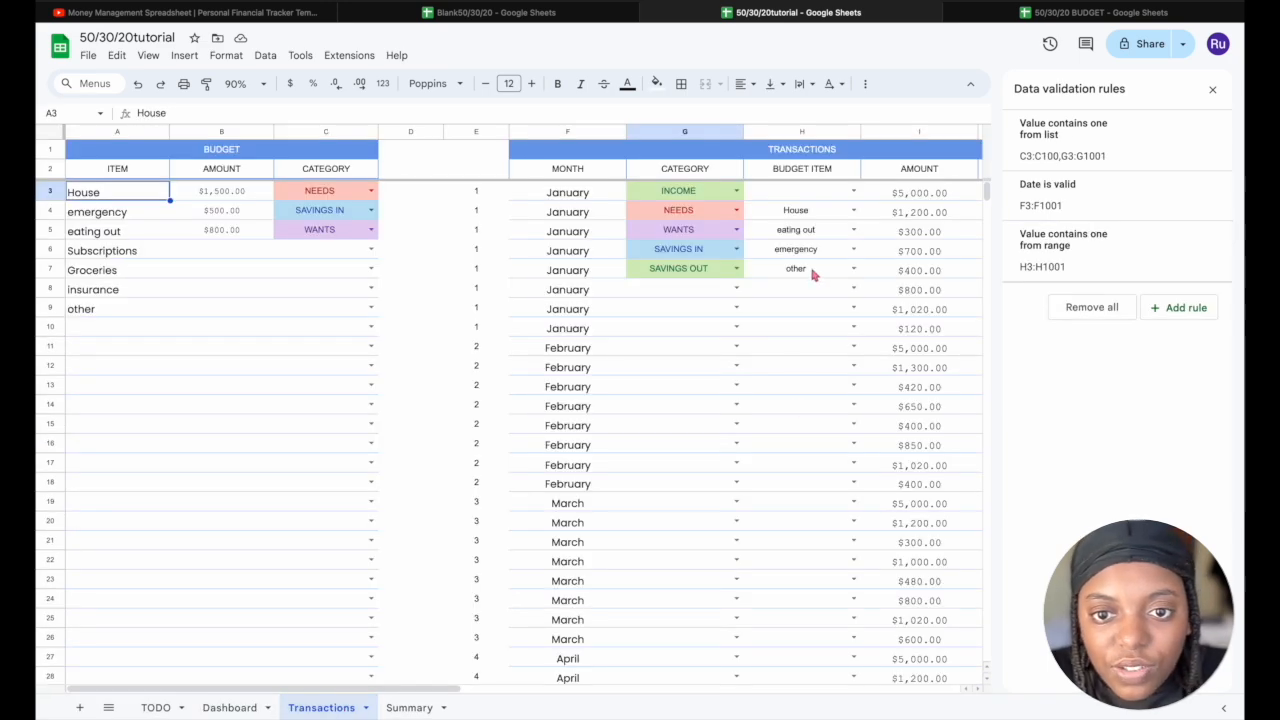
{"action": "double_click", "coordinate": [762, 270]}
{"action": "left_click", "coordinate": [828, 312]}
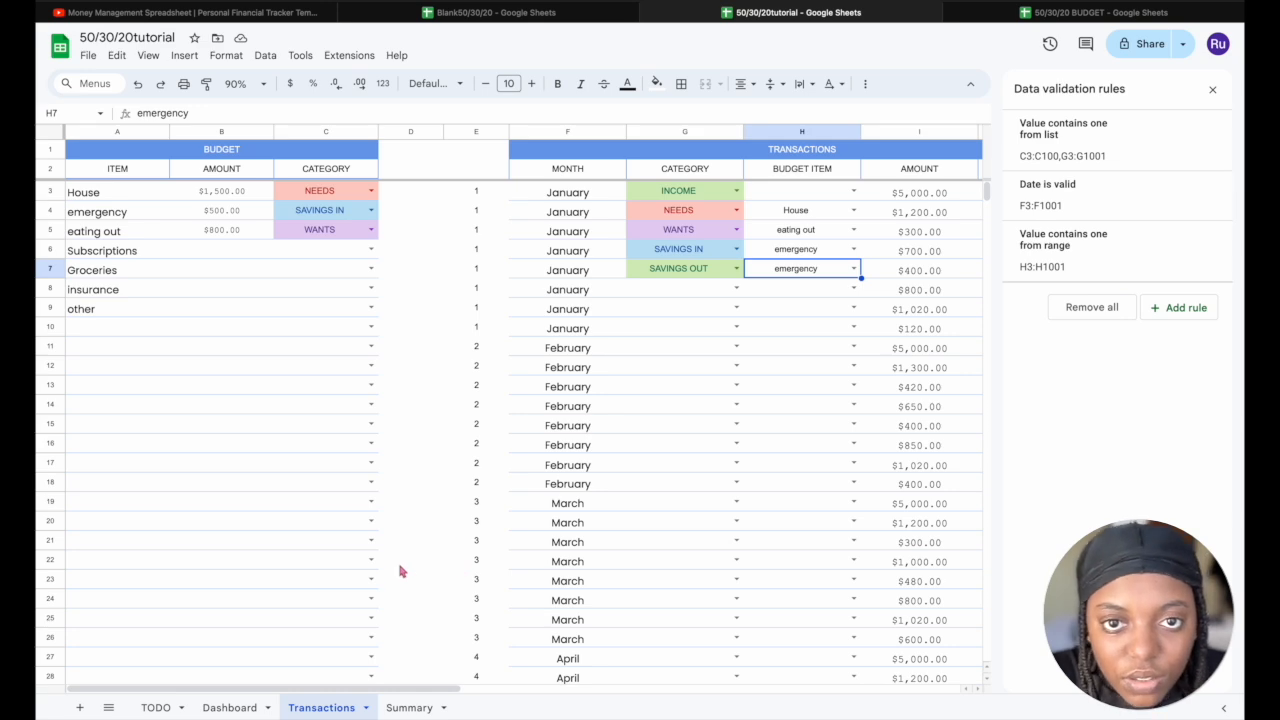
Strip the IF wrapper and its "-" fallback from the Dashboard's E26 spent formula, keeping only the SUMIFS part
{"action": "left_click", "coordinate": [231, 708]}
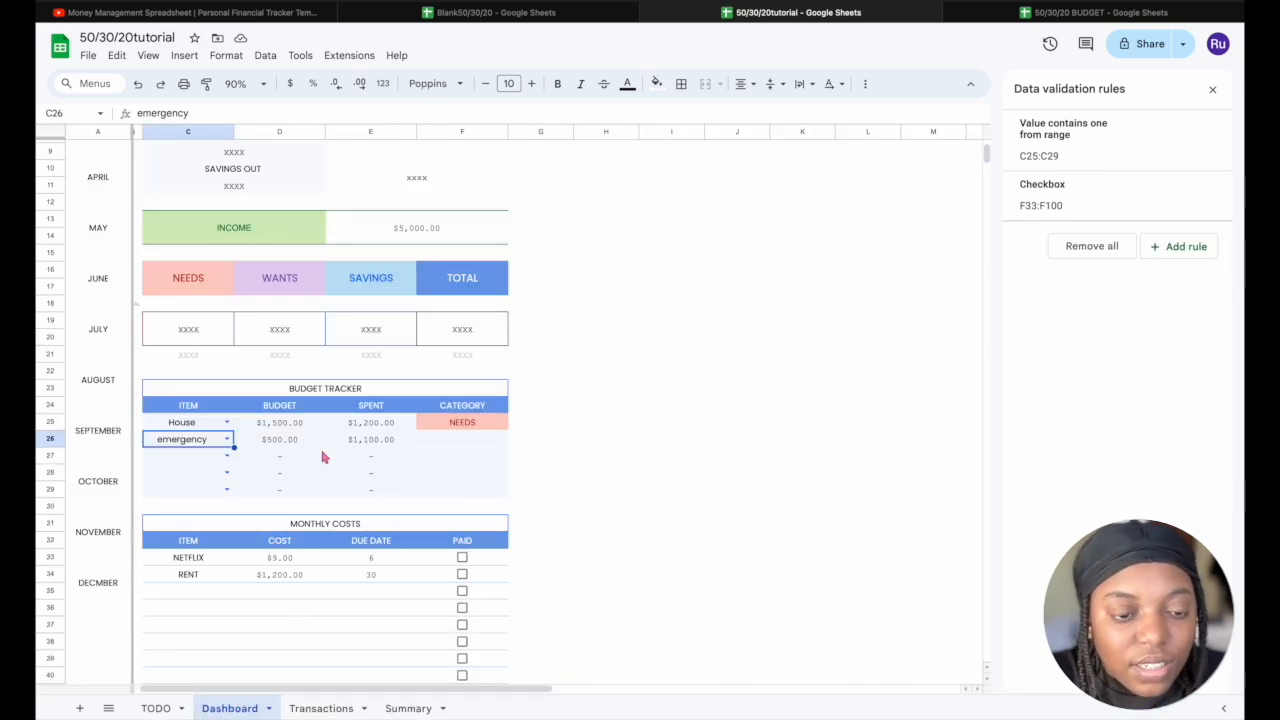
{"action": "left_click", "coordinate": [370, 440]}
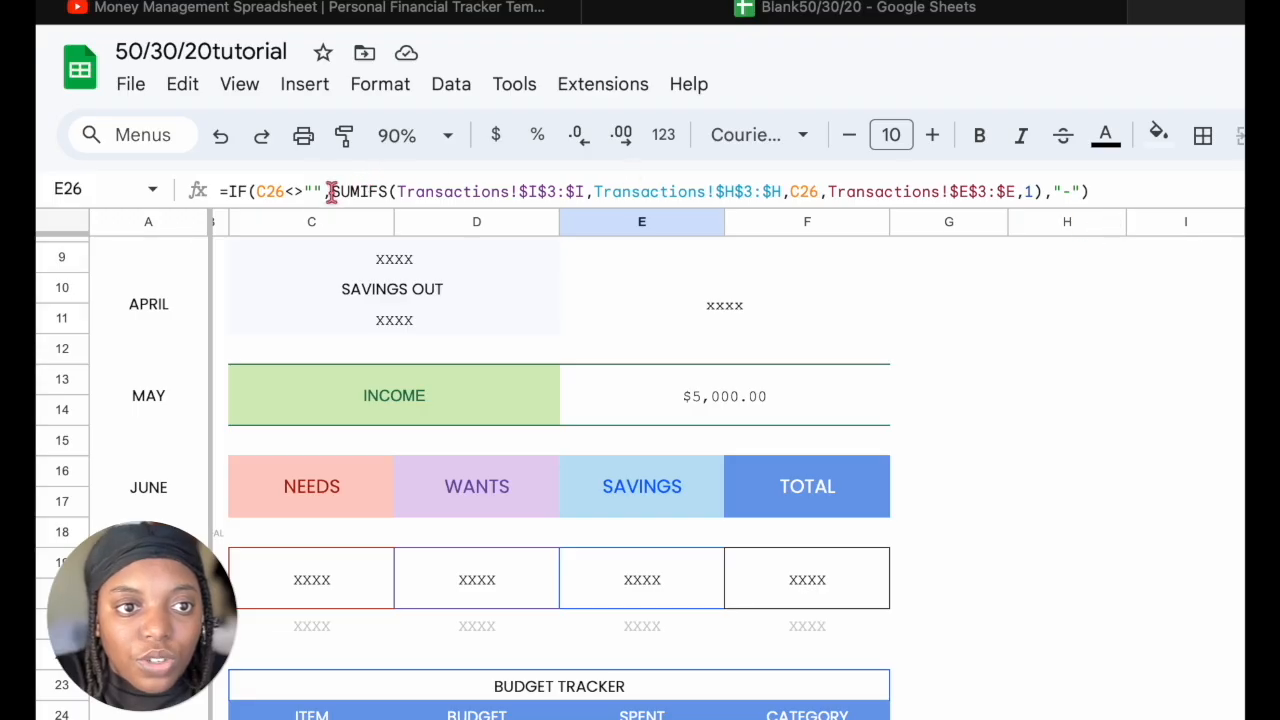
{"action": "left_click_drag", "start_coordinate": [331, 191], "coordinate": [234, 193]}
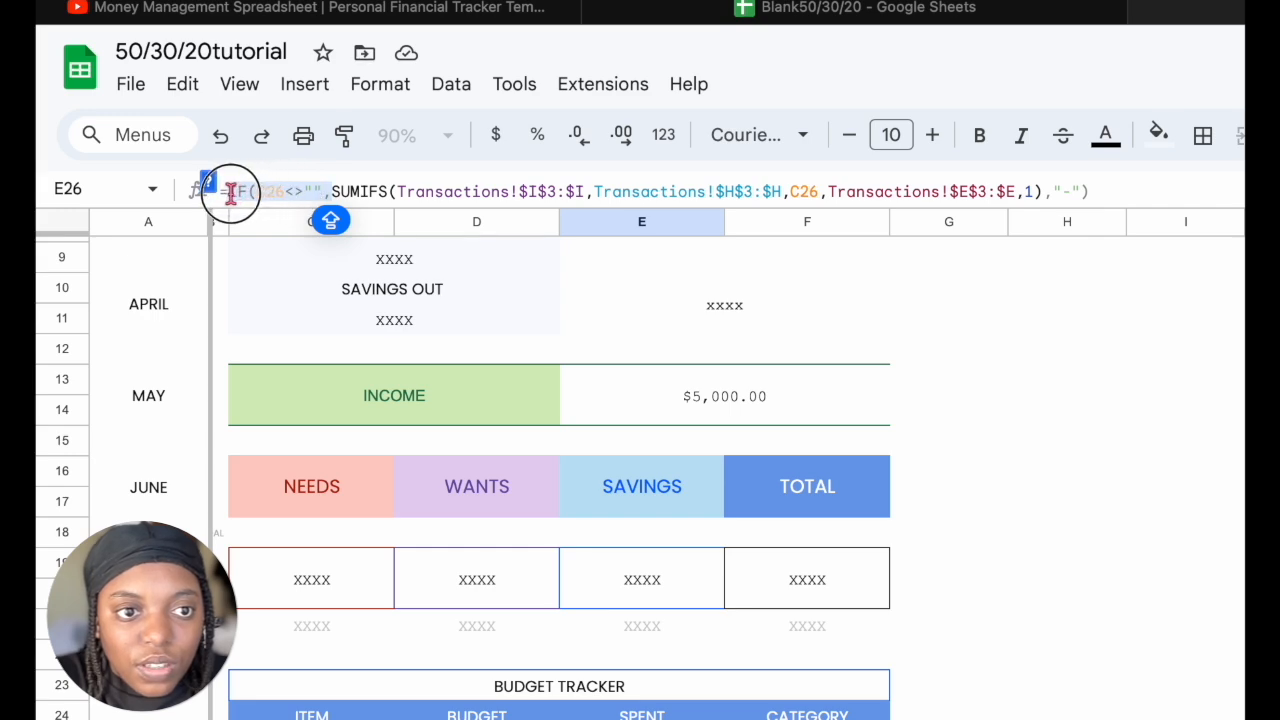
{"action": "key", "text": "BackSpace"}
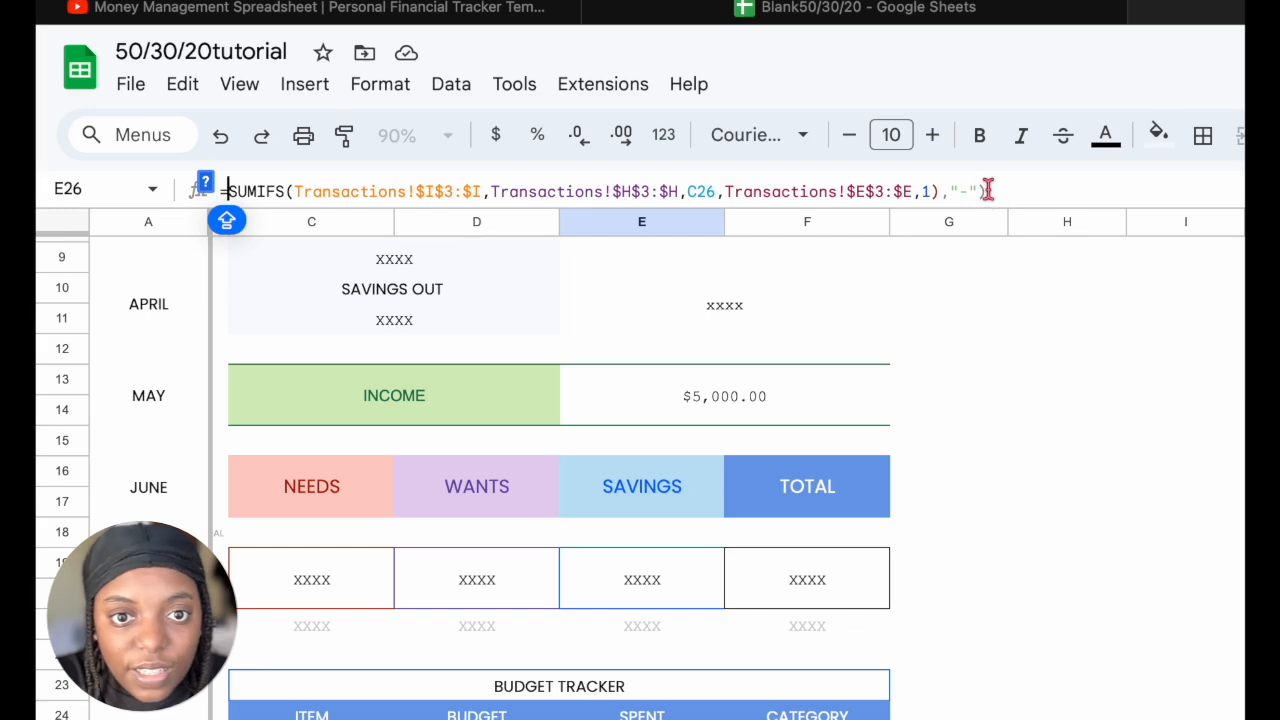
{"action": "left_click_drag", "start_coordinate": [986, 190], "coordinate": [940, 192]}
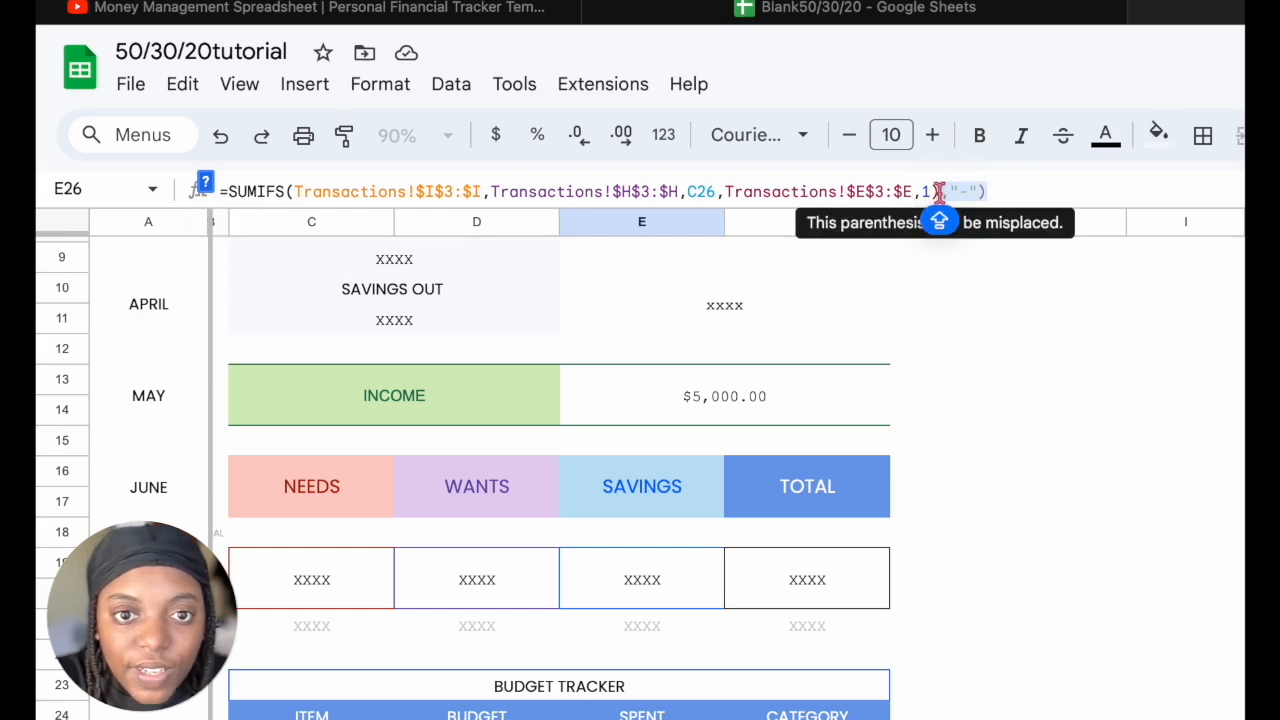
{"action": "key", "text": "BackSpace"}
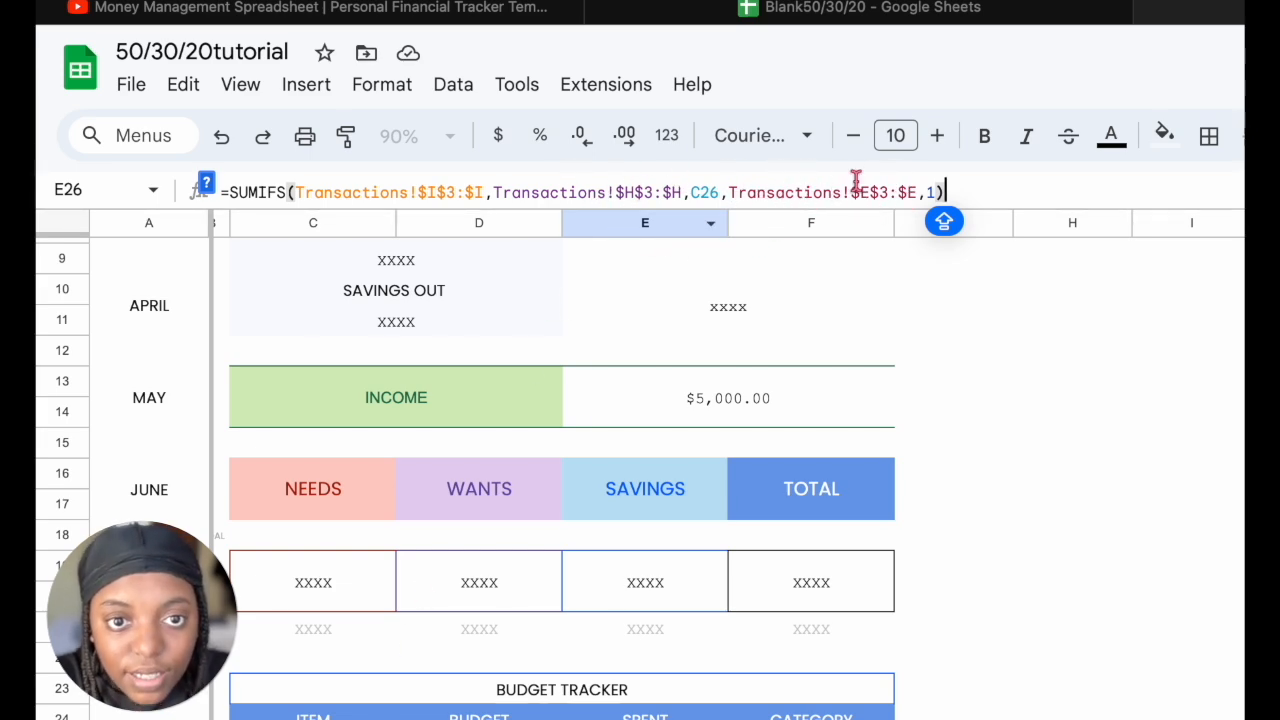
Extend the E26 SUMIFS with the criteria range Transactions!G3:G and the criterion "SAVINGS IN"
{"action": "left_click", "coordinate": [939, 191]}
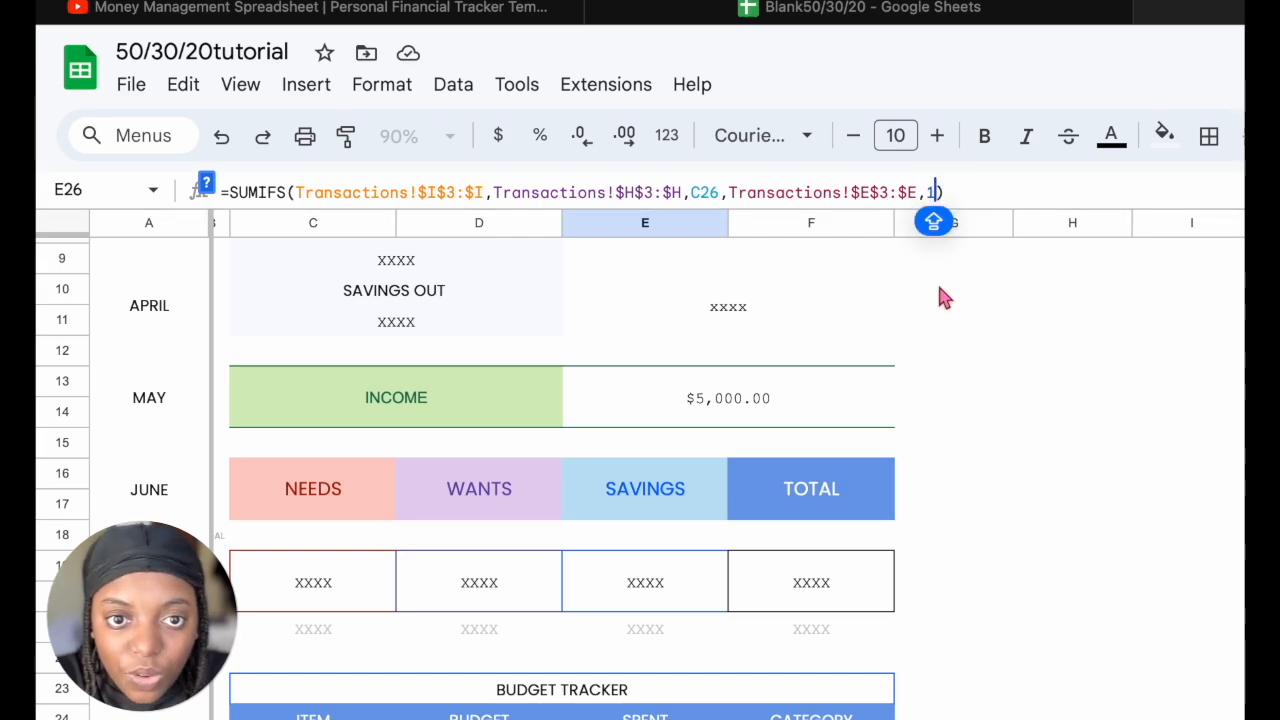
{"action": "type", "text": ","}
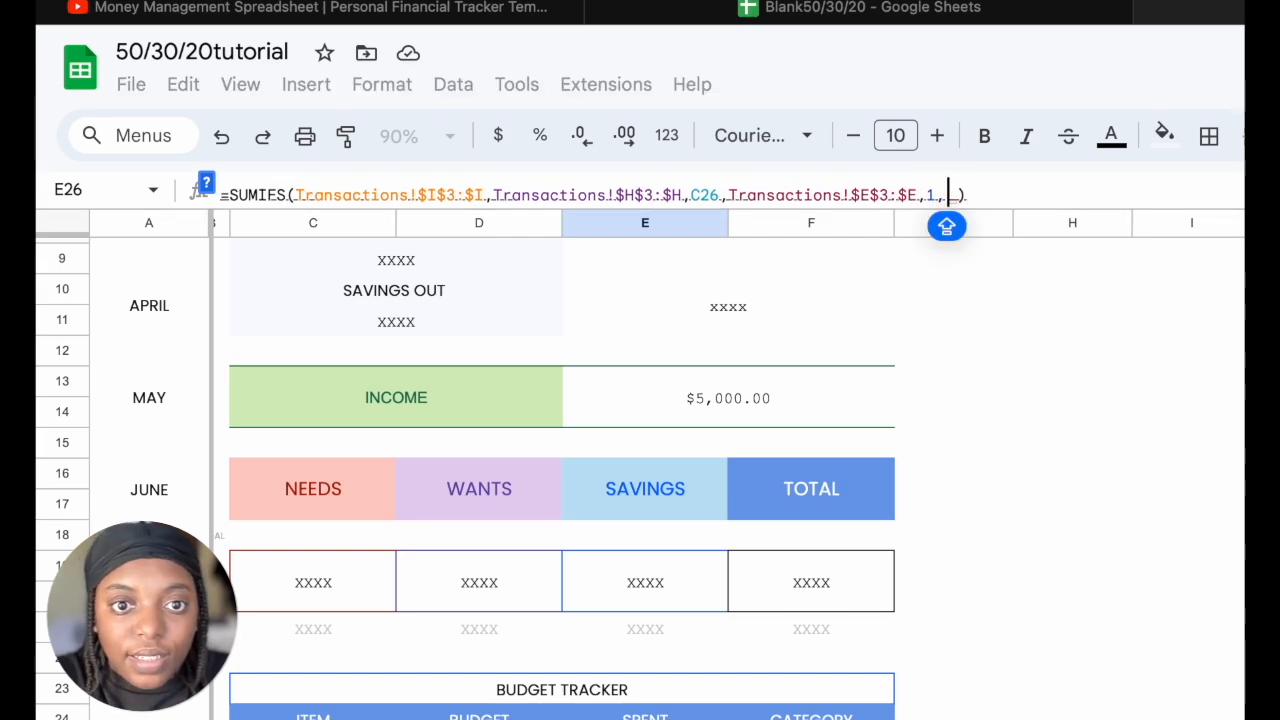
{"action": "key", "text": "alt+Down"}
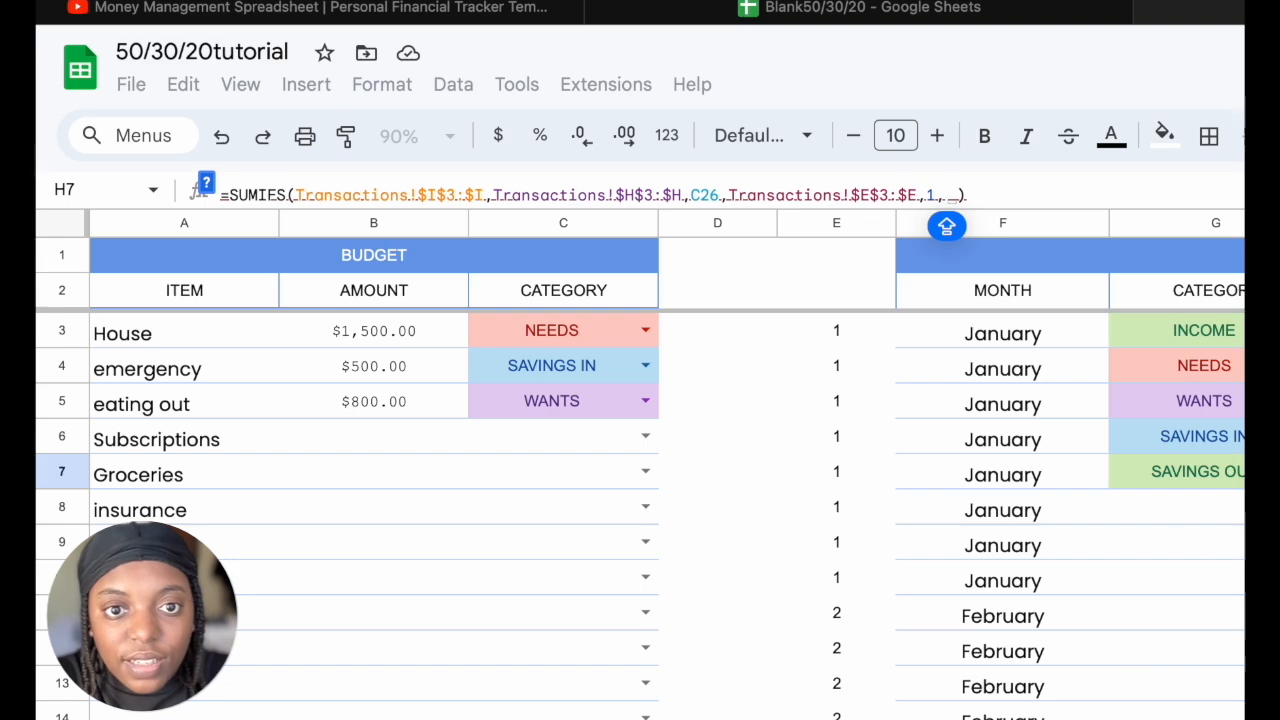
{"action": "left_click", "coordinate": [1177, 330]}
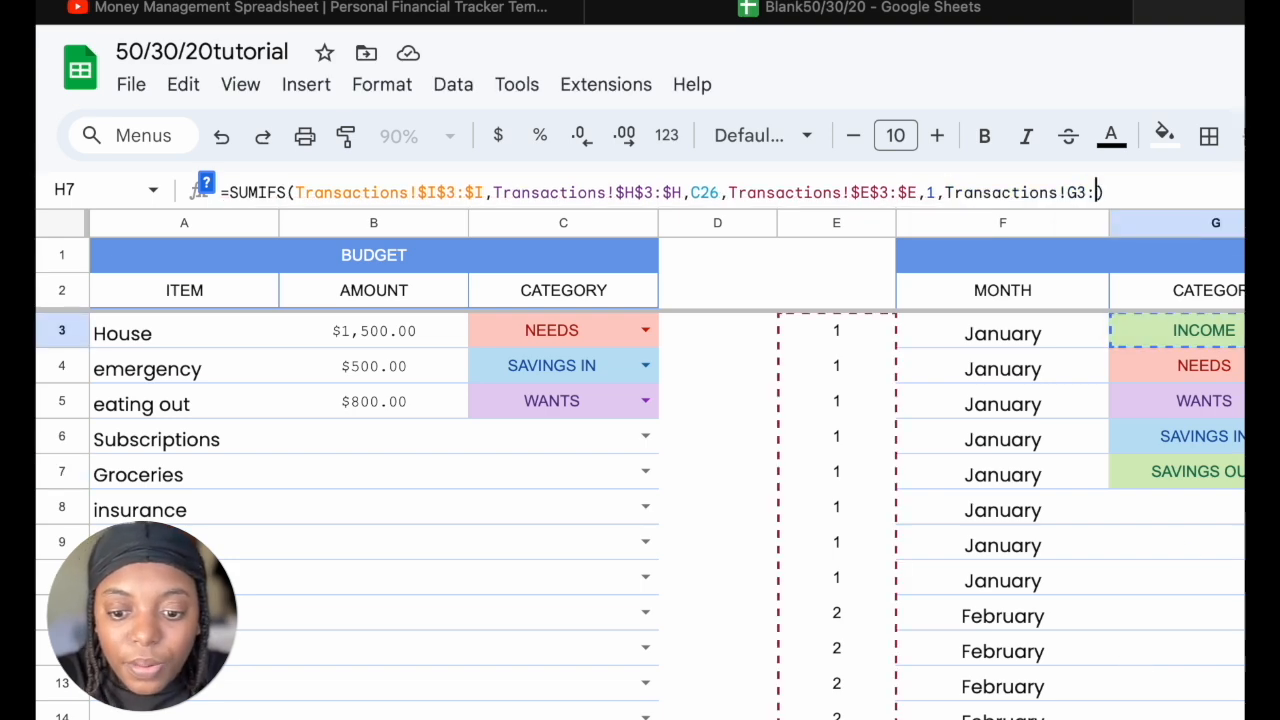
{"action": "left_click", "coordinate": [1100, 223], "text": "shift"}
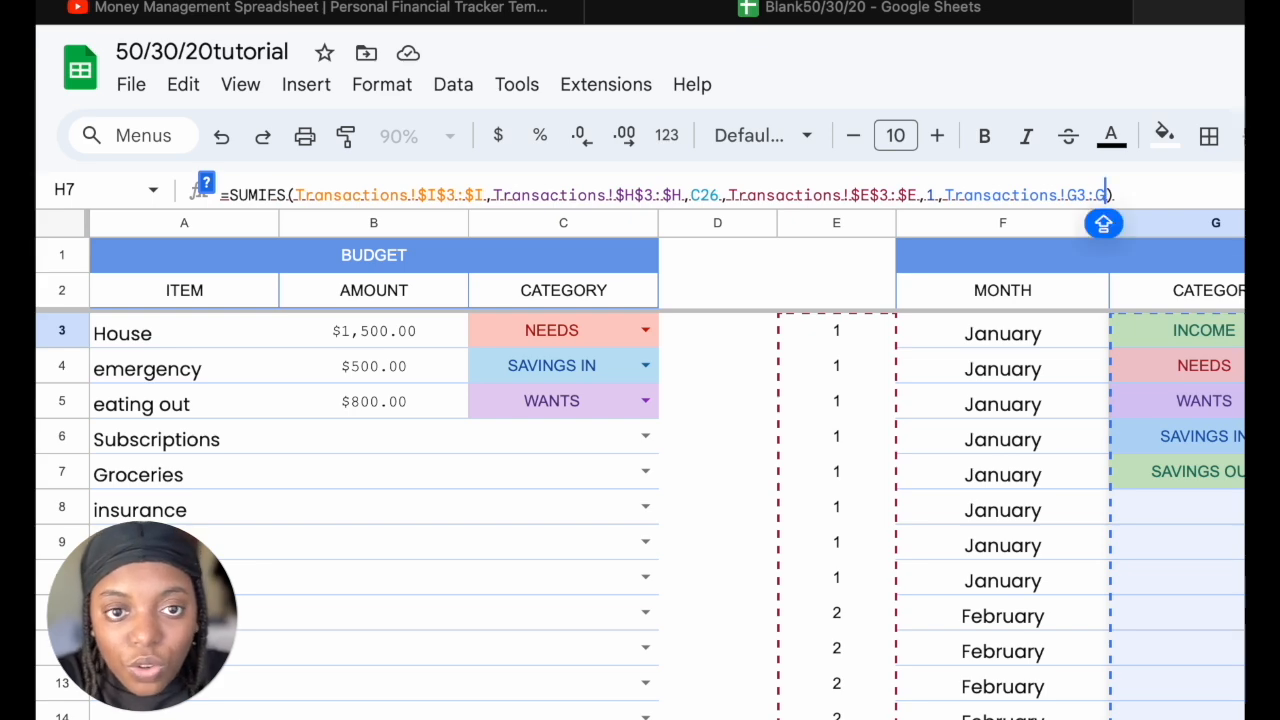
{"action": "type", "text": ",\""}
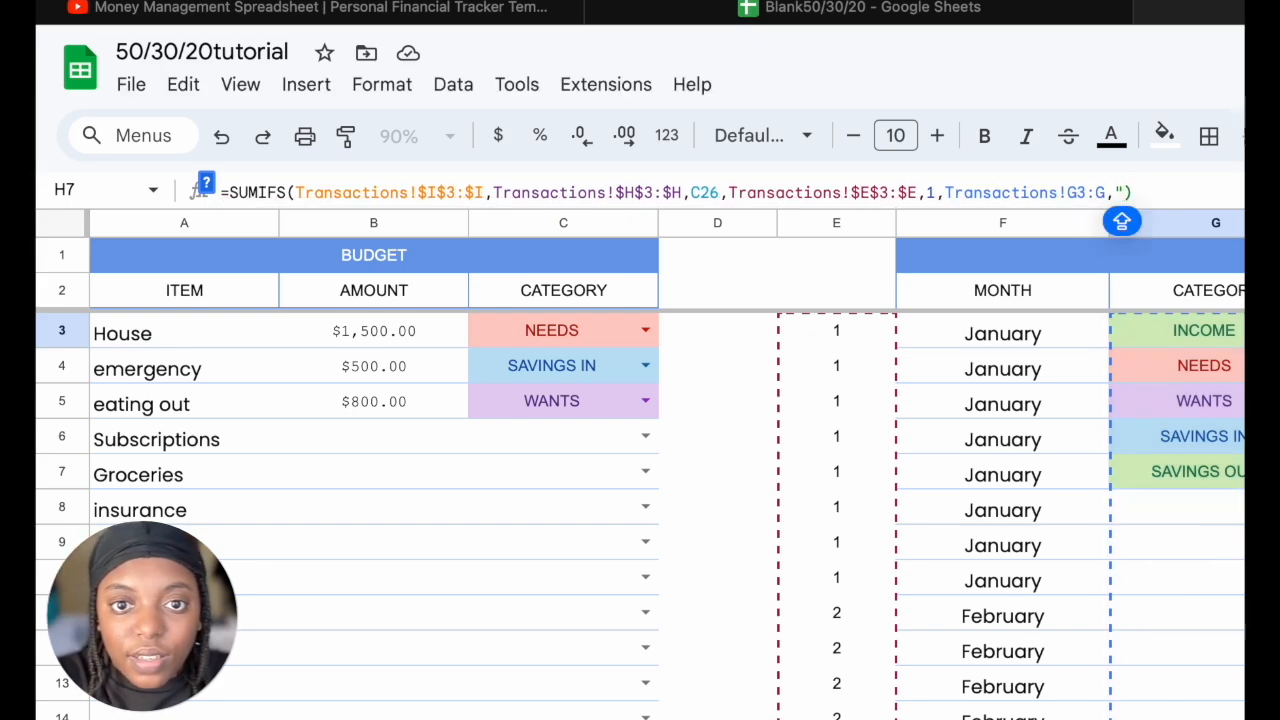
{"action": "type", "text": "SAVINGS "}
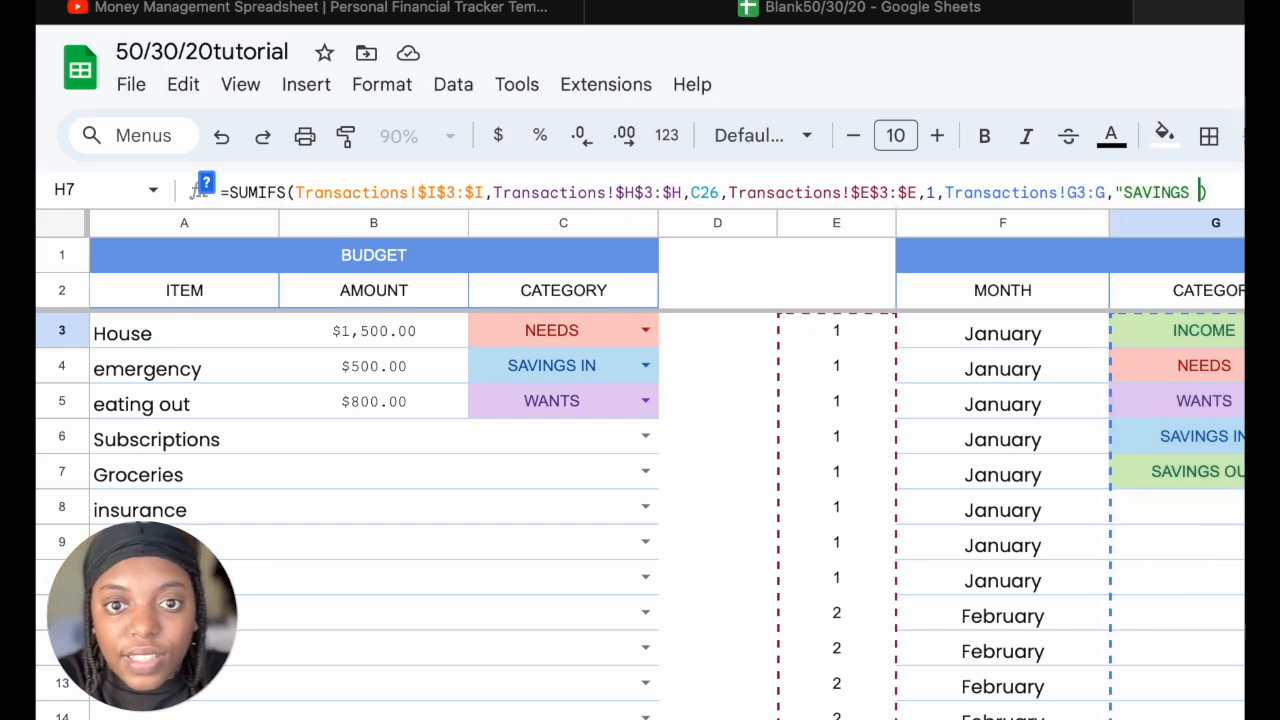
{"action": "type", "text": "IN\")"}
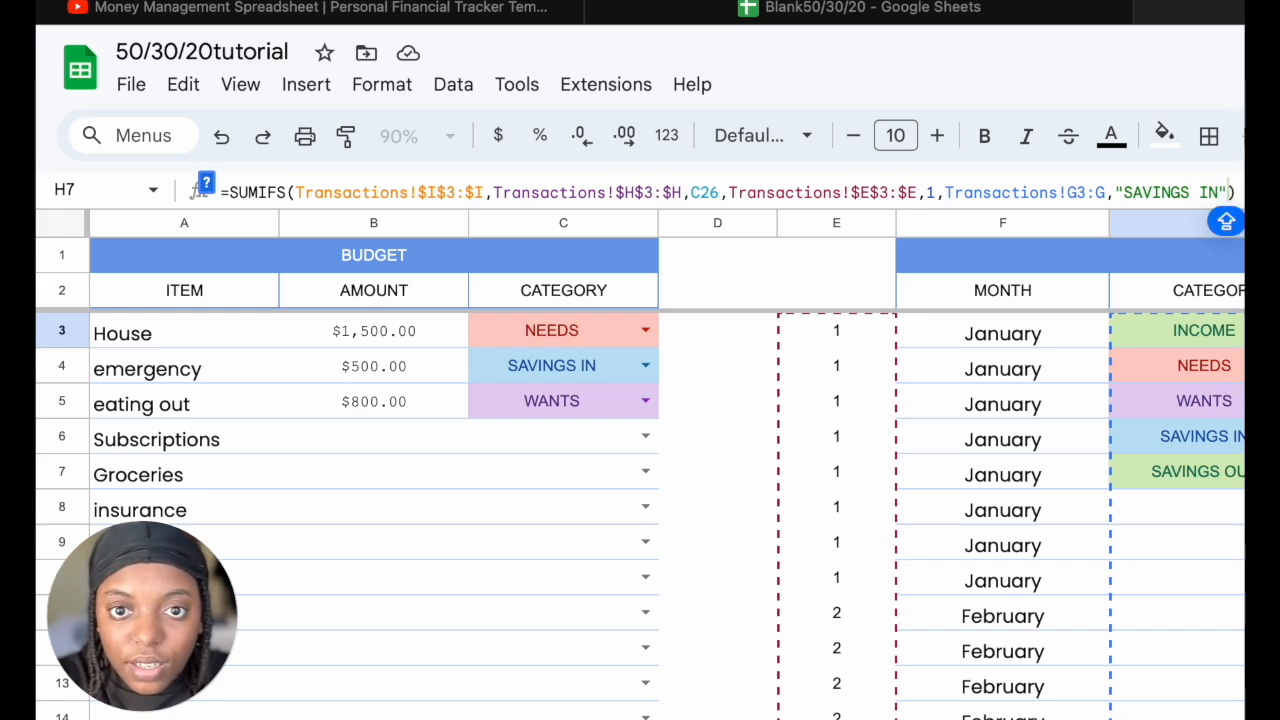
Subtract a copy of the same SUMIFS in E26 with its criterion changed to "SAVINGS OUT", and enter the formula
{"action": "type", "text": "-"}
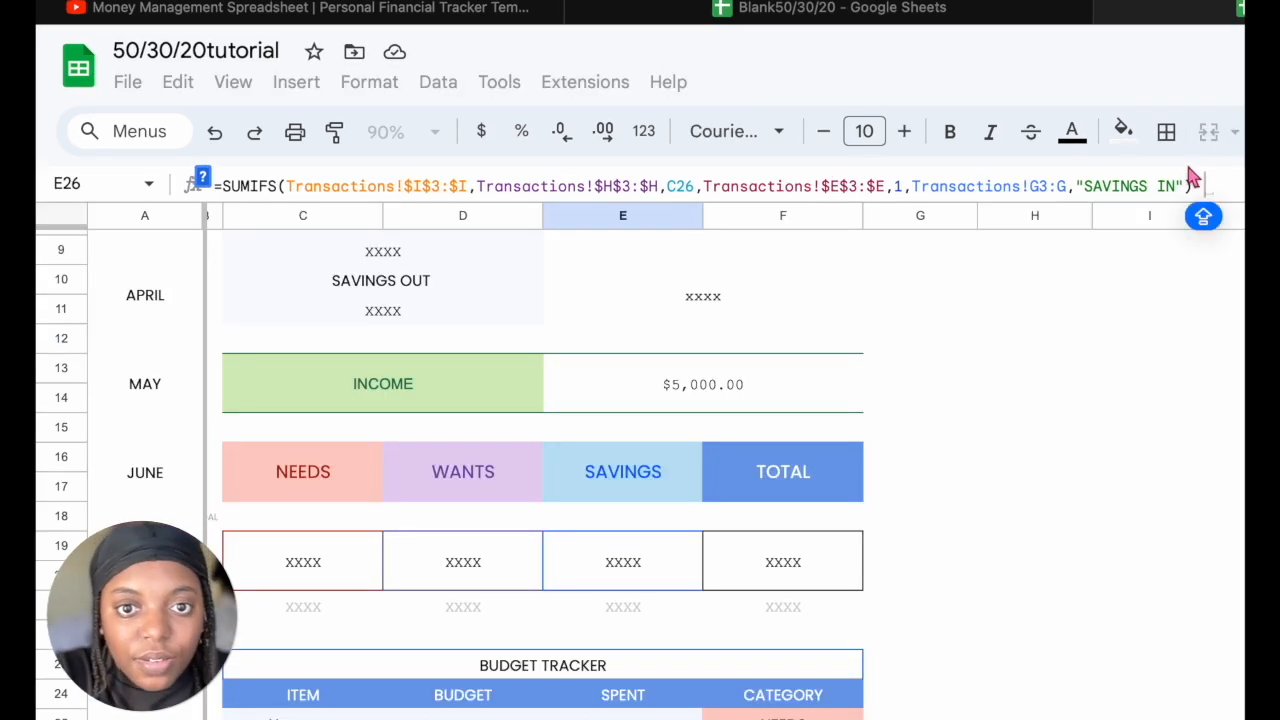
{"action": "left_click_drag", "start_coordinate": [1200, 184], "coordinate": [236, 188]}
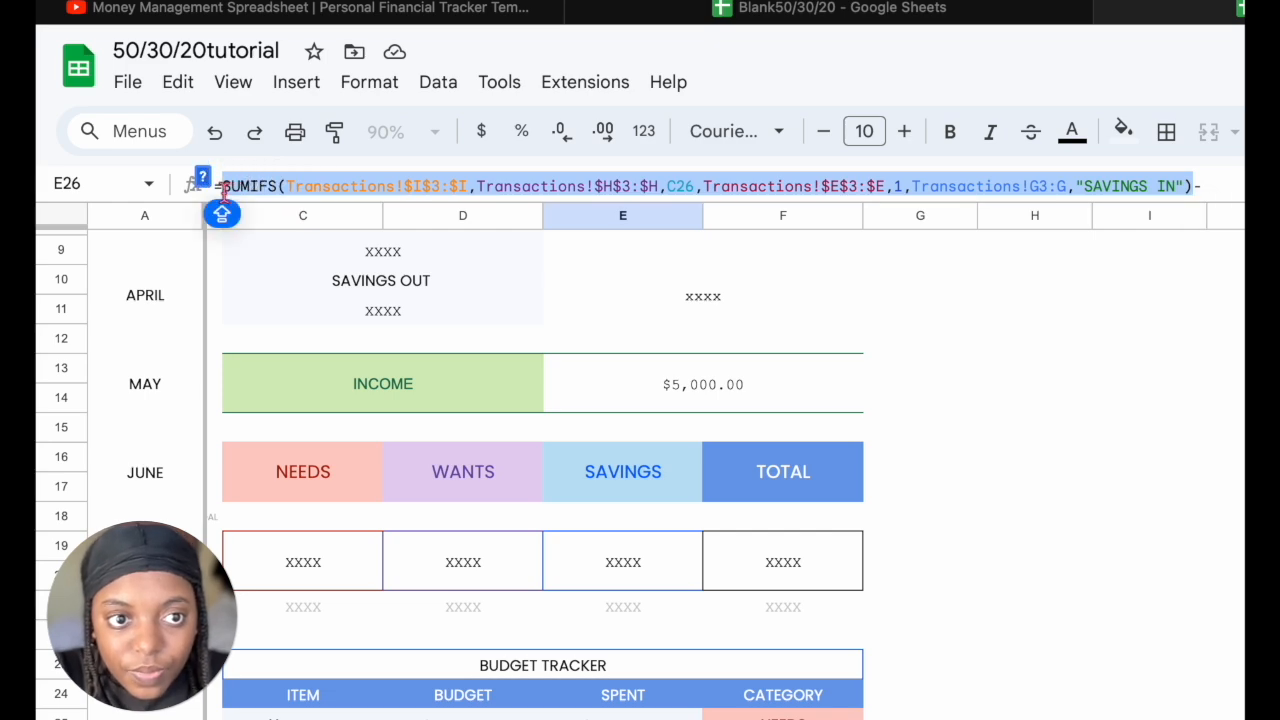
{"action": "key", "text": "super+c"}
{"action": "key", "text": "super+Right"}
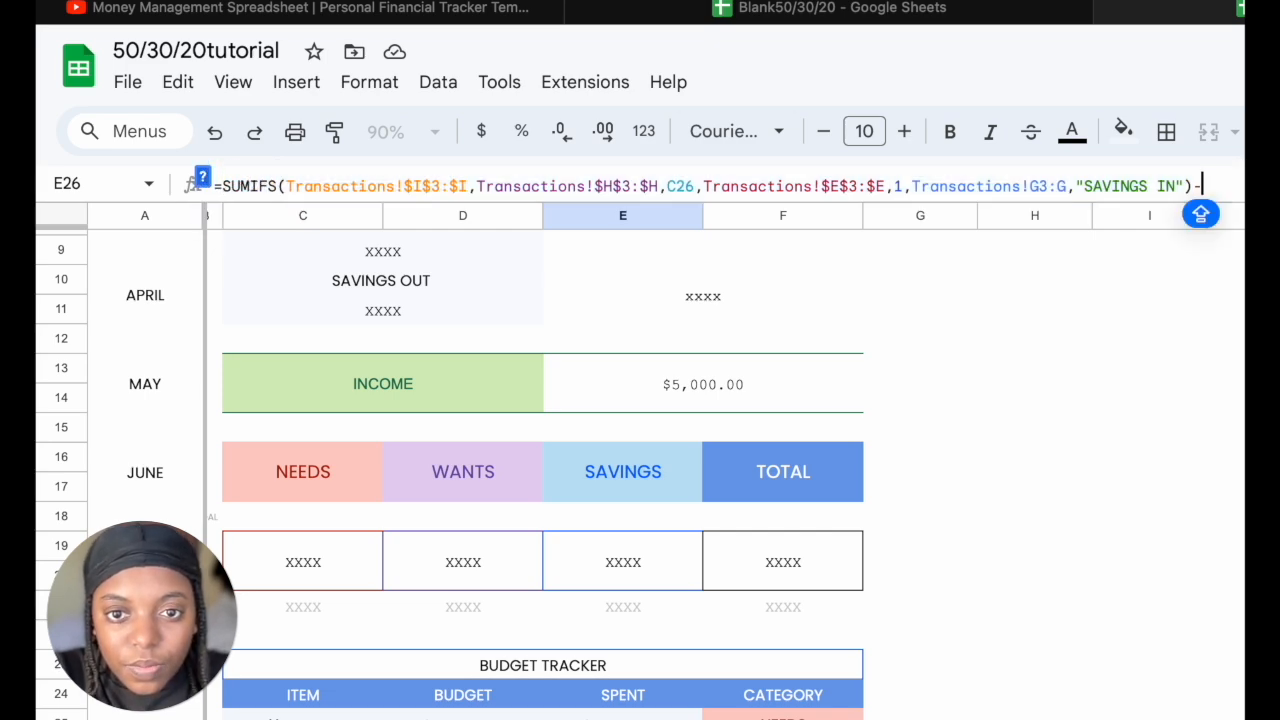
{"action": "key", "text": "super+v"}
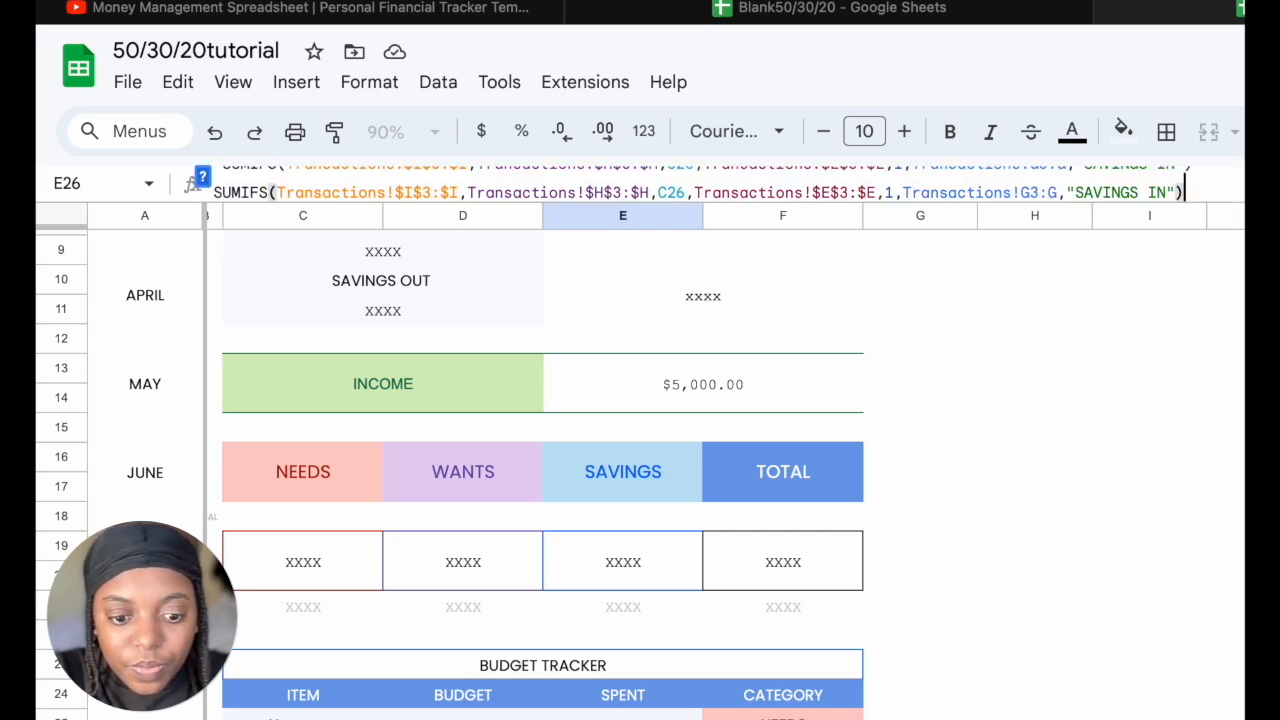
{"action": "left_click", "coordinate": [1166, 192]}
{"action": "key", "text": "BackSpace"}
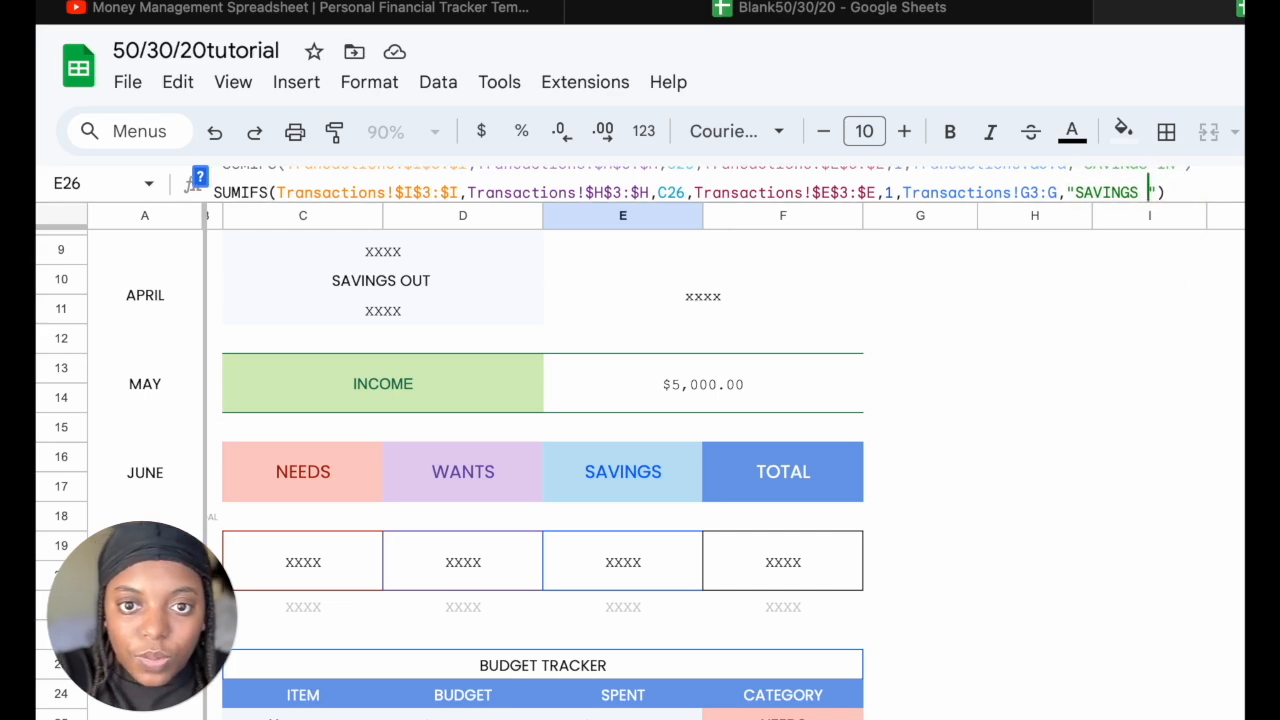
{"action": "key", "text": "BackSpace"}
{"action": "type", "text": "OUT"}
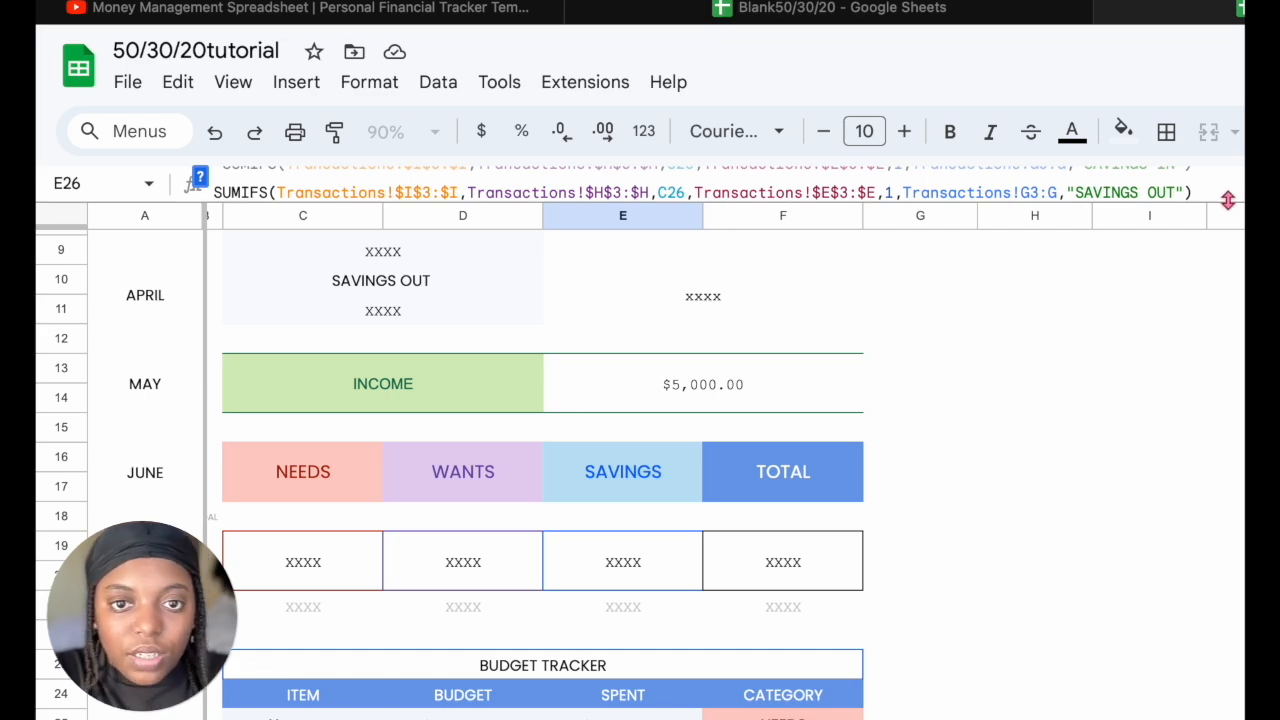
{"action": "left_click", "coordinate": [1236, 232]}
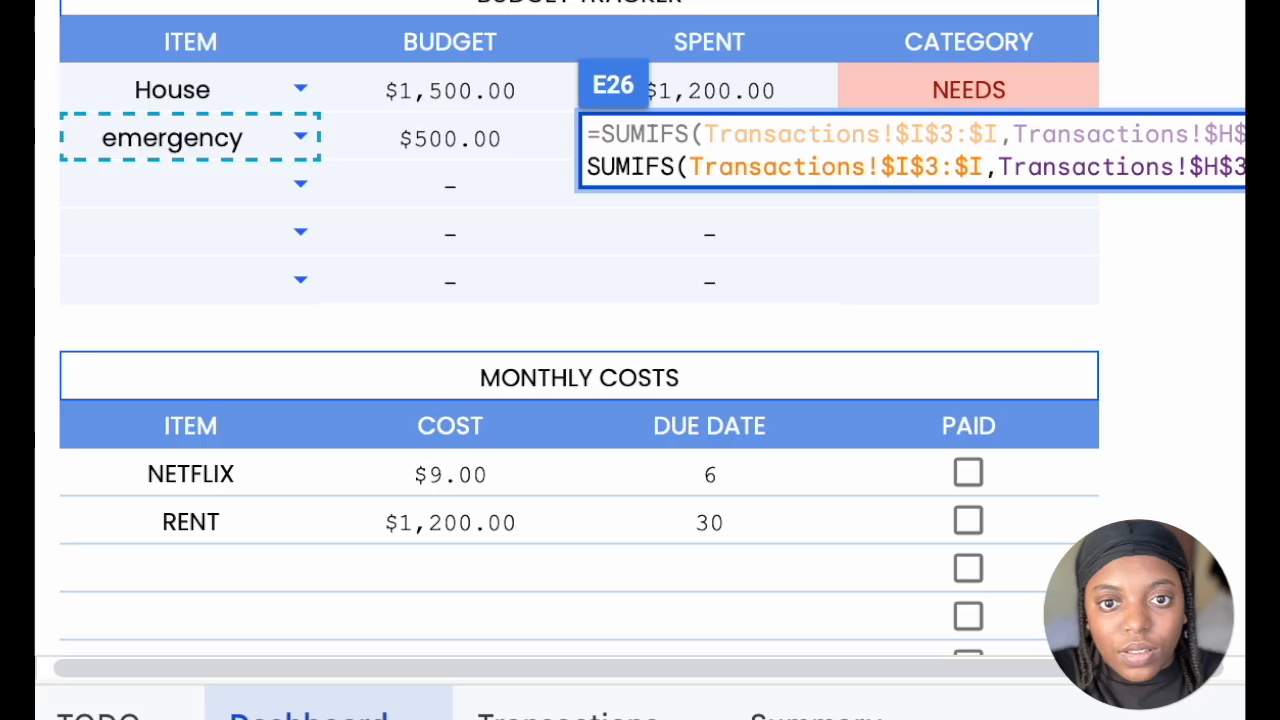
{"action": "key", "text": "Return"}
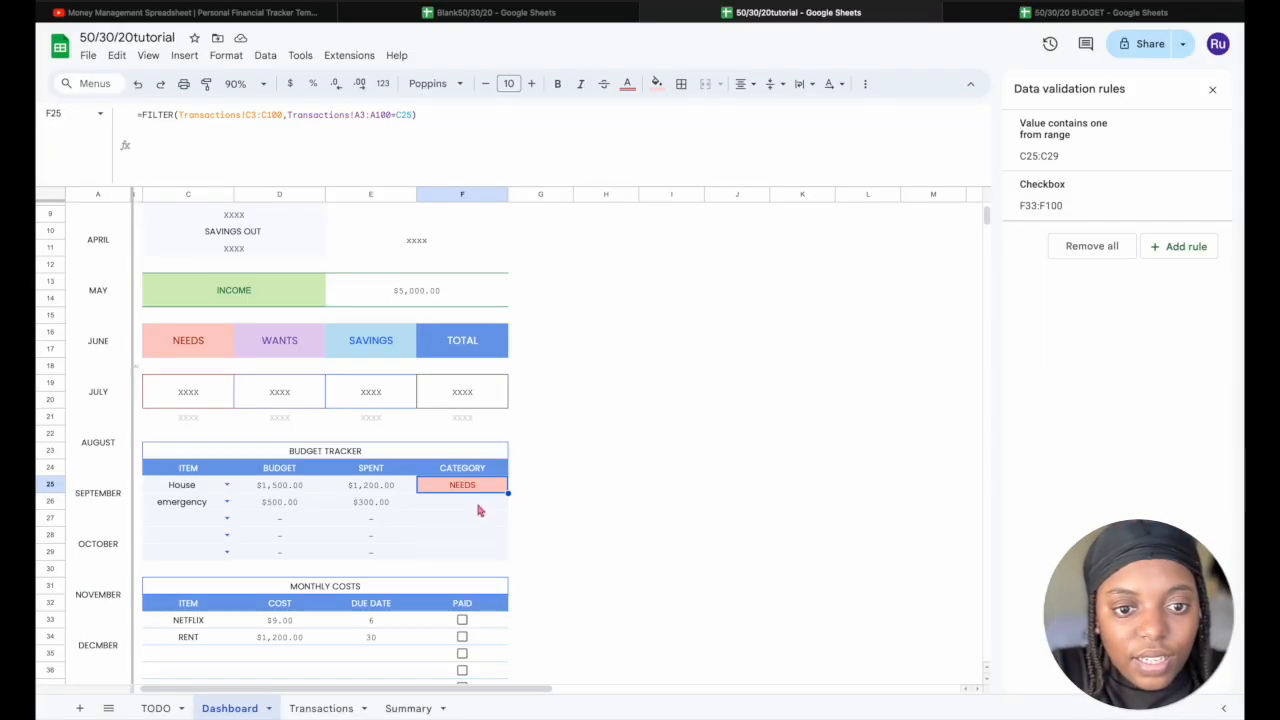
{"action": "left_click", "coordinate": [1020, 152]}
{"action": "left_click", "coordinate": [480, 524]}
{"action": "left_click", "coordinate": [480, 556]}
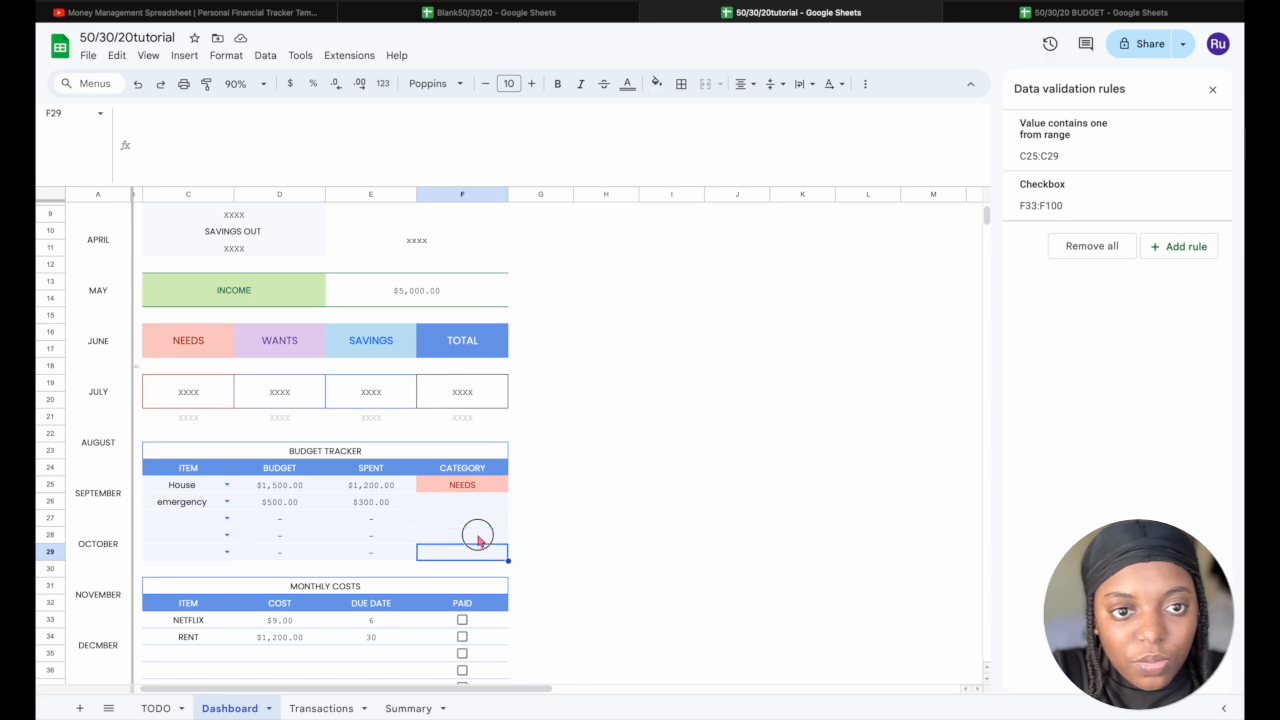
Make the returned range in the Dashboard's F25 category FILTER formula absolute, as Transactions!$C$3:$C$100
{"action": "left_click", "coordinate": [477, 535]}
{"action": "left_click", "coordinate": [480, 525]}
{"action": "left_click", "coordinate": [482, 488]}
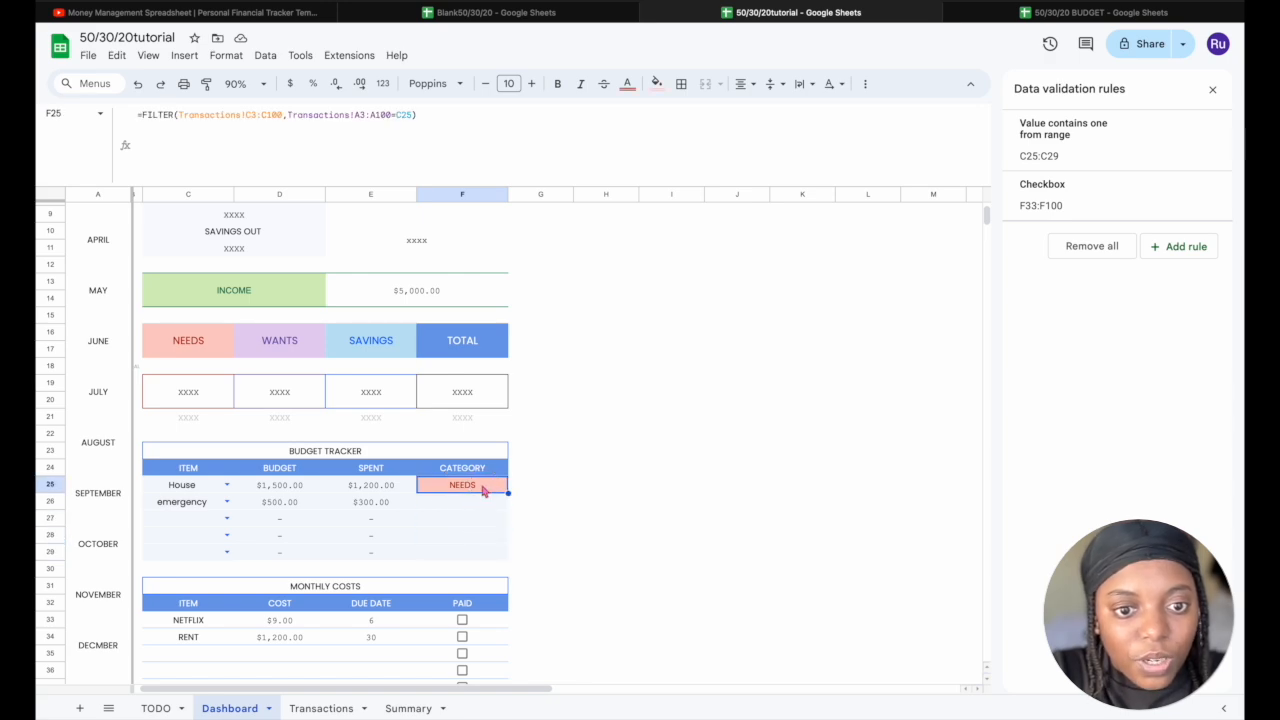
{"action": "left_click", "coordinate": [252, 114]}
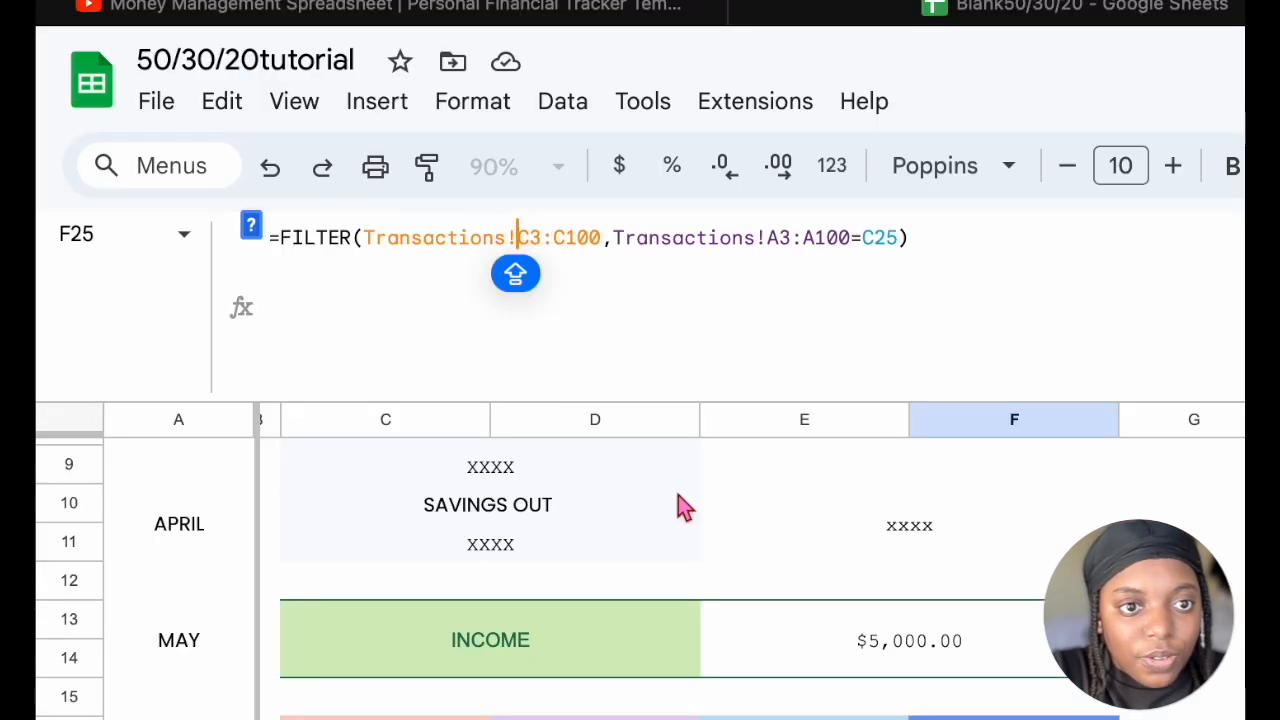
{"action": "type", "text": "$"}
{"action": "key", "text": "Right"}
{"action": "type", "text": "$"}
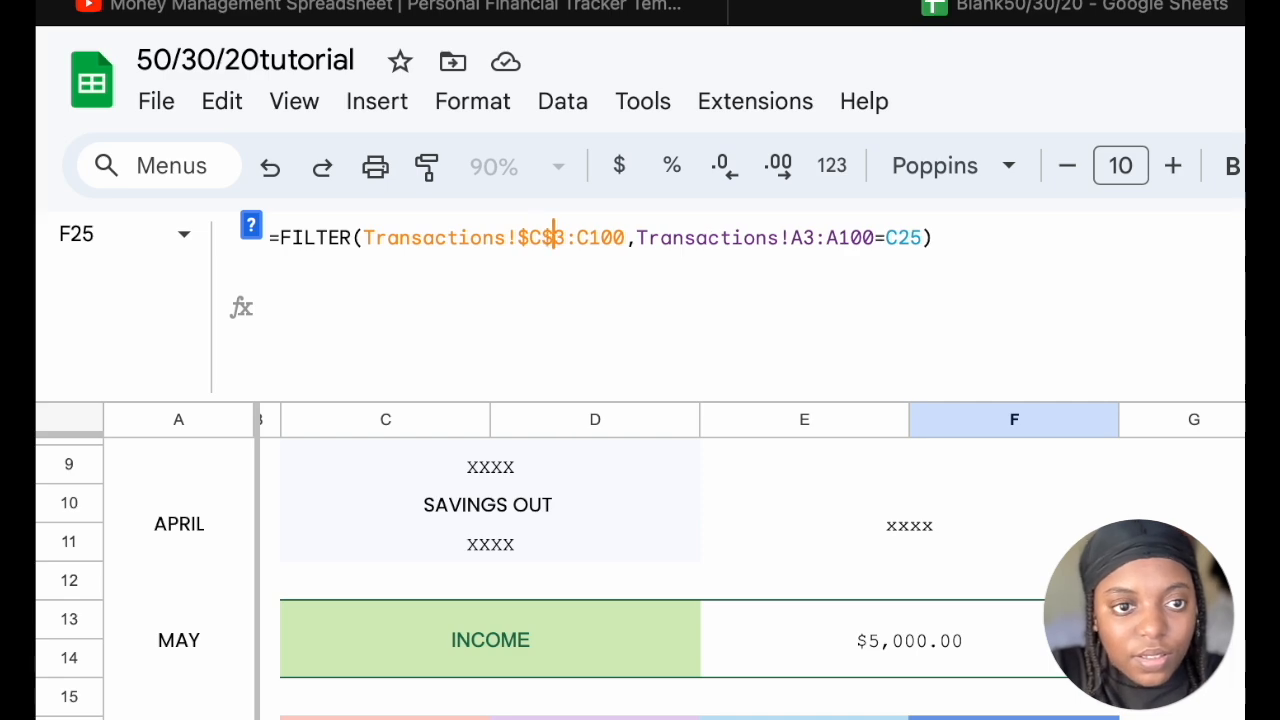
{"action": "left_click", "coordinate": [579, 240]}
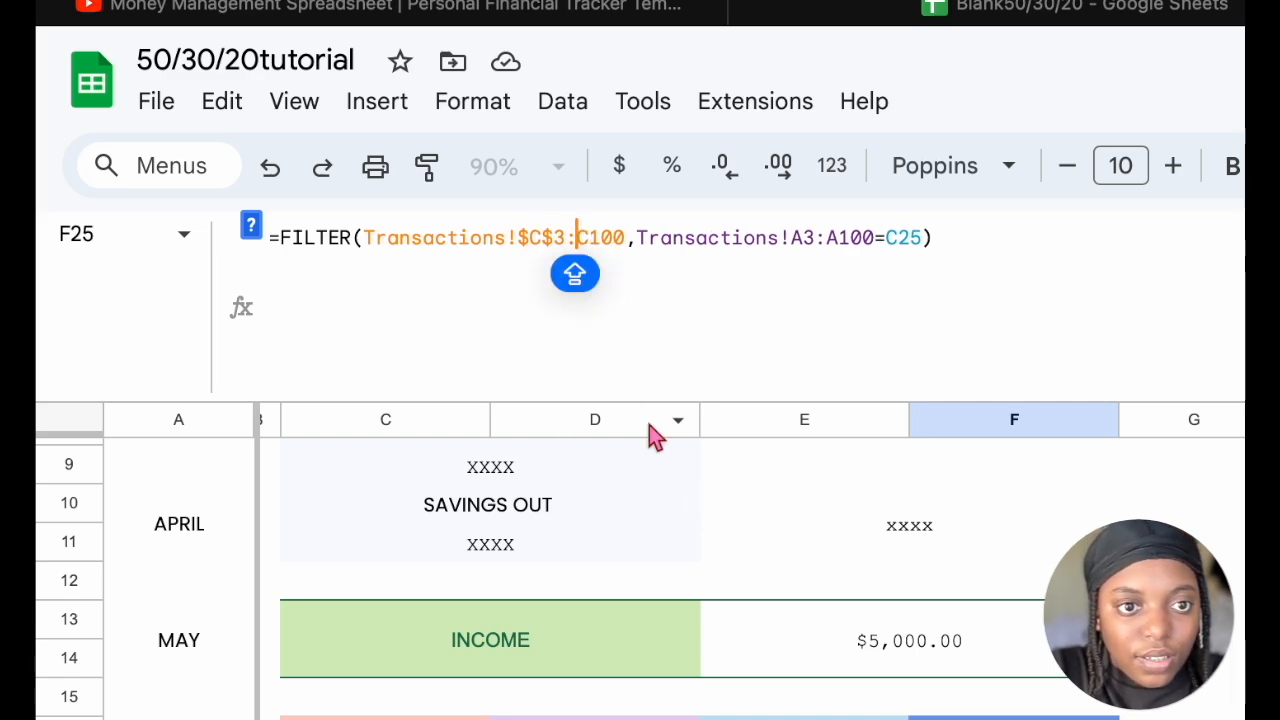
{"action": "type", "text": "$"}
{"action": "key", "text": "Right"}
{"action": "type", "text": "$"}
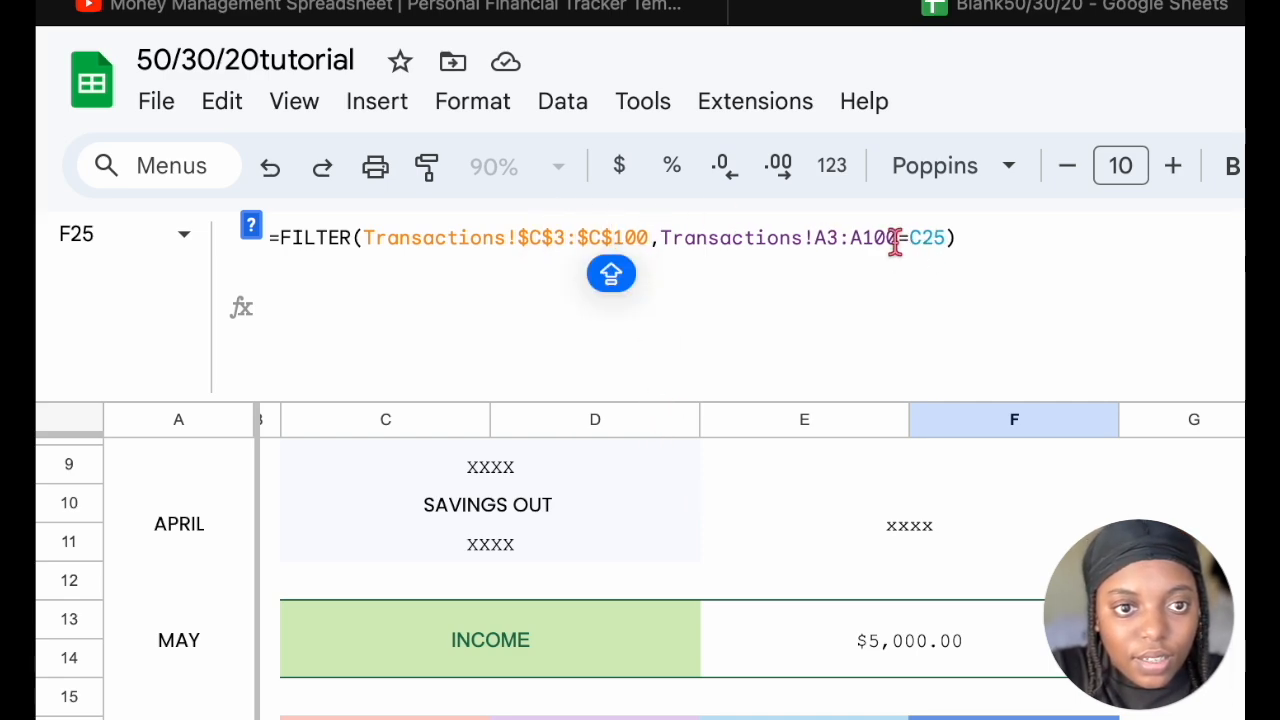
Make the condition range in the F25 FILTER absolute, as Transactions!$A$3:$A$100, and enter the formula
{"action": "left_click", "coordinate": [813, 237]}
{"action": "type", "text": "$"}
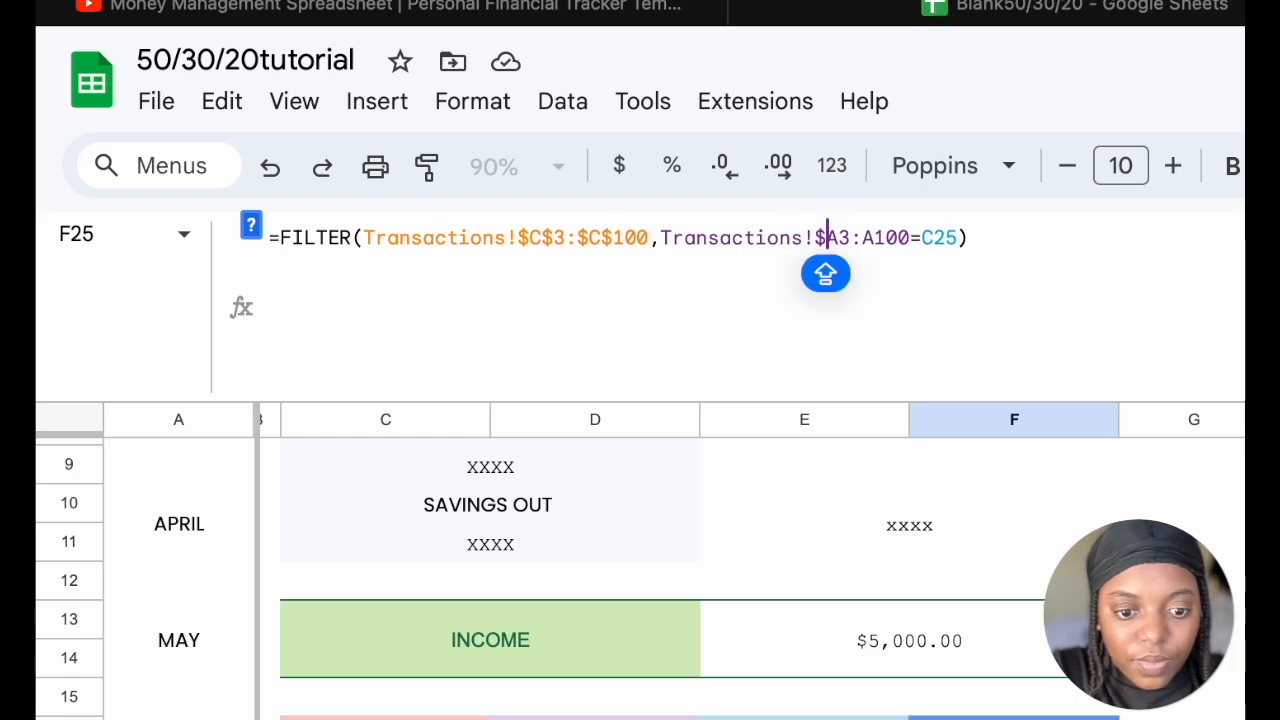
{"action": "key", "text": "Right"}
{"action": "type", "text": "$"}
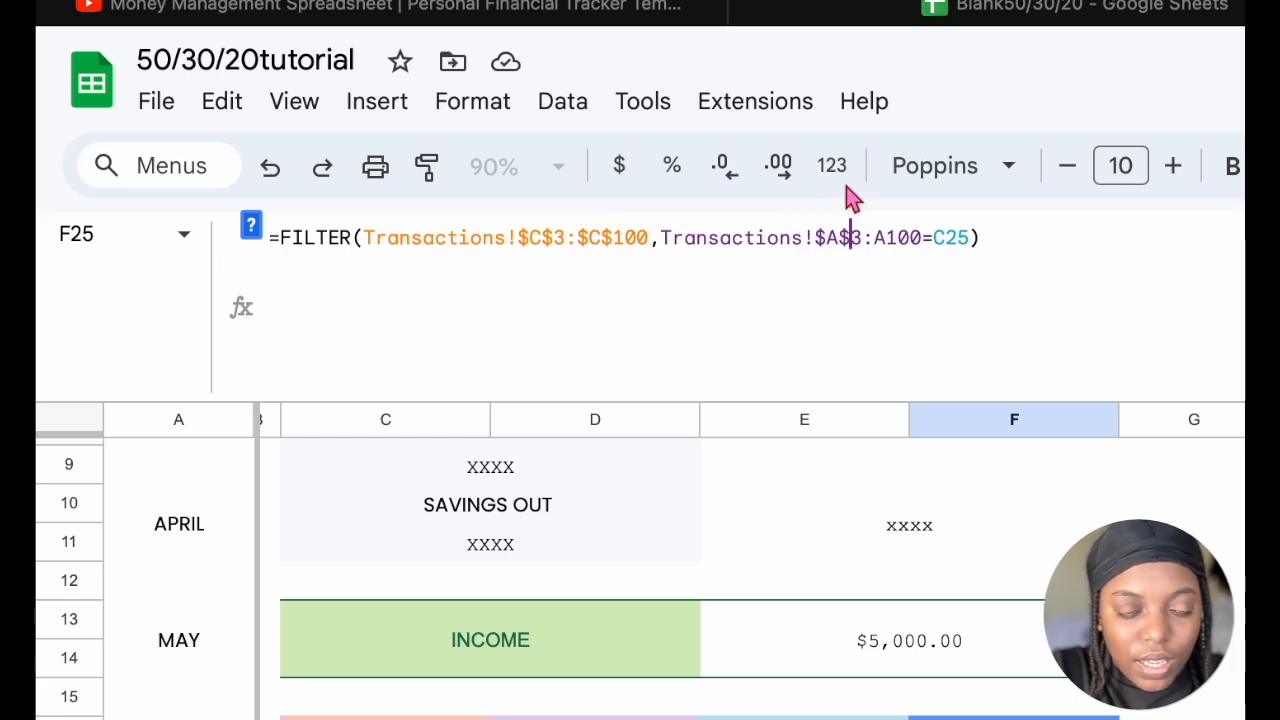
{"action": "left_click", "coordinate": [872, 237]}
{"action": "type", "text": "$"}
{"action": "key", "text": "Right"}
{"action": "type", "text": "$"}
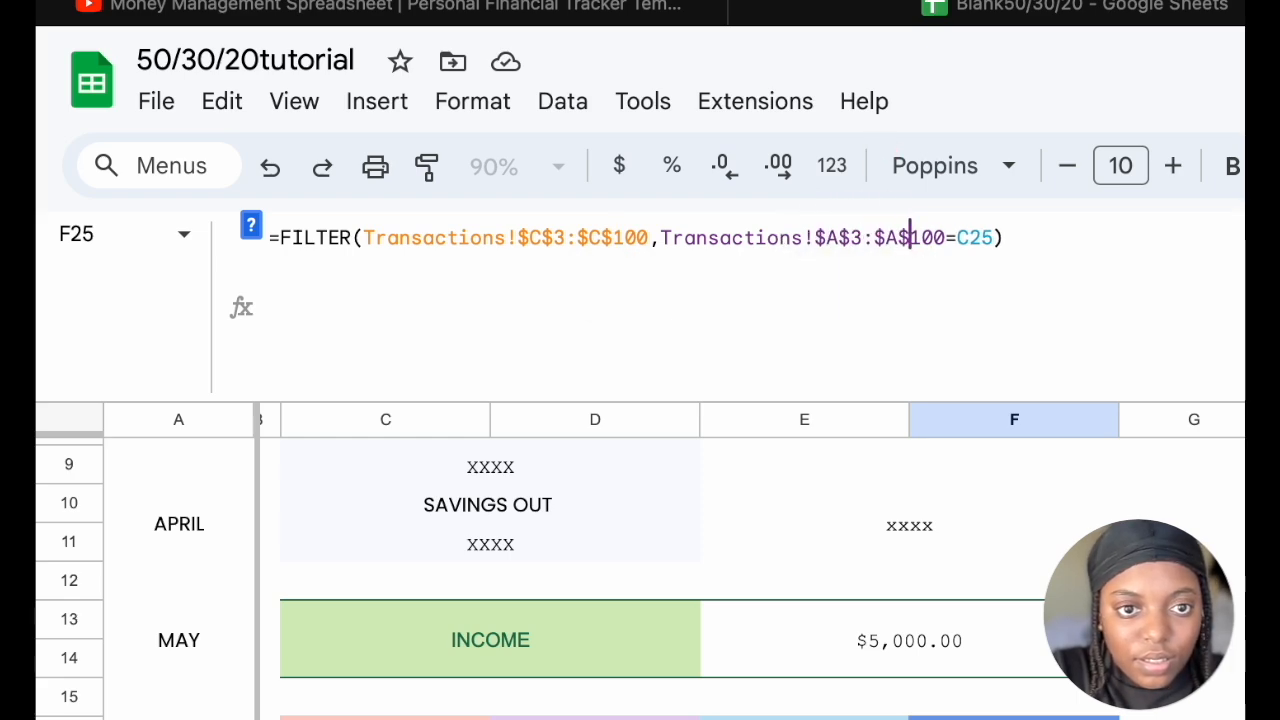
{"action": "left_click", "coordinate": [1036, 231]}
{"action": "key", "text": "Return"}
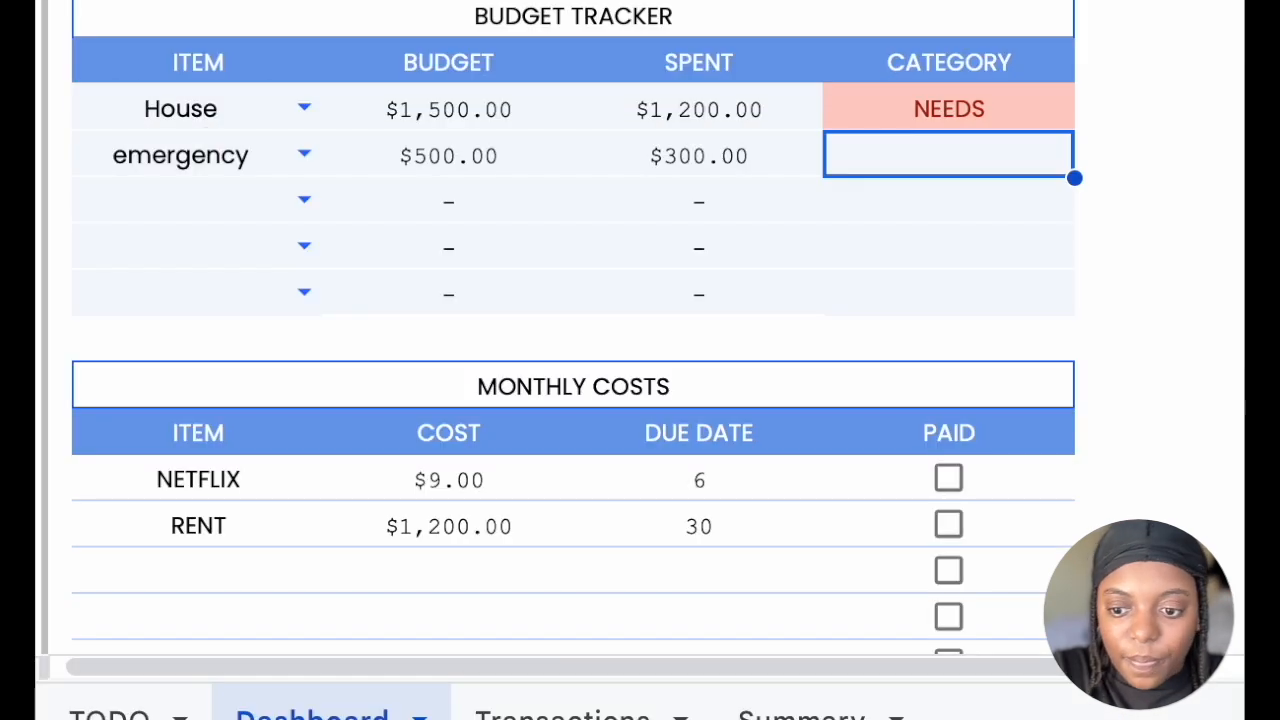
Fill the F25 FILTER formula down the Budget Tracker's category column to F29
{"action": "left_click", "coordinate": [995, 120]}
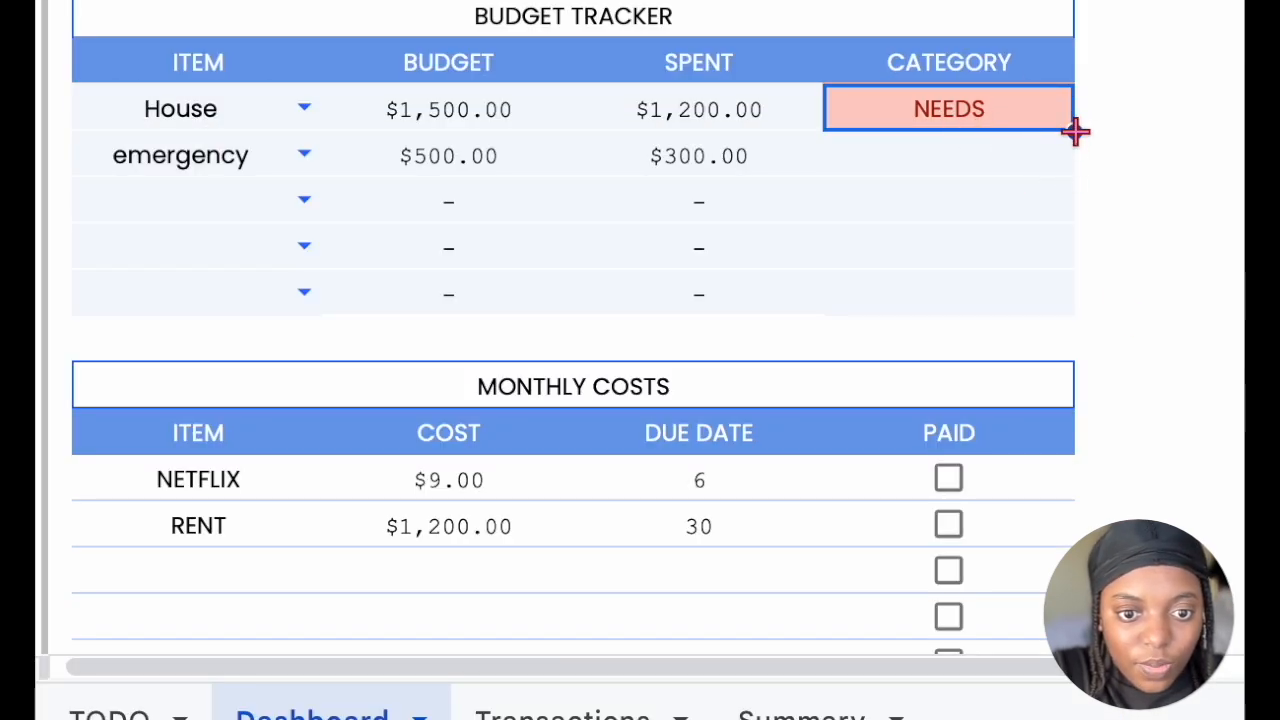
{"action": "left_click_drag", "start_coordinate": [1074, 131], "coordinate": [1018, 298]}
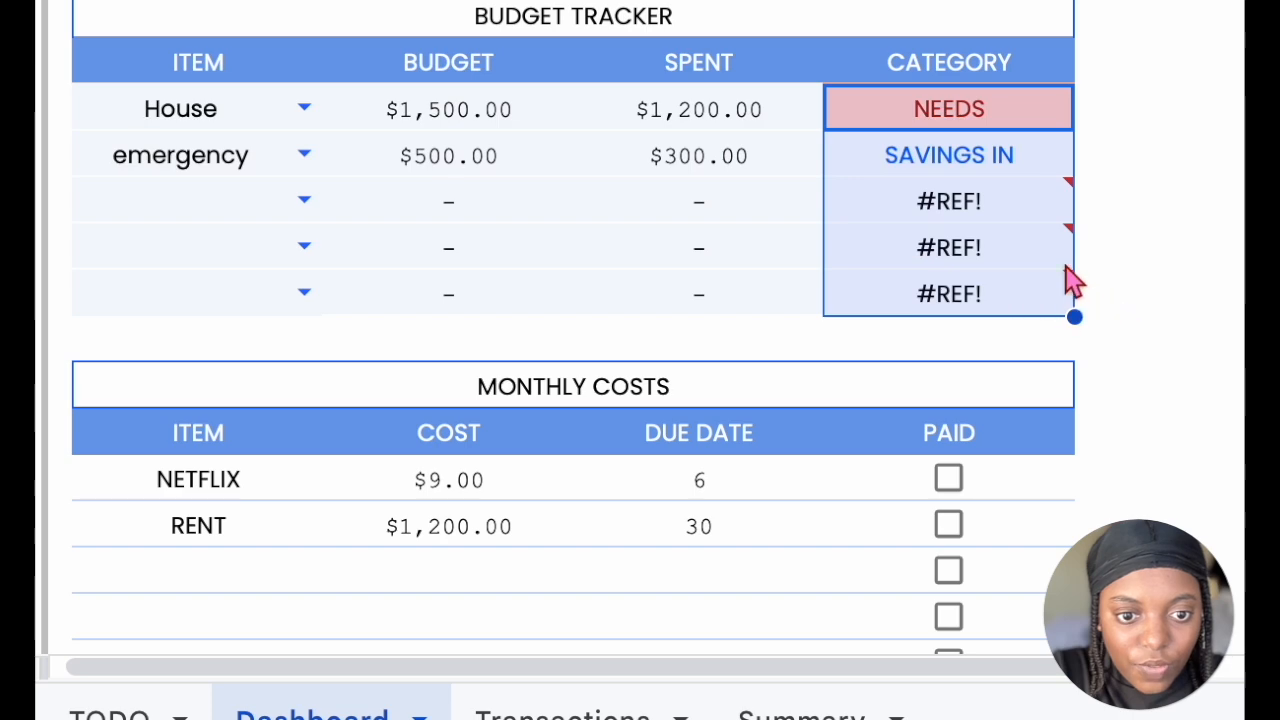
{"action": "mouse_move", "coordinate": [1015, 220]}
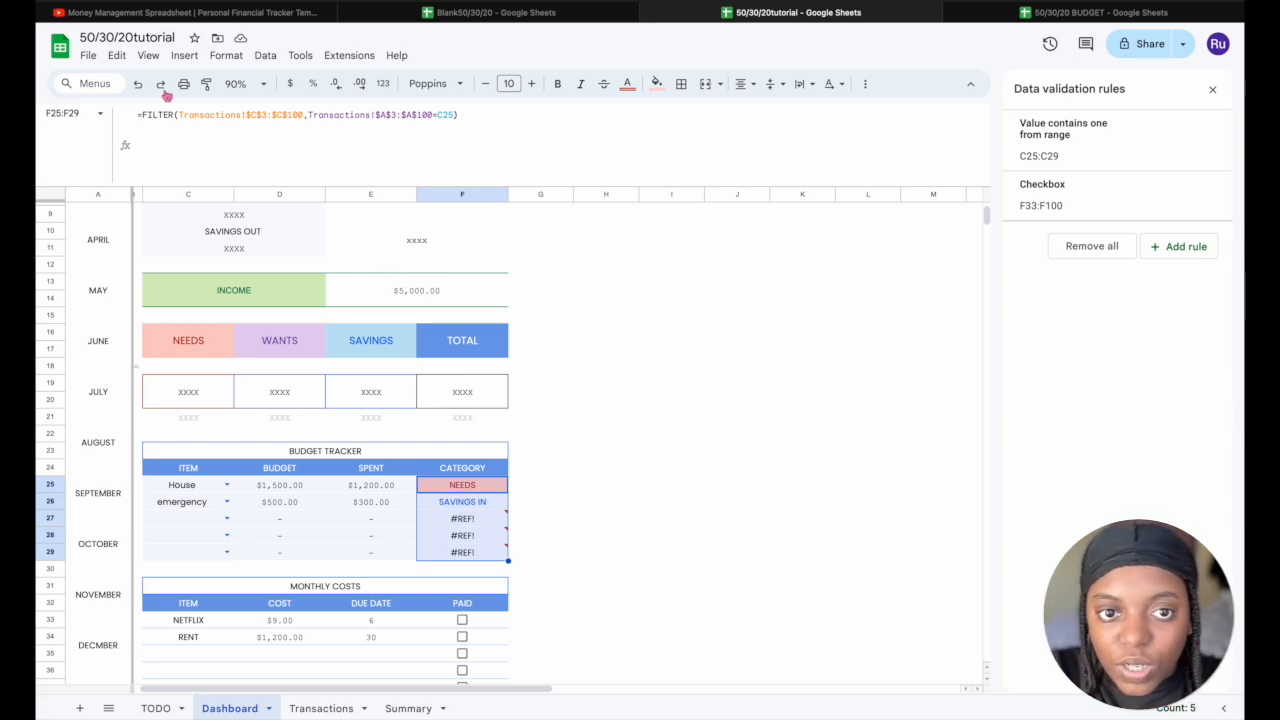
Start an IF wrapper around the FILTER in F25 with the condition C25<>""
{"action": "left_click", "coordinate": [141, 114]}
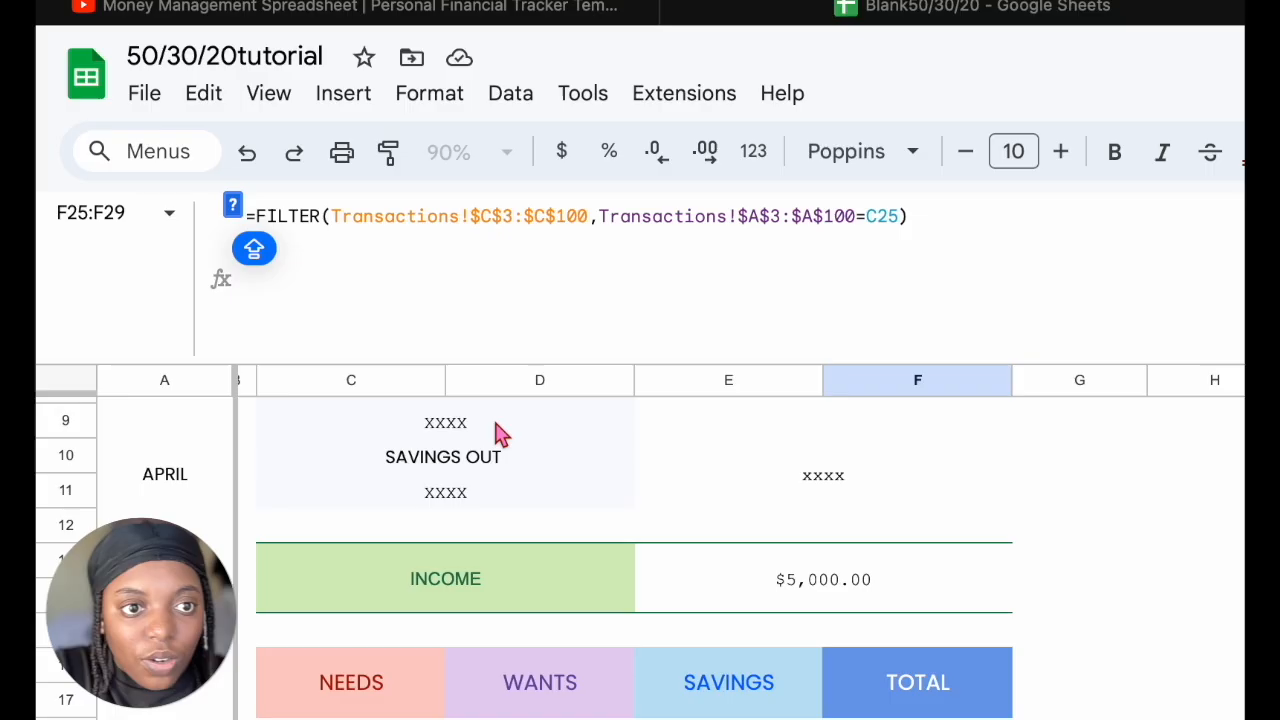
{"action": "type", "text": "IF("}
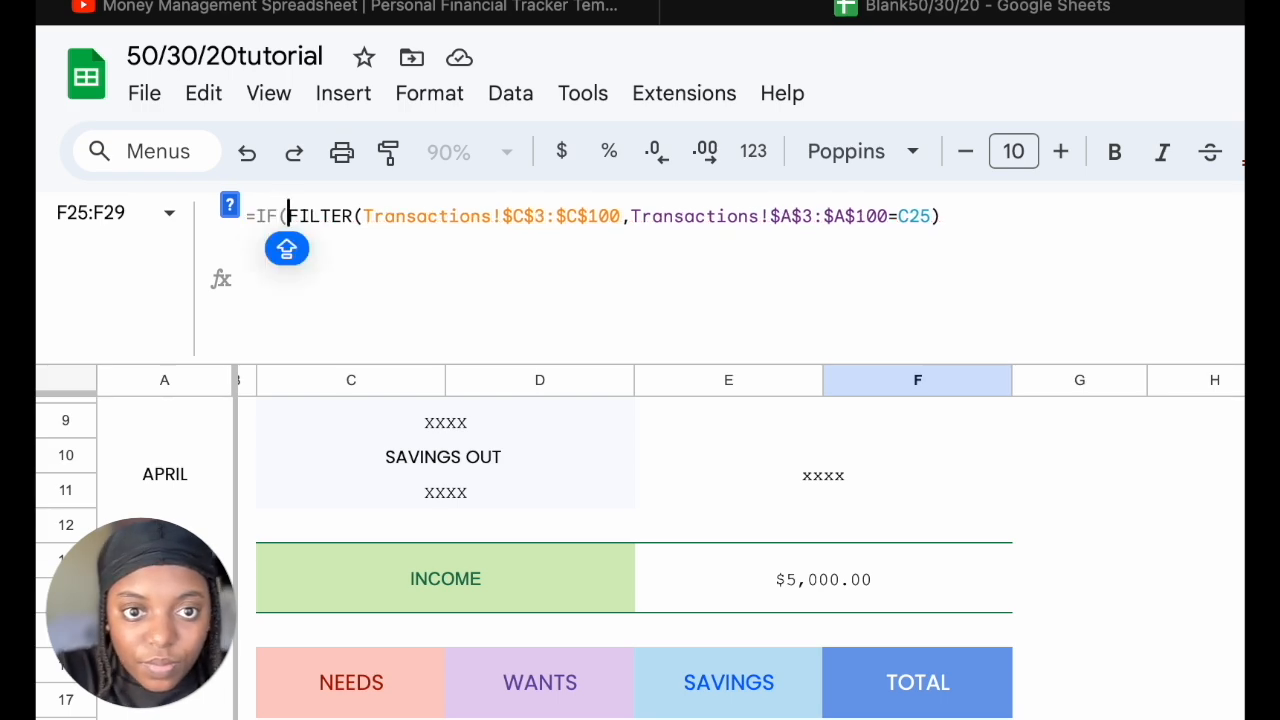
{"action": "type", "text": "C25<>"}
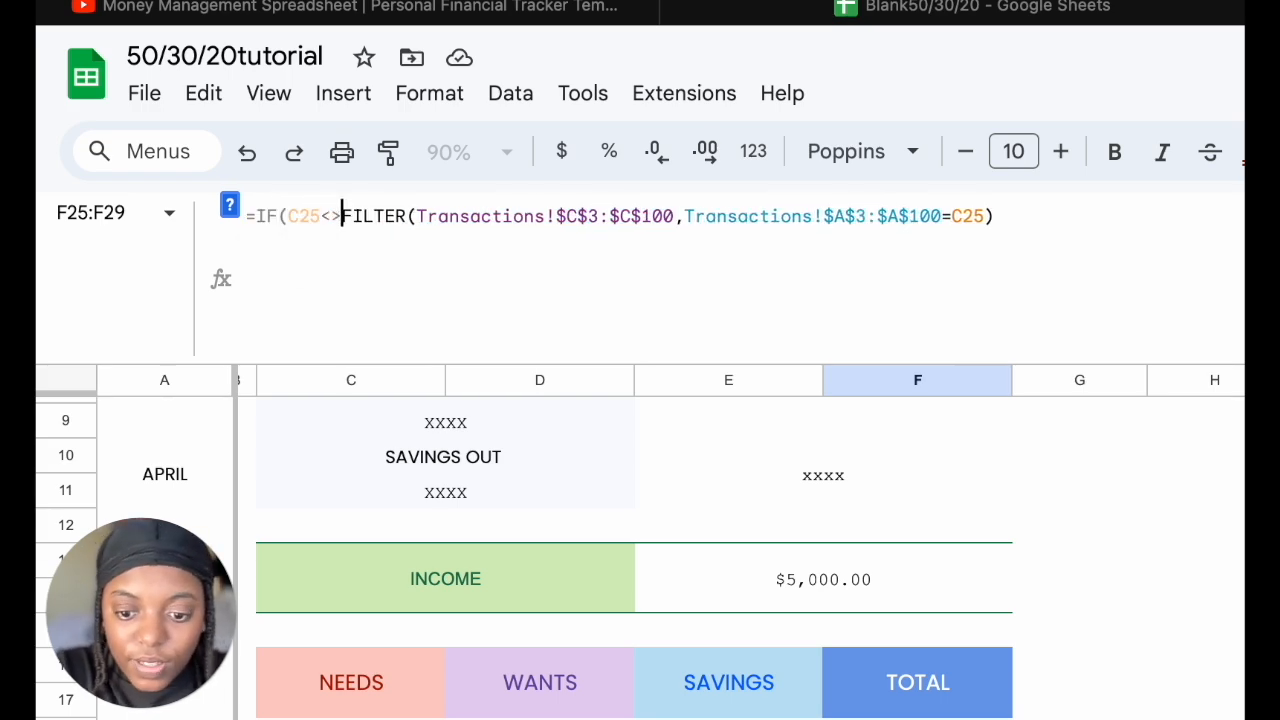
{"action": "type", "text": "\"\","}
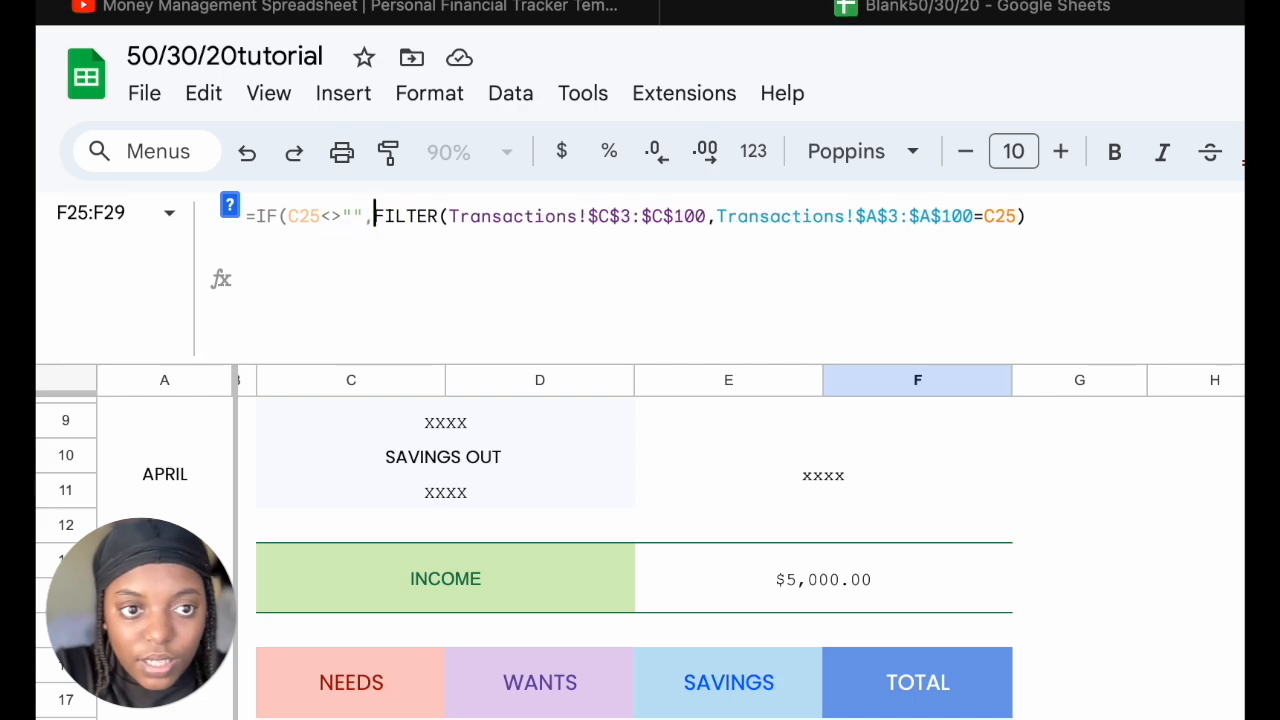
Close the IF in F25 with "-" as the fallback for an empty item, and enter the formula
{"action": "left_click", "coordinate": [1057, 222]}
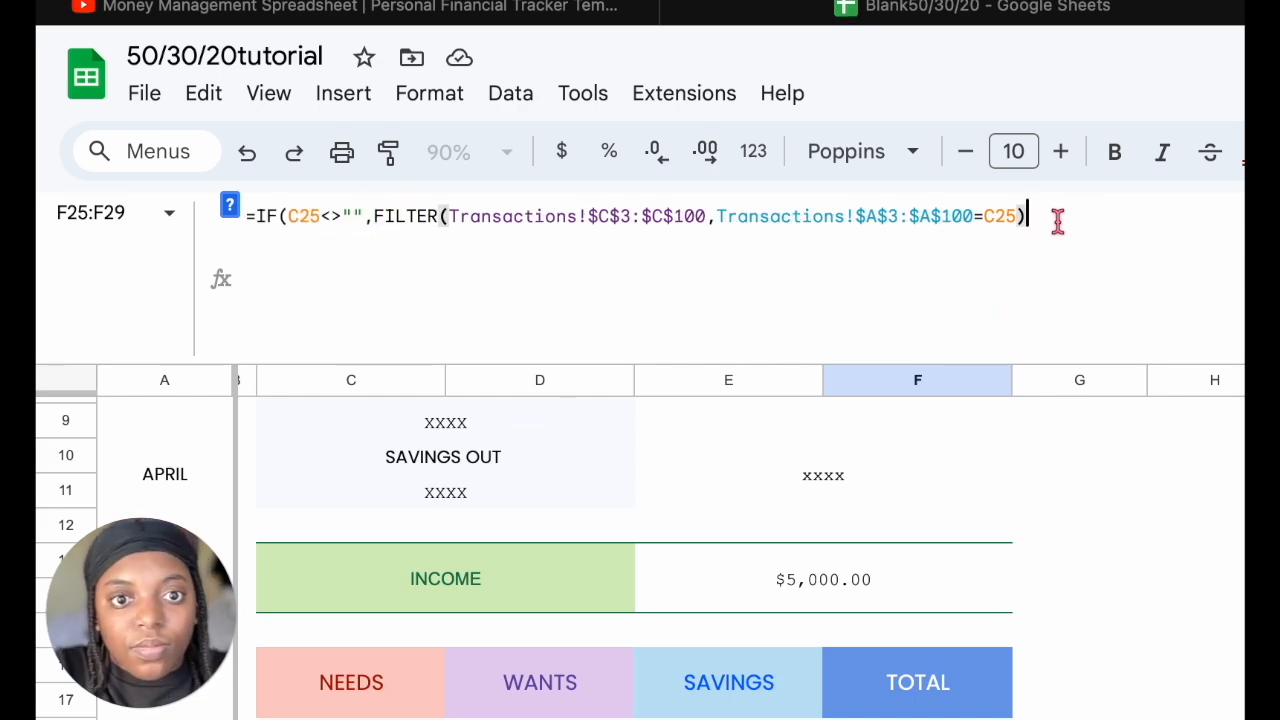
{"action": "type", "text": ","}
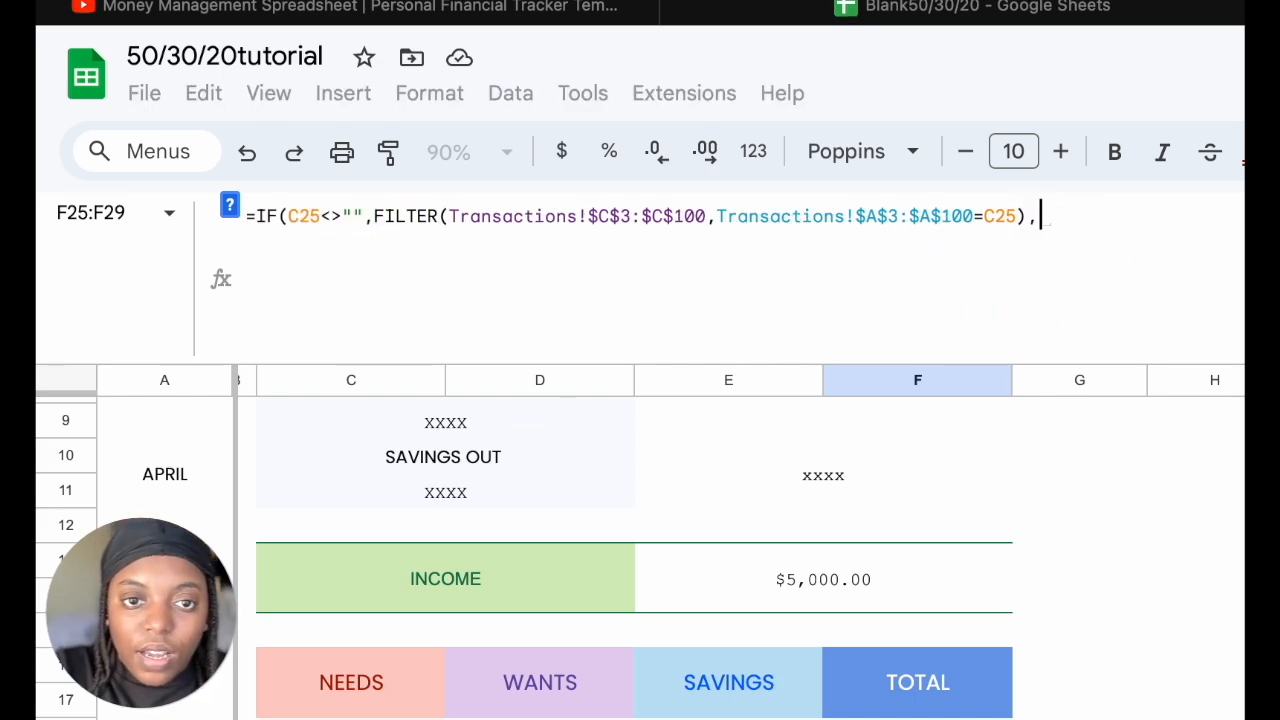
{"action": "type", "text": "\"-\""}
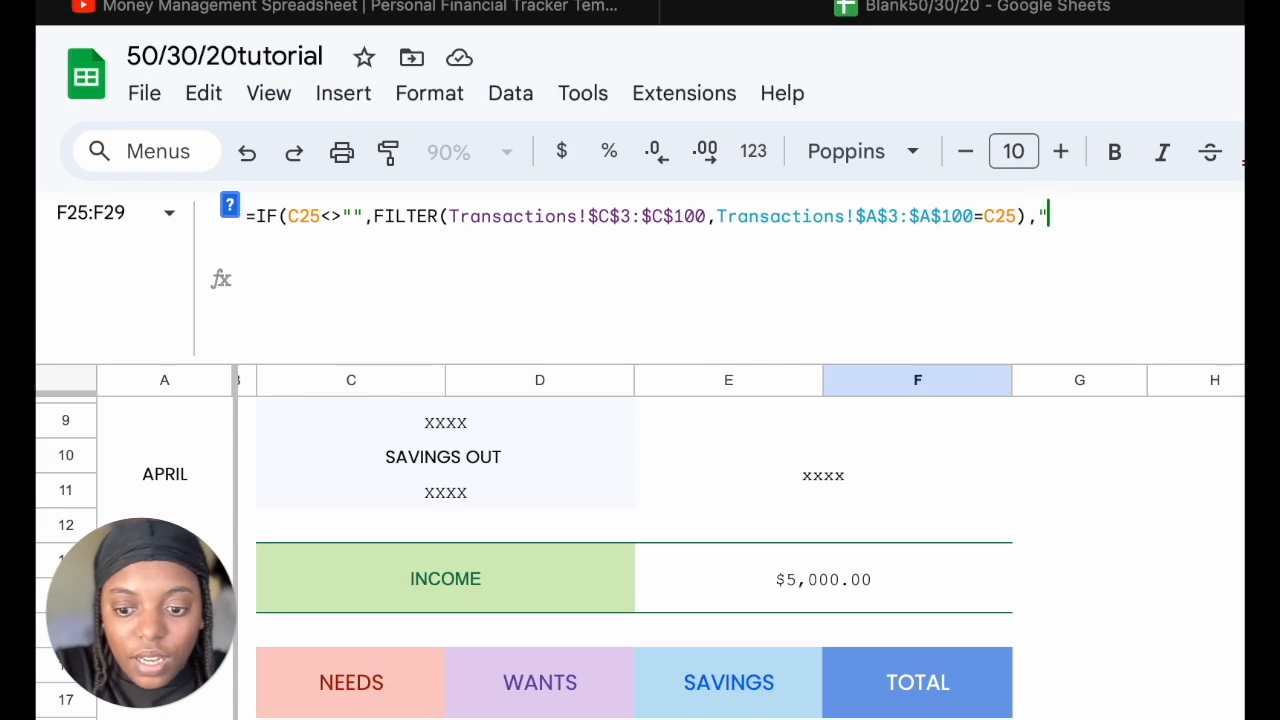
{"action": "key", "text": "Left"}
{"action": "type", "text": "-"}
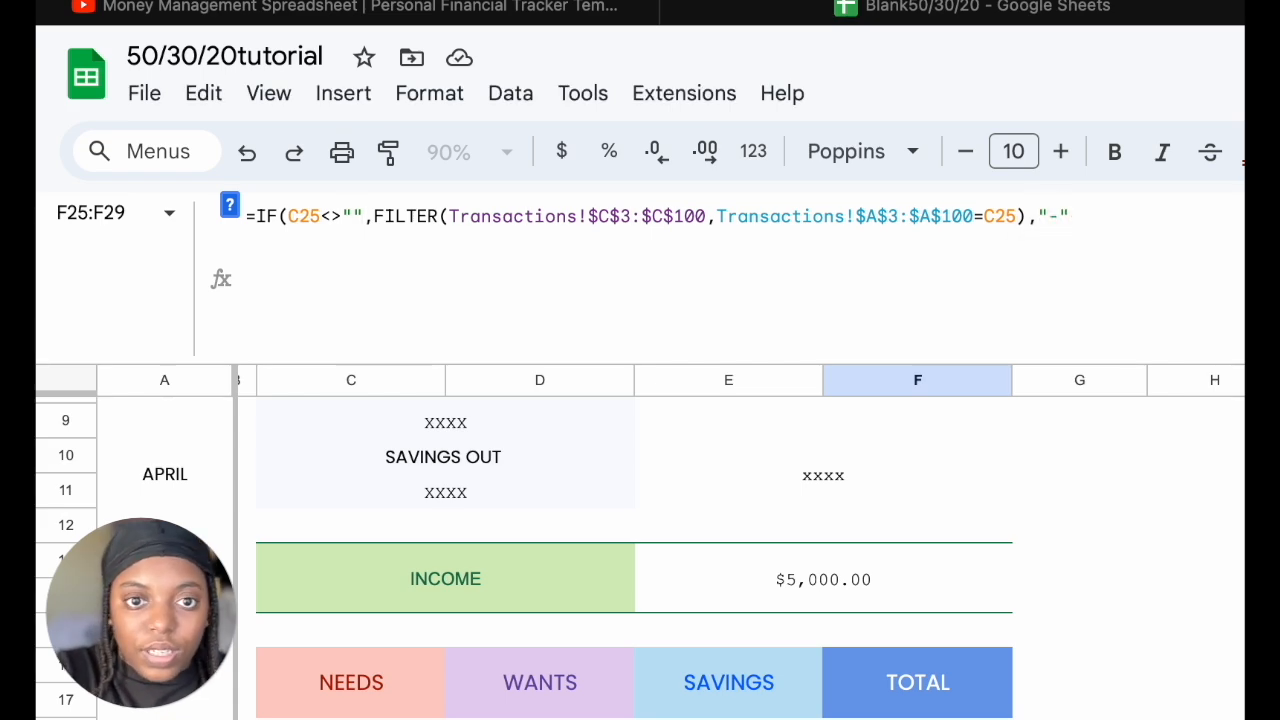
{"action": "key", "text": "Right"}
{"action": "type", "text": ")"}
{"action": "key", "text": "Return"}
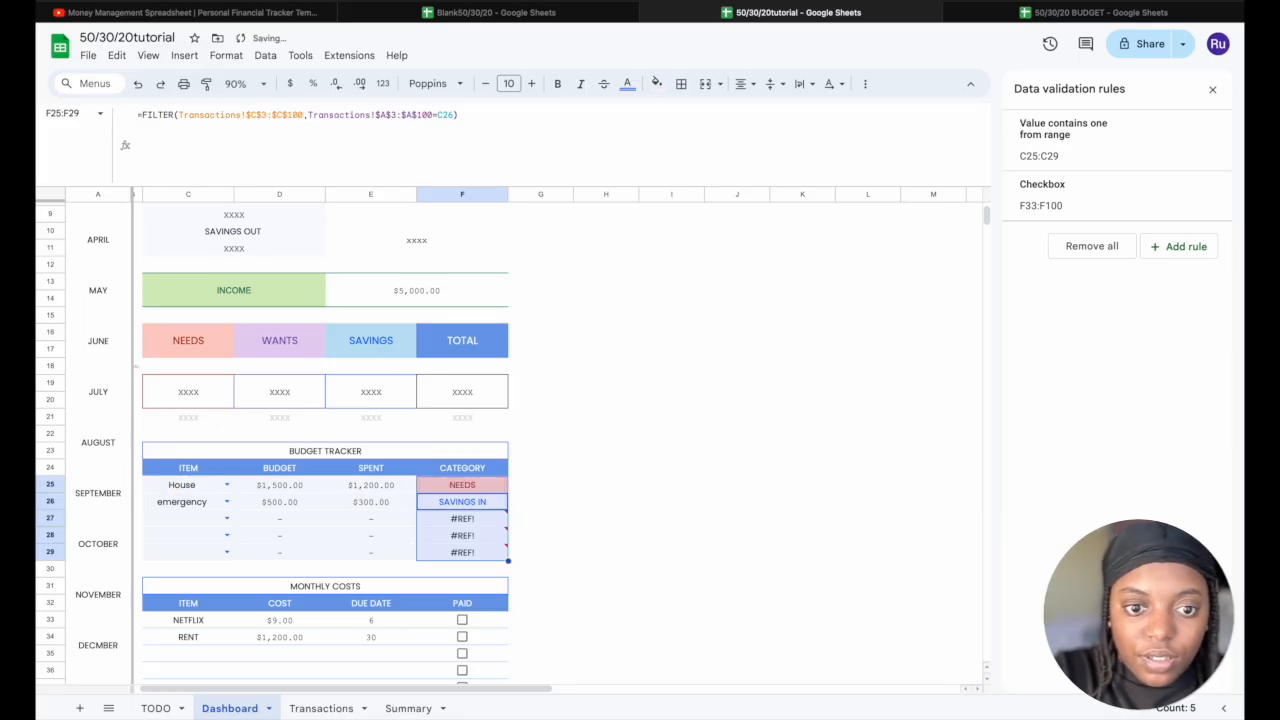
Copy the IF-wrapped category formula from F25 down through F29
{"action": "left_click", "coordinate": [486, 492]}
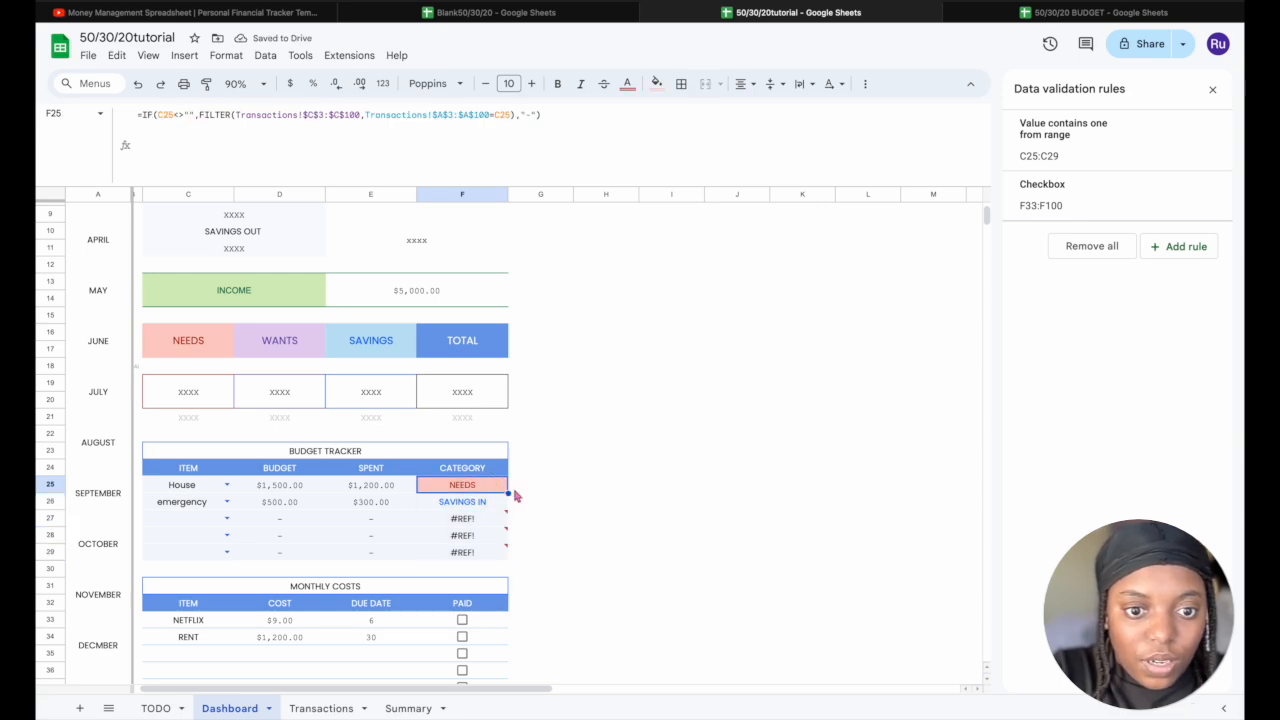
{"action": "left_click_drag", "start_coordinate": [508, 492], "coordinate": [495, 557]}
{"action": "left_click", "coordinate": [557, 523]}
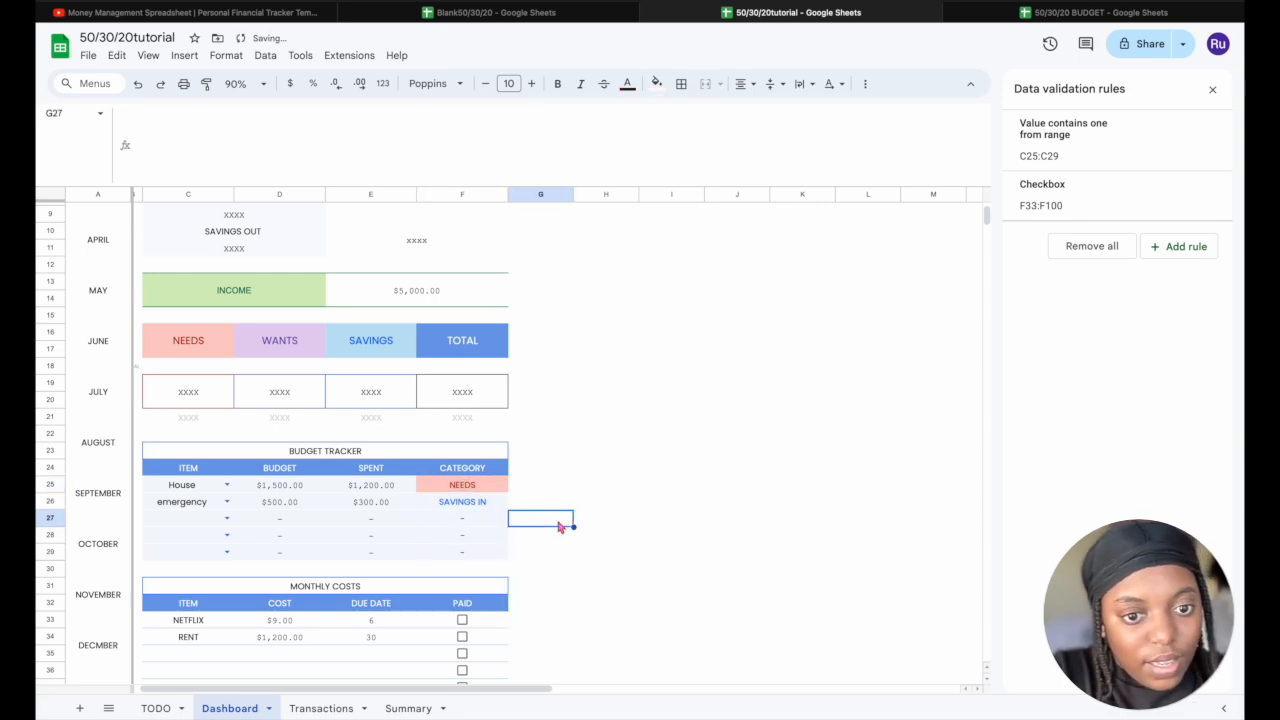
Give the "SAVINGS IN" conditional formatting rule on F25:F29 the custom light blue fill and save it
{"action": "left_click", "coordinate": [490, 506]}
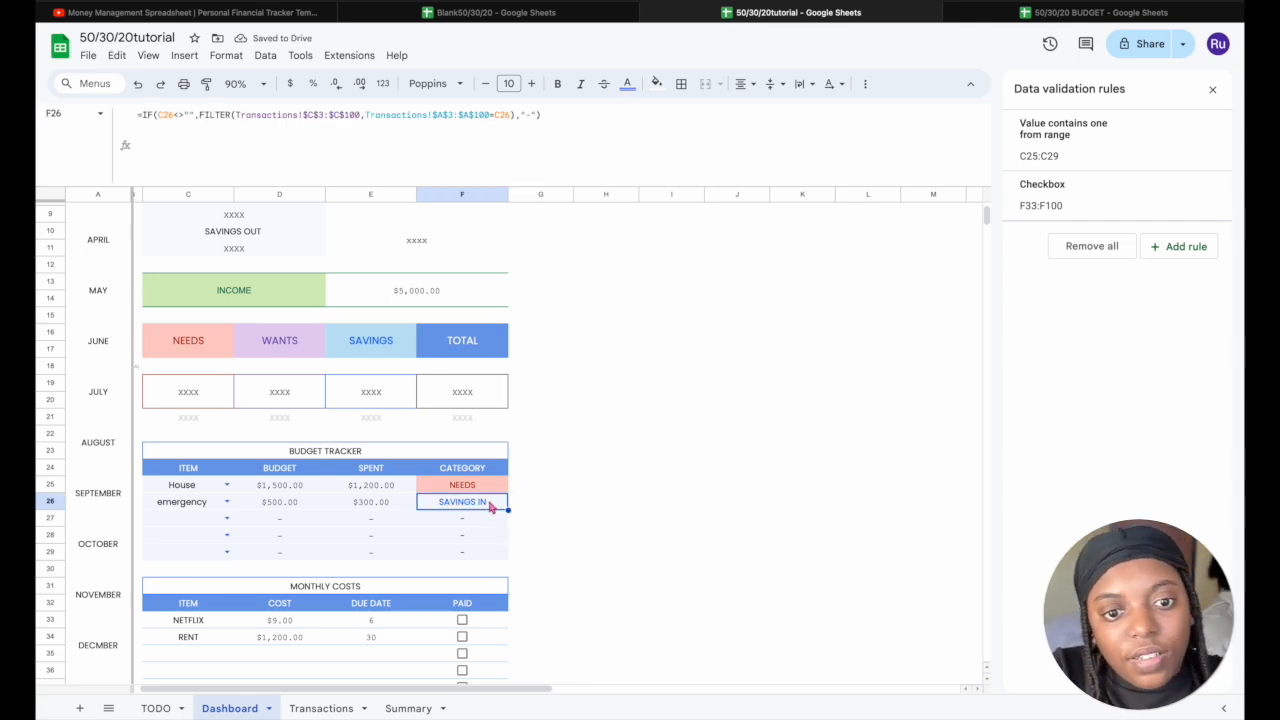
{"action": "left_click", "coordinate": [1213, 90]}
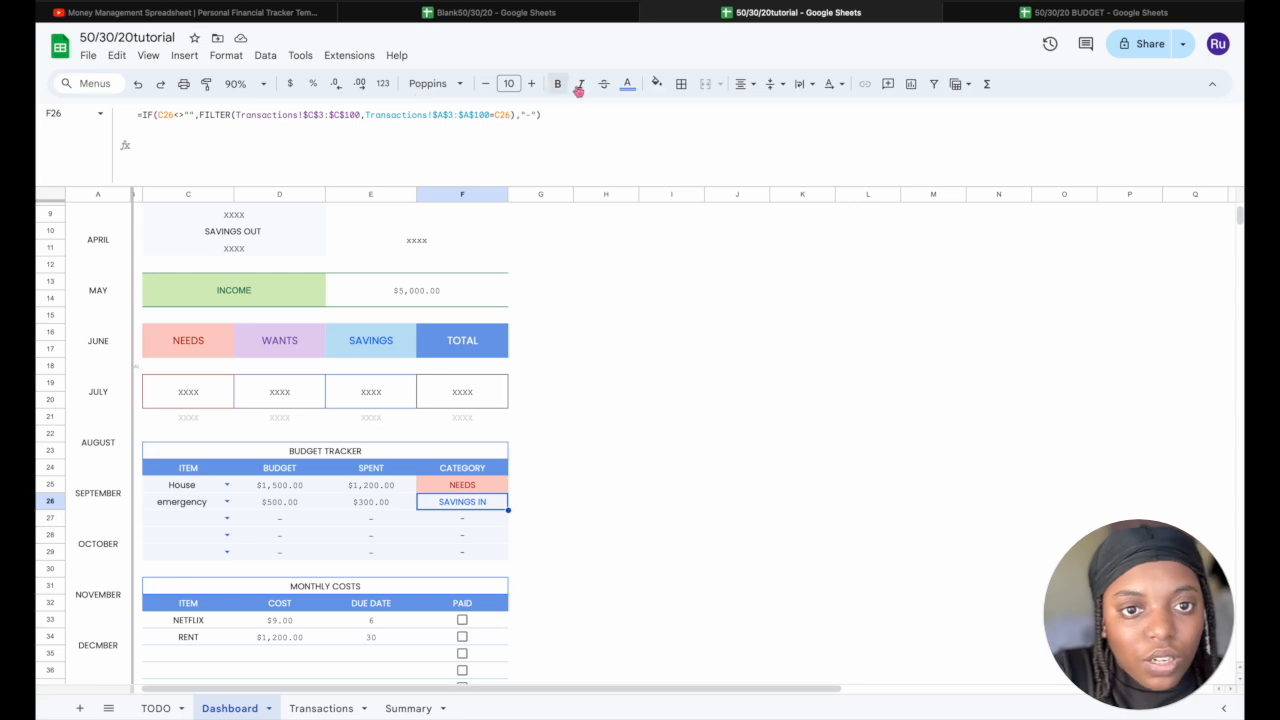
{"action": "left_click", "coordinate": [230, 55]}
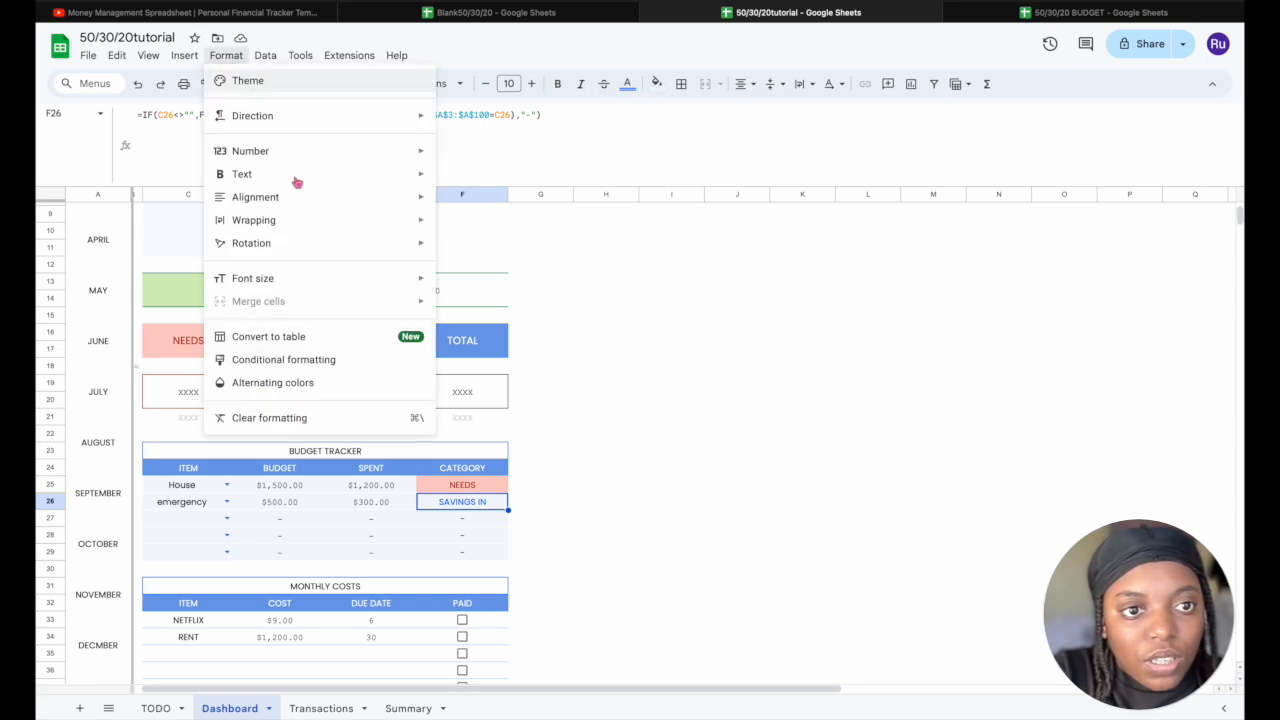
{"action": "left_click", "coordinate": [297, 370]}
{"action": "left_click", "coordinate": [1121, 257]}
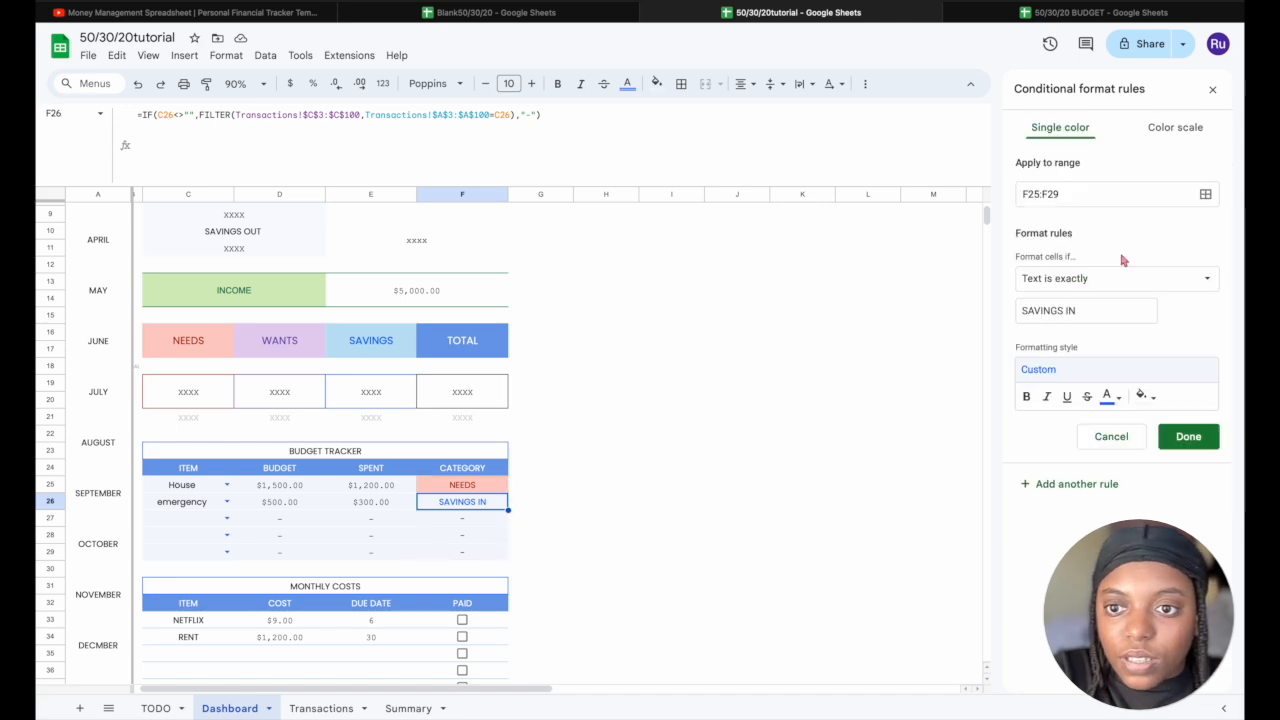
{"action": "left_click", "coordinate": [1149, 400]}
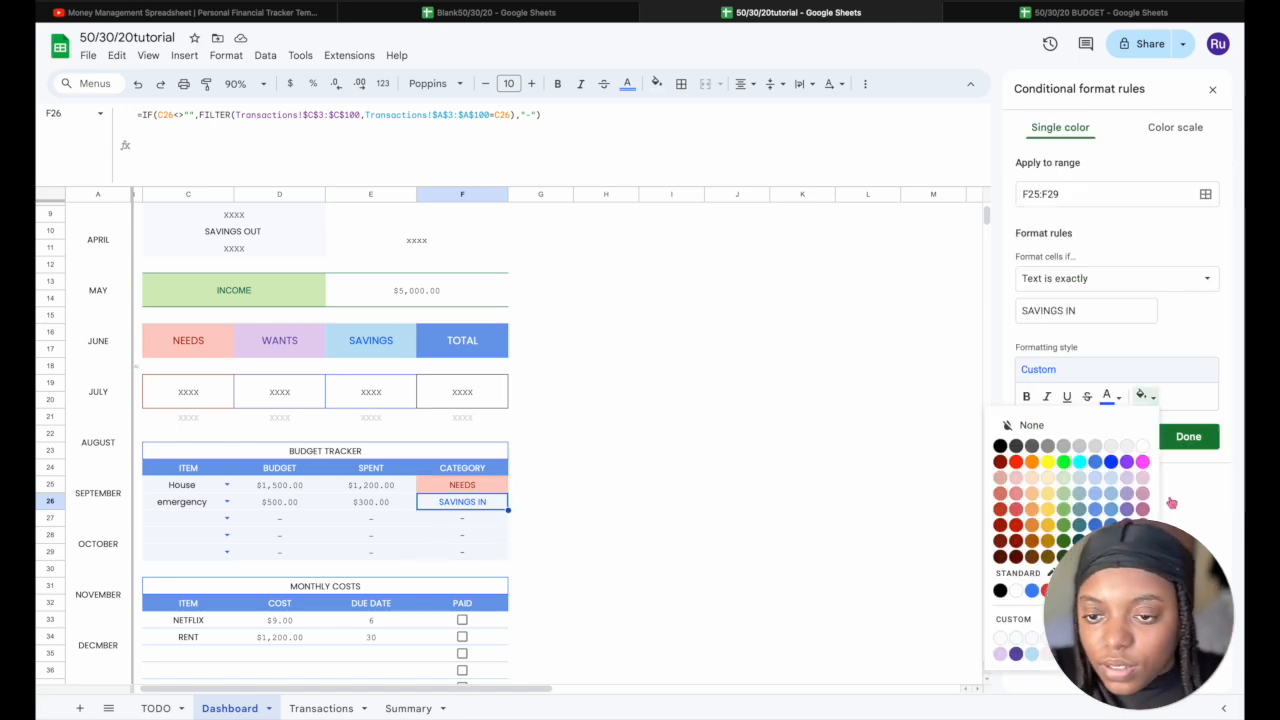
{"action": "left_click", "coordinate": [1032, 656]}
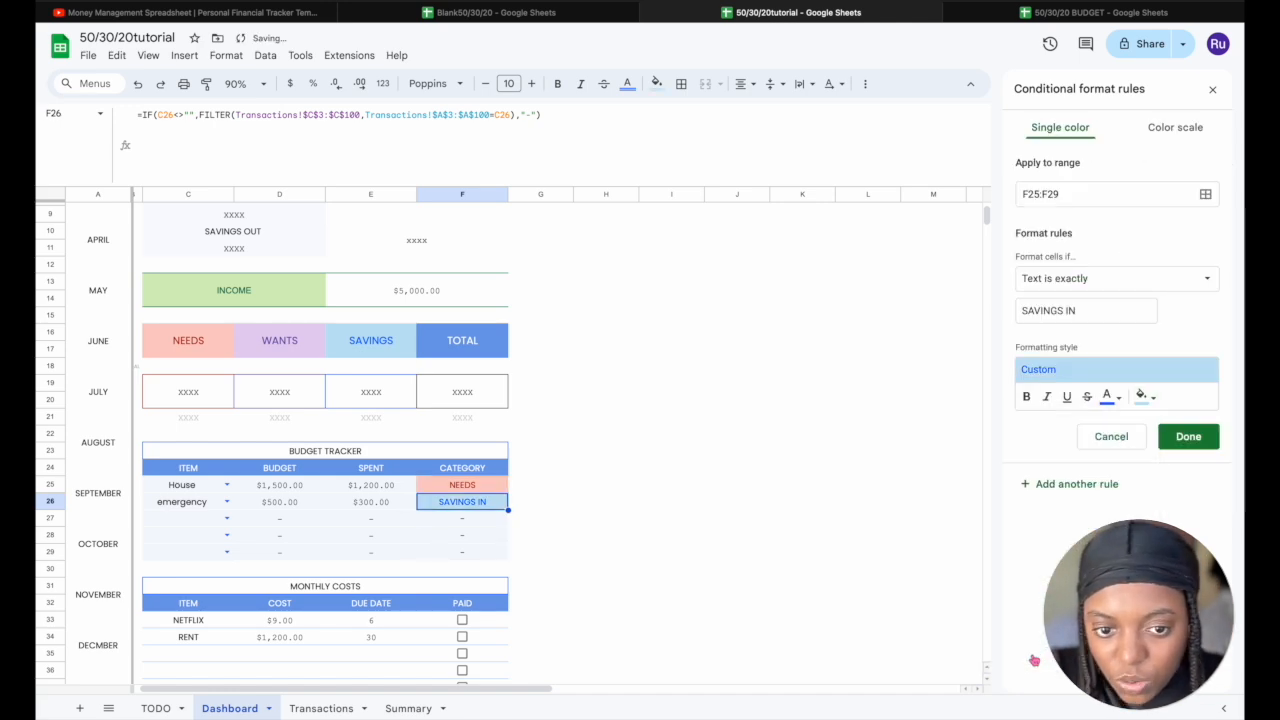
{"action": "left_click", "coordinate": [1188, 436]}
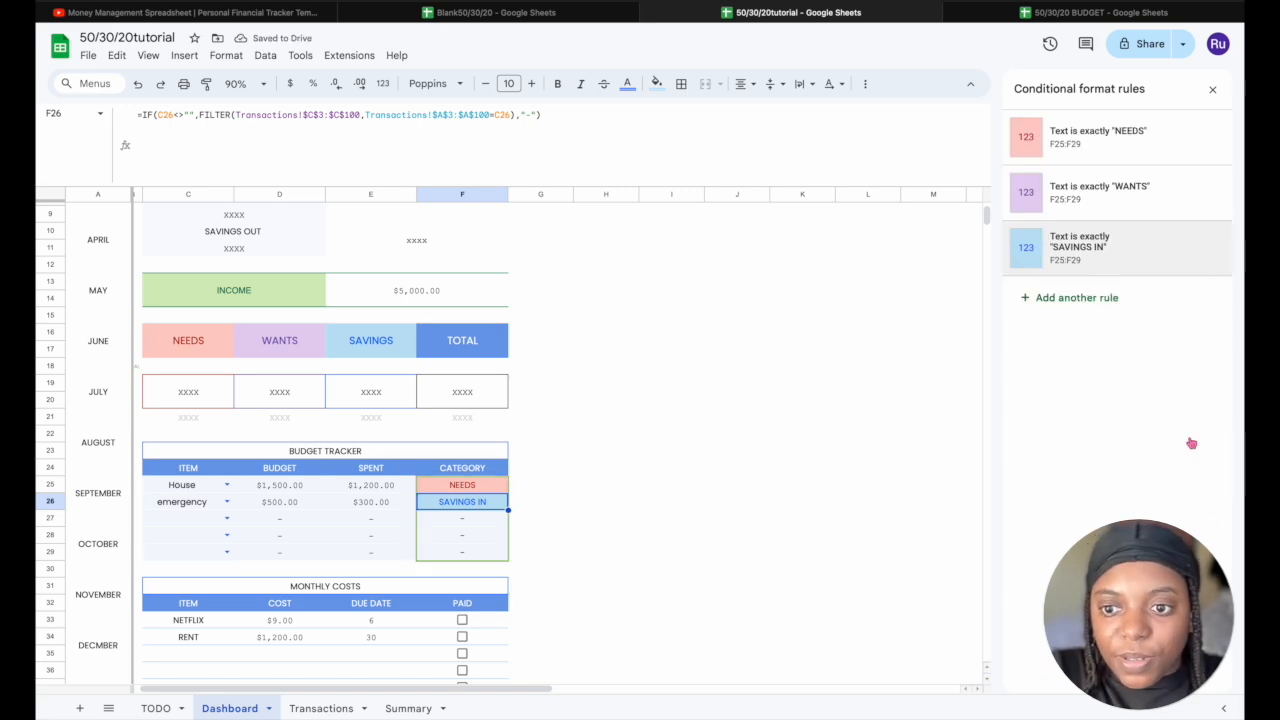
{"action": "left_click", "coordinate": [699, 437]}
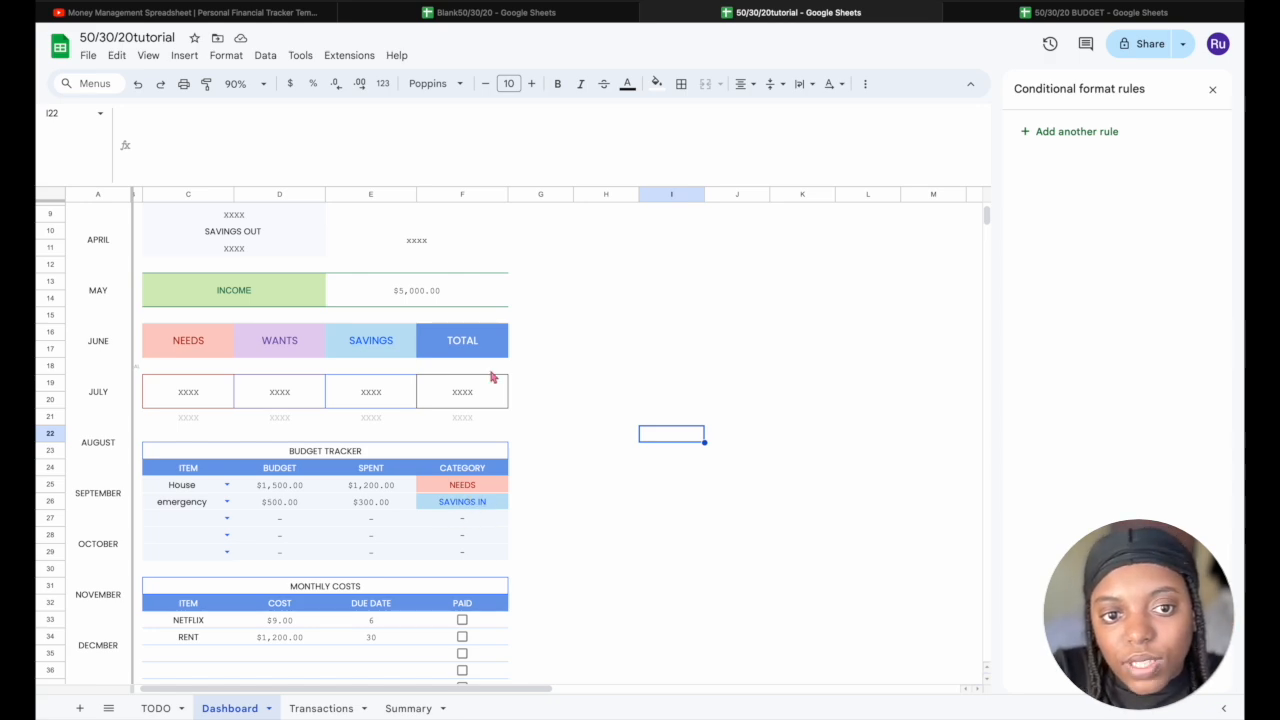
Shrink the formula bar to a single line and close the conditional format rules
{"action": "left_click_drag", "start_coordinate": [630, 184], "coordinate": [632, 111]}
{"action": "scroll", "coordinate": [742, 353], "scroll_direction": "up", "scroll_amount": 3}
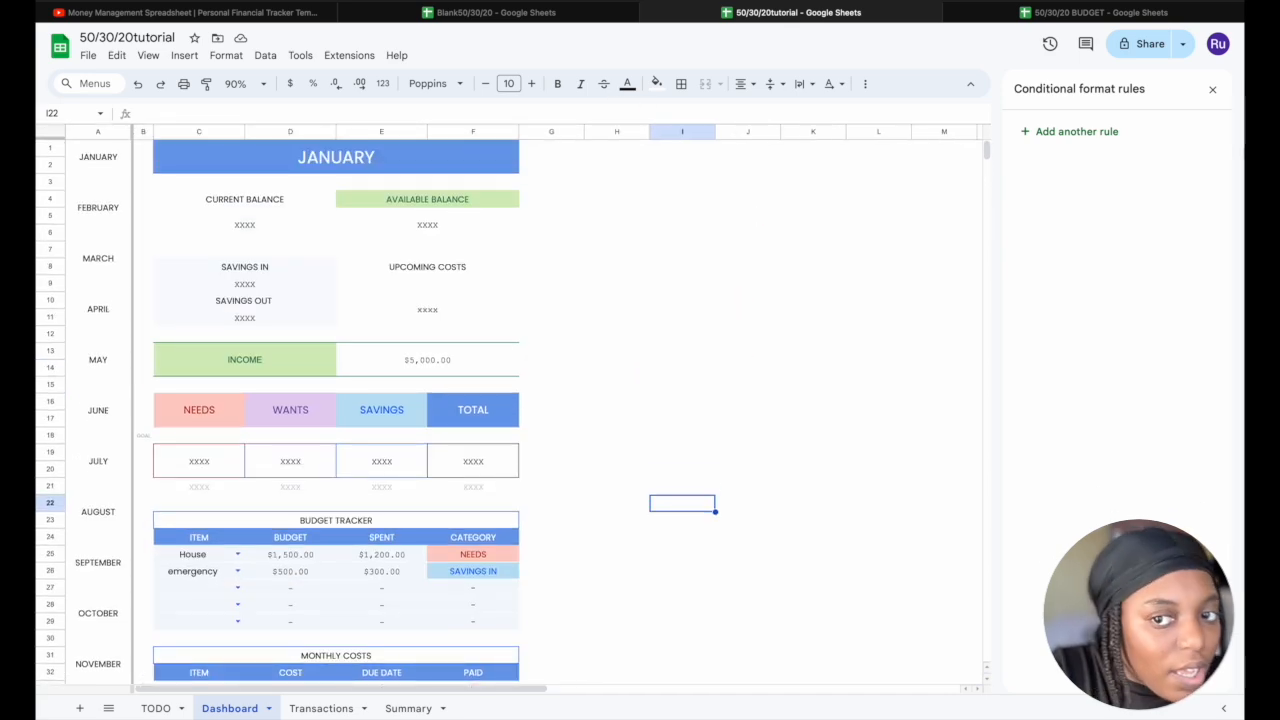
{"action": "left_click", "coordinate": [1212, 89]}
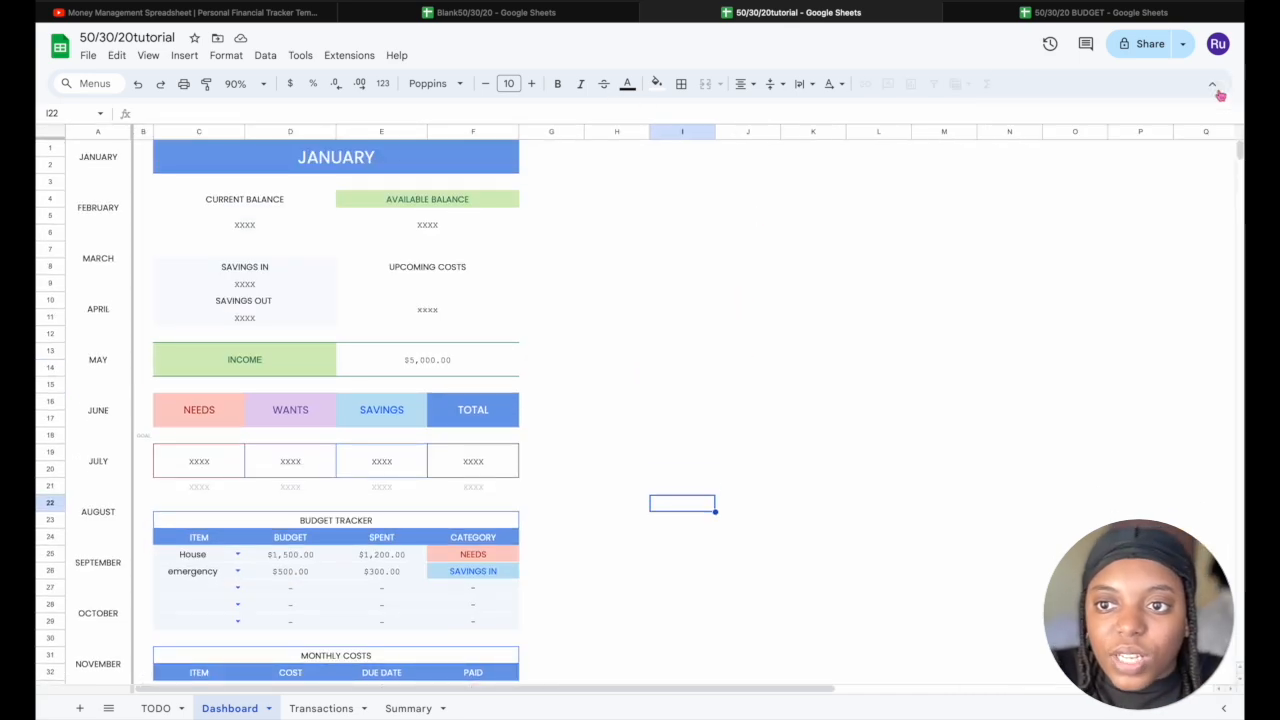
Set the Budget Tracker item in C27 to eating out
{"action": "left_click", "coordinate": [237, 587]}
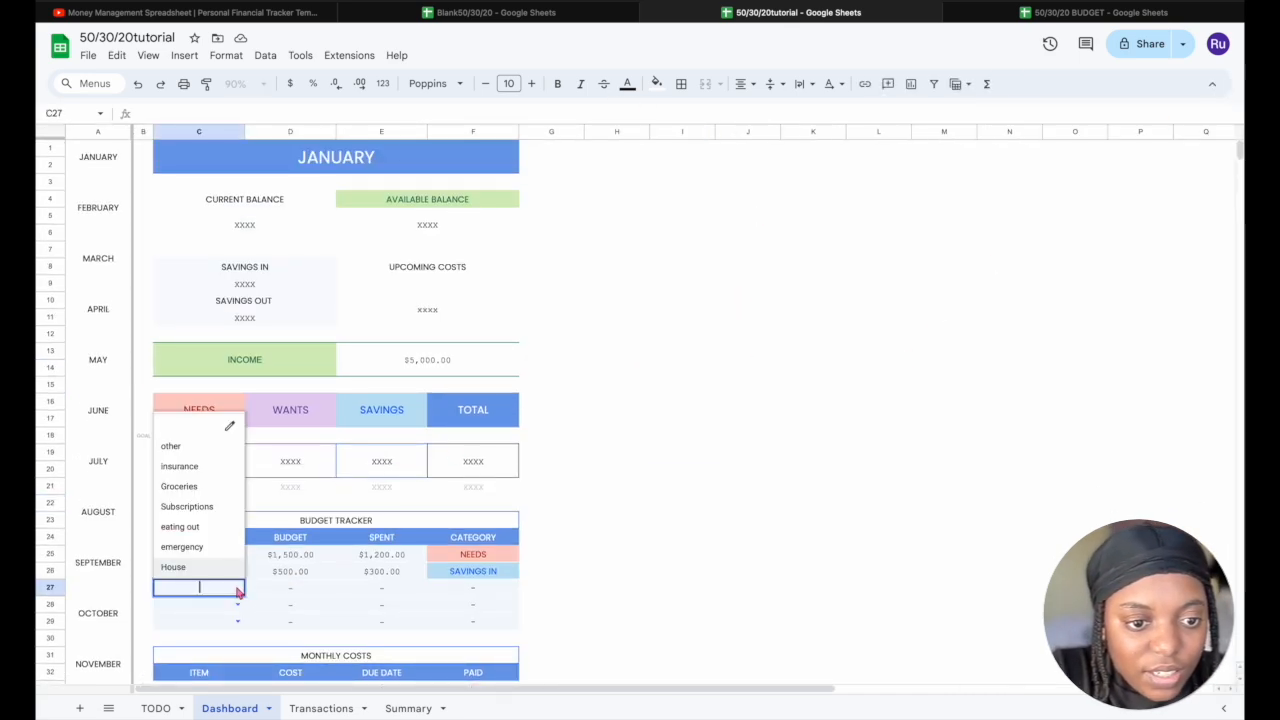
{"action": "left_click", "coordinate": [198, 527]}
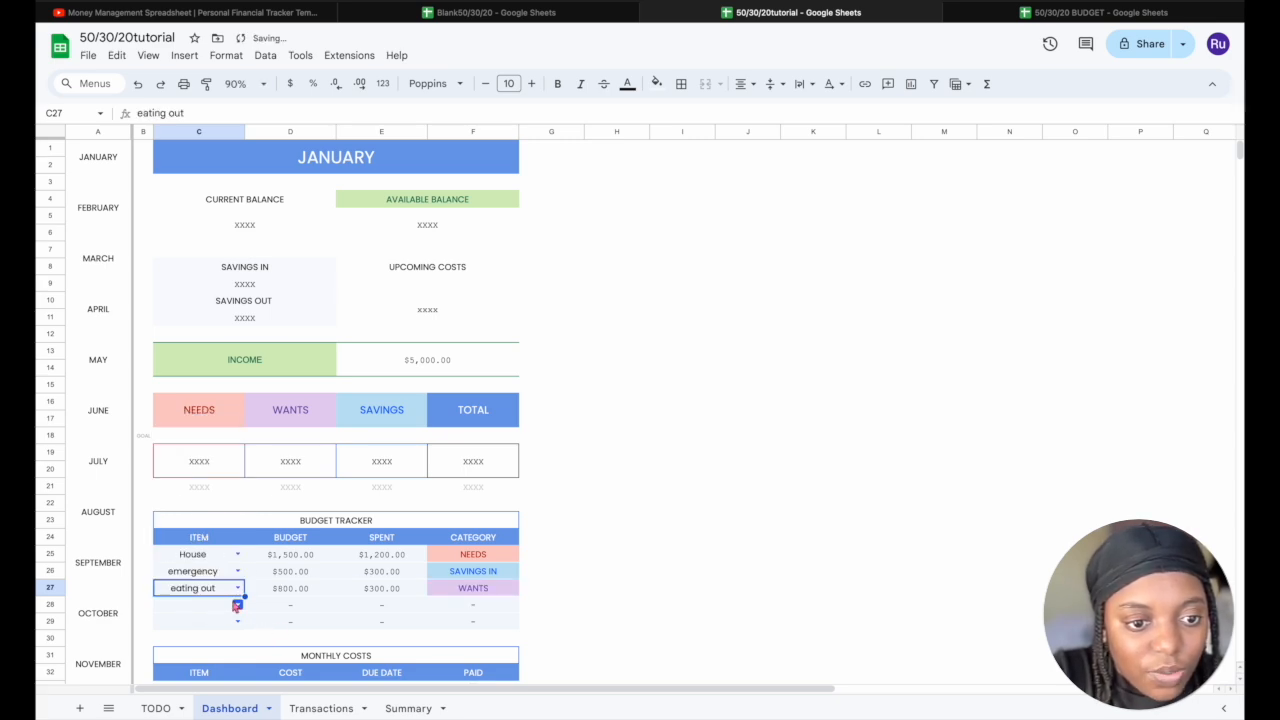
Set the Budget Tracker item in C28 to insurance
{"action": "left_click", "coordinate": [237, 605]}
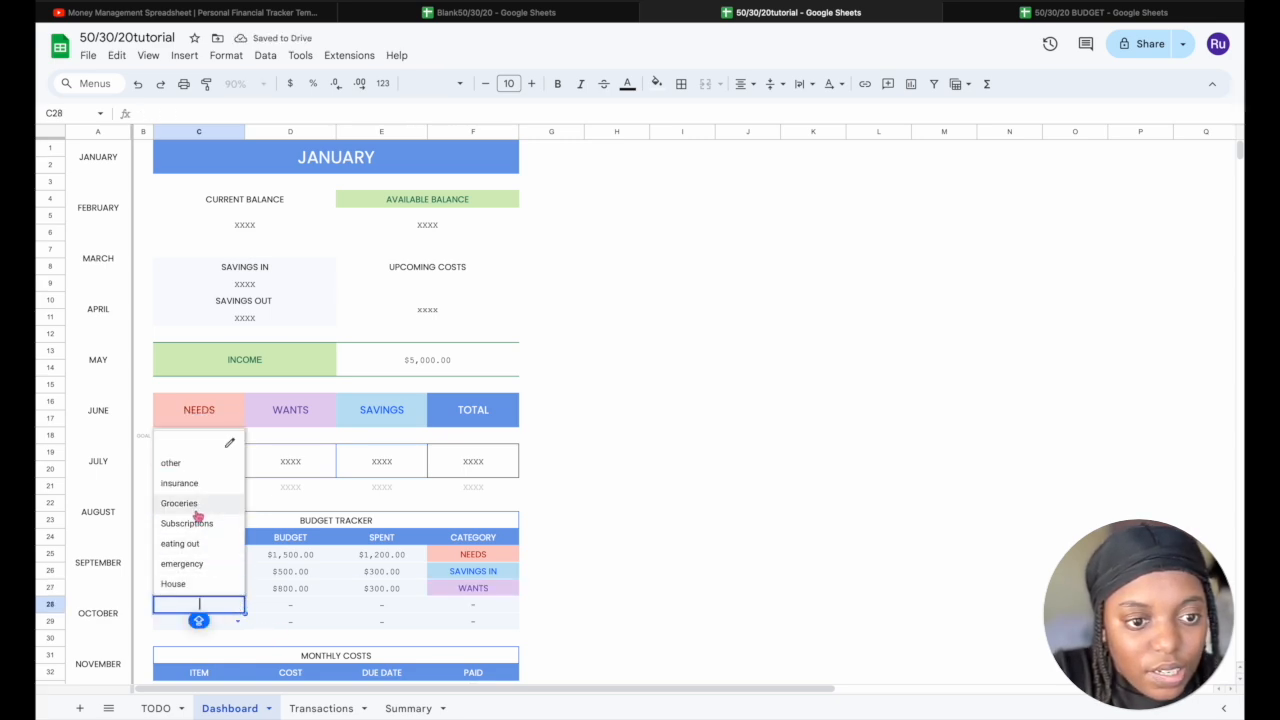
{"action": "left_click", "coordinate": [180, 483]}
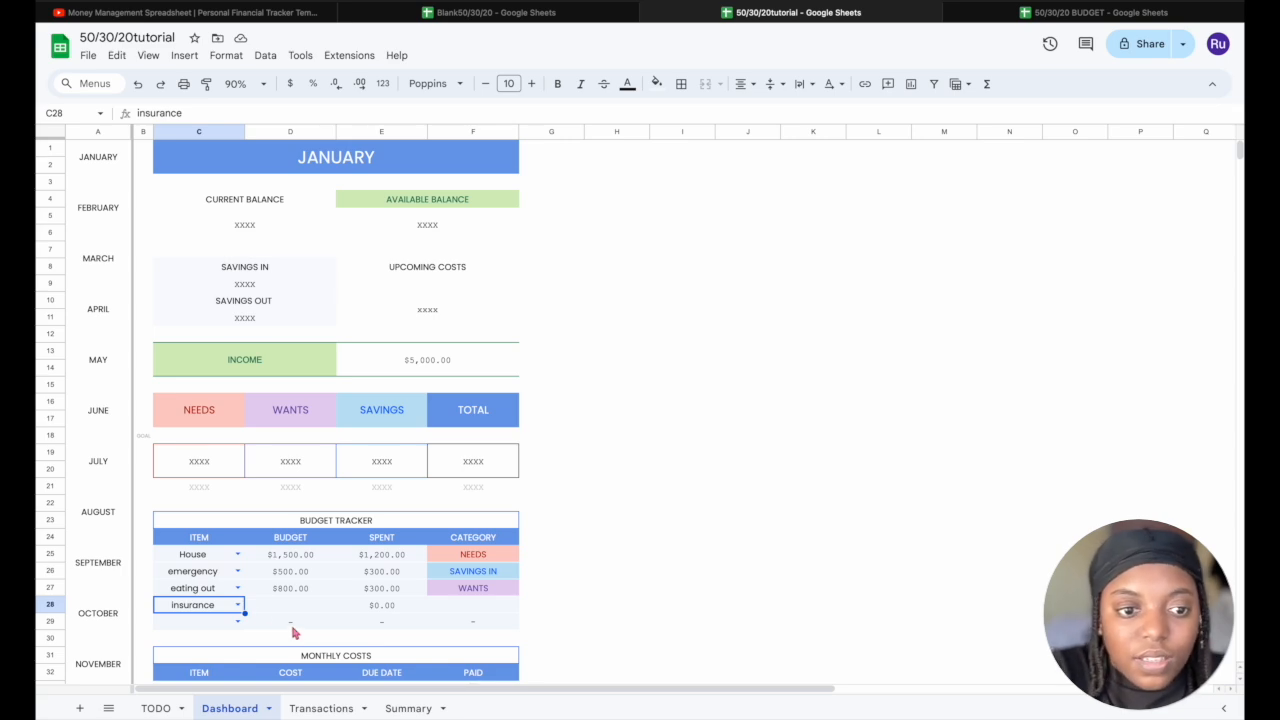
Add a custom light blue outer border around the emergency row, C26:F26, in the Budget Tracker
{"action": "left_click", "coordinate": [185, 577]}
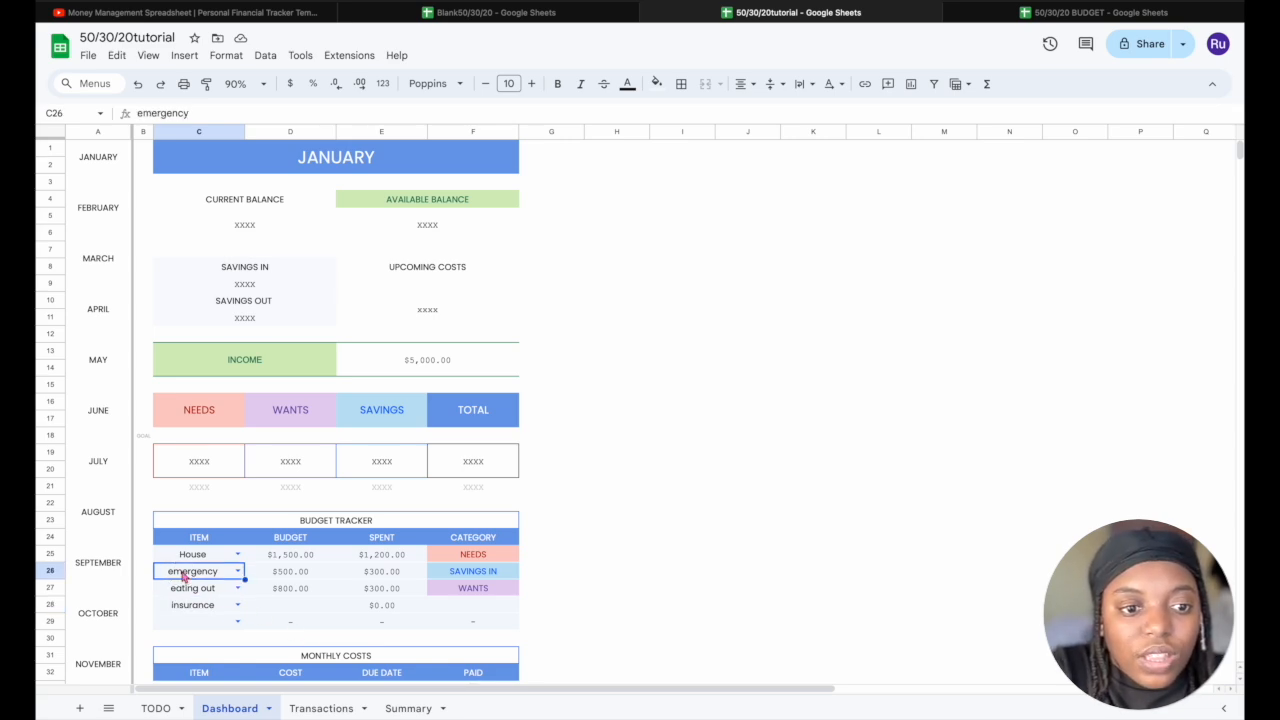
{"action": "left_click", "coordinate": [514, 571], "text": "shift"}
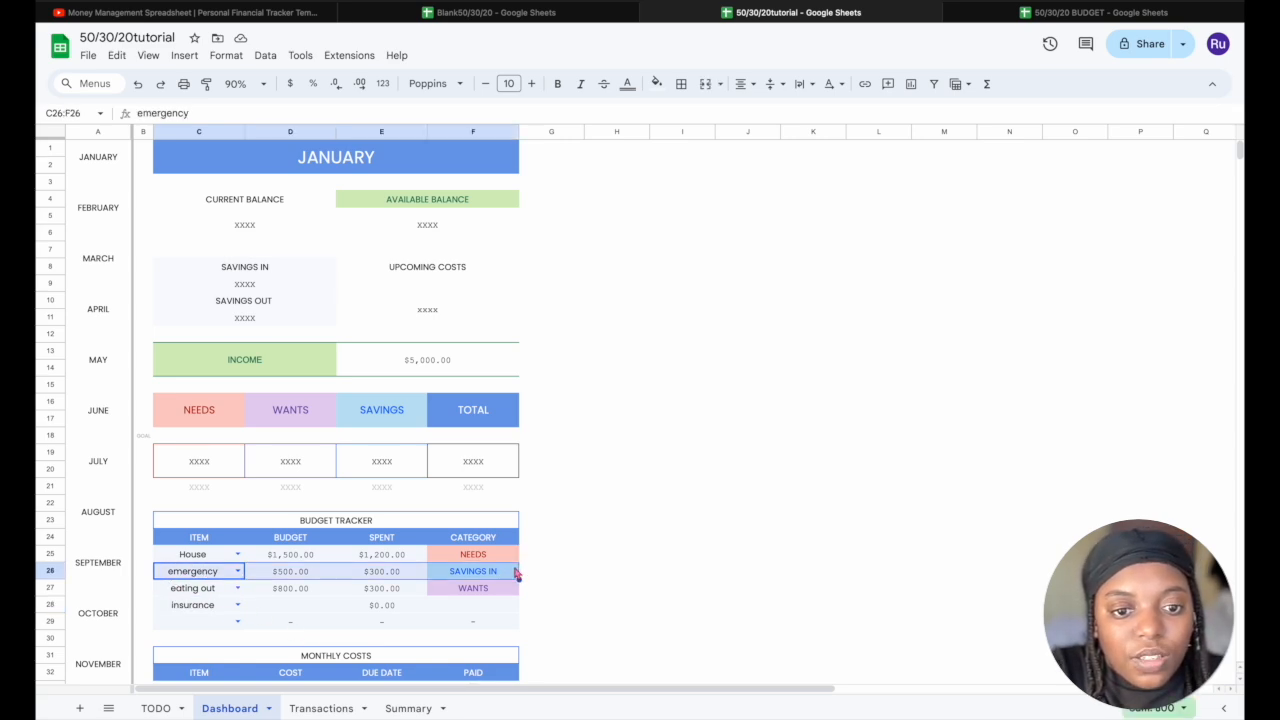
{"action": "left_click", "coordinate": [681, 84]}
{"action": "left_click", "coordinate": [820, 119]}
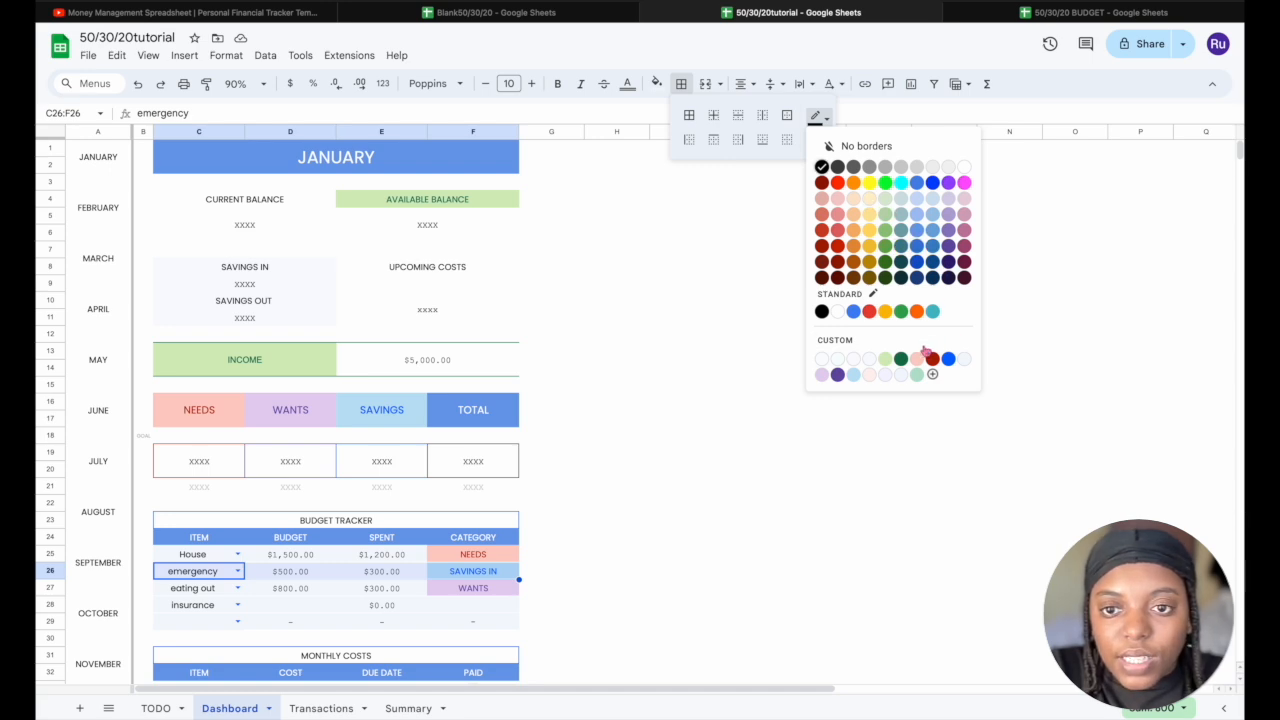
{"action": "left_click", "coordinate": [855, 376]}
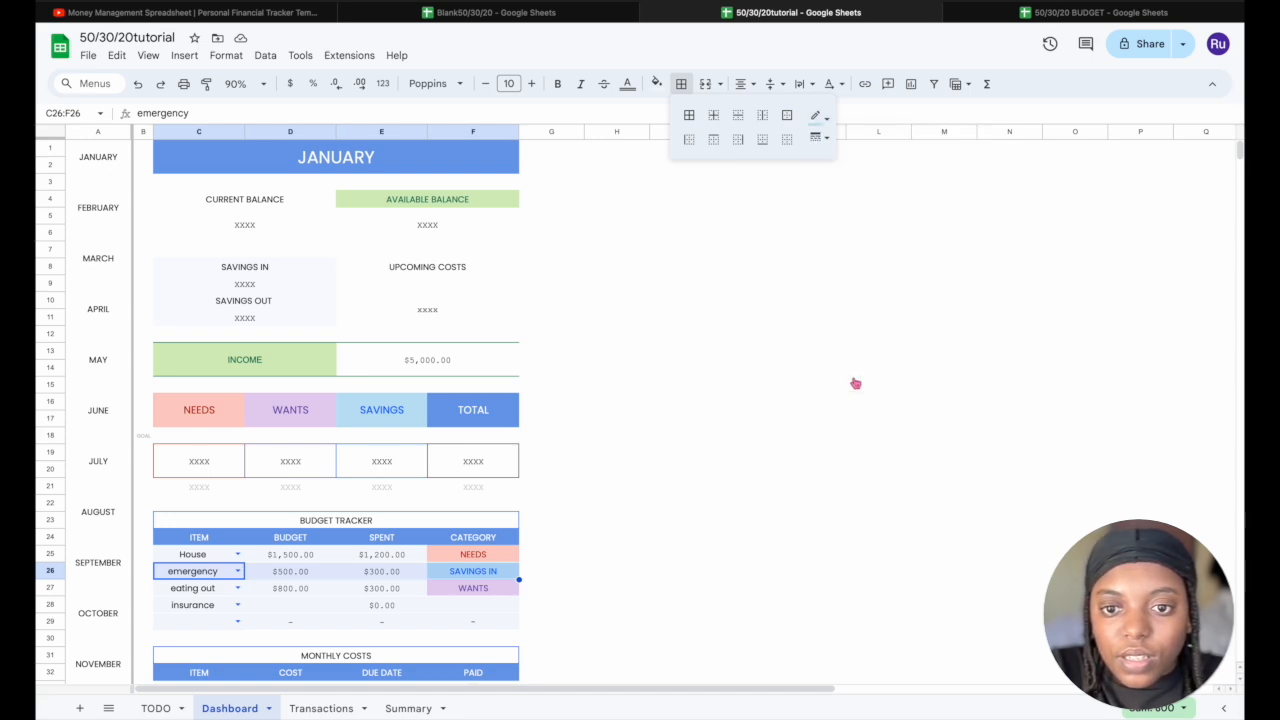
{"action": "left_click", "coordinate": [787, 117]}
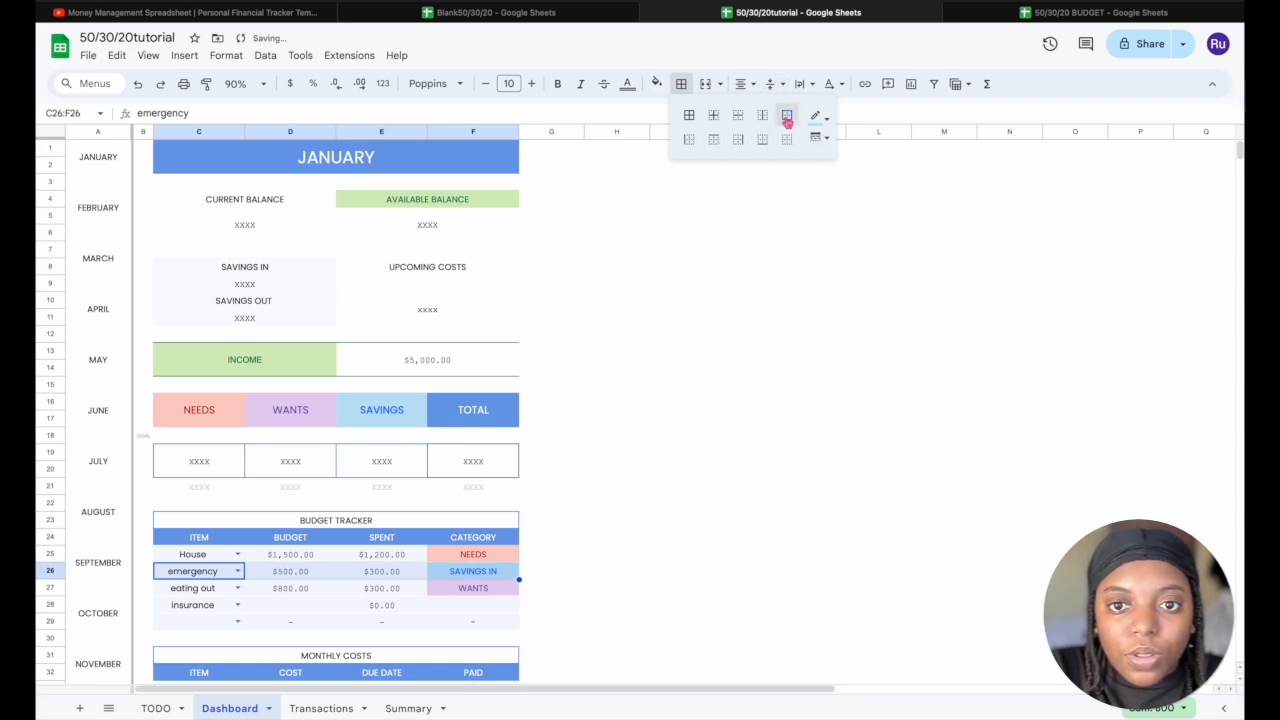
{"action": "left_click", "coordinate": [619, 538]}
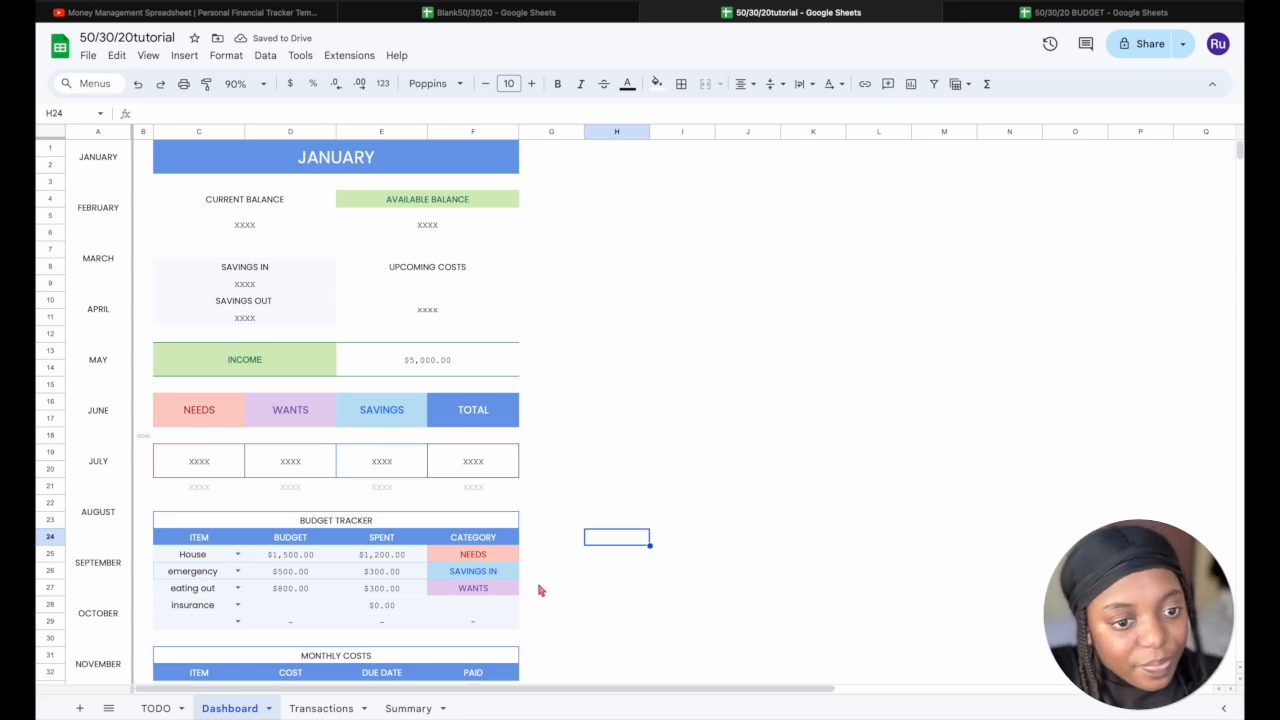
{"action": "left_click", "coordinate": [238, 572]}
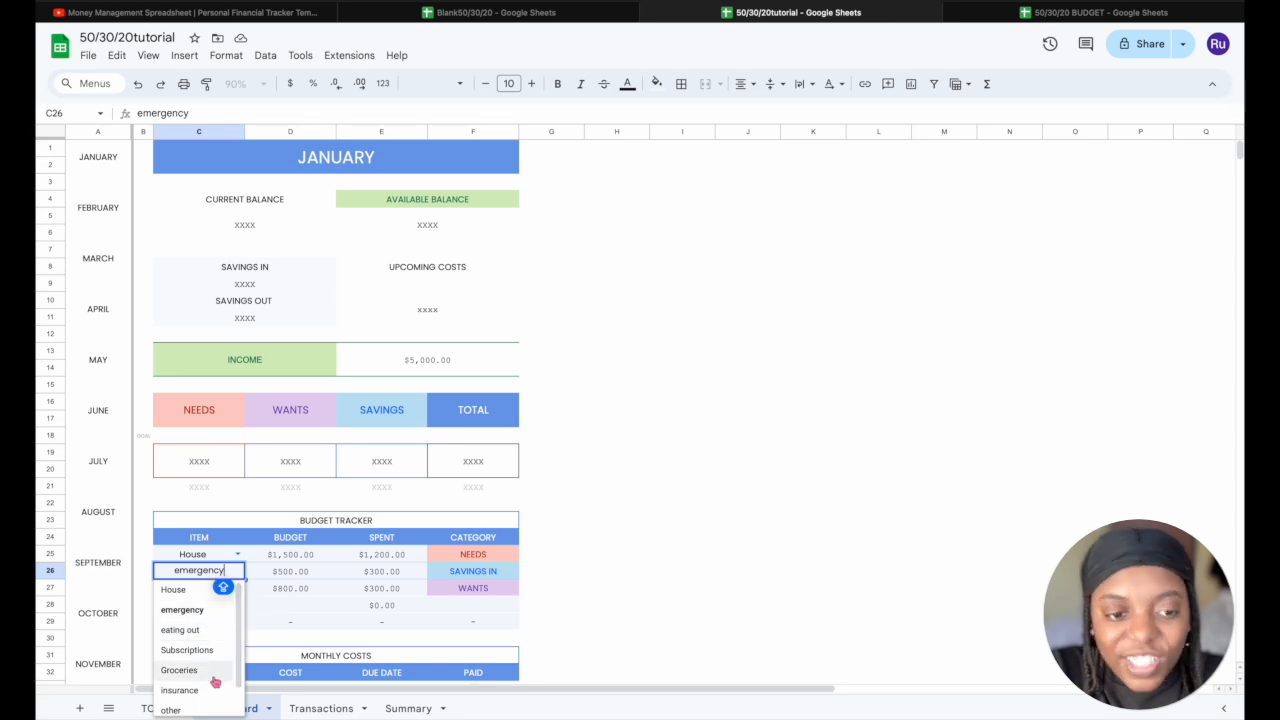
{"action": "left_click", "coordinate": [409, 625]}
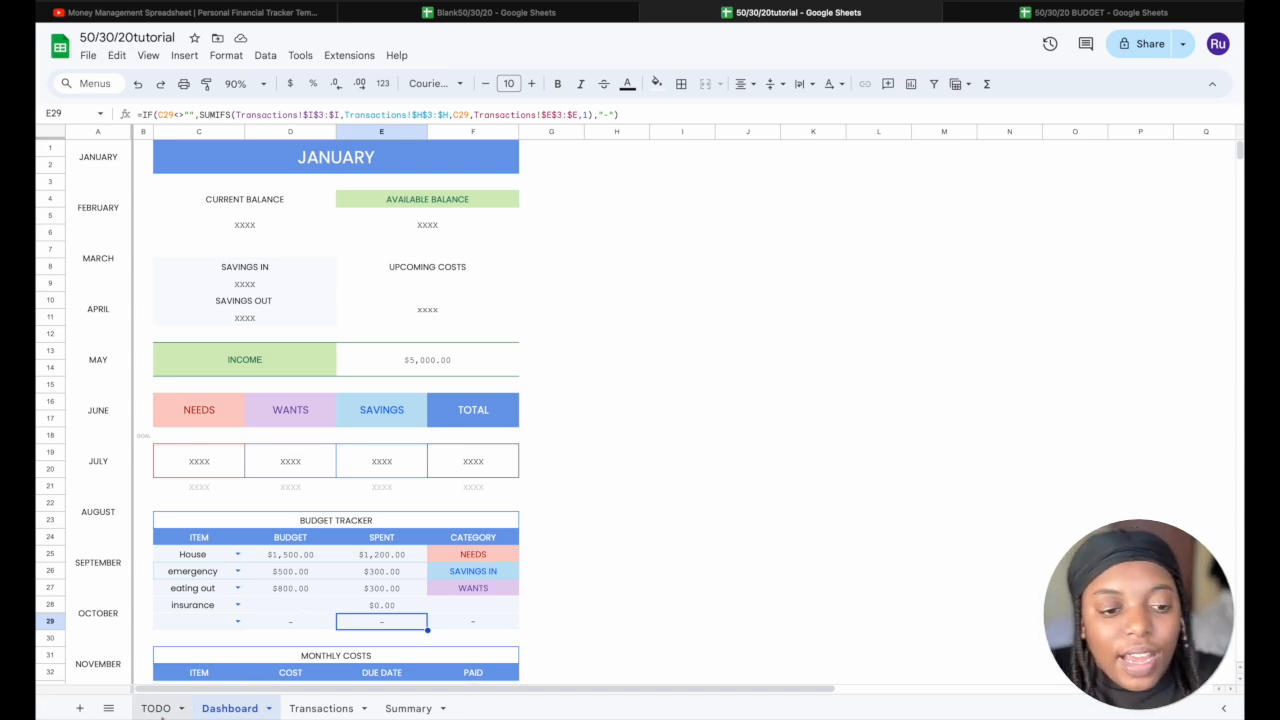
Mark the Budget Tracker tasks Fetch Budget Amount, Fetch Spent Amount and Fetch Category as done on the TODO sheet
{"action": "left_click", "coordinate": [158, 708]}
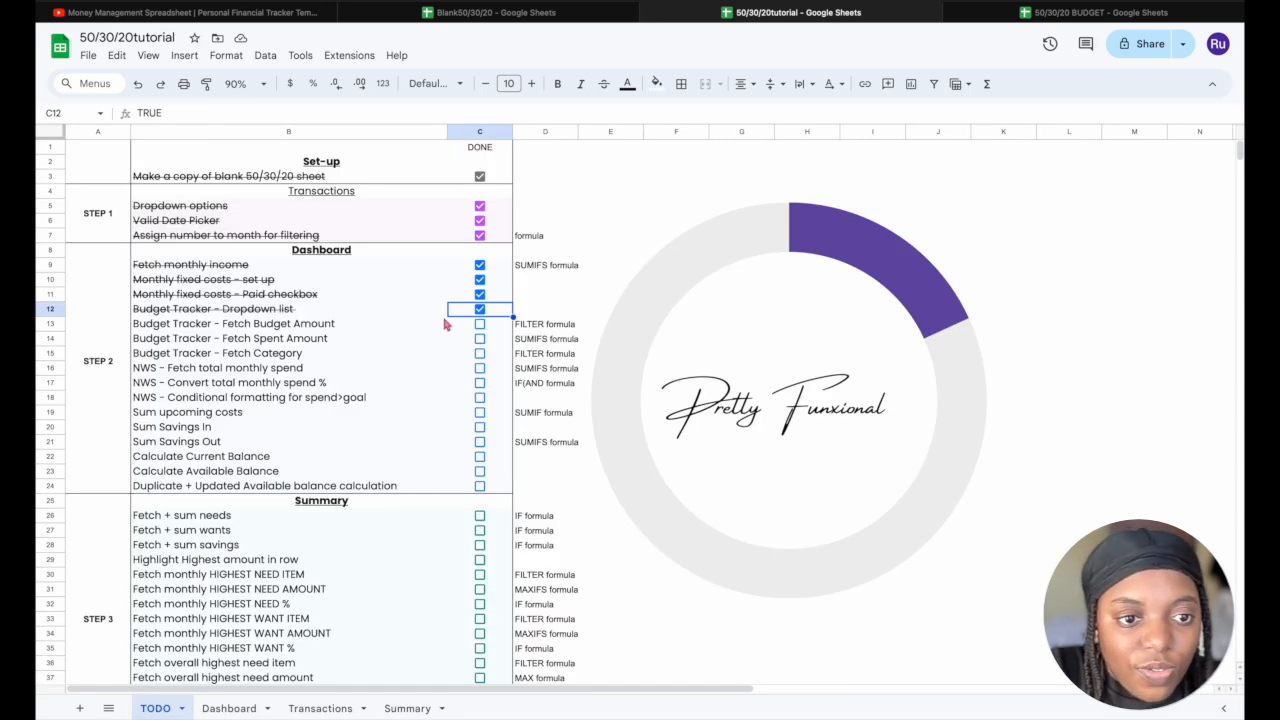
{"action": "left_click", "coordinate": [480, 324]}
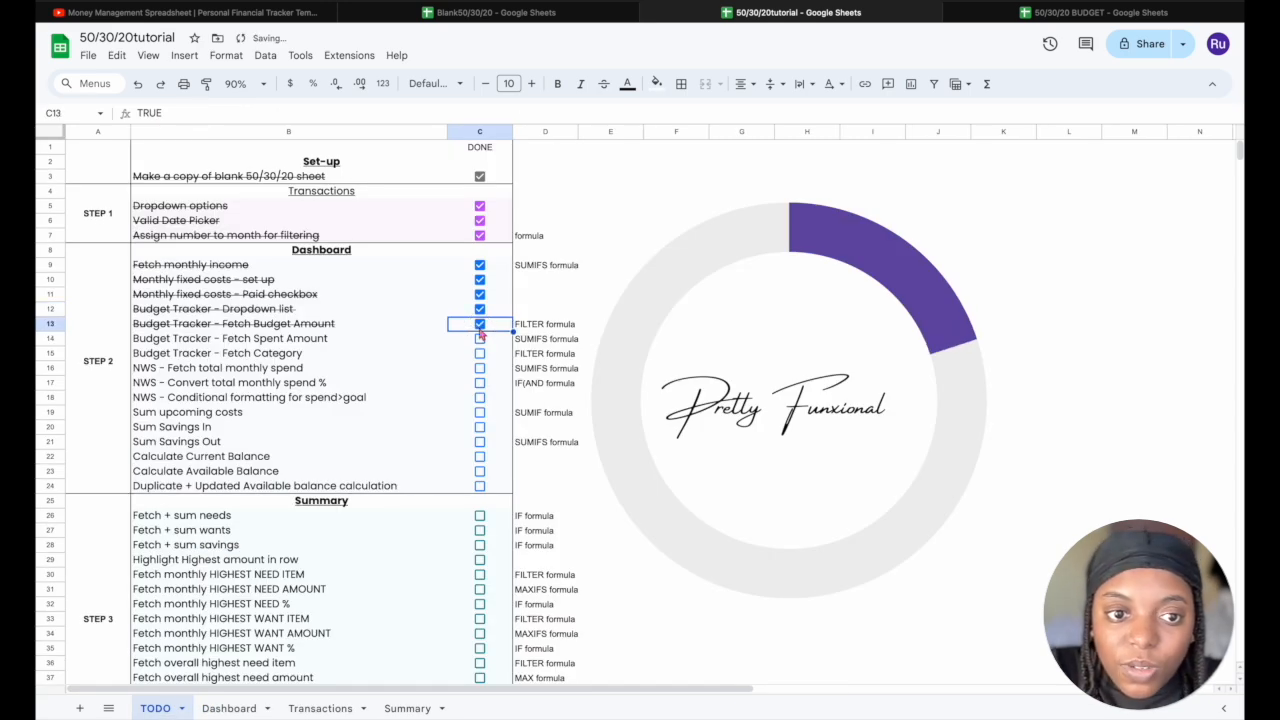
{"action": "left_click", "coordinate": [480, 339]}
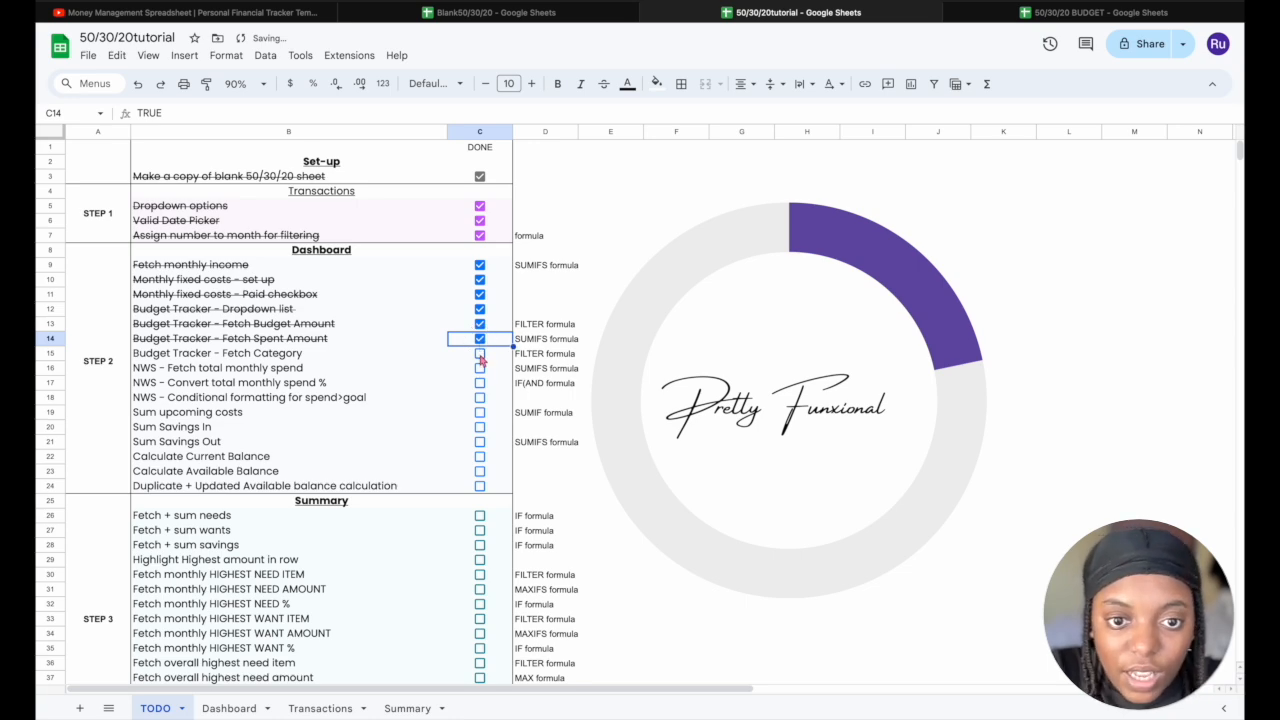
{"action": "left_click", "coordinate": [480, 354]}
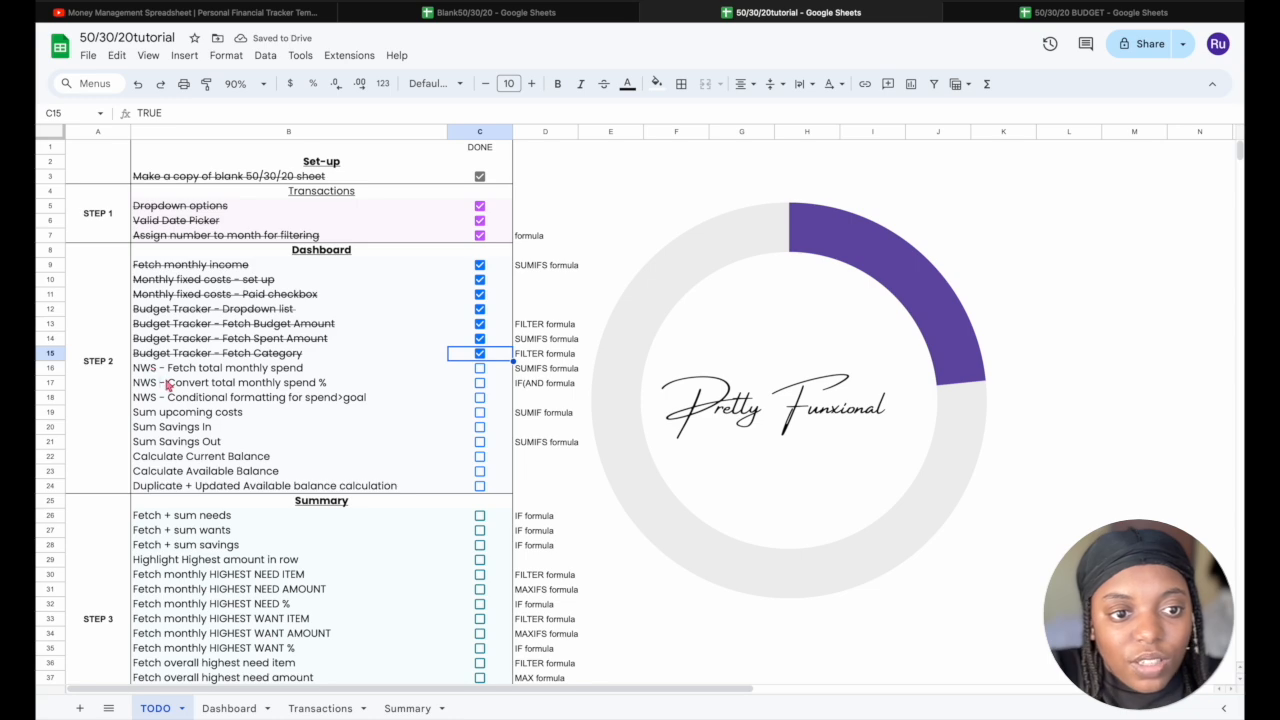
Enter the Dashboard's January goals as 65% for needs, 15% for wants and 10% for savings
{"action": "left_click", "coordinate": [240, 707]}
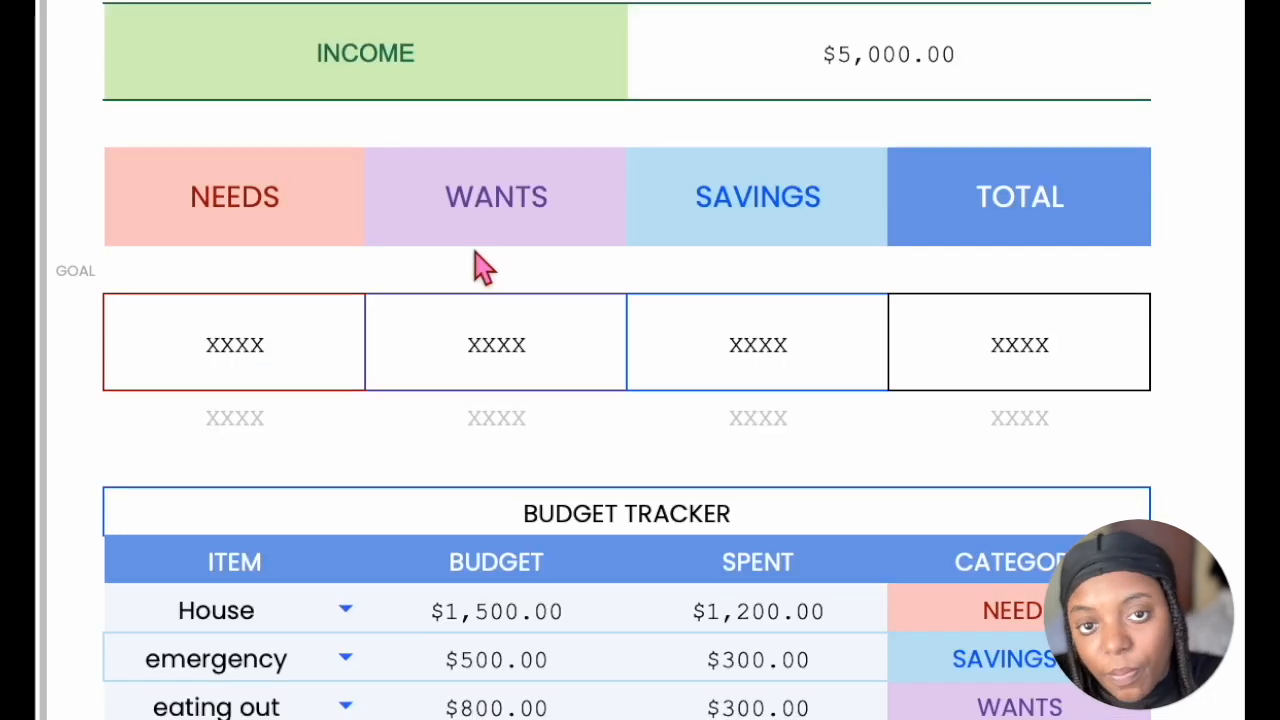
{"action": "left_click", "coordinate": [208, 283]}
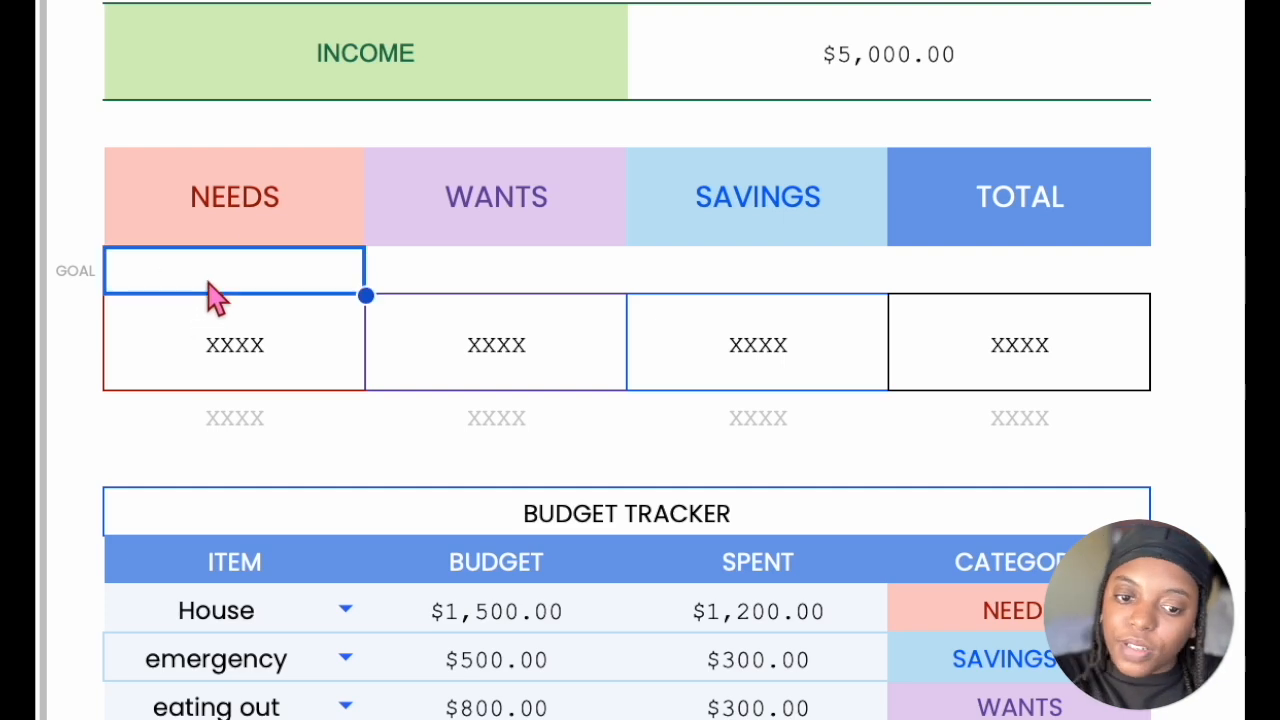
{"action": "type", "text": "65%"}
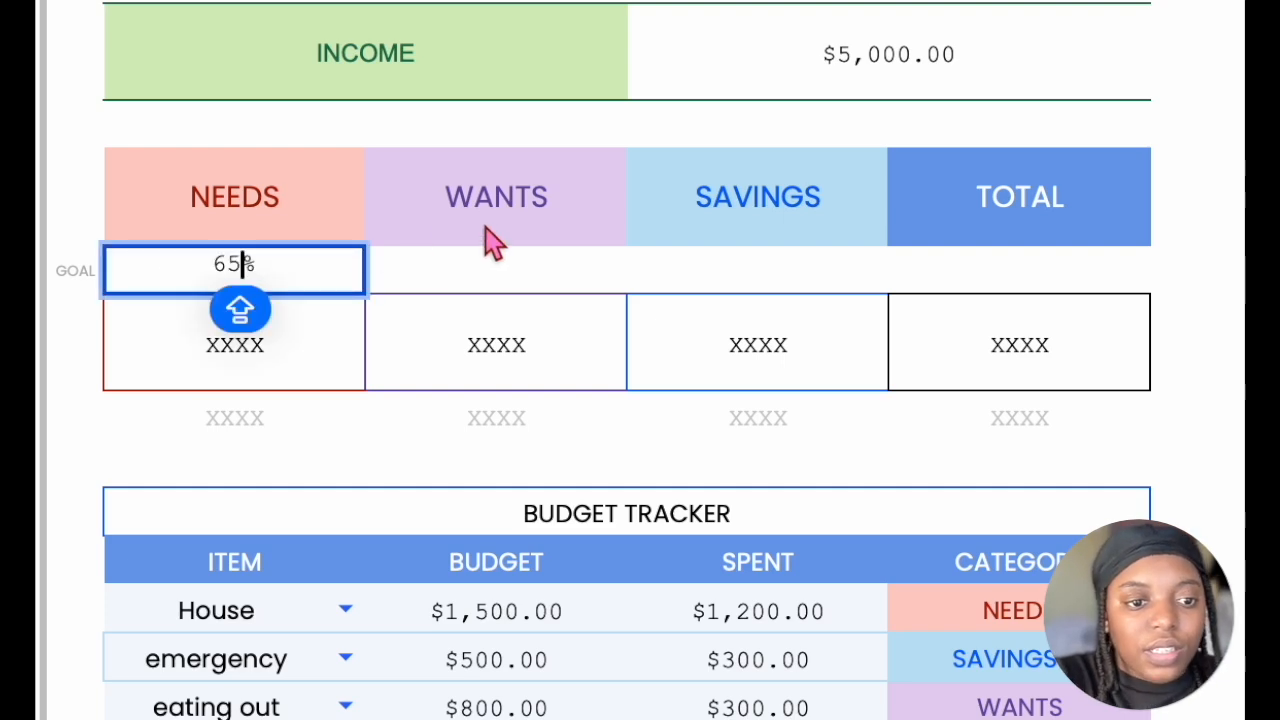
{"action": "left_click", "coordinate": [474, 278]}
{"action": "type", "text": "15"}
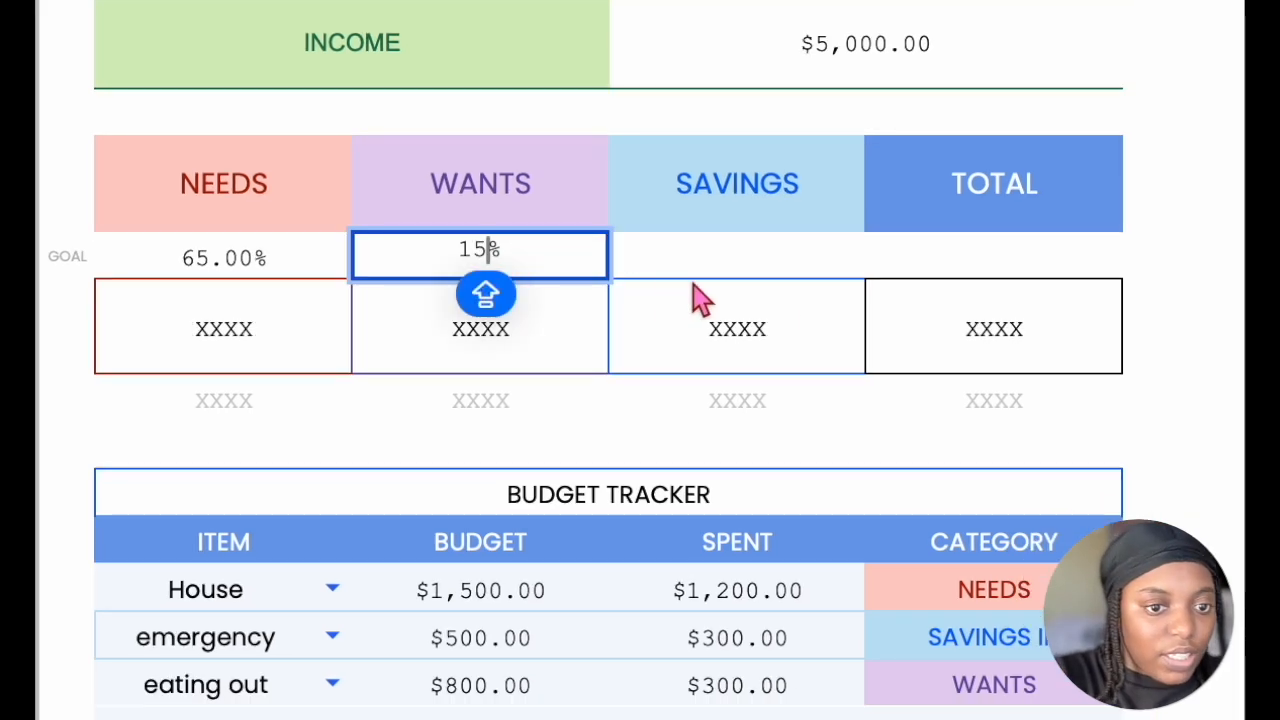
{"action": "left_click", "coordinate": [788, 275]}
{"action": "type", "text": "10"}
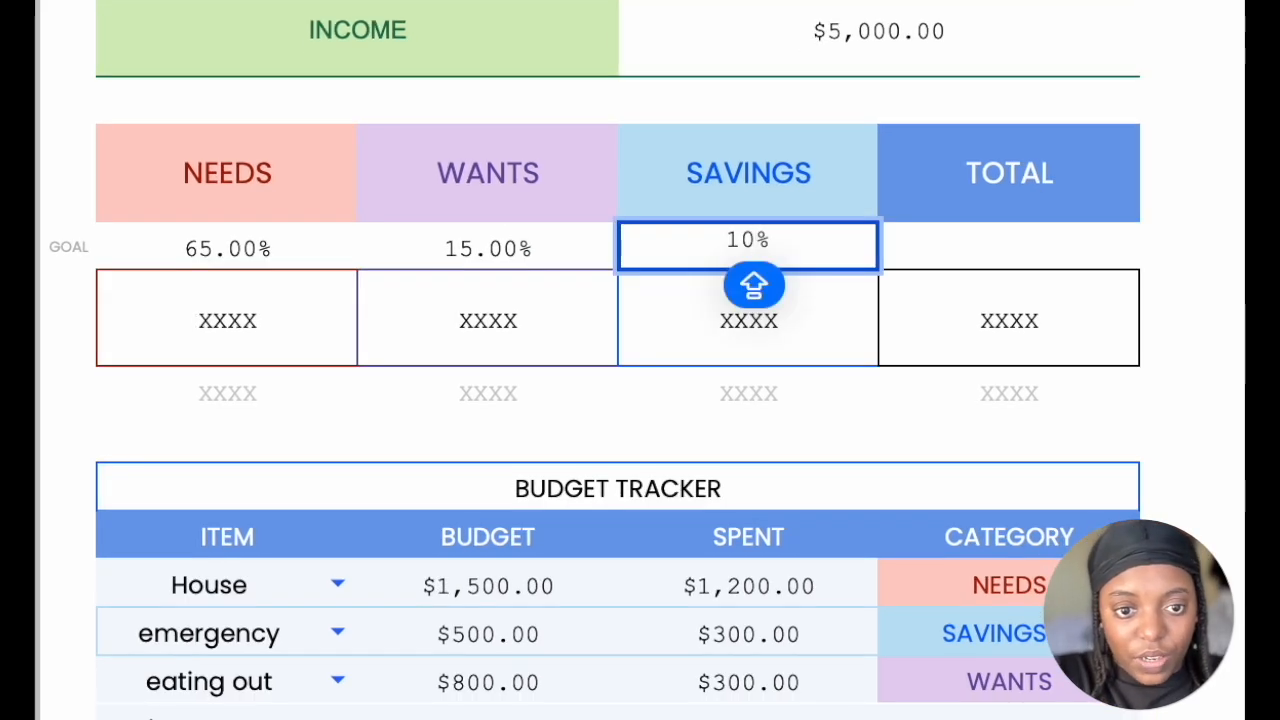
{"action": "left_click", "coordinate": [1040, 256]}
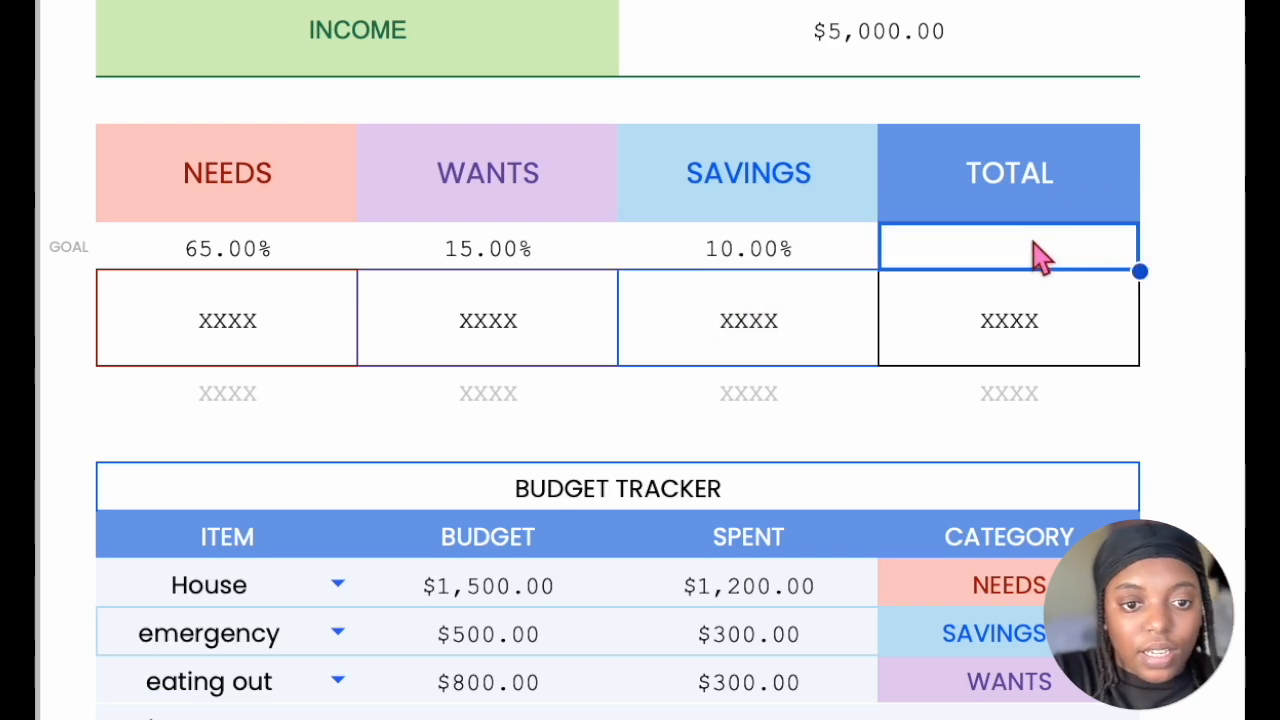
Format the goal percentages in C18:E18 with no decimal places
{"action": "left_click", "coordinate": [229, 249]}
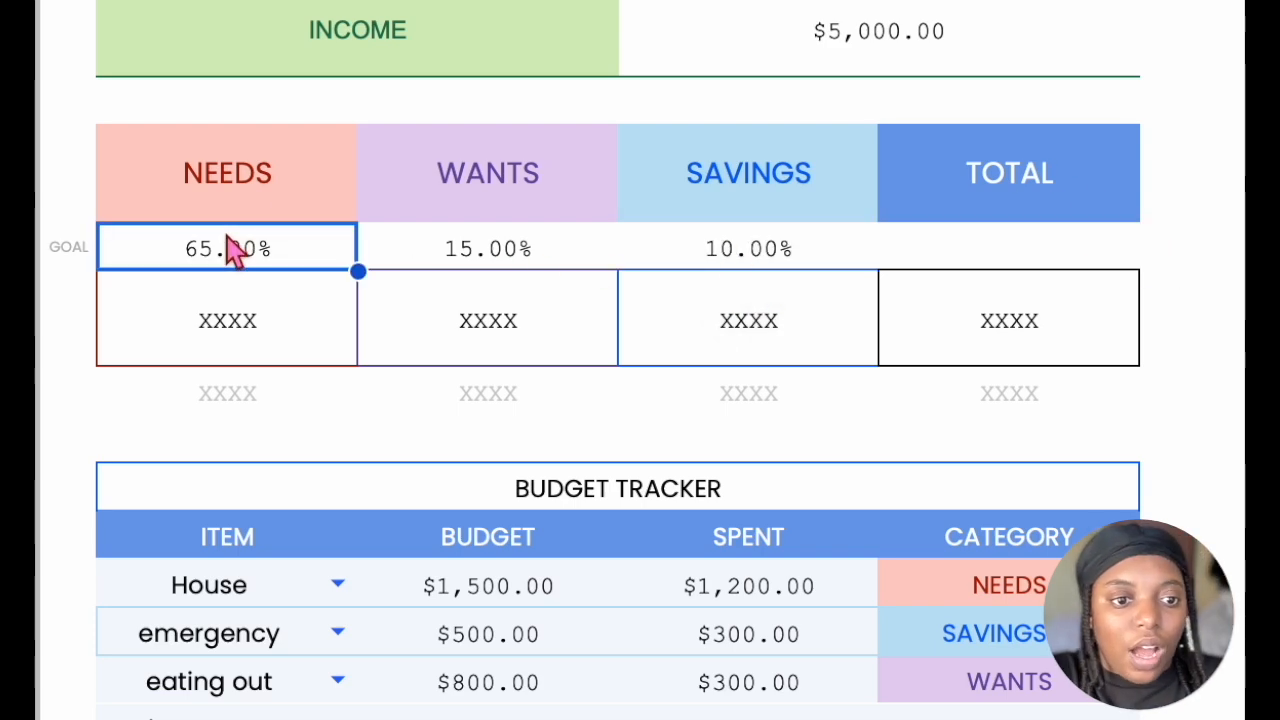
{"action": "left_click", "coordinate": [714, 251], "text": "shift"}
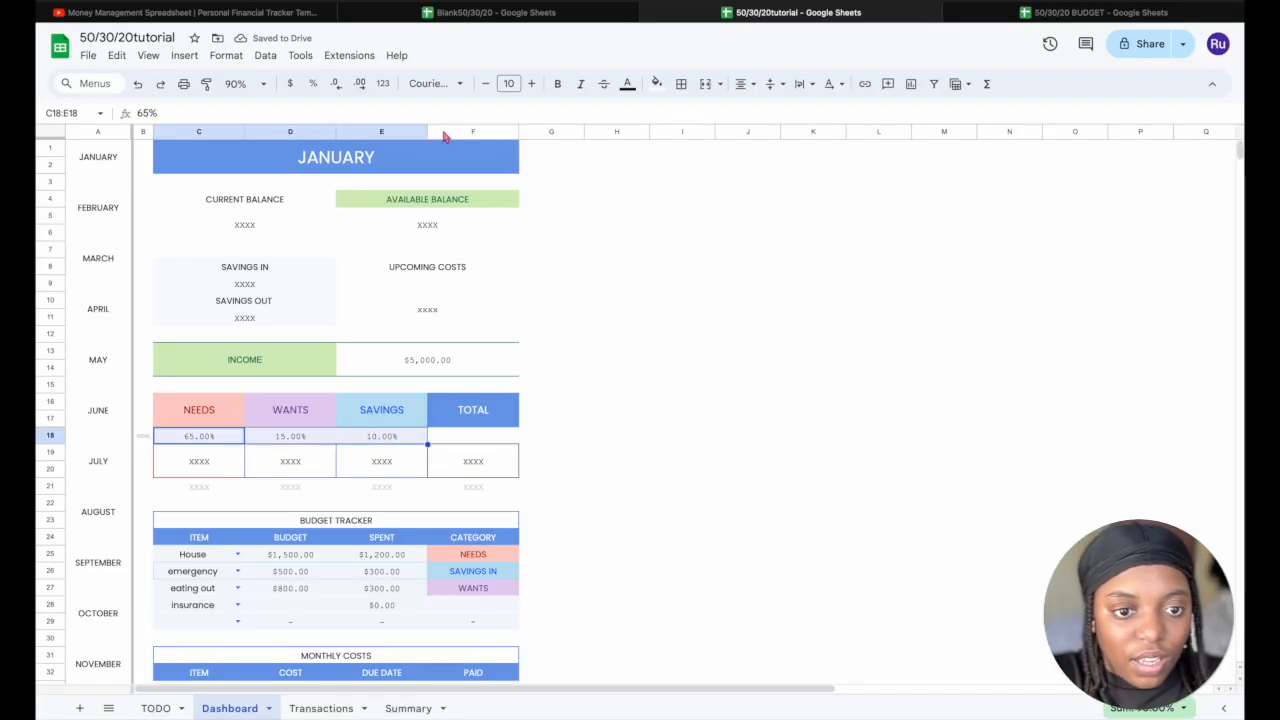
{"action": "left_click", "coordinate": [336, 84]}
{"action": "left_click", "coordinate": [336, 84]}
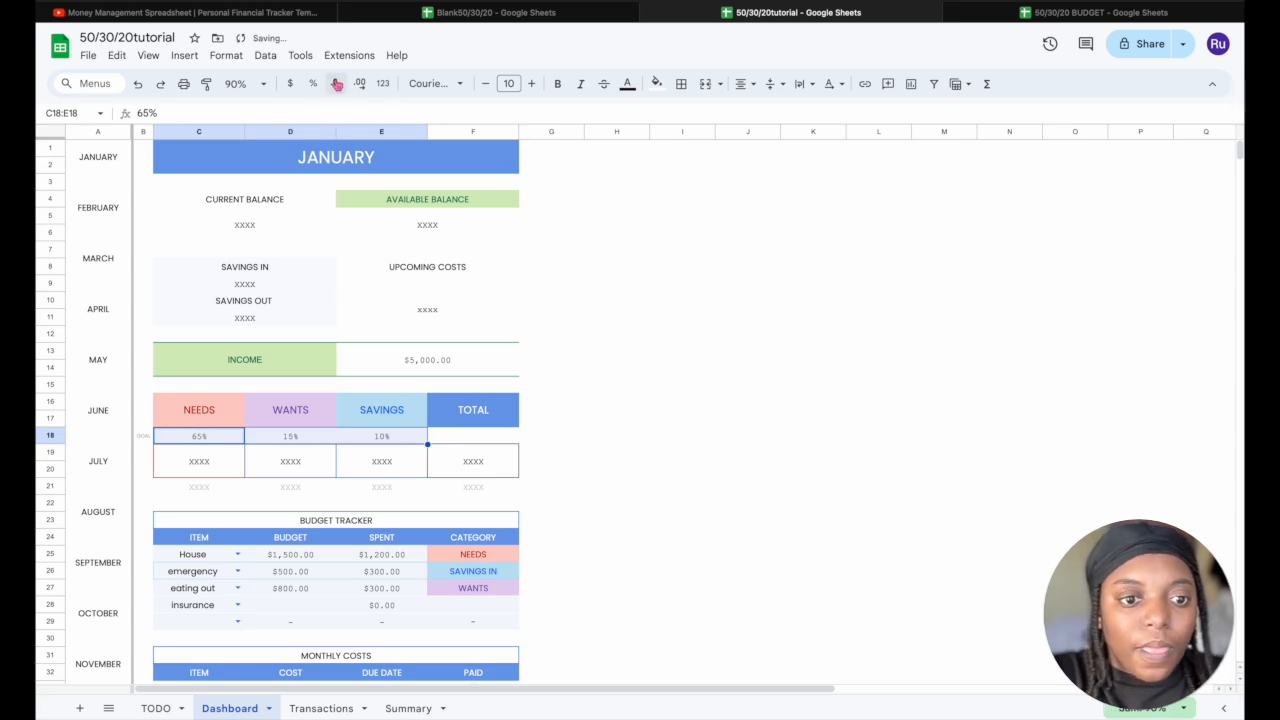
Total the goals in F18 with =SUM(C18:E18) and format the result with no decimal places
{"action": "left_click", "coordinate": [492, 440]}
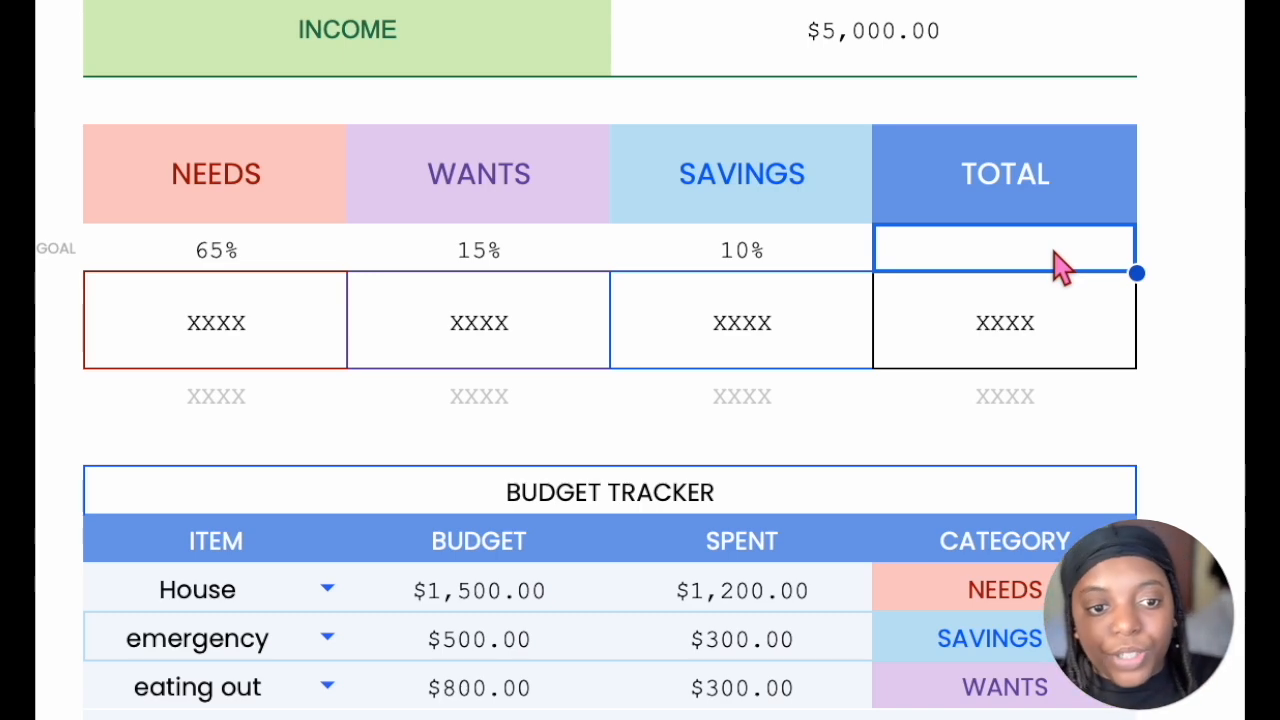
{"action": "type", "text": "="}
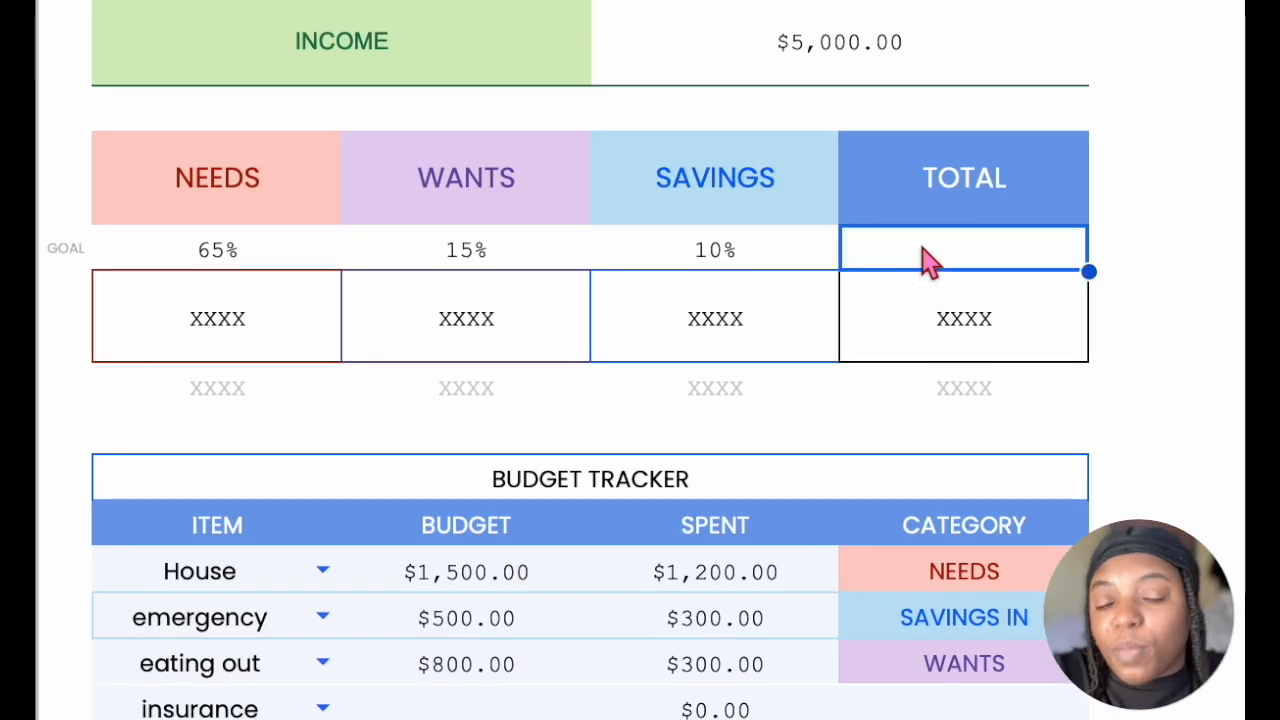
{"action": "type", "text": "=SUM"}
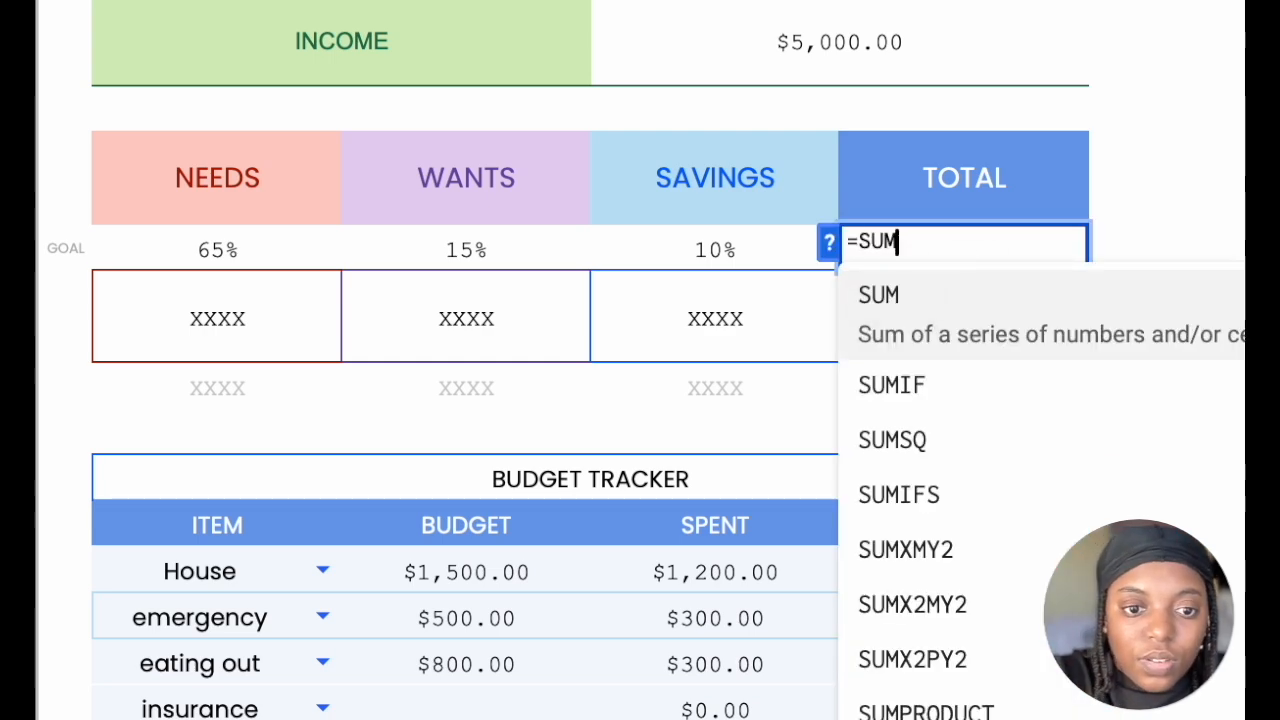
{"action": "type", "text": "("}
{"action": "left_click", "coordinate": [297, 251]}
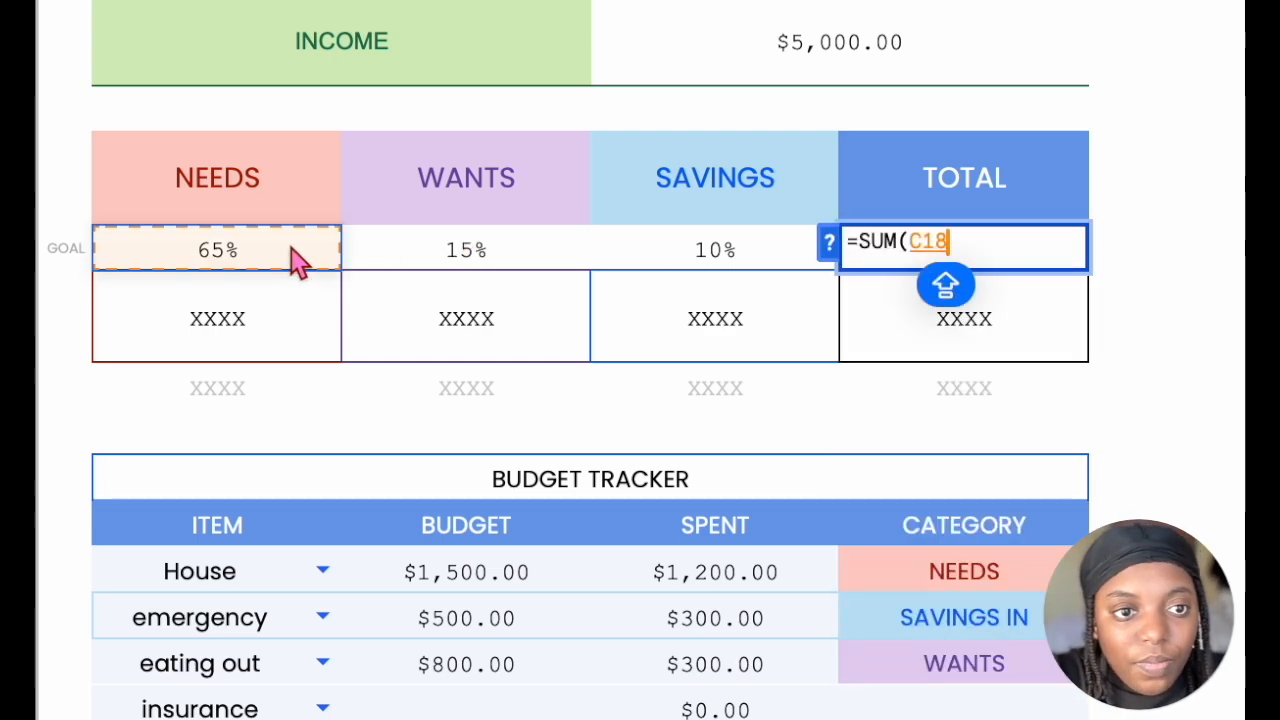
{"action": "left_click", "coordinate": [760, 262], "text": "shift"}
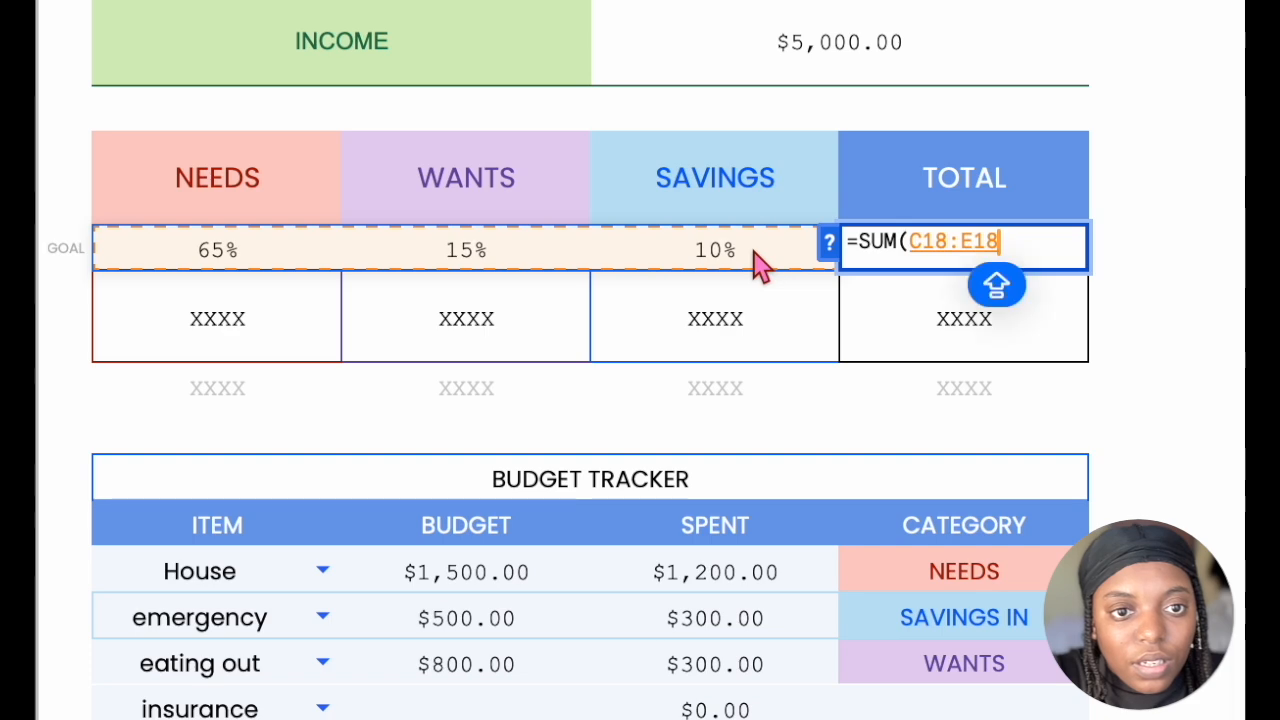
{"action": "key", "text": "Return"}
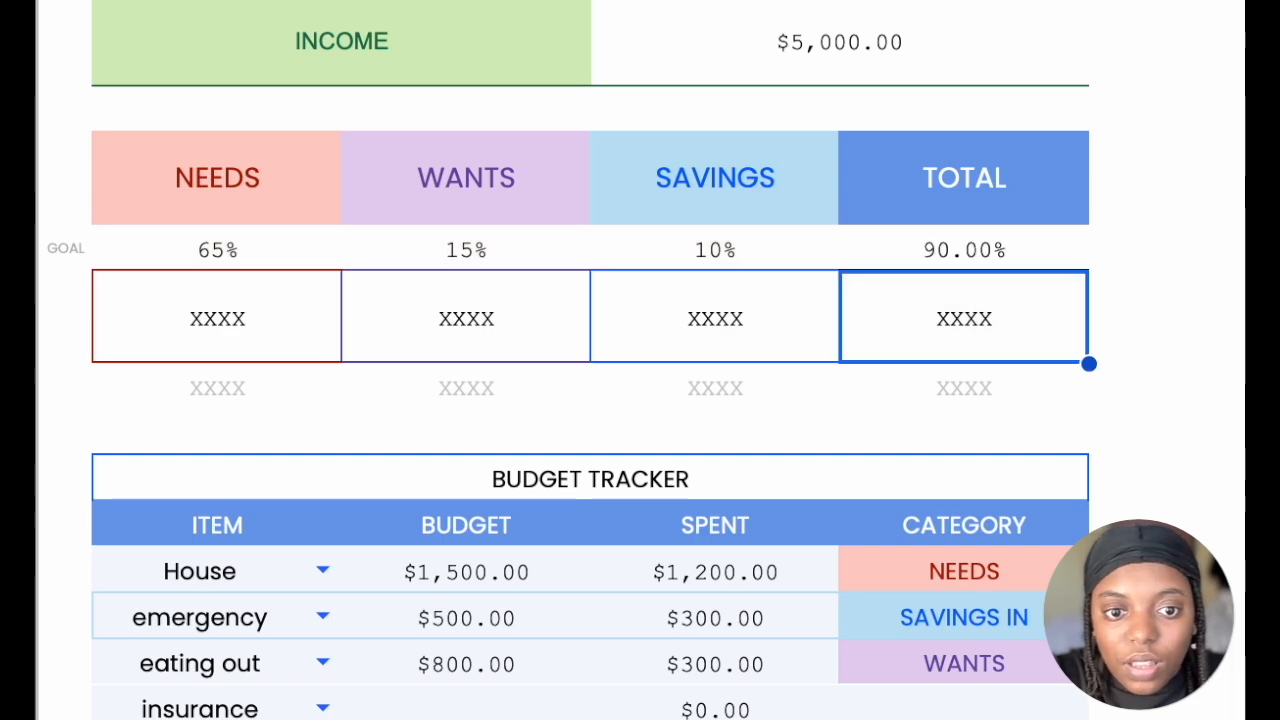
{"action": "left_click", "coordinate": [1025, 264]}
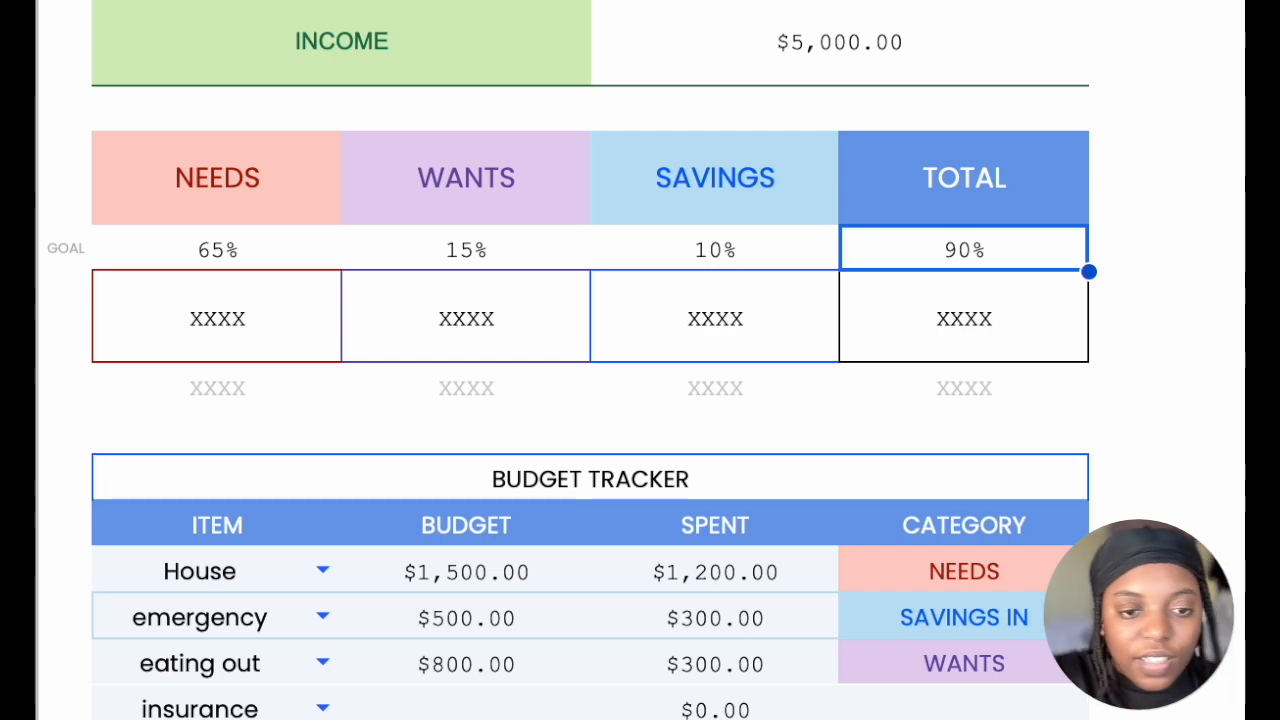
Examine January's needs, wants and savings figures in the 50/30/20 BUDGET spreadsheet, and select the needs amount cell C21 in 50/30/20tutorial
{"action": "left_click", "coordinate": [259, 335]}
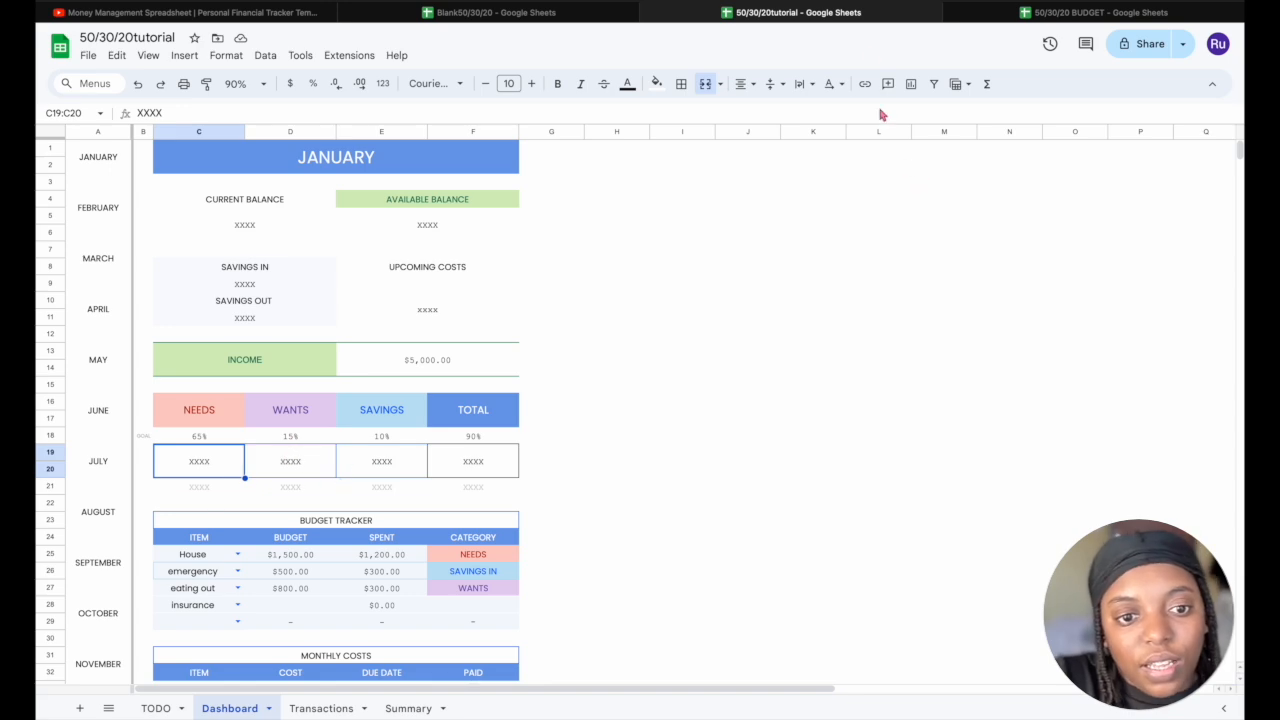
{"action": "left_click", "coordinate": [984, 13]}
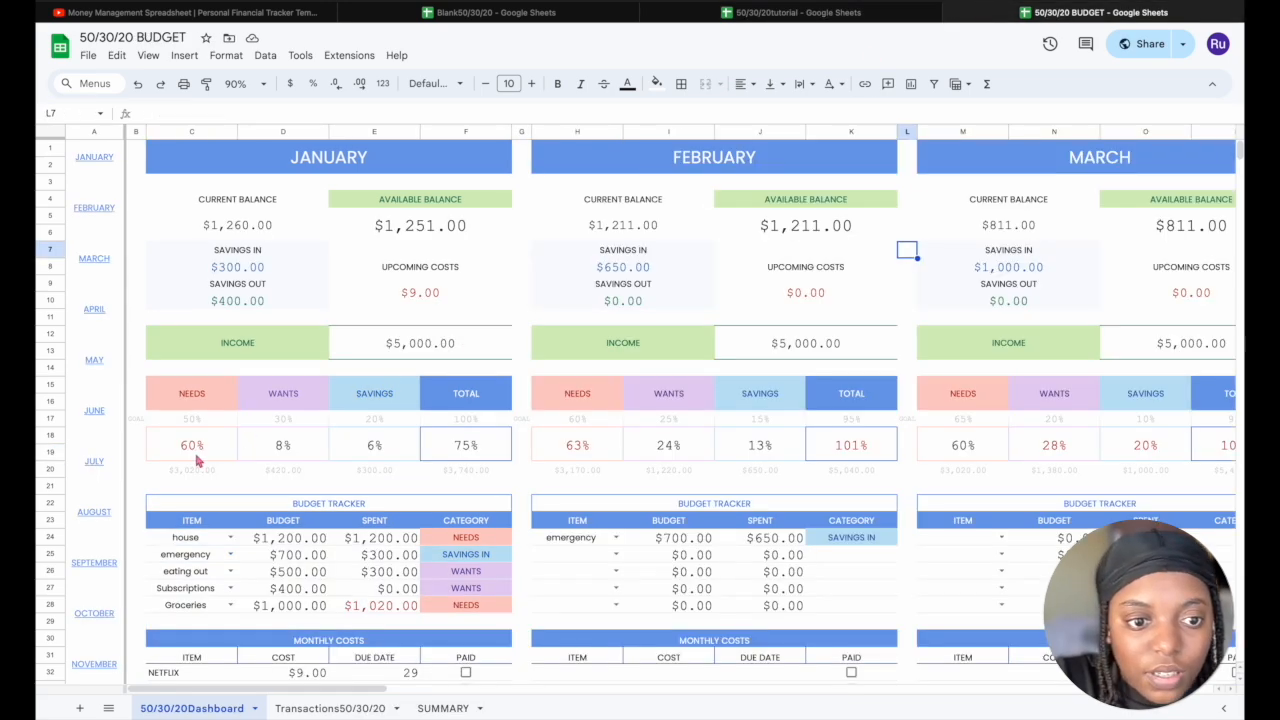
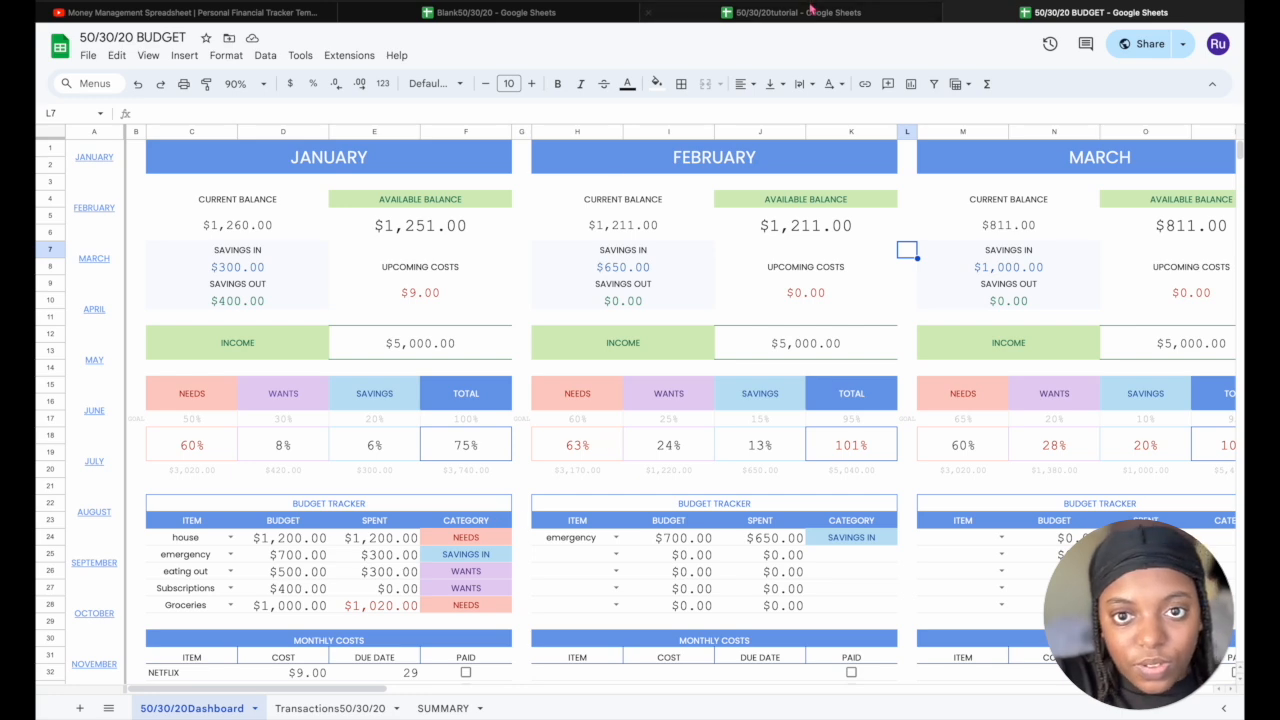
{"action": "left_click", "coordinate": [810, 10]}
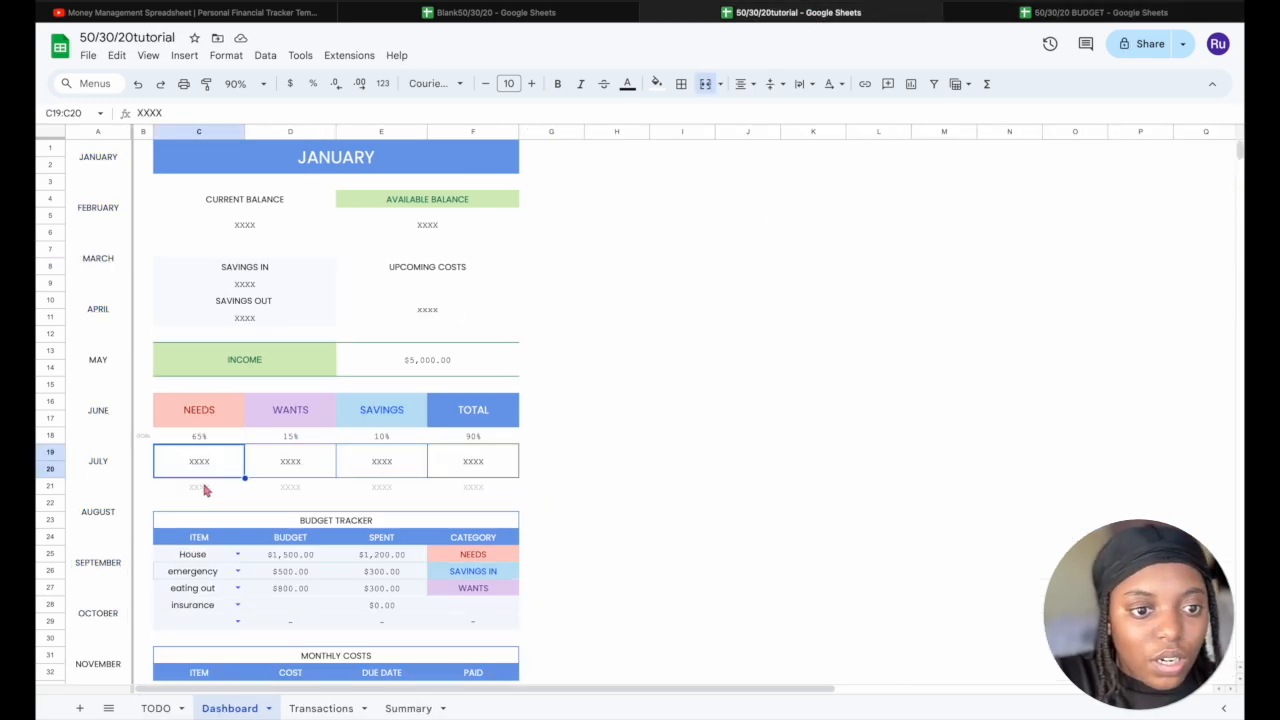
{"action": "left_click", "coordinate": [205, 490]}
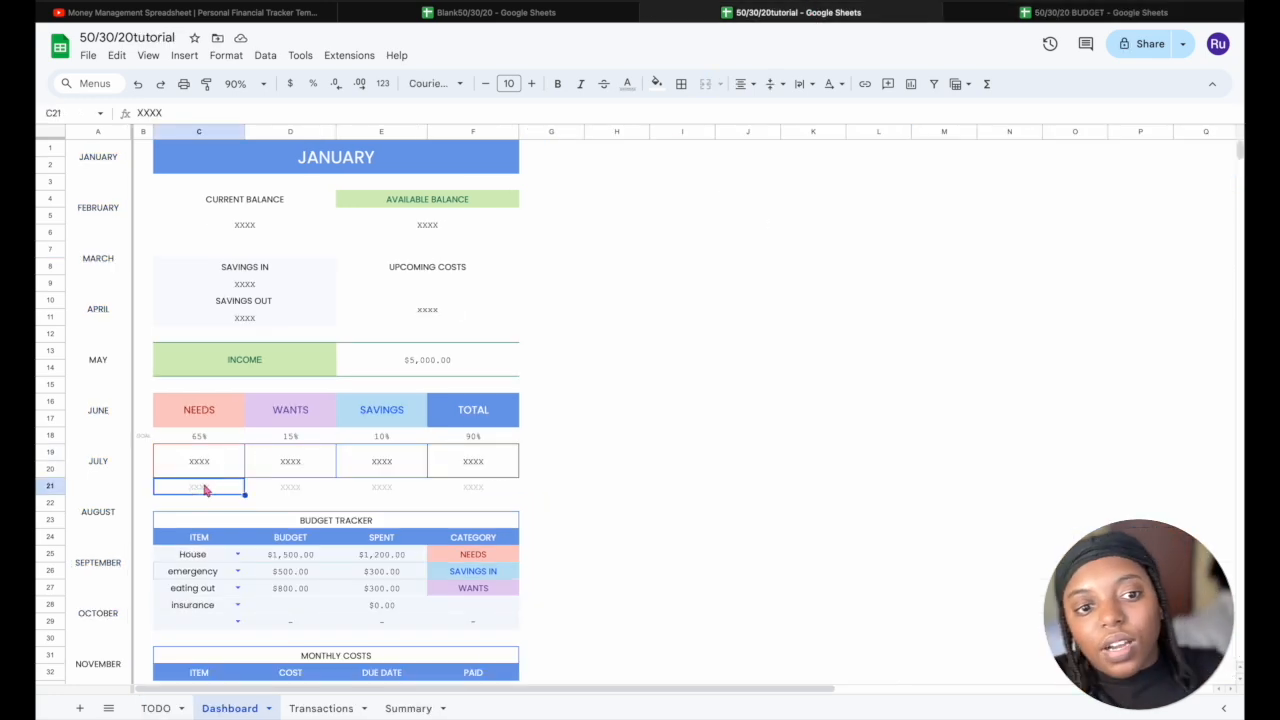
Total January's needs spending in C21 with =SUMIFS(Transactions!I3:I,Transactions!E3:E,1,Transactions!G3:G,"NEEDS")
{"action": "type", "text": "=SUMIFS("}
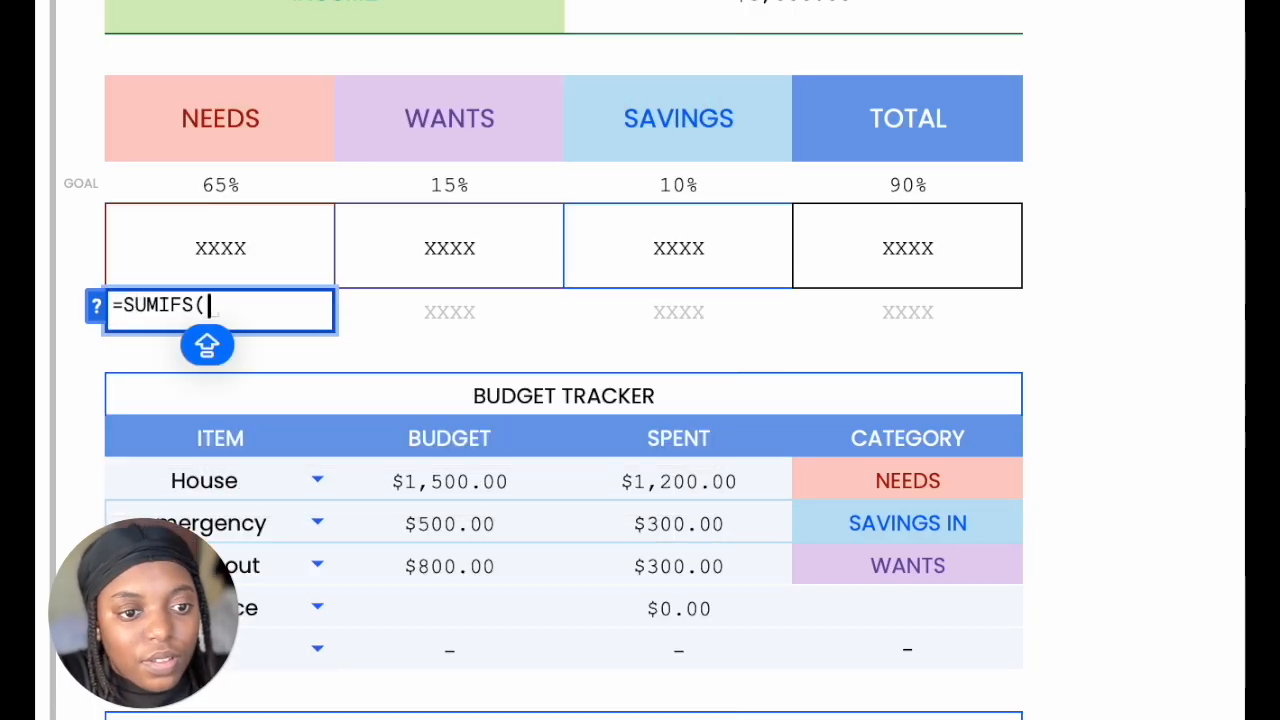
{"action": "key", "text": "alt+Down"}
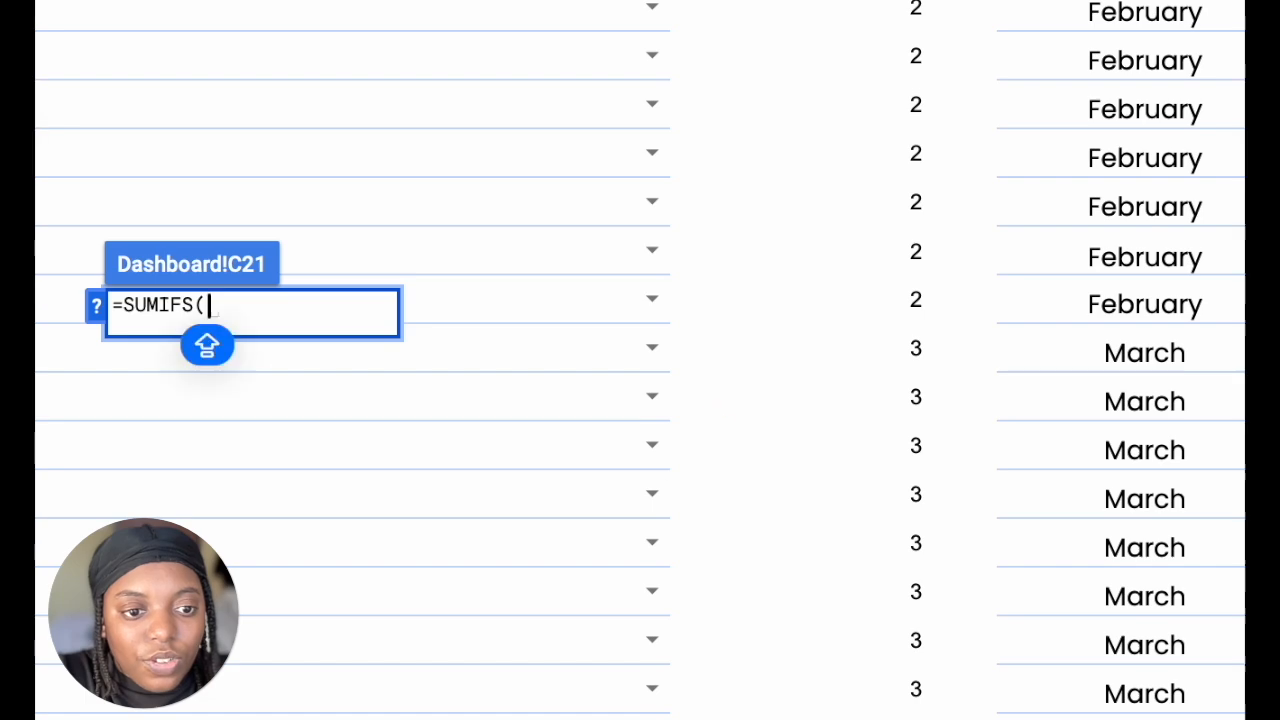
{"action": "type", "text": "Transactions!I3:"}
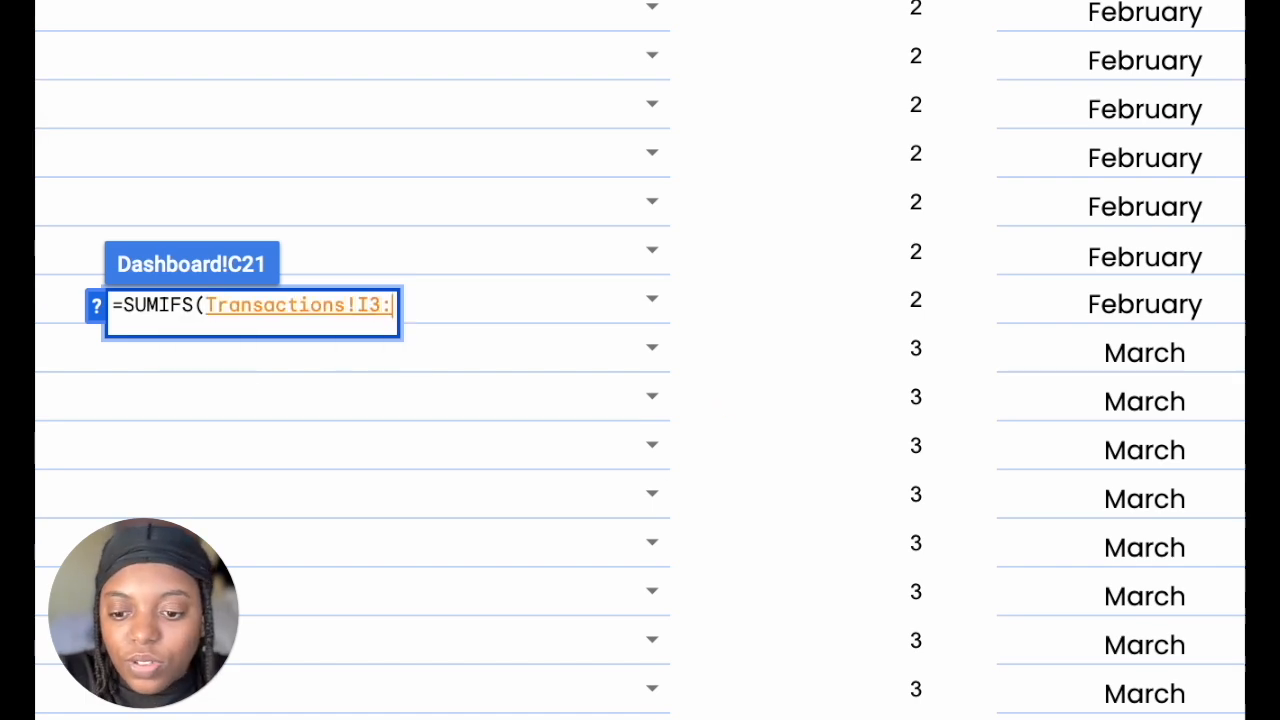
{"action": "key", "text": "Caps_Lock"}
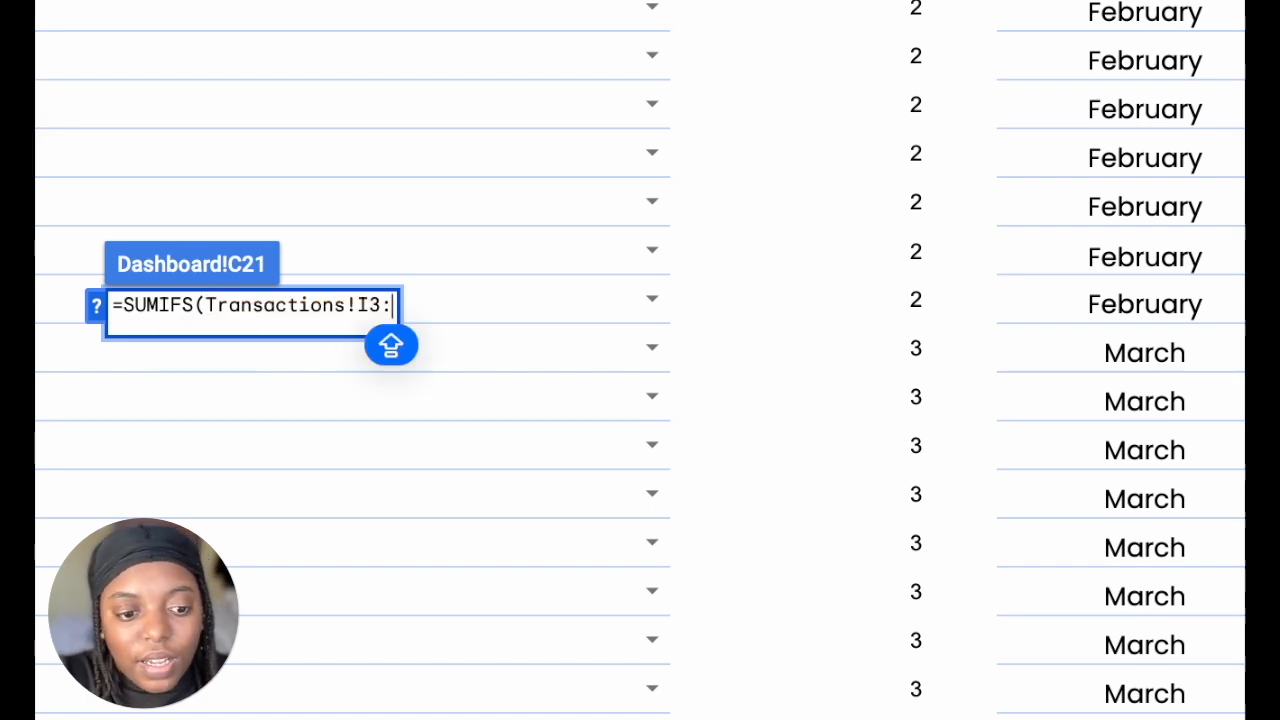
{"action": "type", "text": "I,"}
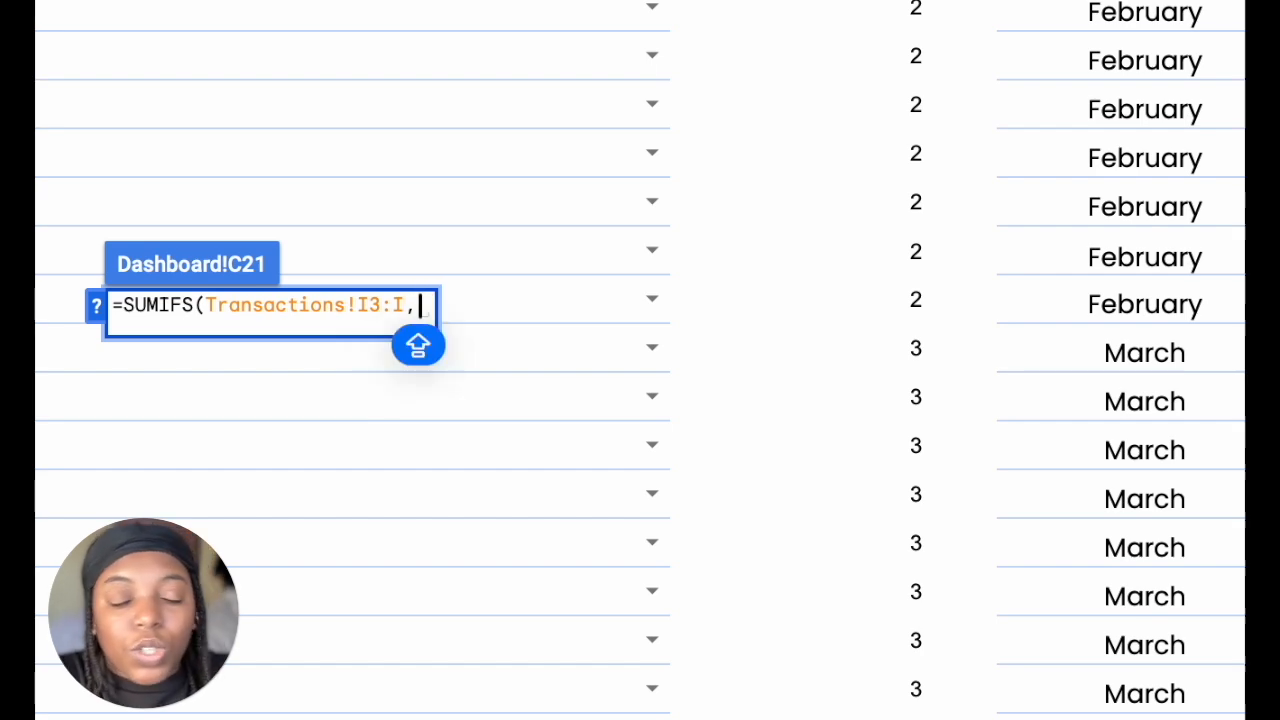
{"action": "type", "text": "Transactions!E3:"}
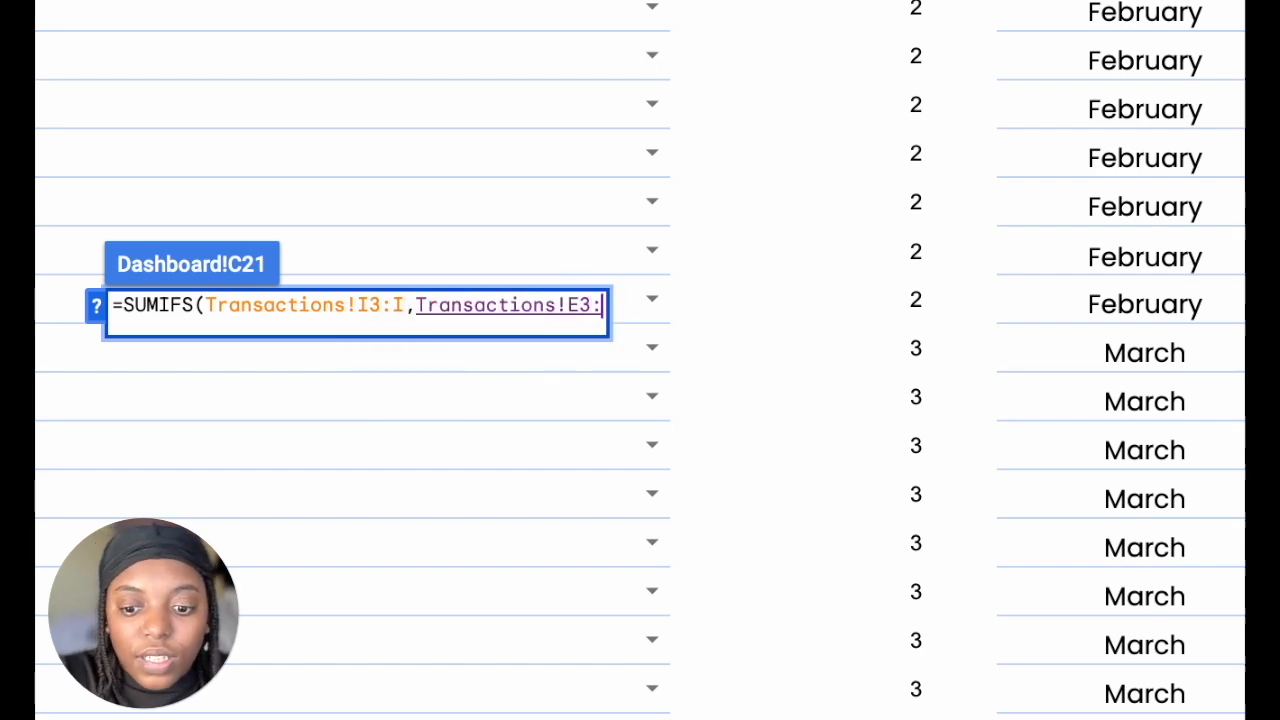
{"action": "type", "text": "E,"}
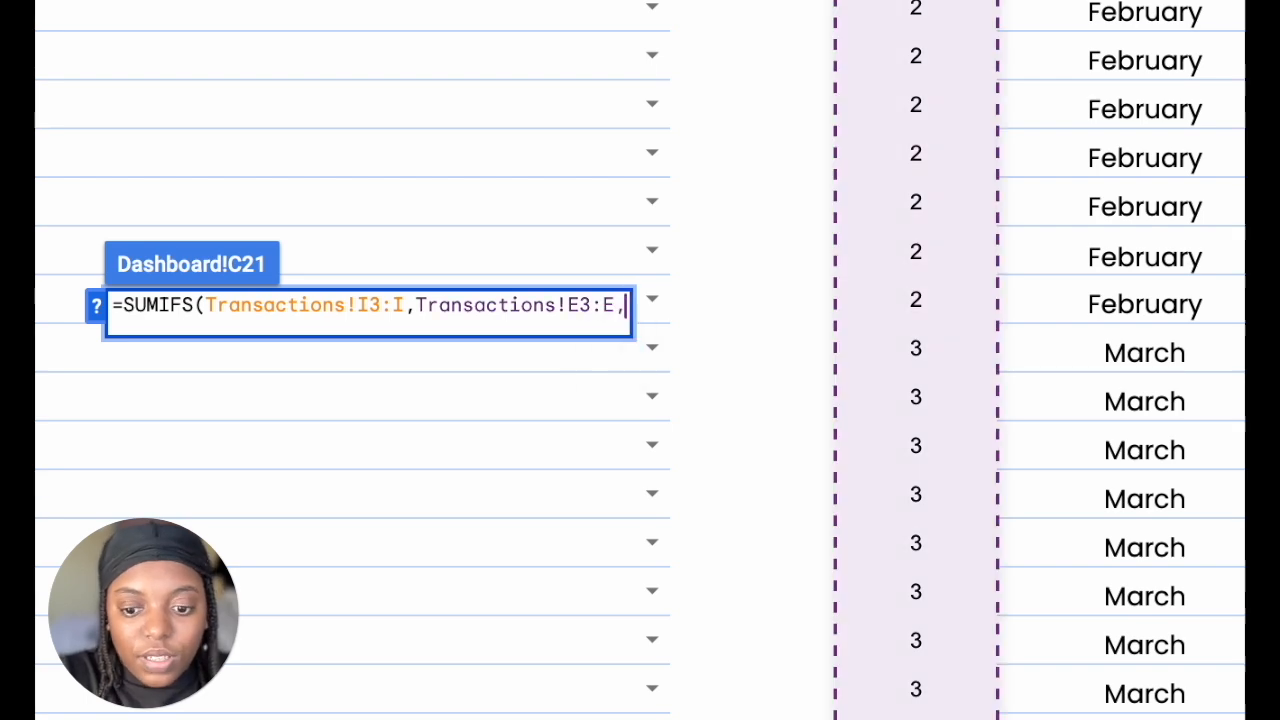
{"action": "type", "text": "1,Transactions!G3"}
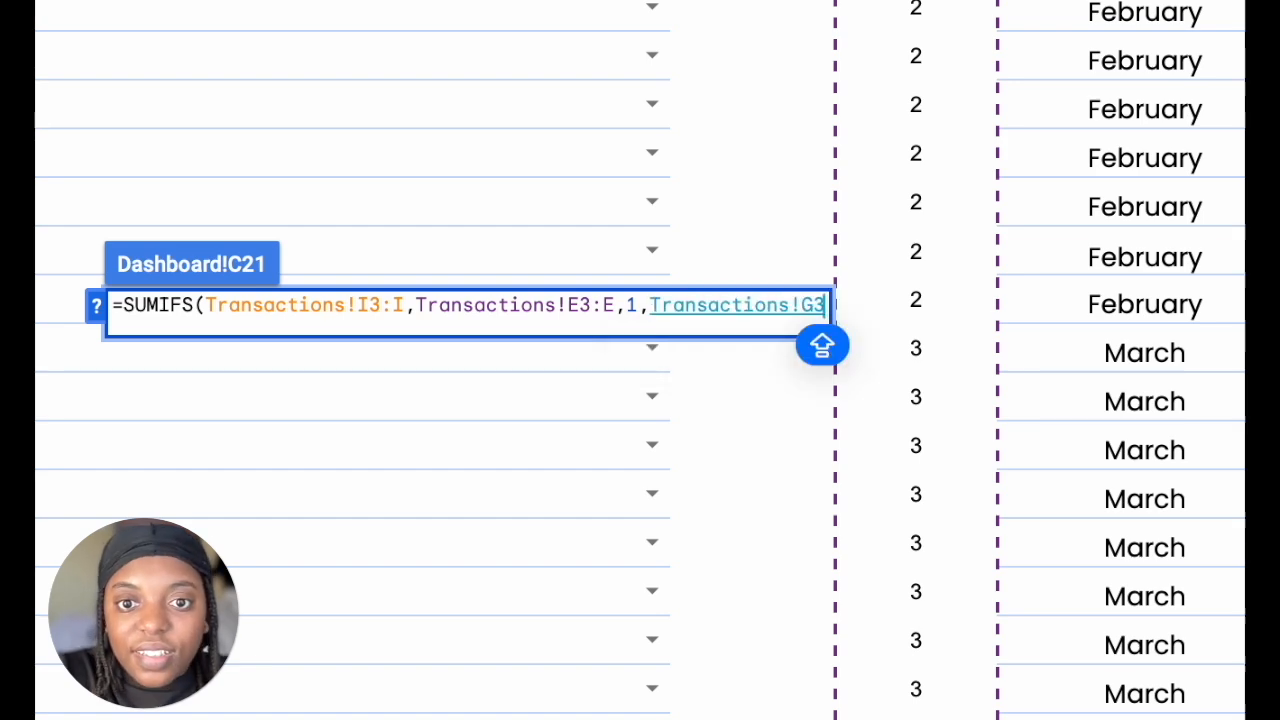
{"action": "type", "text": ":G"}
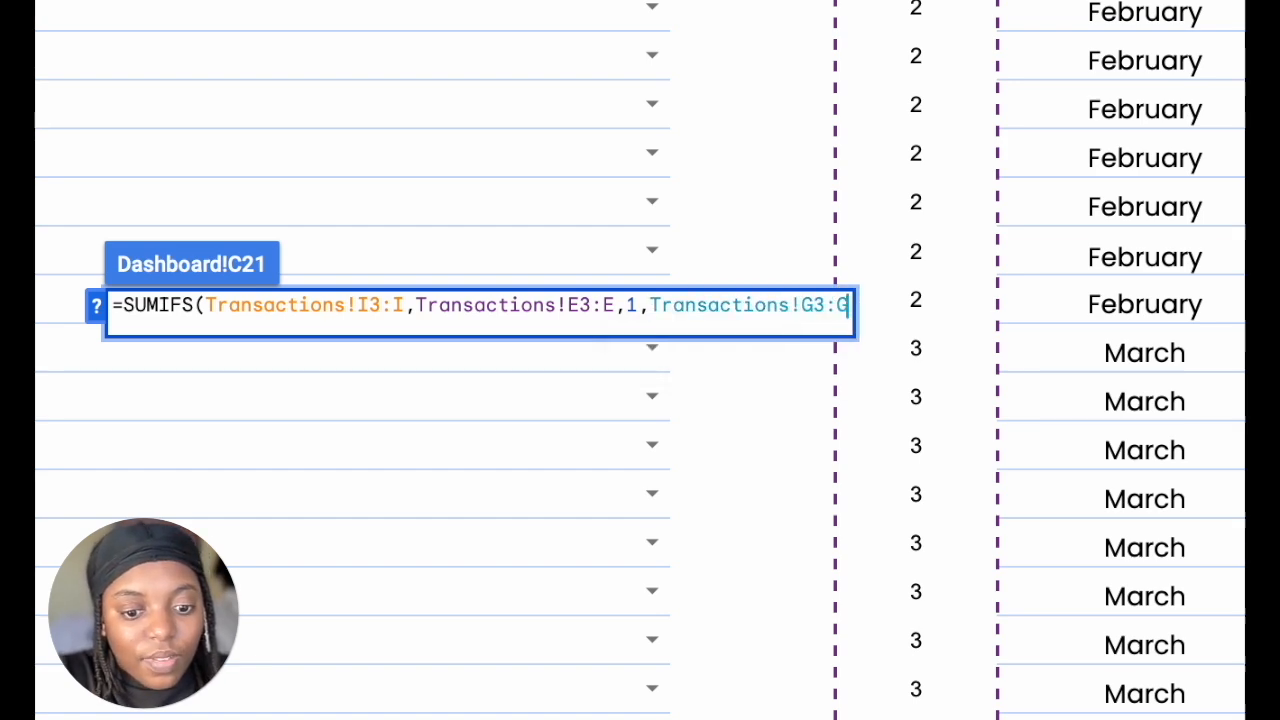
{"action": "type", "text": ","}
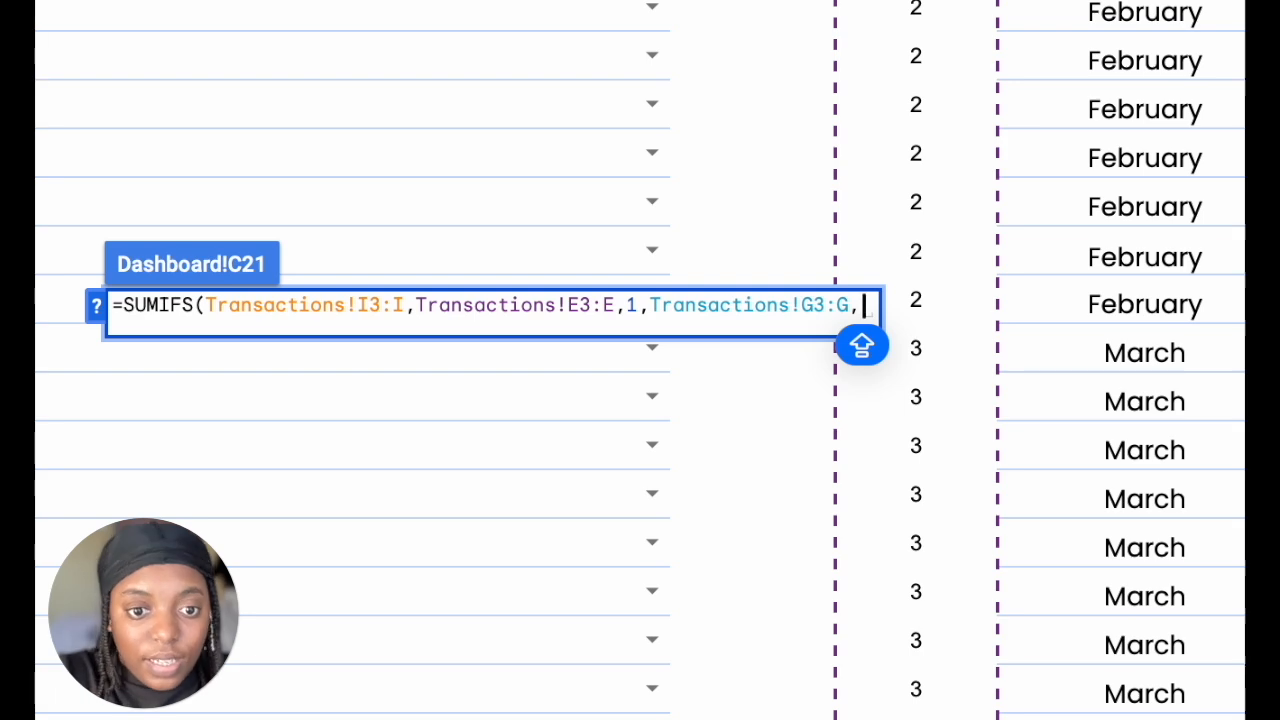
{"action": "type", "text": "\"NEED"}
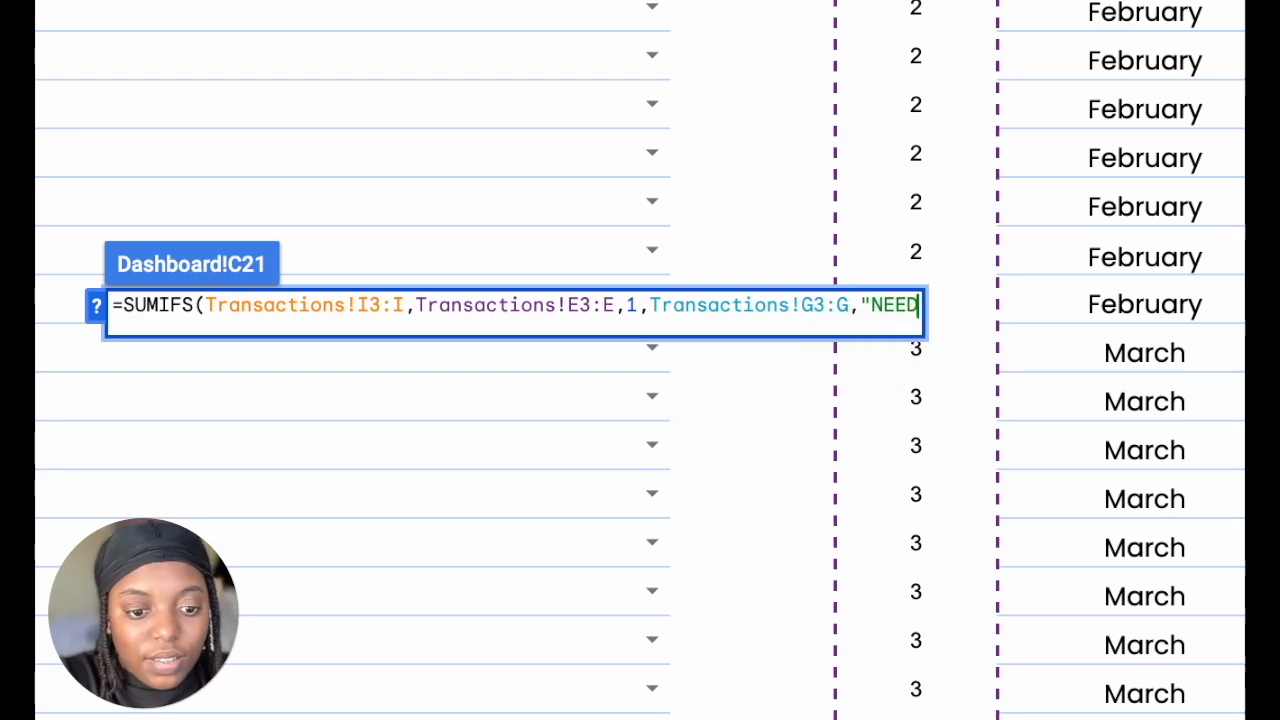
{"action": "type", "text": "S\""}
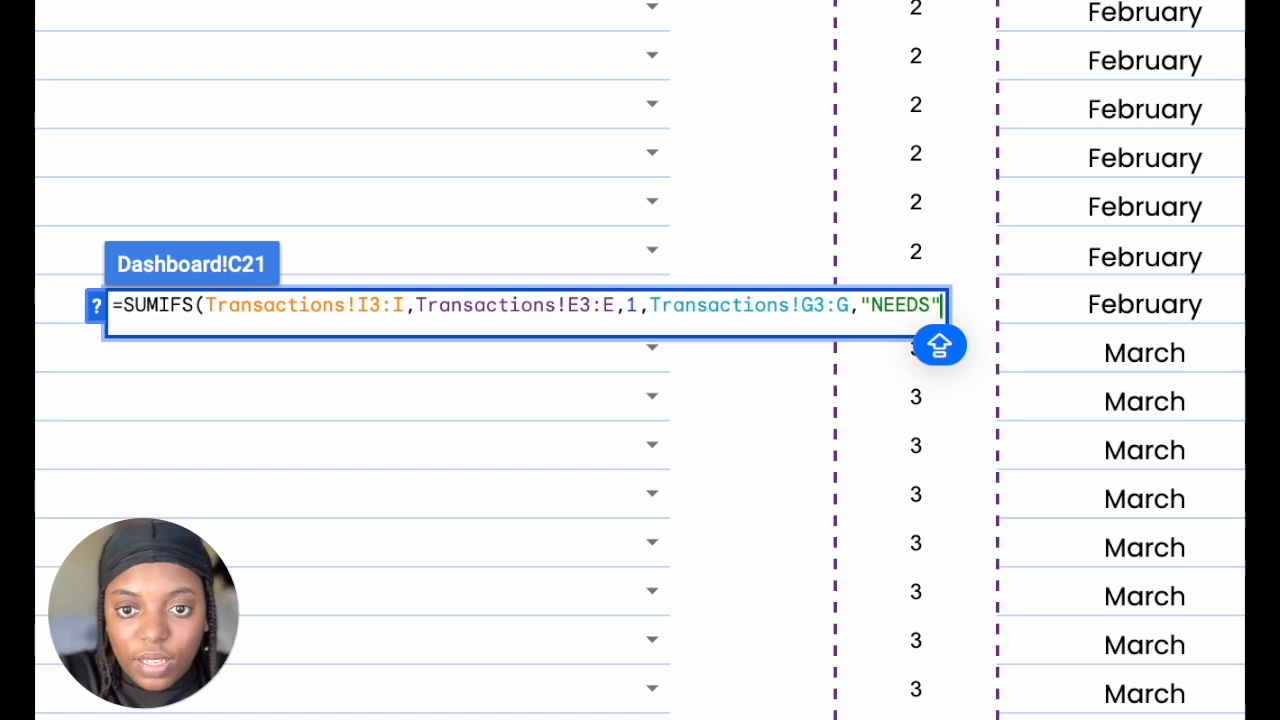
{"action": "key", "text": "Return"}
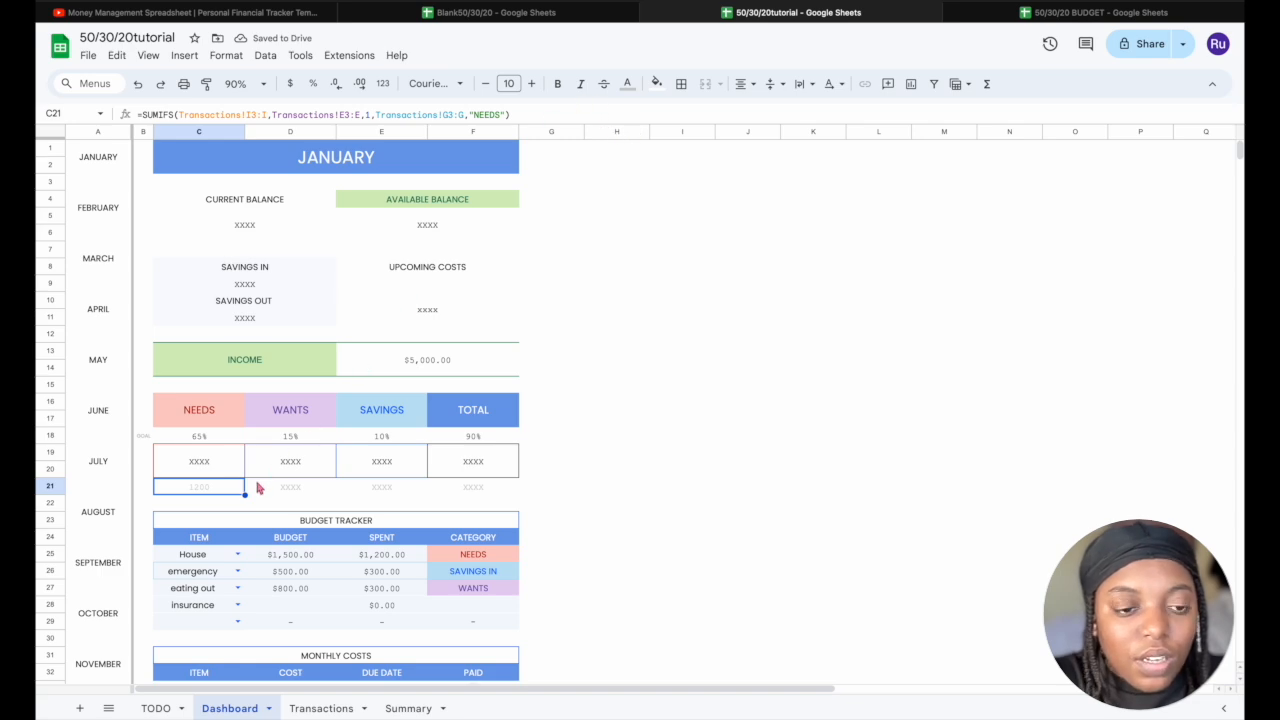
Format the amount cells C21:F21 below the category percentages as currency
{"action": "left_click", "coordinate": [475, 491], "text": "shift"}
{"action": "left_click", "coordinate": [289, 84]}
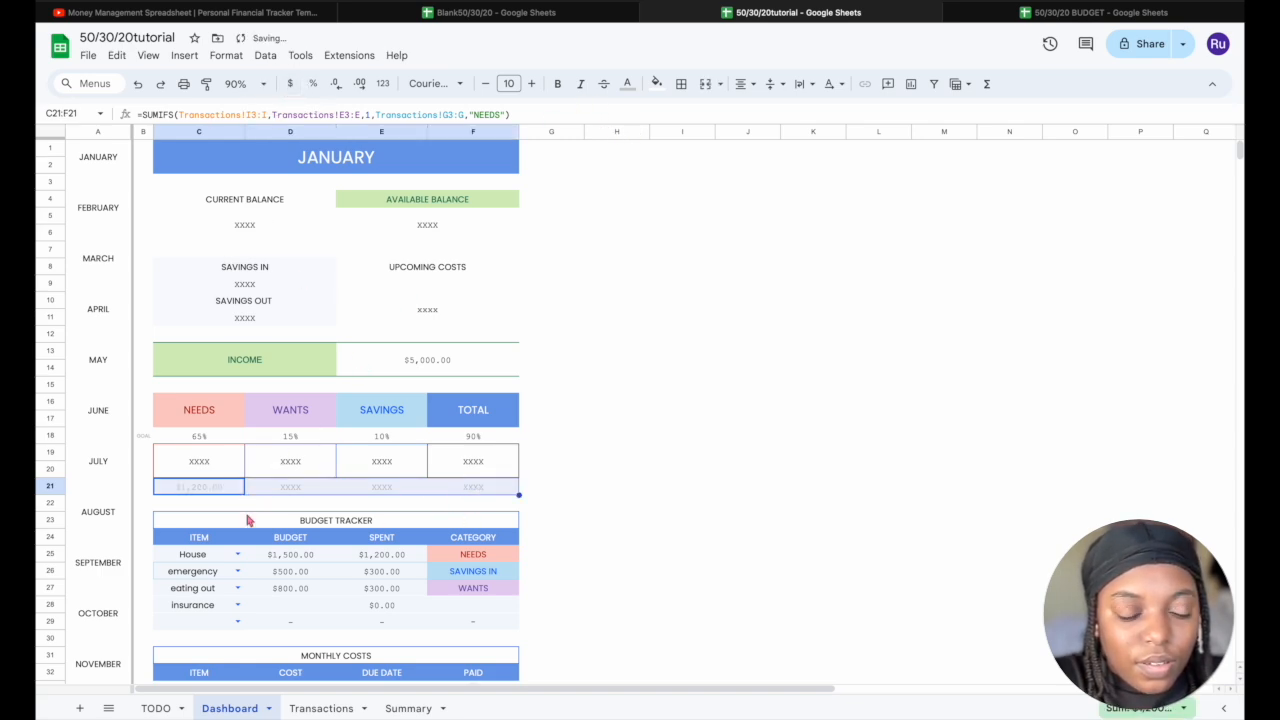
{"action": "left_click", "coordinate": [222, 503]}
{"action": "left_click", "coordinate": [207, 489]}
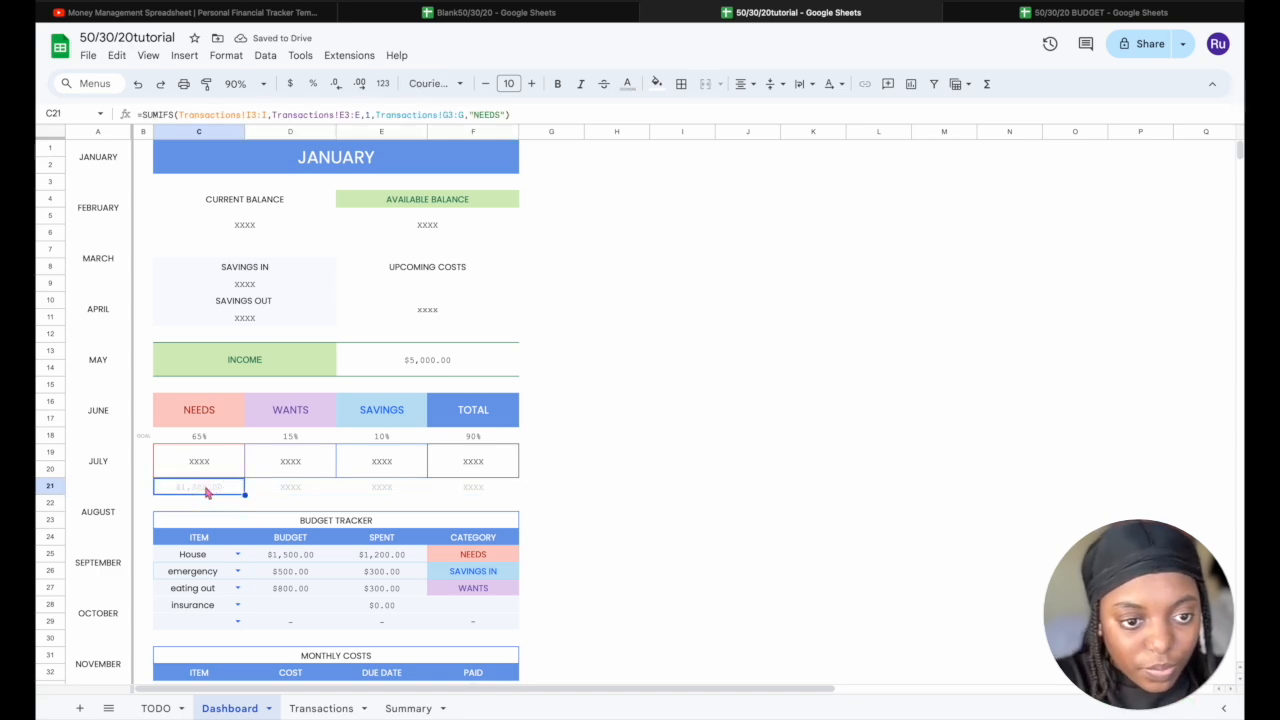
Calculate the needs share of income in C19 with =C21/E13 and format it as a percentage without decimals
{"action": "left_click", "coordinate": [216, 472]}
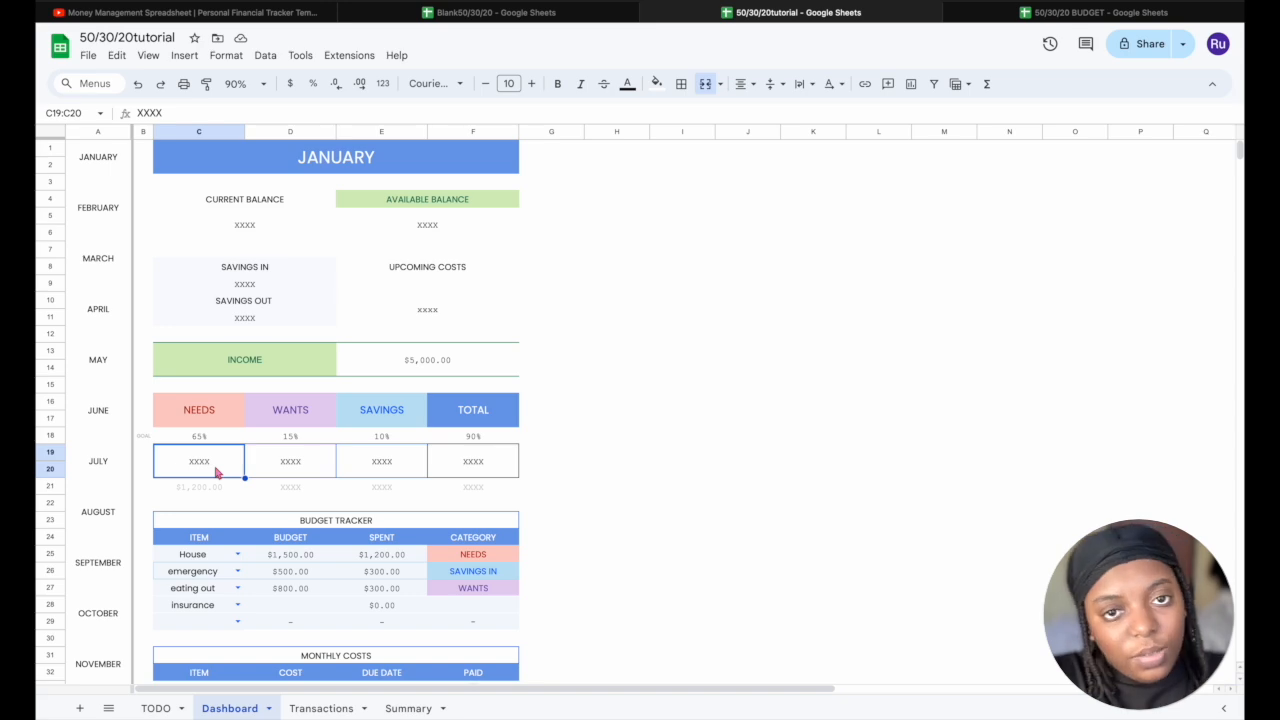
{"action": "type", "text": "="}
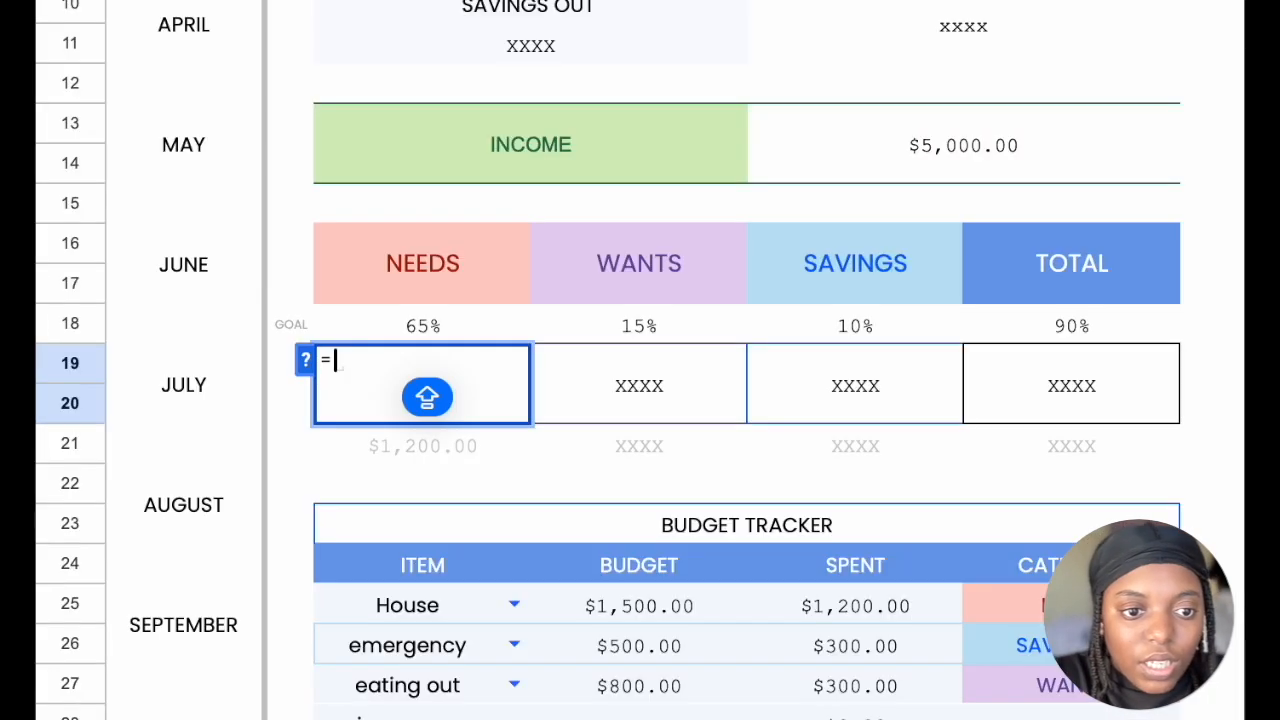
{"action": "left_click", "coordinate": [476, 460]}
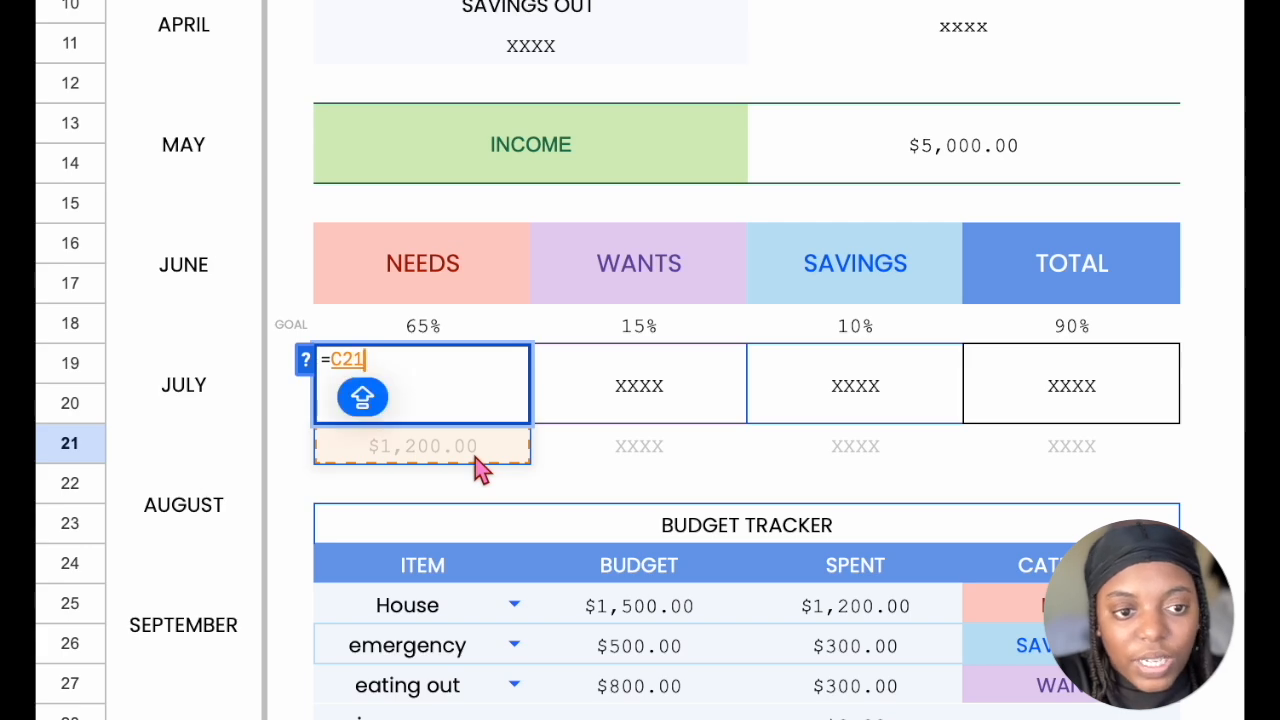
{"action": "type", "text": "/"}
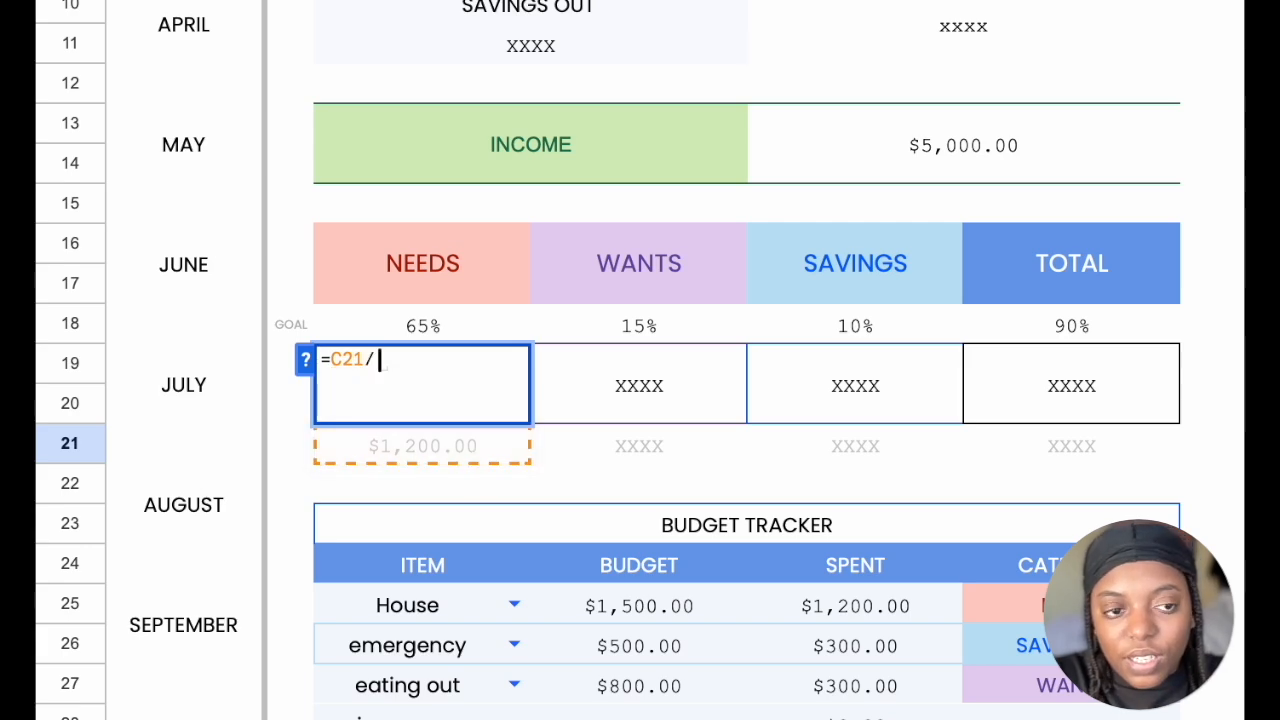
{"action": "left_click", "coordinate": [1116, 150]}
{"action": "key", "text": "Return"}
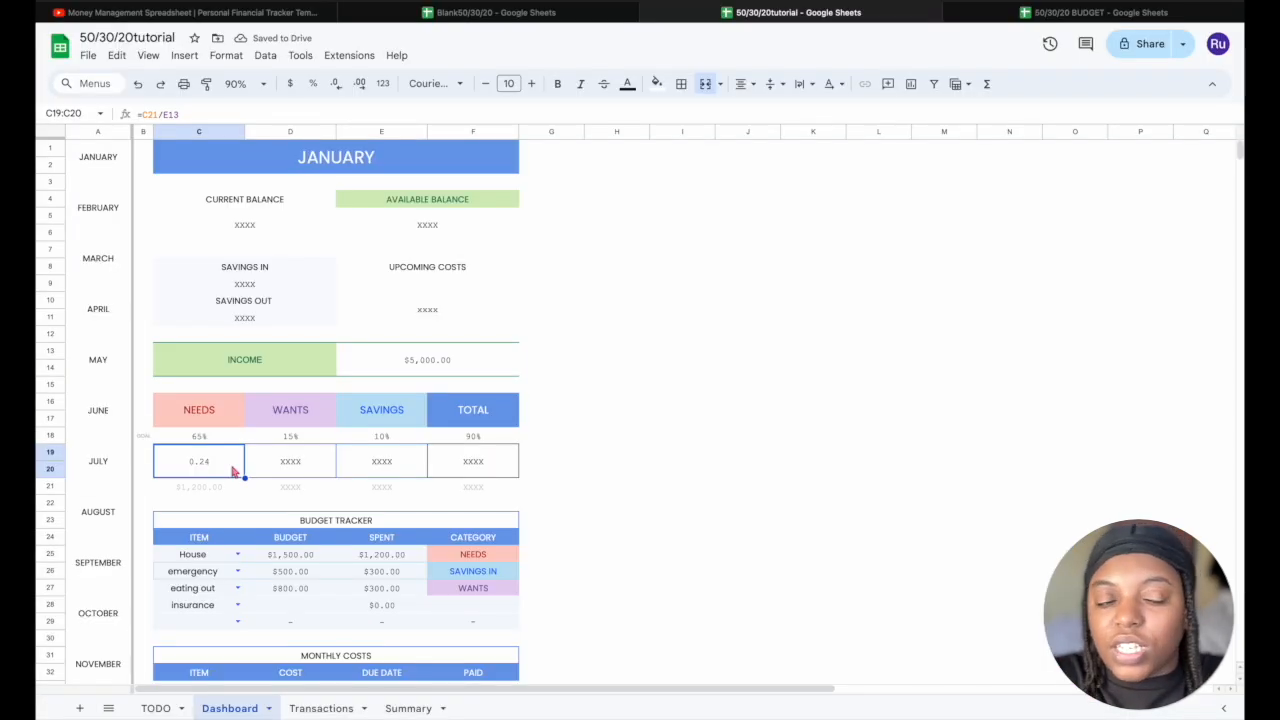
{"action": "left_click", "coordinate": [314, 85]}
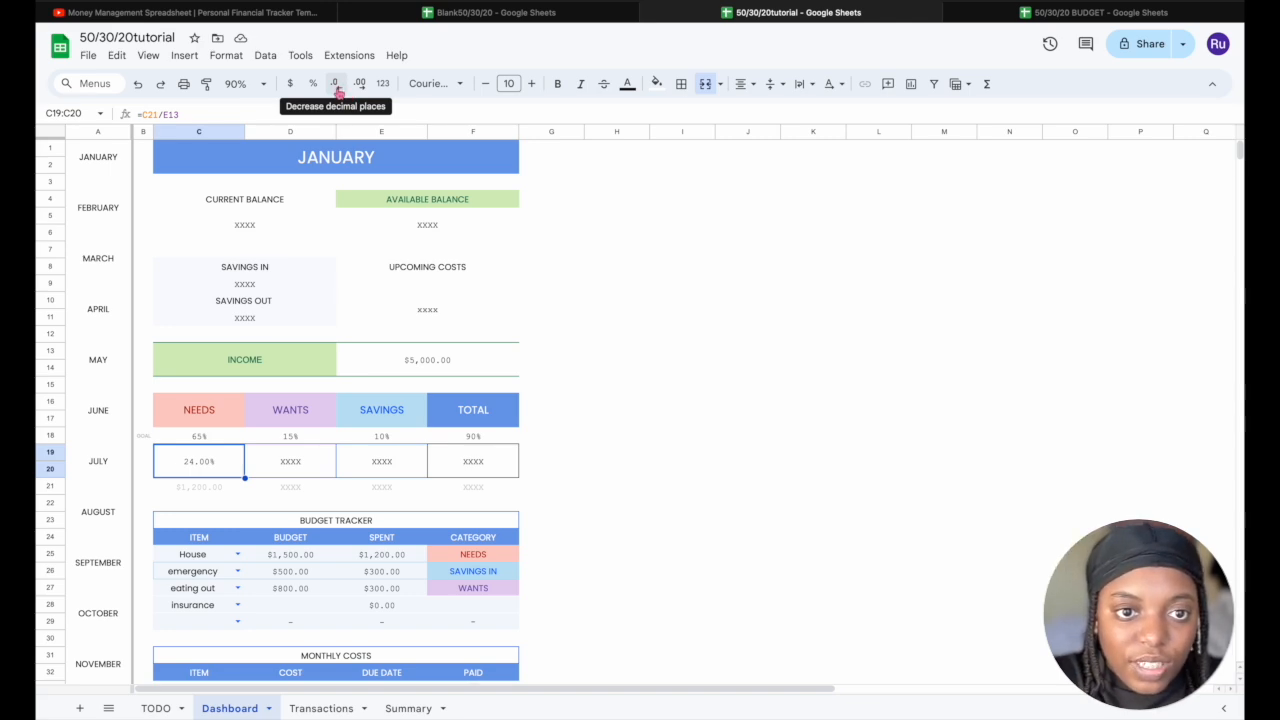
{"action": "left_click", "coordinate": [339, 89]}
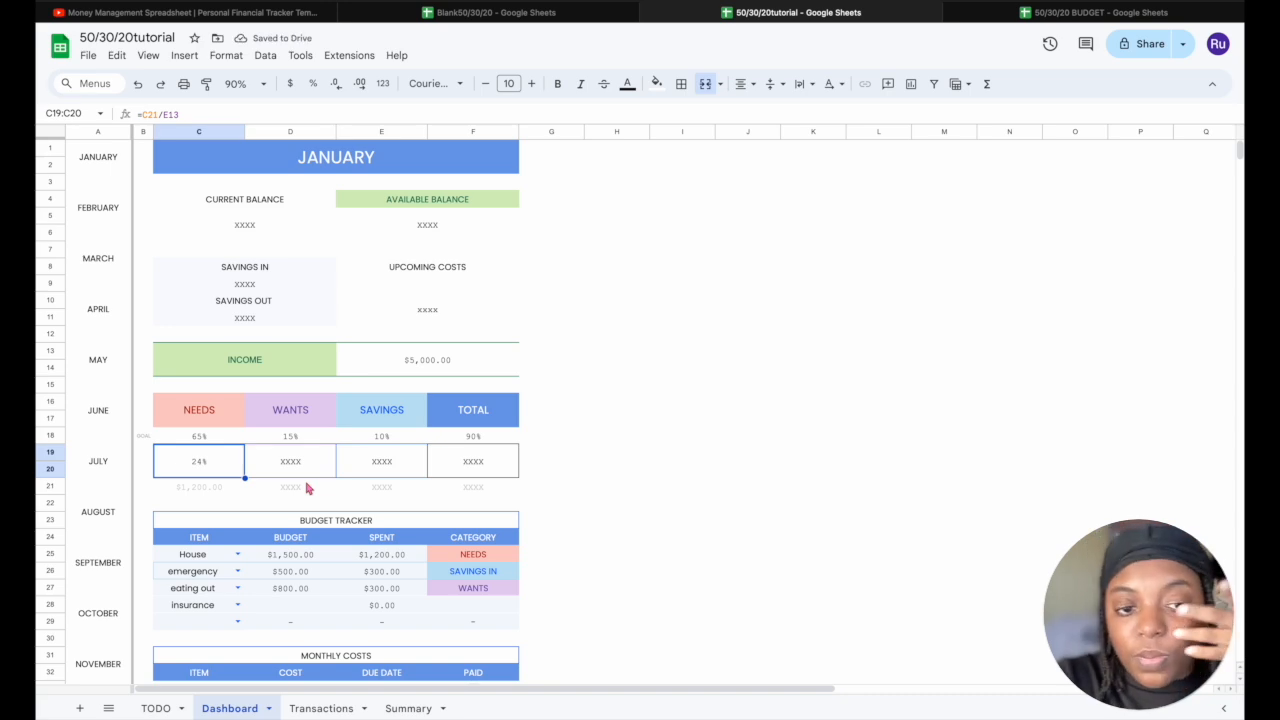
Make the sum range in C21's SUMIFS formula absolute as Transactions!$I$3:$I
{"action": "left_click", "coordinate": [213, 490]}
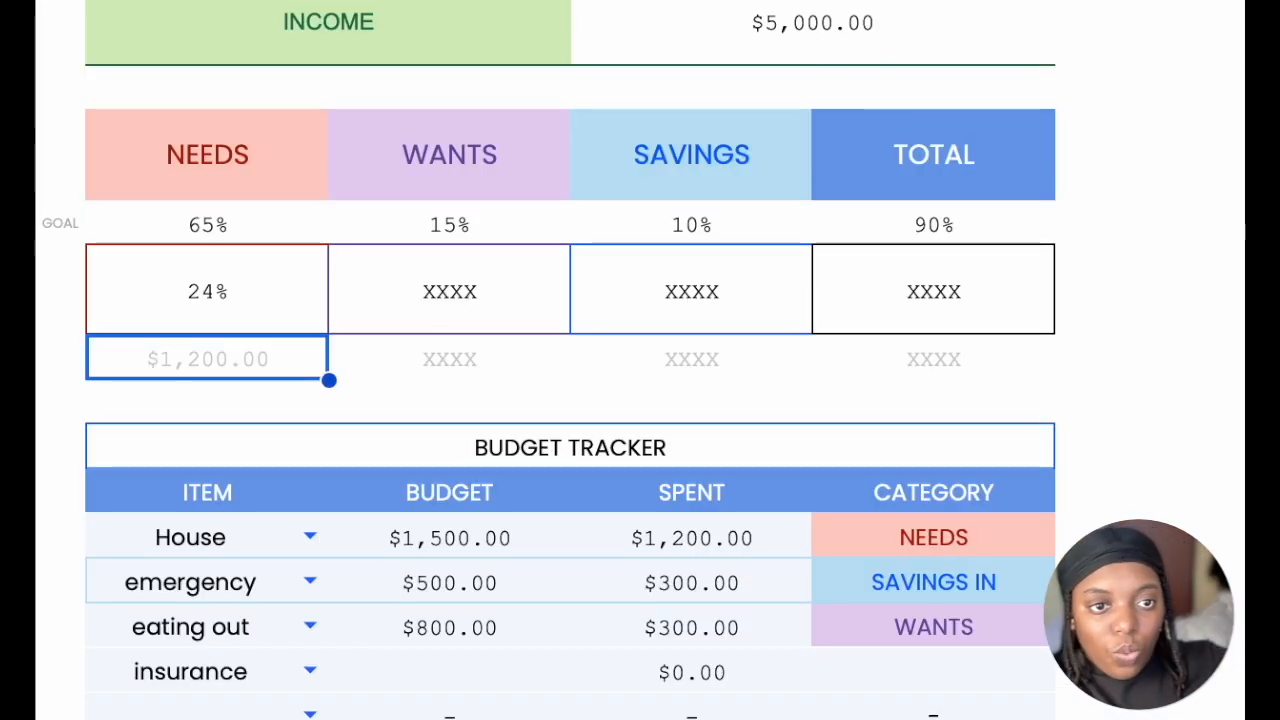
{"action": "key", "text": "Return"}
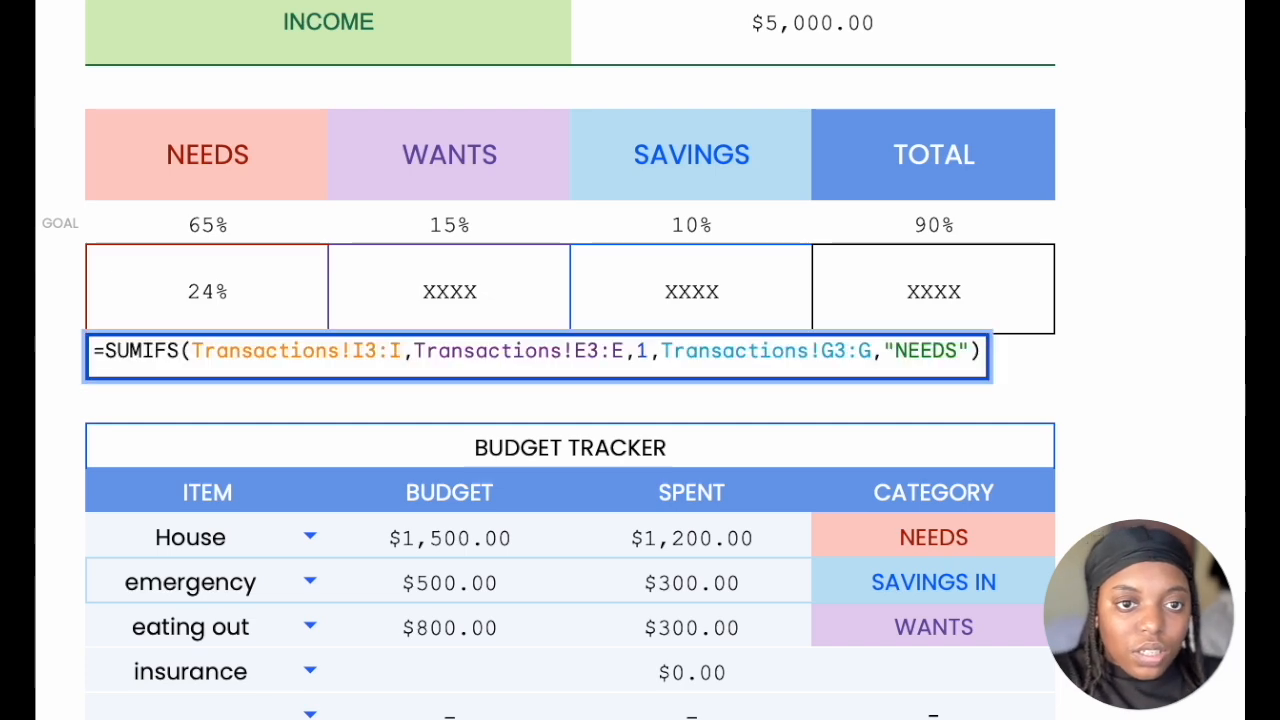
{"action": "type", "text": "$"}
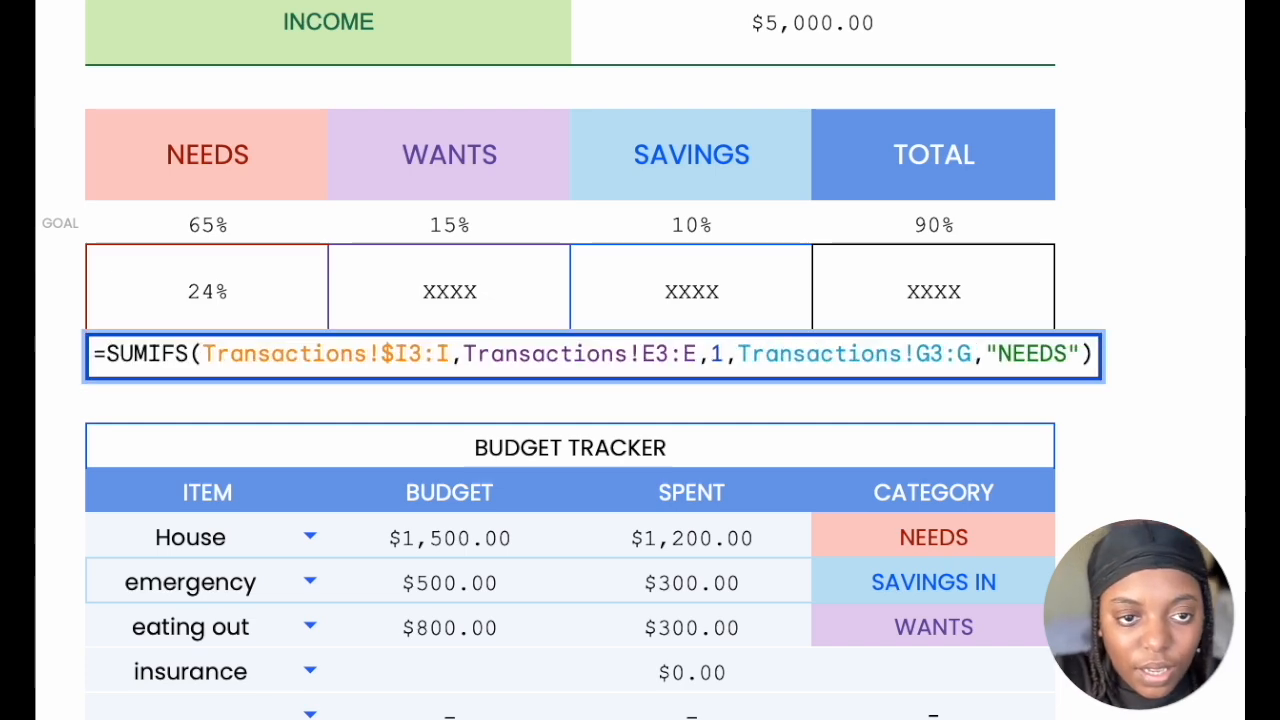
{"action": "key", "text": "Right"}
{"action": "type", "text": "$"}
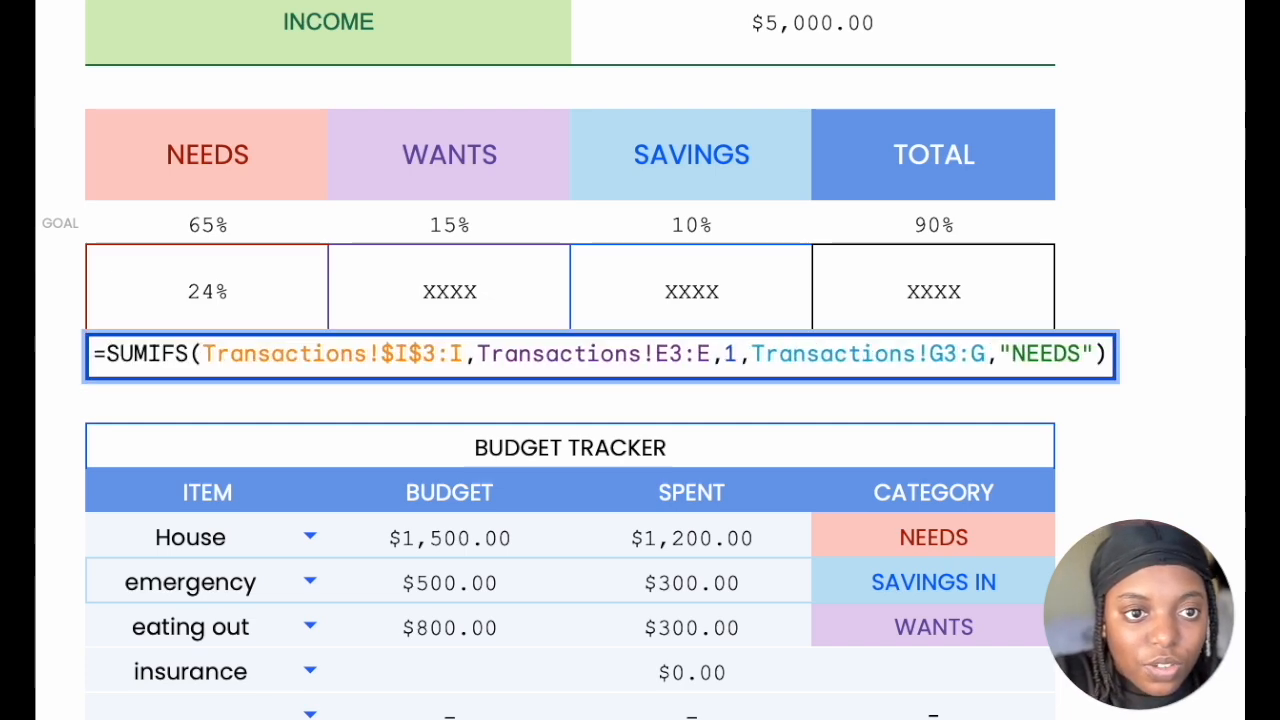
{"action": "key", "text": "Right"}
{"action": "key", "text": "Right"}
{"action": "type", "text": "$I"}
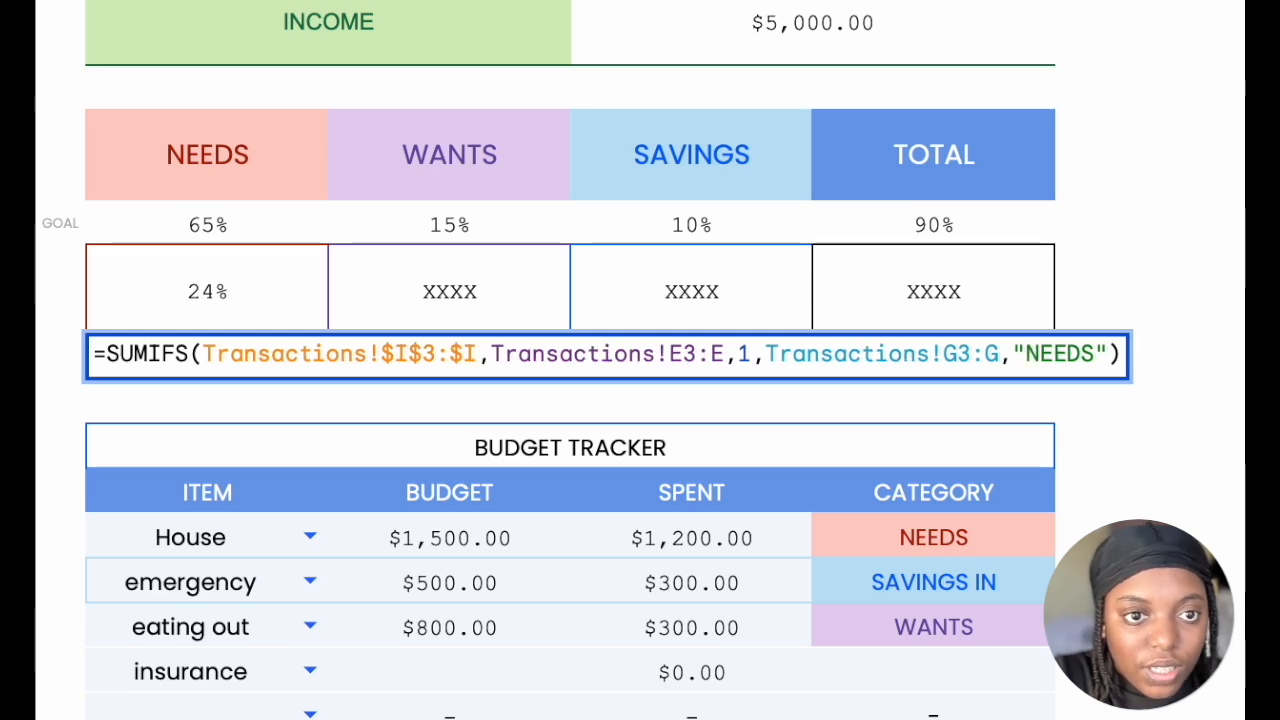
Make the criteria ranges in C21's formula absolute as Transactions!$E$3:$E and Transactions!$G$3:$G
{"action": "type", "text": "$"}
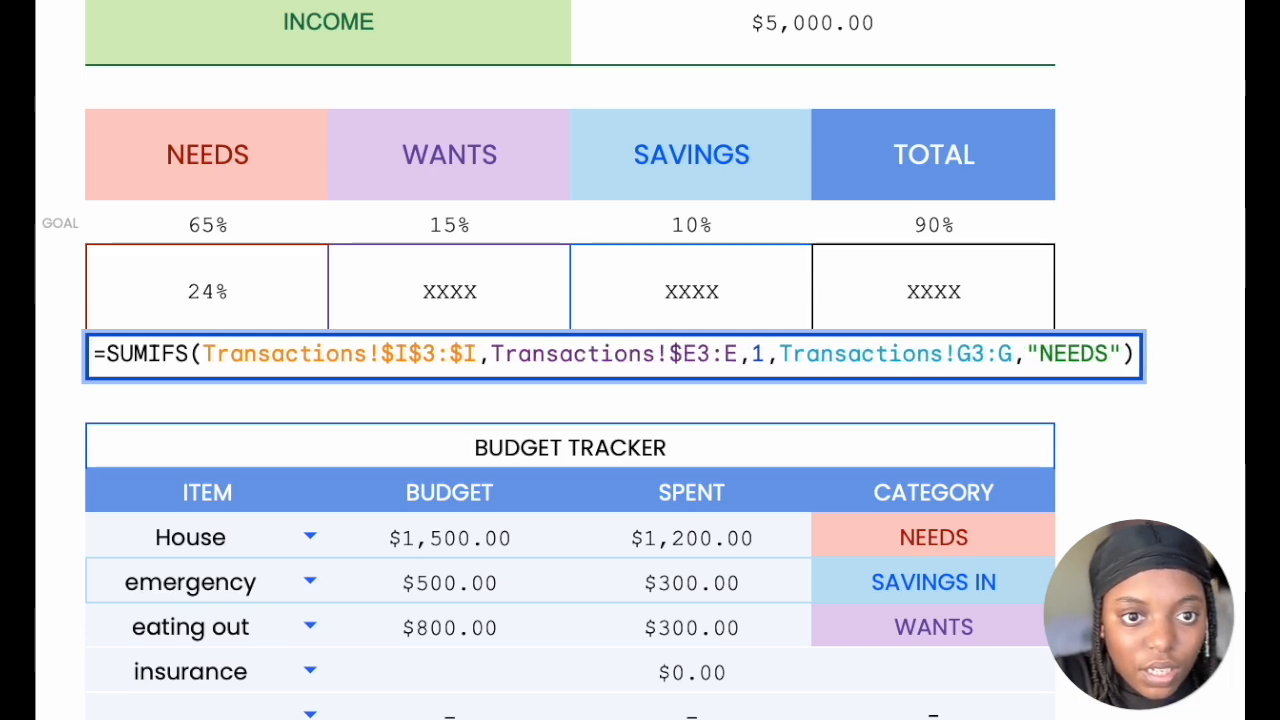
{"action": "key", "text": "Right"}
{"action": "type", "text": "$I"}
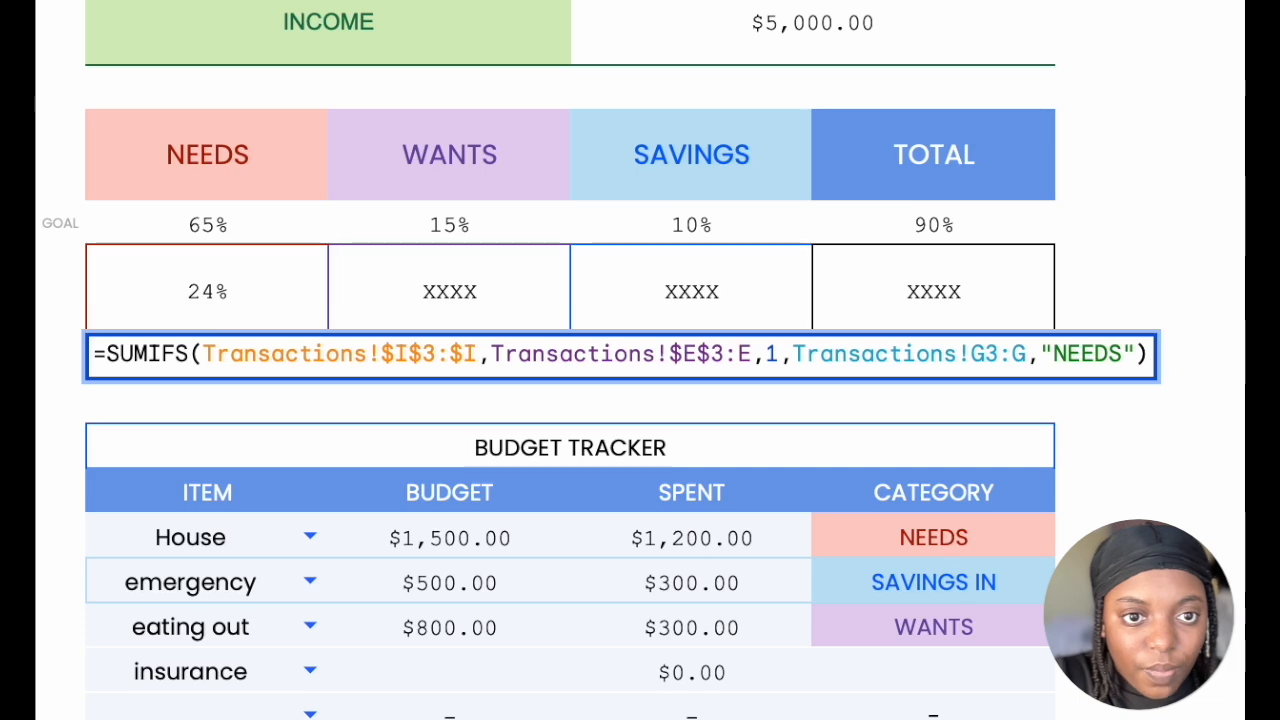
{"action": "type", "text": "$3:"}
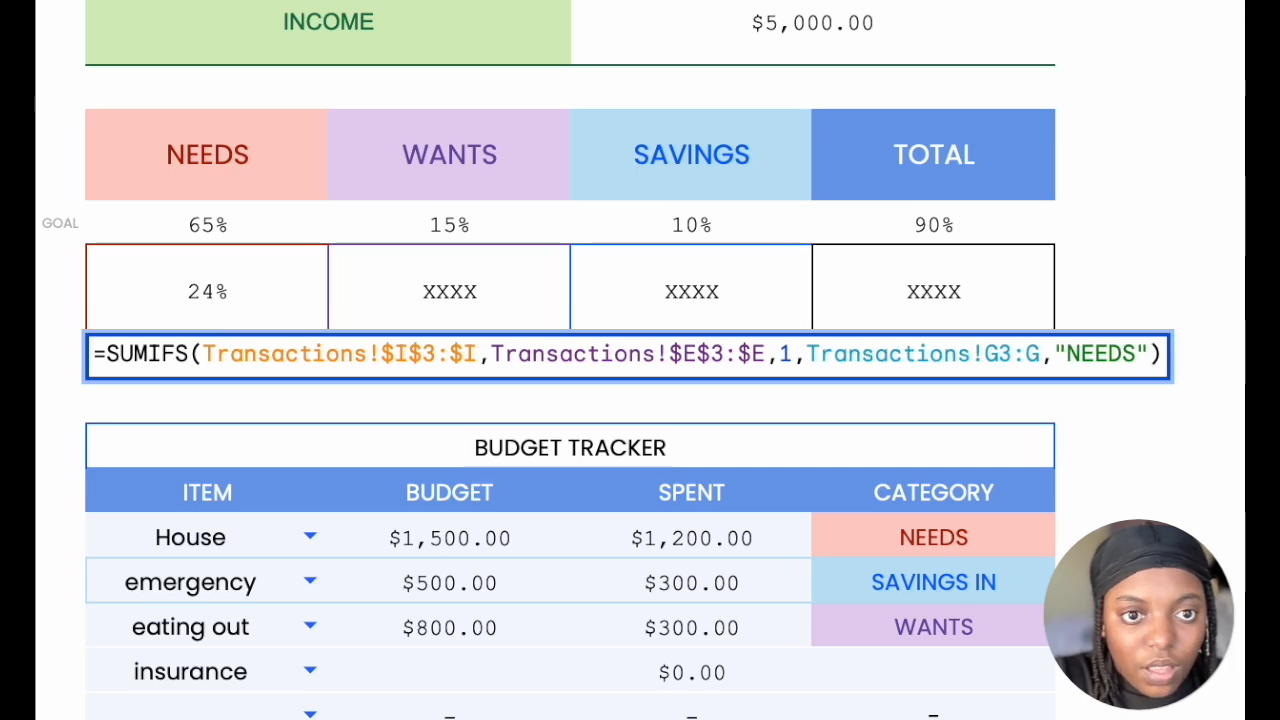
{"action": "type", "text": "$"}
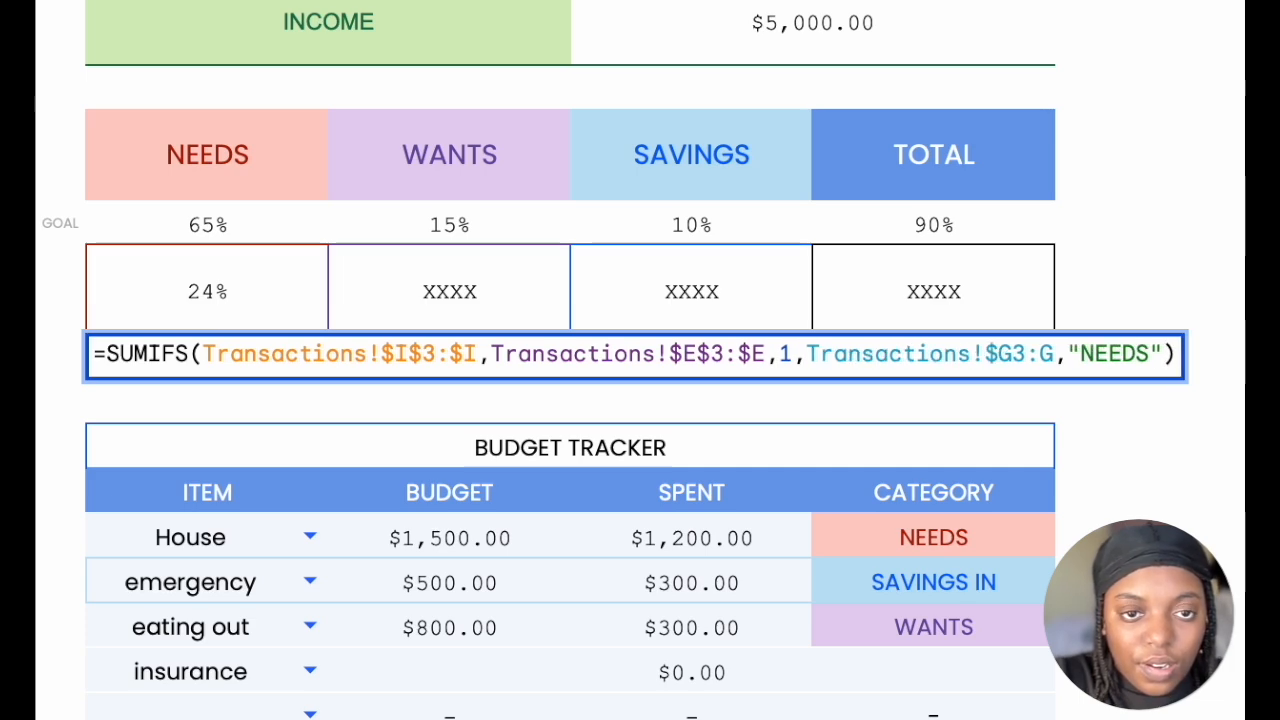
{"action": "key", "text": "Right"}
{"action": "type", "text": "$I"}
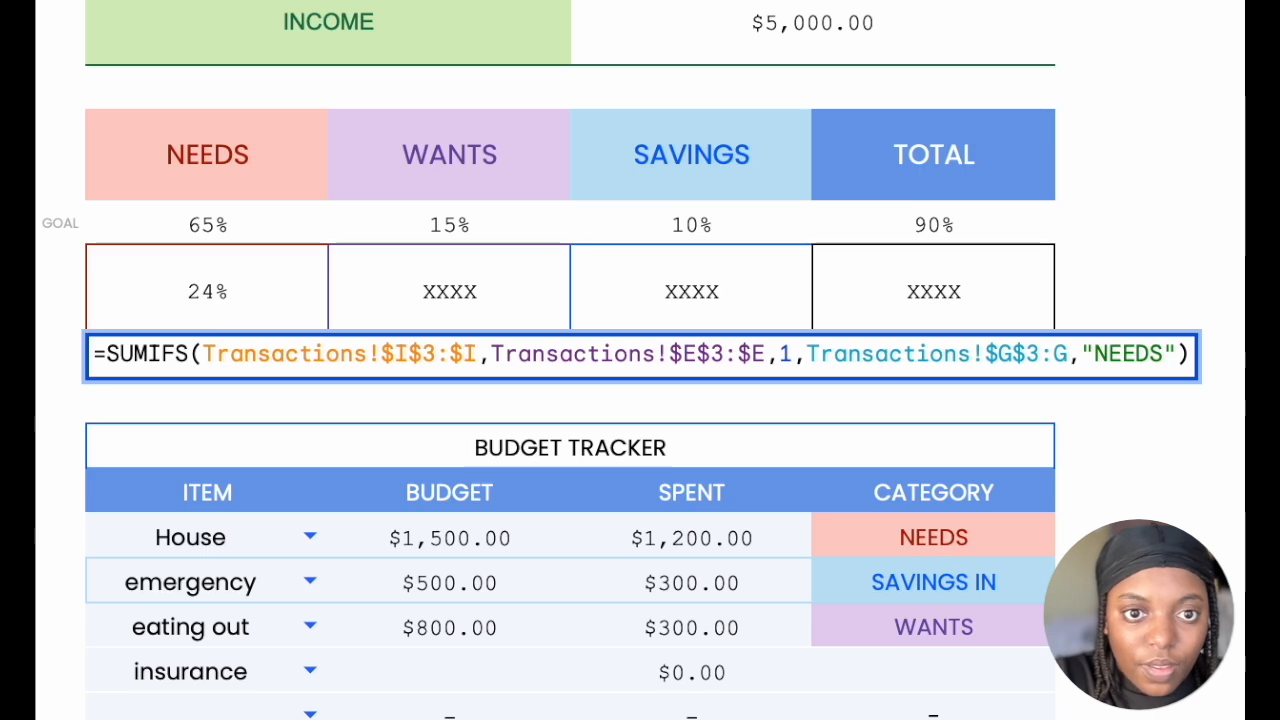
{"action": "type", "text": "$"}
{"action": "key", "text": "Return"}
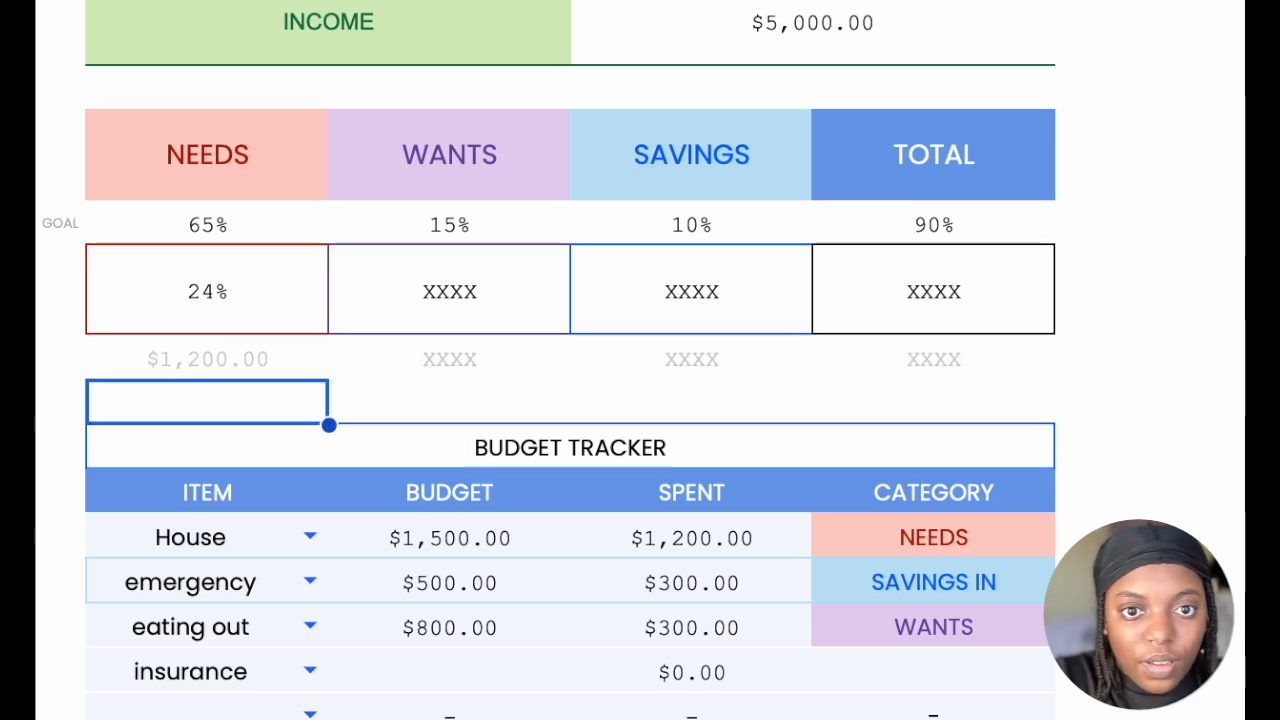
Copy the needs total formula from C21 across to the wants and savings cells D21:E21
{"action": "scroll", "coordinate": [257, 370], "scroll_direction": "up", "scroll_amount": 1}
{"action": "left_click", "coordinate": [272, 405]}
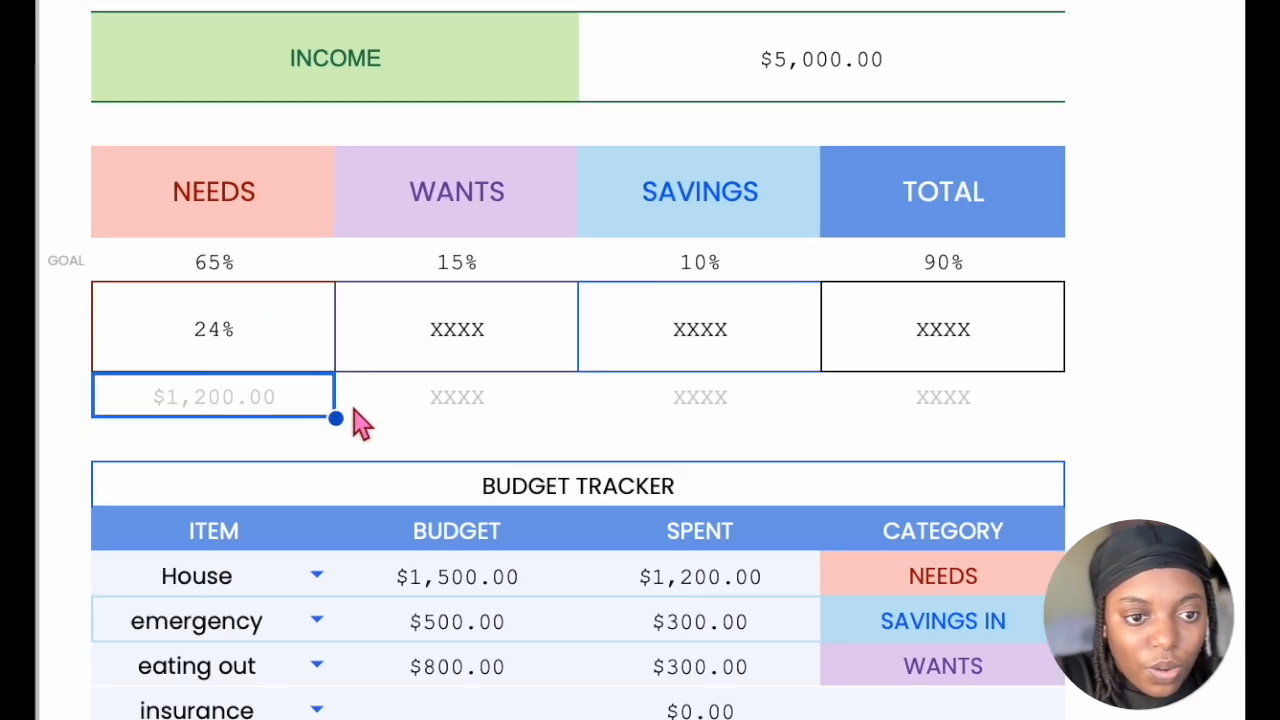
{"action": "left_click_drag", "start_coordinate": [337, 416], "coordinate": [680, 406]}
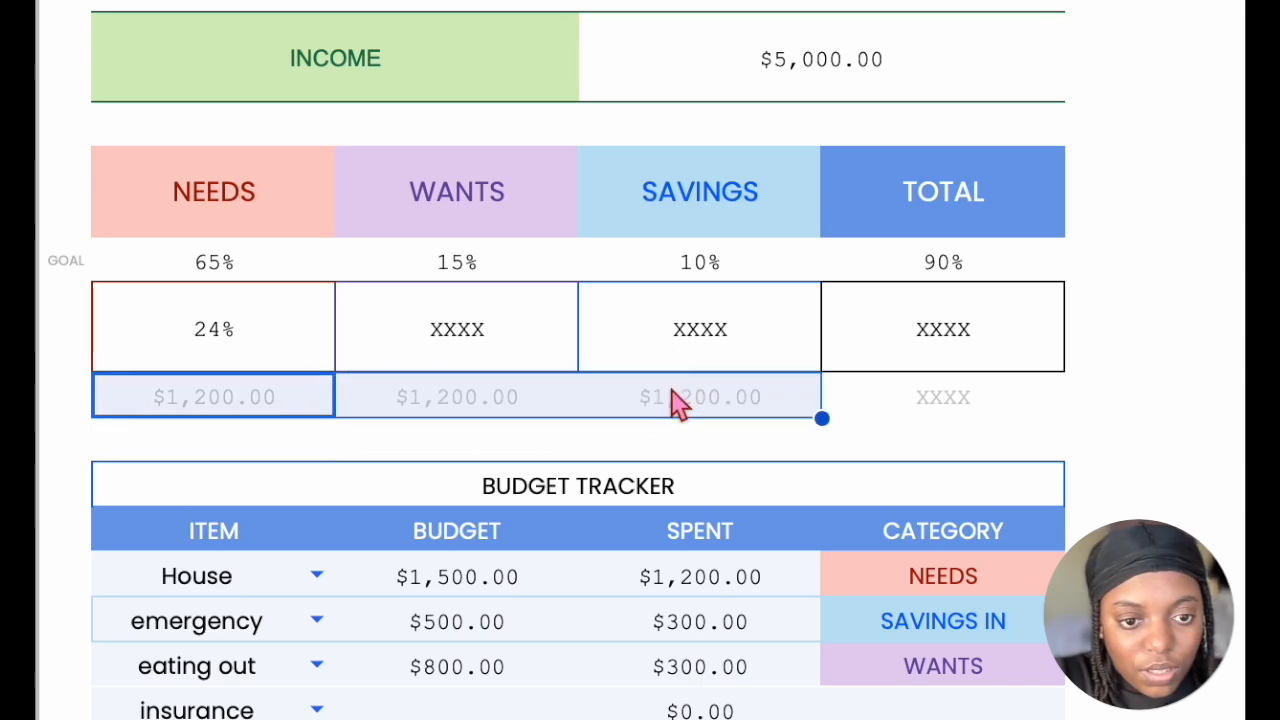
Change the category criterion in D21's SUMIFS formula to "WANTS" so the cell totals the wants spending
{"action": "left_click", "coordinate": [500, 402]}
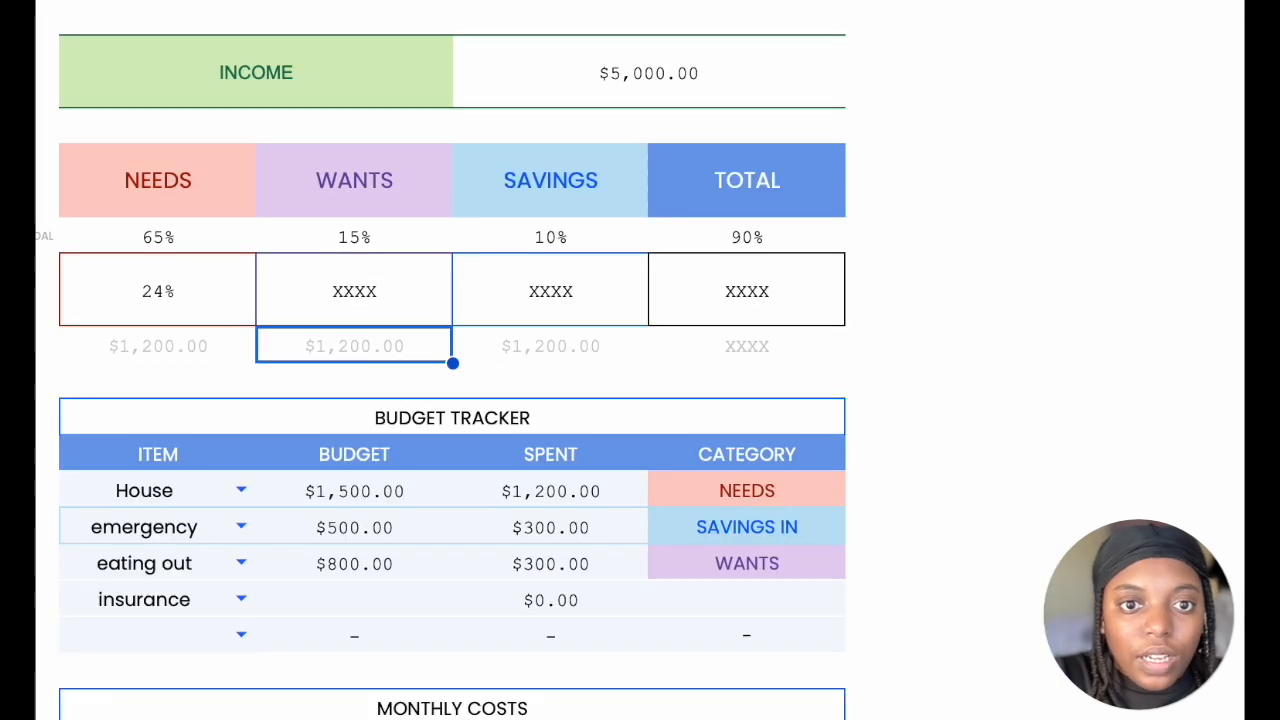
{"action": "key", "text": "Return"}
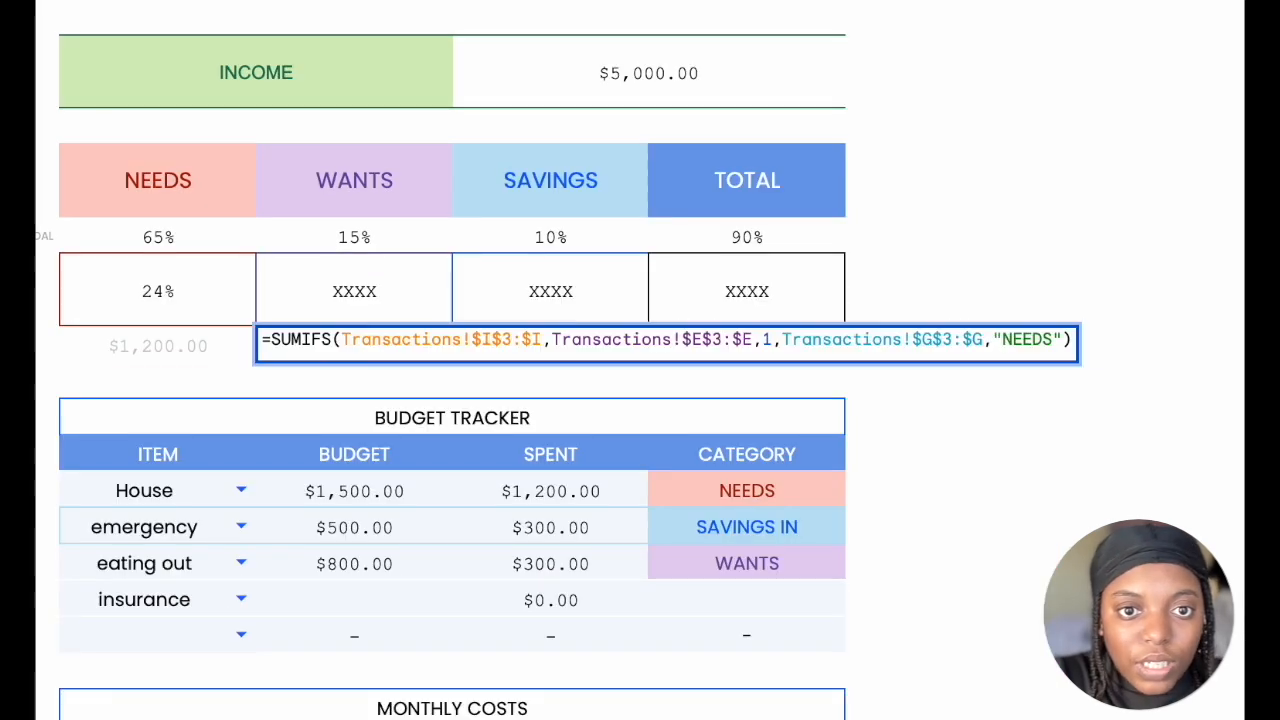
{"action": "key", "text": "BackSpace"}
{"action": "key", "text": "BackSpace"}
{"action": "key", "text": "BackSpace"}
{"action": "key", "text": "BackSpace"}
{"action": "type", "text": "WANT"}
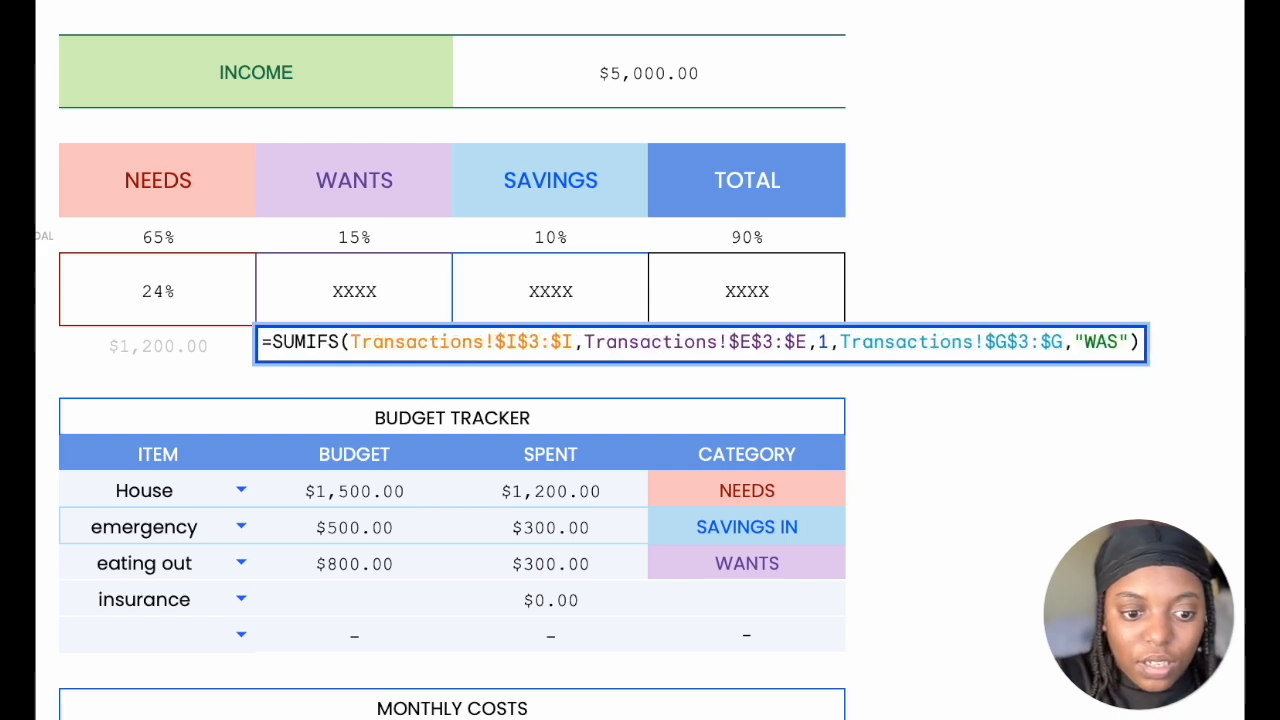
{"action": "key", "text": "Return"}
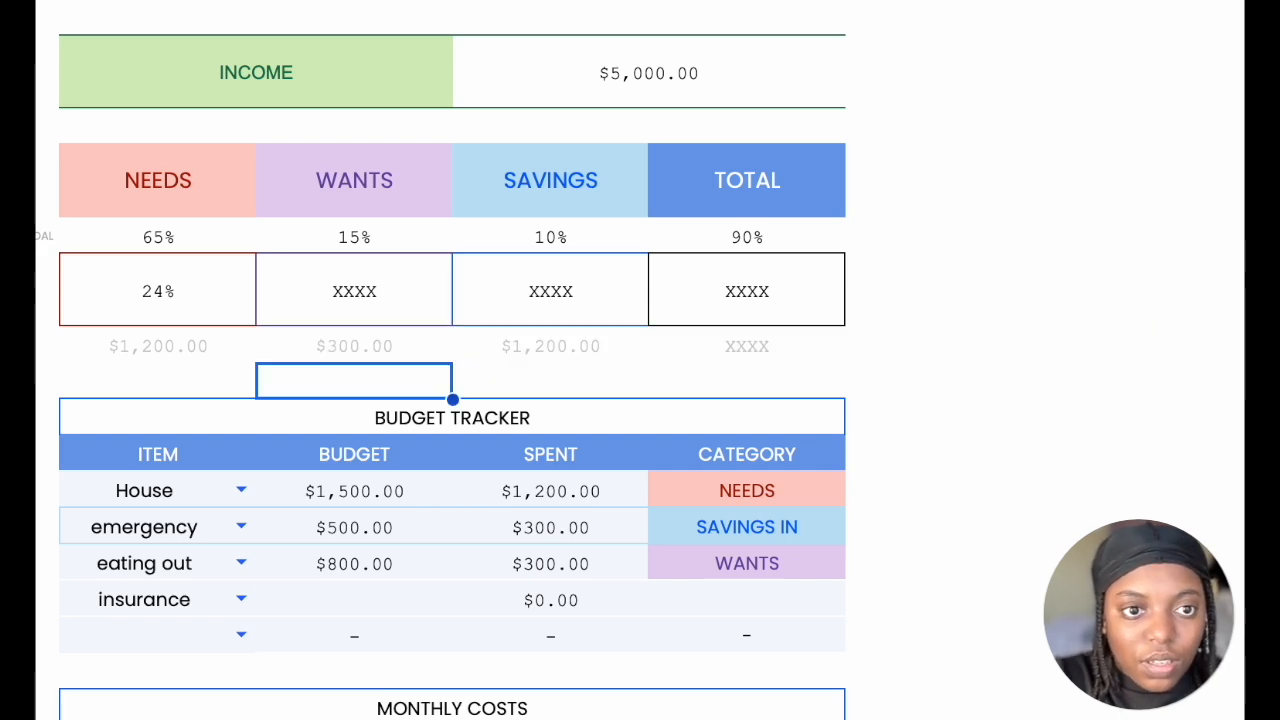
Change the category criterion in E21's SUMIFS formula to "SAVINGS IN" so the cell totals the savings
{"action": "left_click", "coordinate": [513, 352]}
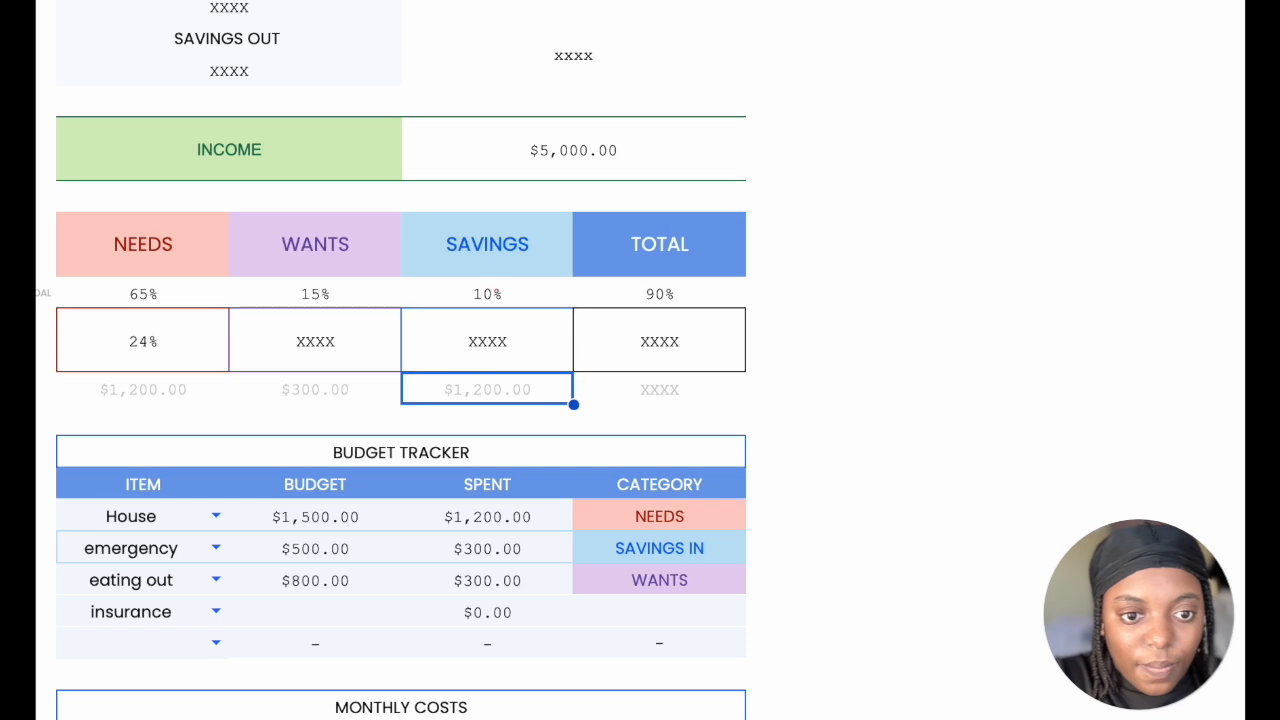
{"action": "key", "text": "Return"}
{"action": "key", "text": "BackSpace"}
{"action": "key", "text": "BackSpace"}
{"action": "key", "text": "BackSpace"}
{"action": "key", "text": "BackSpace"}
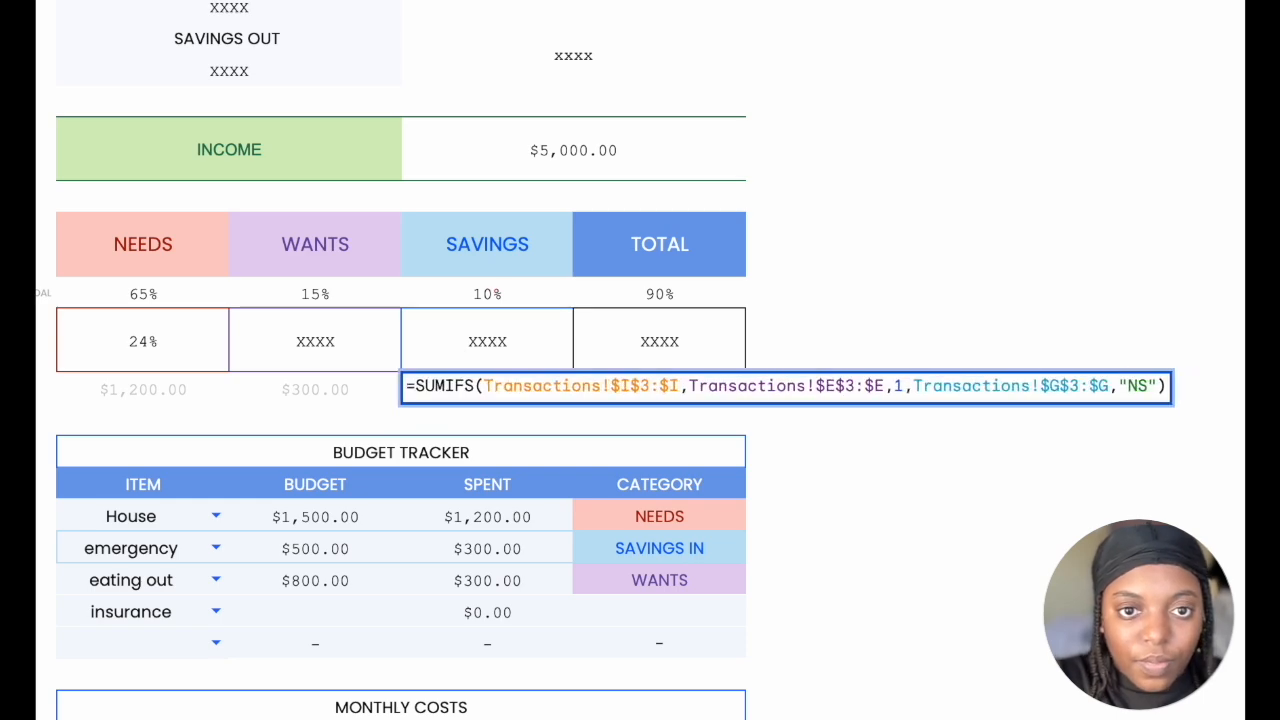
{"action": "type", "text": "S"}
{"action": "key", "text": "BackSpace"}
{"action": "type", "text": "AVINGS IN"}
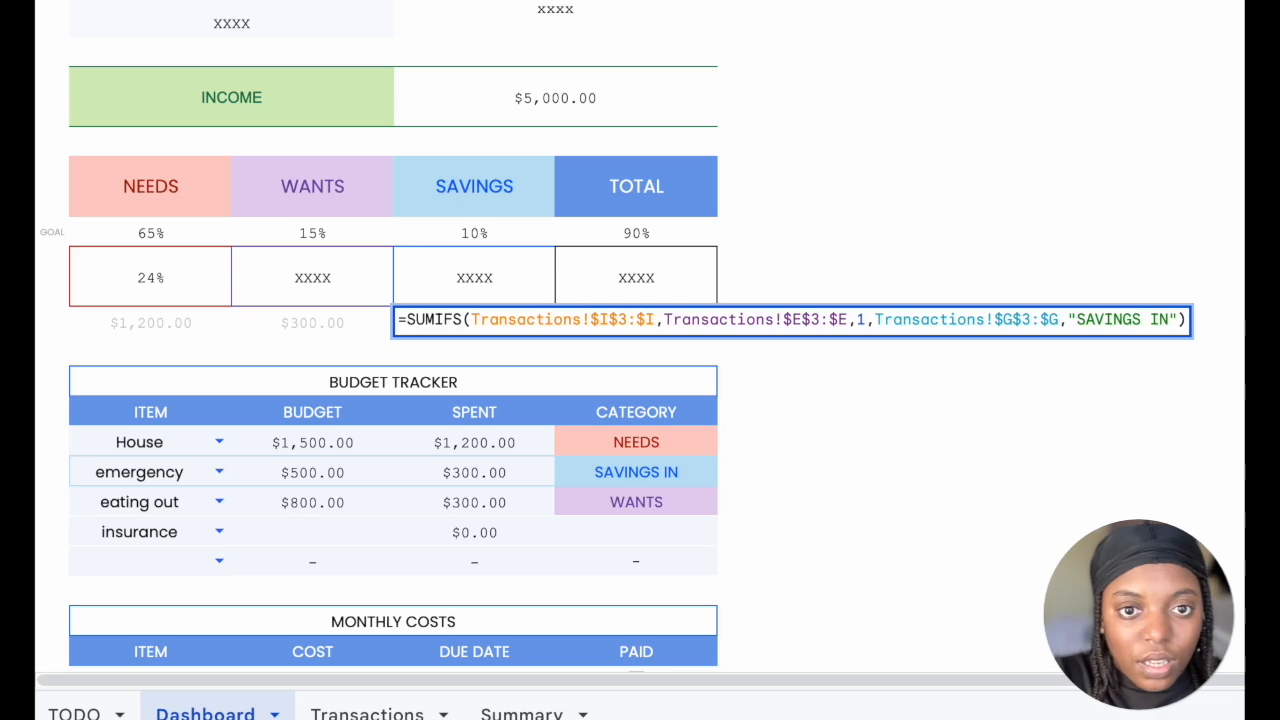
{"action": "key", "text": "Return"}
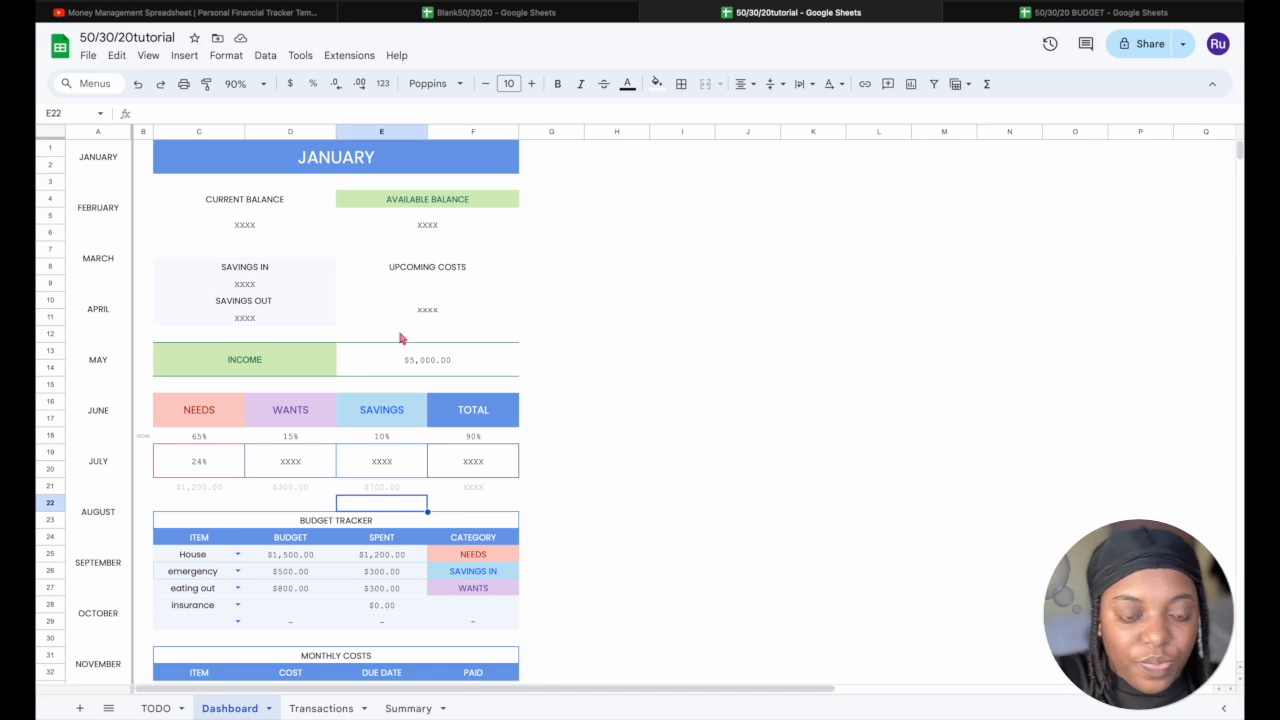
Replace the placeholder in F21 under TOTAL with a SUM formula adding the amounts in C21:E21
{"action": "left_click", "coordinate": [478, 490]}
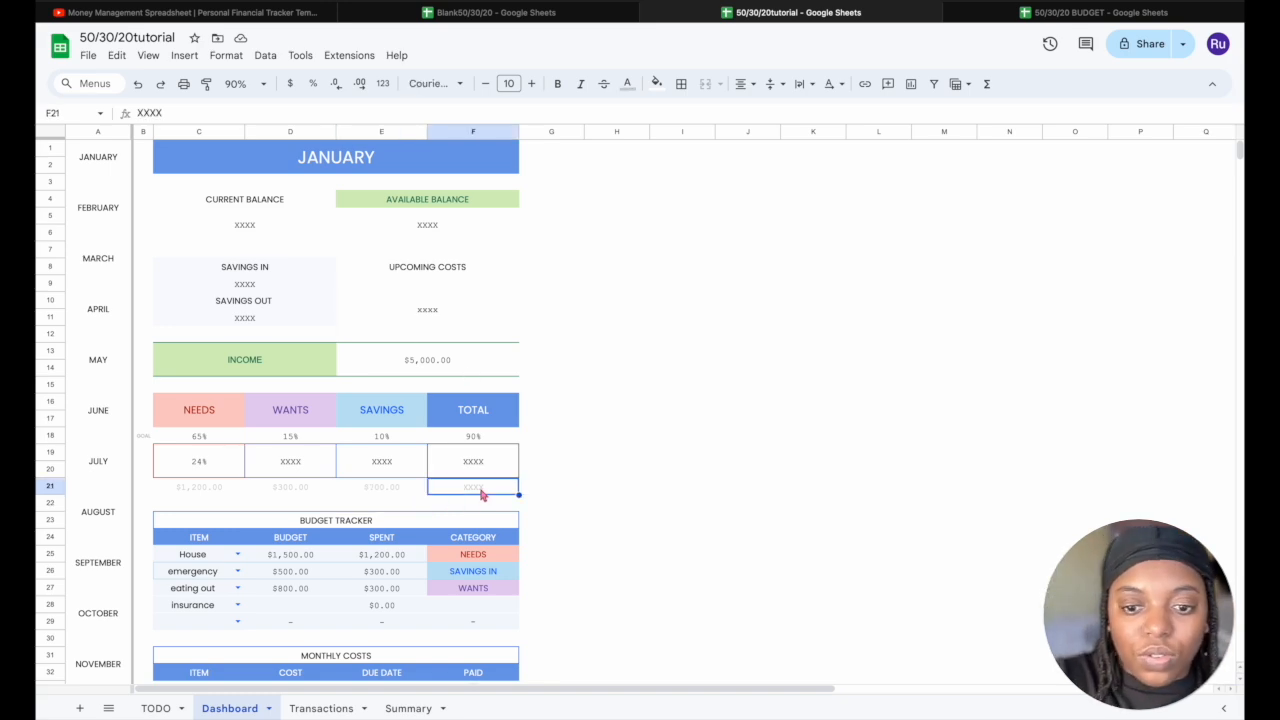
{"action": "type", "text": "=SUM"}
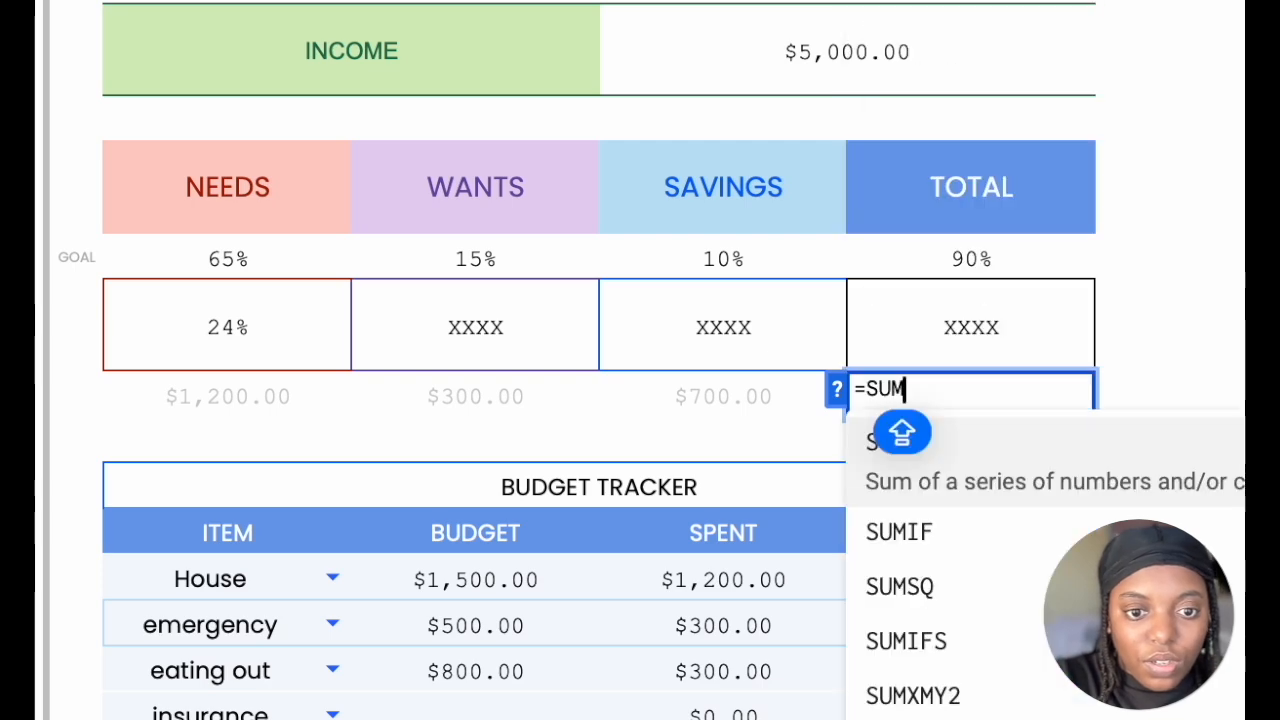
{"action": "type", "text": "("}
{"action": "left_click", "coordinate": [185, 400]}
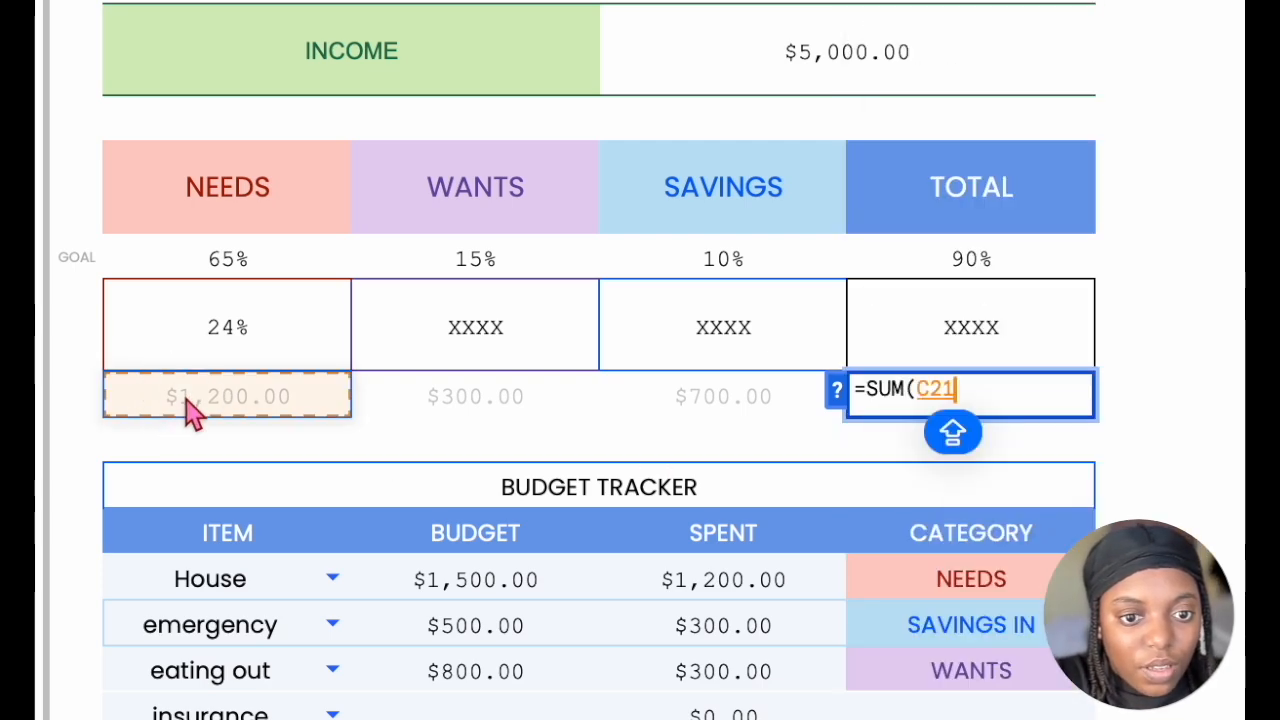
{"action": "left_click", "coordinate": [737, 400], "text": "shift"}
{"action": "key", "text": "Return"}
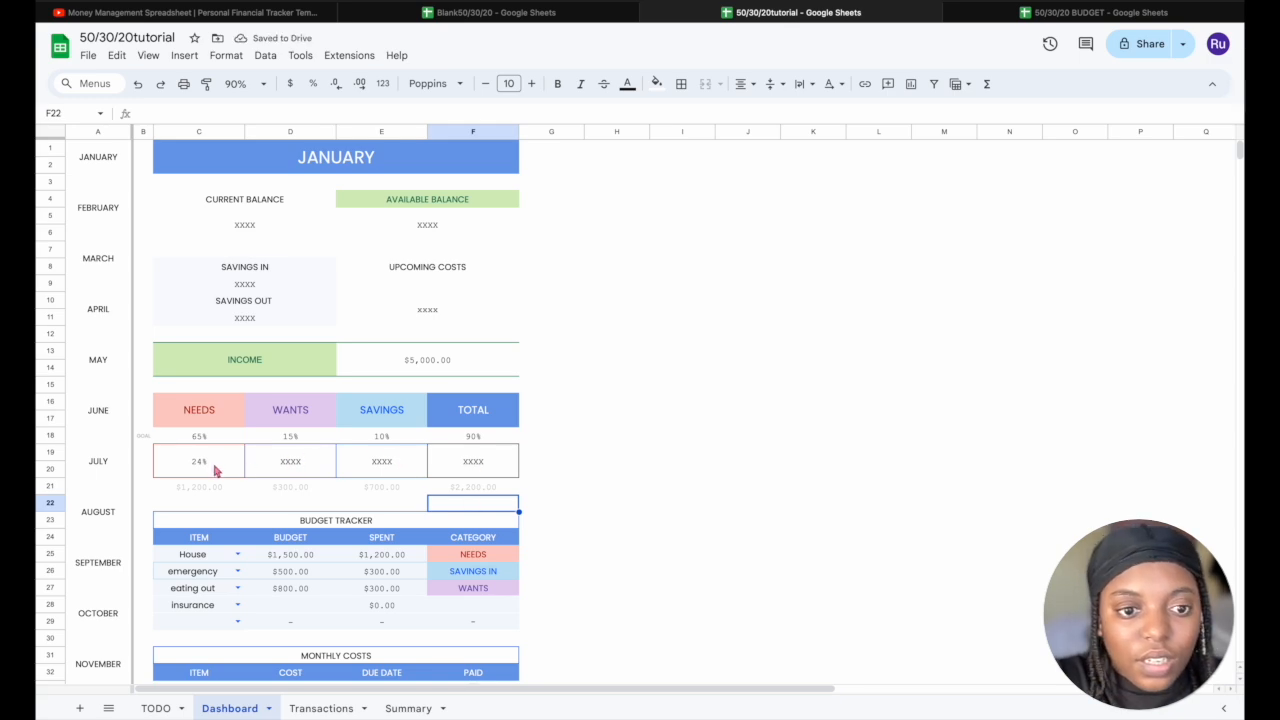
Make the income reference in C19's needs percentage formula absolute so it reads =C21/$E$13
{"action": "left_click", "coordinate": [214, 469]}
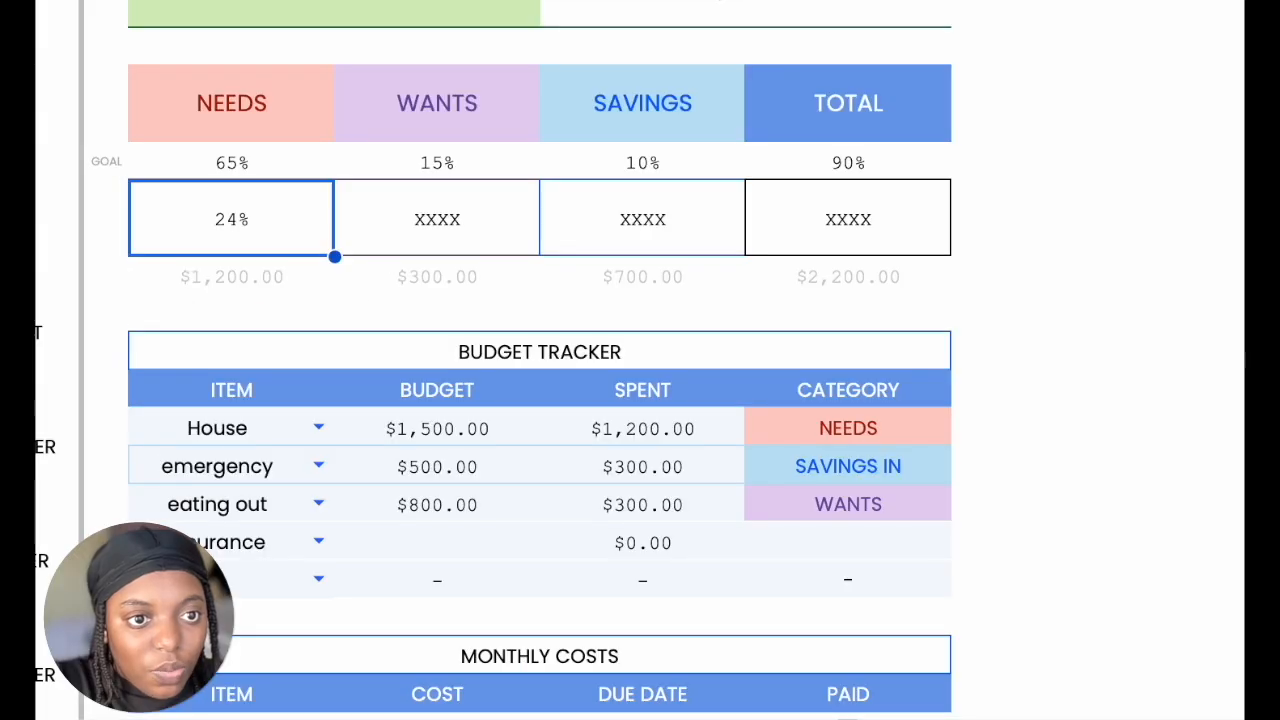
{"action": "key", "text": "Return"}
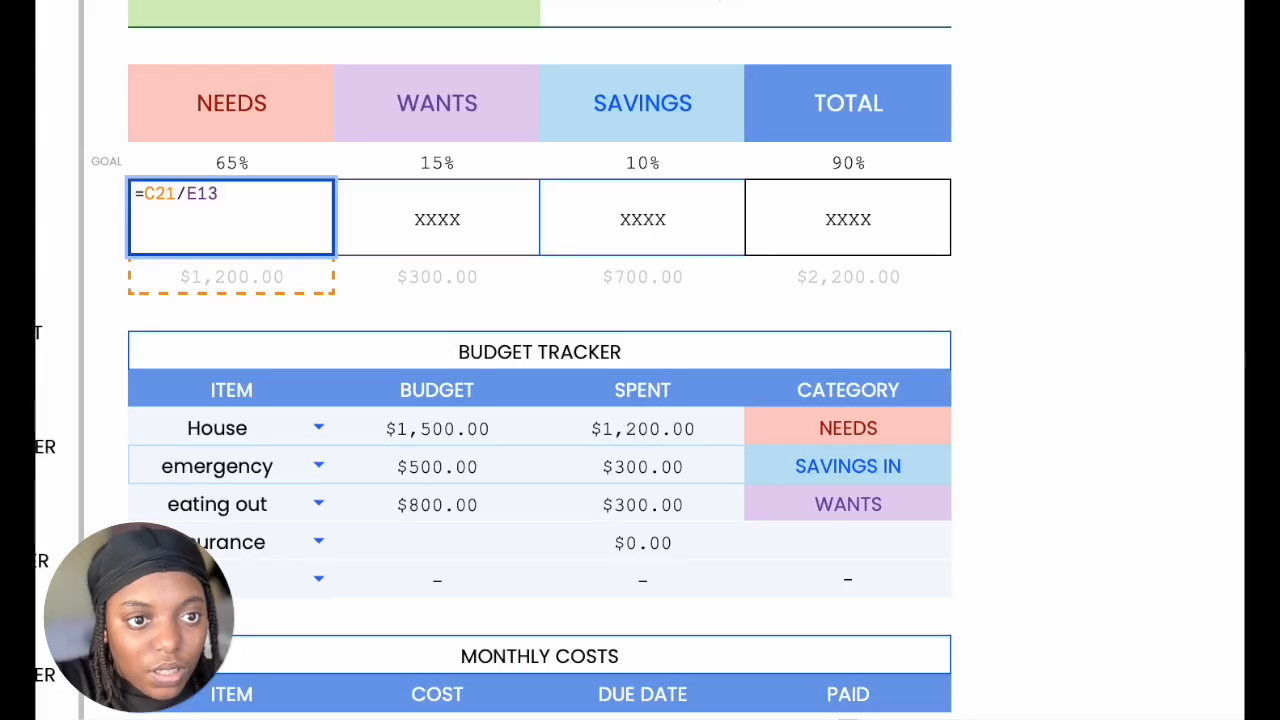
{"action": "type", "text": "$E"}
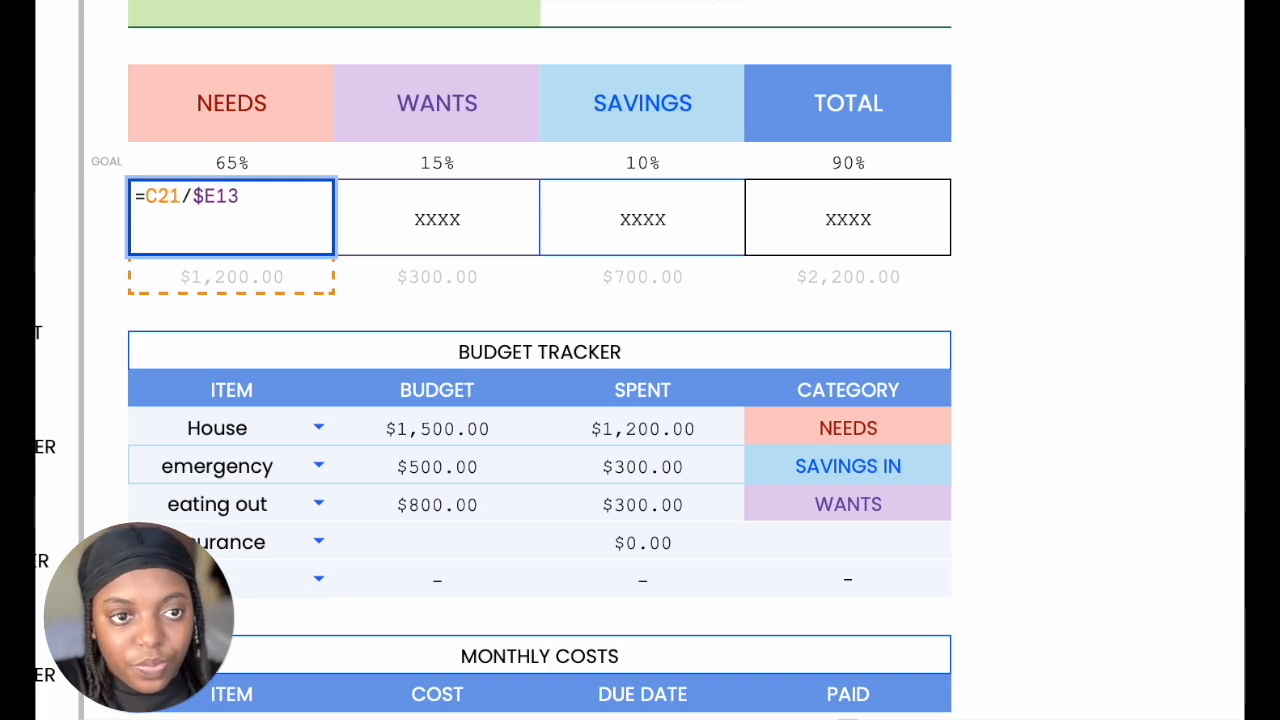
{"action": "type", "text": "$"}
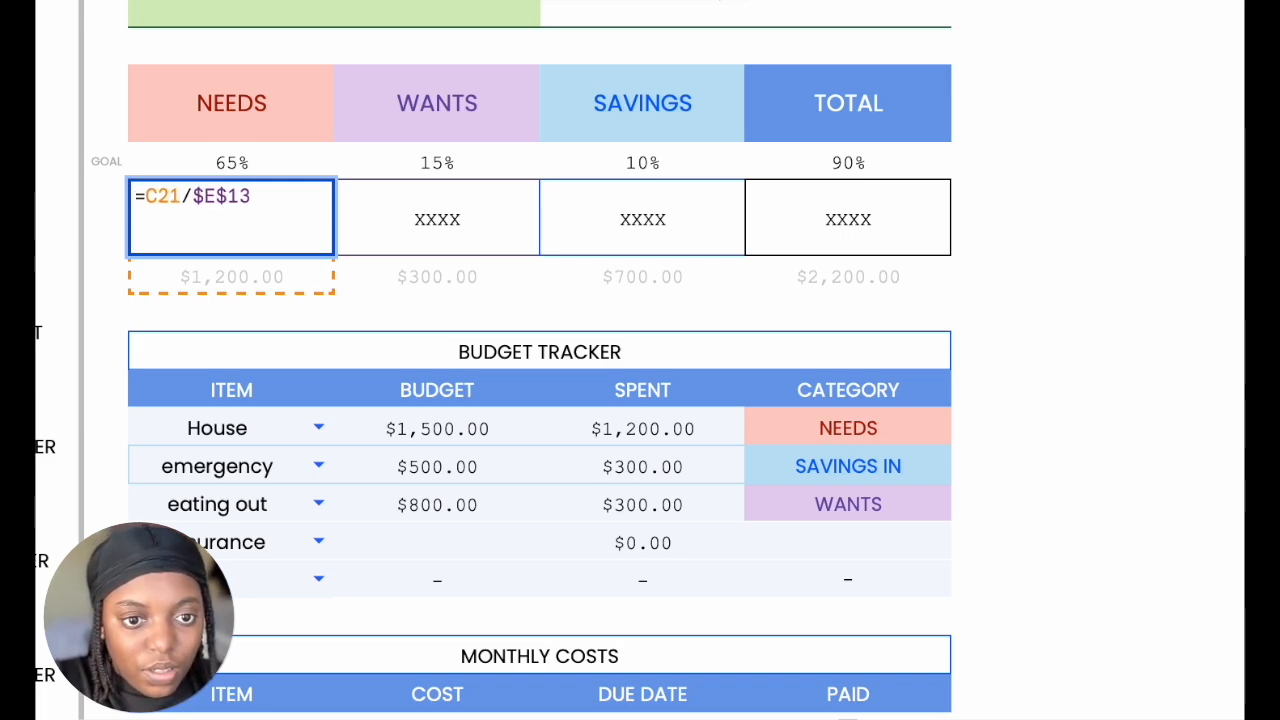
Calculate the Wants and Savings shares of income below their goals with =D21/$E$13 and =E21/$E$13
{"action": "left_click", "coordinate": [409, 237]}
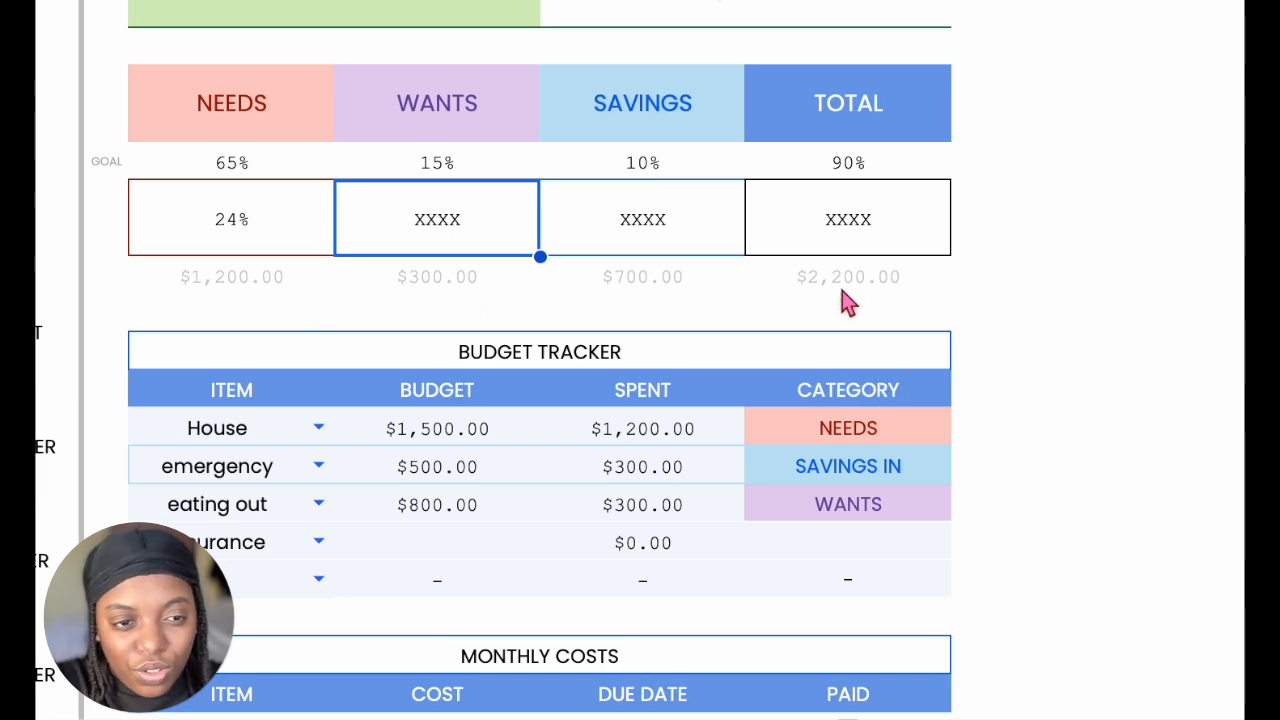
{"action": "left_click", "coordinate": [474, 281]}
{"action": "left_click", "coordinate": [474, 219]}
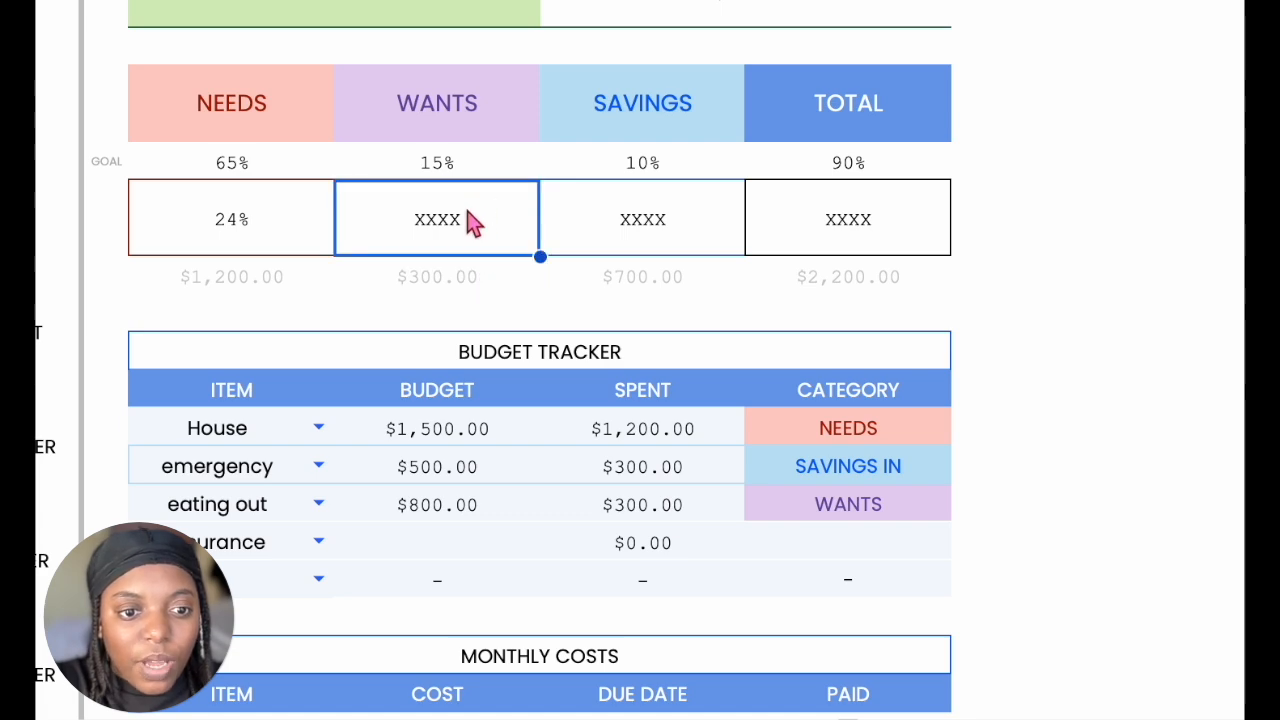
{"action": "type", "text": "="}
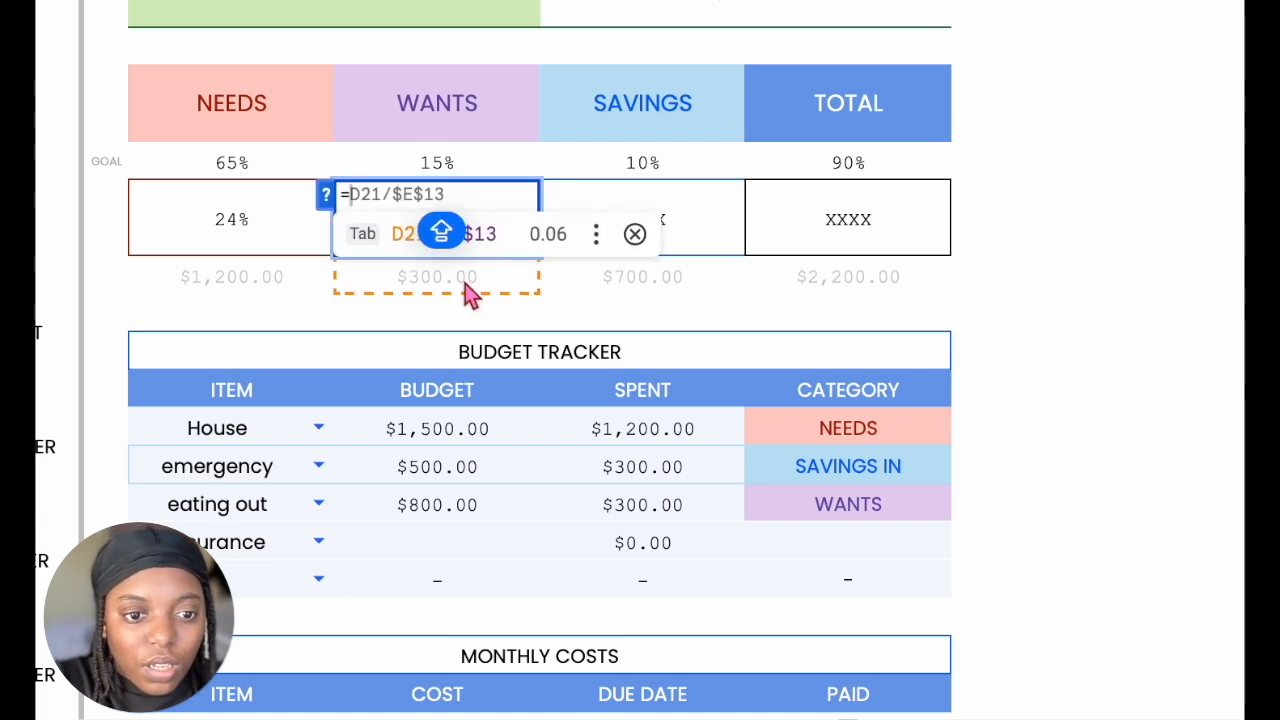
{"action": "left_click", "coordinate": [503, 240]}
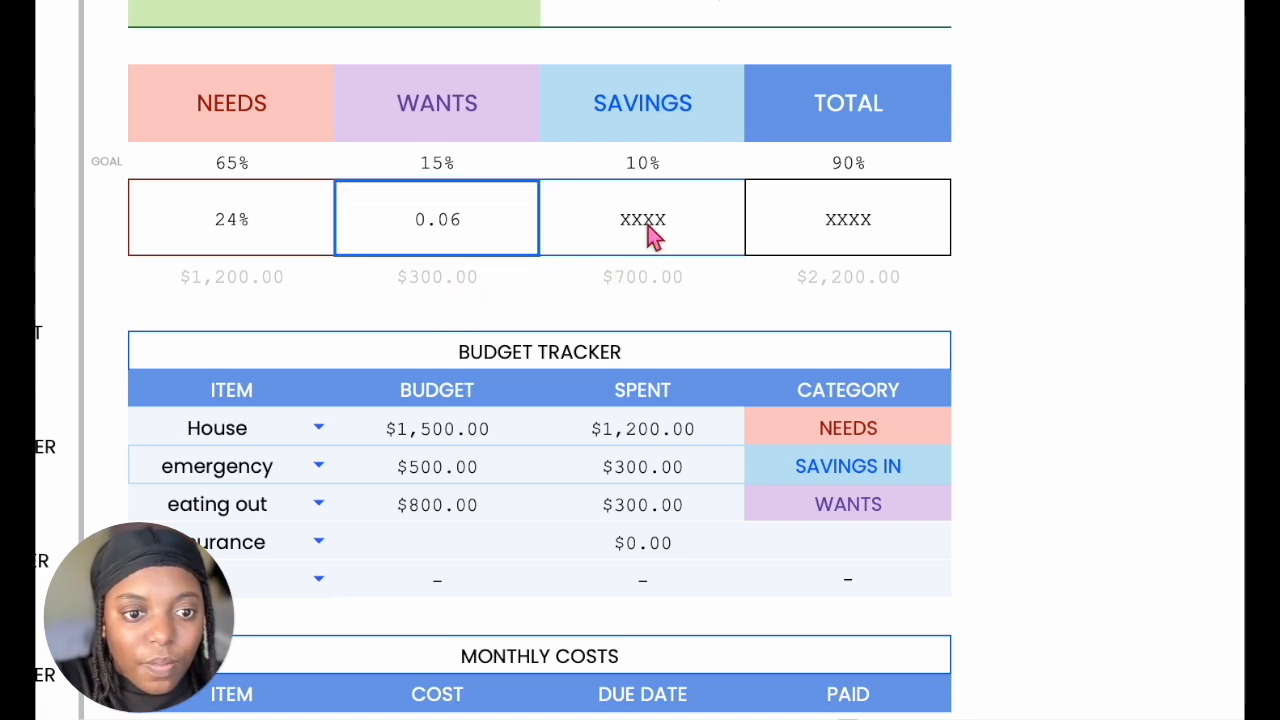
{"action": "left_click", "coordinate": [670, 238]}
{"action": "type", "text": "="}
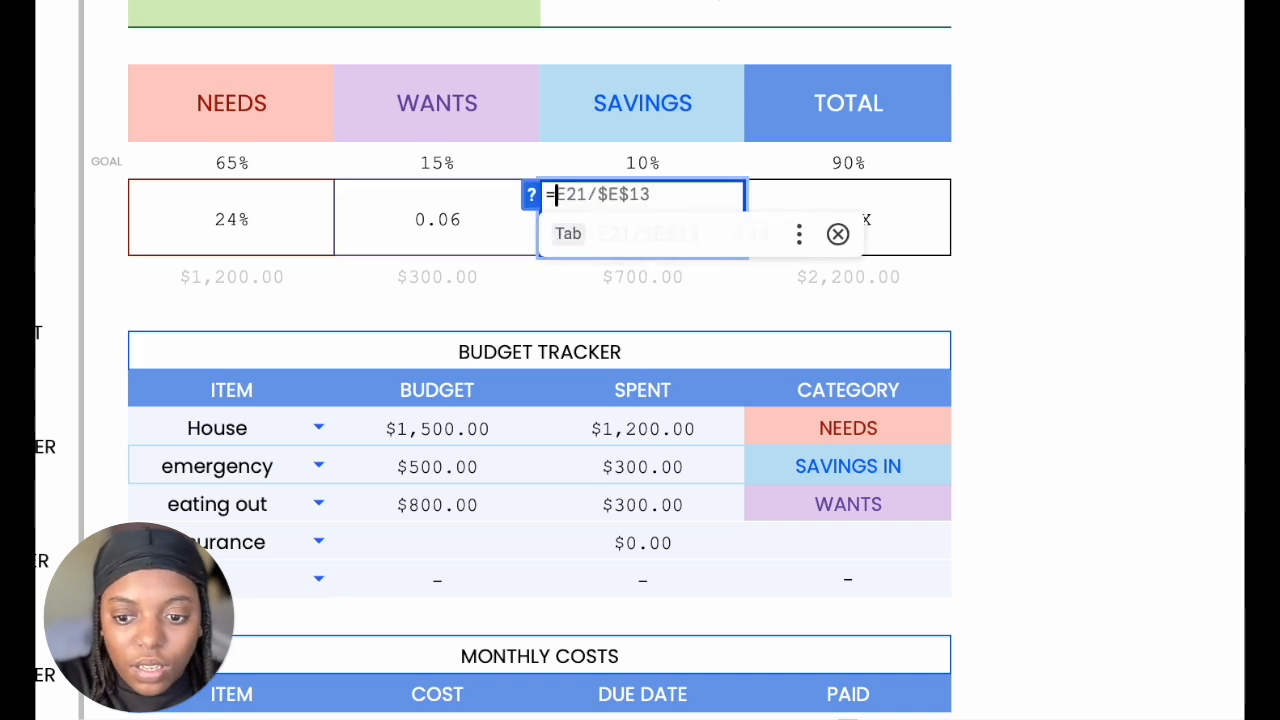
{"action": "left_click", "coordinate": [700, 231]}
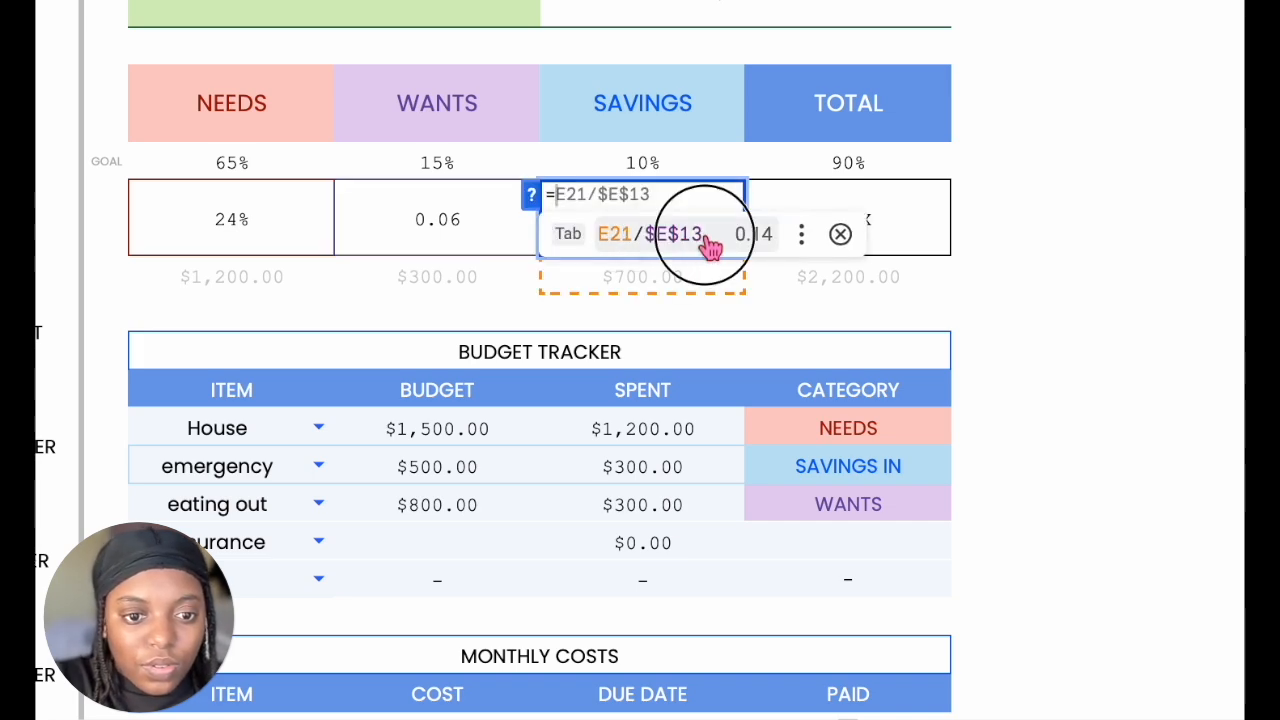
Format the calculated Wants and Savings shares as percentages
{"action": "left_click", "coordinate": [498, 240]}
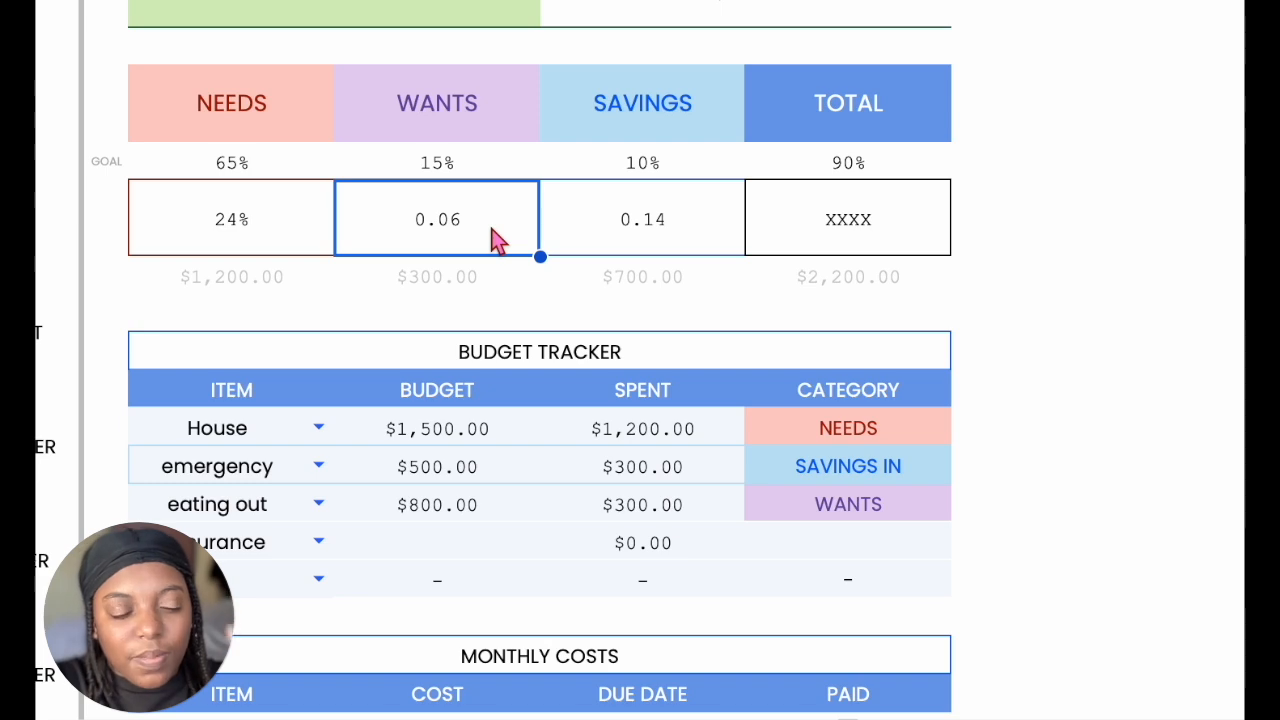
{"action": "left_click", "coordinate": [623, 223], "text": "shift"}
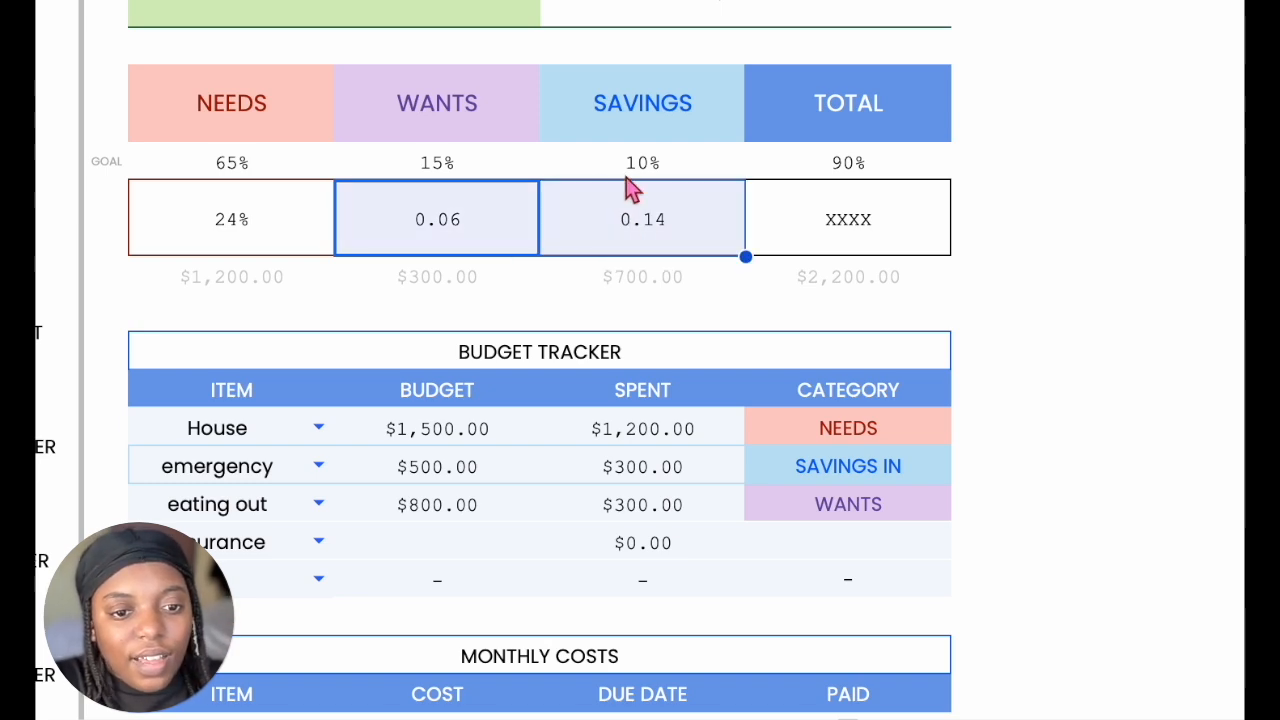
{"action": "key", "text": "ctrl+shift+5"}
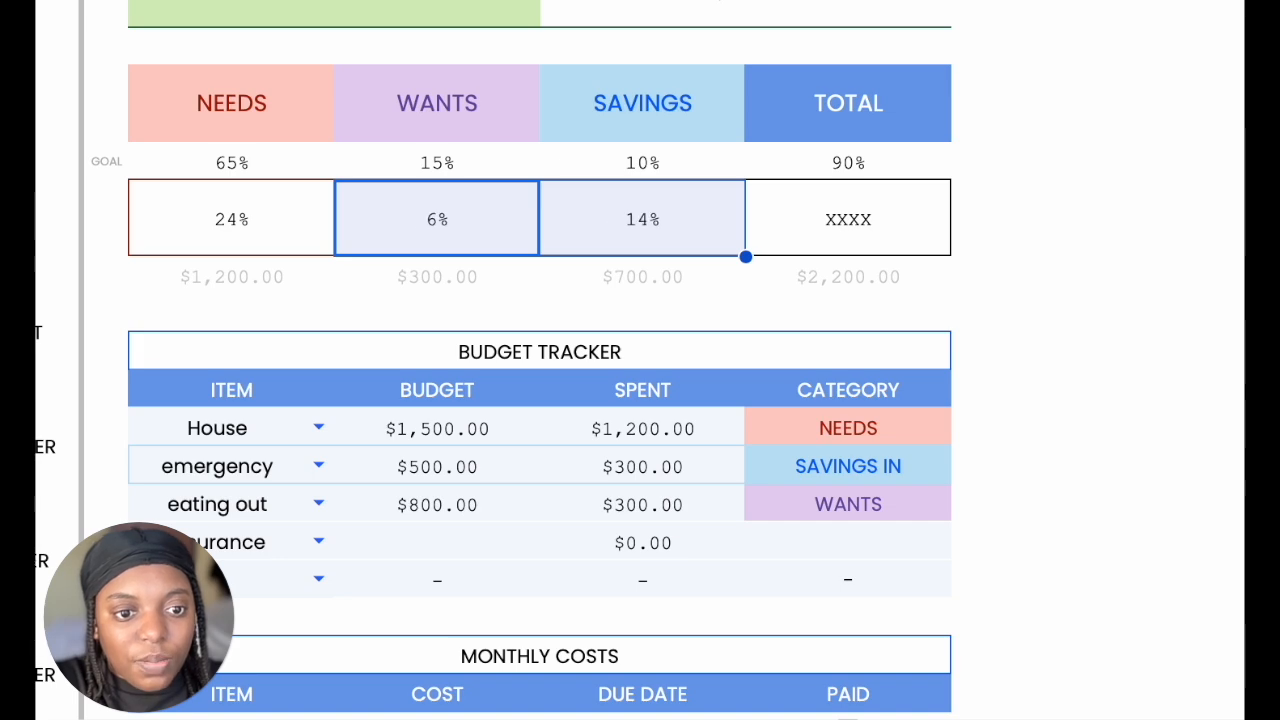
Replace the Total placeholder below its goal with =SUM(C19:E19) to add up the three category percentages
{"action": "left_click", "coordinate": [841, 212]}
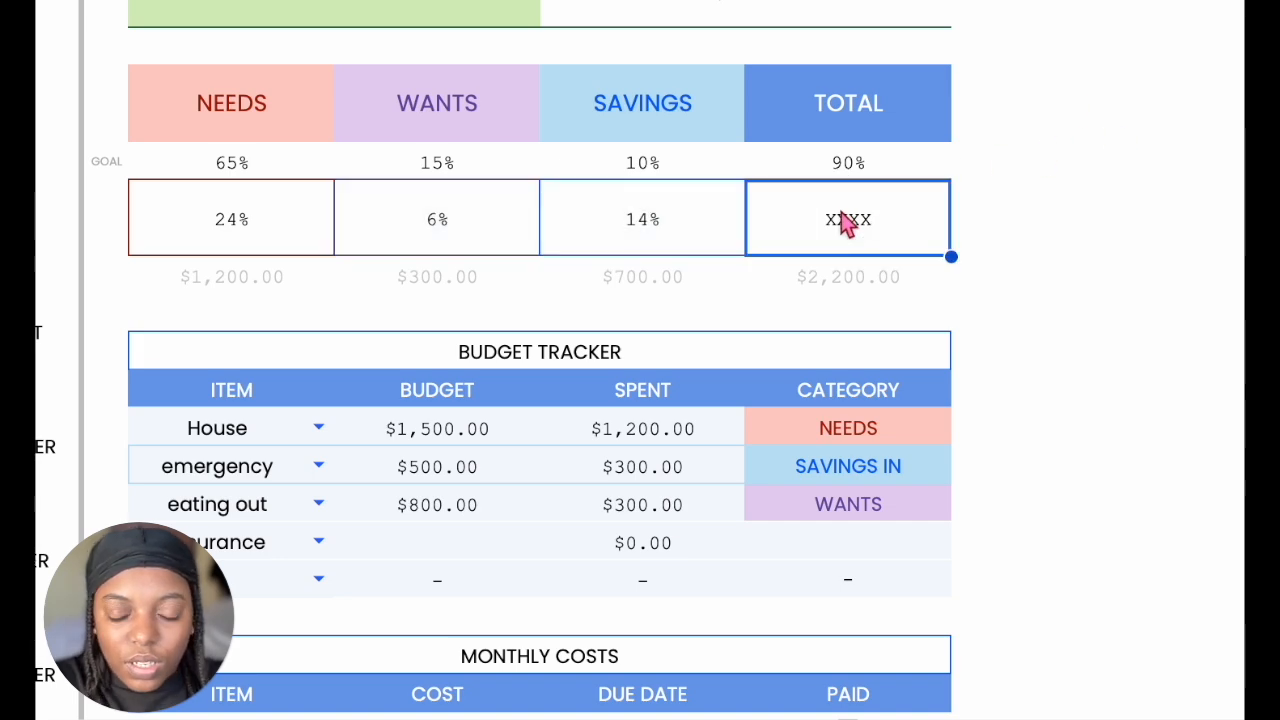
{"action": "type", "text": "="}
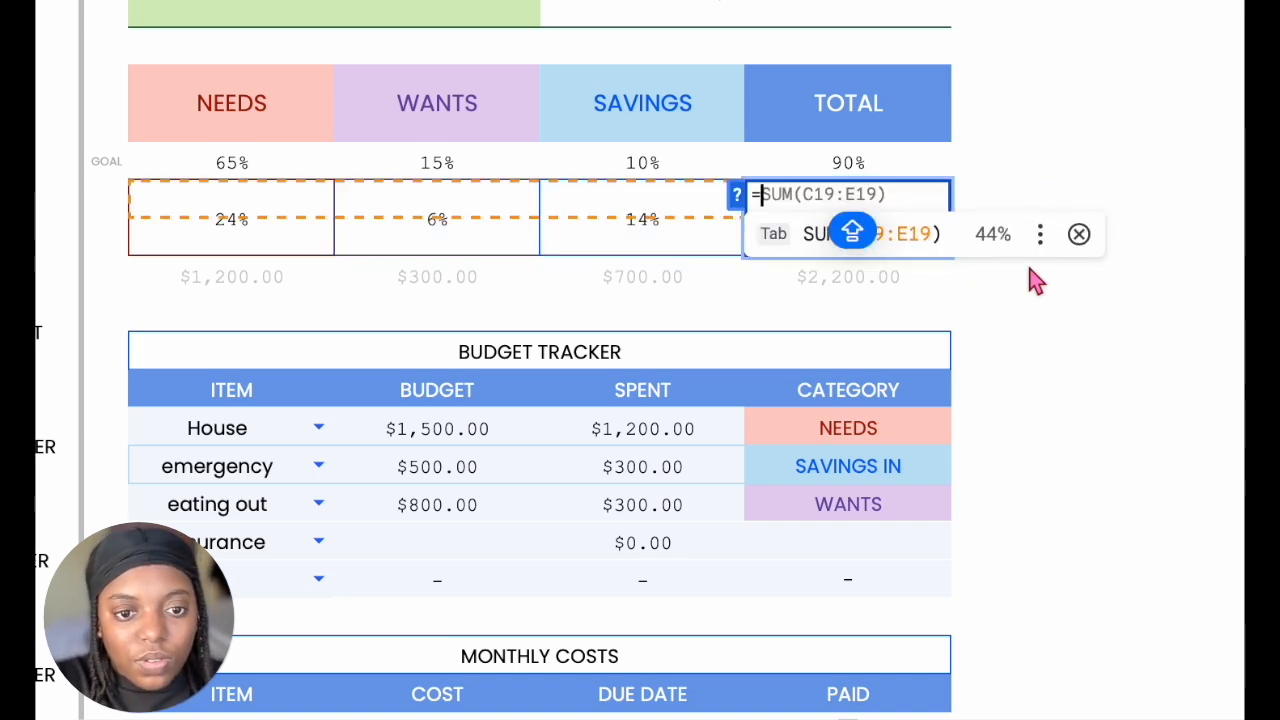
{"action": "left_click", "coordinate": [933, 234]}
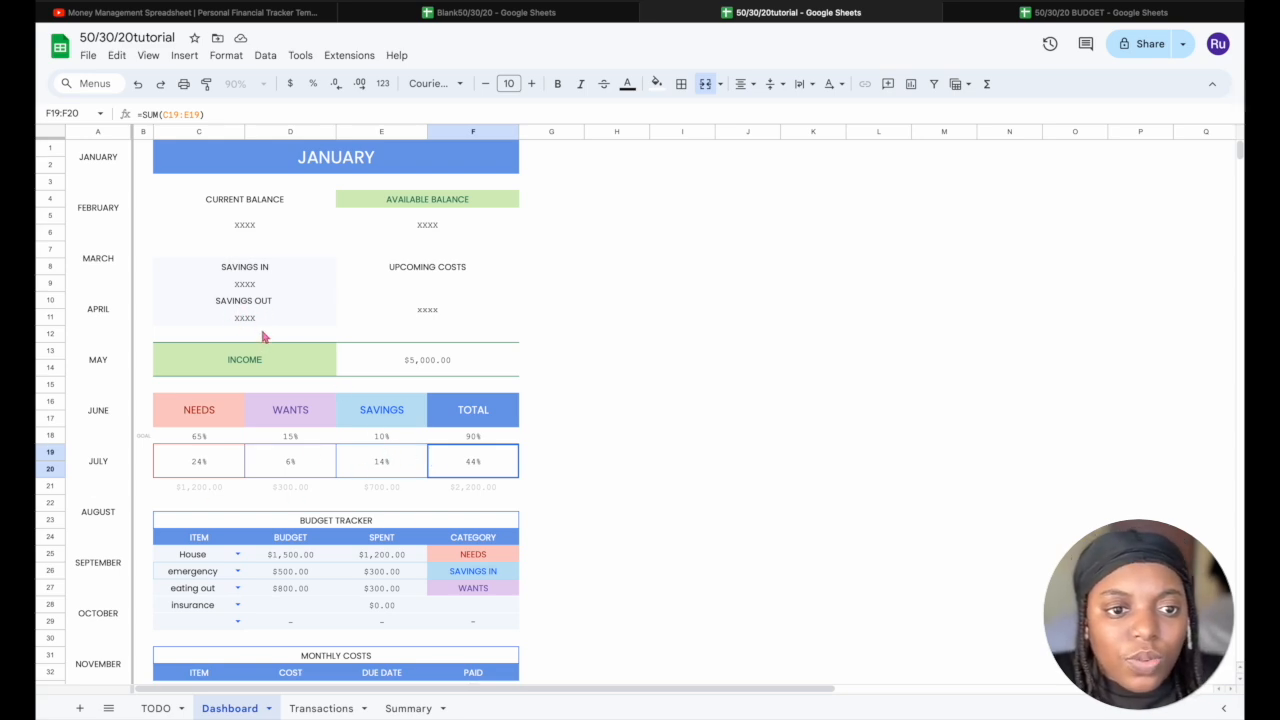
Copy the SUMIFS formula from the Savings amount in E21 into the Savings Out cell, replacing its XXXX placeholder
{"action": "left_click", "coordinate": [397, 488]}
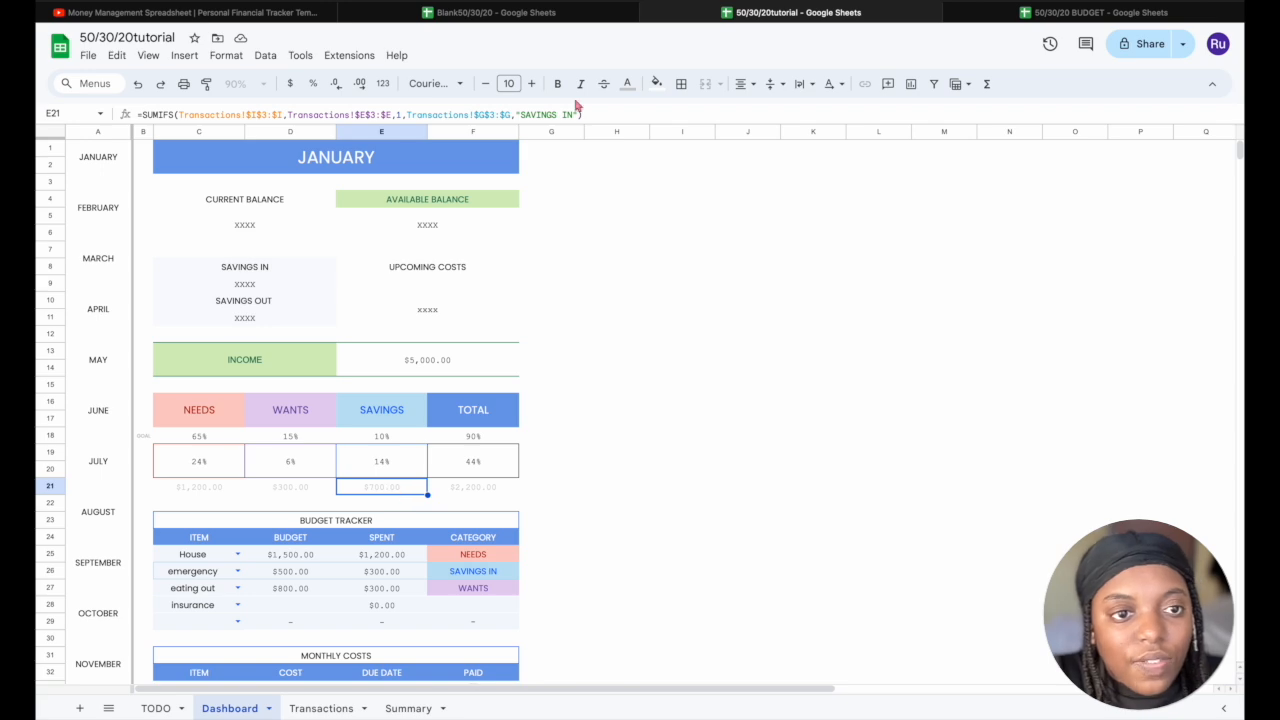
{"action": "triple_click", "coordinate": [610, 112]}
{"action": "key", "text": "ctrl+c"}
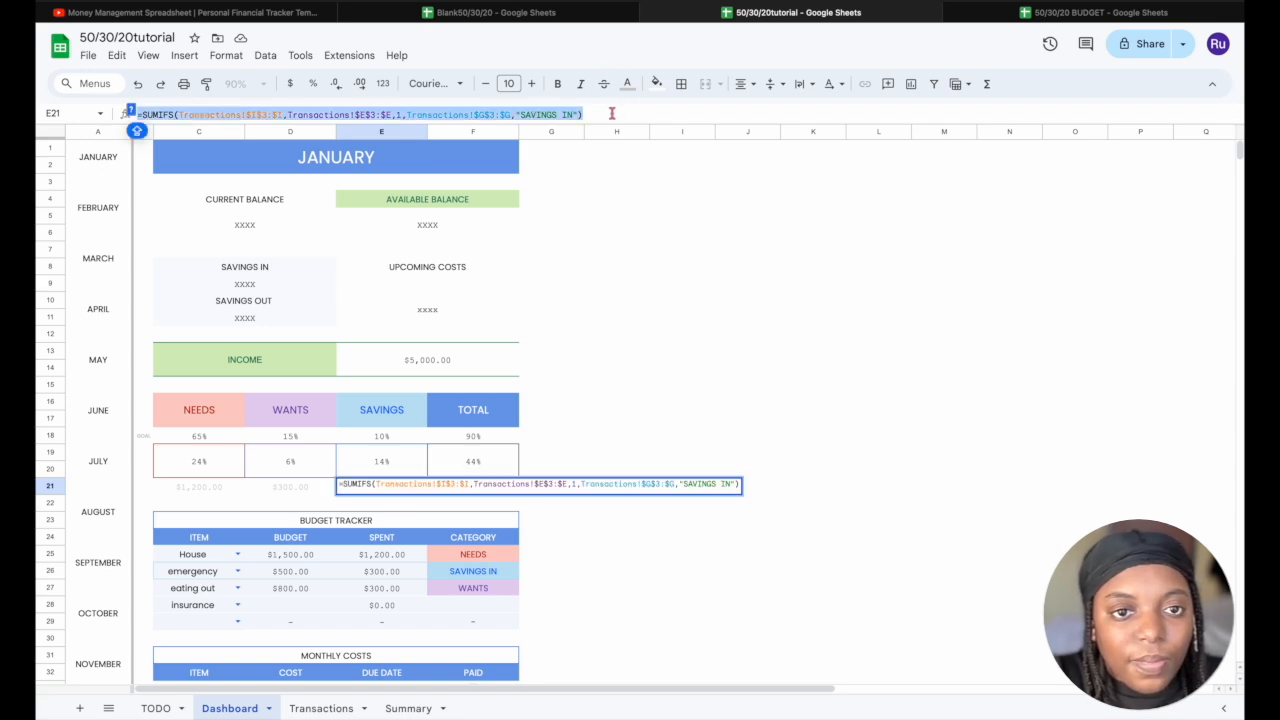
{"action": "left_click", "coordinate": [274, 324]}
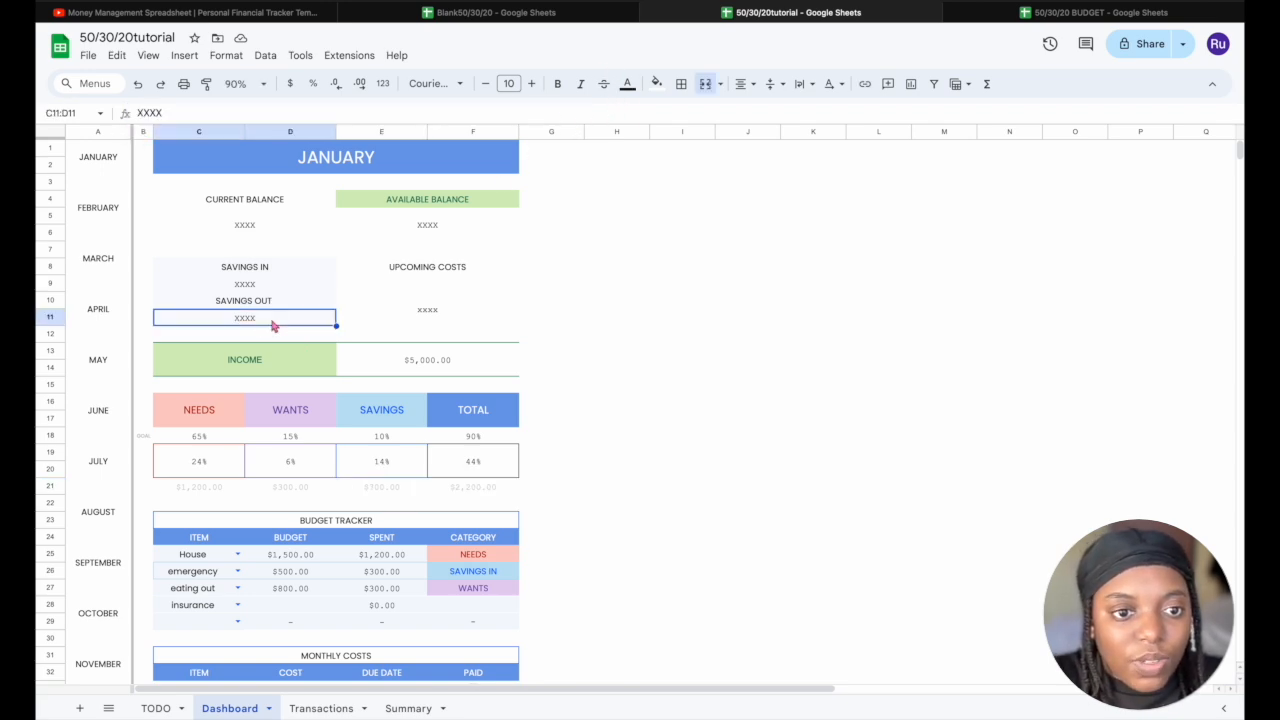
{"action": "triple_click", "coordinate": [397, 107]}
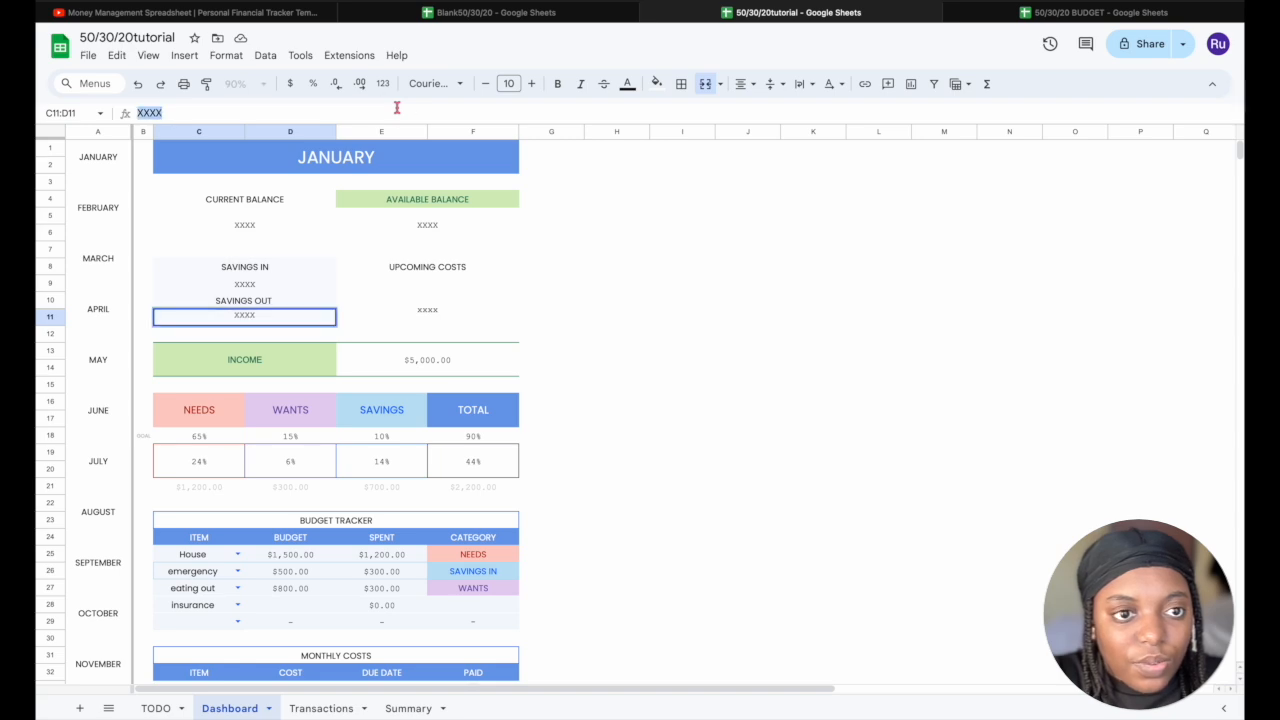
{"action": "key", "text": "ctrl+v"}
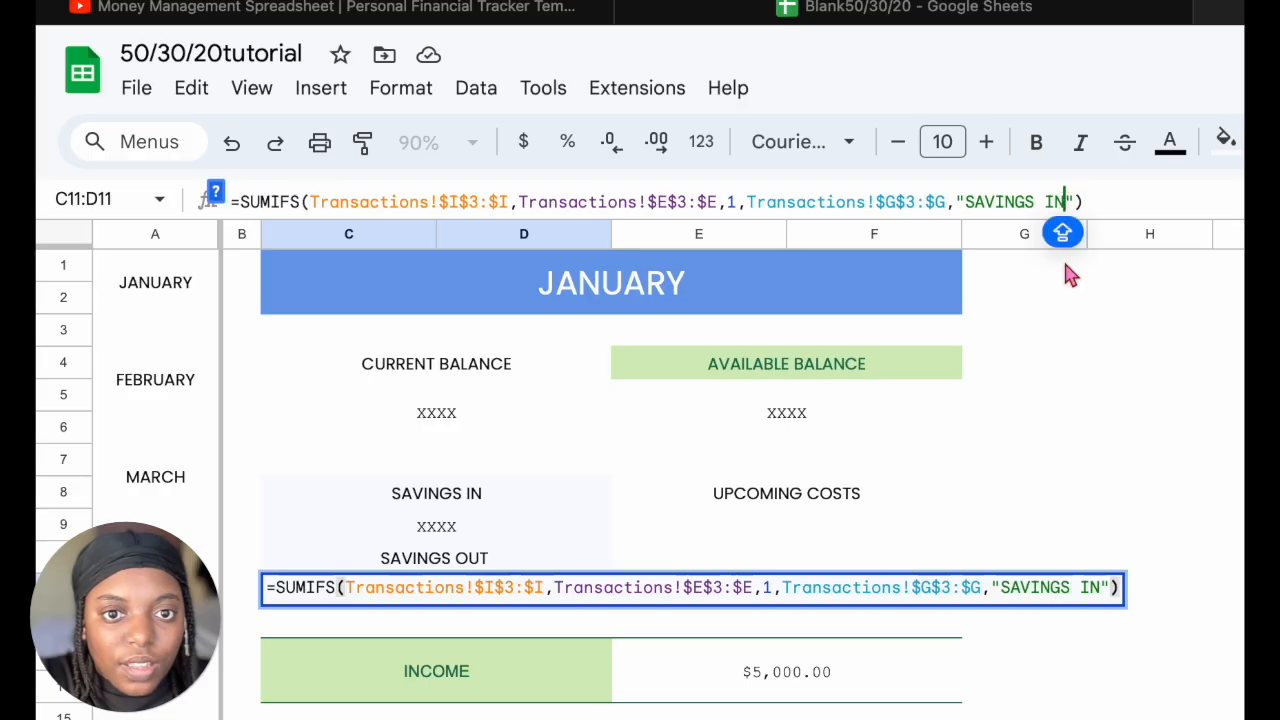
Change the Savings Out formula's criterion to "SAVINGS OUT" and format the cell as currency
{"action": "key", "text": "BackSpace"}
{"action": "key", "text": "BackSpace"}
{"action": "type", "text": "OUT"}
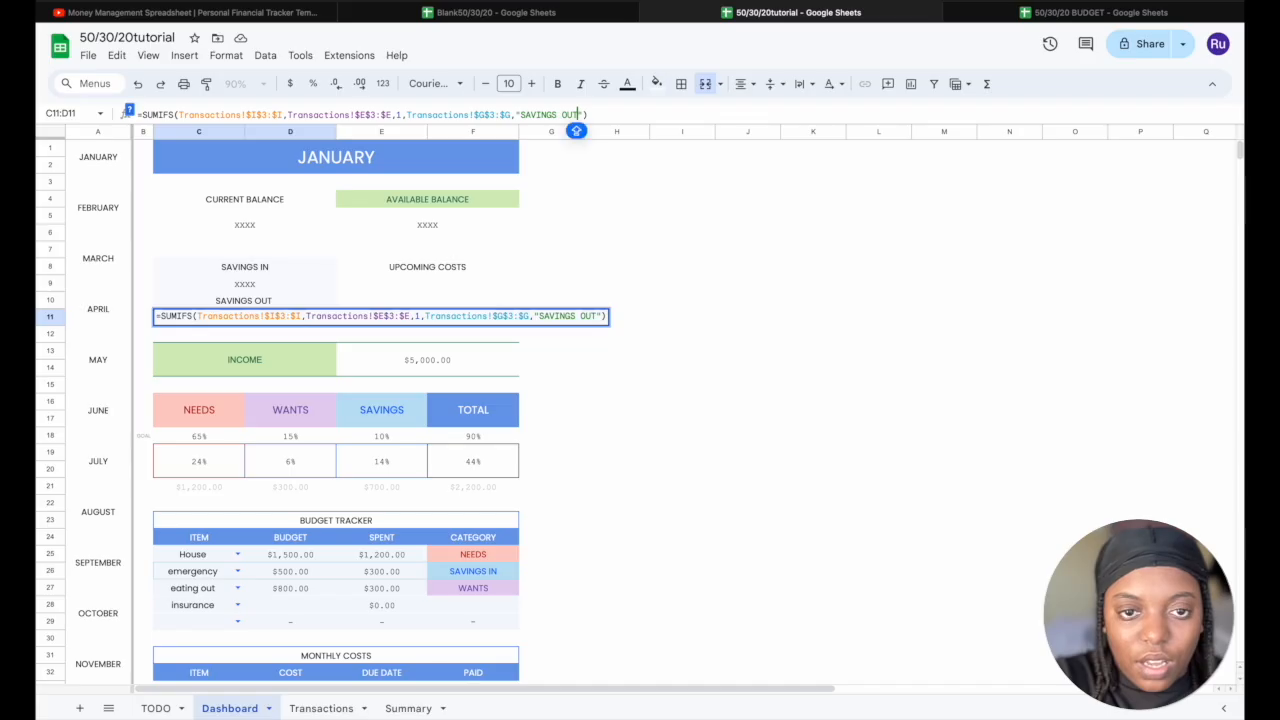
{"action": "key", "text": "Return"}
{"action": "left_click", "coordinate": [257, 316]}
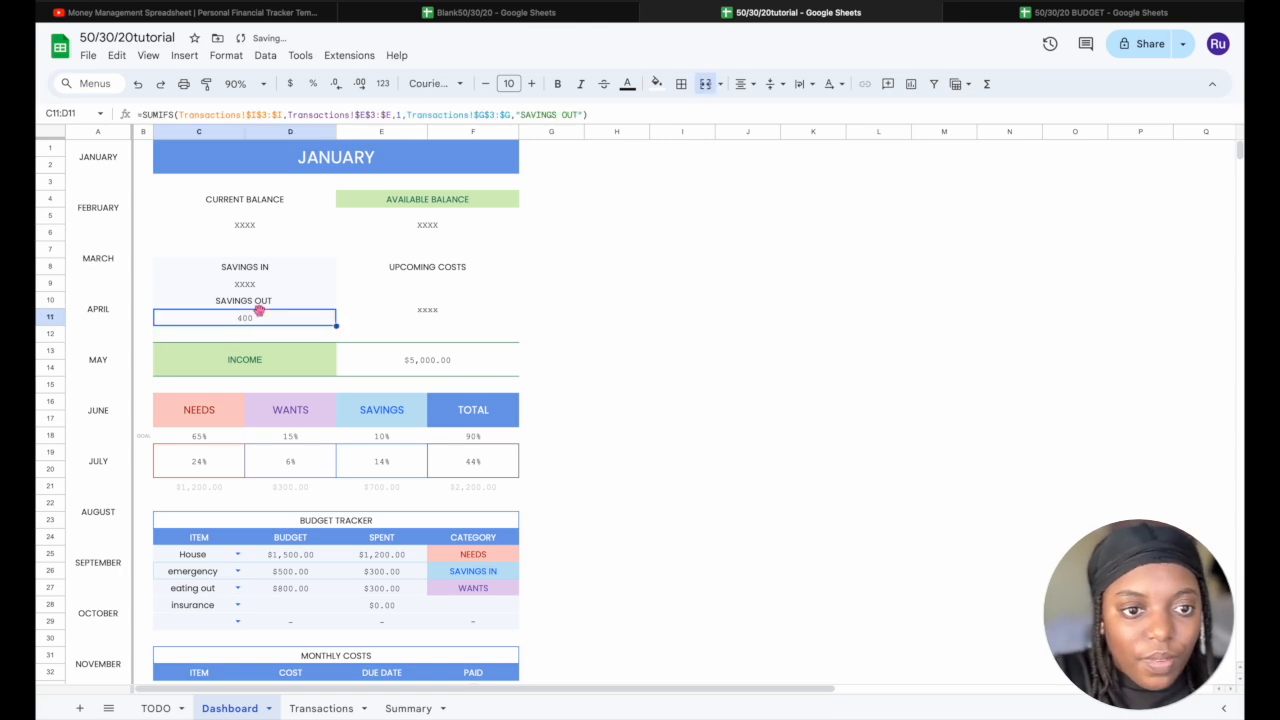
{"action": "left_click", "coordinate": [290, 83]}
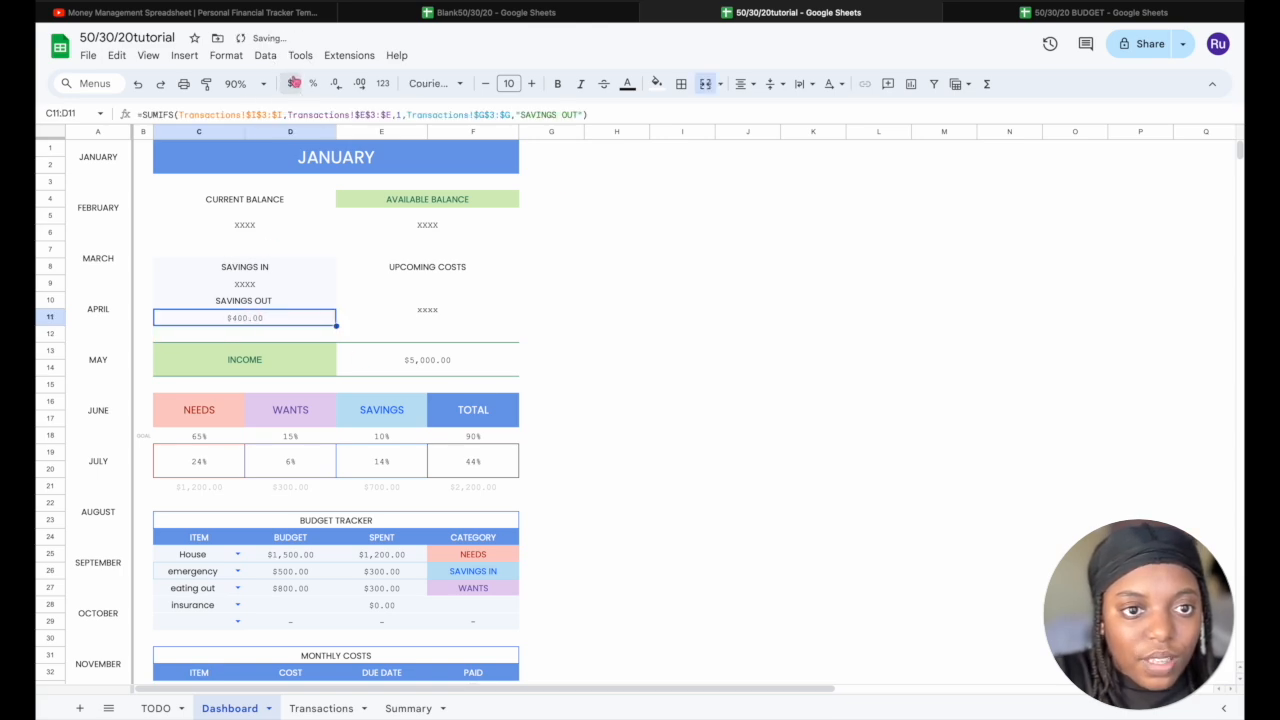
Subtract the Savings Out cell C11 from the SUMIFS formula in Savings amount cell E21
{"action": "left_click", "coordinate": [395, 490]}
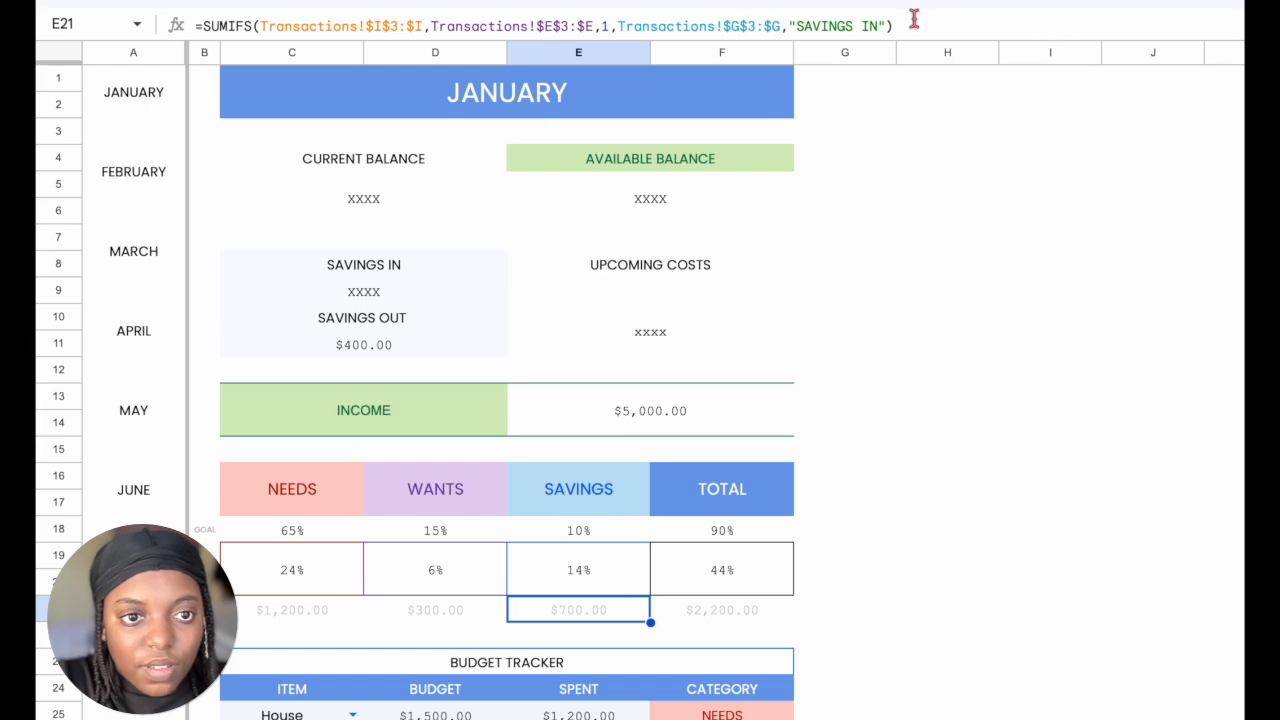
{"action": "left_click", "coordinate": [913, 20]}
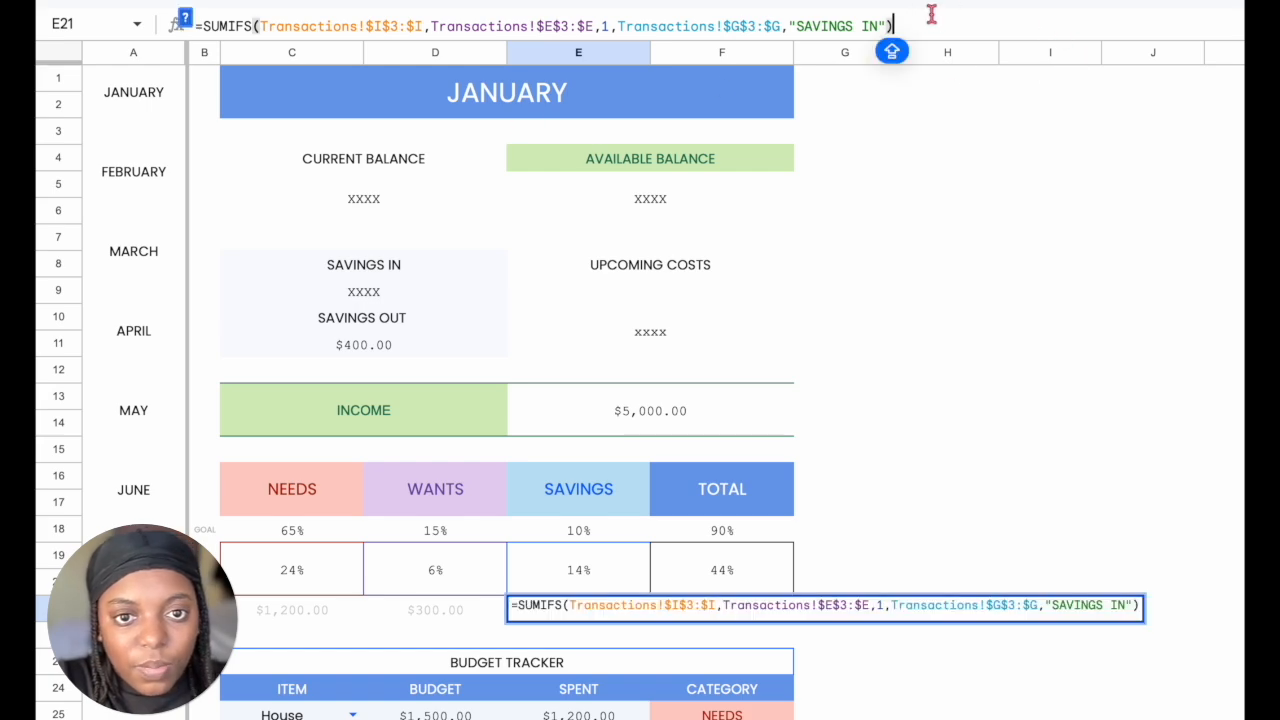
{"action": "type", "text": "-"}
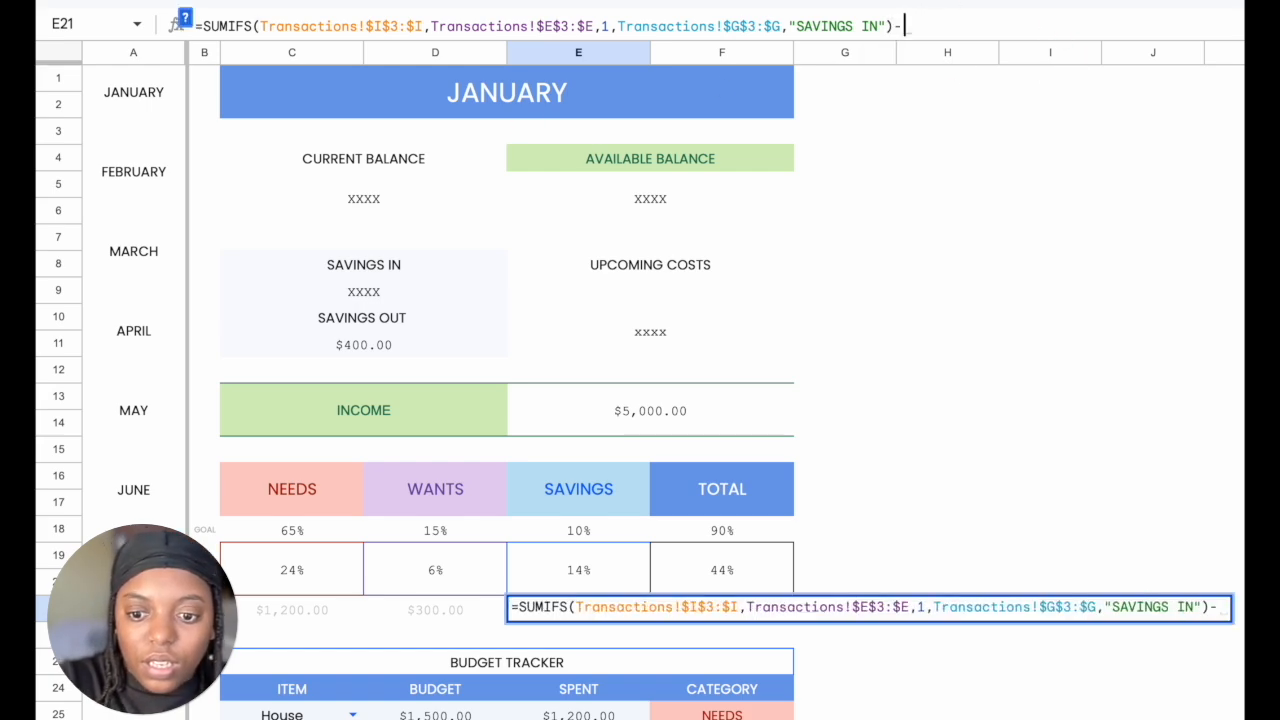
{"action": "left_click", "coordinate": [370, 347]}
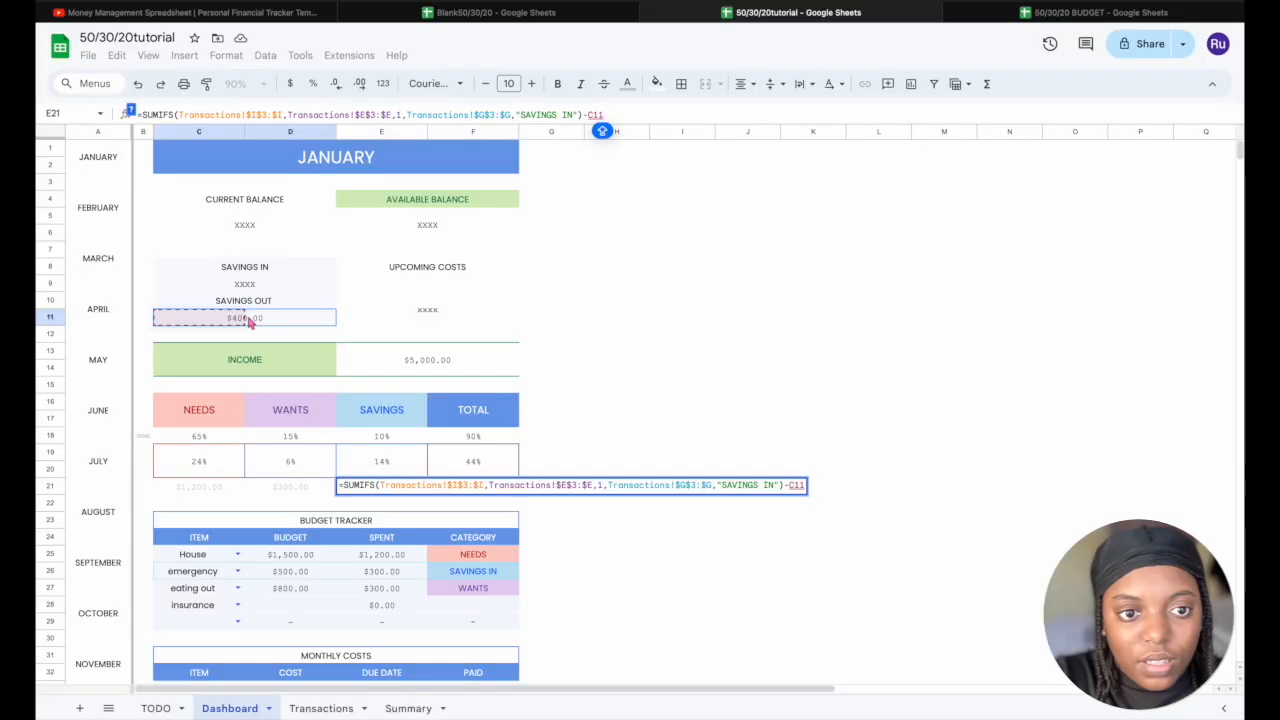
{"action": "key", "text": "Return"}
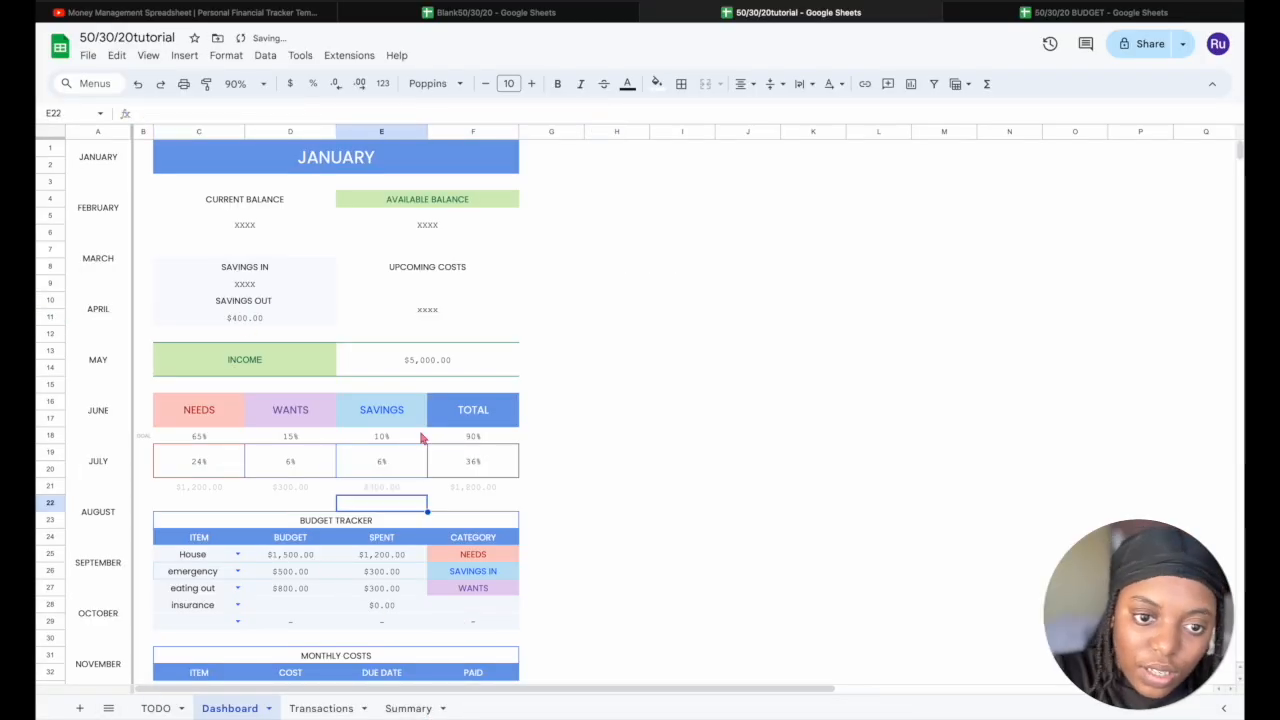
Fill the Savings In cell with =SUMIFS(Transactions!$I$3:$I,Transactions!$E$3:$E,1,Transactions!$G$3:$G,"SAVINGS IN") and format it as currency
{"action": "left_click", "coordinate": [390, 488]}
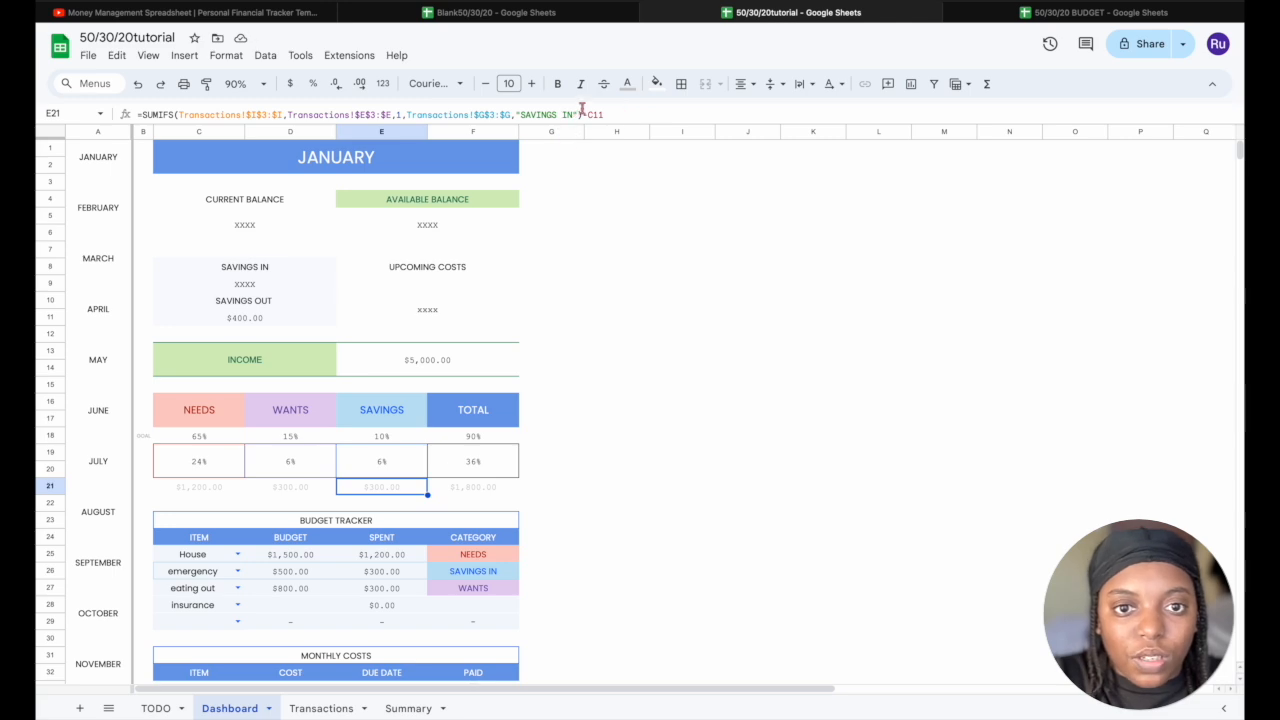
{"action": "left_click", "coordinate": [278, 289]}
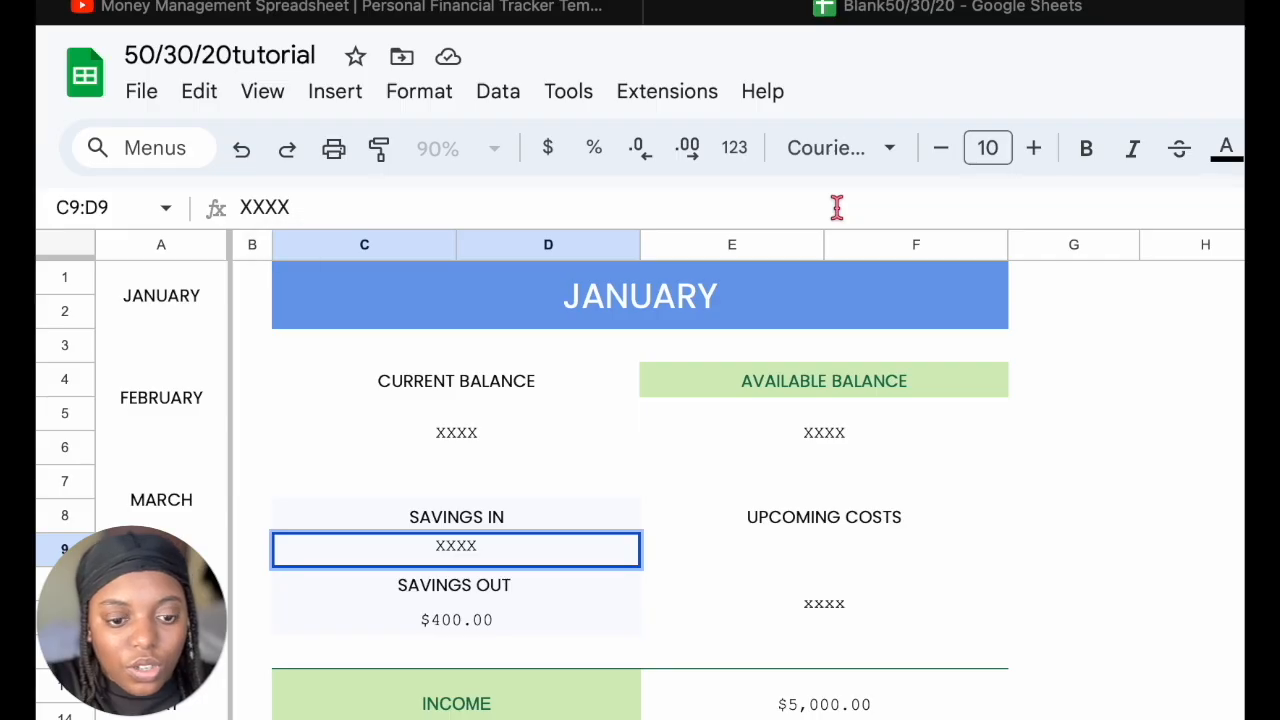
{"action": "left_click", "coordinate": [433, 112]}
{"action": "key", "text": "ctrl+v"}
{"action": "left_click_drag", "start_coordinate": [292, 207], "coordinate": [177, 209]}
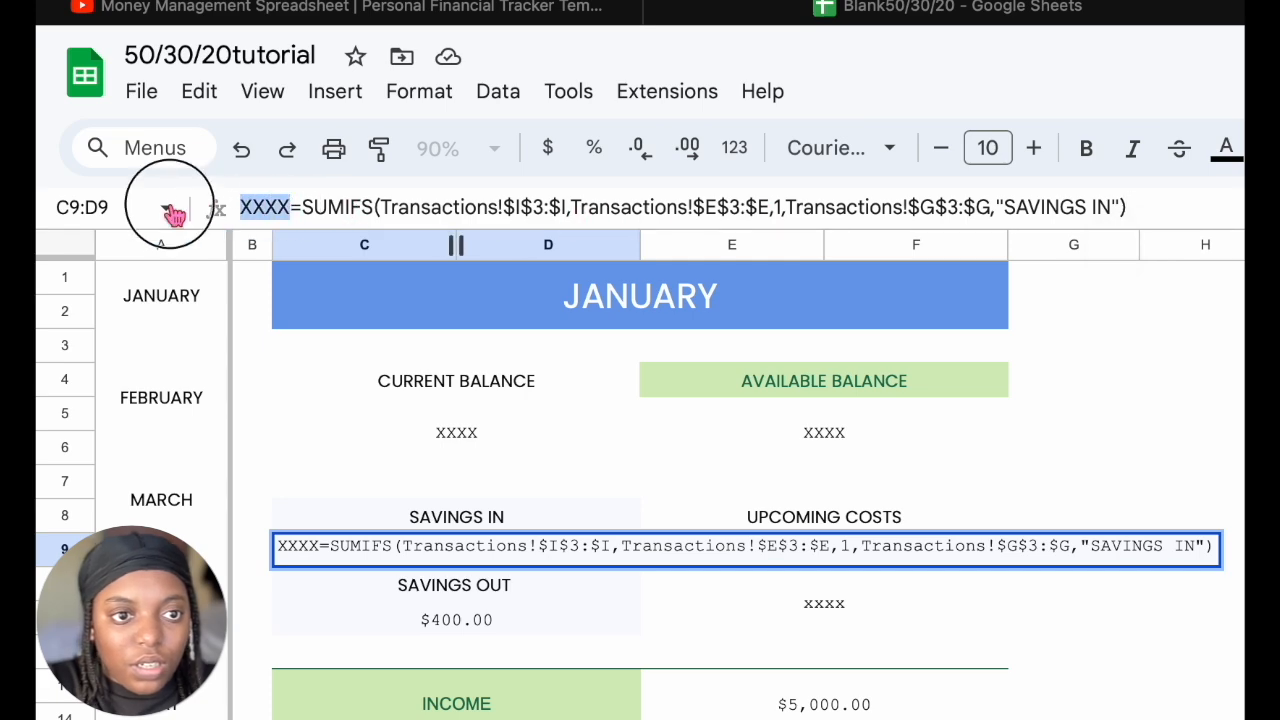
{"action": "key", "text": "BackSpace"}
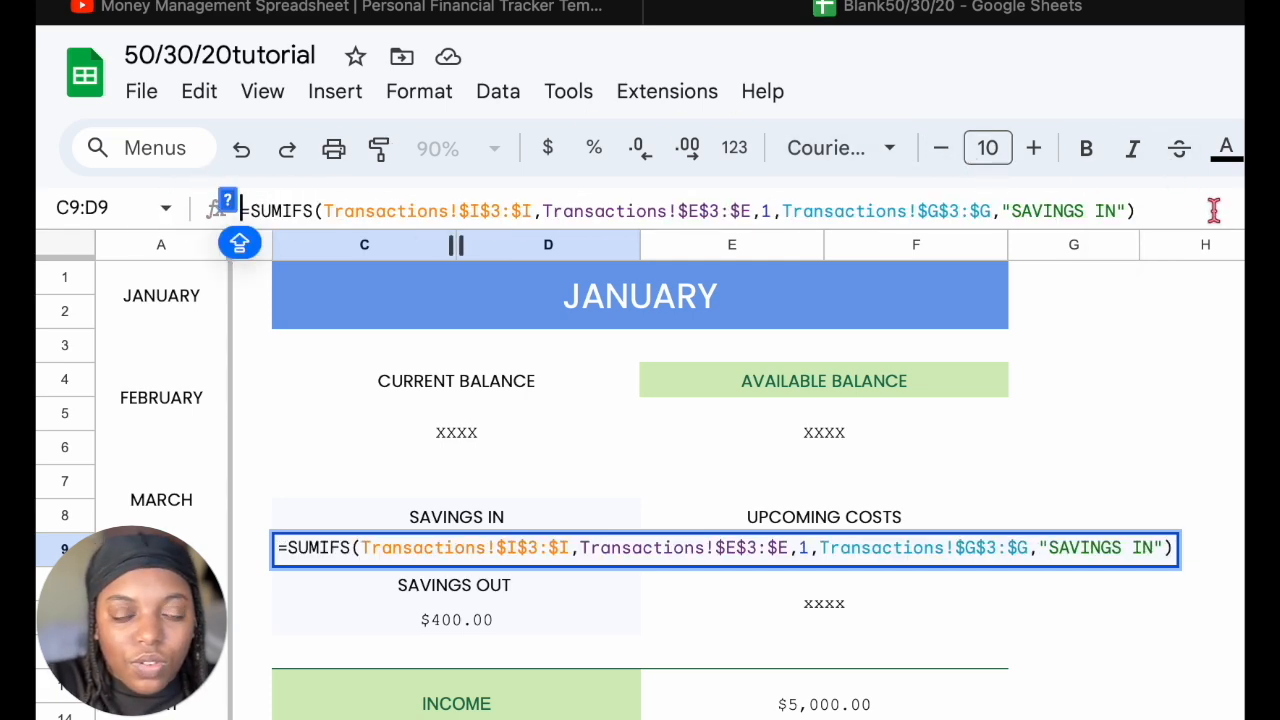
{"action": "key", "text": "Return"}
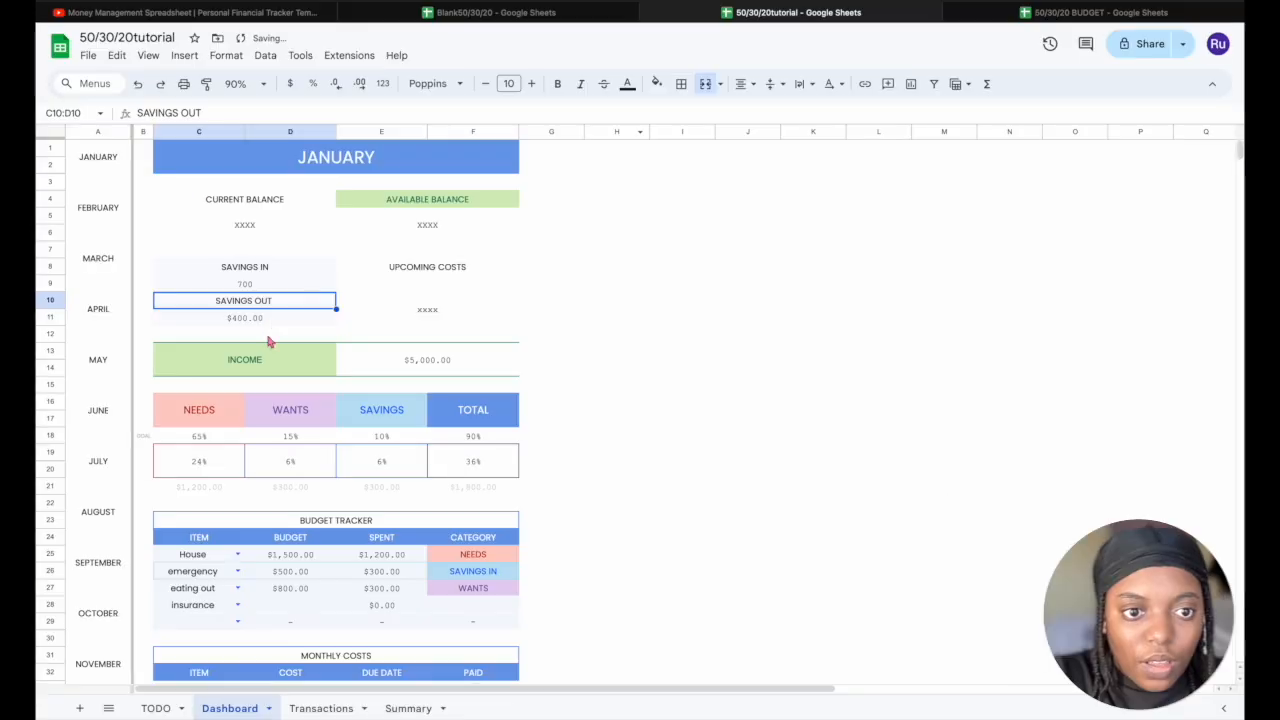
{"action": "left_click", "coordinate": [509, 551]}
{"action": "left_click", "coordinate": [290, 83]}
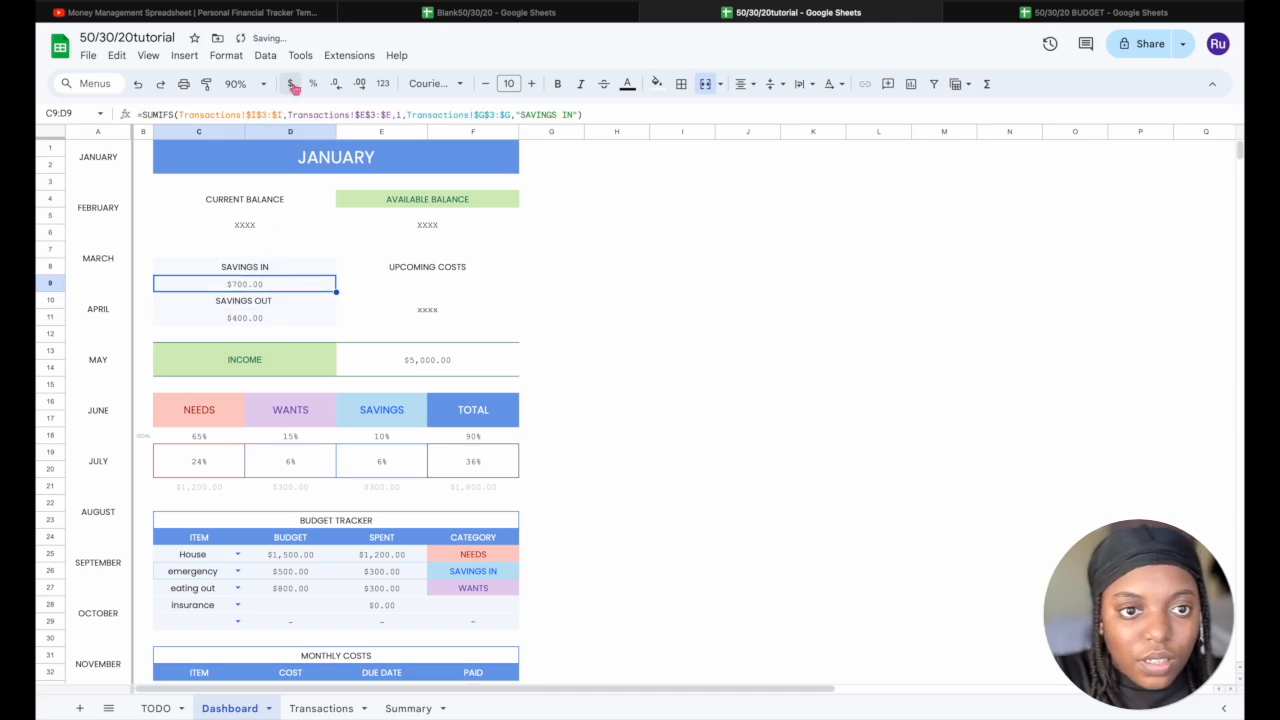
Set the Savings amount in E21 to Savings In minus Savings Out with =C9-C11
{"action": "left_click", "coordinate": [391, 487]}
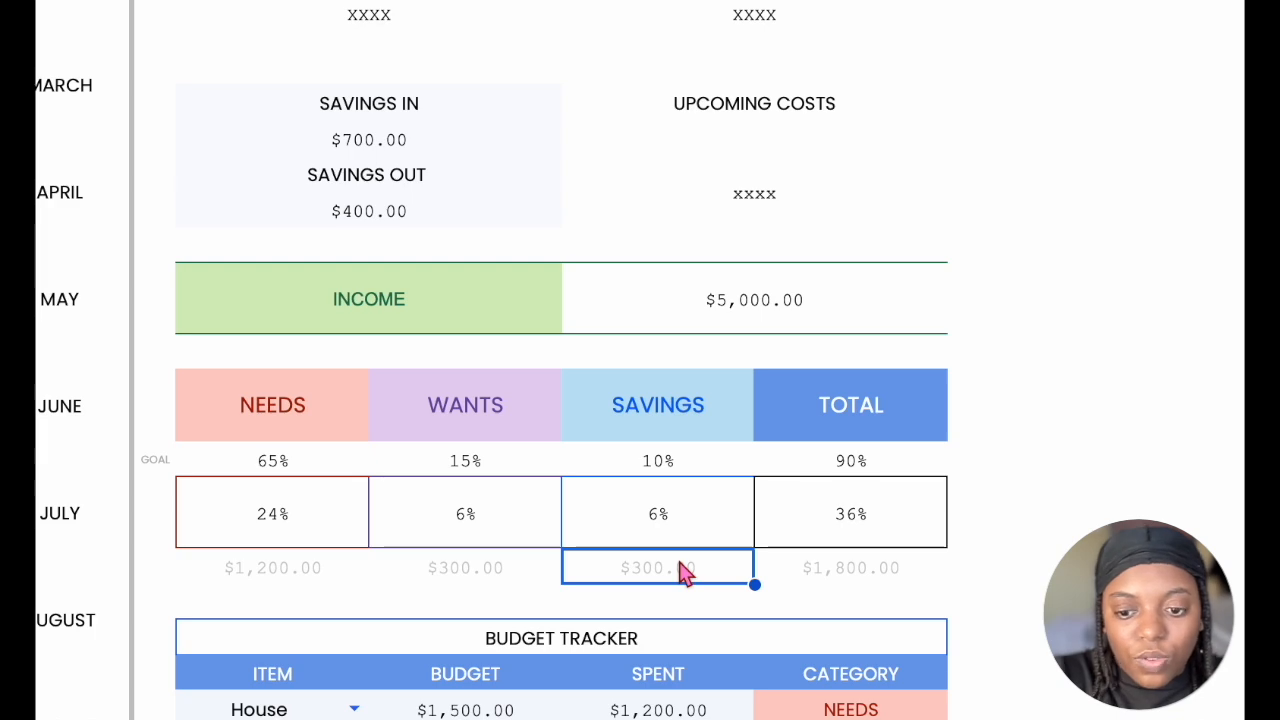
{"action": "type", "text": "="}
{"action": "left_click", "coordinate": [425, 150]}
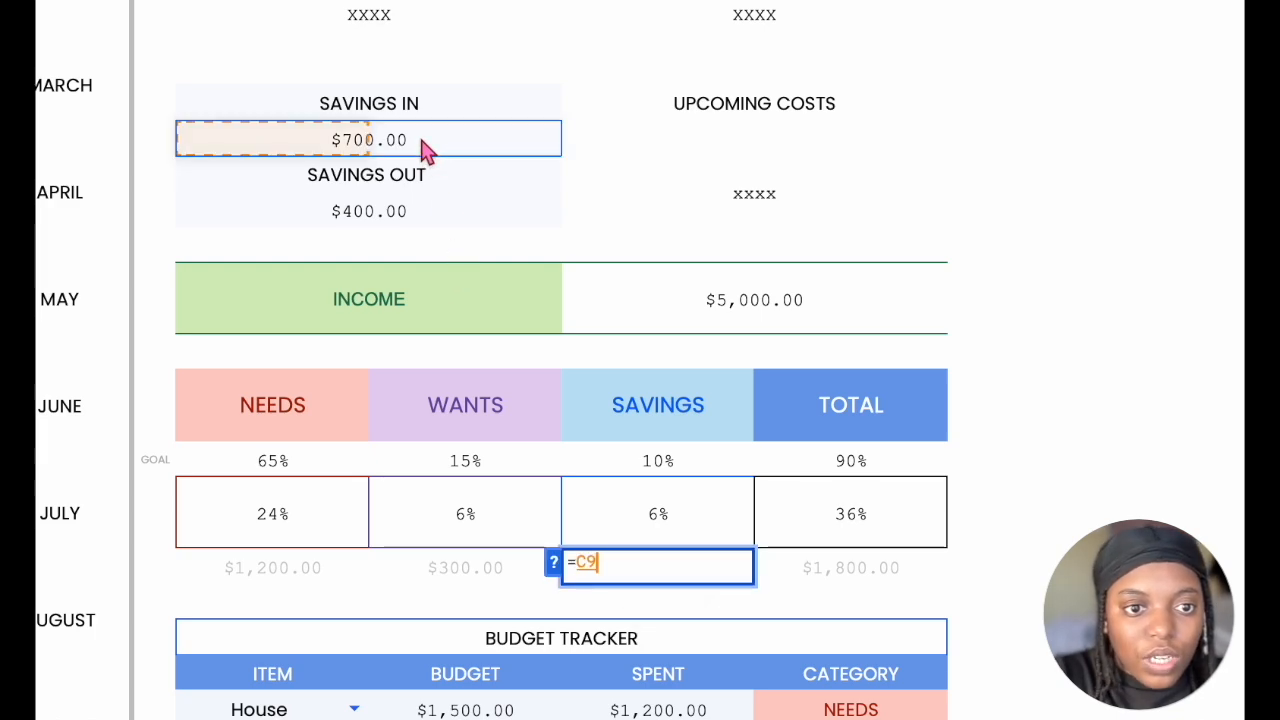
{"action": "type", "text": "-"}
{"action": "left_click", "coordinate": [450, 215]}
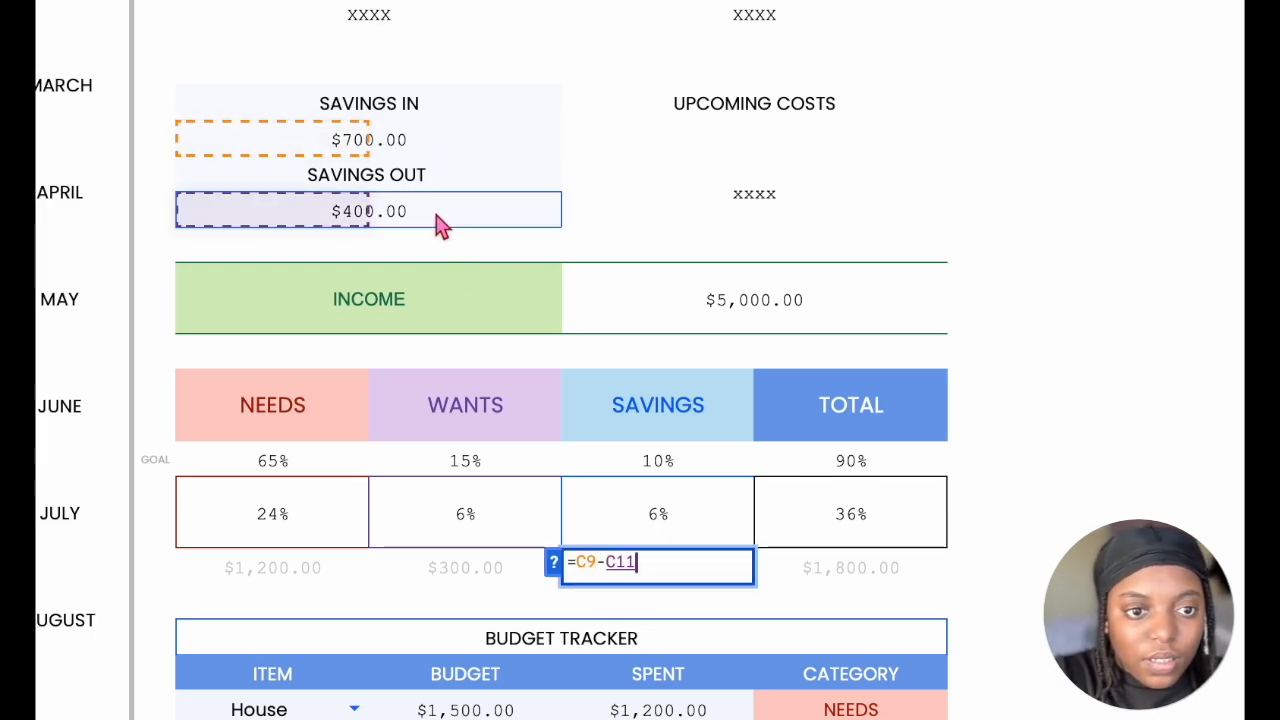
{"action": "key", "text": "Return"}
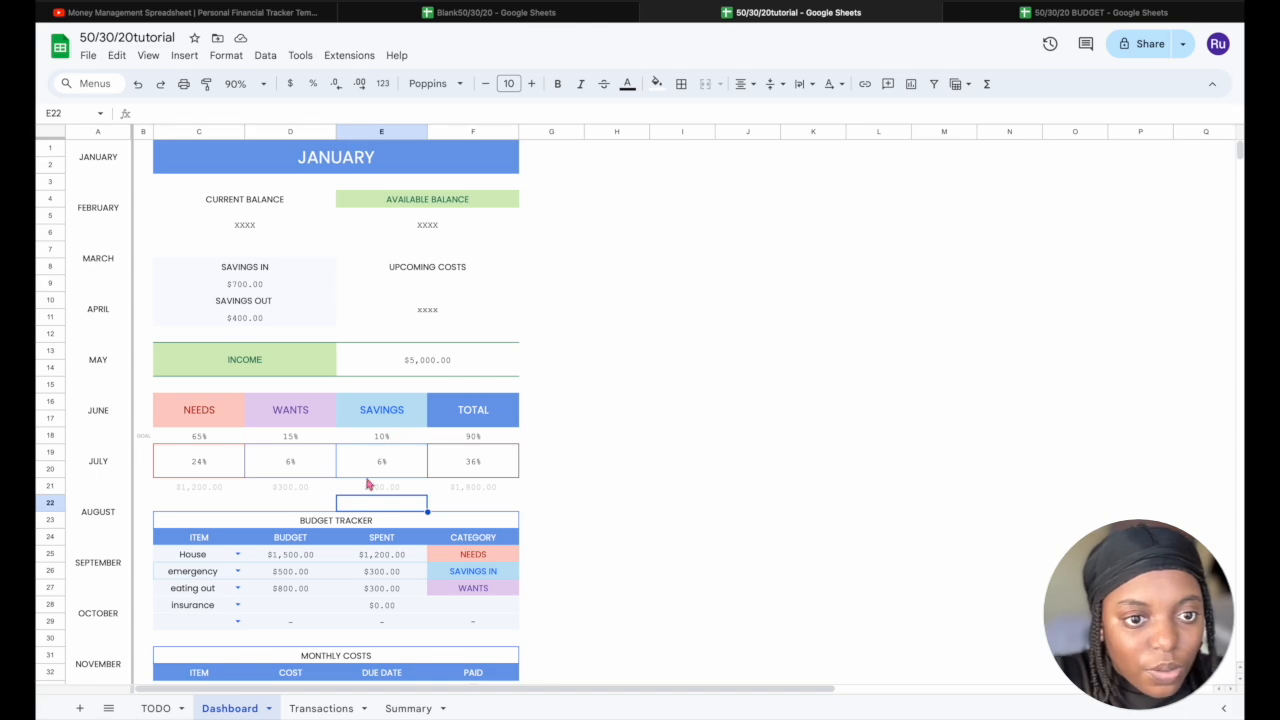
Mark the NWS tasks for fetching total monthly spend and converting it to a percentage as done on the TODO sheet
{"action": "left_click", "coordinate": [155, 708]}
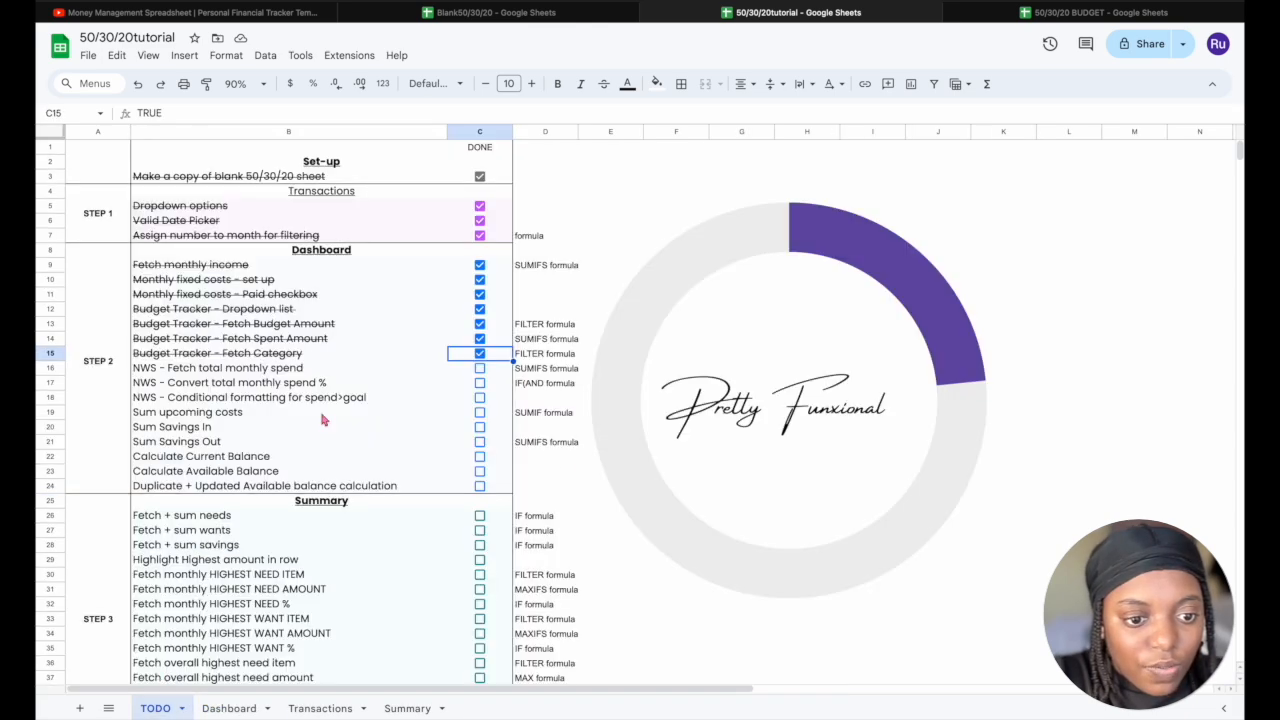
{"action": "left_click", "coordinate": [480, 369]}
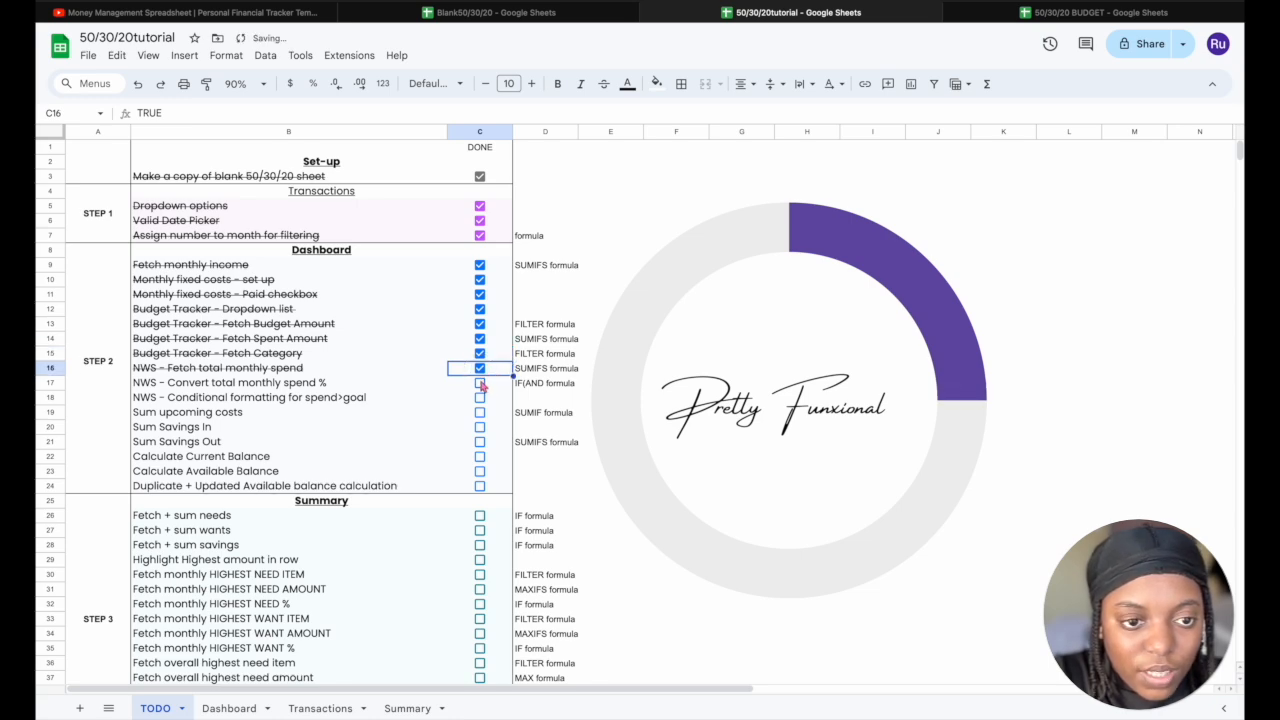
{"action": "left_click", "coordinate": [481, 386]}
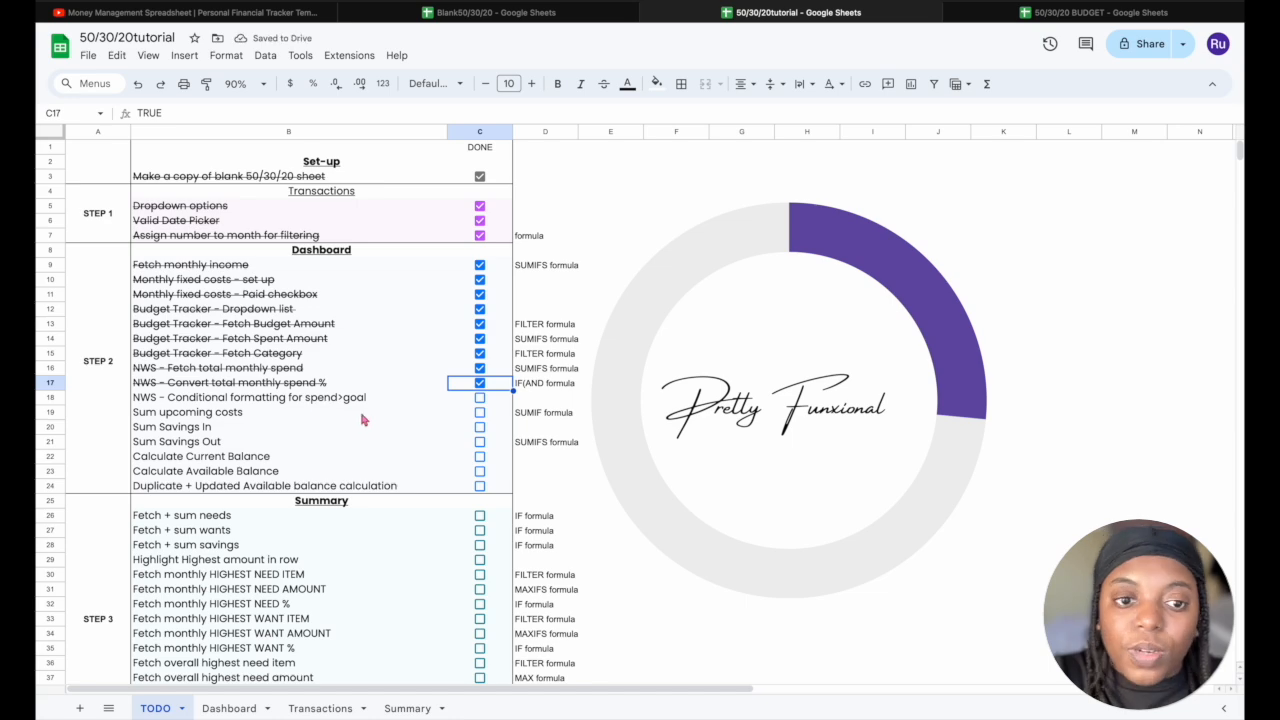
Increase the font size of the goal and actual percentages in Dashboard range C18:F20 to 14
{"action": "left_click", "coordinate": [252, 705]}
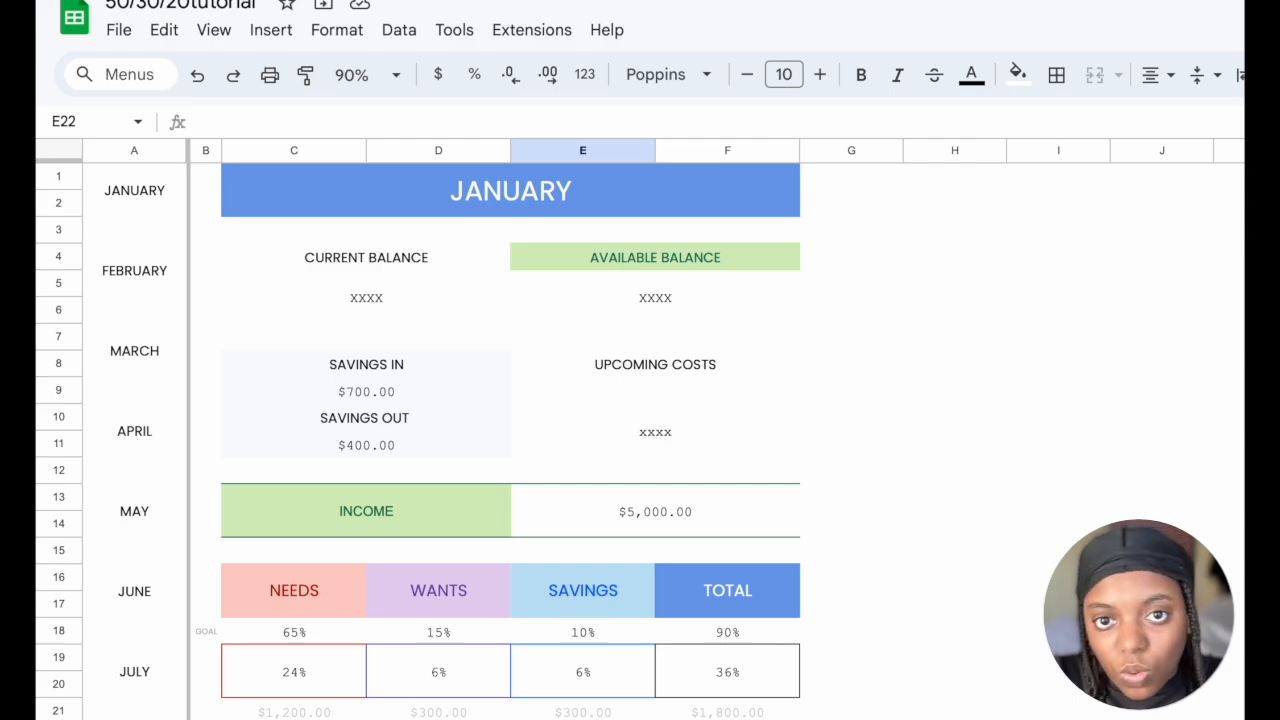
{"action": "left_click", "coordinate": [309, 640]}
{"action": "left_click_drag", "start_coordinate": [310, 645], "coordinate": [767, 683]}
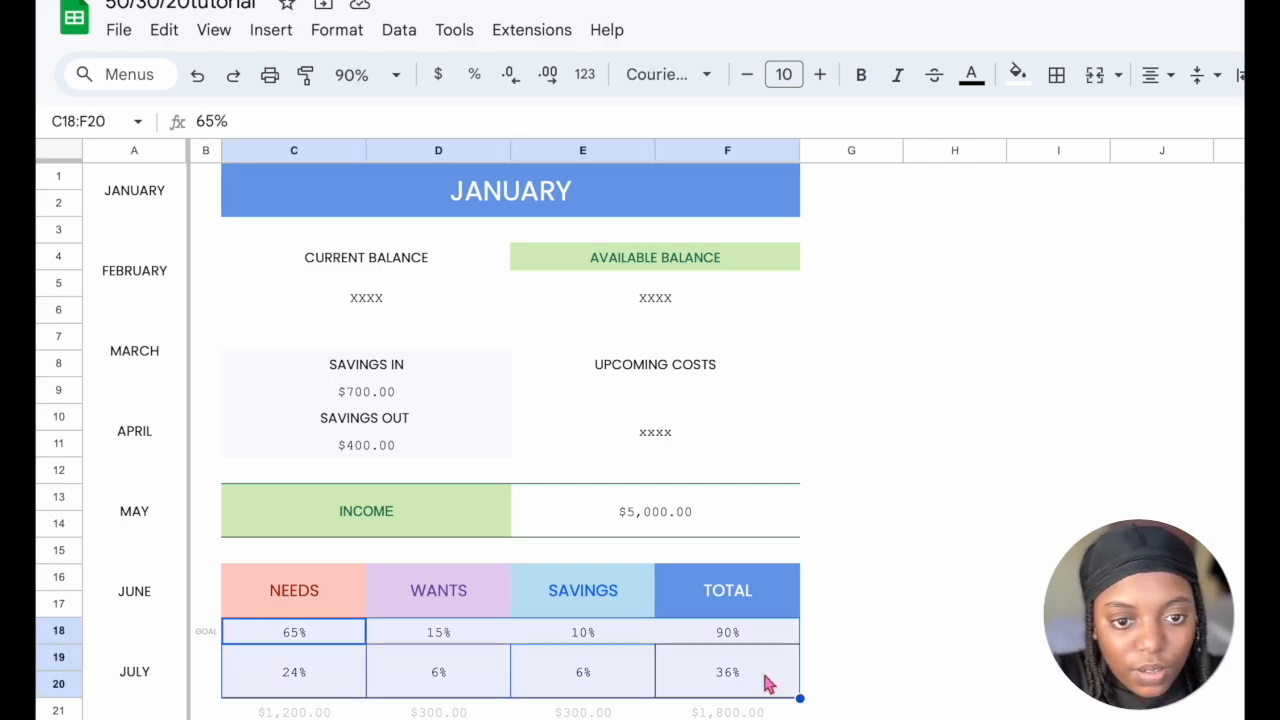
{"action": "left_click", "coordinate": [820, 76]}
{"action": "left_click", "coordinate": [820, 76]}
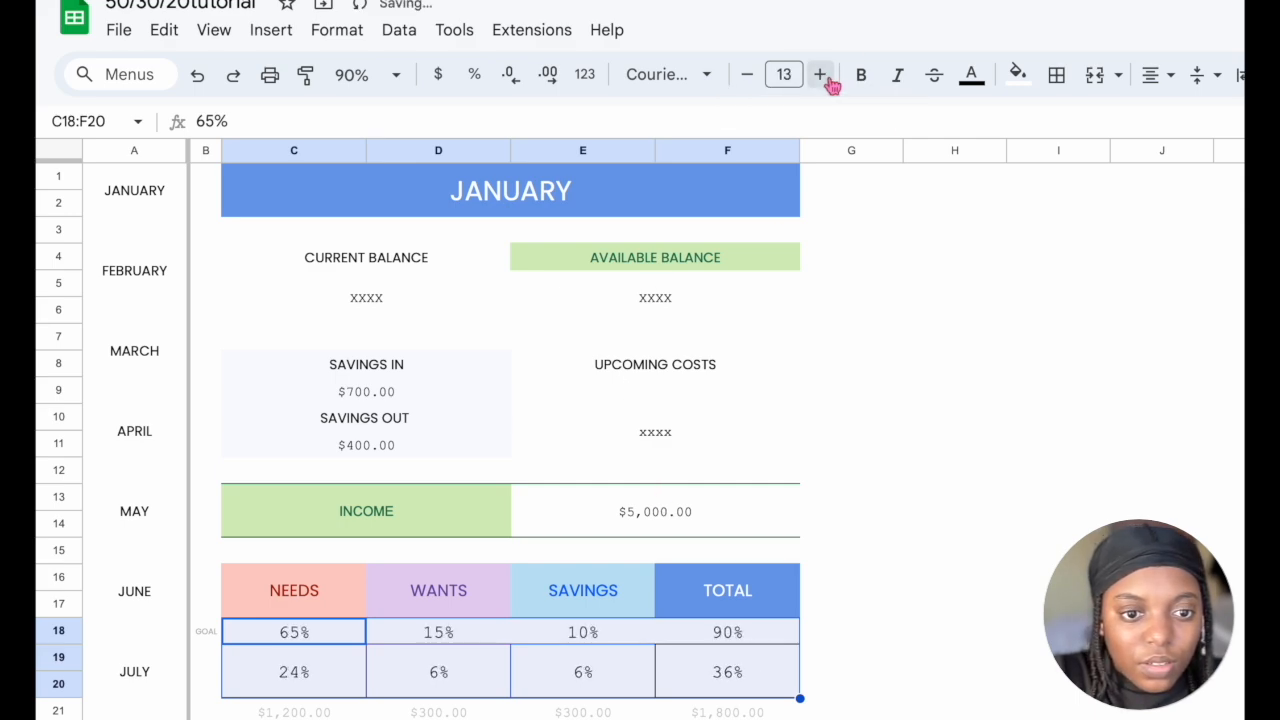
{"action": "left_click", "coordinate": [821, 77]}
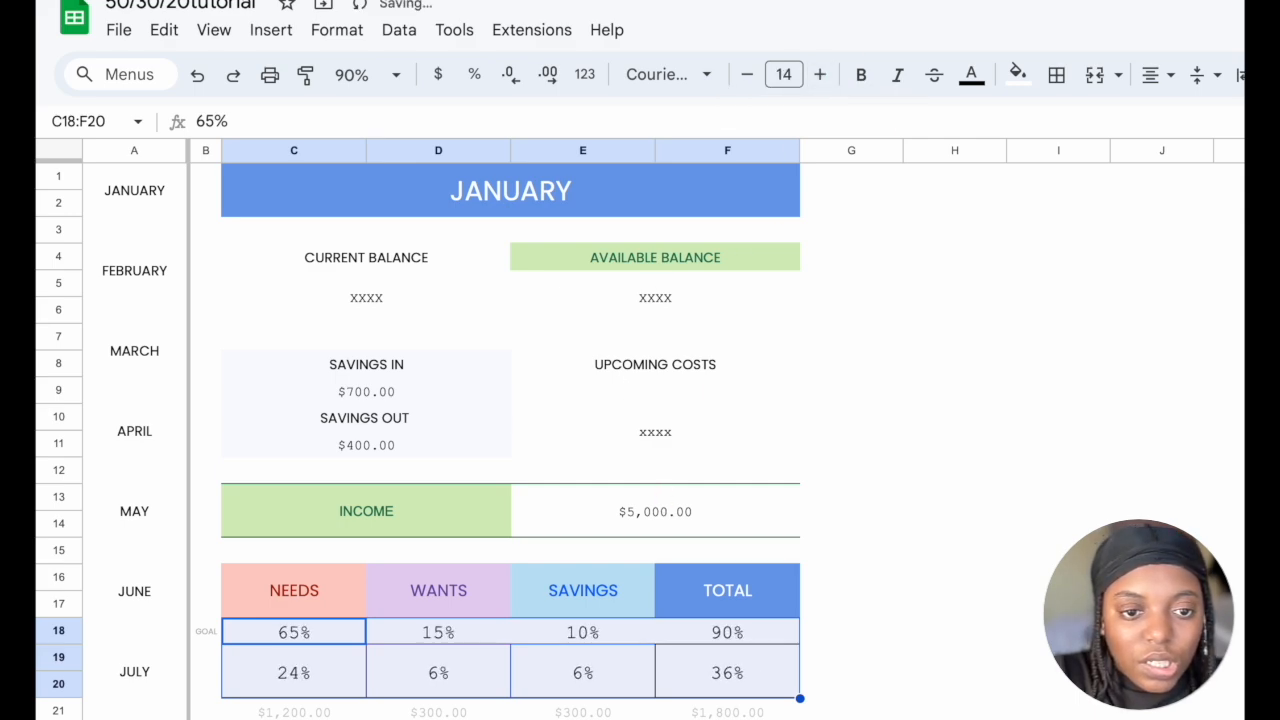
{"action": "left_click", "coordinate": [727, 680]}
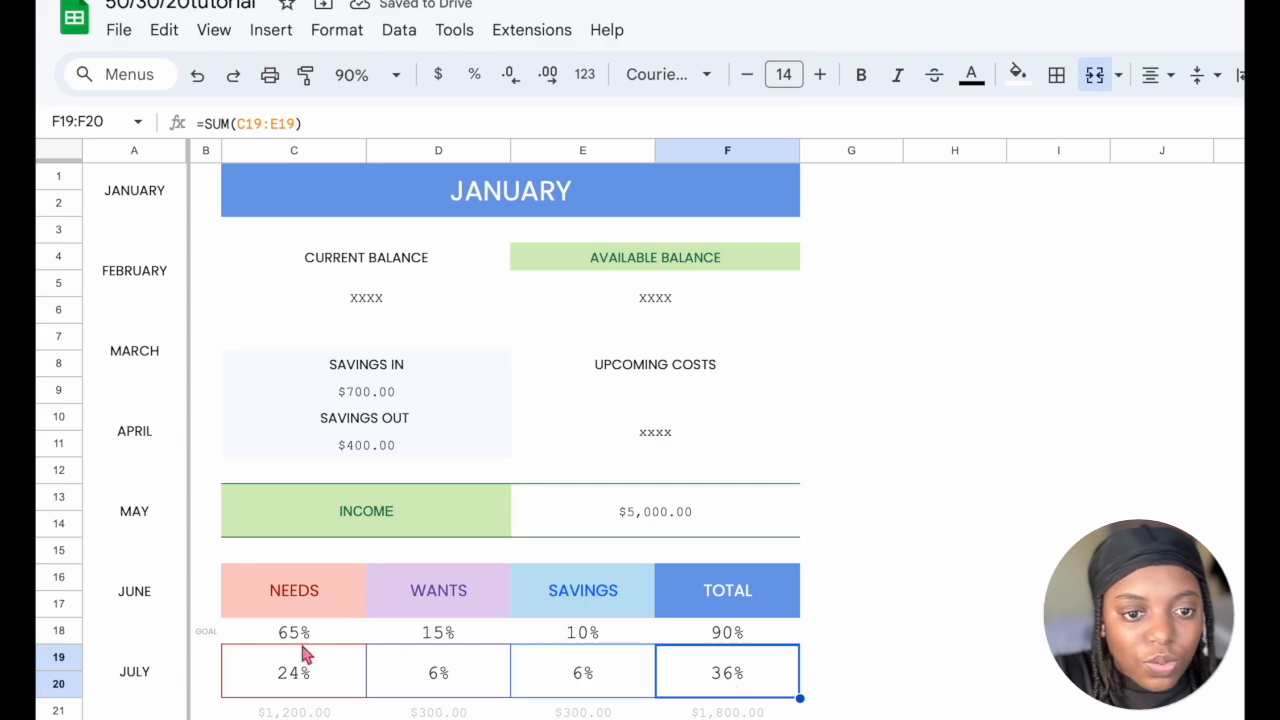
Reduce the goal percentages in C18:F18 to font size 10 and colour their text gray
{"action": "left_click", "coordinate": [290, 640]}
{"action": "left_click", "coordinate": [717, 634], "text": "shift"}
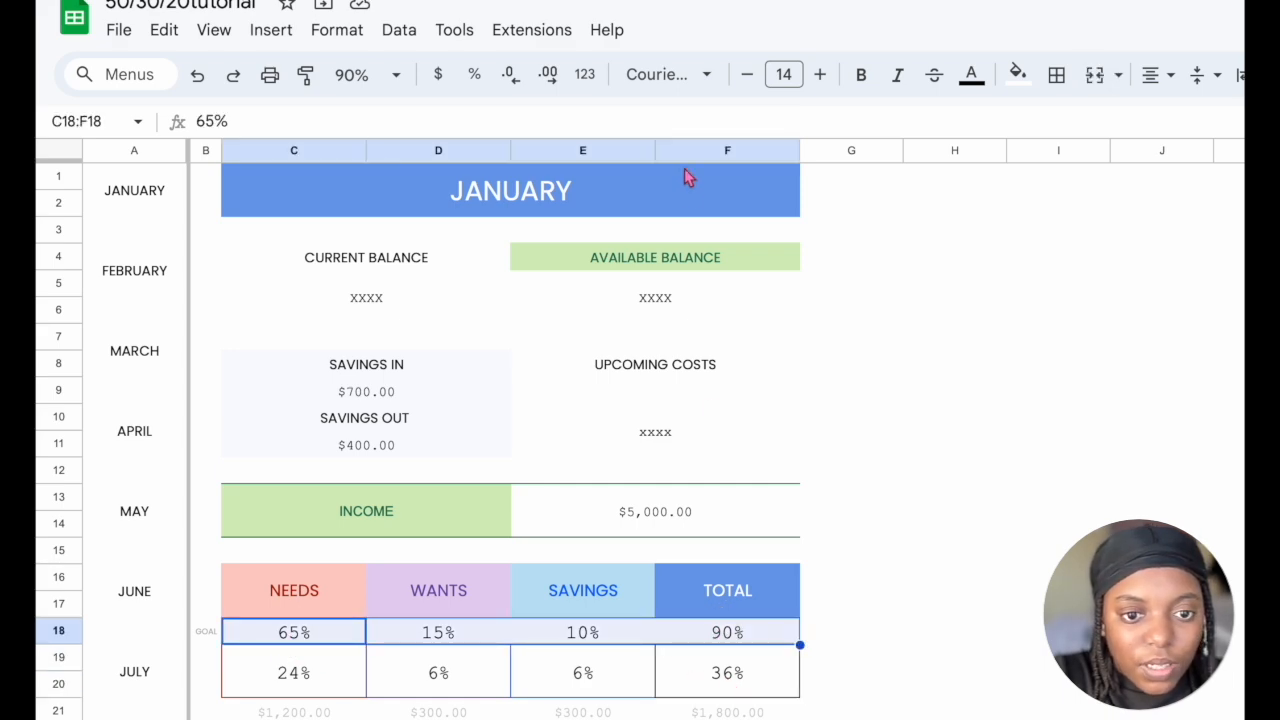
{"action": "left_click", "coordinate": [746, 80]}
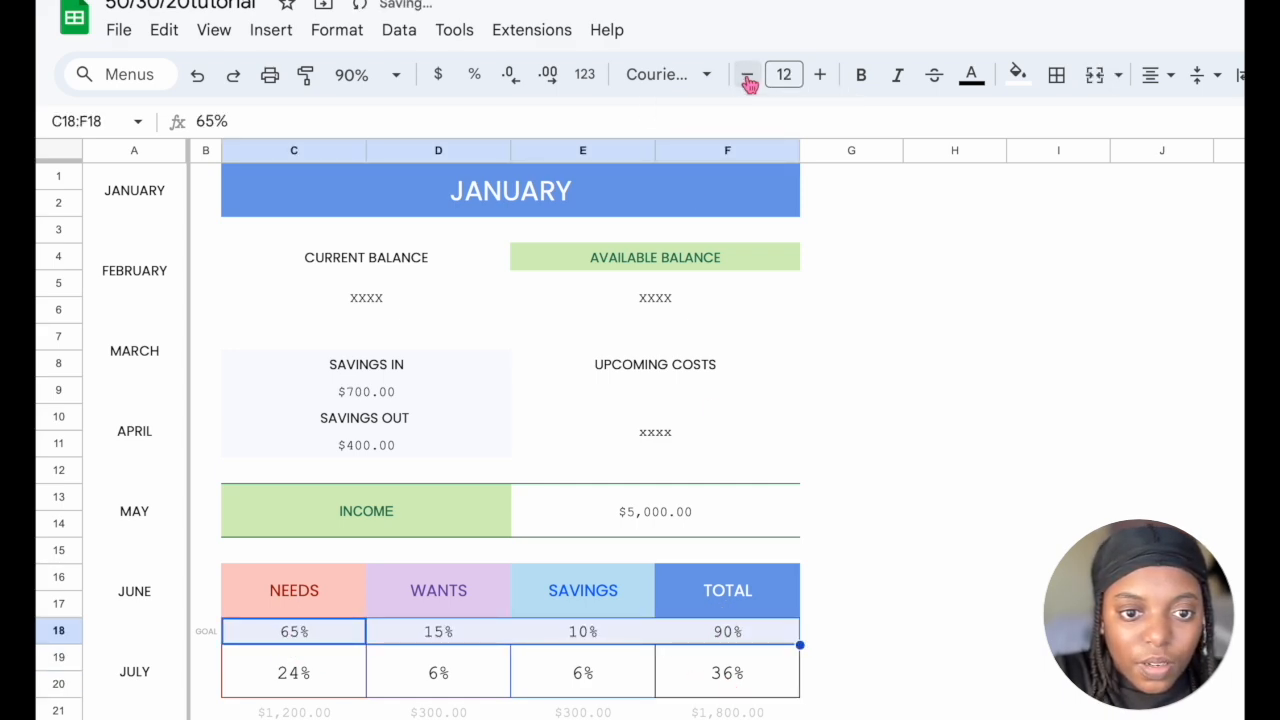
{"action": "left_click", "coordinate": [746, 80]}
{"action": "left_click", "coordinate": [748, 80]}
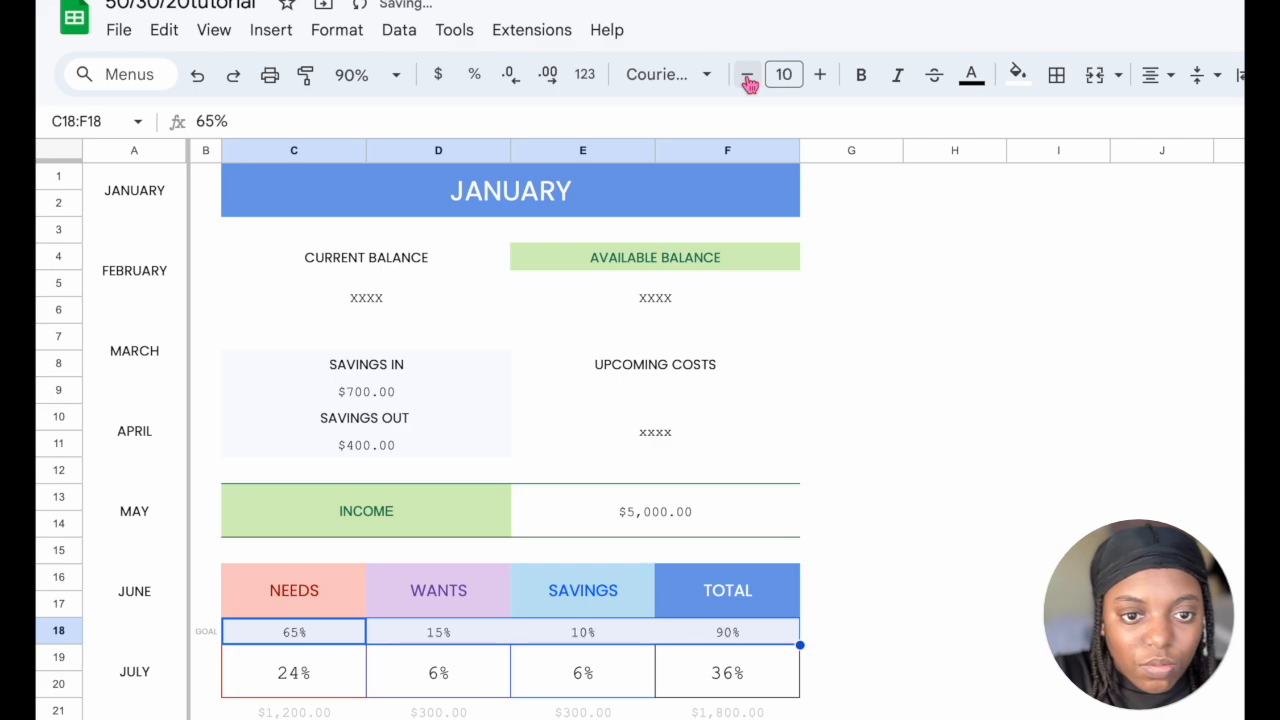
{"action": "left_click", "coordinate": [973, 77]}
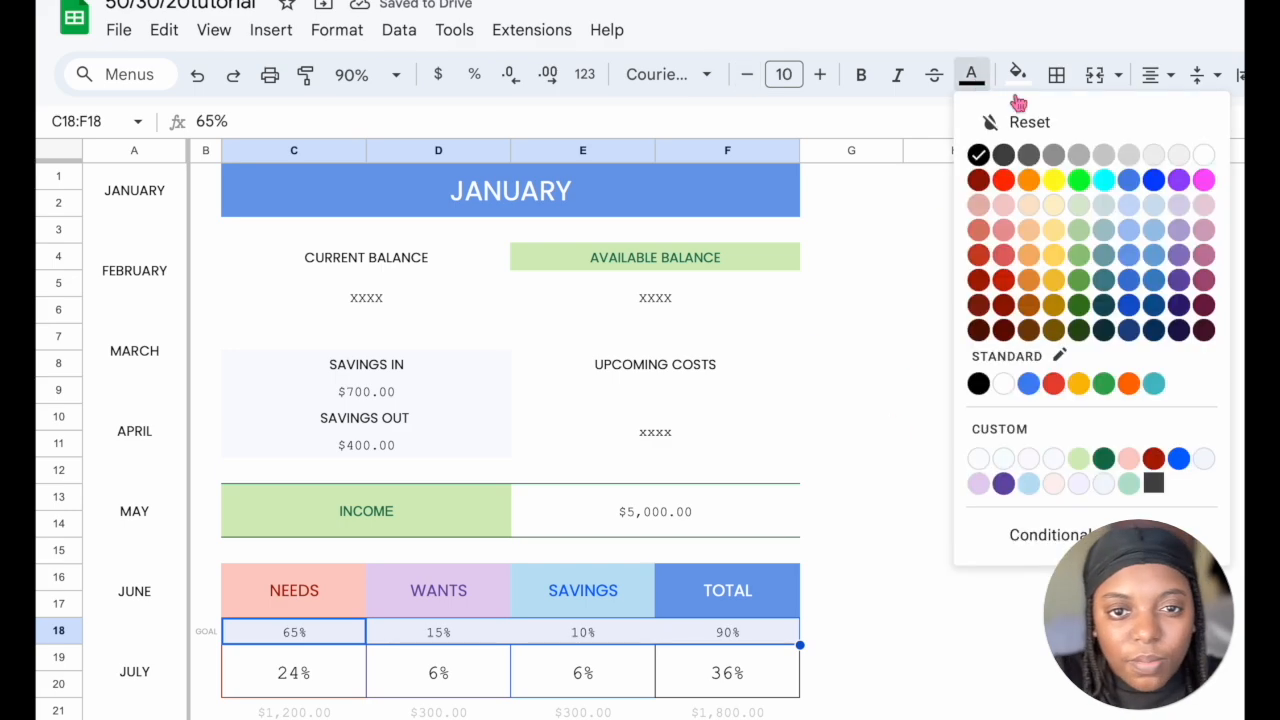
{"action": "left_click", "coordinate": [1086, 157]}
{"action": "left_click", "coordinate": [1016, 711]}
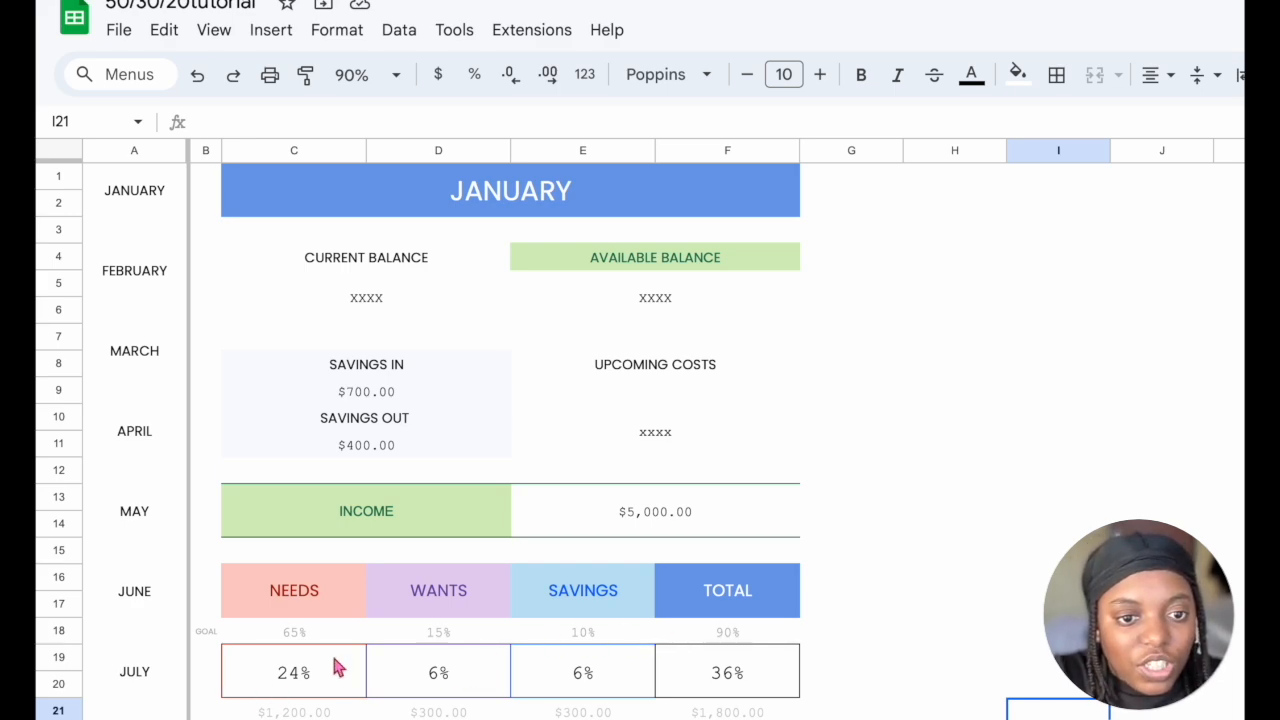
Set the Needs goal percentage in C18 to 15%
{"action": "double_click", "coordinate": [291, 638]}
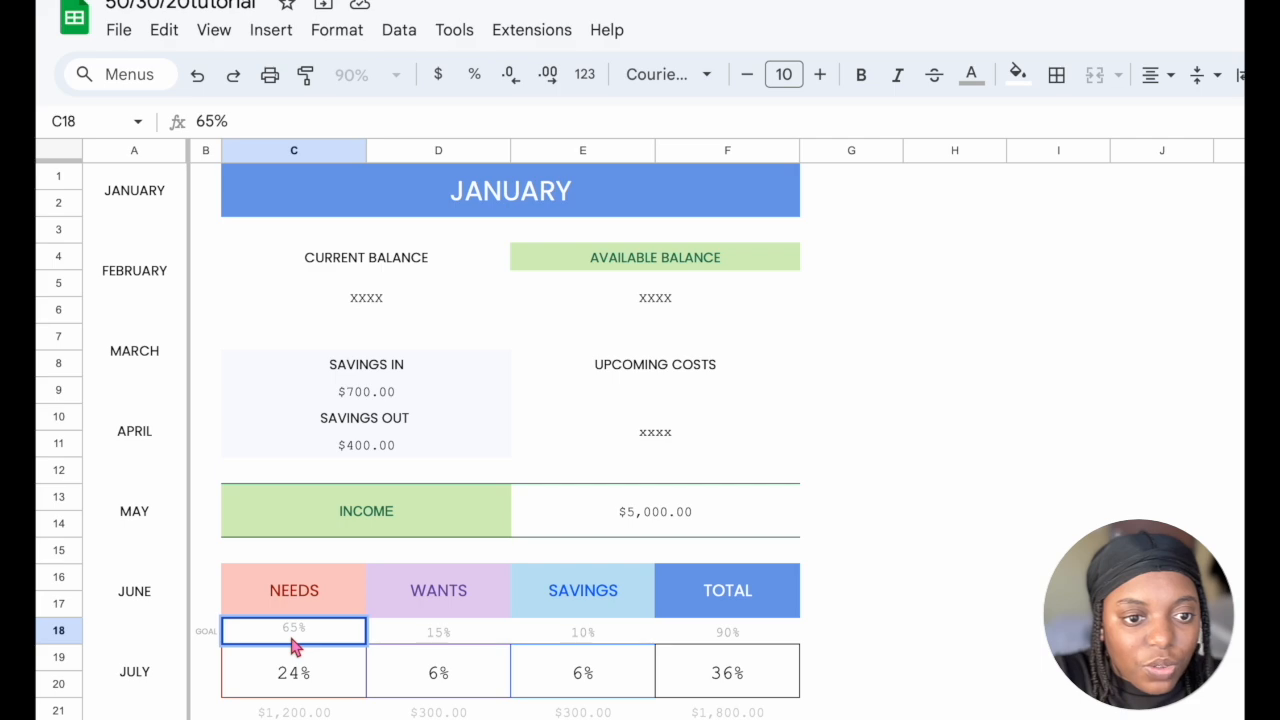
{"action": "left_click", "coordinate": [290, 631]}
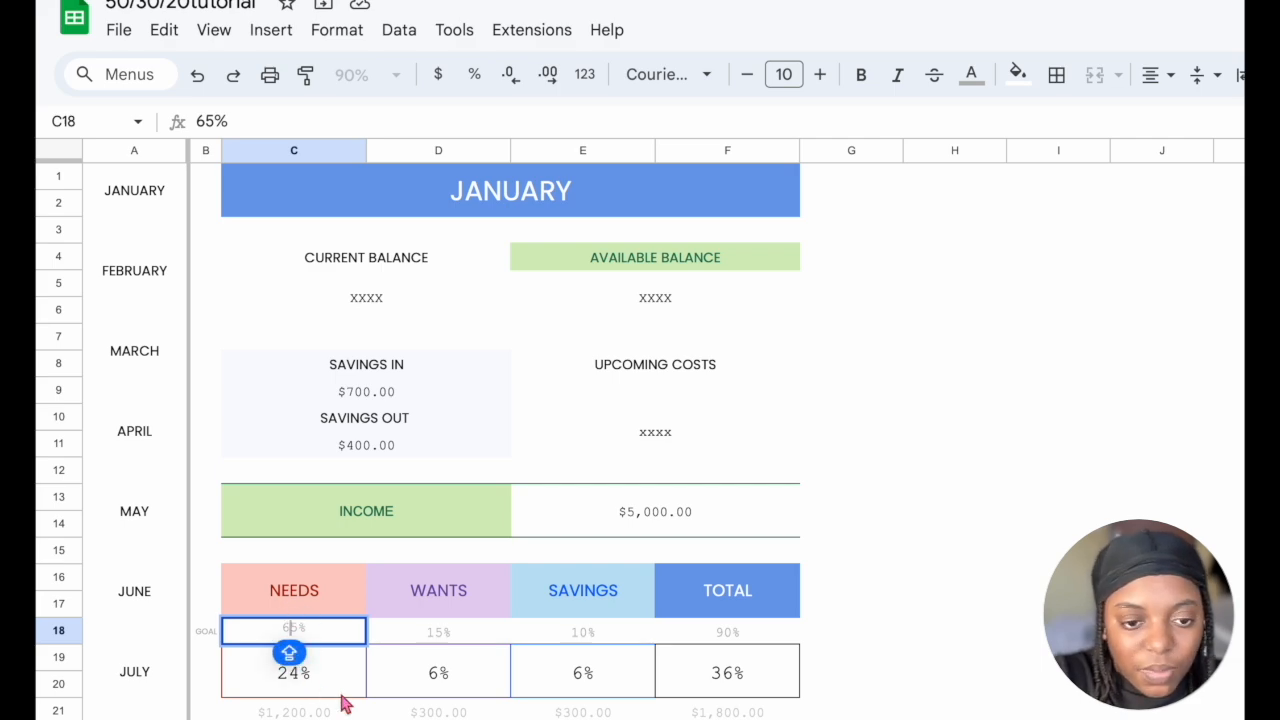
{"action": "key", "text": "BackSpace"}
{"action": "type", "text": "1"}
{"action": "key", "text": "Return"}
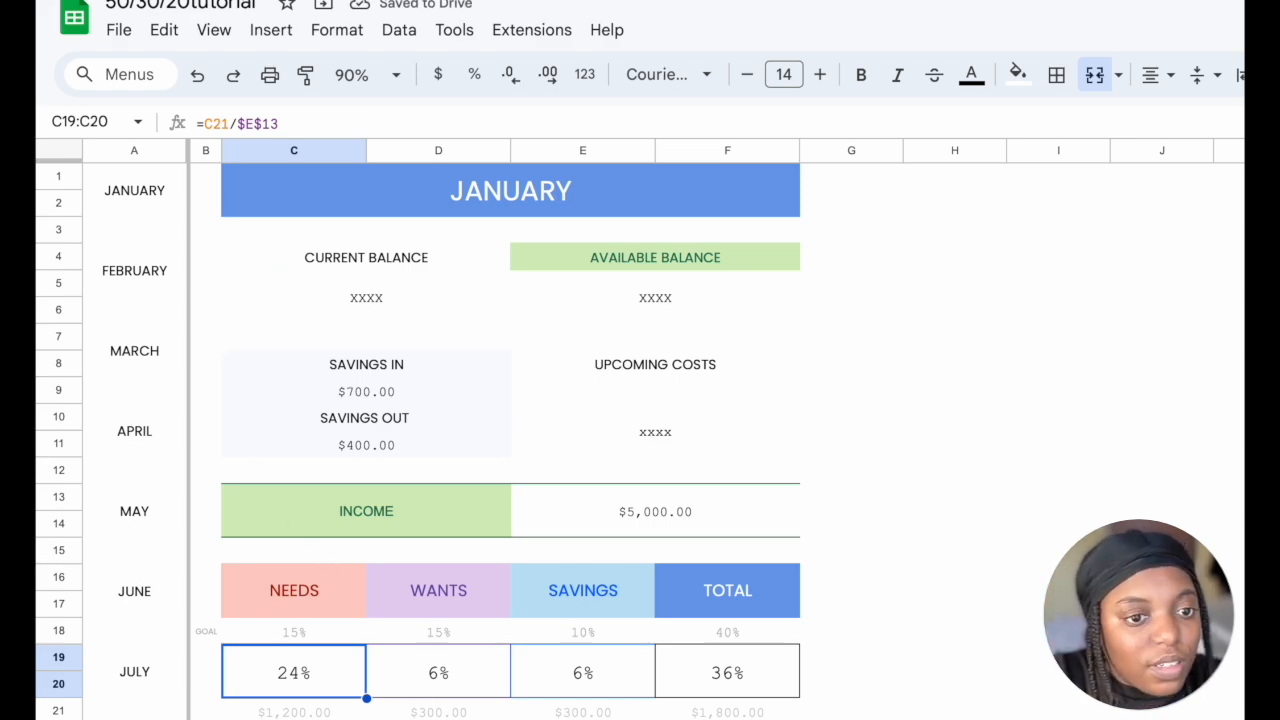
Create a conditional formatting rule for the Needs percentage C19:C20 that applies when the value is greater than =C18
{"action": "left_click", "coordinate": [336, 30]}
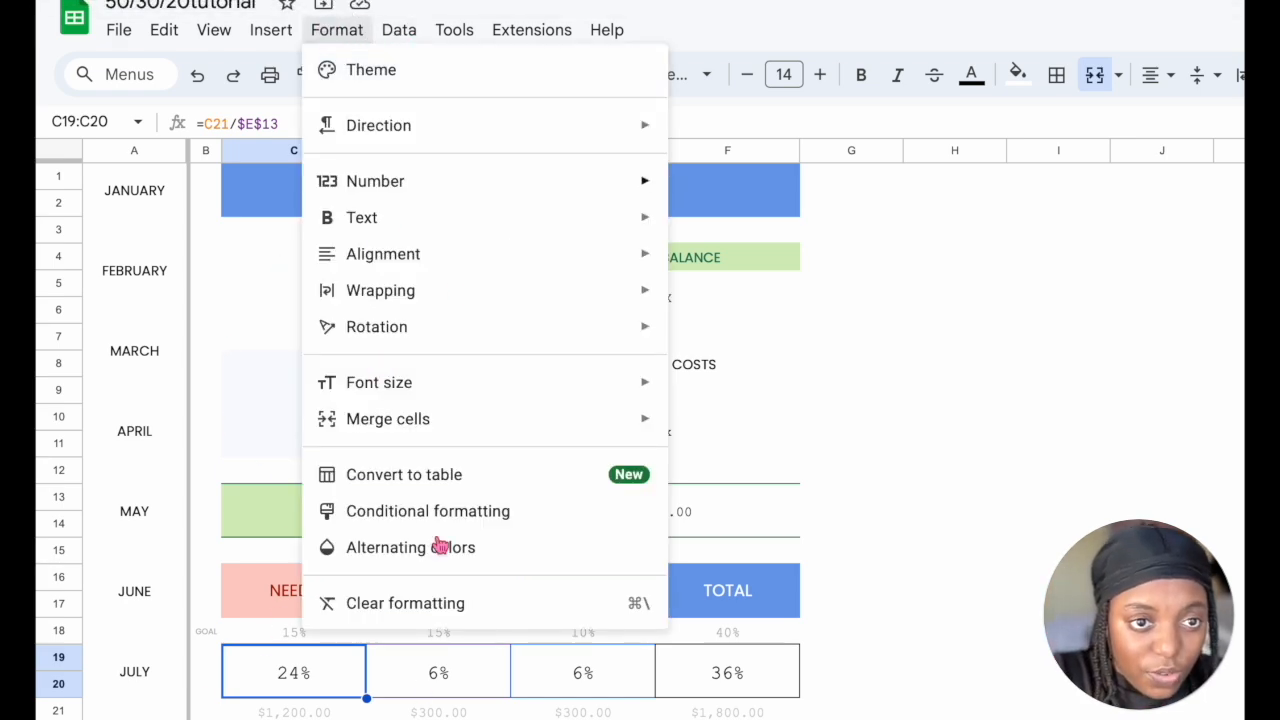
{"action": "left_click", "coordinate": [460, 512]}
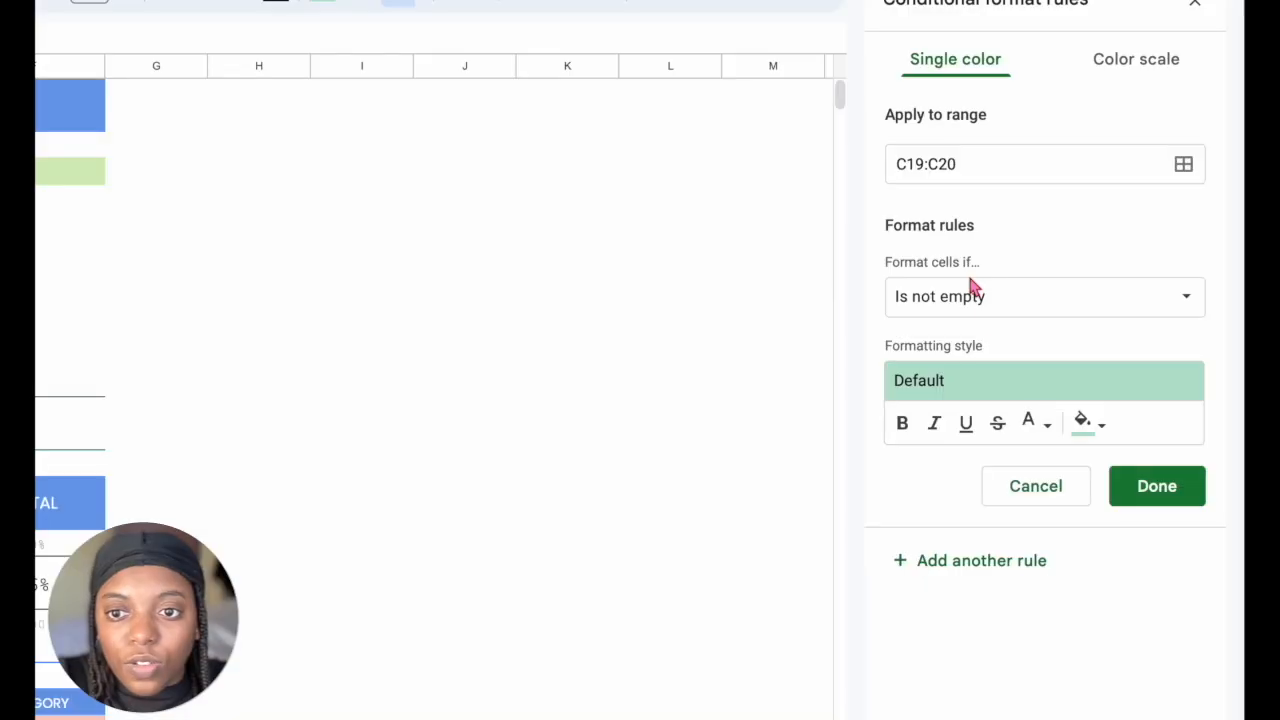
{"action": "left_click", "coordinate": [1029, 316]}
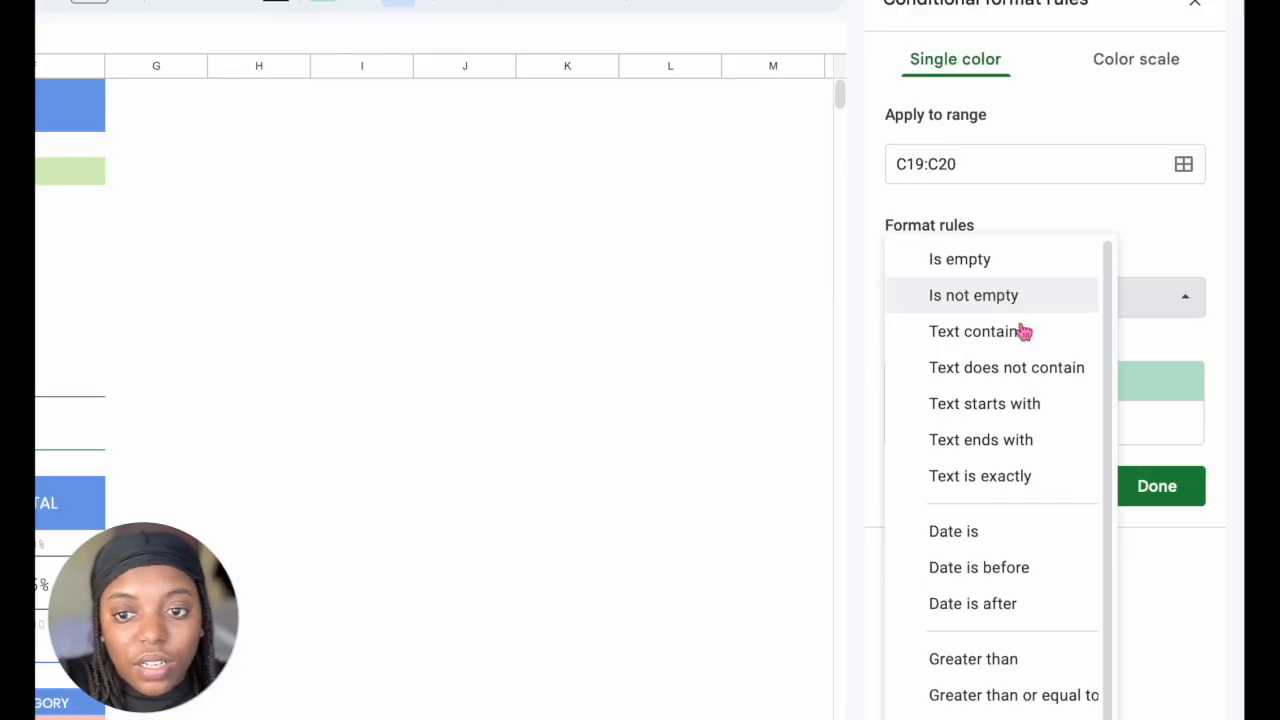
{"action": "scroll", "coordinate": [971, 640], "scroll_direction": "down", "scroll_amount": 1}
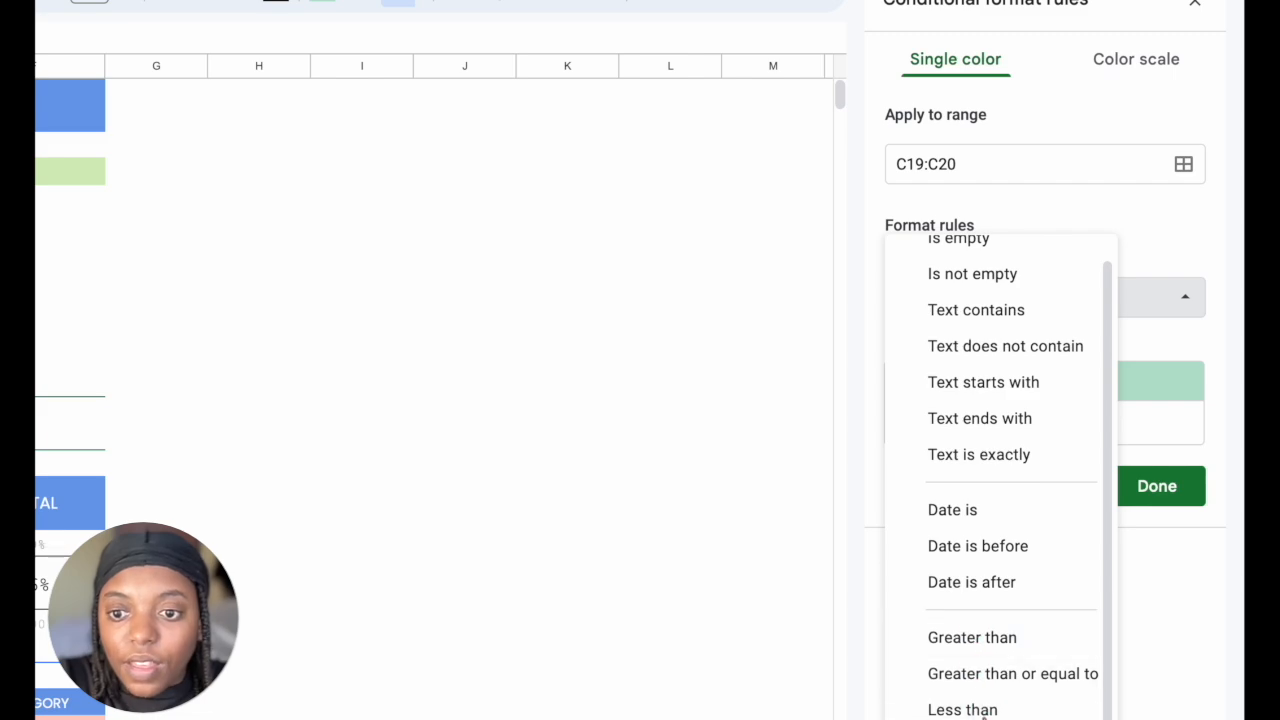
{"action": "left_click", "coordinate": [988, 651]}
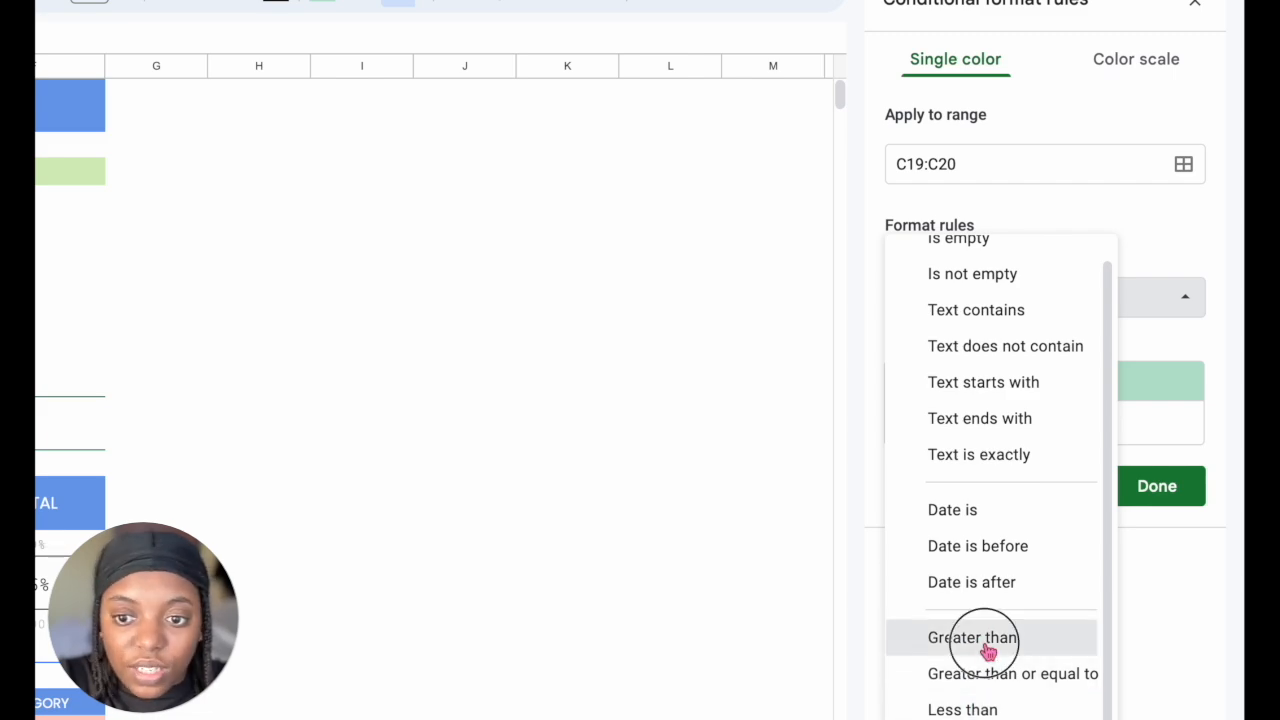
{"action": "left_click", "coordinate": [991, 352]}
{"action": "type", "text": "=C18"}
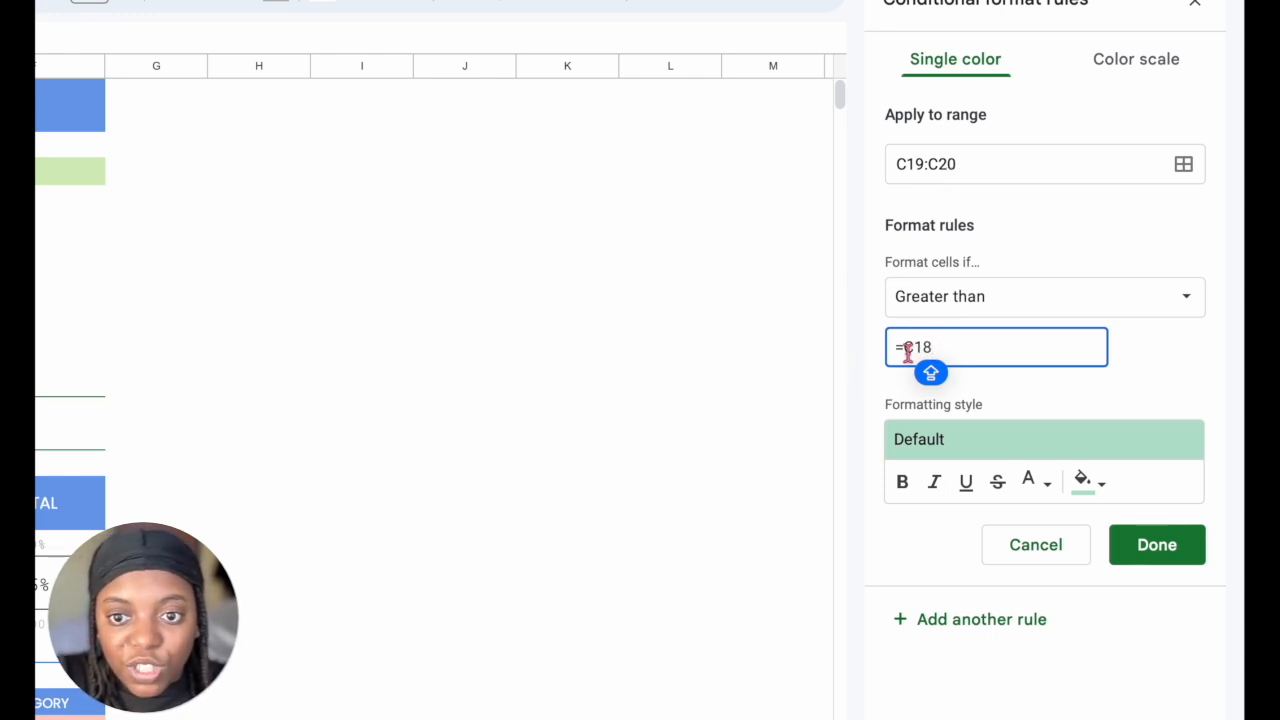
Style the Needs conditional formatting rule with no fill and dark red text, and save it
{"action": "left_click", "coordinate": [1086, 482]}
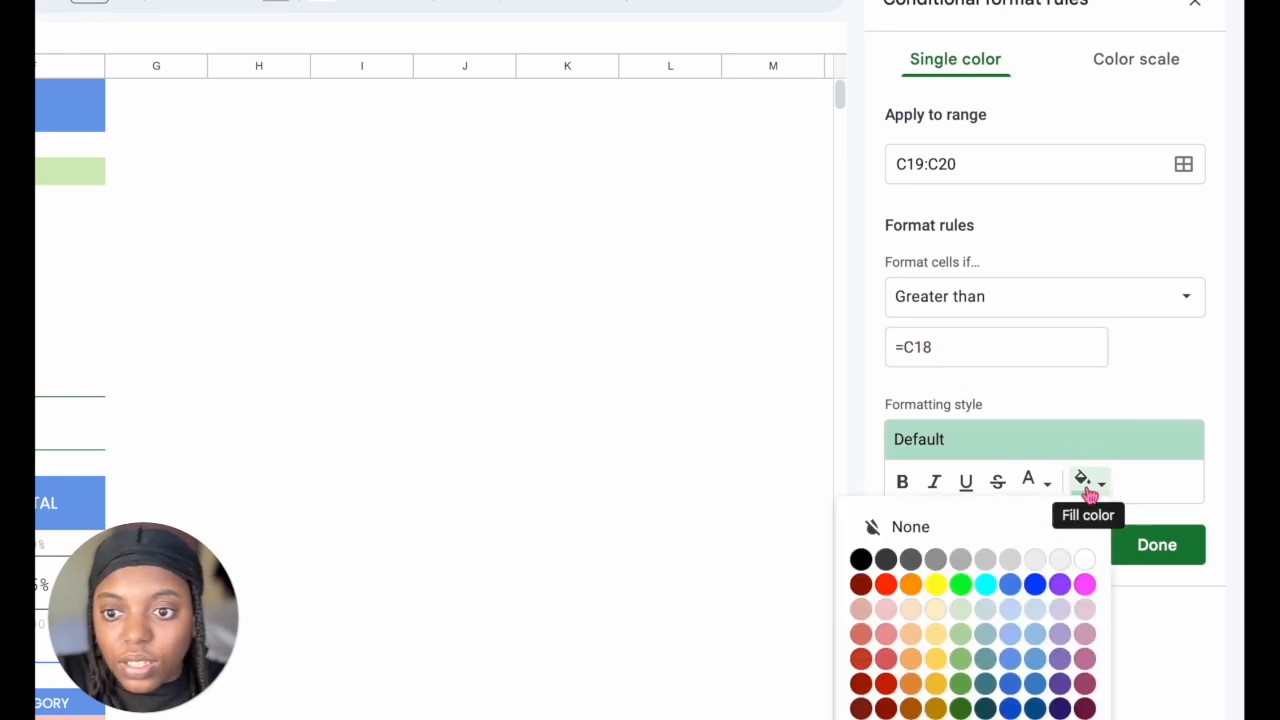
{"action": "left_click", "coordinate": [1021, 532]}
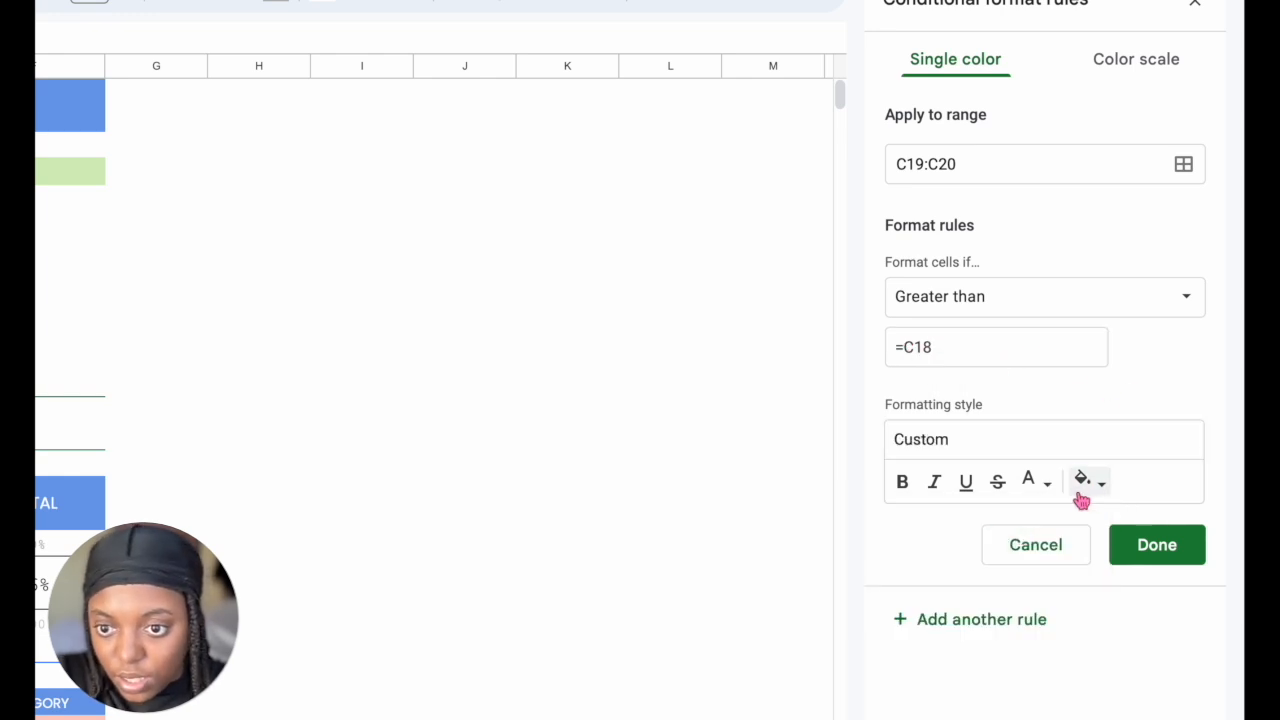
{"action": "left_click", "coordinate": [1046, 486]}
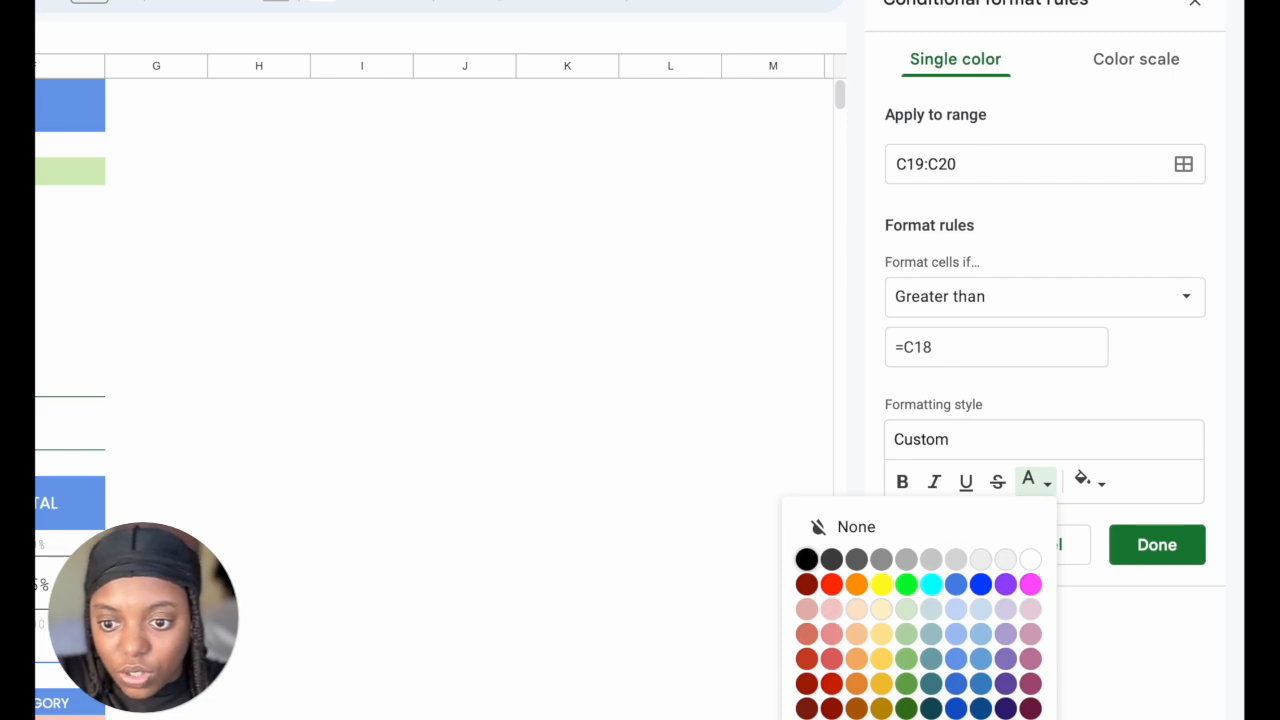
{"action": "left_click", "coordinate": [831, 683]}
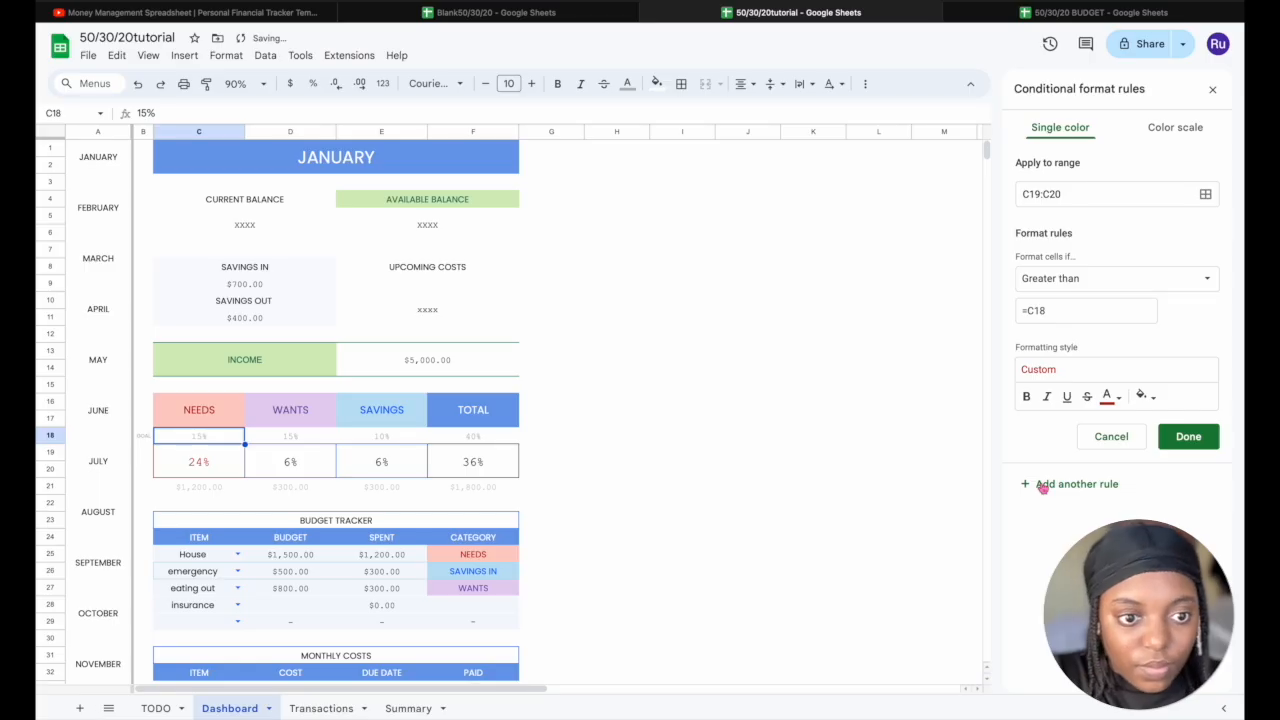
{"action": "left_click", "coordinate": [1189, 437]}
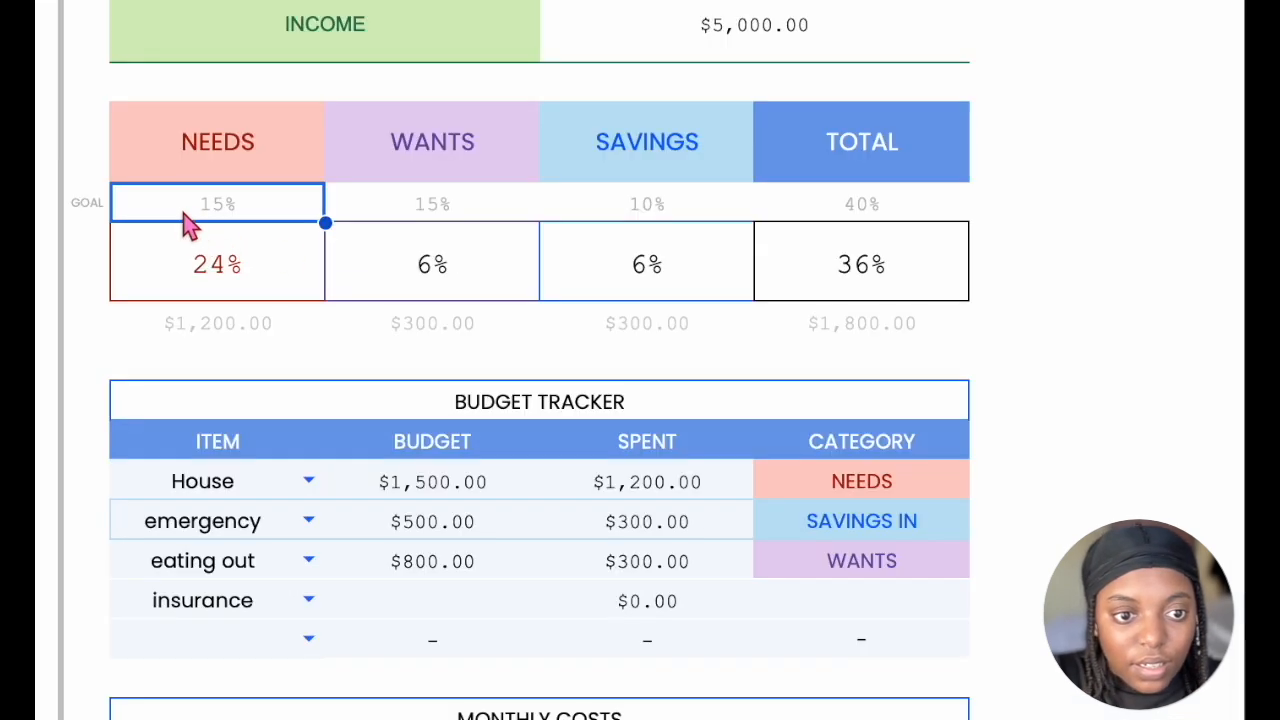
Set the Needs goal percentage in C18 to 60%
{"action": "double_click", "coordinate": [193, 439]}
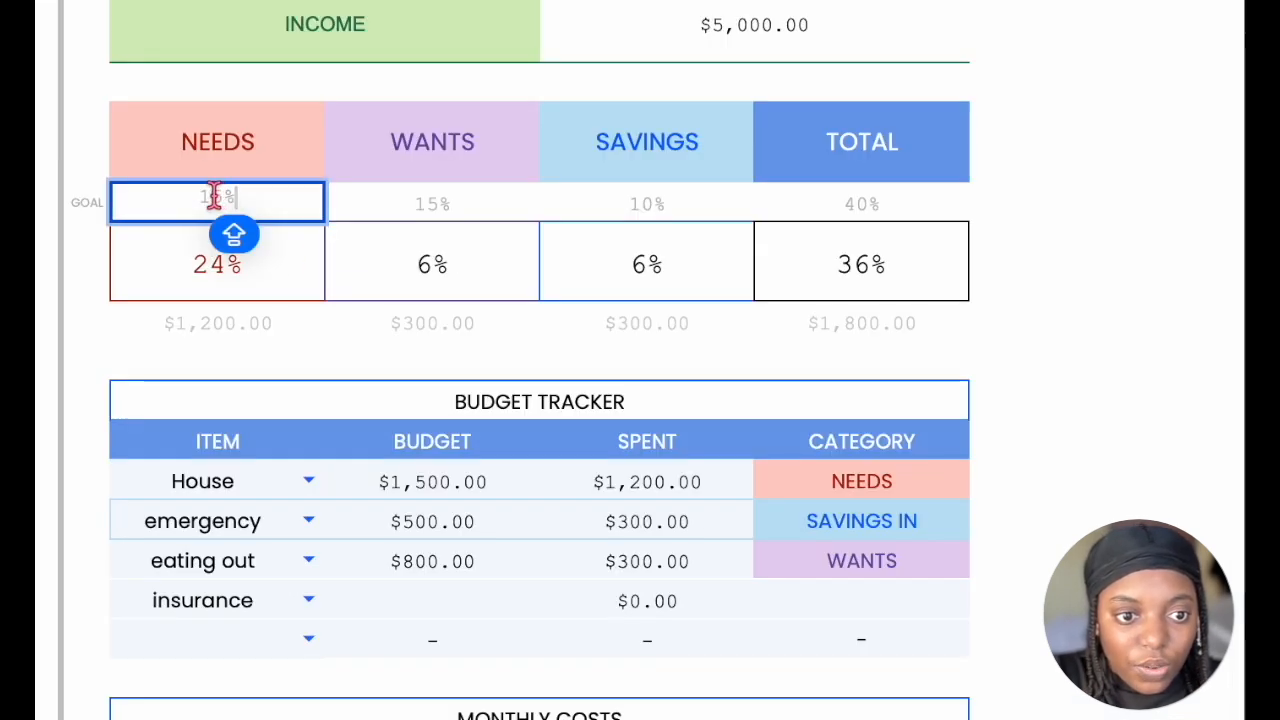
{"action": "left_click", "coordinate": [210, 197]}
{"action": "key", "text": "Right"}
{"action": "key", "text": "BackSpace"}
{"action": "key", "text": "BackSpace"}
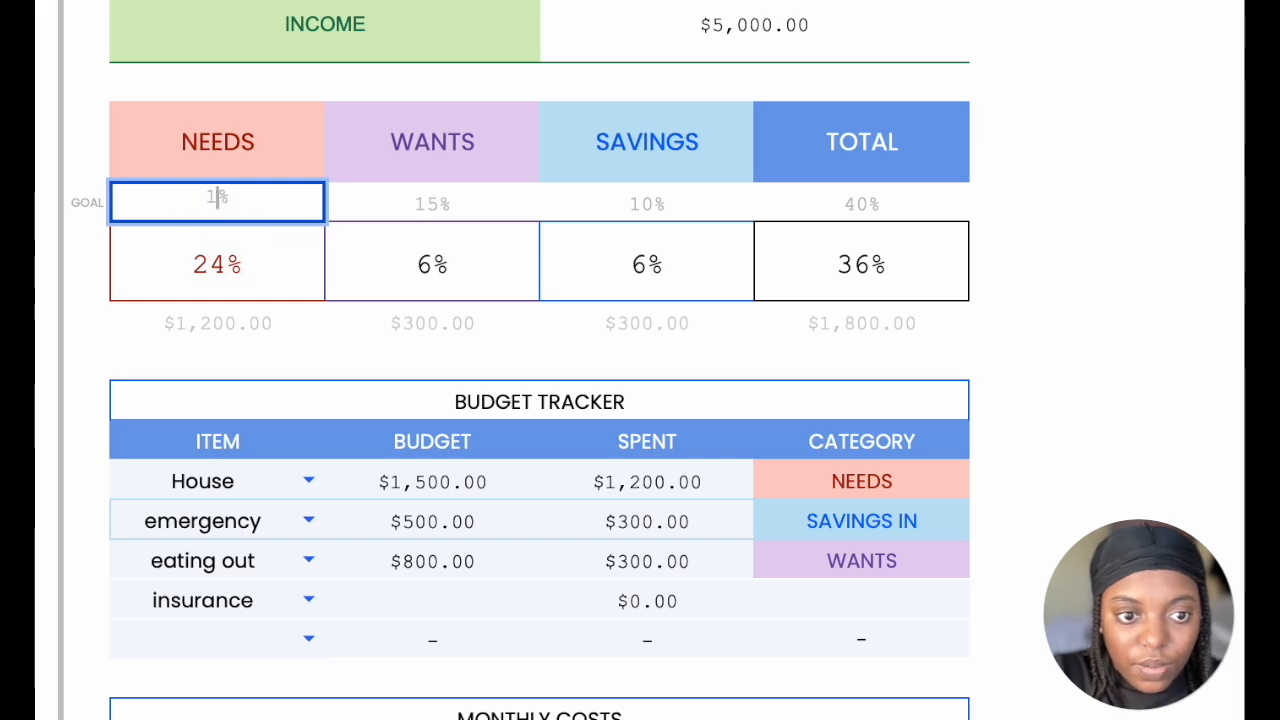
{"action": "type", "text": "60"}
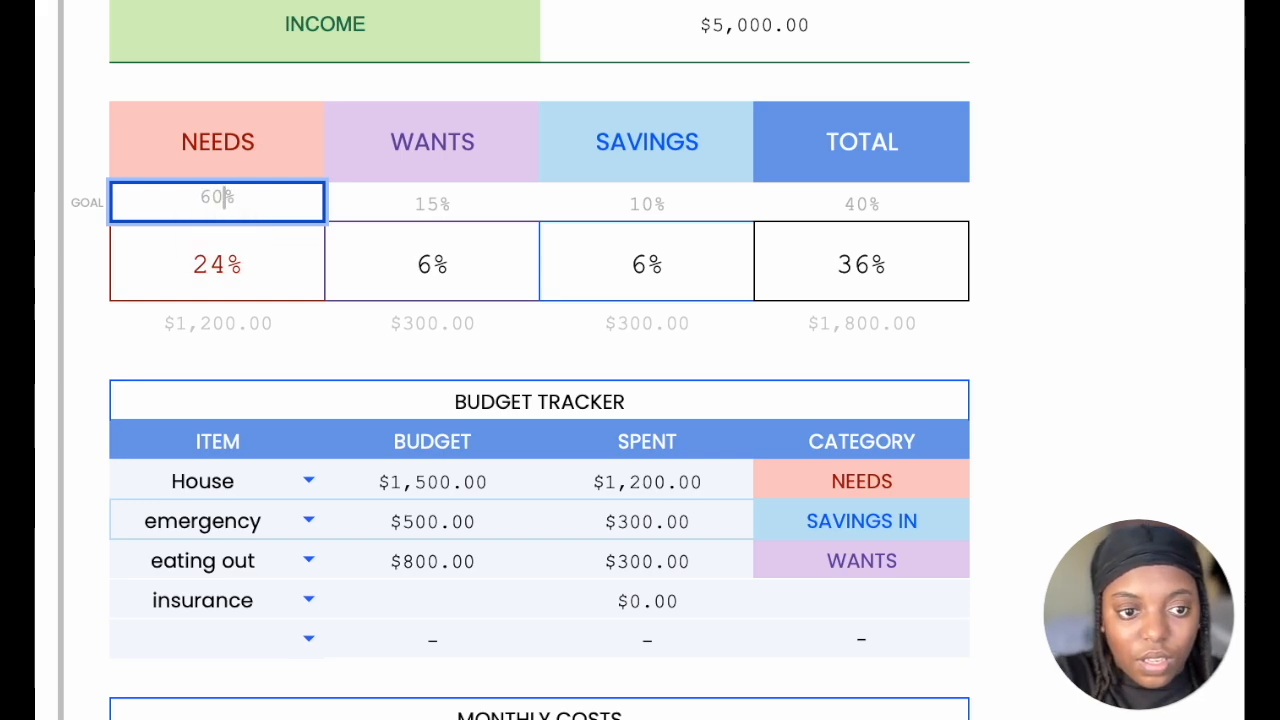
{"action": "key", "text": "Return"}
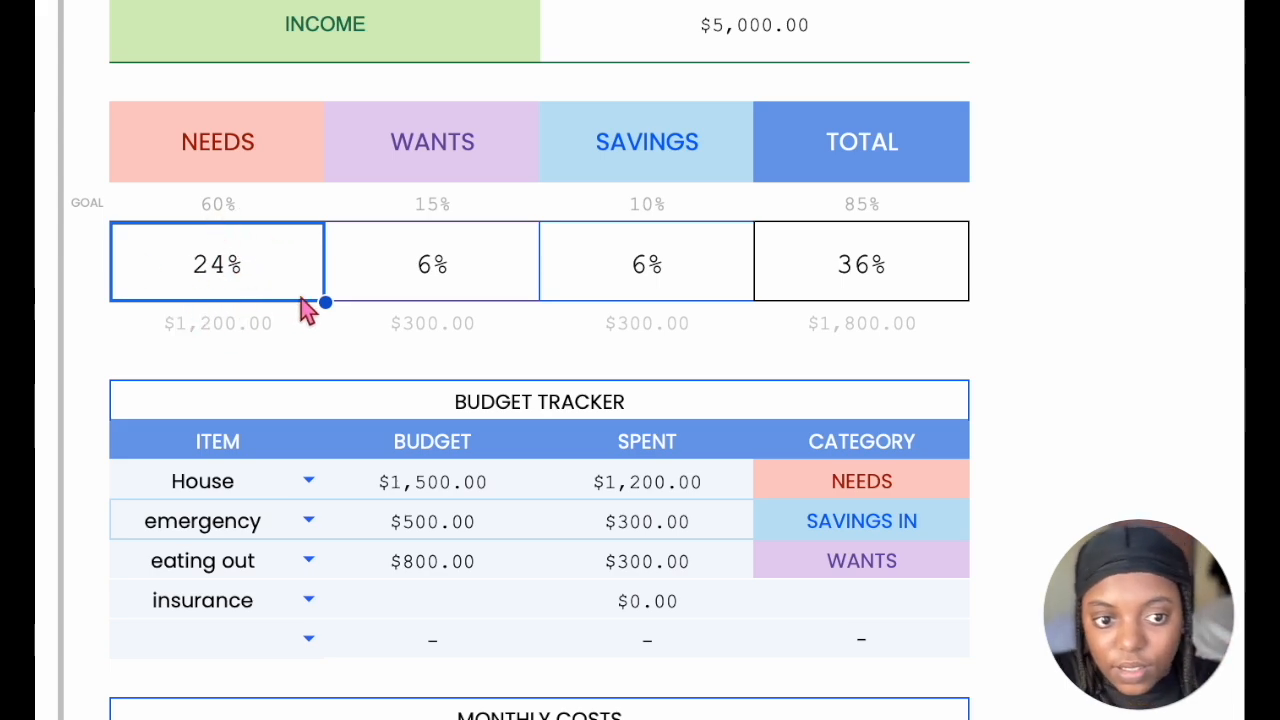
Set the Wants goal percentage in D18 to 5%
{"action": "left_click", "coordinate": [427, 207]}
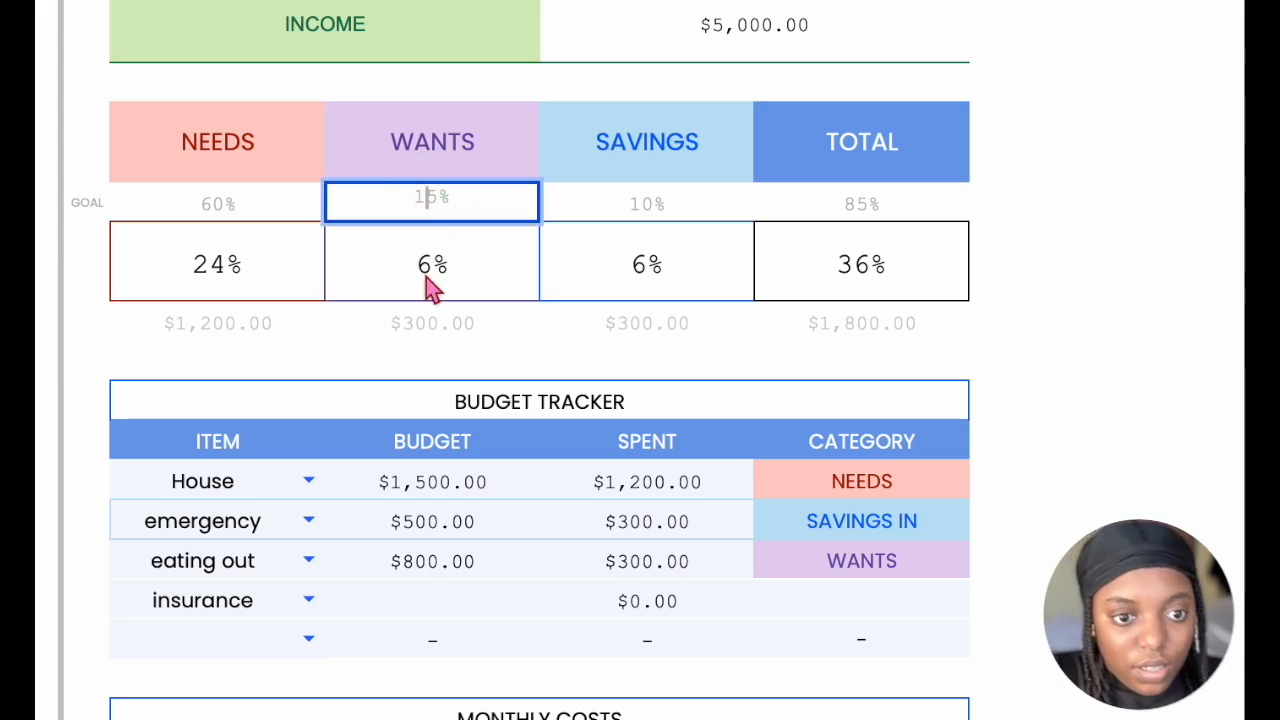
{"action": "type", "text": "5"}
{"action": "left_click", "coordinate": [677, 199]}
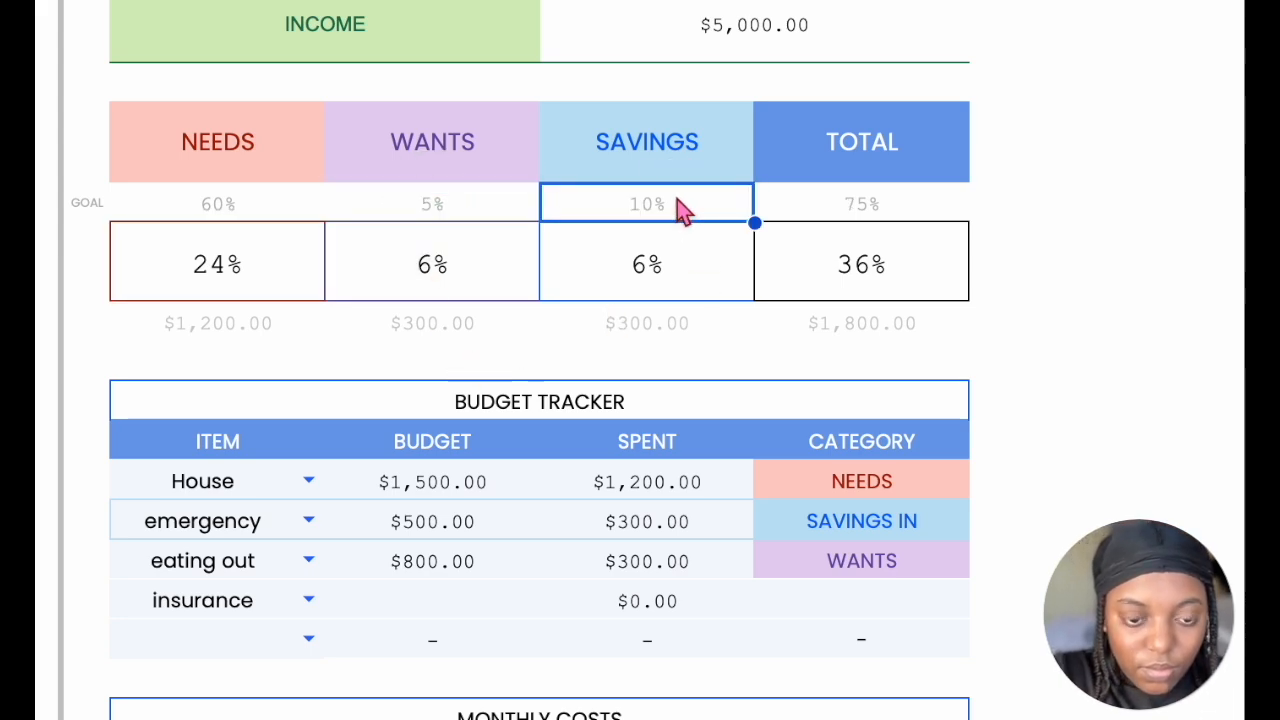
Set the Savings goal percentage in E18 to 1%
{"action": "double_click", "coordinate": [652, 195]}
{"action": "left_click", "coordinate": [646, 200]}
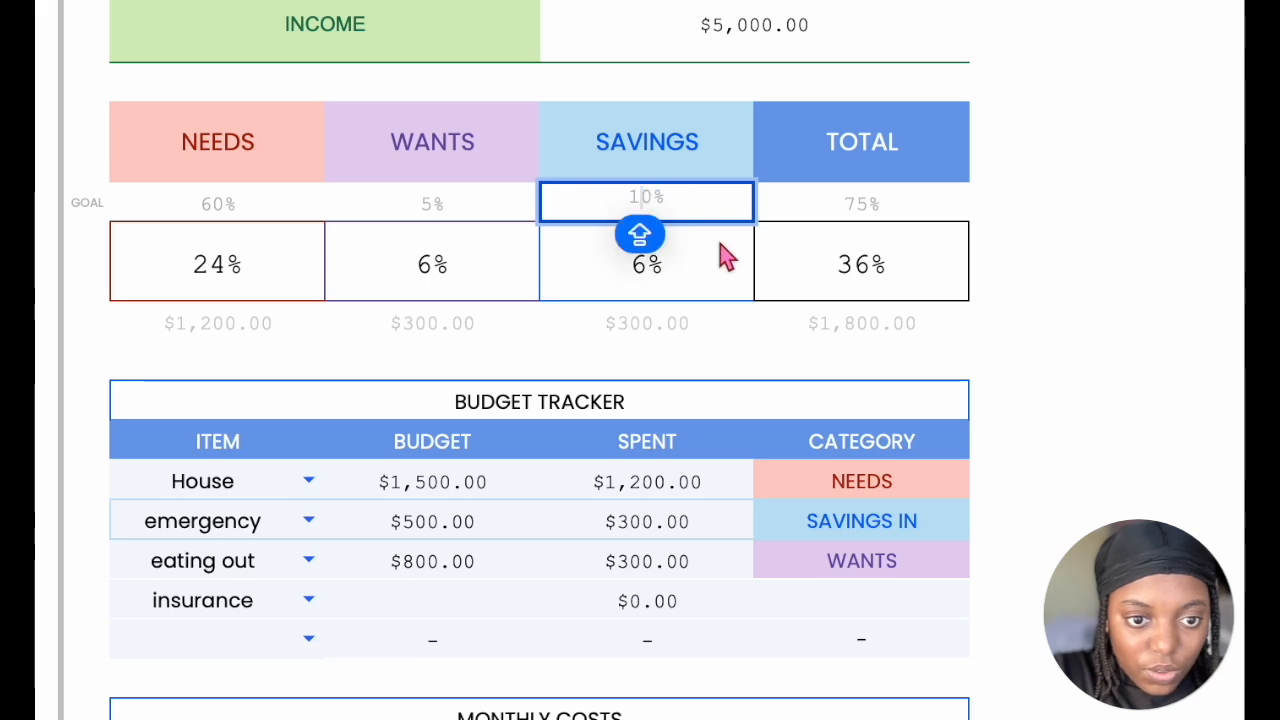
{"action": "key", "text": "Right"}
{"action": "key", "text": "BackSpace"}
{"action": "key", "text": "Return"}
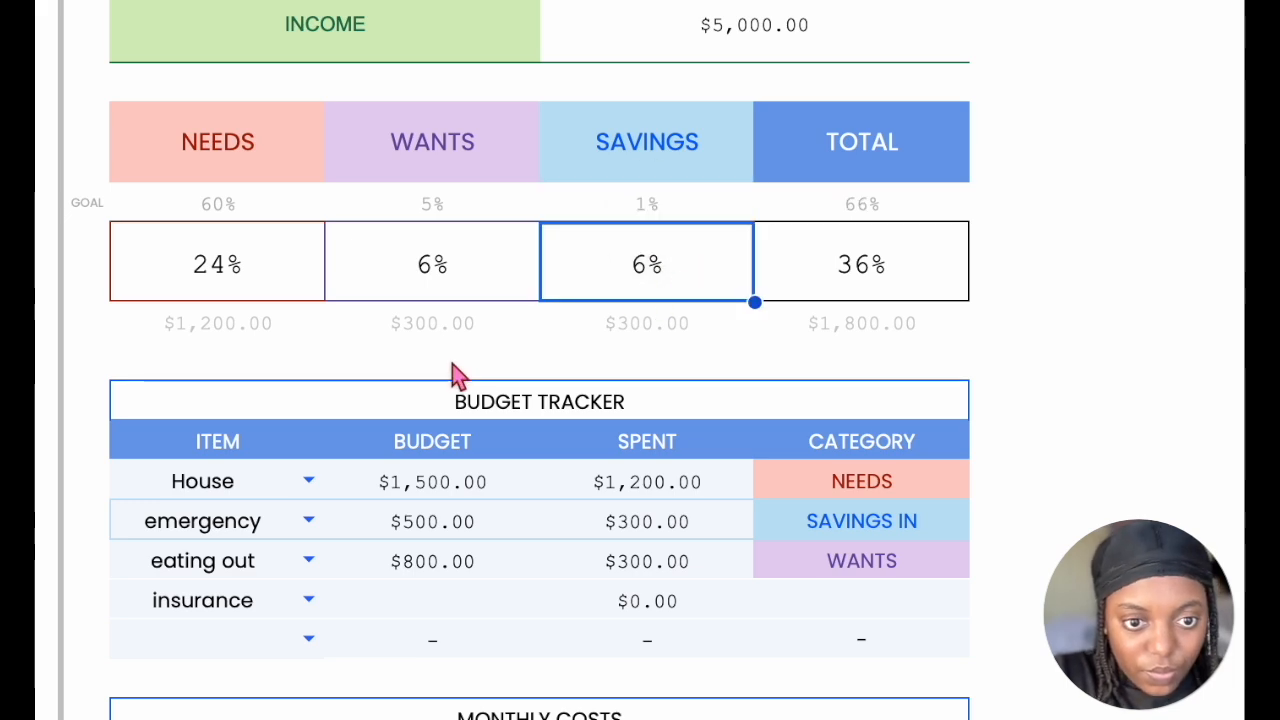
Extend the Needs conditional formatting rule to the range C19:F20 and save it
{"action": "left_click", "coordinate": [452, 270]}
{"action": "left_click", "coordinate": [290, 287]}
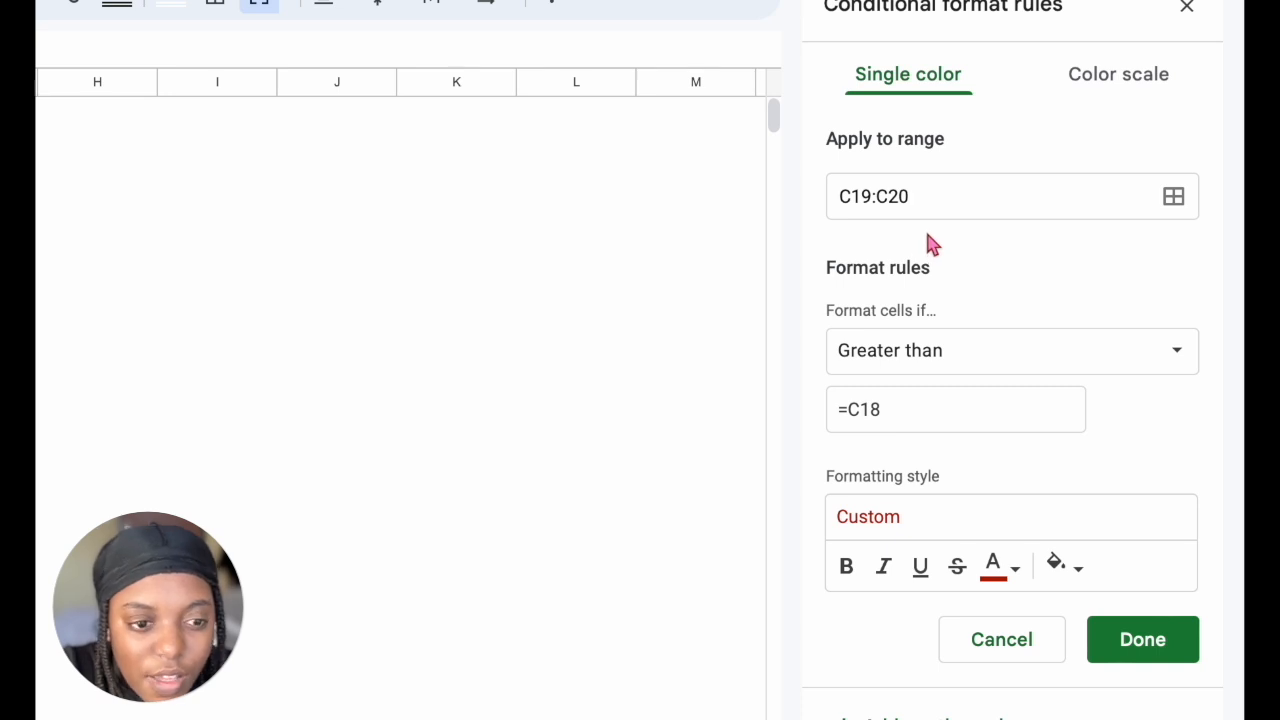
{"action": "left_click", "coordinate": [900, 196]}
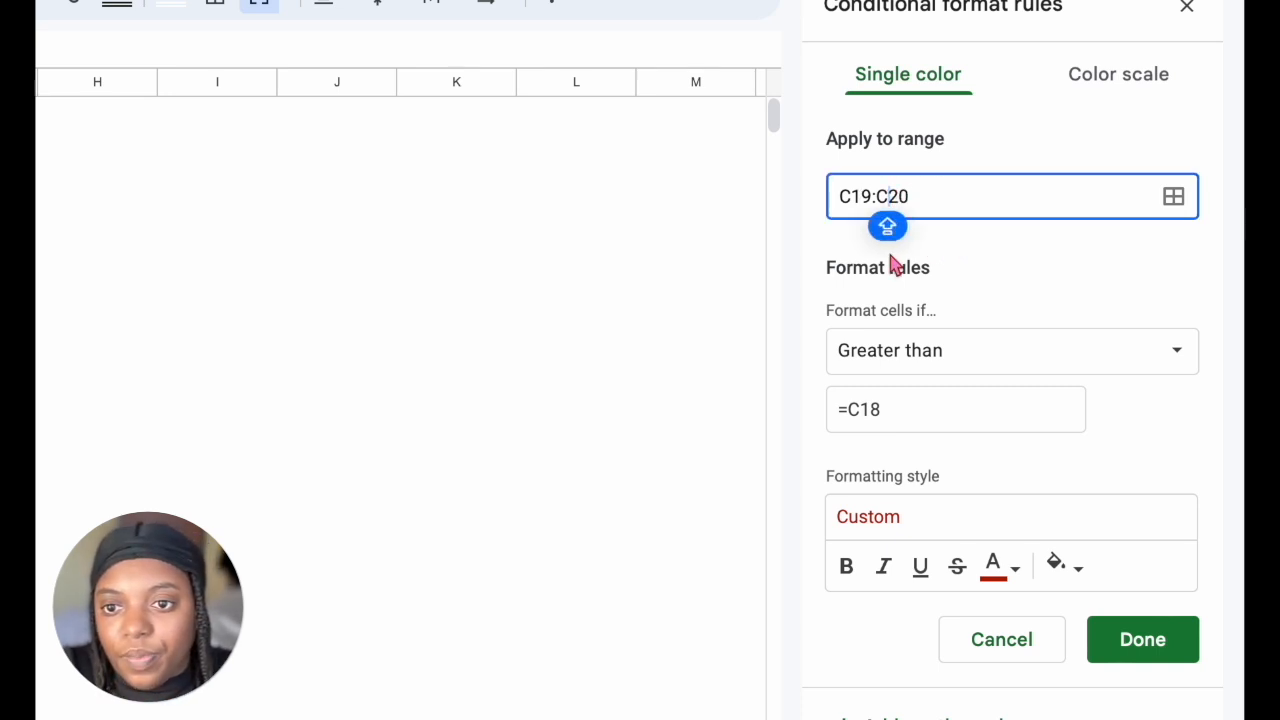
{"action": "key", "text": "BackSpace"}
{"action": "type", "text": "F"}
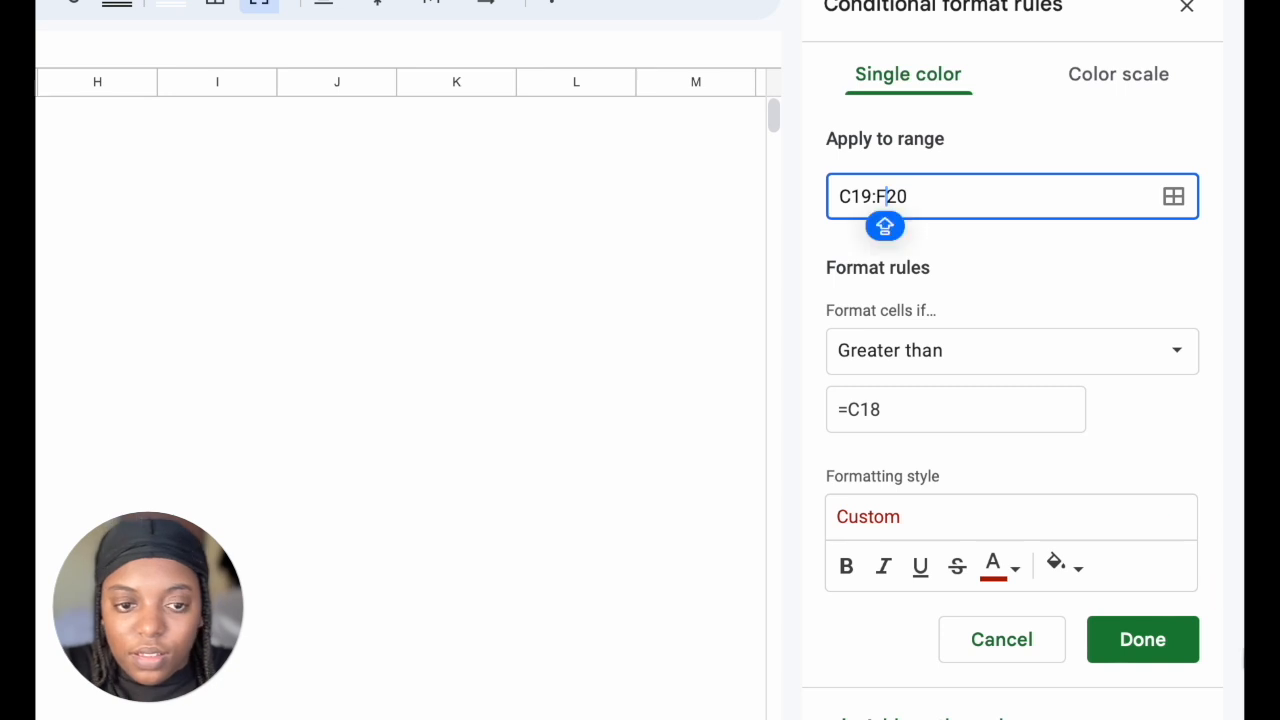
{"action": "left_click", "coordinate": [1143, 640]}
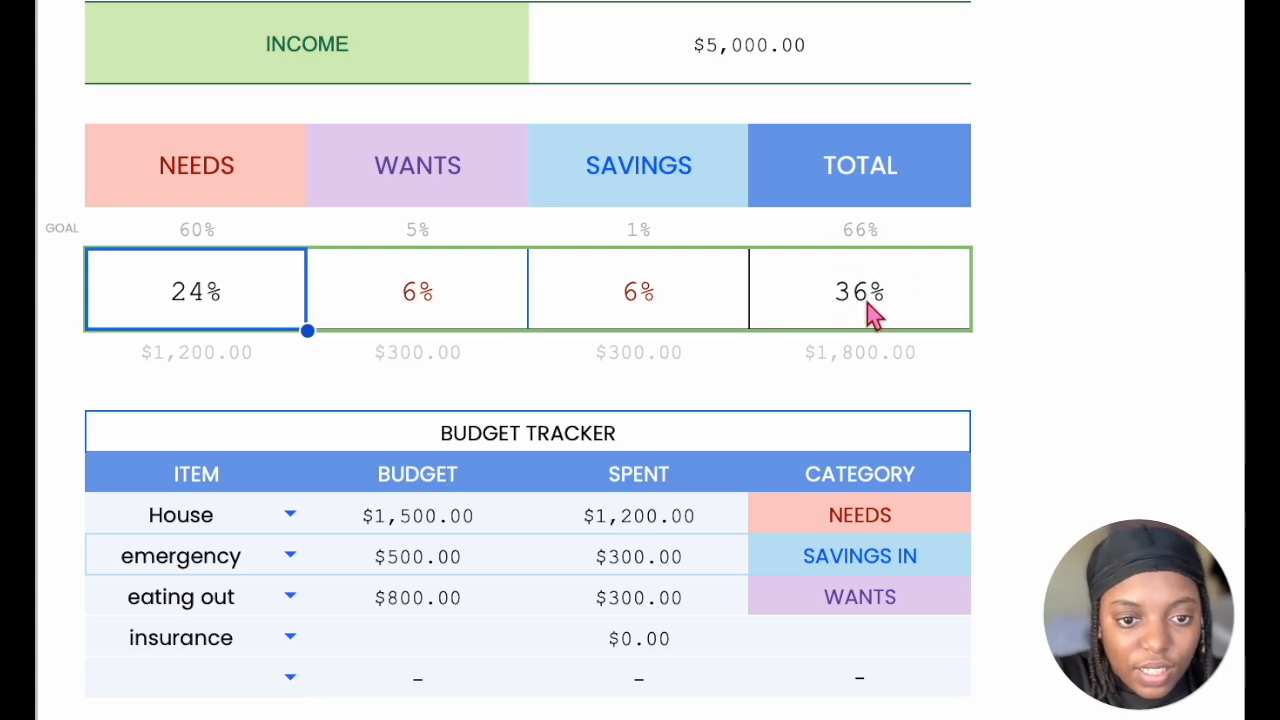
Set the Wants goal percentage in D18 to 15%
{"action": "left_click", "coordinate": [418, 232]}
{"action": "double_click", "coordinate": [409, 232]}
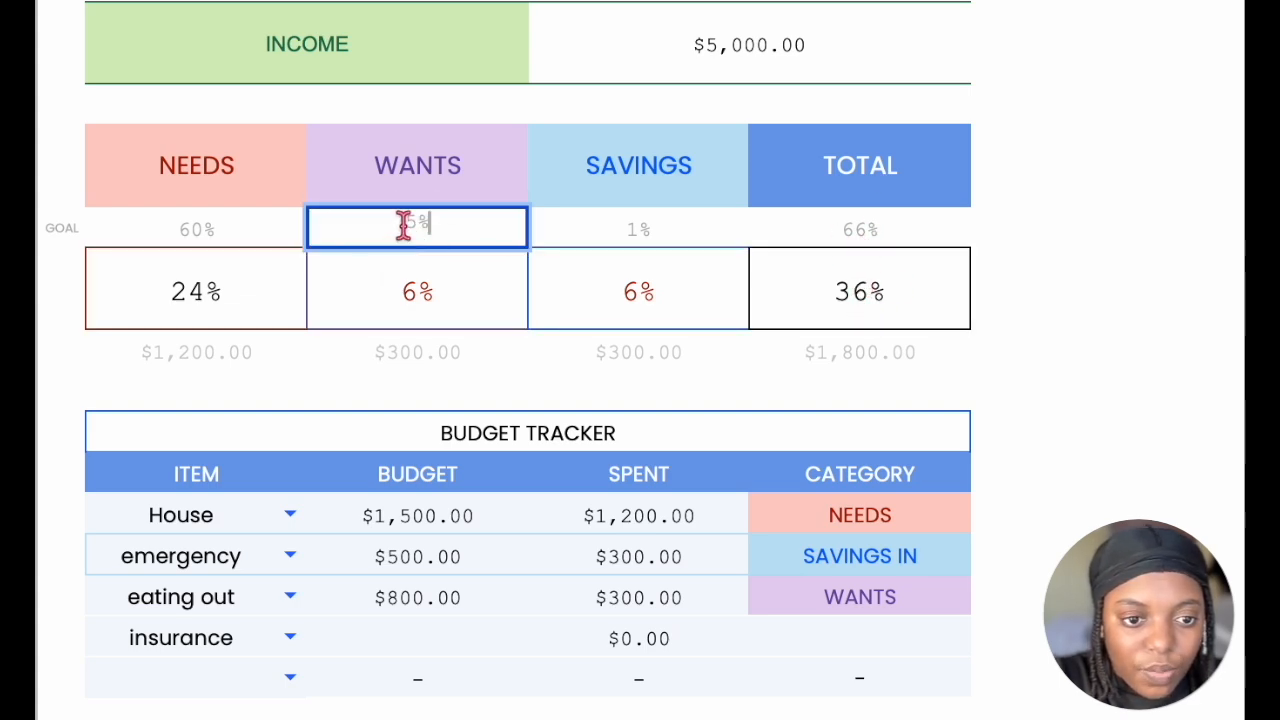
{"action": "left_click", "coordinate": [404, 226]}
{"action": "type", "text": "1"}
{"action": "key", "text": "Return"}
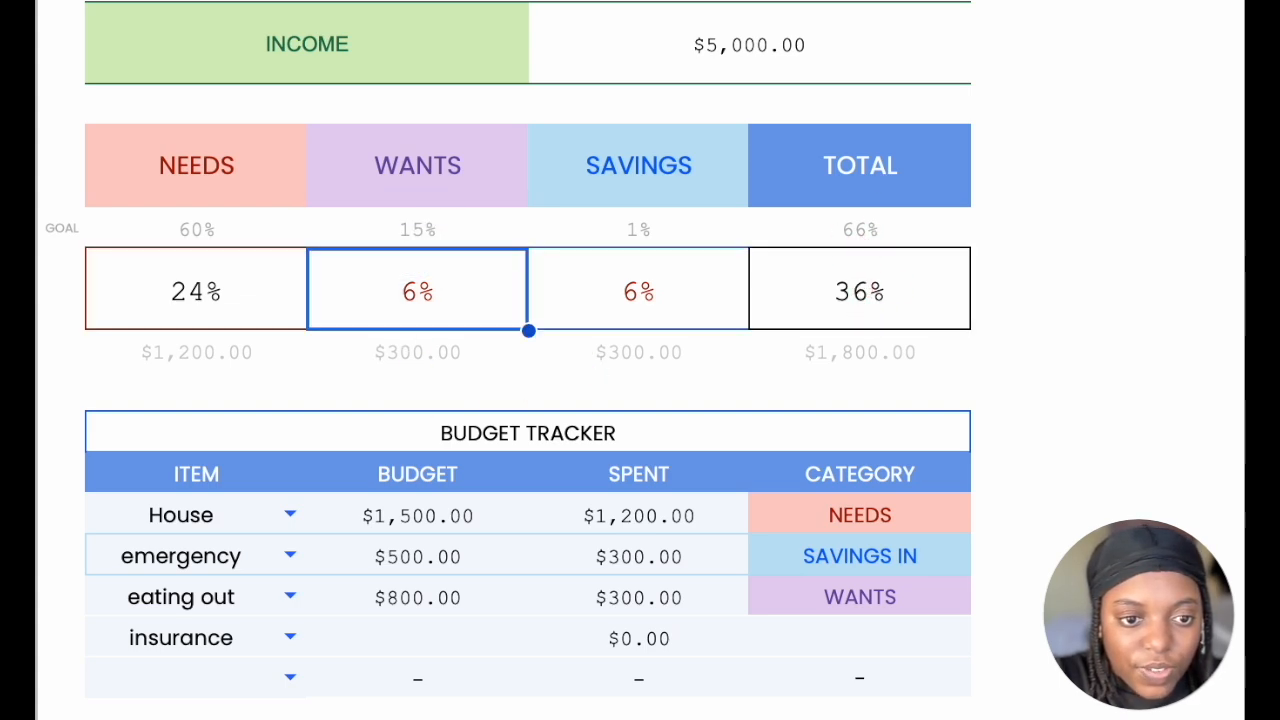
Set the Savings goal percentage in E18 to 10%
{"action": "left_click", "coordinate": [646, 228]}
{"action": "double_click", "coordinate": [633, 222]}
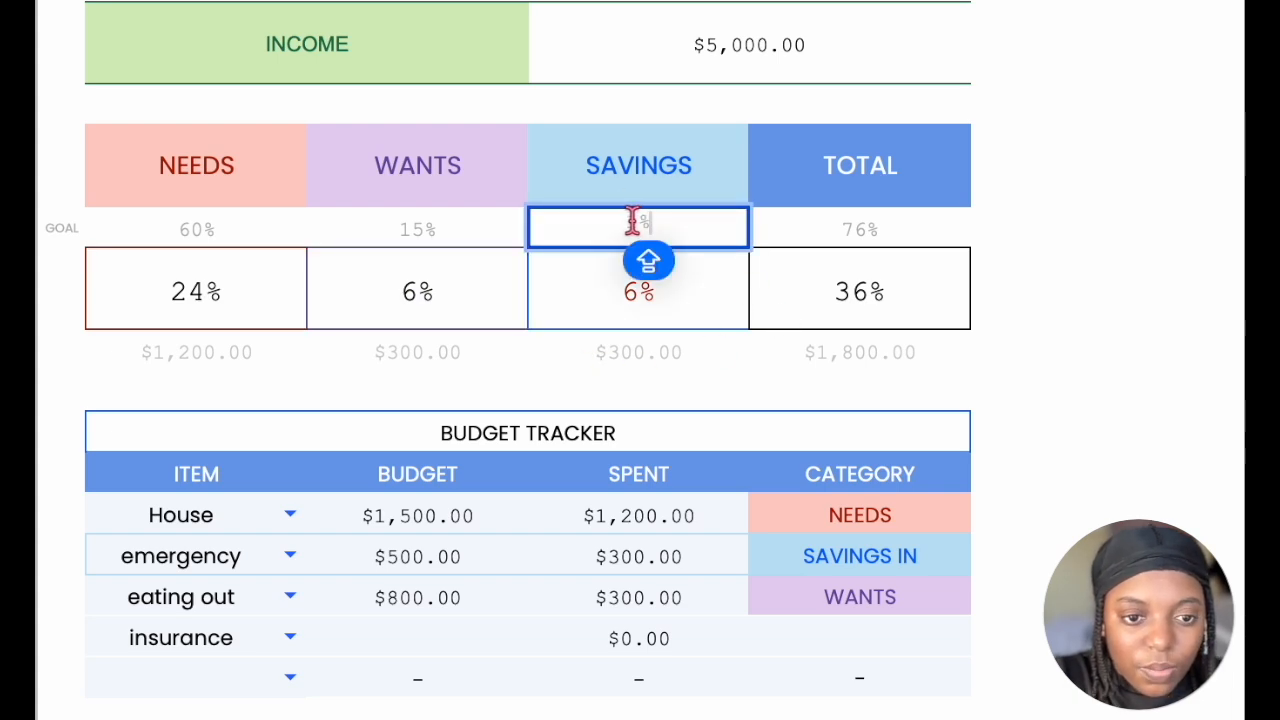
{"action": "type", "text": "0"}
{"action": "key", "text": "Return"}
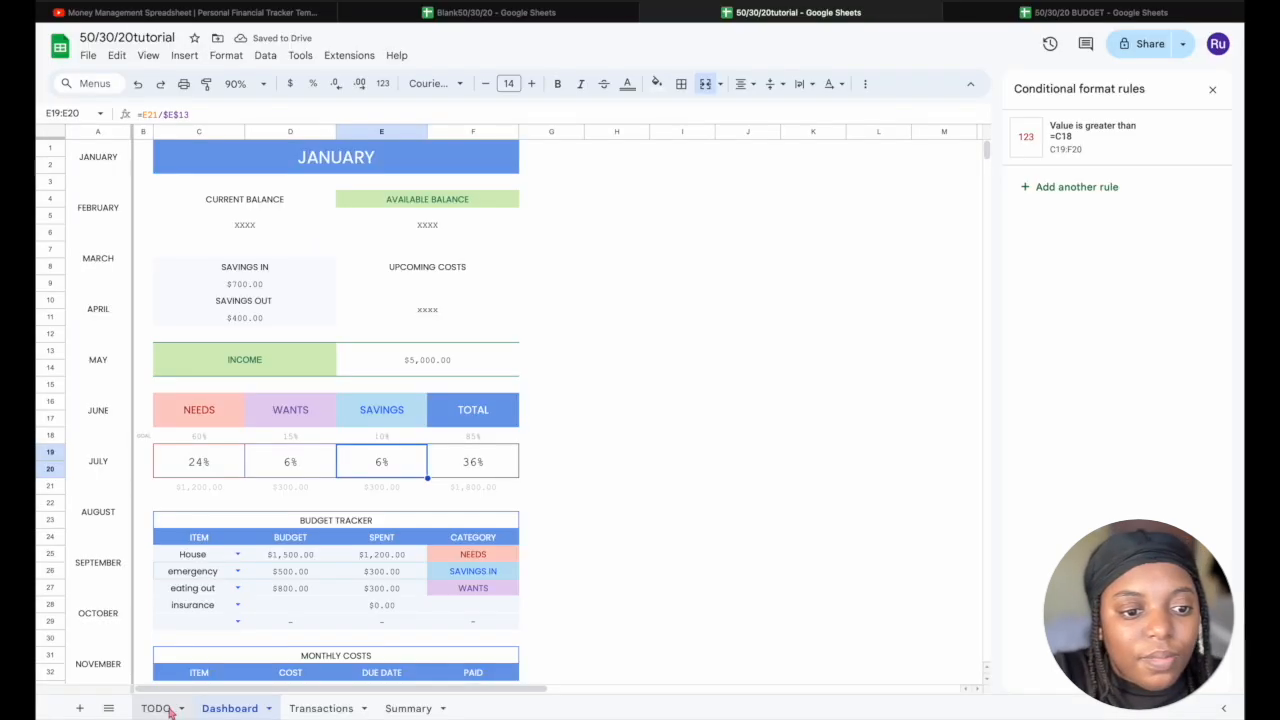
Mark "NWS - Conditional formatting for spend>goal" as done in the TODO sheet and return to the Dashboard sheet
{"action": "left_click", "coordinate": [170, 707]}
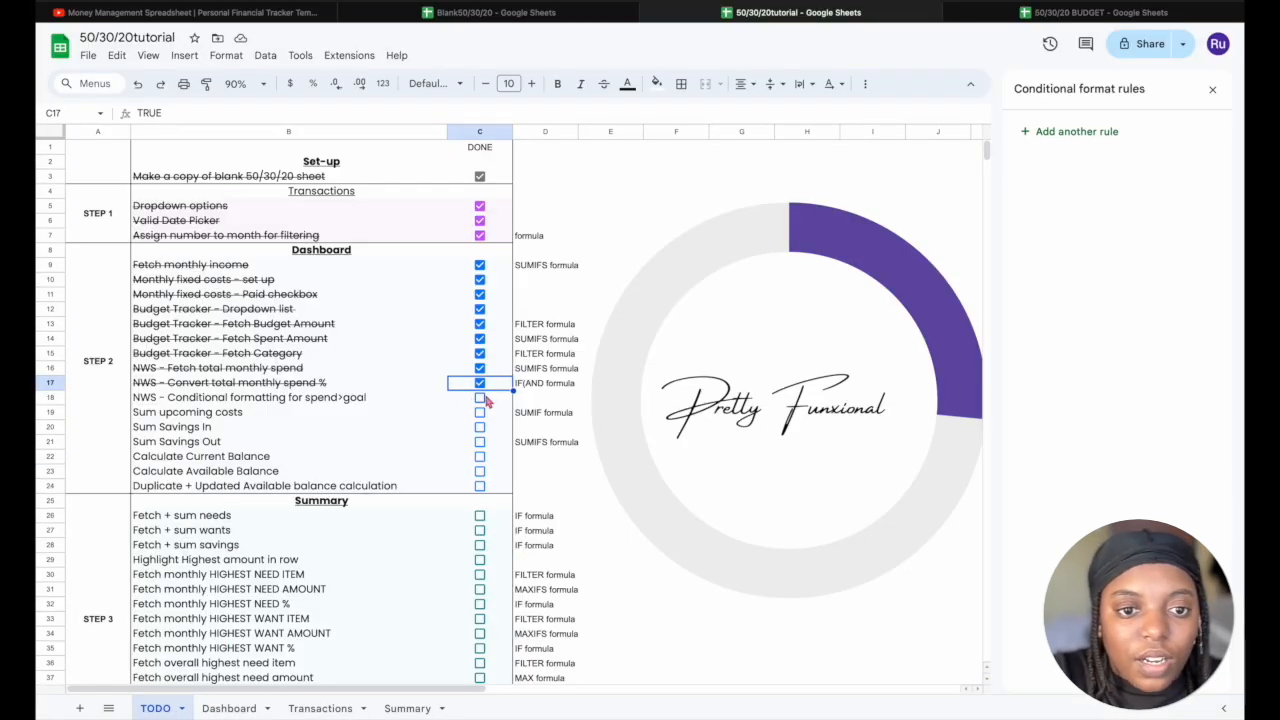
{"action": "left_click", "coordinate": [480, 398]}
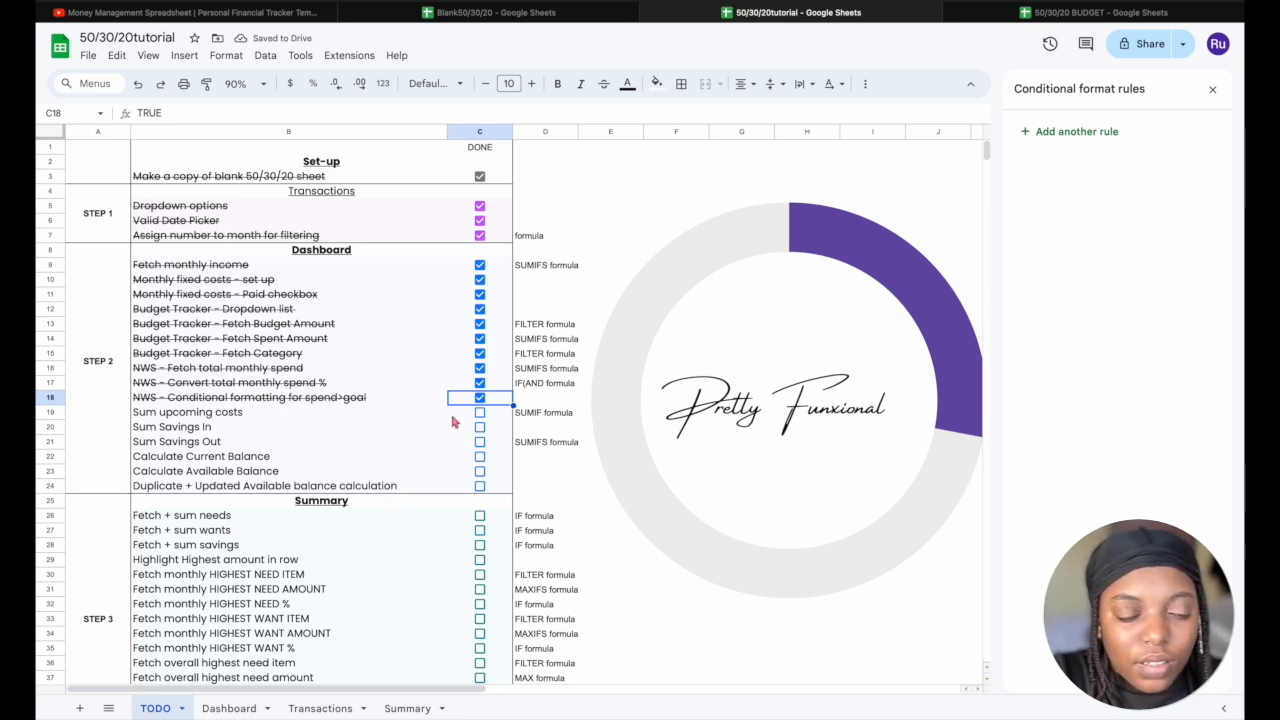
{"action": "left_click", "coordinate": [232, 708]}
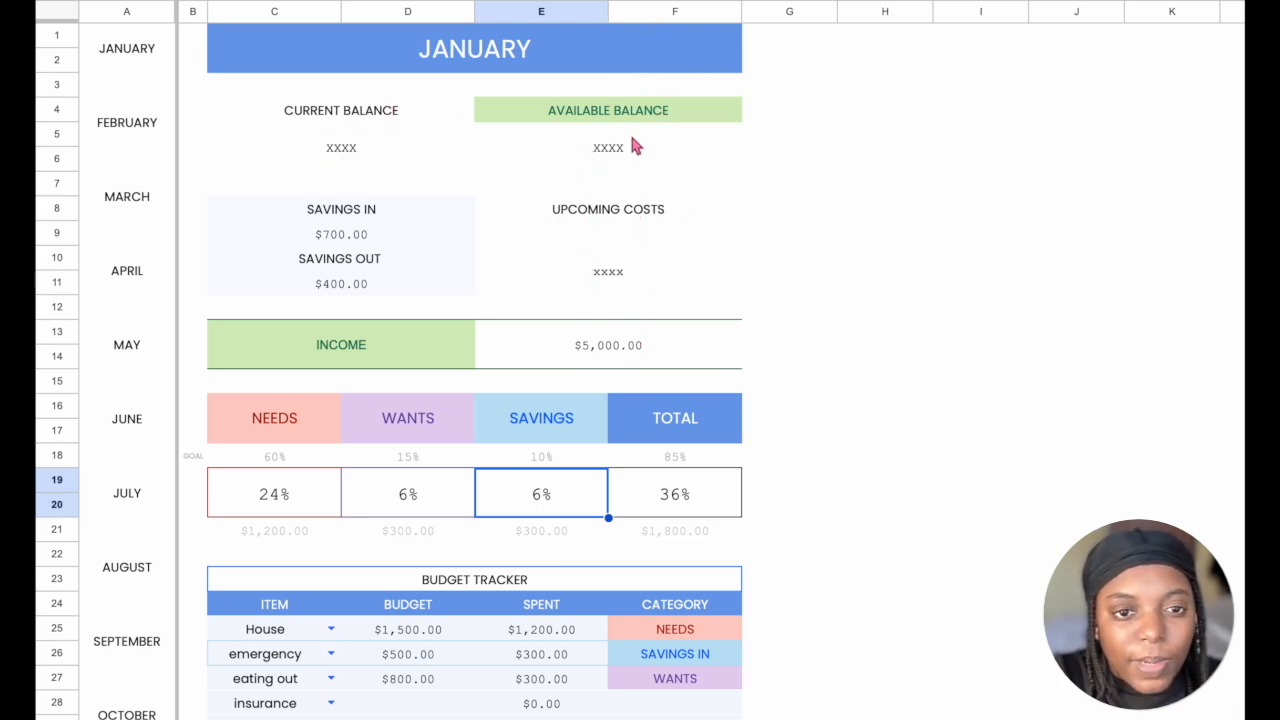
Enter the formula =SUM(D33:D100) in the Upcoming Costs cell E10 to add up the monthly costs
{"action": "left_click", "coordinate": [643, 294]}
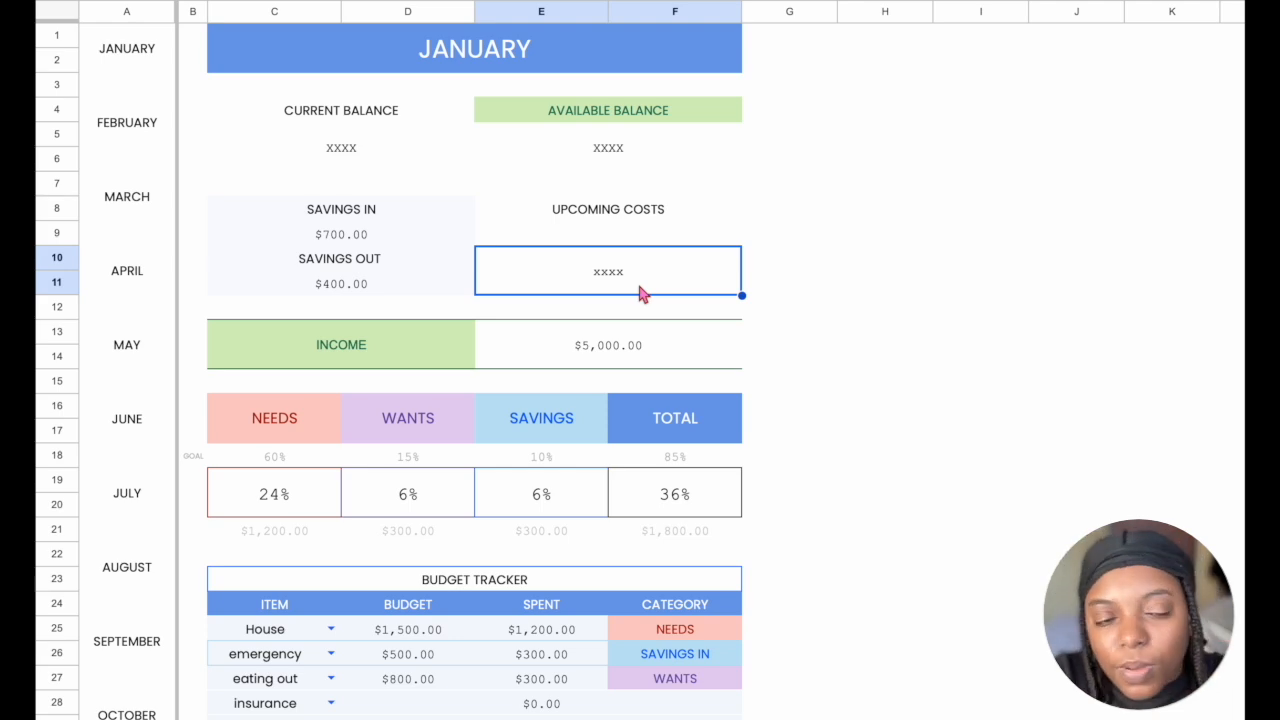
{"action": "scroll", "coordinate": [641, 290], "scroll_direction": "down", "scroll_amount": 5}
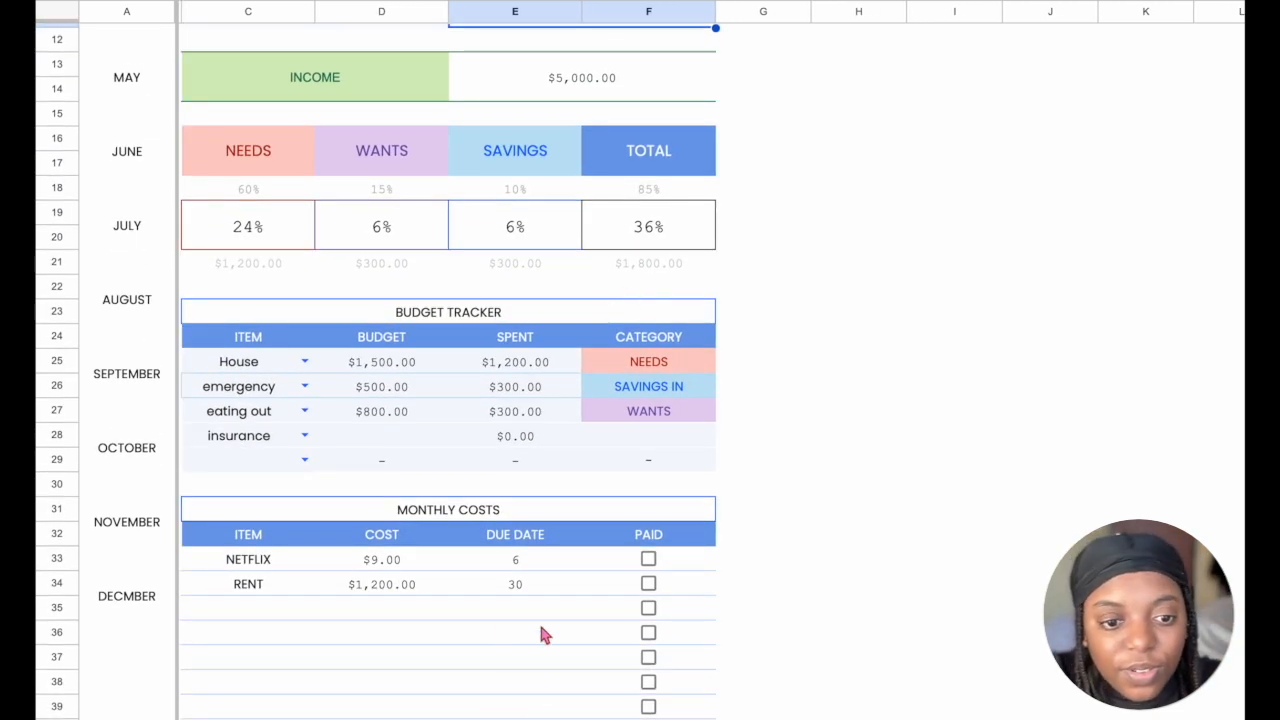
{"action": "scroll", "coordinate": [520, 634], "scroll_direction": "up", "scroll_amount": 1}
{"action": "scroll", "coordinate": [666, 466], "scroll_direction": "up", "scroll_amount": 3}
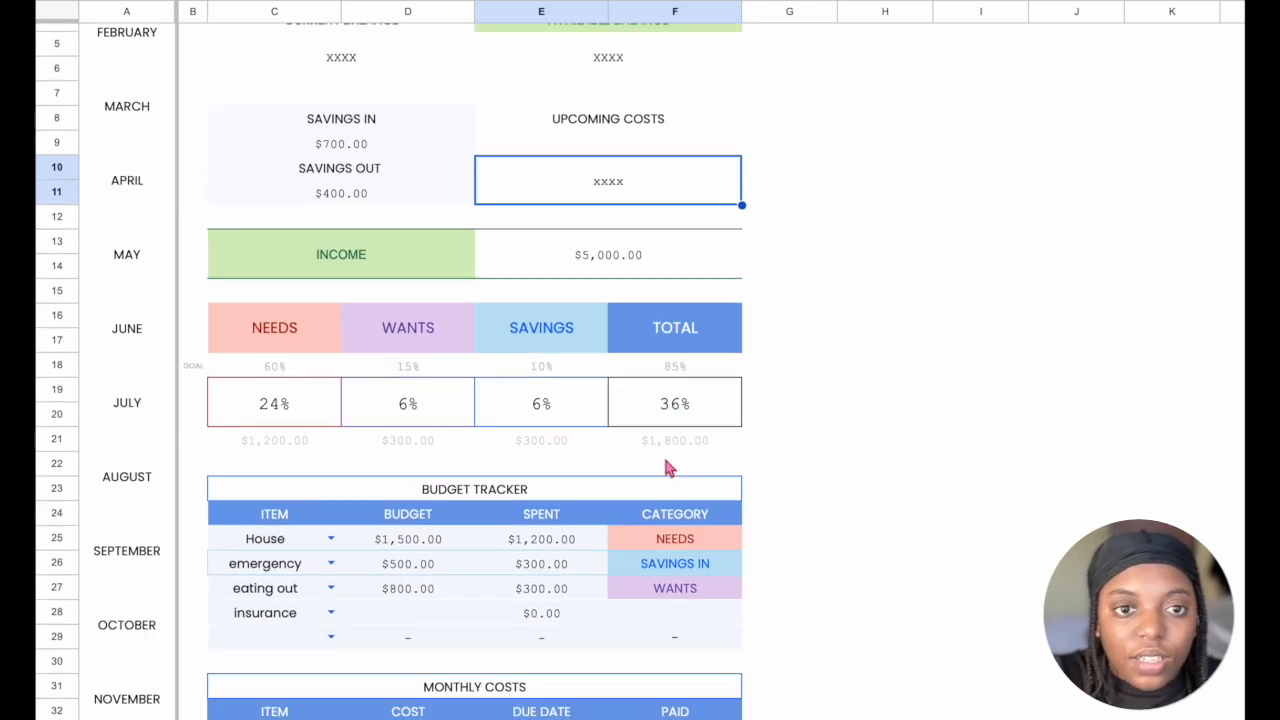
{"action": "scroll", "coordinate": [666, 466], "scroll_direction": "down", "scroll_amount": 3}
{"action": "scroll", "coordinate": [668, 468], "scroll_direction": "up", "scroll_amount": 2}
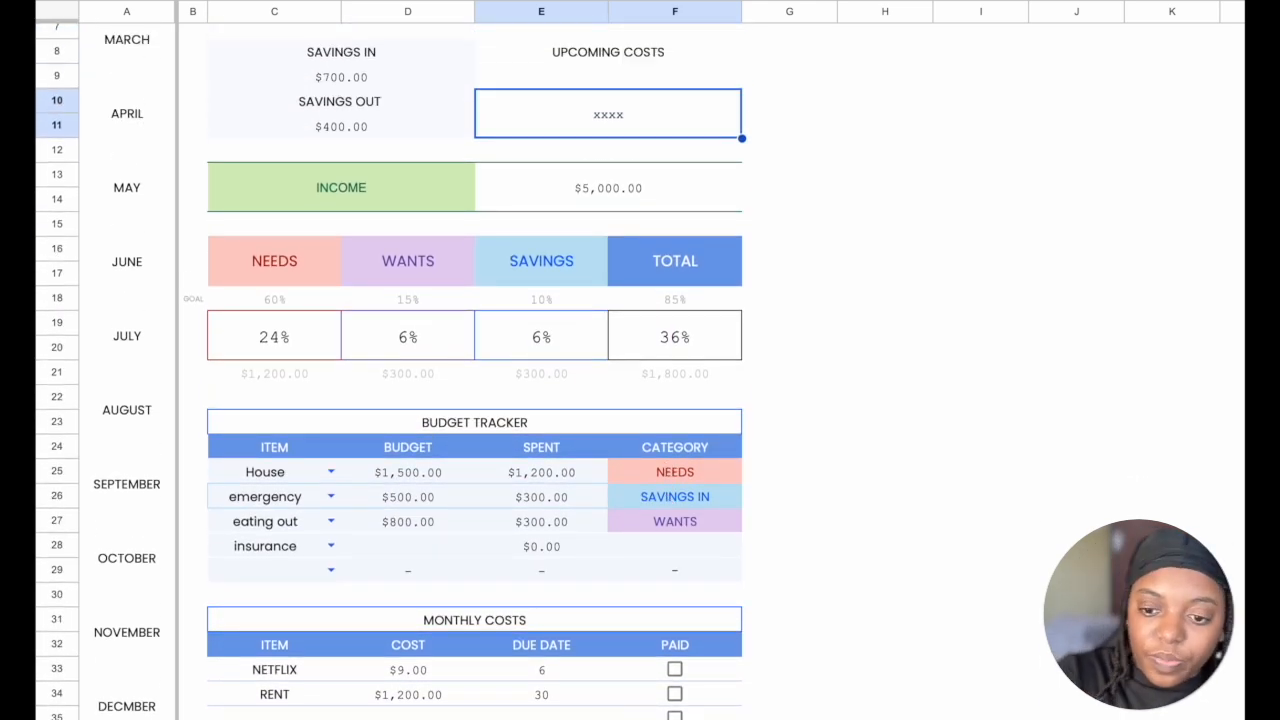
{"action": "type", "text": "="}
{"action": "type", "text": "SUM("}
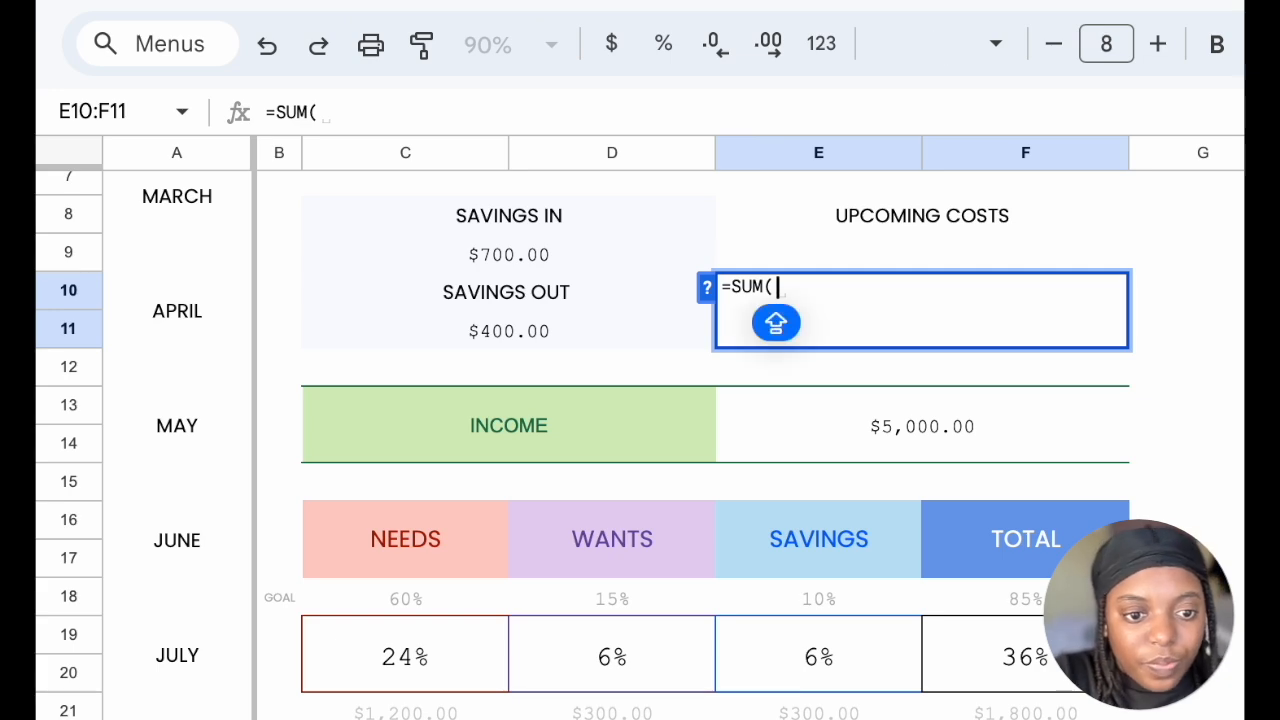
{"action": "type", "text": "D33:D100"}
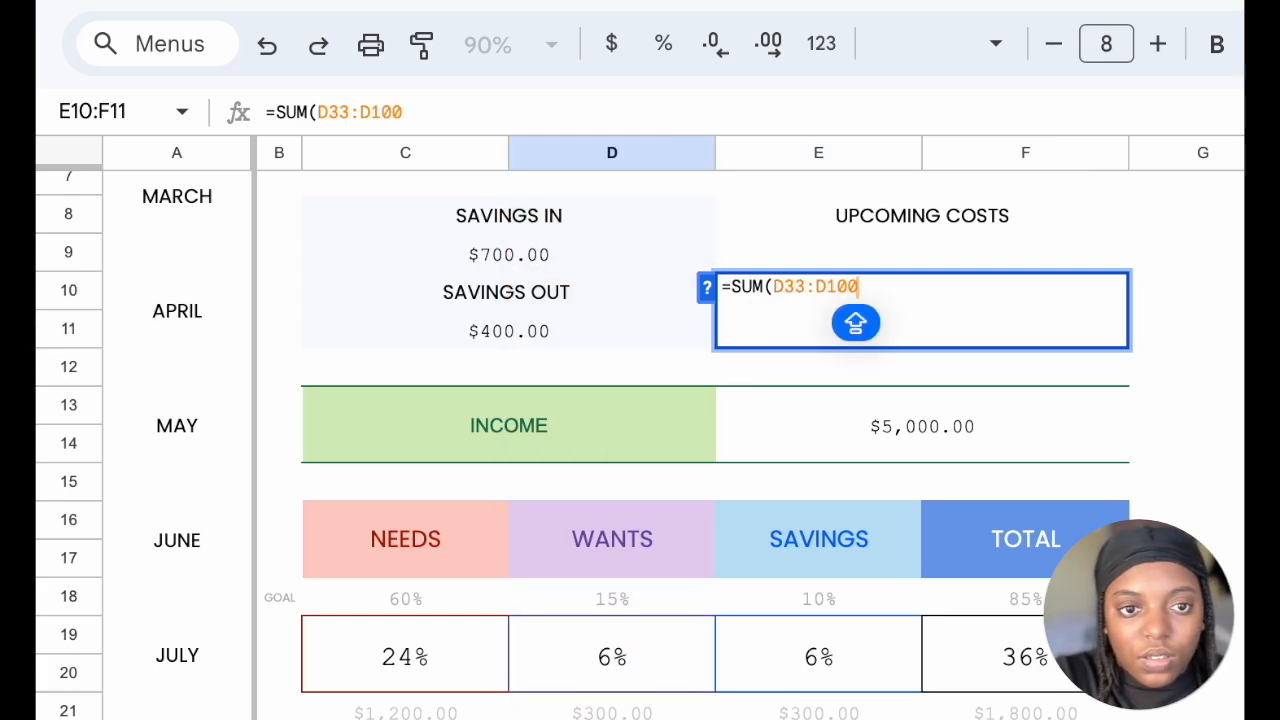
{"action": "type", "text": ")"}
{"action": "key", "text": "Return"}
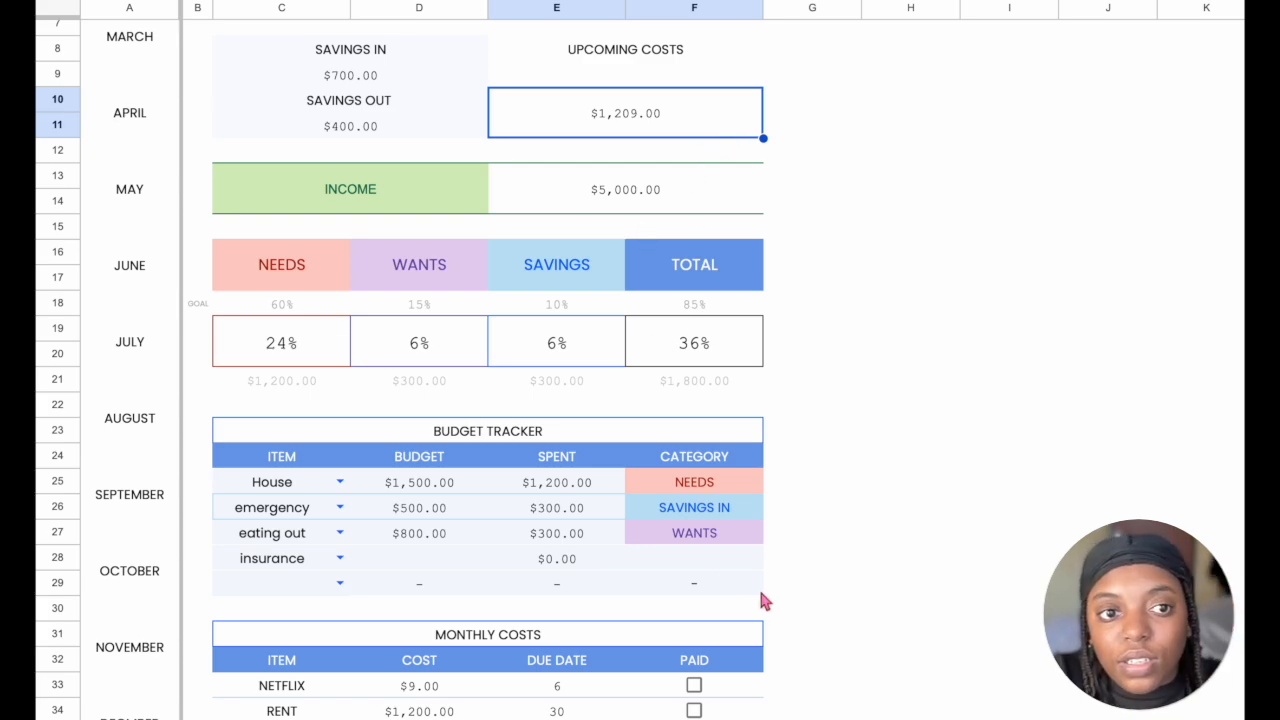
Test the Upcoming Costs sum by checking and unchecking the Paid boxes for RENT and NETFLIX
{"action": "left_click", "coordinate": [694, 710]}
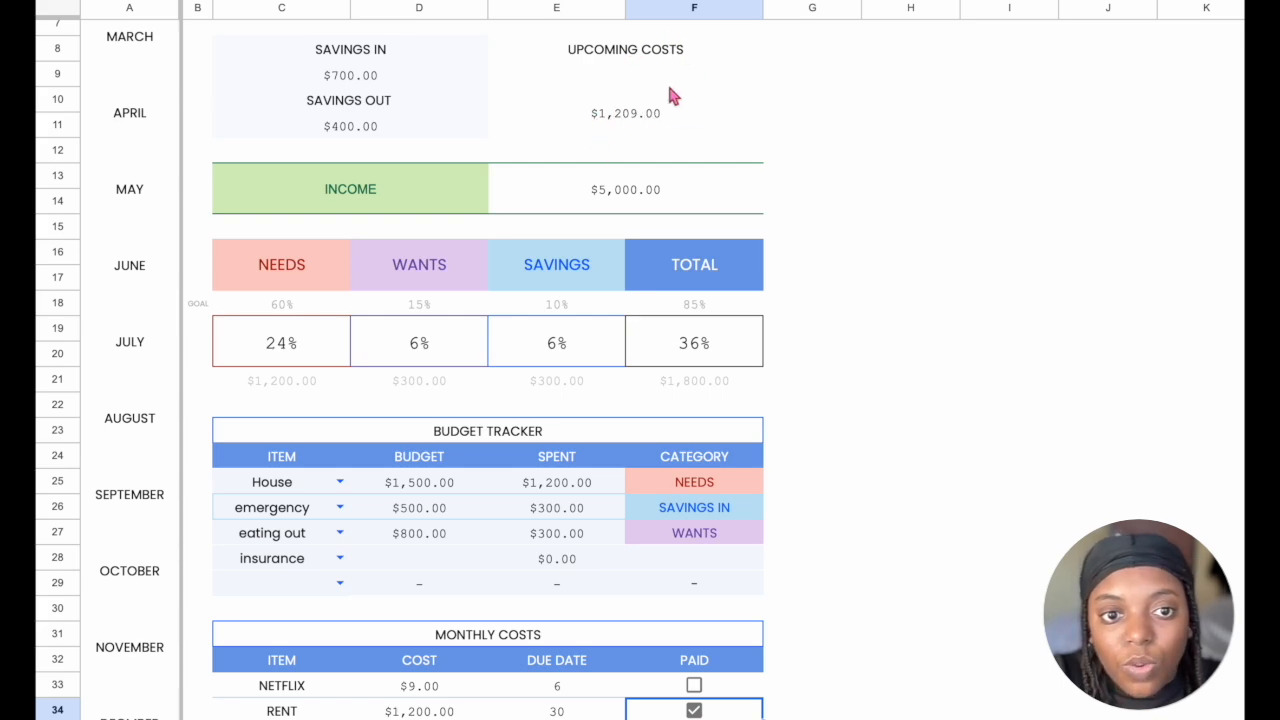
{"action": "left_click", "coordinate": [694, 686]}
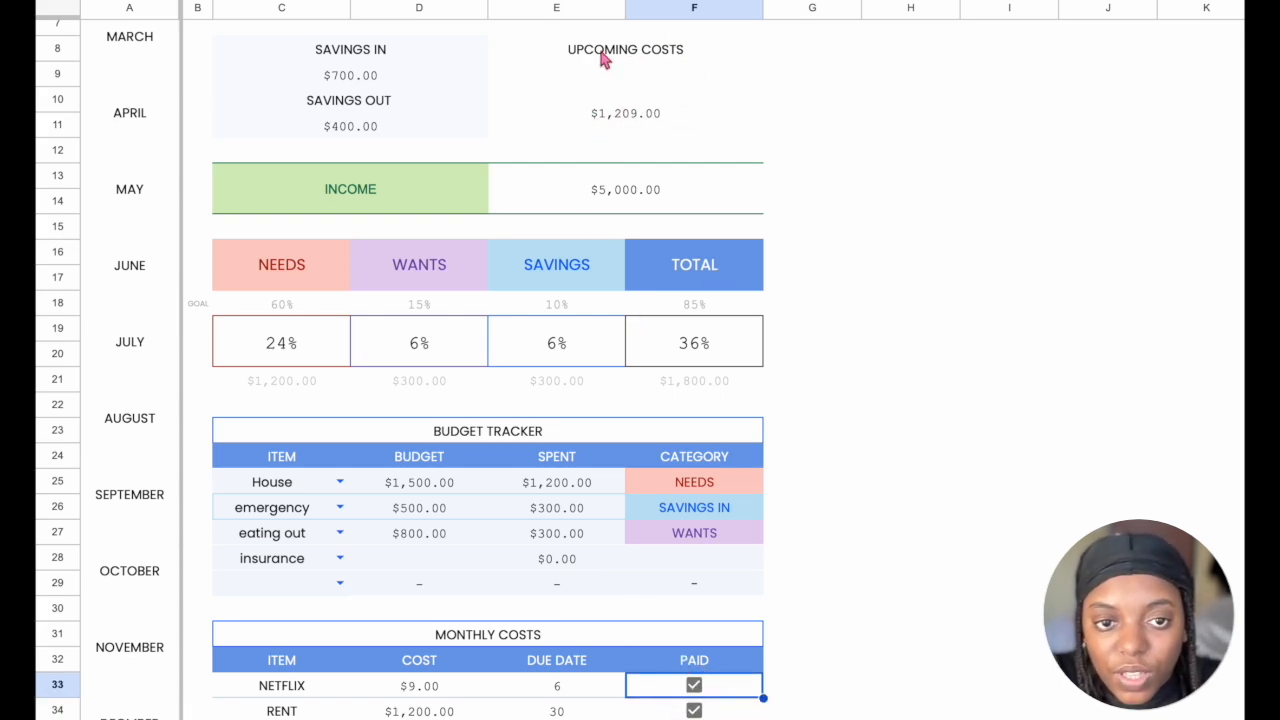
{"action": "left_click", "coordinate": [694, 710]}
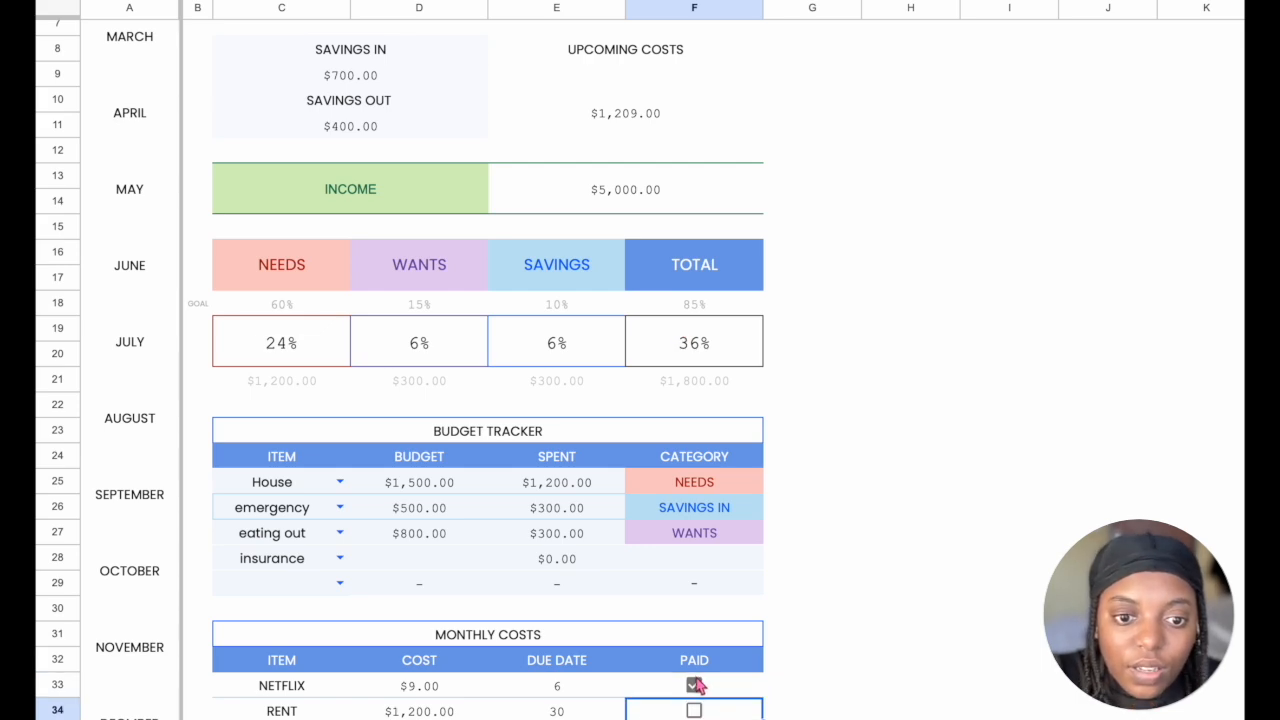
{"action": "left_click", "coordinate": [694, 686]}
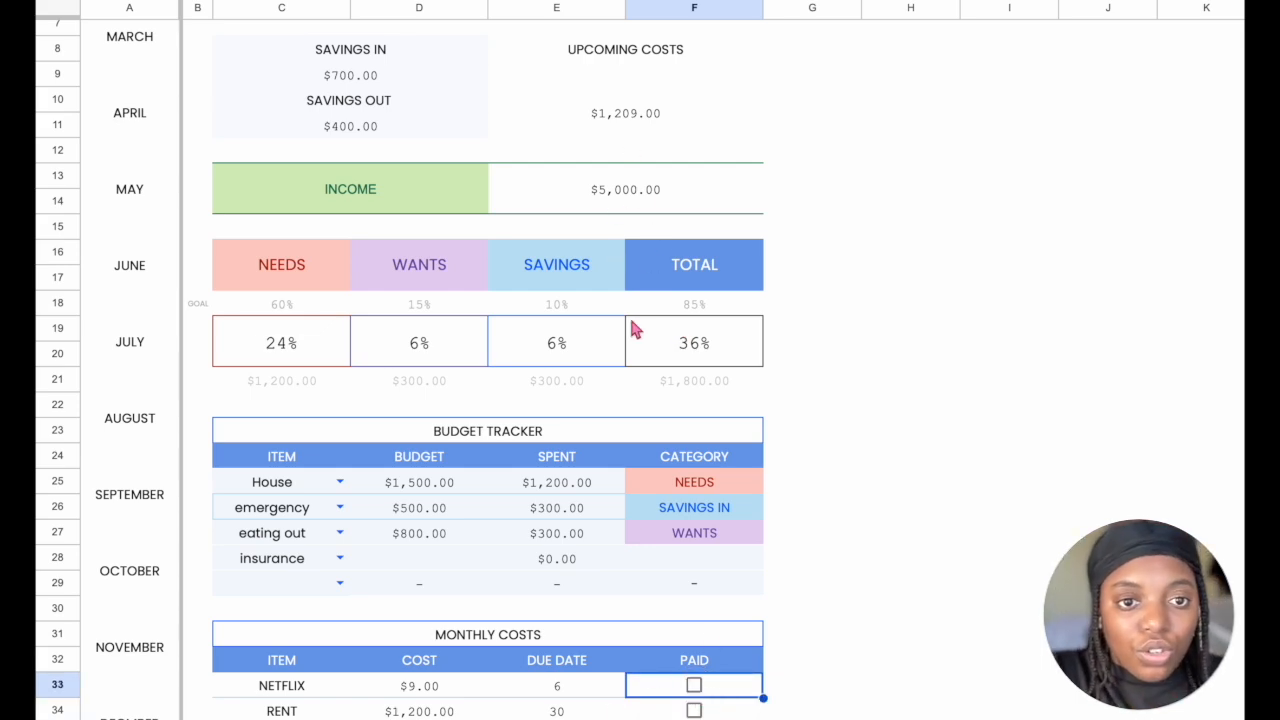
Change the Upcoming Costs formula to =SUMIF(F33:F100,FALSE,D33:D100) and format the cell as currency
{"action": "left_click", "coordinate": [623, 128]}
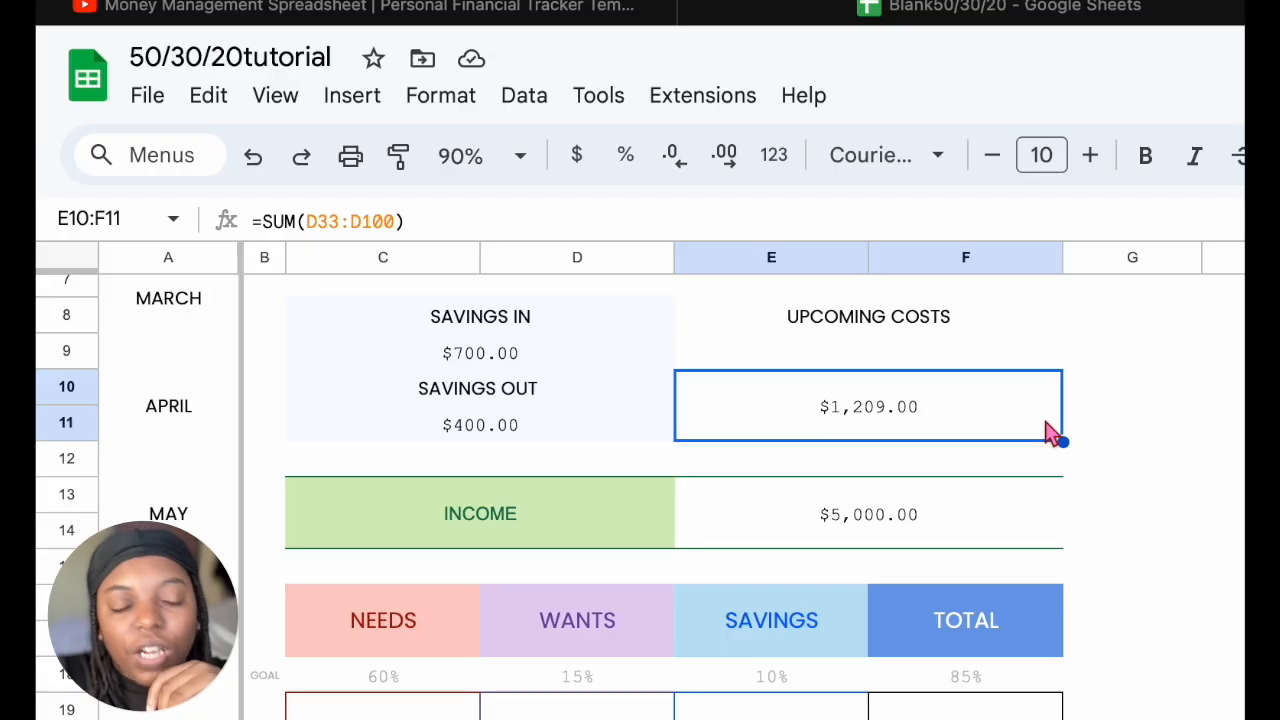
{"action": "left_click", "coordinate": [295, 221]}
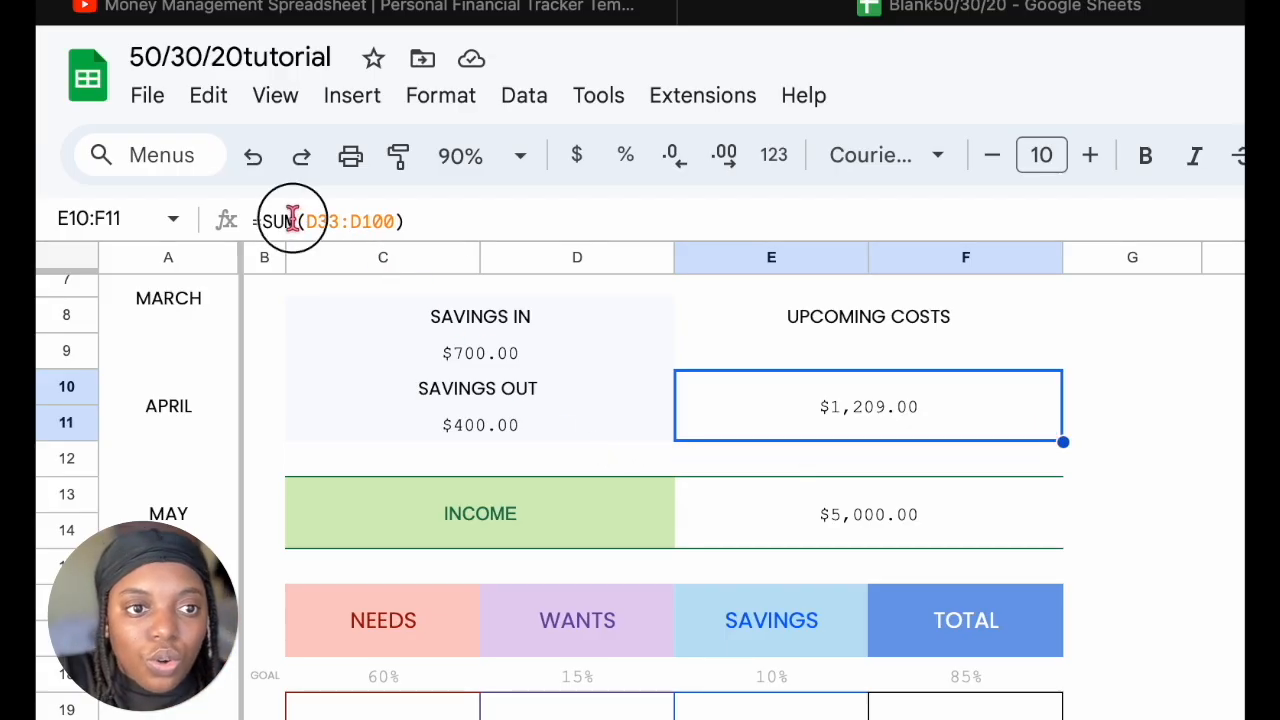
{"action": "type", "text": "IF"}
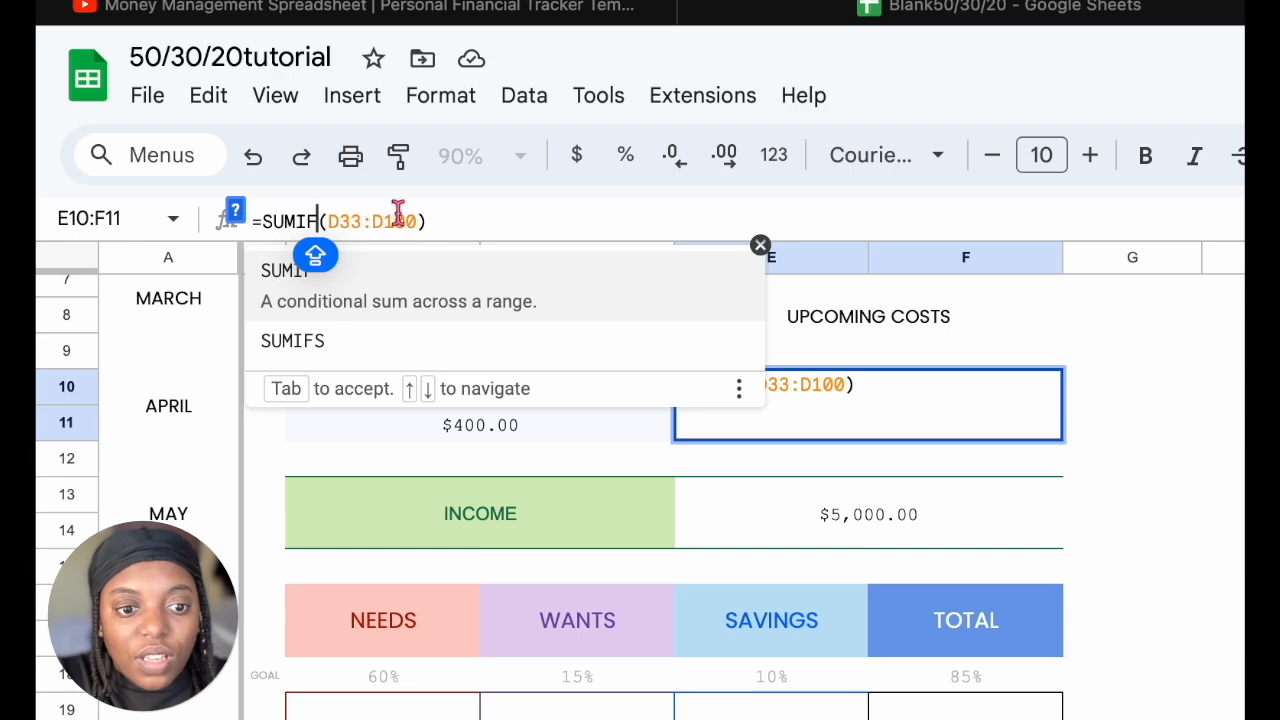
{"action": "left_click", "coordinate": [330, 221]}
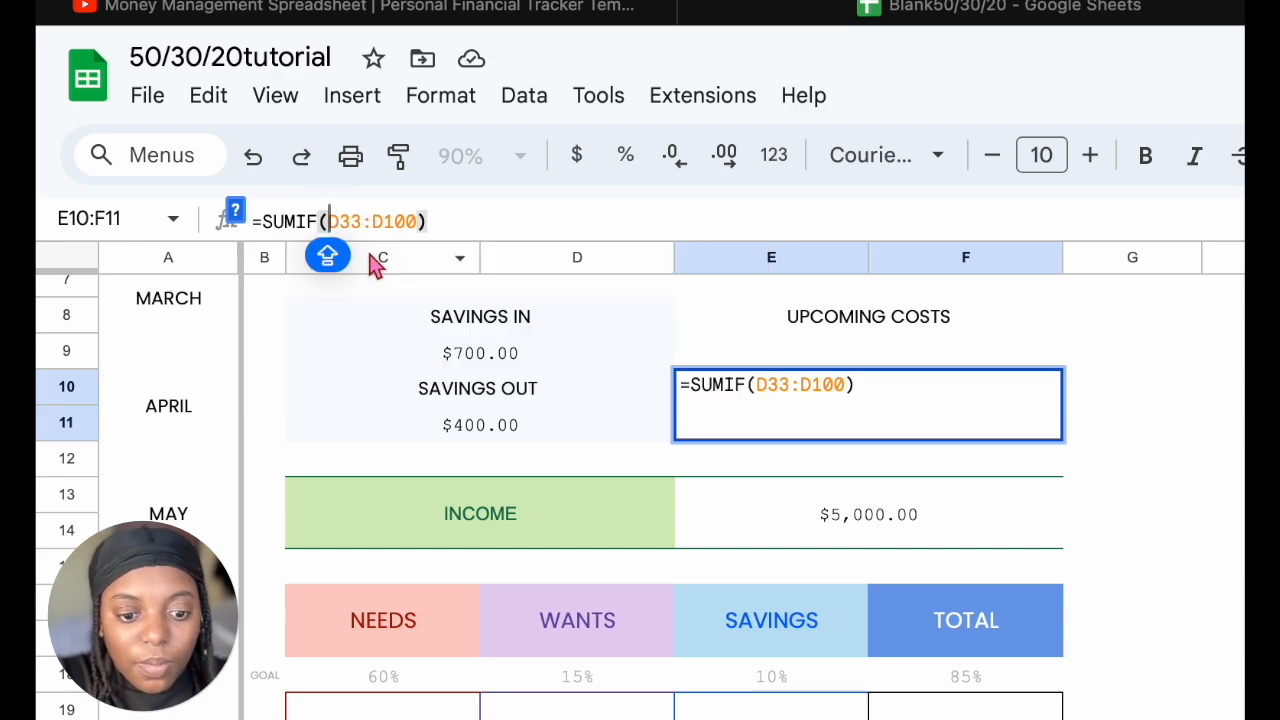
{"action": "type", "text": "F33:"}
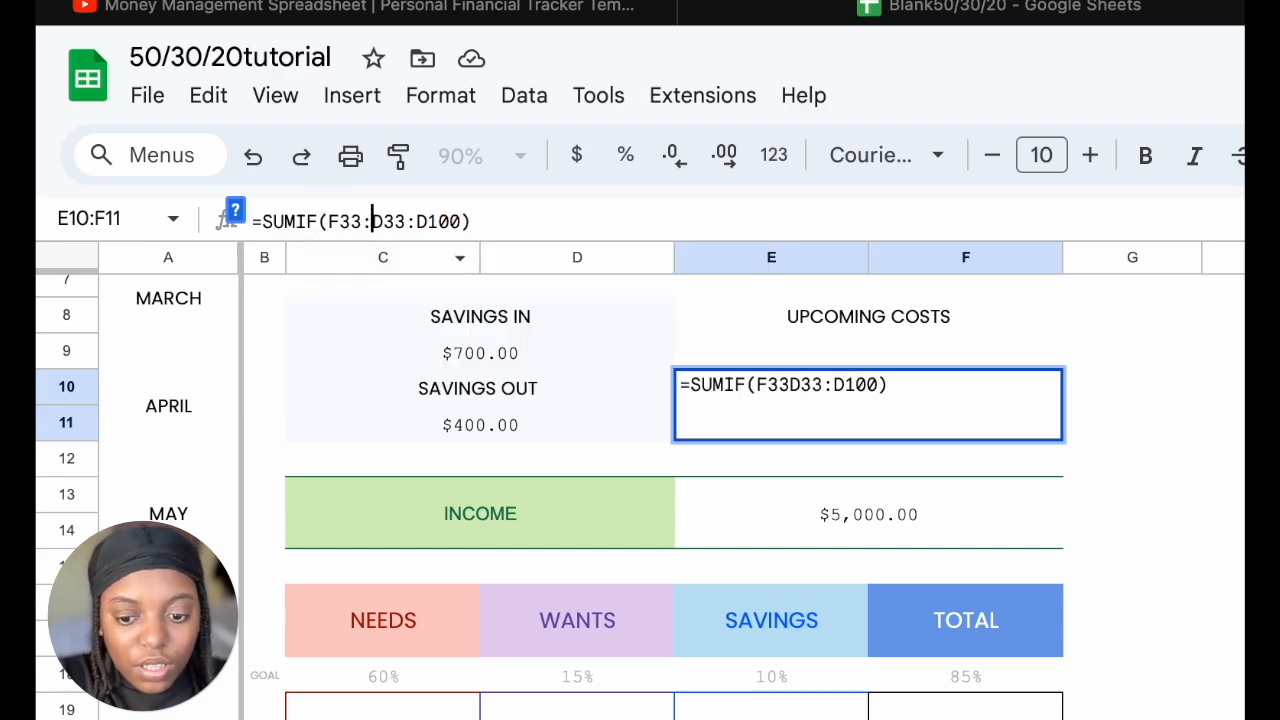
{"action": "type", "text": "F100"}
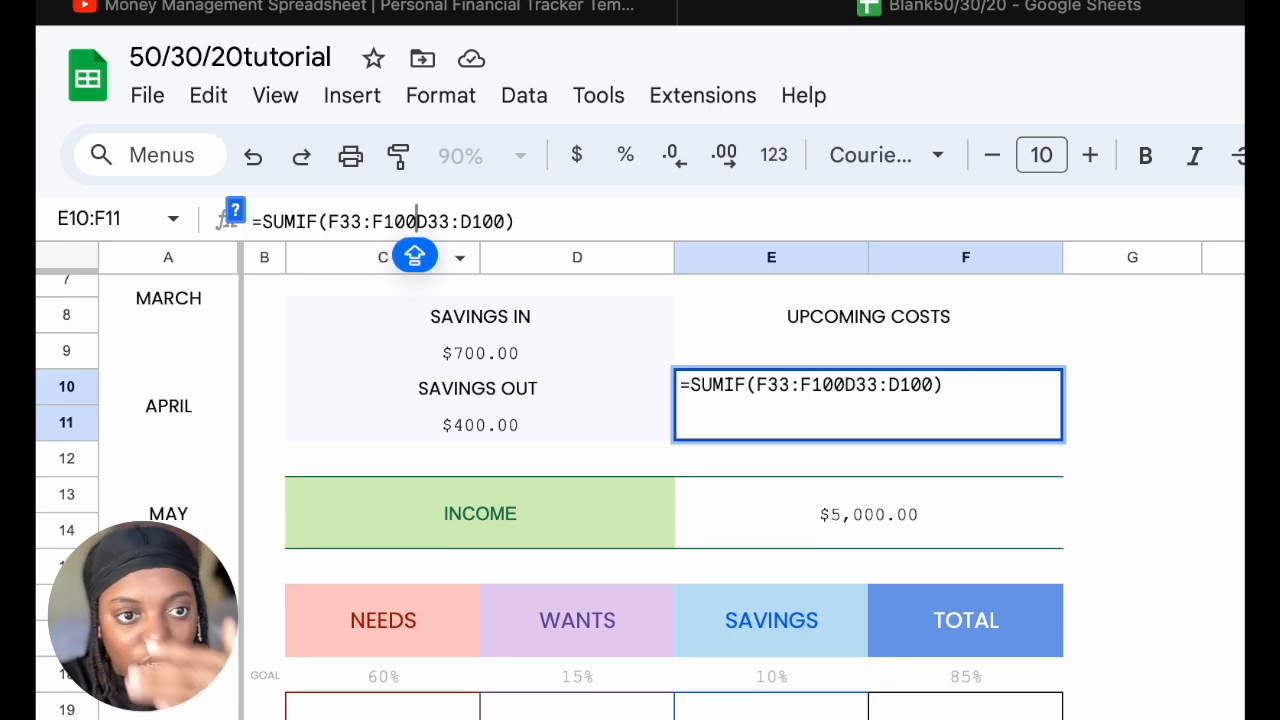
{"action": "type", "text": ",FALS"}
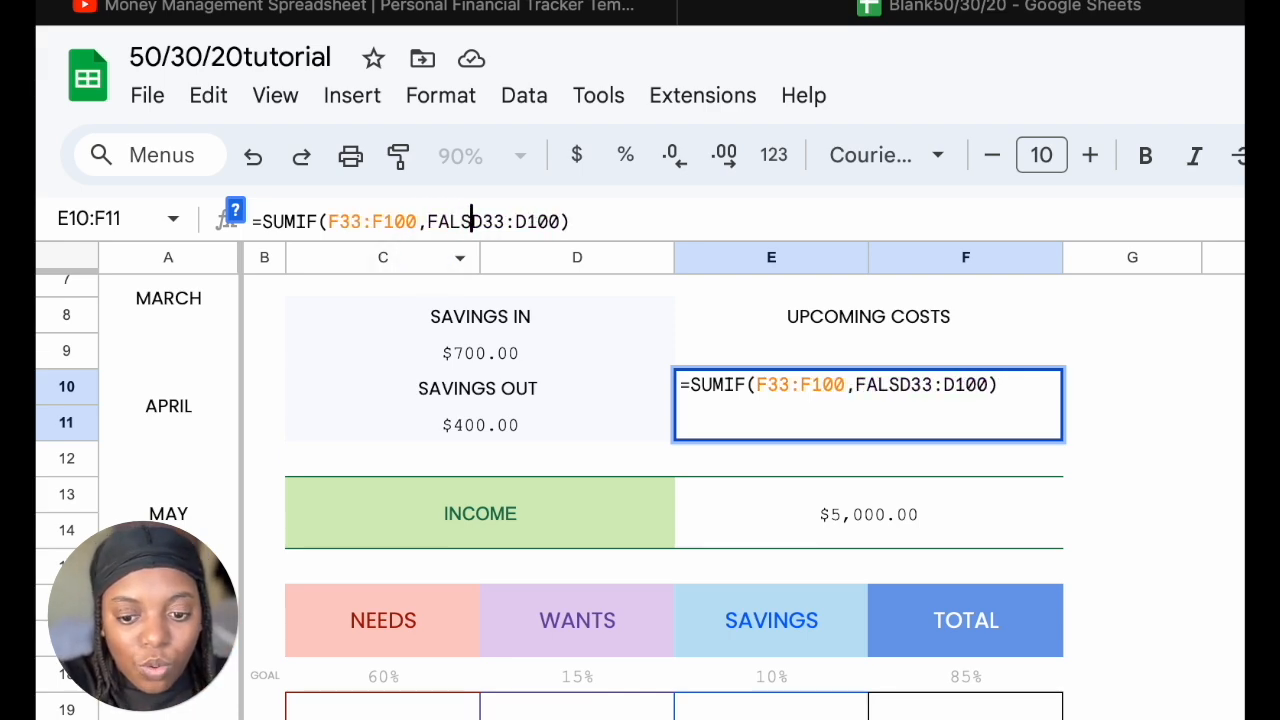
{"action": "type", "text": "E,"}
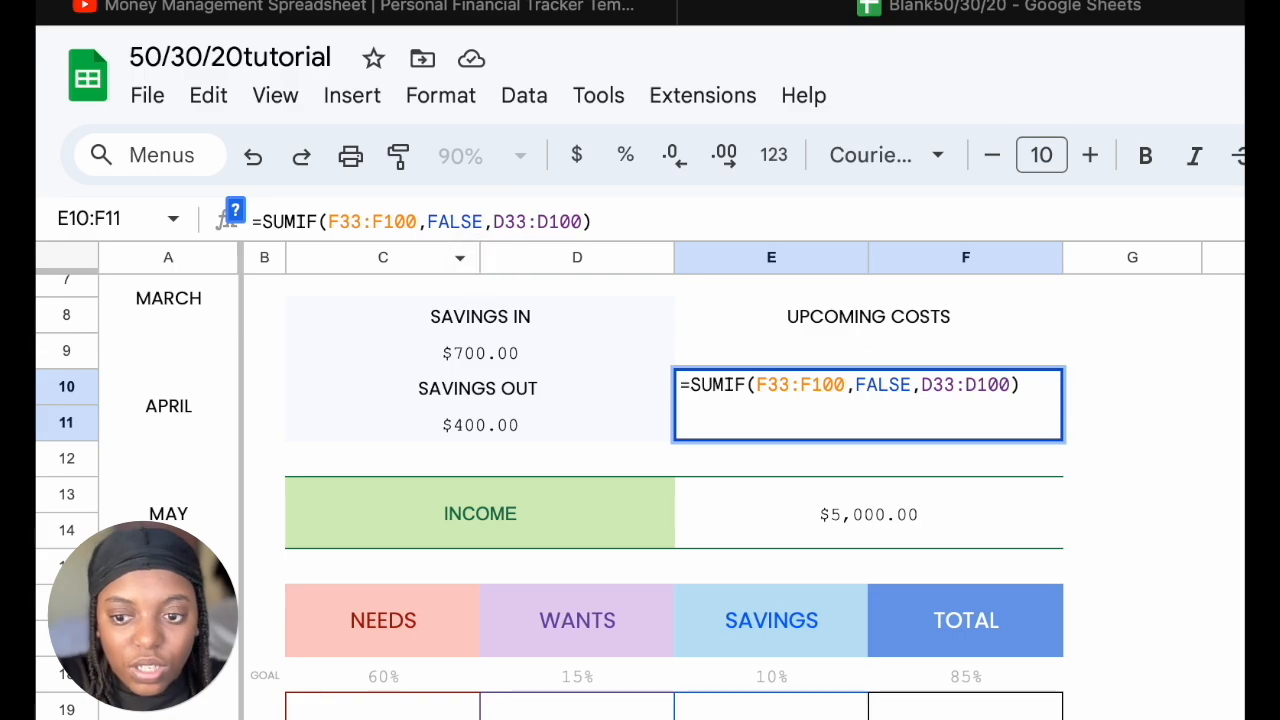
{"action": "key", "text": "Return"}
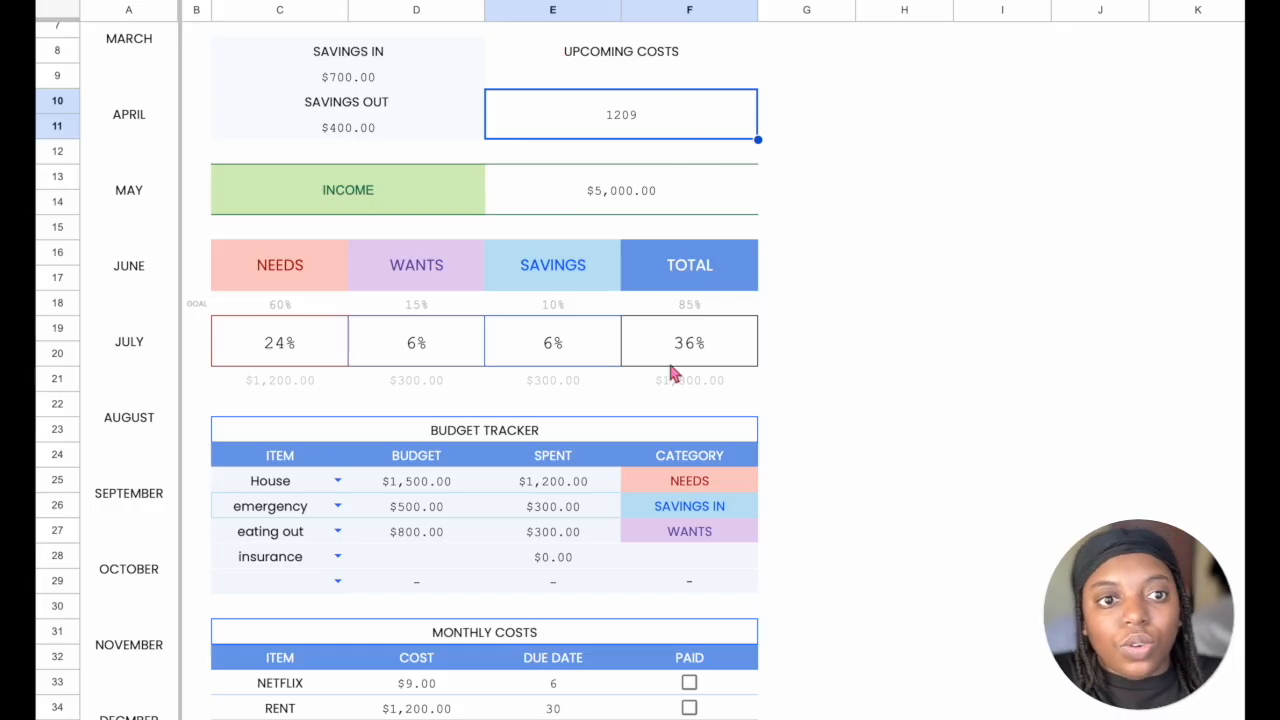
{"action": "key", "text": "ctrl+shift+4"}
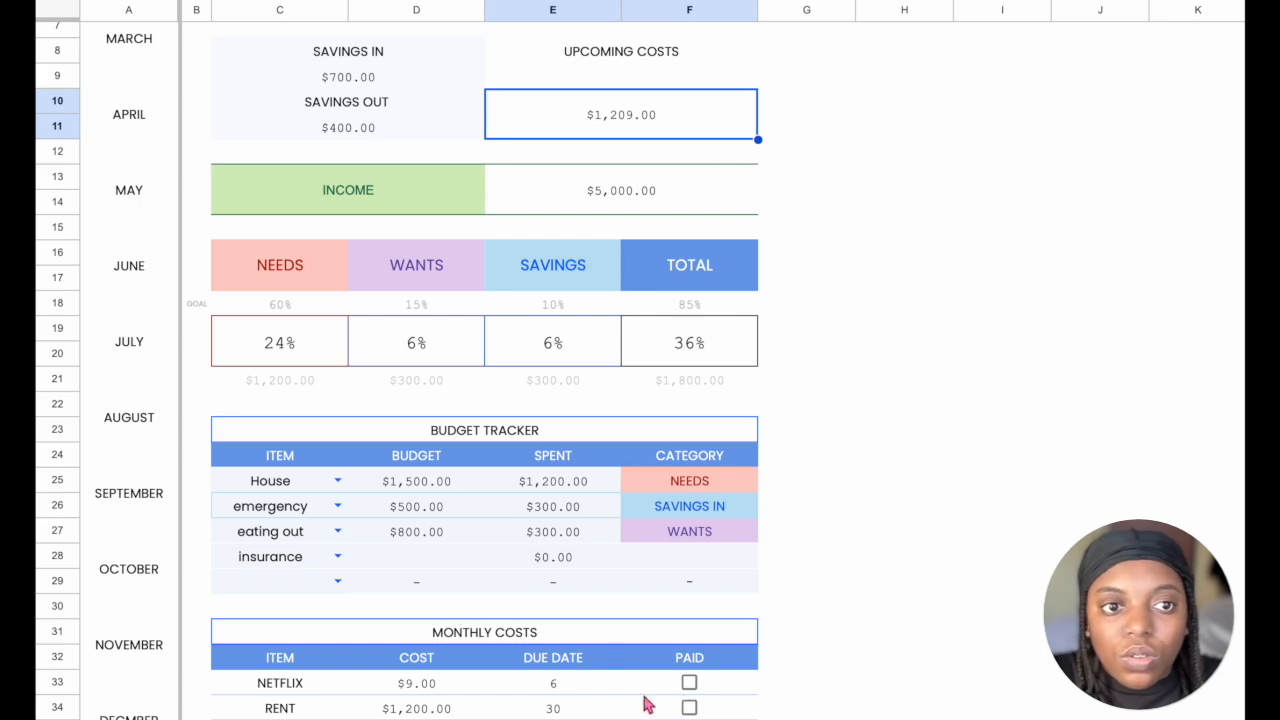
Test the unpaid-cost formula by marking RENT as paid and checking and unchecking NETFLIX's Paid box
{"action": "left_click", "coordinate": [690, 708]}
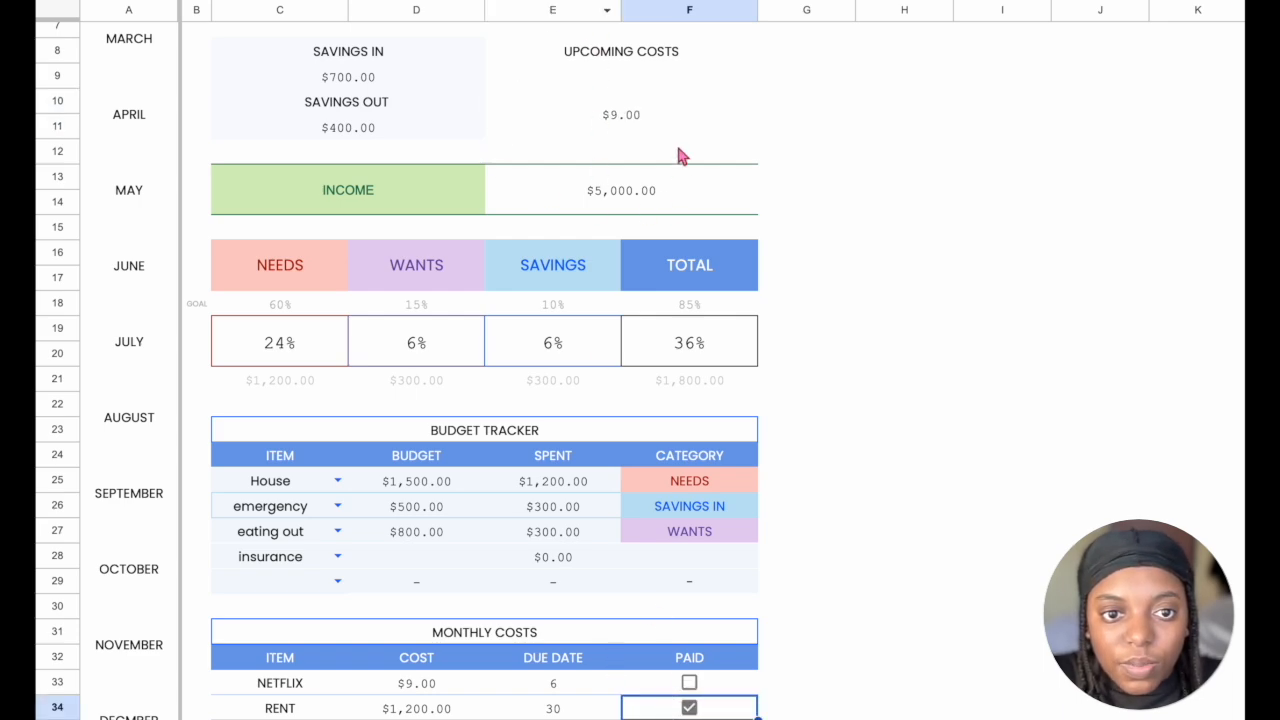
{"action": "left_click", "coordinate": [690, 683]}
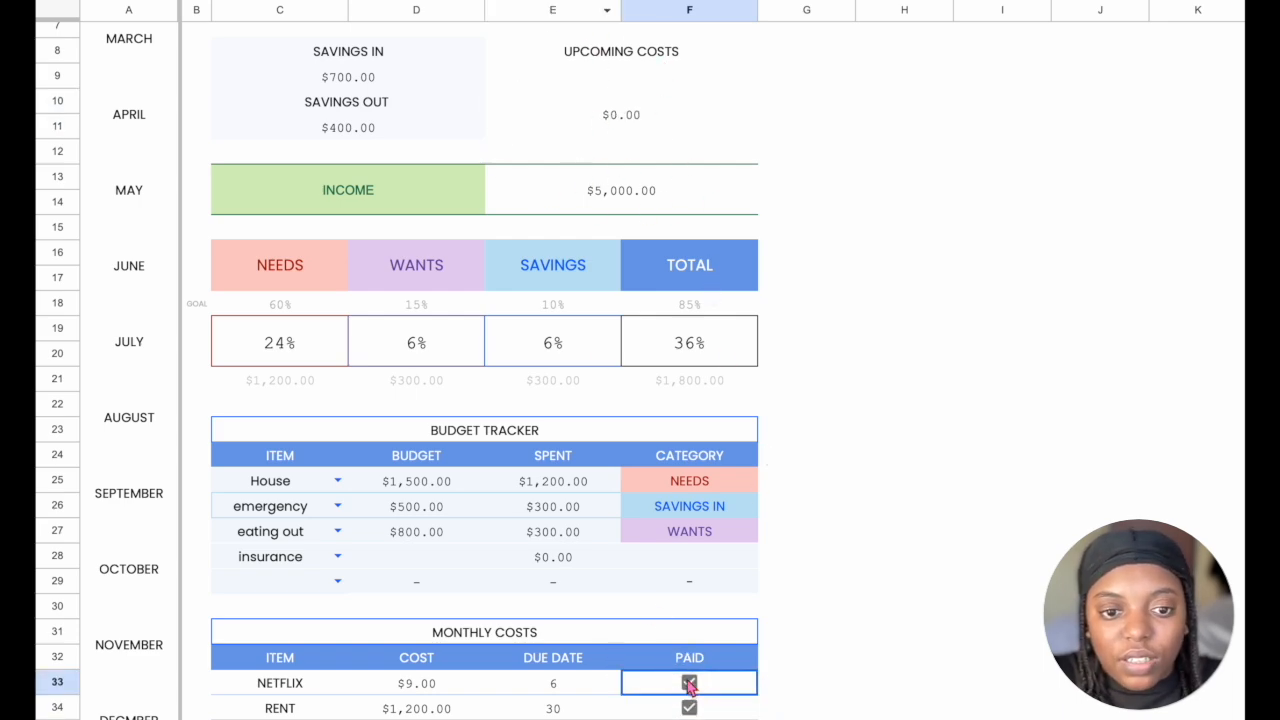
{"action": "left_click", "coordinate": [692, 684]}
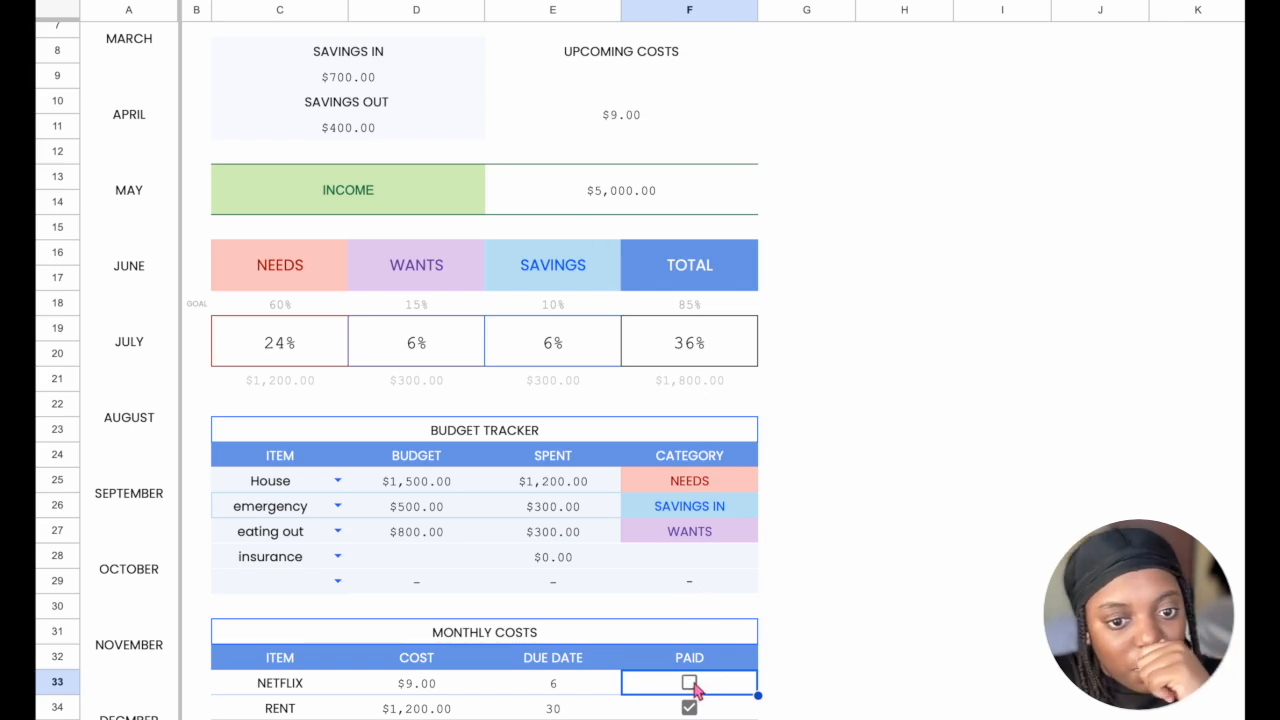
Mark RENT as unpaid in the monthly costs and check the Upcoming Costs formula
{"action": "left_click", "coordinate": [690, 708]}
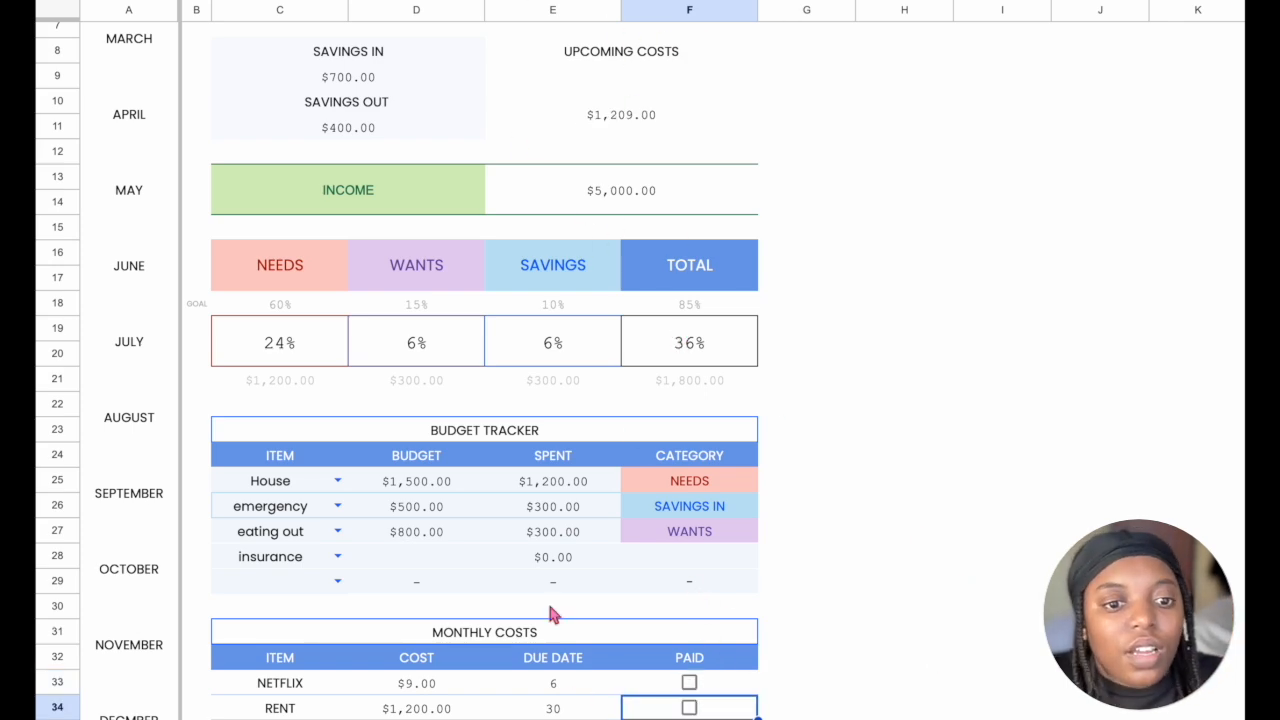
{"action": "left_click", "coordinate": [646, 118]}
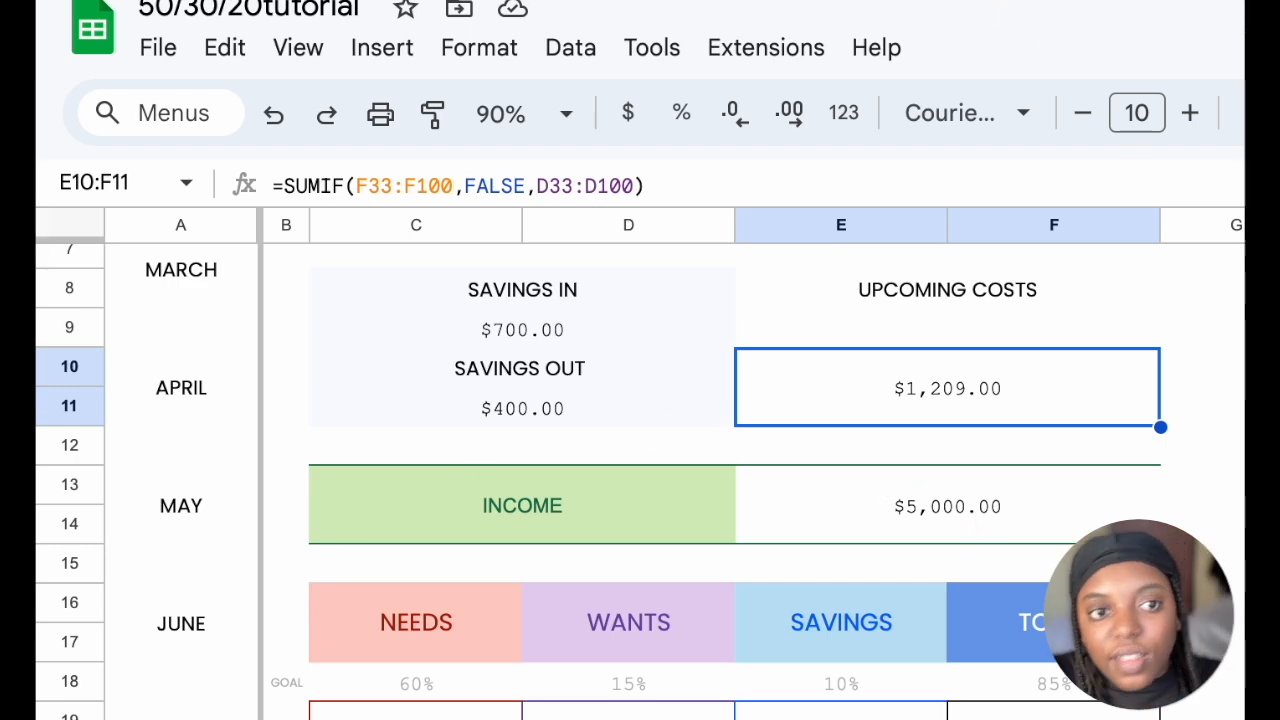
Enter the formula =E13-F21 in the Current Balance cell to subtract total spending from income
{"action": "scroll", "coordinate": [640, 480], "scroll_direction": "up", "scroll_amount": 3}
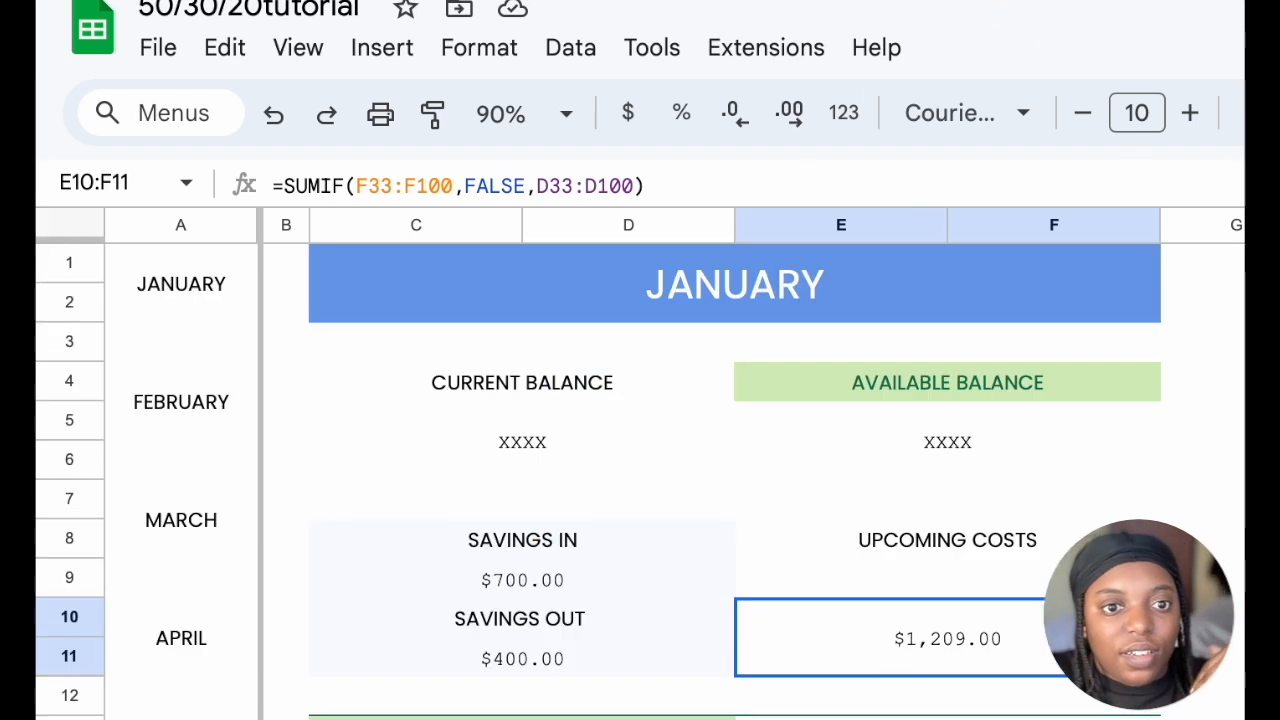
{"action": "left_click", "coordinate": [553, 455]}
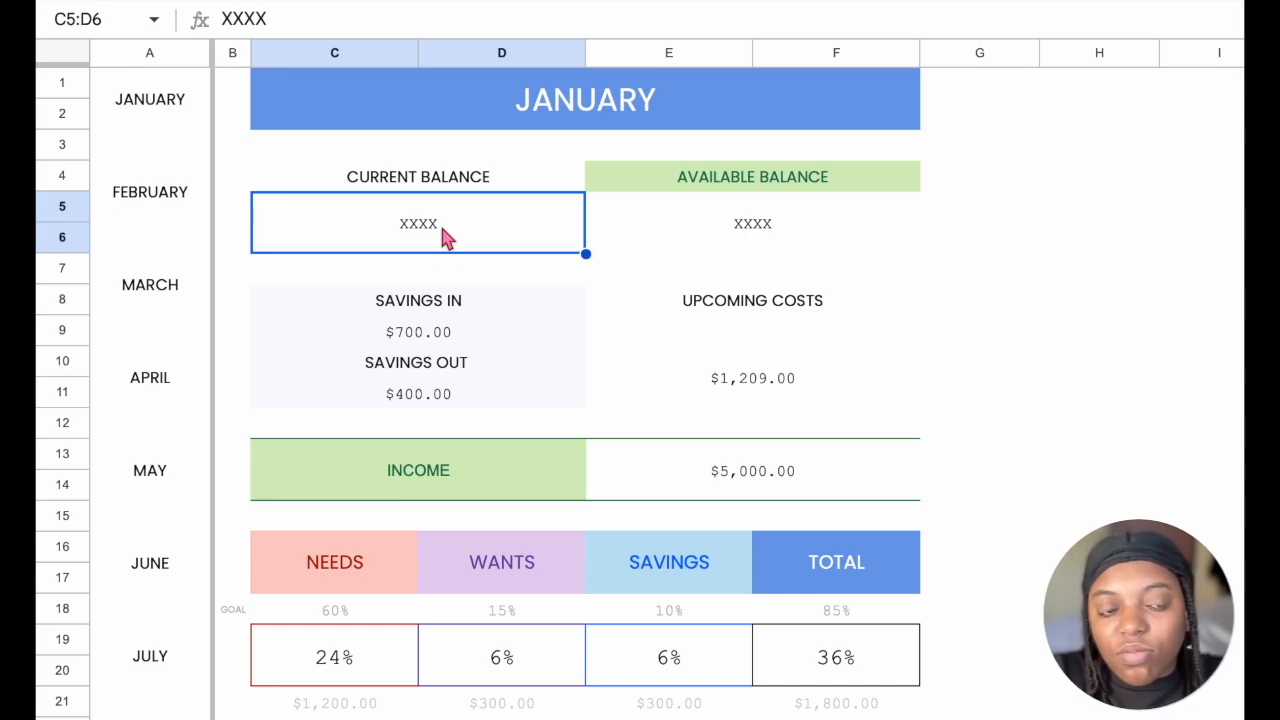
{"action": "type", "text": "="}
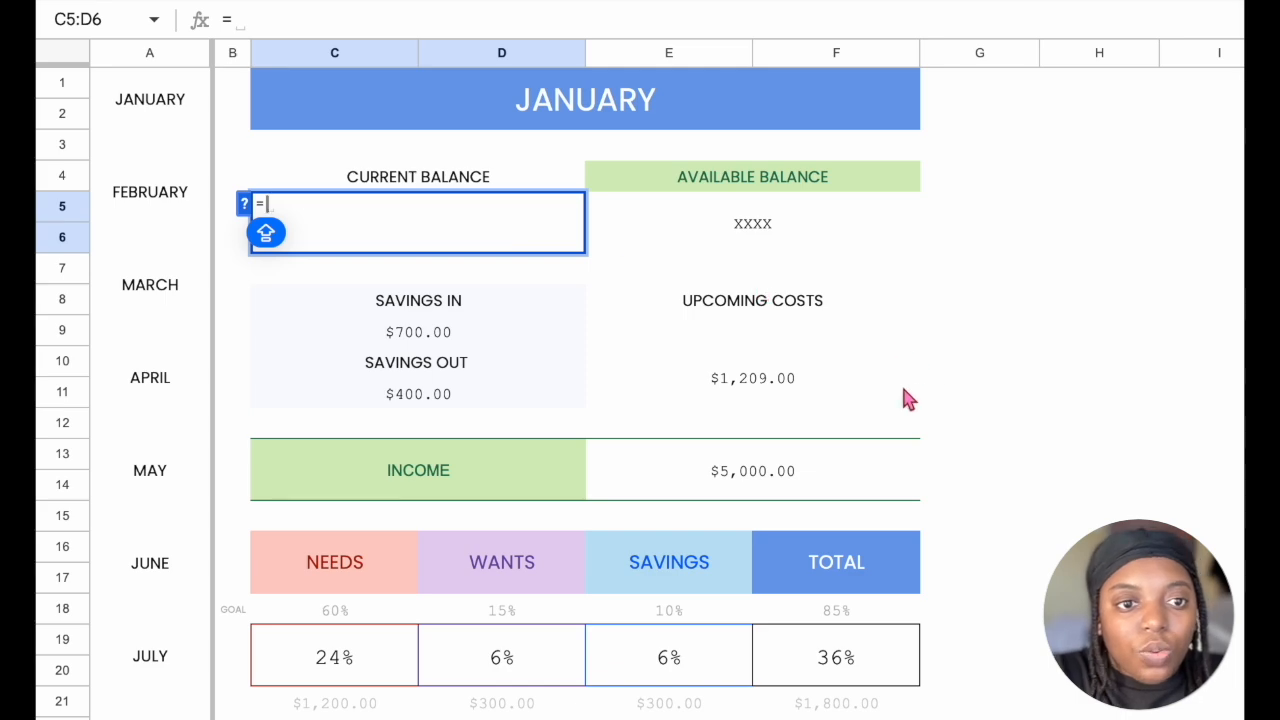
{"action": "left_click", "coordinate": [757, 472]}
{"action": "type", "text": "-"}
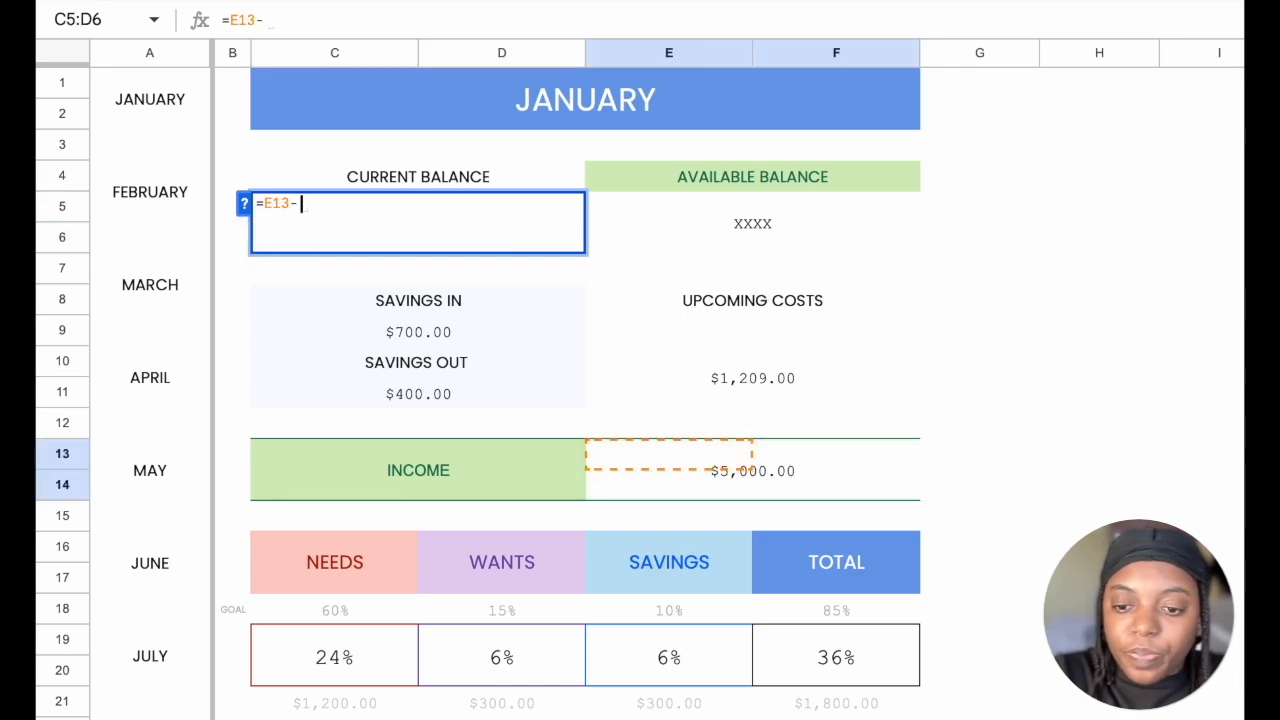
{"action": "left_click", "coordinate": [872, 706]}
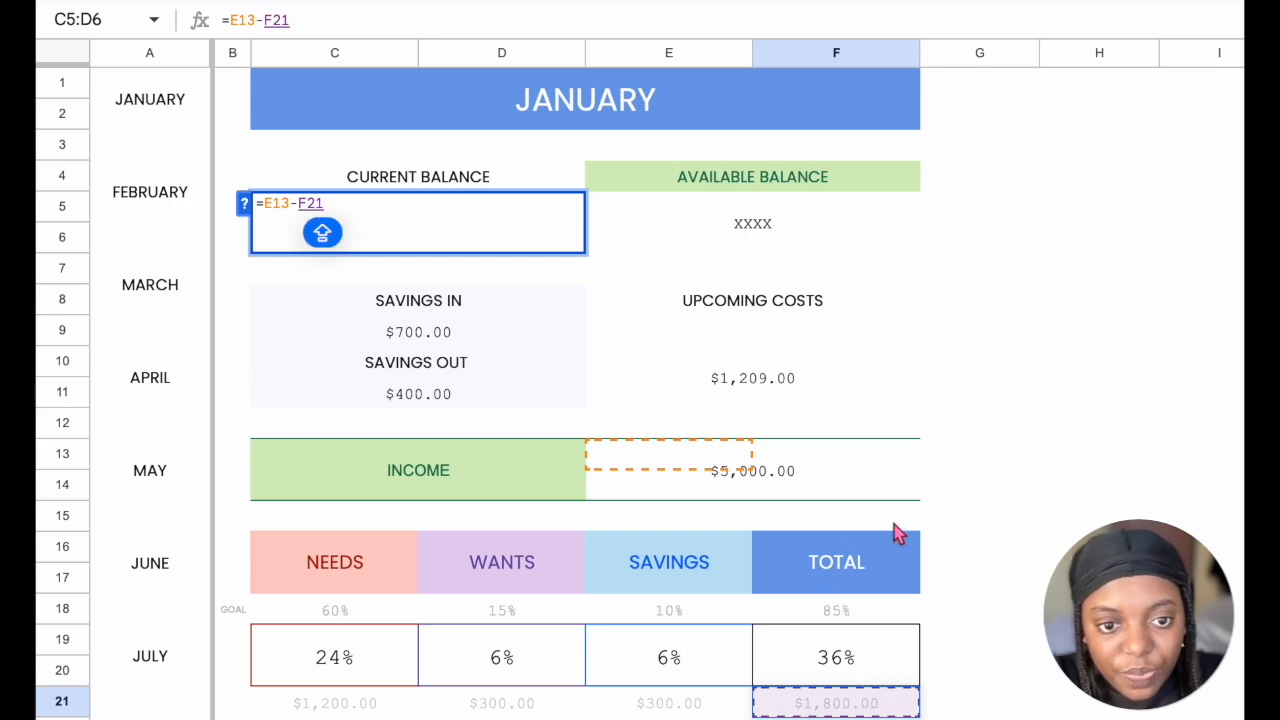
{"action": "key", "text": "Return"}
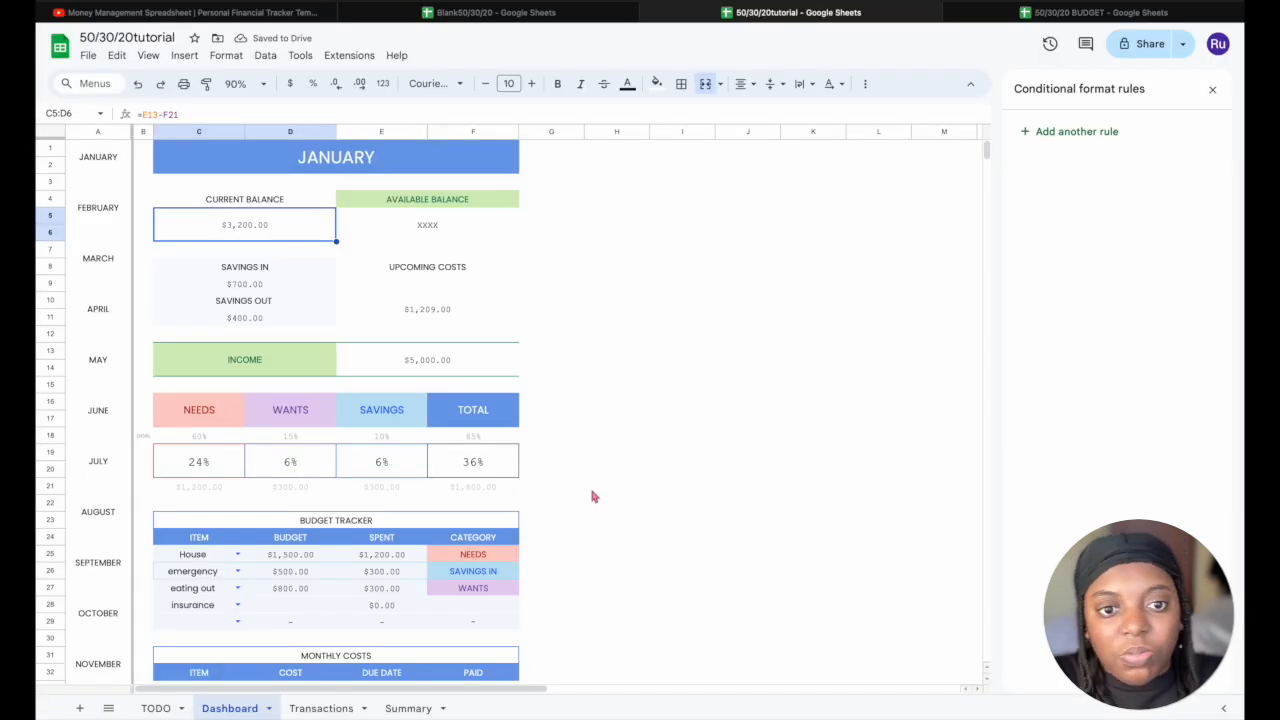
Enter the formula =C5-E10 in the Available Balance cell to subtract upcoming costs from the current balance
{"action": "left_click", "coordinate": [455, 233]}
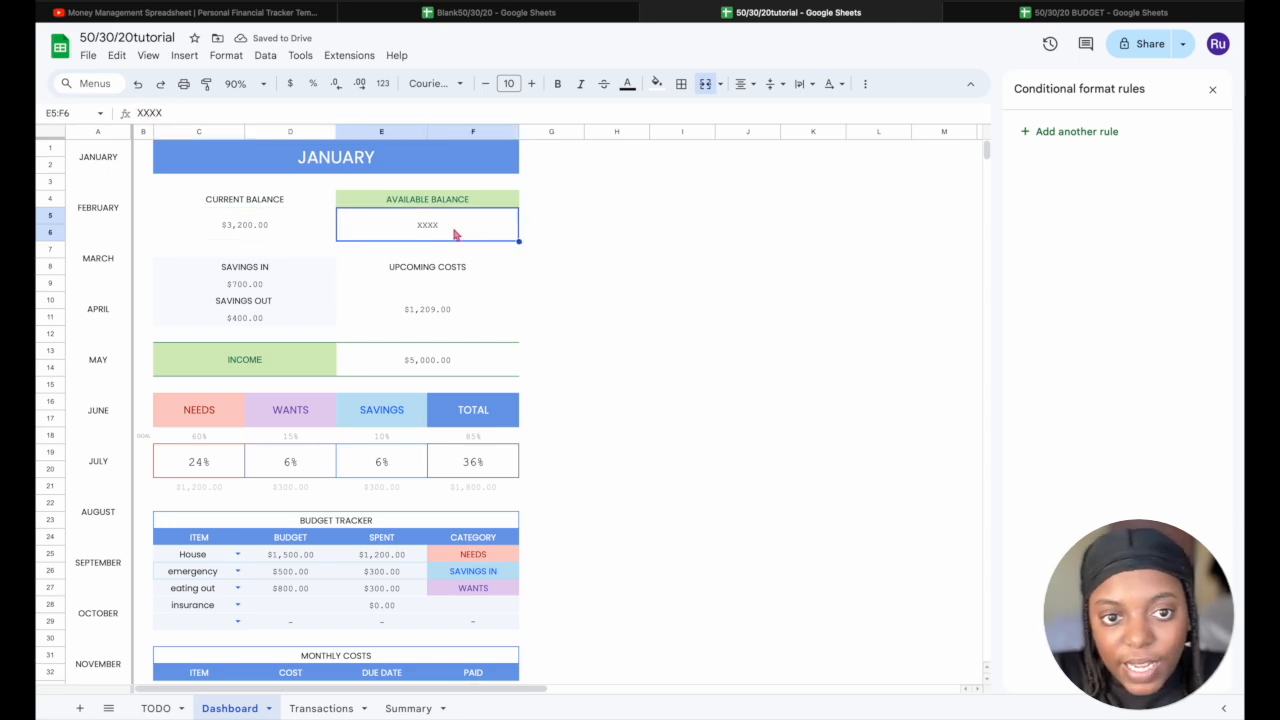
{"action": "type", "text": "="}
{"action": "left_click", "coordinate": [256, 232]}
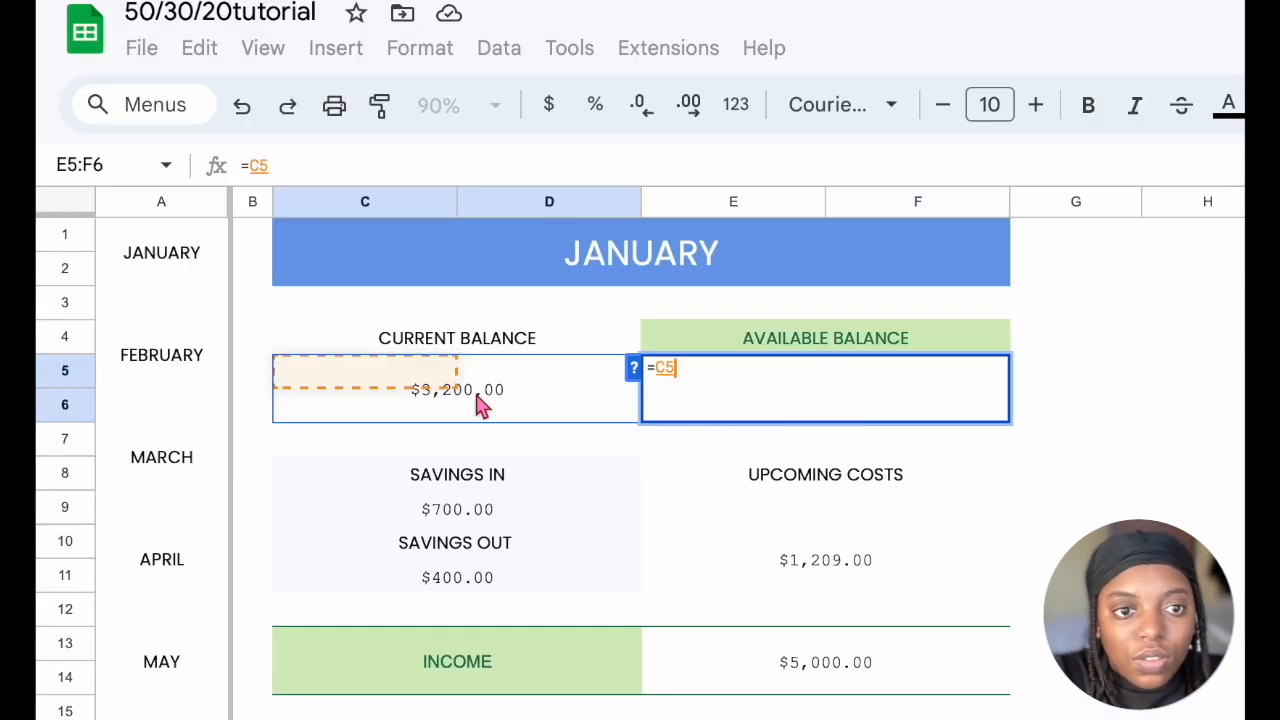
{"action": "type", "text": "-"}
{"action": "left_click", "coordinate": [480, 400]}
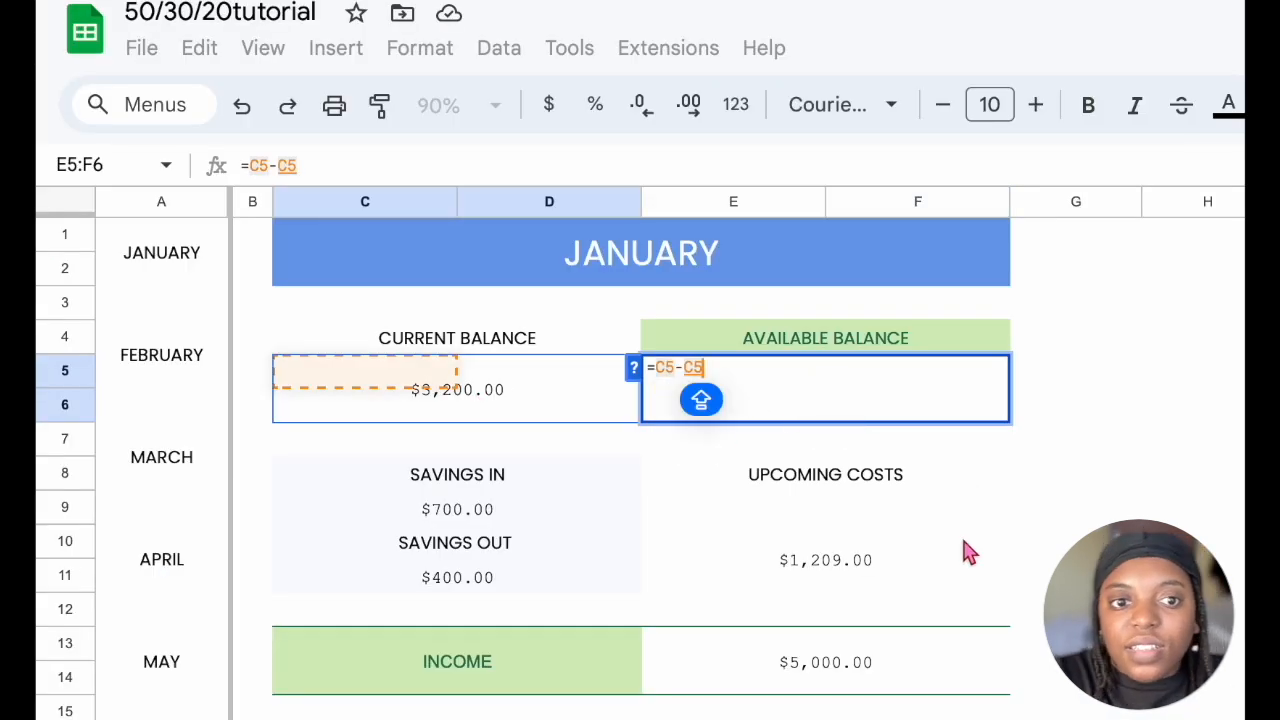
{"action": "left_click", "coordinate": [858, 568]}
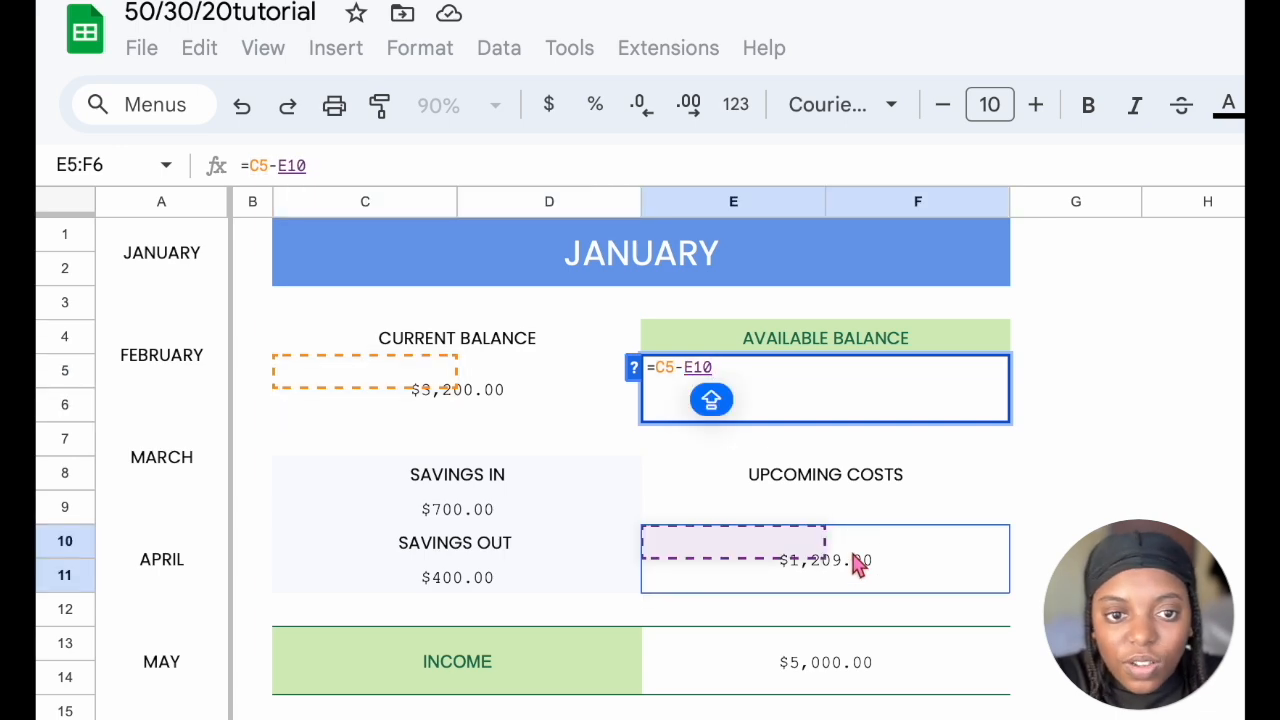
{"action": "key", "text": "Return"}
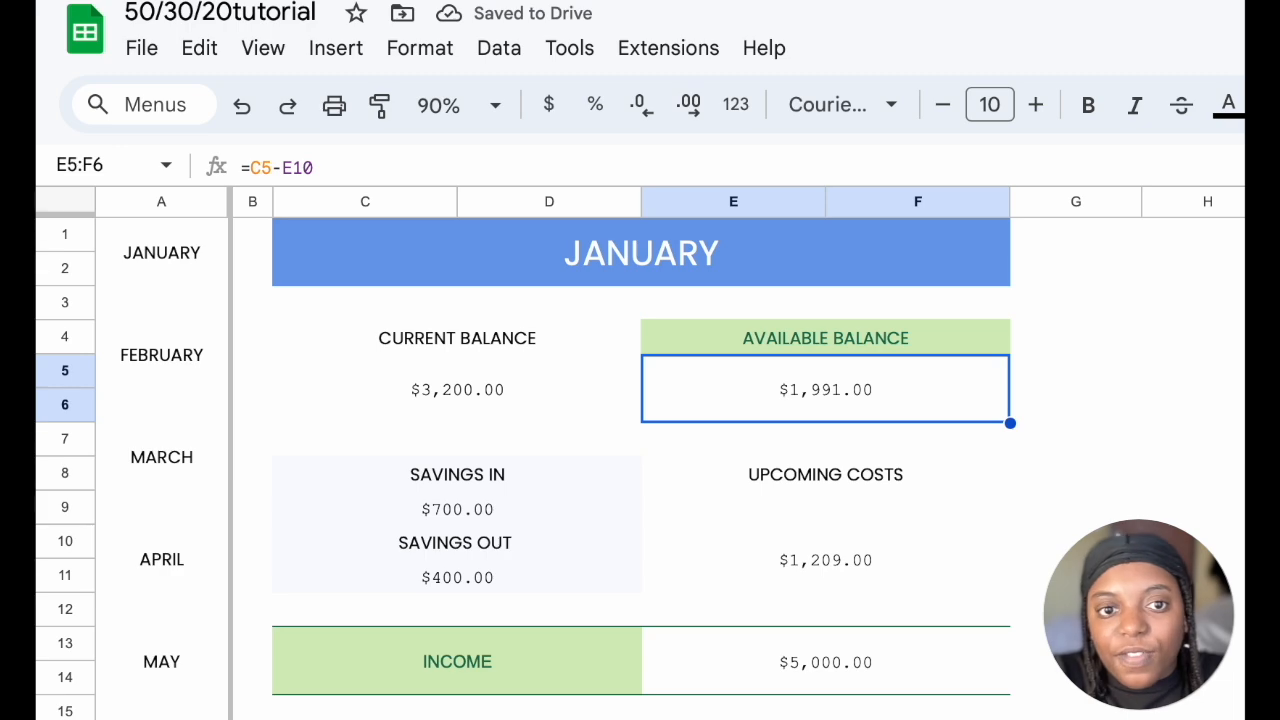
Test the Available Balance formula by checking and unchecking RENT's and NETFLIX's Paid boxes, leaving only RENT marked as paid
{"action": "scroll", "coordinate": [852, 371], "scroll_direction": "down", "scroll_amount": 4}
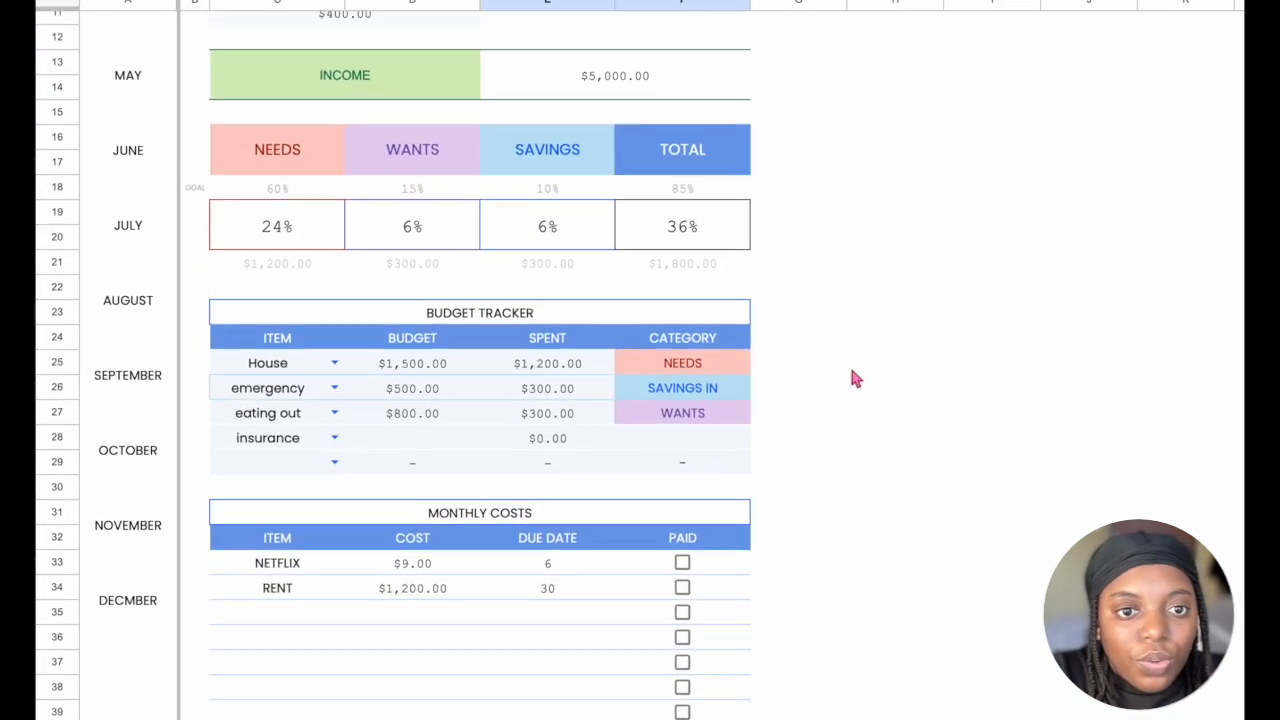
{"action": "scroll", "coordinate": [852, 371], "scroll_direction": "up", "scroll_amount": 3}
{"action": "scroll", "coordinate": [852, 378], "scroll_direction": "down", "scroll_amount": 1}
{"action": "scroll", "coordinate": [852, 378], "scroll_direction": "up", "scroll_amount": 2}
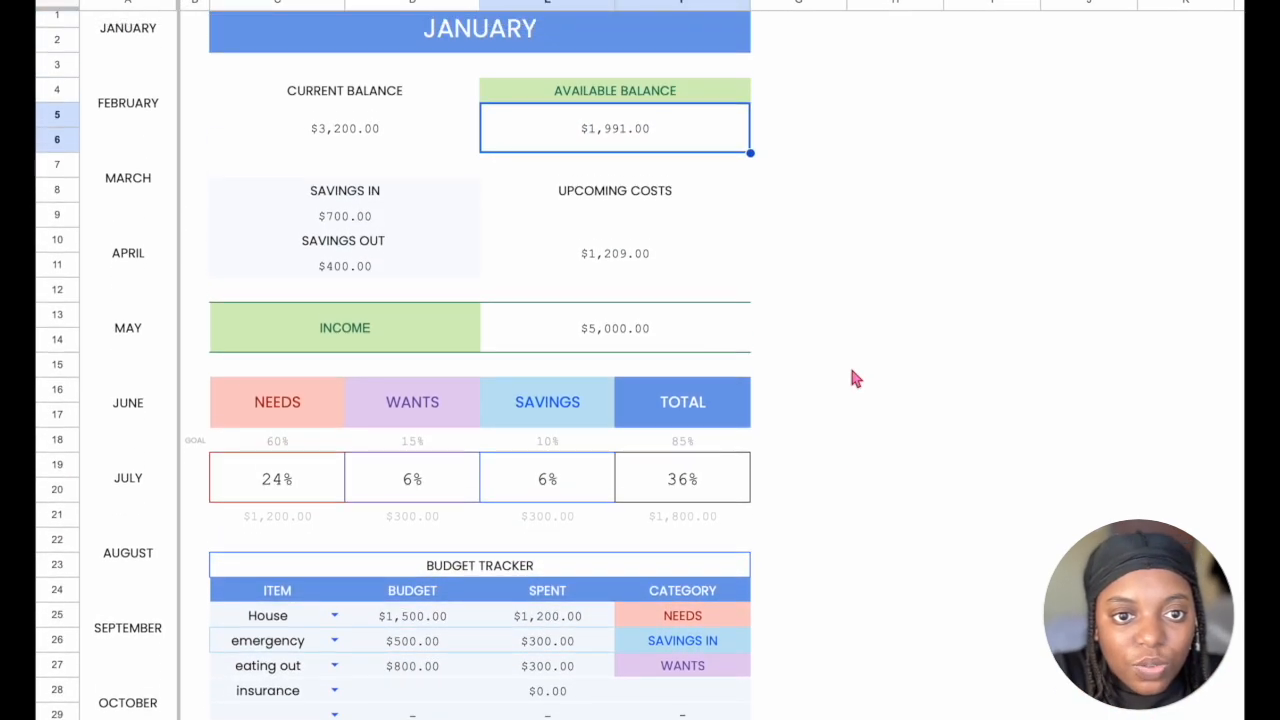
{"action": "left_click", "coordinate": [385, 3]}
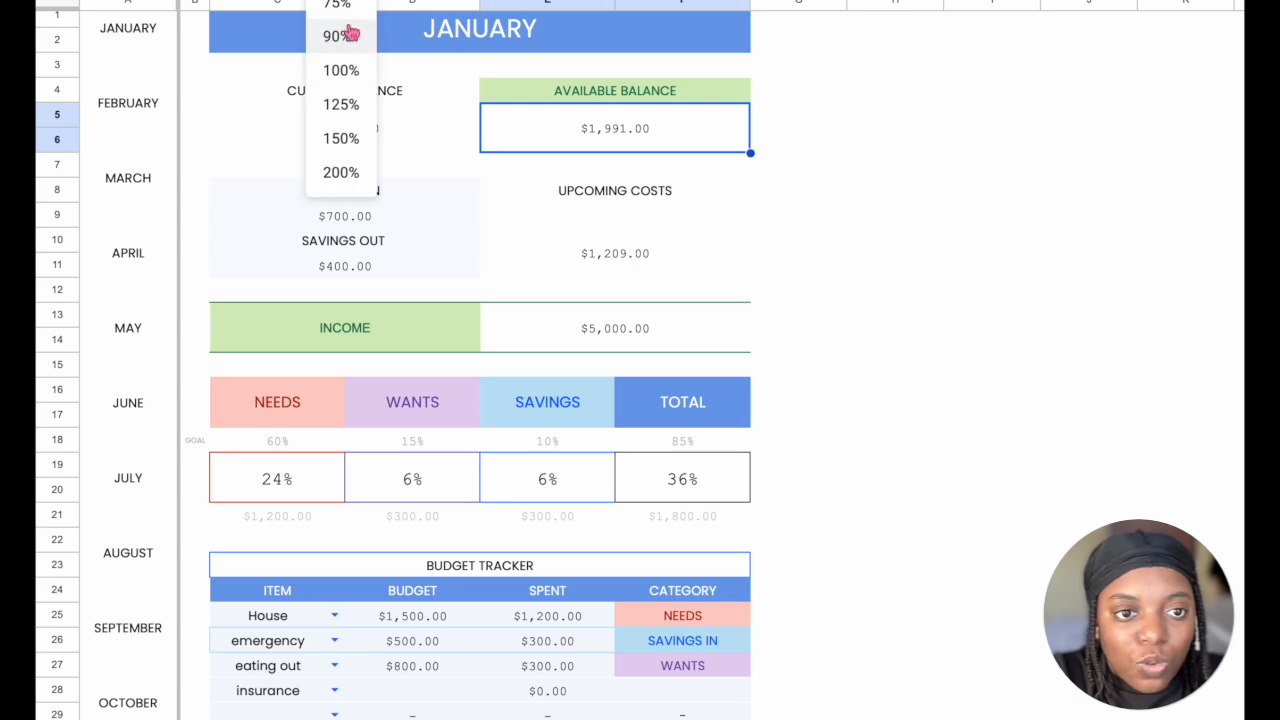
{"action": "left_click", "coordinate": [350, 32]}
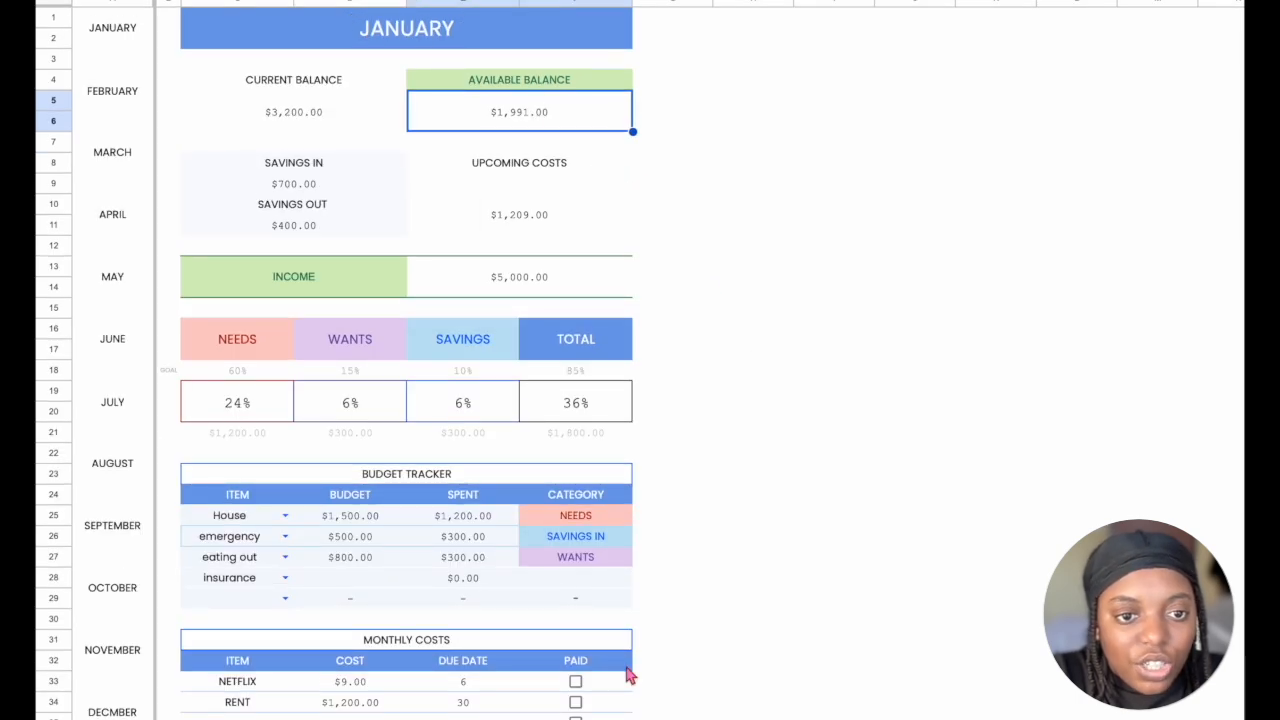
{"action": "left_click", "coordinate": [577, 704]}
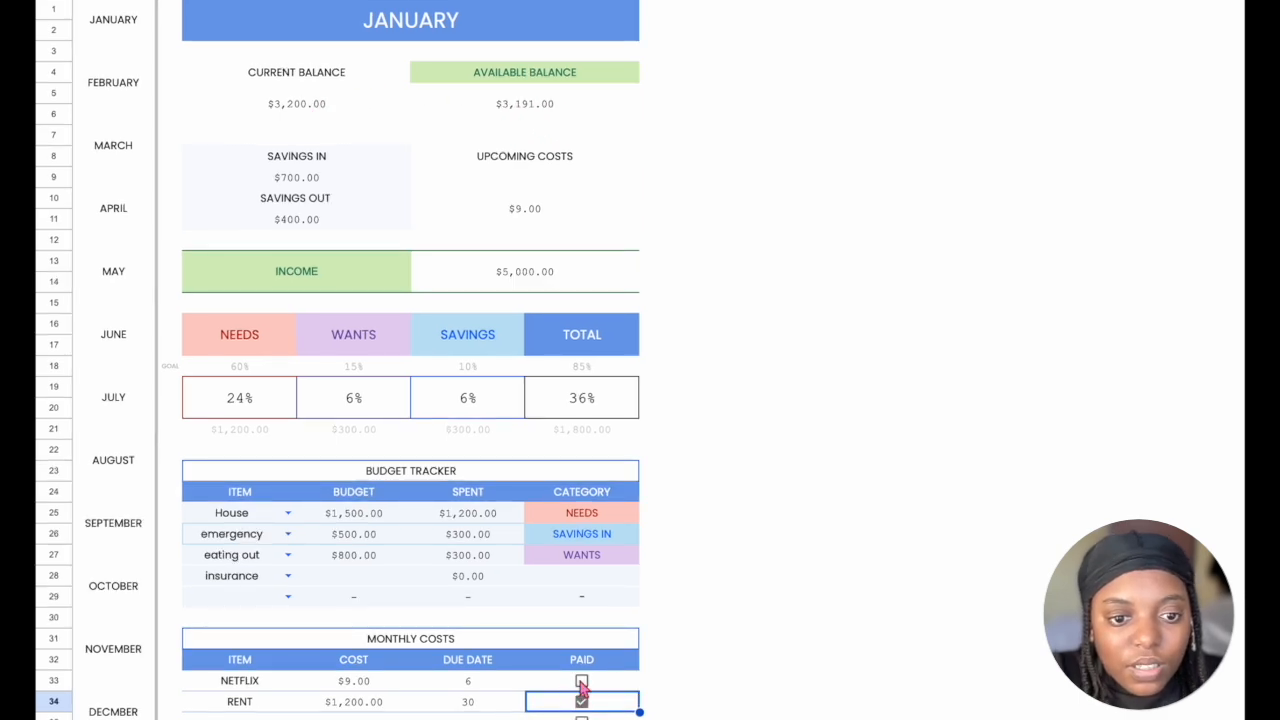
{"action": "left_click", "coordinate": [582, 682]}
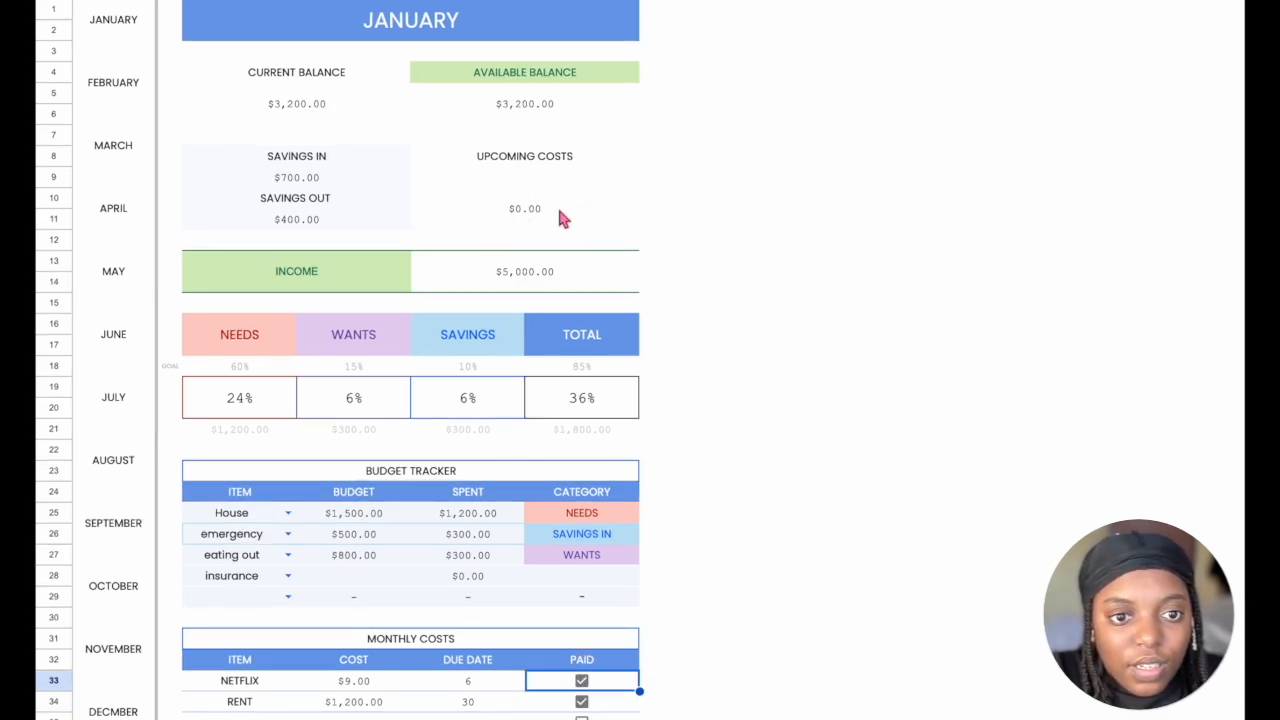
{"action": "left_click", "coordinate": [582, 703]}
{"action": "left_click", "coordinate": [582, 681]}
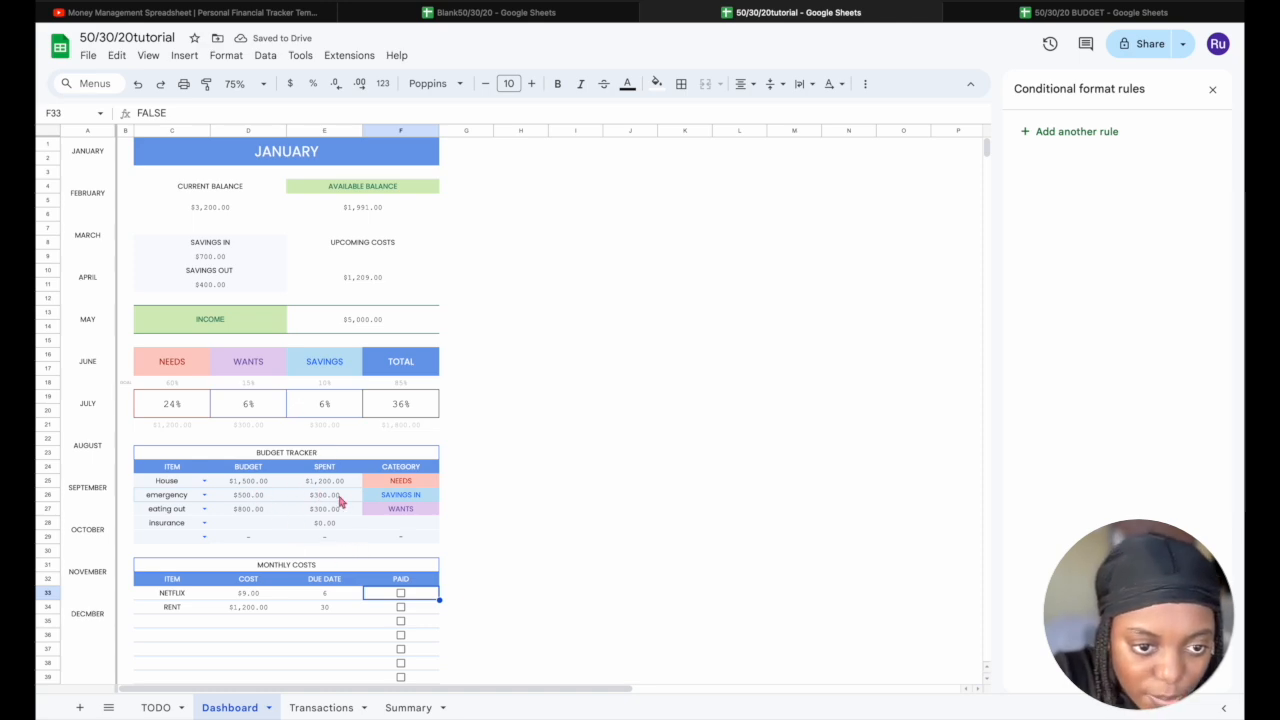
{"action": "left_click", "coordinate": [400, 608]}
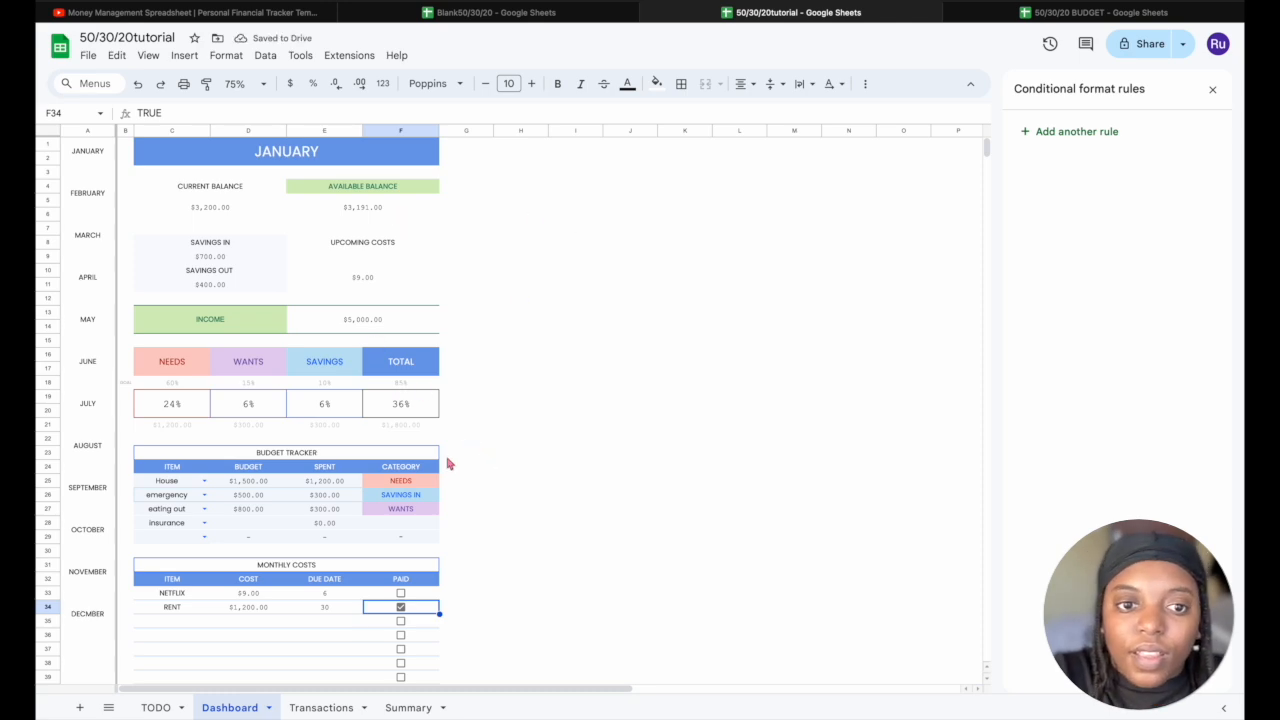
On the TODO sheet, mark the upcoming costs, Savings In, Savings Out, Current Balance and Available Balance tasks as done
{"action": "left_click", "coordinate": [174, 708]}
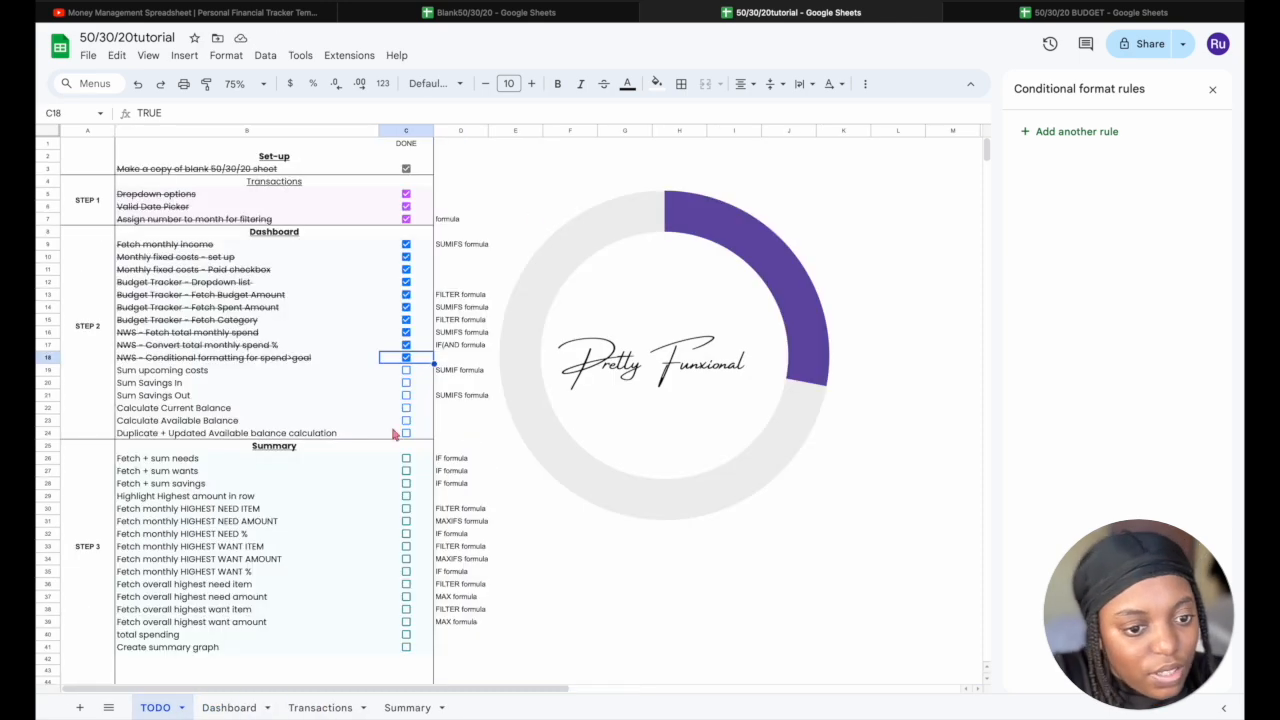
{"action": "left_click", "coordinate": [406, 370]}
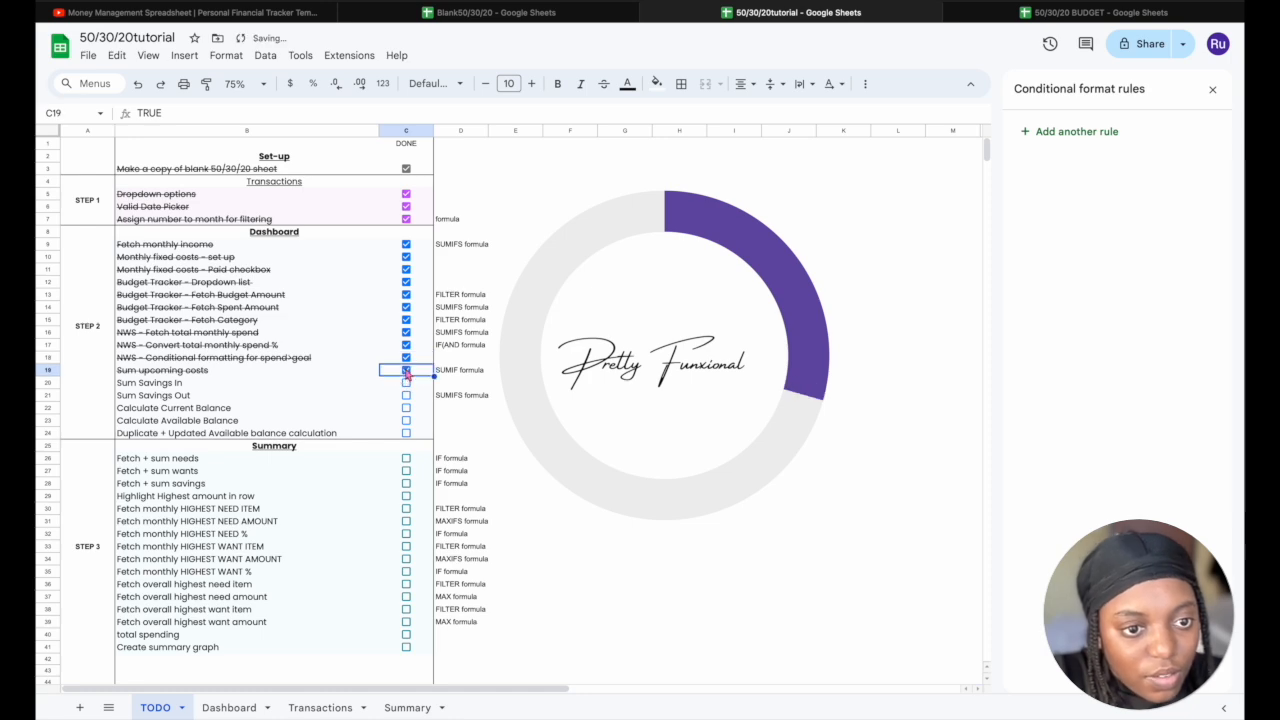
{"action": "left_click", "coordinate": [406, 383]}
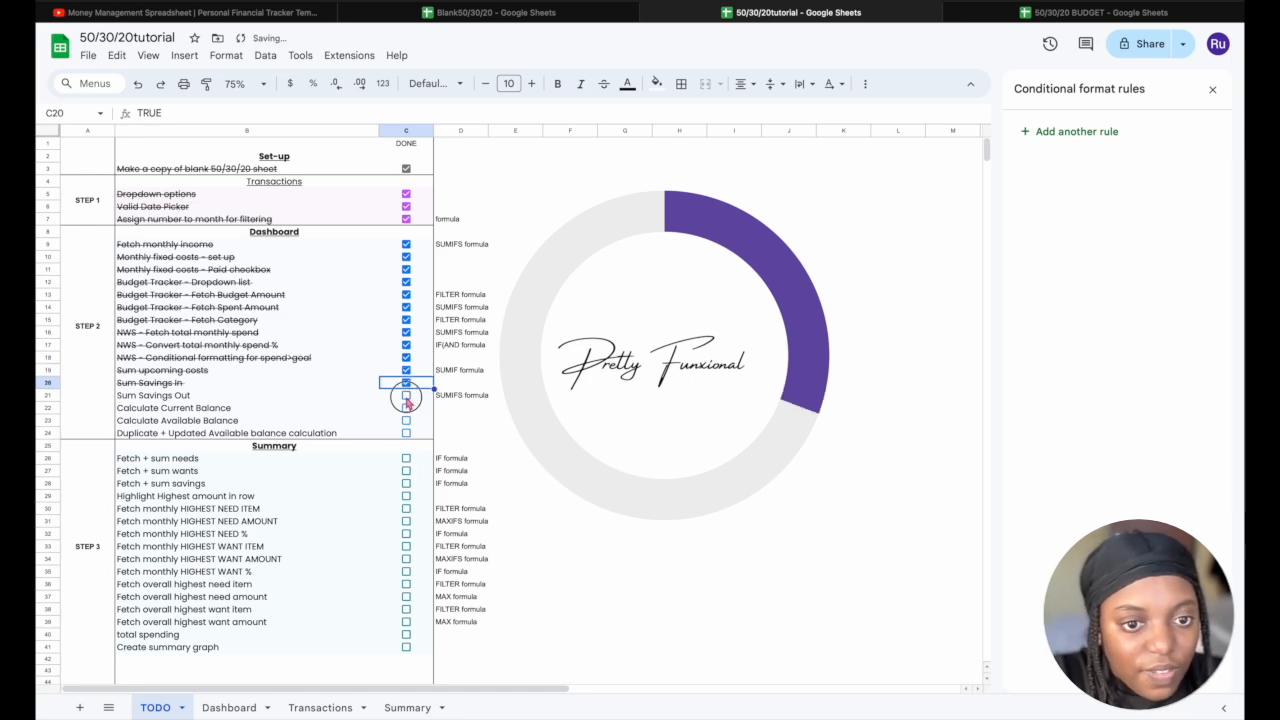
{"action": "left_click", "coordinate": [406, 395]}
{"action": "left_click", "coordinate": [406, 408]}
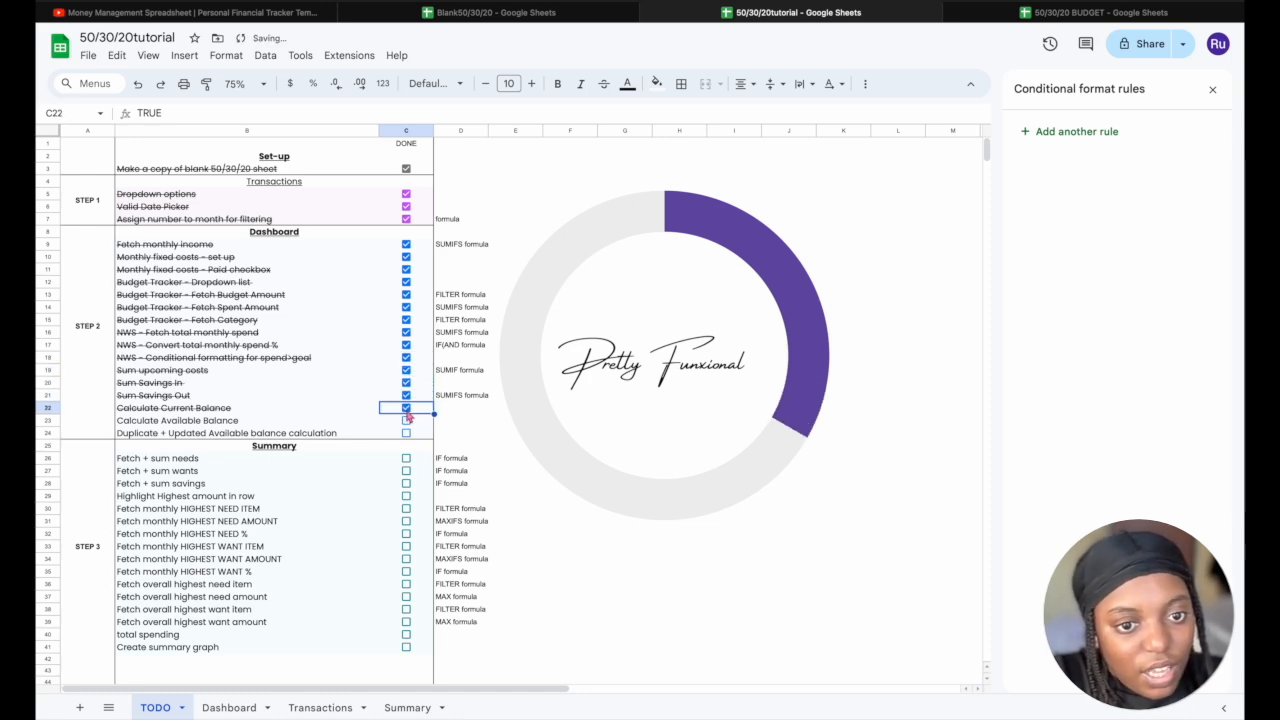
{"action": "left_click", "coordinate": [407, 422]}
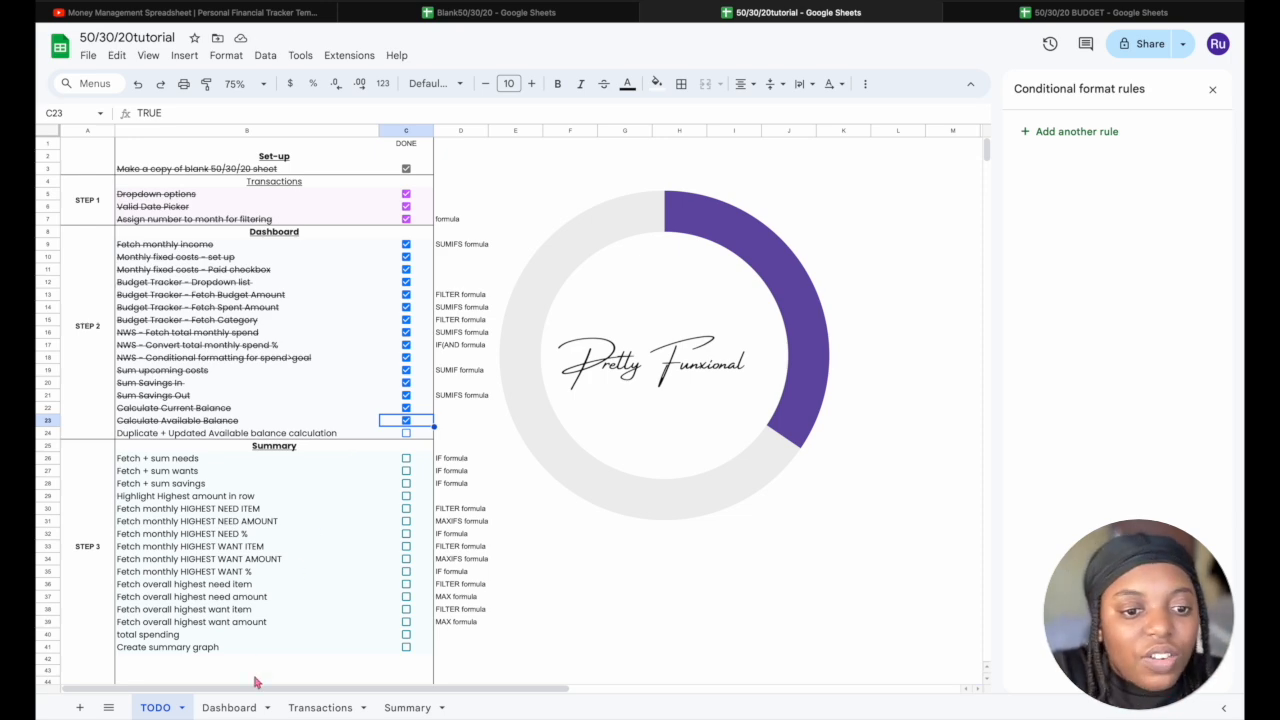
Review the Dashboard formulas for Current Balance, Available Balance, Savings In, Savings Out and Upcoming Costs
{"action": "left_click", "coordinate": [229, 708]}
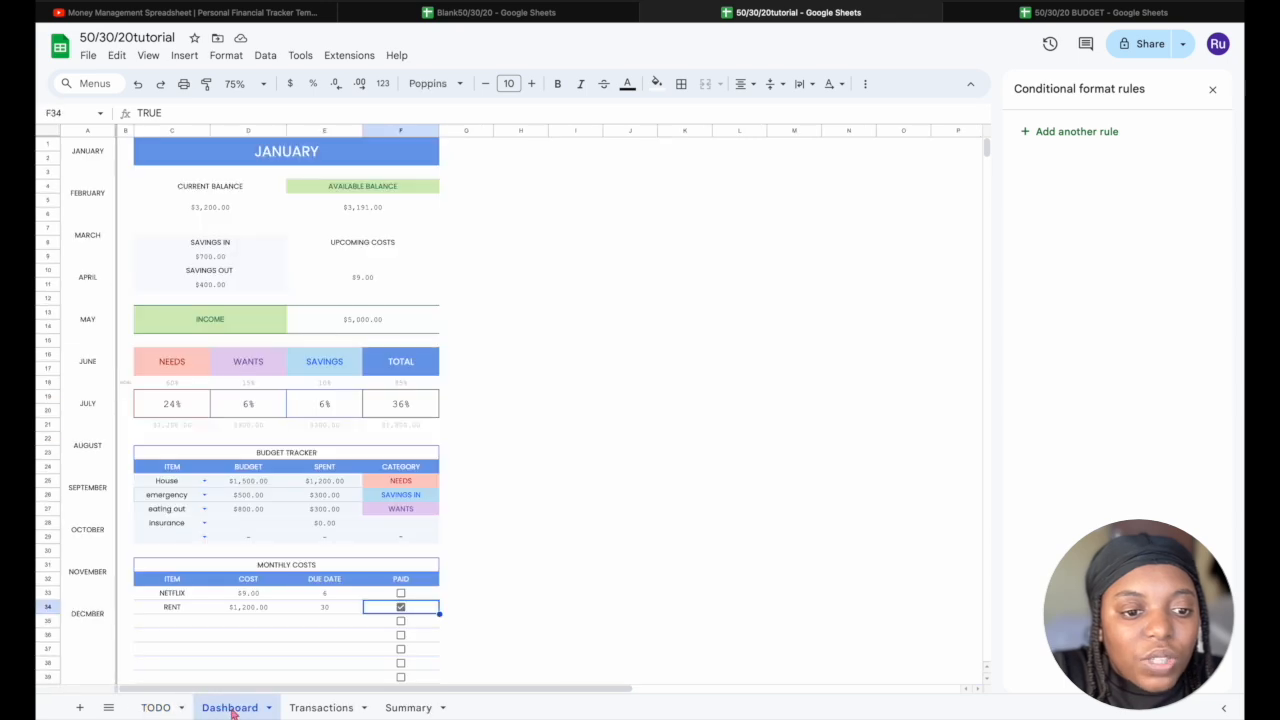
{"action": "left_click", "coordinate": [228, 207]}
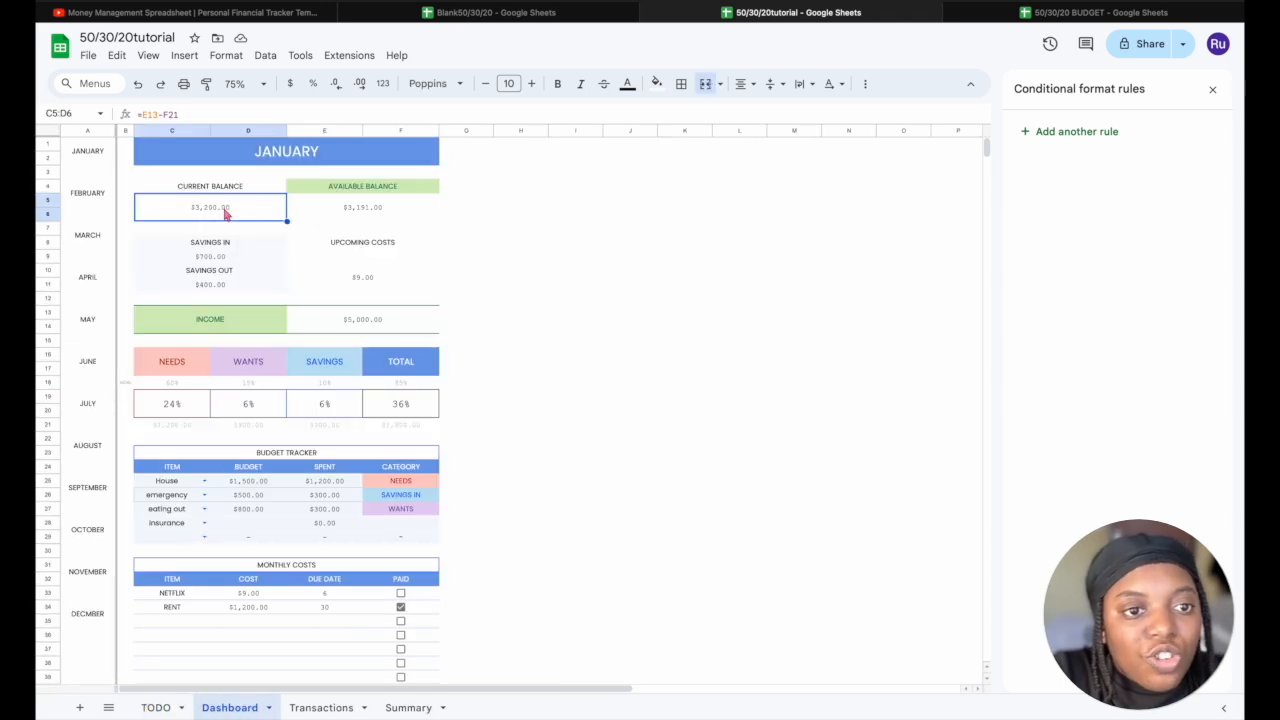
{"action": "left_click", "coordinate": [361, 211]}
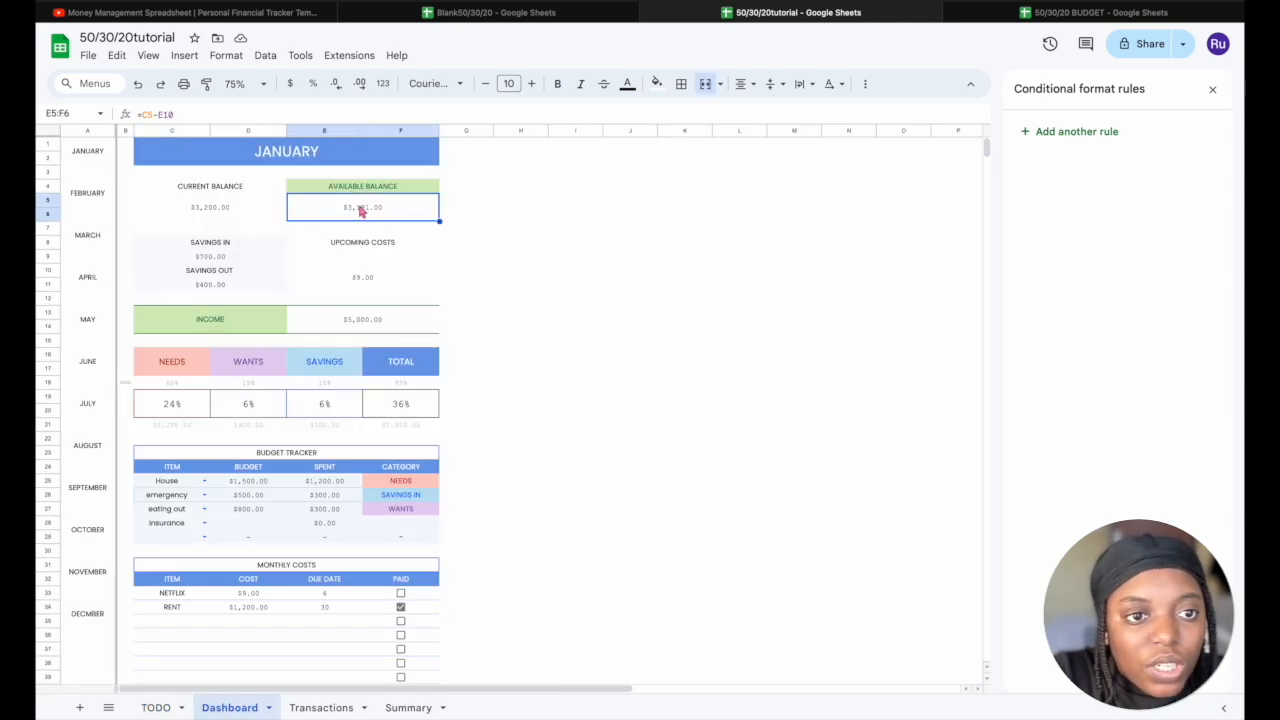
{"action": "left_click", "coordinate": [231, 259]}
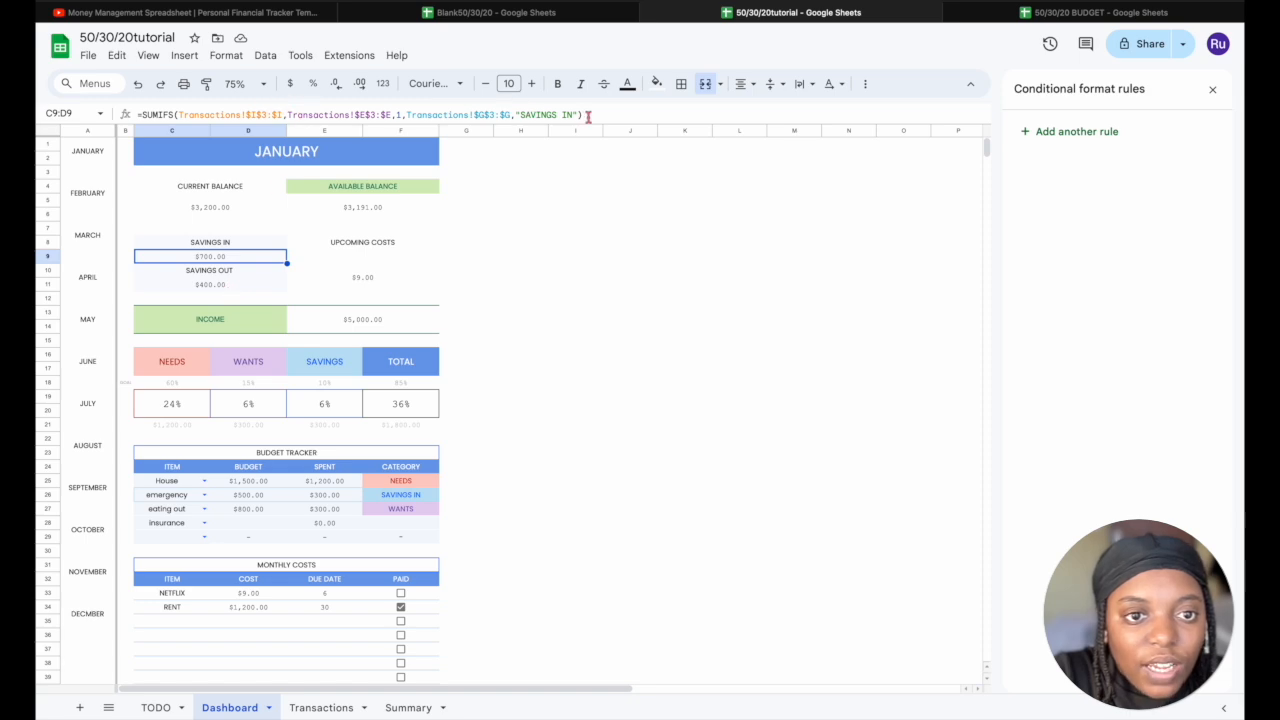
{"action": "left_click", "coordinate": [228, 286]}
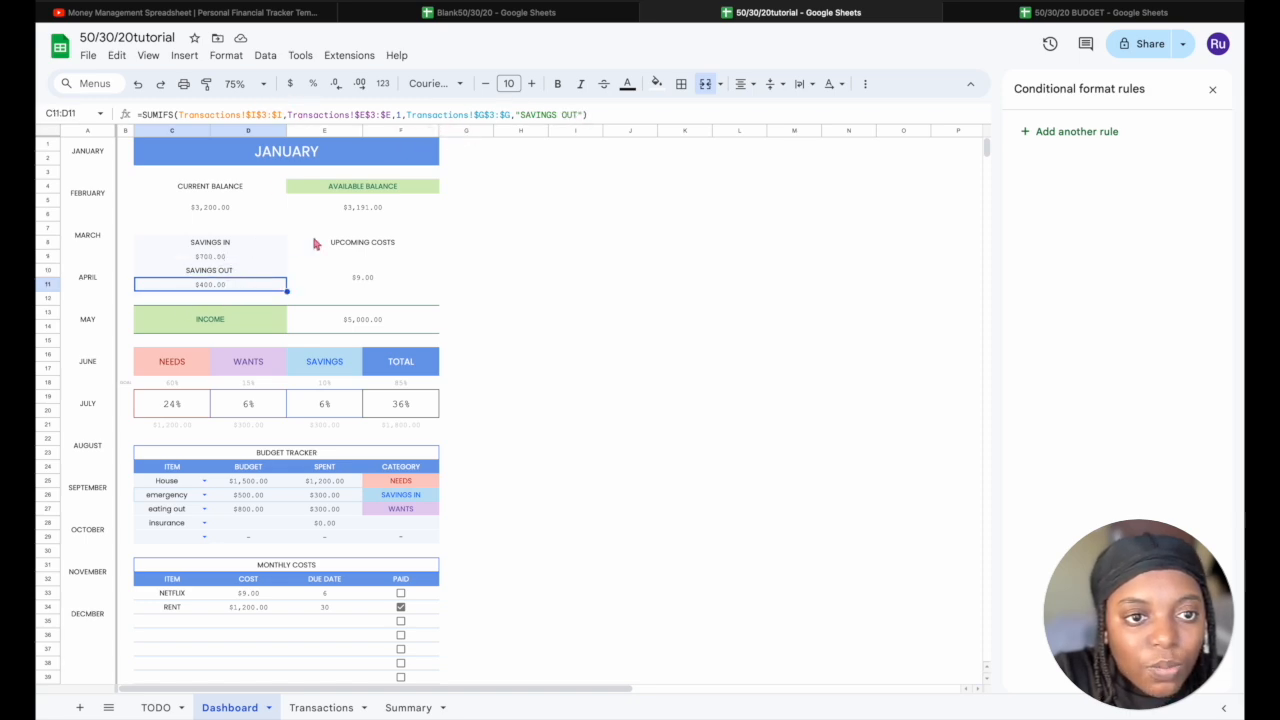
{"action": "left_click", "coordinate": [377, 276]}
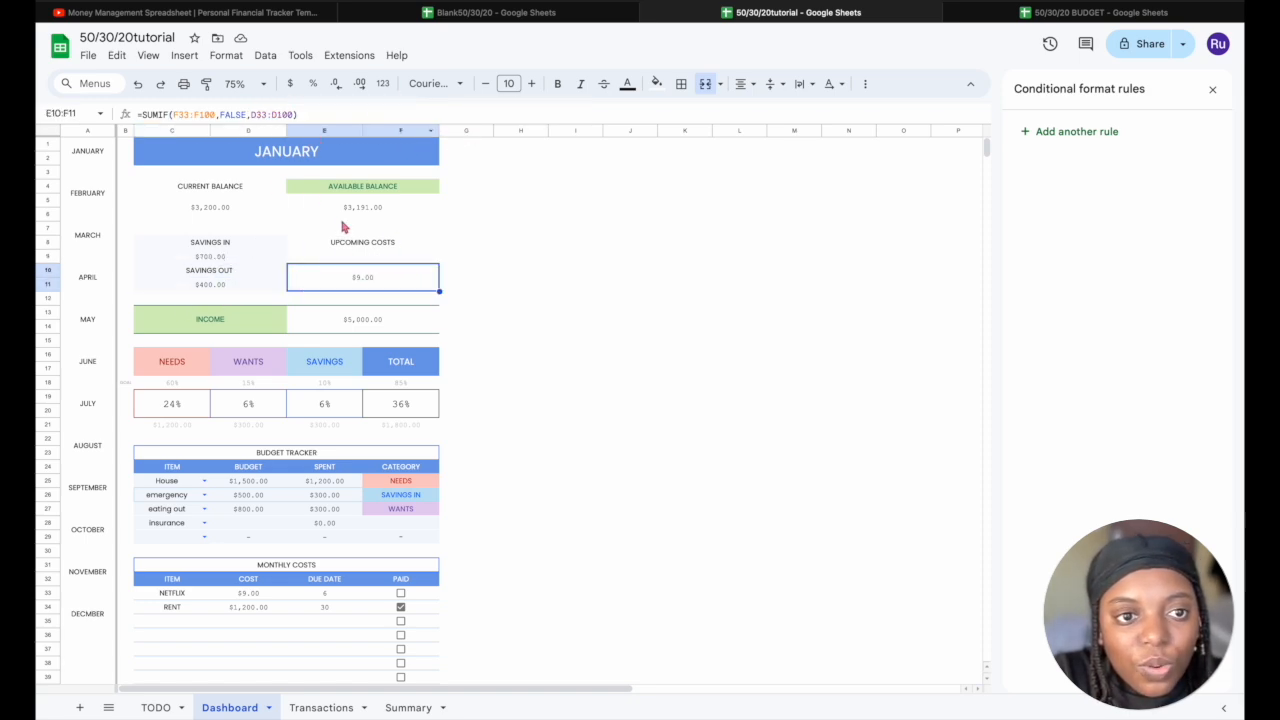
In January's Income formula, make the Transactions column I sum range absolute as $I$3:$I
{"action": "left_click", "coordinate": [398, 318]}
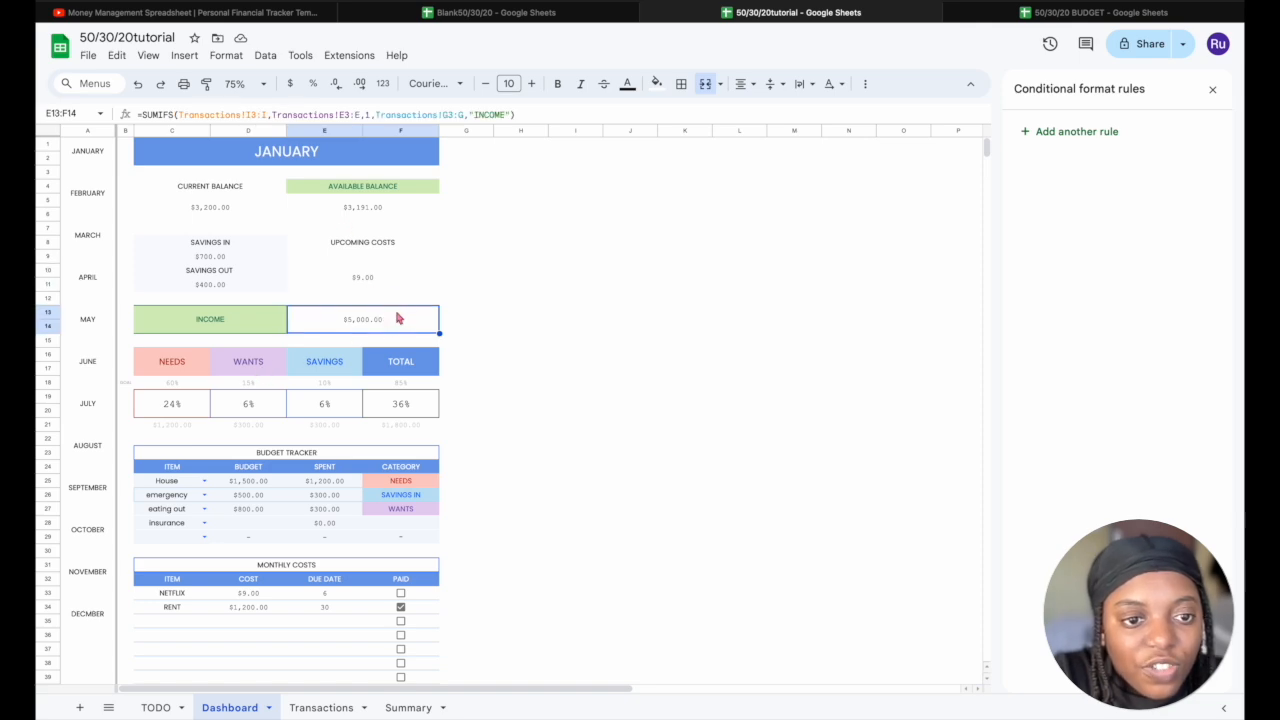
{"action": "left_click", "coordinate": [249, 114]}
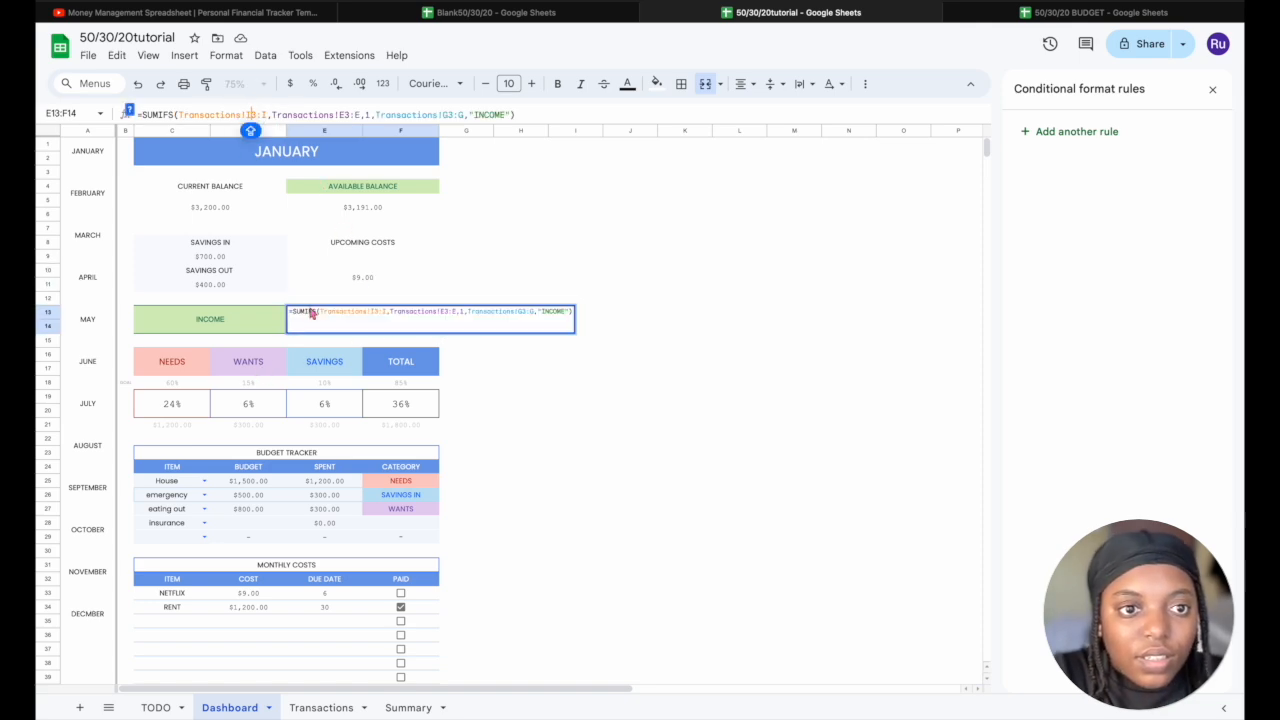
{"action": "left_click", "coordinate": [244, 114]}
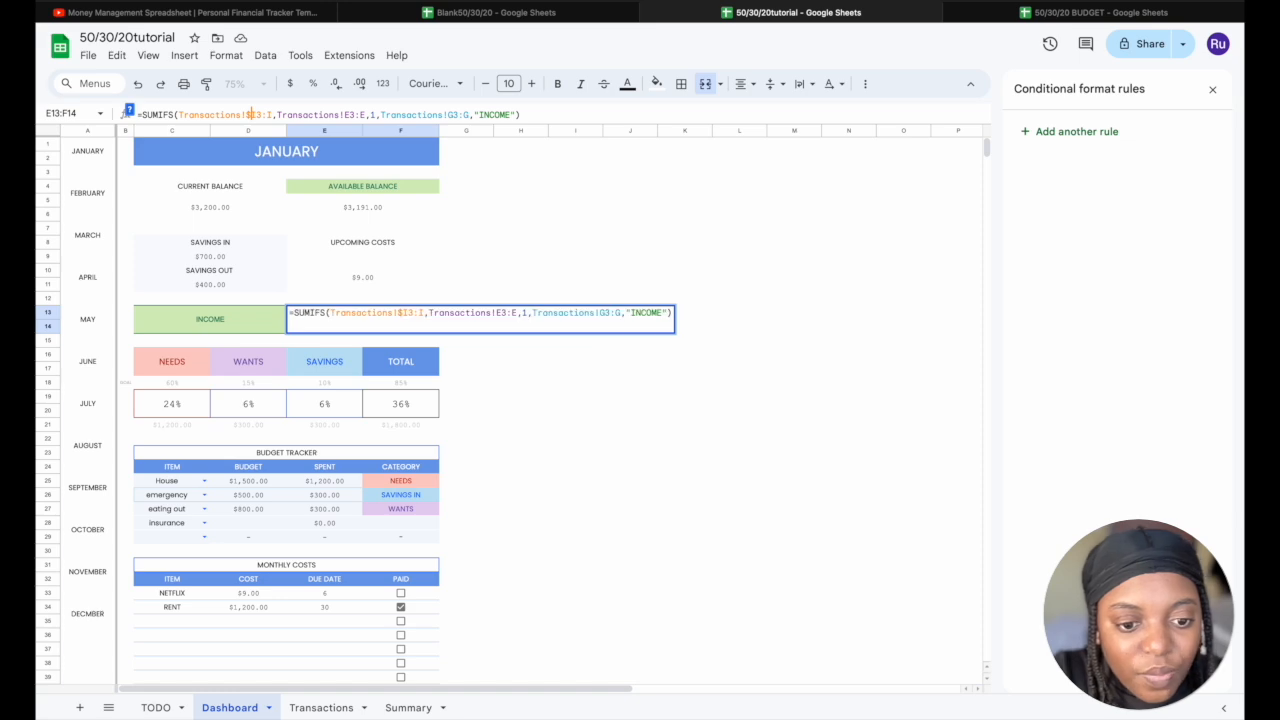
{"action": "key", "text": "F4"}
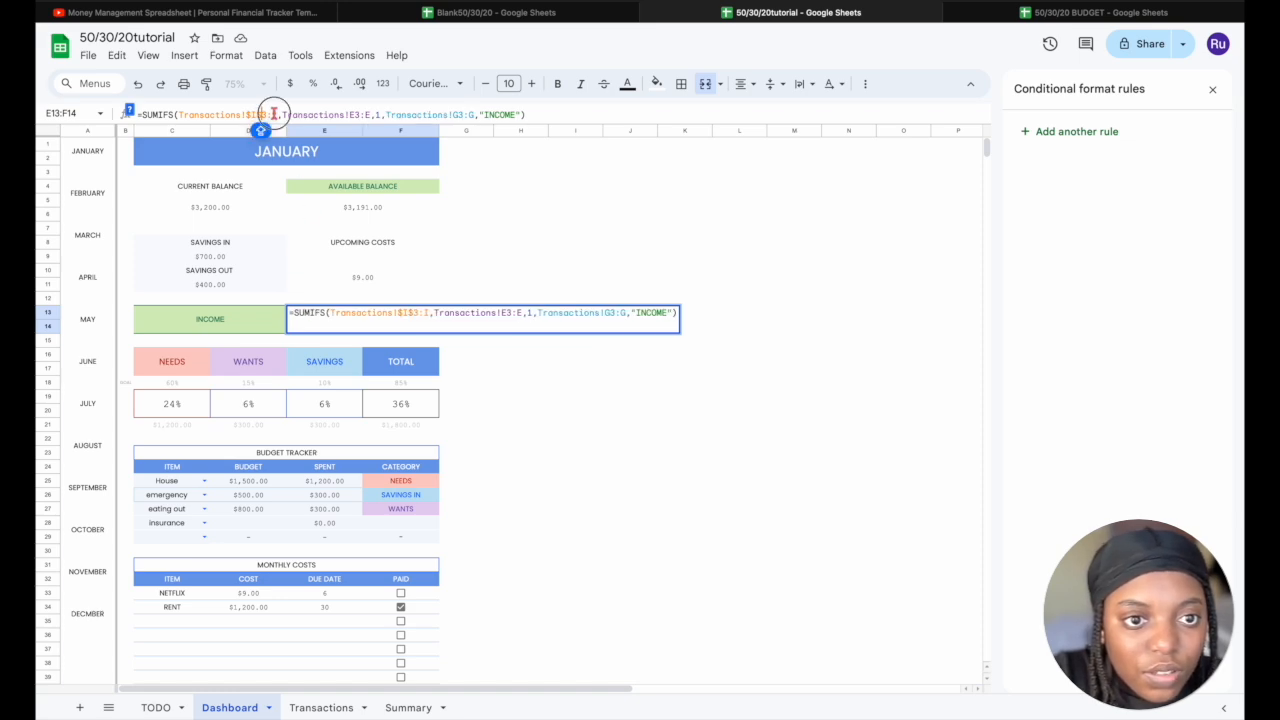
{"action": "left_click", "coordinate": [273, 114]}
{"action": "type", "text": "$"}
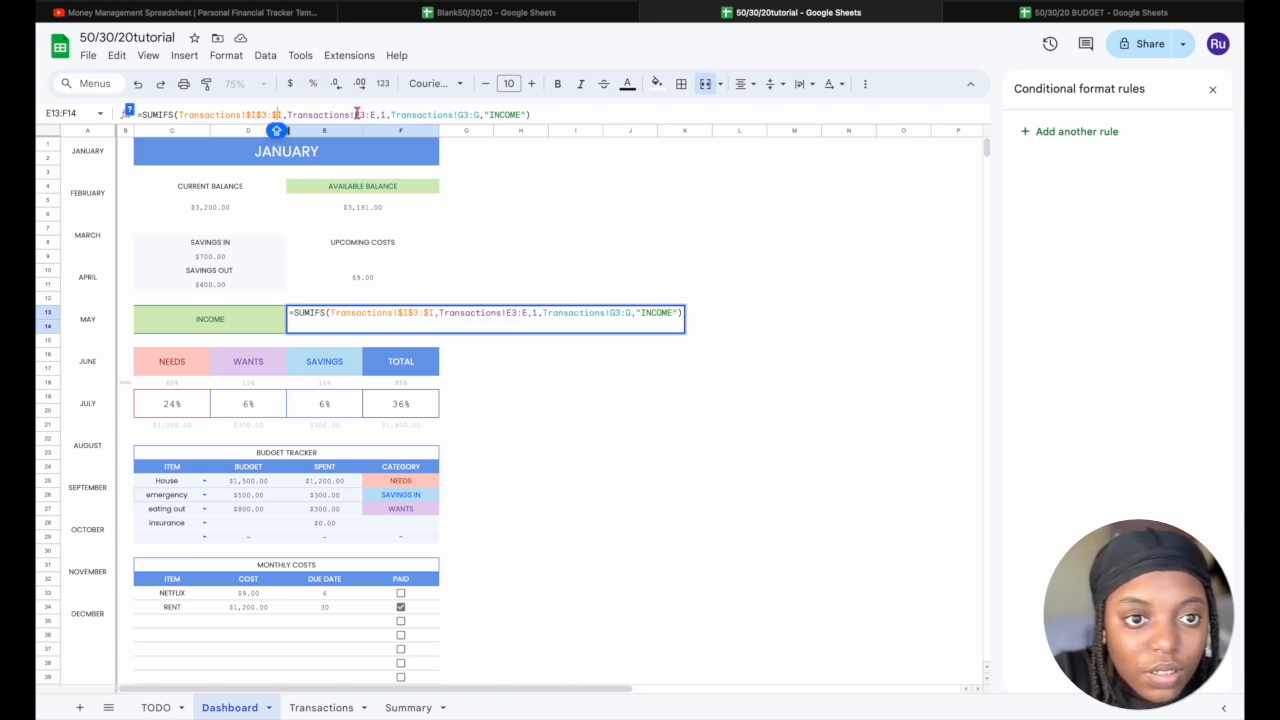
Make the month criteria range in January's Income formula absolute as Transactions!$E$3:$E
{"action": "left_click", "coordinate": [357, 114]}
{"action": "type", "text": "$"}
{"action": "left_click", "coordinate": [361, 114]}
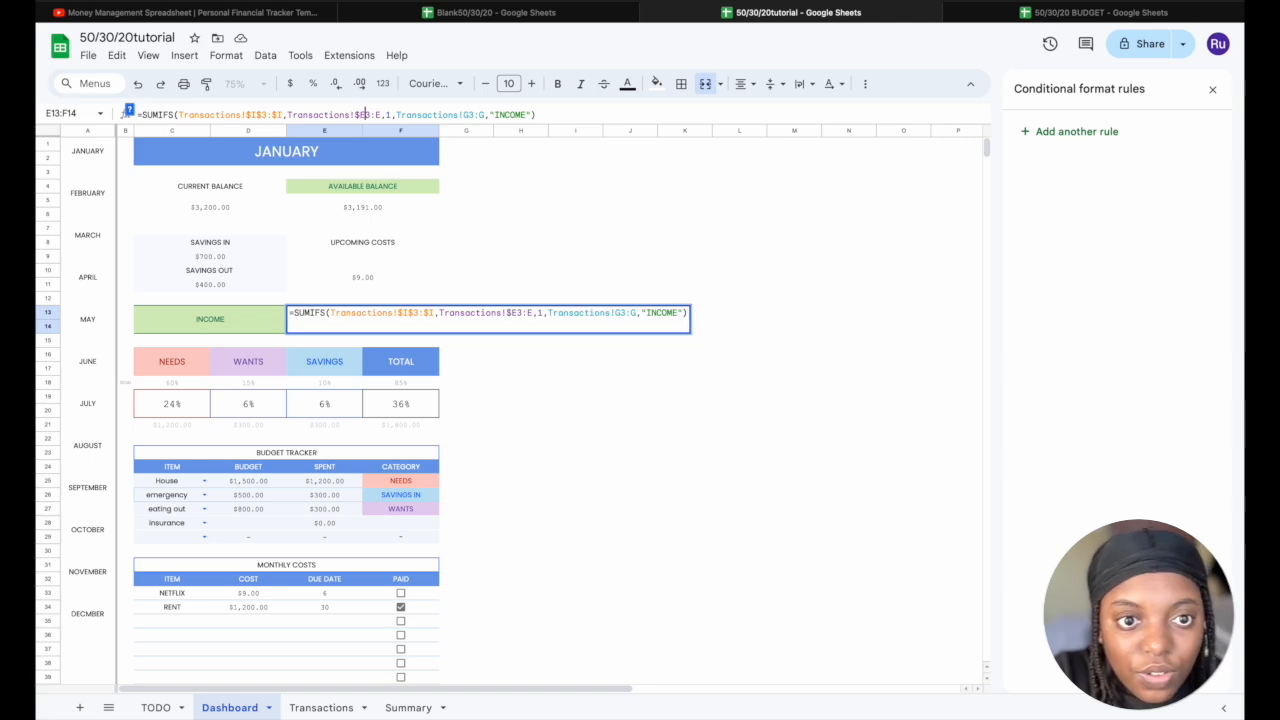
{"action": "type", "text": "$"}
{"action": "left_click", "coordinate": [382, 114]}
{"action": "type", "text": "$"}
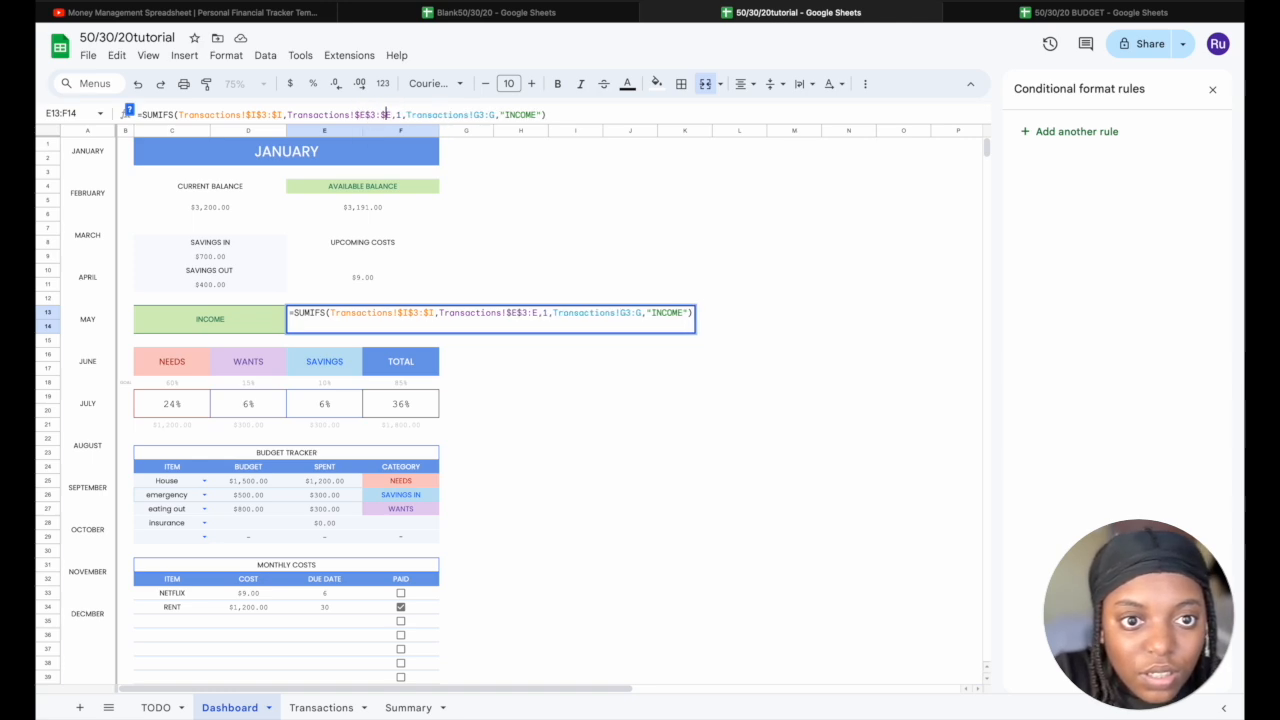
Make the category criteria range in January's Income formula absolute as Transactions!$G$3:$G and commit the formula
{"action": "left_click", "coordinate": [473, 114]}
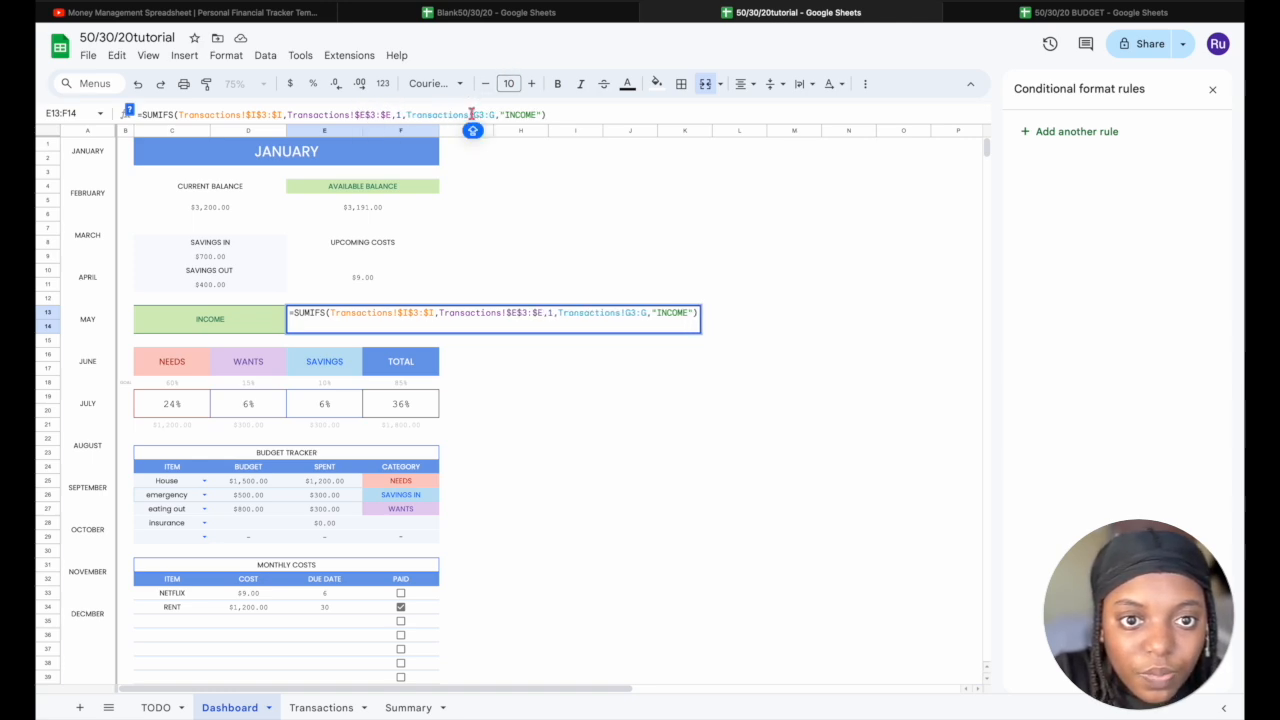
{"action": "type", "text": "$"}
{"action": "left_click", "coordinate": [484, 114]}
{"action": "type", "text": "$G$"}
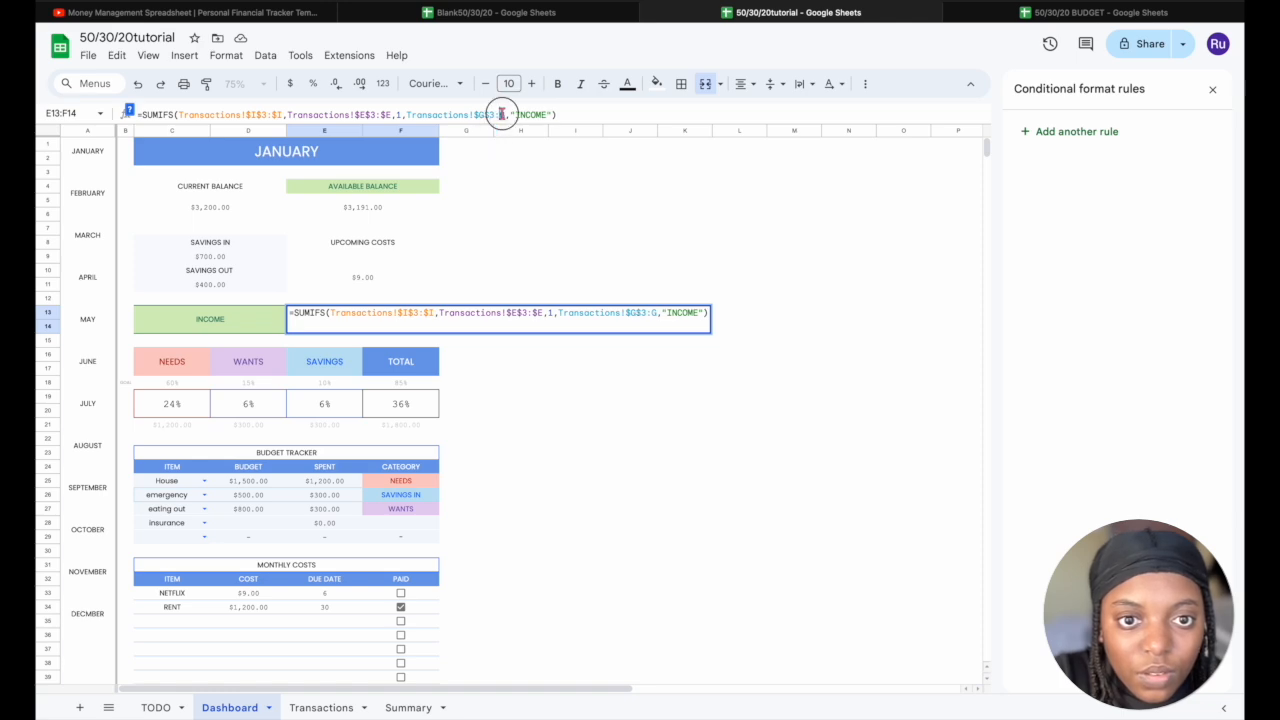
{"action": "left_click", "coordinate": [502, 114]}
{"action": "type", "text": "$"}
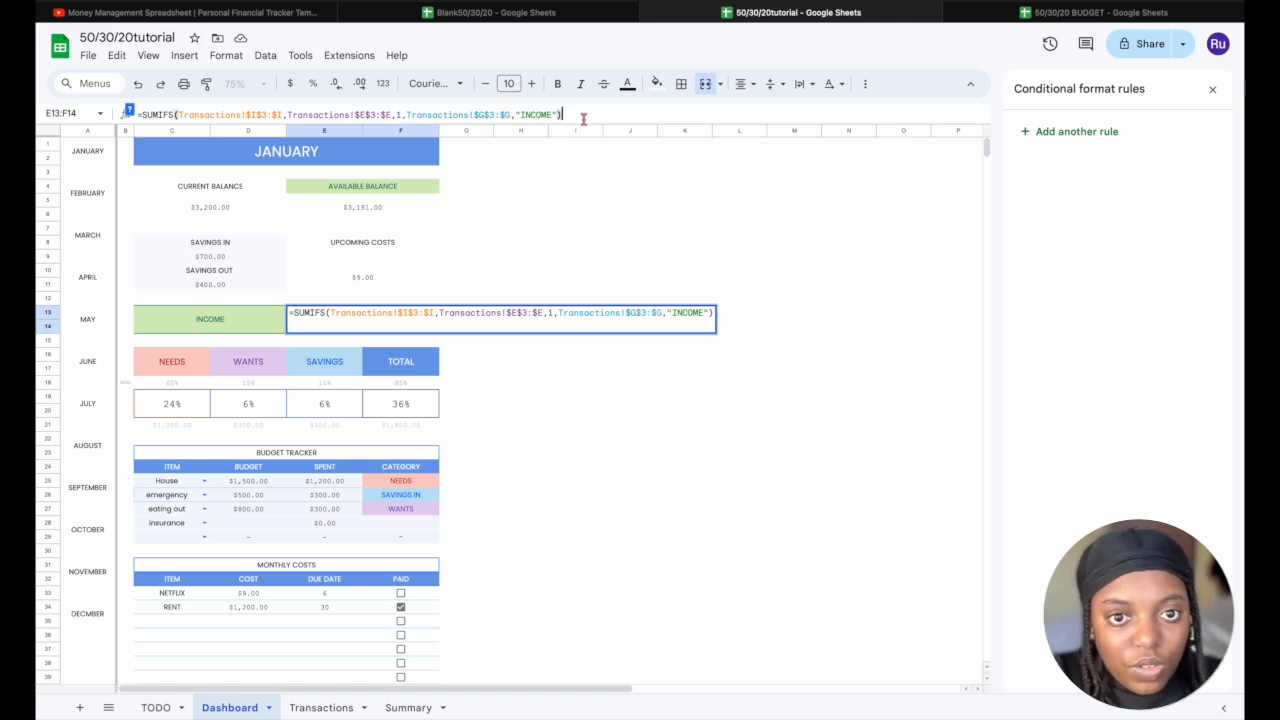
{"action": "key", "text": "Return"}
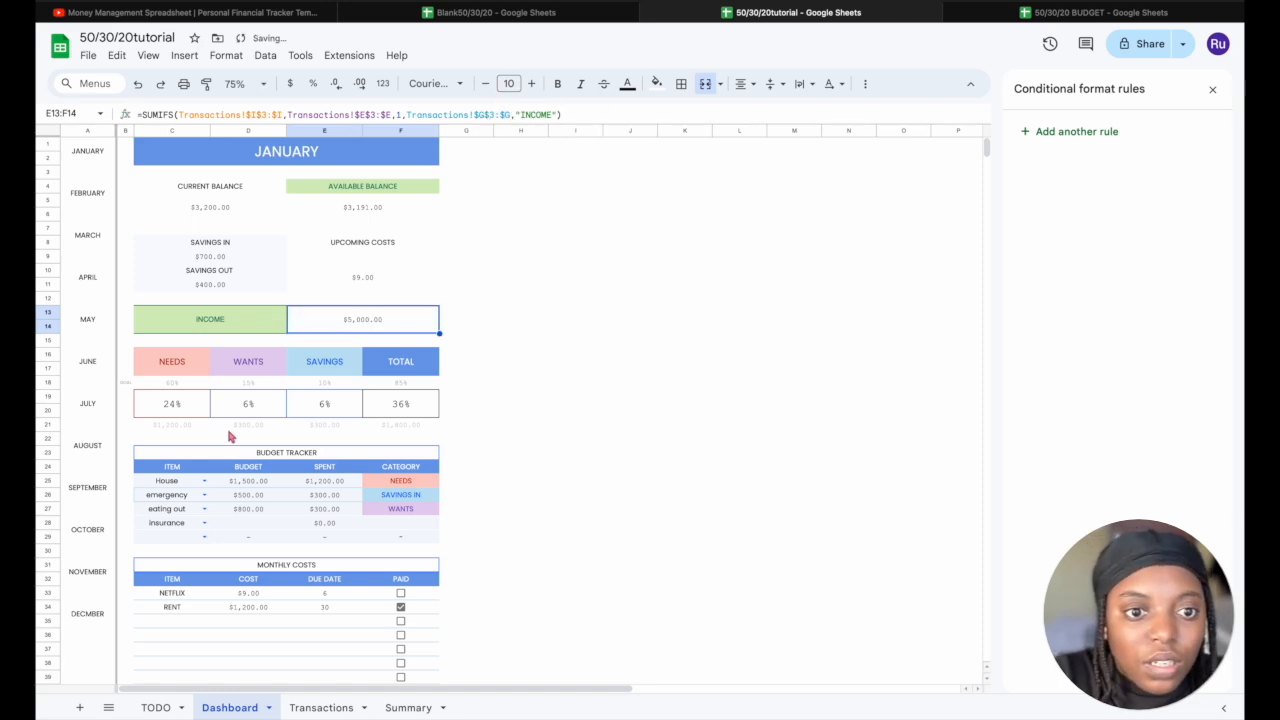
Review the formulas in January's Needs, Wants, Savings and Total amounts and in the Budget Tracker's first row for absolute references
{"action": "left_click", "coordinate": [172, 406]}
{"action": "left_click", "coordinate": [192, 426]}
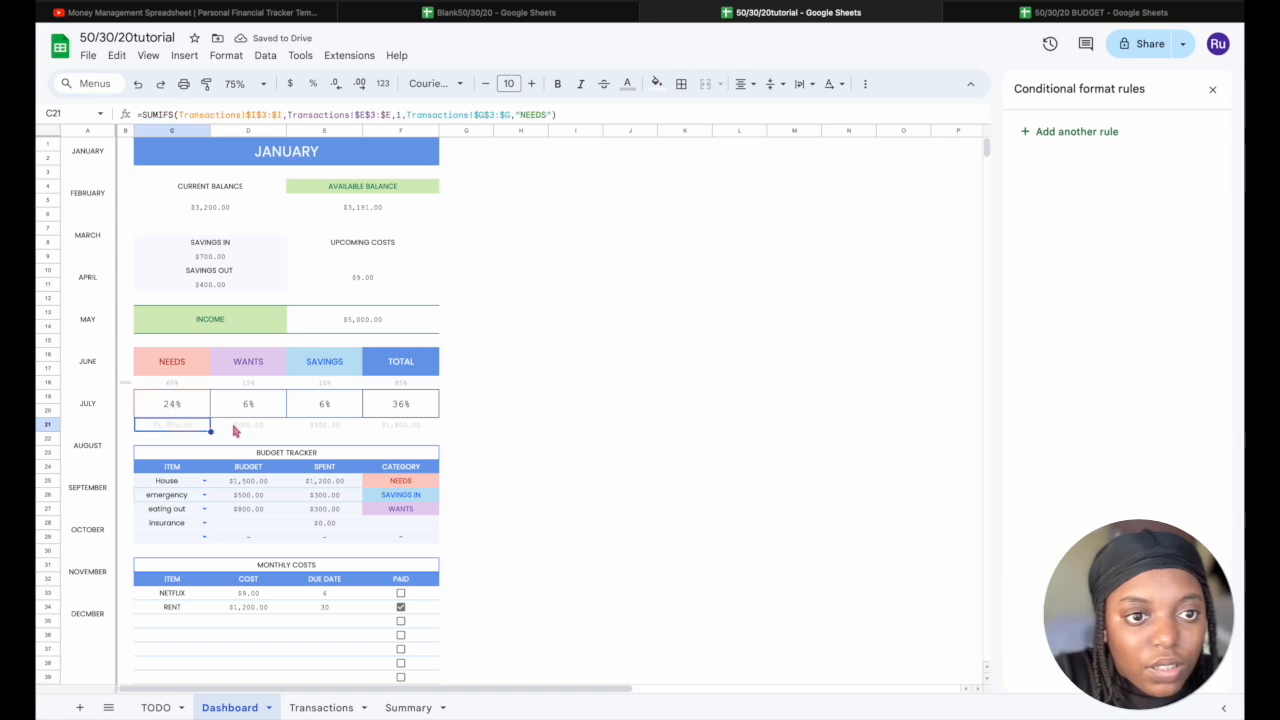
{"action": "left_click", "coordinate": [235, 426]}
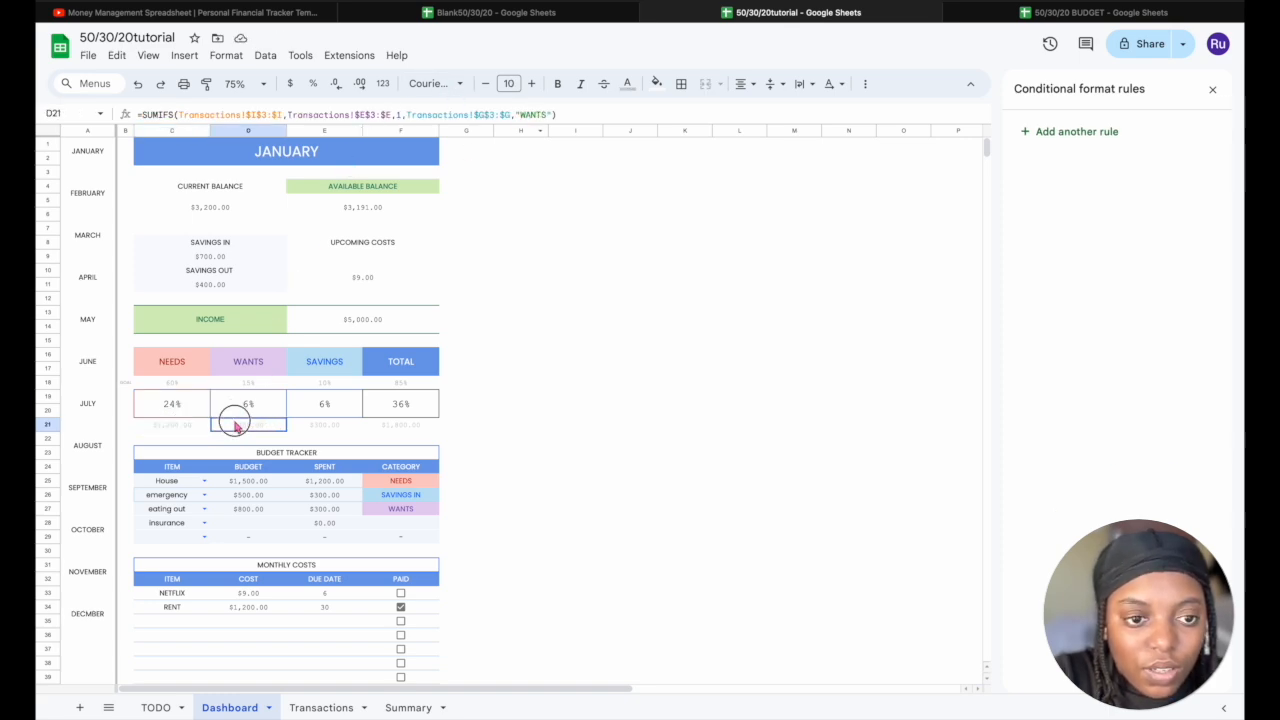
{"action": "left_click", "coordinate": [306, 424]}
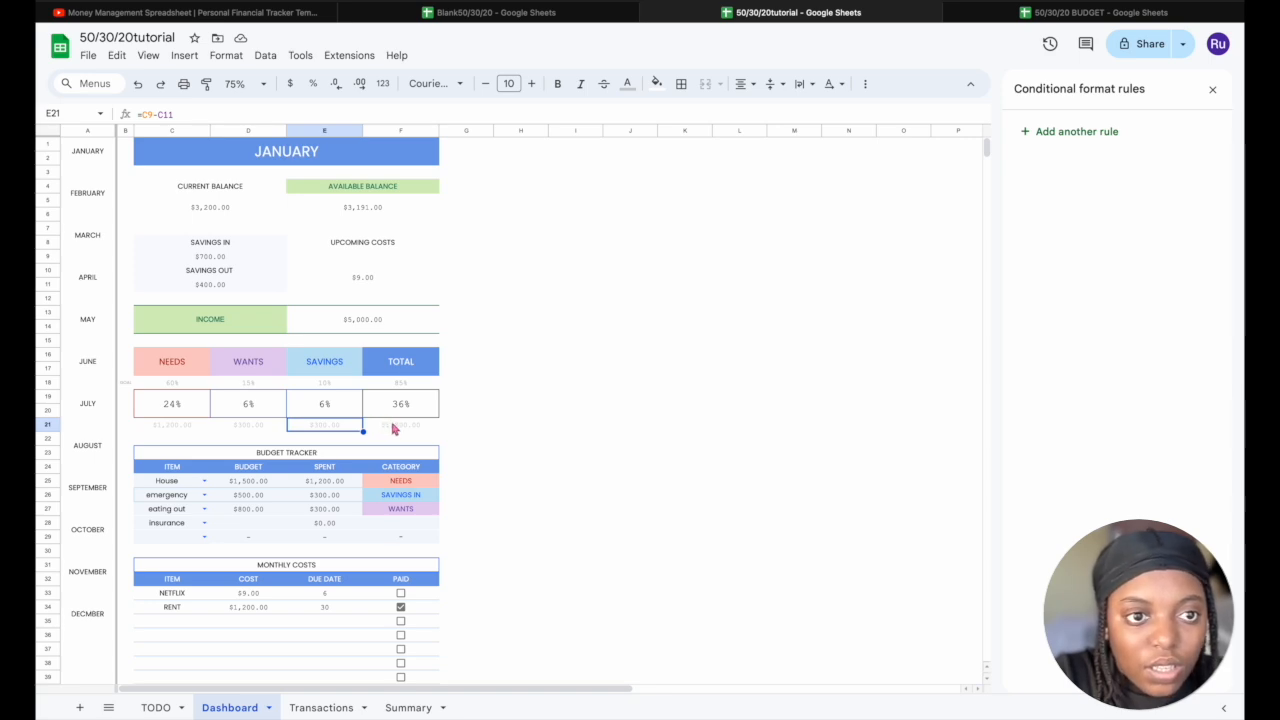
{"action": "left_click", "coordinate": [394, 427]}
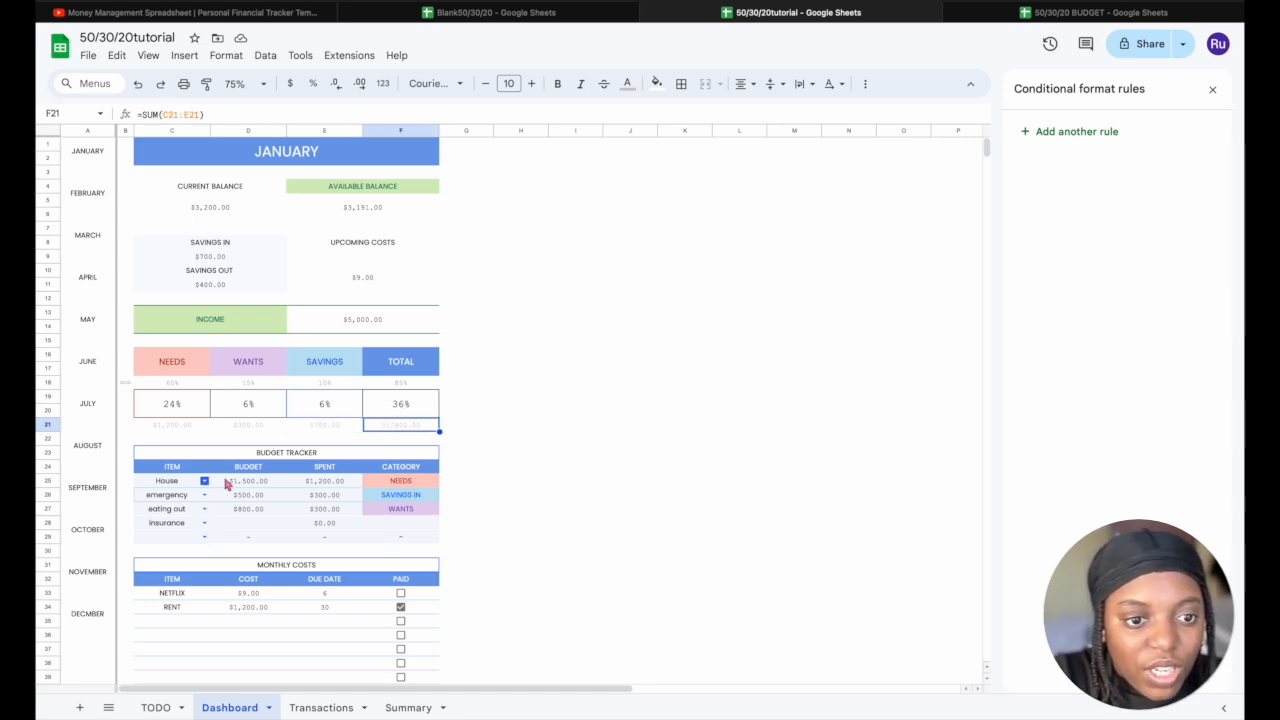
{"action": "left_click", "coordinate": [180, 486]}
{"action": "left_click", "coordinate": [240, 485]}
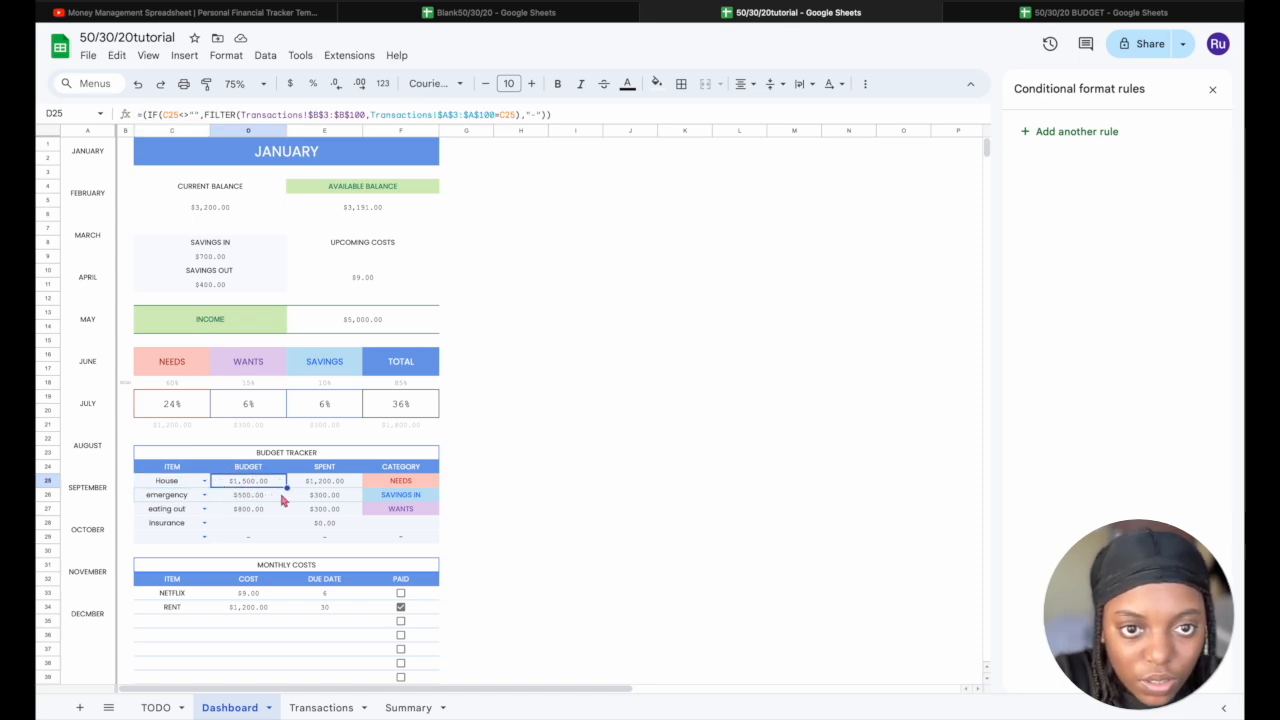
{"action": "left_click", "coordinate": [311, 486]}
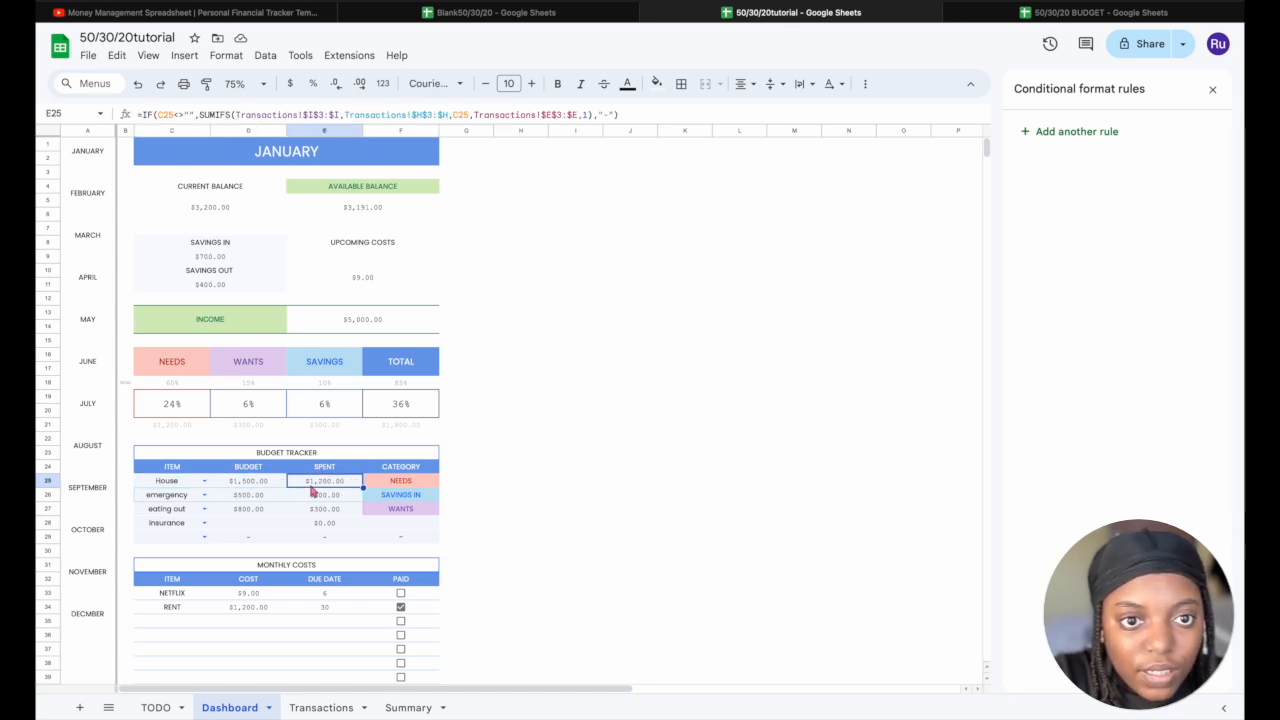
{"action": "left_click", "coordinate": [385, 485]}
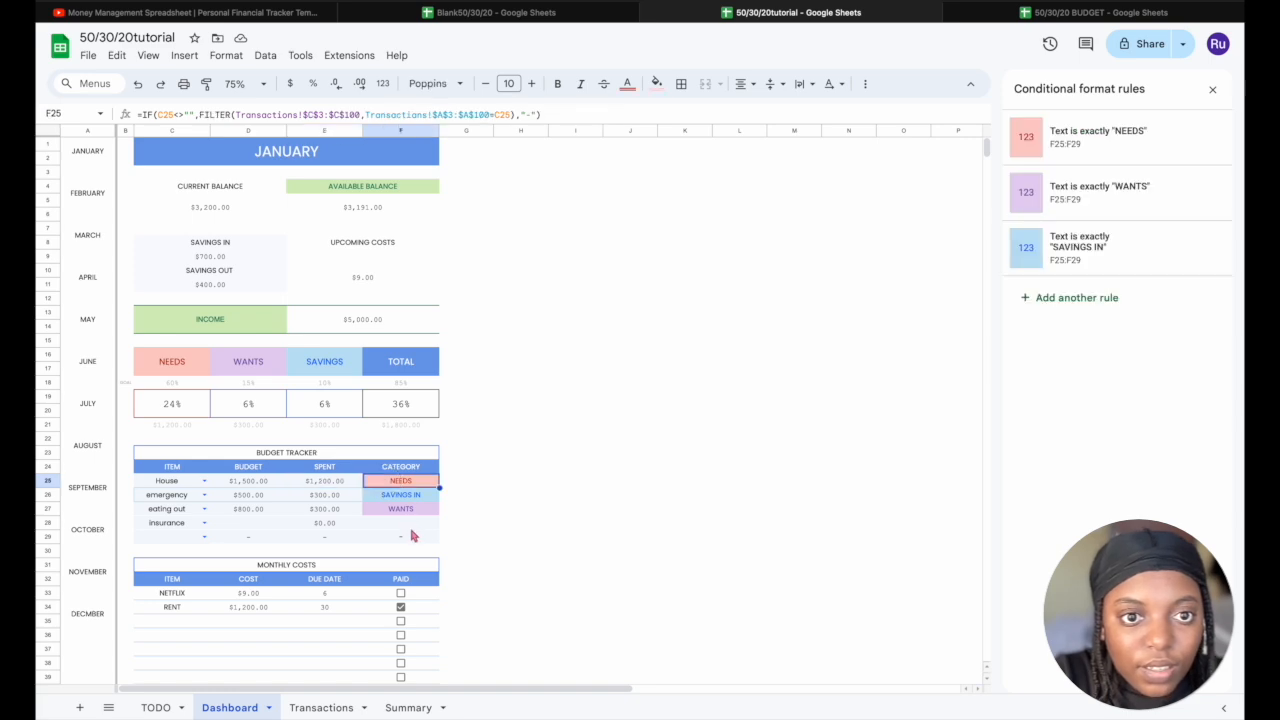
{"action": "scroll", "coordinate": [413, 536], "scroll_direction": "down", "scroll_amount": 3}
{"action": "scroll", "coordinate": [343, 534], "scroll_direction": "up", "scroll_amount": 1}
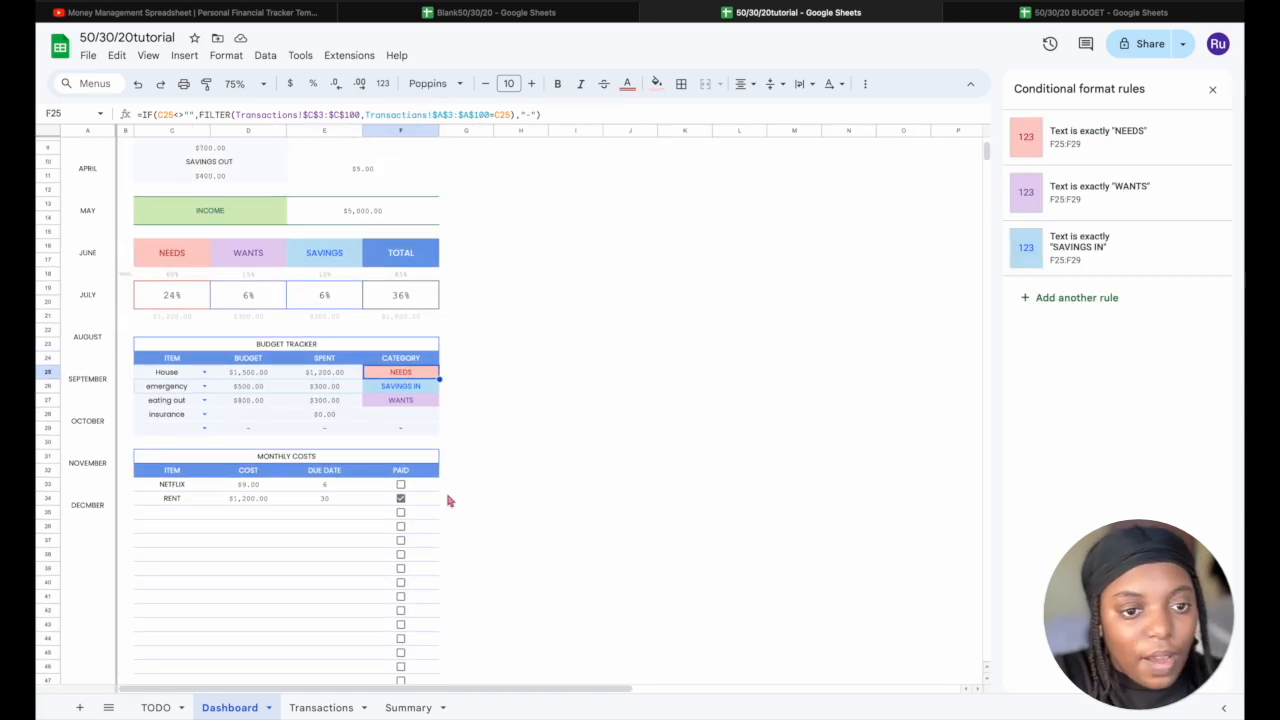
{"action": "scroll", "coordinate": [449, 500], "scroll_direction": "up", "scroll_amount": 3}
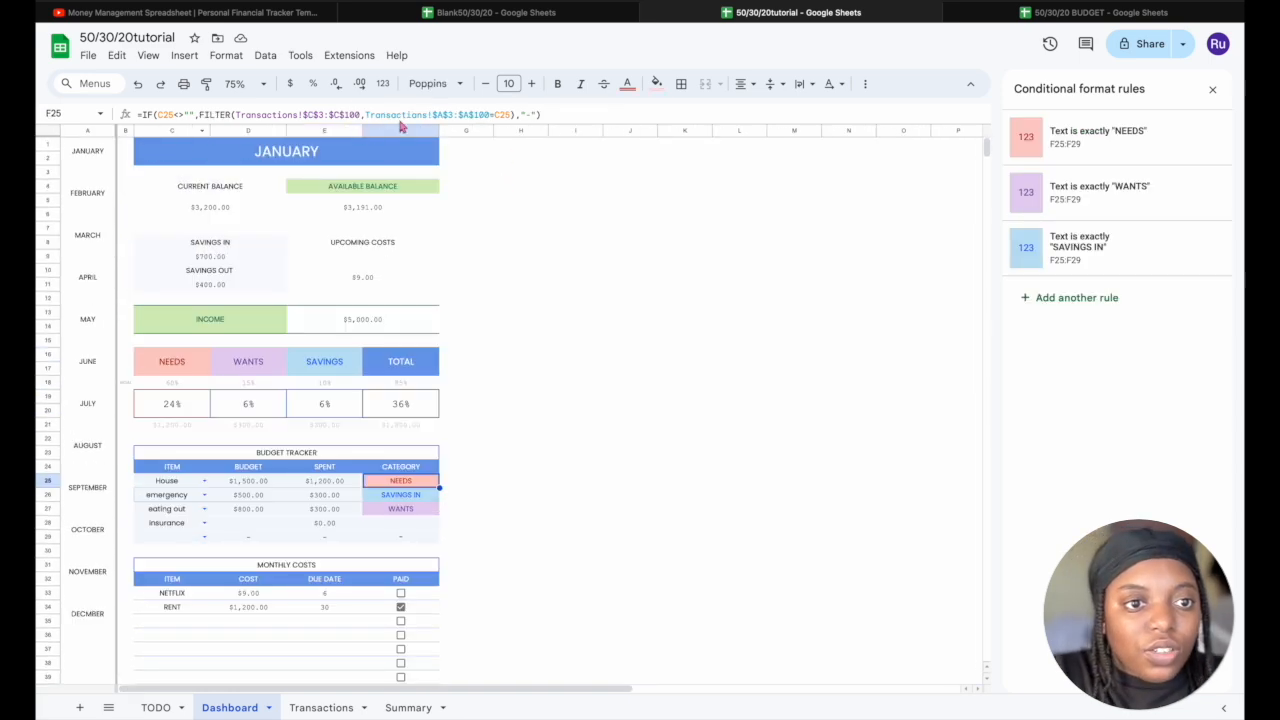
Duplicate the whole January dashboard by copying columns B to F and pasting them starting at column G
{"action": "left_click", "coordinate": [152, 155]}
{"action": "scroll", "coordinate": [271, 287], "scroll_direction": "down", "scroll_amount": 5}
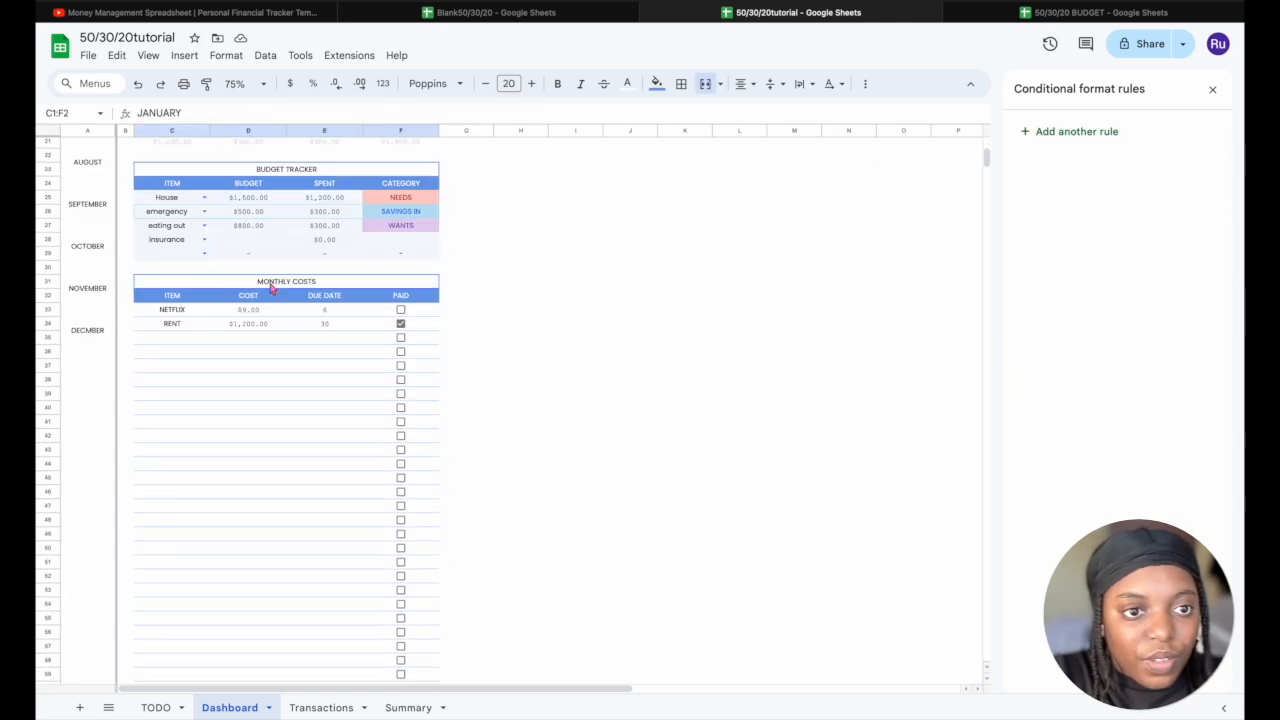
{"action": "scroll", "coordinate": [271, 287], "scroll_direction": "down", "scroll_amount": 15}
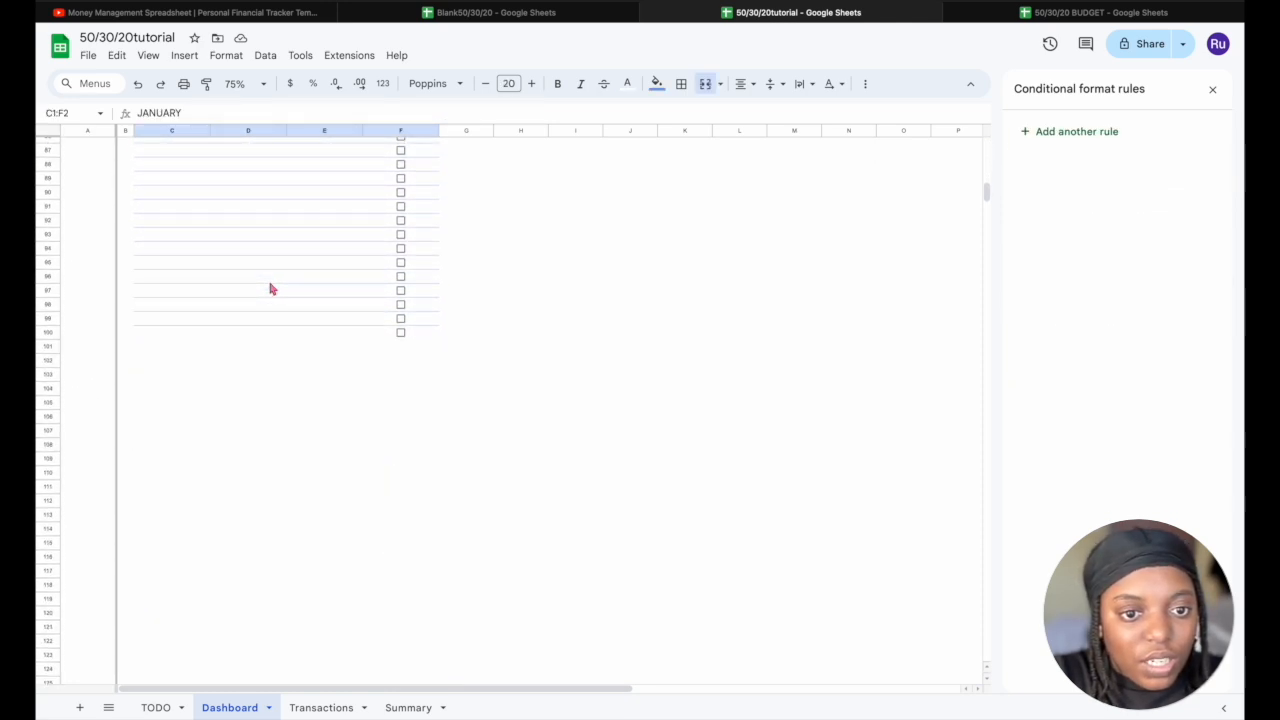
{"action": "scroll", "coordinate": [271, 287], "scroll_direction": "up", "scroll_amount": 20}
{"action": "left_click", "coordinate": [127, 131]}
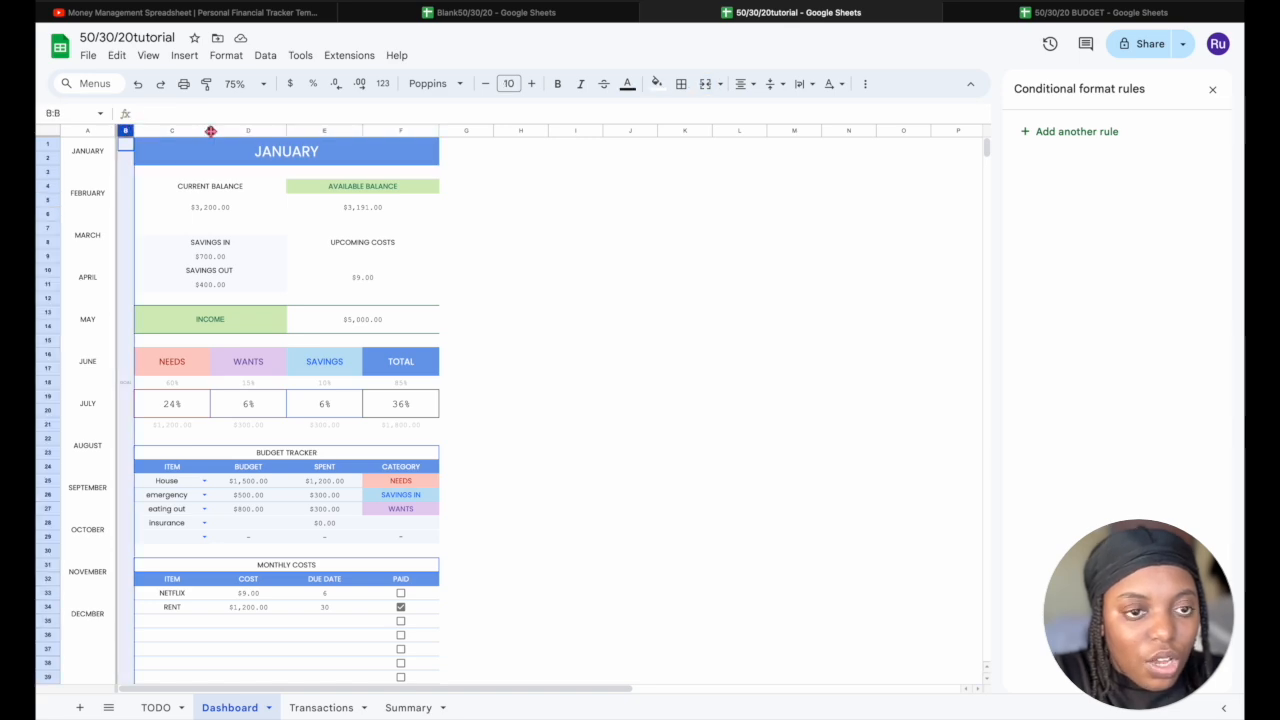
{"action": "left_click", "coordinate": [414, 131], "text": "shift"}
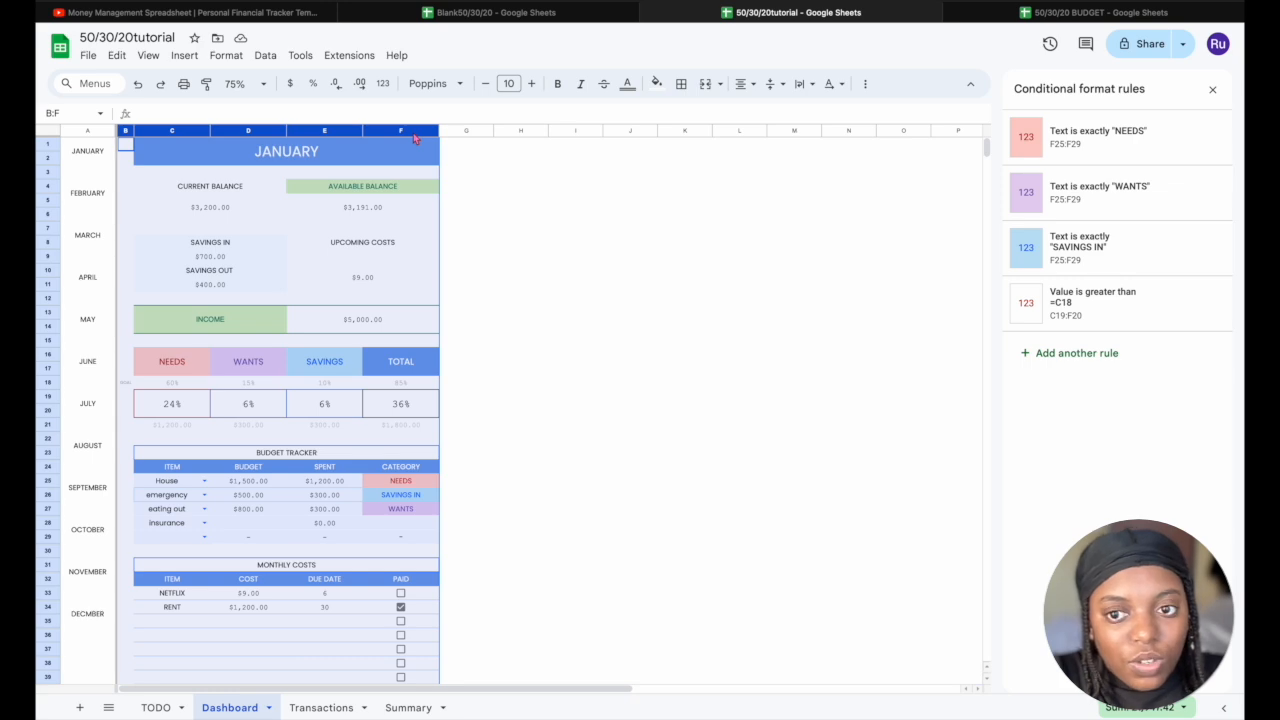
{"action": "key", "text": "ctrl+c"}
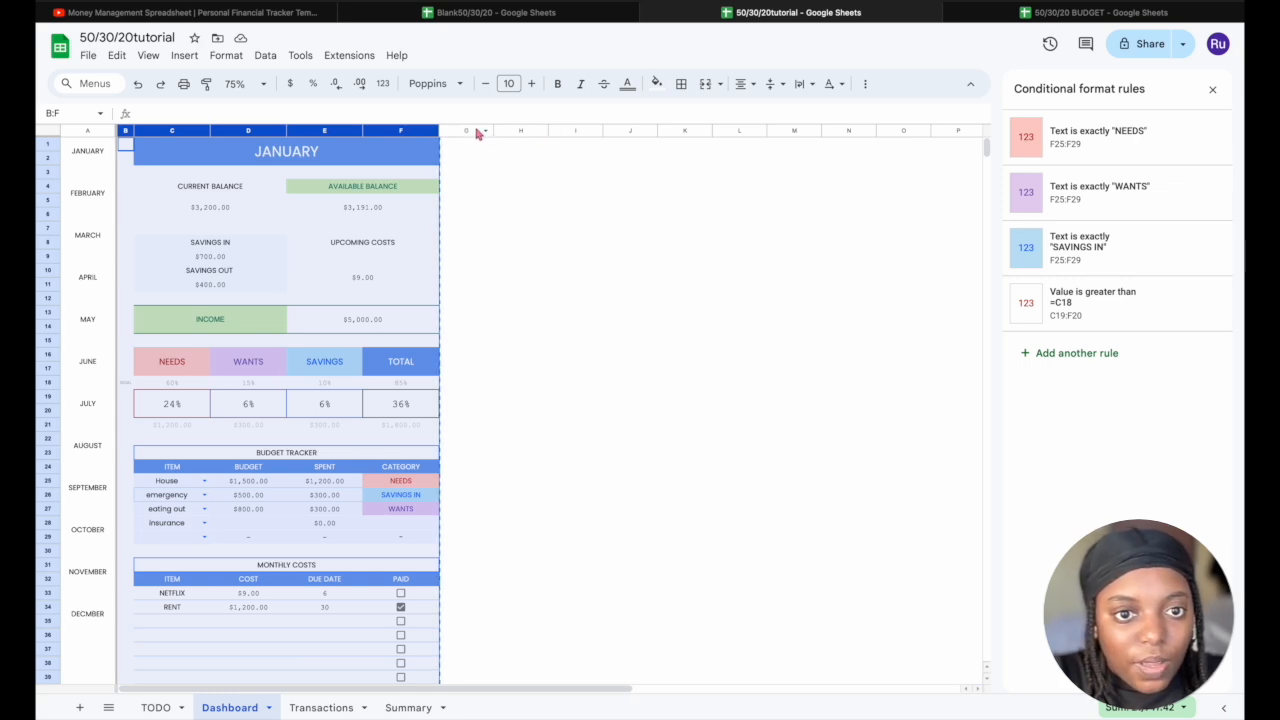
{"action": "left_click", "coordinate": [471, 131]}
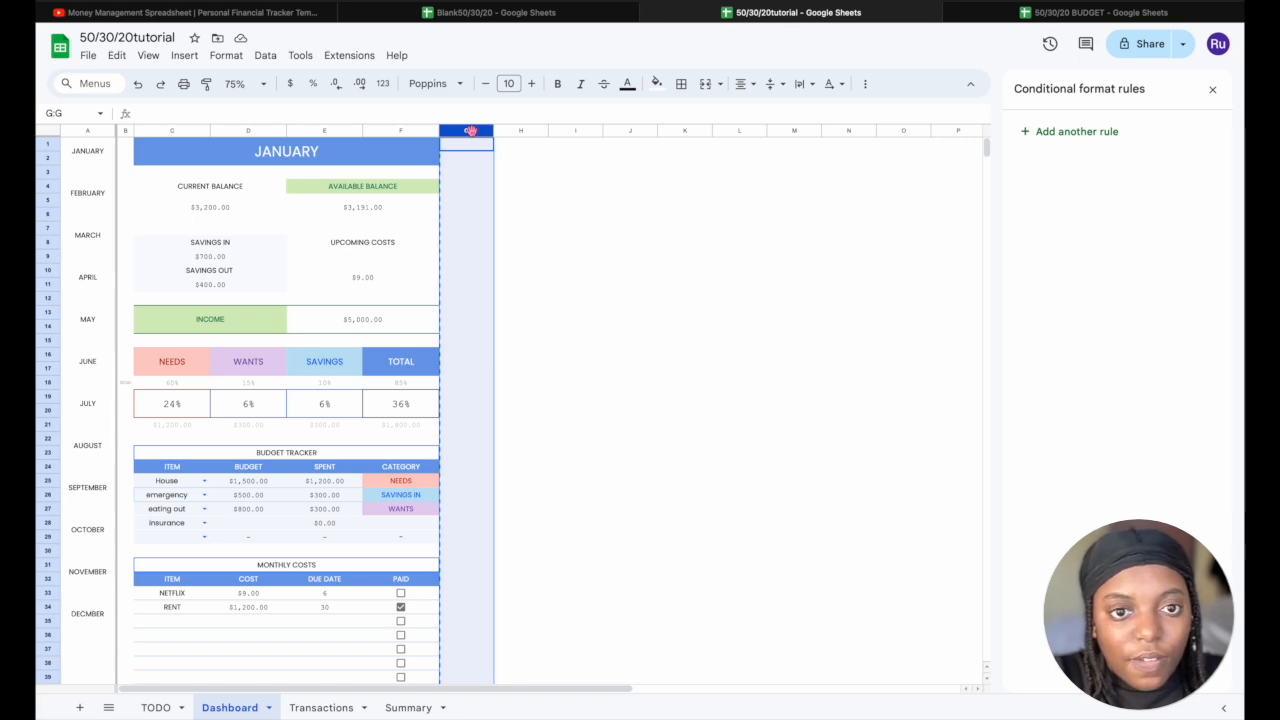
{"action": "key", "text": "ctrl+v"}
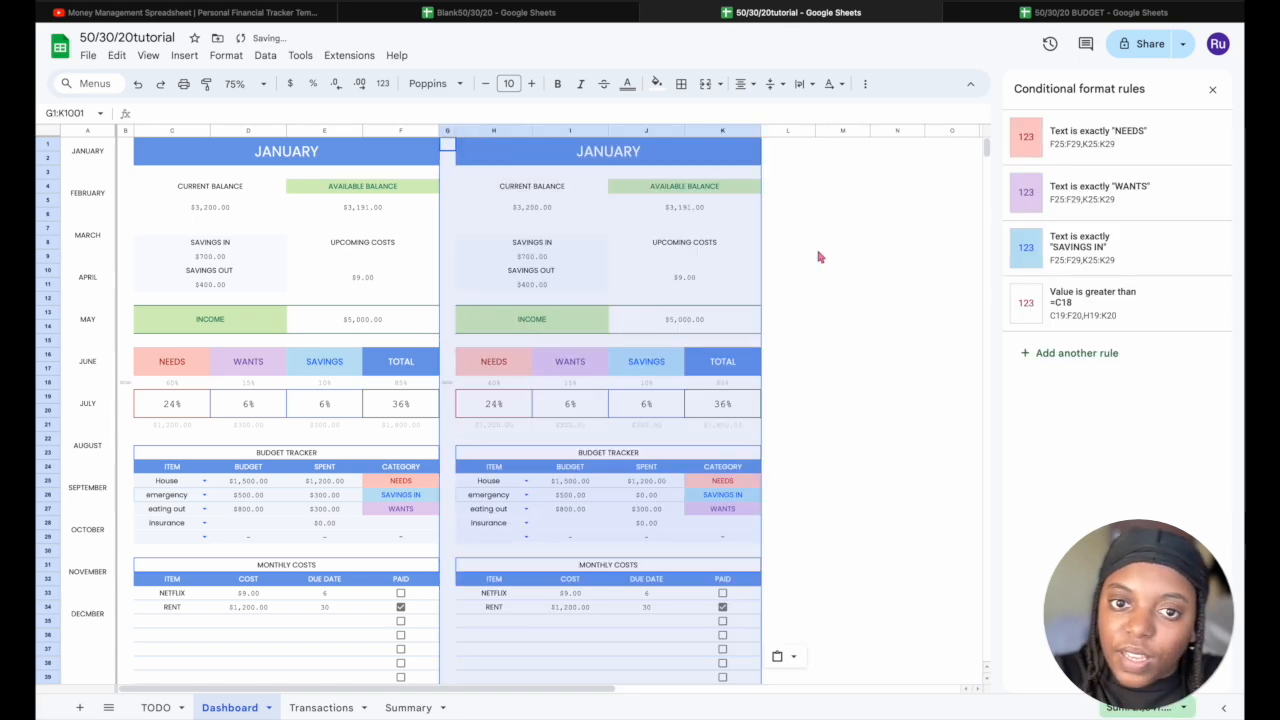
{"action": "left_click", "coordinate": [857, 320]}
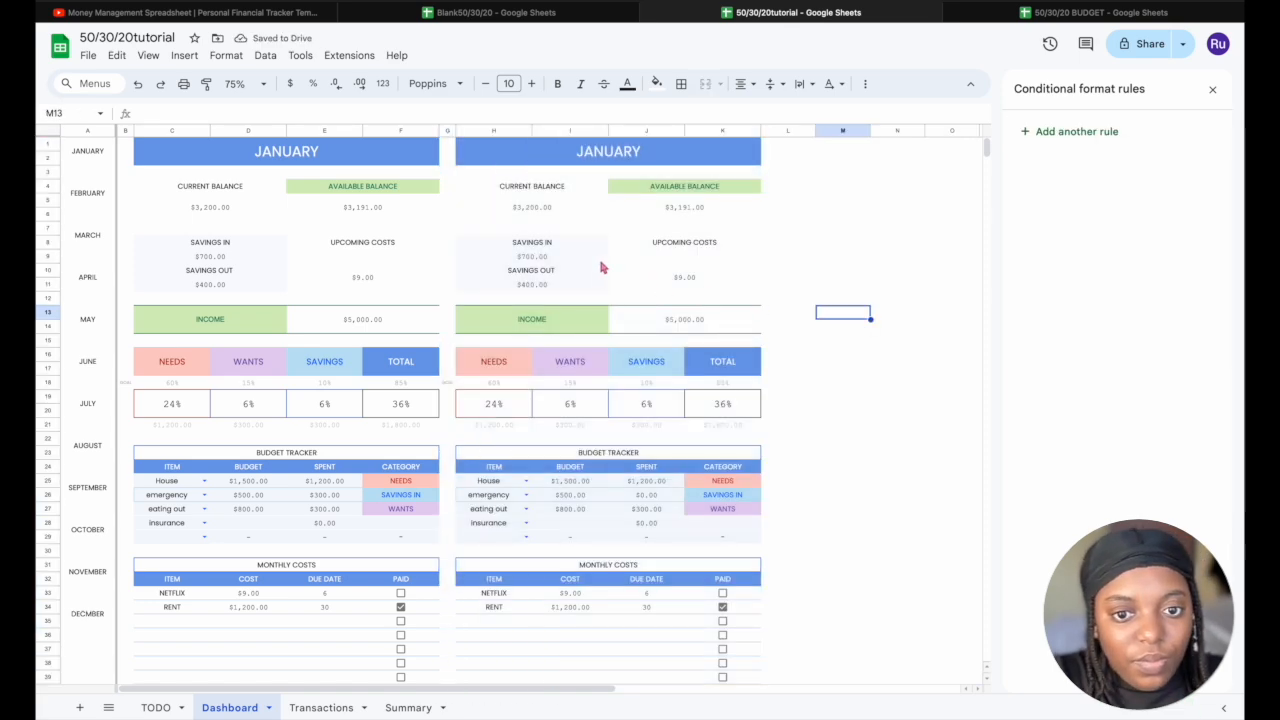
Rename the duplicated dashboard's title to FEBRUARY
{"action": "double_click", "coordinate": [608, 150]}
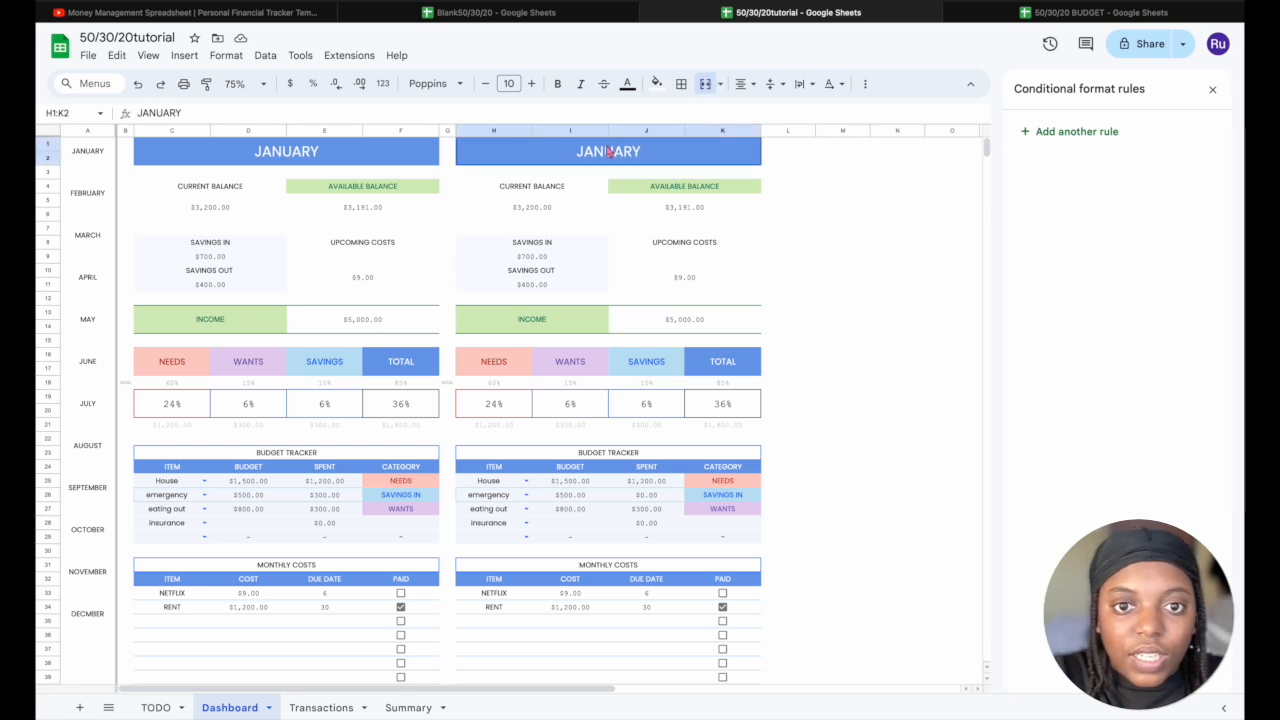
{"action": "key", "text": "ctrl+a"}
{"action": "type", "text": "F"}
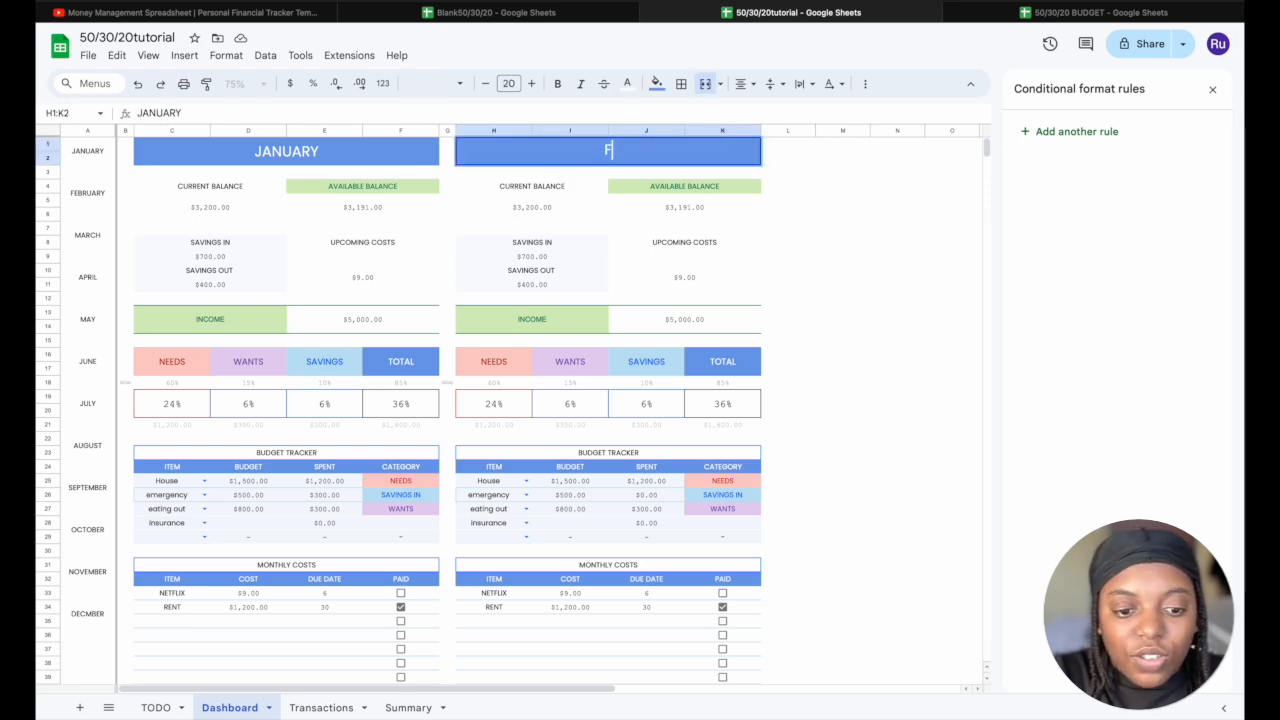
{"action": "type", "text": "EBRUARY"}
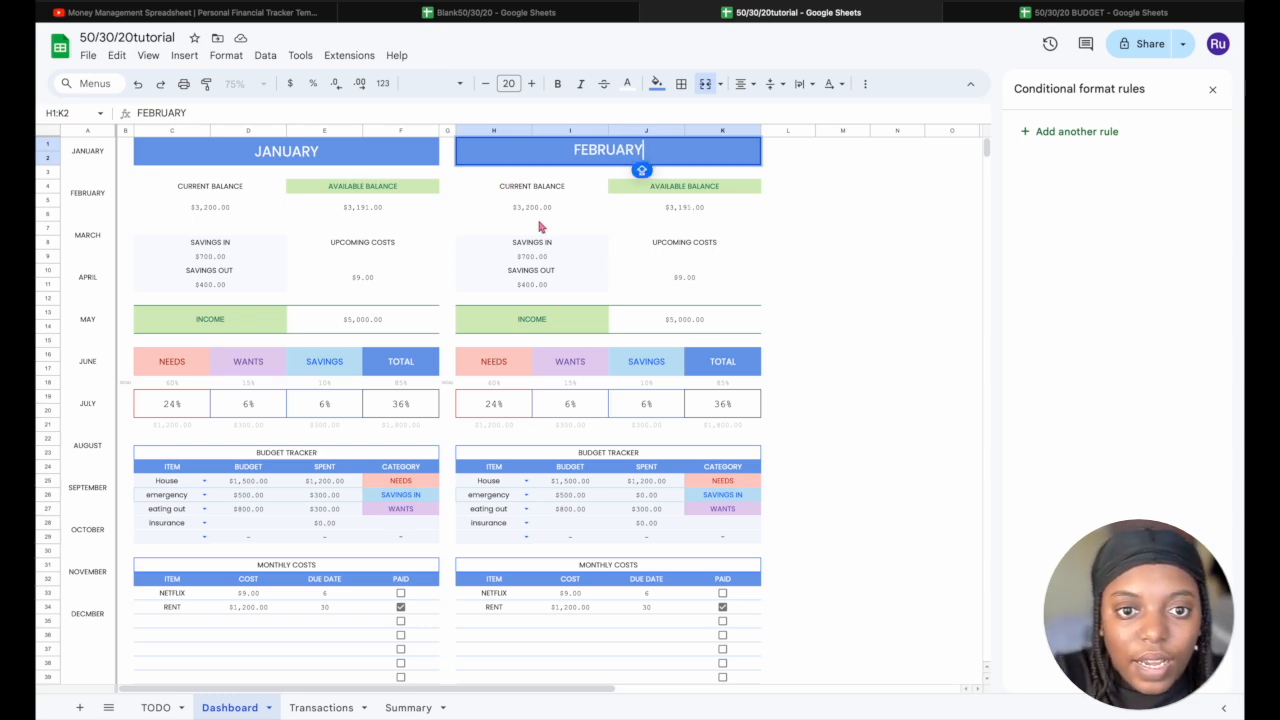
{"action": "left_click", "coordinate": [548, 208]}
Set the month criterion in February's Savings In formula to 2
{"action": "left_click", "coordinate": [668, 208]}
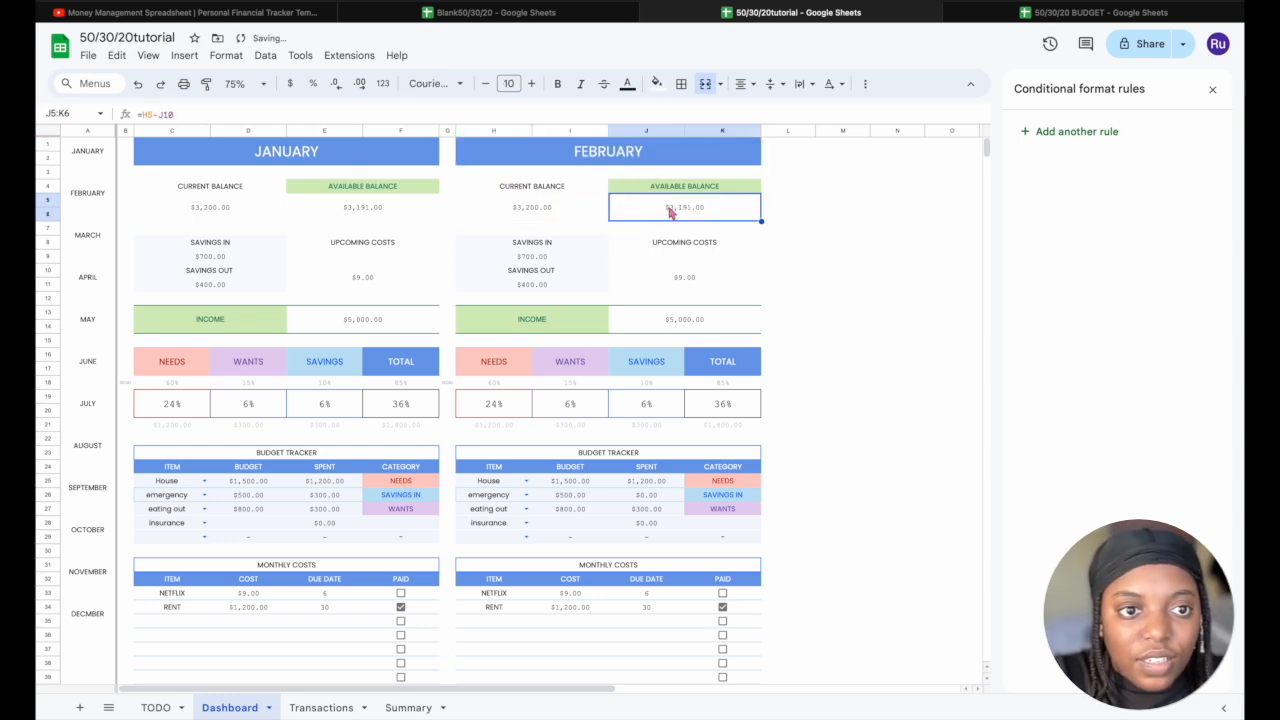
{"action": "left_click", "coordinate": [562, 257]}
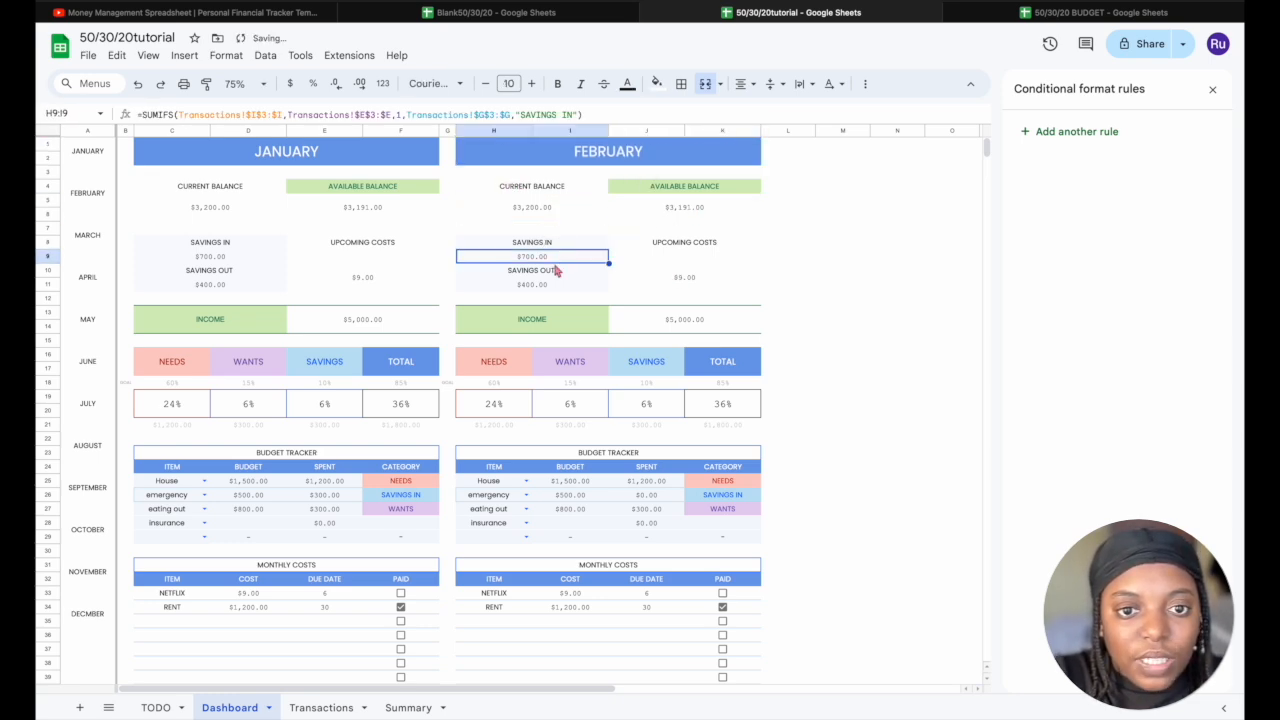
{"action": "left_click", "coordinate": [399, 115]}
{"action": "type", "text": "2"}
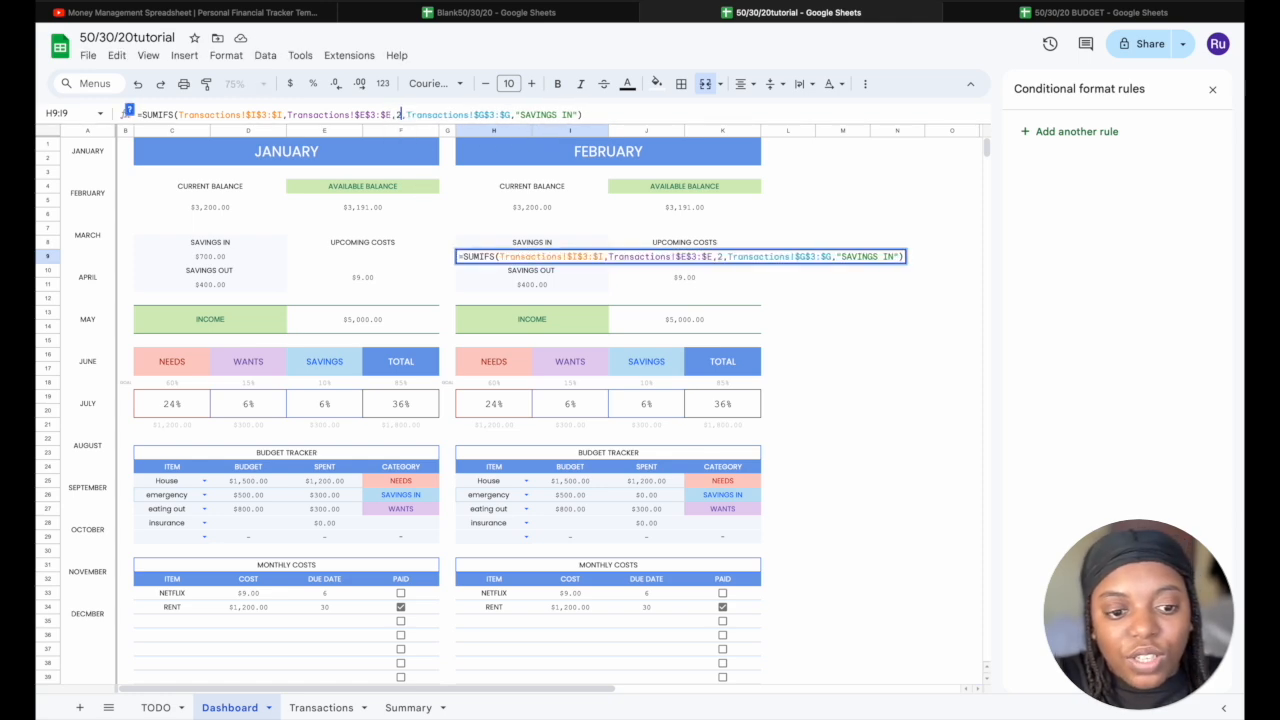
{"action": "left_click", "coordinate": [614, 116]}
{"action": "key", "text": "Return"}
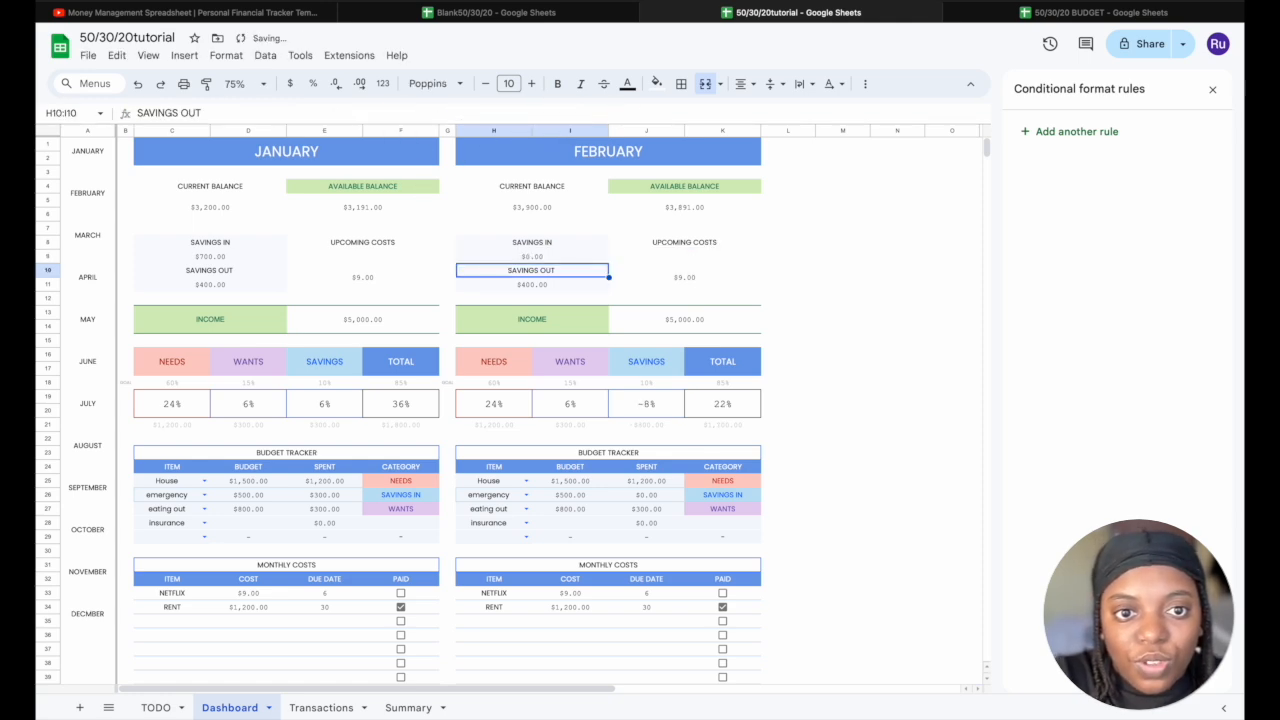
Set the month criterion in February's Savings Out formula to 2
{"action": "left_click", "coordinate": [560, 289]}
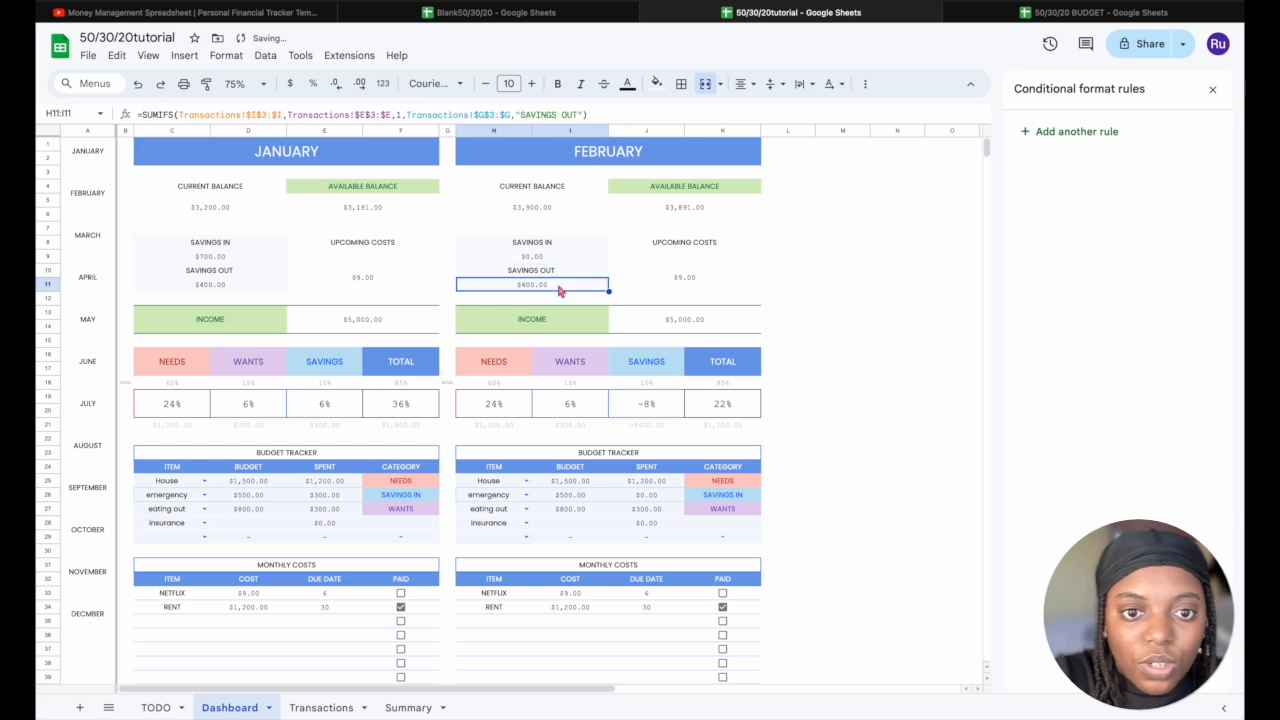
{"action": "left_click", "coordinate": [398, 114]}
{"action": "type", "text": "2"}
{"action": "key", "text": "Return"}
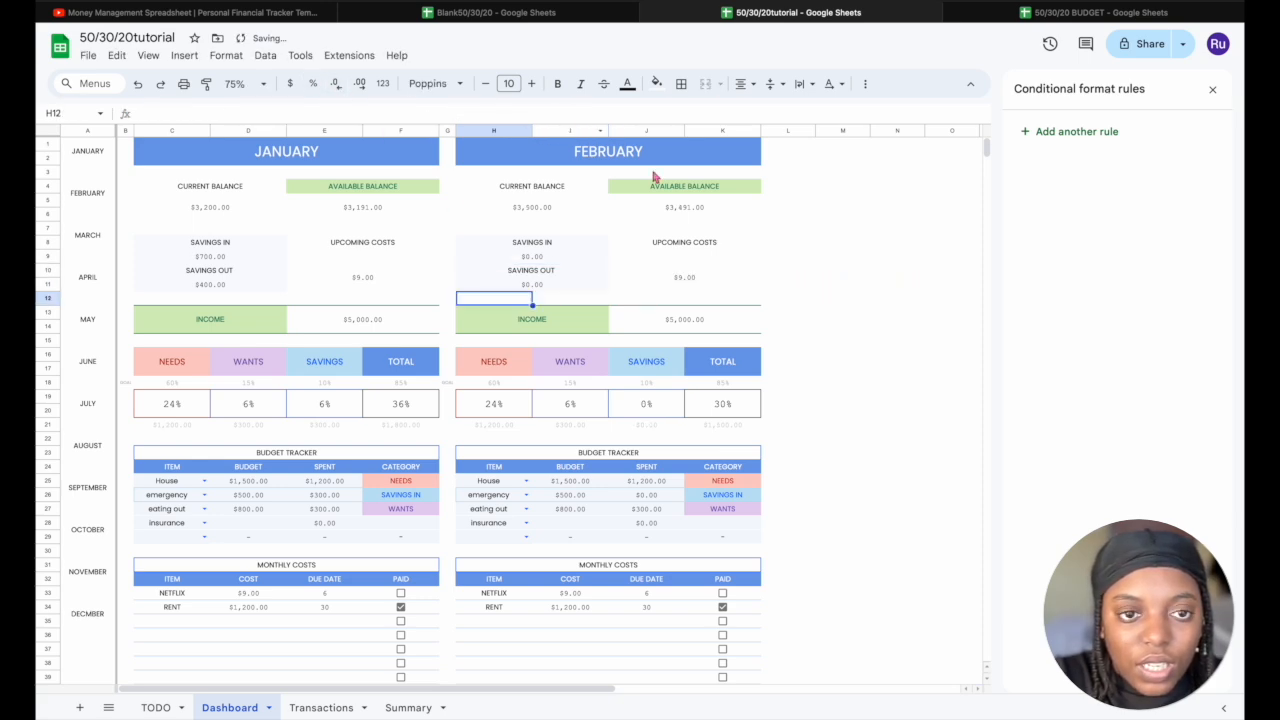
Set the month criterion in February's Income formula to 2
{"action": "left_click", "coordinate": [697, 286]}
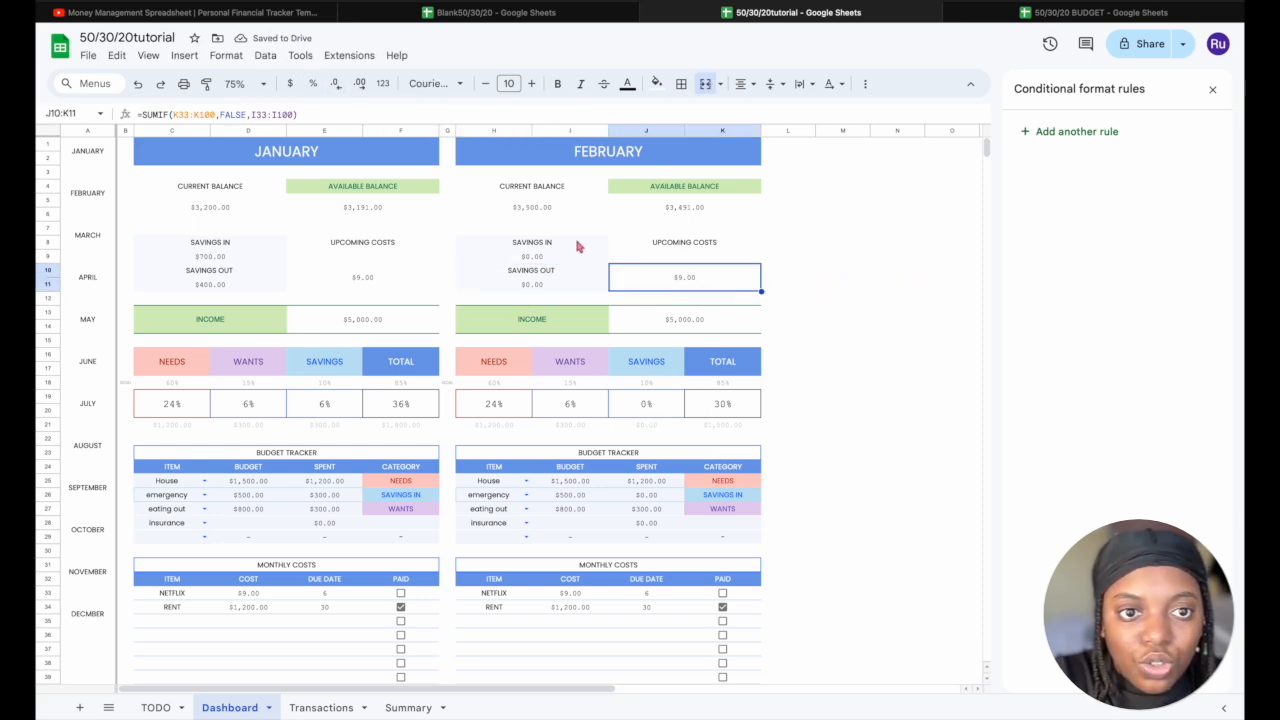
{"action": "left_click", "coordinate": [666, 328]}
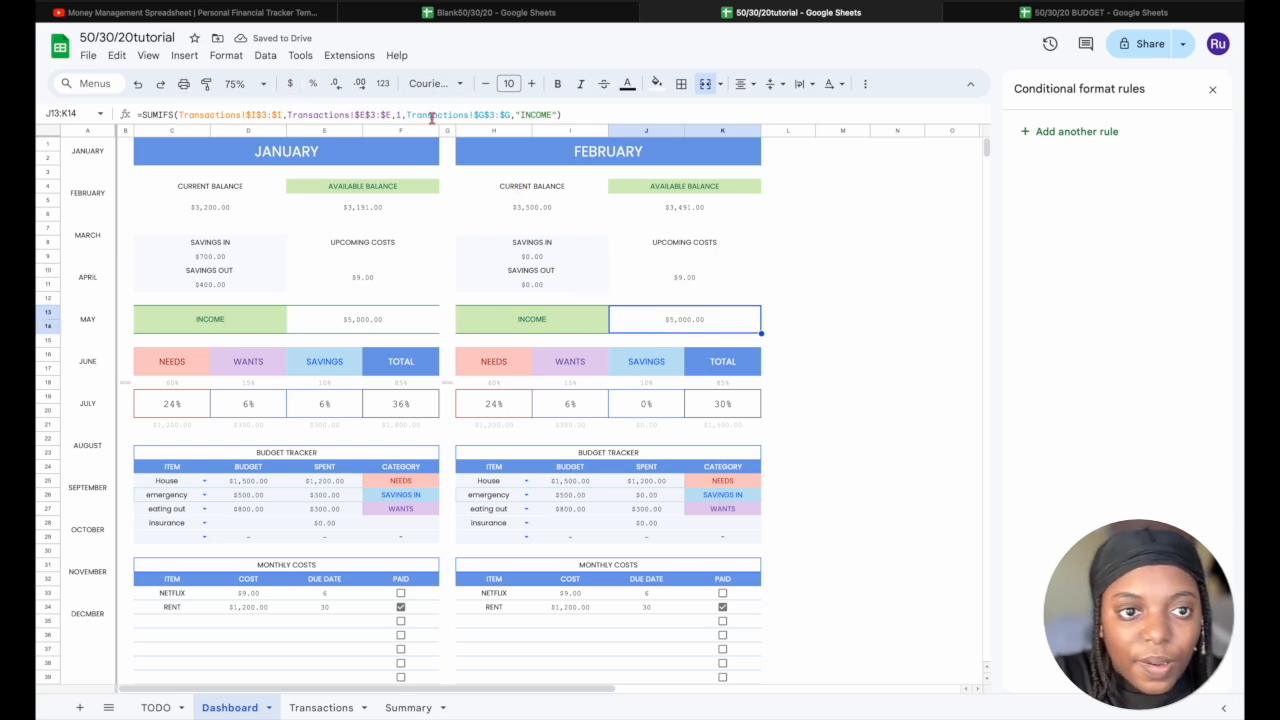
{"action": "left_click", "coordinate": [400, 114]}
{"action": "type", "text": "2"}
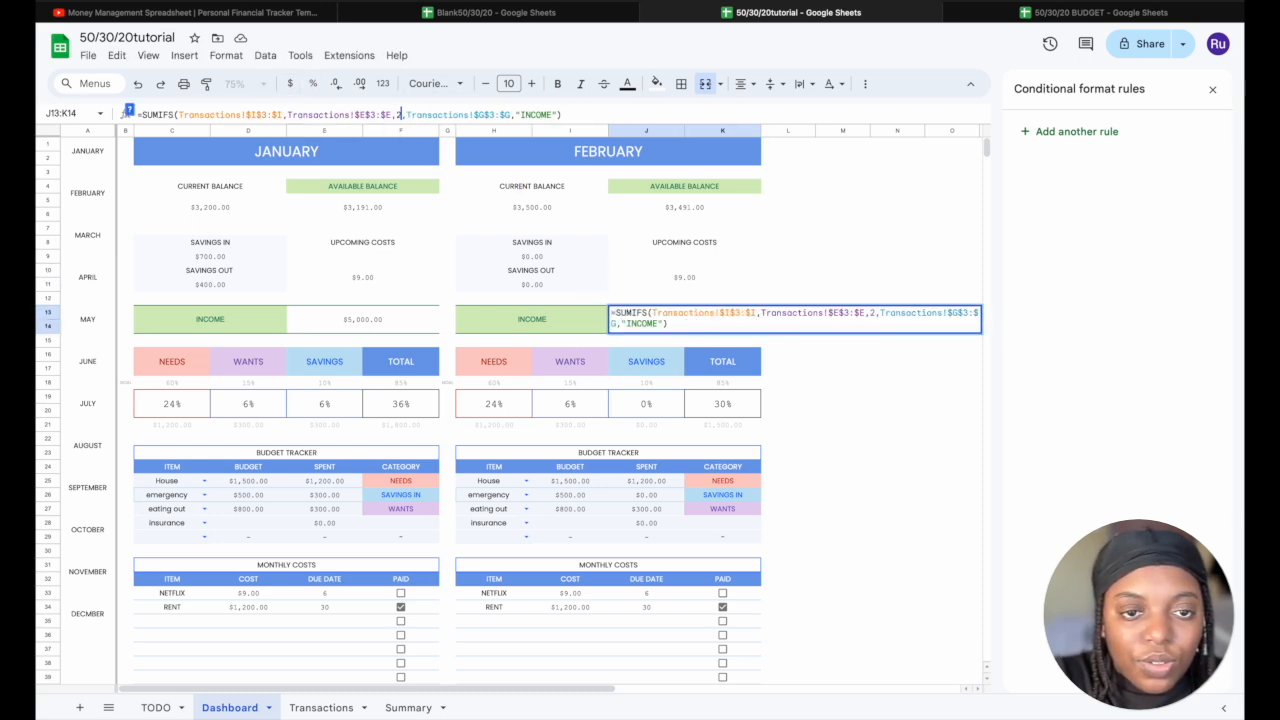
{"action": "key", "text": "Return"}
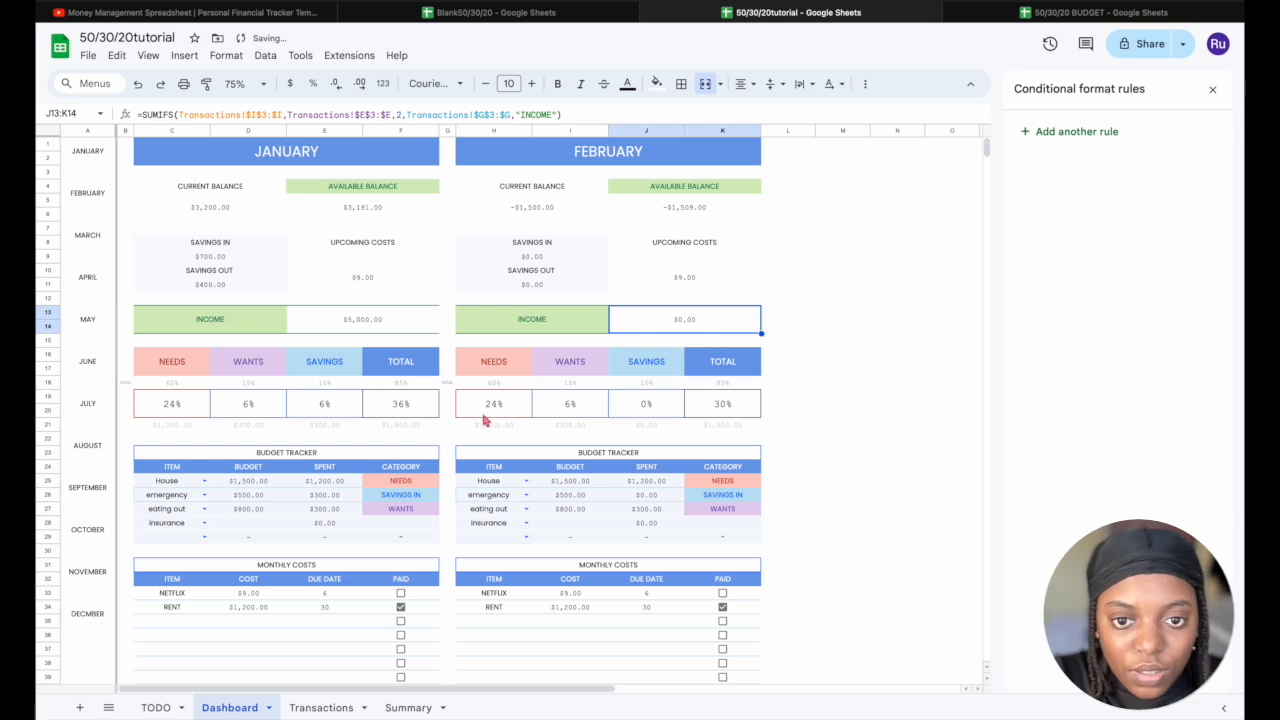
Set the month criterion to 2 in the Needs amount formula beneath February's Needs percentage
{"action": "left_click", "coordinate": [512, 406]}
{"action": "left_click", "coordinate": [480, 424]}
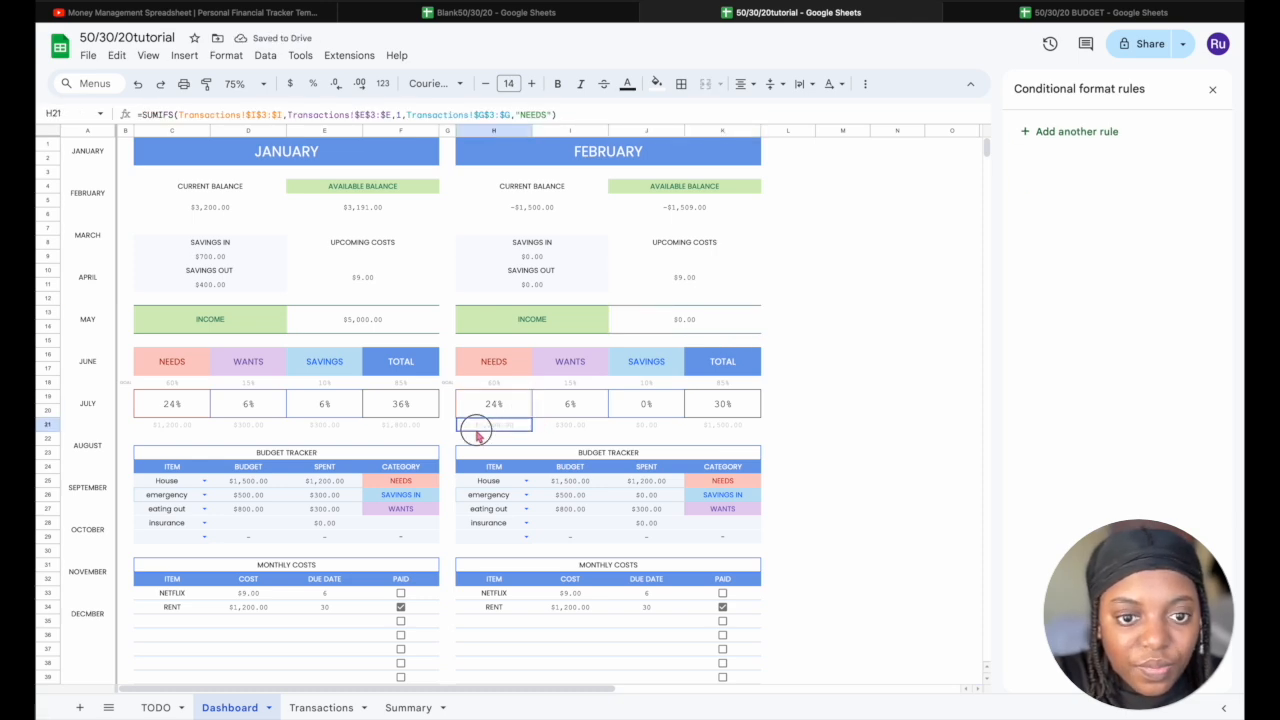
{"action": "left_click", "coordinate": [402, 114]}
{"action": "key", "text": "BackSpace"}
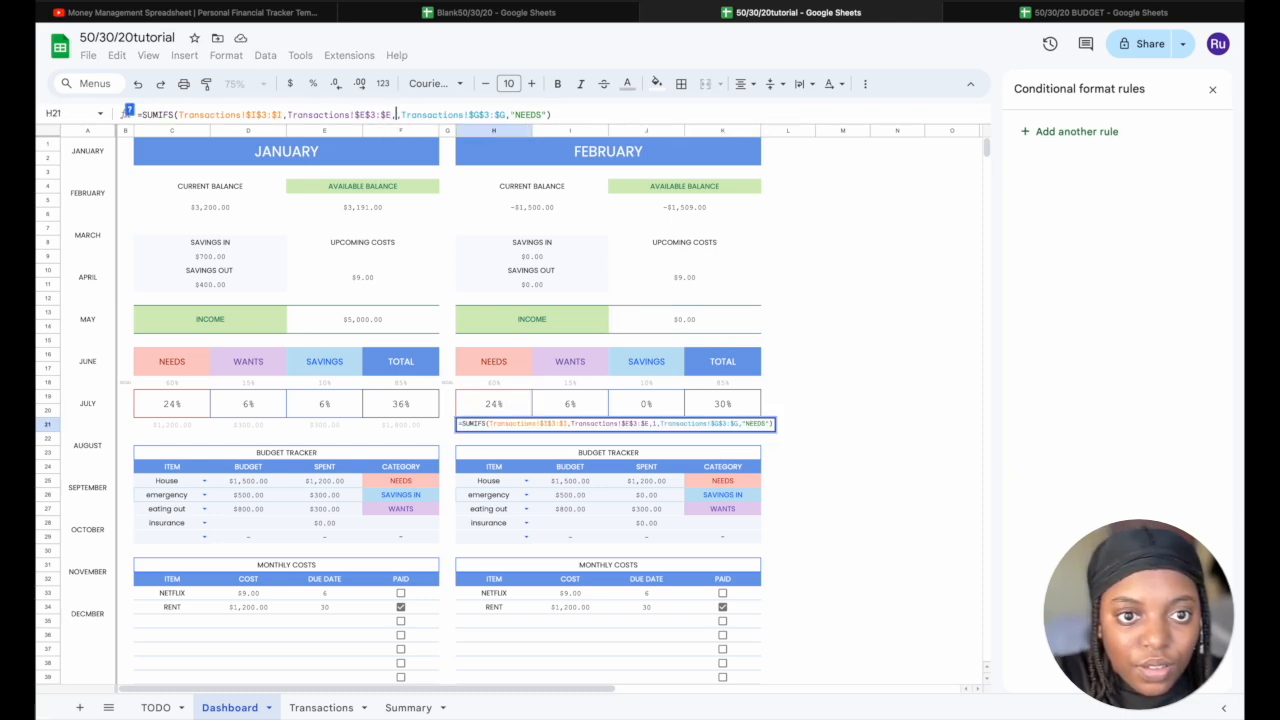
{"action": "type", "text": "2"}
{"action": "key", "text": "Return"}
Set the month criterion to 2 in the Wants amount formula beneath February's Wants percentage
{"action": "left_click", "coordinate": [572, 428]}
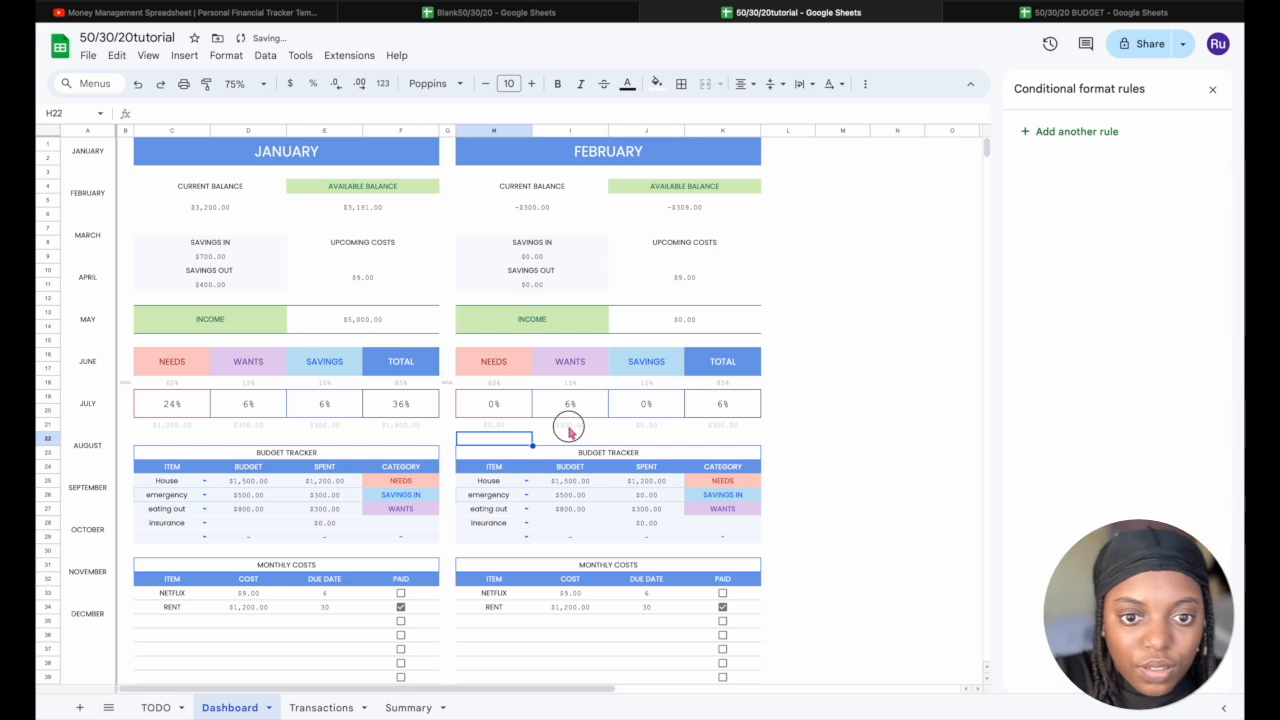
{"action": "left_click", "coordinate": [403, 116]}
{"action": "key", "text": "BackSpace"}
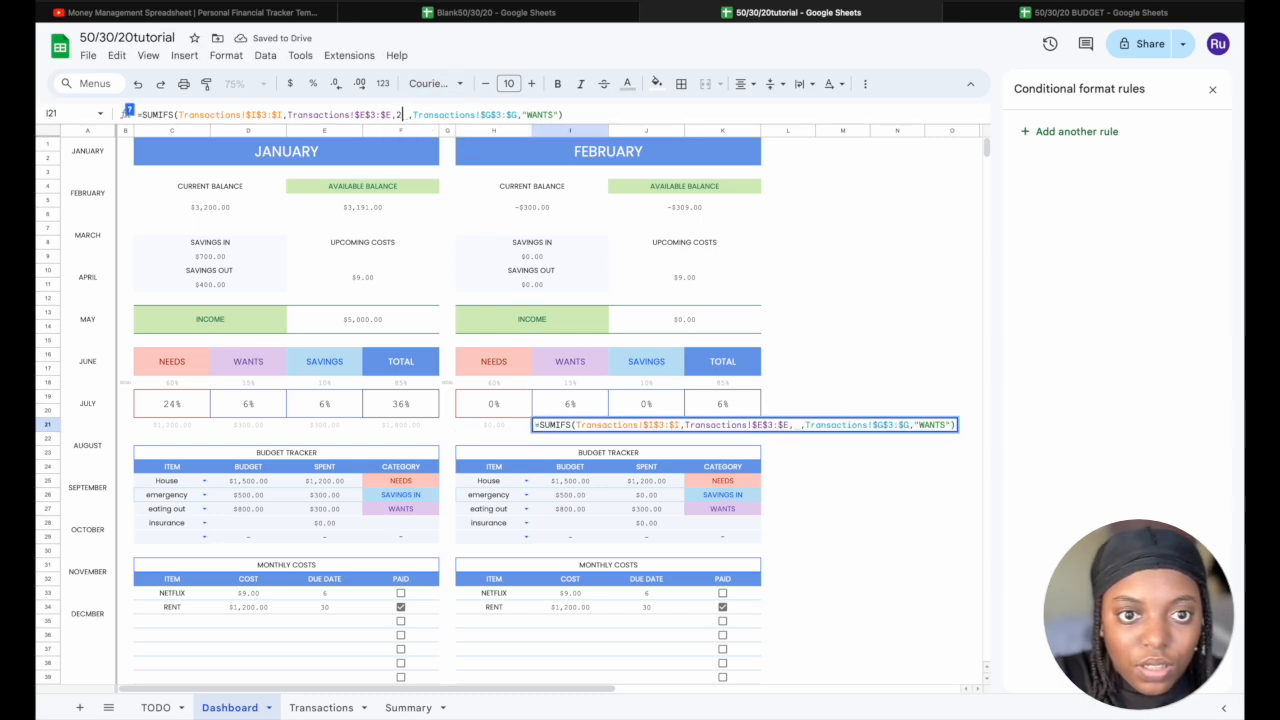
{"action": "type", "text": "2"}
{"action": "key", "text": "Return"}
Check February's Savings and Total amount formulas, and set the month criterion to 2 in the House row's Spent formula of its Budget Tracker
{"action": "left_click", "coordinate": [655, 427]}
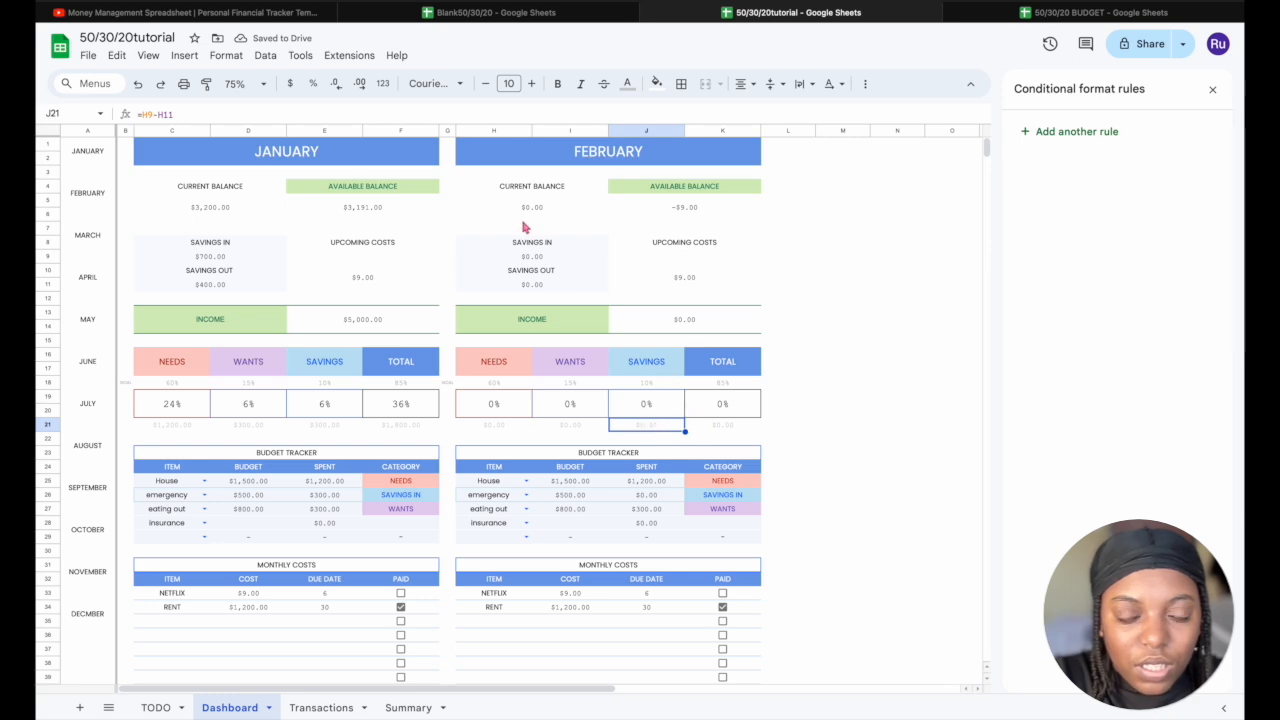
{"action": "left_click", "coordinate": [718, 422]}
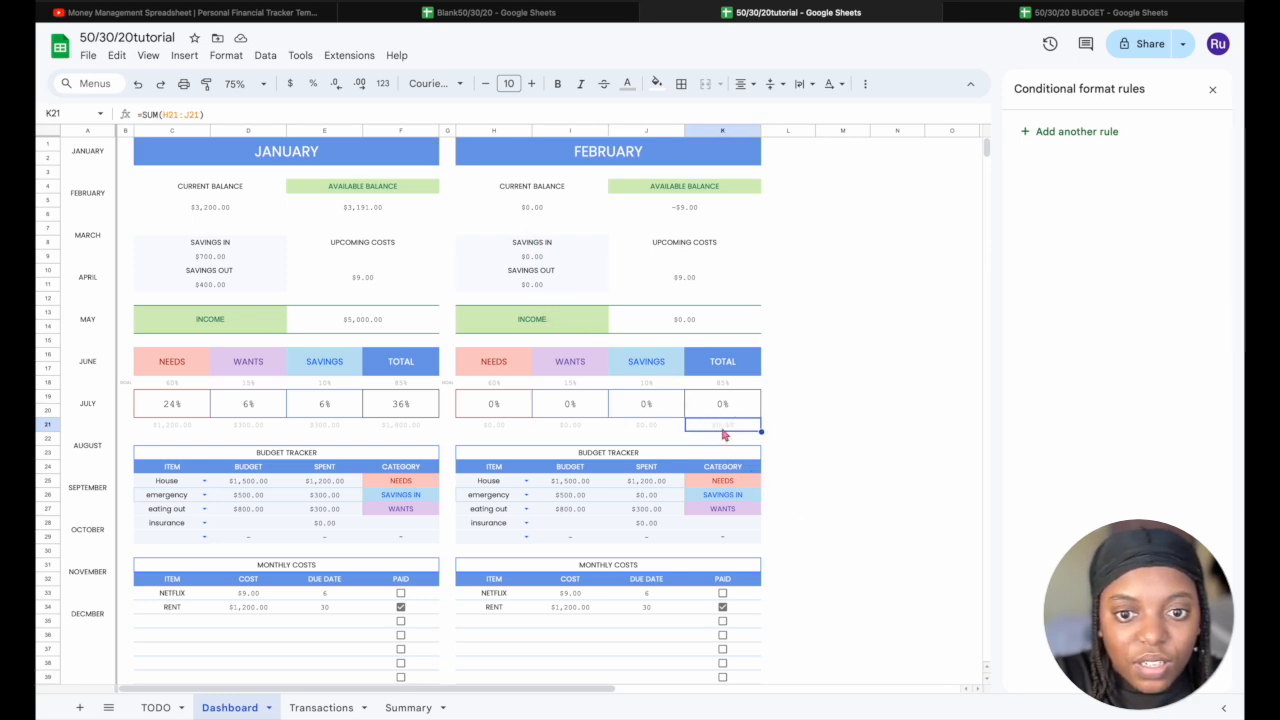
{"action": "left_click", "coordinate": [583, 484]}
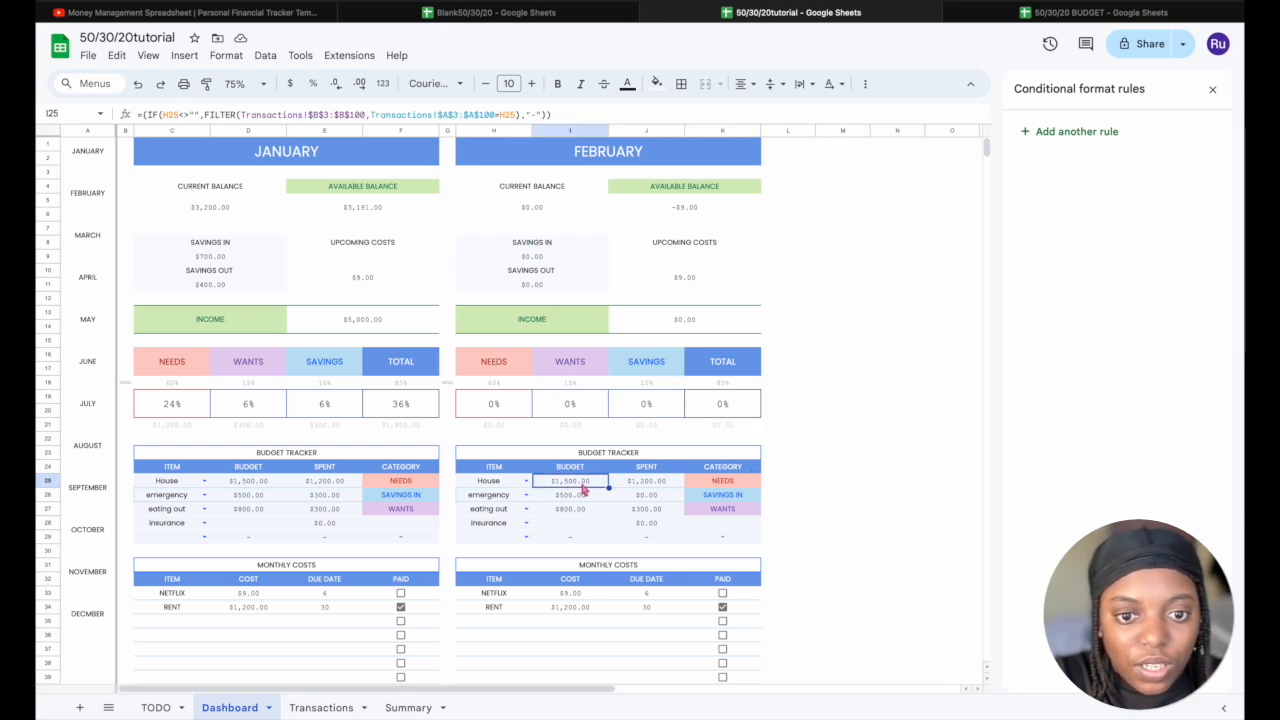
{"action": "left_click", "coordinate": [657, 485]}
{"action": "left_click", "coordinate": [588, 115]}
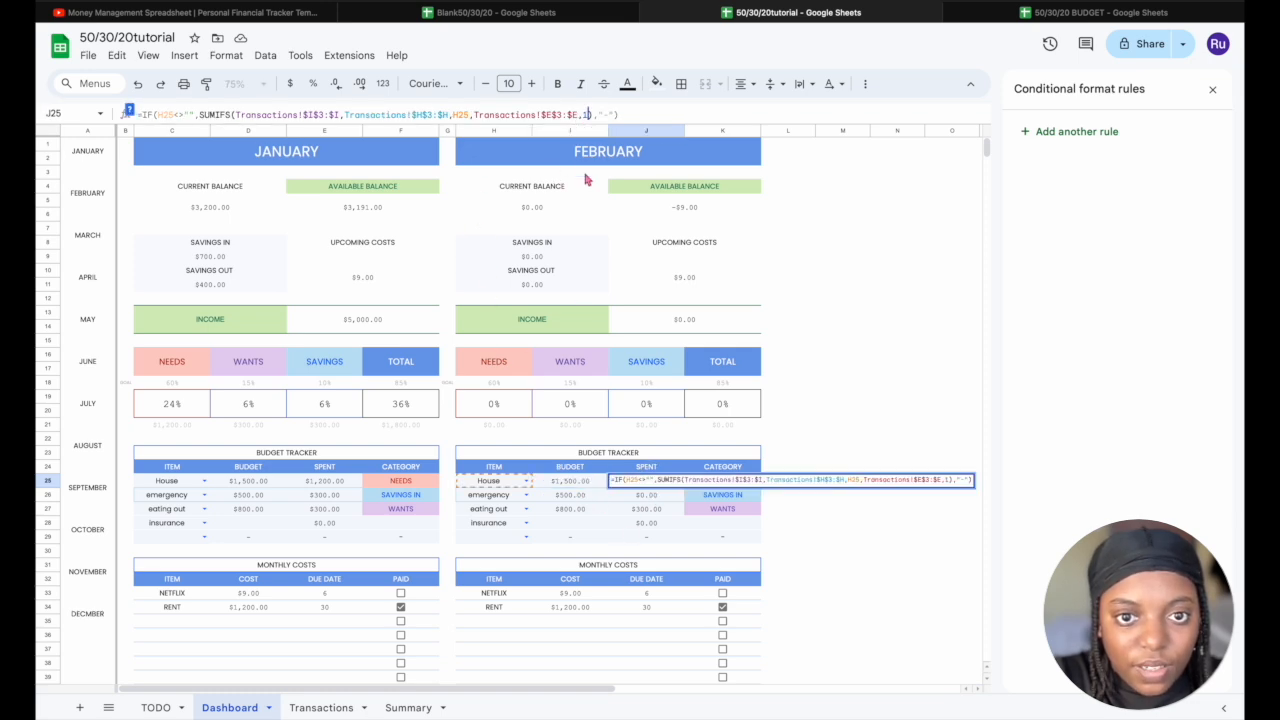
{"action": "key", "text": "BackSpace"}
{"action": "type", "text": "2"}
{"action": "key", "text": "Return"}
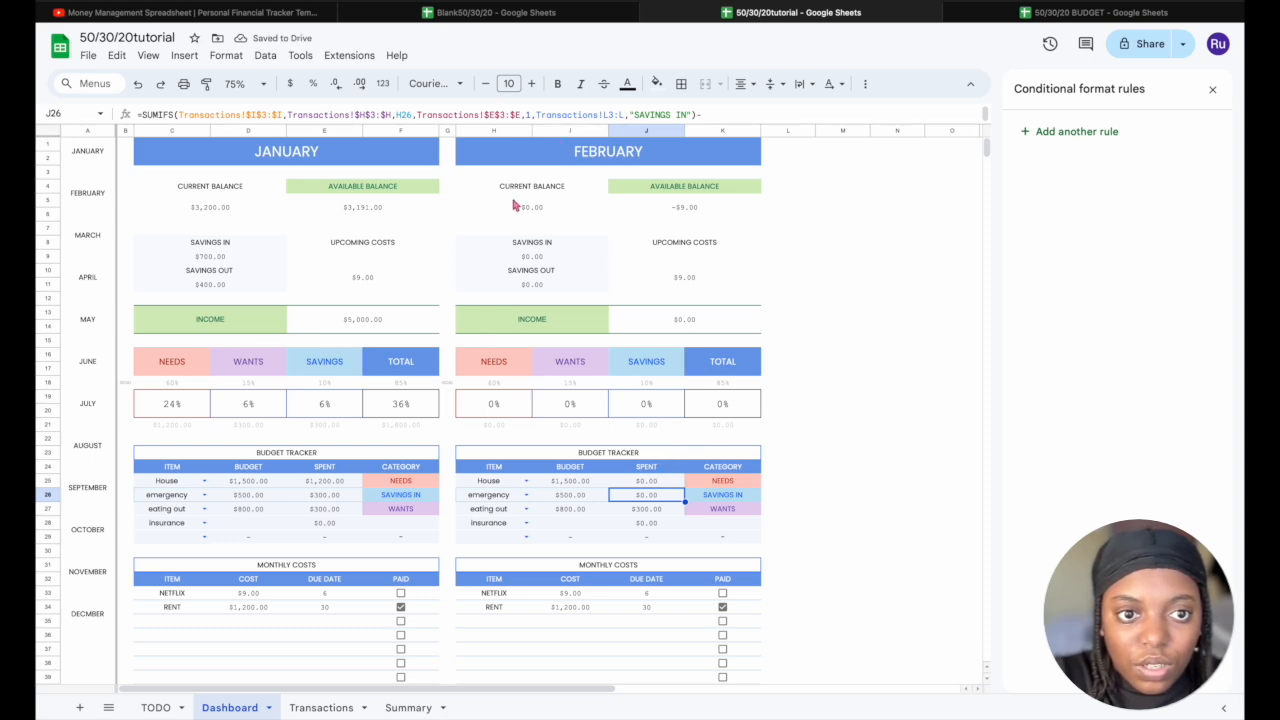
Set the month criterion to 2 in both the SAVINGS IN and SAVINGS OUT parts of the emergency row's Spent formula for February
{"action": "left_click", "coordinate": [529, 114]}
{"action": "key", "text": "BackSpace"}
{"action": "type", "text": "2"}
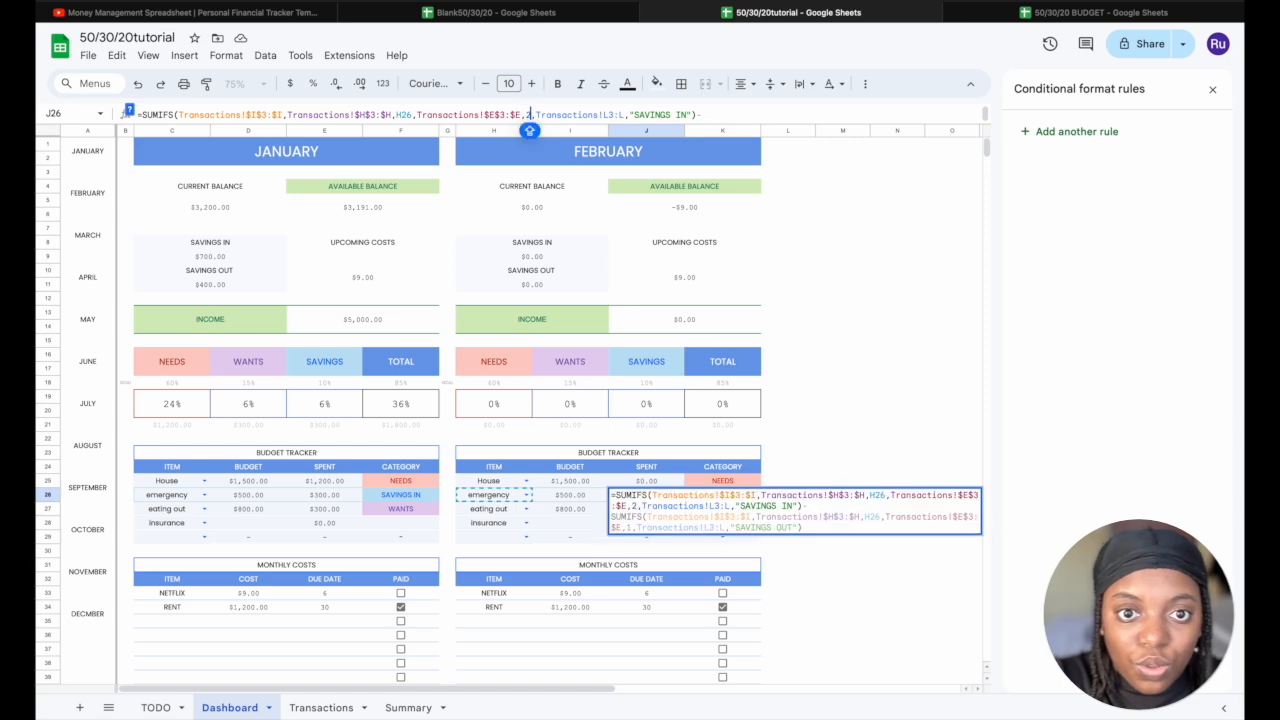
{"action": "left_click_drag", "start_coordinate": [709, 121], "coordinate": [697, 177]}
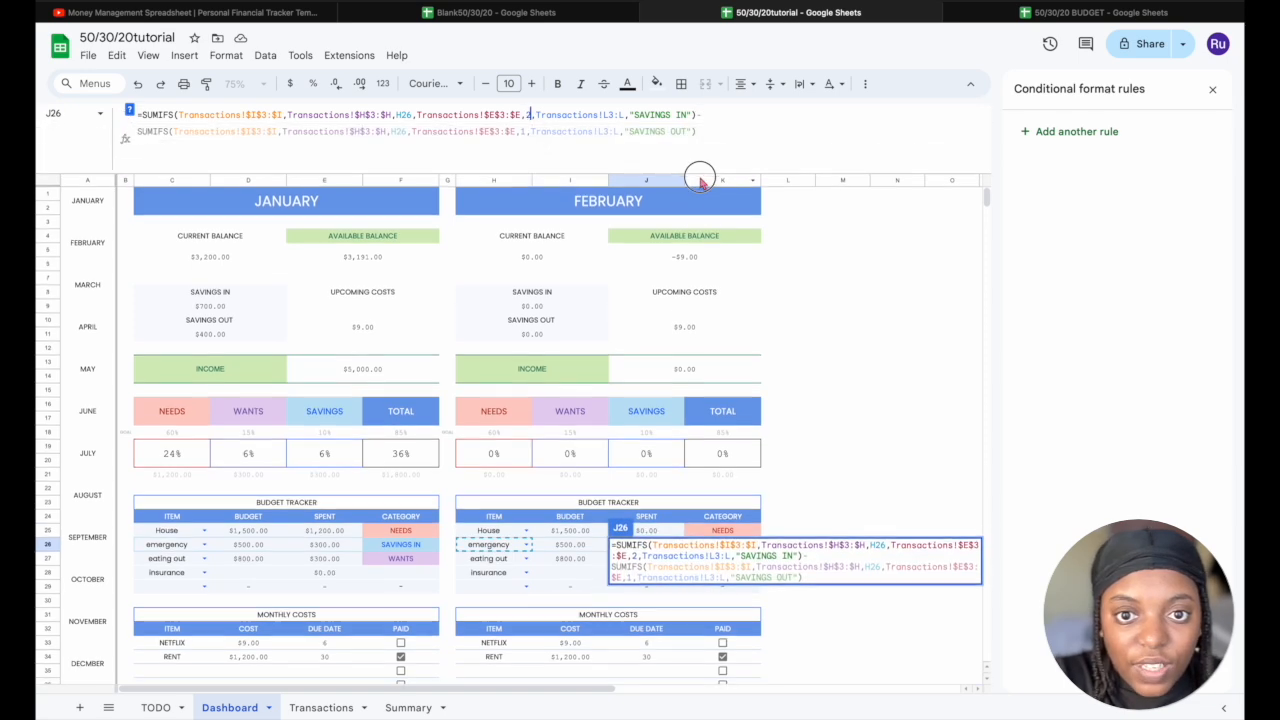
{"action": "left_click", "coordinate": [522, 131]}
{"action": "key", "text": "BackSpace"}
{"action": "type", "text": "2"}
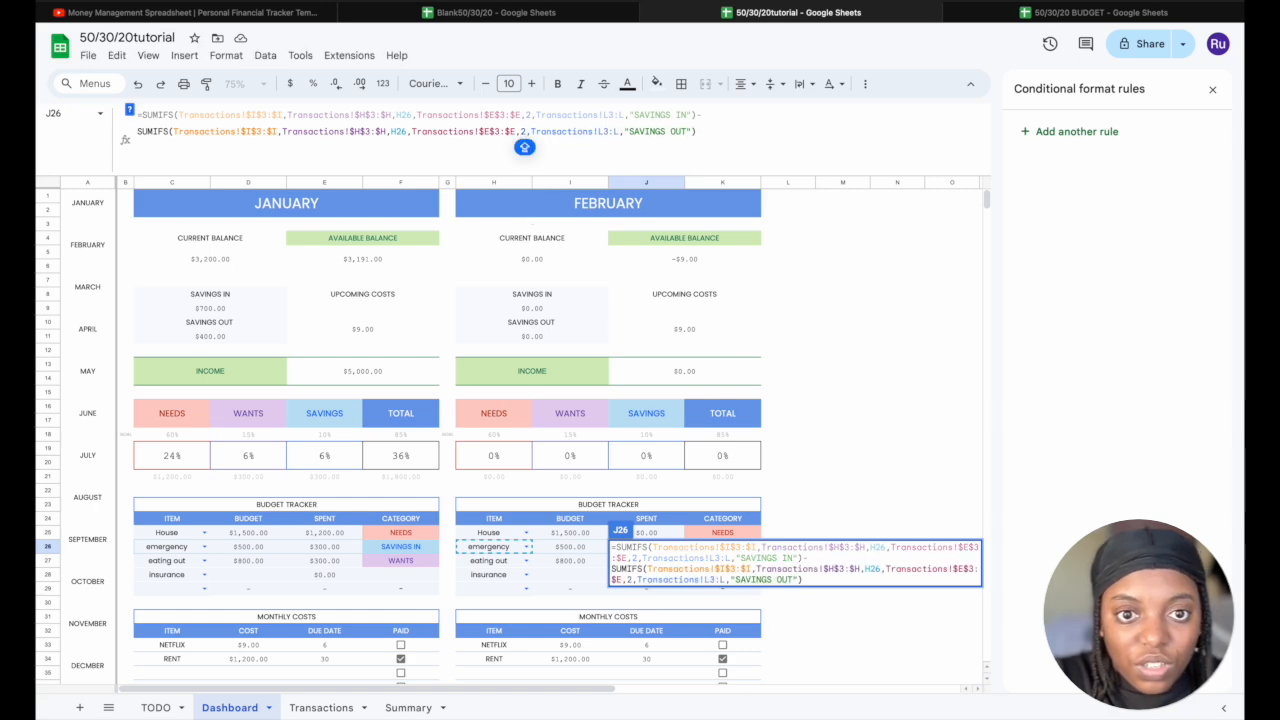
{"action": "key", "text": "Return"}
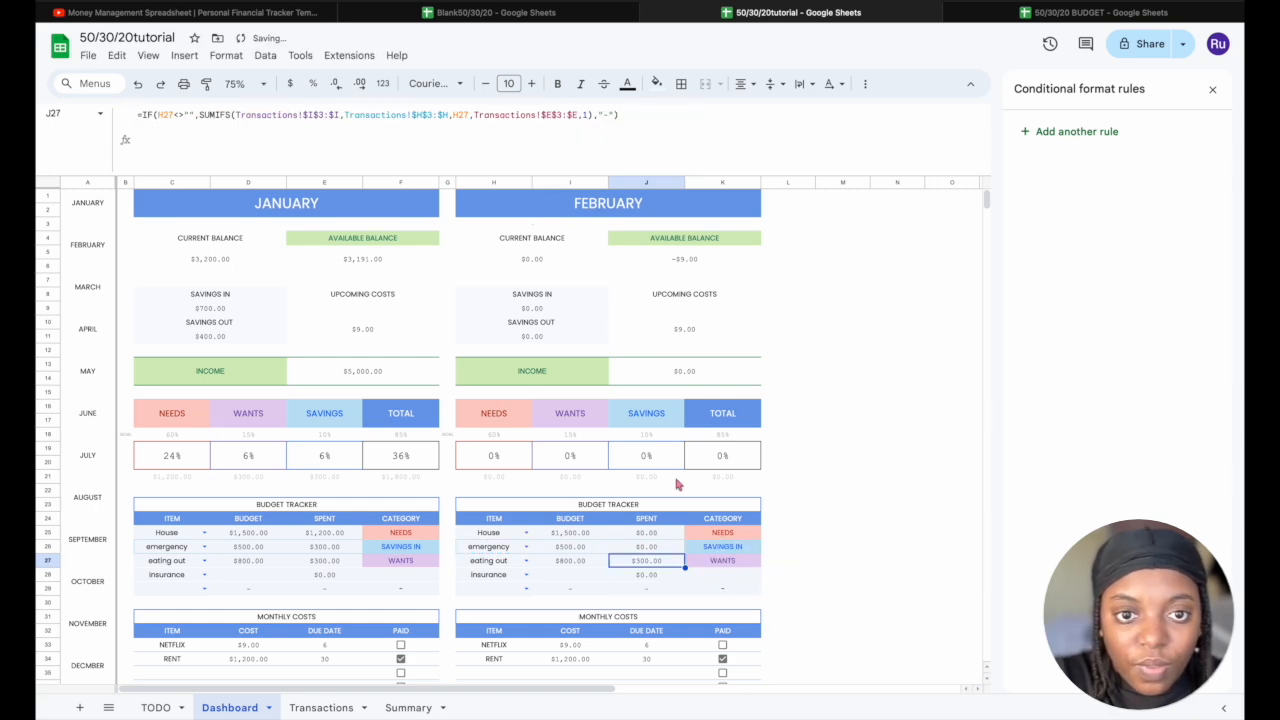
Set the month criterion to 2 in the Spent formulas of February's eating out, insurance and empty Budget Tracker rows
{"action": "left_click", "coordinate": [585, 115]}
{"action": "key", "text": "Return"}
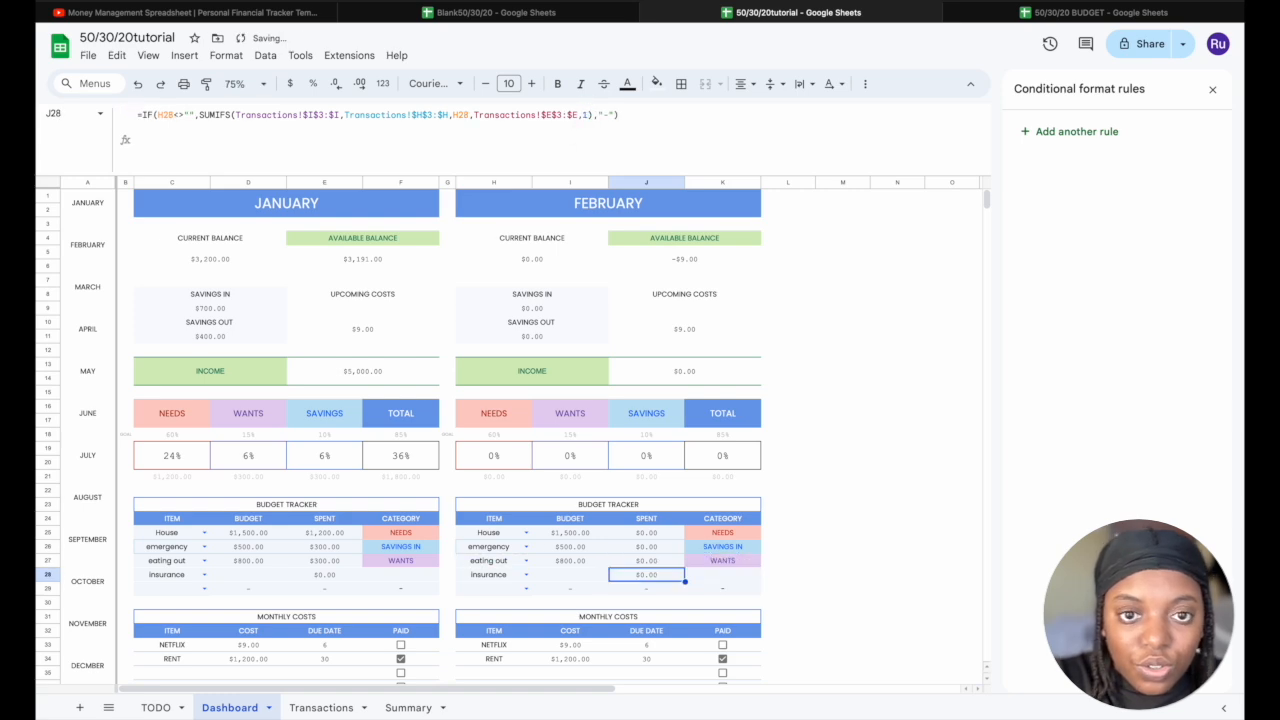
{"action": "left_click", "coordinate": [588, 115]}
{"action": "key", "text": "Return"}
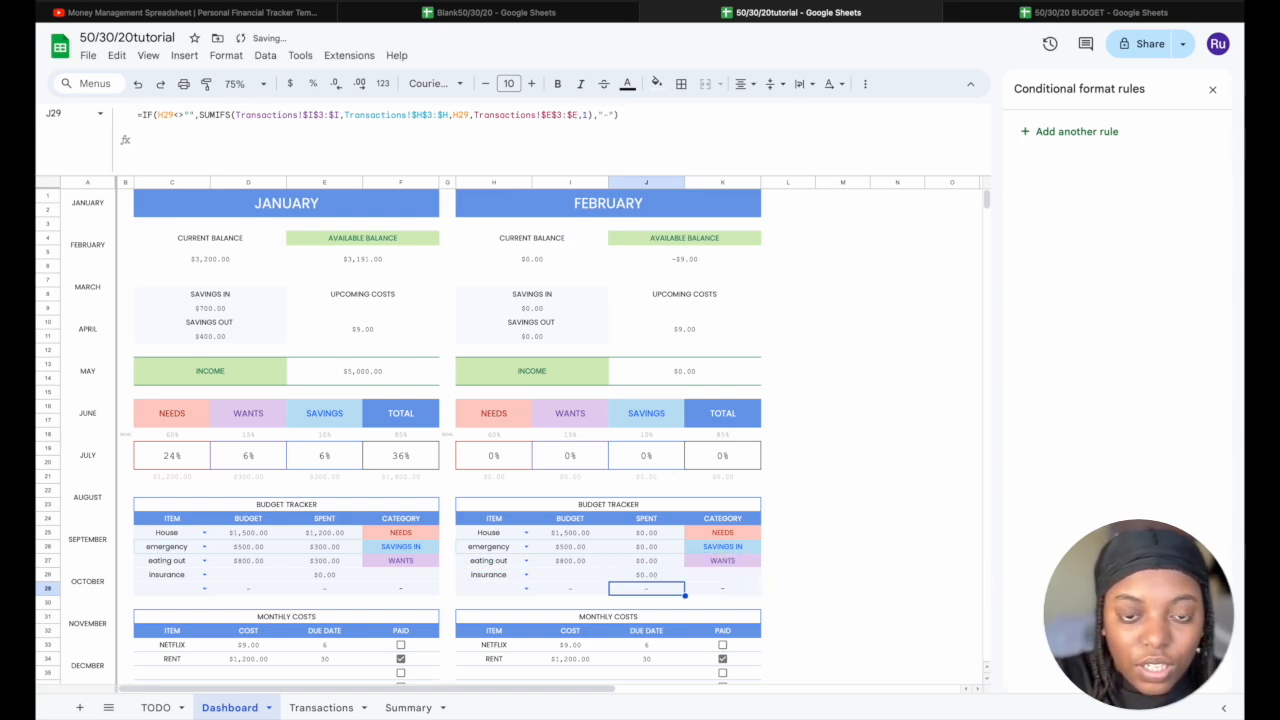
{"action": "left_click", "coordinate": [588, 115]}
{"action": "key", "text": "Return"}
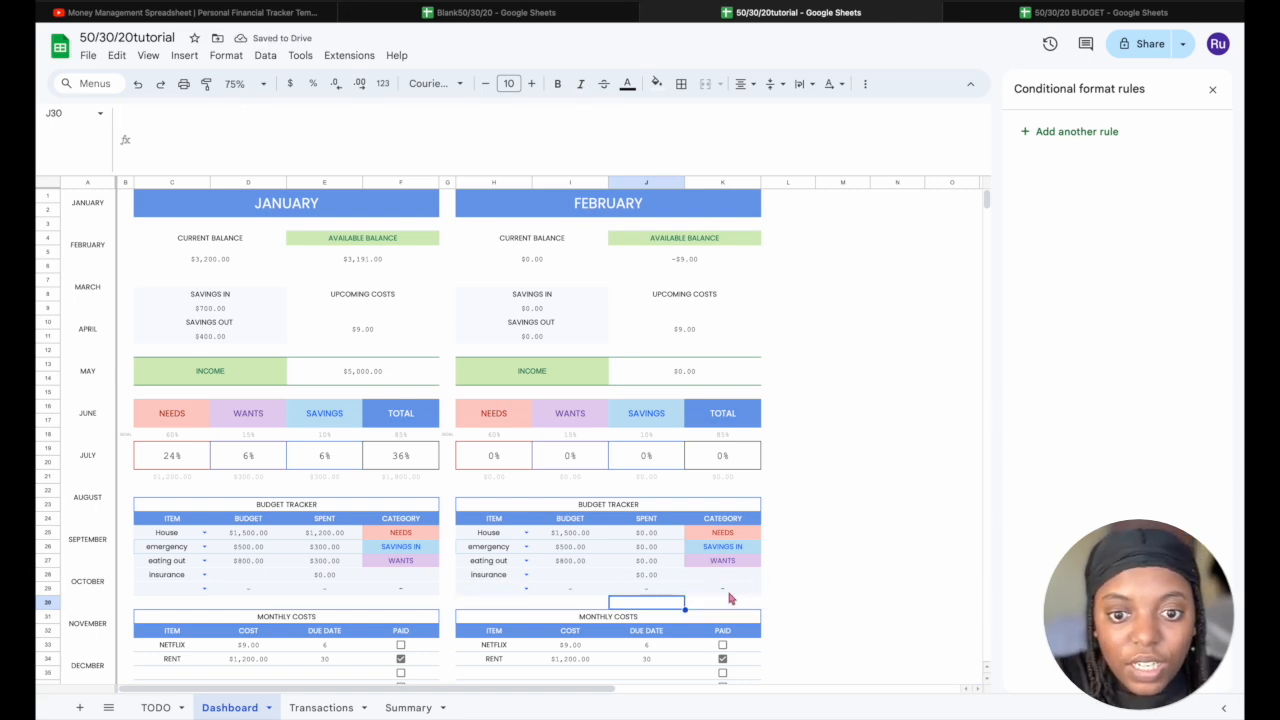
Check the Category formulas in February's Budget Tracker for a month criterion
{"action": "left_click", "coordinate": [730, 587]}
{"action": "left_click", "coordinate": [723, 519]}
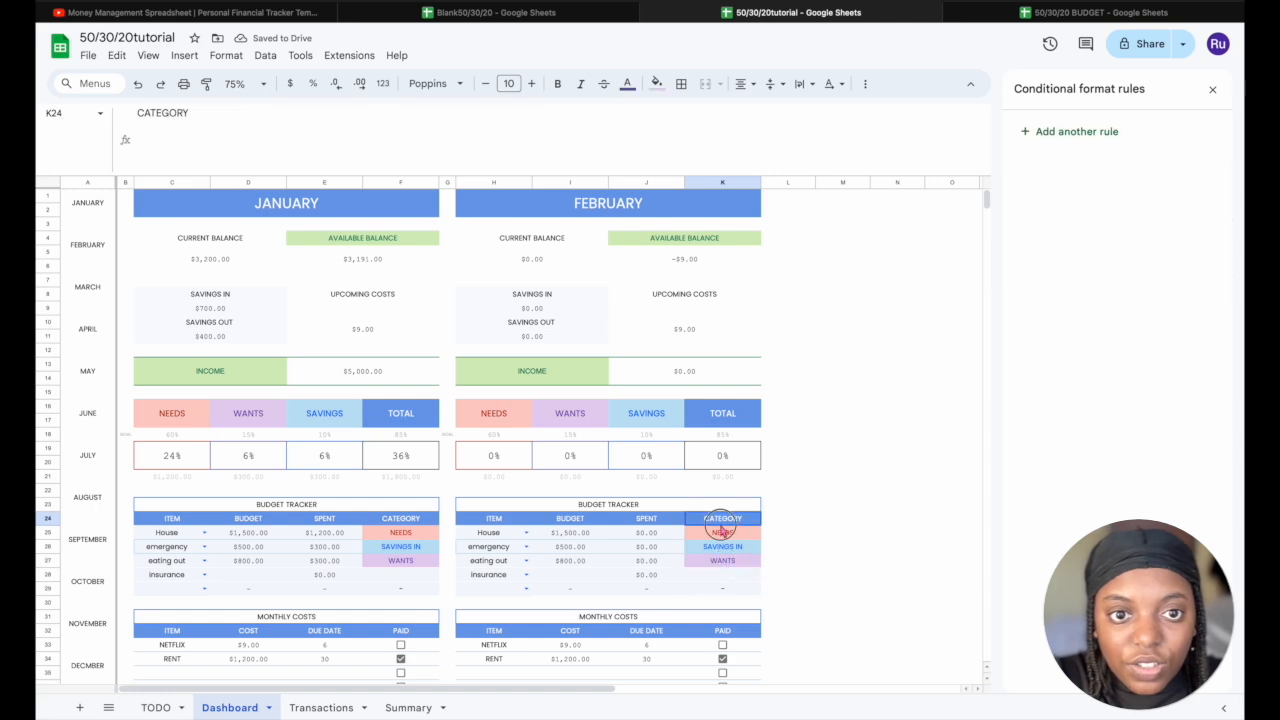
{"action": "left_click", "coordinate": [722, 547]}
{"action": "left_click", "coordinate": [720, 578]}
{"action": "scroll", "coordinate": [723, 600], "scroll_direction": "down", "scroll_amount": 3}
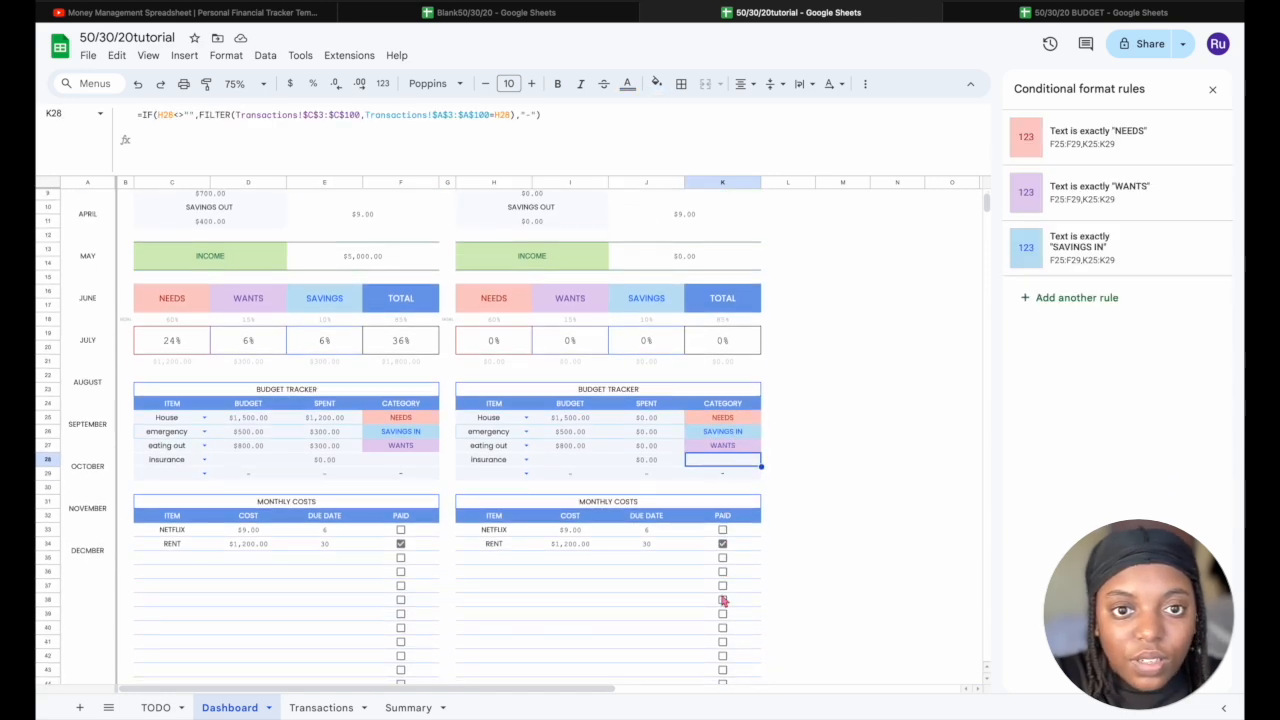
{"action": "scroll", "coordinate": [666, 555], "scroll_direction": "up", "scroll_amount": 3}
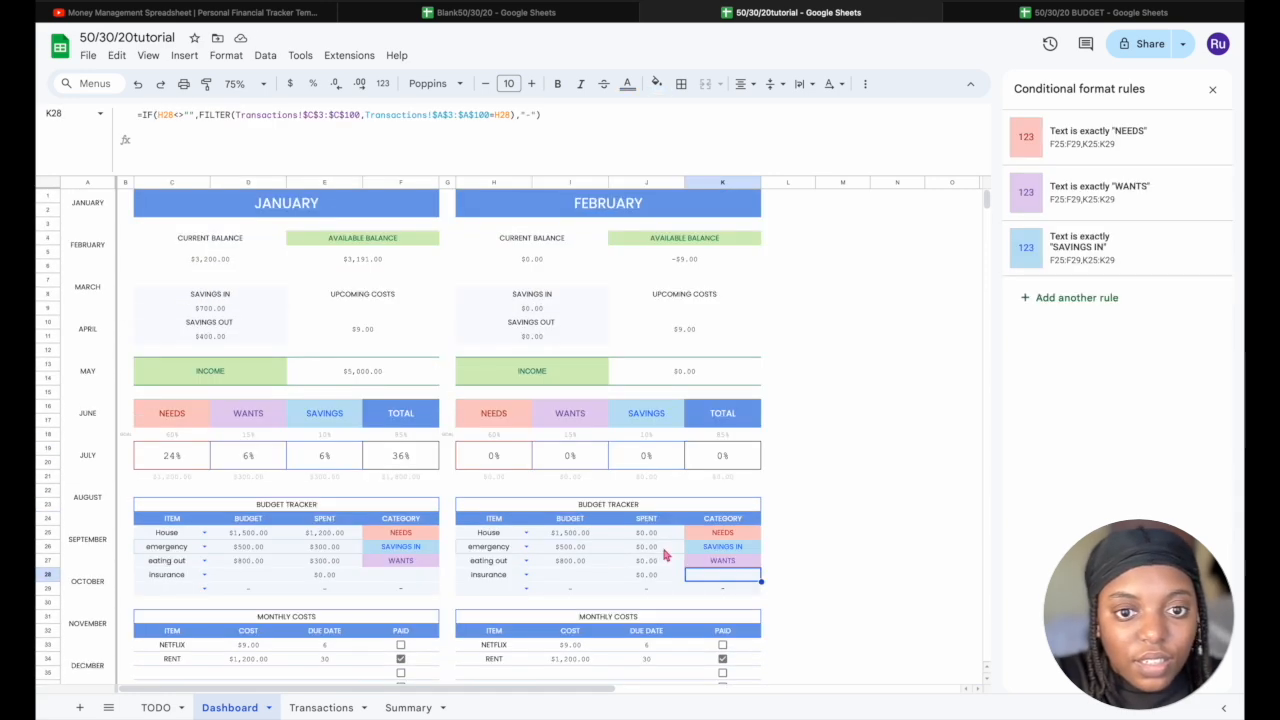
Shrink the formula bar back to a single line and set the sheet zoom to 90%
{"action": "left_click", "coordinate": [711, 491]}
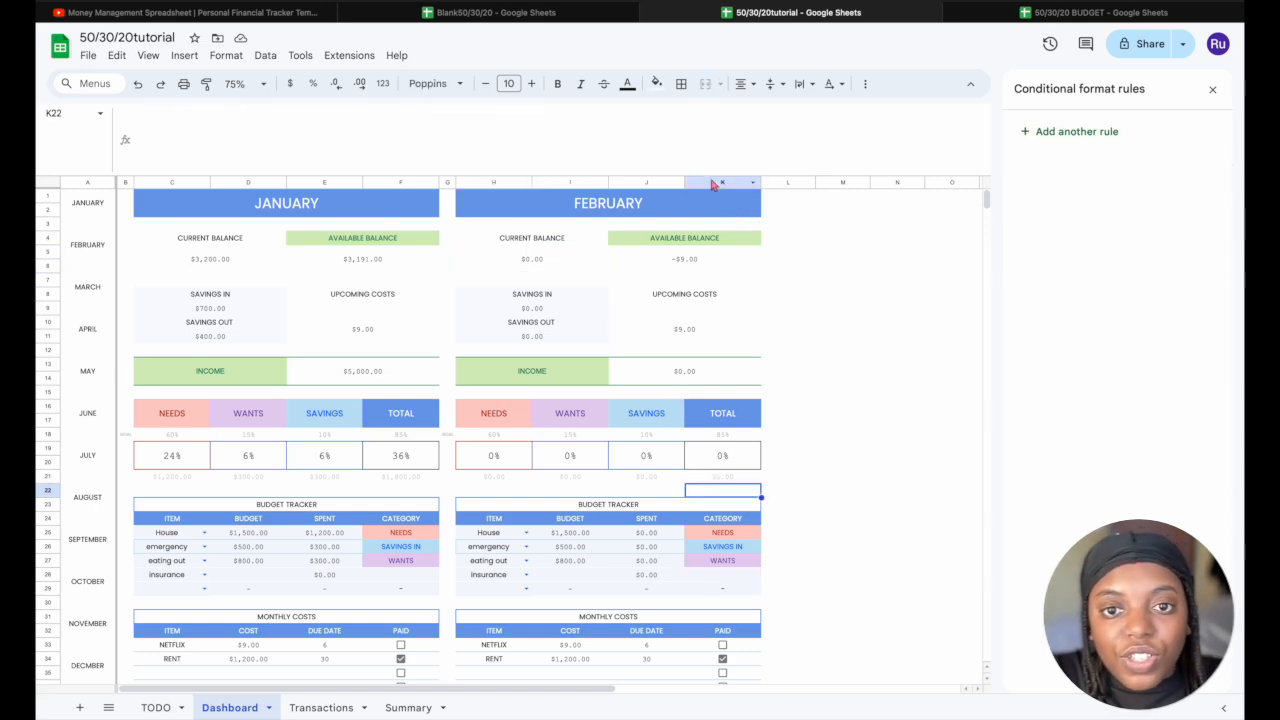
{"action": "scroll", "coordinate": [710, 175], "scroll_direction": "down", "scroll_amount": 1}
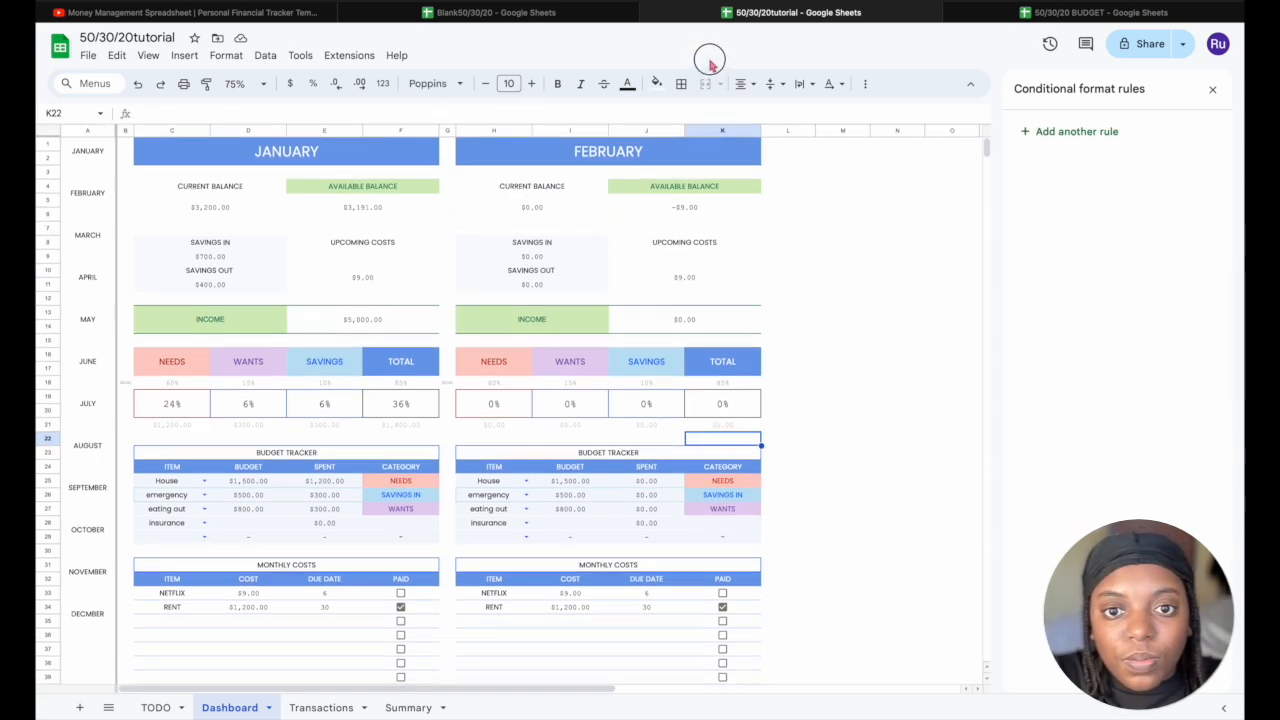
{"action": "left_click", "coordinate": [265, 87]}
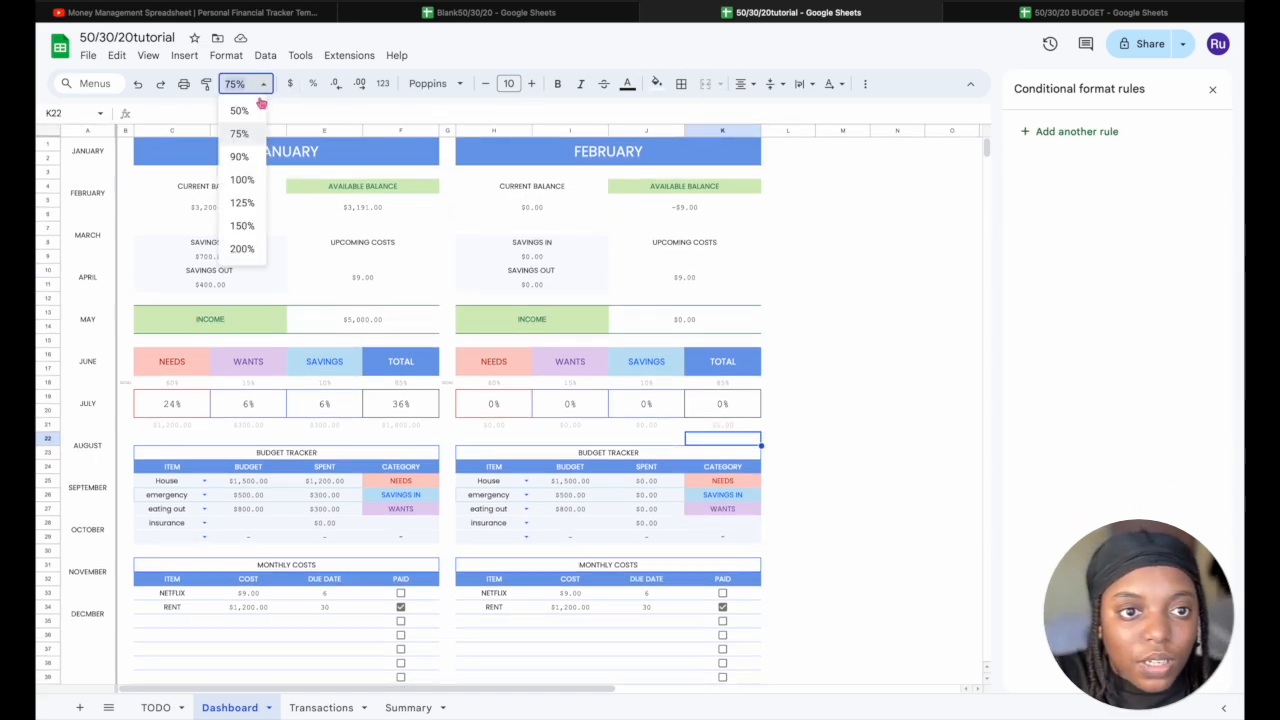
{"action": "left_click", "coordinate": [240, 154]}
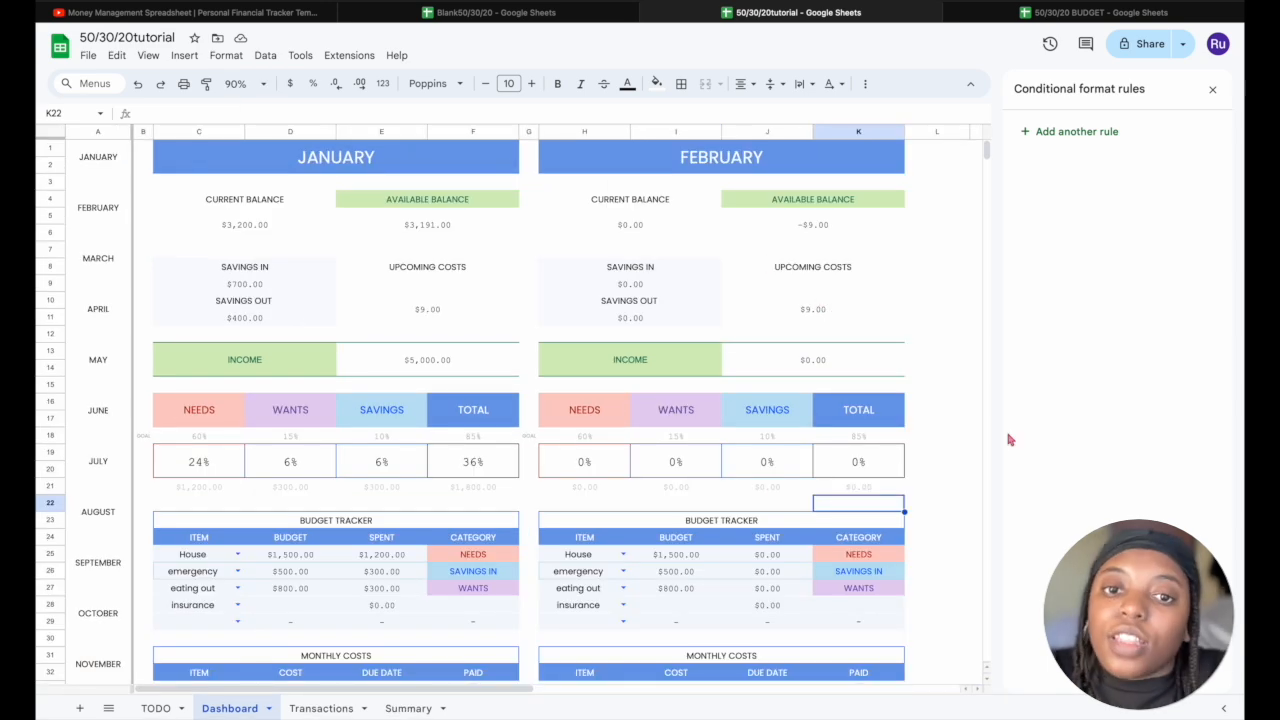
Add January's current balance to February's Current Balance formula, making it =J13-K21+C5
{"action": "left_click", "coordinate": [660, 232]}
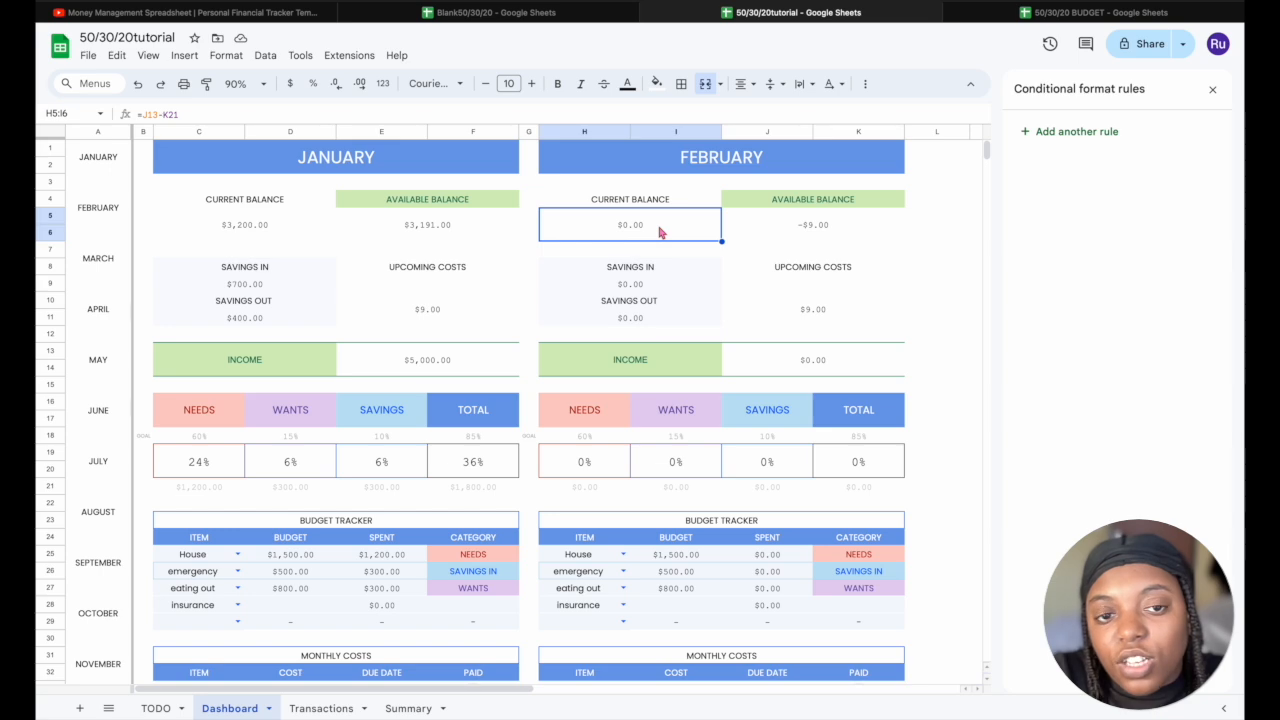
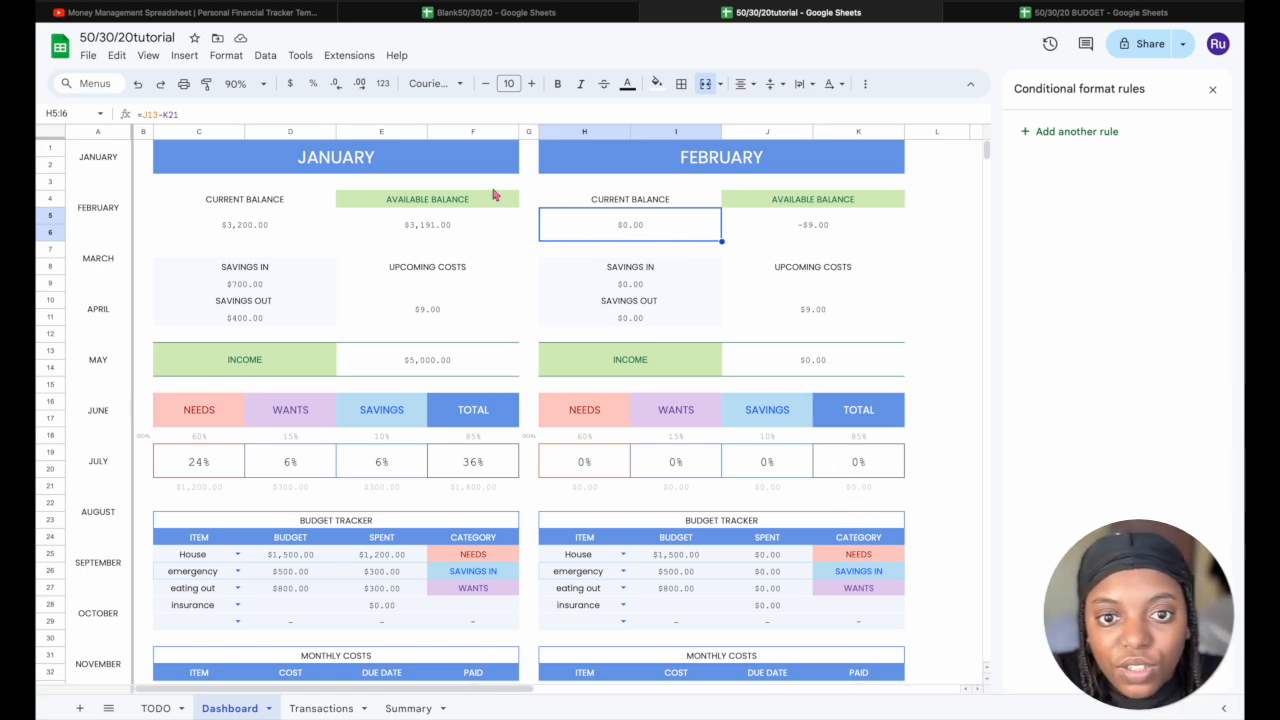
{"action": "left_click", "coordinate": [266, 116]}
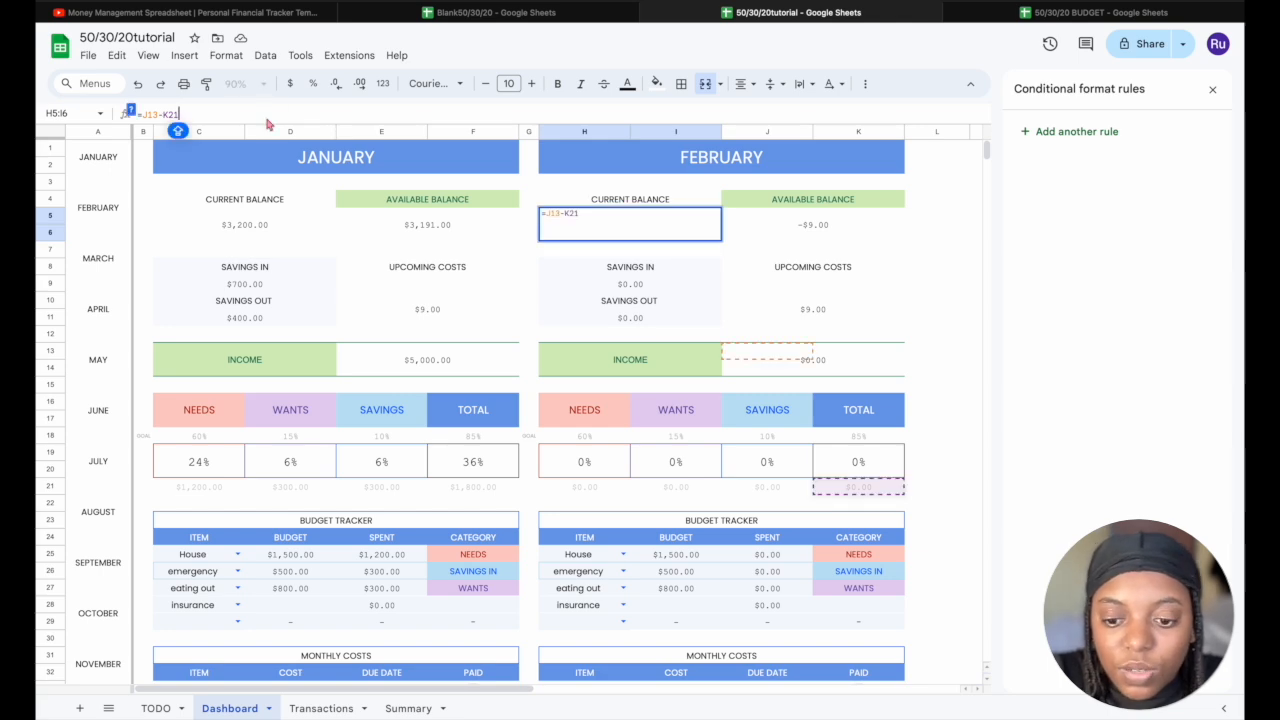
{"action": "type", "text": "+"}
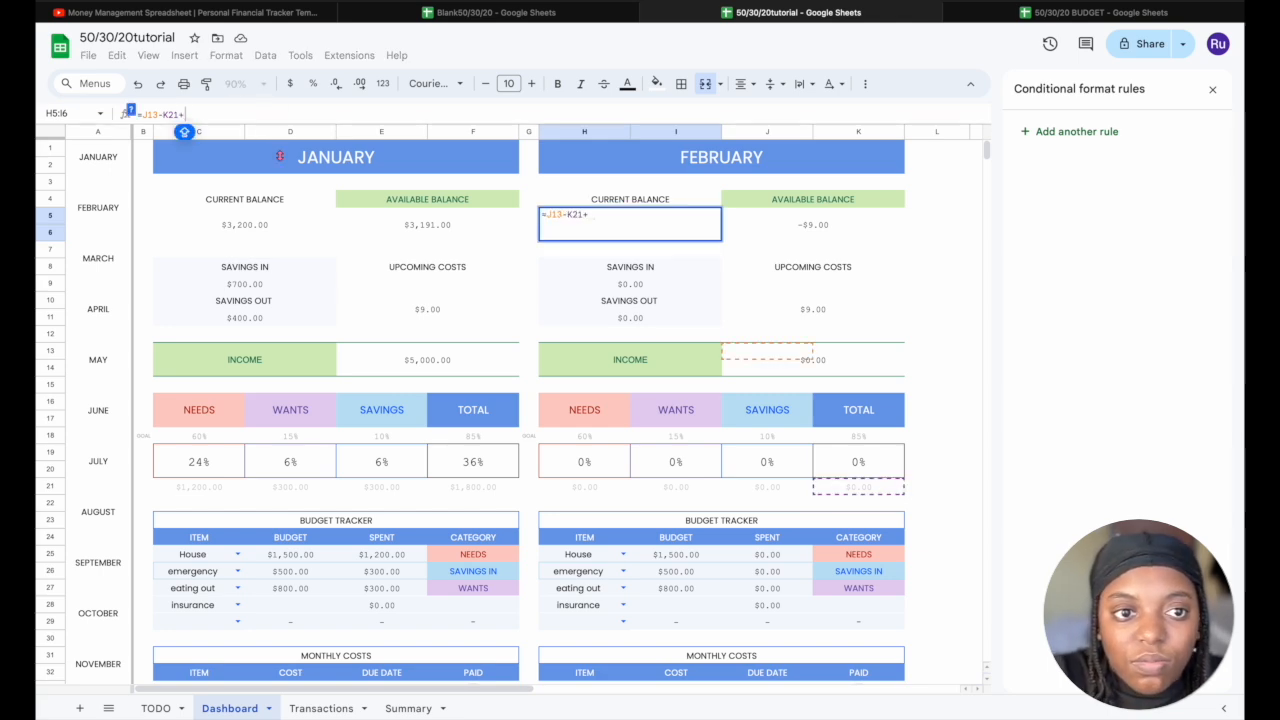
{"action": "left_click", "coordinate": [262, 231]}
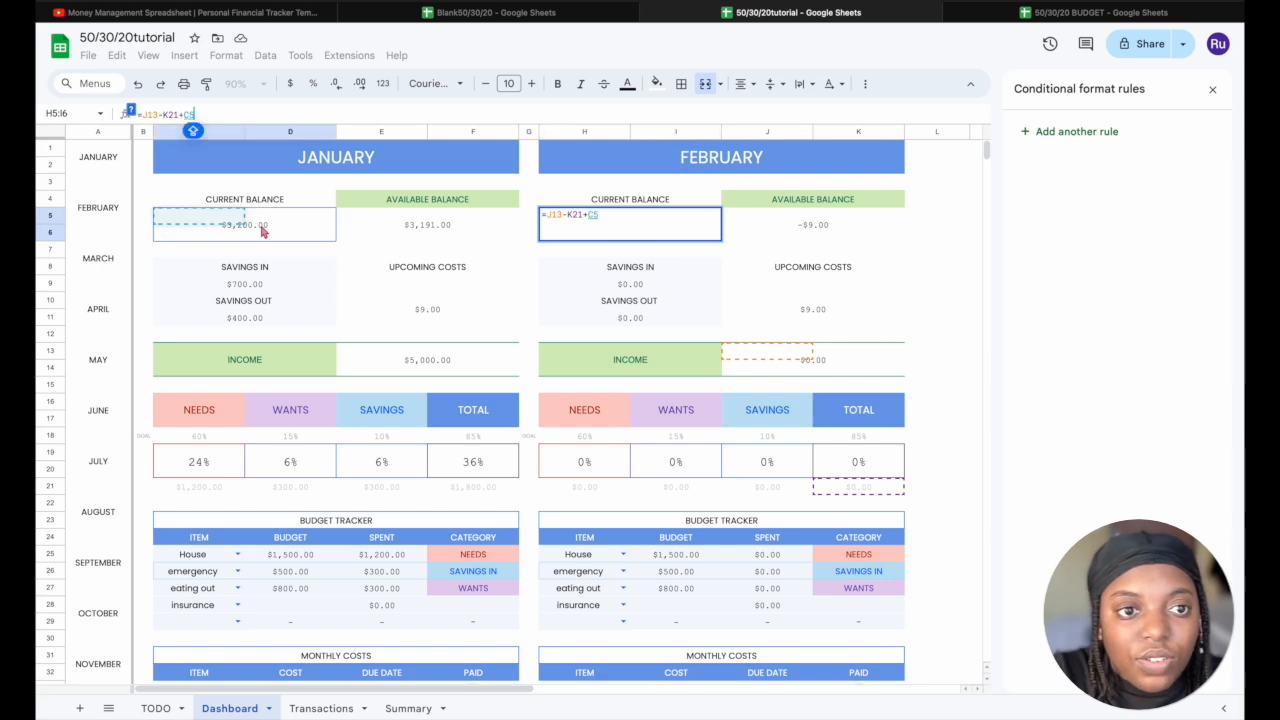
{"action": "key", "text": "Return"}
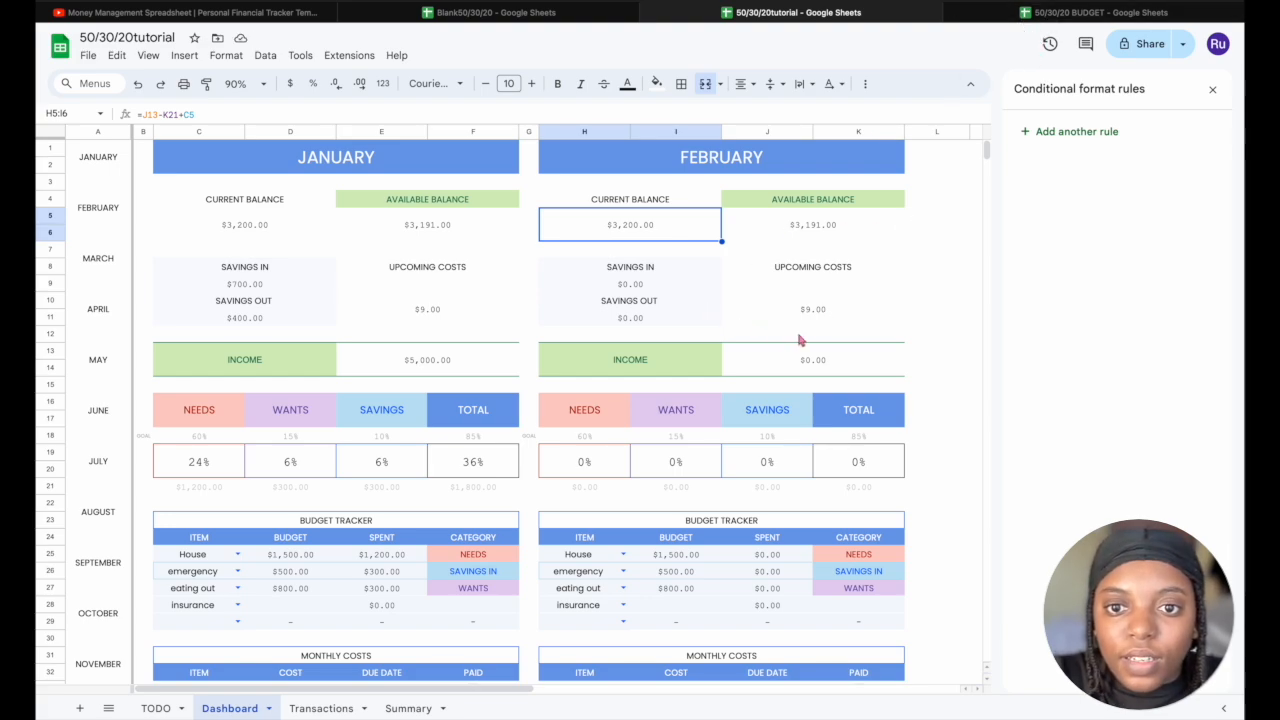
Mark the RENT entry in February's Monthly Costs as unpaid
{"action": "scroll", "coordinate": [781, 391], "scroll_direction": "down", "scroll_amount": 10}
{"action": "scroll", "coordinate": [781, 391], "scroll_direction": "up", "scroll_amount": 7}
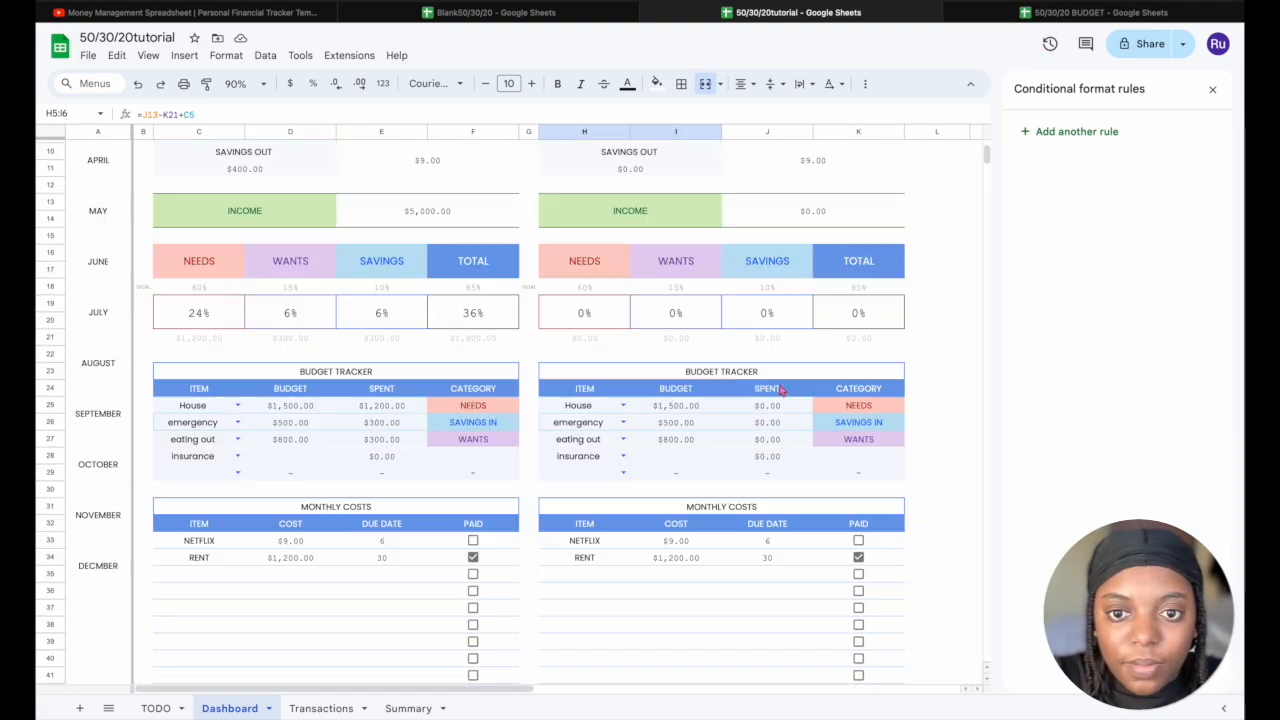
{"action": "scroll", "coordinate": [781, 391], "scroll_direction": "down", "scroll_amount": 3}
{"action": "left_click", "coordinate": [858, 467]}
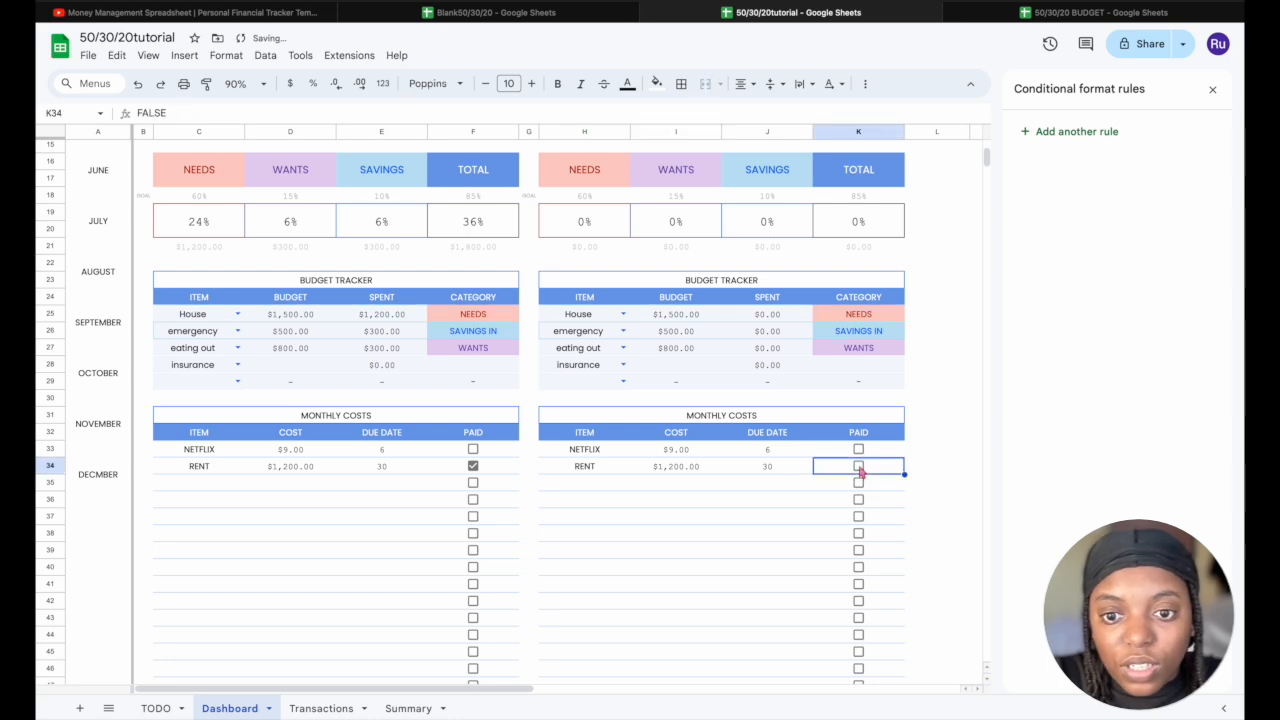
{"action": "scroll", "coordinate": [842, 390], "scroll_direction": "up", "scroll_amount": 6}
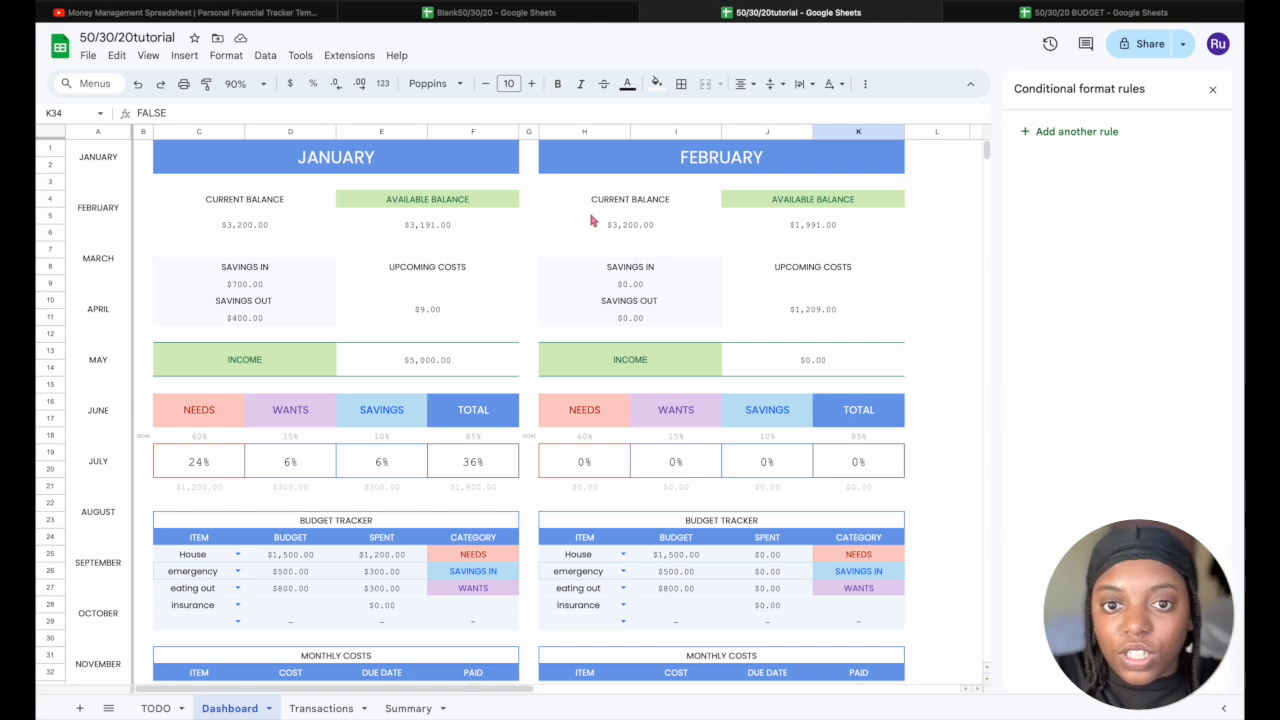
Review February's Current Balance formula and close the conditional format rules
{"action": "left_click", "coordinate": [644, 229]}
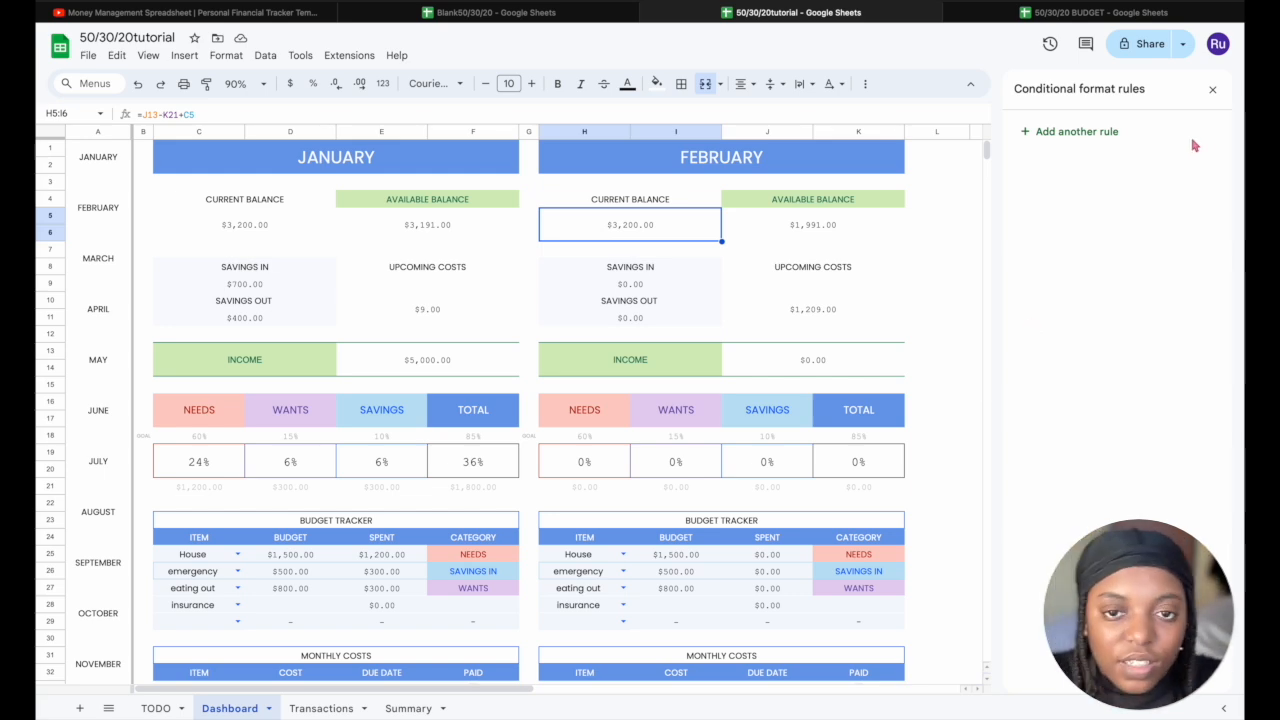
{"action": "left_click", "coordinate": [1212, 89]}
{"action": "scroll", "coordinate": [914, 556], "scroll_direction": "down", "scroll_amount": 3}
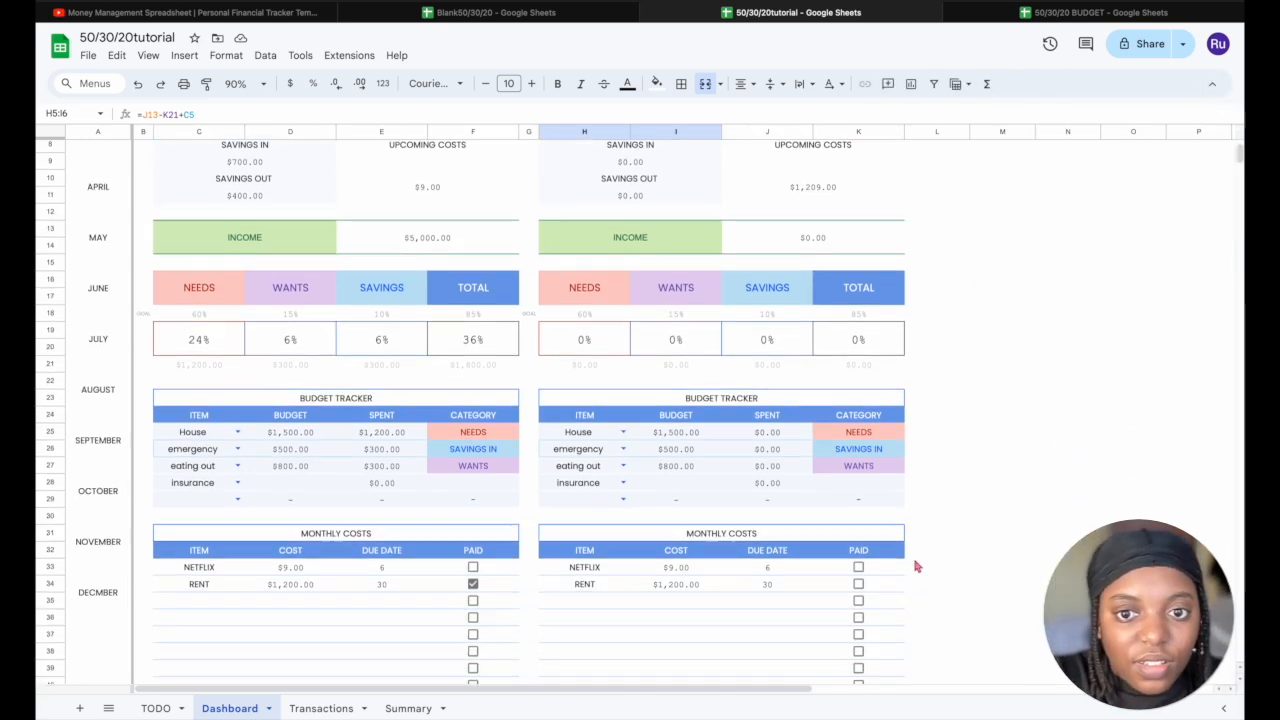
{"action": "scroll", "coordinate": [914, 563], "scroll_direction": "up", "scroll_amount": 3}
Copy February's dashboard columns G through K and paste them starting at column L
{"action": "left_click", "coordinate": [561, 163]}
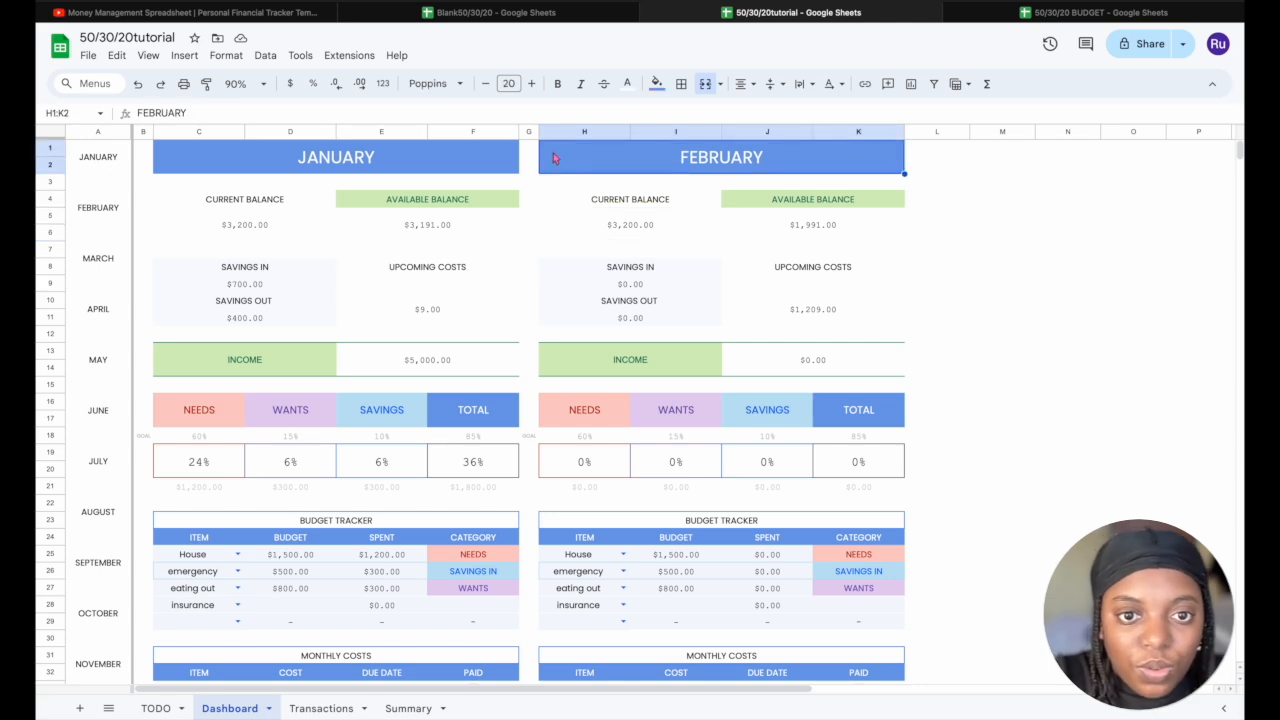
{"action": "left_click", "coordinate": [528, 132]}
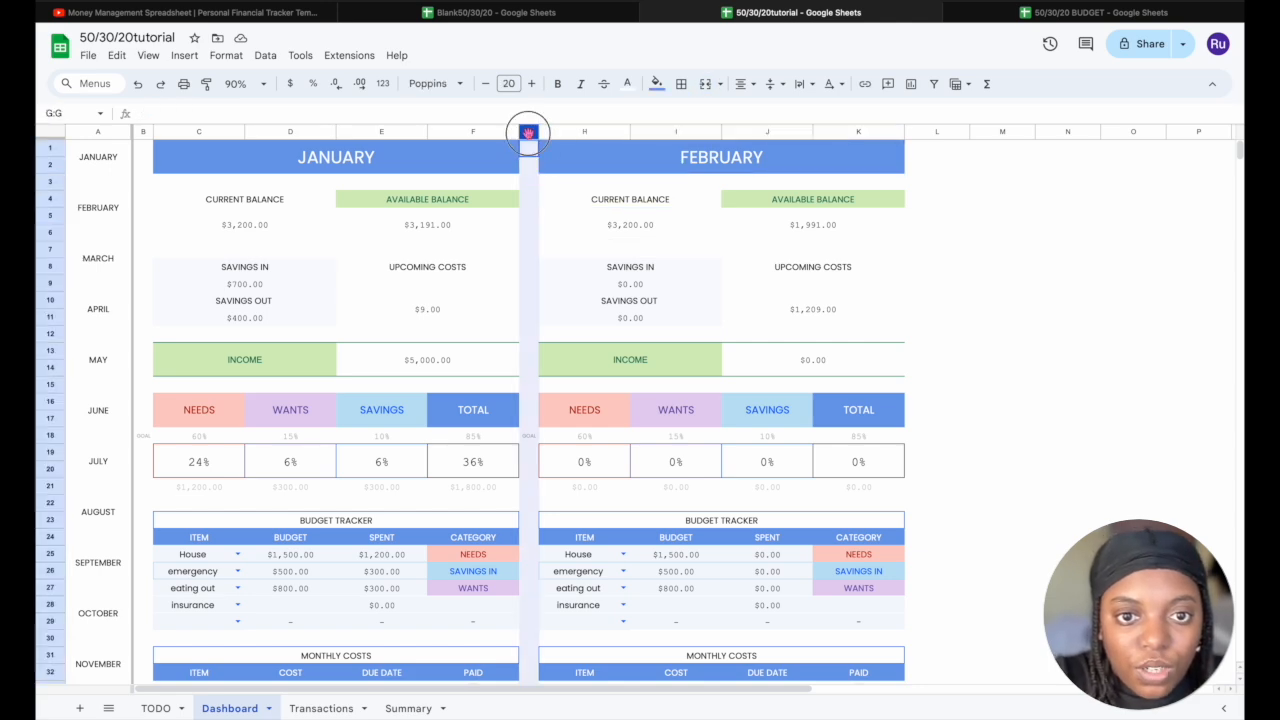
{"action": "left_click", "coordinate": [877, 132], "text": "shift"}
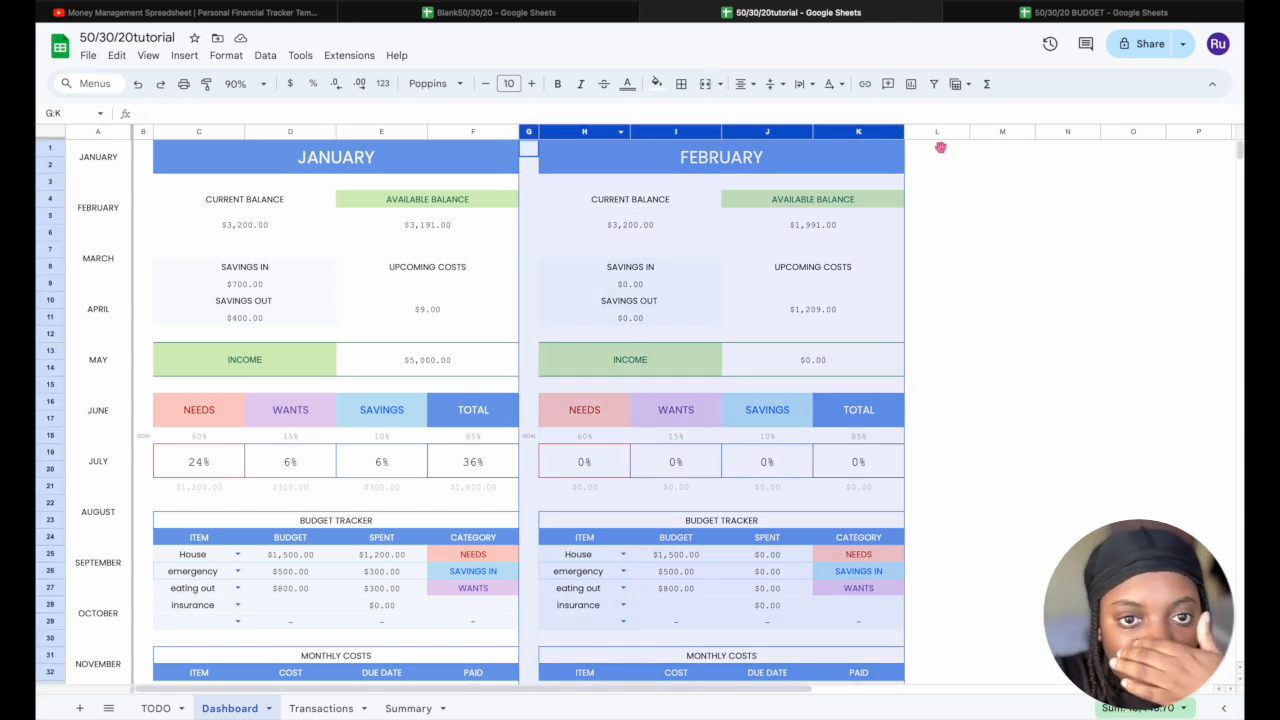
{"action": "key", "text": "ctrl+c"}
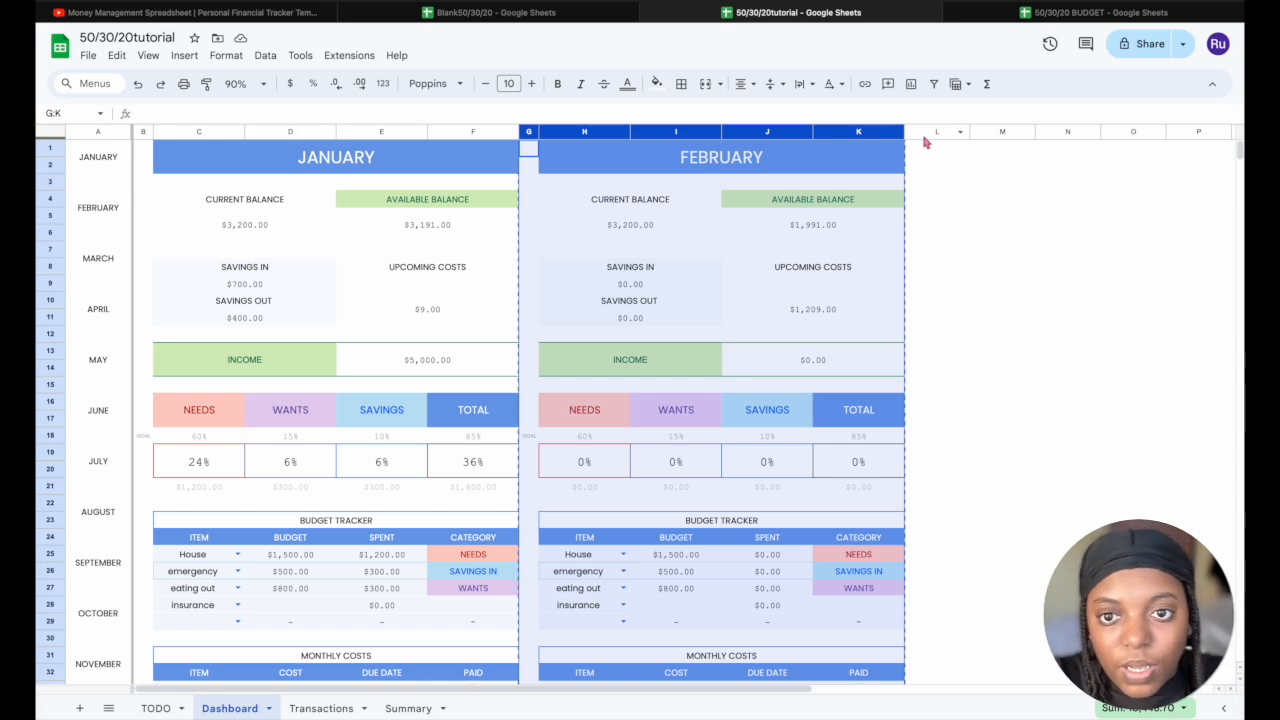
{"action": "left_click", "coordinate": [925, 133]}
{"action": "key", "text": "ctrl+v"}
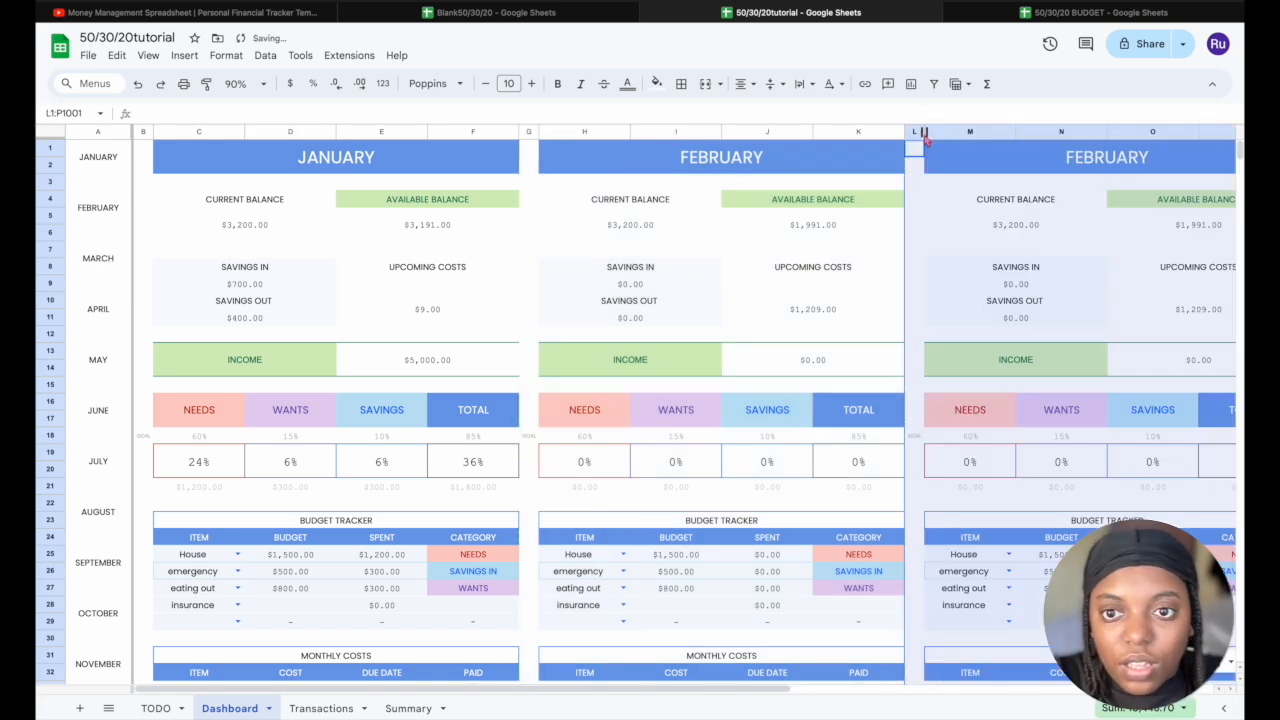
Rename the heading of the newly pasted dashboard copy to MARCH
{"action": "scroll", "coordinate": [1029, 271], "scroll_direction": "right", "scroll_amount": 2}
{"action": "left_click", "coordinate": [977, 162]}
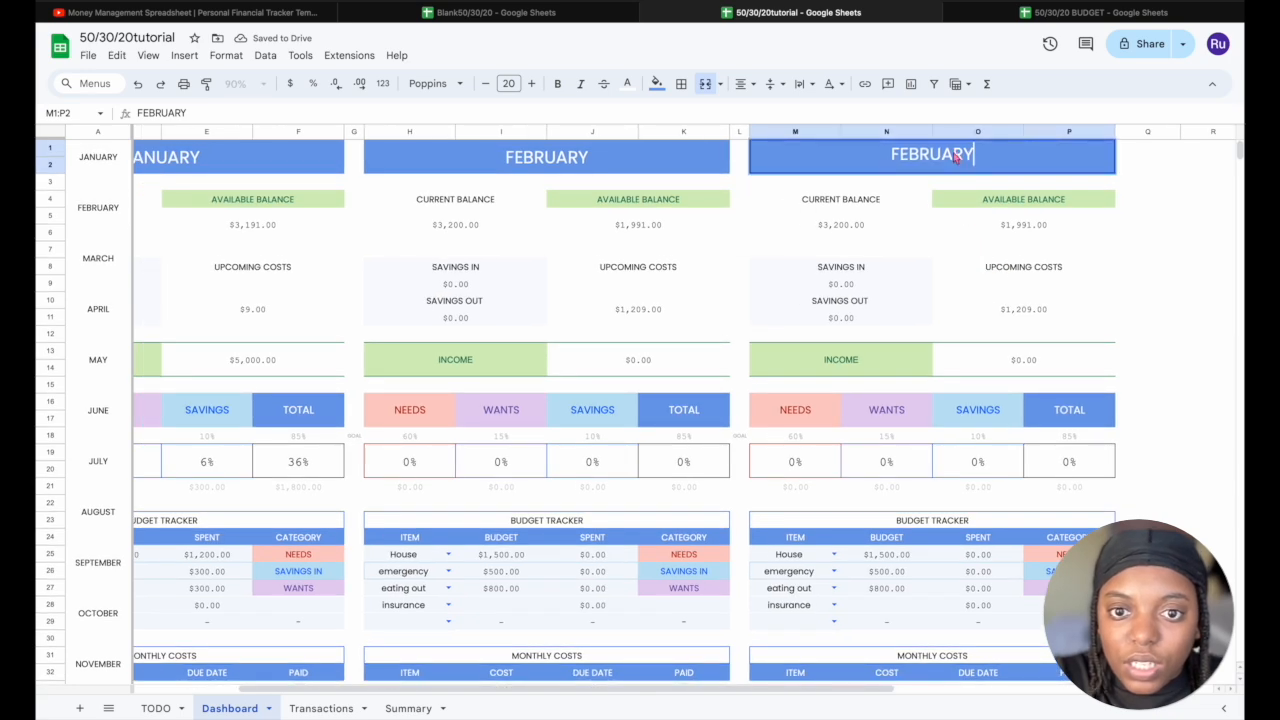
{"action": "double_click", "coordinate": [957, 158]}
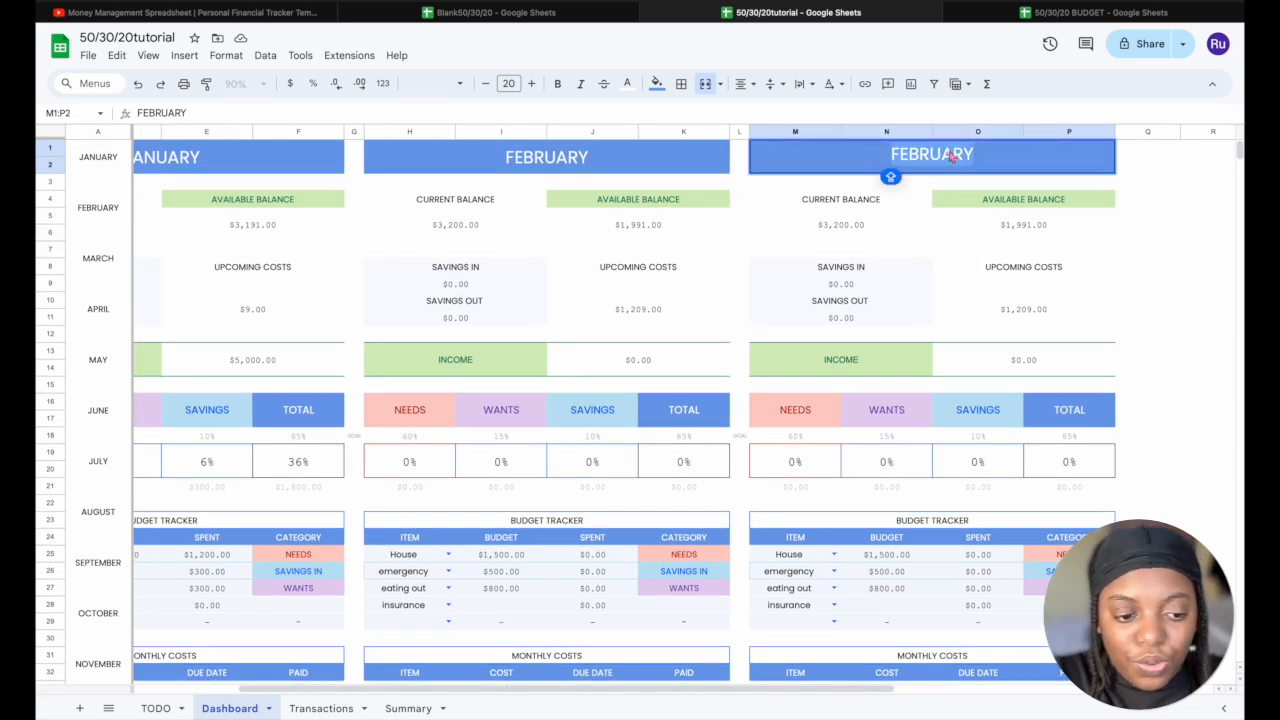
{"action": "type", "text": "MARCH"}
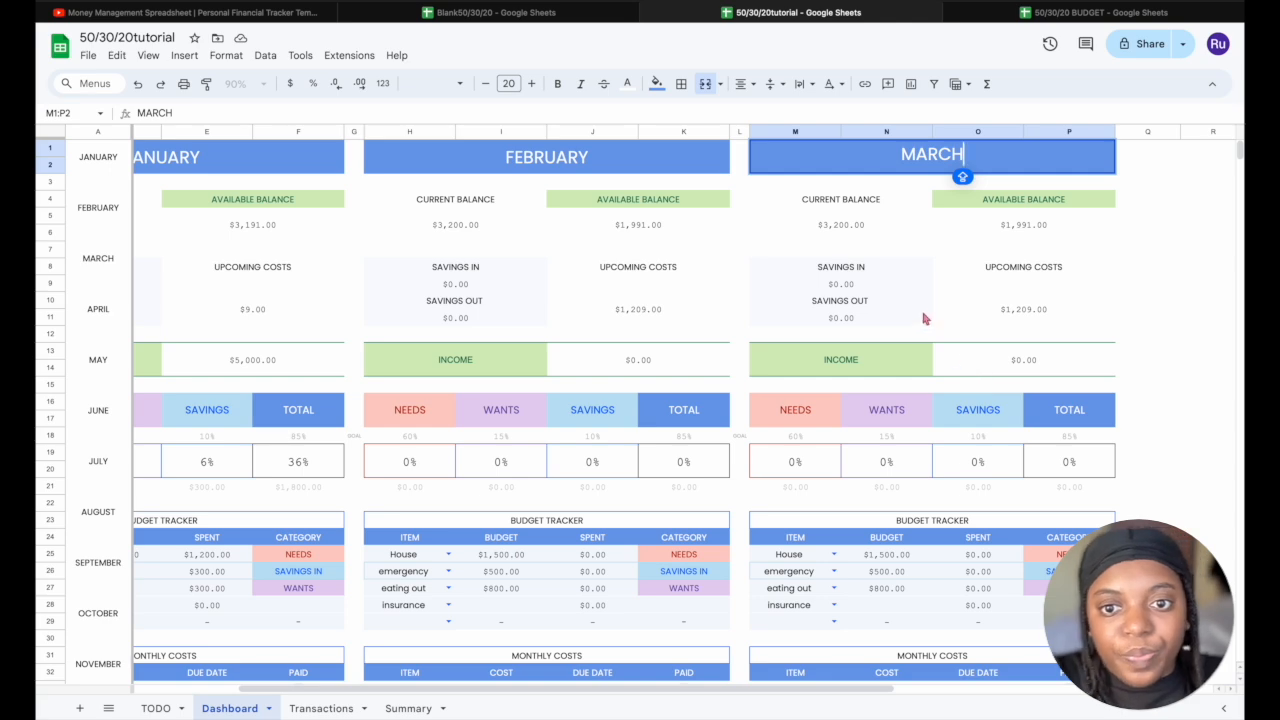
Set the month criterion to 3 in March's Savings In and Savings Out formulas
{"action": "left_click", "coordinate": [880, 291]}
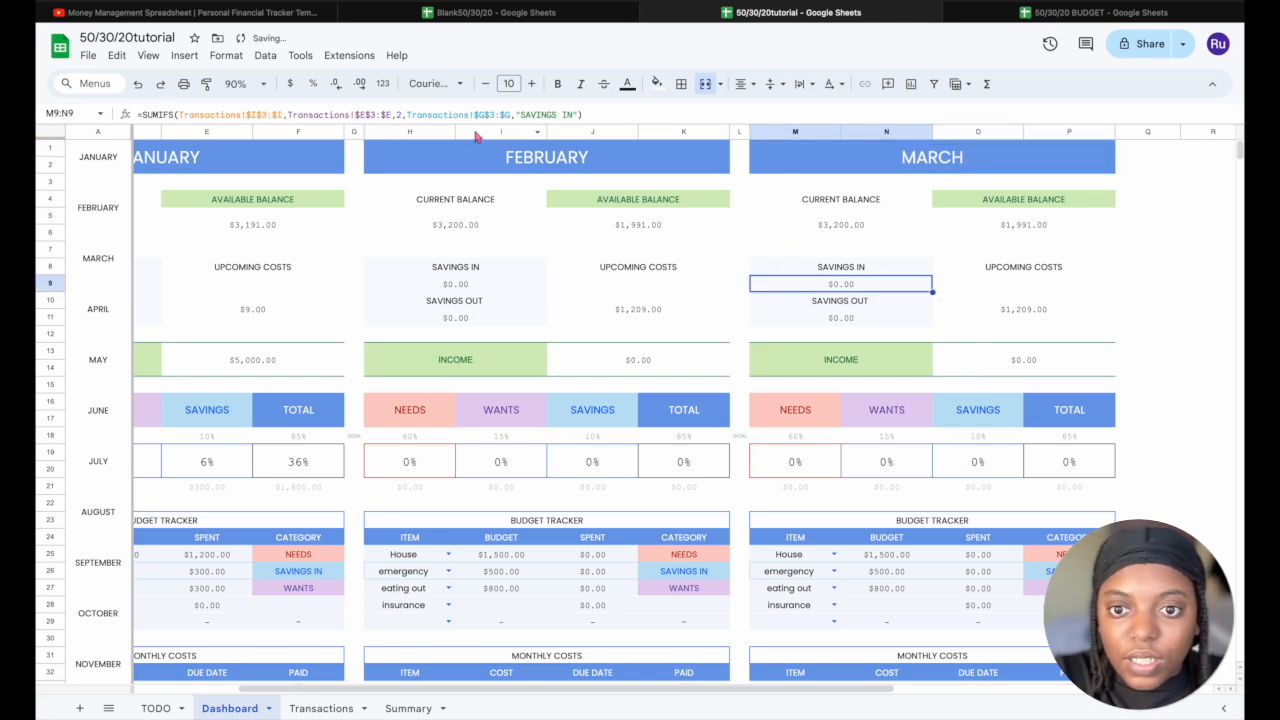
{"action": "left_click", "coordinate": [399, 114]}
{"action": "key", "text": "Return"}
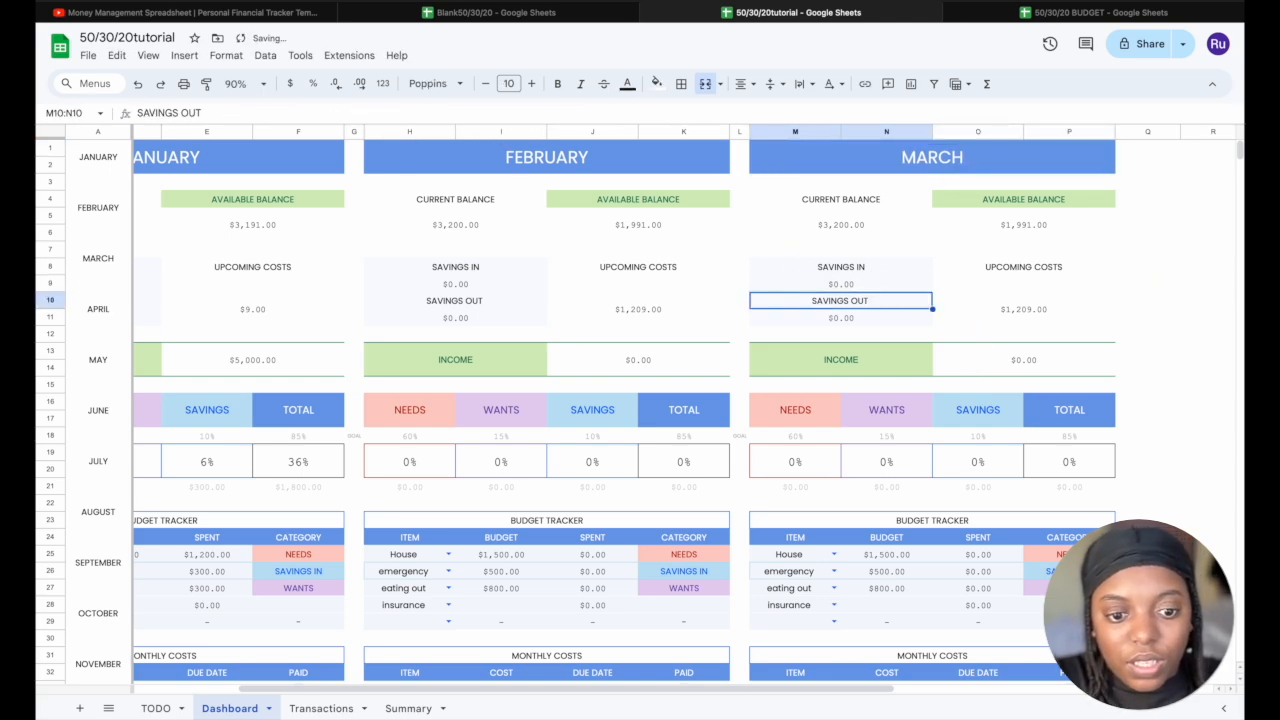
{"action": "left_click", "coordinate": [829, 317]}
{"action": "left_click", "coordinate": [403, 114]}
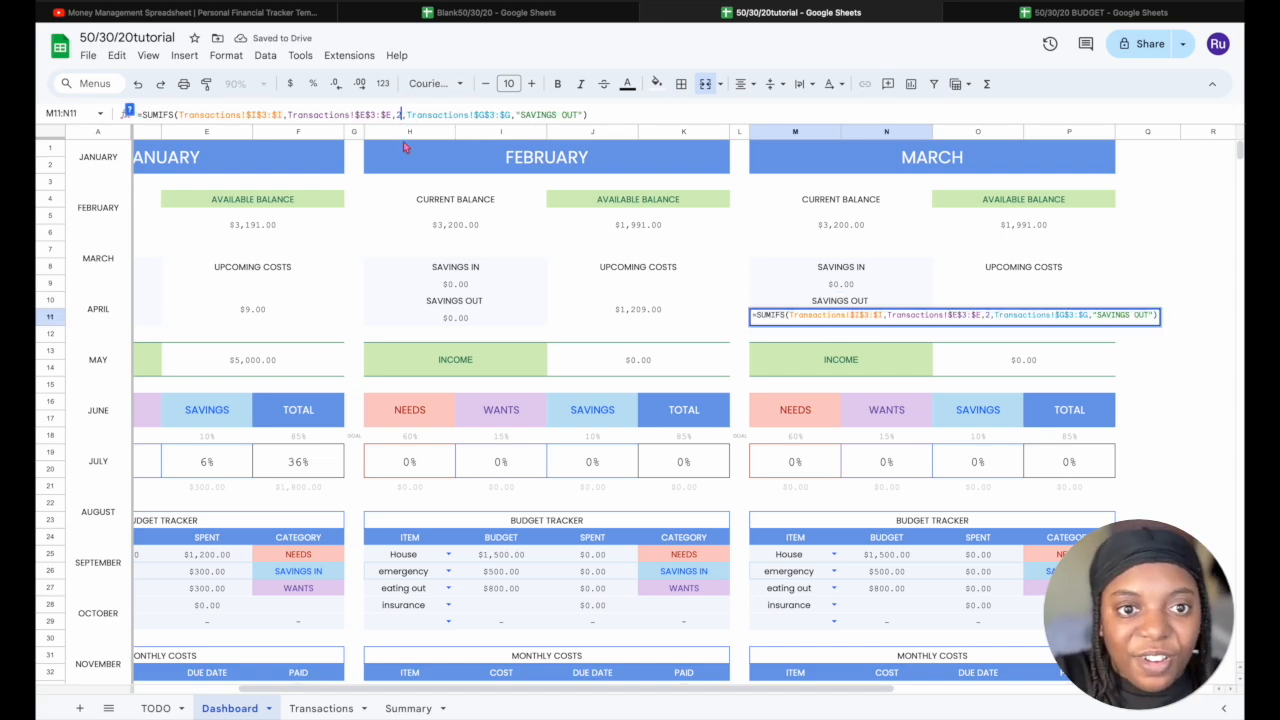
{"action": "key", "text": "Return"}
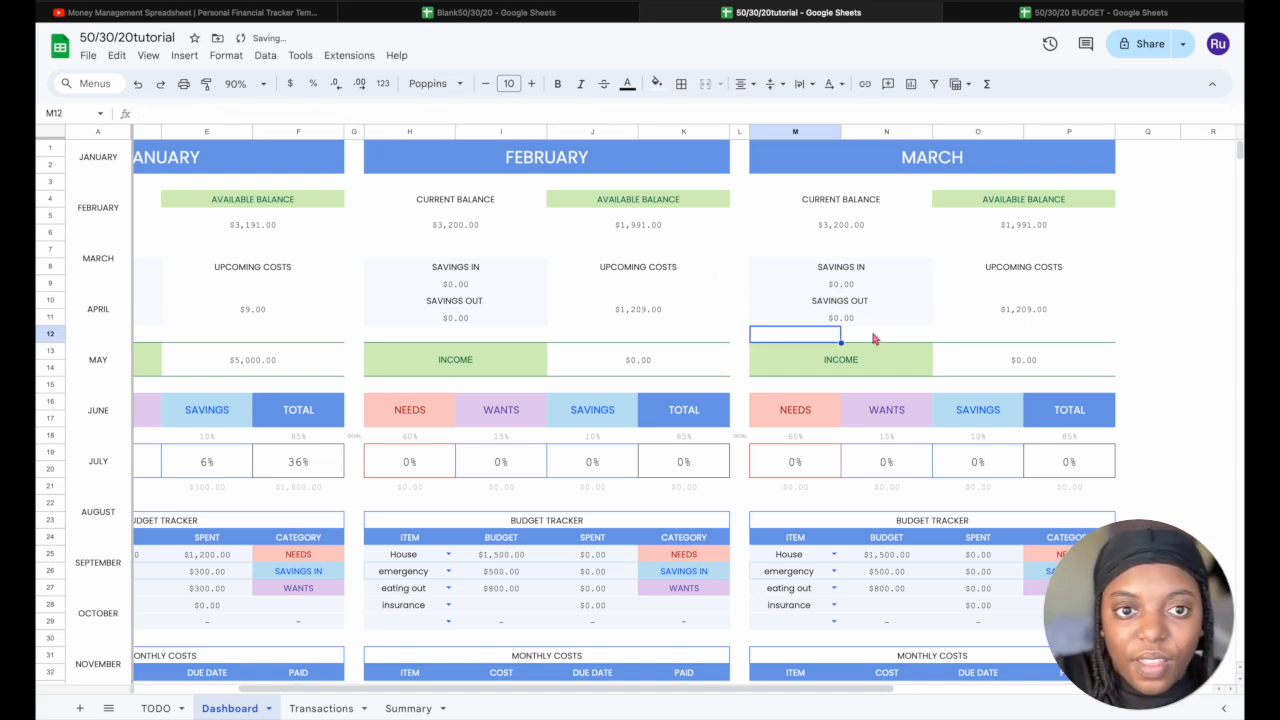
Set the month criterion to 3 in March's Income formula
{"action": "left_click", "coordinate": [1024, 316]}
{"action": "left_click", "coordinate": [1039, 370]}
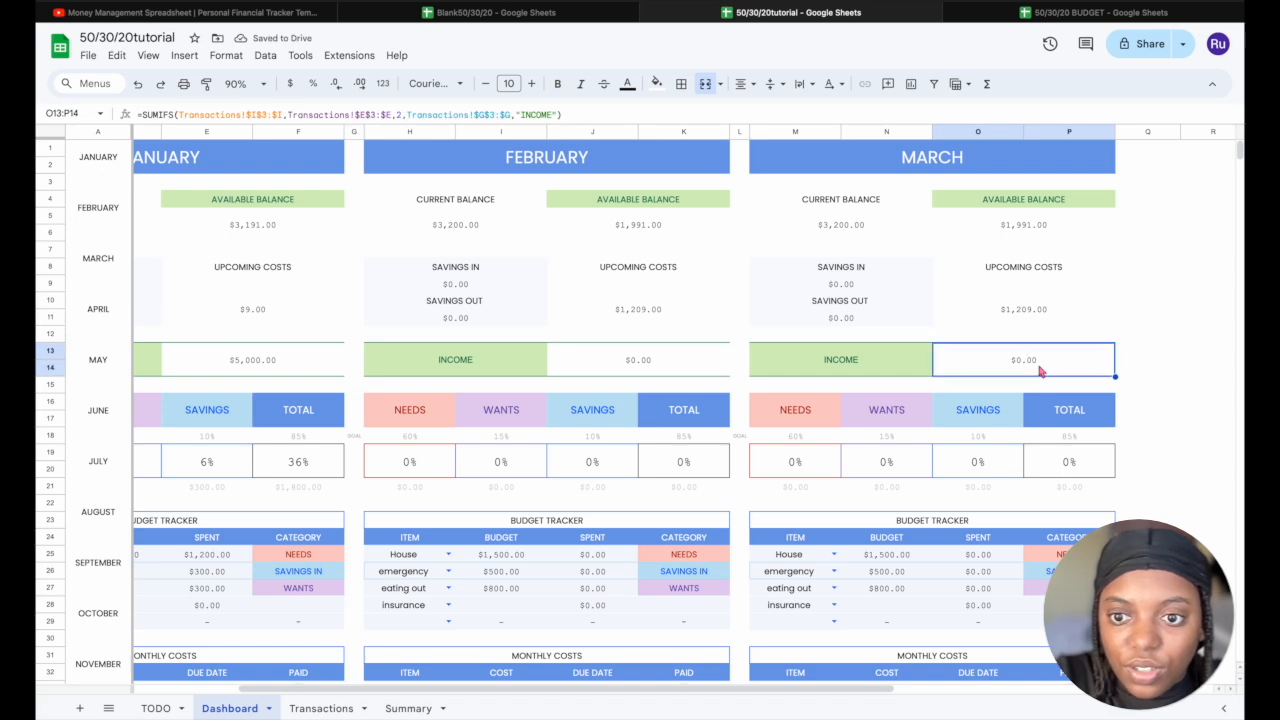
{"action": "left_click", "coordinate": [400, 114]}
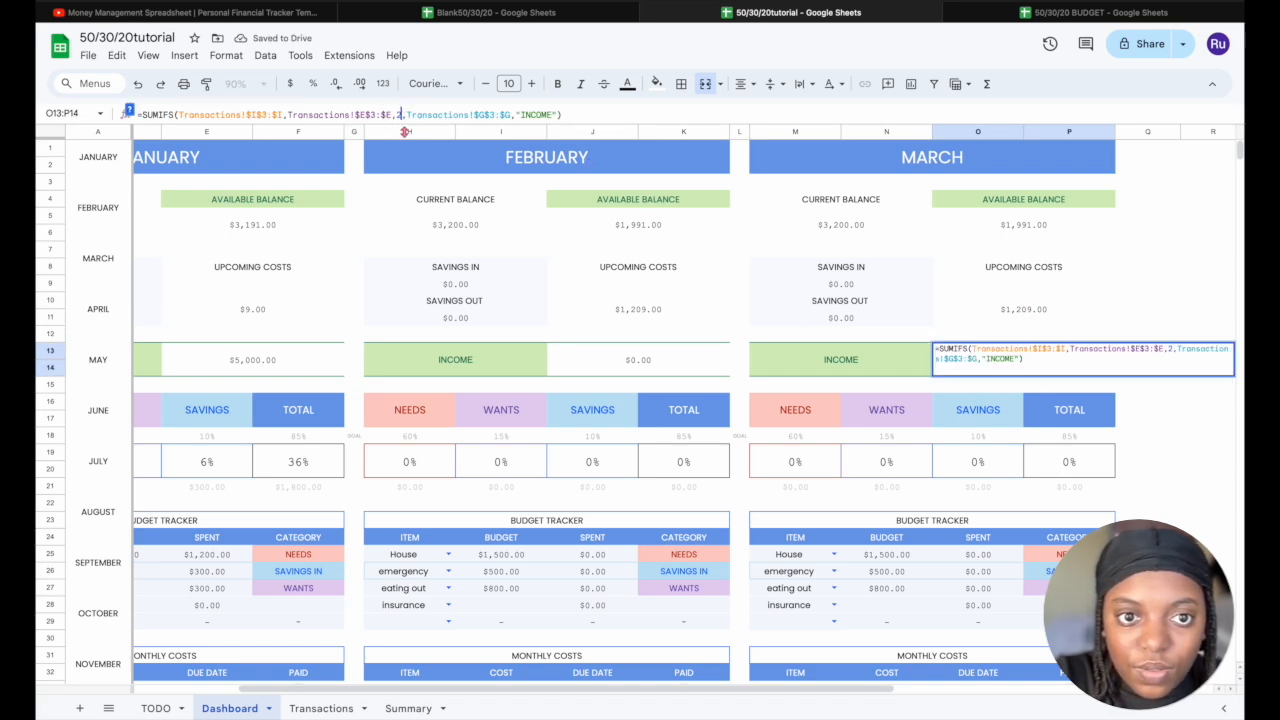
{"action": "key", "text": "BackSpace"}
{"action": "type", "text": "3"}
{"action": "key", "text": "Return"}
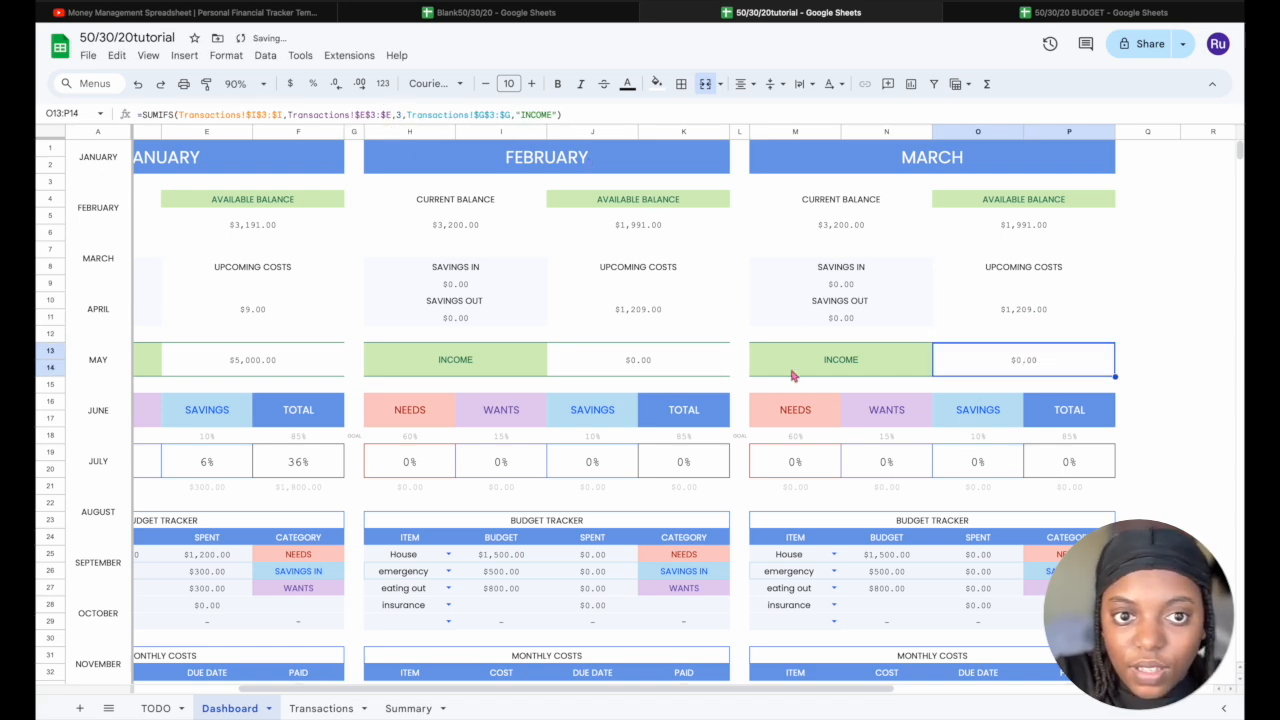
Set the month criterion to 3 in March's Needs and Wants amount formulas in row 21
{"action": "left_click", "coordinate": [818, 468]}
{"action": "left_click", "coordinate": [804, 489]}
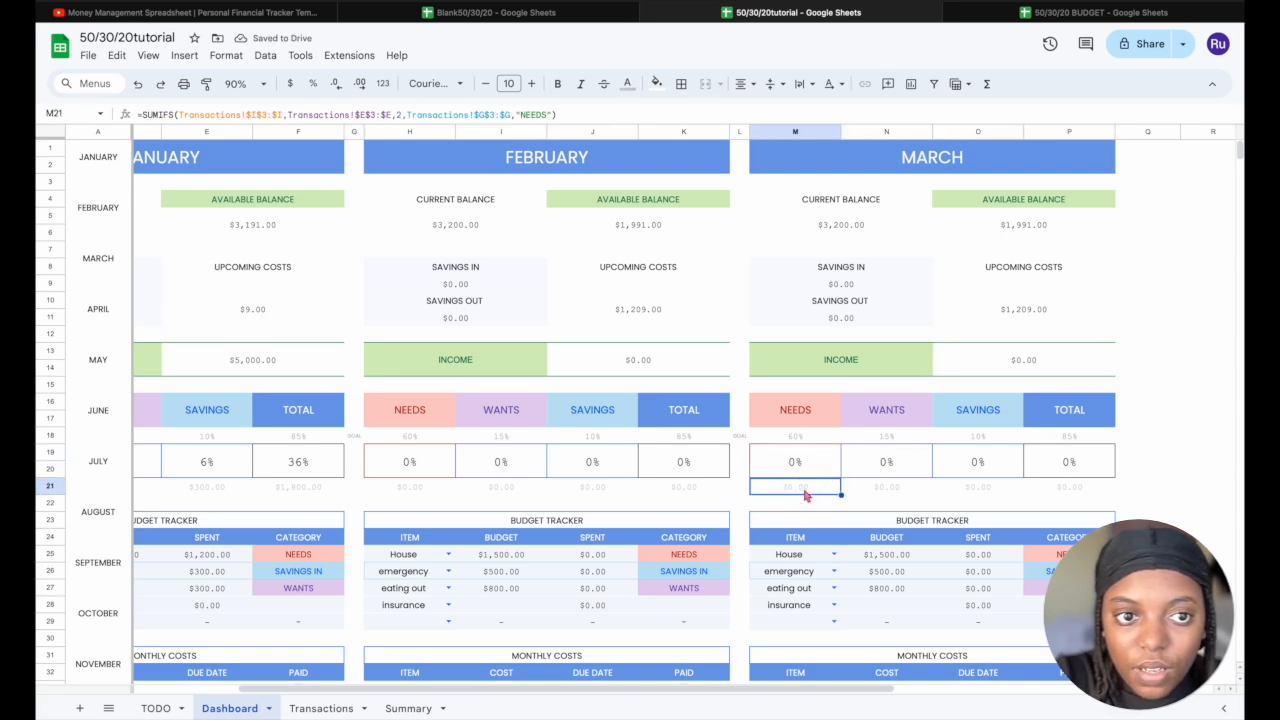
{"action": "left_click", "coordinate": [403, 113]}
{"action": "key", "text": "BackSpace"}
{"action": "type", "text": "3"}
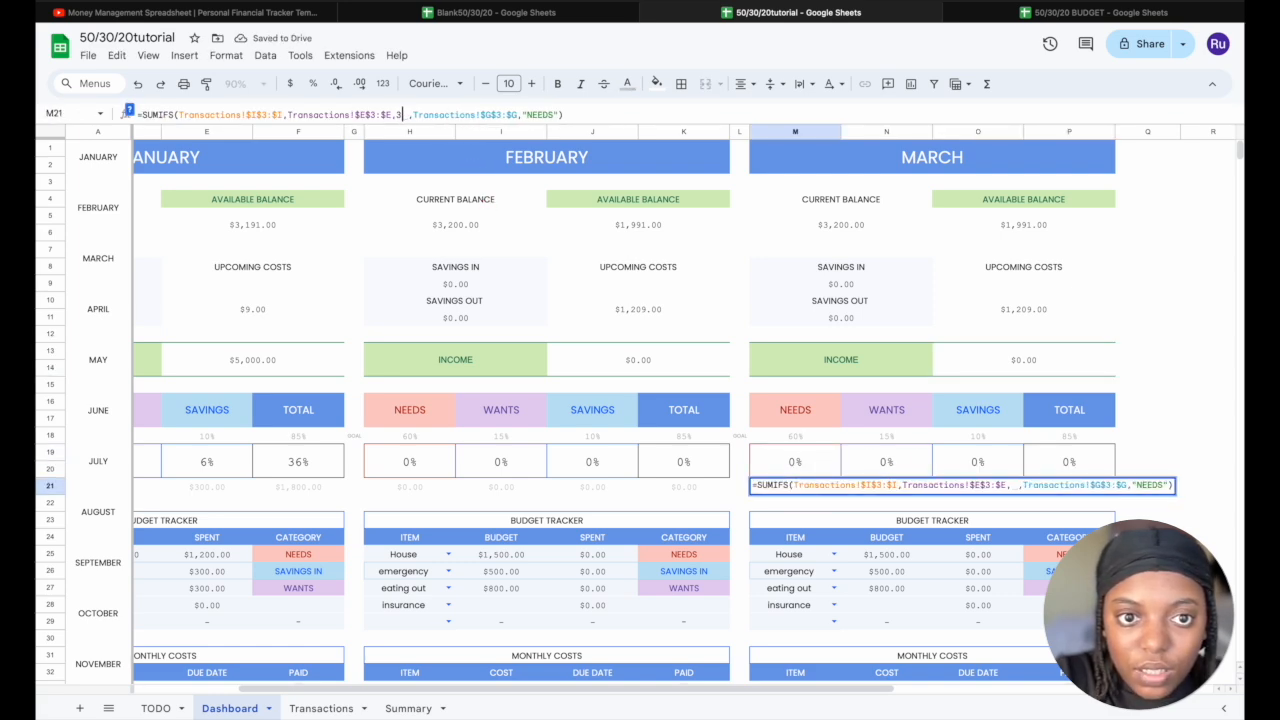
{"action": "key", "text": "Return"}
{"action": "left_click", "coordinate": [874, 489]}
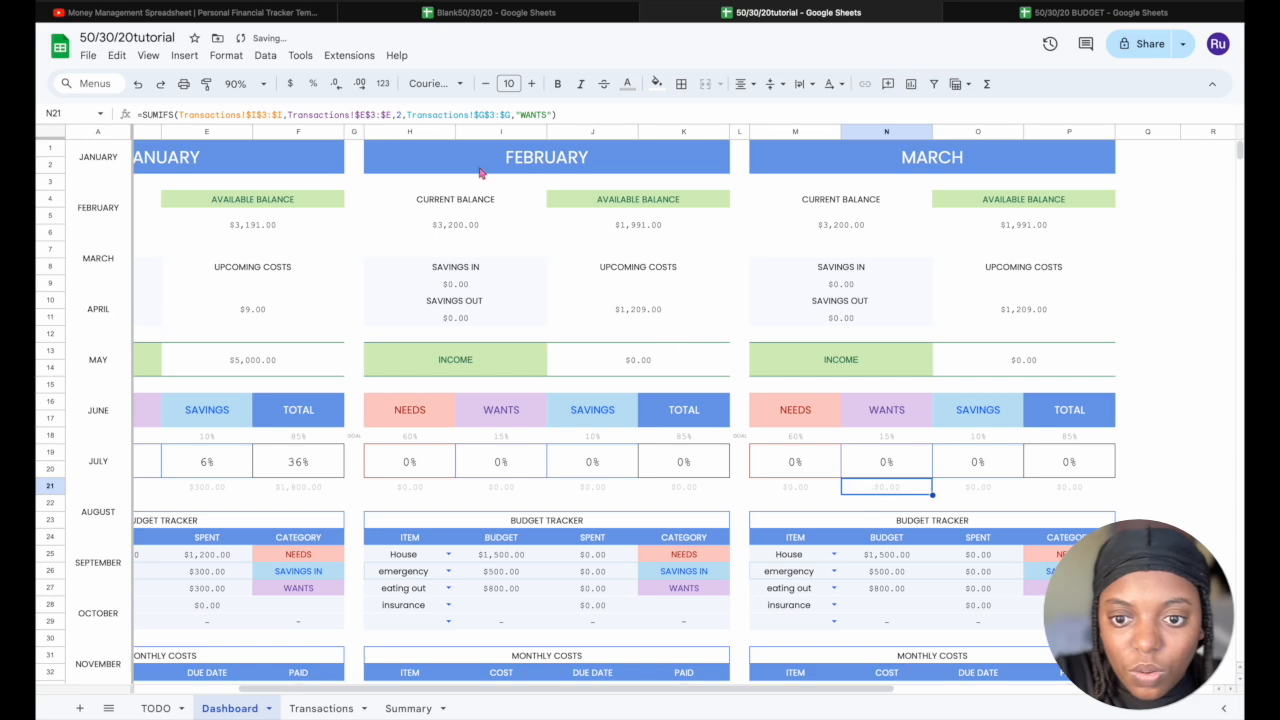
{"action": "left_click", "coordinate": [399, 114]}
{"action": "type", "text": "3"}
{"action": "key", "text": "Return"}
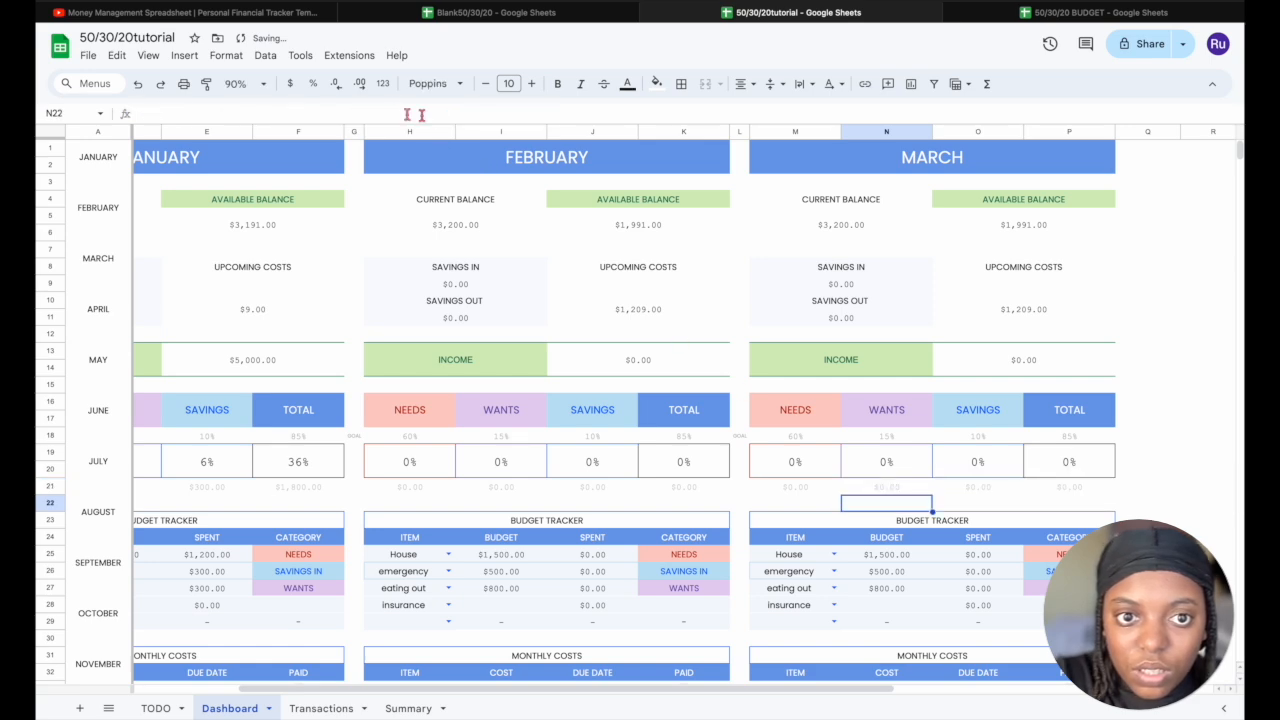
{"action": "left_click", "coordinate": [982, 488]}
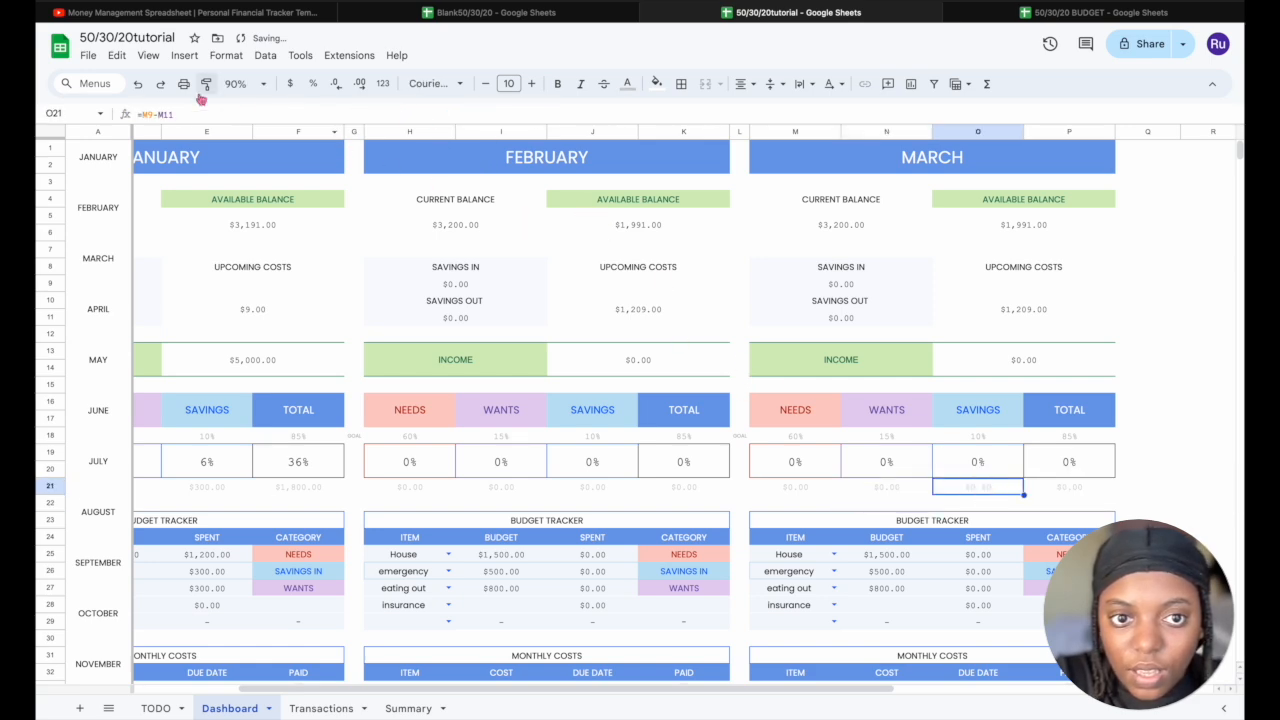
Set the month criterion to 3 in the Spent formula of the House row in March's Budget Tracker
{"action": "scroll", "coordinate": [1086, 504], "scroll_direction": "down", "scroll_amount": 1}
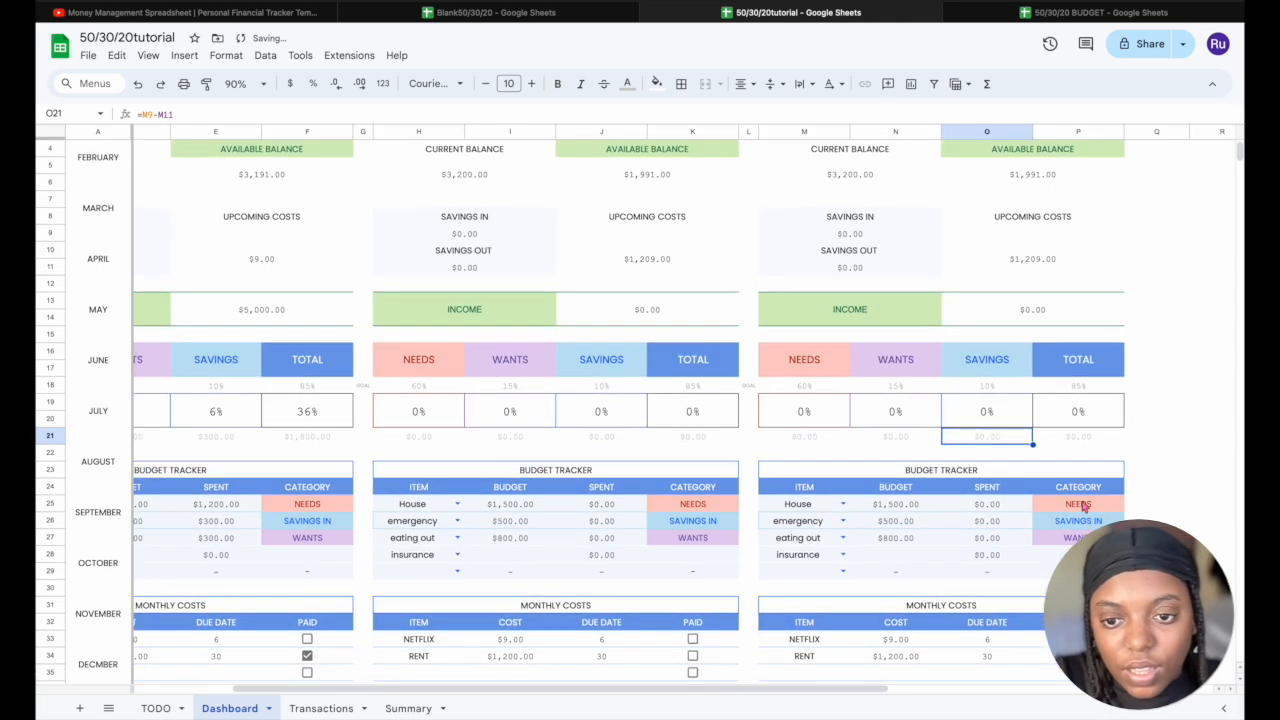
{"action": "left_click", "coordinate": [995, 505]}
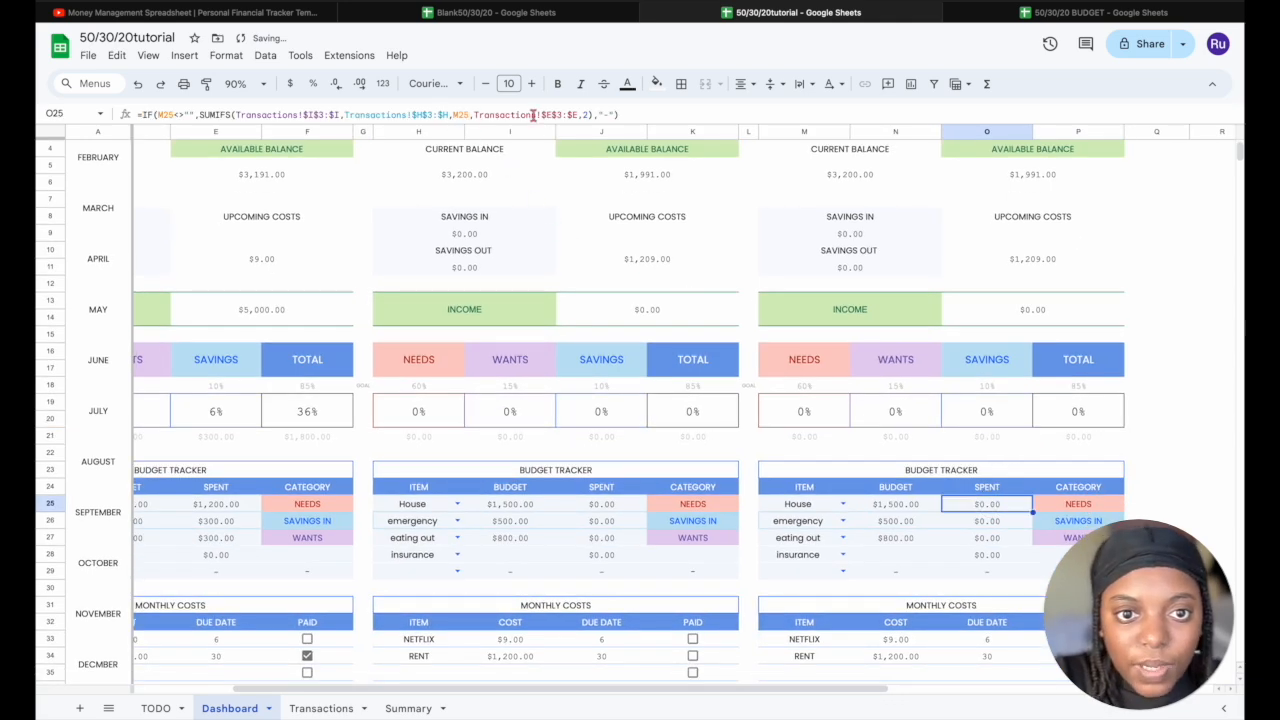
{"action": "left_click", "coordinate": [588, 114]}
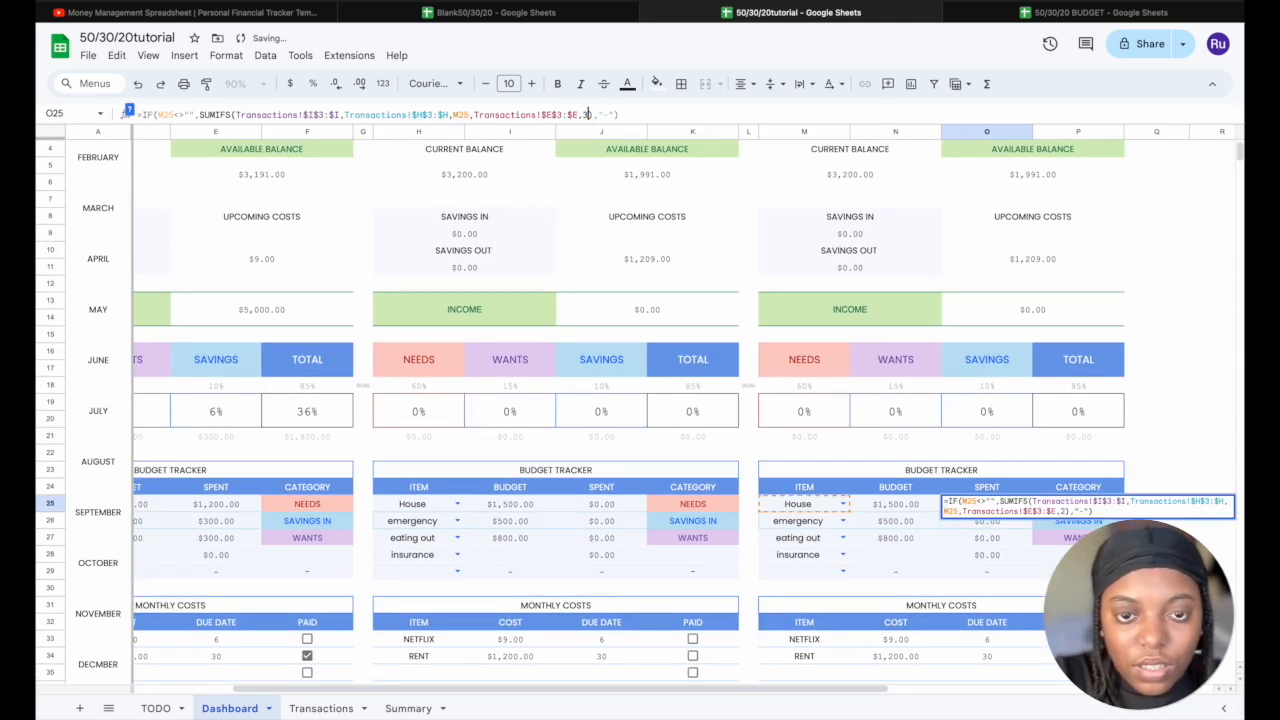
{"action": "key", "text": "Return"}
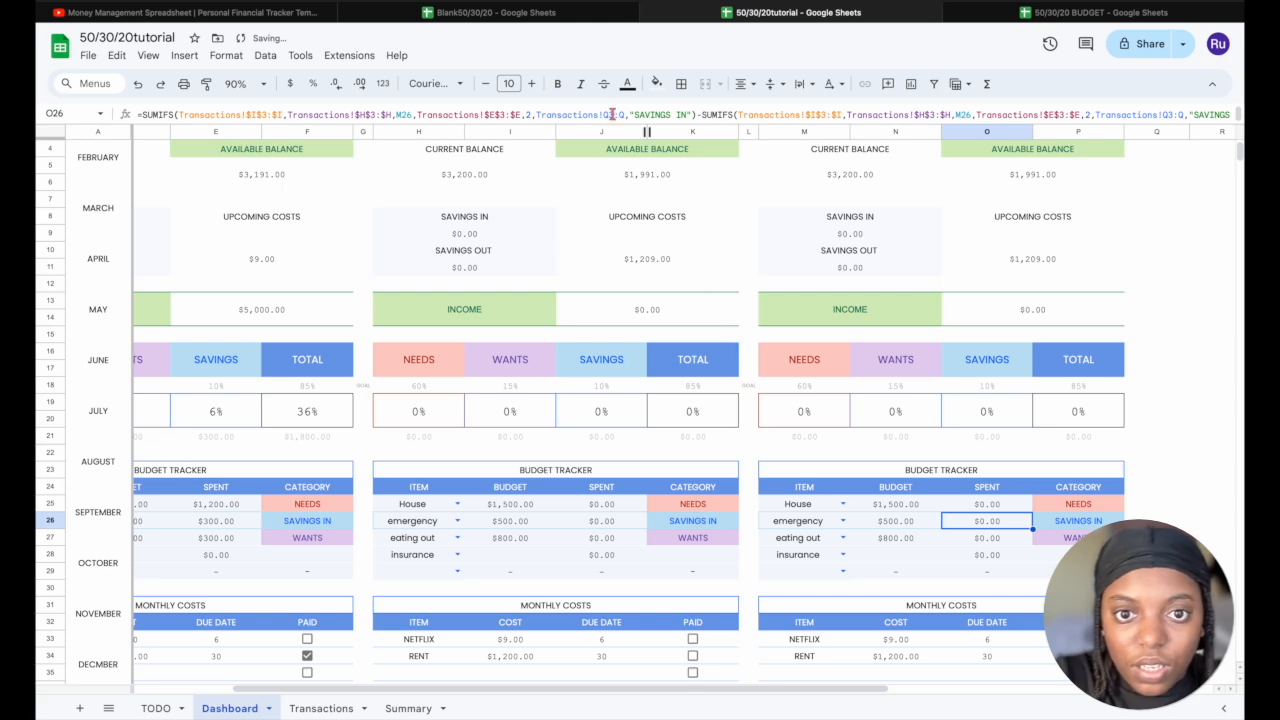
Set both month criteria to 3 in the emergency row's Spent formula, for savings in and savings out
{"action": "left_click", "coordinate": [530, 114]}
{"action": "key", "text": "BackSpace"}
{"action": "type", "text": "3"}
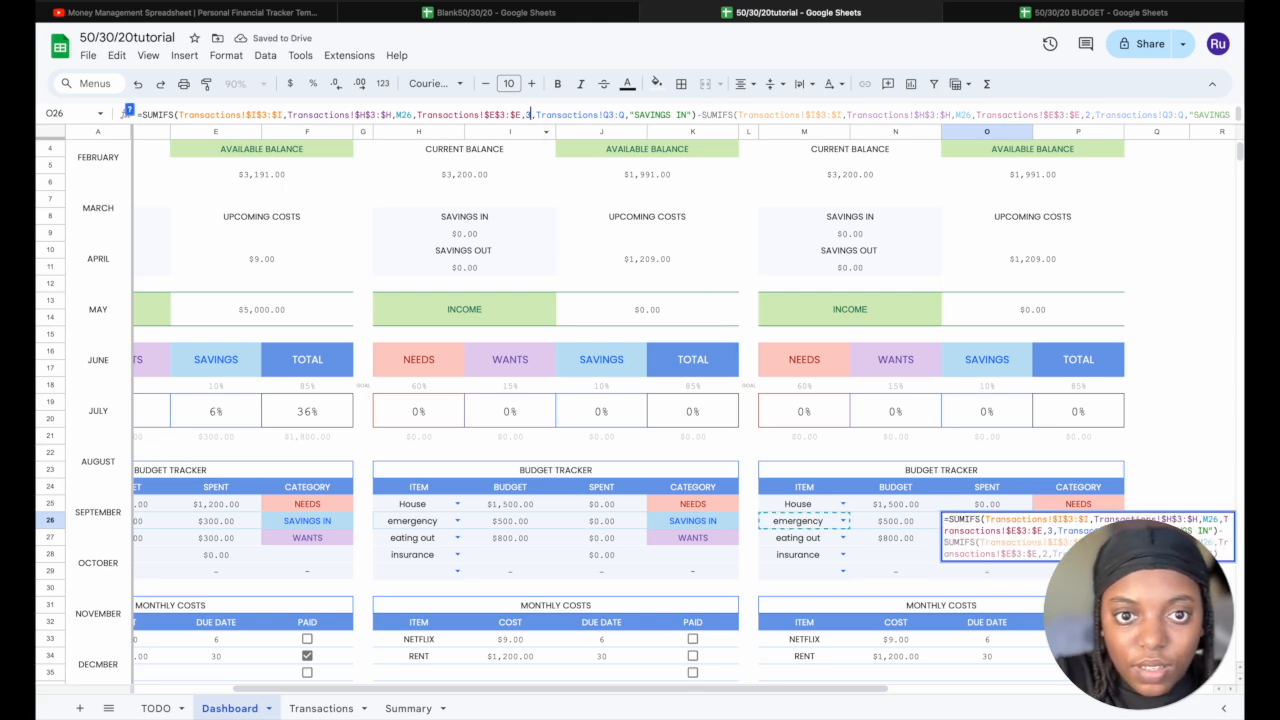
{"action": "left_click", "coordinate": [1091, 114]}
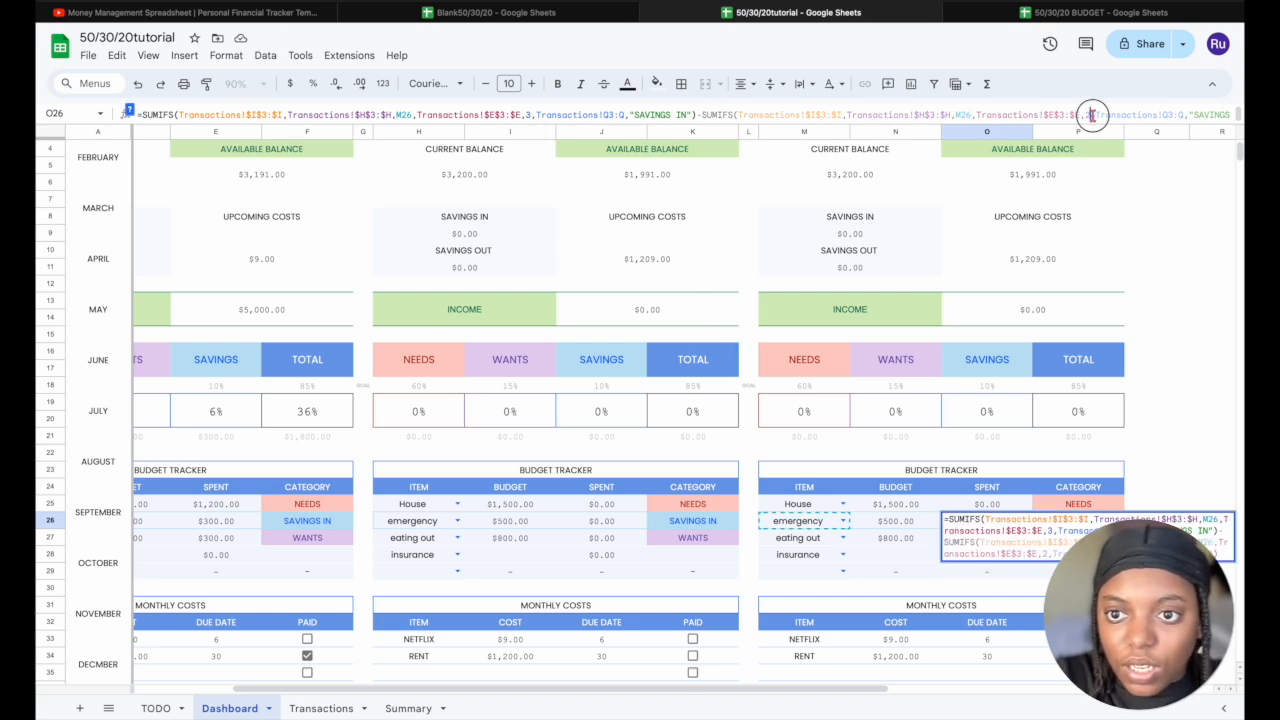
{"action": "key", "text": "BackSpace"}
{"action": "type", "text": "3"}
{"action": "key", "text": "Return"}
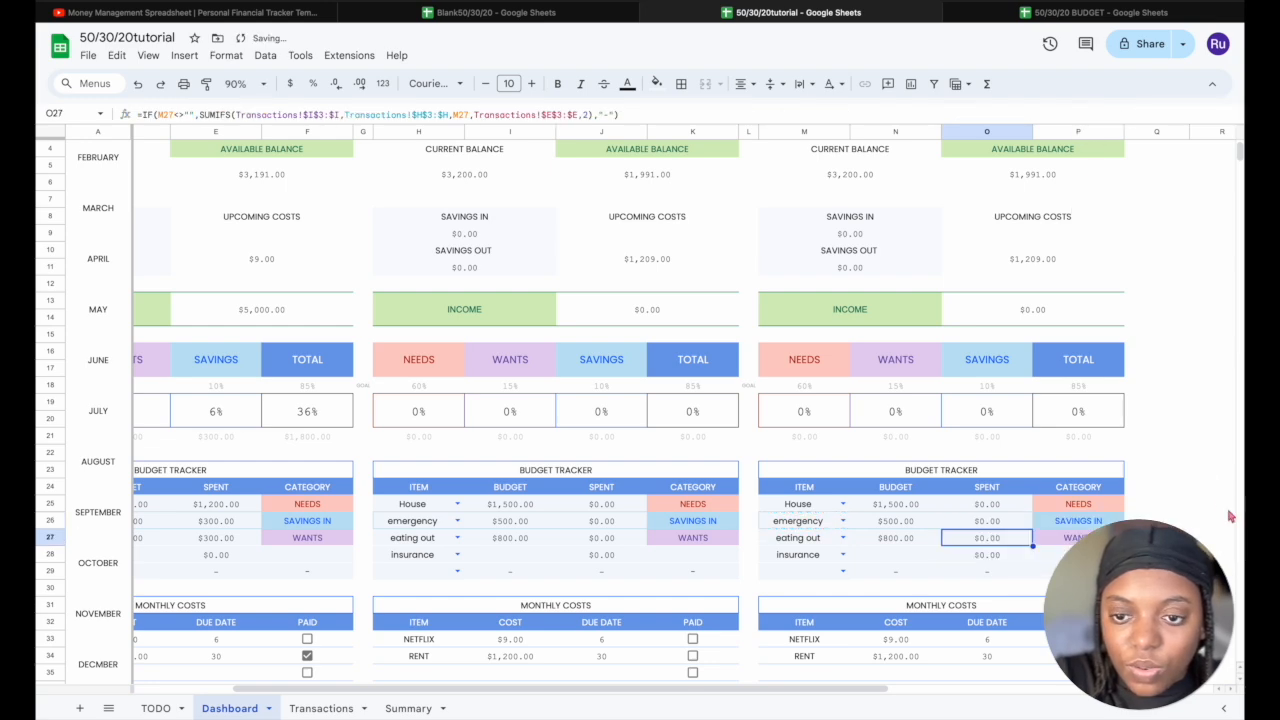
Set the month criterion to 3 in the Spent formulas of the eating out and insurance rows in March's Budget Tracker
{"action": "left_click", "coordinate": [588, 115]}
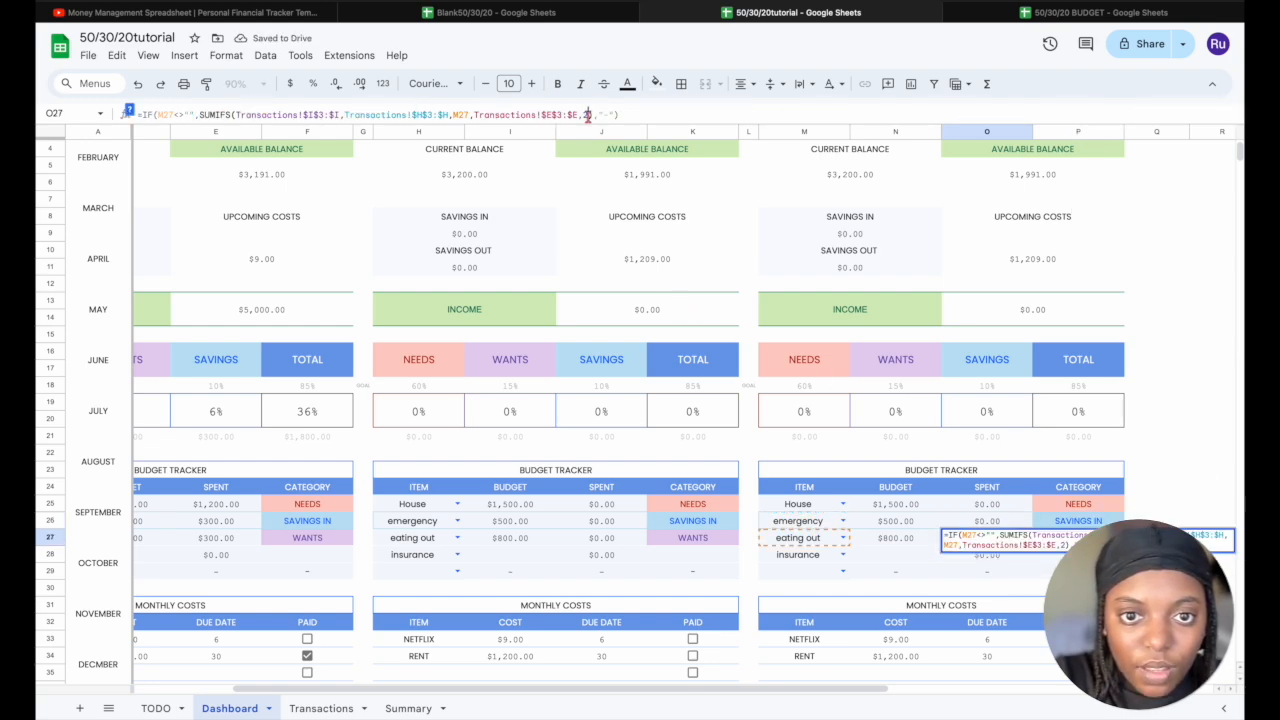
{"action": "key", "text": "BackSpace"}
{"action": "type", "text": "3"}
{"action": "key", "text": "Return"}
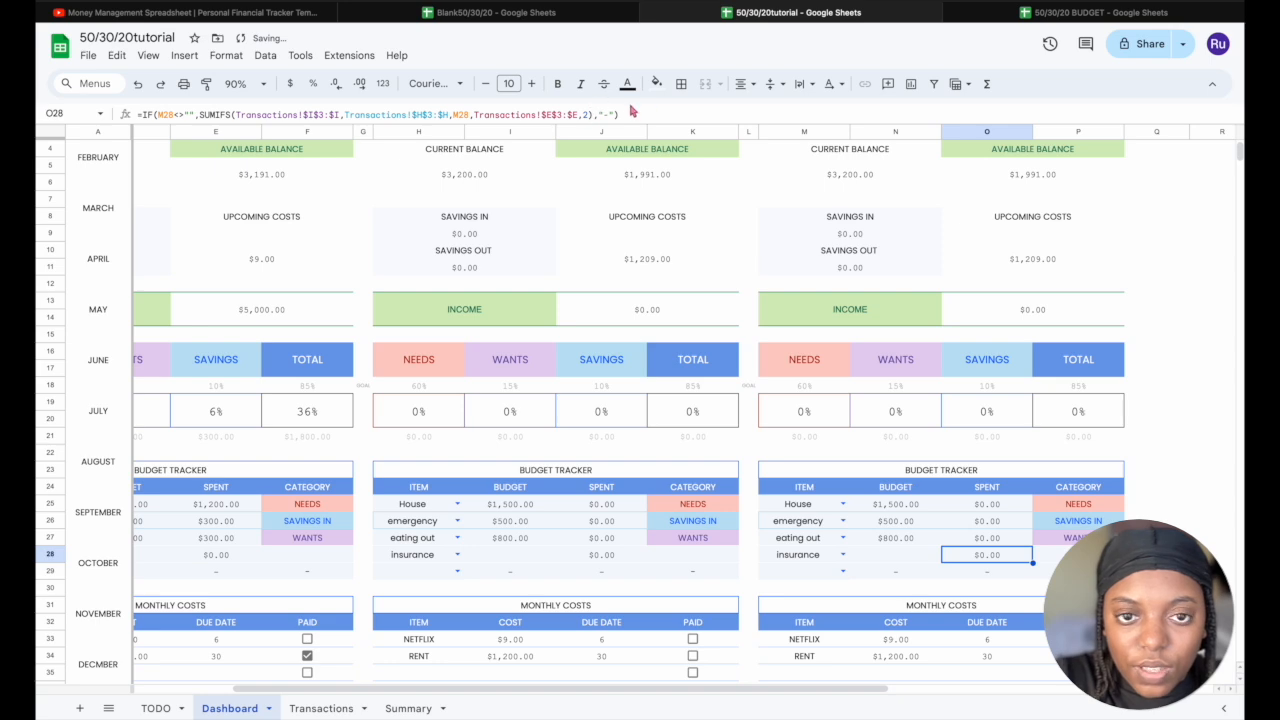
{"action": "left_click", "coordinate": [586, 115]}
{"action": "key", "text": "BackSpace"}
{"action": "type", "text": "3"}
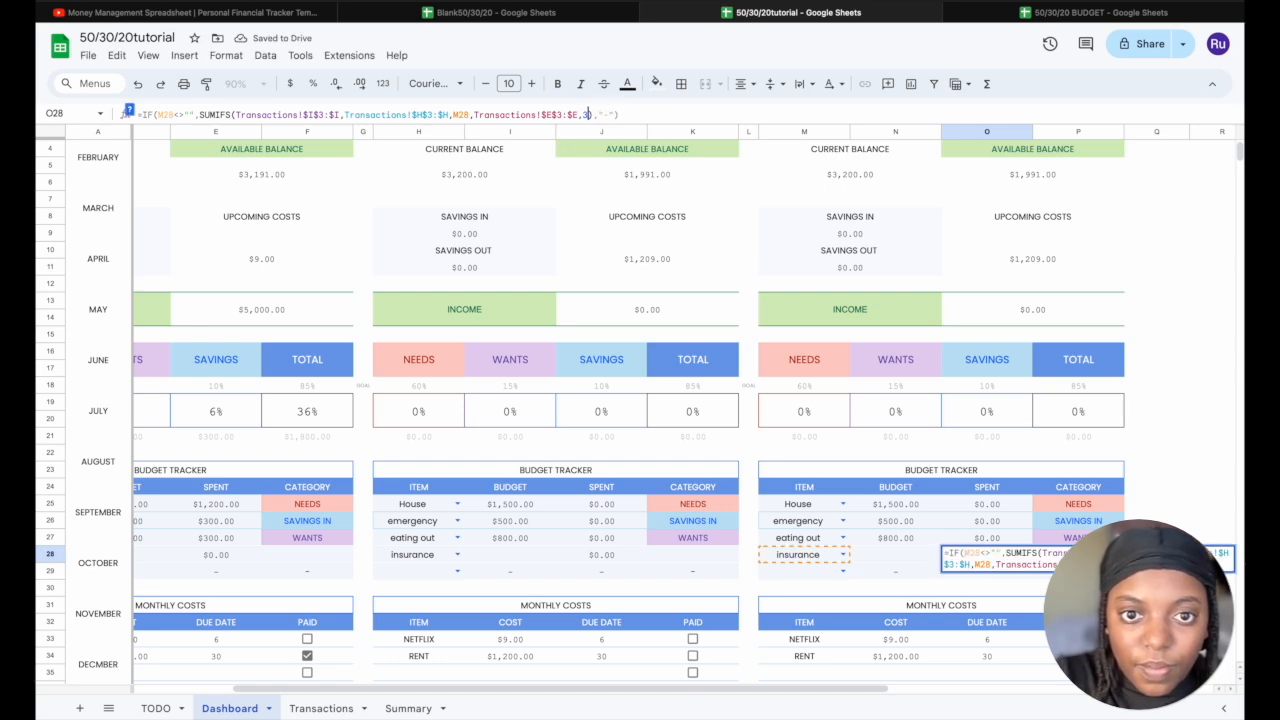
{"action": "key", "text": "Return"}
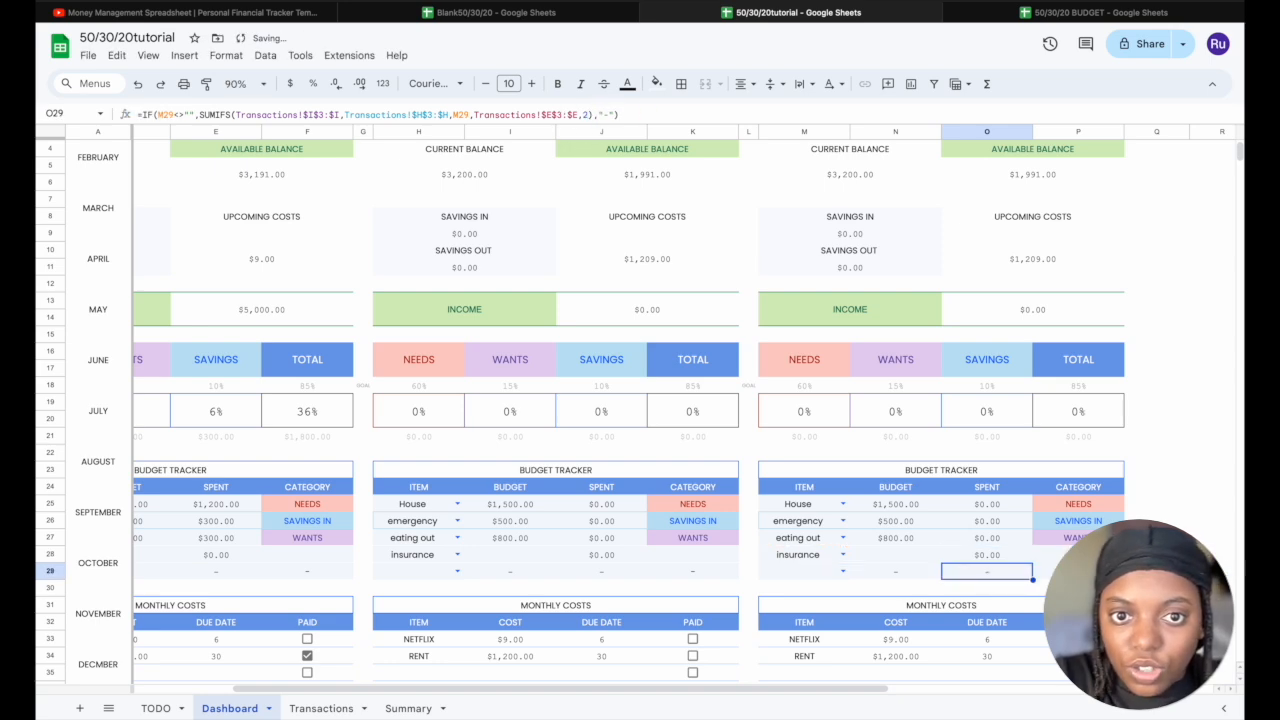
Set the month criterion to 3 in the Spent formula of the empty row 29 in March's Budget Tracker
{"action": "left_click", "coordinate": [590, 116]}
{"action": "key", "text": "BackSpace"}
{"action": "type", "text": "3"}
{"action": "key", "text": "Return"}
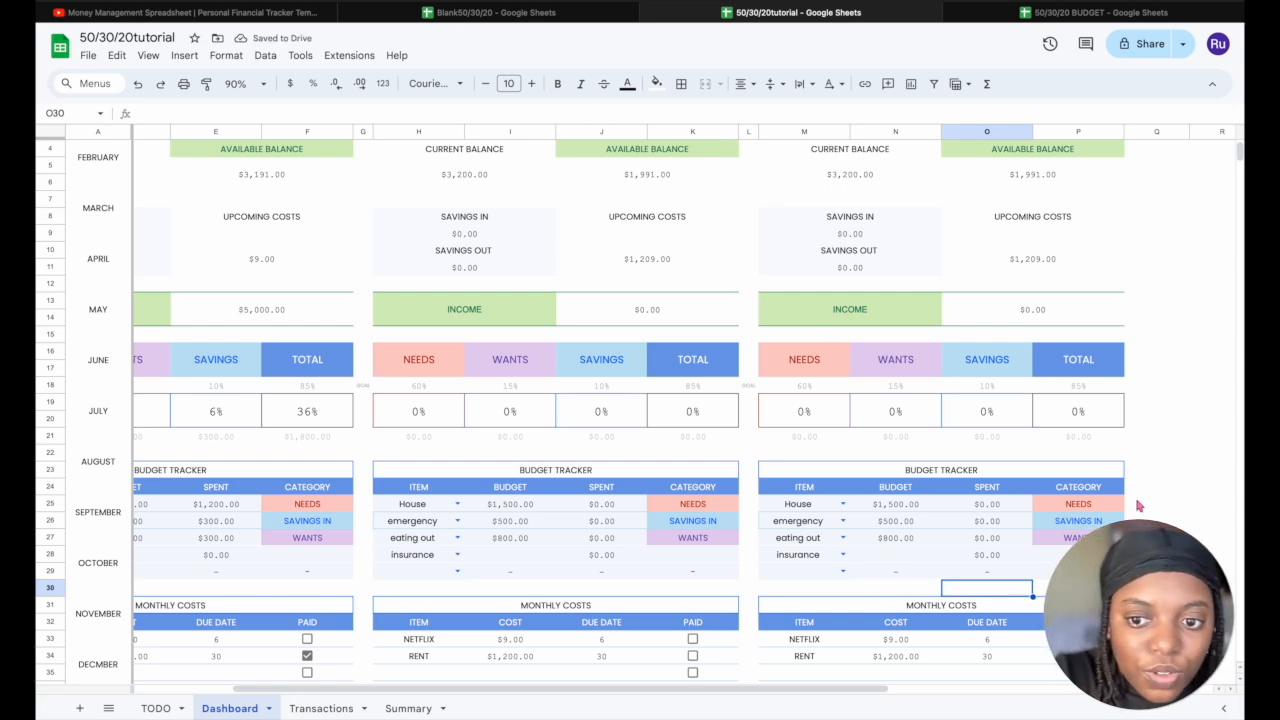
Review March's Current Balance formula and compare it with the balances of the January and February dashboards
{"action": "scroll", "coordinate": [977, 649], "scroll_direction": "down", "scroll_amount": 3}
{"action": "scroll", "coordinate": [977, 649], "scroll_direction": "up", "scroll_amount": 5}
{"action": "scroll", "coordinate": [977, 649], "scroll_direction": "left", "scroll_amount": 3}
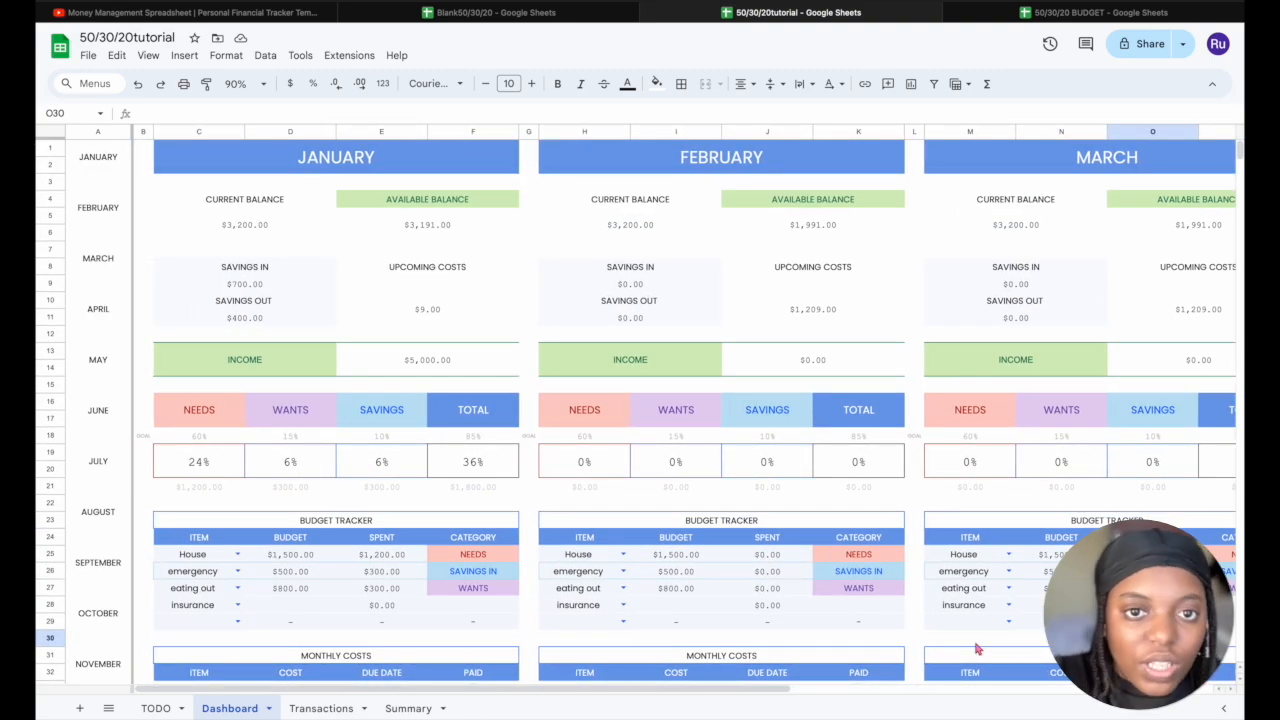
{"action": "left_click", "coordinate": [1036, 226]}
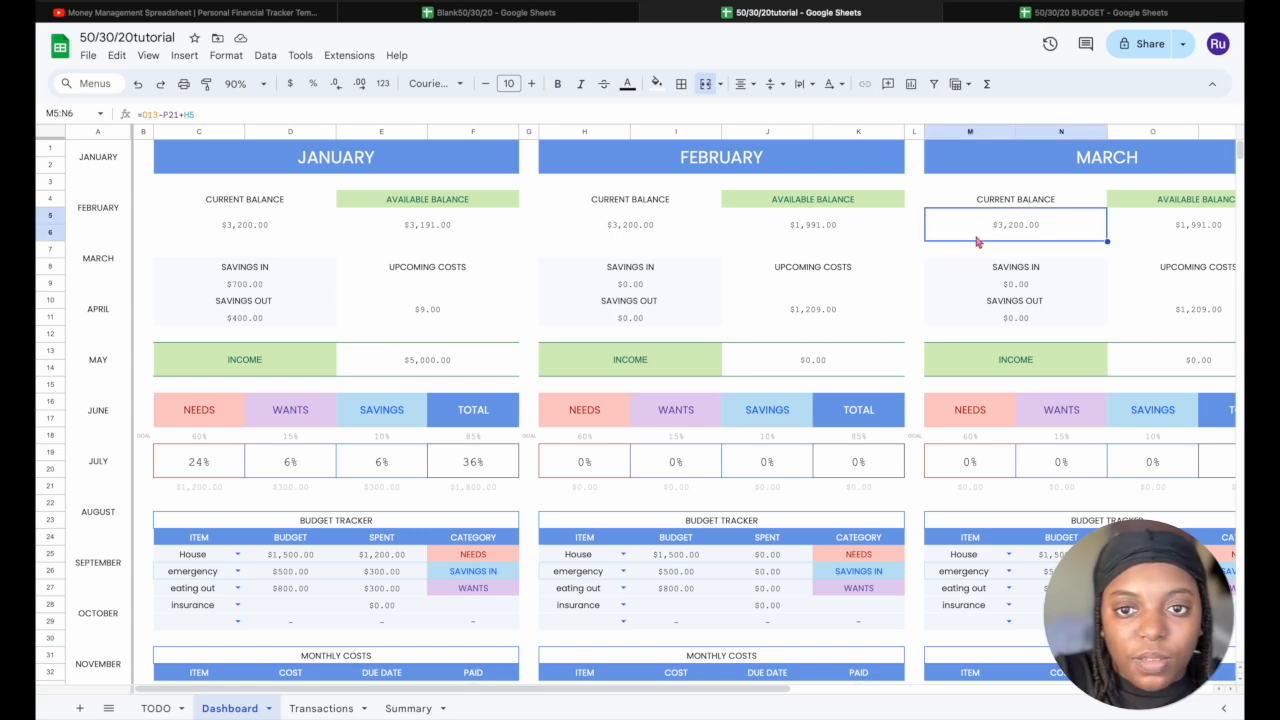
{"action": "scroll", "coordinate": [966, 226], "scroll_direction": "right", "scroll_amount": 2}
{"action": "scroll", "coordinate": [966, 228], "scroll_direction": "right", "scroll_amount": 1}
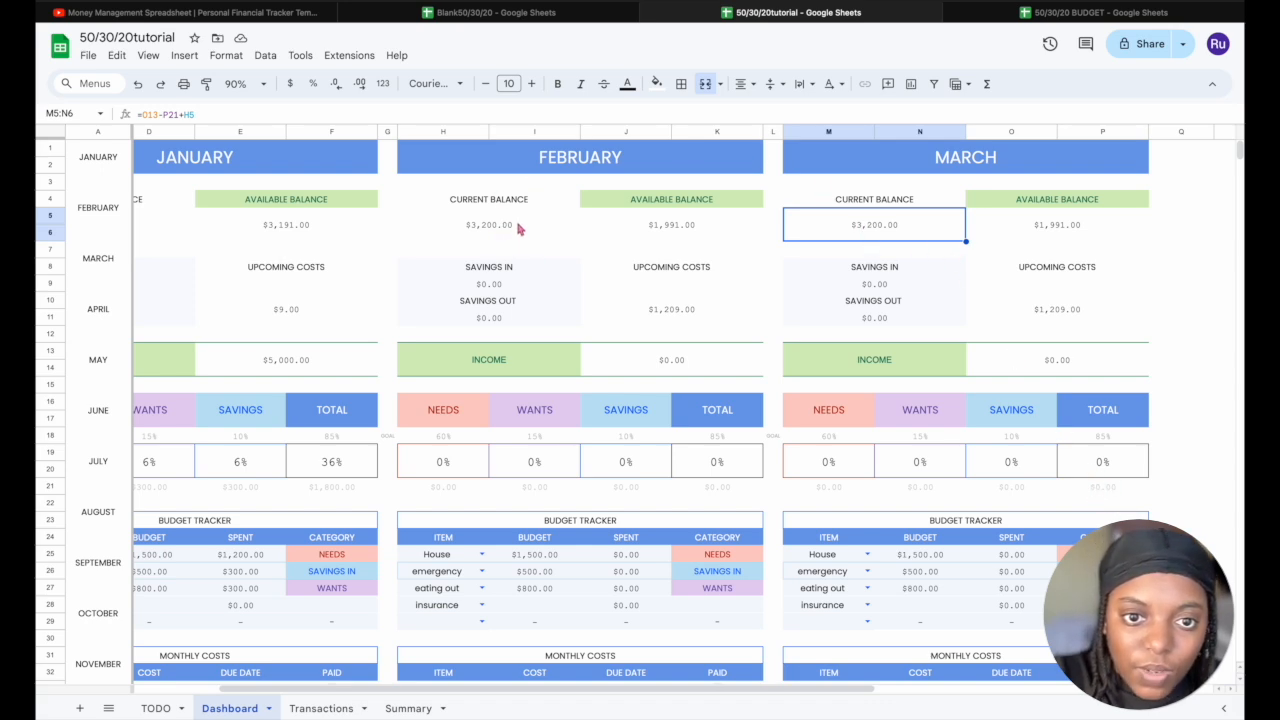
{"action": "scroll", "coordinate": [602, 303], "scroll_direction": "left", "scroll_amount": 3}
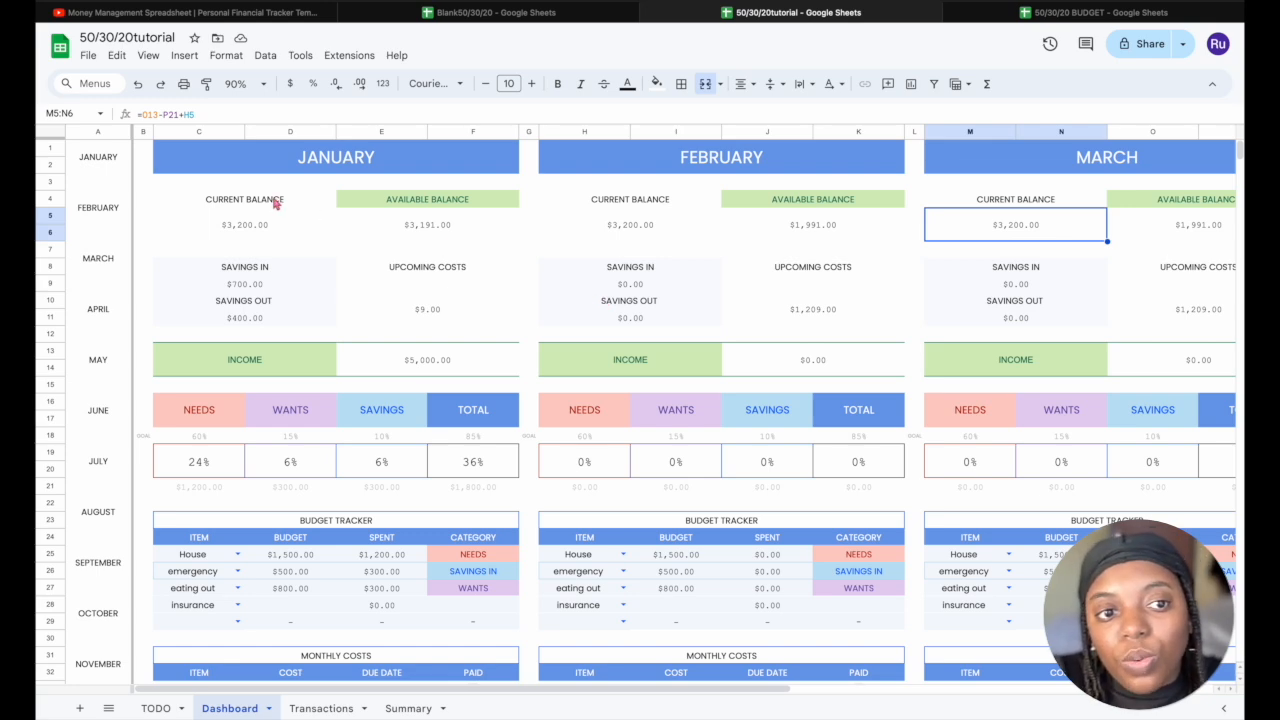
{"action": "key", "text": "Left"}
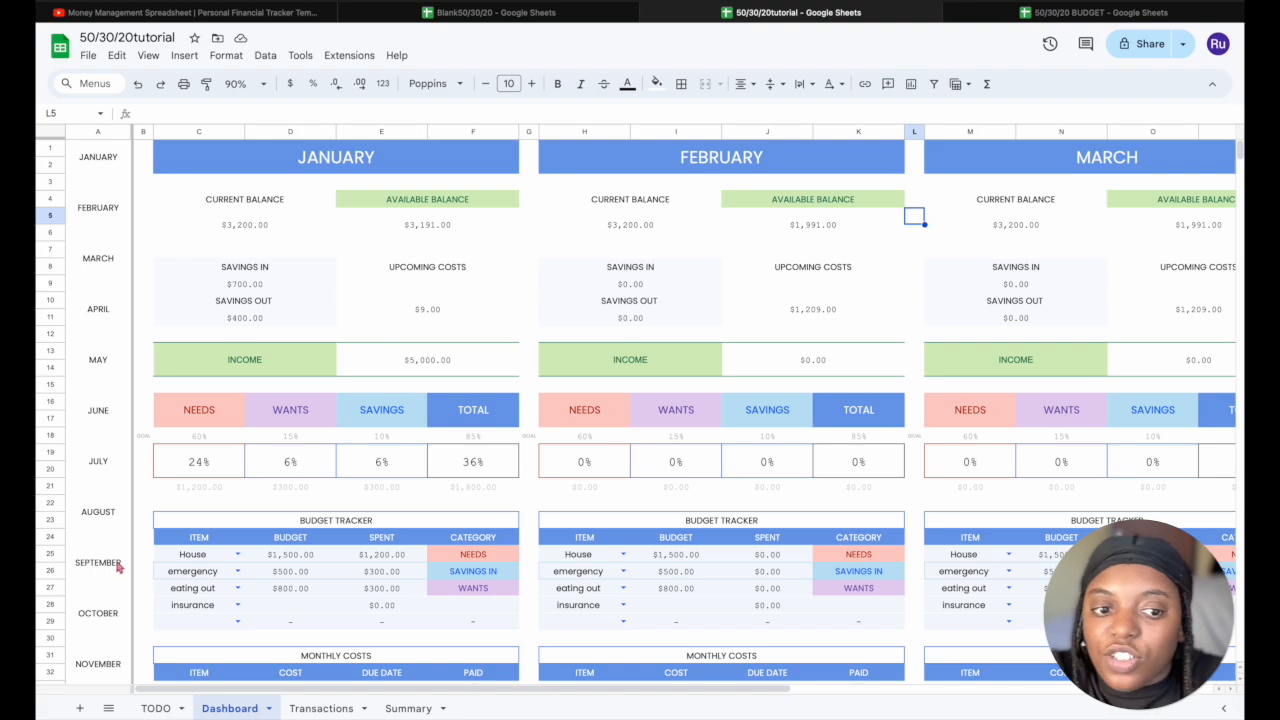
{"action": "scroll", "coordinate": [116, 585], "scroll_direction": "down", "scroll_amount": 3}
{"action": "scroll", "coordinate": [118, 570], "scroll_direction": "up", "scroll_amount": 3}
{"action": "left_click", "coordinate": [110, 490]}
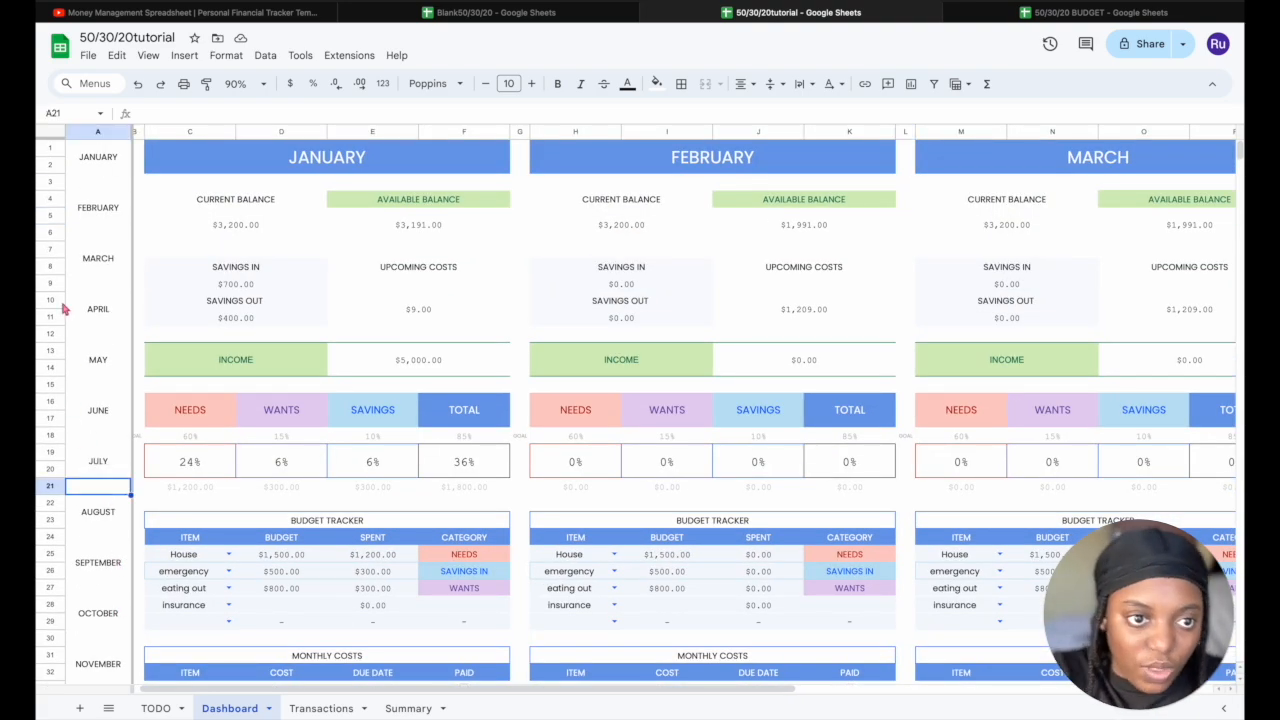
{"action": "scroll", "coordinate": [383, 322], "scroll_direction": "down", "scroll_amount": 1}
{"action": "scroll", "coordinate": [383, 322], "scroll_direction": "up", "scroll_amount": 1}
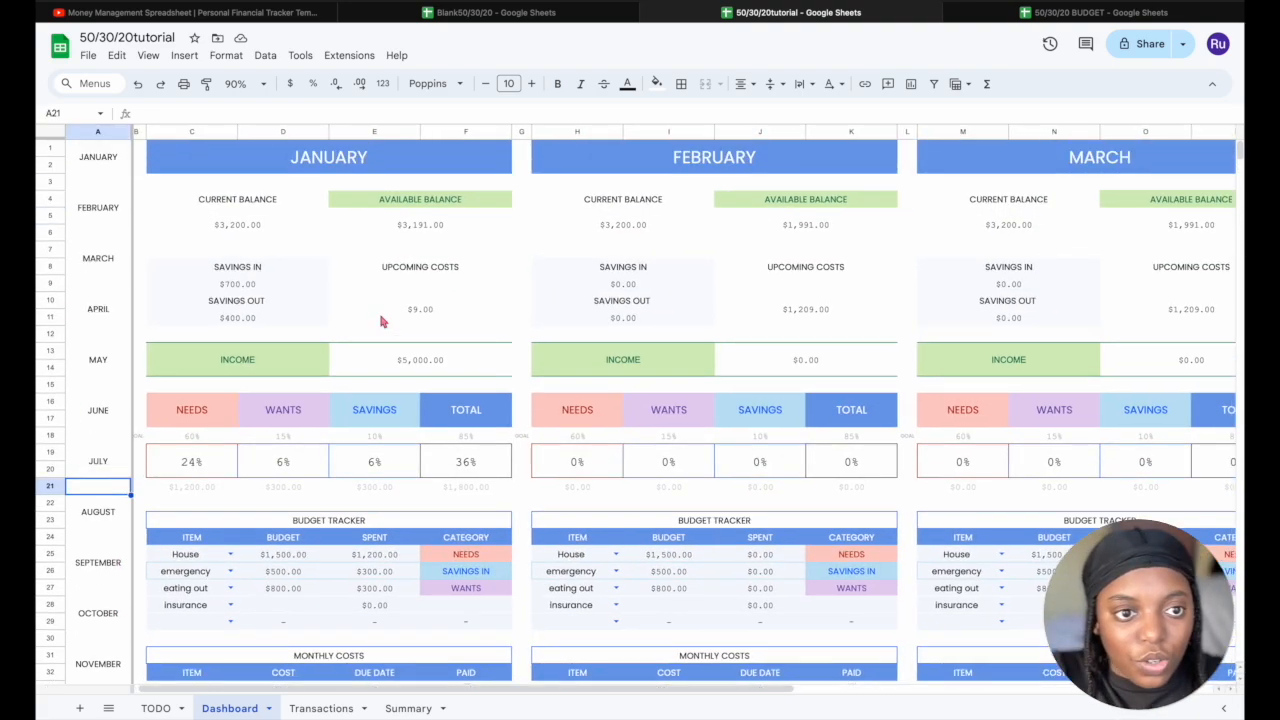
Link the JANUARY label in column A to the range C1:F1 and follow the link to the January header
{"action": "left_click", "coordinate": [99, 166]}
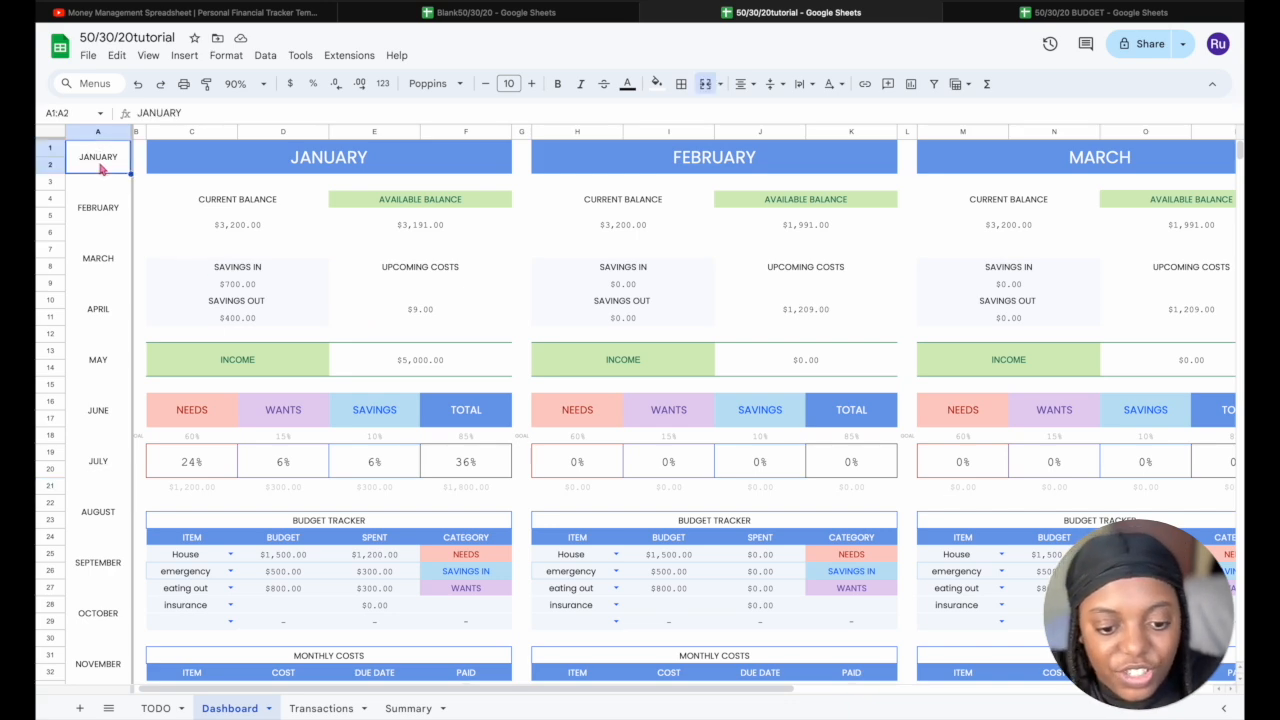
{"action": "right_click", "coordinate": [101, 169]}
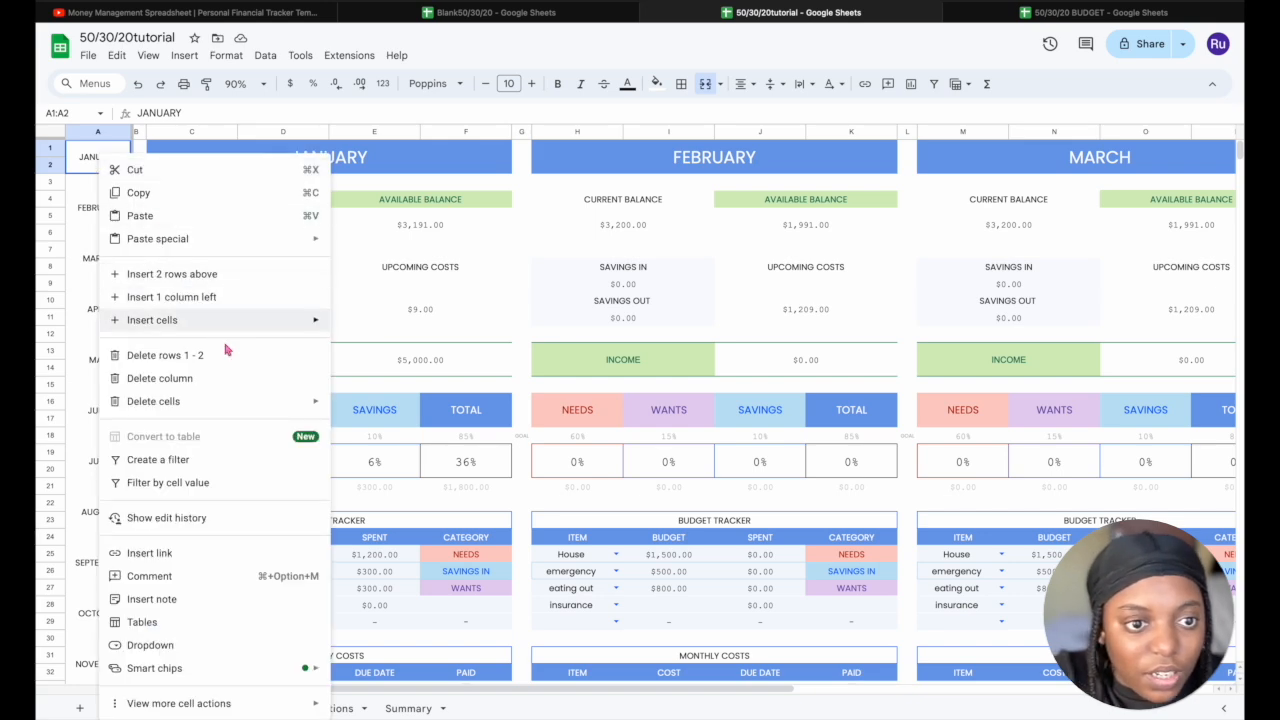
{"action": "left_click", "coordinate": [210, 553]}
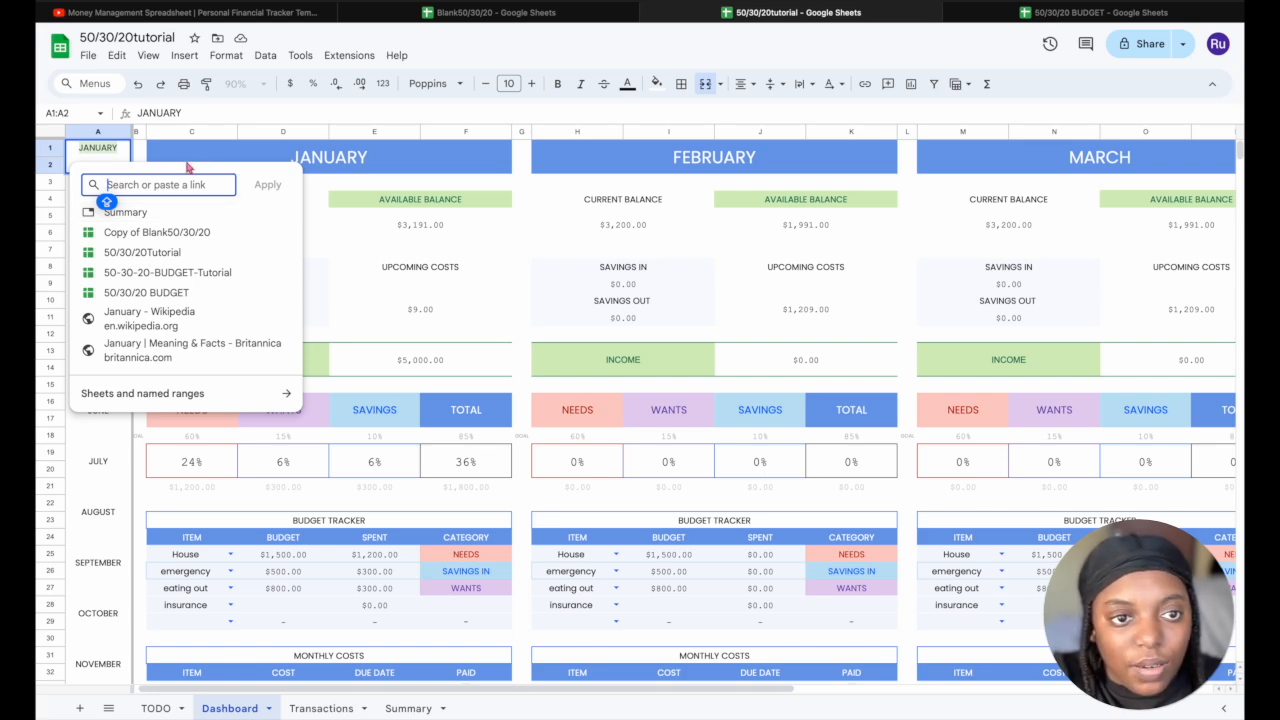
{"action": "type", "text": "C"}
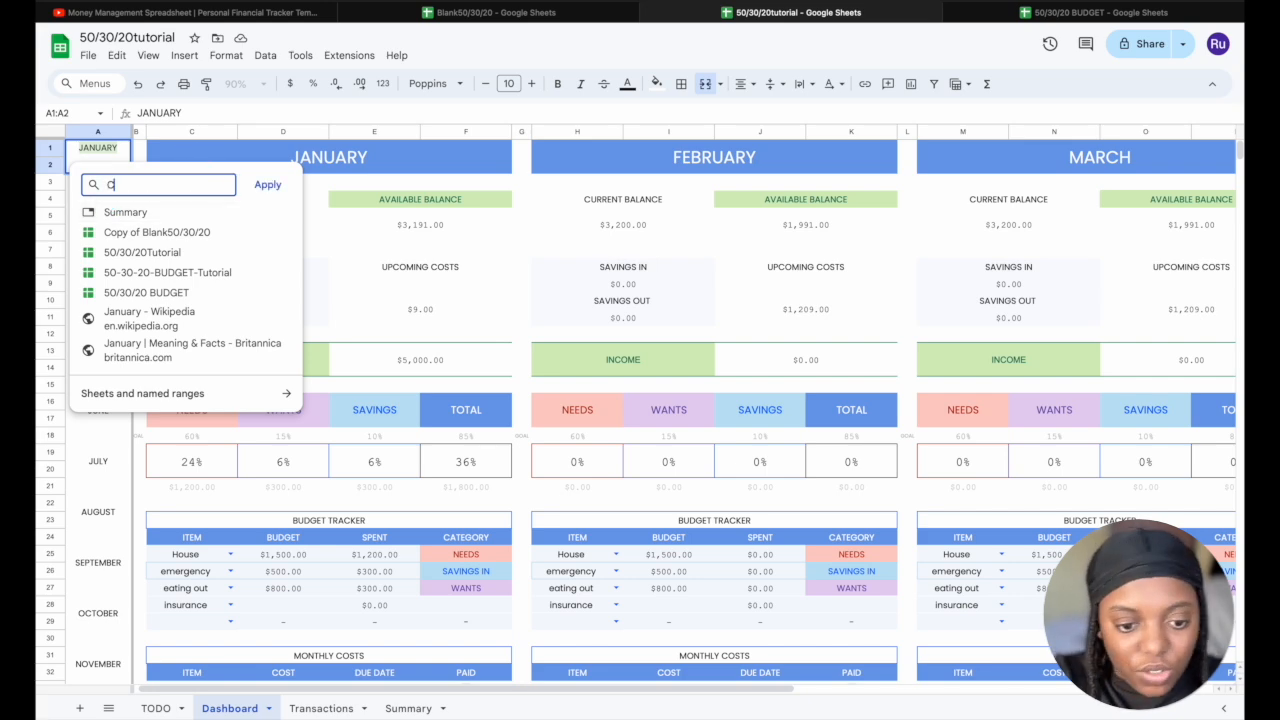
{"action": "type", "text": "1"}
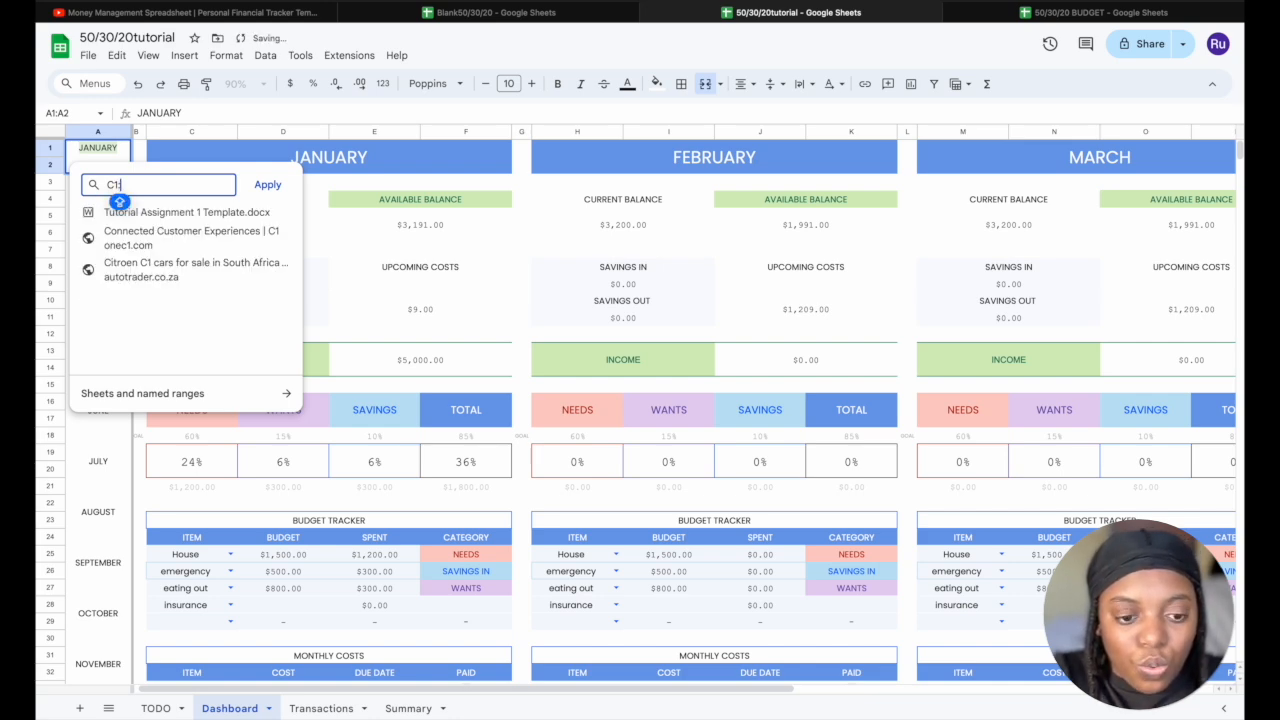
{"action": "type", "text": ":F1"}
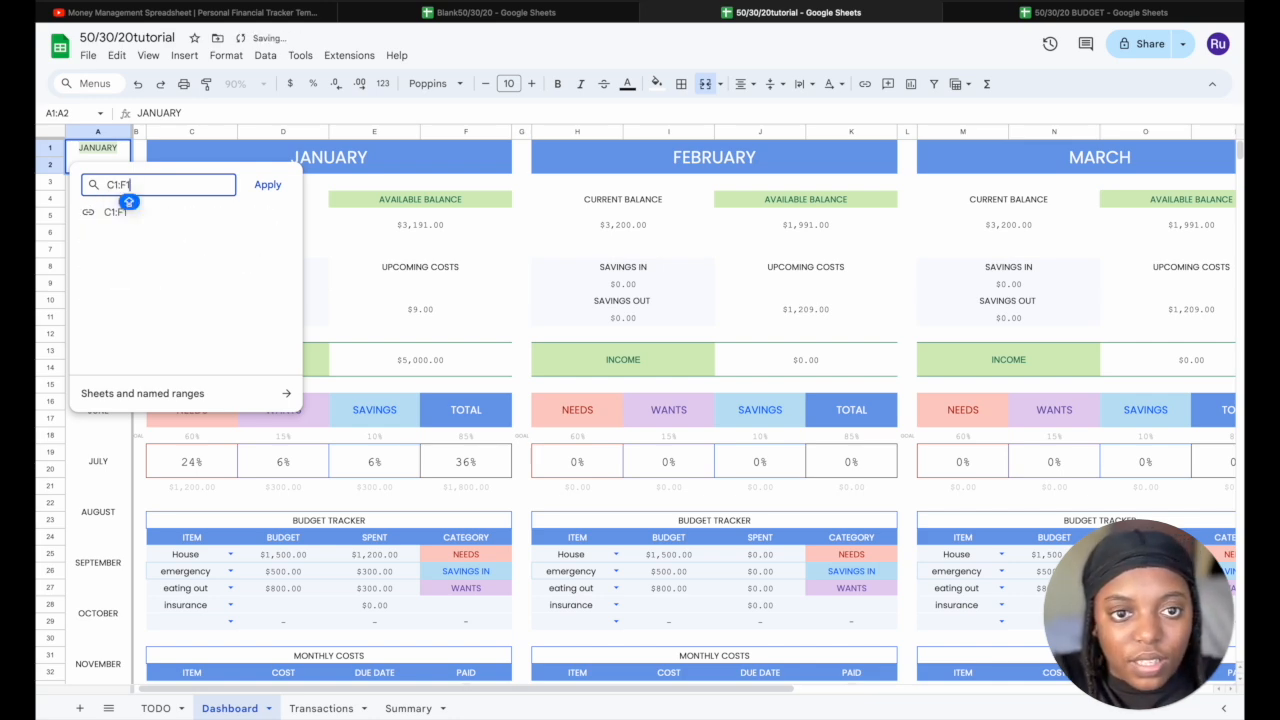
{"action": "left_click", "coordinate": [180, 214]}
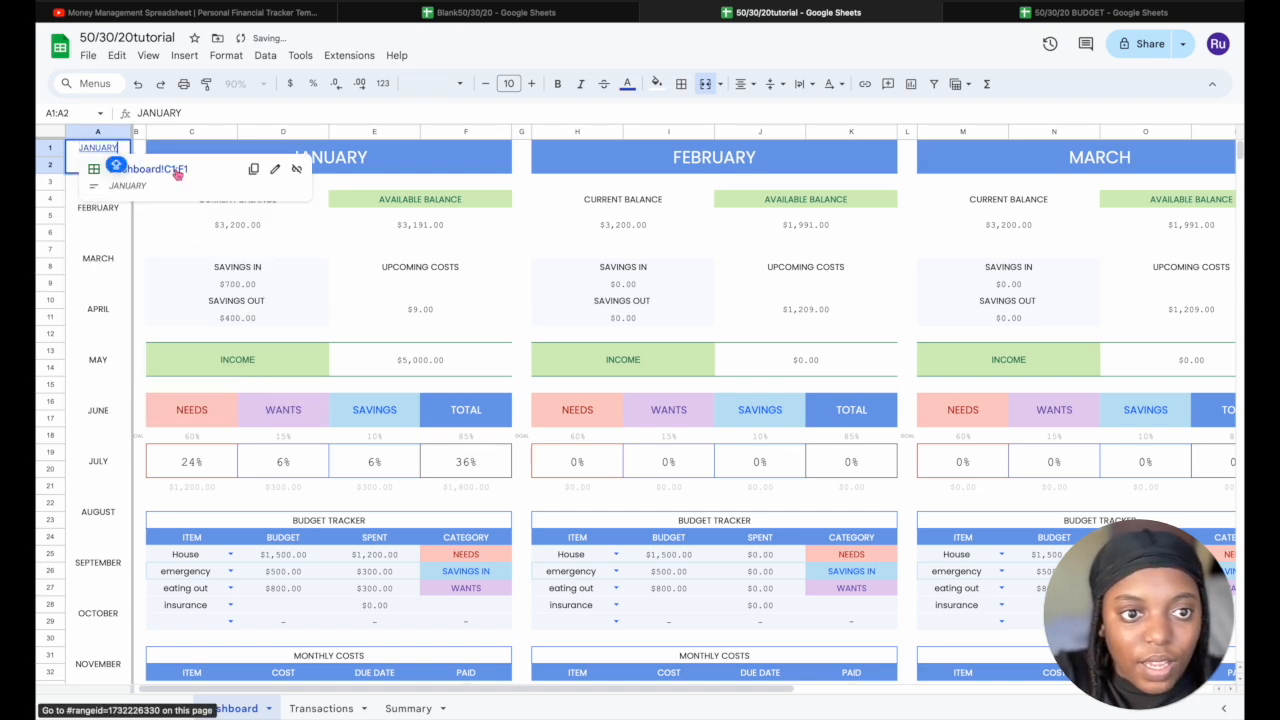
{"action": "left_click", "coordinate": [176, 172]}
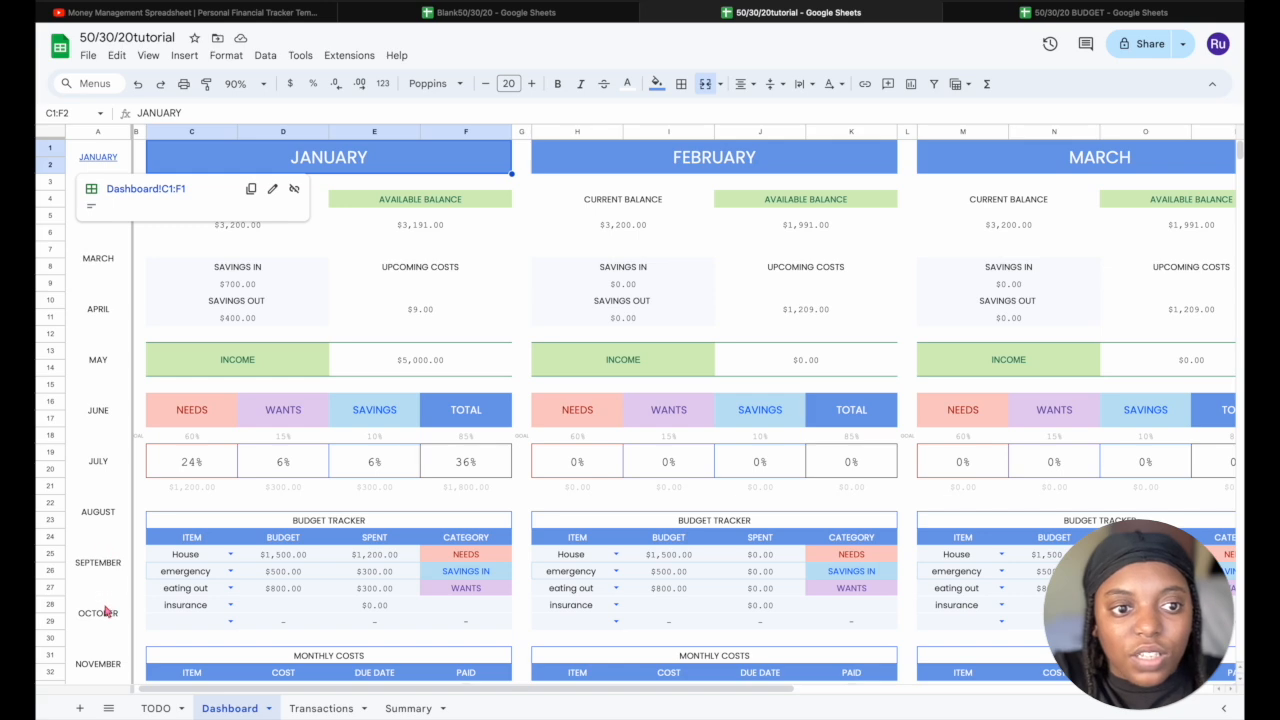
{"action": "scroll", "coordinate": [720, 274], "scroll_direction": "right", "scroll_amount": 6}
{"action": "scroll", "coordinate": [900, 300], "scroll_direction": "left", "scroll_amount": 2}
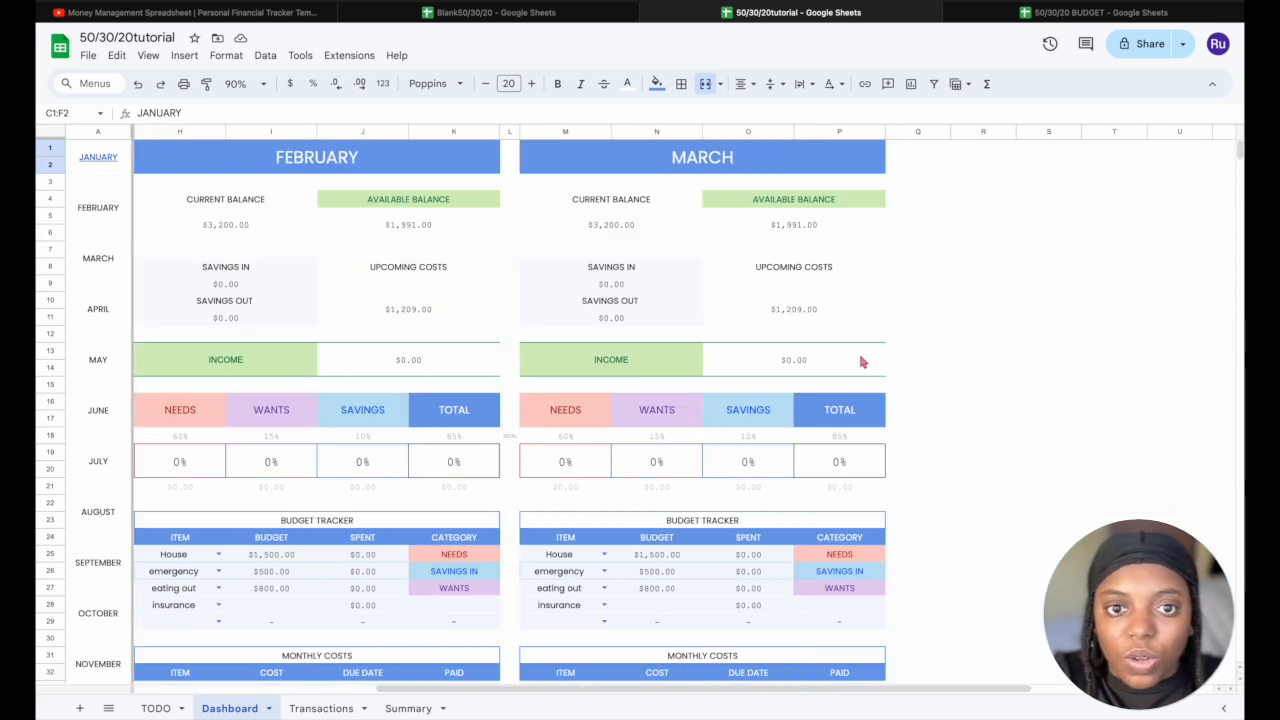
{"action": "scroll", "coordinate": [862, 362], "scroll_direction": "left", "scroll_amount": 4}
{"action": "left_click", "coordinate": [98, 210]}
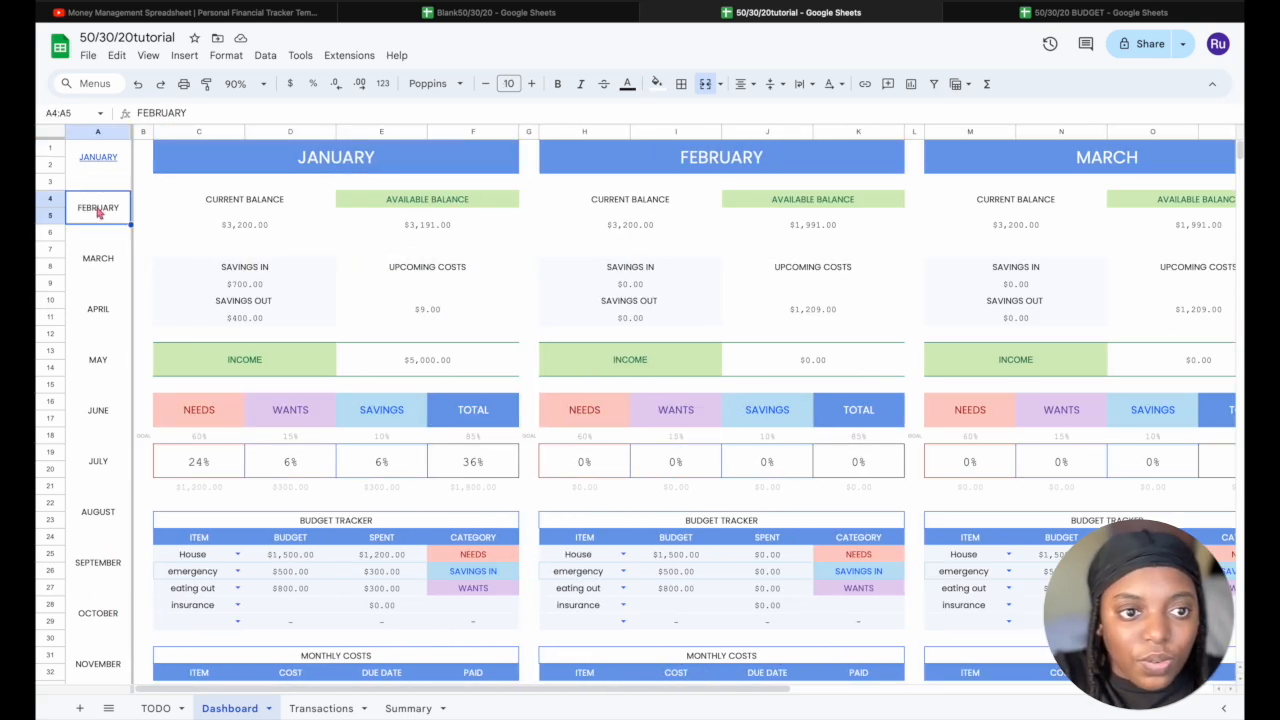
{"action": "right_click", "coordinate": [99, 212]}
Link the MARCH label in column A to the range M1:P1 of the March header
{"action": "left_click", "coordinate": [89, 264]}
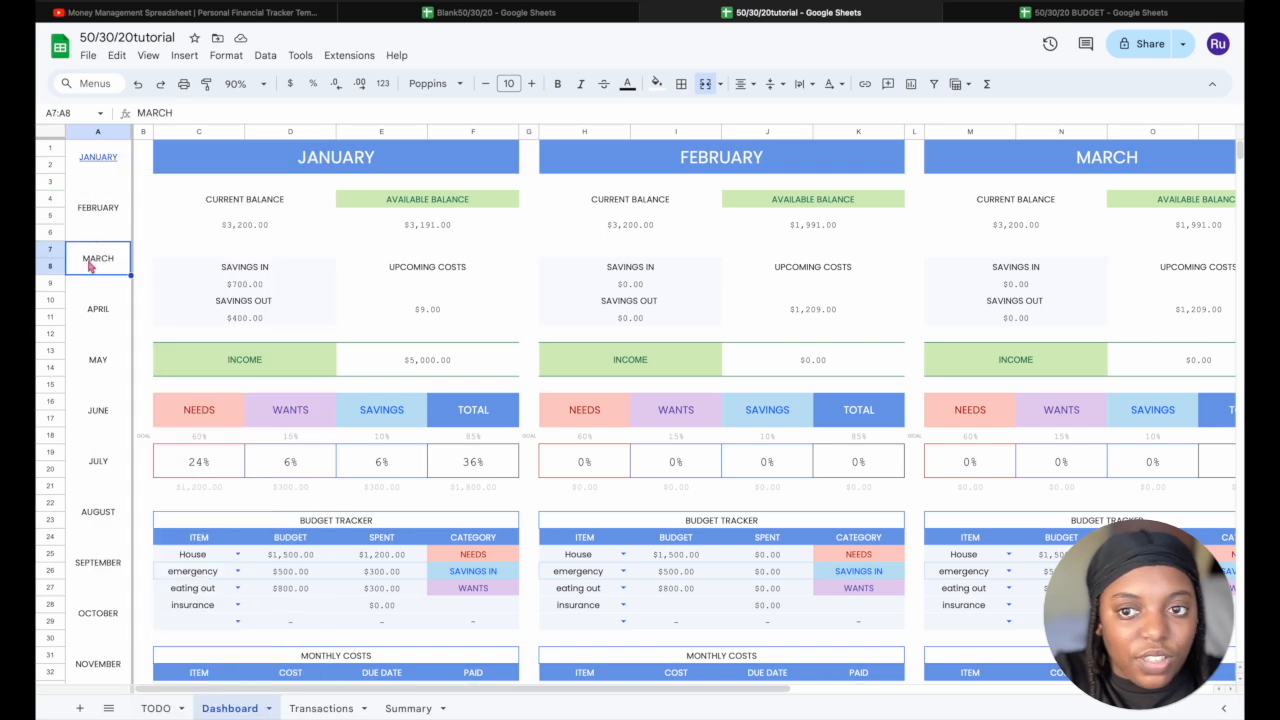
{"action": "right_click", "coordinate": [89, 264]}
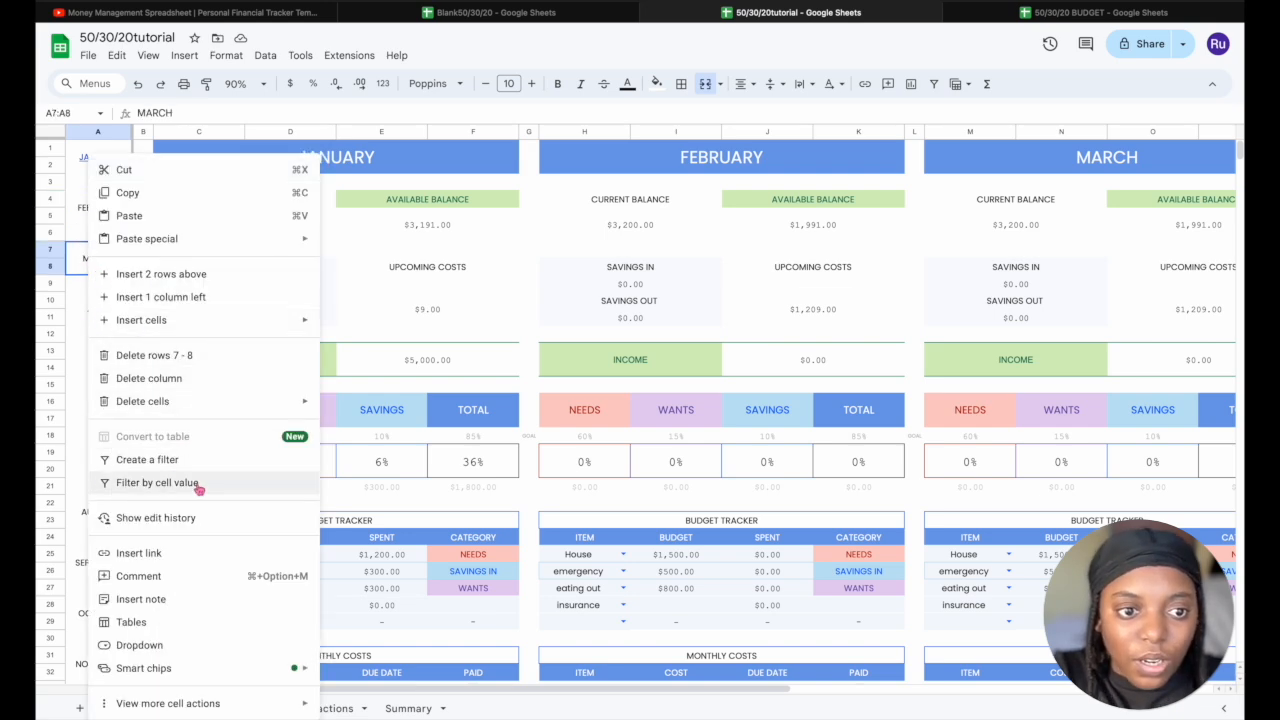
{"action": "left_click", "coordinate": [185, 555]}
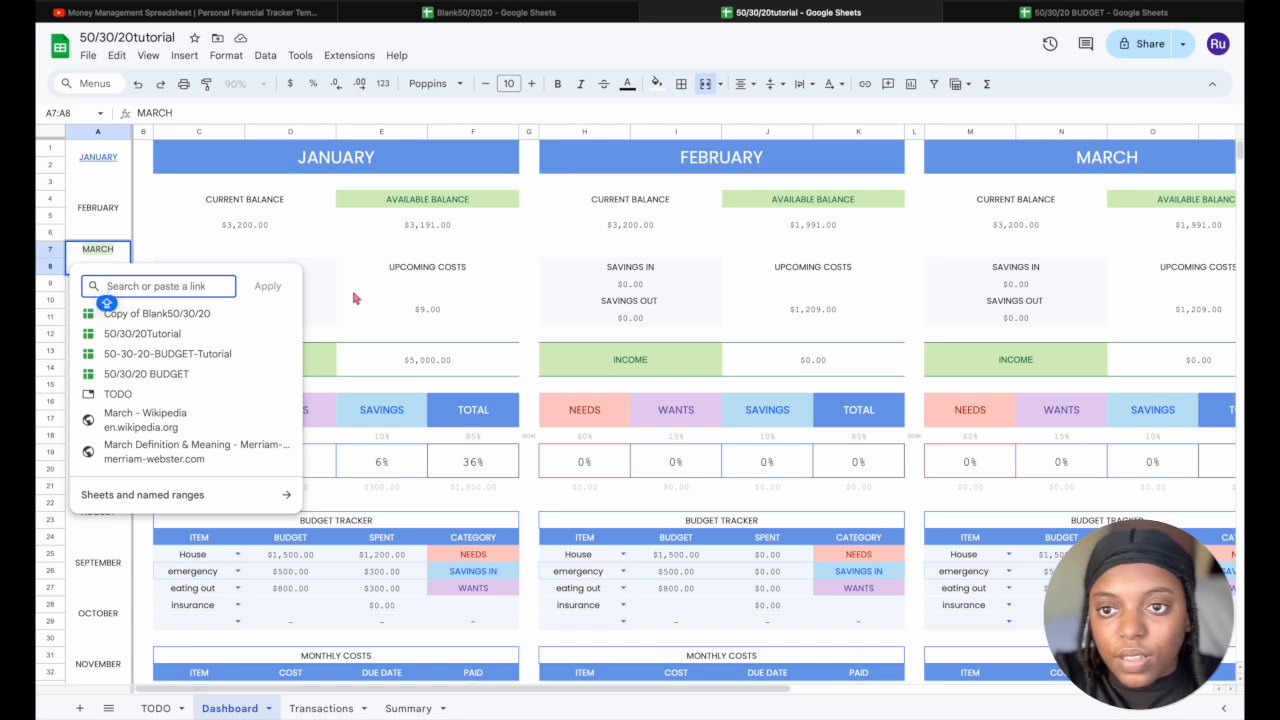
{"action": "type", "text": "M1"}
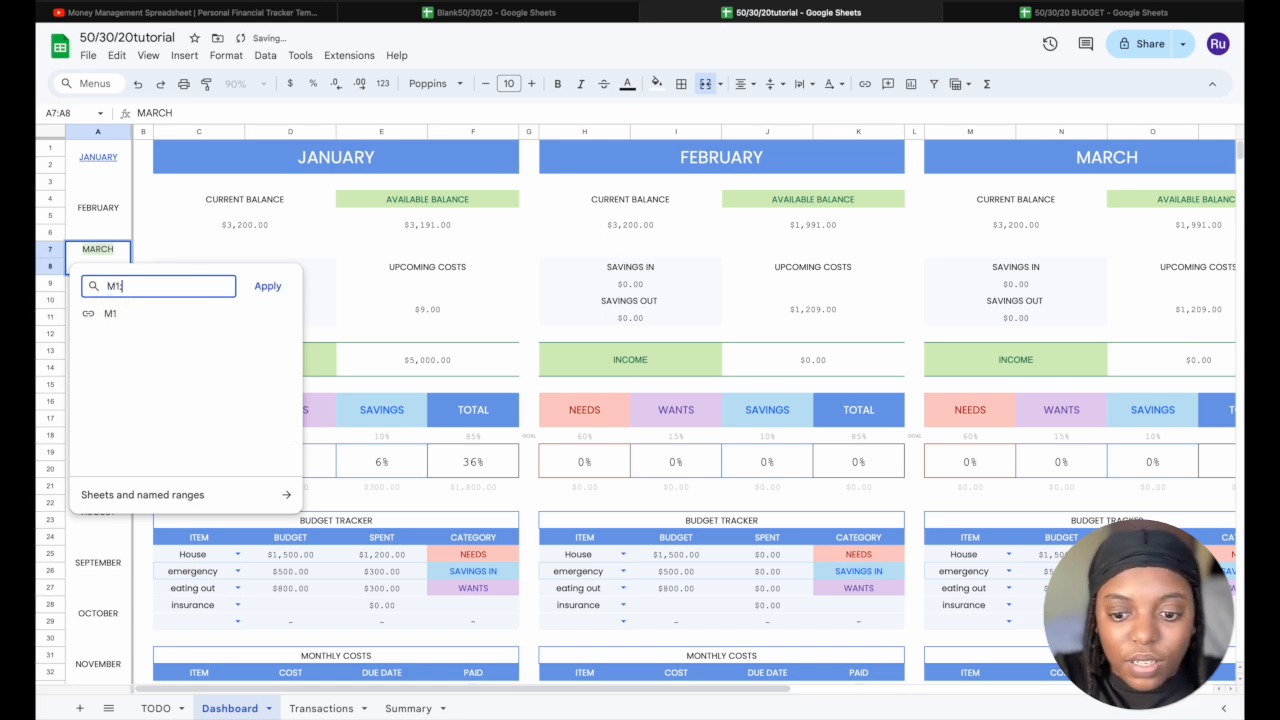
{"action": "scroll", "coordinate": [1007, 484], "scroll_direction": "right", "scroll_amount": 5}
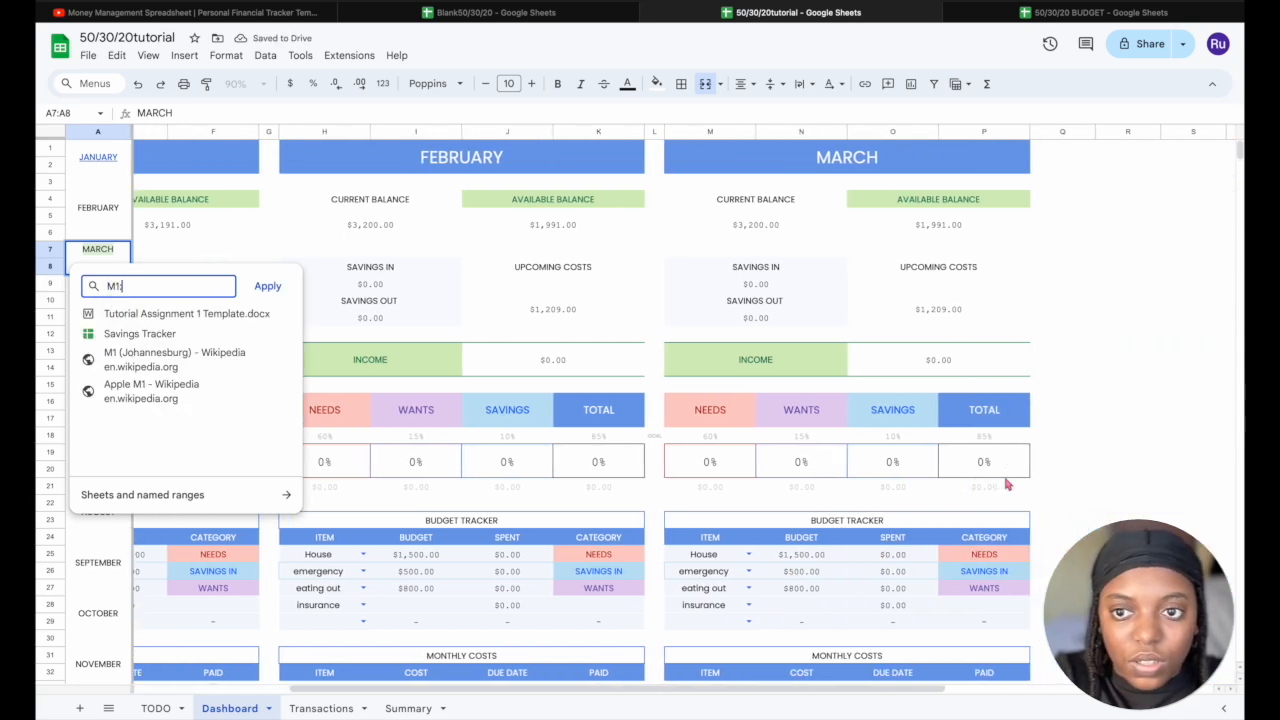
{"action": "type", "text": ":P1"}
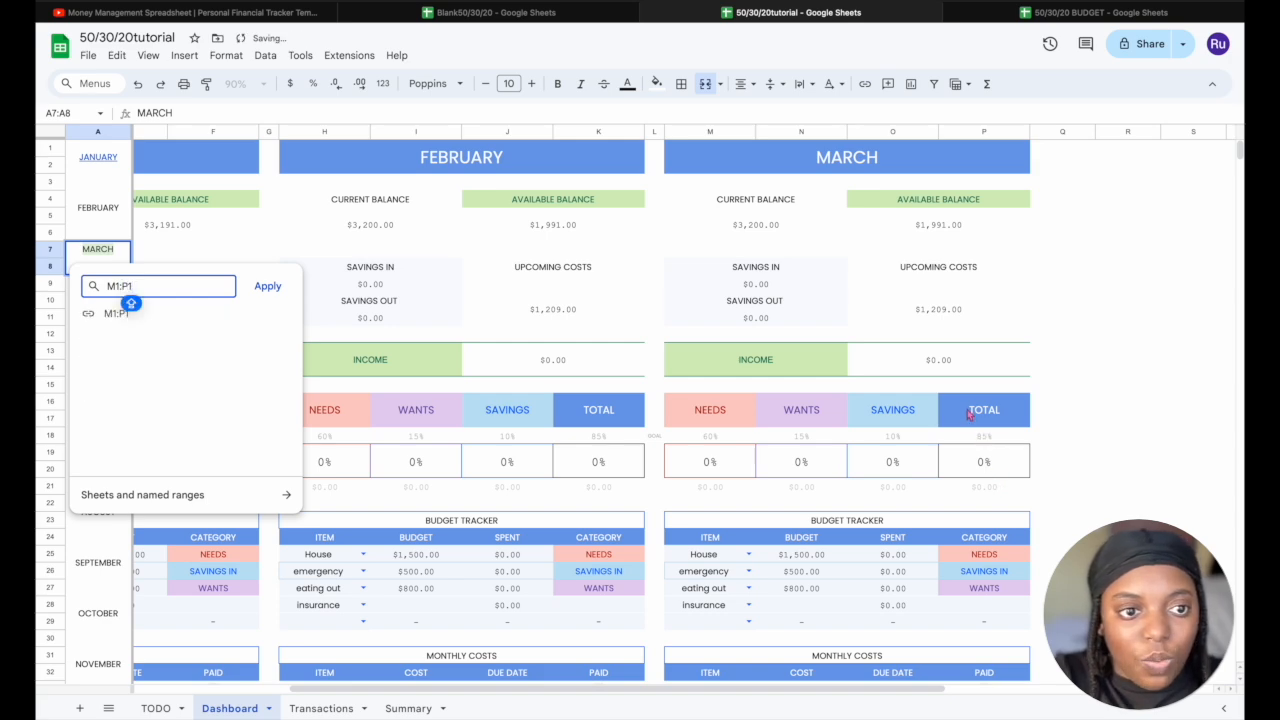
{"action": "left_click", "coordinate": [234, 312]}
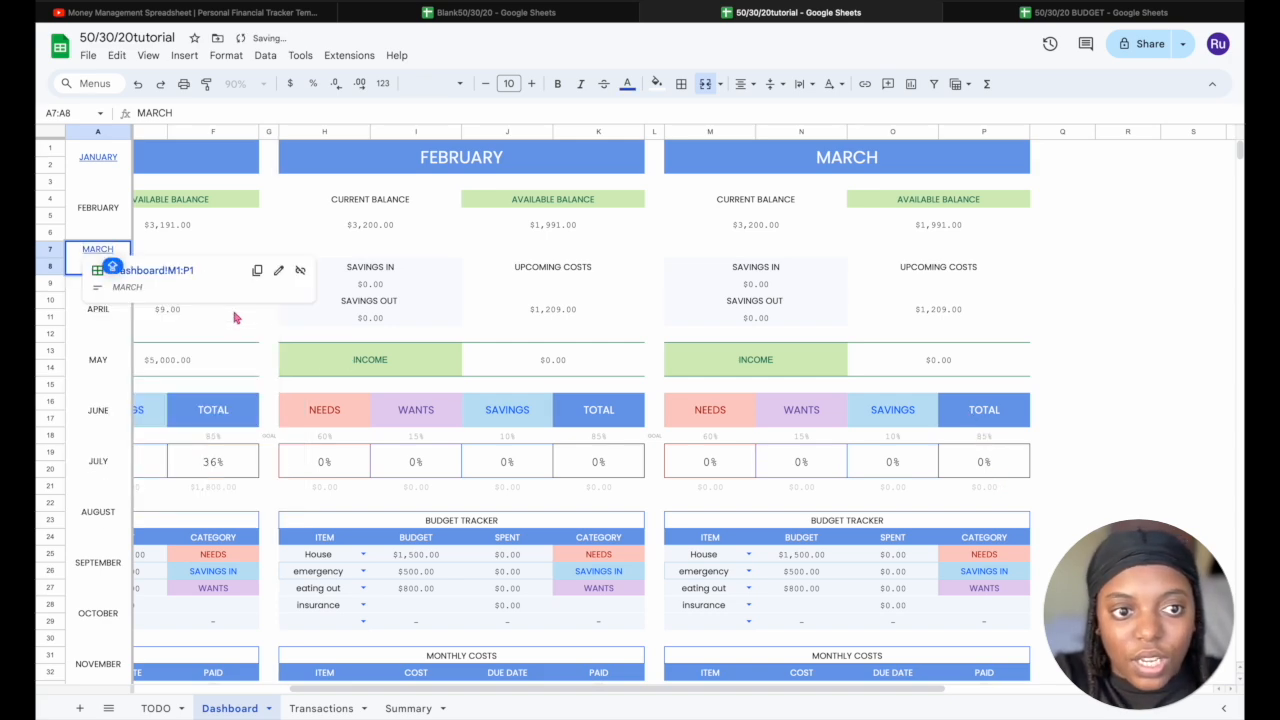
Test the month links by jumping to the March header and back to the January header
{"action": "scroll", "coordinate": [585, 425], "scroll_direction": "left", "scroll_amount": 5}
{"action": "left_click", "coordinate": [518, 561]}
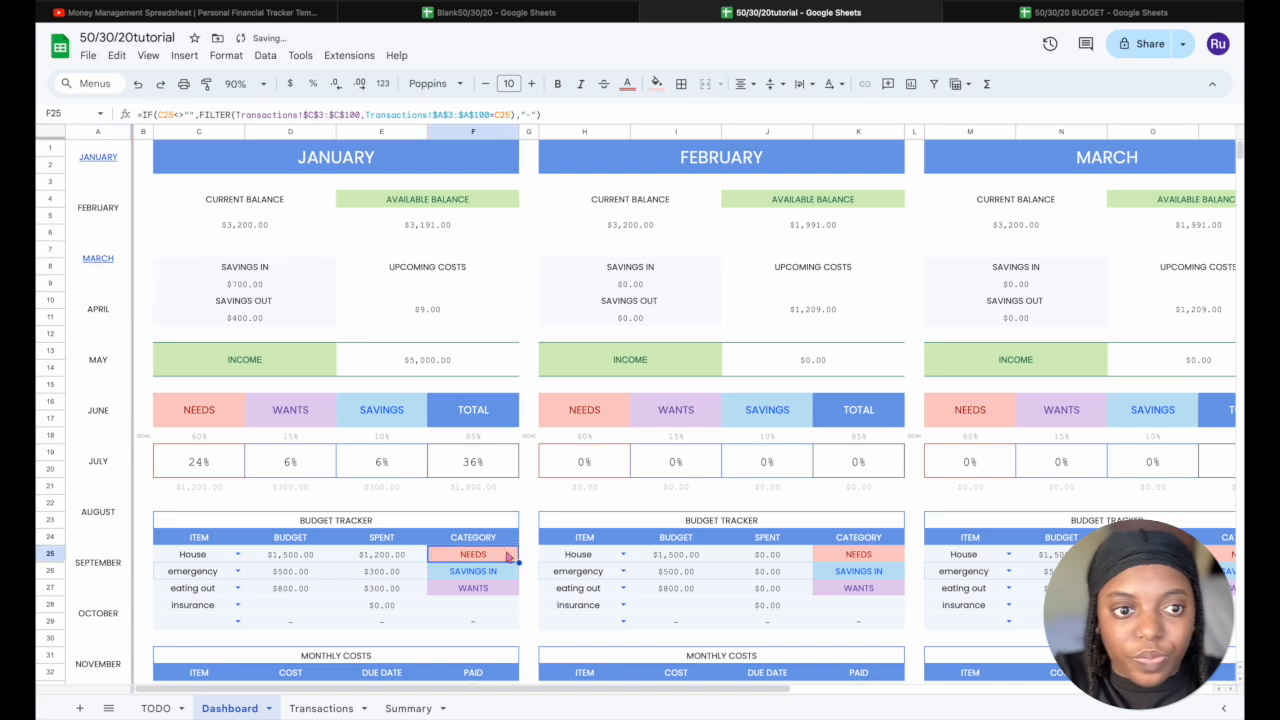
{"action": "mouse_move", "coordinate": [100, 258]}
{"action": "left_click", "coordinate": [118, 293]}
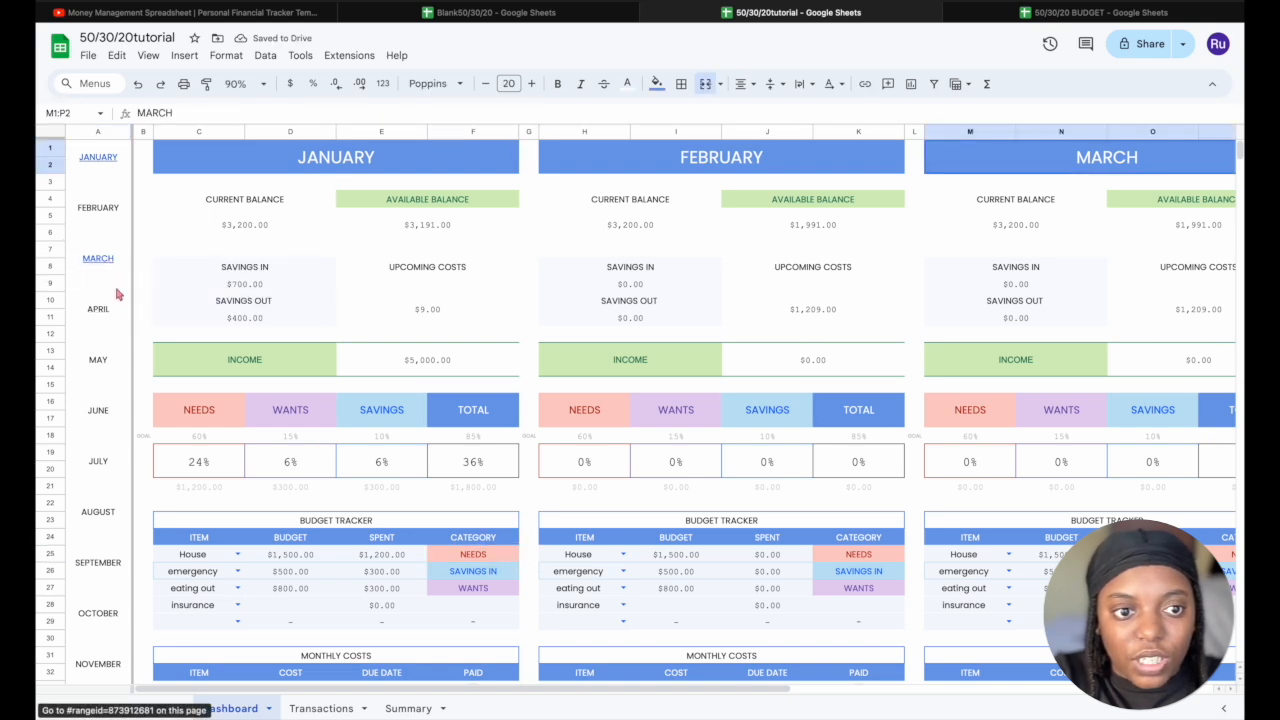
{"action": "scroll", "coordinate": [1120, 458], "scroll_direction": "right", "scroll_amount": 2}
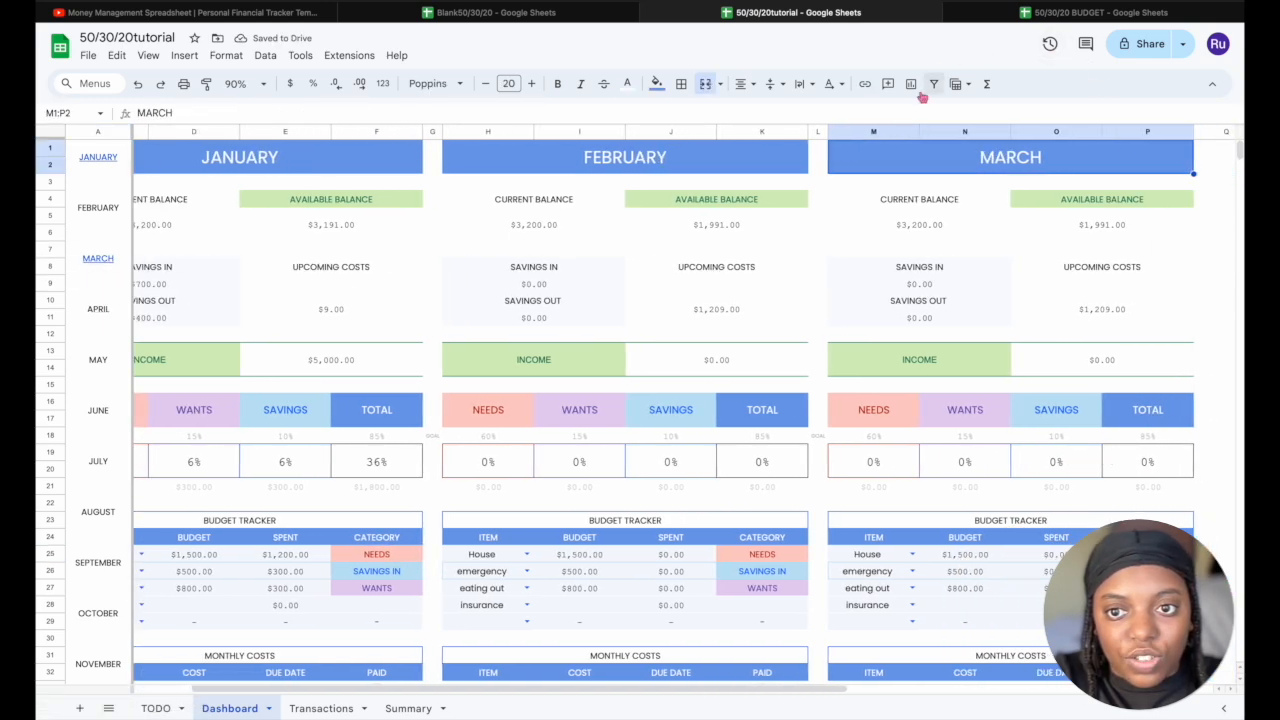
{"action": "scroll", "coordinate": [875, 352], "scroll_direction": "left", "scroll_amount": 2}
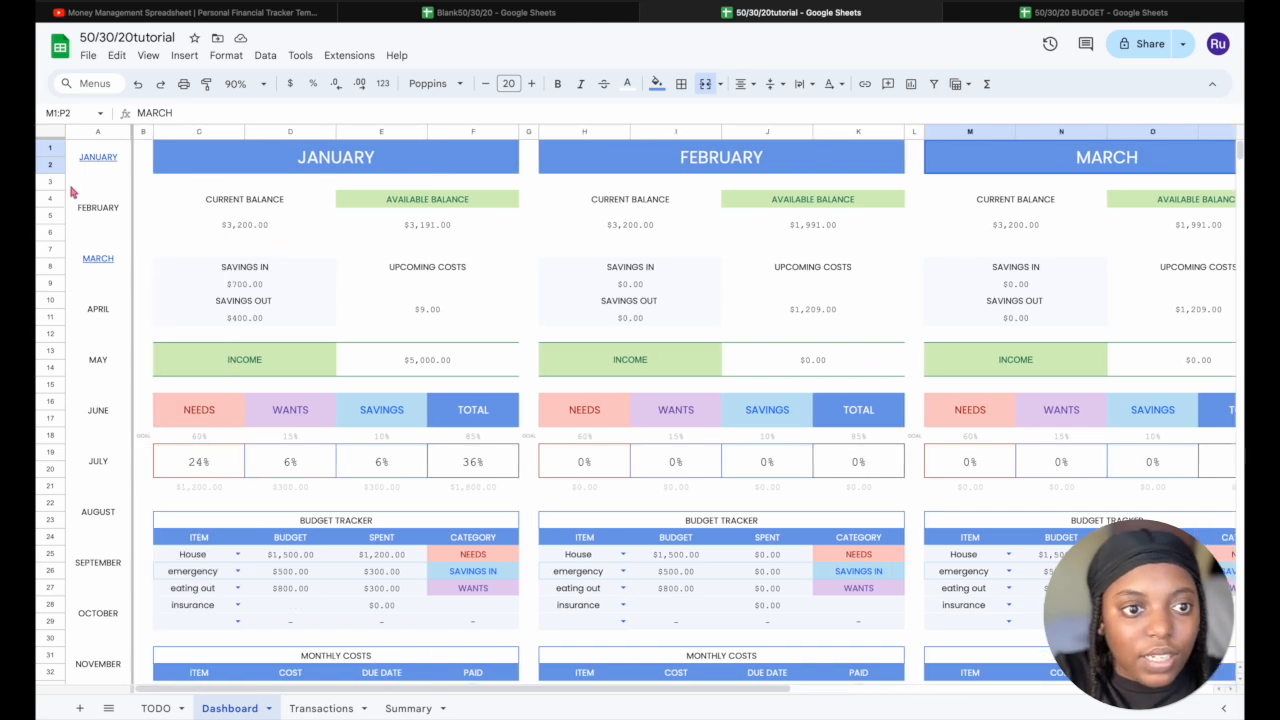
{"action": "mouse_move", "coordinate": [104, 168]}
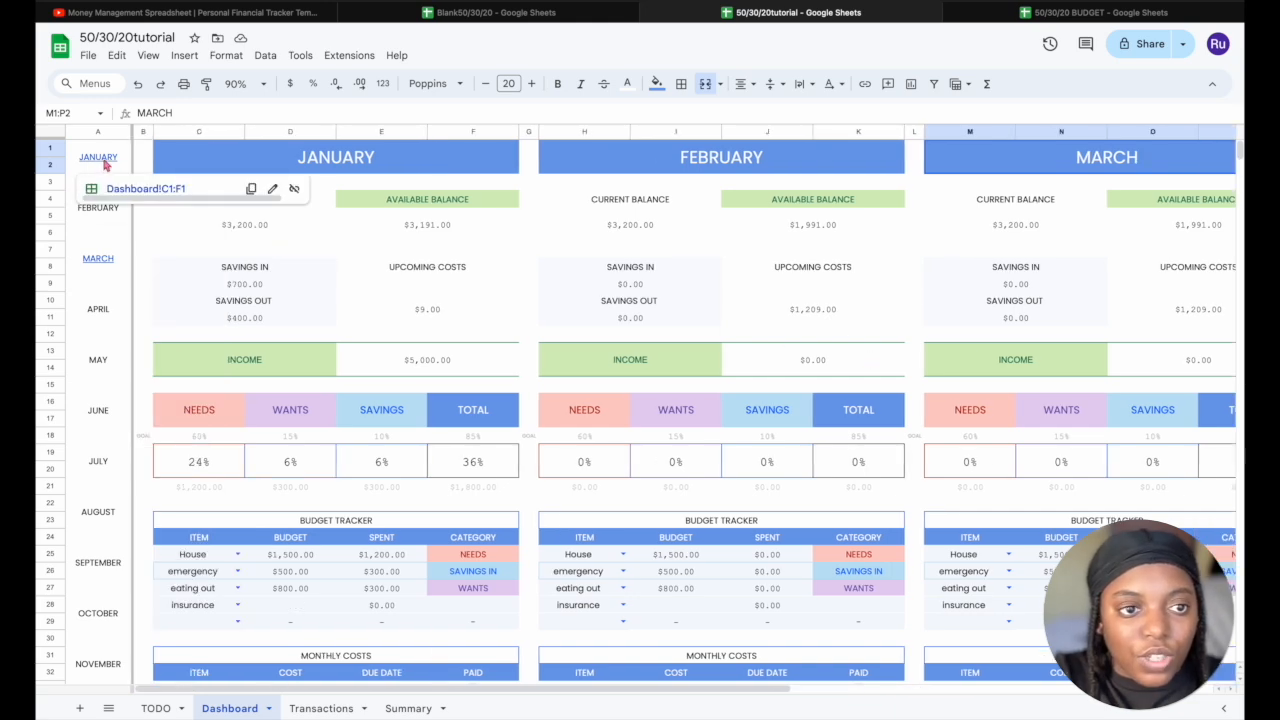
{"action": "left_click", "coordinate": [140, 195]}
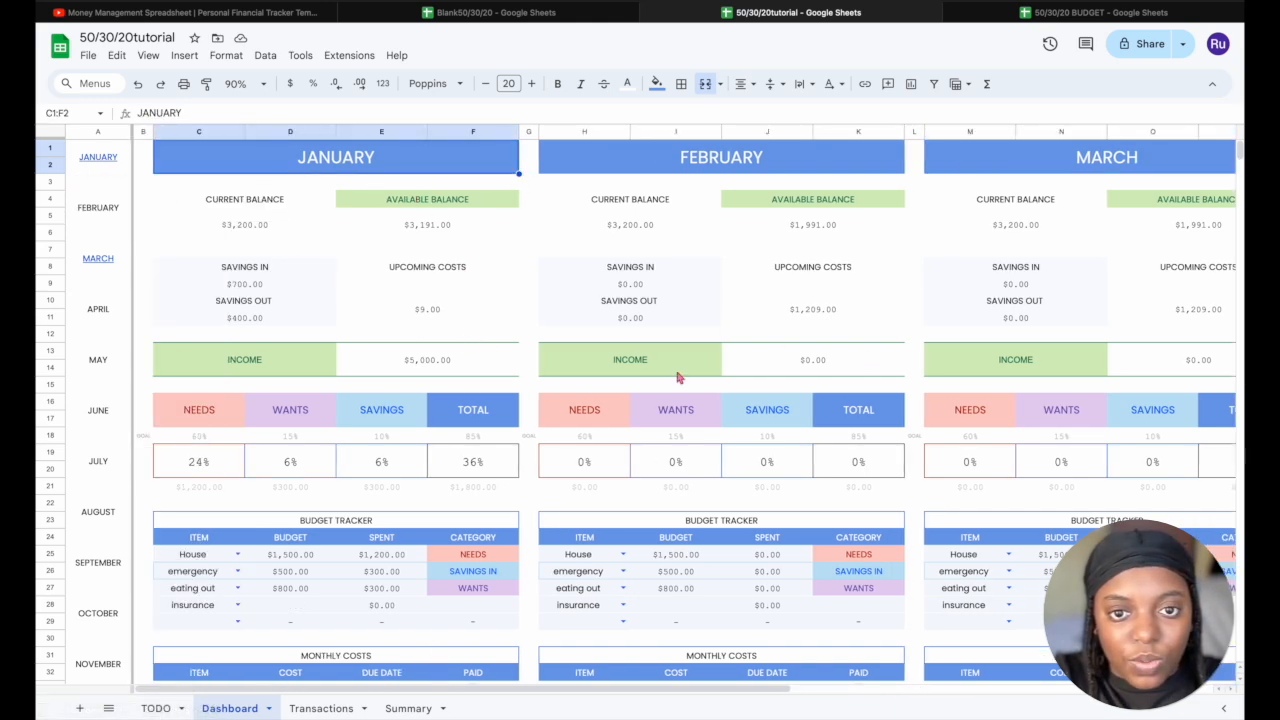
In the 50/30/20 BUDGET spreadsheet, shrink the formula bar to one line and test column A's OCTOBER and JANUARY links
{"action": "left_click", "coordinate": [1105, 12]}
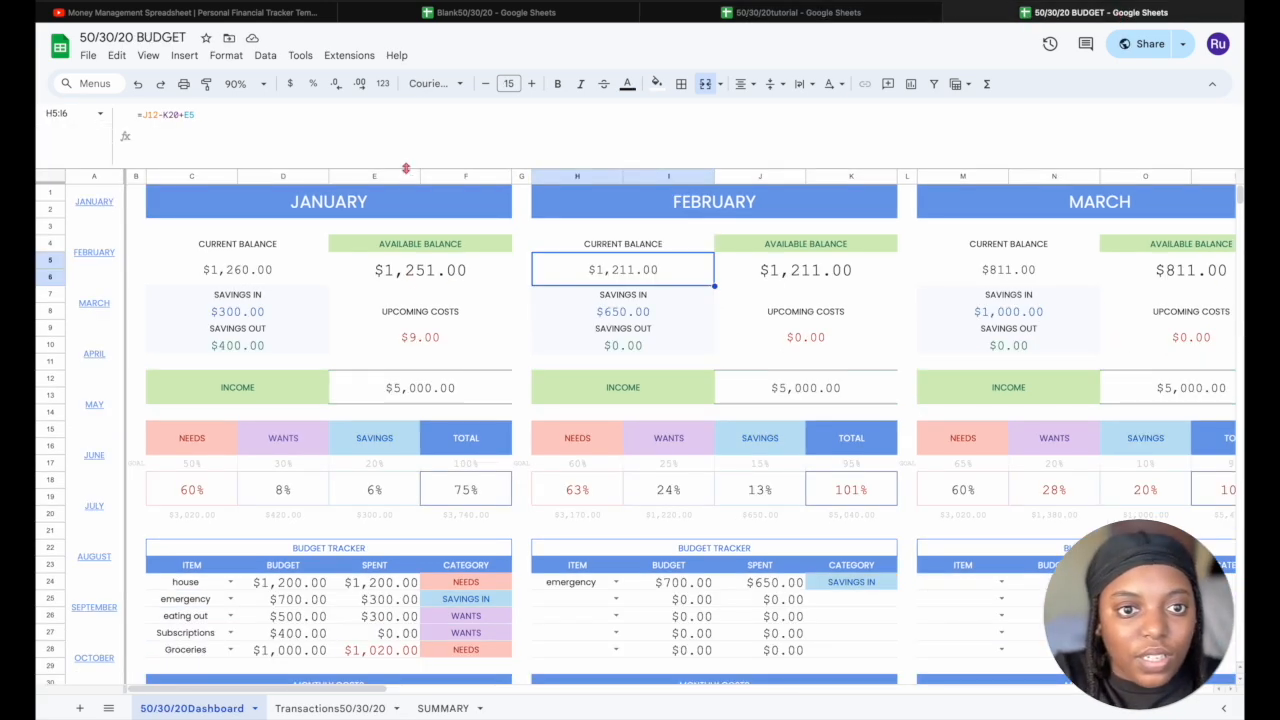
{"action": "left_click_drag", "start_coordinate": [406, 168], "coordinate": [408, 22]}
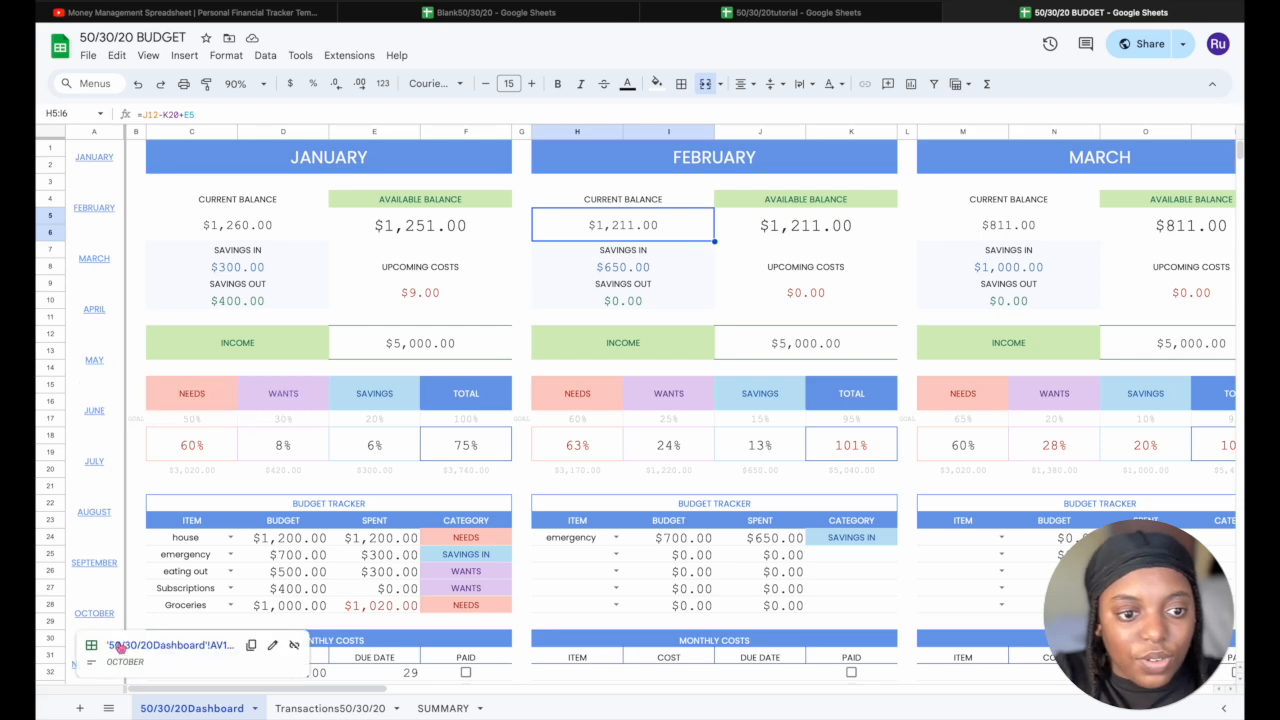
{"action": "left_click", "coordinate": [121, 645]}
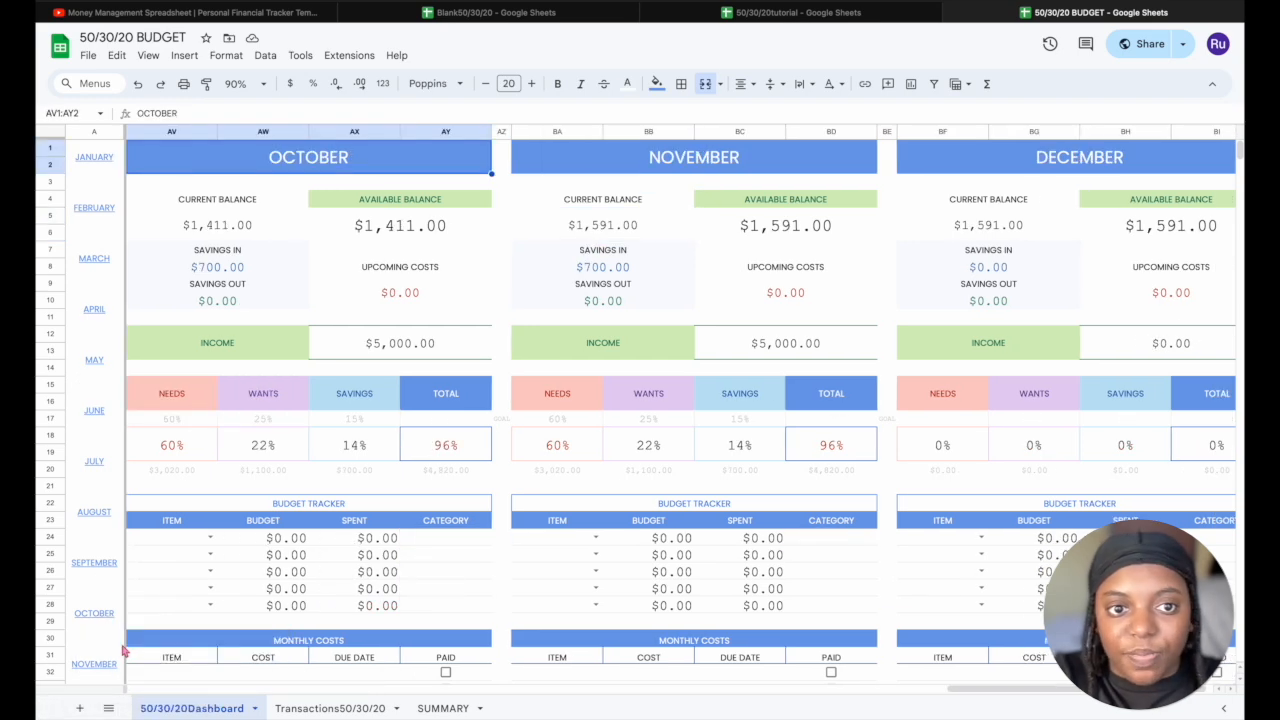
{"action": "left_click", "coordinate": [85, 160]}
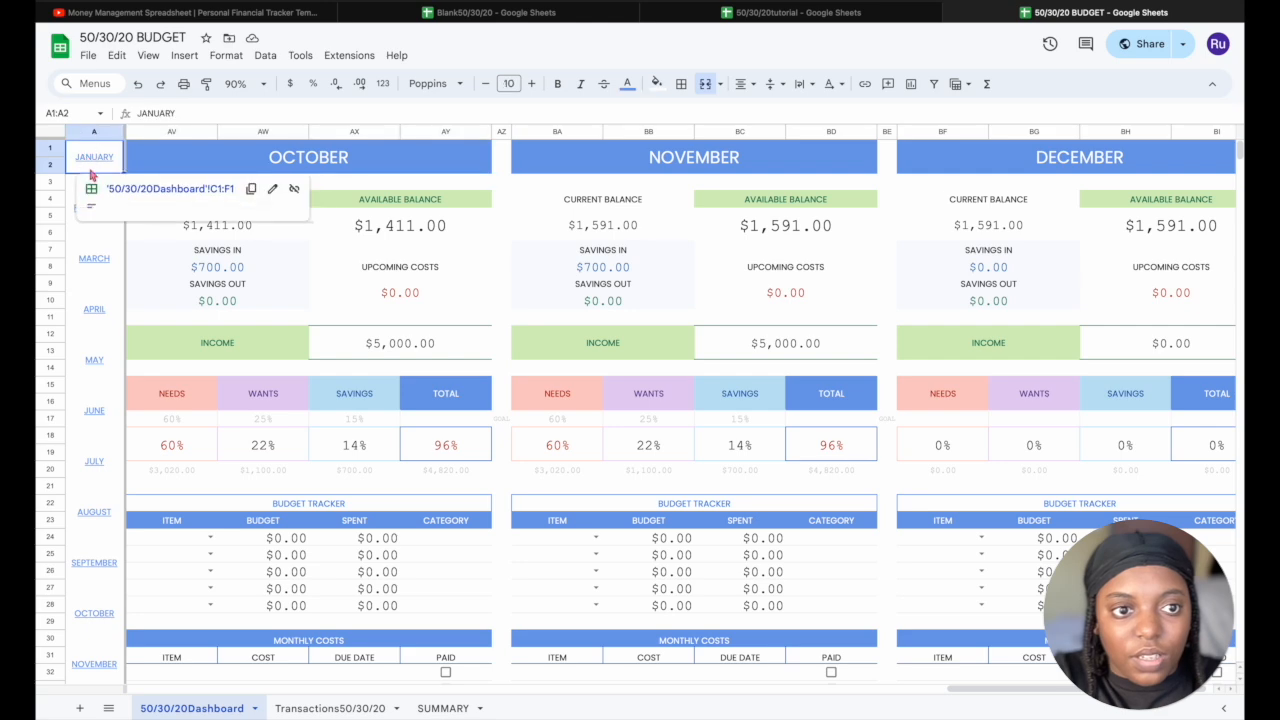
{"action": "left_click", "coordinate": [108, 188]}
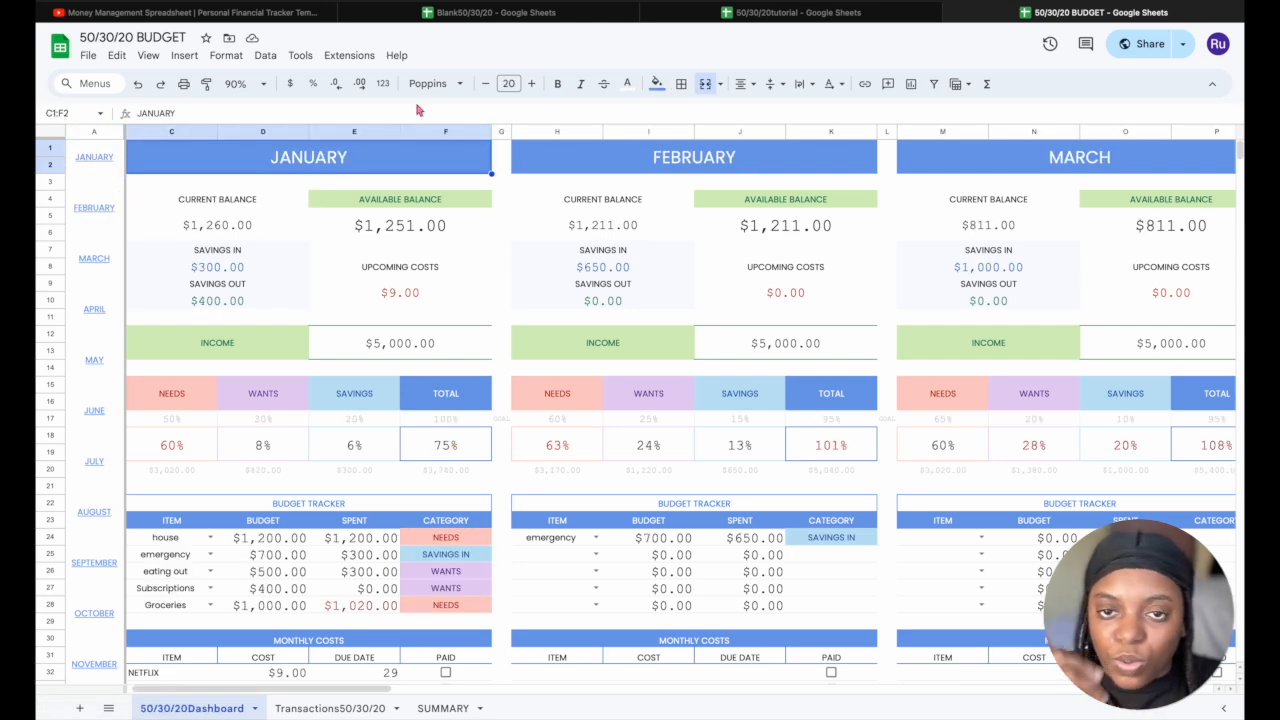
Return to the 50/30/20tutorial spreadsheet and mark "Duplicate + Updated Available balance calculation" as done on the TODO sheet
{"action": "left_click", "coordinate": [790, 12]}
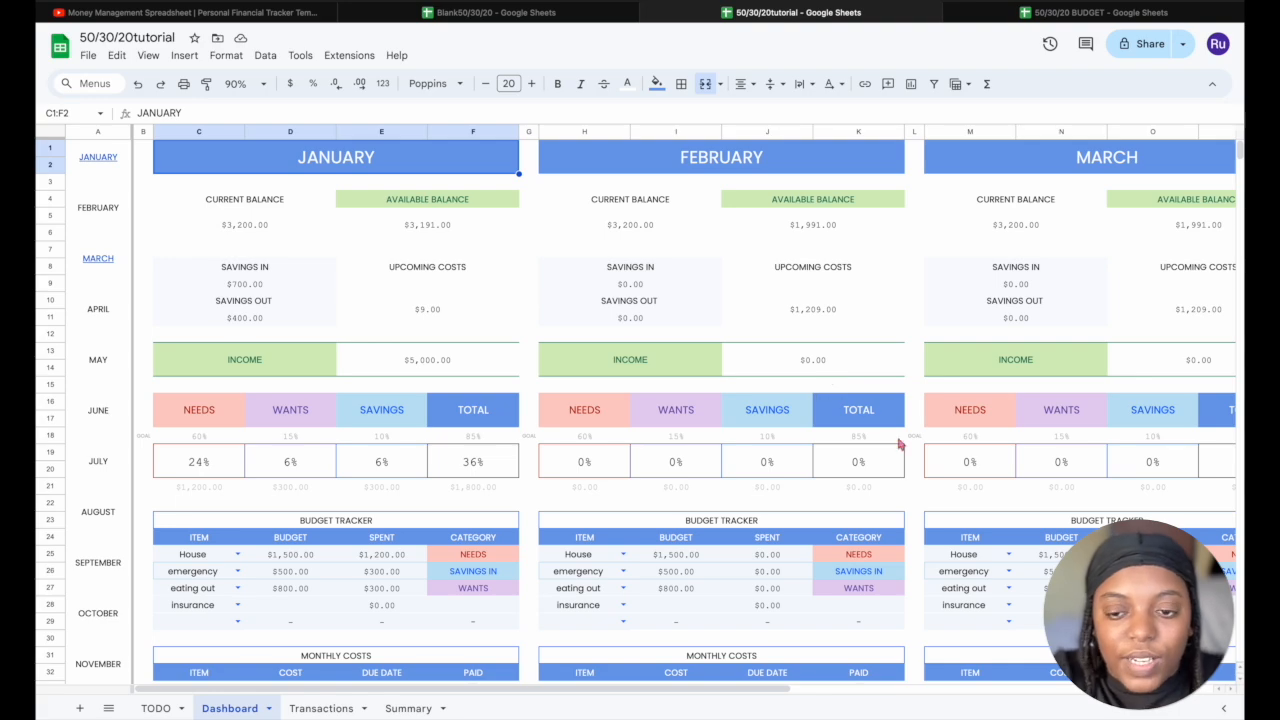
{"action": "scroll", "coordinate": [963, 449], "scroll_direction": "down", "scroll_amount": 5}
{"action": "scroll", "coordinate": [965, 452], "scroll_direction": "up", "scroll_amount": 5}
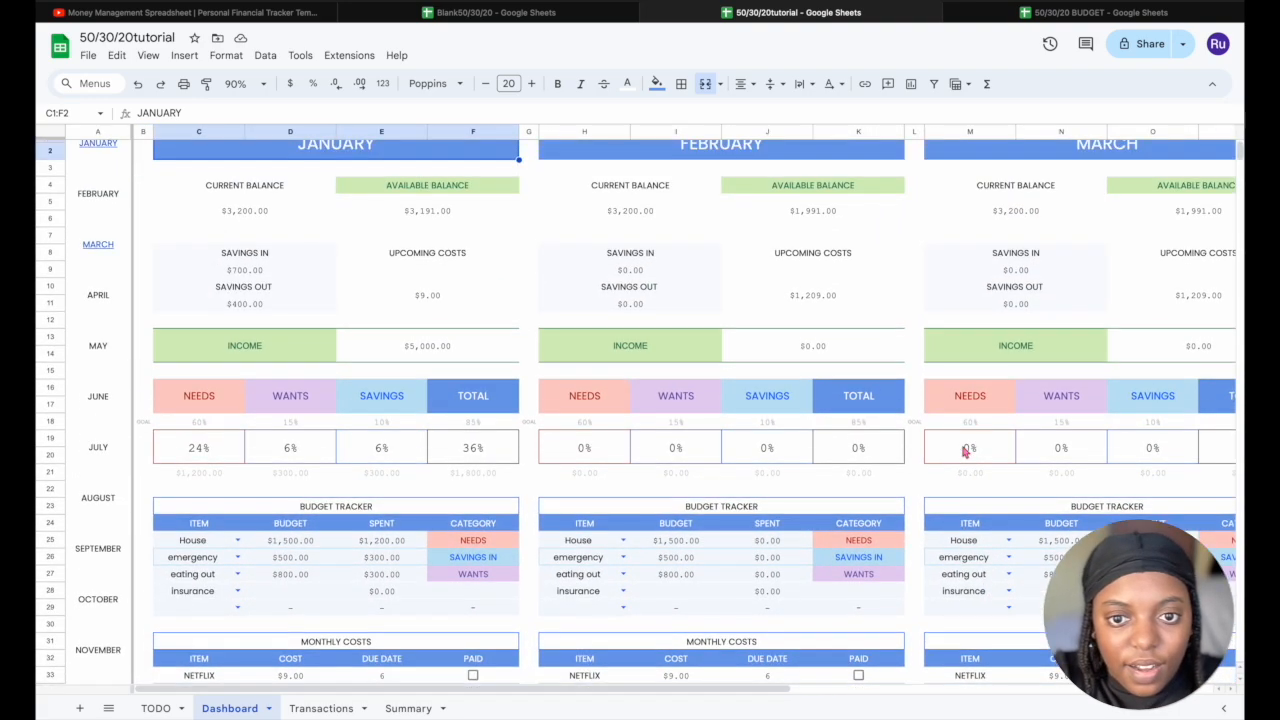
{"action": "scroll", "coordinate": [966, 453], "scroll_direction": "up", "scroll_amount": 1}
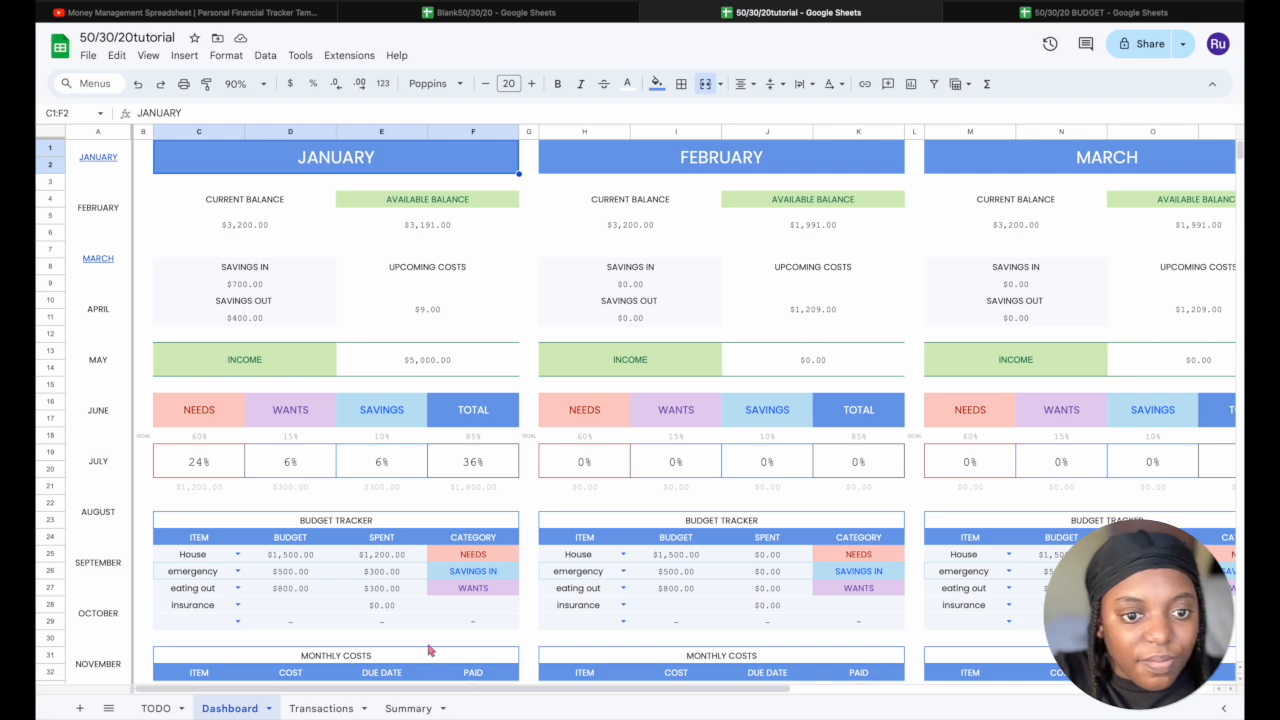
{"action": "left_click", "coordinate": [155, 708]}
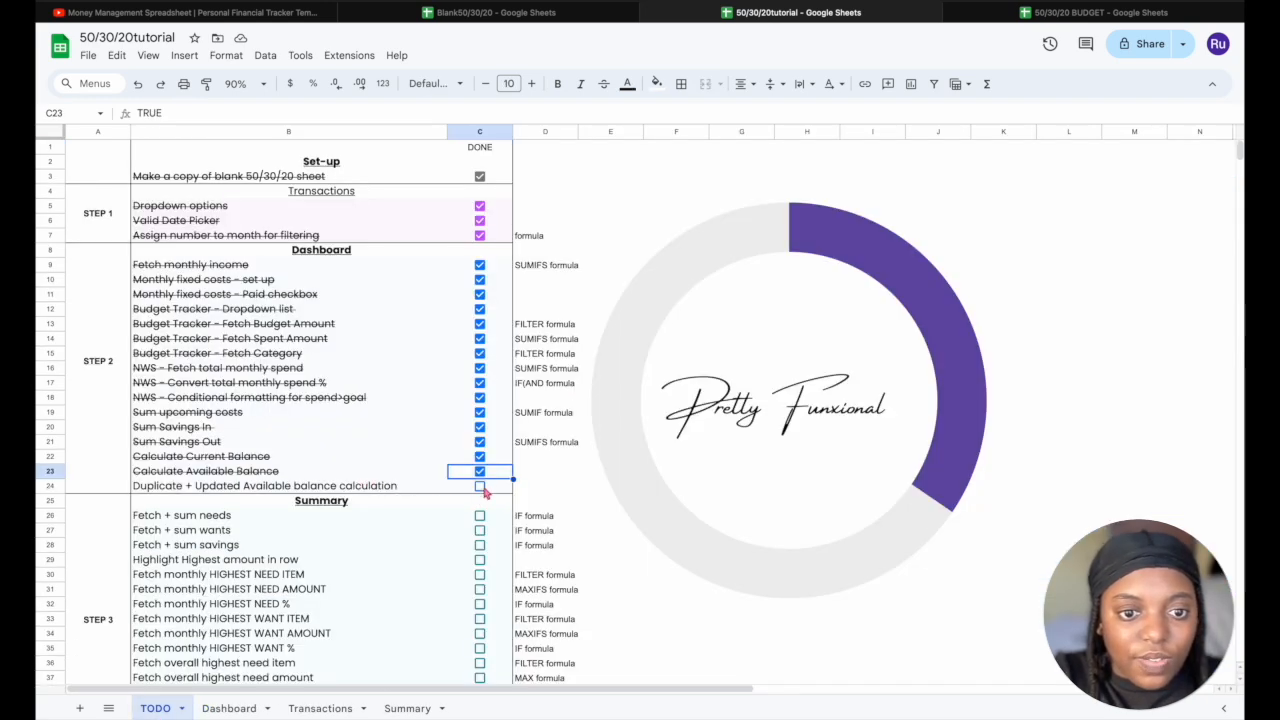
{"action": "left_click", "coordinate": [480, 486]}
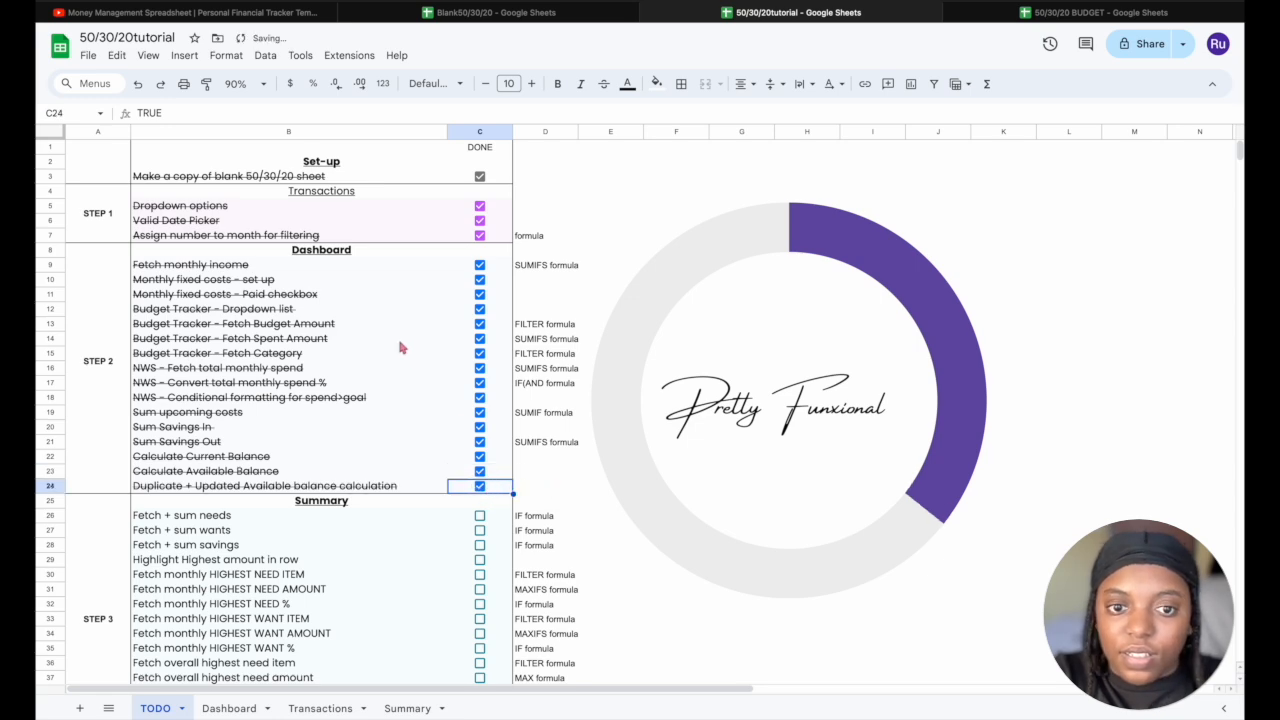